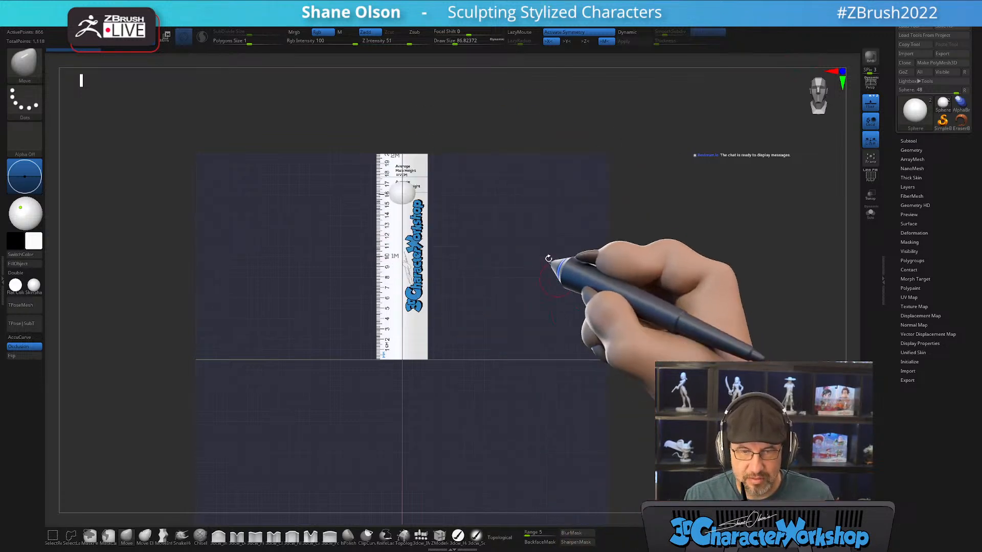
pyautogui.press('s')
pyautogui.moveTo(499, 248); pyautogui.dragTo(515, 250)
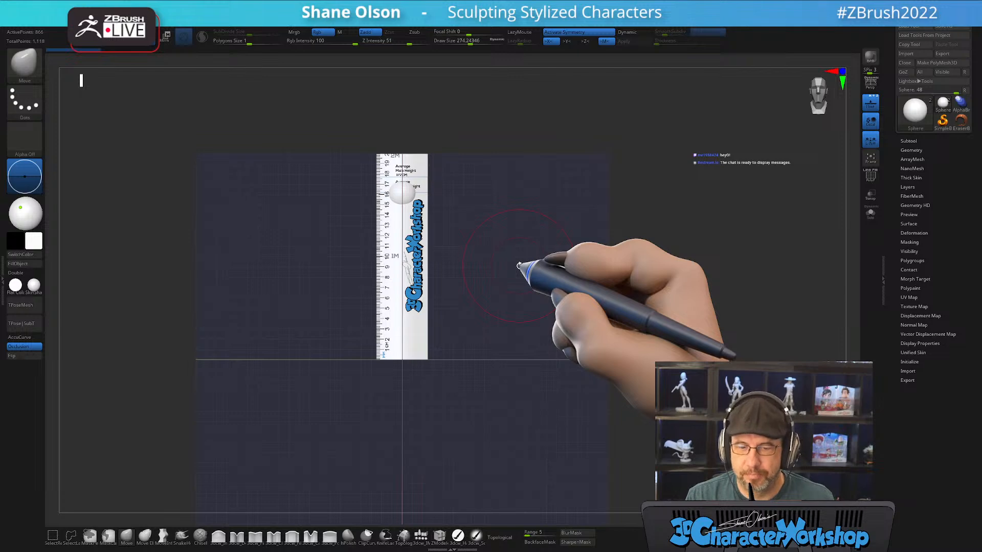
pyautogui.press('s')
pyautogui.moveTo(529, 271); pyautogui.dragTo(534, 269)
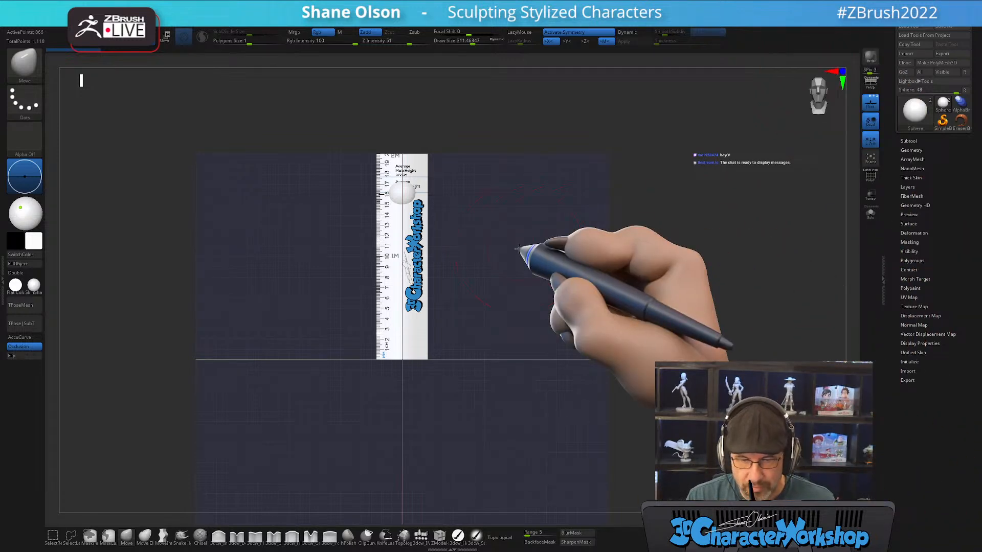
pyautogui.keyDown('alt'); pyautogui.moveTo(517, 249); pyautogui.dragTo(517, 281); pyautogui.keyUp('alt')
pyautogui.press('s')
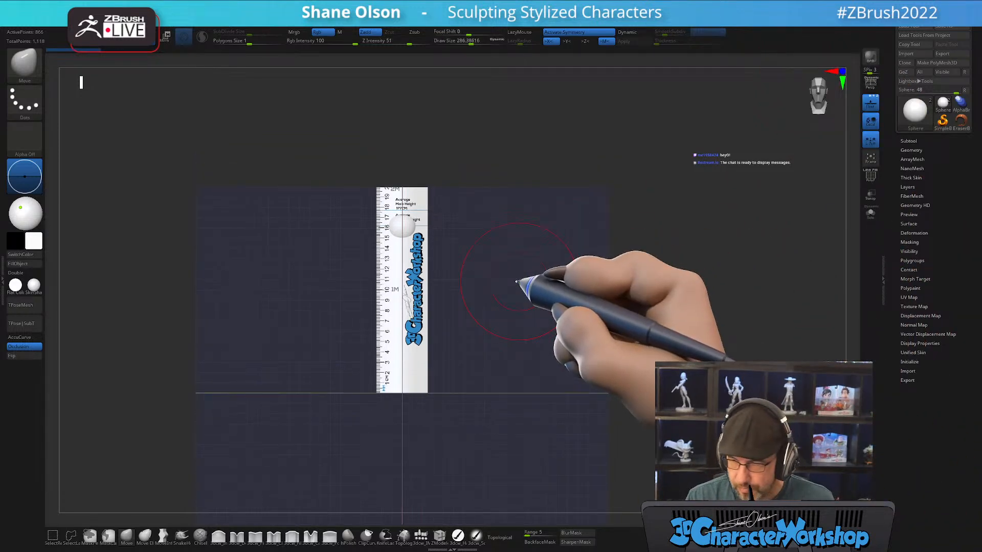
# Hide the SO_20CM_Ruler subtool so that only the sphere is displayed
pyautogui.click(909, 141)
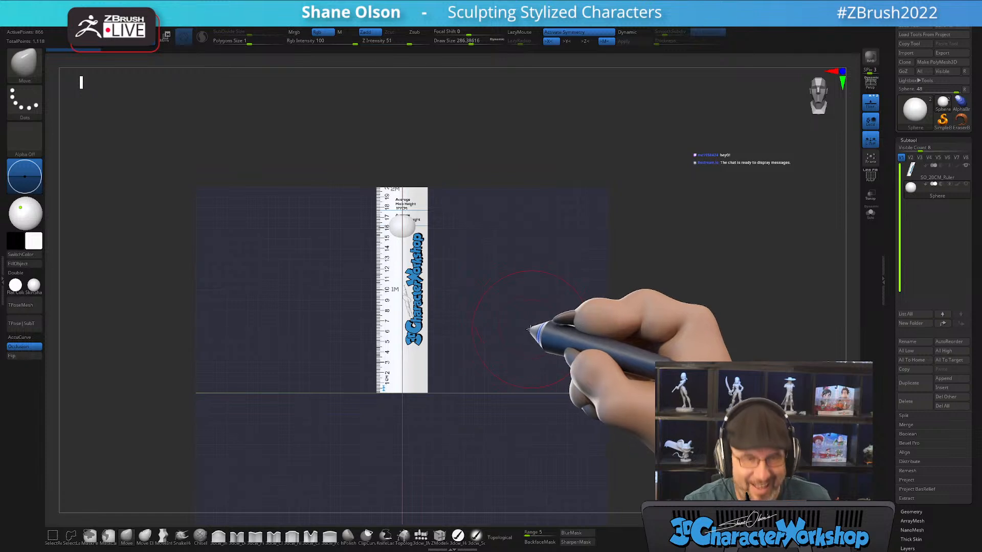
pyautogui.keyDown('alt'); pyautogui.moveTo(530, 330); pyautogui.dragTo(526, 359); pyautogui.keyUp('alt')
pyautogui.keyDown('alt'); pyautogui.moveTo(536, 287); pyautogui.dragTo(537, 329); pyautogui.keyUp('alt')
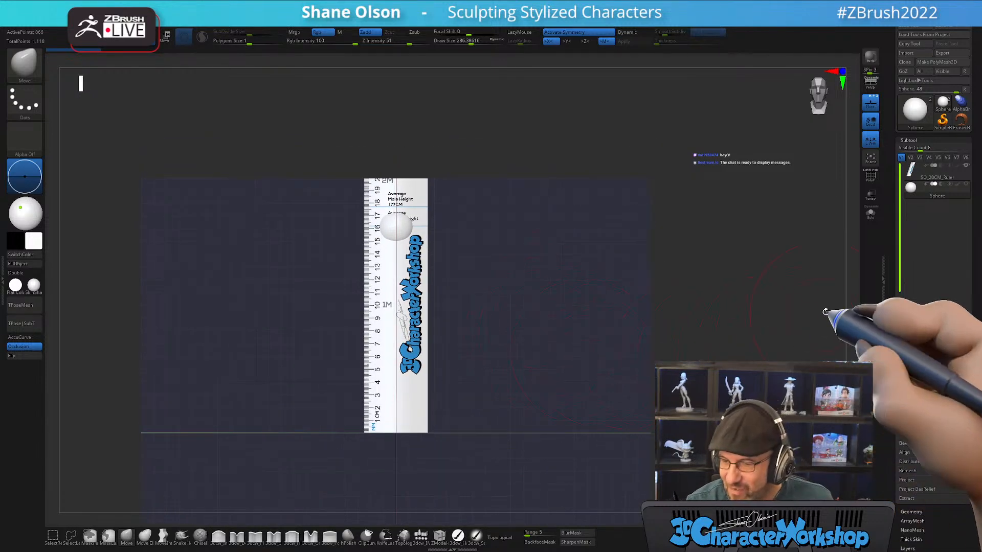
pyautogui.click(965, 166)
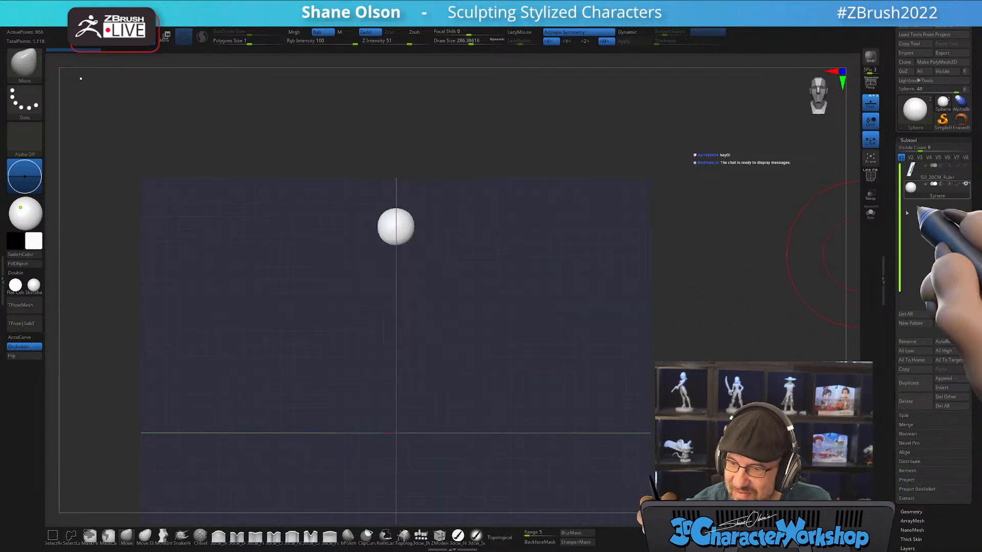
# Scale the sphere up uniformly around its centre with the transform gizmo
pyautogui.press('w')
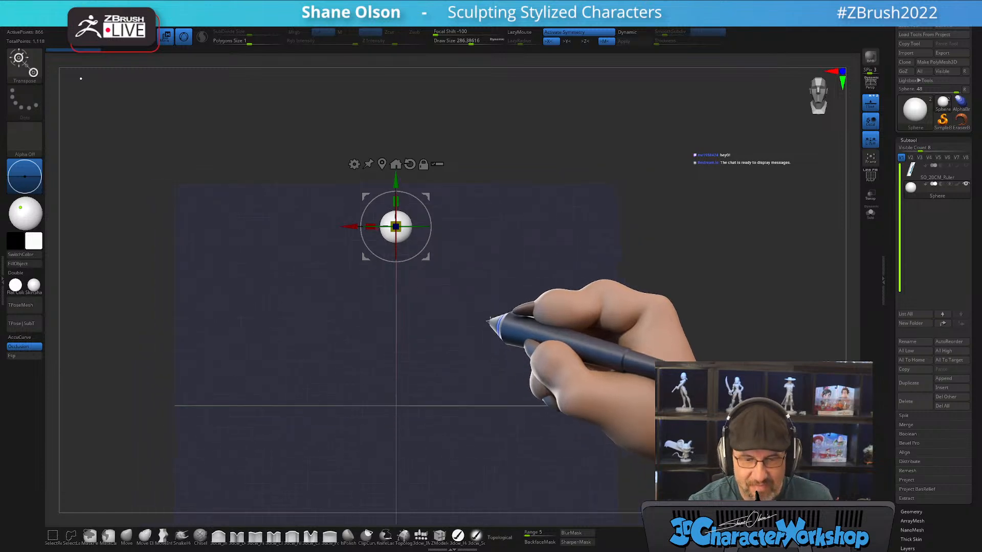
pyautogui.keyDown('alt'); pyautogui.moveTo(499, 324); pyautogui.dragTo(508, 281); pyautogui.keyUp('alt')
pyautogui.keyDown('alt'); pyautogui.moveTo(415, 153); pyautogui.dragTo(444, 311); pyautogui.keyUp('alt')
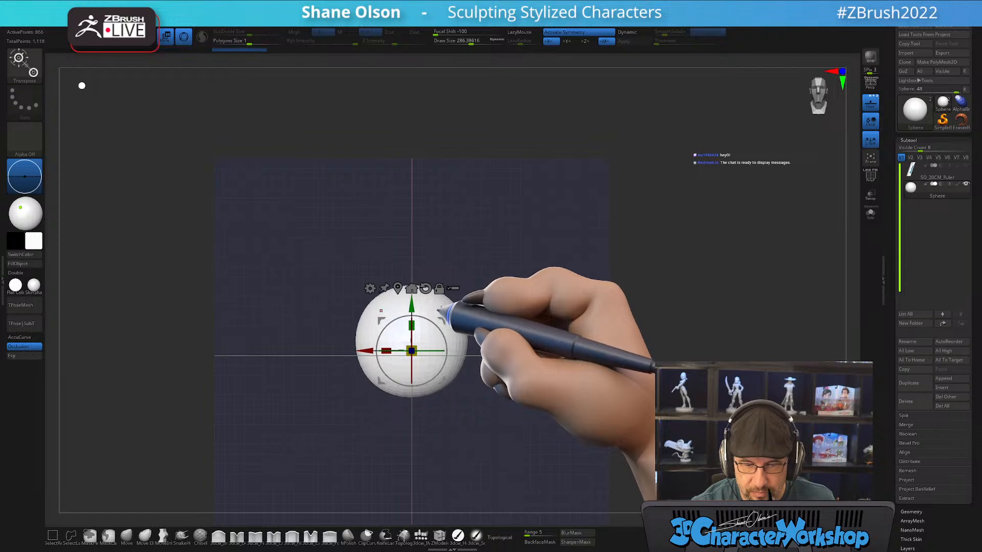
pyautogui.moveTo(589, 376)
pyautogui.mouseDown()
pyautogui.moveTo(553, 387)
pyautogui.moveTo(586, 384)
pyautogui.mouseUp()
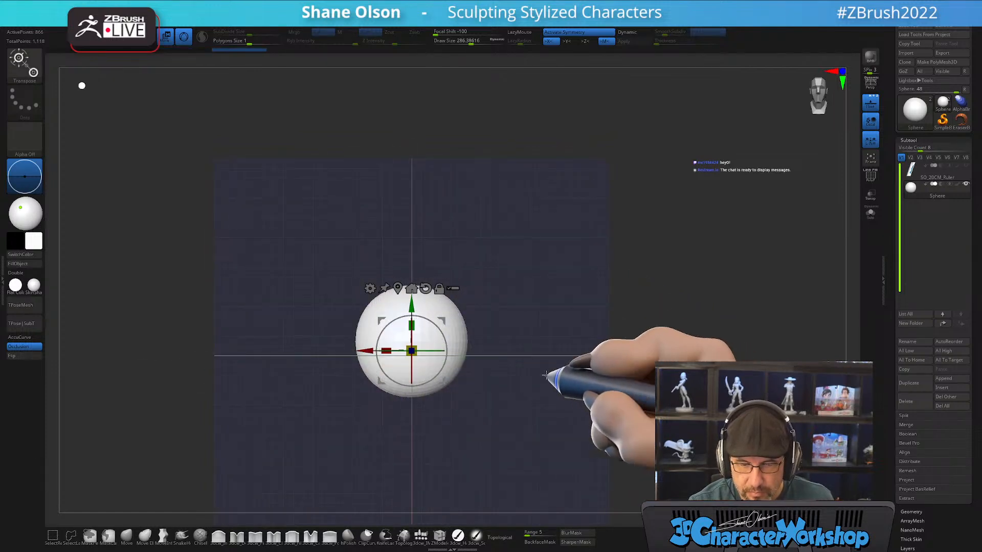
pyautogui.moveTo(413, 350); pyautogui.dragTo(463, 298)
pyautogui.moveTo(597, 352)
pyautogui.keyDown('alt'); pyautogui.mouseDown()
pyautogui.moveTo(601, 323)
pyautogui.moveTo(594, 333)
pyautogui.mouseUp(); pyautogui.keyUp('alt')
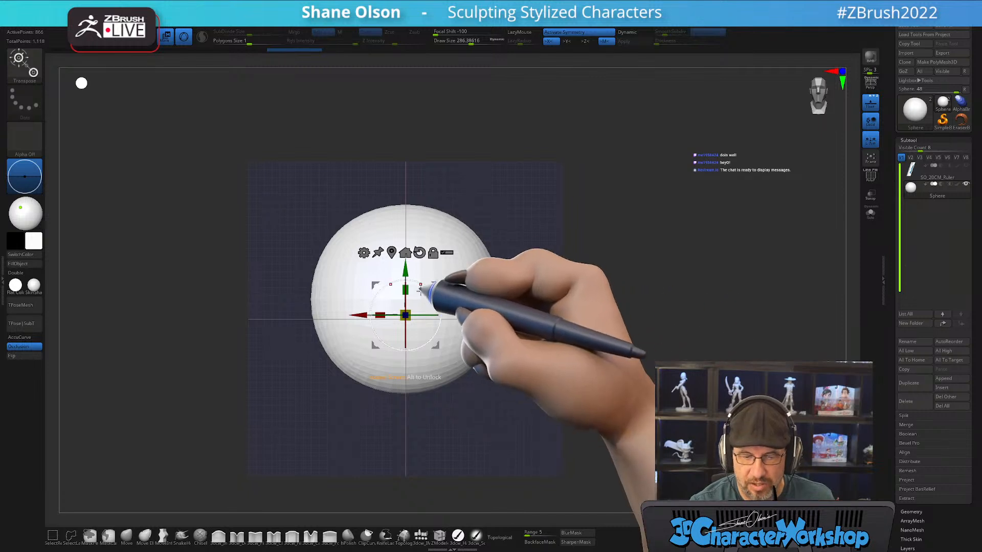
pyautogui.moveTo(408, 315); pyautogui.dragTo(411, 311)
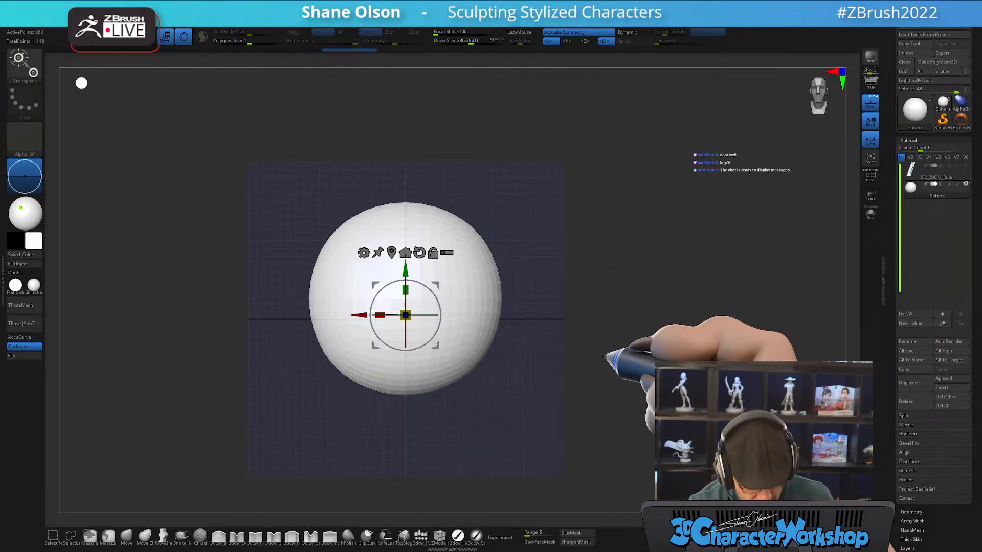
# Subdivide the sphere into a denser, smoother mesh and turn off the floor grid
pyautogui.press('q')
pyautogui.press('ctrl')
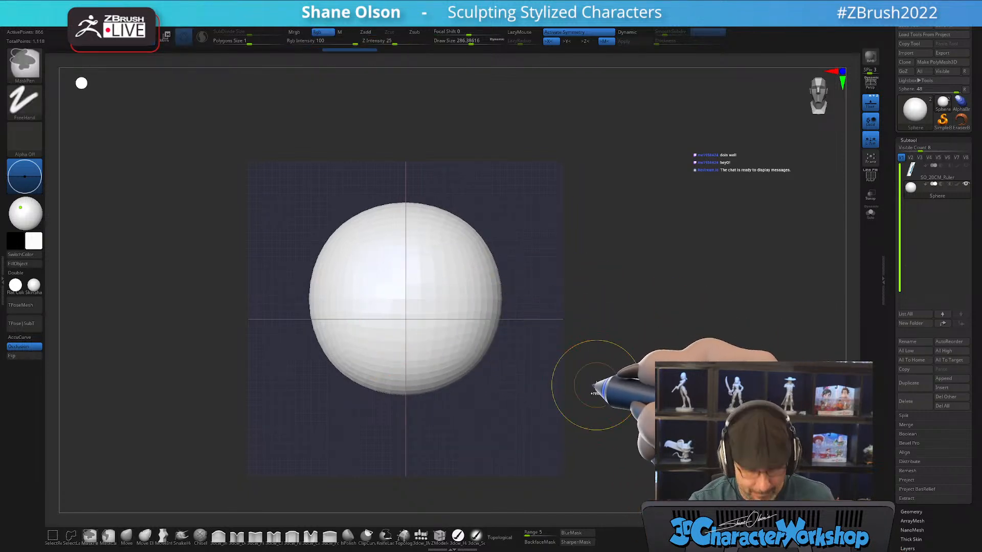
pyautogui.hotkey('ctrl', 'd')
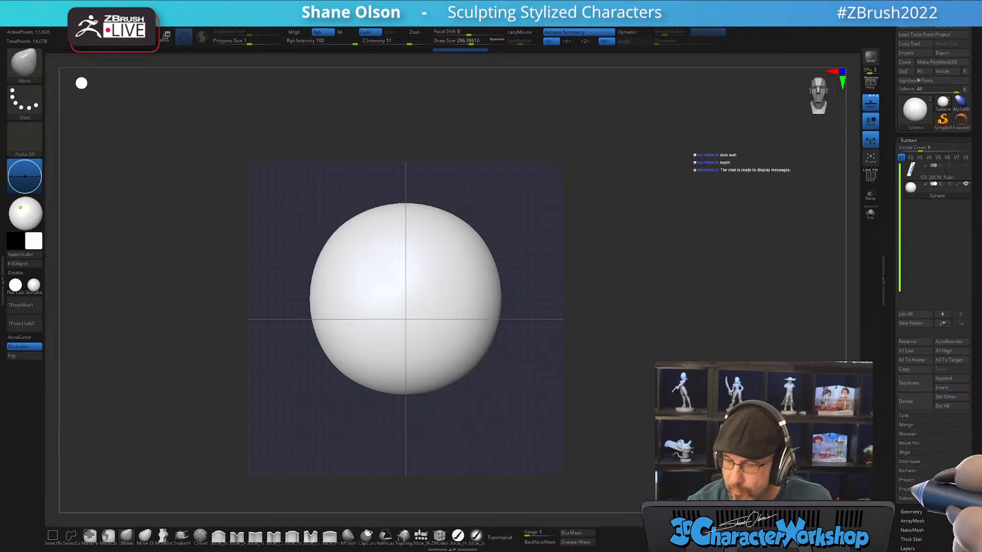
pyautogui.click(905, 511)
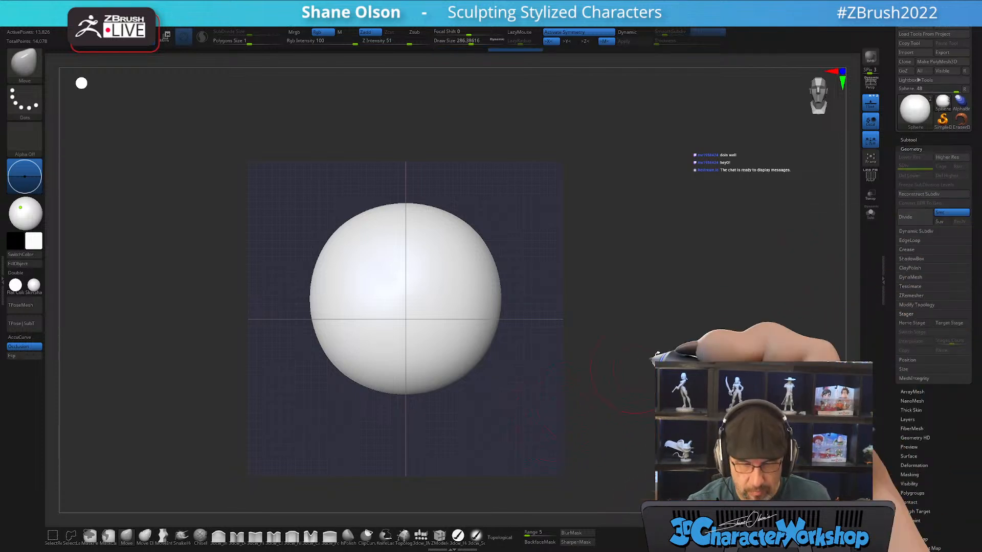
pyautogui.click(870, 105)
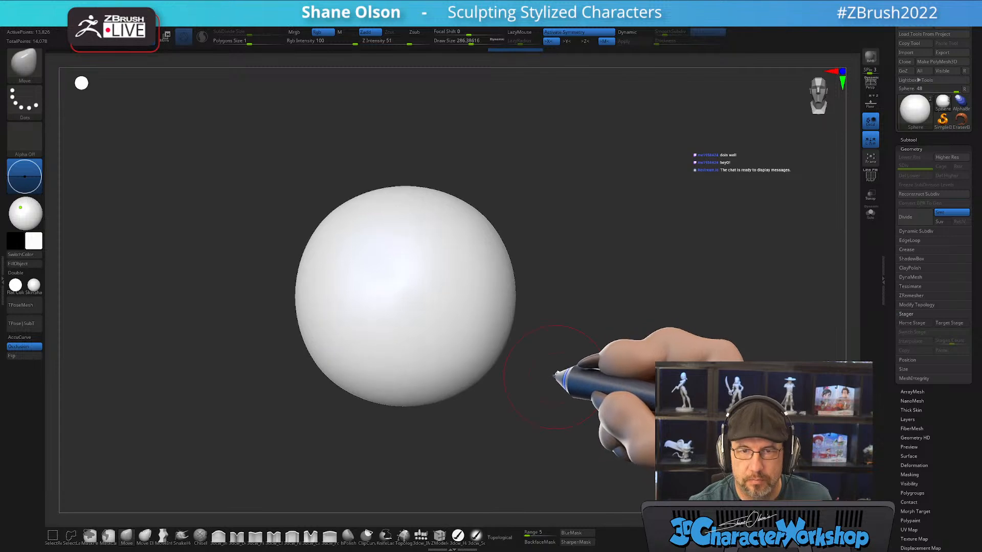
pyautogui.keyDown('alt'); pyautogui.moveTo(584, 290); pyautogui.dragTo(581, 303); pyautogui.keyUp('alt')
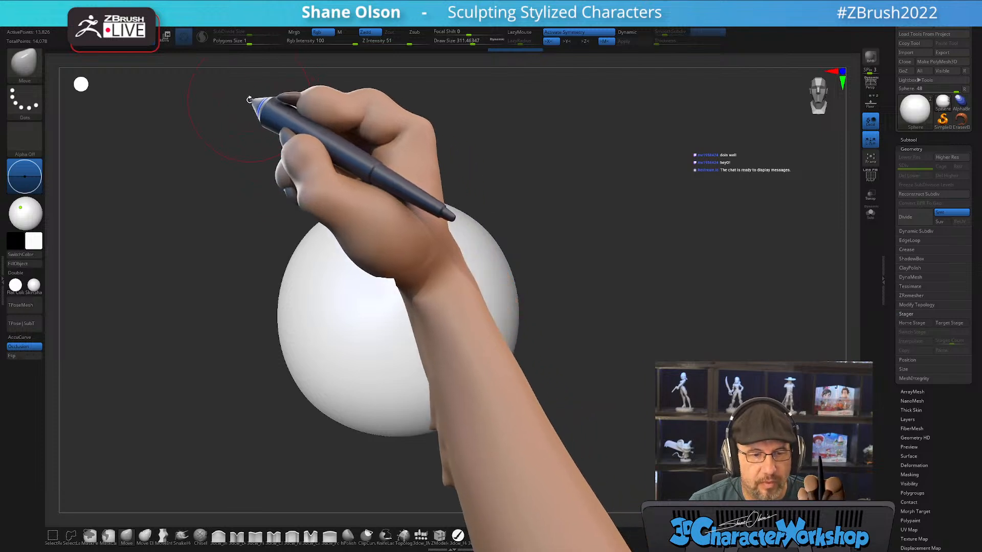
# Remesh the sphere with a polygon size of 0.66619, showing the wireframe only while adjusting it
pyautogui.hotkey('shift', 'f')
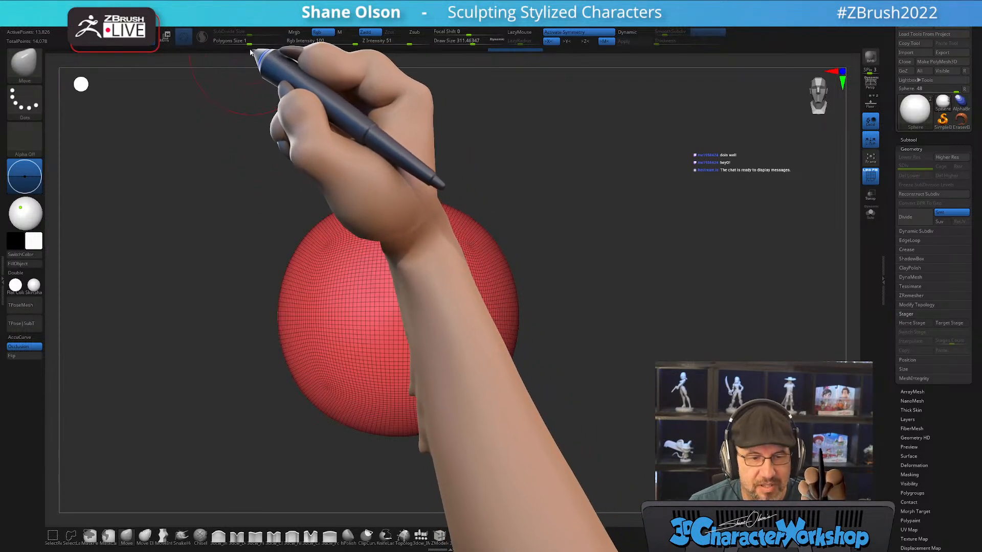
pyautogui.click(249, 42)
pyautogui.moveTo(248, 42); pyautogui.dragTo(245, 42)
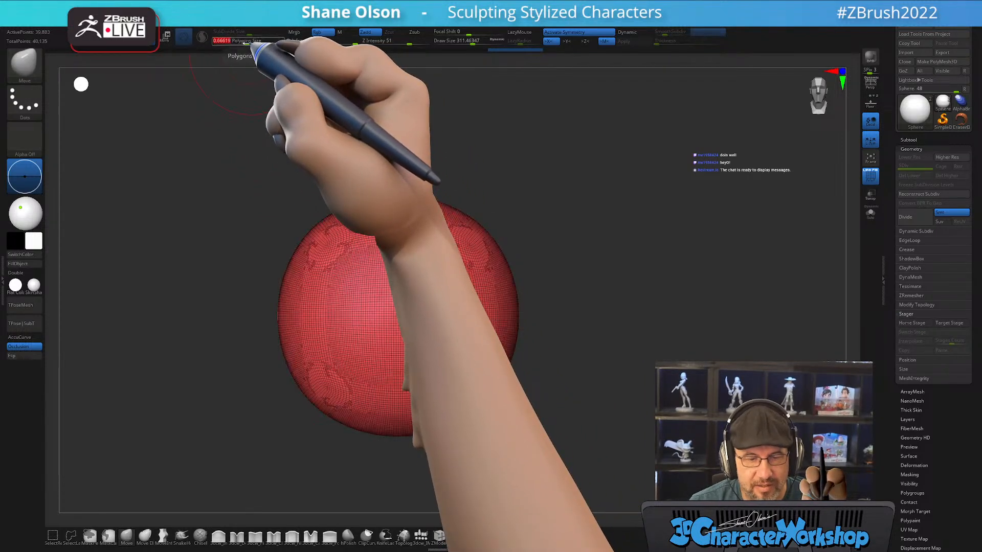
pyautogui.hotkey('shift', 'f')
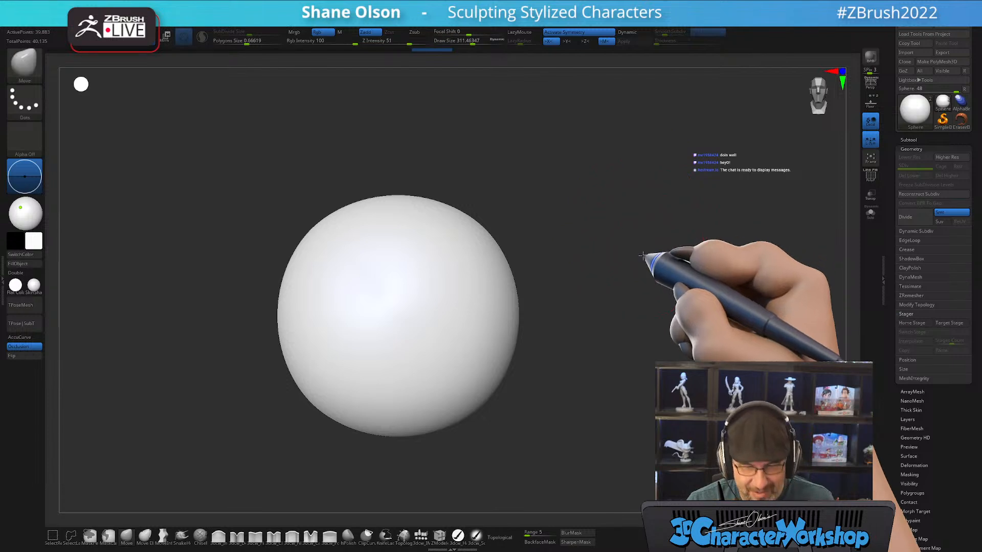
# Duplicate the sphere within its subtool, moving the copy about 0.44 down and keeping the original masked
pyautogui.keyDown('alt'); pyautogui.moveTo(599, 218); pyautogui.dragTo(601, 202); pyautogui.keyUp('alt')
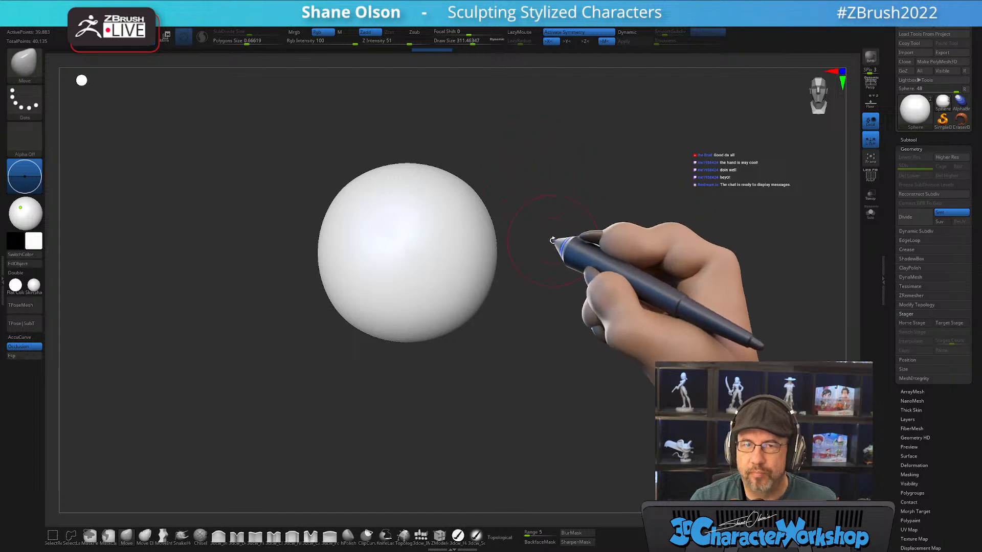
pyautogui.keyDown('alt'); pyautogui.moveTo(562, 228); pyautogui.dragTo(562, 233); pyautogui.keyUp('alt')
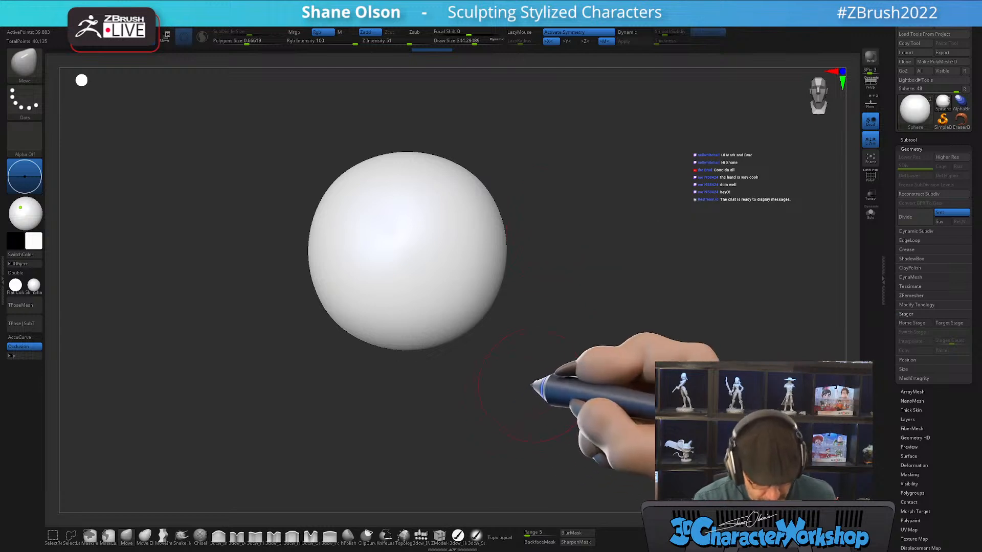
pyautogui.keyDown('alt'); pyautogui.moveTo(533, 386); pyautogui.dragTo(552, 386); pyautogui.keyUp('alt')
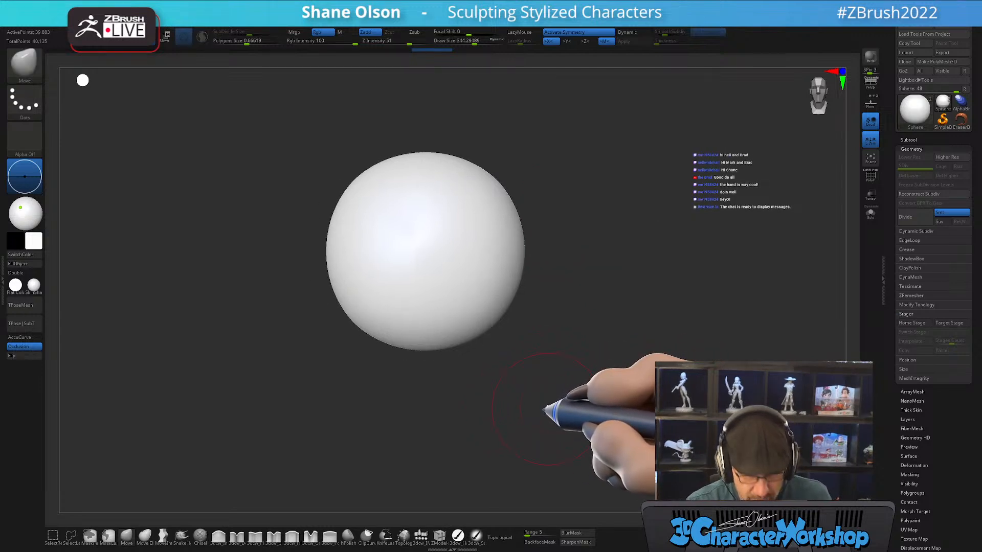
pyautogui.press('w')
pyautogui.keyDown('alt'); pyautogui.moveTo(426, 223); pyautogui.dragTo(425, 278); pyautogui.keyUp('alt')
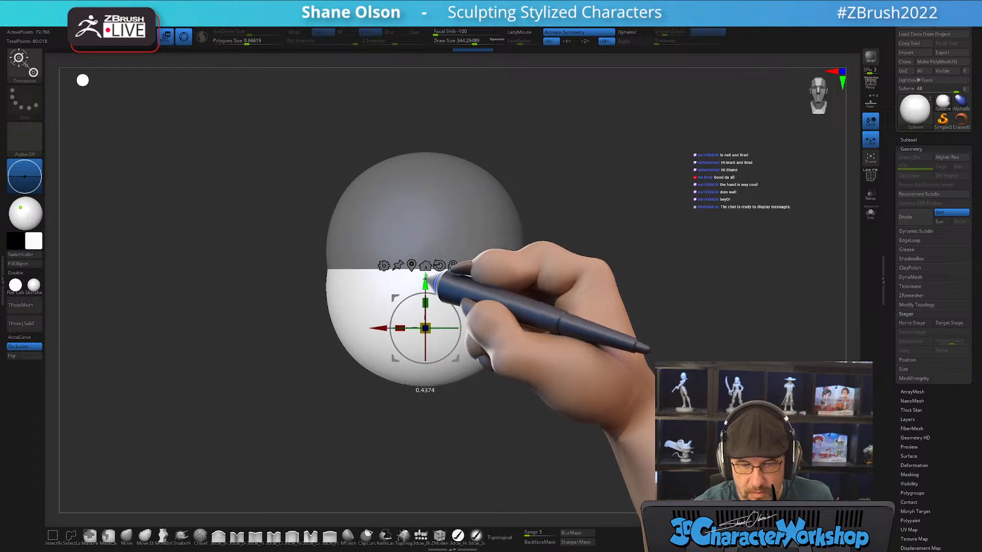
# Shift the lower sphere copy toward the face side and scale it down narrower to block in the jaw
pyautogui.keyDown('shift'); pyautogui.moveTo(611, 384); pyautogui.dragTo(569, 378); pyautogui.keyUp('shift')
pyautogui.moveTo(399, 327); pyautogui.dragTo(368, 328)
pyautogui.keyDown('alt'); pyautogui.moveTo(540, 368); pyautogui.dragTo(532, 346); pyautogui.keyUp('alt')
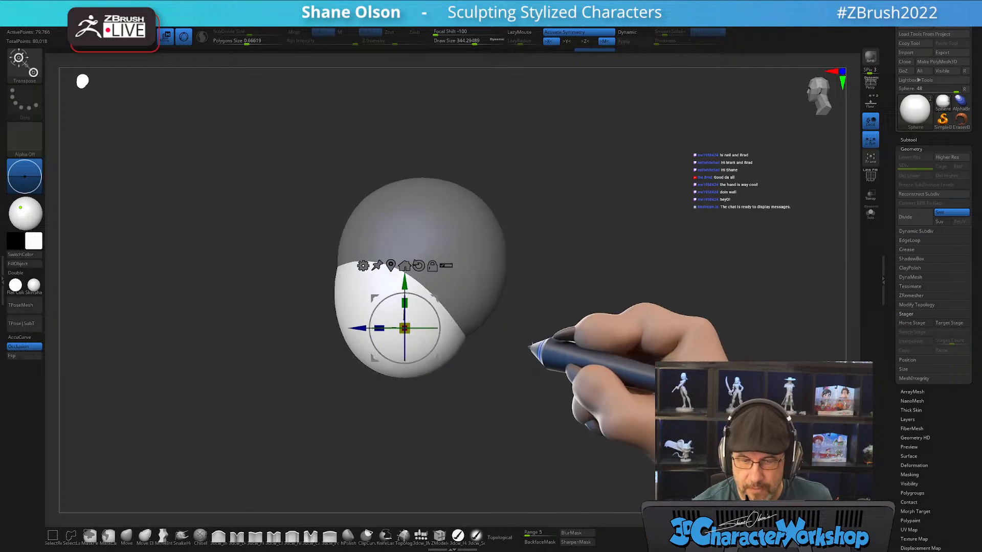
pyautogui.moveTo(377, 327); pyautogui.dragTo(346, 326)
pyautogui.moveTo(465, 385); pyautogui.dragTo(515, 393)
pyautogui.moveTo(373, 331); pyautogui.dragTo(393, 328)
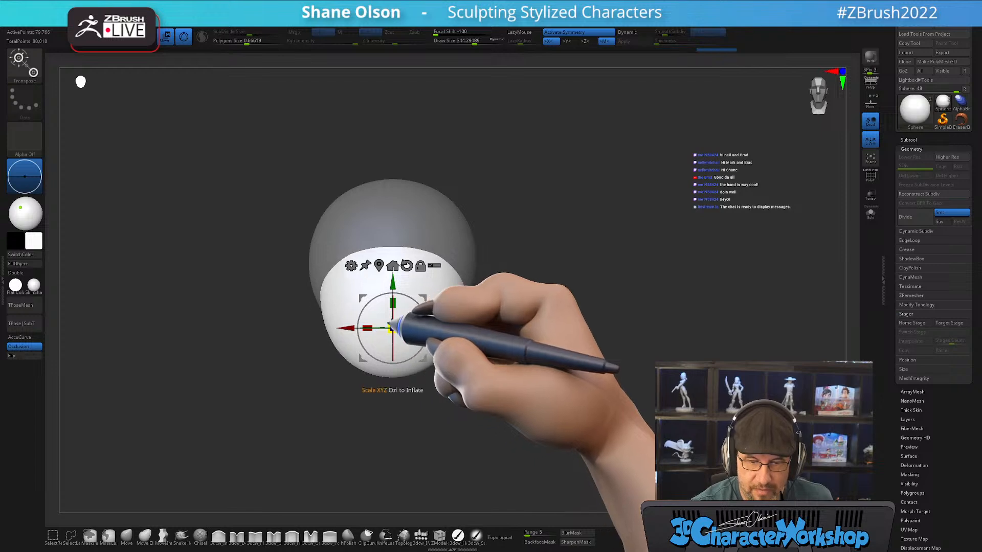
pyautogui.keyDown('alt'); pyautogui.moveTo(537, 338); pyautogui.dragTo(537, 364); pyautogui.keyUp('alt')
# Use the Move brush at a draw size of about 567 to pull the lower sphere down into a tapered chin
pyautogui.press('q')
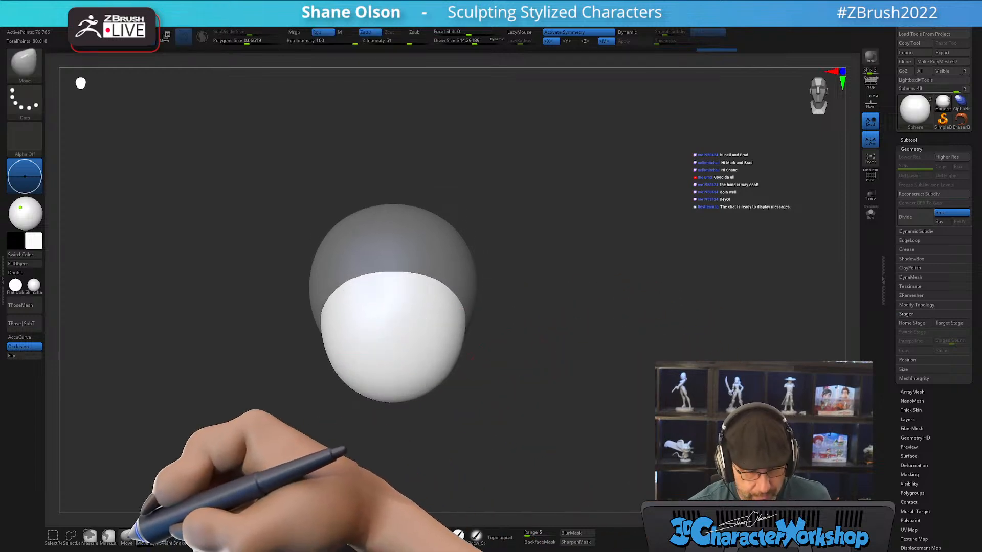
pyautogui.press('s')
pyautogui.moveTo(506, 405); pyautogui.dragTo(509, 405)
pyautogui.keyDown('alt'); pyautogui.moveTo(530, 375); pyautogui.dragTo(568, 384); pyautogui.keyUp('alt')
pyautogui.press('s')
pyautogui.moveTo(563, 377); pyautogui.dragTo(567, 377)
pyautogui.moveTo(444, 401); pyautogui.dragTo(435, 431)
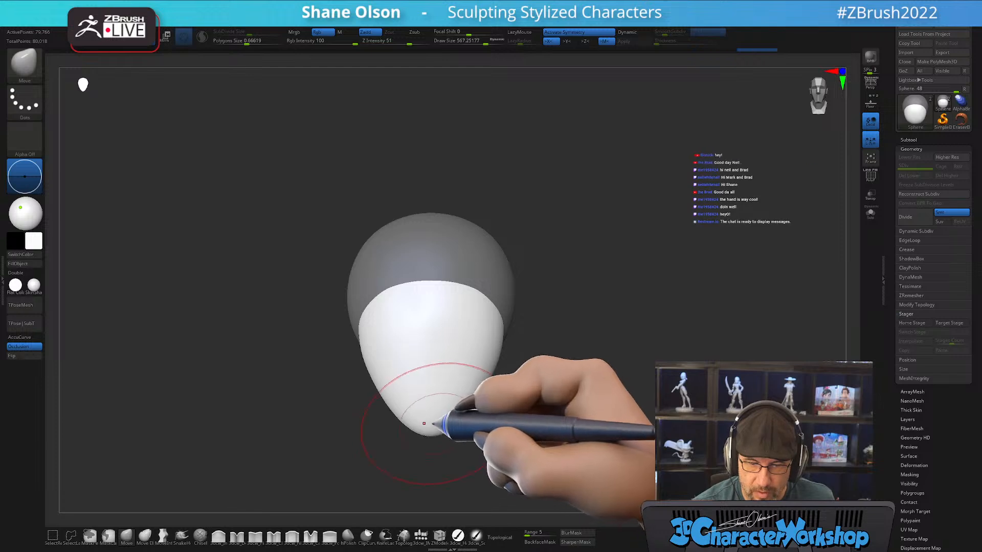
# Refine the forehead edge and underside of the jaw in side view with the Move brush
pyautogui.moveTo(497, 404)
pyautogui.mouseDown()
pyautogui.moveTo(501, 388)
pyautogui.moveTo(467, 405)
pyautogui.moveTo(449, 367)
pyautogui.mouseUp()
pyautogui.moveTo(411, 285); pyautogui.dragTo(415, 291)
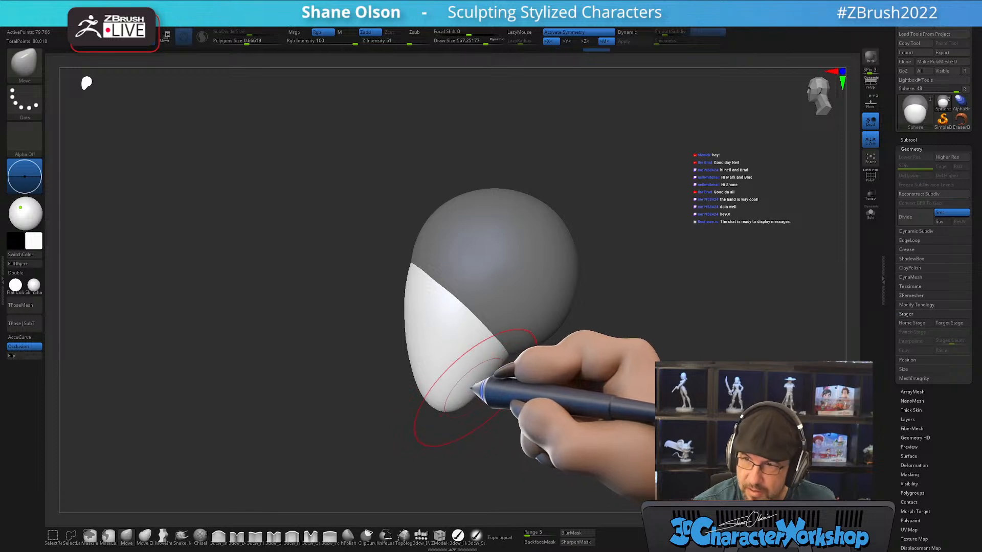
pyautogui.moveTo(458, 398)
pyautogui.mouseDown()
pyautogui.moveTo(522, 401)
pyautogui.moveTo(513, 351)
pyautogui.mouseUp()
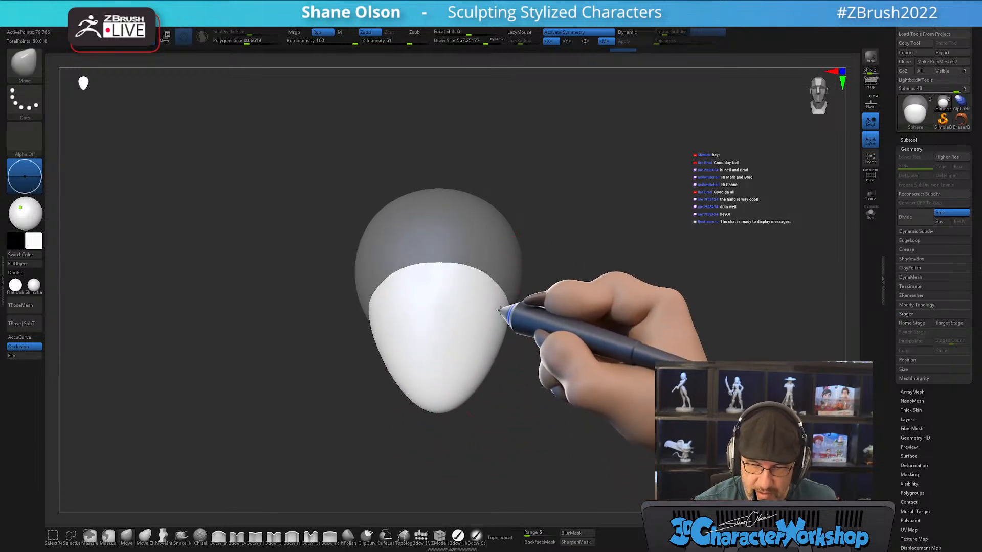
# Invert the mask, then push in the cranium's sides and raise the base of the skull with the Move brush
pyautogui.press('Up')
pyautogui.moveTo(551, 257)
pyautogui.keyDown('alt'); pyautogui.mouseDown()
pyautogui.moveTo(531, 268)
pyautogui.moveTo(559, 263)
pyautogui.moveTo(544, 285)
pyautogui.moveTo(526, 274)
pyautogui.moveTo(478, 289)
pyautogui.mouseUp(); pyautogui.keyUp('alt')
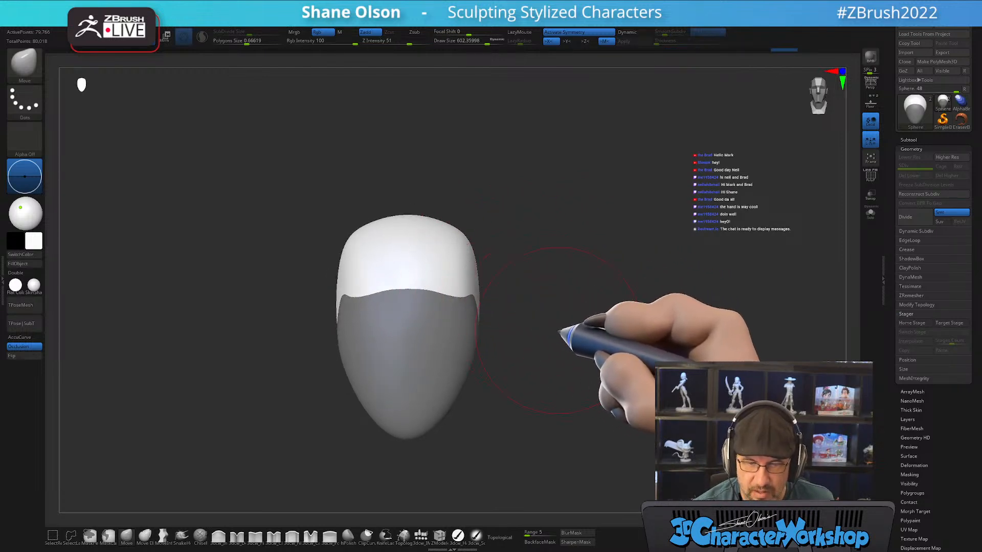
pyautogui.moveTo(561, 335)
pyautogui.mouseDown()
pyautogui.moveTo(542, 343)
pyautogui.moveTo(568, 350)
pyautogui.mouseUp()
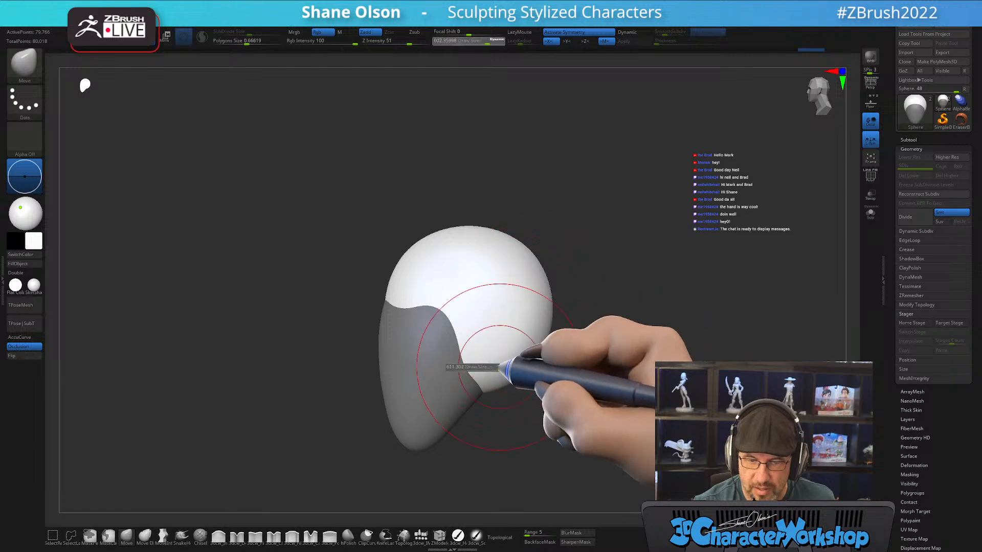
pyautogui.moveTo(499, 367); pyautogui.dragTo(483, 374)
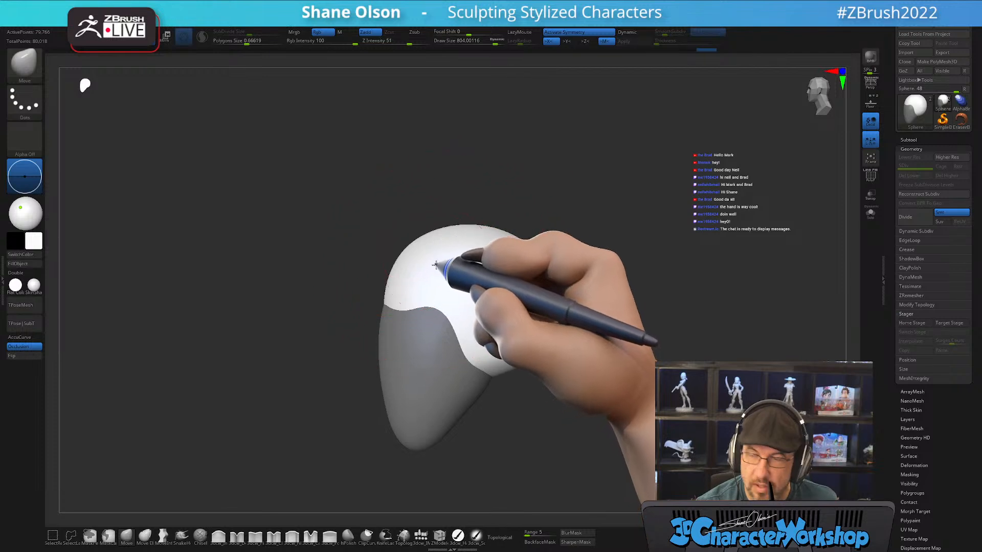
# Reshape the upper back of the cranium in profile using the Move brush at a draw size of about 724
pyautogui.keyDown('alt'); pyautogui.moveTo(434, 264); pyautogui.dragTo(421, 289, button='right'); pyautogui.keyUp('alt')
pyautogui.press('s')
pyautogui.moveTo(425, 295); pyautogui.dragTo(421, 295)
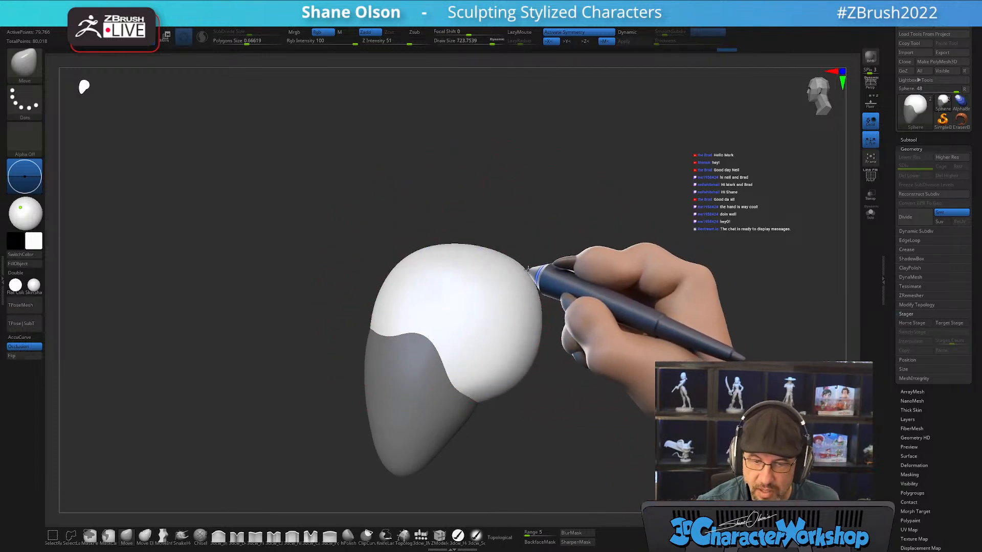
pyautogui.moveTo(530, 266); pyautogui.dragTo(532, 279)
pyautogui.keyDown('shift'); pyautogui.moveTo(521, 335); pyautogui.dragTo(546, 333, button='right'); pyautogui.keyUp('shift')
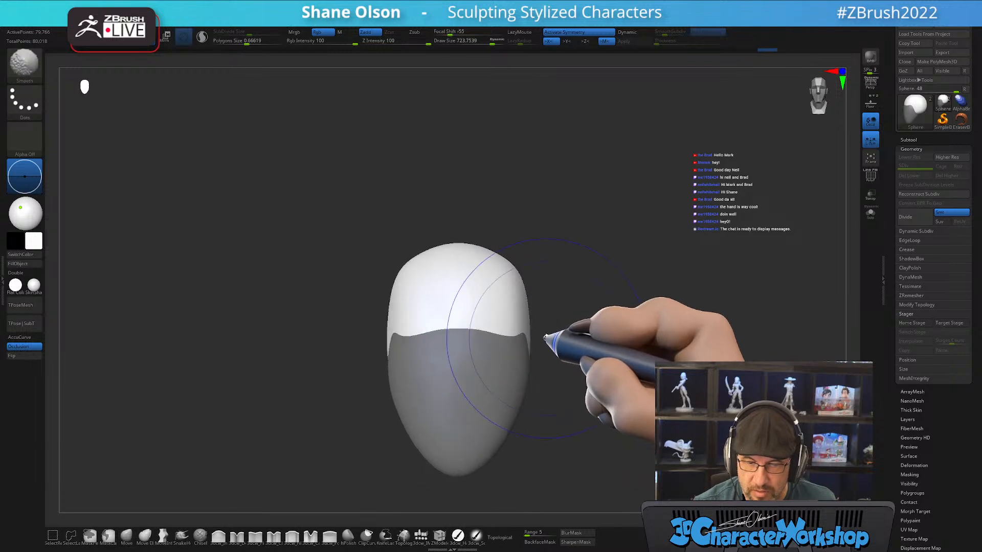
pyautogui.moveTo(544, 276)
pyautogui.keyDown('alt'); pyautogui.mouseDown(button='right')
pyautogui.moveTo(531, 249)
pyautogui.moveTo(525, 281)
pyautogui.moveTo(496, 278)
pyautogui.moveTo(552, 313)
pyautogui.moveTo(552, 291)
pyautogui.mouseUp(button='right'); pyautogui.keyUp('alt')
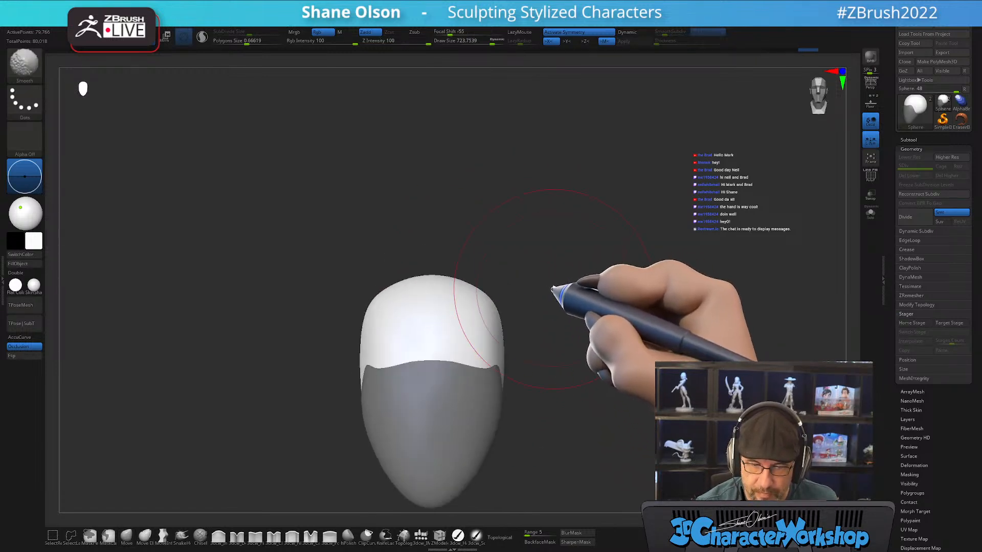
# Invert the mask to free the lower face and reshape its upper front with the Move brush at a draw size of about 542
pyautogui.keyDown('alt'); pyautogui.moveTo(553, 353); pyautogui.dragTo(565, 370, button='right'); pyautogui.keyUp('alt')
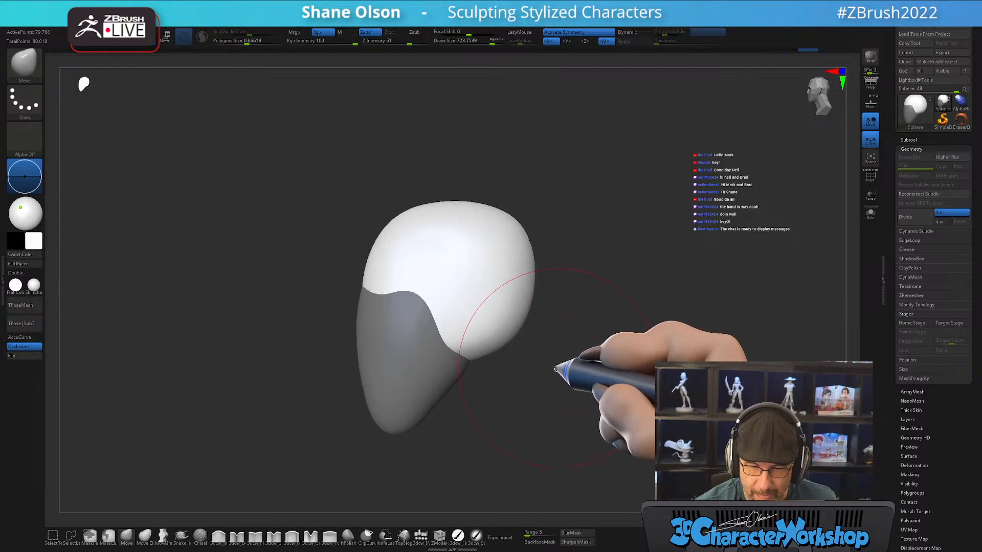
pyautogui.keyDown('ctrl'); pyautogui.click(486, 378); pyautogui.keyUp('ctrl')
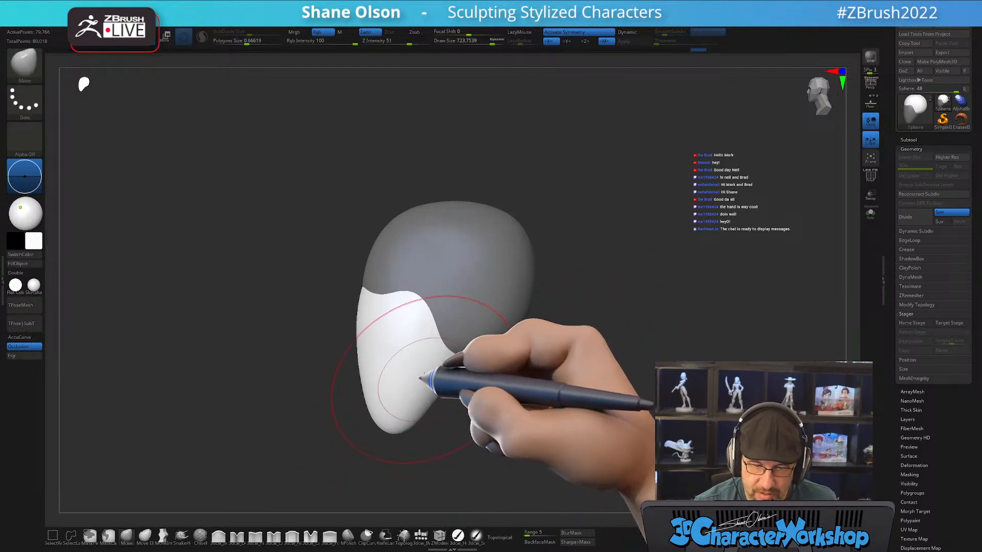
pyautogui.press('s')
pyautogui.moveTo(463, 419); pyautogui.dragTo(413, 416)
pyautogui.keyDown('alt'); pyautogui.moveTo(466, 408); pyautogui.dragTo(458, 436, button='right'); pyautogui.keyUp('alt')
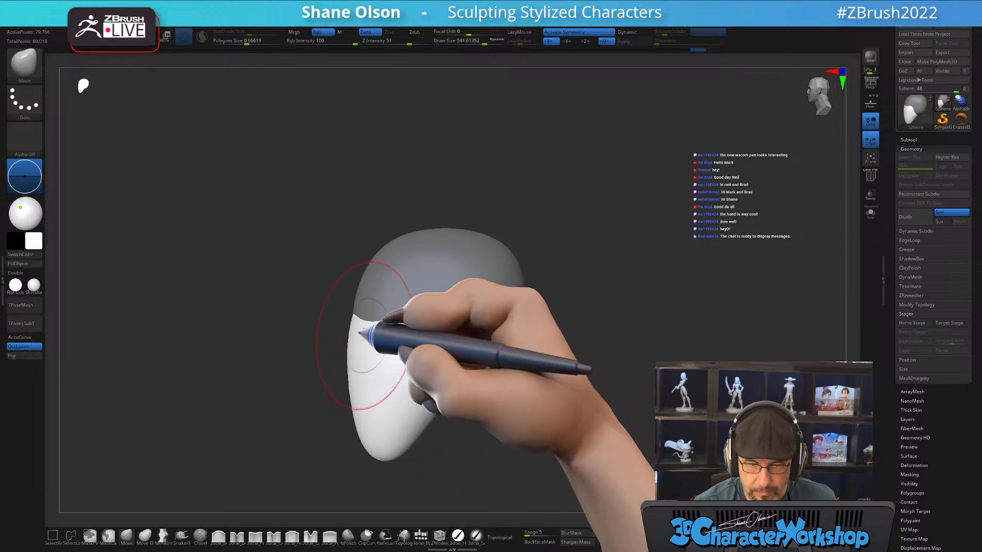
pyautogui.moveTo(368, 333)
pyautogui.mouseDown(button='right')
pyautogui.moveTo(405, 394)
pyautogui.moveTo(449, 400)
pyautogui.moveTo(430, 356)
pyautogui.moveTo(460, 298)
pyautogui.moveTo(439, 288)
pyautogui.mouseUp(button='right')
pyautogui.moveTo(427, 316); pyautogui.dragTo(424, 324)
pyautogui.keyDown('alt'); pyautogui.moveTo(488, 376); pyautogui.dragTo(484, 348, button='right'); pyautogui.keyUp('alt')
# Refine the sides of the lower face below the cranium with the Move brush at a draw size of about 422
pyautogui.press('[')
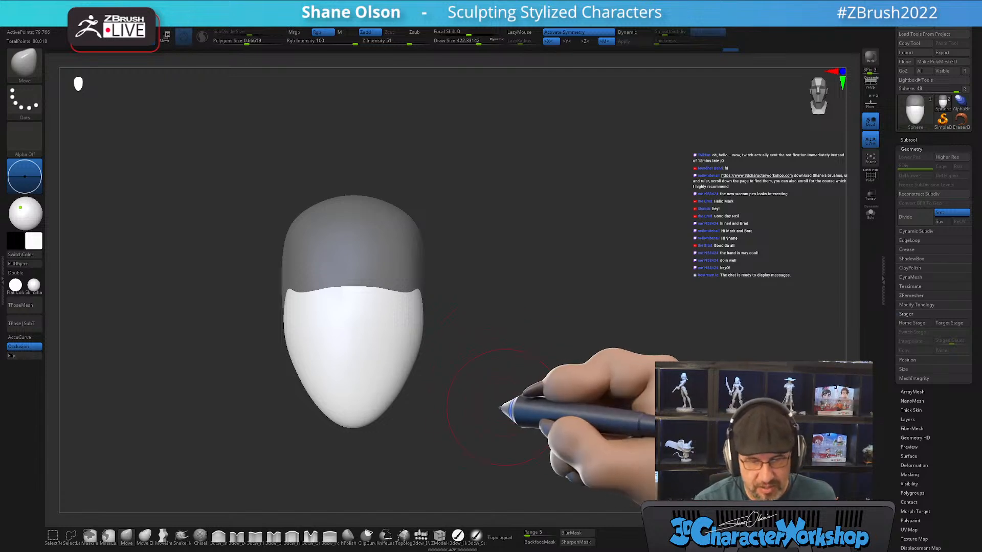
pyautogui.moveTo(508, 406)
pyautogui.mouseDown()
pyautogui.moveTo(471, 413)
pyautogui.moveTo(374, 300)
pyautogui.moveTo(369, 311)
pyautogui.mouseUp()
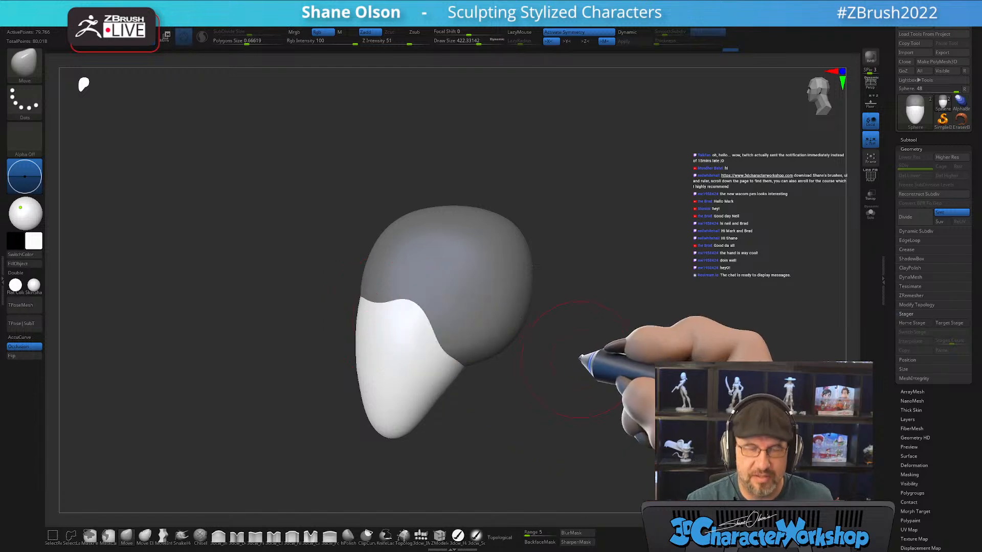
pyautogui.moveTo(572, 363)
pyautogui.mouseDown()
pyautogui.moveTo(573, 396)
pyautogui.moveTo(560, 383)
pyautogui.moveTo(591, 384)
pyautogui.moveTo(575, 379)
pyautogui.mouseUp()
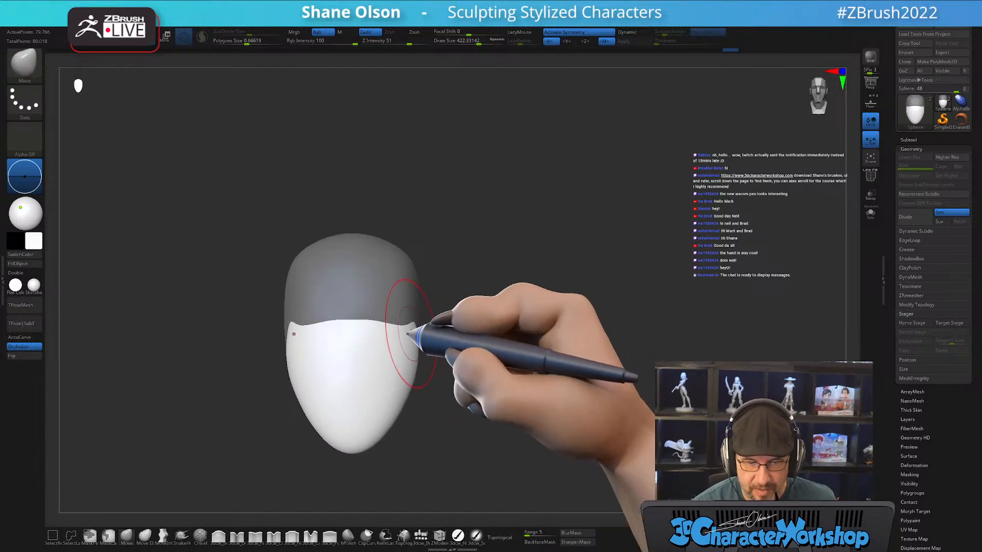
pyautogui.moveTo(410, 330); pyautogui.dragTo(413, 333)
pyautogui.moveTo(507, 388); pyautogui.dragTo(485, 398)
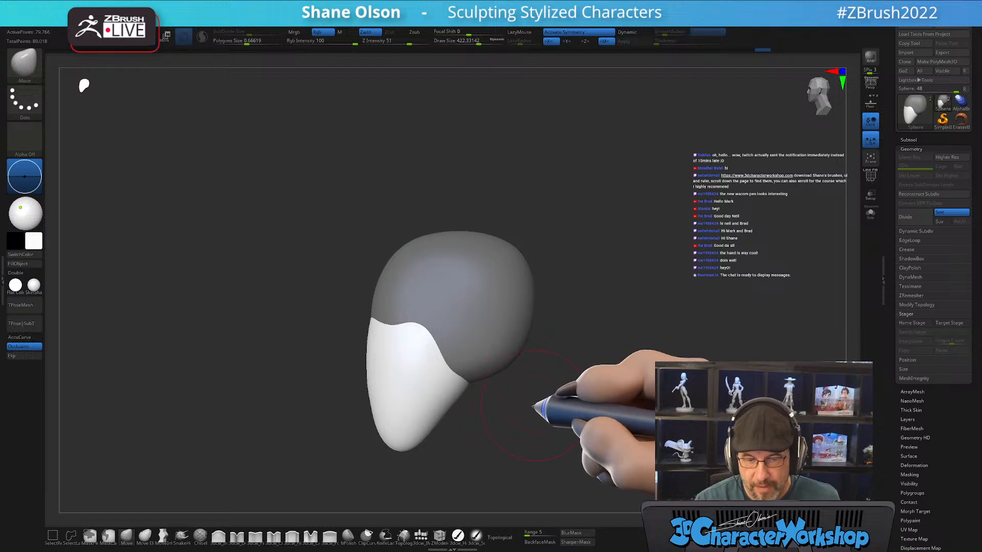
# Invert the mask to free the cranium and adjust its shape with the Move brush at a draw size of about 835
pyautogui.keyDown('ctrl'); pyautogui.click(534, 407); pyautogui.keyUp('ctrl')
pyautogui.press('s')
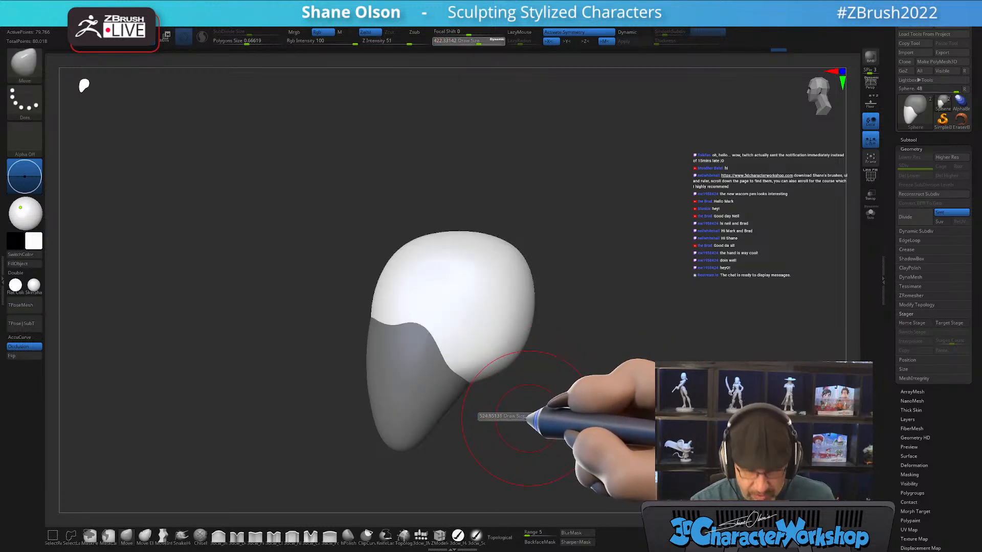
pyautogui.moveTo(524, 416); pyautogui.dragTo(541, 418)
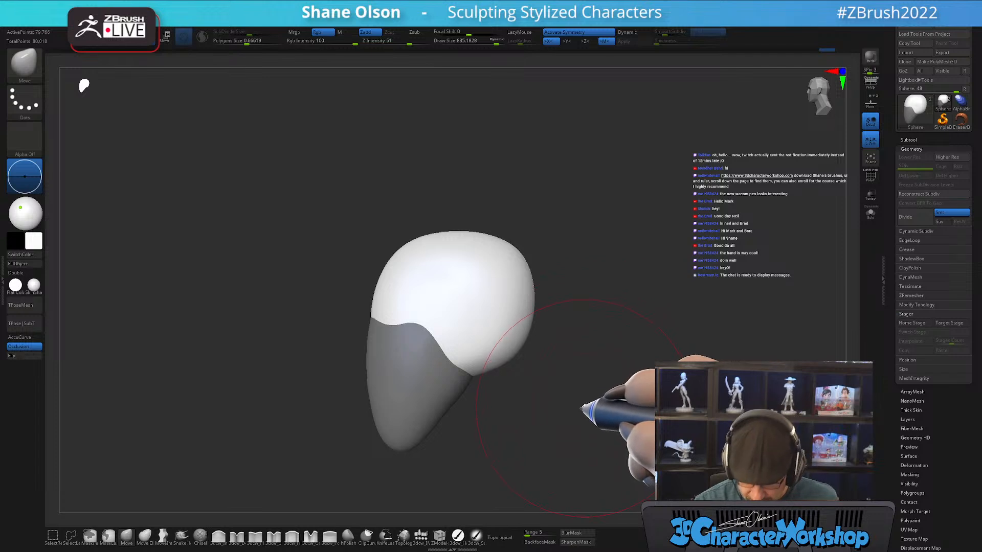
pyautogui.moveTo(581, 406)
pyautogui.keyDown('alt'); pyautogui.mouseDown()
pyautogui.moveTo(576, 422)
pyautogui.moveTo(573, 399)
pyautogui.moveTo(596, 377)
pyautogui.moveTo(573, 369)
pyautogui.moveTo(597, 353)
pyautogui.mouseUp(); pyautogui.keyUp('alt')
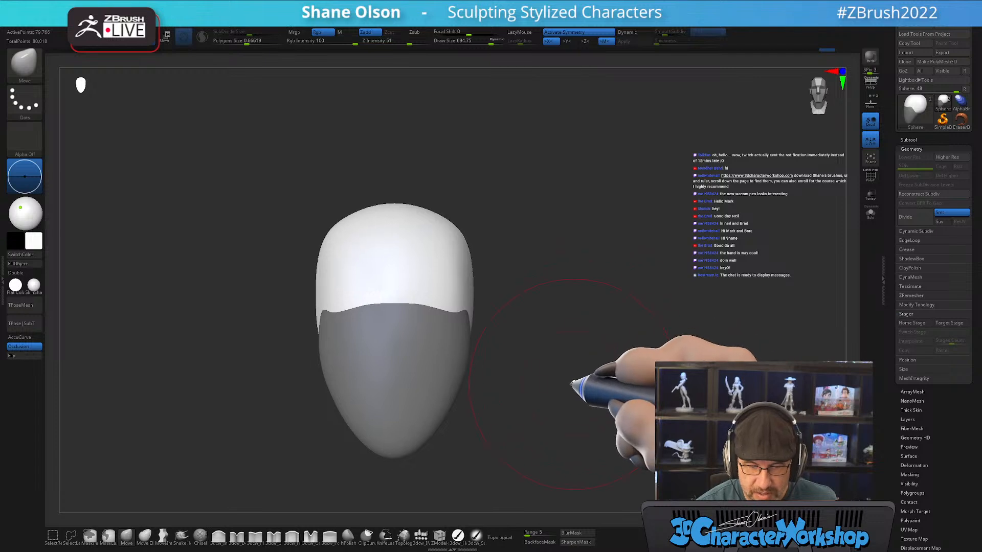
# Clear the mask and shape the sides and back of the jaw with the Move brush at draw sizes of about 408 to 453
pyautogui.moveTo(572, 390)
pyautogui.keyDown('ctrl'); pyautogui.mouseDown()
pyautogui.moveTo(559, 354)
pyautogui.moveTo(520, 363)
pyautogui.moveTo(550, 390)
pyautogui.moveTo(586, 377)
pyautogui.moveTo(522, 390)
pyautogui.moveTo(532, 401)
pyautogui.moveTo(453, 396)
pyautogui.moveTo(402, 378)
pyautogui.mouseUp(); pyautogui.keyUp('ctrl')
pyautogui.press('s')
pyautogui.press('s')
pyautogui.press('s')
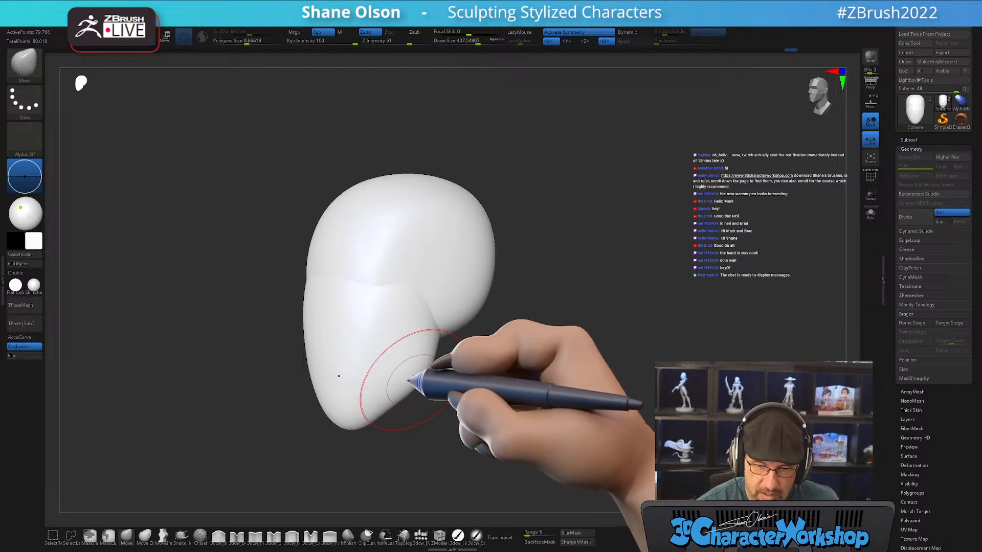
pyautogui.moveTo(444, 387); pyautogui.dragTo(462, 390)
pyautogui.press('s')
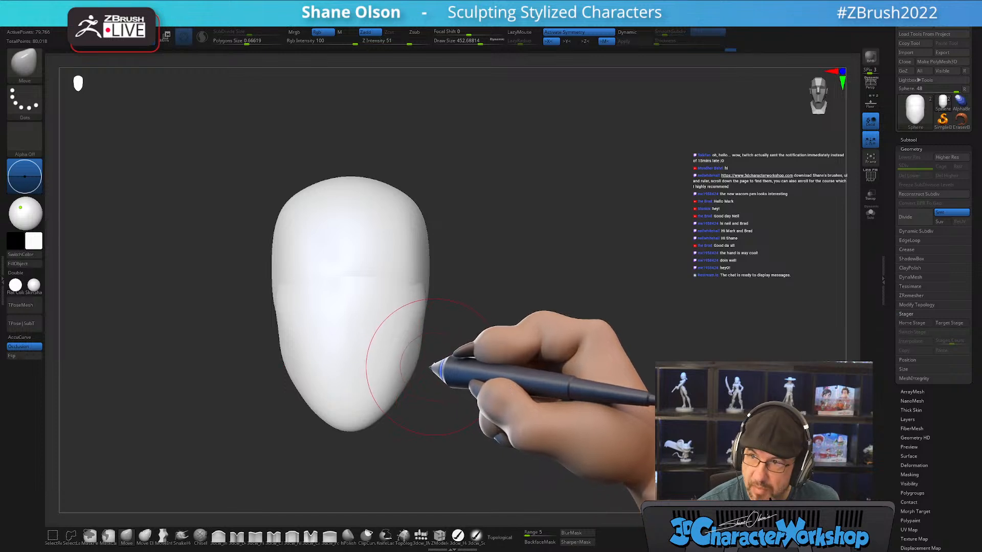
pyautogui.moveTo(431, 357)
pyautogui.mouseDown()
pyautogui.moveTo(453, 350)
pyautogui.moveTo(430, 351)
pyautogui.moveTo(469, 397)
pyautogui.moveTo(504, 397)
pyautogui.moveTo(429, 406)
pyautogui.moveTo(500, 376)
pyautogui.moveTo(517, 393)
pyautogui.moveTo(501, 380)
pyautogui.moveTo(499, 396)
pyautogui.mouseUp()
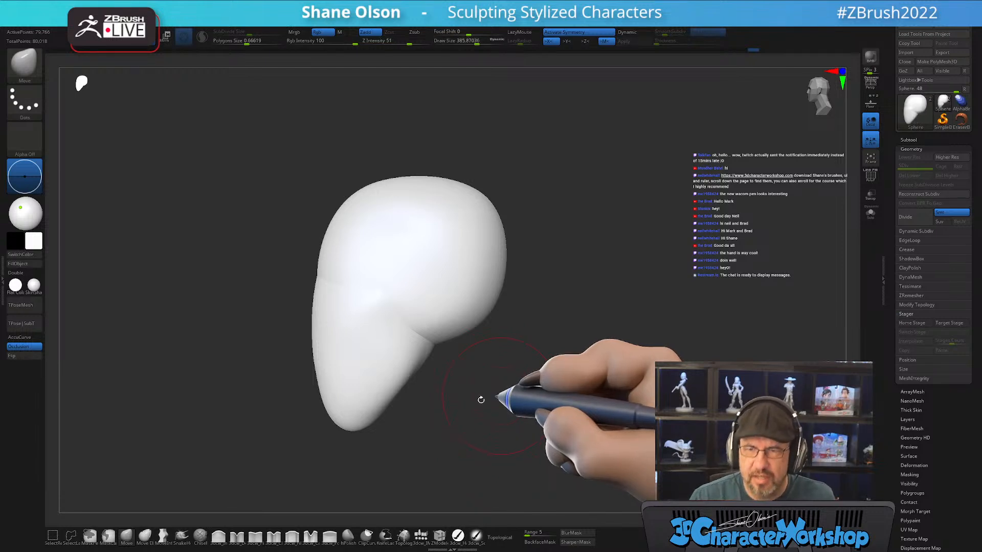
# Refine the rear of the jaw beneath the skull with the Move brush at a draw size of about 311
pyautogui.keyDown('alt'); pyautogui.moveTo(616, 242); pyautogui.dragTo(608, 247); pyautogui.keyUp('alt')
pyautogui.press('s')
pyautogui.moveTo(588, 225); pyautogui.dragTo(567, 212)
pyautogui.moveTo(569, 275)
pyautogui.mouseDown()
pyautogui.moveTo(550, 267)
pyautogui.moveTo(552, 255)
pyautogui.mouseUp()
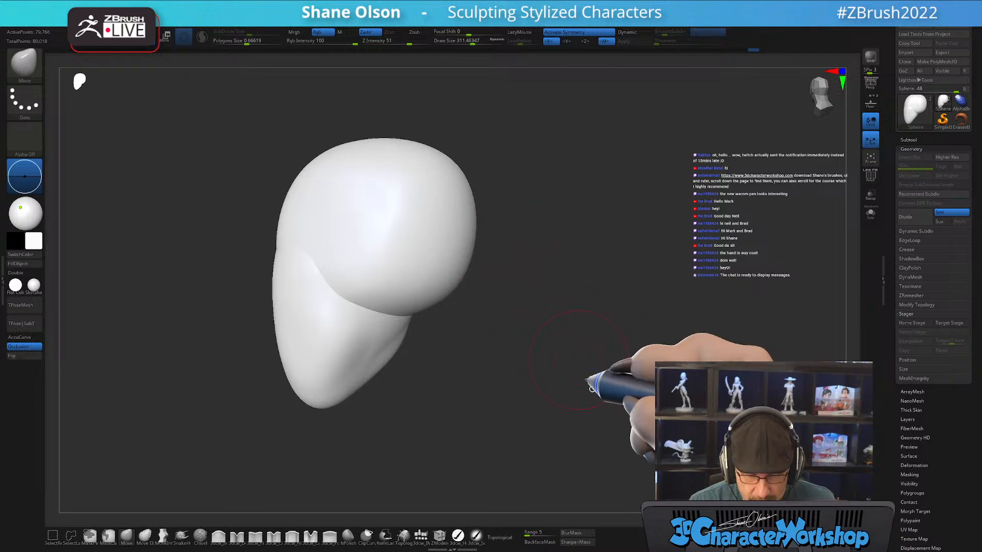
# Insert the Appendage mesh at the base of the skull with the insert-mesh brush to form the neck
pyautogui.click(420, 537)
pyautogui.click(298, 65)
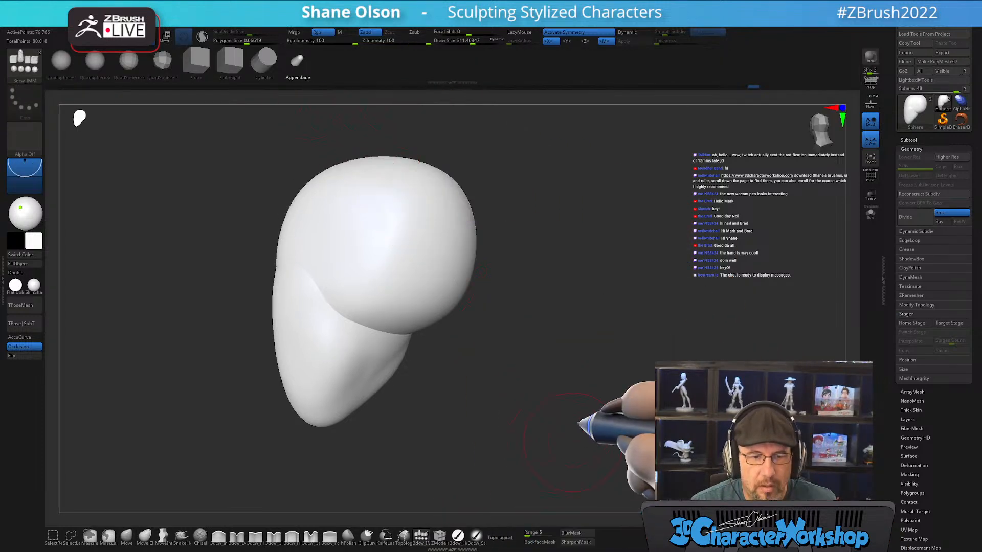
pyautogui.moveTo(591, 371); pyautogui.dragTo(564, 374)
pyautogui.moveTo(551, 334)
pyautogui.keyDown('alt'); pyautogui.mouseDown()
pyautogui.moveTo(574, 347)
pyautogui.moveTo(585, 328)
pyautogui.mouseUp(); pyautogui.keyUp('alt')
pyautogui.moveTo(404, 302); pyautogui.dragTo(420, 432)
pyautogui.moveTo(652, 296); pyautogui.dragTo(690, 361)
# Rotate, scale and move the inserted neck with the gizmo so it slants down and back from beneath the skull
pyautogui.press('w')
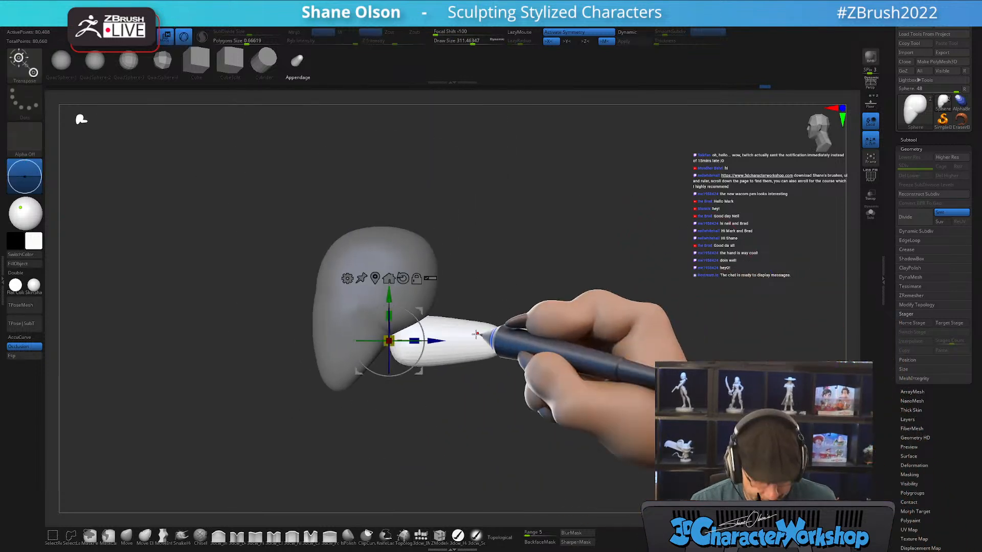
pyautogui.moveTo(420, 325); pyautogui.dragTo(310, 279)
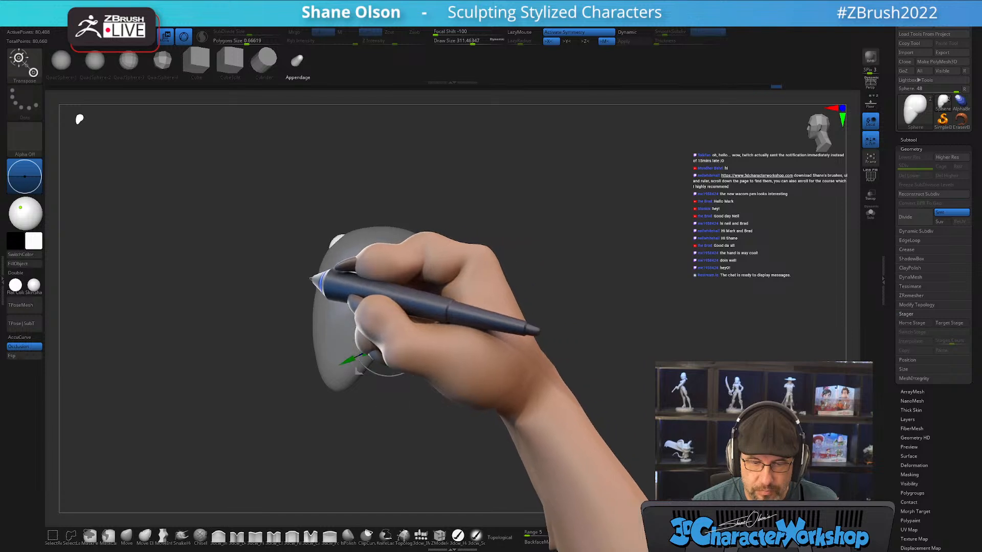
pyautogui.moveTo(366, 296); pyautogui.dragTo(395, 353)
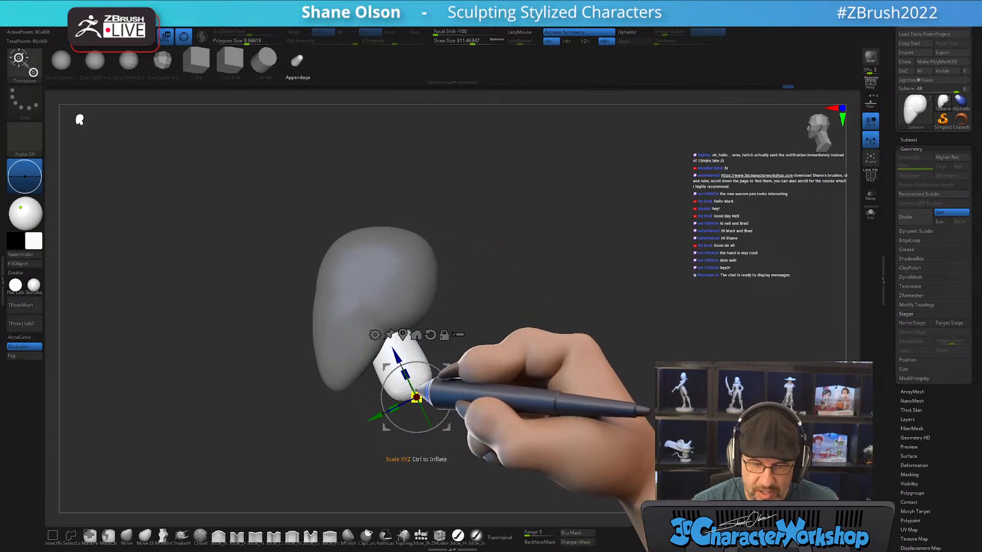
pyautogui.moveTo(416, 397); pyautogui.dragTo(422, 387)
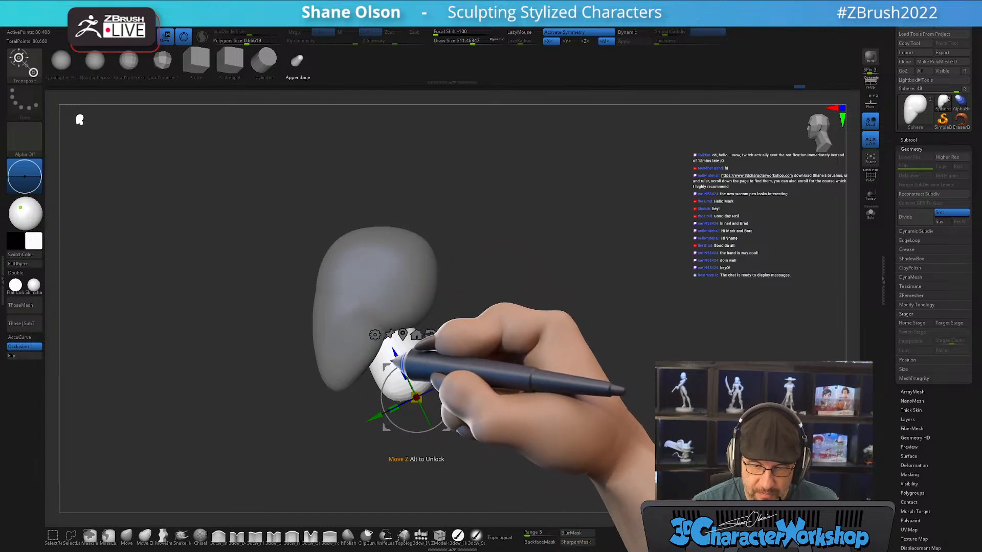
pyautogui.moveTo(395, 354); pyautogui.dragTo(432, 379)
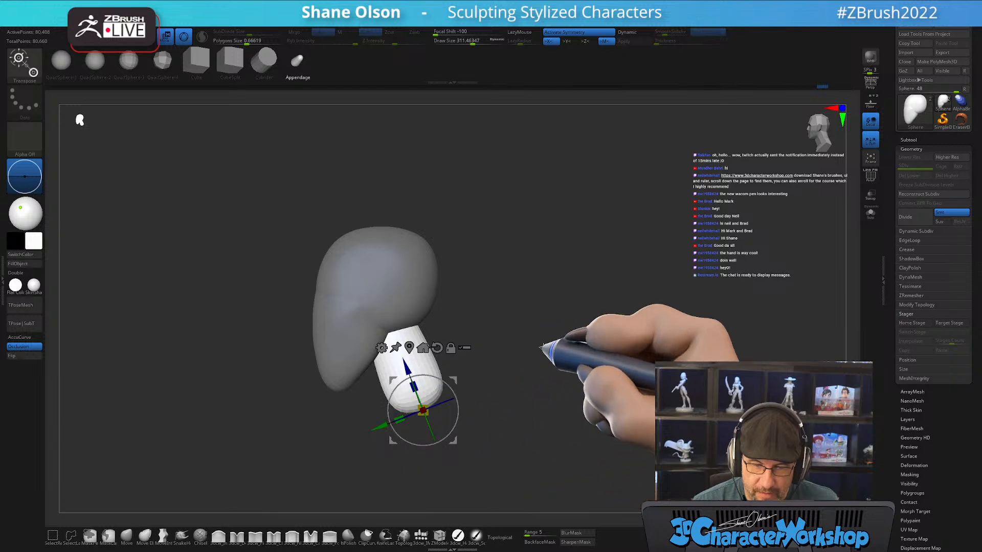
pyautogui.keyDown('alt'); pyautogui.moveTo(535, 349); pyautogui.dragTo(488, 299); pyautogui.keyUp('alt')
pyautogui.moveTo(405, 329); pyautogui.dragTo(403, 341)
pyautogui.keyDown('alt'); pyautogui.moveTo(472, 300); pyautogui.dragTo(482, 318); pyautogui.keyUp('alt')
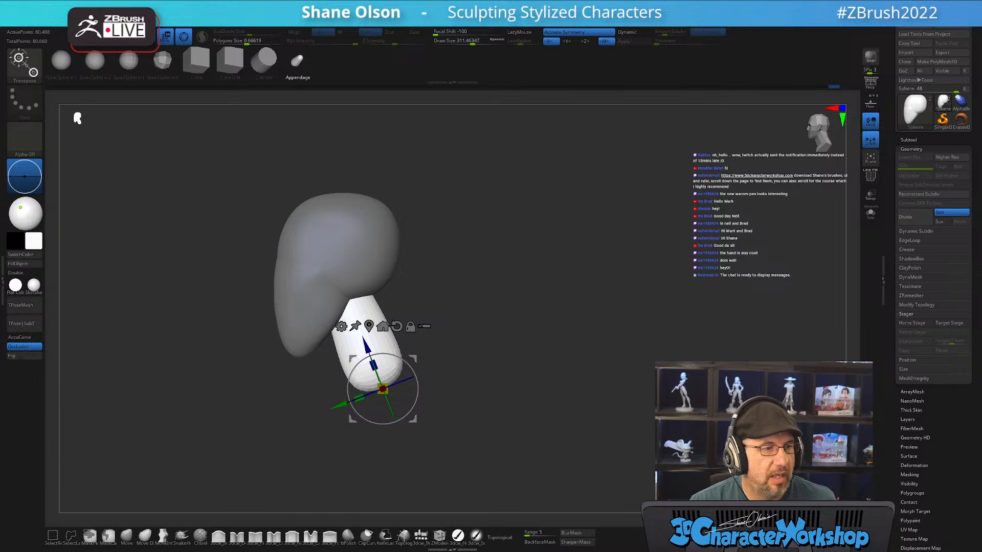
pyautogui.hotkey('alt', 'Tab')
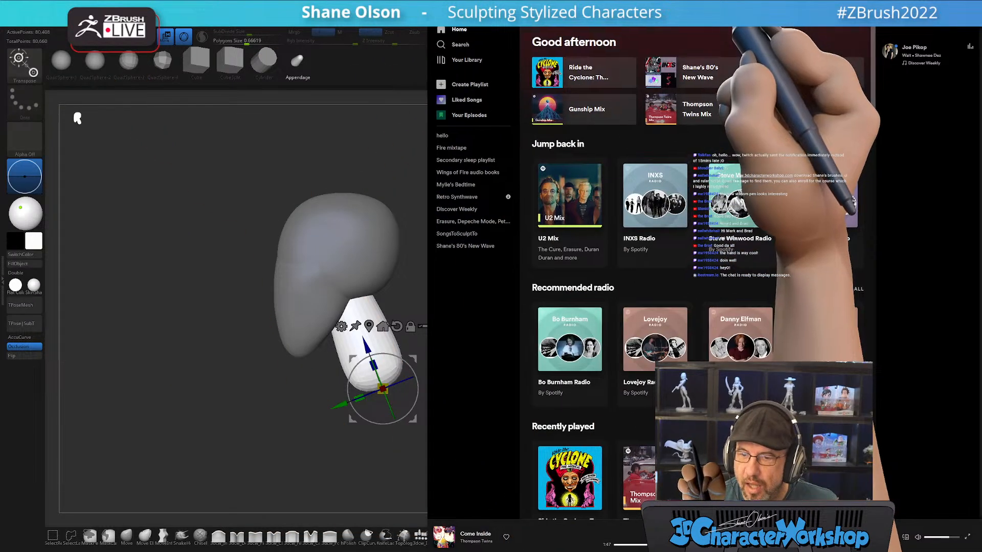
pyautogui.hotkey('alt', 'Tab')
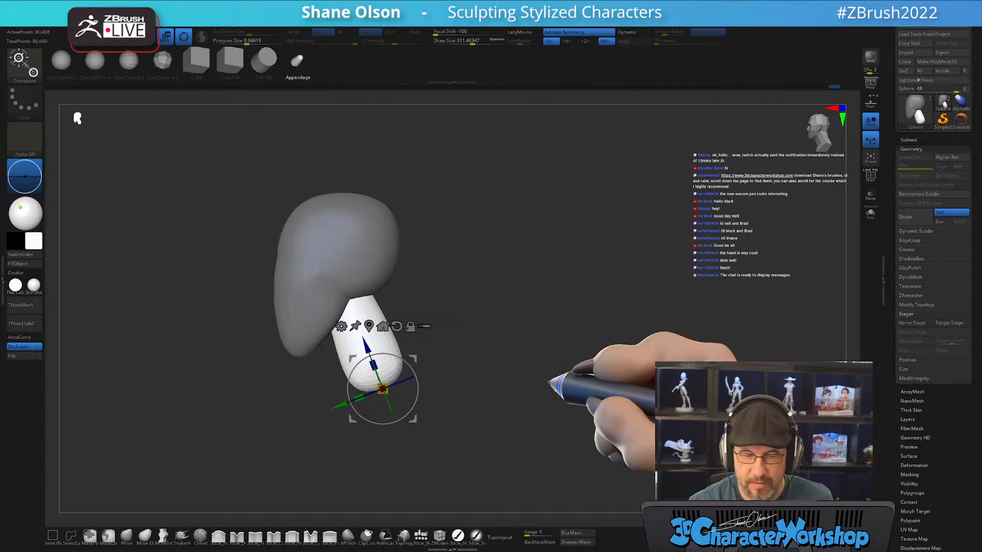
# Return to draw mode and curve the neck's profile with the Move brush at a draw size of about 468
pyautogui.moveTo(510, 340)
pyautogui.mouseDown()
pyautogui.moveTo(529, 337)
pyautogui.moveTo(508, 346)
pyautogui.moveTo(517, 350)
pyautogui.moveTo(556, 346)
pyautogui.mouseUp()
pyautogui.press('q')
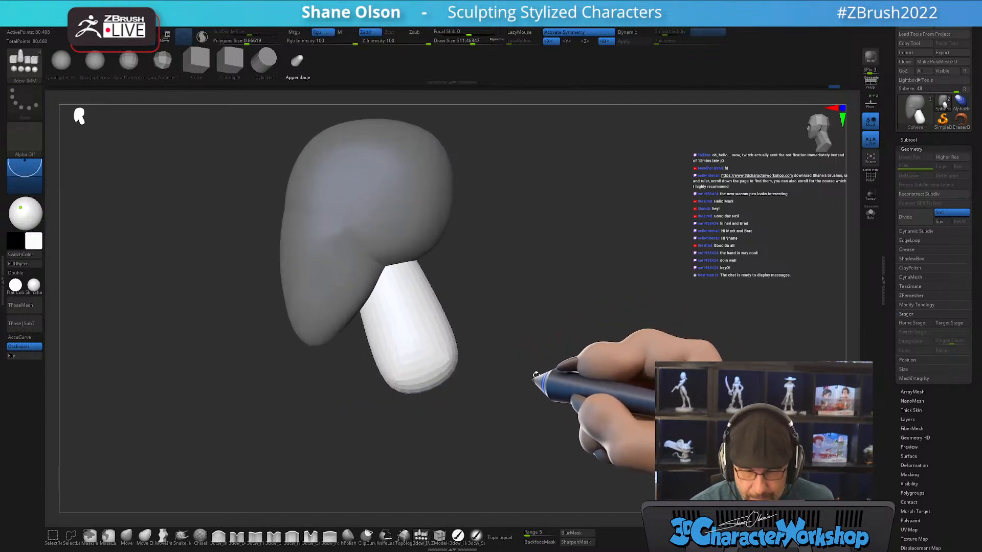
pyautogui.click(126, 535)
pyautogui.press(']')
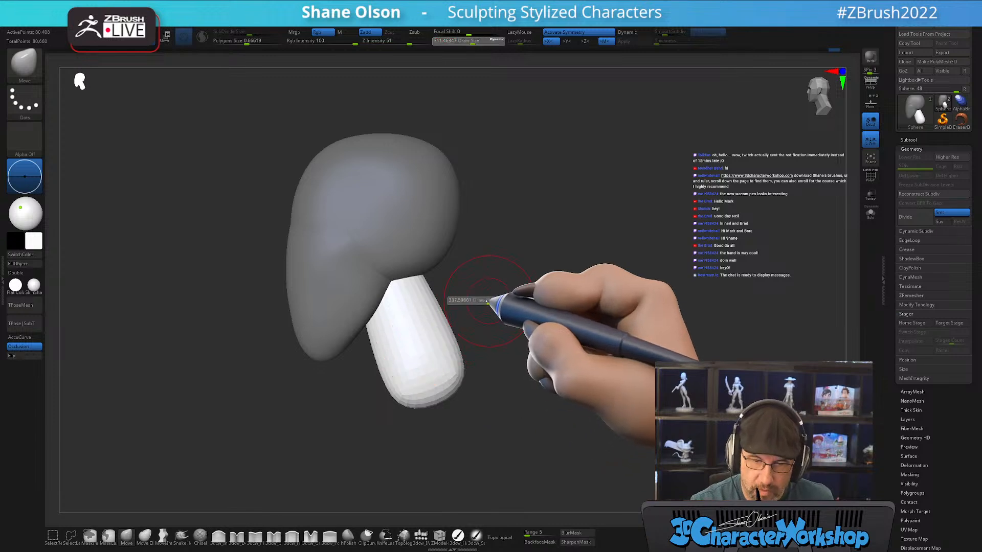
pyautogui.keyDown('alt'); pyautogui.moveTo(495, 286); pyautogui.dragTo(487, 330); pyautogui.keyUp('alt')
pyautogui.press(']')
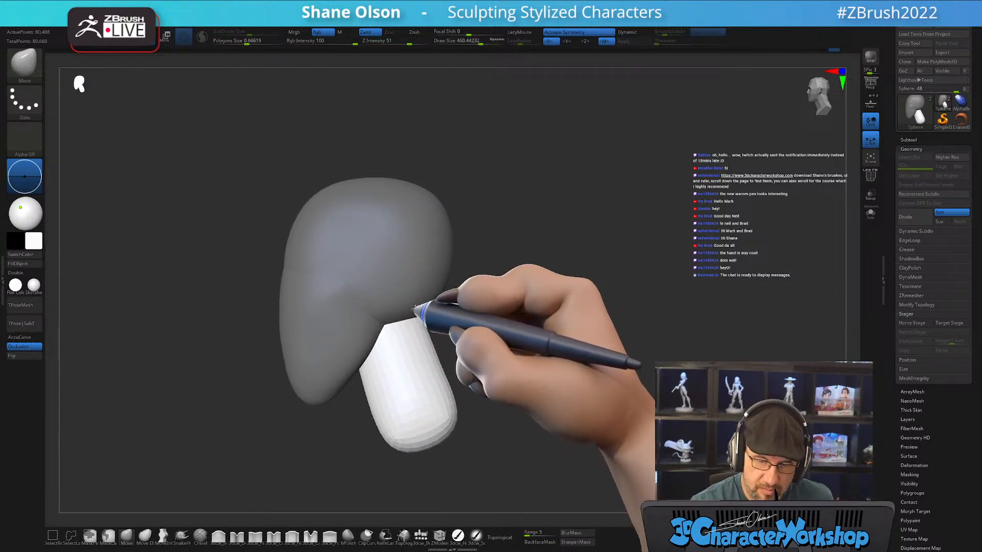
pyautogui.moveTo(432, 379); pyautogui.dragTo(381, 396)
pyautogui.moveTo(363, 362); pyautogui.dragTo(376, 395)
pyautogui.moveTo(366, 433); pyautogui.dragTo(382, 468)
# Enlarge the Move brush to a draw size of about 508 and adjust the lower part of the neck
pyautogui.press(']')
pyautogui.keyDown('alt'); pyautogui.moveTo(394, 398); pyautogui.dragTo(401, 345, button='right'); pyautogui.keyUp('alt')
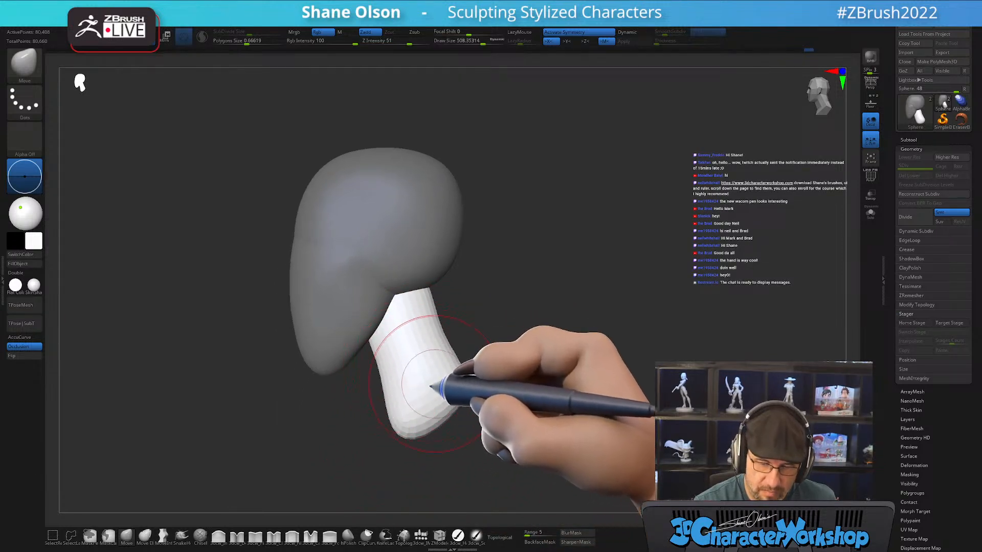
pyautogui.moveTo(433, 386); pyautogui.dragTo(464, 391, button='right')
pyautogui.moveTo(427, 406); pyautogui.dragTo(439, 408)
pyautogui.moveTo(446, 393)
pyautogui.mouseDown(button='right')
pyautogui.moveTo(462, 380)
pyautogui.moveTo(452, 382)
pyautogui.mouseUp(button='right')
# Shape the top of the neck from behind with the Move brush at a draw size of about 422
pyautogui.press('s')
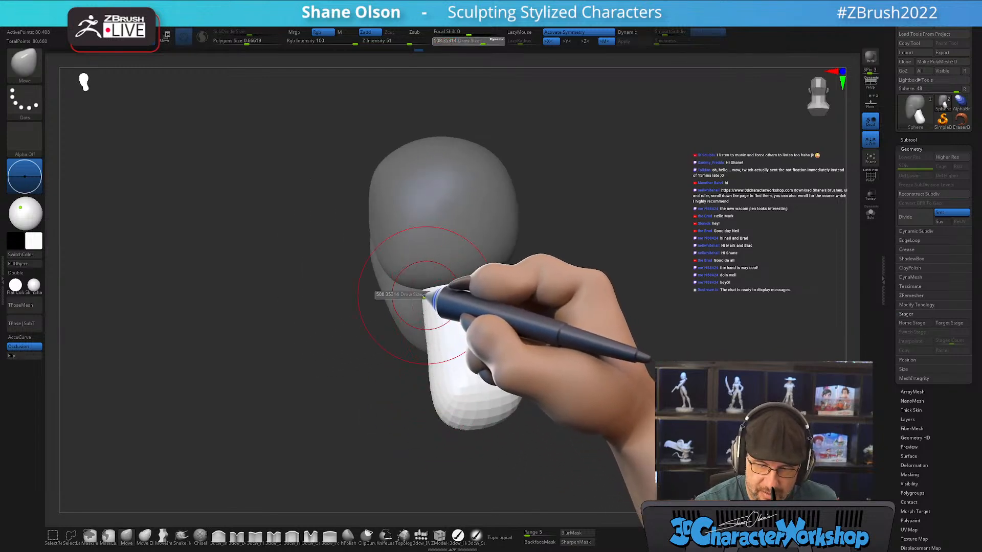
pyautogui.moveTo(429, 293); pyautogui.dragTo(411, 283)
pyautogui.moveTo(422, 321); pyautogui.dragTo(426, 320)
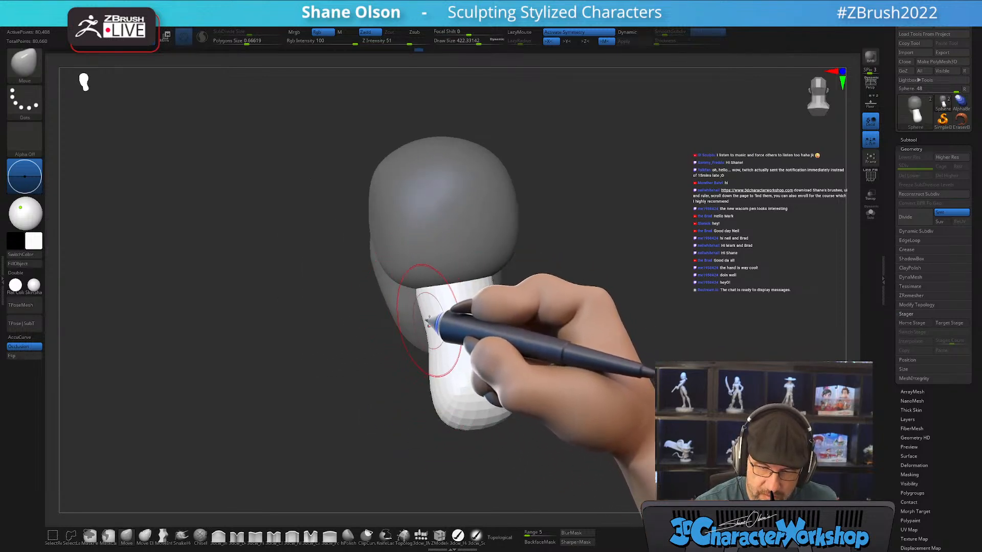
pyautogui.moveTo(454, 383)
pyautogui.mouseDown(button='right')
pyautogui.moveTo(486, 384)
pyautogui.moveTo(457, 359)
pyautogui.mouseUp(button='right')
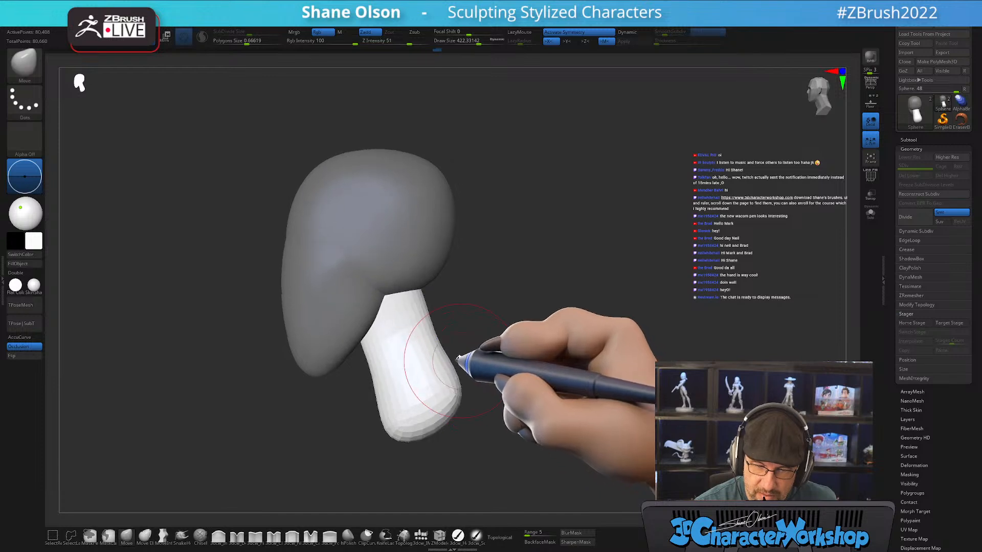
# Adjust the back of the neck where it meets the skull in side view with the Move brush
pyautogui.moveTo(420, 295); pyautogui.dragTo(424, 294)
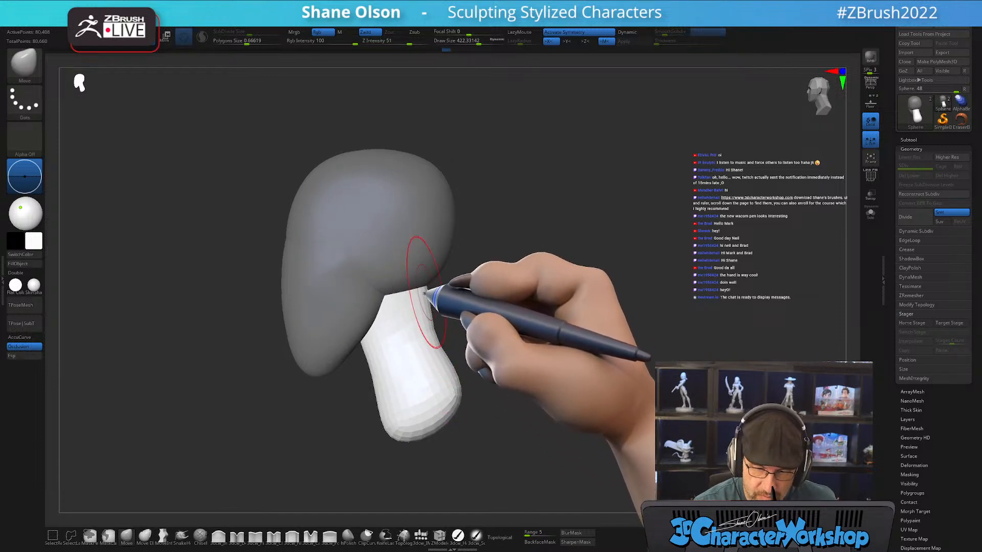
pyautogui.moveTo(479, 353)
pyautogui.keyDown('alt'); pyautogui.mouseDown(button='right')
pyautogui.moveTo(484, 334)
pyautogui.moveTo(490, 350)
pyautogui.mouseUp(button='right'); pyautogui.keyUp('alt')
pyautogui.keyDown('alt'); pyautogui.moveTo(475, 295); pyautogui.dragTo(464, 289, button='right'); pyautogui.keyUp('alt')
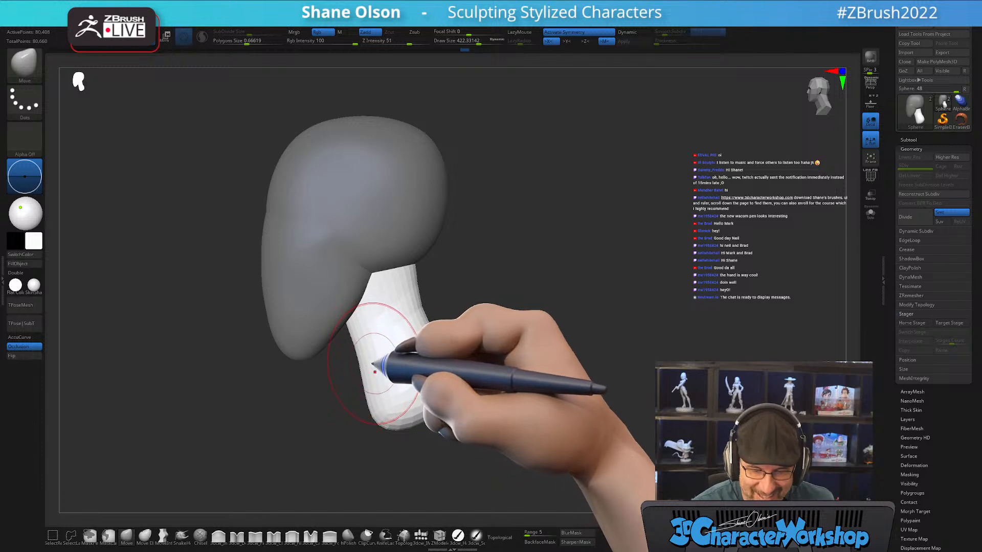
pyautogui.moveTo(460, 333)
pyautogui.mouseDown(button='right')
pyautogui.moveTo(514, 305)
pyautogui.moveTo(523, 322)
pyautogui.moveTo(512, 324)
pyautogui.moveTo(526, 329)
pyautogui.moveTo(529, 320)
pyautogui.moveTo(526, 329)
pyautogui.moveTo(505, 311)
pyautogui.moveTo(543, 324)
pyautogui.moveTo(521, 324)
pyautogui.moveTo(510, 279)
pyautogui.moveTo(492, 328)
pyautogui.mouseUp(button='right')
# Set the Move brush's draw size to about 453 and turn on the PolyFrame wireframe display
pyautogui.press(']')
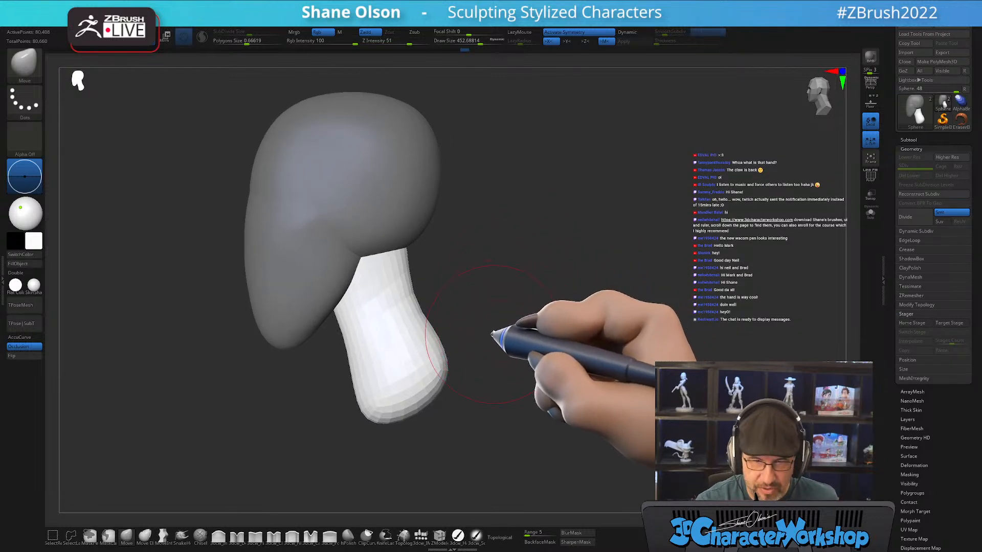
pyautogui.keyDown('alt'); pyautogui.moveTo(491, 358); pyautogui.dragTo(490, 362); pyautogui.keyUp('alt')
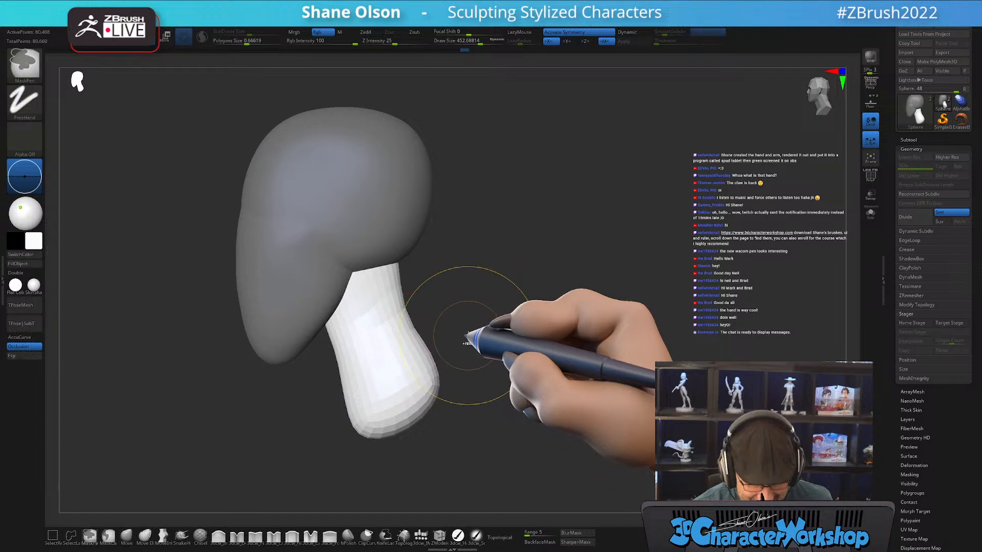
pyautogui.hotkey('shift', 'f')
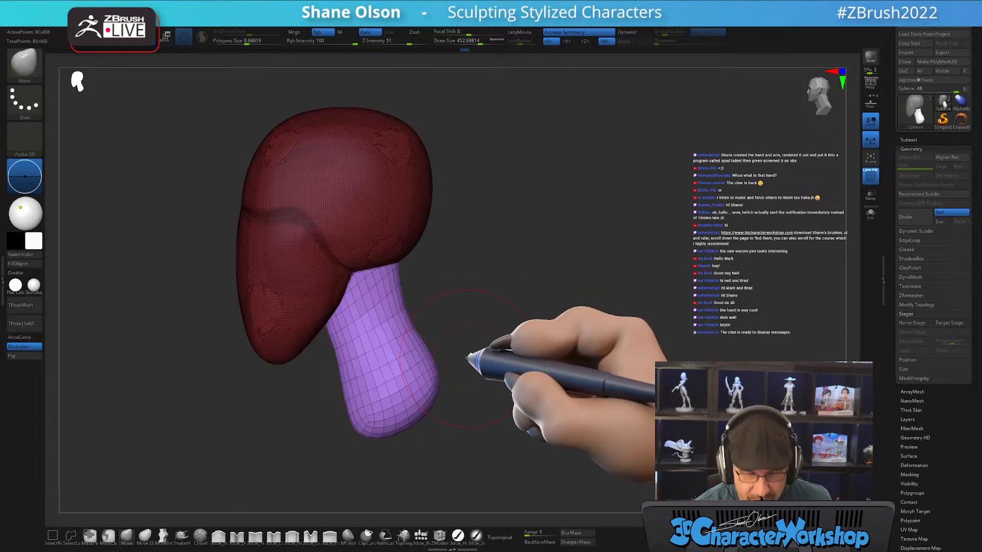
# Clear the mask and set the Smooth brush's SubDivide Size to about 0.53
pyautogui.keyDown('ctrl'); pyautogui.click(471, 339); pyautogui.keyUp('ctrl')
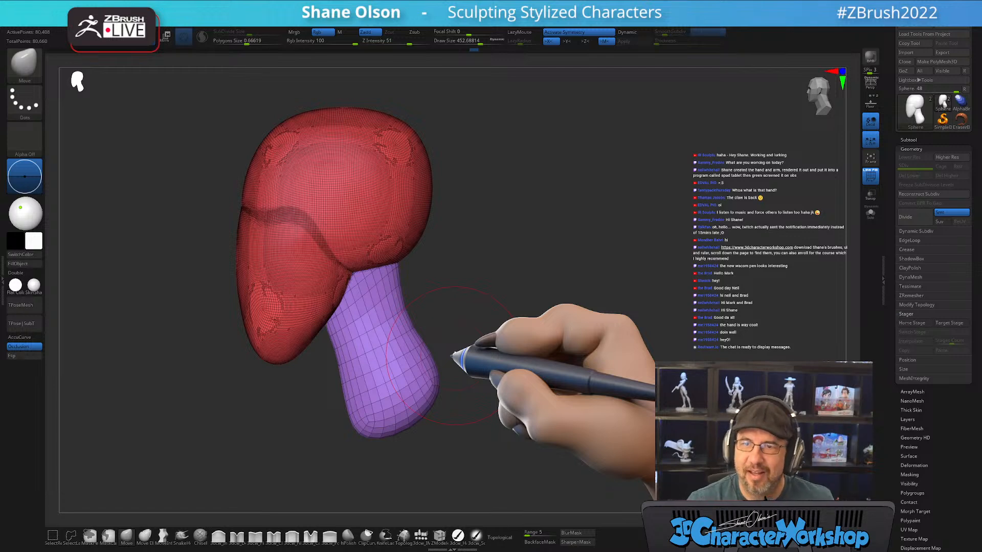
pyautogui.moveTo(510, 324)
pyautogui.mouseDown()
pyautogui.moveTo(522, 324)
pyautogui.moveTo(517, 281)
pyautogui.moveTo(506, 280)
pyautogui.moveTo(519, 278)
pyautogui.moveTo(503, 296)
pyautogui.mouseUp()
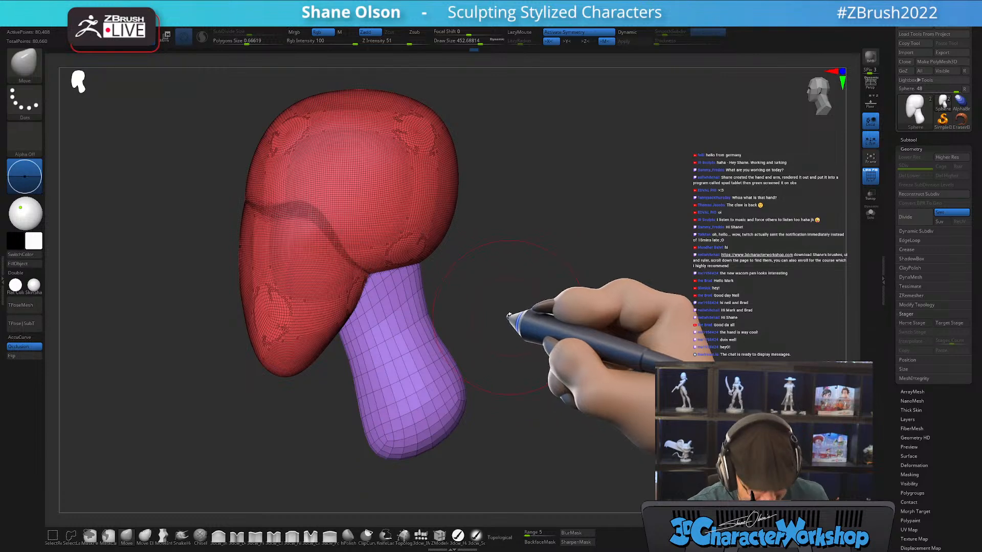
pyautogui.press('shift')
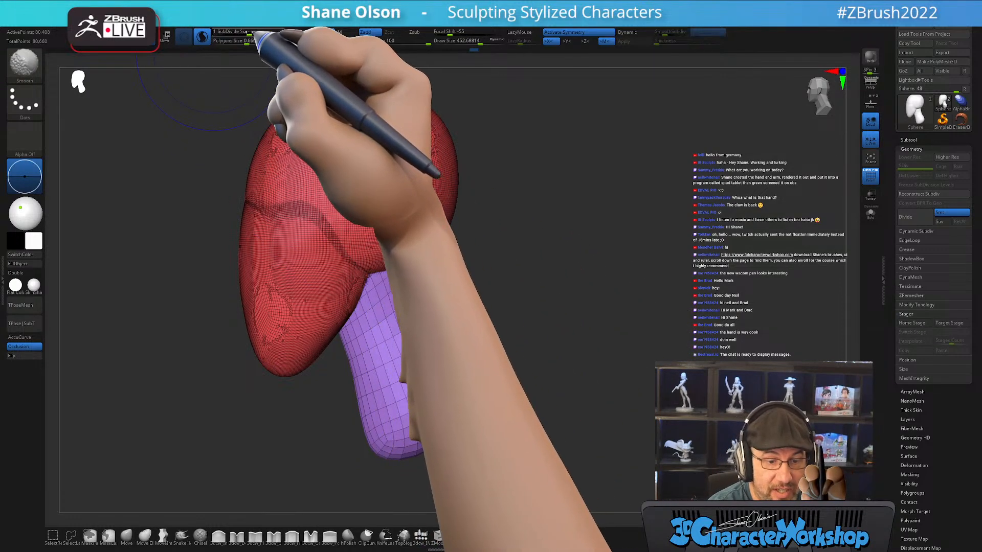
pyautogui.click(244, 33)
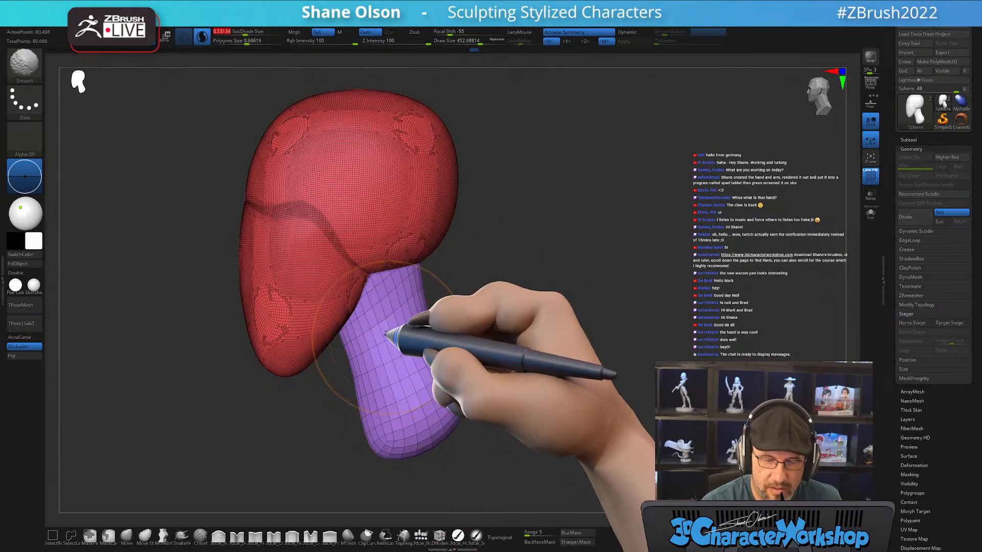
# Smooth over the neck from several angles with the Smooth brush to rebuild its coarse mesh with denser triangles
pyautogui.moveTo(393, 333)
pyautogui.keyDown('shift'); pyautogui.mouseDown()
pyautogui.moveTo(396, 385)
pyautogui.moveTo(405, 390)
pyautogui.mouseUp(); pyautogui.keyUp('shift')
pyautogui.moveTo(479, 349); pyautogui.dragTo(520, 329)
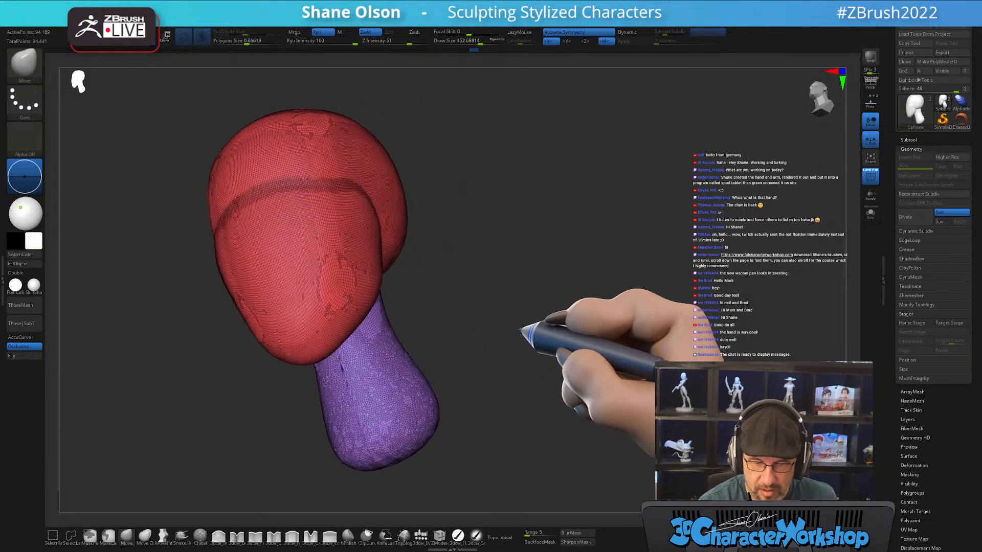
pyautogui.moveTo(372, 390)
pyautogui.keyDown('shift'); pyautogui.mouseDown()
pyautogui.moveTo(364, 383)
pyautogui.moveTo(383, 392)
pyautogui.mouseUp(); pyautogui.keyUp('shift')
pyautogui.moveTo(493, 326); pyautogui.dragTo(467, 357)
pyautogui.keyDown('shift'); pyautogui.moveTo(422, 397); pyautogui.dragTo(412, 420); pyautogui.keyUp('shift')
pyautogui.moveTo(468, 364)
pyautogui.mouseDown()
pyautogui.moveTo(526, 337)
pyautogui.moveTo(499, 359)
pyautogui.moveTo(527, 333)
pyautogui.moveTo(572, 344)
pyautogui.moveTo(525, 340)
pyautogui.moveTo(526, 329)
pyautogui.moveTo(566, 404)
pyautogui.moveTo(532, 360)
pyautogui.mouseUp()
# Assign separate polygroups to the cranium, jaw and neck with Auto Groups and turn off the PolyFrame display
pyautogui.press('space')
pyautogui.click(480, 232)
pyautogui.hotkey('shift', 'f')
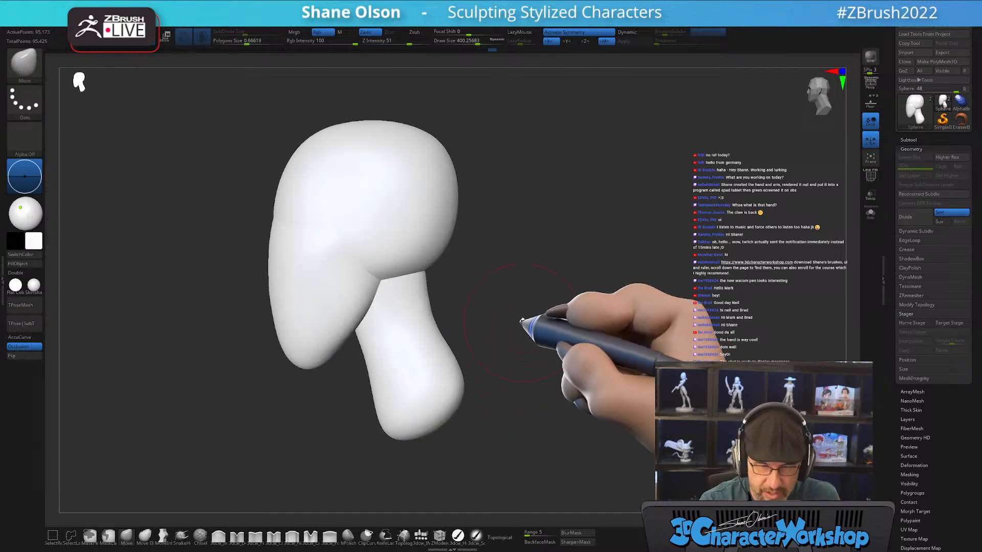
# Reduce the Move brush's draw size to about 293 and turn the PolyFrame display back on
pyautogui.keyDown('alt'); pyautogui.moveTo(522, 320); pyautogui.dragTo(497, 359); pyautogui.keyUp('alt')
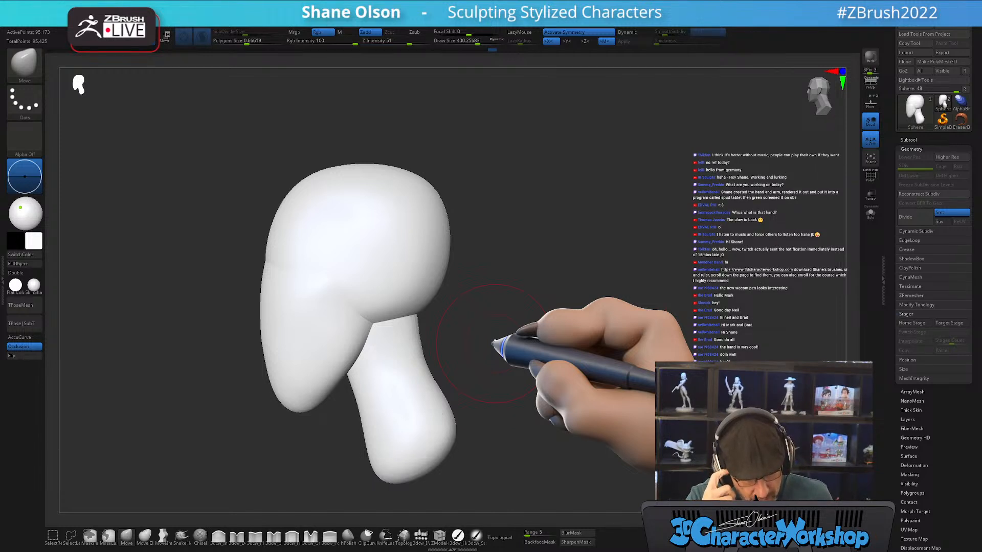
pyautogui.press('s')
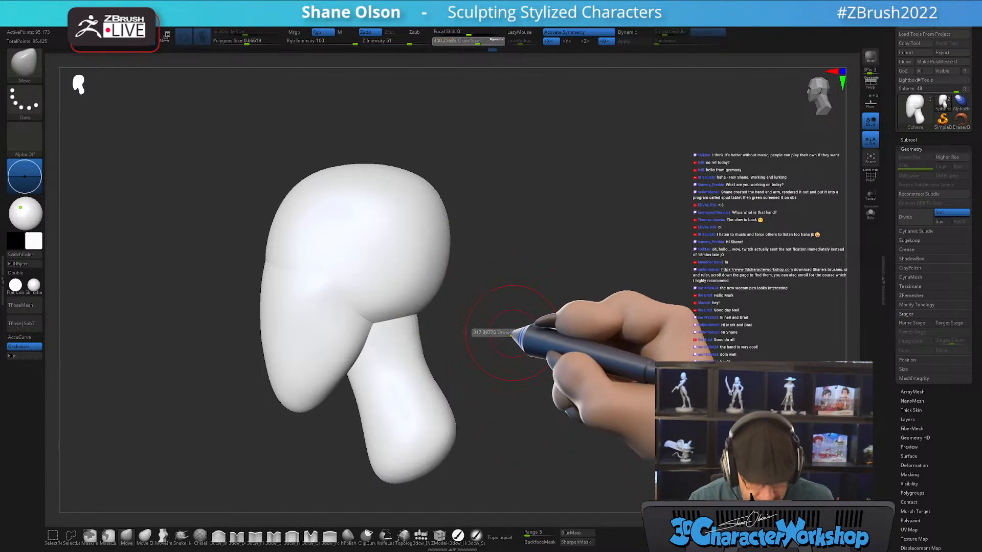
pyautogui.click(506, 333)
pyautogui.keyDown('alt'); pyautogui.moveTo(518, 300); pyautogui.dragTo(518, 292); pyautogui.keyUp('alt')
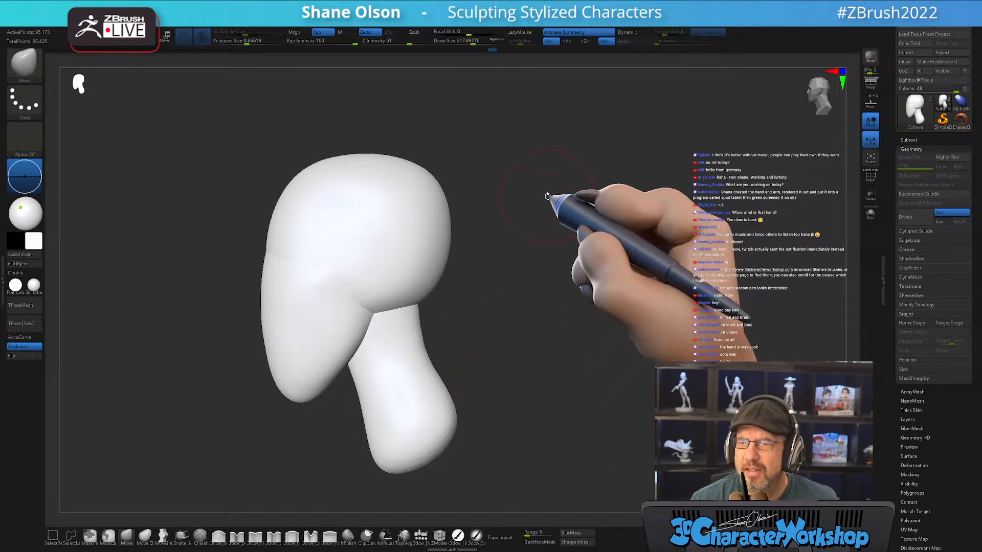
pyautogui.moveTo(546, 198)
pyautogui.mouseDown()
pyautogui.moveTo(643, 172)
pyautogui.moveTo(634, 168)
pyautogui.mouseUp()
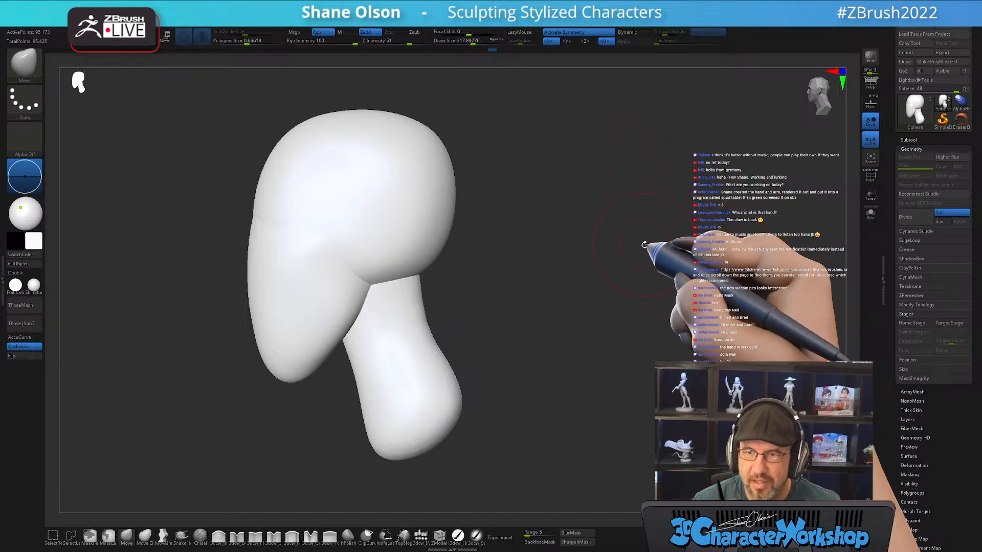
pyautogui.press('s')
pyautogui.moveTo(571, 223); pyautogui.dragTo(544, 249)
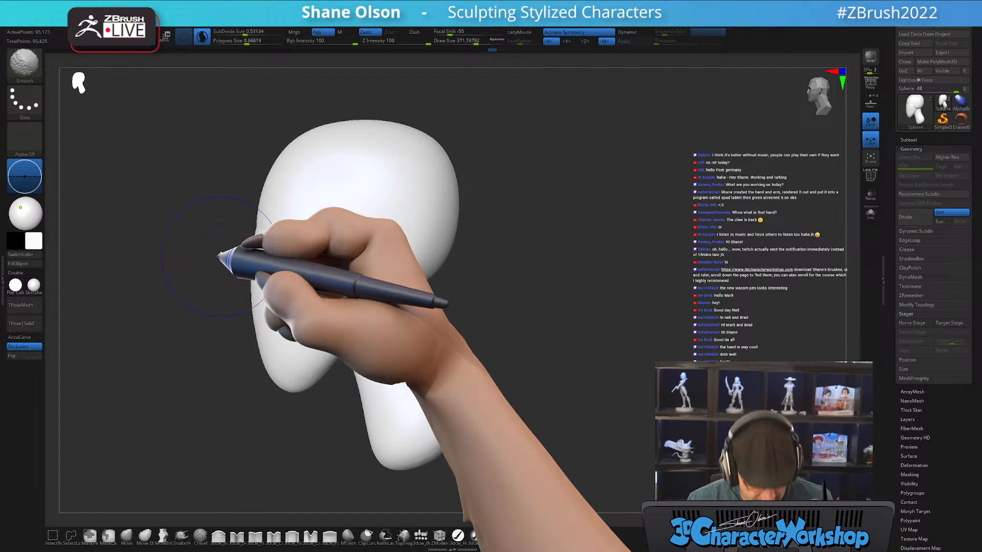
pyautogui.hotkey('shift', 'f')
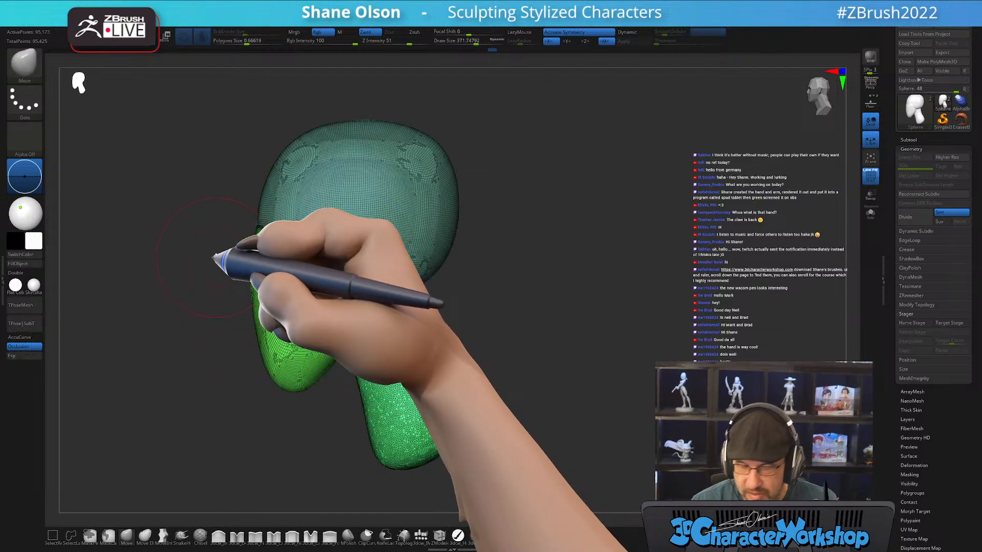
pyautogui.moveTo(213, 258)
pyautogui.mouseDown()
pyautogui.moveTo(263, 430)
pyautogui.moveTo(296, 436)
pyautogui.moveTo(332, 423)
pyautogui.moveTo(307, 432)
pyautogui.moveTo(317, 409)
pyautogui.moveTo(543, 344)
pyautogui.moveTo(574, 349)
pyautogui.mouseUp()
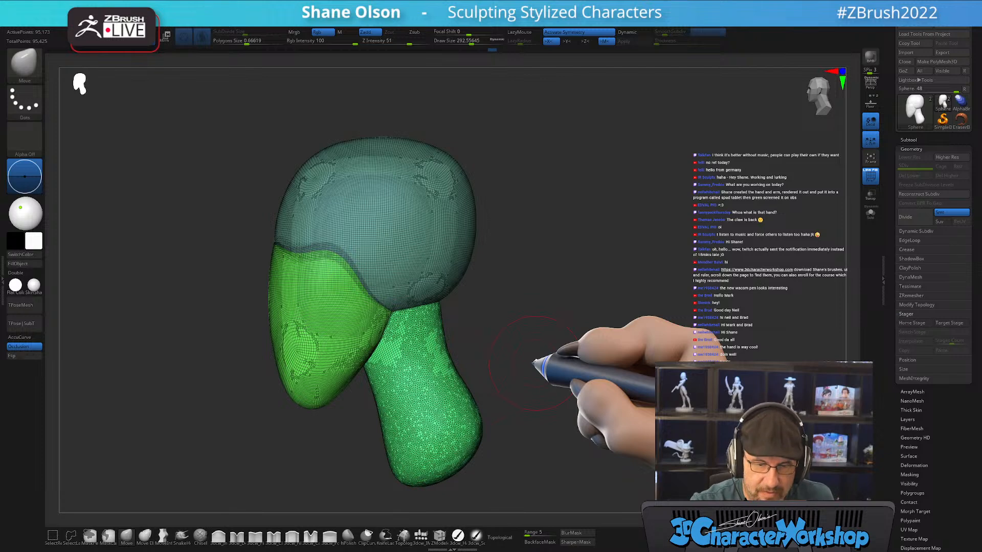
# Hide the jaw polygroup to examine how the cranium and neck meet, and show all parts again
pyautogui.keyDown('alt'); pyautogui.moveTo(567, 275); pyautogui.dragTo(565, 280); pyautogui.keyUp('alt')
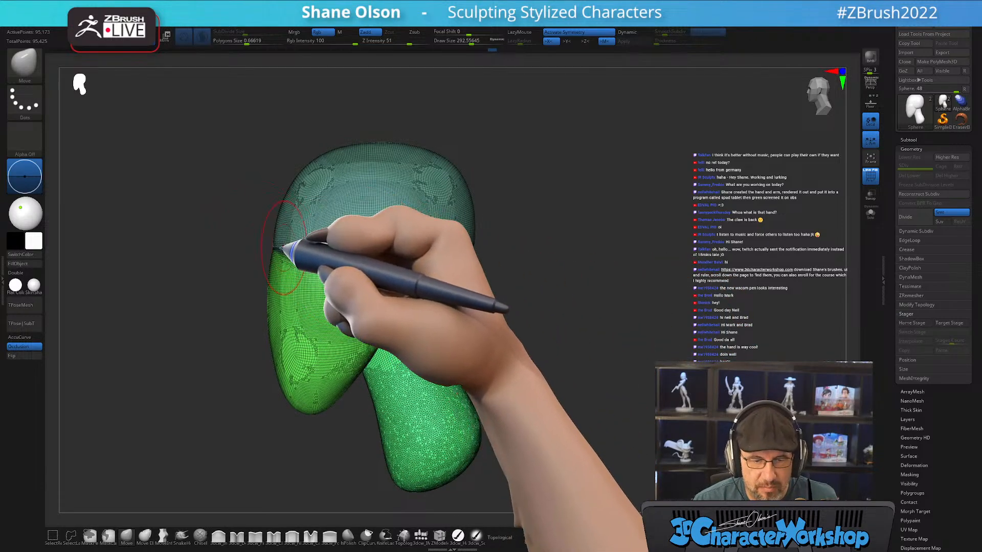
pyautogui.moveTo(559, 350); pyautogui.dragTo(405, 328)
pyautogui.hotkey('ctrl', 'shift')
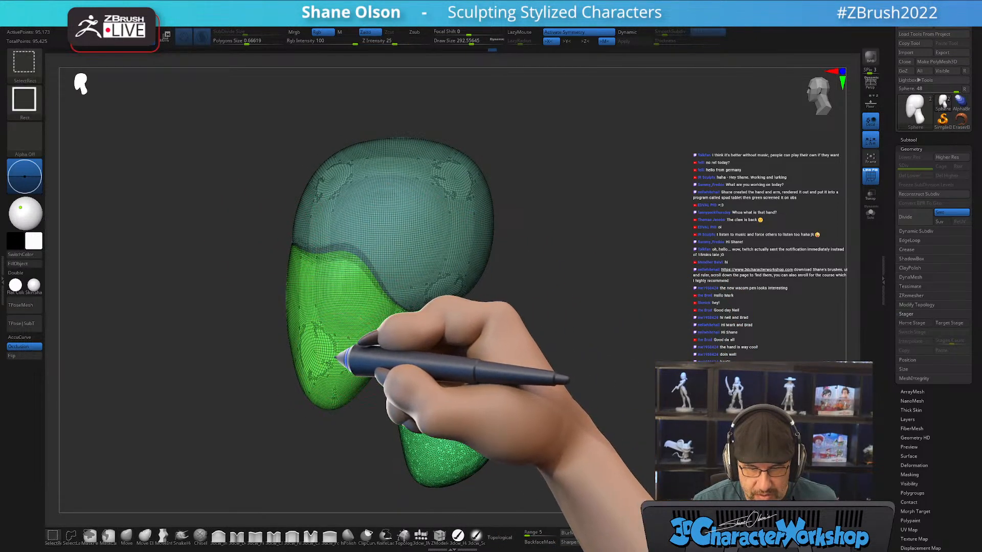
pyautogui.keyDown('ctrl'); pyautogui.keyDown('shift'); pyautogui.click(335, 357); pyautogui.keyUp('shift'); pyautogui.keyUp('ctrl')
pyautogui.keyDown('ctrl'); pyautogui.keyDown('shift'); pyautogui.click(337, 357); pyautogui.keyUp('shift'); pyautogui.keyUp('ctrl')
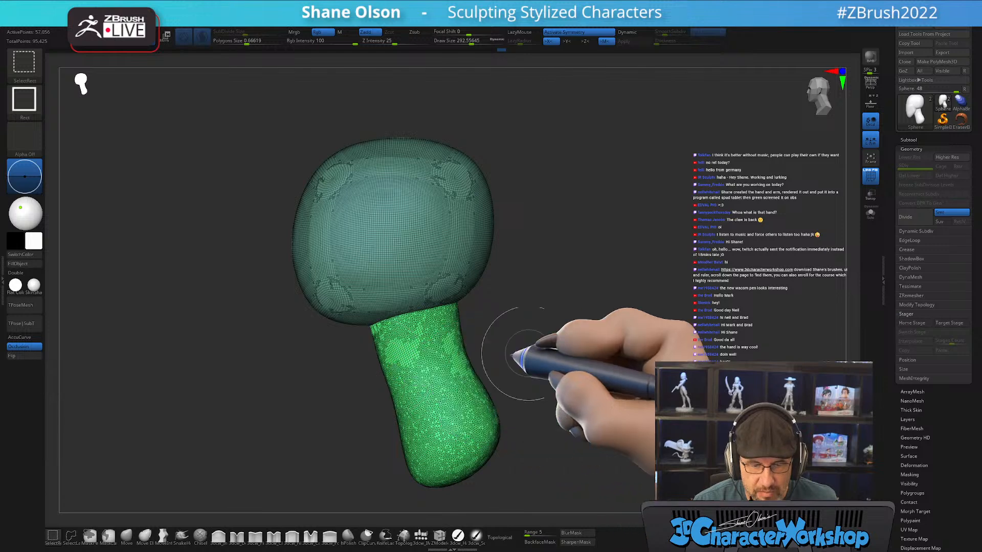
pyautogui.keyDown('ctrl'); pyautogui.keyDown('shift'); pyautogui.click(582, 343); pyautogui.keyUp('shift'); pyautogui.keyUp('ctrl')
pyautogui.keyDown('alt'); pyautogui.moveTo(592, 294); pyautogui.dragTo(597, 295); pyautogui.keyUp('alt')
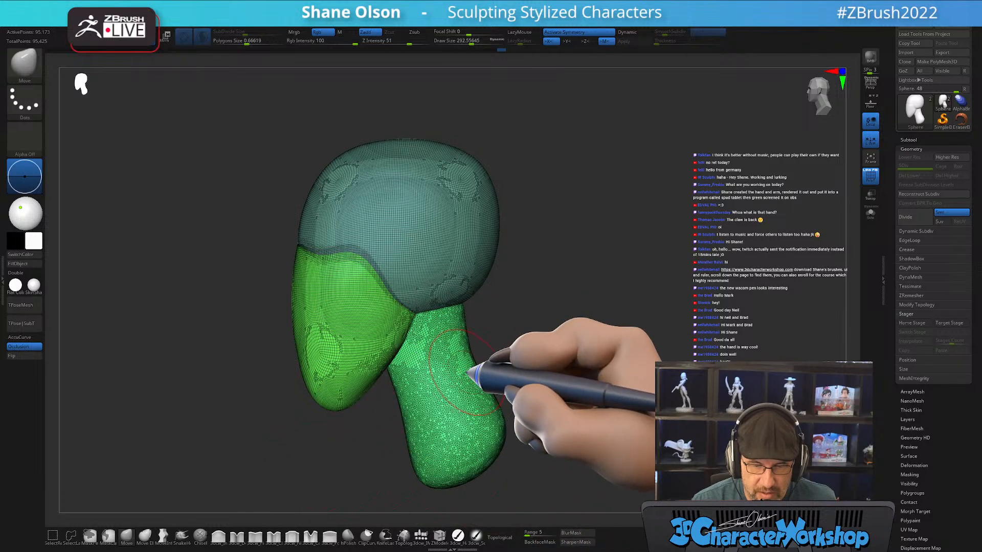
# Turn off PolyFrame, isolate the cranium, and separate it from the jaw and neck with Split Hidden
pyautogui.hotkey('shift', 'f')
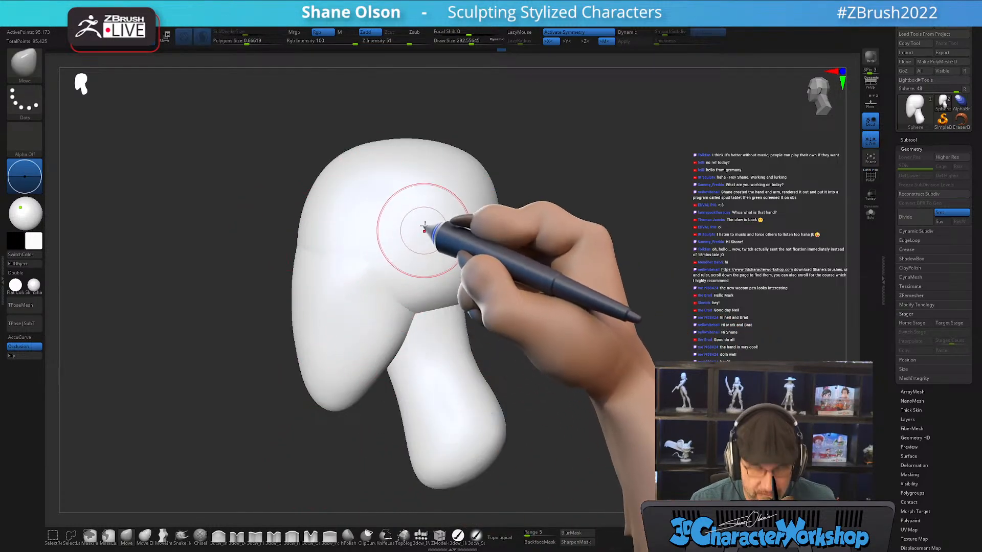
pyautogui.keyDown('ctrl'); pyautogui.keyDown('shift'); pyautogui.click(412, 207); pyautogui.keyUp('shift'); pyautogui.keyUp('ctrl')
pyautogui.press('space')
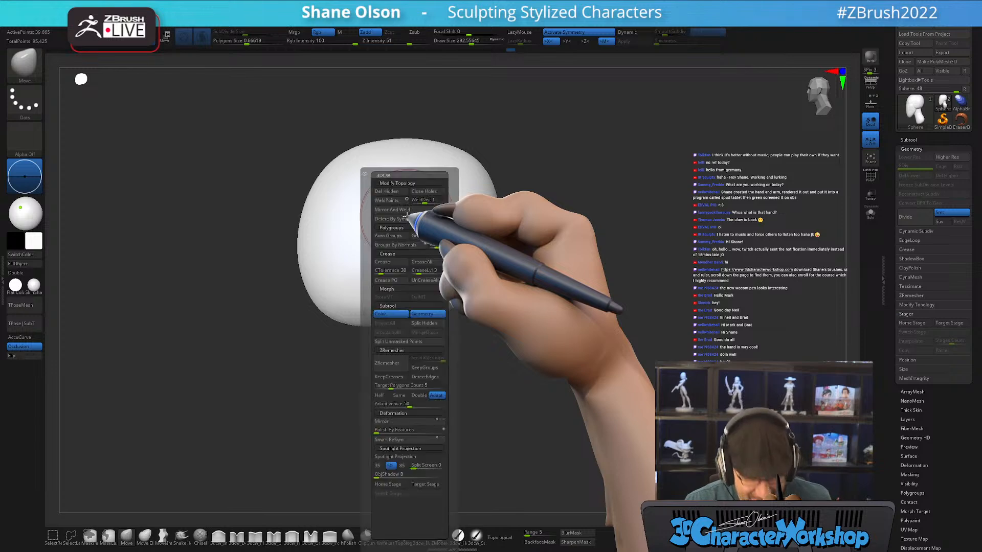
pyautogui.click(415, 322)
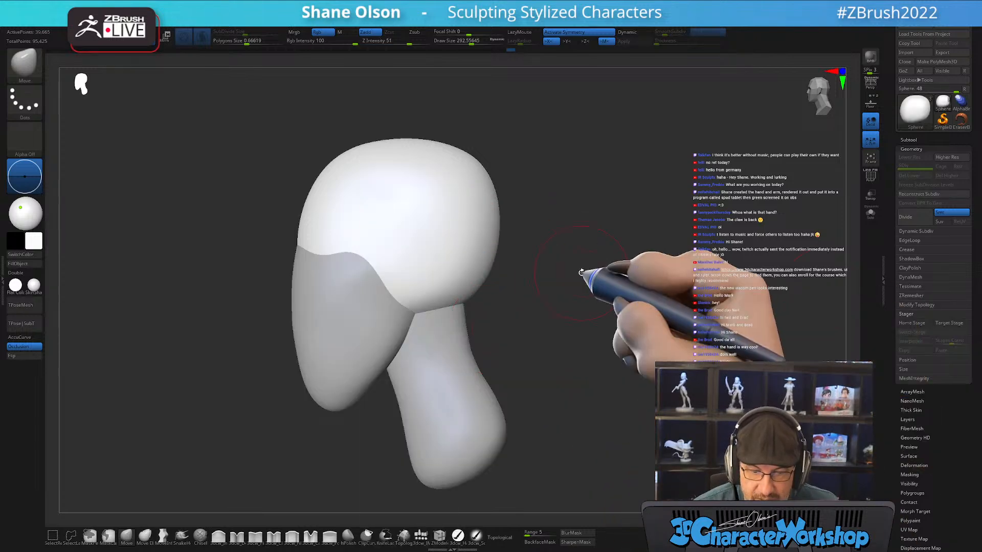
# Turn on transparency and cut away the cranium's lower front corner where it overlaps the face with the KnifeCurve brush
pyautogui.click(870, 196)
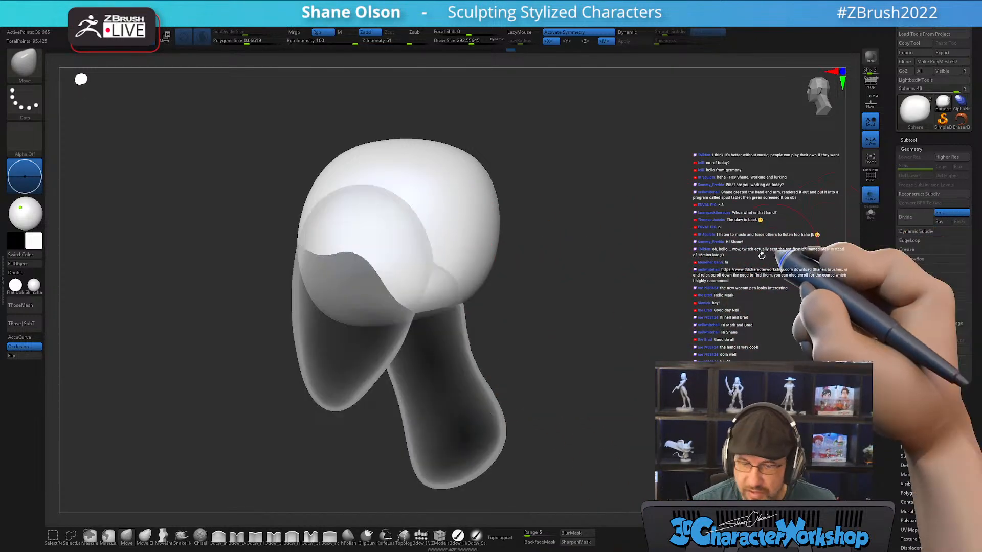
pyautogui.moveTo(545, 310); pyautogui.dragTo(262, 344)
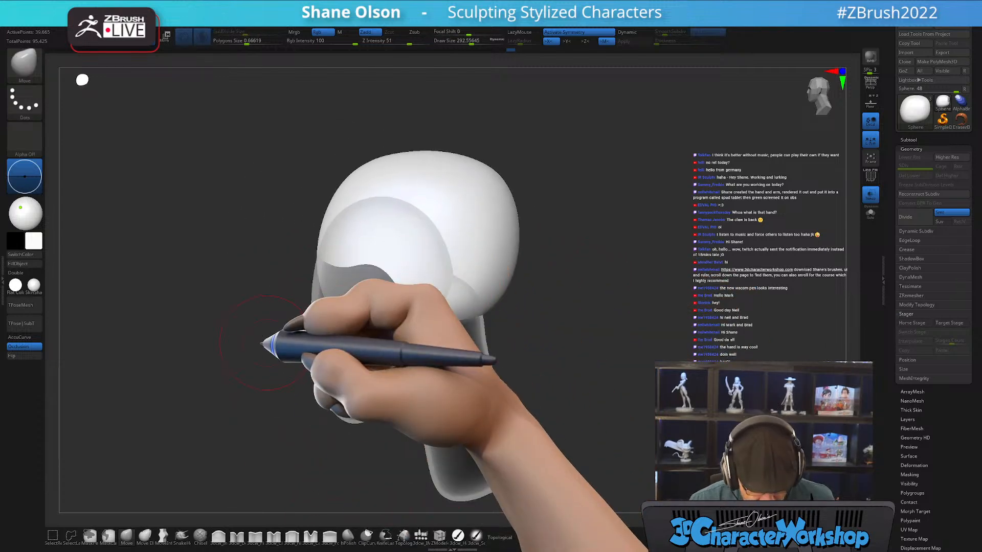
pyautogui.press('b')
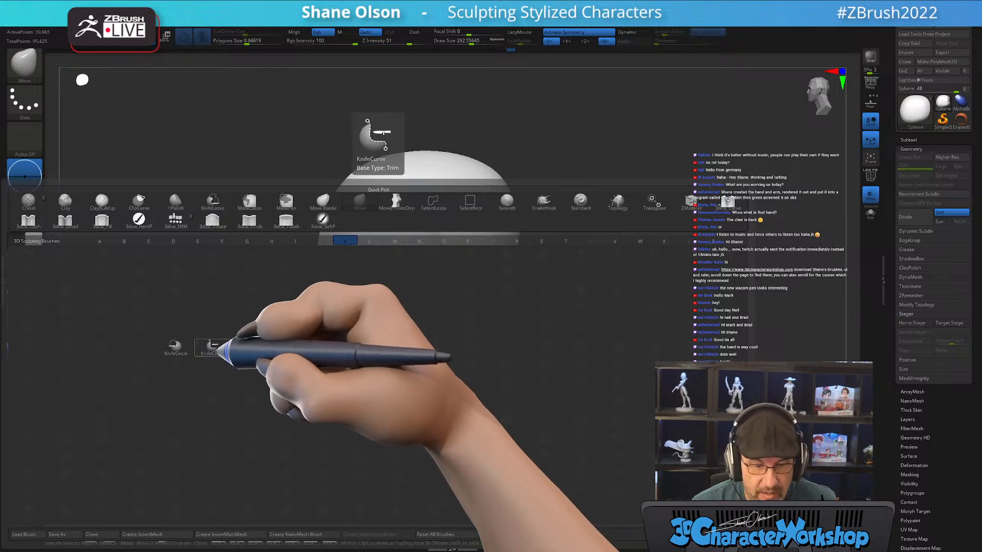
pyautogui.click(213, 347)
pyautogui.click(216, 366)
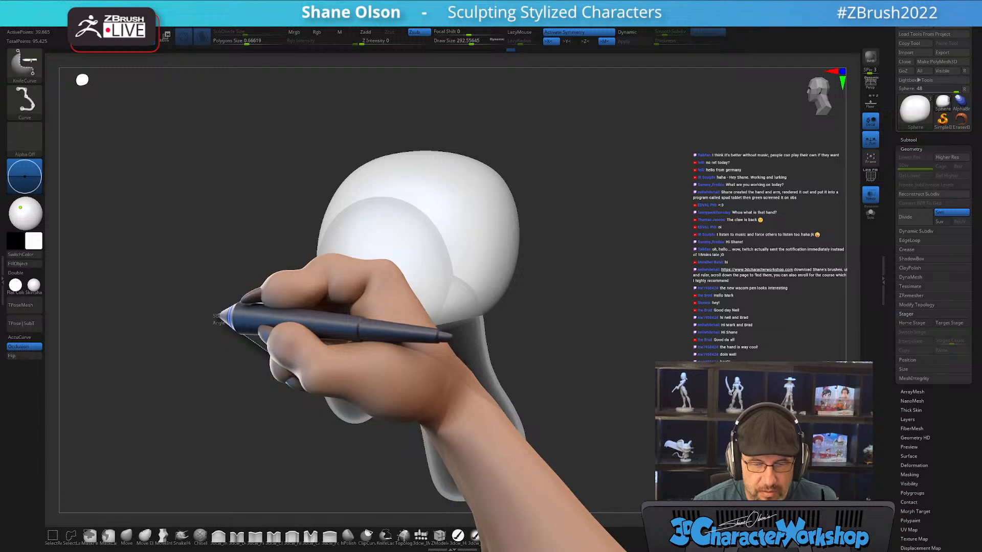
pyautogui.moveTo(284, 361)
pyautogui.keyDown('ctrl'); pyautogui.keyDown('shift'); pyautogui.mouseDown()
pyautogui.moveTo(293, 297)
pyautogui.moveTo(384, 320)
pyautogui.moveTo(347, 283)
pyautogui.moveTo(363, 287)
pyautogui.moveTo(325, 294)
pyautogui.moveTo(351, 274)
pyautogui.moveTo(346, 263)
pyautogui.moveTo(331, 266)
pyautogui.moveTo(349, 260)
pyautogui.mouseUp(); pyautogui.keyUp('shift'); pyautogui.keyUp('ctrl')
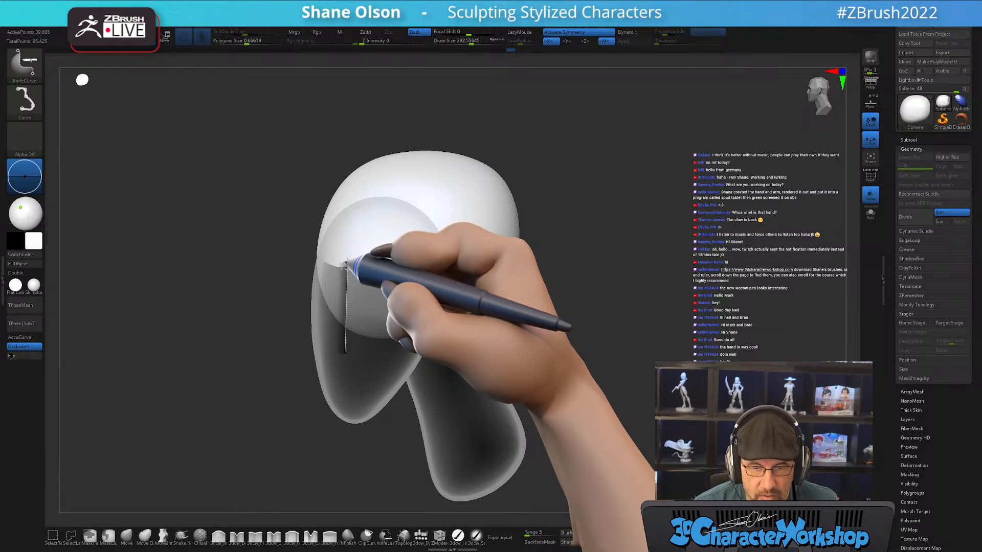
pyautogui.keyDown('ctrl'); pyautogui.keyDown('shift'); pyautogui.moveTo(347, 262); pyautogui.dragTo(296, 230); pyautogui.keyUp('shift'); pyautogui.keyUp('ctrl')
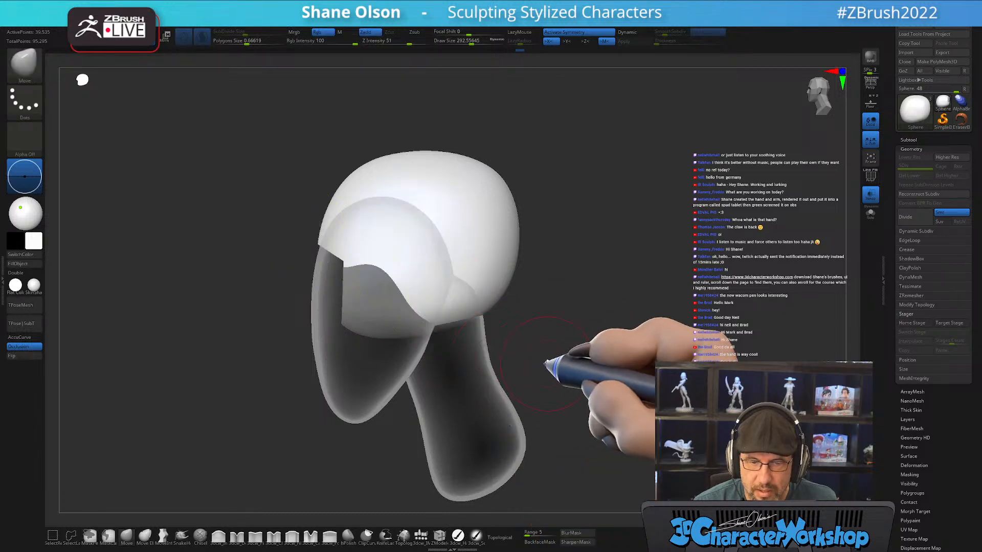
# Turn off transparency and make the jaw and neck subtool active
pyautogui.moveTo(630, 327); pyautogui.dragTo(581, 290)
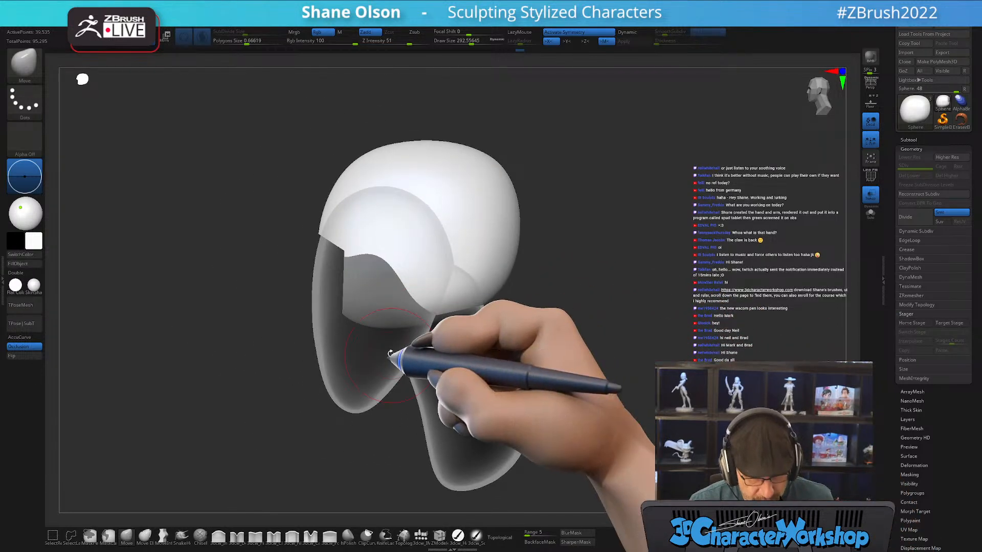
pyautogui.keyDown('alt'); pyautogui.moveTo(611, 276); pyautogui.dragTo(590, 266); pyautogui.keyUp('alt')
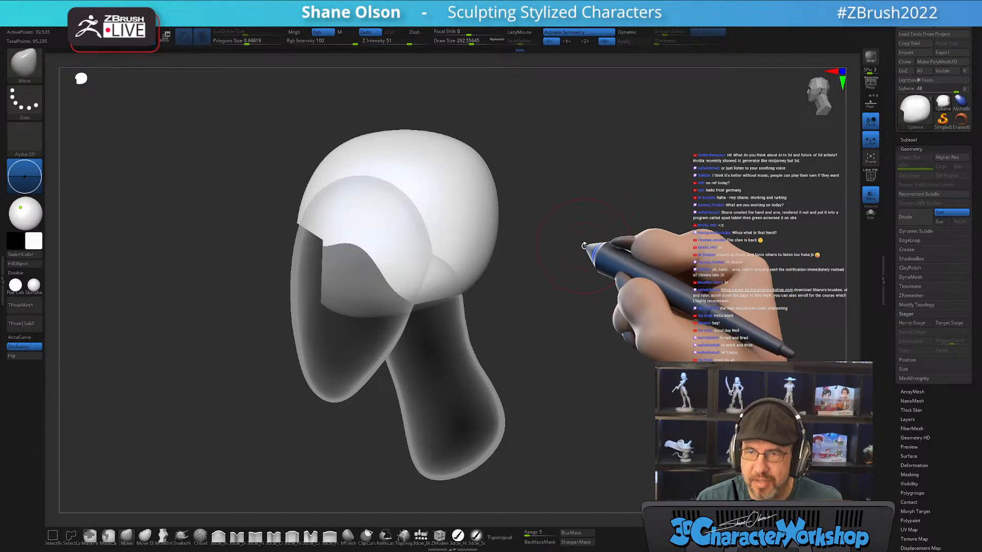
pyautogui.click(869, 199)
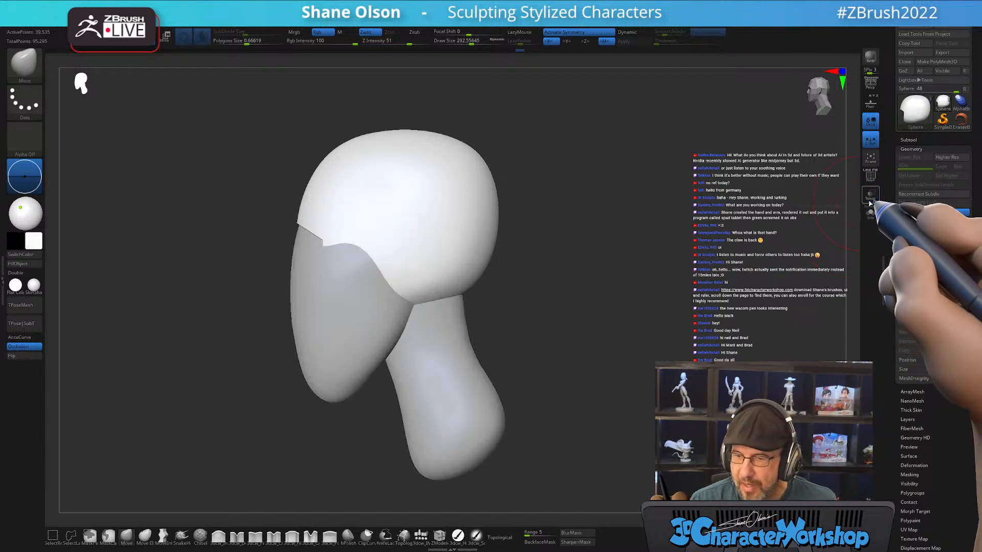
pyautogui.moveTo(616, 281)
pyautogui.mouseDown()
pyautogui.moveTo(642, 287)
pyautogui.moveTo(568, 276)
pyautogui.moveTo(307, 318)
pyautogui.mouseUp()
pyautogui.keyDown('alt'); pyautogui.click(304, 315); pyautogui.keyUp('alt')
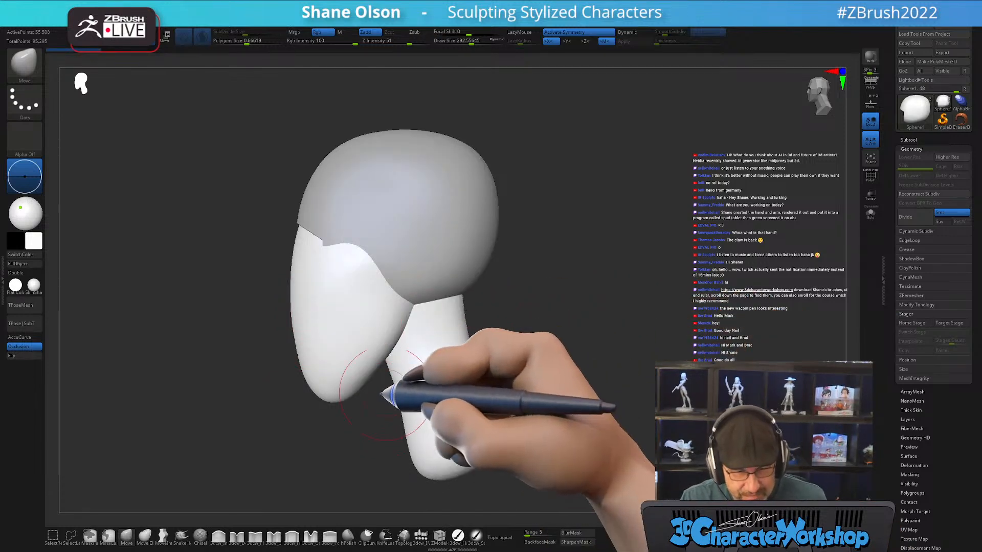
# Push the top of the face volume down and back beneath the cranium's cut edge with the Move brush at a draw size of about 422
pyautogui.moveTo(188, 323)
pyautogui.keyDown('alt'); pyautogui.mouseDown()
pyautogui.moveTo(206, 325)
pyautogui.moveTo(241, 303)
pyautogui.moveTo(565, 376)
pyautogui.moveTo(558, 383)
pyautogui.mouseUp(); pyautogui.keyUp('alt')
pyautogui.press('s')
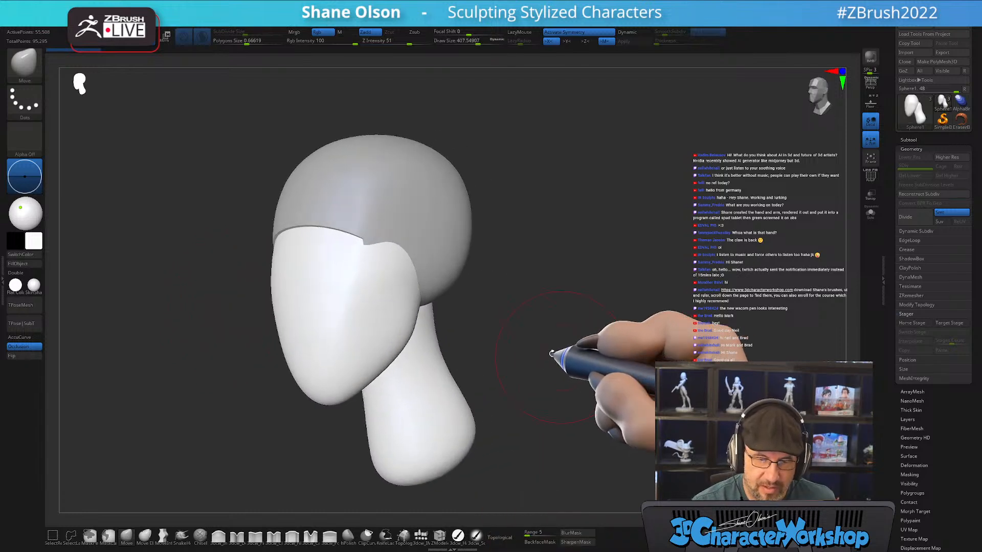
pyautogui.moveTo(325, 227)
pyautogui.mouseDown()
pyautogui.moveTo(342, 231)
pyautogui.moveTo(334, 237)
pyautogui.mouseUp()
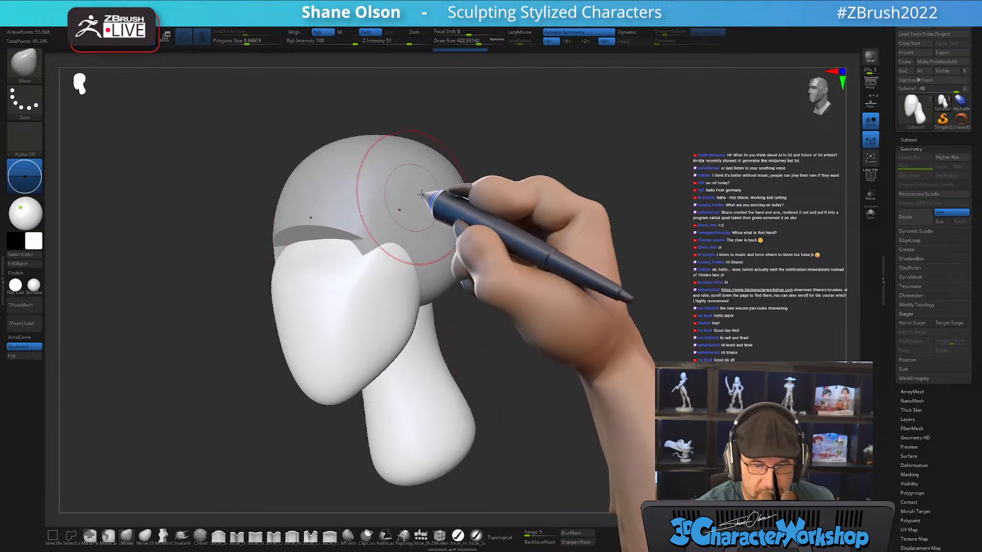
pyautogui.moveTo(516, 166); pyautogui.dragTo(393, 212)
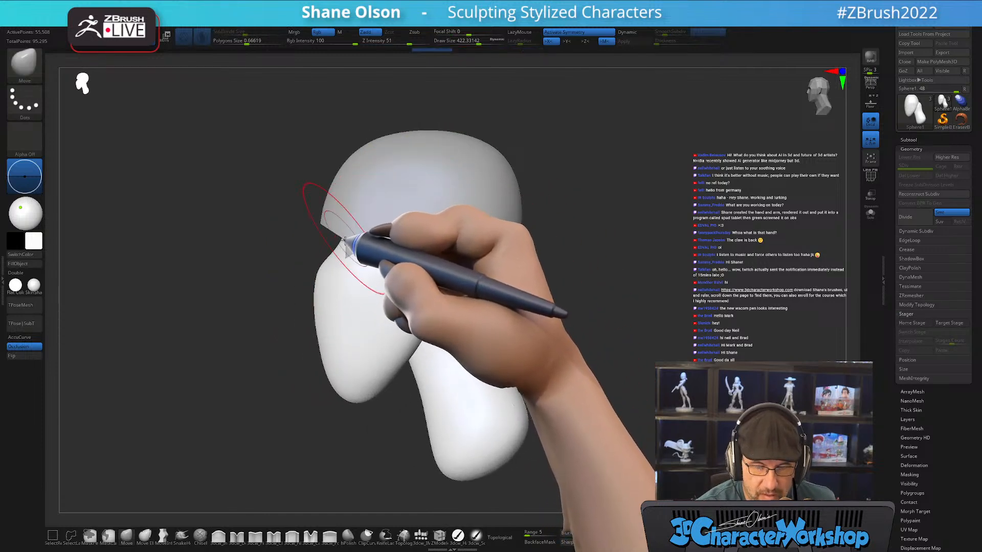
# Set the Move brush's draw size to about 305 and adjust the front contour of the face volume
pyautogui.press('s')
pyautogui.moveTo(324, 276); pyautogui.dragTo(327, 275)
pyautogui.moveTo(320, 316); pyautogui.dragTo(330, 317)
pyautogui.moveTo(384, 252)
pyautogui.mouseDown(button='right')
pyautogui.moveTo(443, 253)
pyautogui.moveTo(418, 271)
pyautogui.mouseUp(button='right')
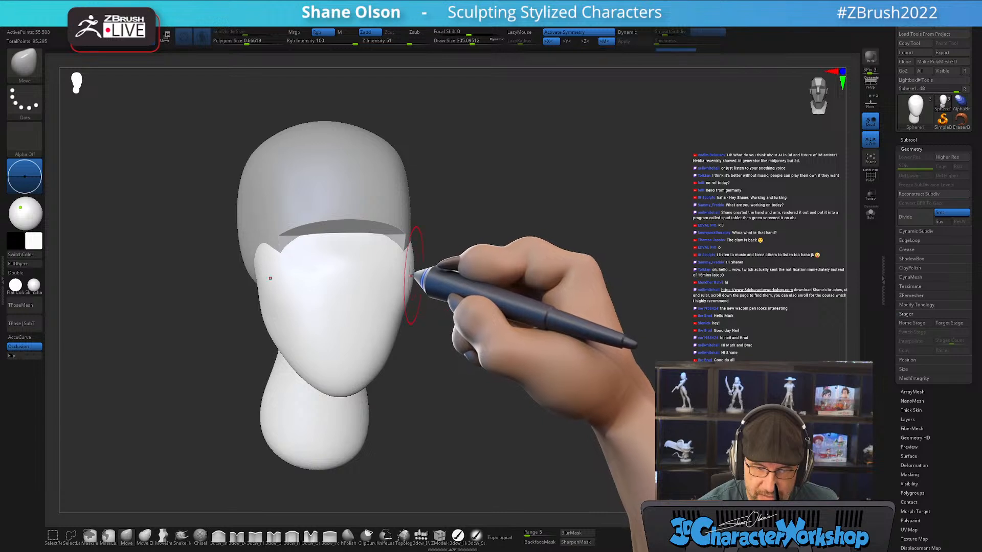
pyautogui.moveTo(434, 255); pyautogui.dragTo(422, 271, button='right')
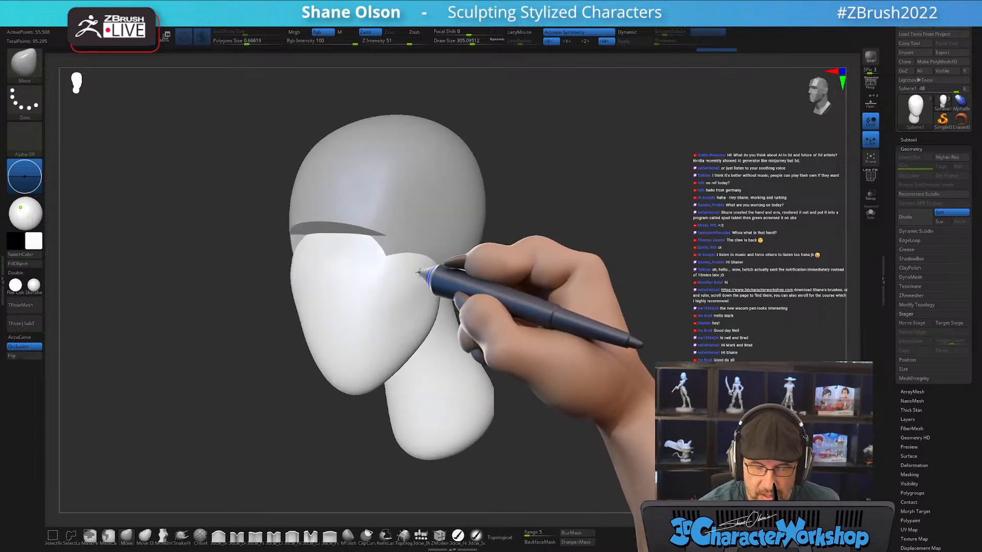
# Narrow the sides of the face volume toward the chin with the Move brush at a draw size of about 331
pyautogui.moveTo(423, 271); pyautogui.dragTo(420, 272)
pyautogui.moveTo(420, 273)
pyautogui.mouseDown(button='right')
pyautogui.moveTo(436, 267)
pyautogui.moveTo(427, 282)
pyautogui.moveTo(502, 300)
pyautogui.moveTo(466, 307)
pyautogui.moveTo(469, 296)
pyautogui.moveTo(535, 304)
pyautogui.mouseUp(button='right')
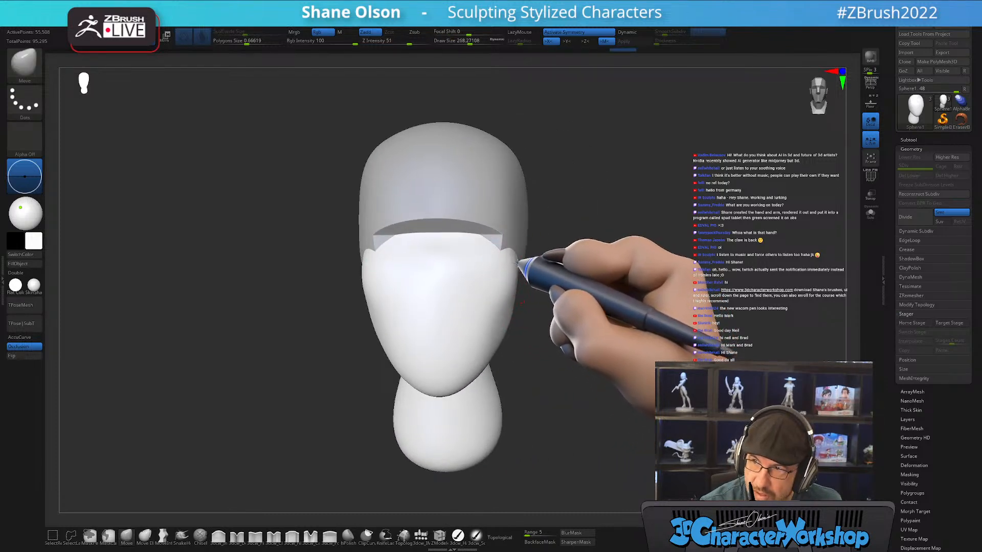
pyautogui.moveTo(522, 276); pyautogui.dragTo(510, 281, button='right')
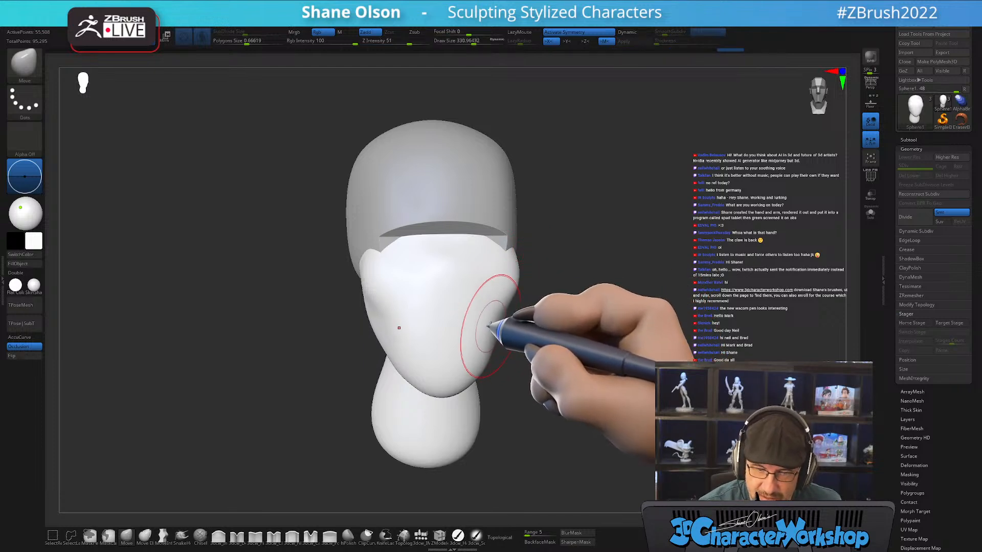
pyautogui.moveTo(537, 328); pyautogui.dragTo(506, 328)
pyautogui.press('s')
pyautogui.moveTo(460, 351)
pyautogui.mouseDown()
pyautogui.moveTo(588, 324)
pyautogui.moveTo(585, 313)
pyautogui.moveTo(523, 328)
pyautogui.mouseUp()
pyautogui.moveTo(528, 380)
pyautogui.mouseDown()
pyautogui.moveTo(518, 291)
pyautogui.moveTo(562, 288)
pyautogui.moveTo(533, 326)
pyautogui.mouseUp()
# Adjust the rear edge of the face volume beneath the cranium and smooth its side at a draw size of about 372
pyautogui.moveTo(548, 308); pyautogui.dragTo(525, 302, button='right')
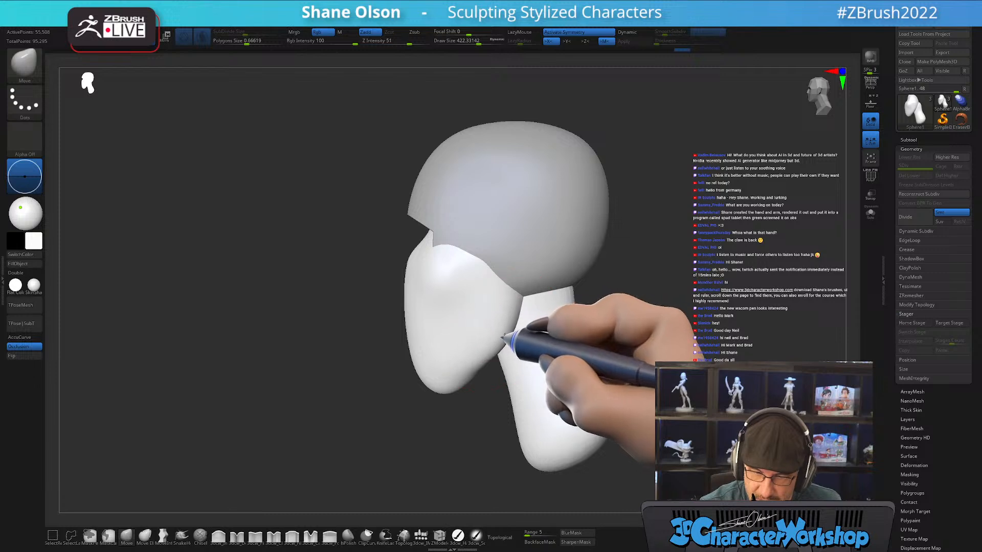
pyautogui.moveTo(504, 330)
pyautogui.mouseDown(button='right')
pyautogui.moveTo(517, 333)
pyautogui.moveTo(495, 344)
pyautogui.moveTo(517, 317)
pyautogui.moveTo(505, 300)
pyautogui.mouseUp(button='right')
pyautogui.press('[')
pyautogui.press('shift')
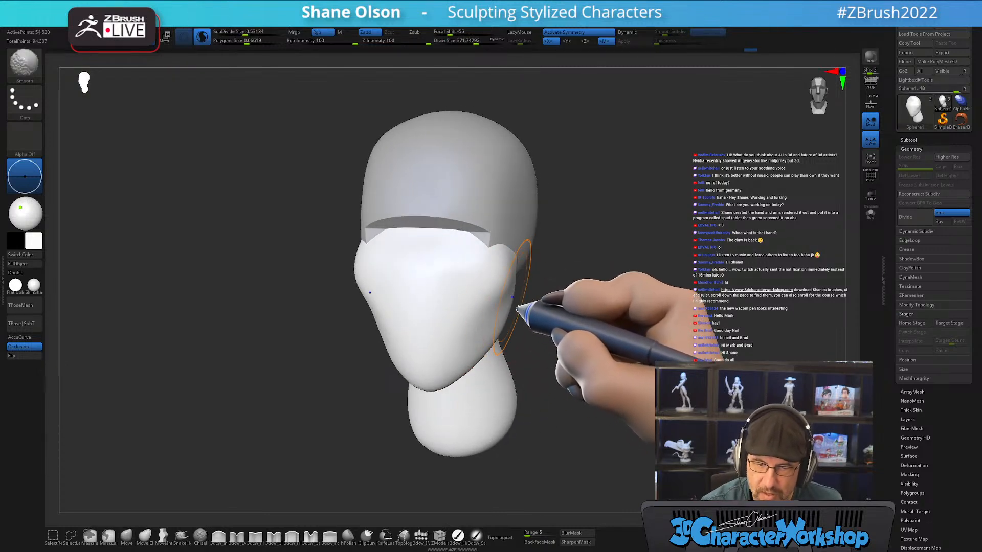
pyautogui.hotkey('shift', 'f')
pyautogui.moveTo(560, 348)
pyautogui.mouseDown(button='right')
pyautogui.moveTo(508, 325)
pyautogui.moveTo(524, 313)
pyautogui.moveTo(510, 249)
pyautogui.mouseUp(button='right')
pyautogui.hotkey('shift', 'f')
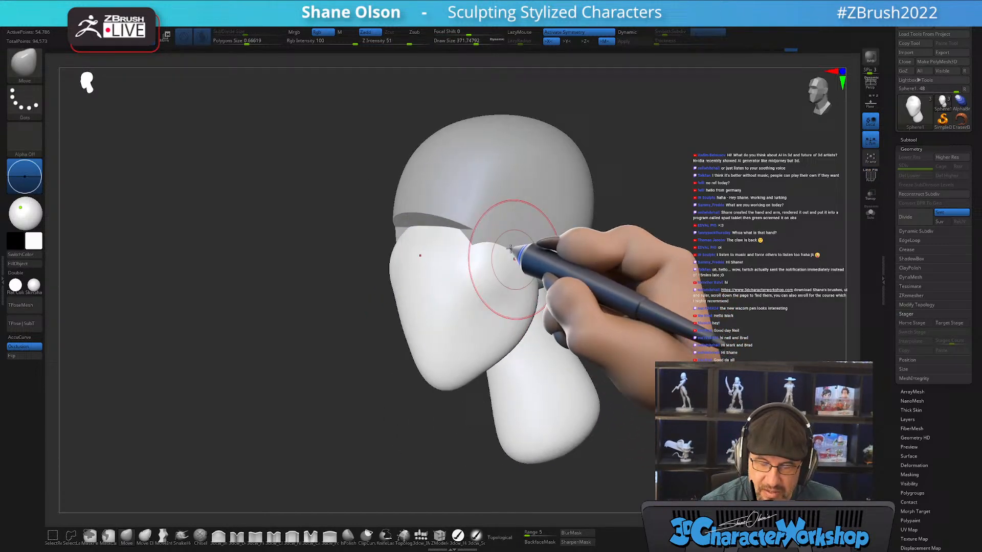
# With the face subtool active, bring its upper sides in line with the cranium using the Move brush at a draw size of about 318
pyautogui.keyDown('alt'); pyautogui.click(497, 223); pyautogui.keyUp('alt')
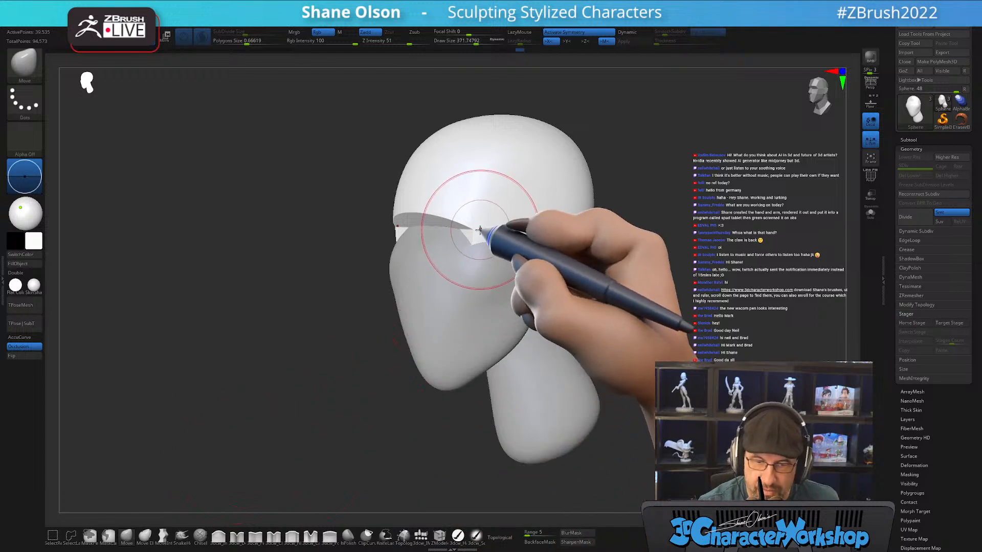
pyautogui.press(']')
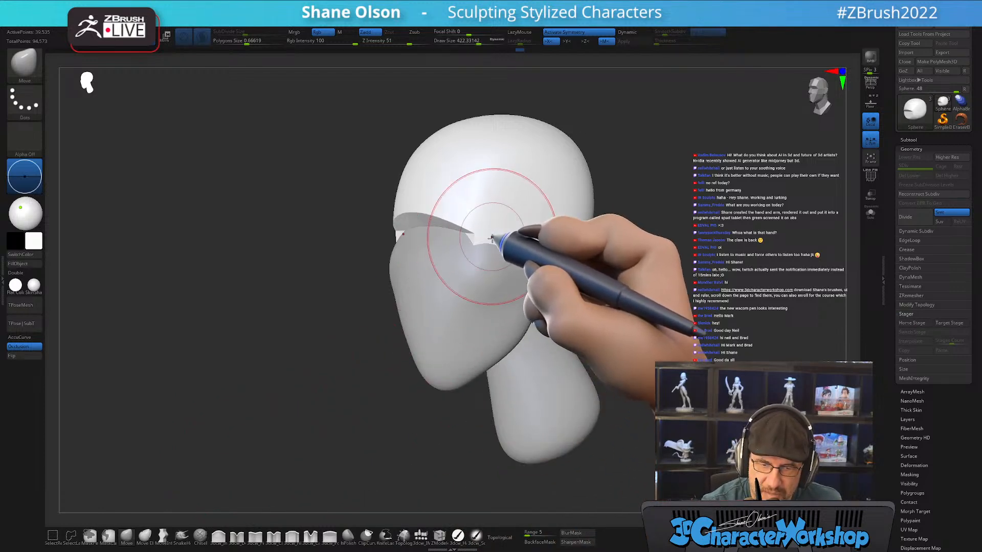
pyautogui.keyDown('alt'); pyautogui.click(486, 250); pyautogui.keyUp('alt')
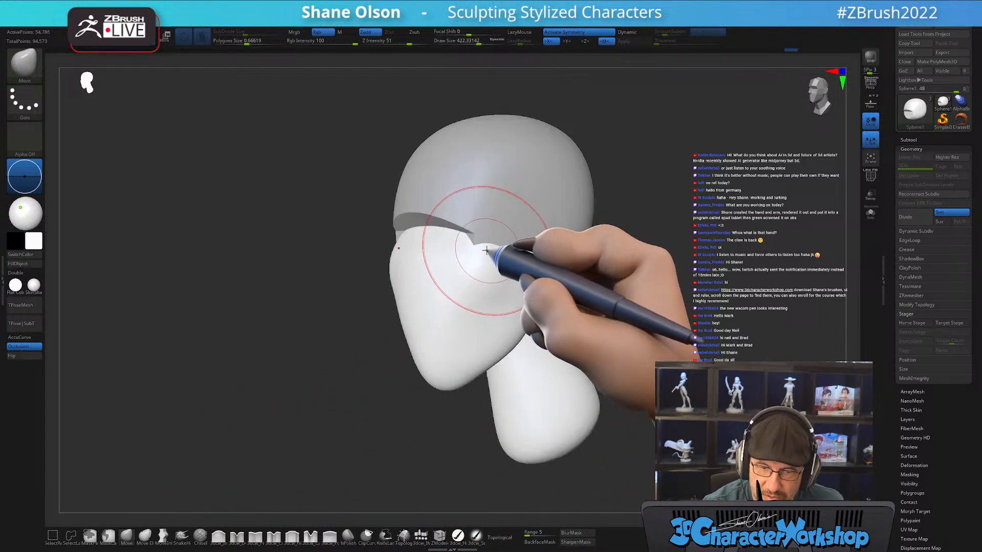
pyautogui.moveTo(482, 251)
pyautogui.mouseDown(button='right')
pyautogui.moveTo(479, 243)
pyautogui.moveTo(498, 266)
pyautogui.moveTo(512, 263)
pyautogui.moveTo(502, 274)
pyautogui.moveTo(477, 240)
pyautogui.moveTo(498, 252)
pyautogui.moveTo(477, 235)
pyautogui.moveTo(499, 243)
pyautogui.moveTo(466, 250)
pyautogui.moveTo(520, 230)
pyautogui.moveTo(492, 263)
pyautogui.mouseUp(button='right')
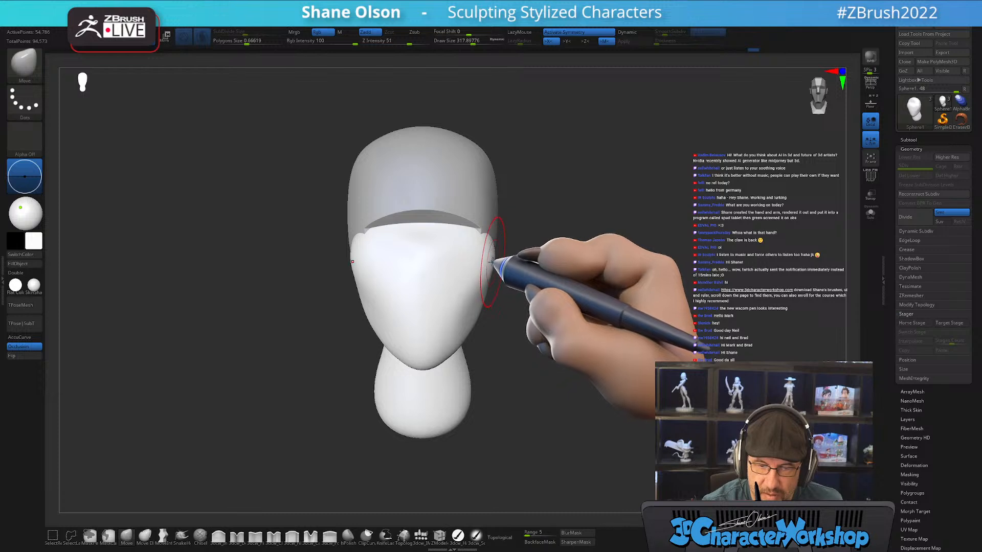
pyautogui.moveTo(532, 328); pyautogui.dragTo(516, 281, button='right')
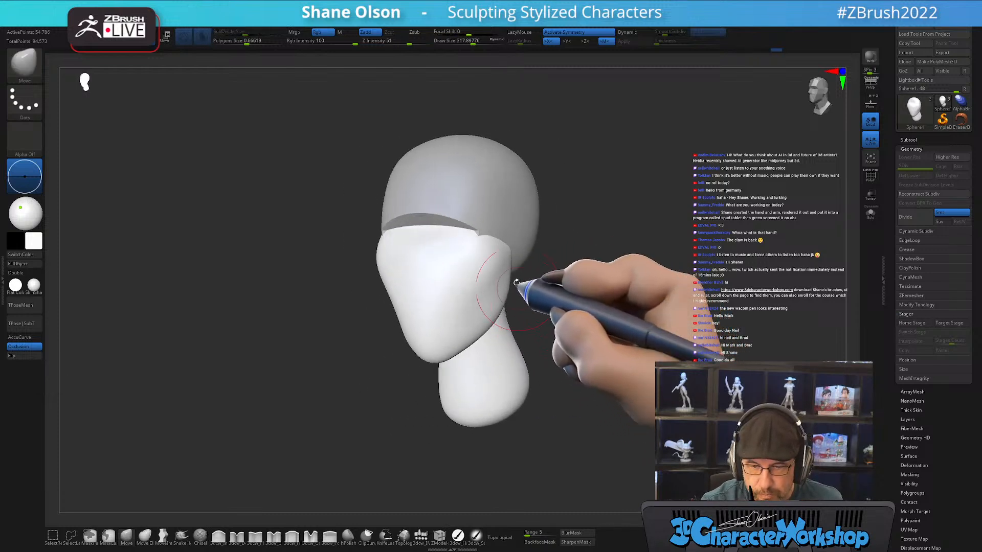
# Make the cranium active and pull the middle of its front edge down into a flatter brow line with Move at a draw size of about 393
pyautogui.keyDown('alt'); pyautogui.click(493, 209); pyautogui.keyUp('alt')
pyautogui.moveTo(492, 209); pyautogui.dragTo(517, 210, button='right')
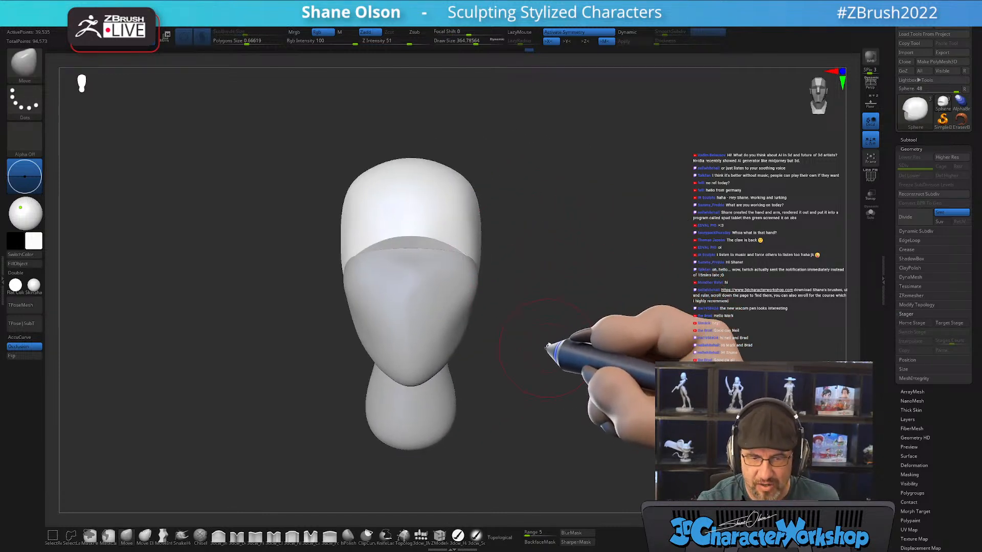
pyautogui.moveTo(547, 347)
pyautogui.mouseDown(button='right')
pyautogui.moveTo(534, 345)
pyautogui.moveTo(609, 332)
pyautogui.moveTo(591, 347)
pyautogui.moveTo(596, 329)
pyautogui.moveTo(582, 331)
pyautogui.moveTo(595, 314)
pyautogui.moveTo(582, 322)
pyautogui.mouseUp(button='right')
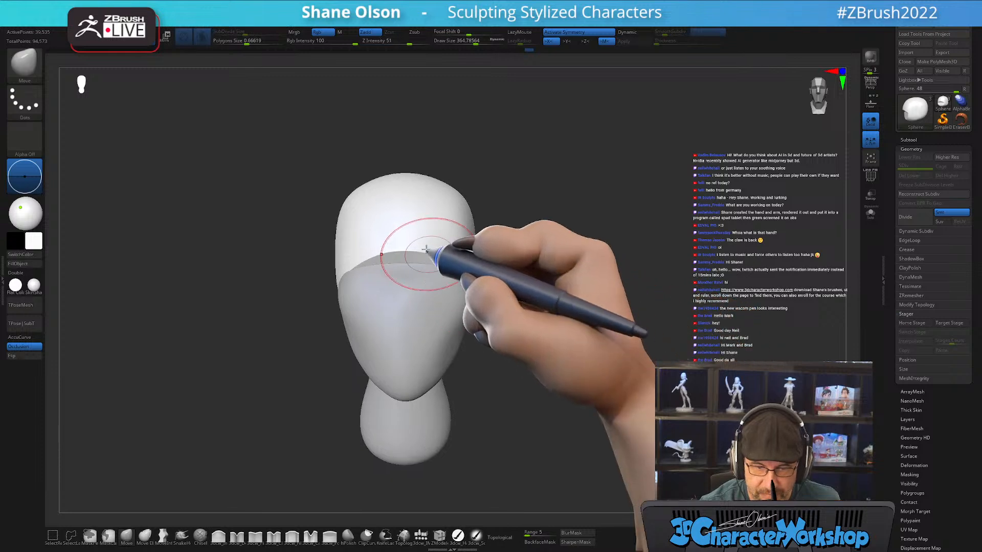
pyautogui.moveTo(427, 239); pyautogui.dragTo(426, 246, button='right')
pyautogui.moveTo(414, 240); pyautogui.dragTo(413, 247)
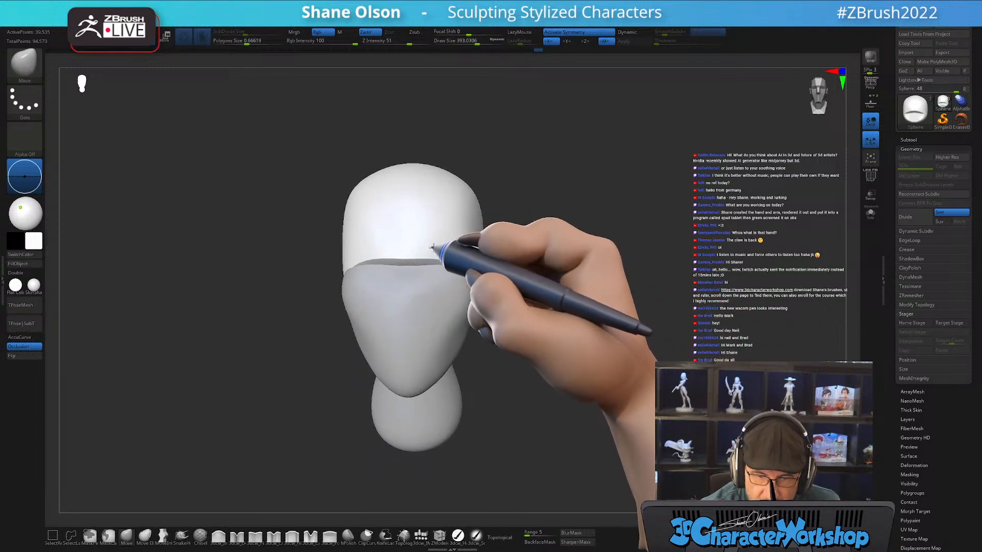
pyautogui.moveTo(546, 293)
pyautogui.mouseDown(button='right')
pyautogui.moveTo(522, 300)
pyautogui.moveTo(555, 293)
pyautogui.mouseUp(button='right')
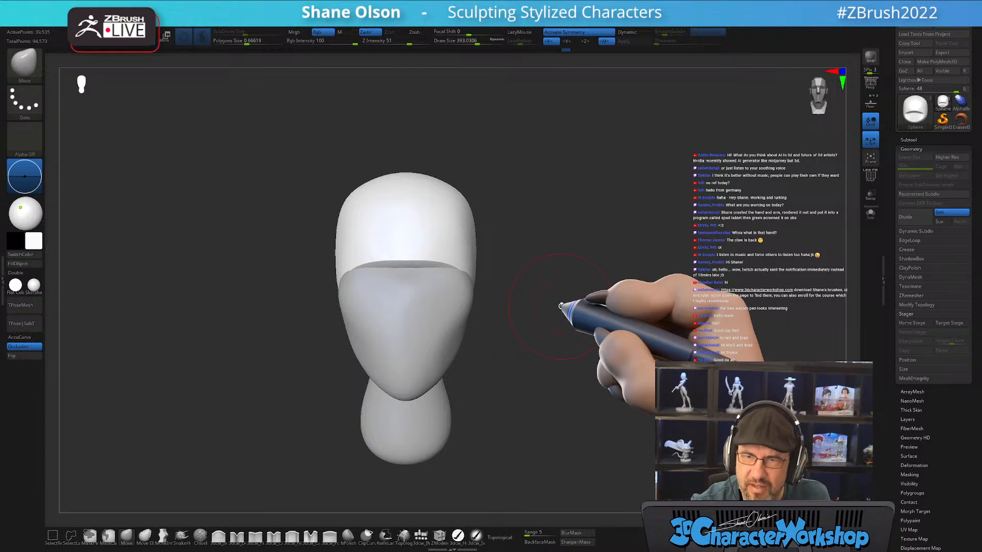
pyautogui.moveTo(567, 298); pyautogui.dragTo(620, 324, button='right')
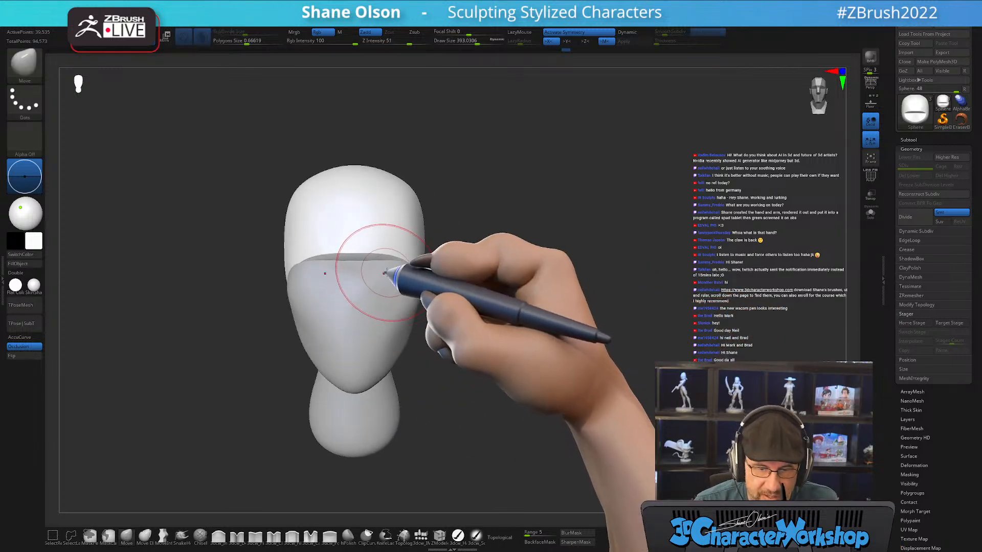
# Show the polyframe, smooth the cranium's cut edge along the brow, and hide the polyframe again
pyautogui.hotkey('shift', 'f')
pyautogui.keyDown('ctrl'); pyautogui.moveTo(522, 286); pyautogui.dragTo(522, 315, button='right'); pyautogui.keyUp('ctrl')
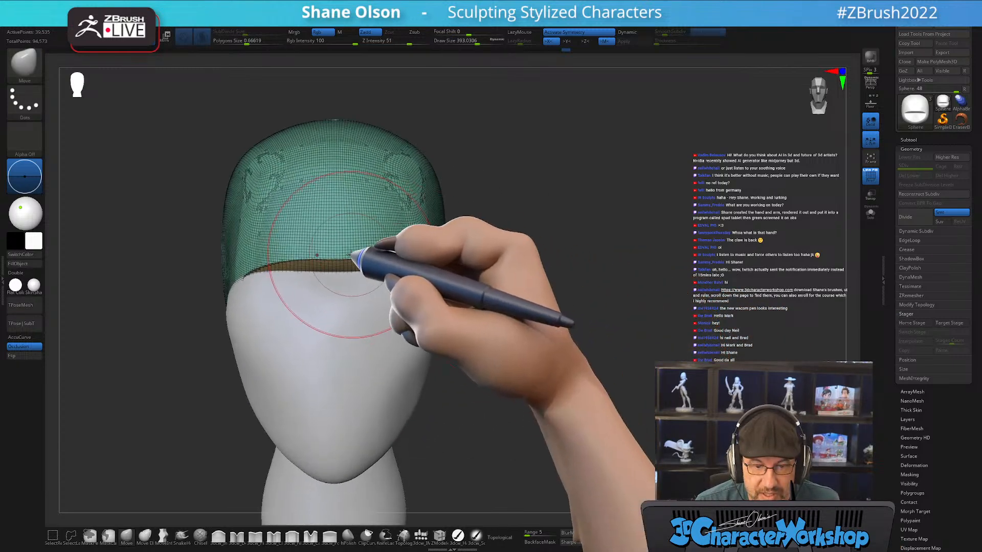
pyautogui.moveTo(355, 258)
pyautogui.keyDown('shift'); pyautogui.mouseDown()
pyautogui.moveTo(374, 247)
pyautogui.moveTo(405, 257)
pyautogui.mouseUp(); pyautogui.keyUp('shift')
pyautogui.moveTo(561, 303); pyautogui.dragTo(521, 302, button='right')
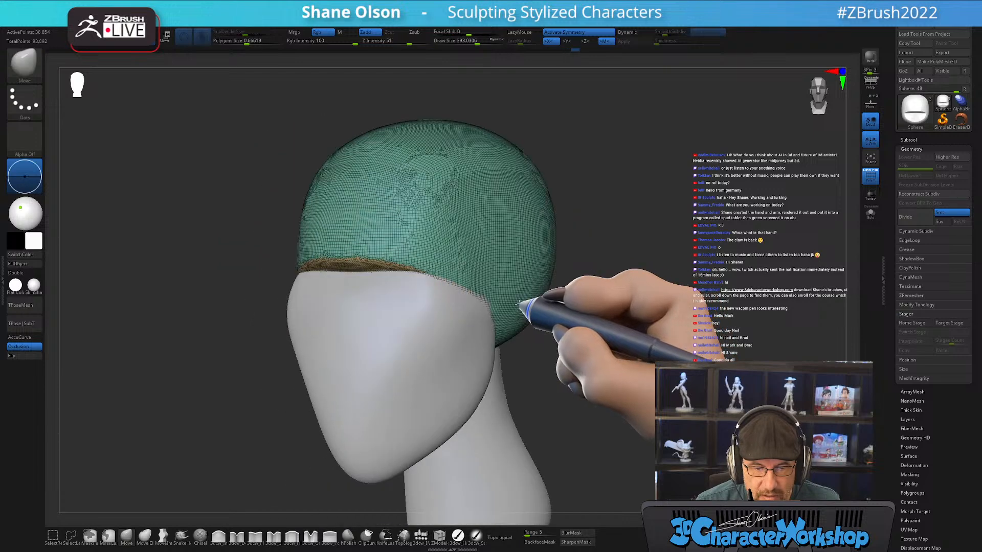
pyautogui.hotkey('shift', 'f')
# Set the draw size to about 257 and examine the head's proportions and silhouette from the front, three-quarter and side
pyautogui.keyDown('ctrl'); pyautogui.moveTo(624, 356); pyautogui.dragTo(657, 347, button='right'); pyautogui.keyUp('ctrl')
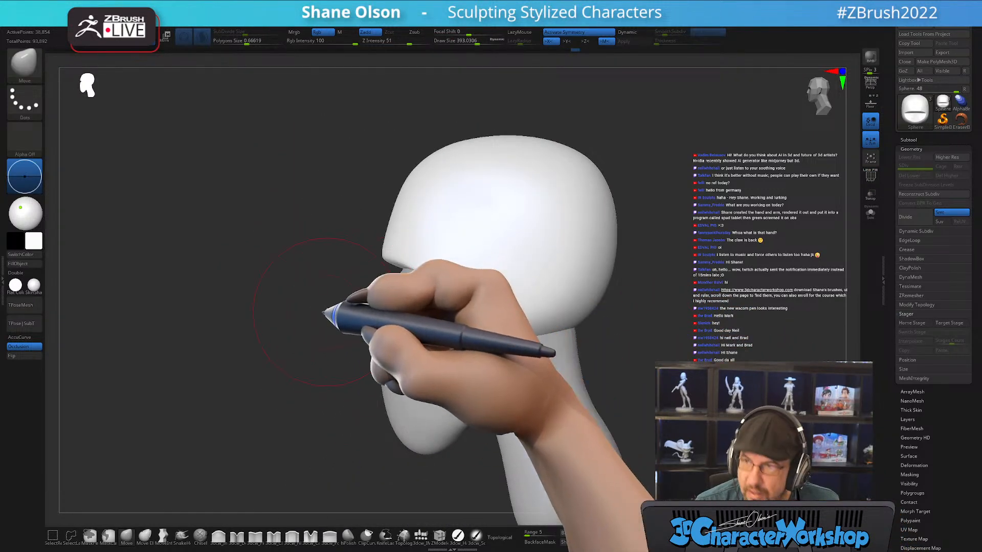
pyautogui.moveTo(326, 317)
pyautogui.mouseDown(button='right')
pyautogui.moveTo(368, 313)
pyautogui.moveTo(511, 348)
pyautogui.mouseUp(button='right')
pyautogui.keyDown('alt'); pyautogui.moveTo(537, 353); pyautogui.dragTo(577, 348, button='right'); pyautogui.keyUp('alt')
pyautogui.press('s')
pyautogui.moveTo(566, 346); pyautogui.dragTo(556, 344)
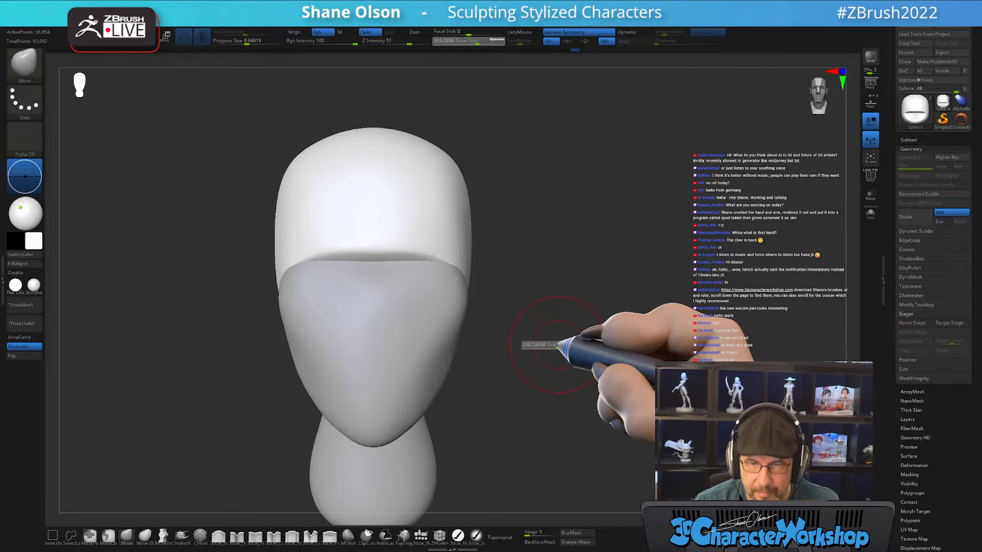
pyautogui.keyDown('alt'); pyautogui.moveTo(577, 337); pyautogui.dragTo(592, 322, button='right'); pyautogui.keyUp('alt')
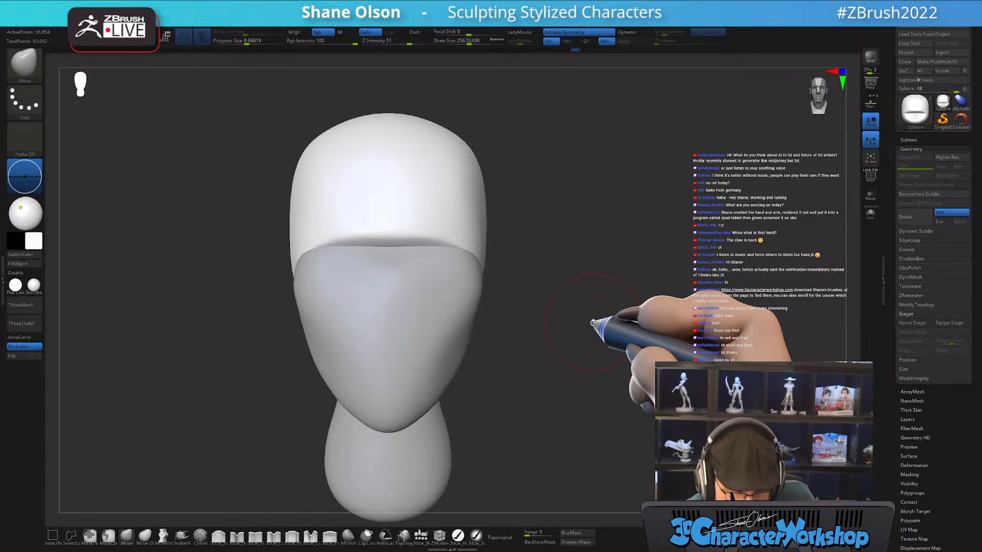
pyautogui.moveTo(592, 322); pyautogui.dragTo(566, 332)
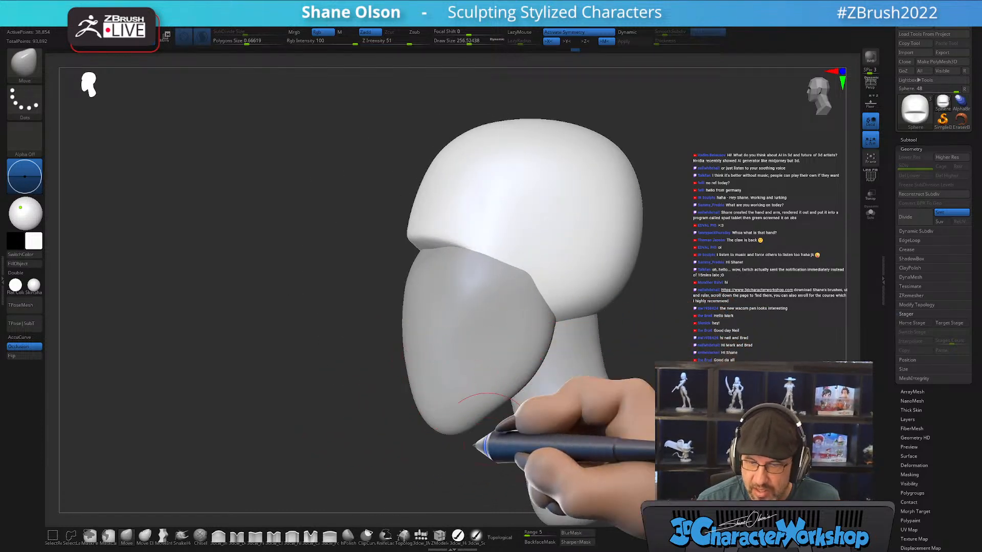
pyautogui.moveTo(328, 365); pyautogui.dragTo(526, 400)
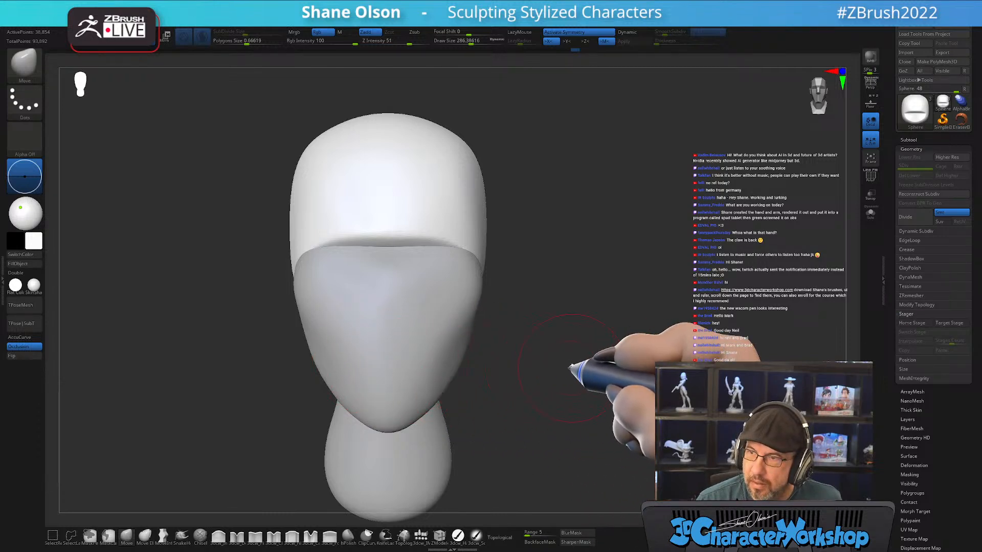
pyautogui.moveTo(562, 375); pyautogui.dragTo(548, 371)
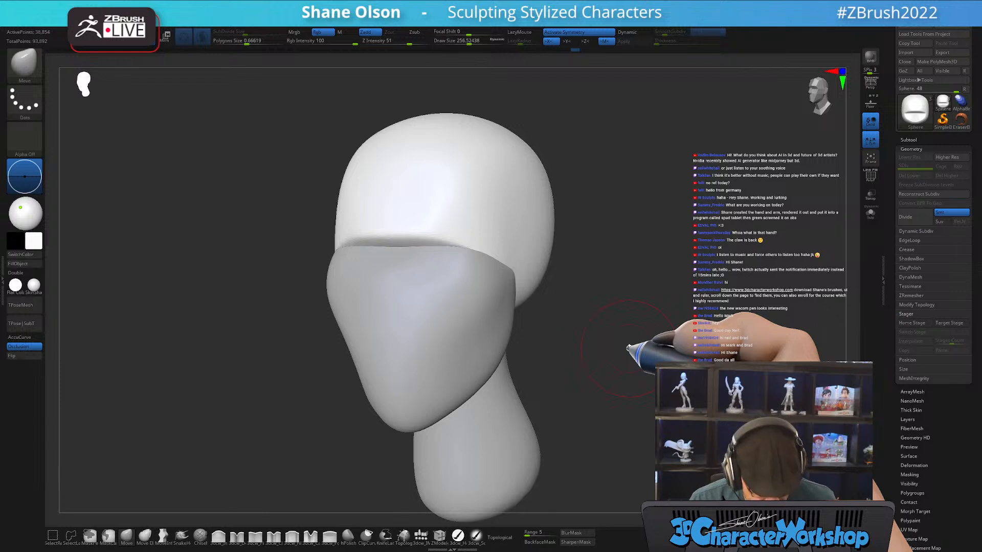
pyautogui.moveTo(628, 348); pyautogui.dragTo(636, 352)
pyautogui.moveTo(726, 336); pyautogui.dragTo(640, 325)
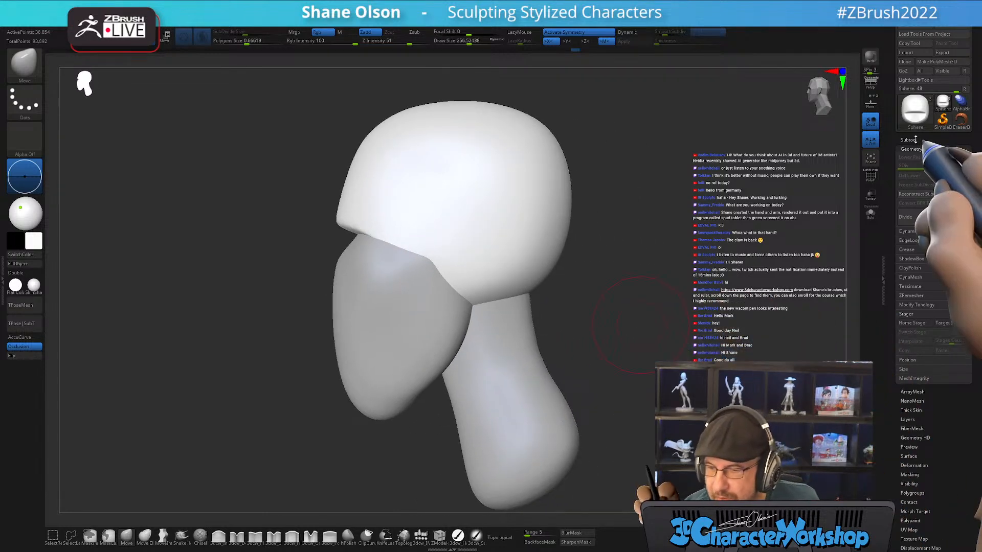
# Merge the cranium subtool down into the face and neck subtool below it
pyautogui.click(941, 139)
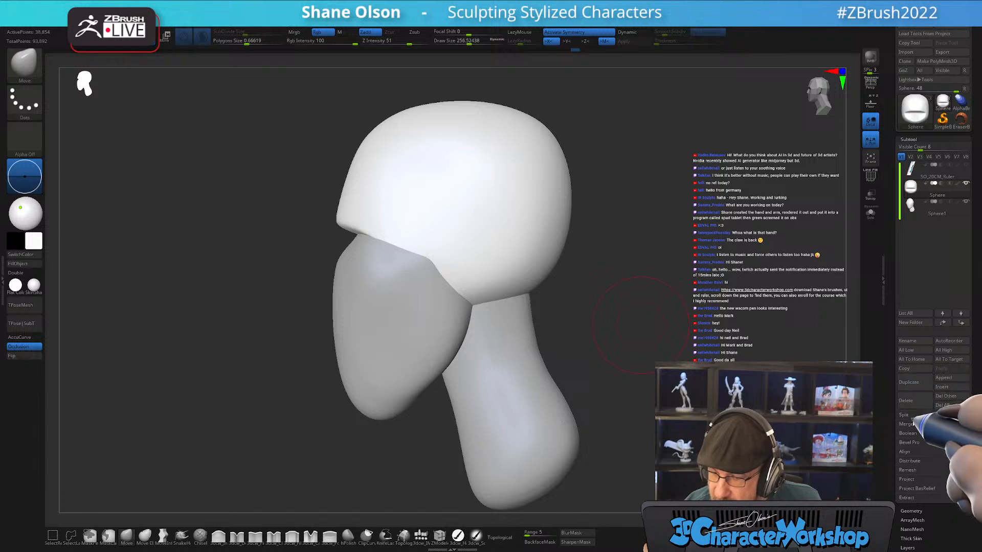
pyautogui.click(906, 424)
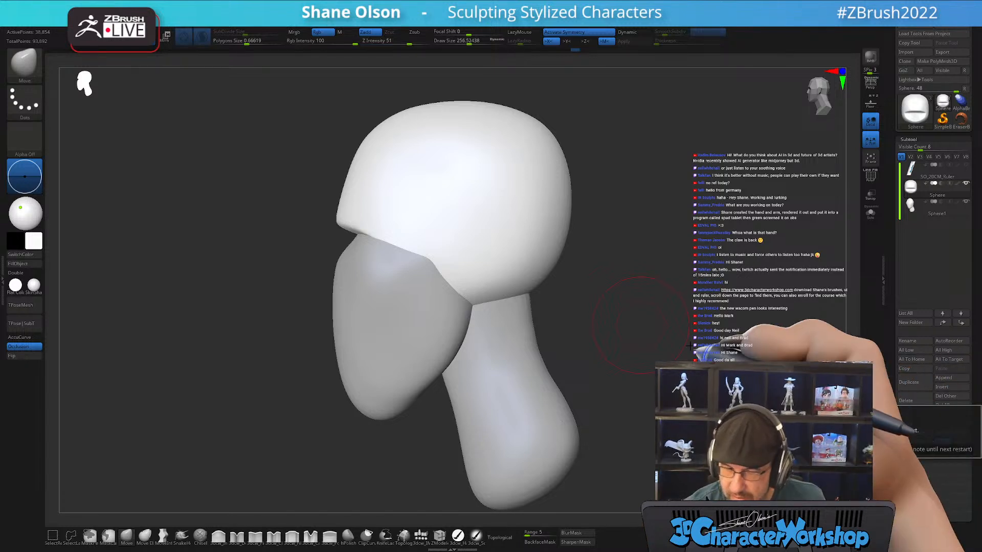
pyautogui.click(907, 433)
pyautogui.moveTo(678, 366); pyautogui.dragTo(775, 373)
pyautogui.moveTo(667, 385)
pyautogui.keyDown('alt'); pyautogui.mouseDown()
pyautogui.moveTo(695, 394)
pyautogui.moveTo(638, 389)
pyautogui.moveTo(664, 378)
pyautogui.mouseUp(); pyautogui.keyUp('alt')
pyautogui.keyDown('alt'); pyautogui.moveTo(555, 378); pyautogui.dragTo(563, 390); pyautogui.keyUp('alt')
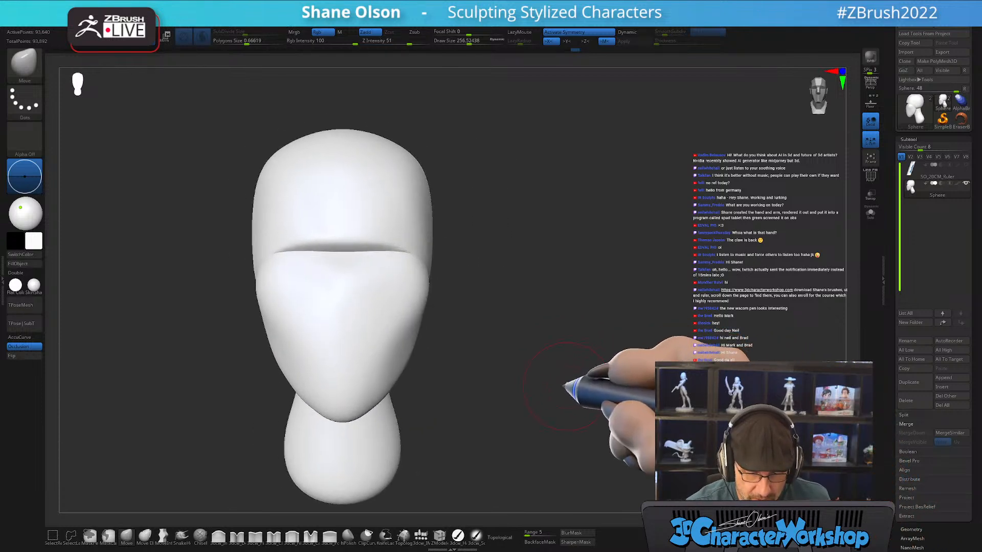
# Insert a small QuadSphere-2 at the centre of the face just below the brow, using a draw size of about 158
pyautogui.click(421, 536)
pyautogui.keyDown('alt'); pyautogui.moveTo(491, 329); pyautogui.dragTo(519, 331); pyautogui.keyUp('alt')
pyautogui.click(95, 61)
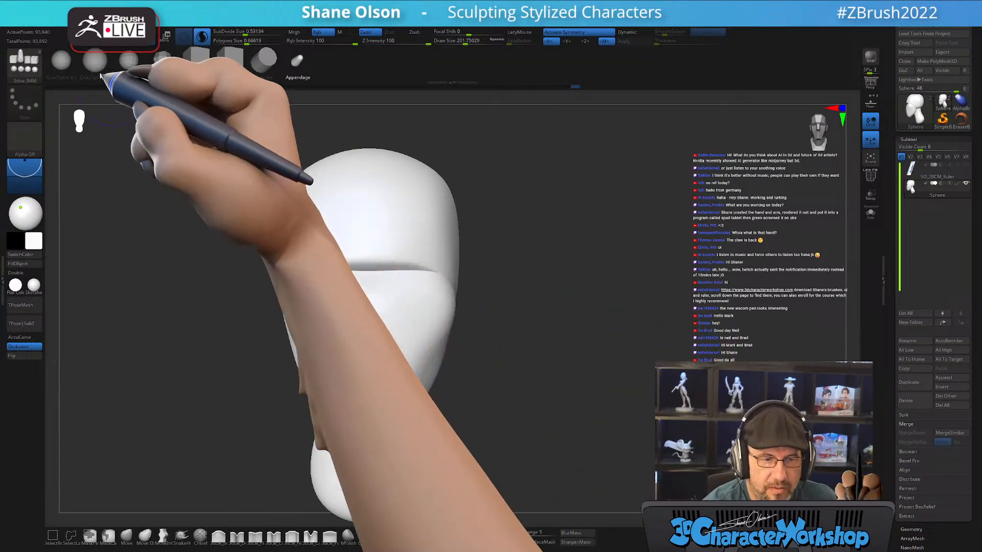
pyautogui.moveTo(536, 291)
pyautogui.keyDown('alt'); pyautogui.mouseDown()
pyautogui.moveTo(546, 280)
pyautogui.moveTo(531, 299)
pyautogui.moveTo(550, 281)
pyautogui.mouseUp(); pyautogui.keyUp('alt')
pyautogui.press('s')
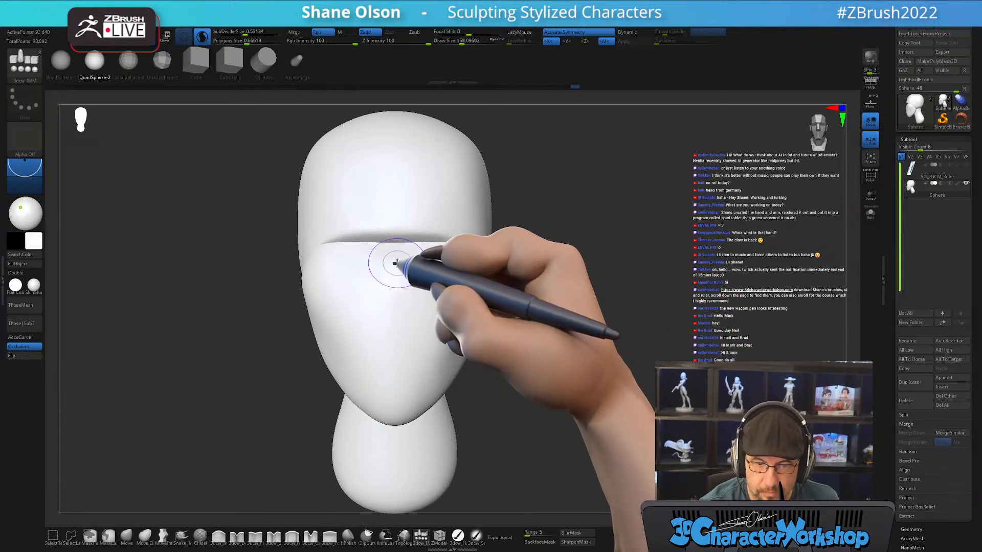
pyautogui.moveTo(394, 258); pyautogui.dragTo(411, 284)
pyautogui.hotkey('shift', 'f')
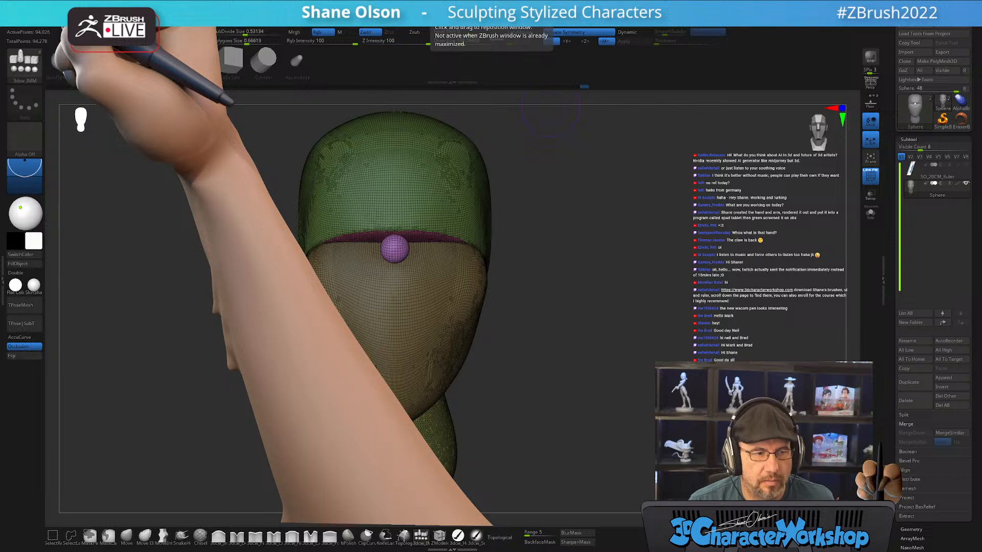
pyautogui.moveTo(609, 310); pyautogui.dragTo(634, 302)
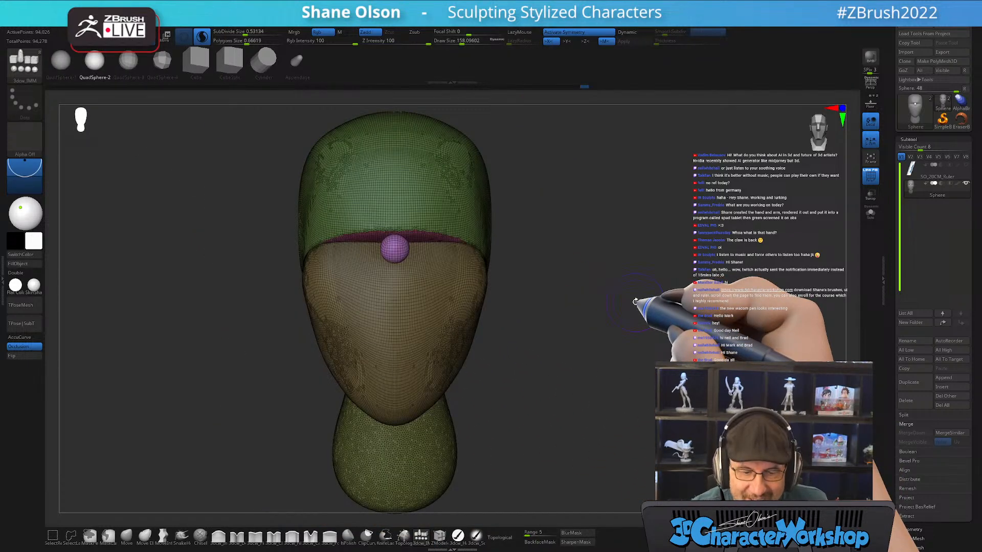
pyautogui.hotkey('shift', 'f')
# Move the inserted sphere back into the face beneath the brow with the gizmo
pyautogui.moveTo(547, 373); pyautogui.dragTo(491, 385)
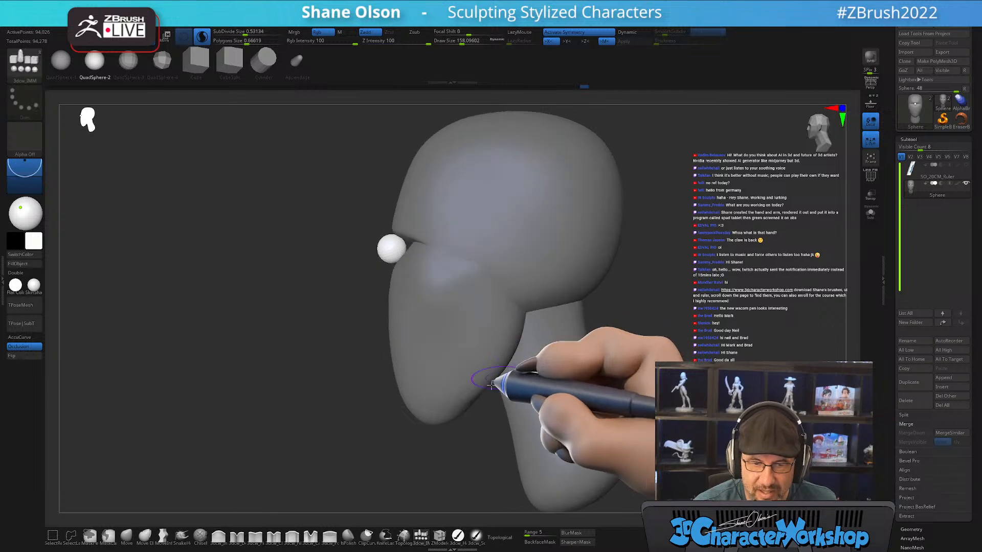
pyautogui.press('w')
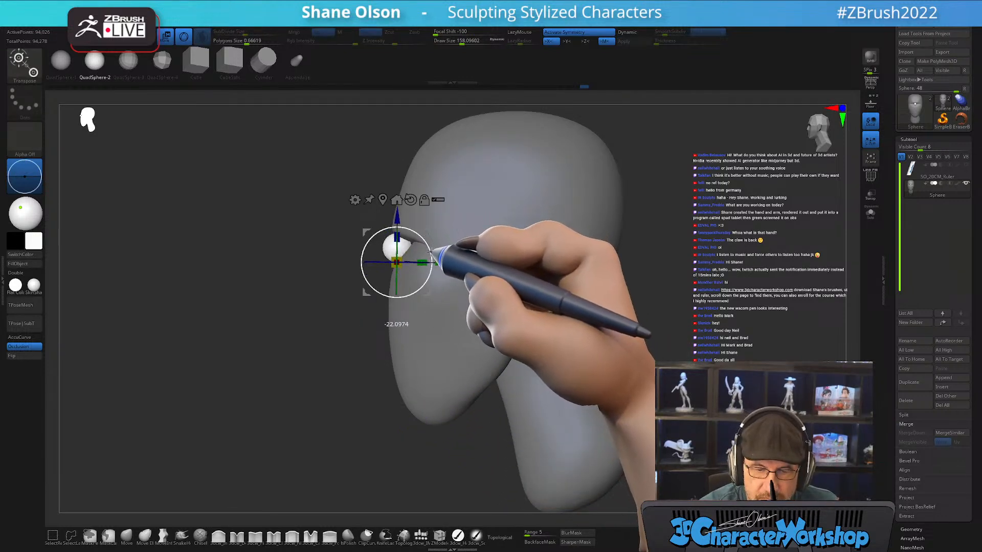
pyautogui.moveTo(433, 255); pyautogui.dragTo(466, 303)
# Stretch the inserted sphere into an elongated nose bridge beneath the brow with the Move brush, using draw sizes of about 182 and 228
pyautogui.click(126, 536)
pyautogui.keyDown('alt'); pyautogui.moveTo(490, 255); pyautogui.dragTo(475, 296, button='right'); pyautogui.keyUp('alt')
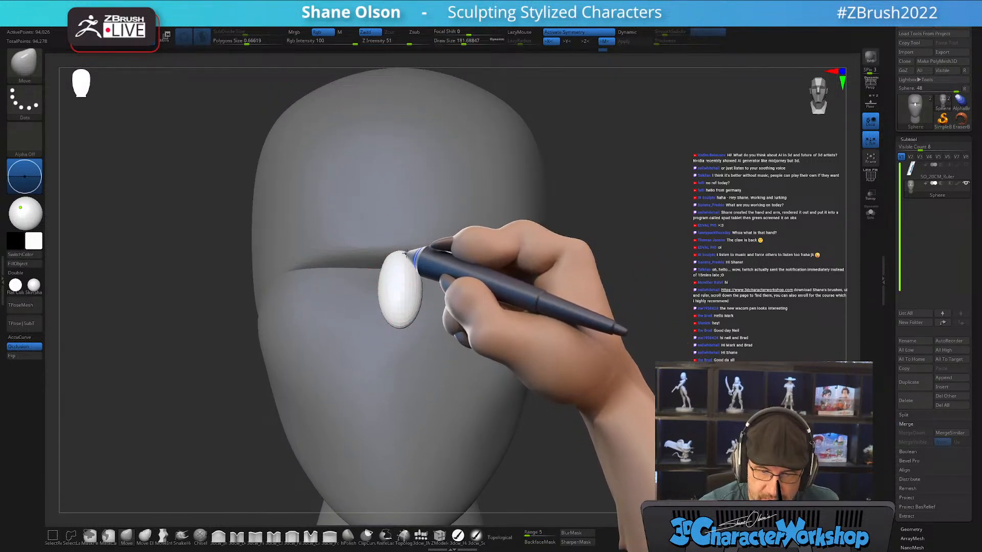
pyautogui.moveTo(438, 257)
pyautogui.mouseDown(button='right')
pyautogui.moveTo(413, 261)
pyautogui.moveTo(469, 256)
pyautogui.moveTo(445, 280)
pyautogui.moveTo(409, 284)
pyautogui.mouseUp(button='right')
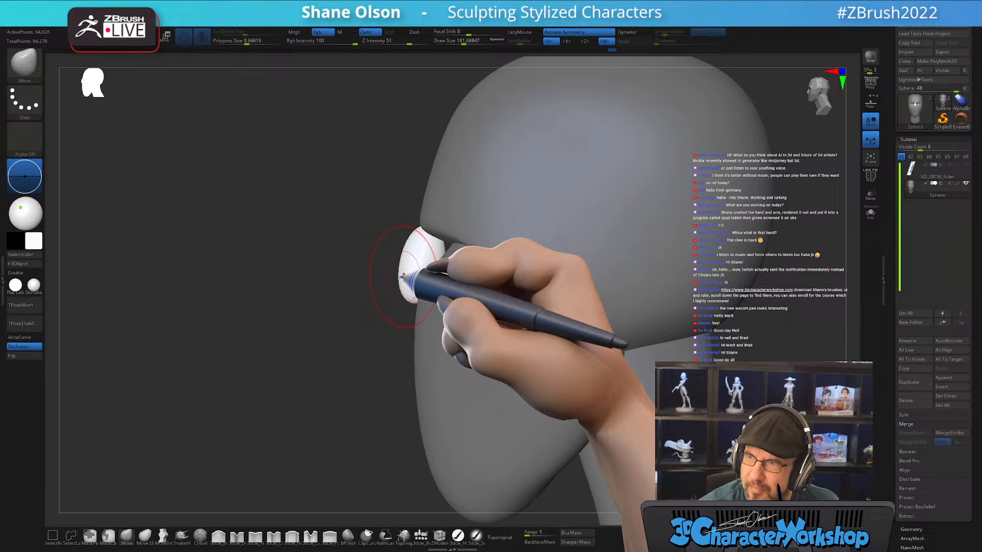
pyautogui.moveTo(407, 252); pyautogui.dragTo(411, 252)
pyautogui.moveTo(409, 250); pyautogui.dragTo(416, 239)
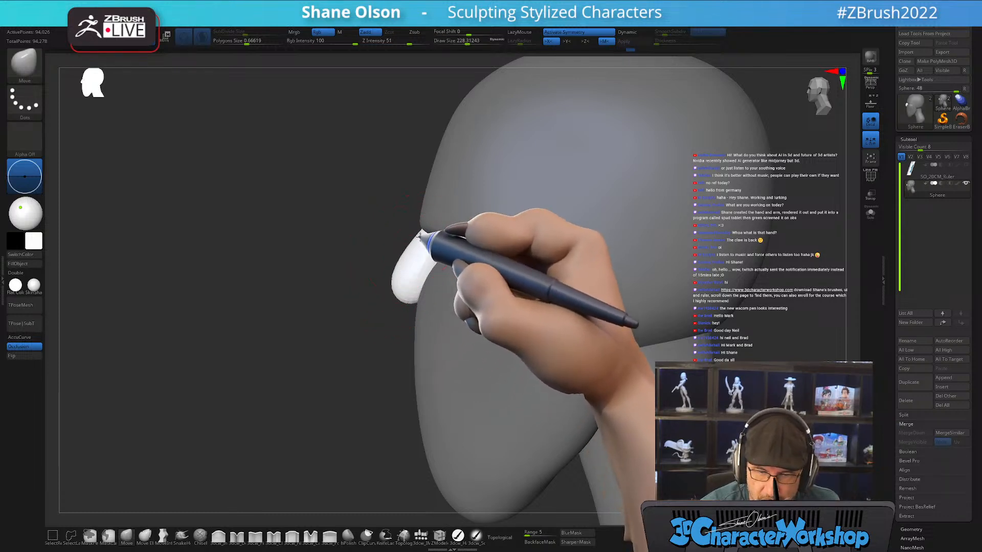
# Smooth and slim the nose form from the front beneath the brow, reducing the draw size to about 172
pyautogui.moveTo(420, 234)
pyautogui.mouseDown(button='right')
pyautogui.moveTo(465, 326)
pyautogui.moveTo(475, 322)
pyautogui.moveTo(486, 292)
pyautogui.moveTo(417, 265)
pyautogui.mouseUp(button='right')
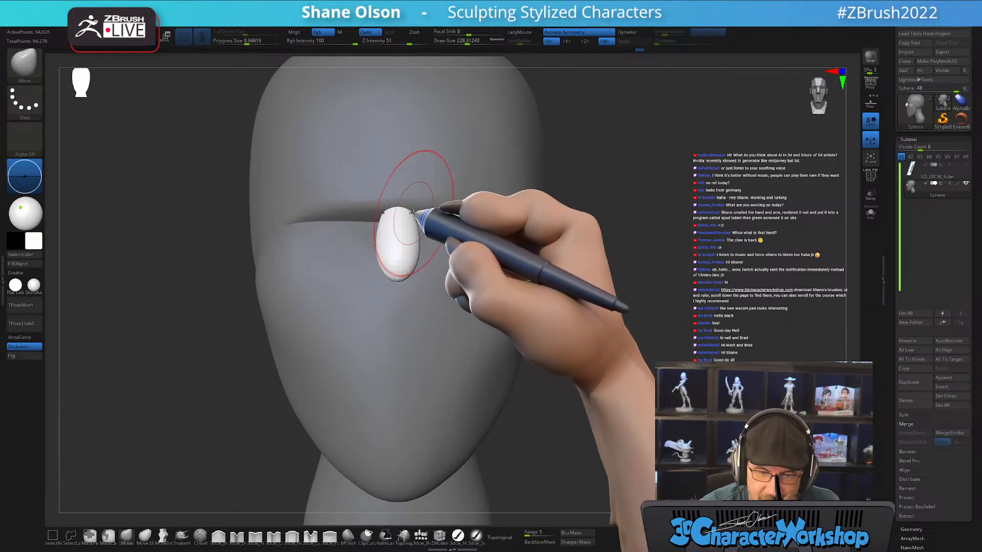
pyautogui.moveTo(424, 208); pyautogui.dragTo(418, 215, button='right')
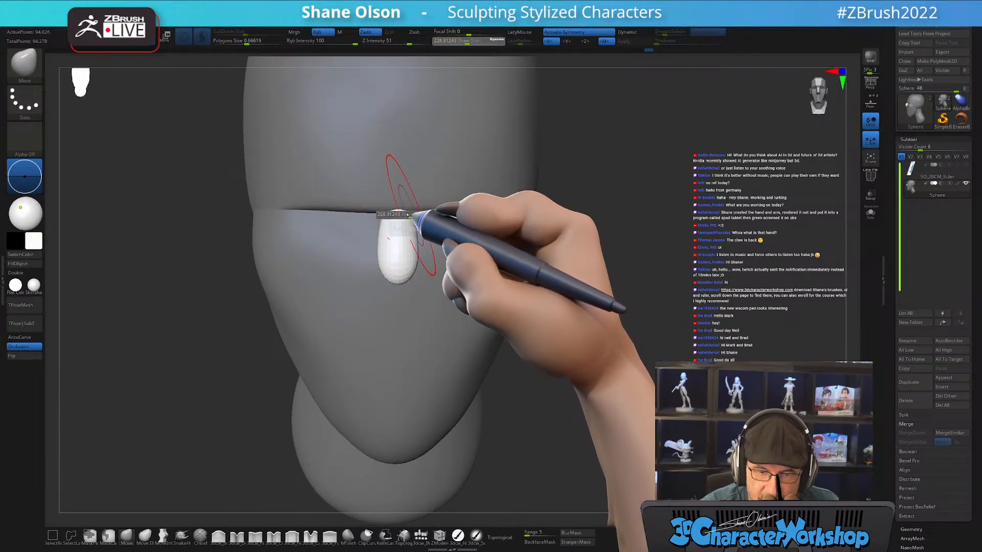
pyautogui.press('shift')
pyautogui.keyDown('shift'); pyautogui.moveTo(405, 234); pyautogui.dragTo(404, 193); pyautogui.keyUp('shift')
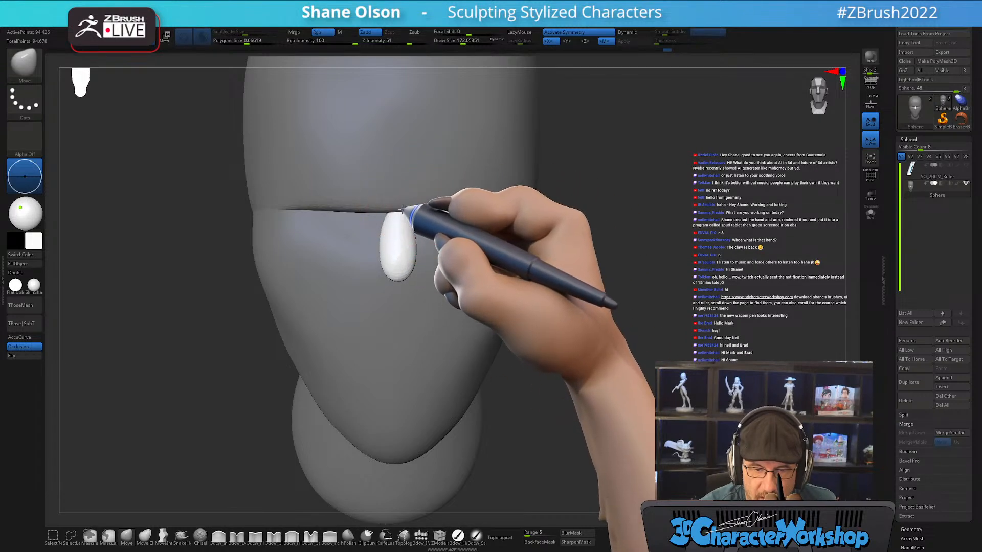
pyautogui.hotkey('shift', 'f')
pyautogui.hotkey('shift', 'f')
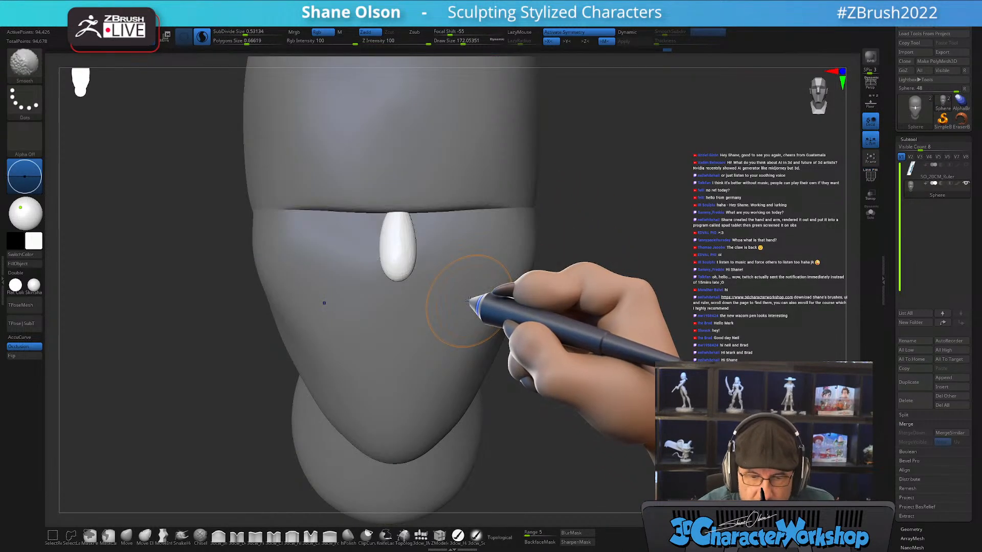
# Refine the nose from the side and front into a narrow bridge with a rounder tip, reducing the Move brush's draw size to about 136
pyautogui.moveTo(469, 301)
pyautogui.mouseDown(button='right')
pyautogui.moveTo(461, 263)
pyautogui.moveTo(428, 287)
pyautogui.moveTo(455, 259)
pyautogui.moveTo(437, 265)
pyautogui.mouseUp(button='right')
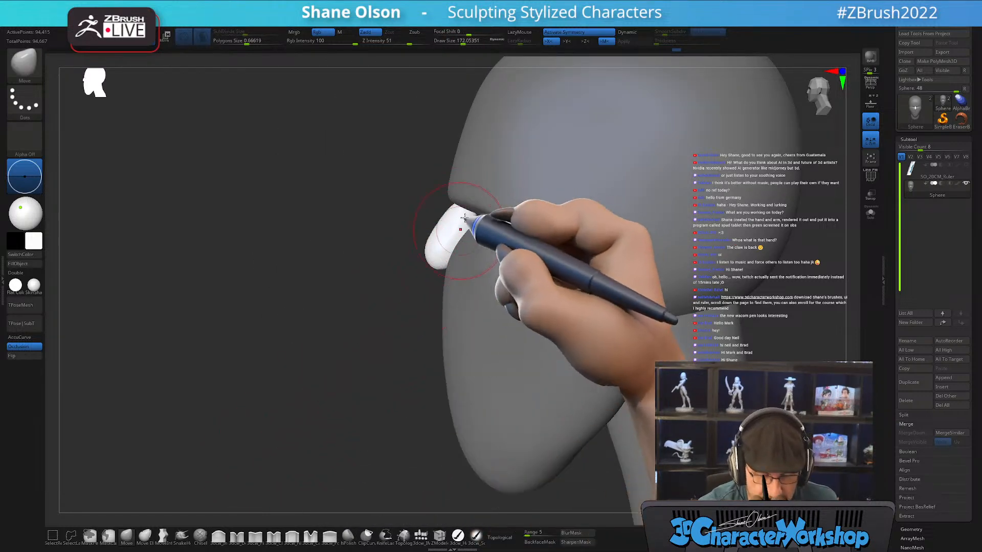
pyautogui.moveTo(456, 241); pyautogui.dragTo(438, 267, button='right')
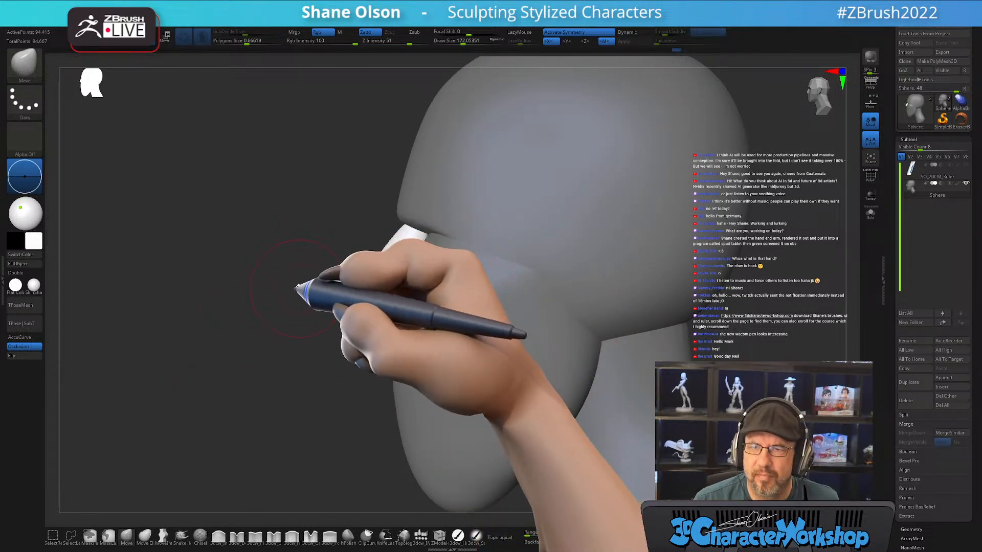
pyautogui.moveTo(295, 288); pyautogui.dragTo(297, 279, button='right')
pyautogui.moveTo(256, 247)
pyautogui.mouseDown(button='right')
pyautogui.moveTo(752, 278)
pyautogui.moveTo(607, 306)
pyautogui.moveTo(668, 267)
pyautogui.moveTo(662, 258)
pyautogui.mouseUp(button='right')
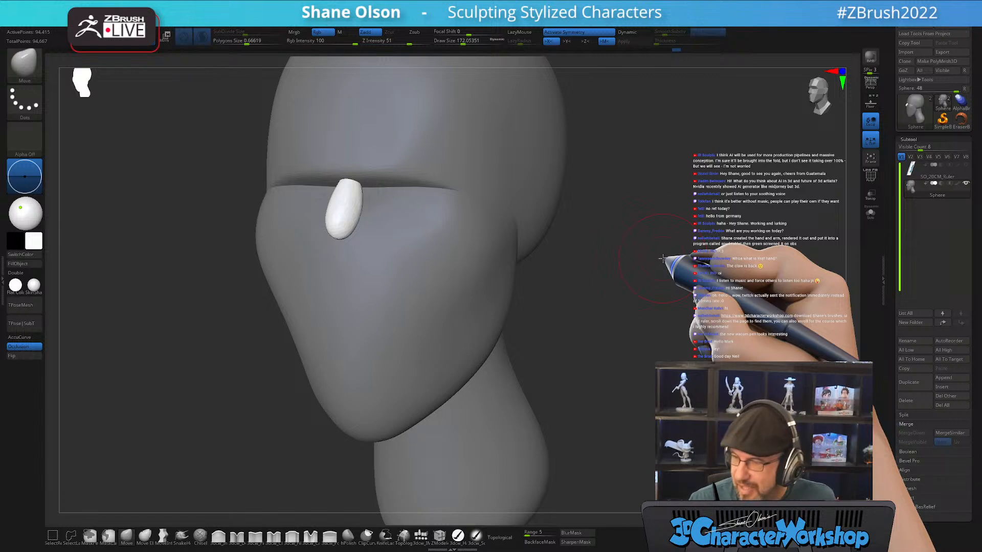
pyautogui.moveTo(662, 259); pyautogui.dragTo(408, 309)
pyautogui.moveTo(408, 297)
pyautogui.mouseDown(button='right')
pyautogui.moveTo(428, 268)
pyautogui.moveTo(415, 257)
pyautogui.mouseUp(button='right')
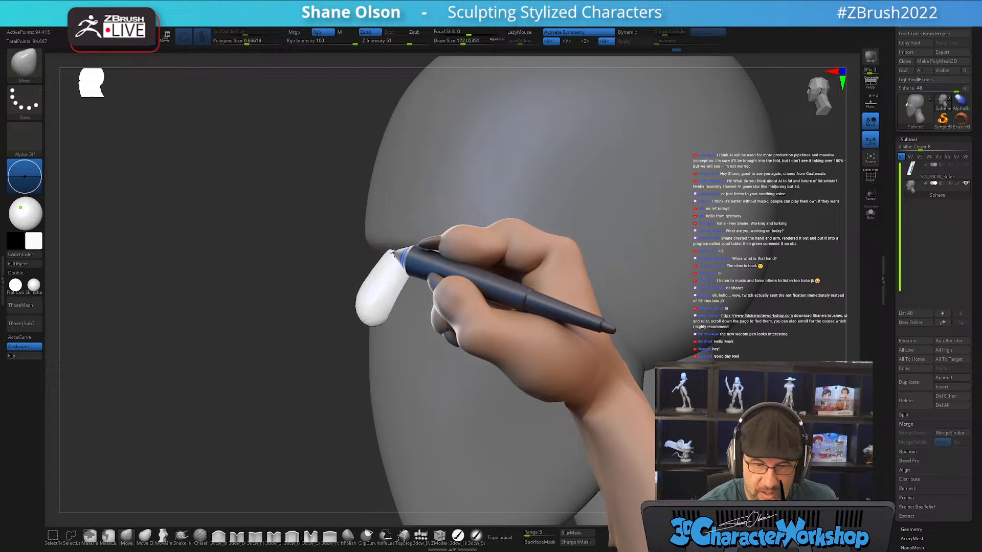
pyautogui.moveTo(412, 280)
pyautogui.mouseDown(button='right')
pyautogui.moveTo(443, 291)
pyautogui.moveTo(394, 272)
pyautogui.mouseUp(button='right')
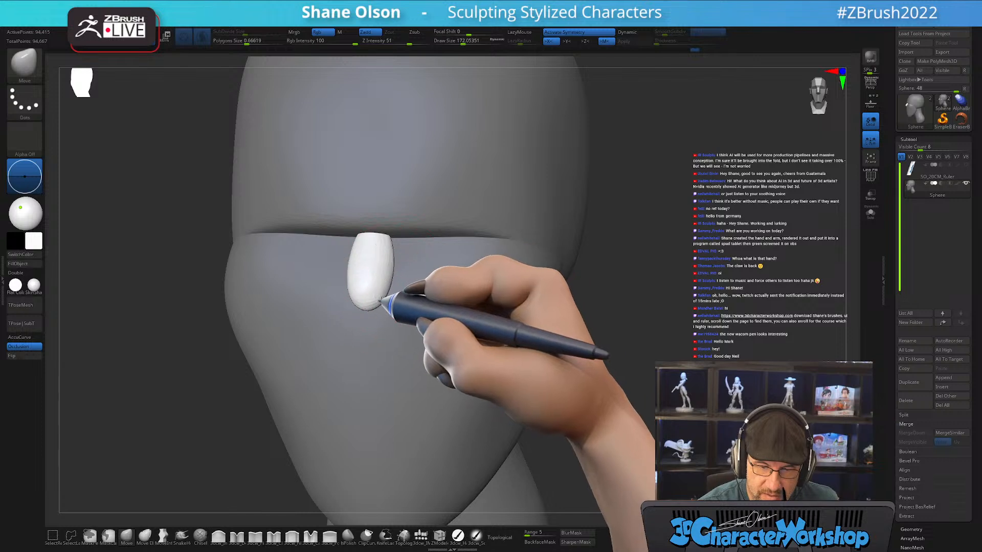
pyautogui.moveTo(392, 307); pyautogui.dragTo(386, 276, button='right')
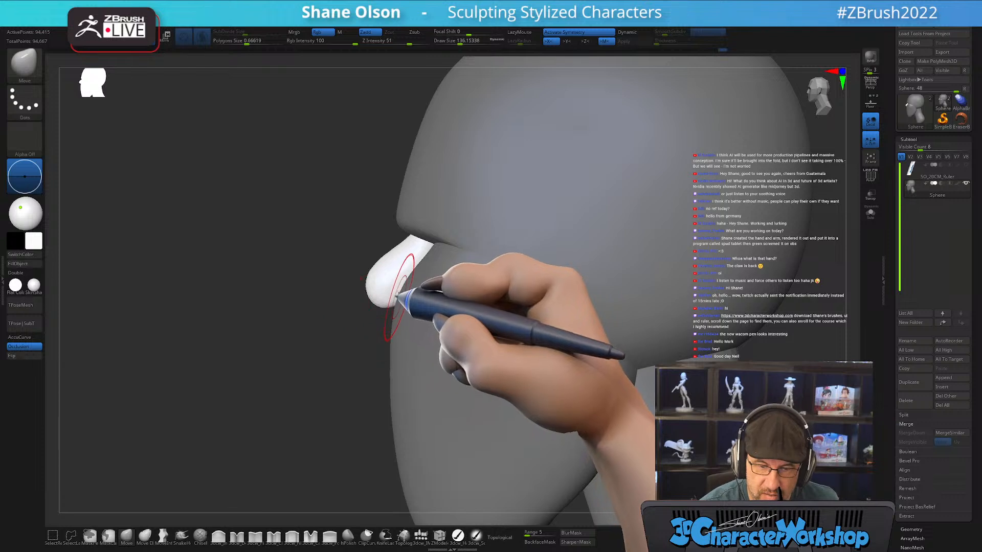
pyautogui.moveTo(397, 296)
pyautogui.mouseDown(button='right')
pyautogui.moveTo(432, 288)
pyautogui.moveTo(416, 292)
pyautogui.moveTo(449, 296)
pyautogui.moveTo(438, 314)
pyautogui.moveTo(450, 307)
pyautogui.mouseUp(button='right')
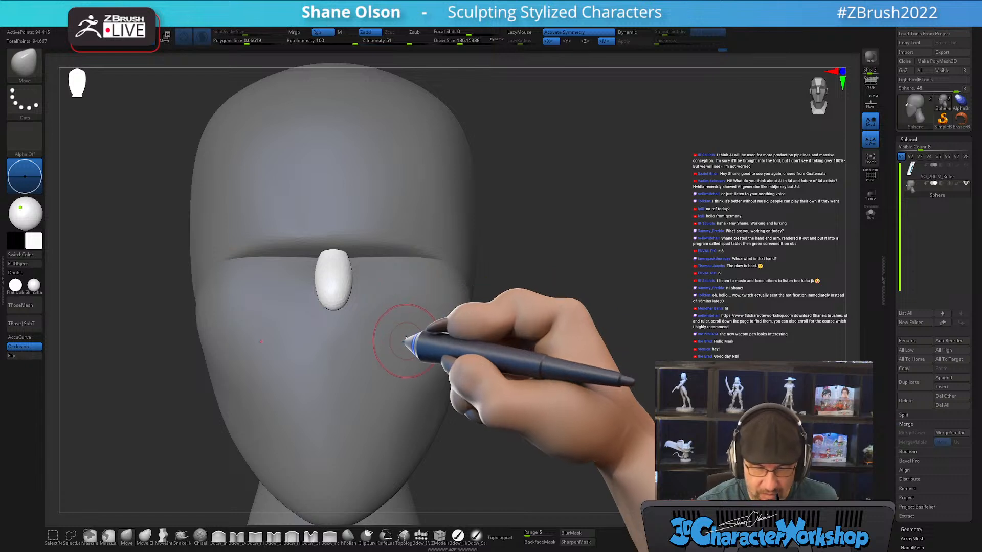
# Insert a mirrored pair of small QuadSphere-2 meshes on either side of the nose tip, using a draw size of about 136
pyautogui.keyDown('alt'); pyautogui.moveTo(406, 340); pyautogui.dragTo(439, 312, button='right'); pyautogui.keyUp('alt')
pyautogui.click(421, 534)
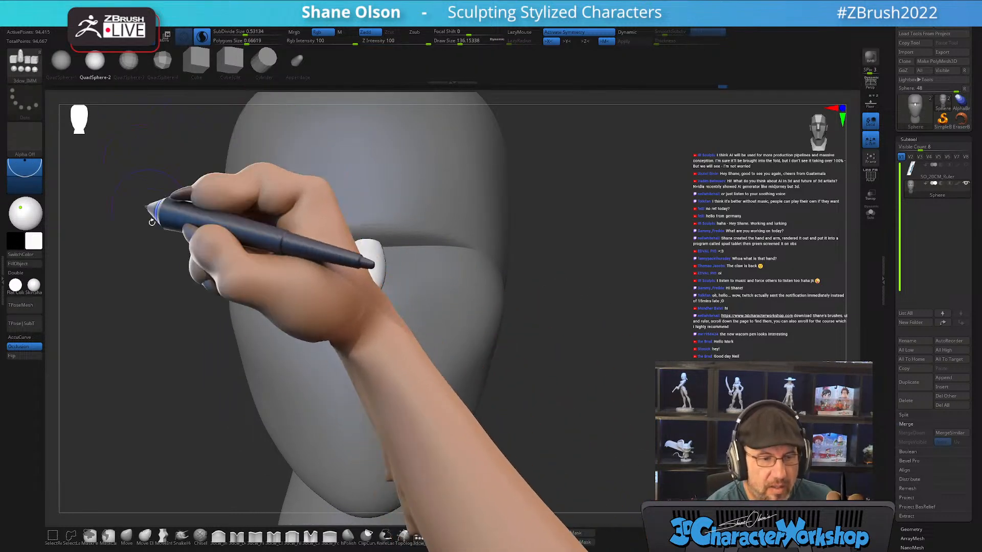
pyautogui.moveTo(446, 364); pyautogui.dragTo(411, 360, button='right')
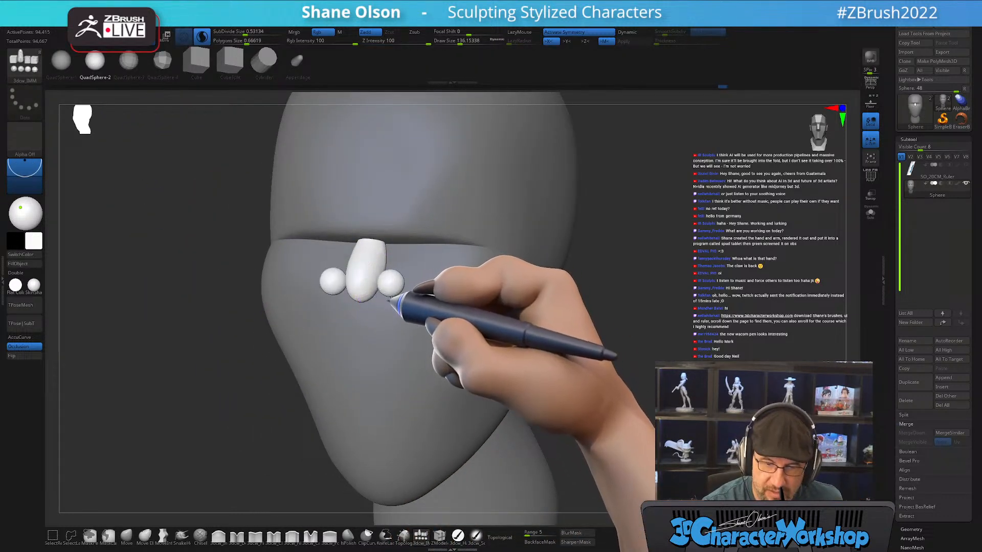
pyautogui.moveTo(431, 341); pyautogui.dragTo(416, 346, button='right')
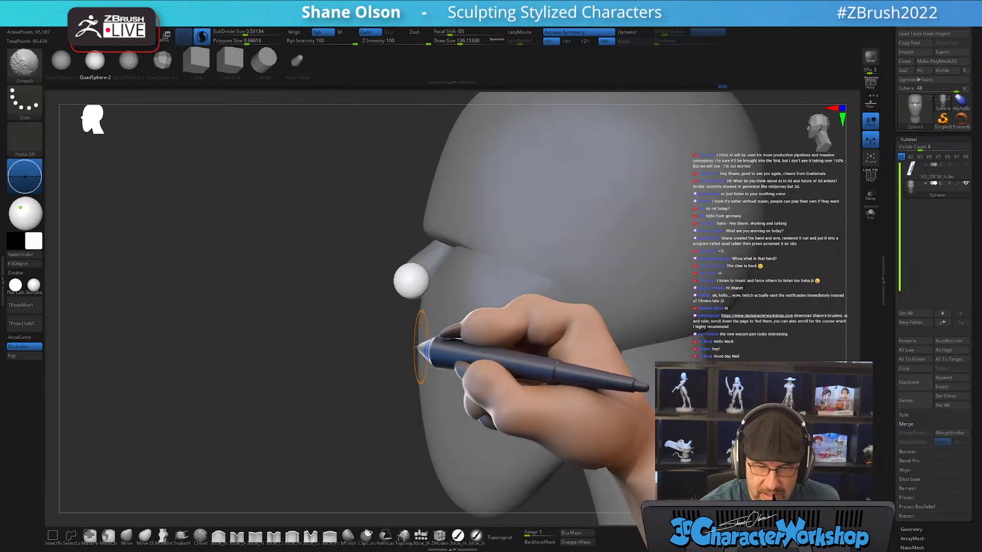
# Move the mirrored side spheres back against the face beside the nose with the gizmo
pyautogui.press('w')
pyautogui.moveTo(388, 264); pyautogui.dragTo(391, 268)
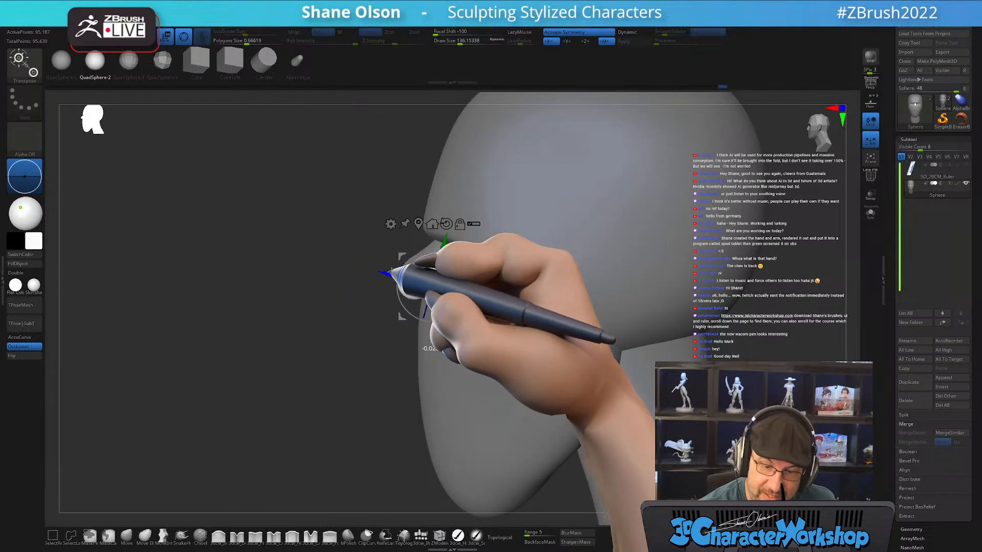
pyautogui.moveTo(408, 335); pyautogui.dragTo(448, 388, button='right')
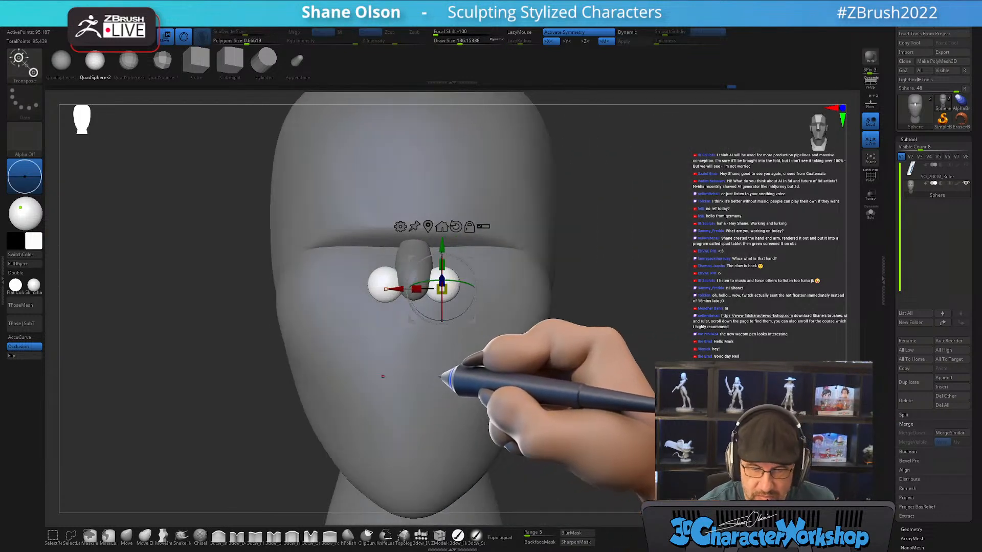
pyautogui.press('q')
# Shape the side spheres into curved nostril wings attached to the nose with the Move brush, starting at a draw size of about 97
pyautogui.keyDown('ctrl'); pyautogui.moveTo(456, 354); pyautogui.dragTo(488, 363, button='right'); pyautogui.keyUp('ctrl')
pyautogui.moveTo(487, 363); pyautogui.dragTo(496, 357, button='right')
pyautogui.click(127, 535)
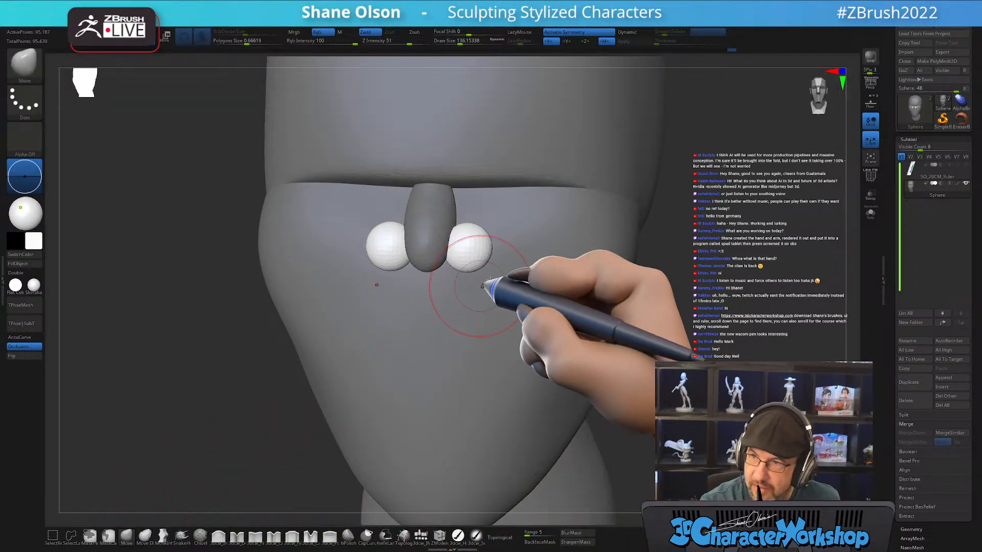
pyautogui.keyDown('alt'); pyautogui.moveTo(489, 281); pyautogui.dragTo(468, 342, button='right'); pyautogui.keyUp('alt')
pyautogui.moveTo(448, 303); pyautogui.dragTo(433, 315, button='right')
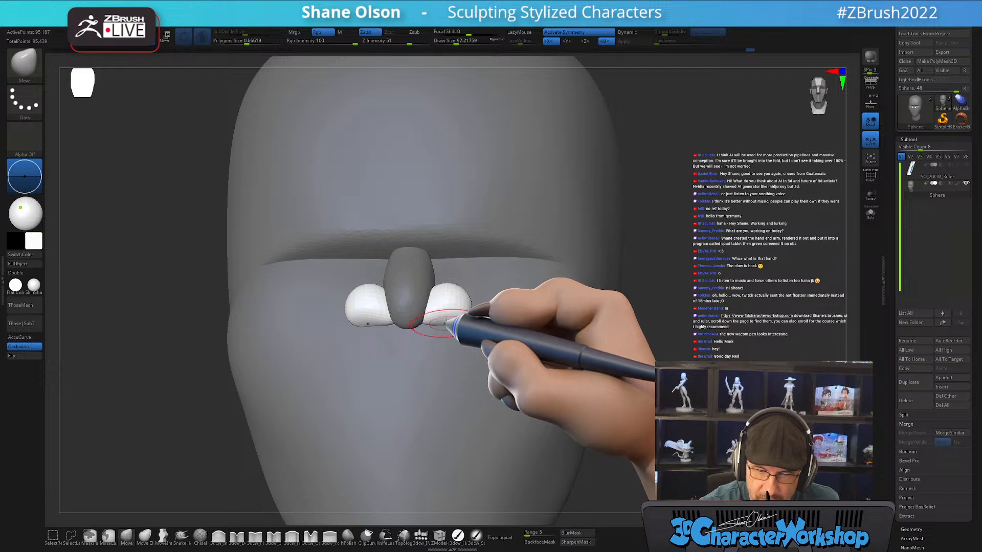
pyautogui.moveTo(489, 320)
pyautogui.mouseDown(button='right')
pyautogui.moveTo(485, 310)
pyautogui.moveTo(488, 322)
pyautogui.moveTo(450, 331)
pyautogui.moveTo(498, 324)
pyautogui.moveTo(450, 329)
pyautogui.moveTo(480, 285)
pyautogui.moveTo(478, 318)
pyautogui.moveTo(480, 300)
pyautogui.moveTo(465, 314)
pyautogui.moveTo(491, 306)
pyautogui.moveTo(481, 321)
pyautogui.moveTo(455, 323)
pyautogui.moveTo(482, 314)
pyautogui.mouseUp(button='right')
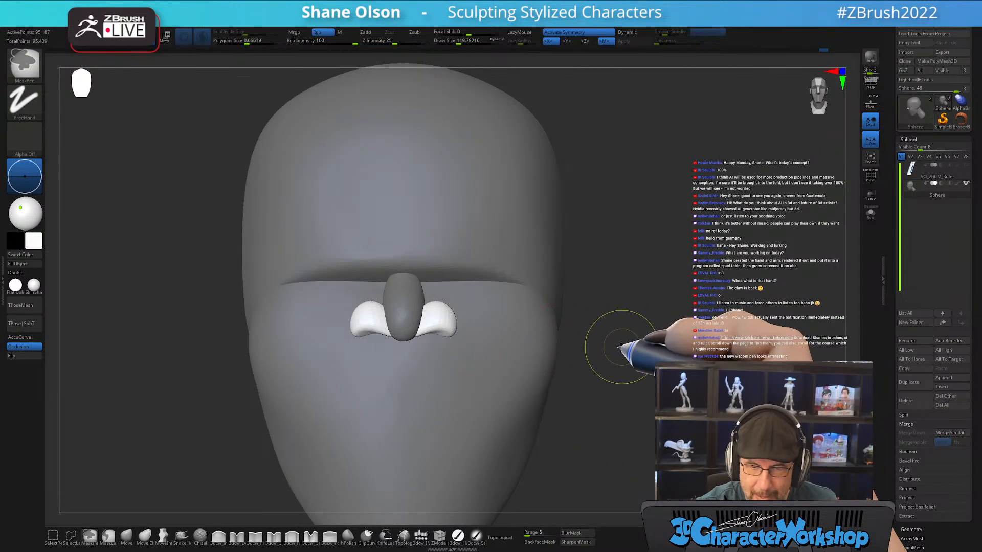
# Invert the mask onto the nostril wings, then narrow the top of the nose bridge with topological moving enabled and clear the mask
pyautogui.keyDown('alt'); pyautogui.click(525, 321); pyautogui.keyUp('alt')
pyautogui.moveTo(435, 277); pyautogui.dragTo(449, 296, button='right')
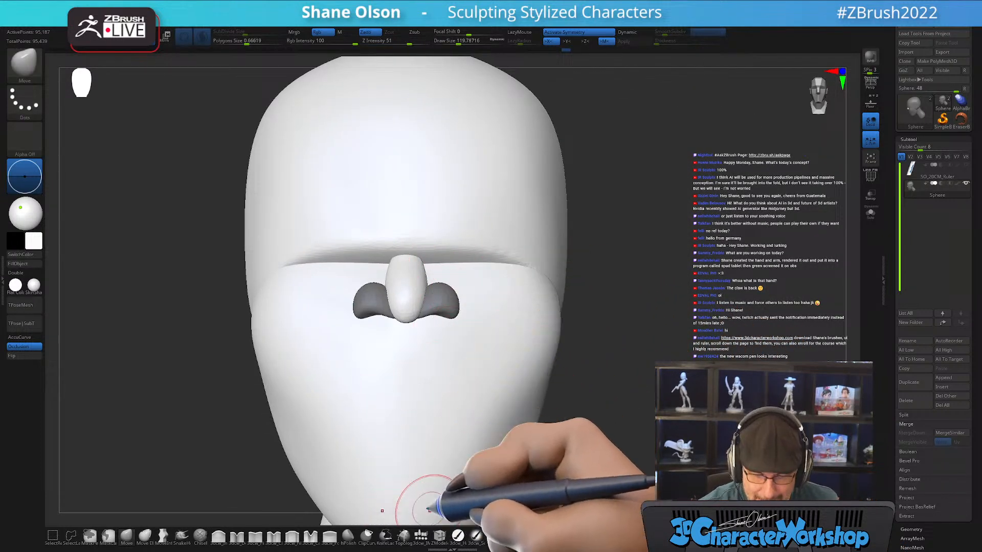
pyautogui.click(500, 536)
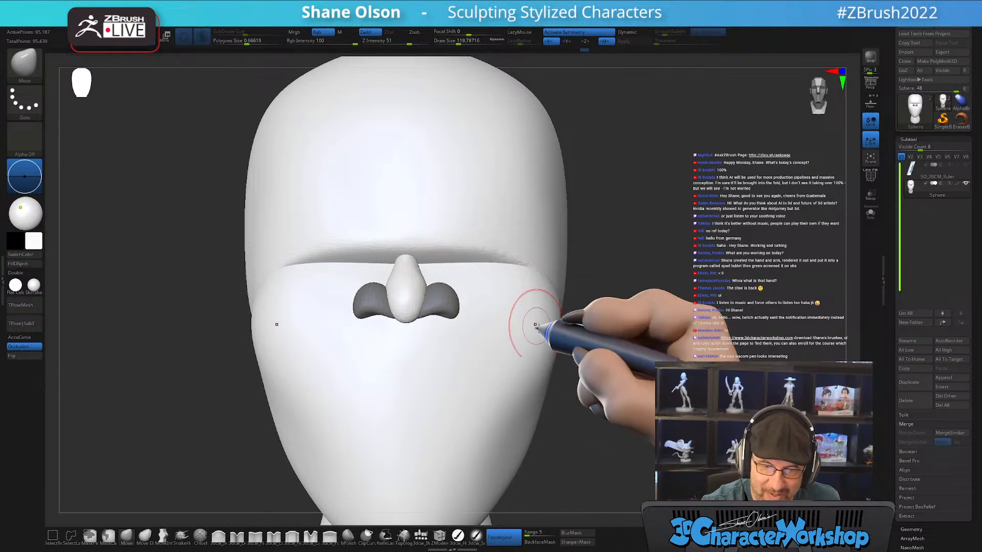
pyautogui.moveTo(582, 348)
pyautogui.mouseDown(button='right')
pyautogui.moveTo(591, 360)
pyautogui.moveTo(563, 361)
pyautogui.moveTo(627, 350)
pyautogui.moveTo(616, 350)
pyautogui.moveTo(626, 333)
pyautogui.moveTo(606, 348)
pyautogui.moveTo(634, 346)
pyautogui.moveTo(586, 312)
pyautogui.mouseUp(button='right')
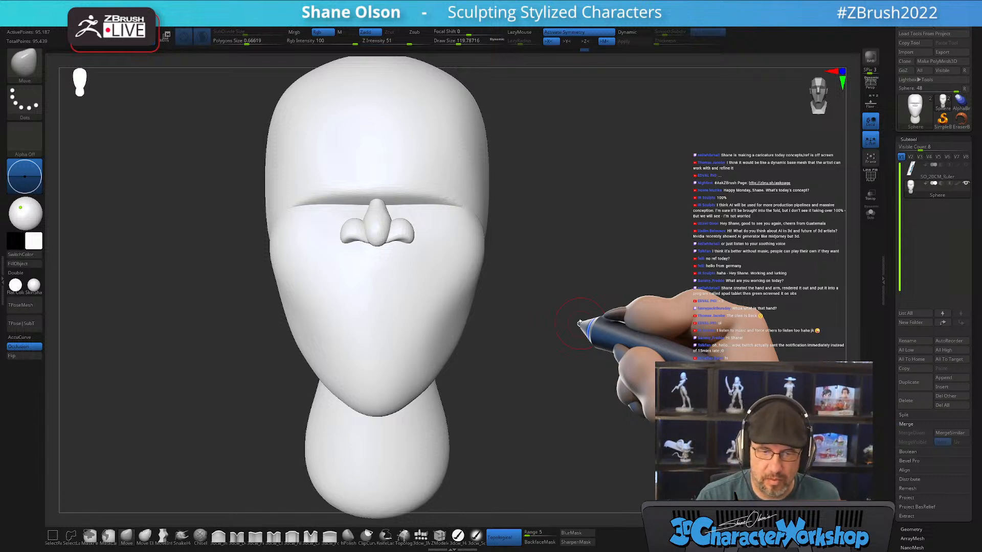
# Carve mirrored diagonal frown creases from the nose bridge up into the forehead with the Detail brush at a draw size of about 101
pyautogui.moveTo(563, 379)
pyautogui.mouseDown()
pyautogui.moveTo(534, 402)
pyautogui.moveTo(567, 377)
pyautogui.moveTo(557, 364)
pyautogui.moveTo(570, 351)
pyautogui.moveTo(565, 331)
pyautogui.moveTo(551, 376)
pyautogui.mouseUp()
pyautogui.click(236, 536)
pyautogui.keyDown('alt'); pyautogui.moveTo(578, 311); pyautogui.dragTo(572, 366); pyautogui.keyUp('alt')
pyautogui.press('[')
pyautogui.keyDown('alt'); pyautogui.moveTo(592, 328); pyautogui.dragTo(586, 350); pyautogui.keyUp('alt')
pyautogui.moveTo(586, 350)
pyautogui.mouseDown()
pyautogui.moveTo(535, 352)
pyautogui.moveTo(586, 348)
pyautogui.moveTo(598, 324)
pyautogui.moveTo(563, 317)
pyautogui.mouseUp()
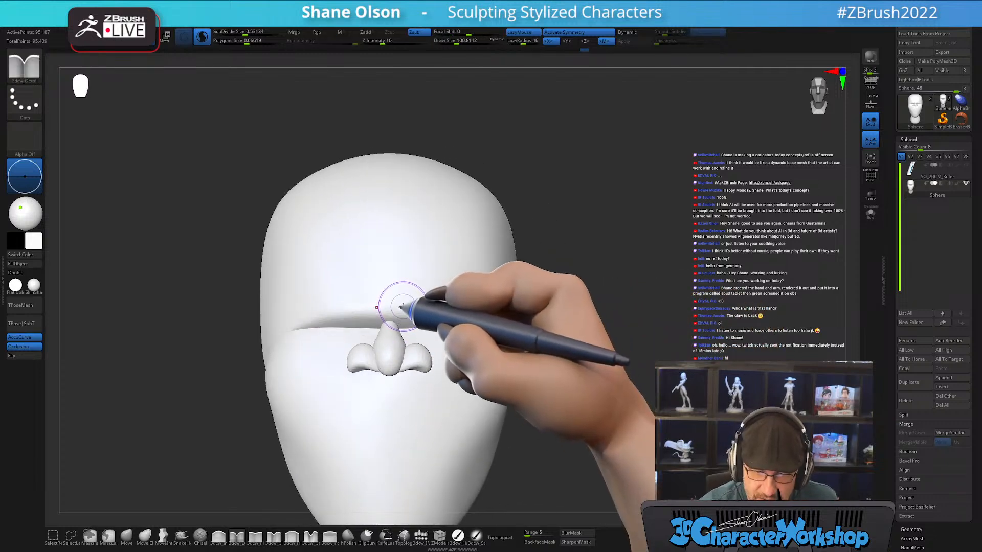
pyautogui.moveTo(398, 311); pyautogui.dragTo(430, 266)
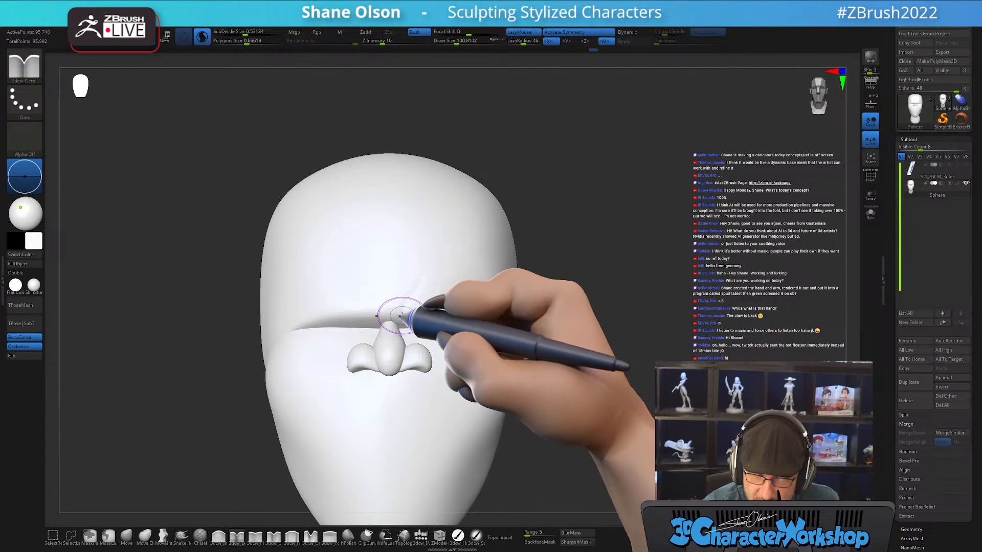
pyautogui.moveTo(401, 307); pyautogui.dragTo(427, 274)
pyautogui.moveTo(526, 358)
pyautogui.mouseDown()
pyautogui.moveTo(506, 367)
pyautogui.moveTo(554, 333)
pyautogui.moveTo(535, 330)
pyautogui.moveTo(531, 363)
pyautogui.mouseUp()
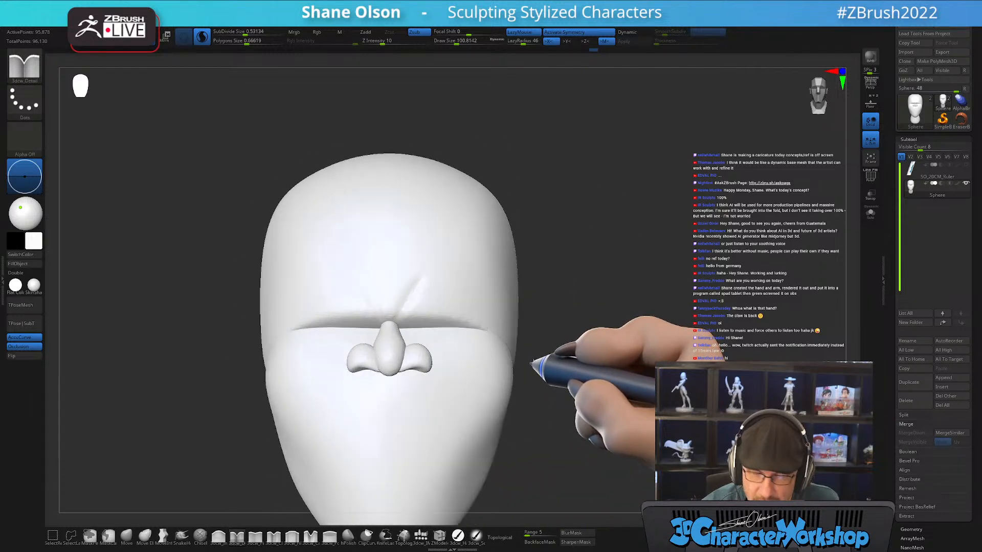
pyautogui.moveTo(405, 306); pyautogui.dragTo(427, 278)
# Add finer mirrored strokes outward from the frown creases above the brow, using the Detail brush at a draw size of about 74
pyautogui.moveTo(542, 280)
pyautogui.mouseDown()
pyautogui.moveTo(630, 376)
pyautogui.moveTo(576, 375)
pyautogui.moveTo(660, 376)
pyautogui.moveTo(631, 342)
pyautogui.moveTo(633, 357)
pyautogui.mouseUp()
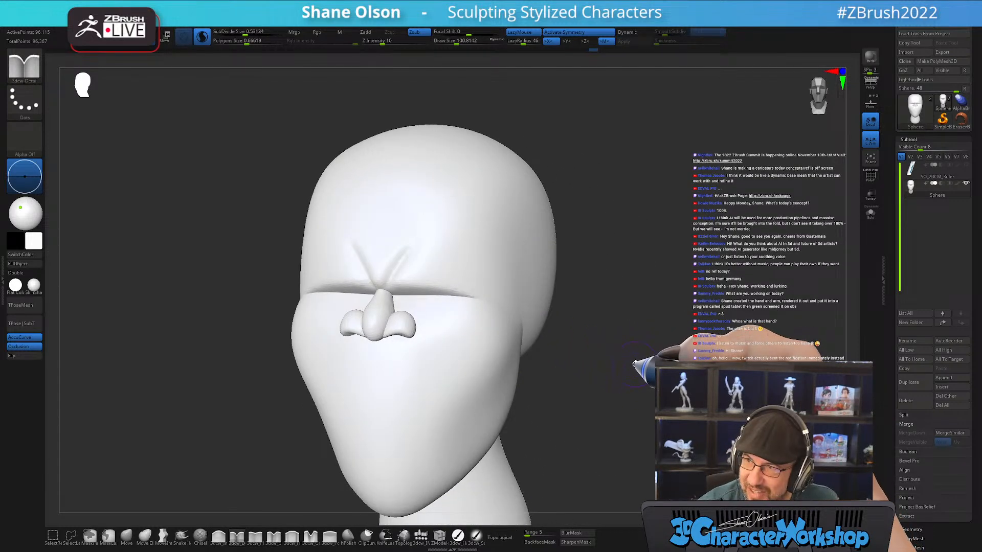
pyautogui.moveTo(633, 361); pyautogui.dragTo(627, 355)
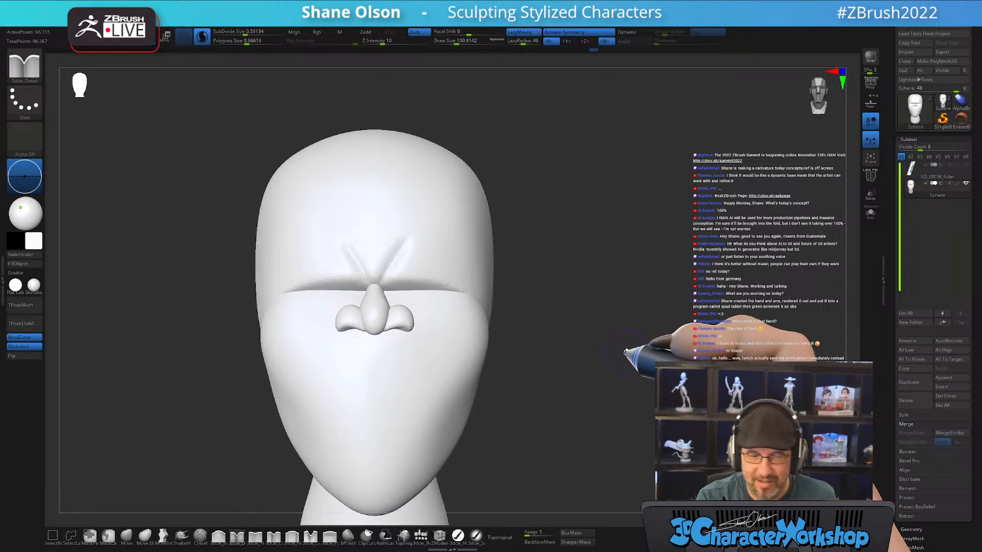
pyautogui.moveTo(626, 351); pyautogui.dragTo(562, 381)
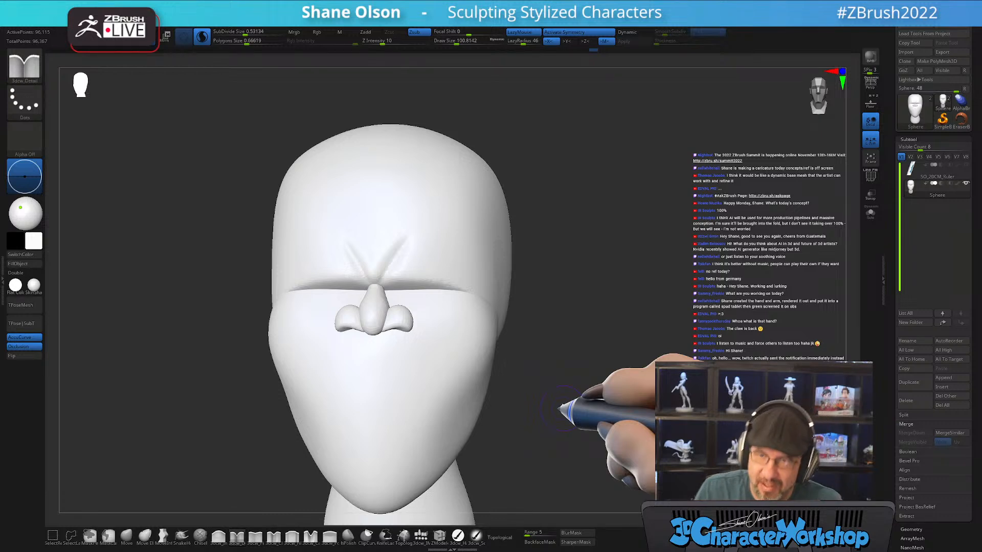
pyautogui.moveTo(526, 388)
pyautogui.mouseDown()
pyautogui.moveTo(540, 381)
pyautogui.moveTo(529, 386)
pyautogui.moveTo(530, 351)
pyautogui.mouseUp()
pyautogui.moveTo(461, 231); pyautogui.dragTo(437, 250, button='right')
pyautogui.press('[')
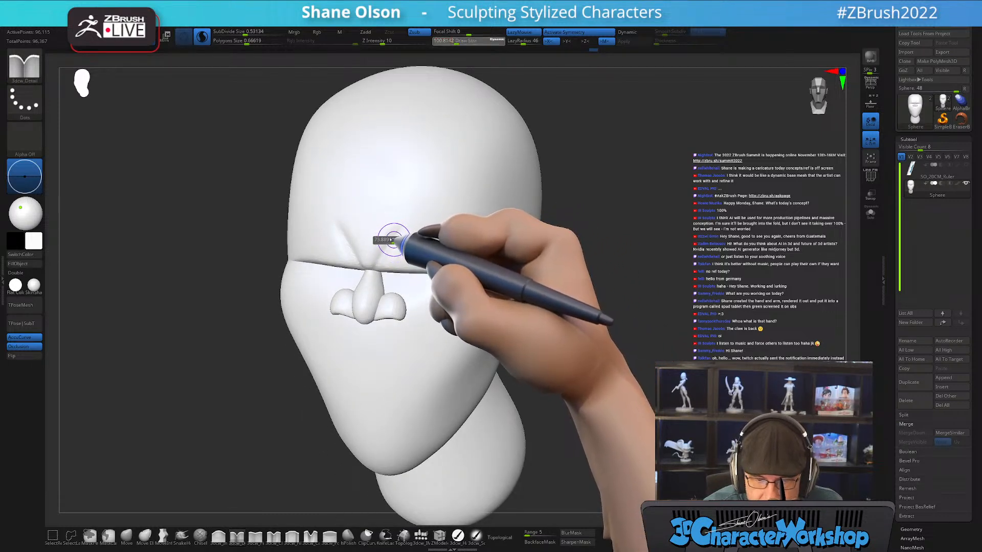
pyautogui.moveTo(393, 236)
pyautogui.mouseDown()
pyautogui.moveTo(380, 258)
pyautogui.moveTo(402, 228)
pyautogui.moveTo(485, 217)
pyautogui.mouseUp()
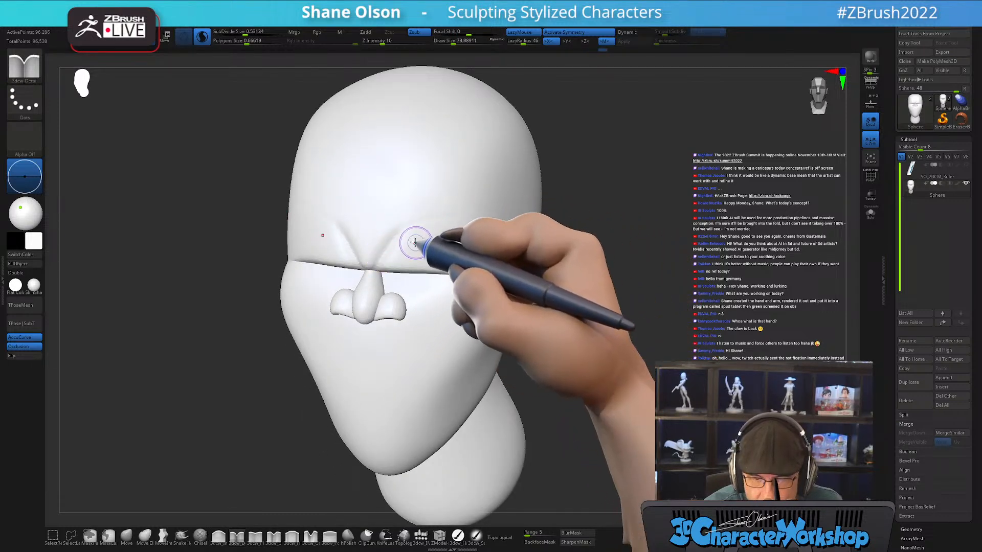
pyautogui.moveTo(383, 254)
pyautogui.mouseDown()
pyautogui.moveTo(400, 228)
pyautogui.moveTo(454, 219)
pyautogui.mouseUp()
pyautogui.moveTo(596, 325)
pyautogui.mouseDown()
pyautogui.moveTo(616, 347)
pyautogui.moveTo(624, 340)
pyautogui.moveTo(591, 416)
pyautogui.moveTo(565, 360)
pyautogui.mouseUp()
# Pull the outer ends of the brow ridge down at the temples with the Move brush at a draw size of about 240
pyautogui.click(127, 534)
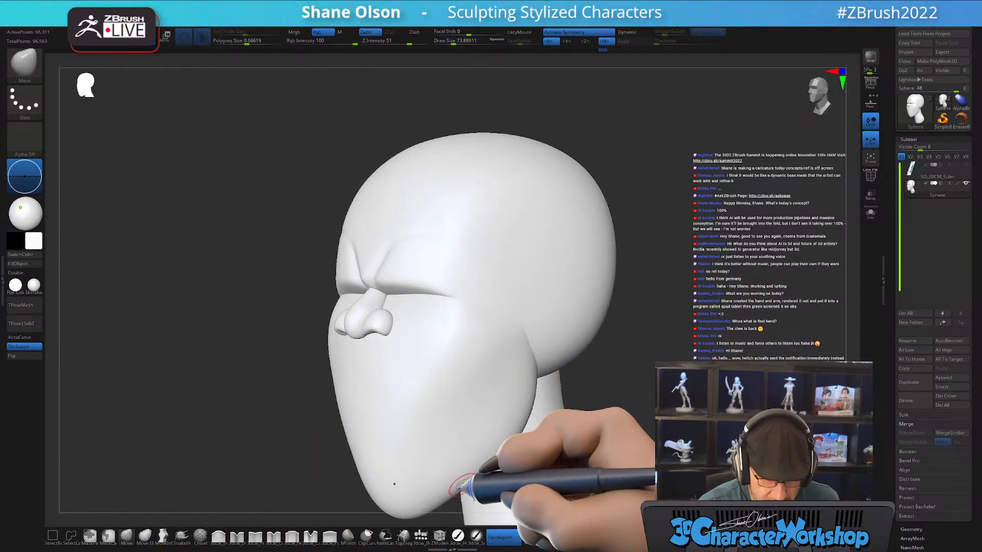
pyautogui.press('s')
pyautogui.moveTo(630, 392)
pyautogui.mouseDown()
pyautogui.moveTo(641, 393)
pyautogui.moveTo(610, 393)
pyautogui.moveTo(627, 386)
pyautogui.moveTo(606, 378)
pyautogui.moveTo(597, 398)
pyautogui.mouseUp()
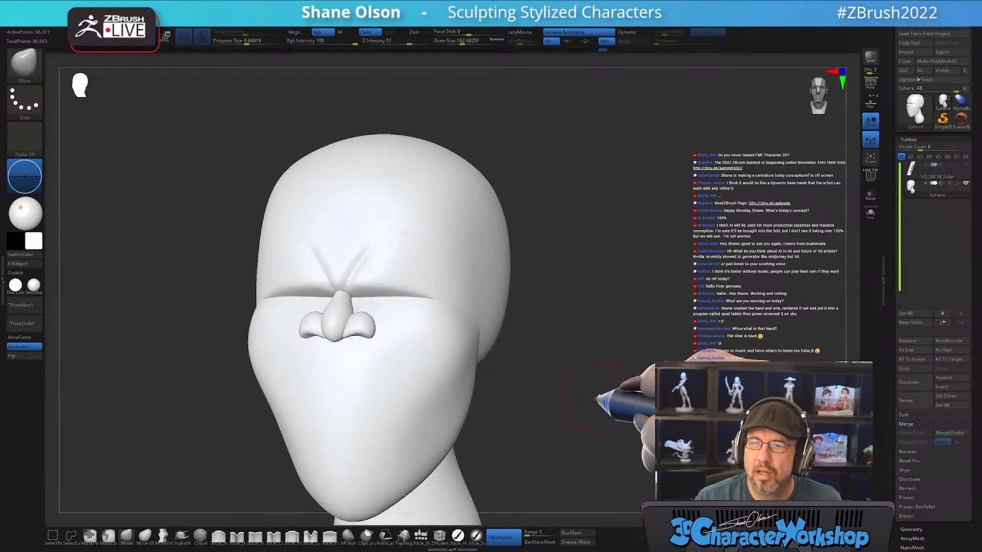
pyautogui.moveTo(581, 342)
pyautogui.keyDown('alt'); pyautogui.mouseDown()
pyautogui.moveTo(585, 317)
pyautogui.moveTo(544, 344)
pyautogui.moveTo(515, 339)
pyautogui.moveTo(528, 292)
pyautogui.moveTo(493, 293)
pyautogui.mouseUp(); pyautogui.keyUp('alt')
pyautogui.press('s')
pyautogui.moveTo(415, 269); pyautogui.dragTo(418, 270)
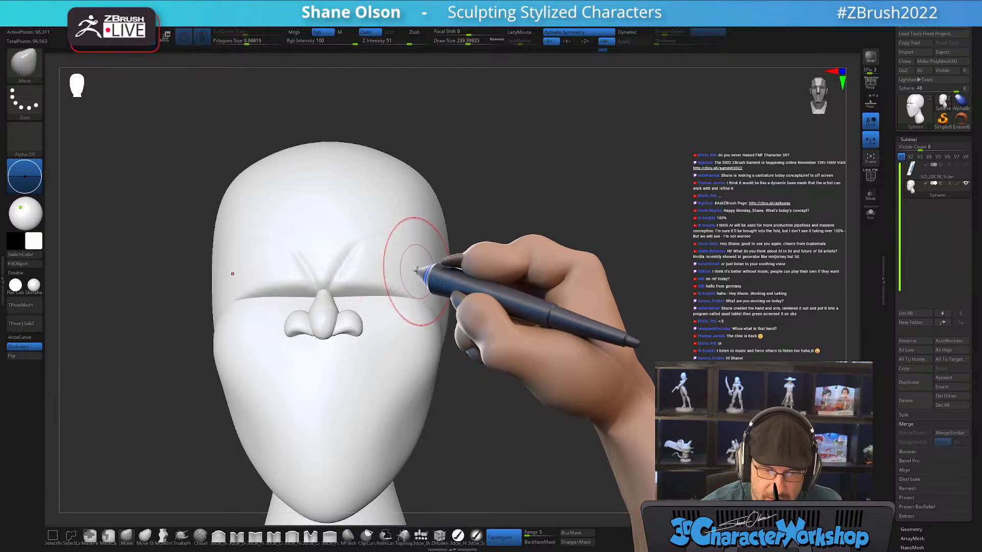
pyautogui.moveTo(473, 299); pyautogui.dragTo(496, 291)
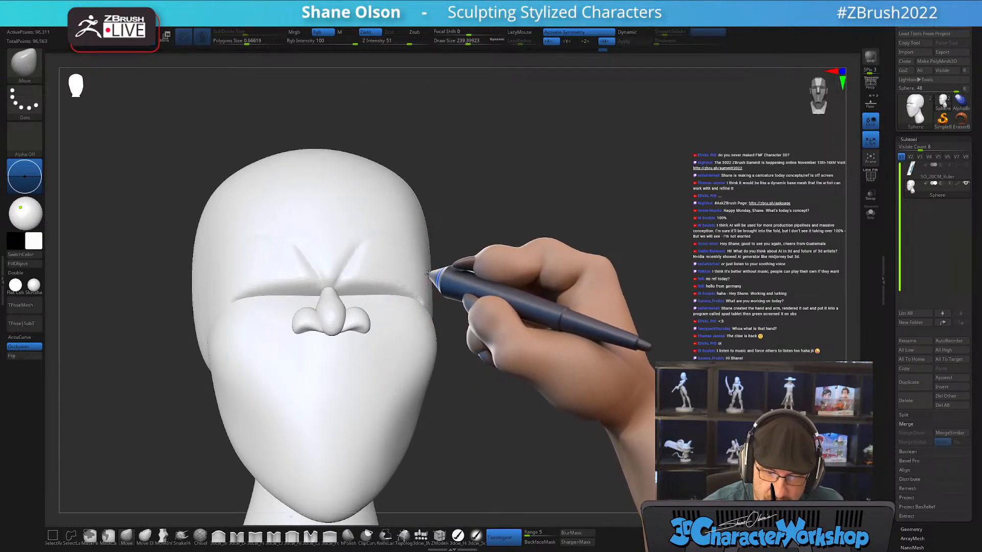
pyautogui.moveTo(427, 273); pyautogui.dragTo(423, 292)
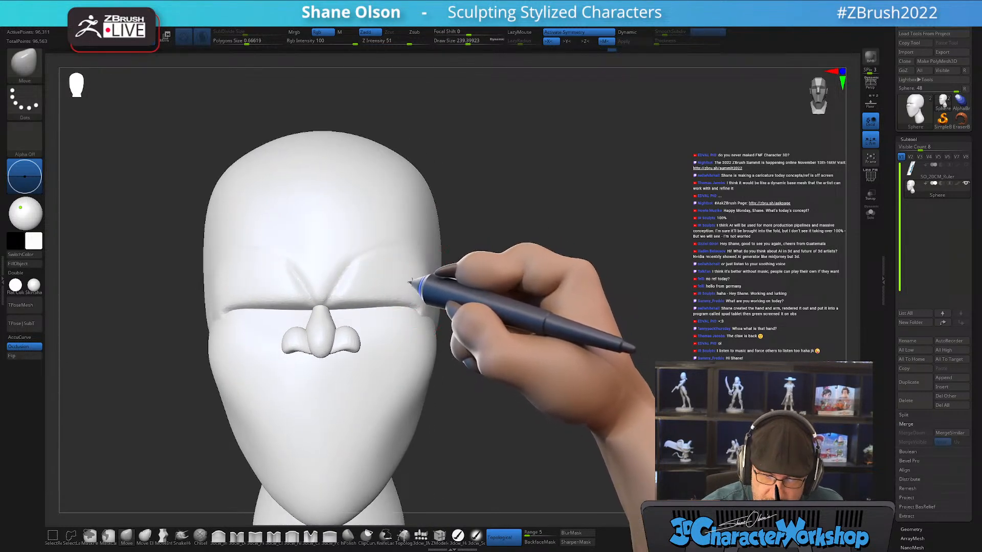
# Shape the outer brow overhang above the cheek with the Move brush at a draw size of about 280
pyautogui.moveTo(457, 303); pyautogui.dragTo(457, 276, button='right')
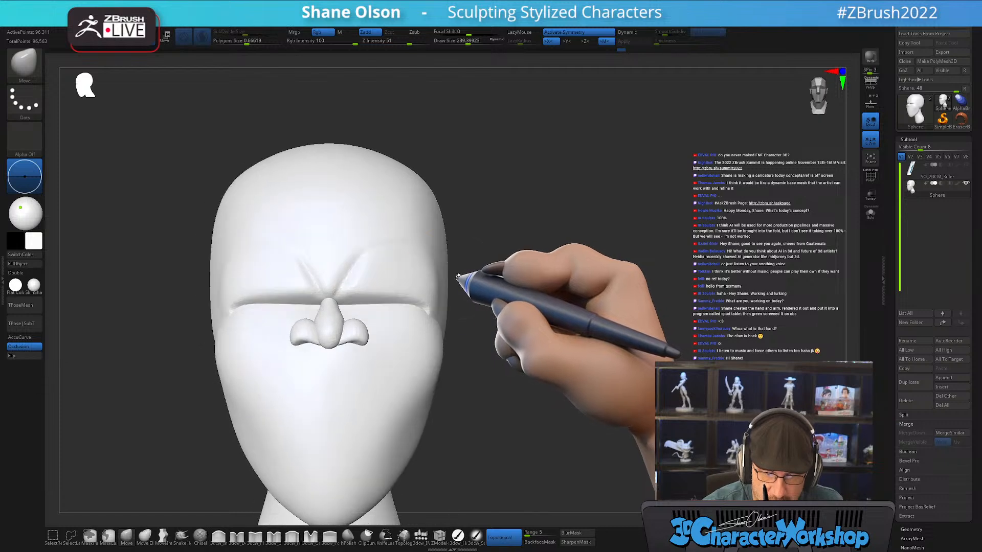
pyautogui.moveTo(470, 296)
pyautogui.mouseDown()
pyautogui.moveTo(477, 314)
pyautogui.moveTo(476, 298)
pyautogui.moveTo(422, 290)
pyautogui.mouseUp()
pyautogui.press('s')
pyautogui.moveTo(425, 291); pyautogui.dragTo(428, 291)
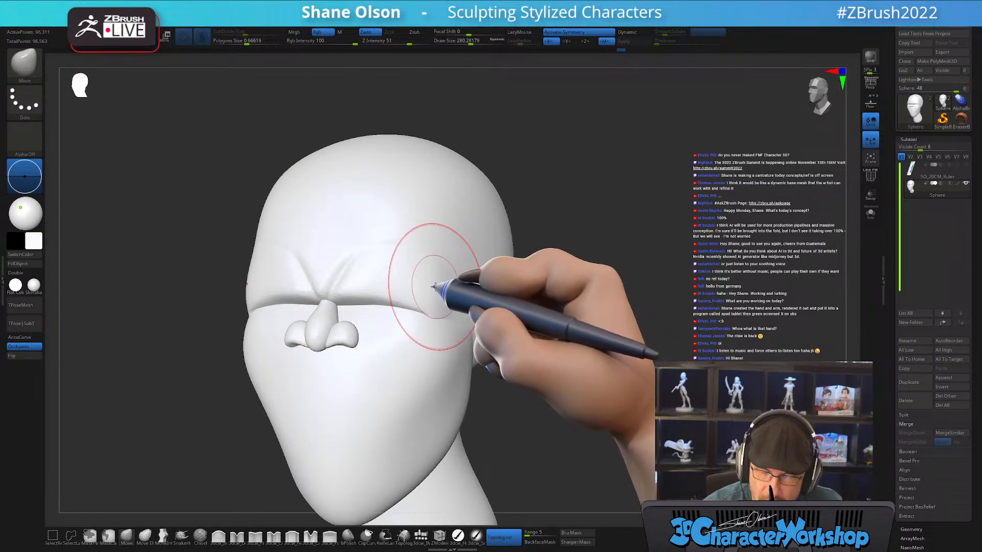
pyautogui.moveTo(433, 287); pyautogui.dragTo(418, 289, button='right')
pyautogui.moveTo(422, 292); pyautogui.dragTo(414, 289)
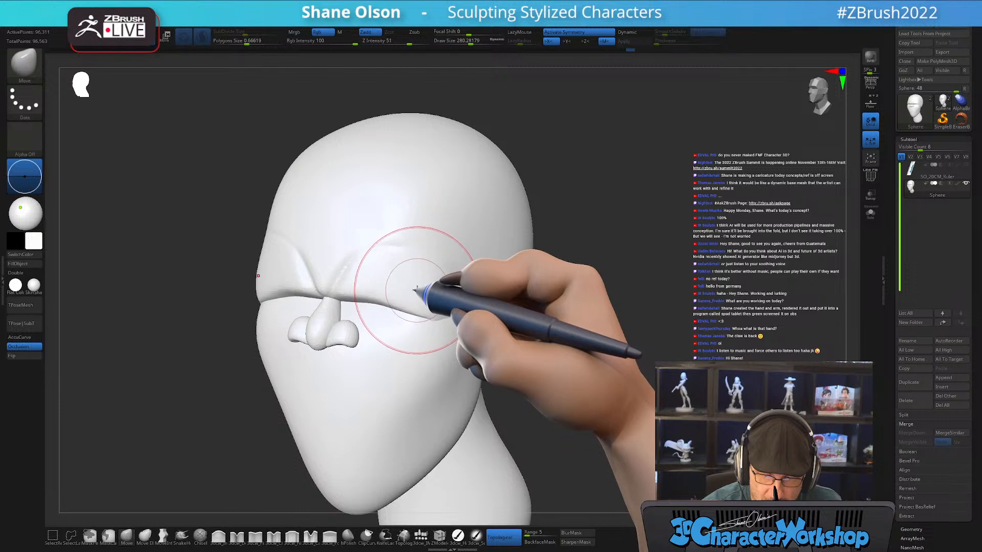
pyautogui.moveTo(416, 274)
pyautogui.mouseDown(button='right')
pyautogui.moveTo(460, 278)
pyautogui.moveTo(443, 279)
pyautogui.moveTo(435, 292)
pyautogui.moveTo(460, 274)
pyautogui.moveTo(508, 281)
pyautogui.moveTo(443, 267)
pyautogui.moveTo(497, 294)
pyautogui.moveTo(520, 295)
pyautogui.moveTo(560, 343)
pyautogui.mouseUp(button='right')
# Refine the brow's side contours with the Move brush, reducing the draw size to about 223 and 167
pyautogui.press('s')
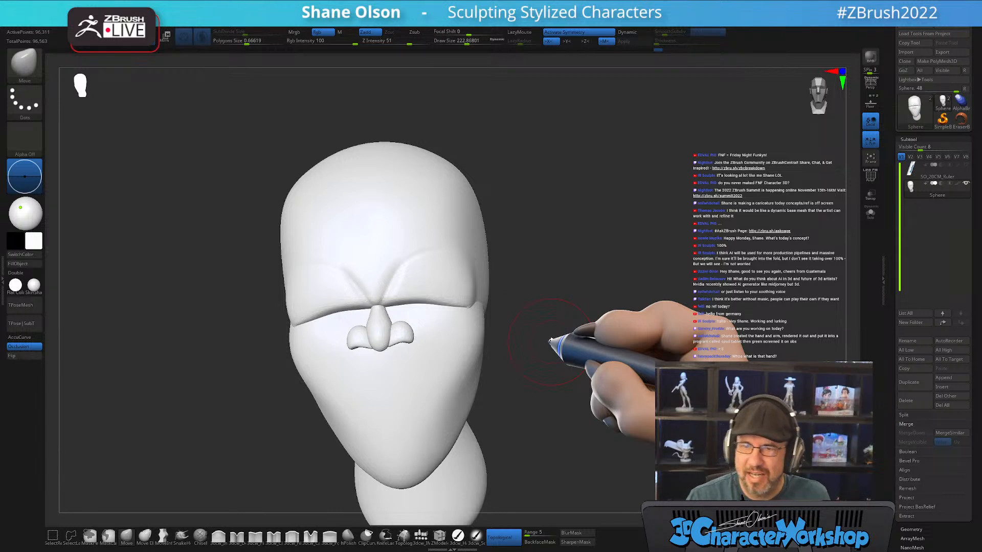
pyautogui.moveTo(505, 322)
pyautogui.mouseDown(button='right')
pyautogui.moveTo(519, 329)
pyautogui.moveTo(493, 329)
pyautogui.moveTo(492, 340)
pyautogui.moveTo(487, 285)
pyautogui.moveTo(502, 344)
pyautogui.moveTo(530, 335)
pyautogui.moveTo(515, 329)
pyautogui.mouseUp(button='right')
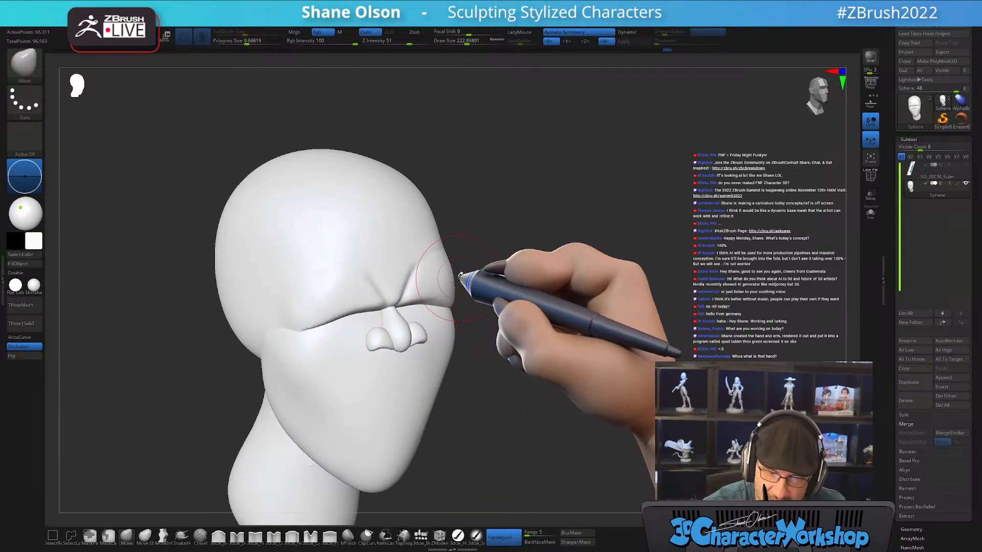
pyautogui.moveTo(471, 274)
pyautogui.mouseDown(button='right')
pyautogui.moveTo(492, 291)
pyautogui.moveTo(482, 291)
pyautogui.moveTo(551, 305)
pyautogui.moveTo(541, 298)
pyautogui.mouseUp(button='right')
pyautogui.press('s')
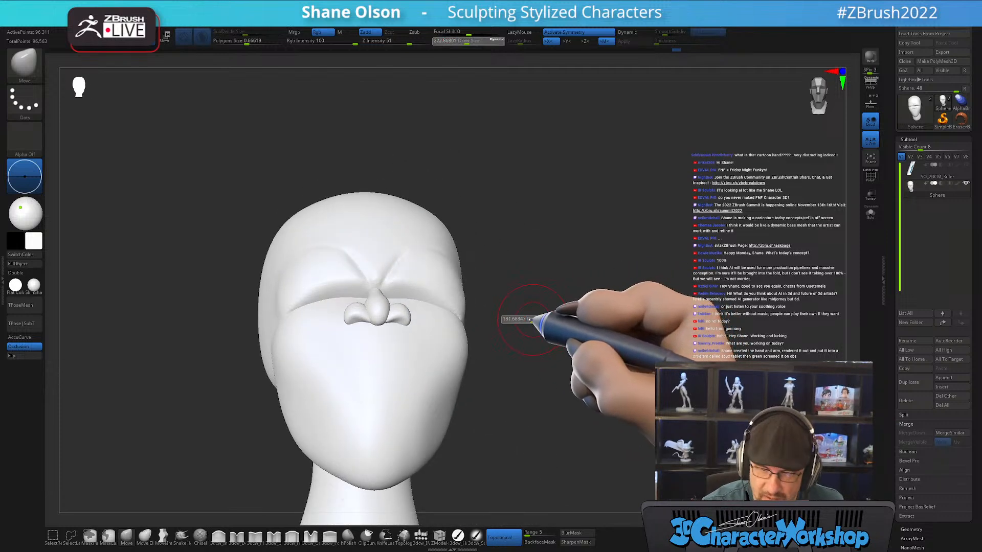
pyautogui.moveTo(536, 323); pyautogui.dragTo(532, 323)
pyautogui.moveTo(448, 291); pyautogui.dragTo(455, 293)
pyautogui.moveTo(462, 292); pyautogui.dragTo(478, 317, button='right')
pyautogui.moveTo(520, 351)
pyautogui.keyDown('shift'); pyautogui.mouseDown(button='right')
pyautogui.moveTo(512, 310)
pyautogui.moveTo(547, 324)
pyautogui.moveTo(560, 310)
pyautogui.moveTo(556, 330)
pyautogui.moveTo(575, 348)
pyautogui.mouseUp(button='right'); pyautogui.keyUp('shift')
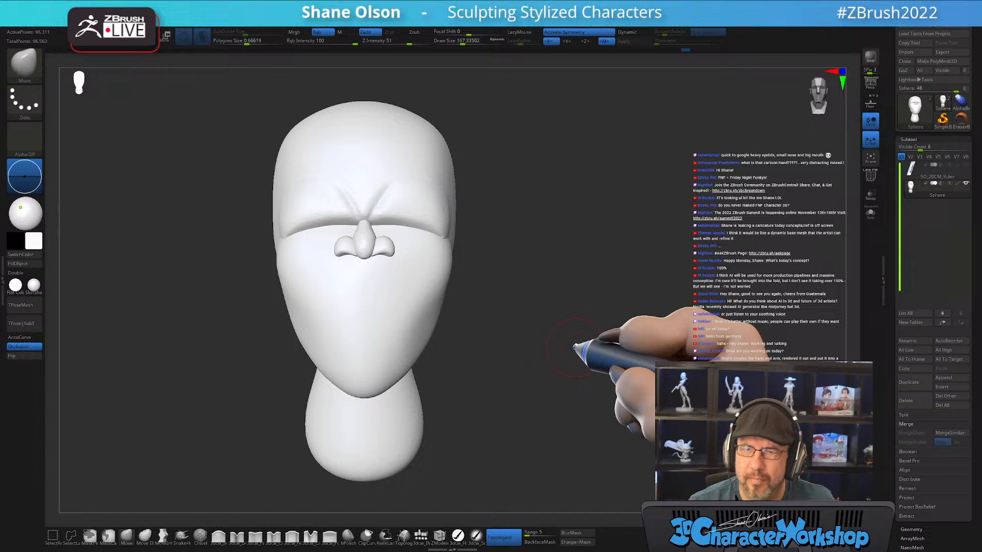
# Isolate the lower face by masking the other polygroups, try a short mouth-line mask stroke on it, and clear the mask
pyautogui.keyDown('alt'); pyautogui.moveTo(692, 264); pyautogui.dragTo(701, 254, button='right'); pyautogui.keyUp('alt')
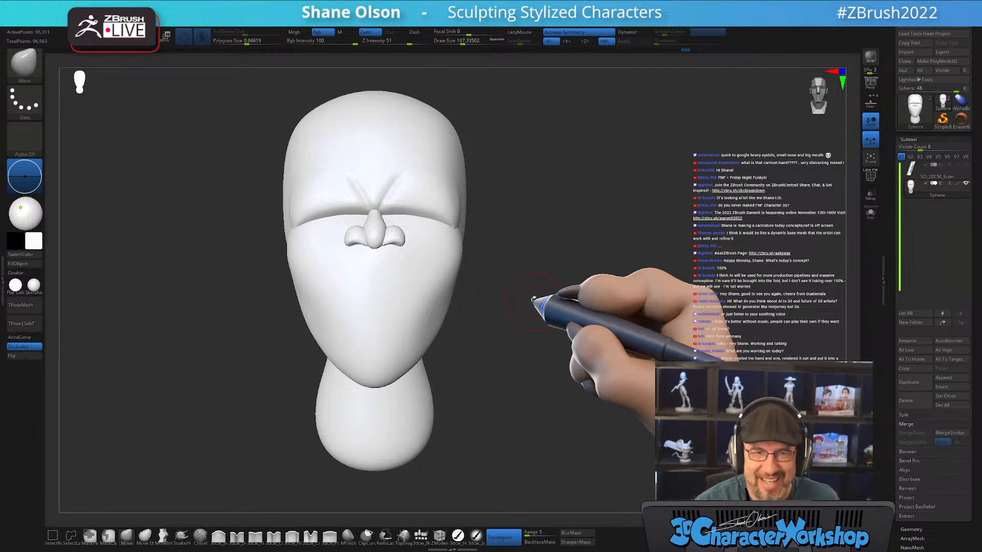
pyautogui.moveTo(533, 299); pyautogui.dragTo(500, 344)
pyautogui.press('w')
pyautogui.keyDown('ctrl'); pyautogui.click(434, 303); pyautogui.keyUp('ctrl')
pyautogui.press('q')
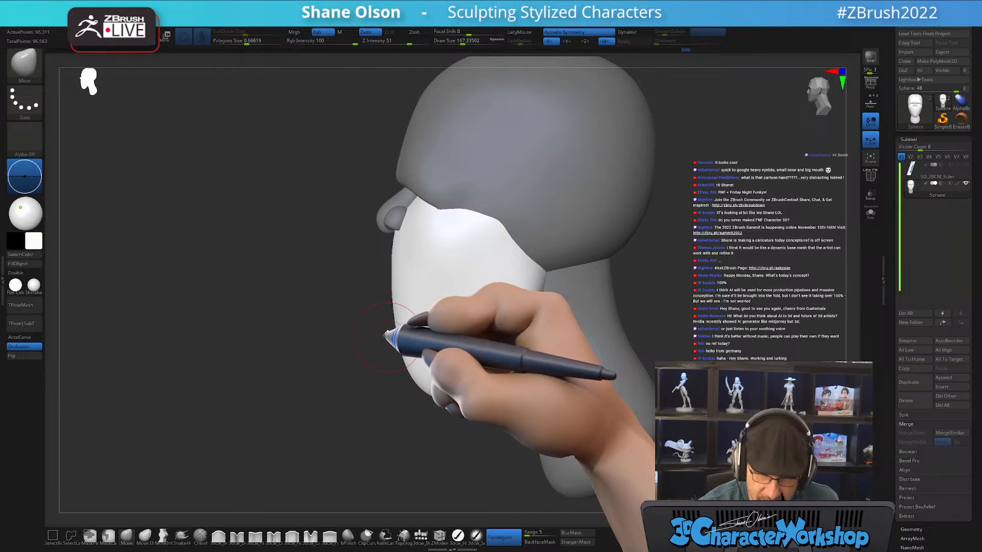
pyautogui.moveTo(382, 315)
pyautogui.keyDown('ctrl'); pyautogui.mouseDown(button='right')
pyautogui.moveTo(369, 329)
pyautogui.moveTo(338, 304)
pyautogui.mouseUp(button='right'); pyautogui.keyUp('ctrl')
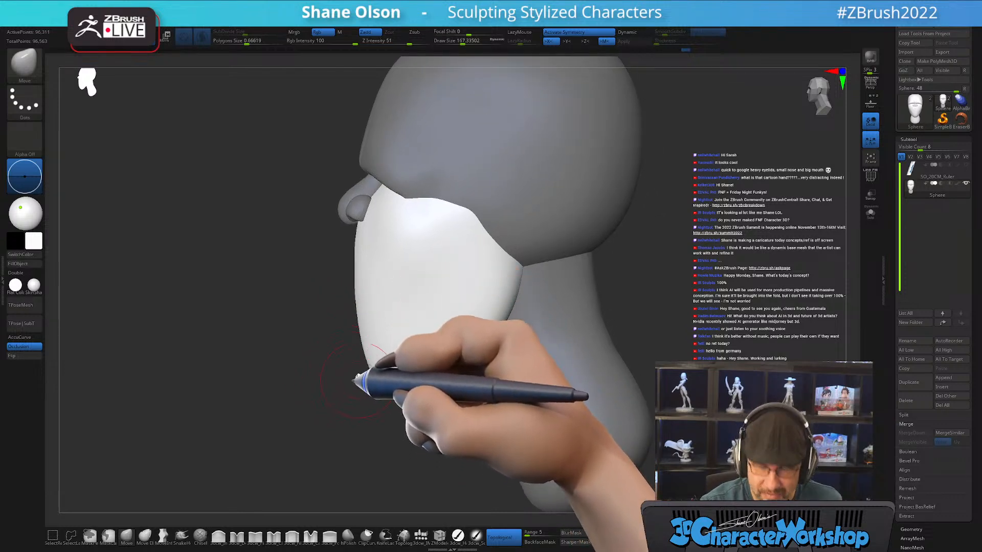
pyautogui.press('ctrl')
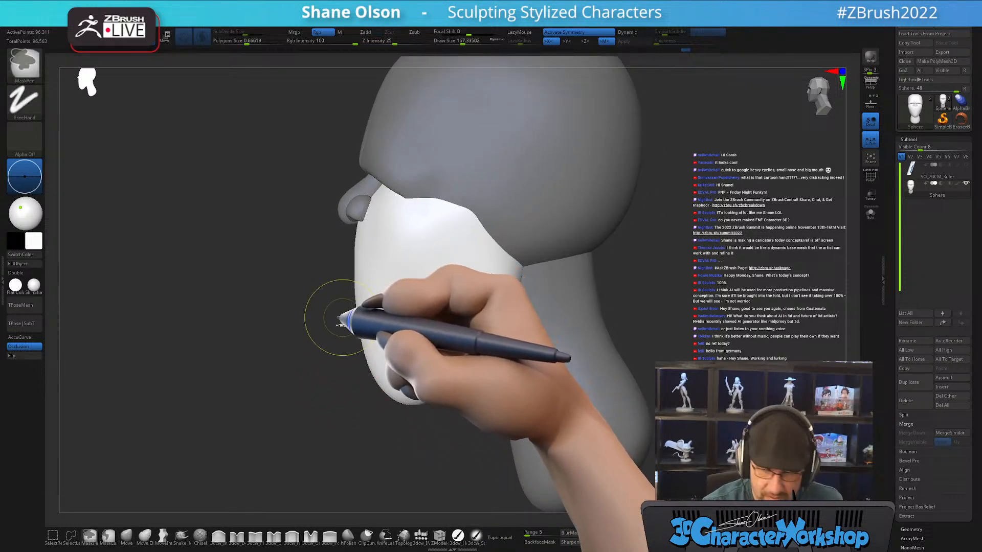
pyautogui.keyDown('ctrl'); pyautogui.moveTo(356, 315); pyautogui.dragTo(369, 323); pyautogui.keyUp('ctrl')
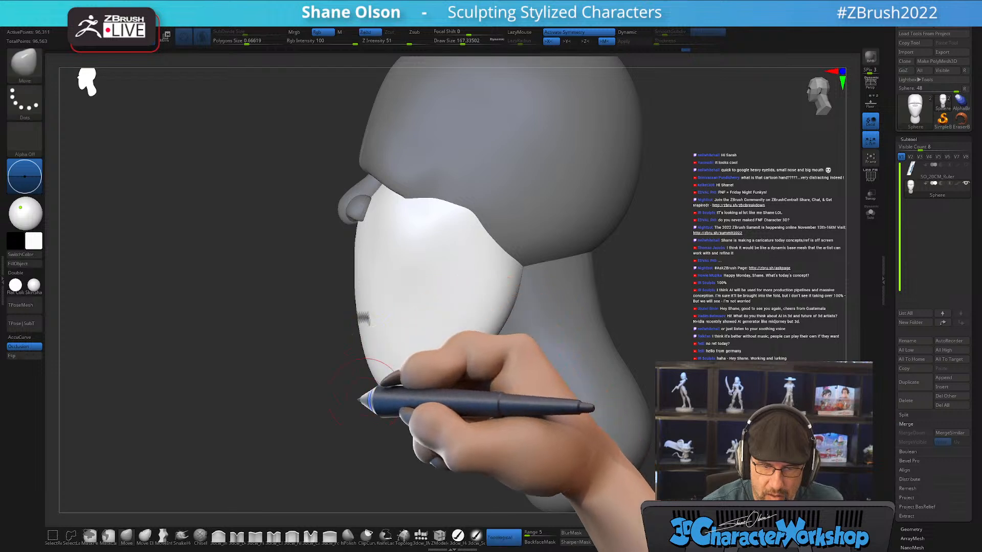
pyautogui.moveTo(362, 401); pyautogui.dragTo(376, 433, button='right')
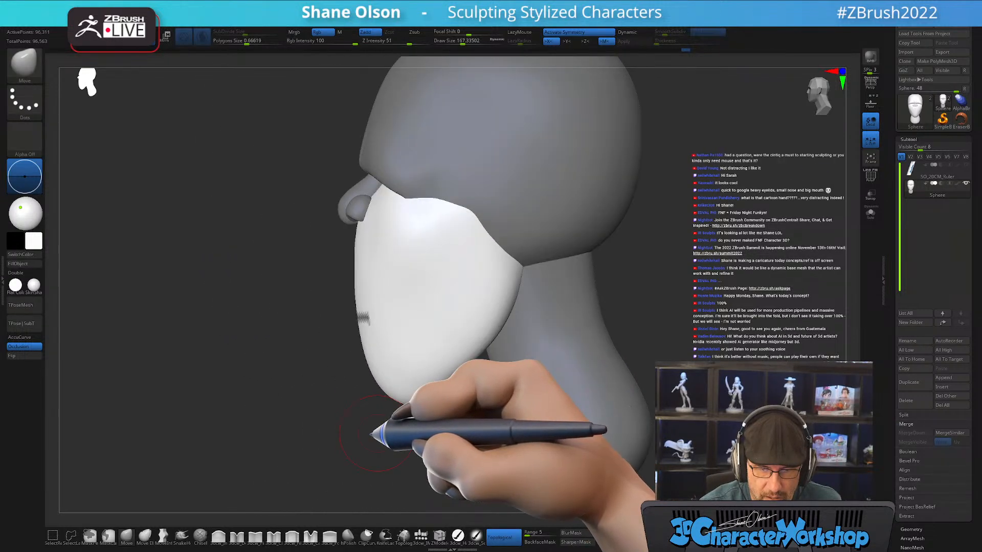
pyautogui.keyDown('ctrl'); pyautogui.click(389, 437); pyautogui.keyUp('ctrl')
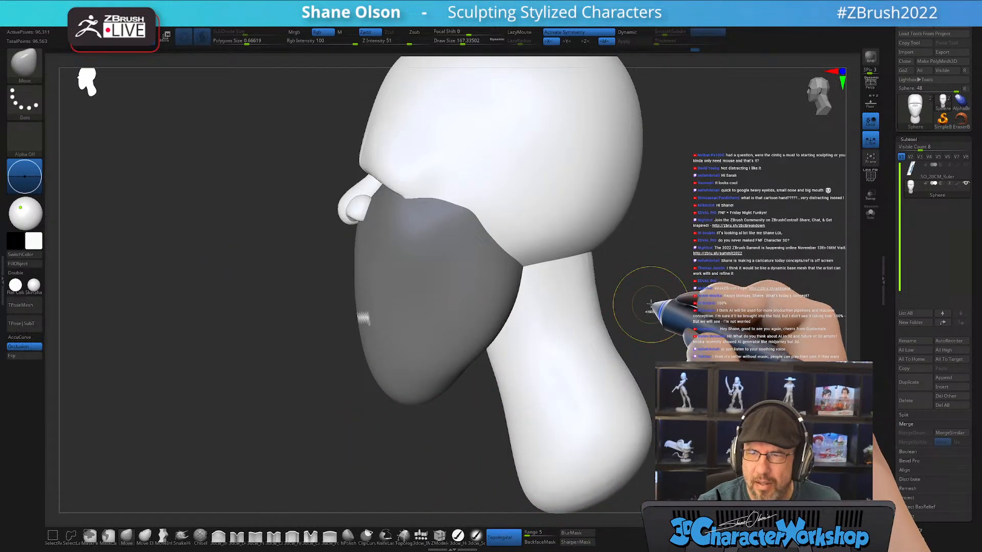
pyautogui.moveTo(650, 304)
pyautogui.keyDown('ctrl'); pyautogui.mouseDown()
pyautogui.moveTo(660, 291)
pyautogui.moveTo(618, 300)
pyautogui.moveTo(635, 311)
pyautogui.mouseUp(); pyautogui.keyUp('ctrl')
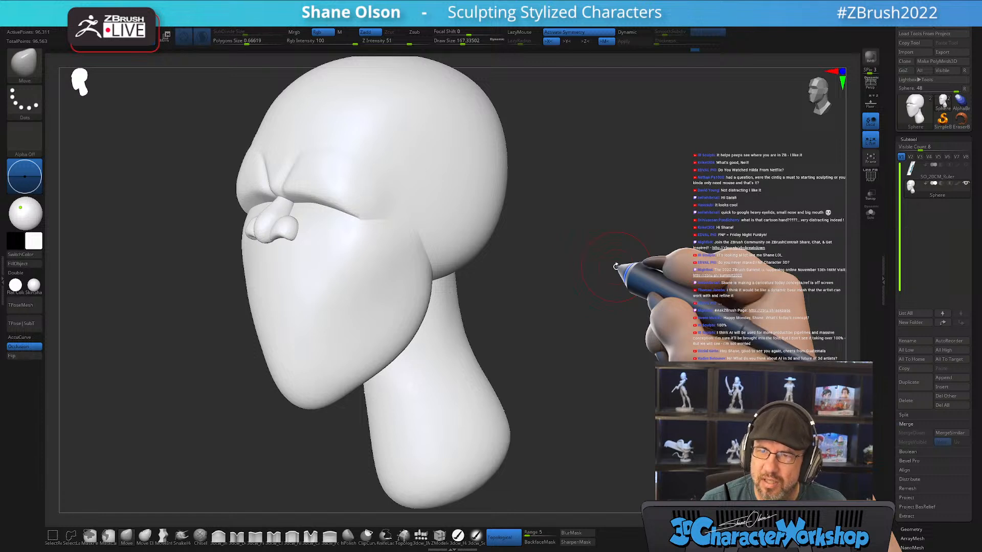
# Try painting a horizontal mouth-line mask across the front of the lower face
pyautogui.moveTo(616, 266)
pyautogui.mouseDown()
pyautogui.moveTo(493, 385)
pyautogui.moveTo(412, 412)
pyautogui.moveTo(418, 429)
pyautogui.mouseUp()
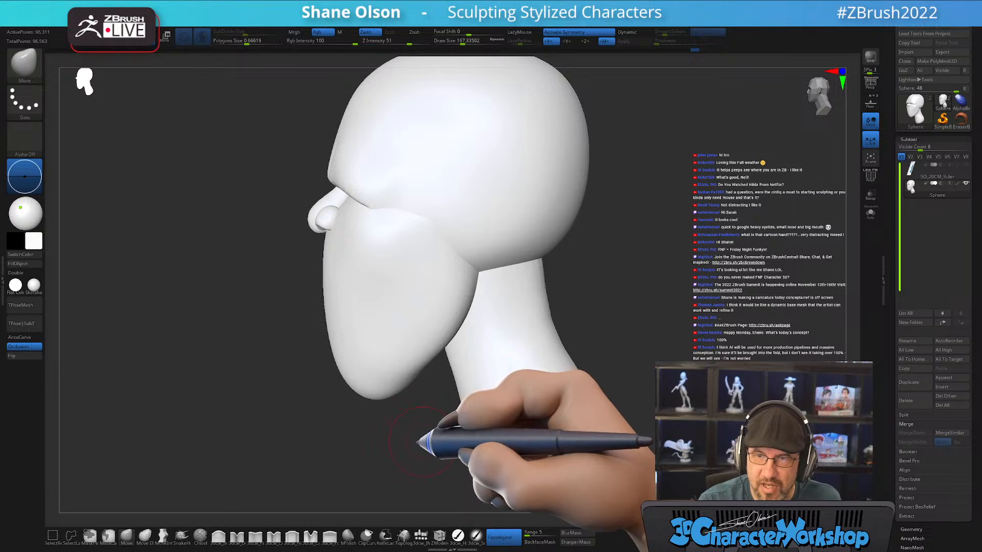
pyautogui.keyDown('ctrl'); pyautogui.moveTo(372, 402); pyautogui.dragTo(377, 417, button='right'); pyautogui.keyUp('ctrl')
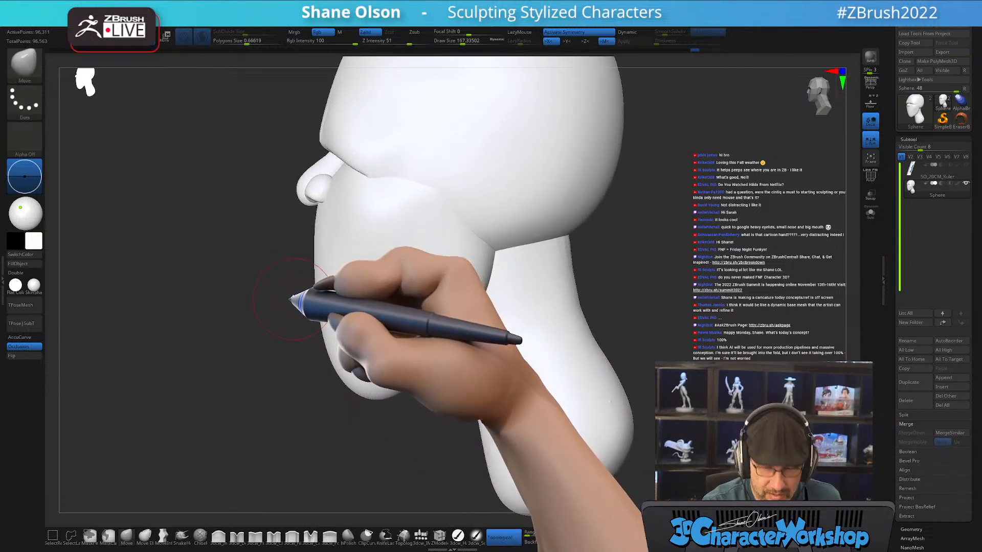
pyautogui.keyDown('ctrl'); pyautogui.moveTo(277, 302); pyautogui.dragTo(341, 301); pyautogui.keyUp('ctrl')
pyautogui.moveTo(346, 449)
pyautogui.mouseDown(button='right')
pyautogui.moveTo(384, 447)
pyautogui.moveTo(635, 328)
pyautogui.moveTo(613, 330)
pyautogui.mouseUp(button='right')
pyautogui.keyDown('ctrl'); pyautogui.click(607, 353); pyautogui.keyUp('ctrl')
pyautogui.keyDown('ctrl'); pyautogui.click(627, 329); pyautogui.keyUp('ctrl')
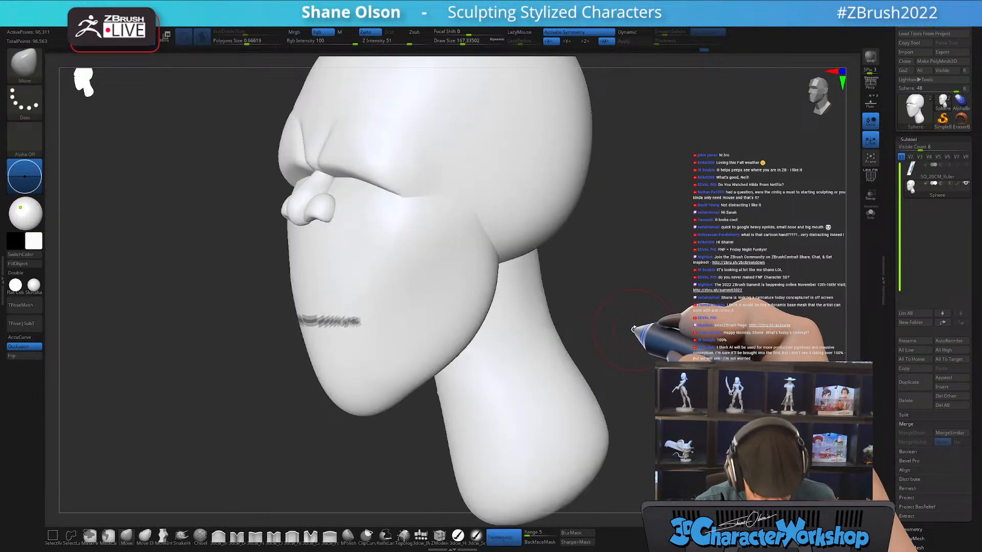
pyautogui.moveTo(633, 322)
pyautogui.mouseDown()
pyautogui.moveTo(608, 347)
pyautogui.moveTo(570, 355)
pyautogui.mouseUp()
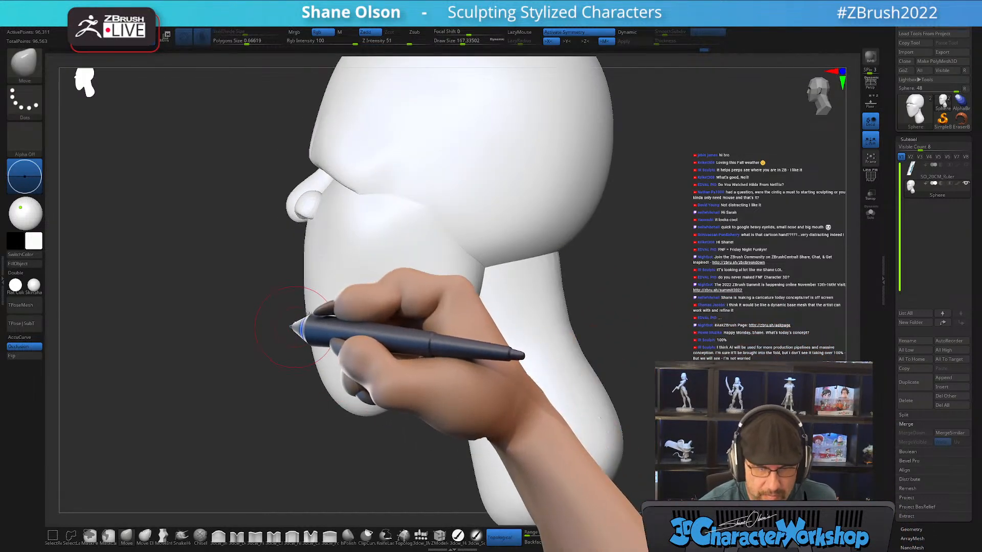
# Paint a horizontal mask stroke as the mouth line, convert it into its own polygroup, and display the polyframe
pyautogui.keyDown('ctrl'); pyautogui.moveTo(287, 321); pyautogui.dragTo(331, 324); pyautogui.keyUp('ctrl')
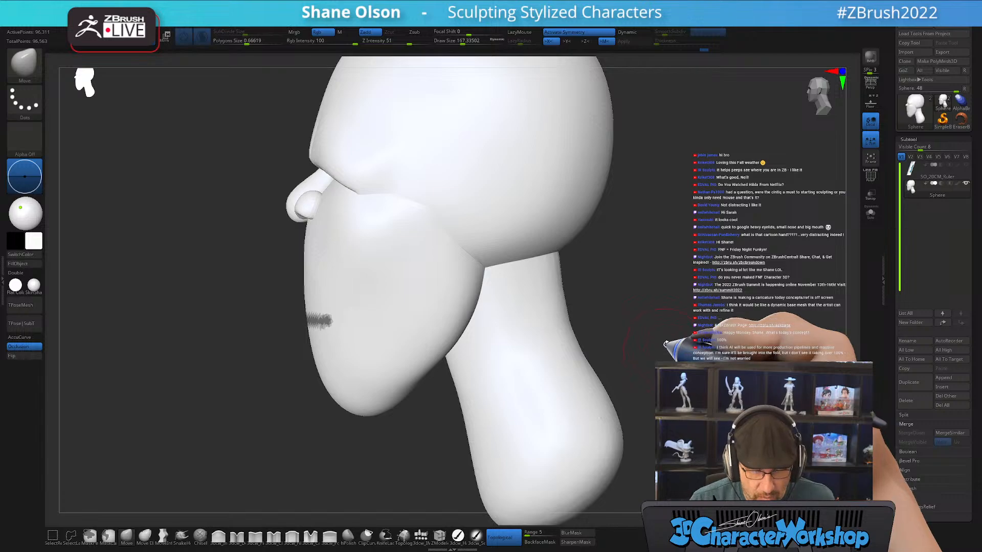
pyautogui.press('ctrl')
pyautogui.hotkey('ctrl', 'w')
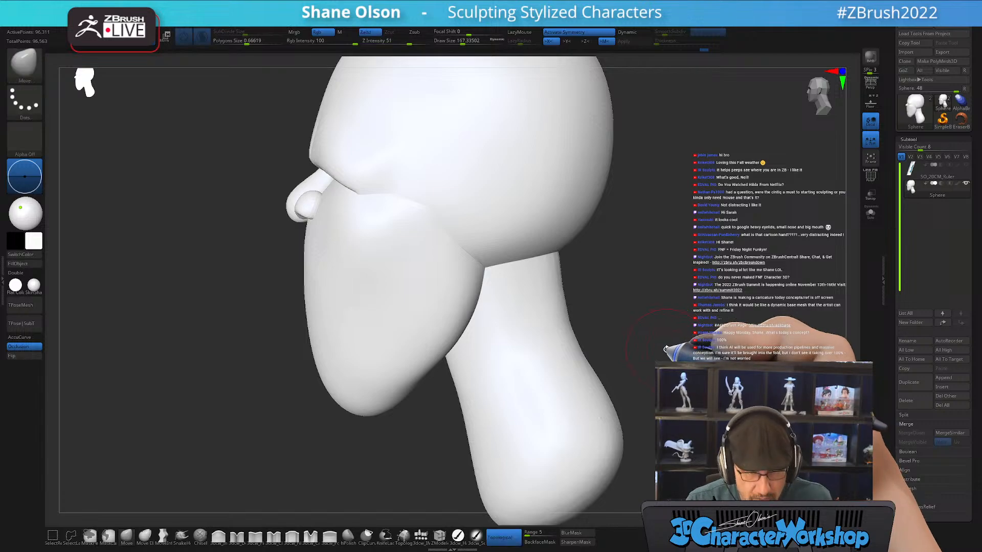
pyautogui.hotkey('shift', 'f')
pyautogui.moveTo(674, 338); pyautogui.dragTo(756, 321)
pyautogui.moveTo(644, 303)
pyautogui.keyDown('alt'); pyautogui.mouseDown()
pyautogui.moveTo(646, 334)
pyautogui.moveTo(625, 347)
pyautogui.moveTo(567, 342)
pyautogui.mouseUp(); pyautogui.keyUp('alt')
pyautogui.press('s')
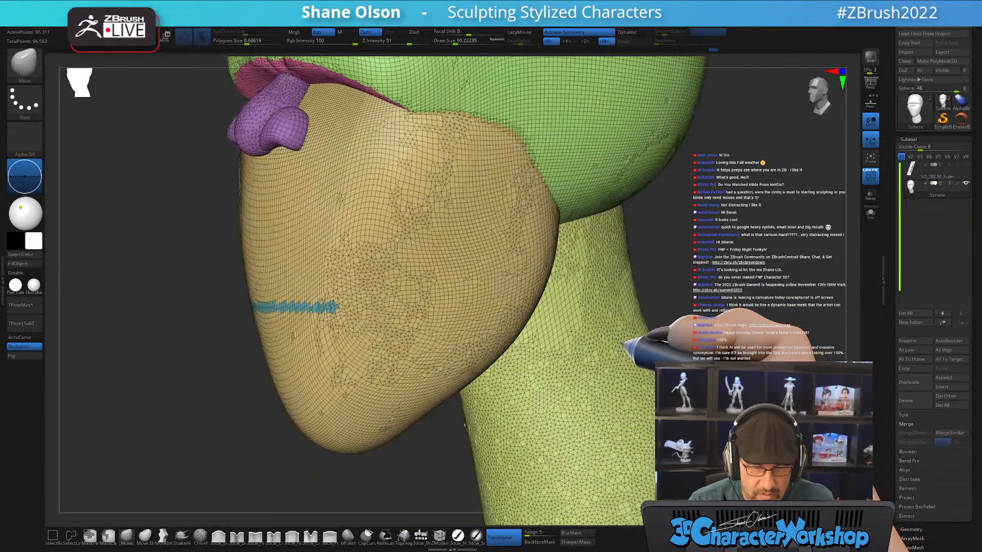
# Mask everything except the mouth-line polygroup to examine its edges up close, then clear the mask
pyautogui.press('w')
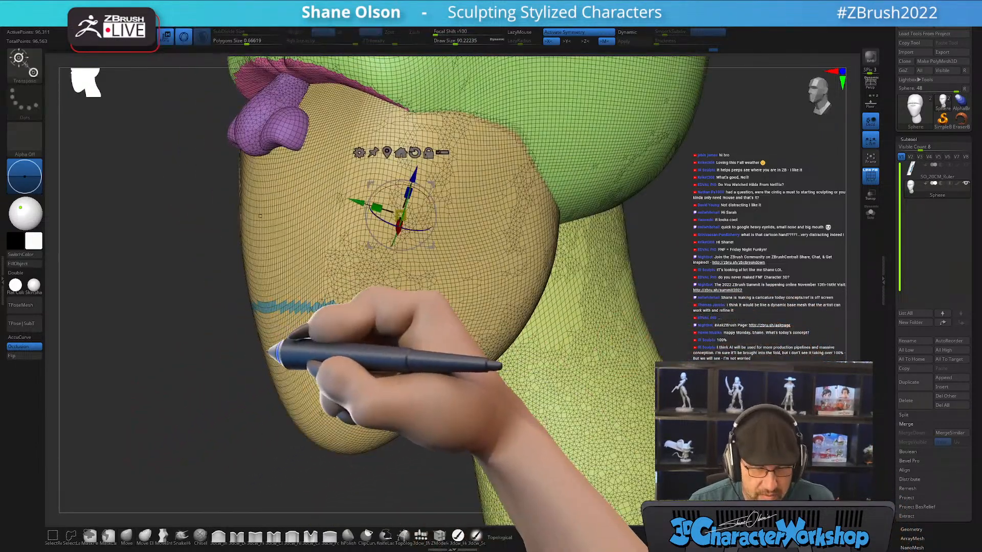
pyautogui.keyDown('ctrl'); pyautogui.click(262, 308); pyautogui.keyUp('ctrl')
pyautogui.moveTo(223, 397)
pyautogui.mouseDown()
pyautogui.moveTo(196, 401)
pyautogui.moveTo(192, 413)
pyautogui.mouseUp()
pyautogui.press('q')
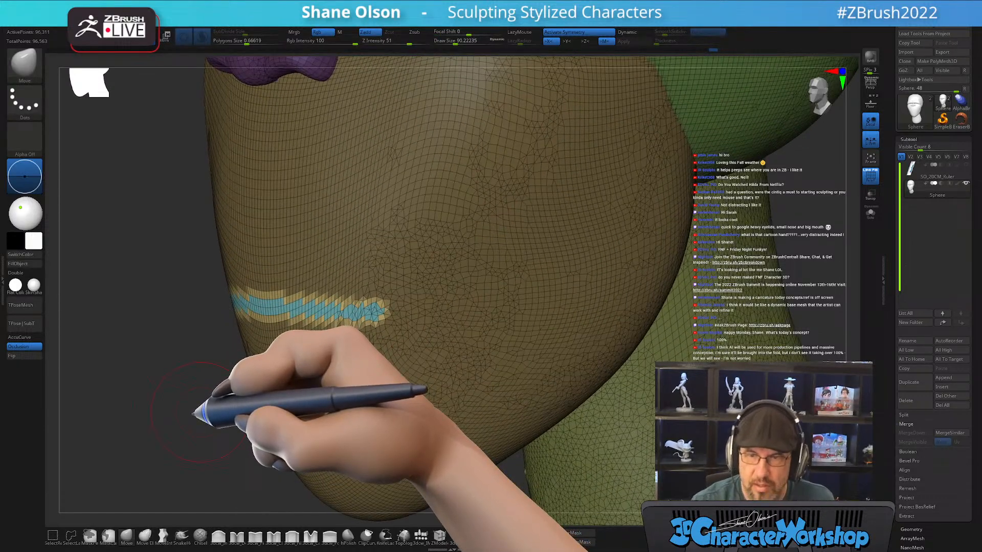
pyautogui.moveTo(505, 379)
pyautogui.keyDown('alt'); pyautogui.mouseDown(button='right')
pyautogui.moveTo(515, 358)
pyautogui.moveTo(481, 306)
pyautogui.mouseUp(button='right'); pyautogui.keyUp('alt')
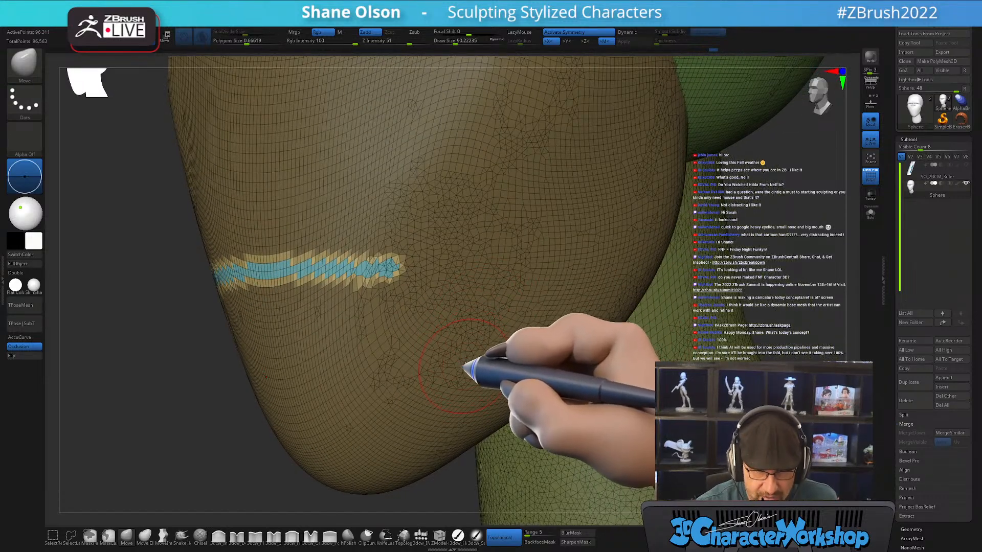
pyautogui.keyDown('alt'); pyautogui.moveTo(463, 367); pyautogui.dragTo(456, 390, button='right'); pyautogui.keyUp('alt')
pyautogui.keyDown('alt'); pyautogui.moveTo(438, 318); pyautogui.dragTo(472, 369, button='right'); pyautogui.keyUp('alt')
pyautogui.press('s')
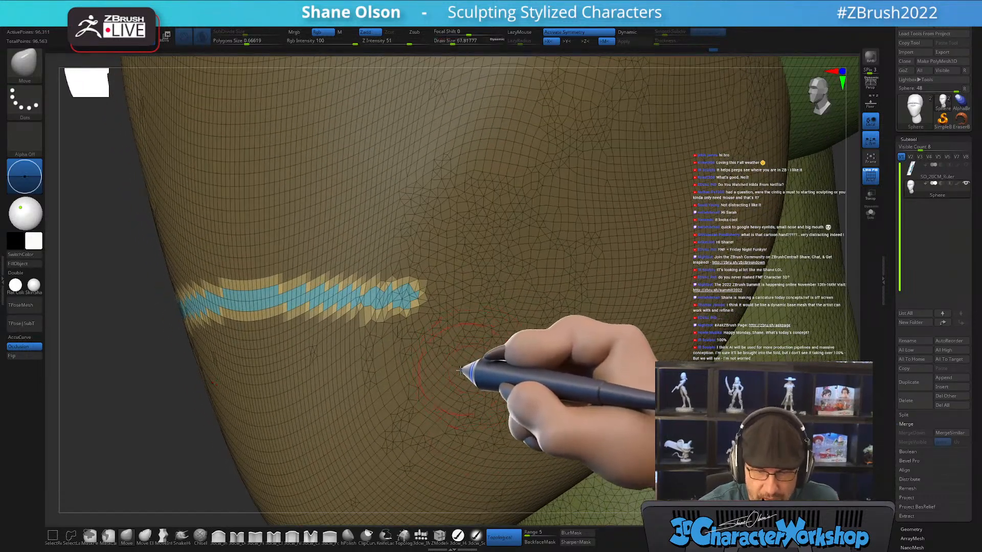
pyautogui.keyDown('ctrl'); pyautogui.moveTo(172, 450); pyautogui.dragTo(180, 461); pyautogui.keyUp('ctrl')
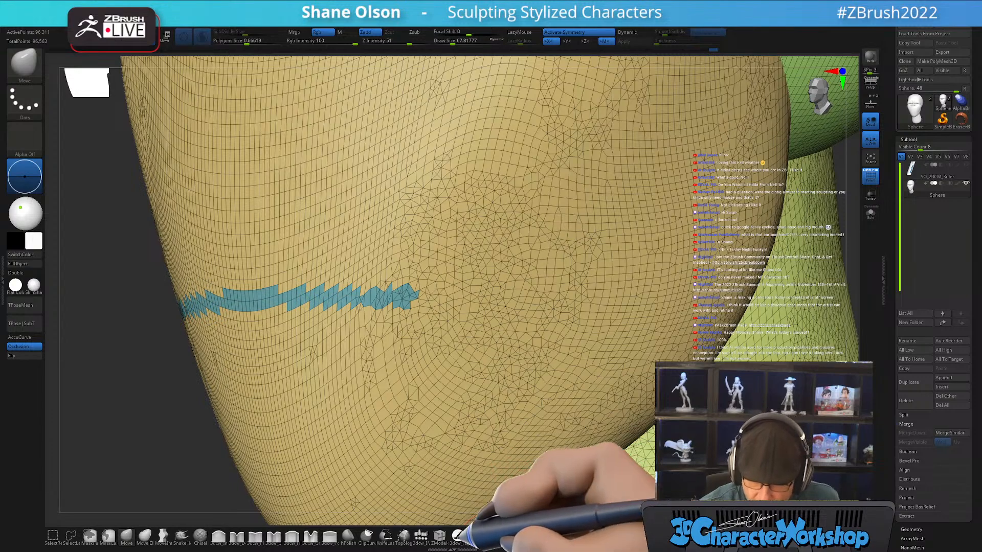
# Set the ZModeler brush's polygon action to Extrude over the mouth-line polygroup
pyautogui.click(439, 535)
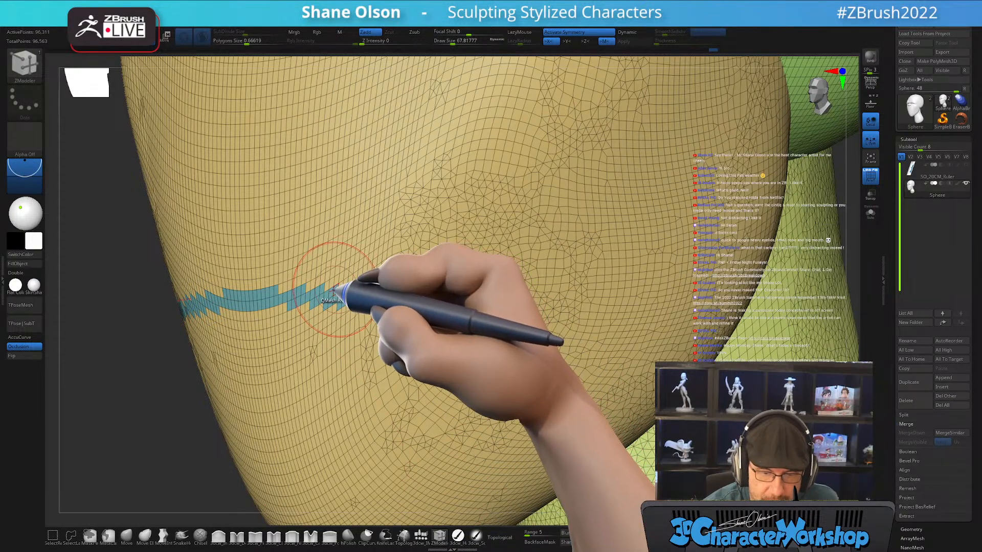
pyautogui.moveTo(353, 257)
pyautogui.keyDown('ctrl'); pyautogui.mouseDown(button='right')
pyautogui.moveTo(383, 277)
pyautogui.moveTo(384, 258)
pyautogui.moveTo(392, 286)
pyautogui.mouseUp(button='right'); pyautogui.keyUp('ctrl')
pyautogui.press('[')
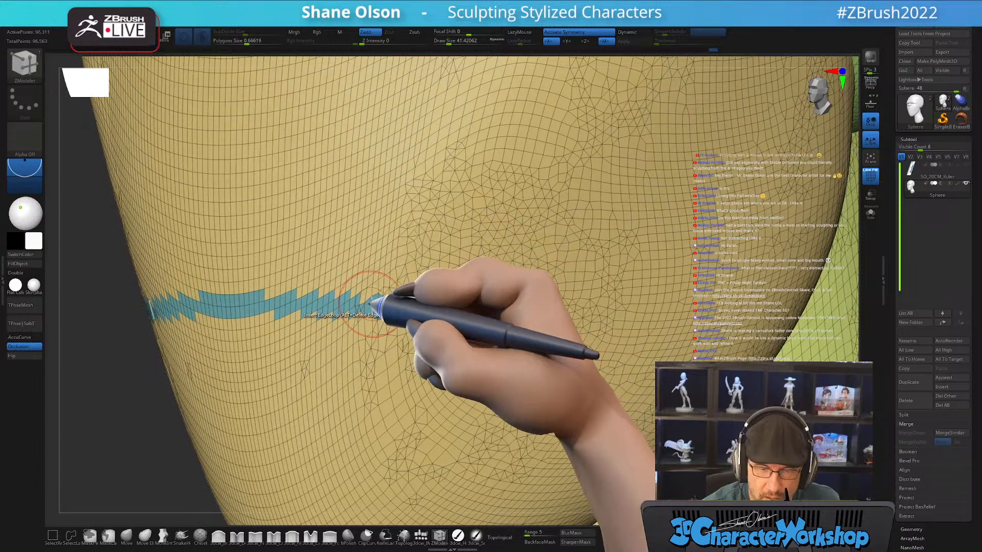
pyautogui.press('space')
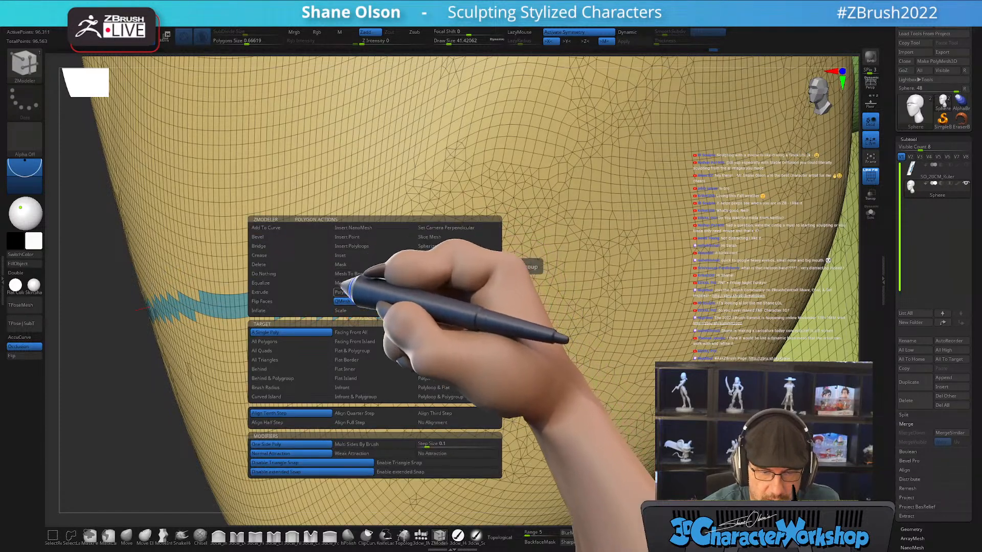
pyautogui.click(276, 292)
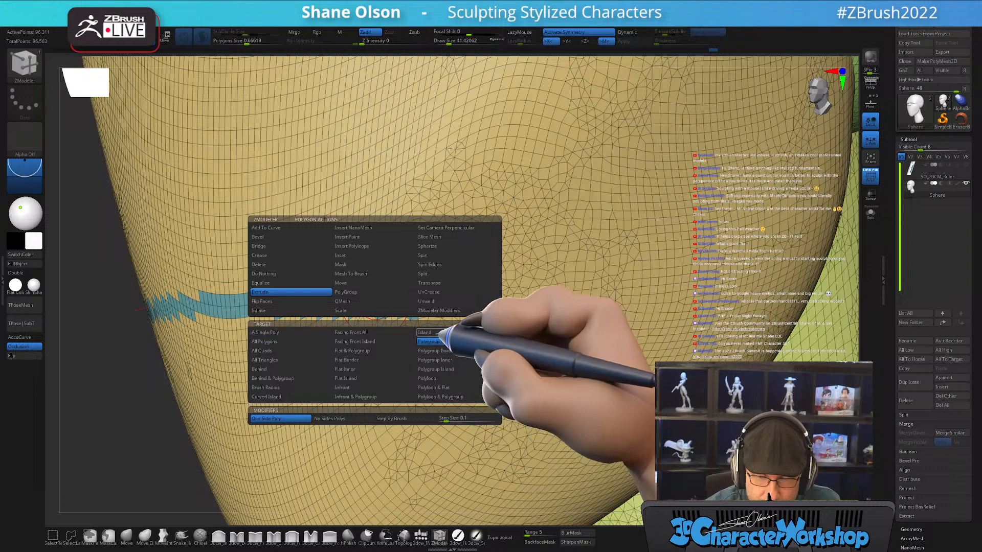
# Extrude the mouth-line polygroup into the lower face and hide the polyframe to check it on the whole face
pyautogui.moveTo(521, 255)
pyautogui.mouseDown(button='right')
pyautogui.moveTo(469, 262)
pyautogui.moveTo(483, 297)
pyautogui.moveTo(461, 291)
pyautogui.mouseUp(button='right')
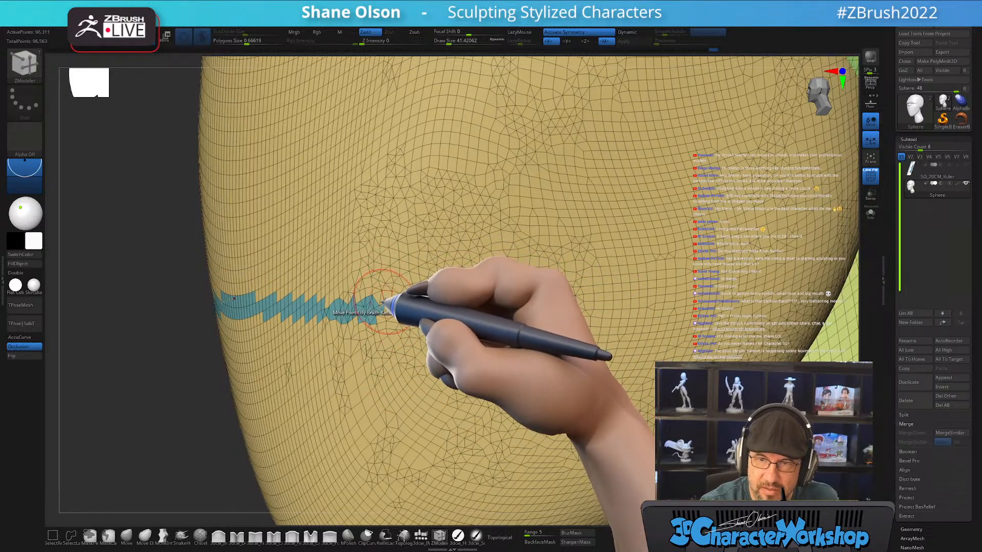
pyautogui.moveTo(336, 305); pyautogui.dragTo(372, 304)
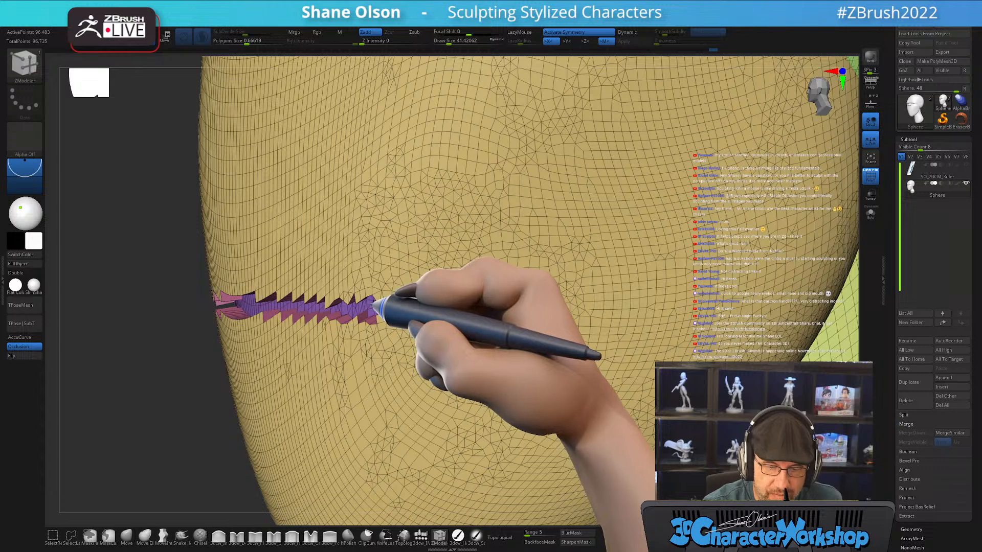
pyautogui.moveTo(372, 290)
pyautogui.mouseDown(button='right')
pyautogui.moveTo(390, 285)
pyautogui.moveTo(379, 285)
pyautogui.mouseUp(button='right')
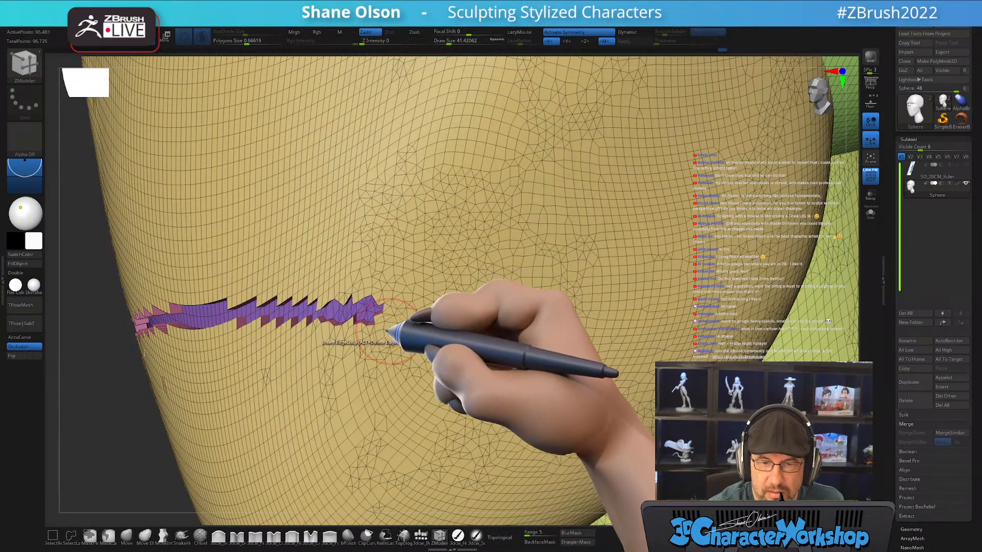
pyautogui.keyDown('ctrl'); pyautogui.moveTo(469, 376); pyautogui.dragTo(469, 354, button='right'); pyautogui.keyUp('ctrl')
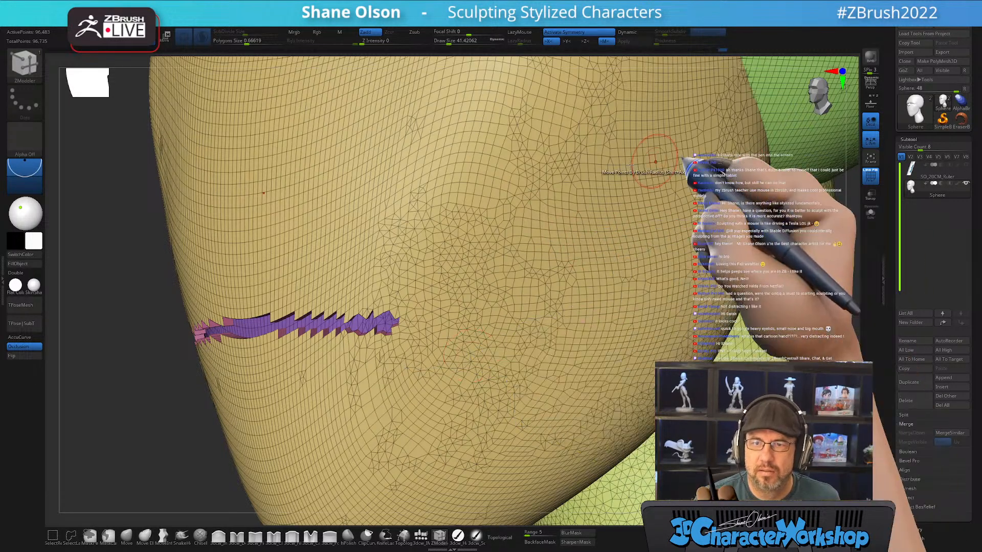
pyautogui.keyDown('alt'); pyautogui.moveTo(154, 353); pyautogui.dragTo(199, 332); pyautogui.keyUp('alt')
pyautogui.hotkey('shift', 'f')
pyautogui.moveTo(652, 342); pyautogui.dragTo(624, 339)
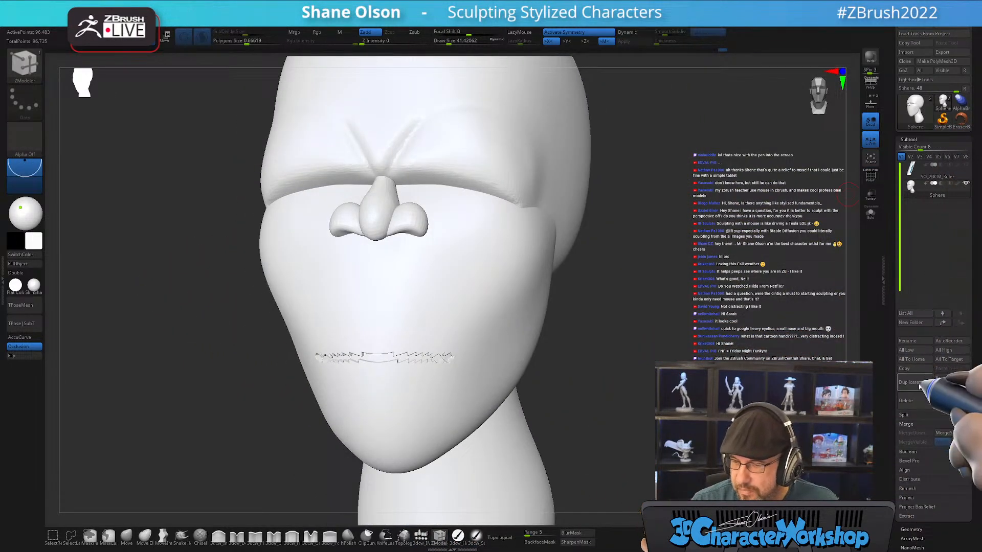
pyautogui.keyDown('alt'); pyautogui.moveTo(708, 289); pyautogui.dragTo(657, 330); pyautogui.keyUp('alt')
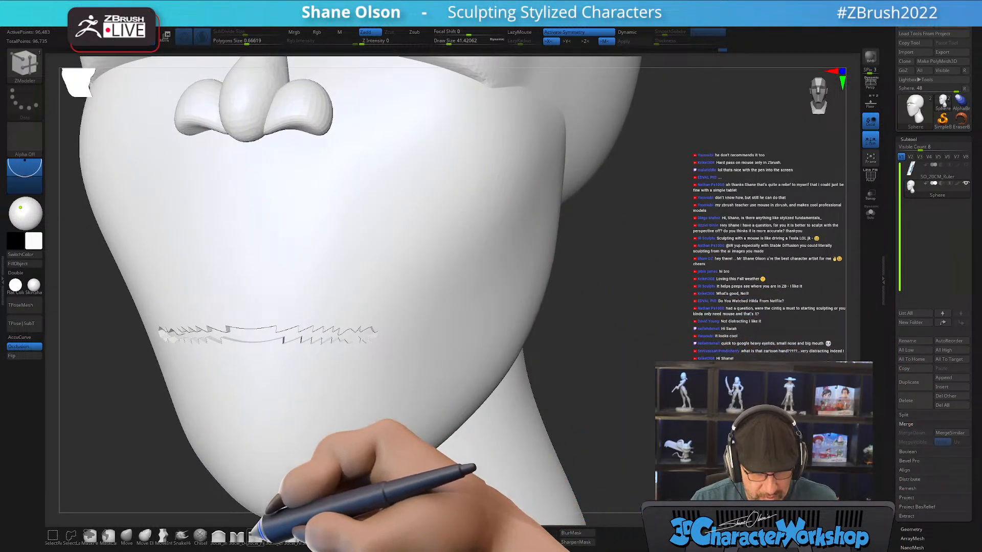
# Switch to the detail sculpting brush with a SubDivide Size of about 0.277 and a draw size of about 62
pyautogui.click(236, 535)
pyautogui.press('s')
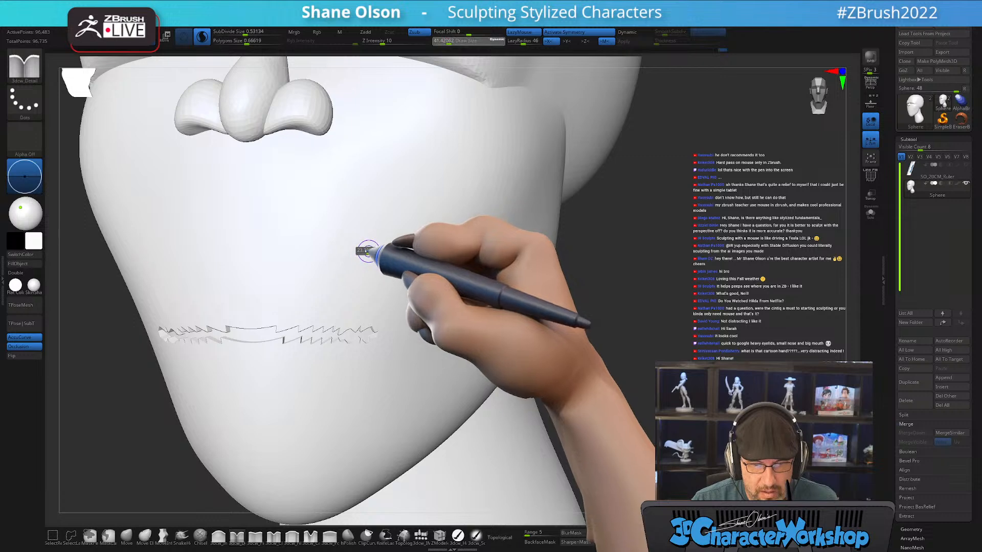
pyautogui.hotkey('shift', 'f')
pyautogui.hotkey('shift', 'f')
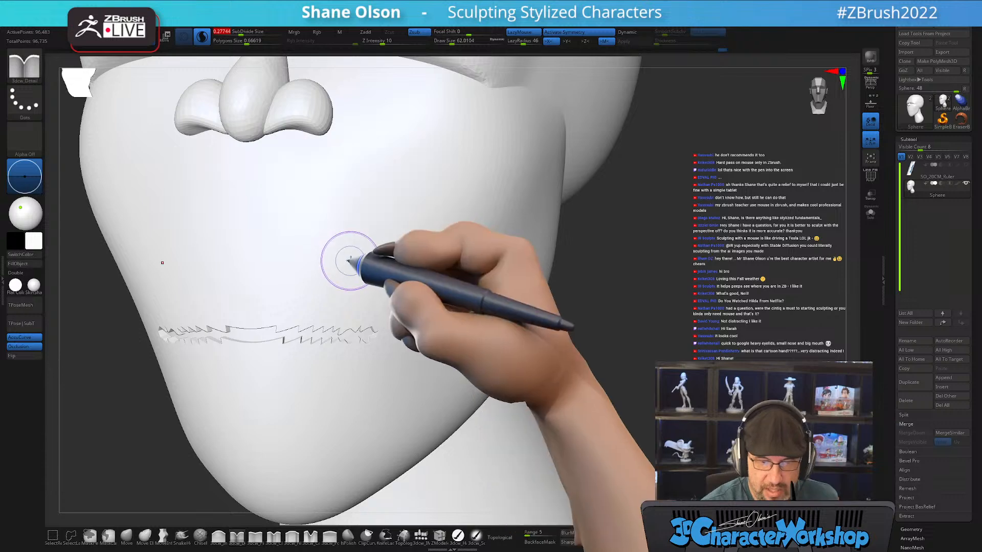
# Try sculpting curved strokes across the cheeks between nose and mouth, and undo them
pyautogui.moveTo(330, 281)
pyautogui.mouseDown()
pyautogui.moveTo(345, 233)
pyautogui.moveTo(368, 208)
pyautogui.moveTo(428, 176)
pyautogui.moveTo(458, 192)
pyautogui.mouseUp()
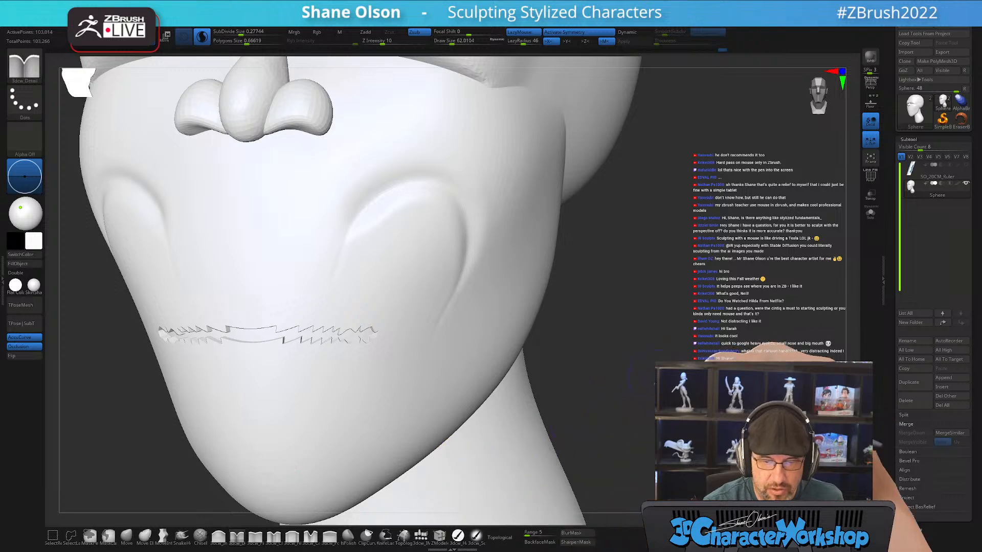
pyautogui.moveTo(675, 445)
pyautogui.mouseDown()
pyautogui.moveTo(716, 443)
pyautogui.moveTo(660, 434)
pyautogui.mouseUp()
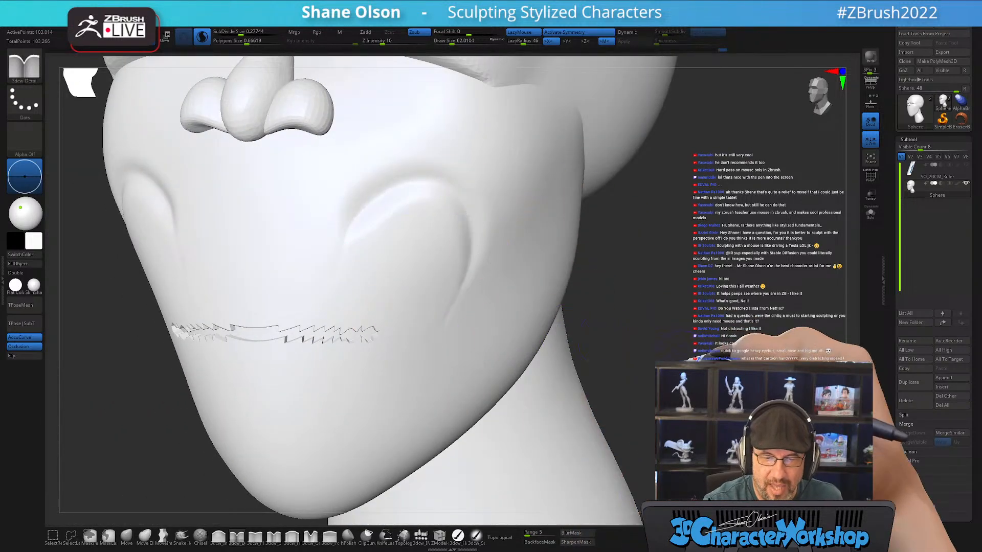
pyautogui.hotkey('ctrl', 'z')
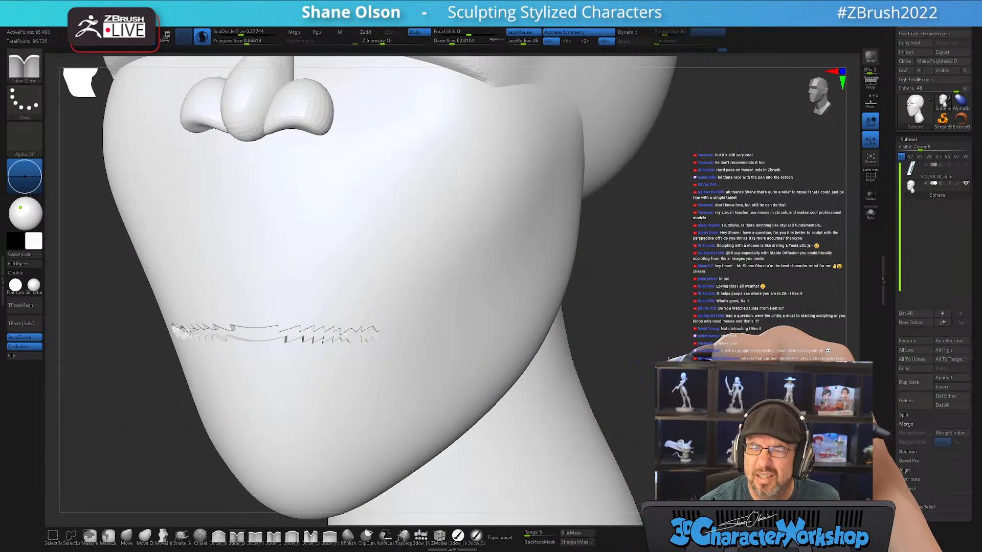
pyautogui.moveTo(667, 359)
pyautogui.keyDown('shift'); pyautogui.mouseDown()
pyautogui.moveTo(678, 358)
pyautogui.moveTo(659, 343)
pyautogui.moveTo(702, 361)
pyautogui.moveTo(726, 330)
pyautogui.moveTo(662, 354)
pyautogui.mouseUp(); pyautogui.keyUp('shift')
pyautogui.press('shift')
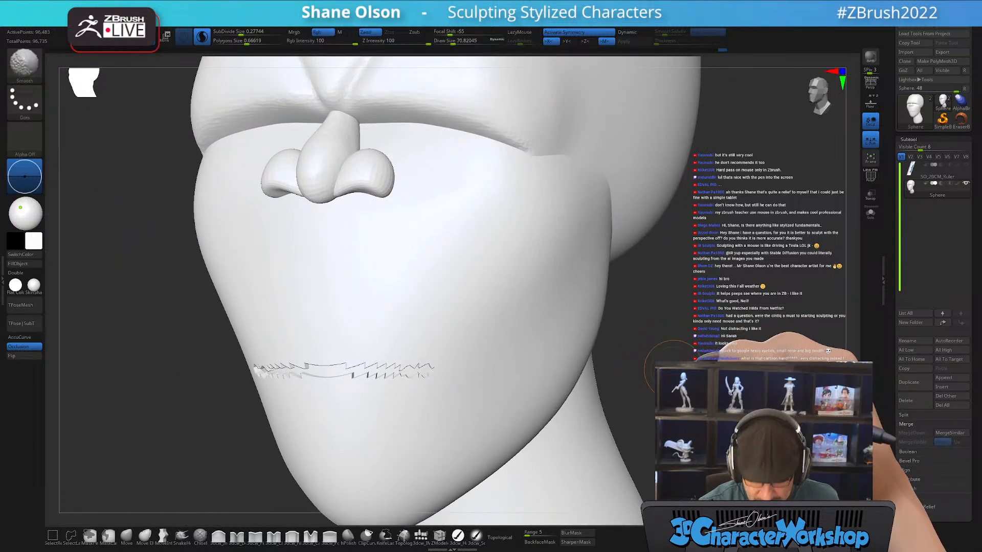
# Display the polyframe, try smoothing along the extruded mouth line, and undo the smoothing
pyautogui.press('g')
pyautogui.click(498, 265)
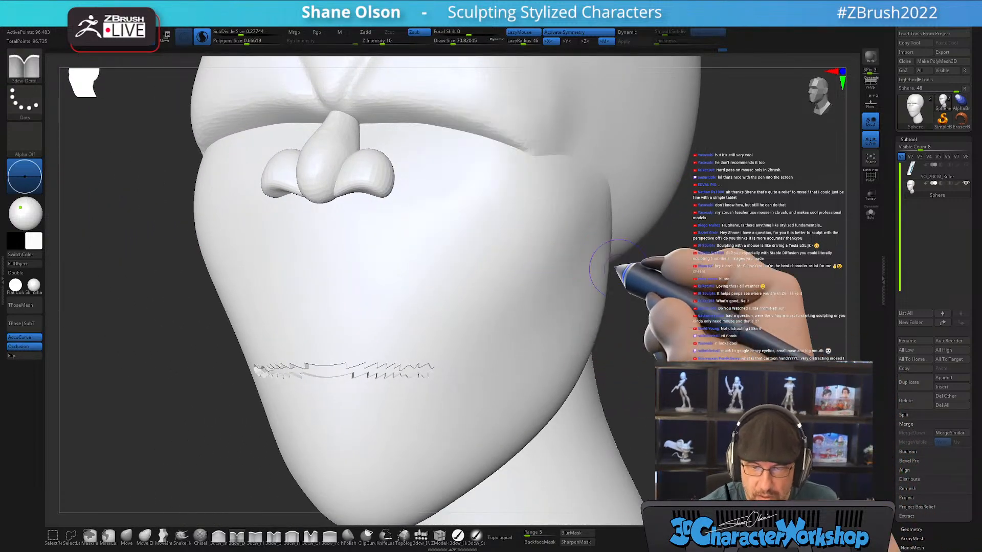
pyautogui.hotkey('shift', 'f')
pyautogui.moveTo(654, 378); pyautogui.dragTo(698, 365)
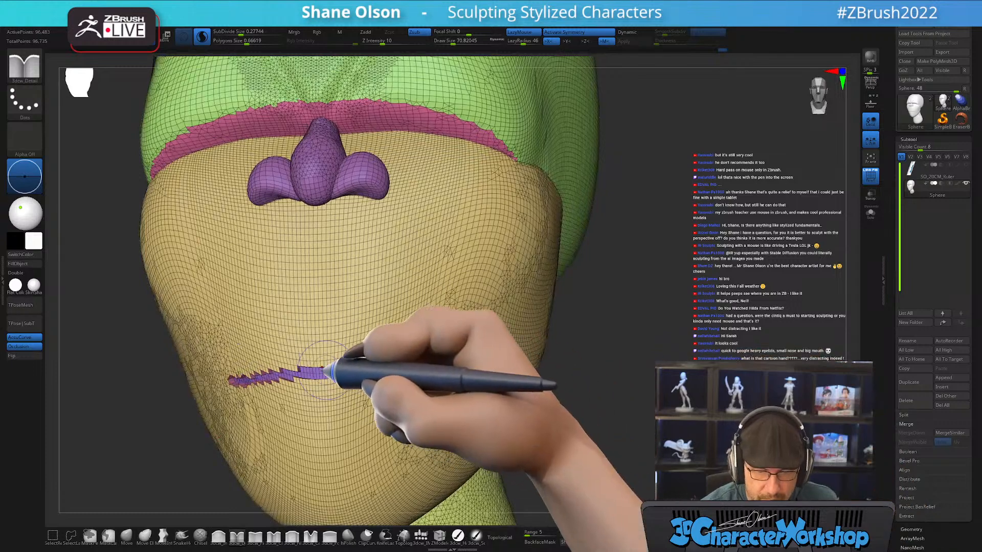
pyautogui.moveTo(333, 368)
pyautogui.keyDown('shift'); pyautogui.mouseDown()
pyautogui.moveTo(343, 369)
pyautogui.moveTo(333, 372)
pyautogui.mouseUp(); pyautogui.keyUp('shift')
pyautogui.moveTo(630, 399); pyautogui.dragTo(603, 393)
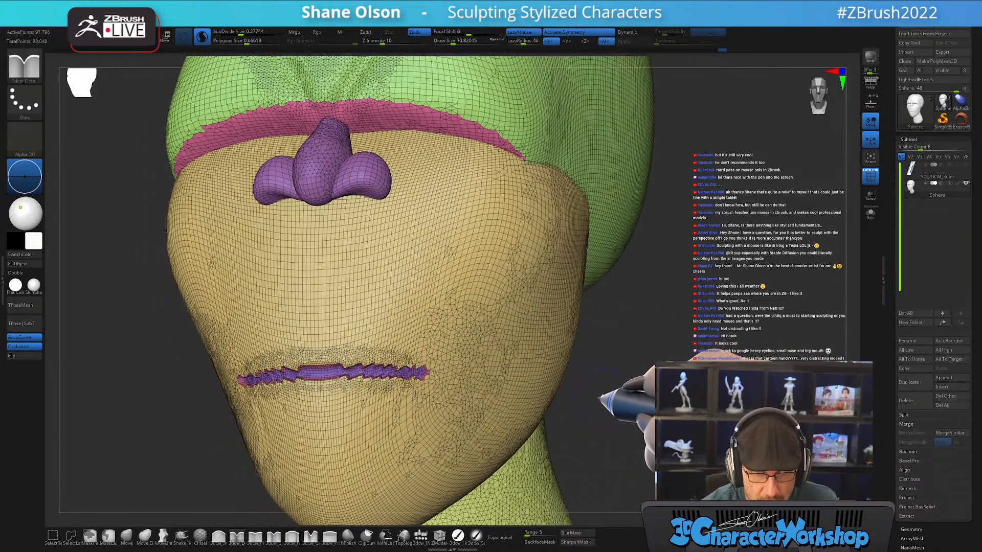
pyautogui.hotkey('ctrl', 'z')
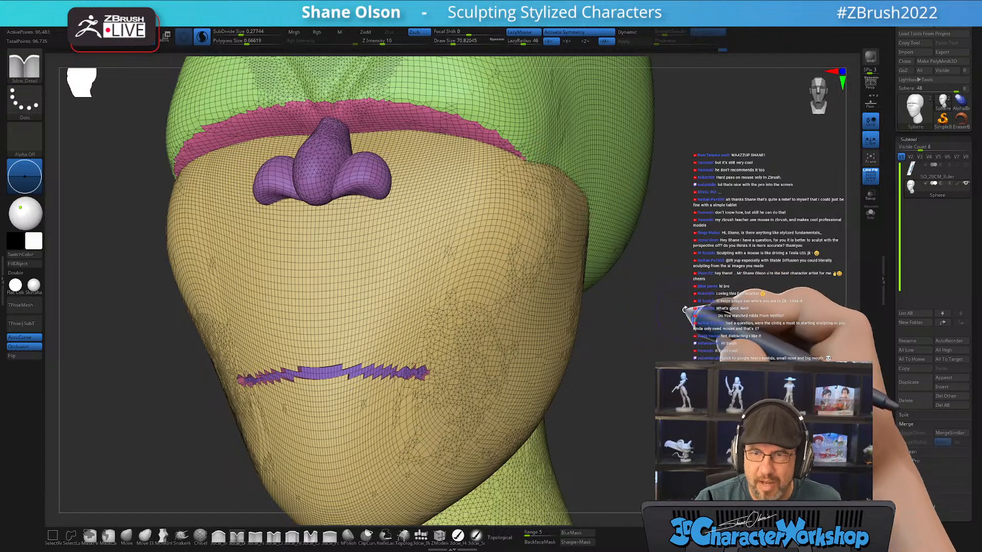
# Push the mouth-line polygroup deeper into the face with another ZModeler extrusion
pyautogui.moveTo(683, 312)
pyautogui.mouseDown()
pyautogui.moveTo(667, 304)
pyautogui.moveTo(692, 284)
pyautogui.moveTo(690, 318)
pyautogui.moveTo(668, 322)
pyautogui.mouseUp()
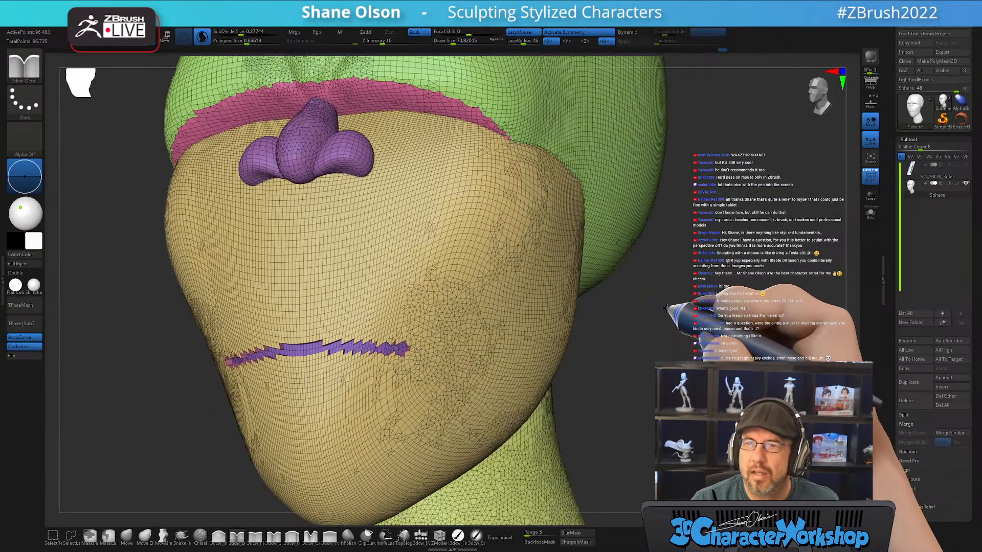
pyautogui.keyDown('alt'); pyautogui.moveTo(726, 339); pyautogui.dragTo(708, 331); pyautogui.keyUp('alt')
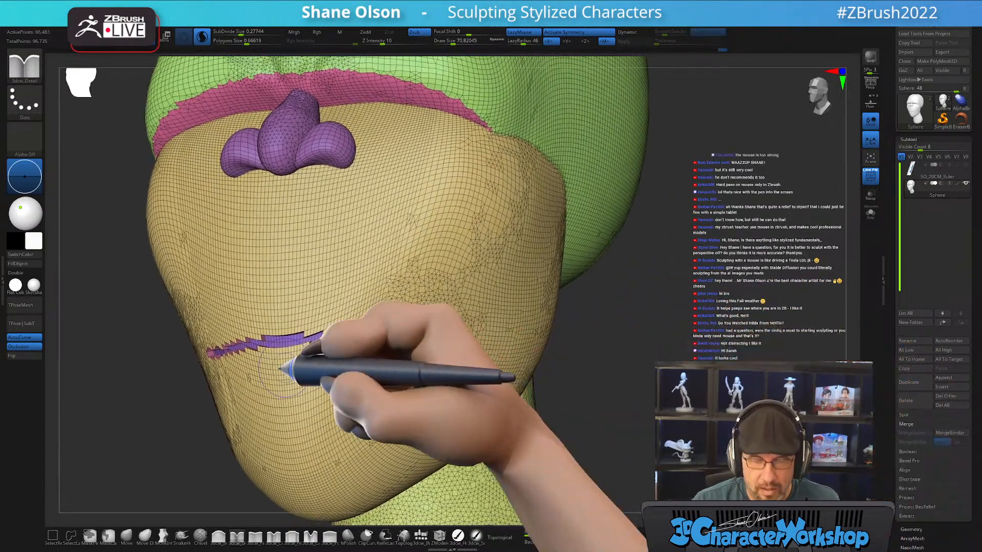
pyautogui.keyDown('ctrl'); pyautogui.moveTo(288, 350); pyautogui.dragTo(391, 340); pyautogui.keyUp('ctrl')
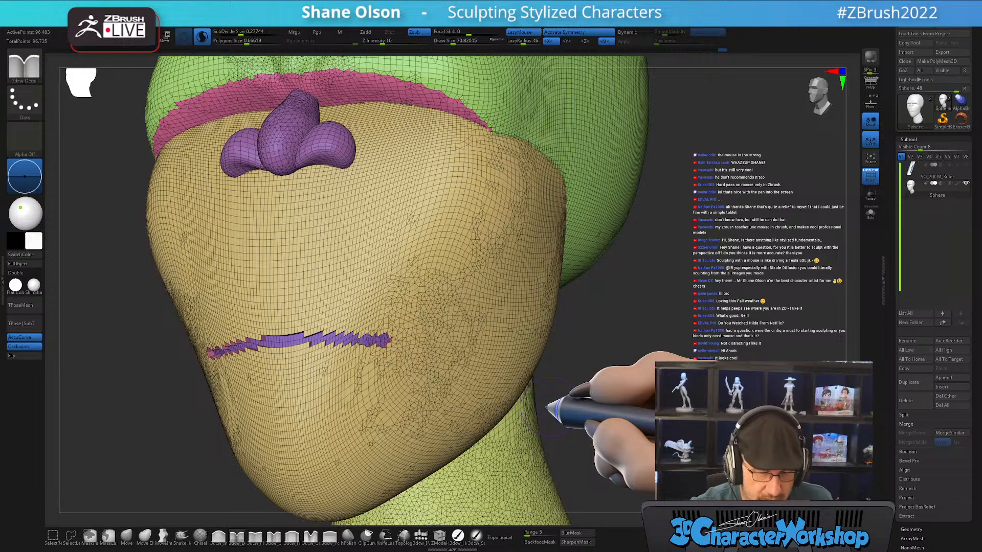
pyautogui.keyDown('ctrl'); pyautogui.moveTo(359, 342); pyautogui.dragTo(365, 401, button='right'); pyautogui.keyUp('ctrl')
pyautogui.click(437, 535)
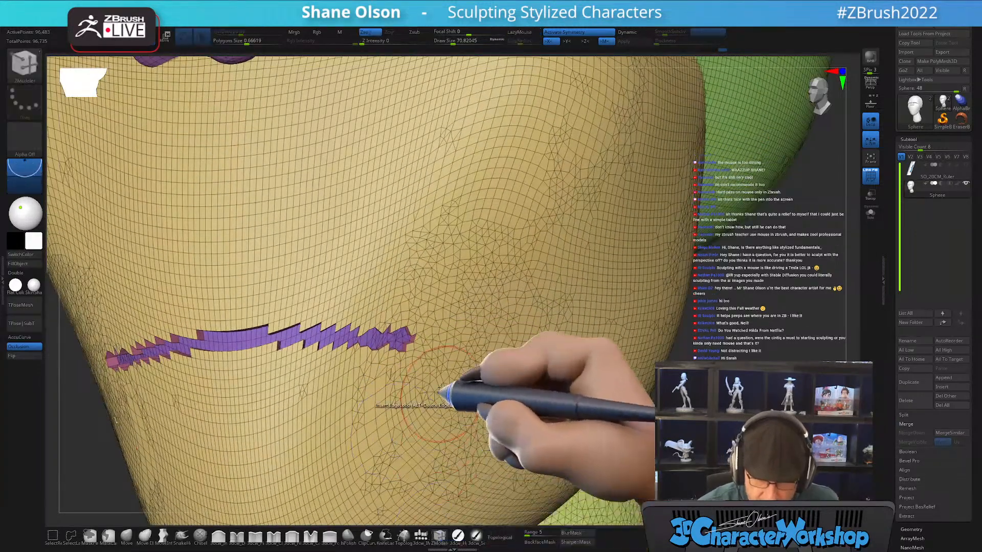
pyautogui.moveTo(448, 394); pyautogui.dragTo(403, 364, button='right')
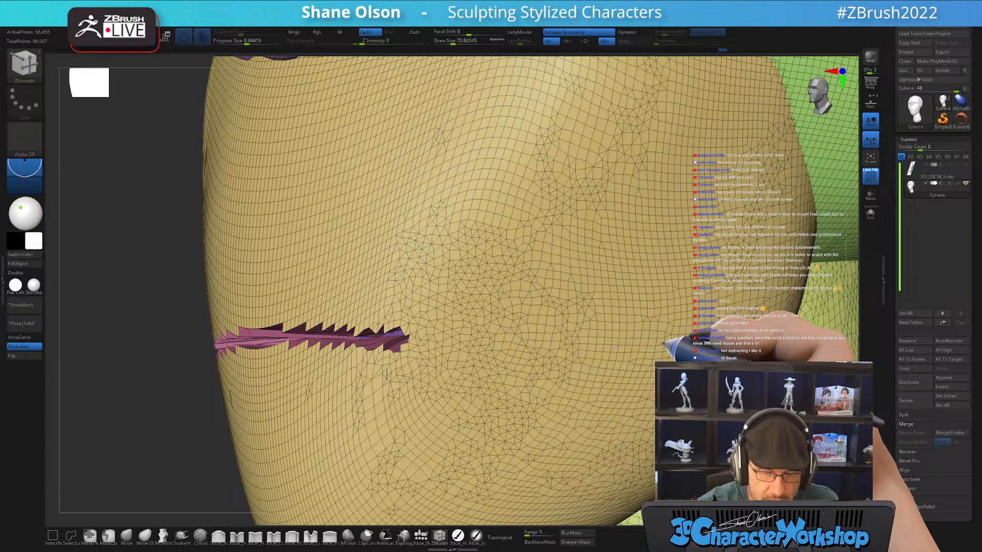
pyautogui.moveTo(463, 371); pyautogui.dragTo(470, 349, button='right')
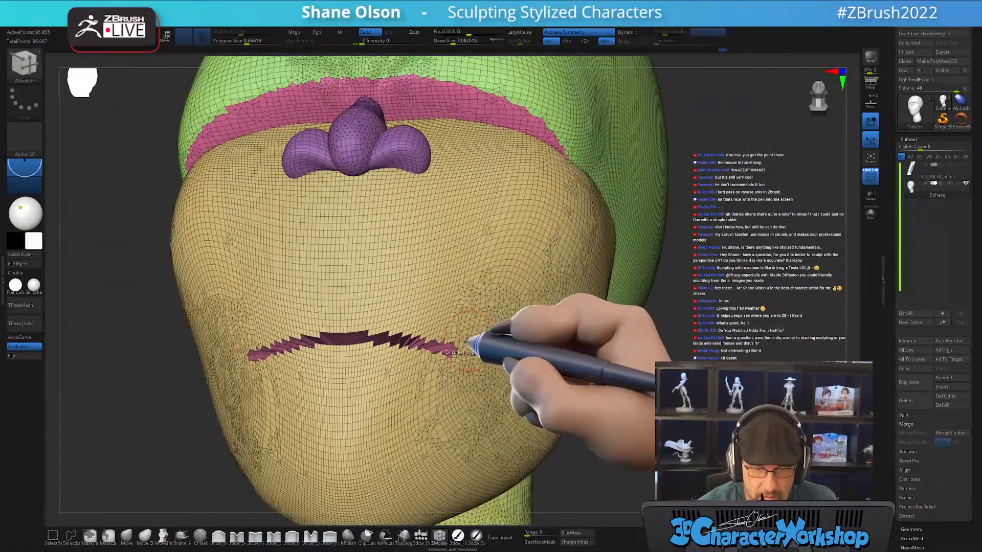
# Smooth the jagged edges along the full width of the mouth opening with a draw size of about 124
pyautogui.press('shift')
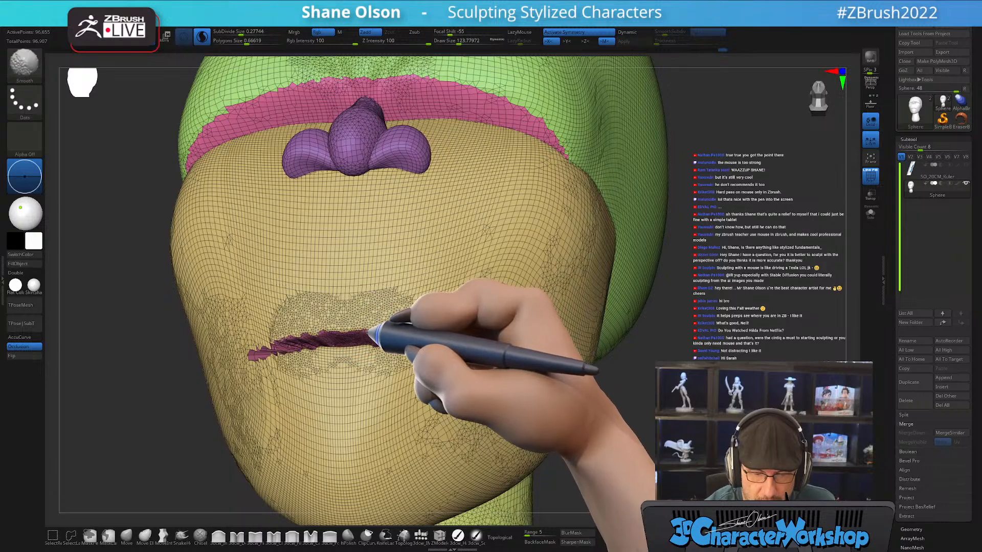
pyautogui.moveTo(420, 309); pyautogui.dragTo(409, 312, button='right')
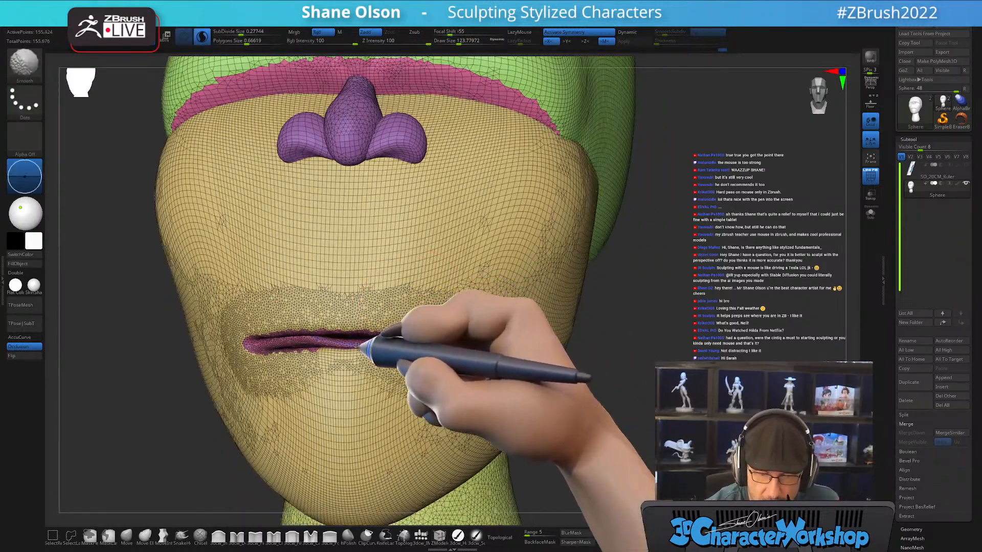
pyautogui.moveTo(499, 330); pyautogui.dragTo(430, 340, button='right')
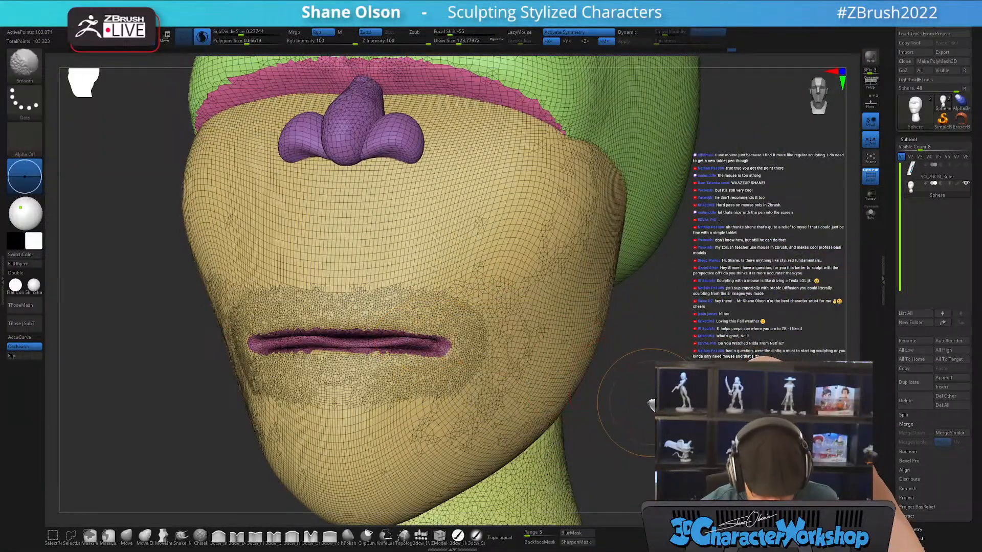
# Hide the polyframe and smooth the mouth slit and its corners into a thin, clean line
pyautogui.hotkey('shift', 'f')
pyautogui.keyDown('shift'); pyautogui.moveTo(608, 380); pyautogui.dragTo(648, 404); pyautogui.keyUp('shift')
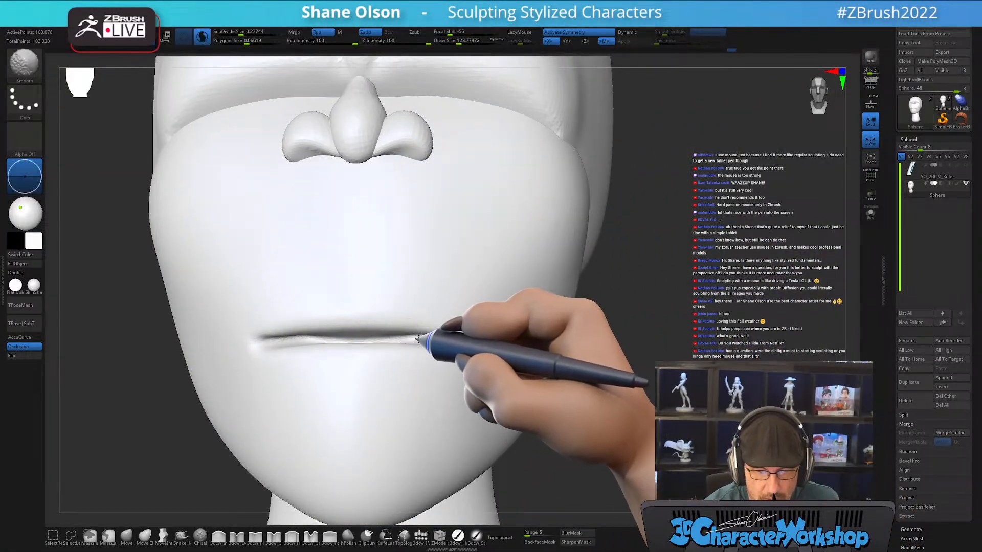
pyautogui.moveTo(576, 362); pyautogui.dragTo(543, 323)
pyautogui.keyDown('shift'); pyautogui.moveTo(482, 313); pyautogui.dragTo(498, 344, button='right'); pyautogui.keyUp('shift')
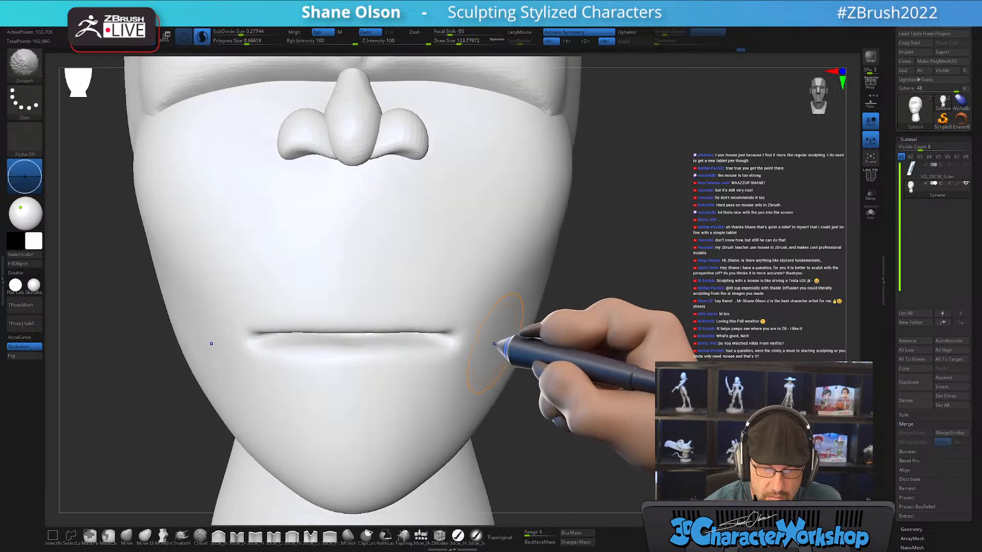
# Examine the mouth line on the whole head in profile, front and three-quarter views
pyautogui.keyDown('ctrl'); pyautogui.moveTo(583, 379); pyautogui.dragTo(568, 360, button='right'); pyautogui.keyUp('ctrl')
pyautogui.moveTo(634, 348)
pyautogui.mouseDown(button='right')
pyautogui.moveTo(690, 334)
pyautogui.moveTo(606, 321)
pyautogui.moveTo(626, 342)
pyautogui.mouseUp(button='right')
pyautogui.moveTo(626, 342)
pyautogui.mouseDown(button='right')
pyautogui.moveTo(578, 365)
pyautogui.moveTo(613, 400)
pyautogui.mouseUp(button='right')
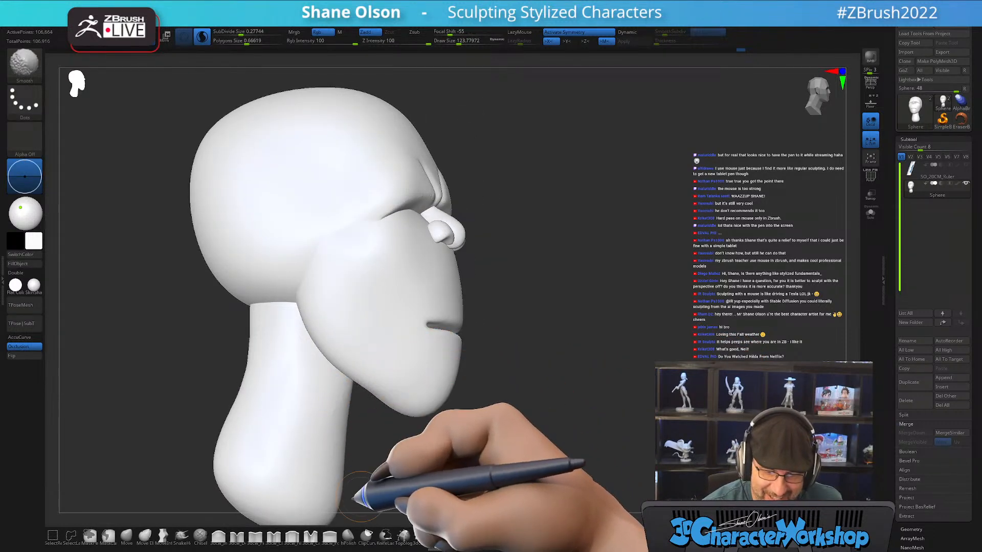
pyautogui.moveTo(350, 490)
pyautogui.keyDown('shift'); pyautogui.mouseDown(button='right')
pyautogui.moveTo(533, 412)
pyautogui.moveTo(568, 407)
pyautogui.moveTo(567, 389)
pyautogui.moveTo(565, 404)
pyautogui.moveTo(578, 392)
pyautogui.mouseUp(button='right'); pyautogui.keyUp('shift')
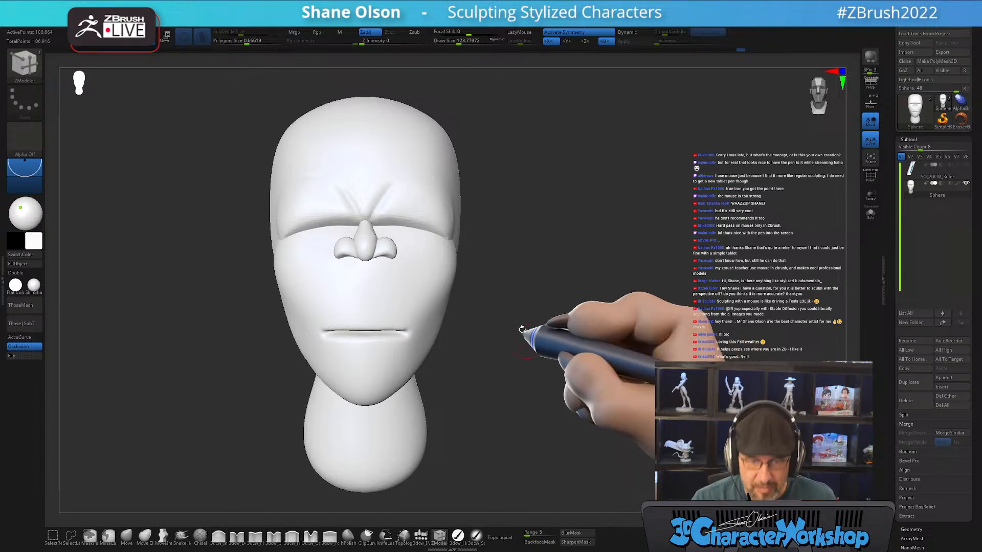
pyautogui.press('s')
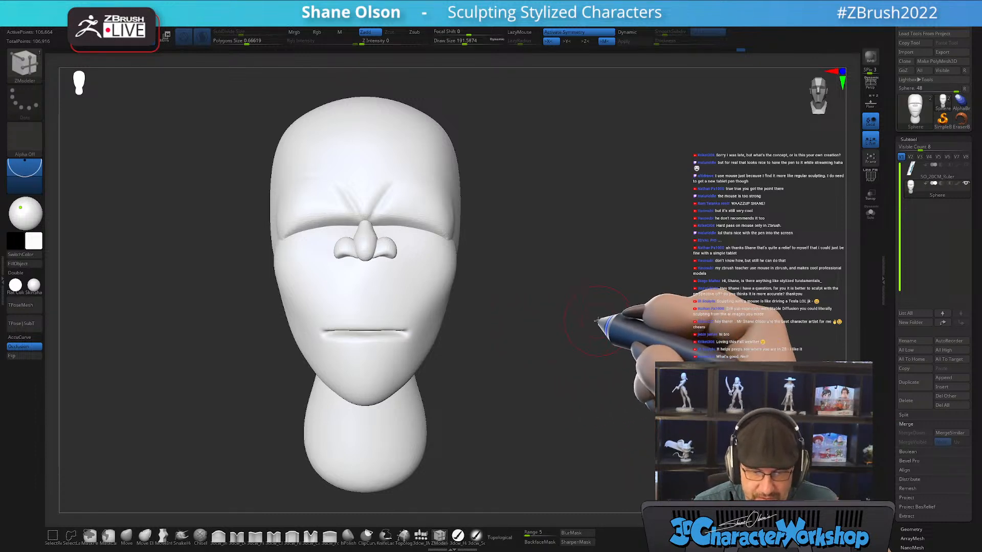
pyautogui.moveTo(596, 324)
pyautogui.mouseDown(button='right')
pyautogui.moveTo(576, 320)
pyautogui.moveTo(613, 324)
pyautogui.moveTo(608, 316)
pyautogui.mouseUp(button='right')
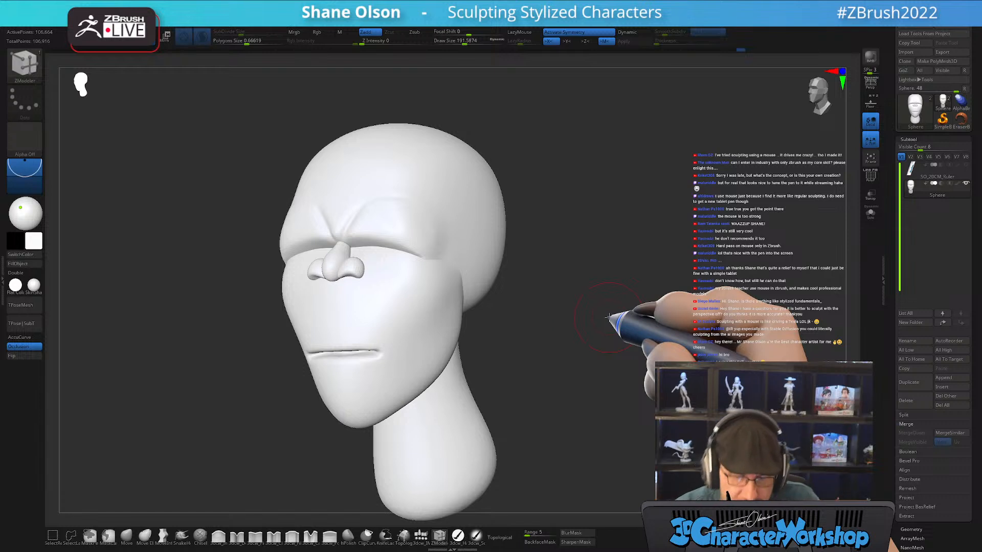
# Pinch a curved lower-lip ridge just below the mouth line at a draw size of about 116
pyautogui.moveTo(609, 317)
pyautogui.mouseDown()
pyautogui.moveTo(624, 307)
pyautogui.moveTo(624, 318)
pyautogui.moveTo(636, 256)
pyautogui.moveTo(653, 263)
pyautogui.moveTo(621, 237)
pyautogui.mouseUp()
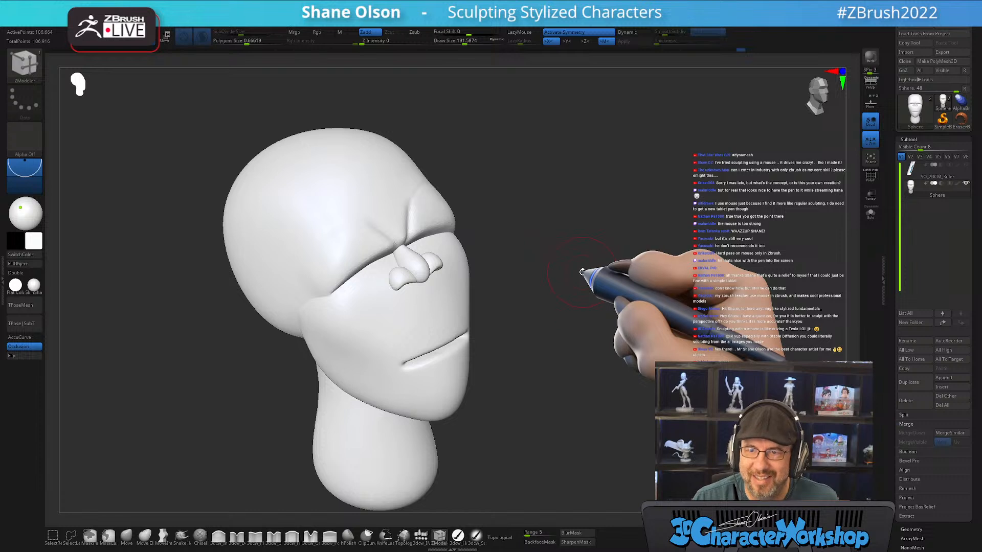
pyautogui.moveTo(582, 272)
pyautogui.mouseDown()
pyautogui.moveTo(547, 285)
pyautogui.moveTo(574, 311)
pyautogui.moveTo(623, 292)
pyautogui.moveTo(605, 292)
pyautogui.mouseUp()
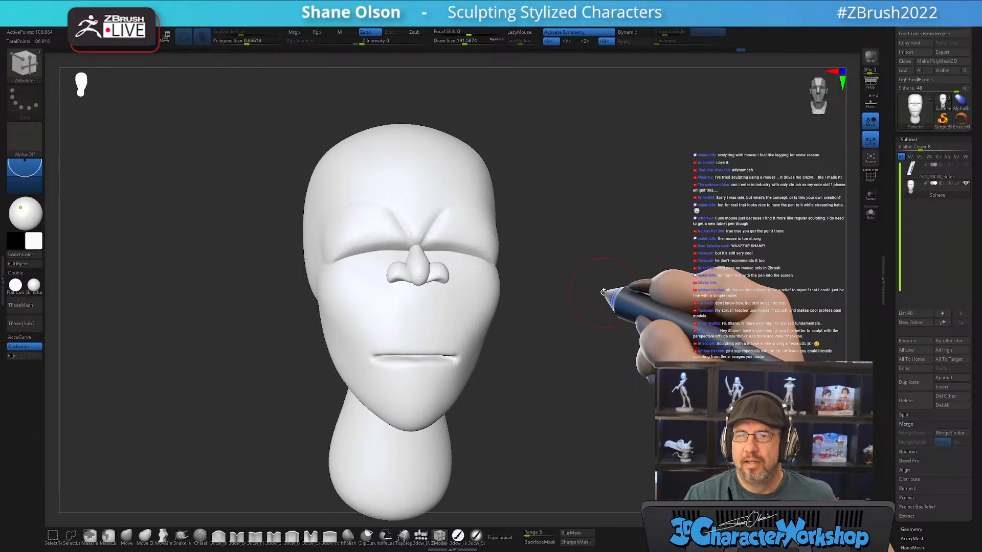
pyautogui.moveTo(608, 309); pyautogui.dragTo(569, 298)
pyautogui.moveTo(456, 252); pyautogui.dragTo(483, 201)
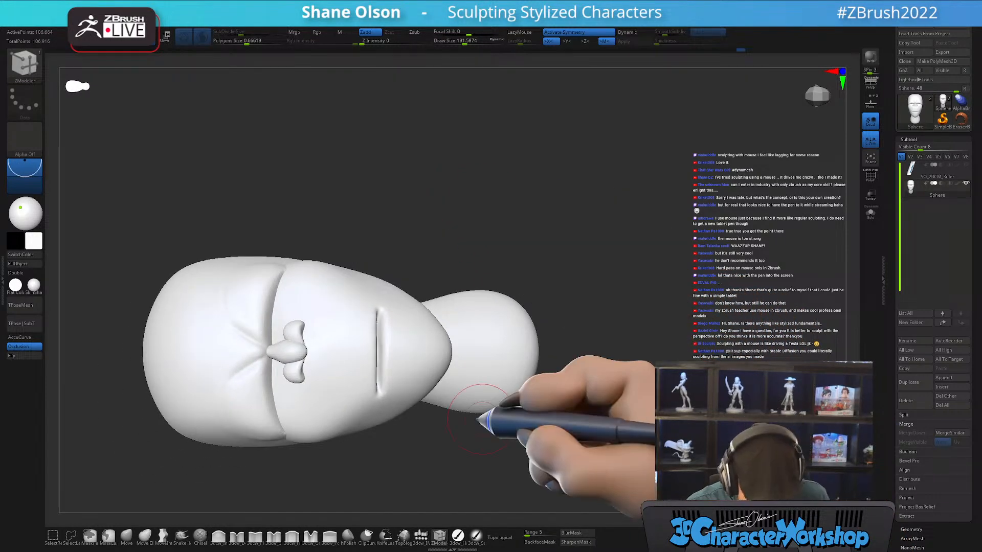
pyautogui.moveTo(480, 416)
pyautogui.keyDown('alt'); pyautogui.mouseDown()
pyautogui.moveTo(477, 431)
pyautogui.moveTo(458, 438)
pyautogui.moveTo(499, 431)
pyautogui.moveTo(502, 414)
pyautogui.moveTo(480, 449)
pyautogui.moveTo(514, 465)
pyautogui.moveTo(508, 454)
pyautogui.moveTo(512, 462)
pyautogui.moveTo(523, 444)
pyautogui.mouseUp(); pyautogui.keyUp('alt')
pyautogui.press('s')
pyautogui.press('s')
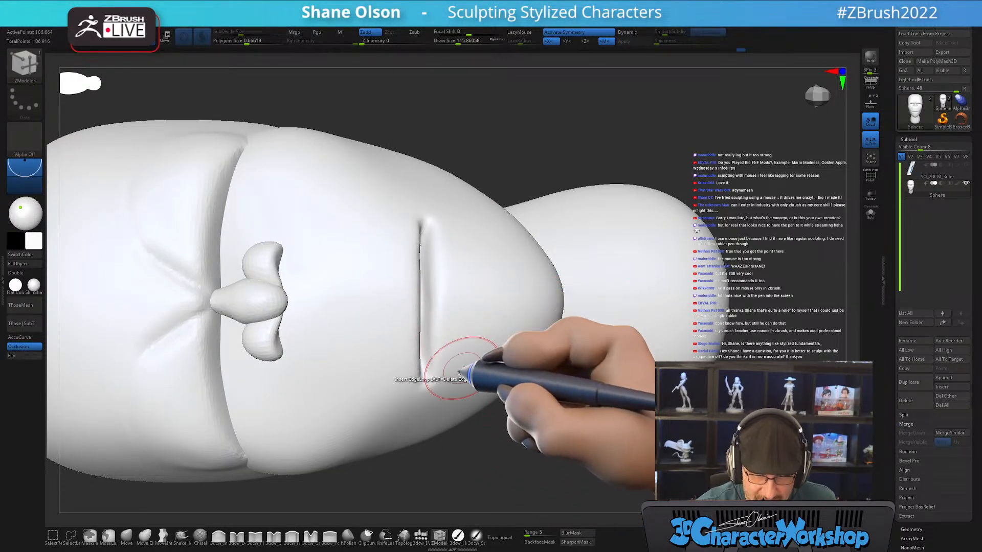
pyautogui.moveTo(500, 441); pyautogui.dragTo(501, 443)
pyautogui.keyDown('alt'); pyautogui.moveTo(497, 405); pyautogui.dragTo(526, 411); pyautogui.keyUp('alt')
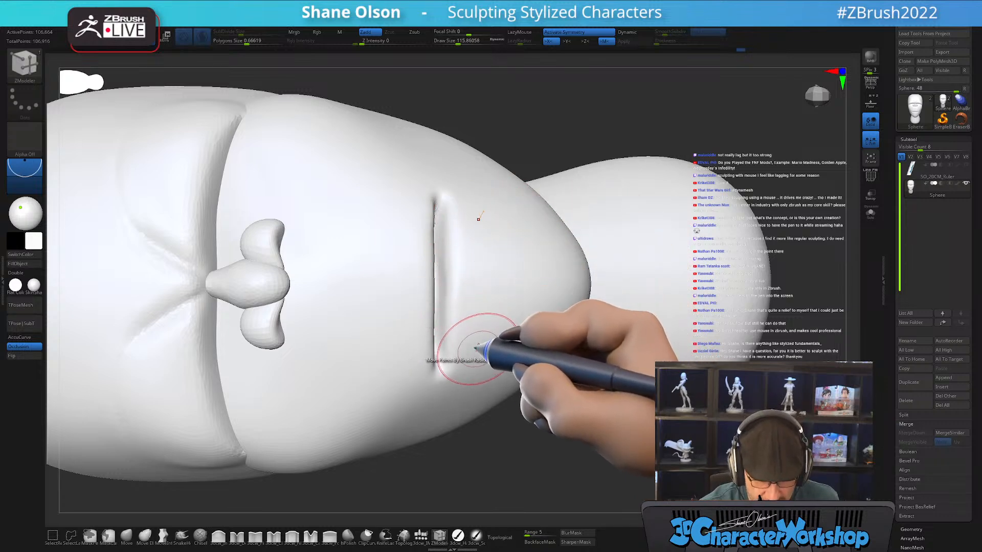
pyautogui.click(255, 535)
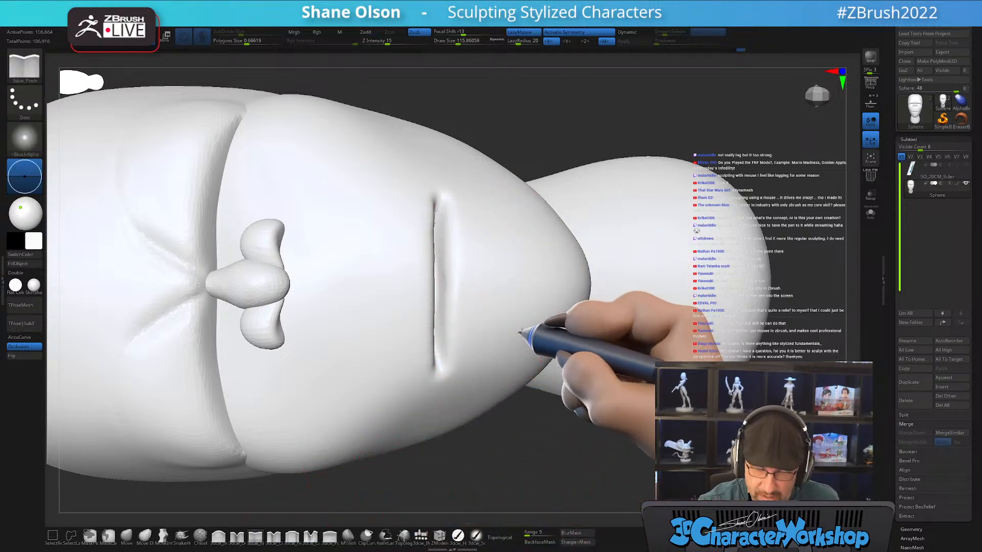
pyautogui.keyDown('alt'); pyautogui.moveTo(520, 335); pyautogui.dragTo(531, 341, button='right'); pyautogui.keyUp('alt')
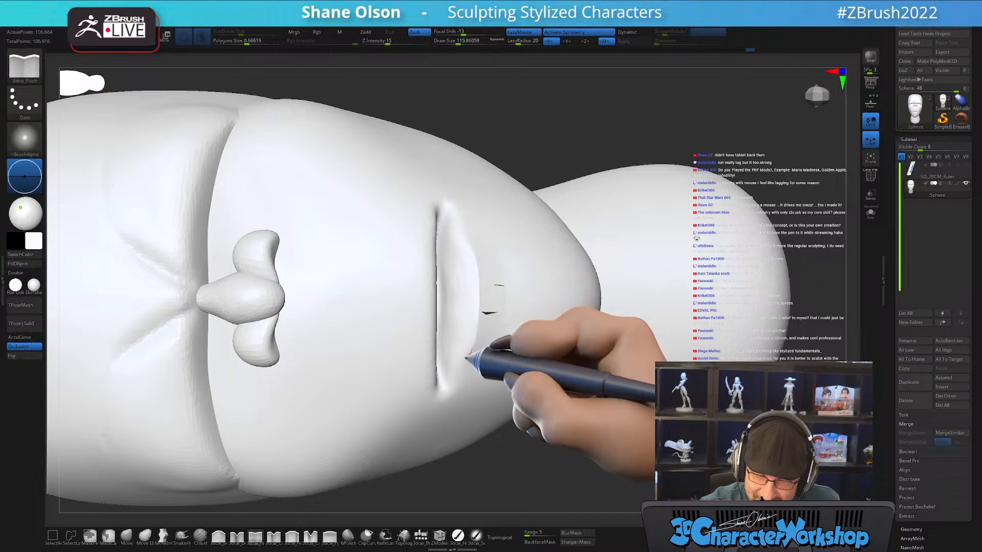
# Smooth the new ridge and the surface below the mouth, checking the surrounding mesh with the polyframe
pyautogui.moveTo(499, 360); pyautogui.dragTo(525, 369, button='right')
pyautogui.hotkey('shift', 'f')
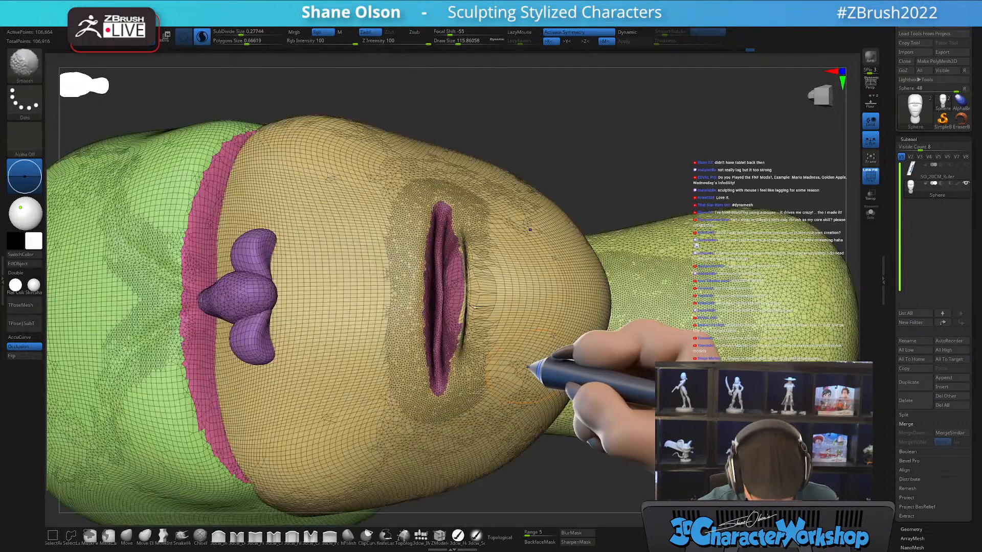
pyautogui.hotkey('shift', 'f')
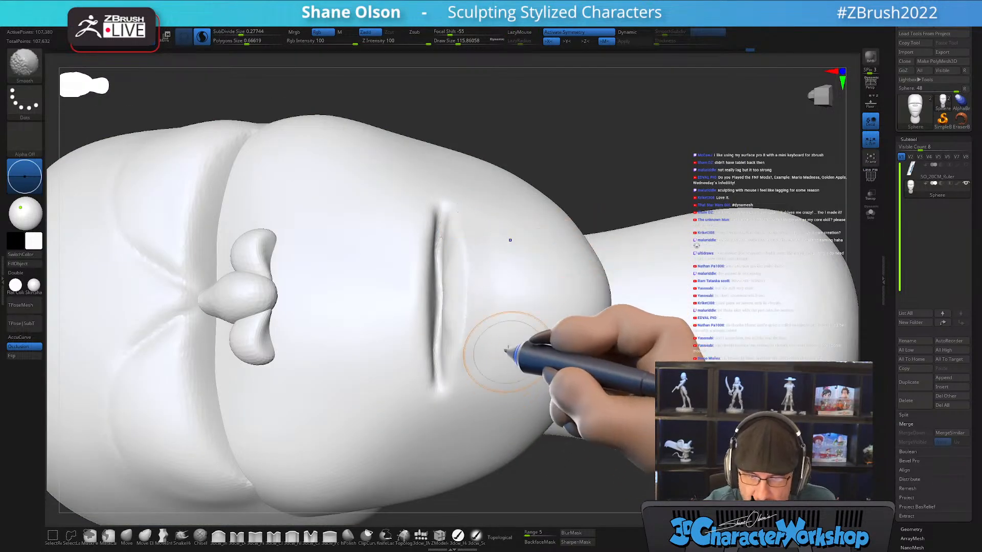
pyautogui.hotkey('shift', 'f')
pyautogui.moveTo(517, 351); pyautogui.dragTo(506, 301, button='right')
pyautogui.hotkey('shift', 'f')
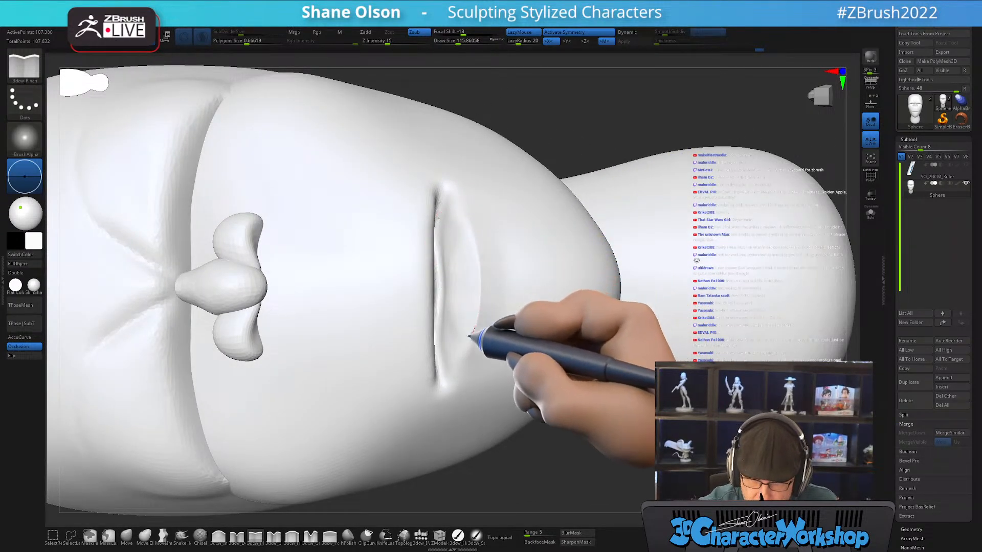
# Build the lower lip into a fuller form with the pinch brush and check it in three-quarter and front views
pyautogui.moveTo(513, 331)
pyautogui.mouseDown(button='right')
pyautogui.moveTo(501, 350)
pyautogui.moveTo(520, 380)
pyautogui.moveTo(535, 302)
pyautogui.moveTo(526, 333)
pyautogui.moveTo(503, 358)
pyautogui.moveTo(488, 344)
pyautogui.moveTo(526, 328)
pyautogui.moveTo(508, 329)
pyautogui.moveTo(602, 335)
pyautogui.moveTo(593, 351)
pyautogui.moveTo(555, 327)
pyautogui.moveTo(572, 322)
pyautogui.mouseUp(button='right')
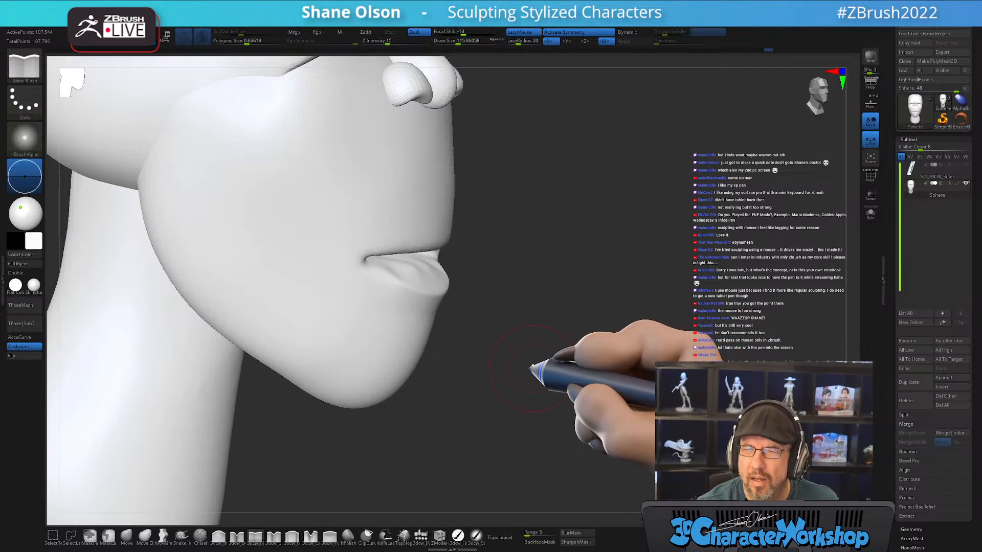
pyautogui.moveTo(552, 385); pyautogui.dragTo(619, 298)
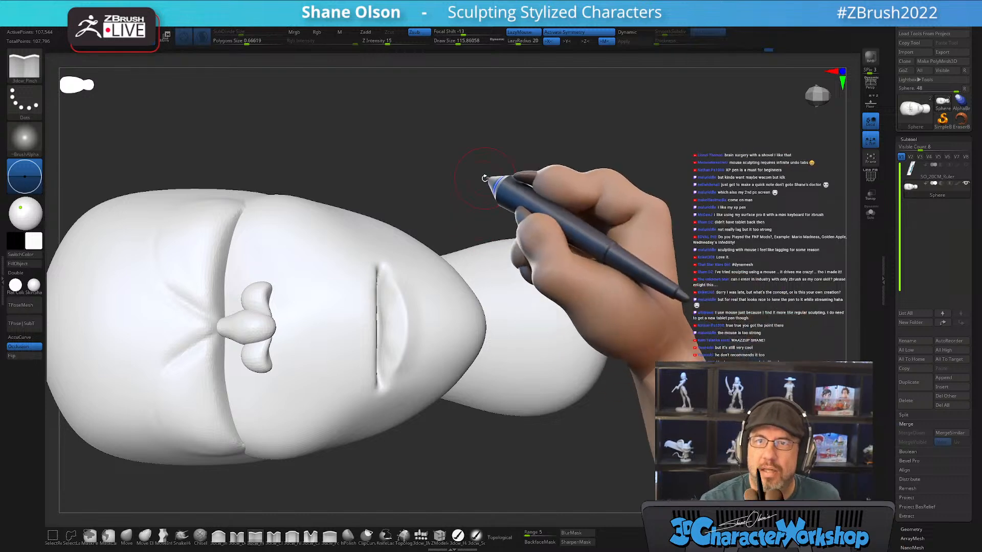
pyautogui.moveTo(486, 179); pyautogui.dragTo(509, 175)
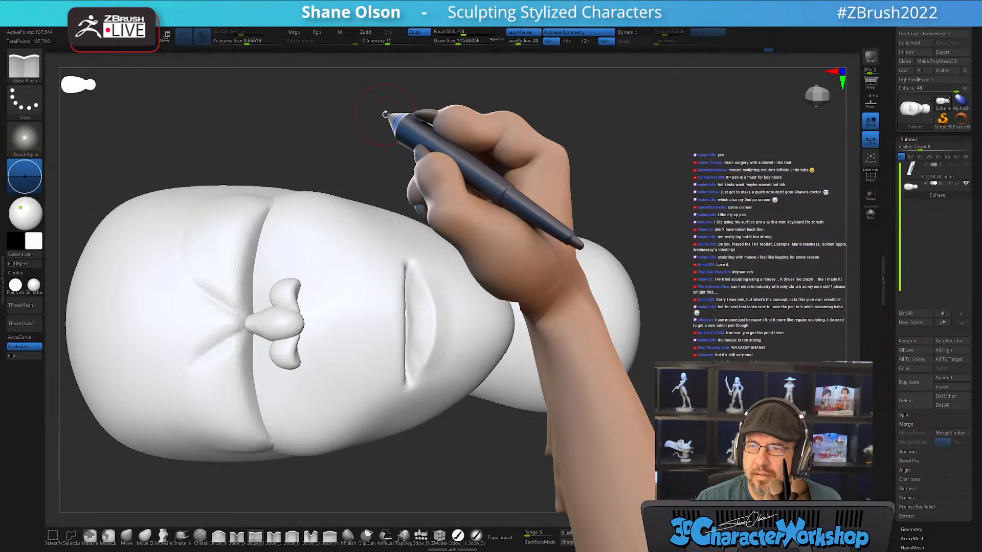
# Pinch an upper-lip ridge along the top edge of the mouth line at a draw size of about 87
pyautogui.keyDown('alt'); pyautogui.moveTo(495, 196); pyautogui.dragTo(506, 228); pyautogui.keyUp('alt')
pyautogui.moveTo(449, 320)
pyautogui.mouseDown(button='right')
pyautogui.moveTo(457, 314)
pyautogui.moveTo(433, 346)
pyautogui.moveTo(421, 323)
pyautogui.moveTo(428, 335)
pyautogui.moveTo(433, 303)
pyautogui.mouseUp(button='right')
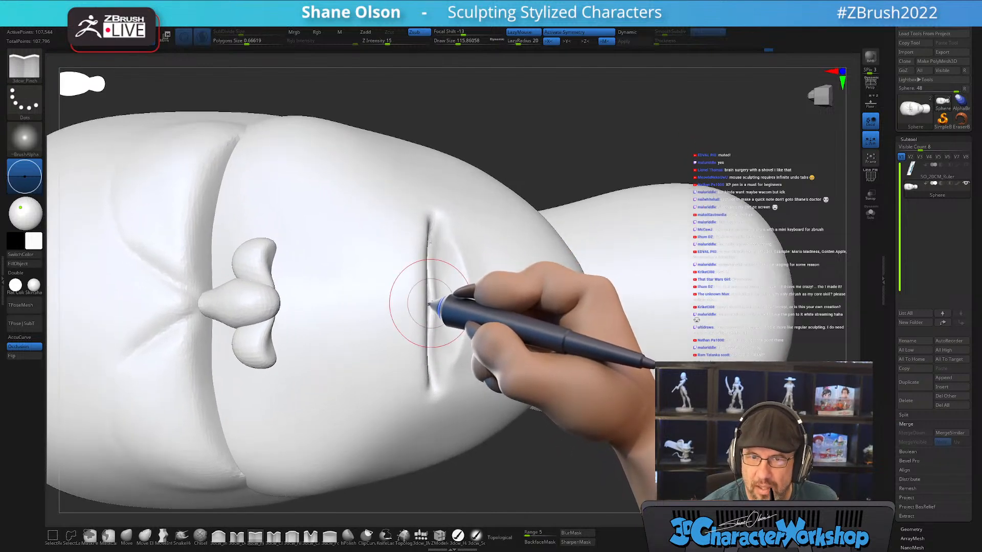
pyautogui.press('s')
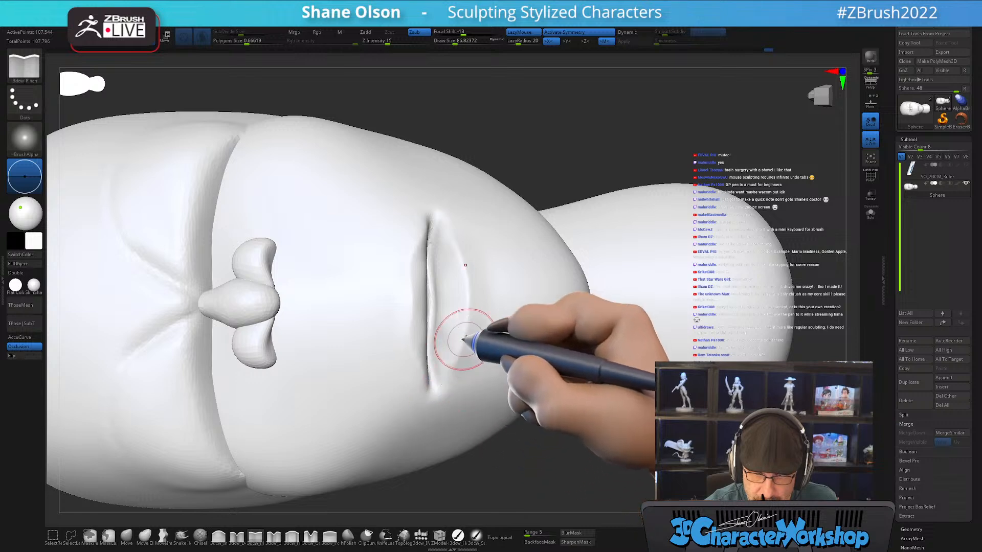
pyautogui.moveTo(464, 339)
pyautogui.mouseDown(button='right')
pyautogui.moveTo(459, 357)
pyautogui.moveTo(461, 342)
pyautogui.mouseUp(button='right')
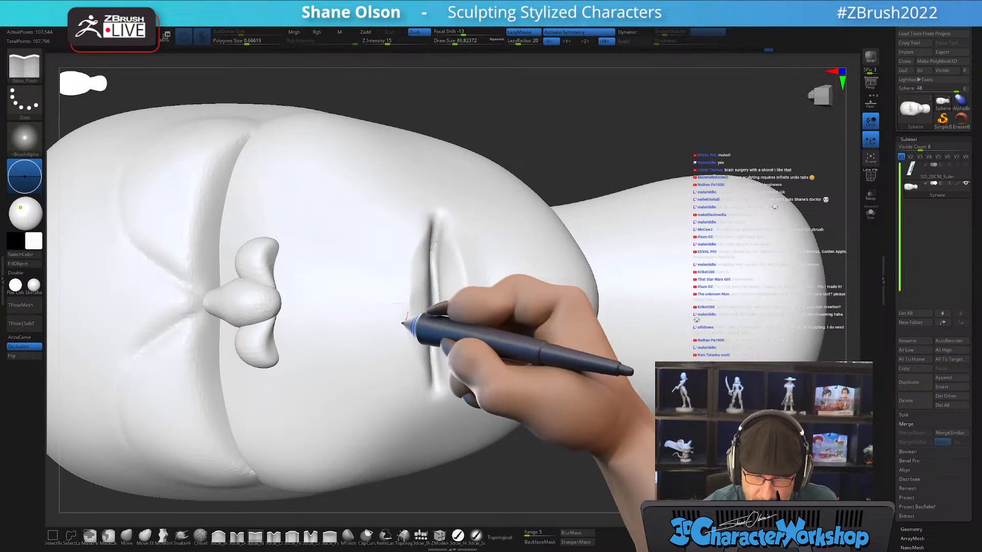
pyautogui.moveTo(460, 377)
pyautogui.mouseDown(button='right')
pyautogui.moveTo(492, 355)
pyautogui.moveTo(463, 368)
pyautogui.moveTo(480, 354)
pyautogui.moveTo(479, 327)
pyautogui.moveTo(436, 323)
pyautogui.mouseUp(button='right')
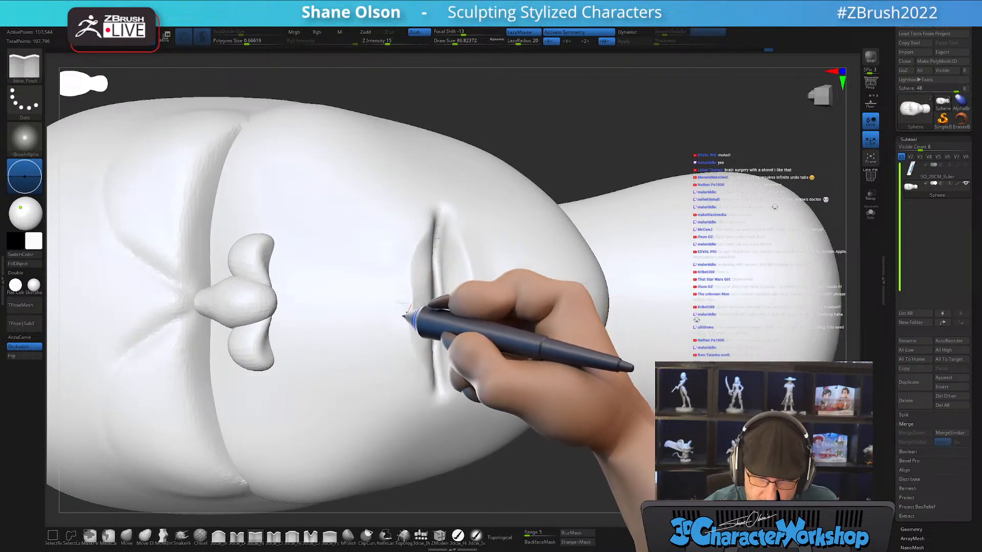
pyautogui.moveTo(454, 337); pyautogui.dragTo(470, 330, button='right')
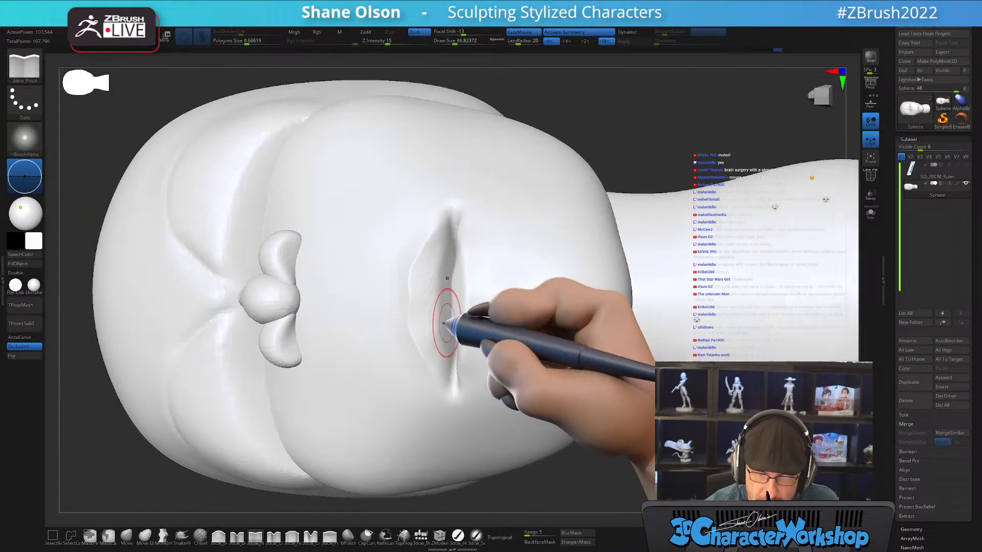
# Smooth the upper lip and the surfaces around both lips, checking the mouth's polygroup and mesh with the polyframe
pyautogui.moveTo(446, 319)
pyautogui.keyDown('shift'); pyautogui.mouseDown()
pyautogui.moveTo(431, 336)
pyautogui.moveTo(440, 311)
pyautogui.mouseUp(); pyautogui.keyUp('shift')
pyautogui.moveTo(456, 289); pyautogui.dragTo(428, 278, button='right')
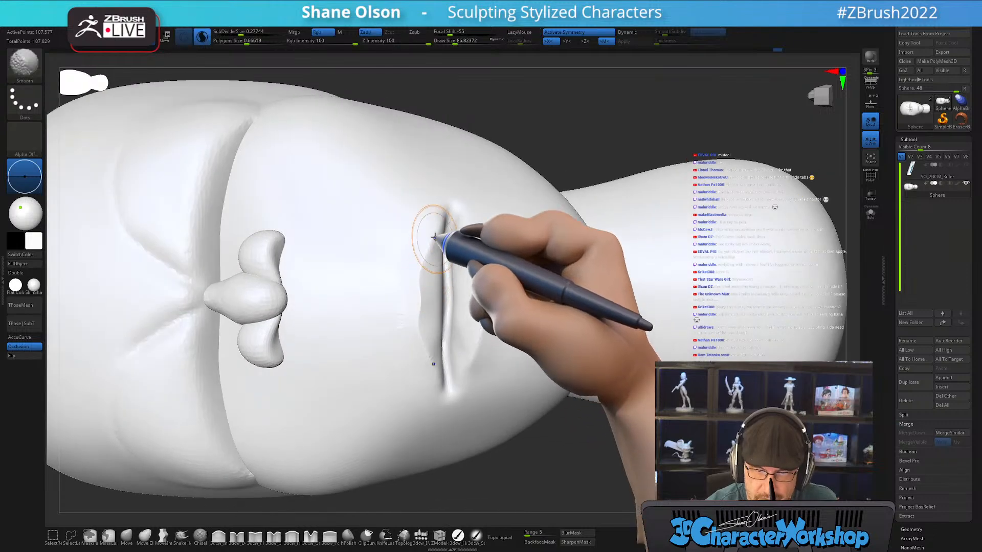
pyautogui.keyDown('shift'); pyautogui.moveTo(434, 234); pyautogui.dragTo(438, 353); pyautogui.keyUp('shift')
pyautogui.moveTo(412, 276)
pyautogui.keyDown('shift'); pyautogui.mouseDown()
pyautogui.moveTo(416, 228)
pyautogui.moveTo(384, 303)
pyautogui.mouseUp(); pyautogui.keyUp('shift')
pyautogui.keyDown('shift'); pyautogui.moveTo(470, 344); pyautogui.dragTo(481, 357); pyautogui.keyUp('shift')
pyautogui.hotkey('shift', 'f')
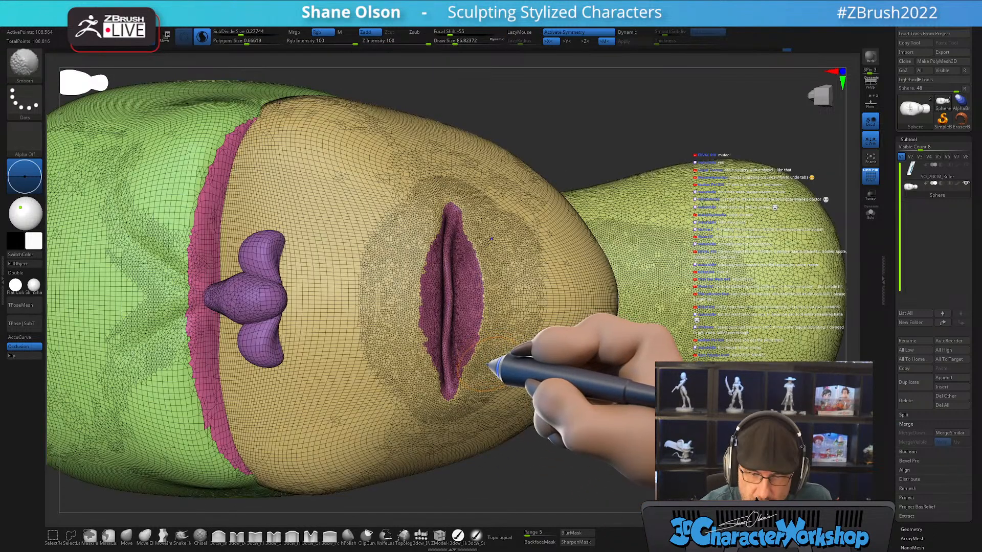
pyautogui.hotkey('shift', 'f')
pyautogui.moveTo(485, 348)
pyautogui.mouseDown(button='right')
pyautogui.moveTo(511, 333)
pyautogui.moveTo(490, 340)
pyautogui.moveTo(508, 346)
pyautogui.moveTo(495, 361)
pyautogui.moveTo(500, 314)
pyautogui.moveTo(488, 327)
pyautogui.moveTo(499, 333)
pyautogui.moveTo(484, 344)
pyautogui.moveTo(501, 339)
pyautogui.moveTo(494, 331)
pyautogui.mouseUp(button='right')
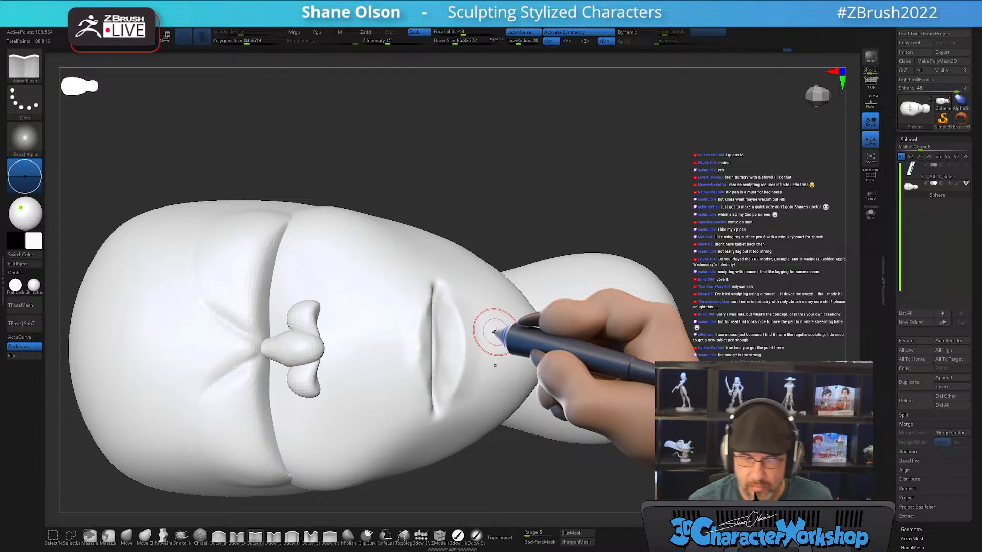
# Pull the mouth corners outward and back around the face with the Move brush, raising the draw size to about 145
pyautogui.moveTo(638, 462)
pyautogui.mouseDown()
pyautogui.moveTo(634, 373)
pyautogui.moveTo(688, 394)
pyautogui.mouseUp()
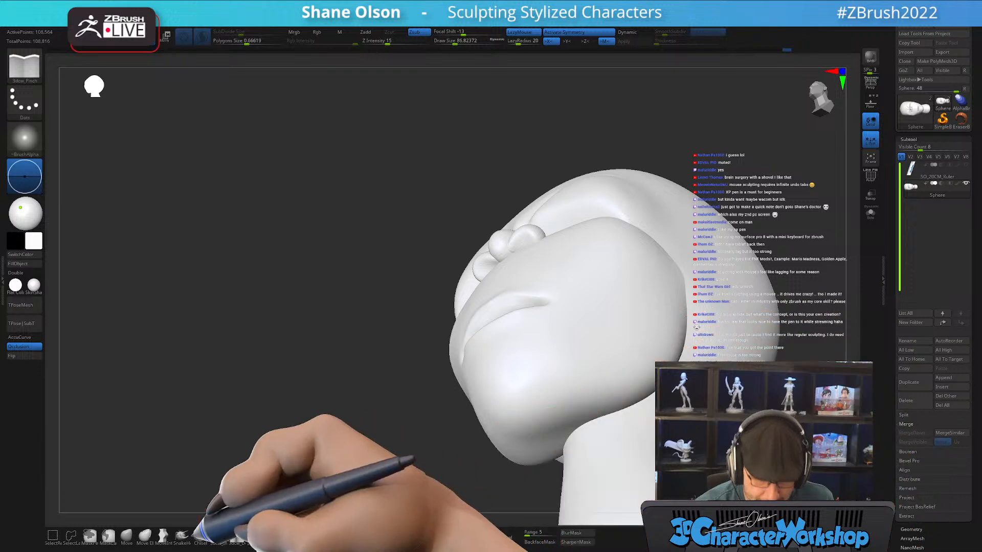
pyautogui.click(123, 538)
pyautogui.moveTo(394, 427)
pyautogui.keyDown('alt'); pyautogui.mouseDown()
pyautogui.moveTo(265, 440)
pyautogui.moveTo(265, 455)
pyautogui.mouseUp(); pyautogui.keyUp('alt')
pyautogui.moveTo(500, 354)
pyautogui.mouseDown(button='right')
pyautogui.moveTo(476, 323)
pyautogui.moveTo(474, 334)
pyautogui.moveTo(485, 321)
pyautogui.moveTo(491, 340)
pyautogui.moveTo(507, 322)
pyautogui.moveTo(539, 340)
pyautogui.moveTo(583, 324)
pyautogui.moveTo(574, 327)
pyautogui.mouseUp(button='right')
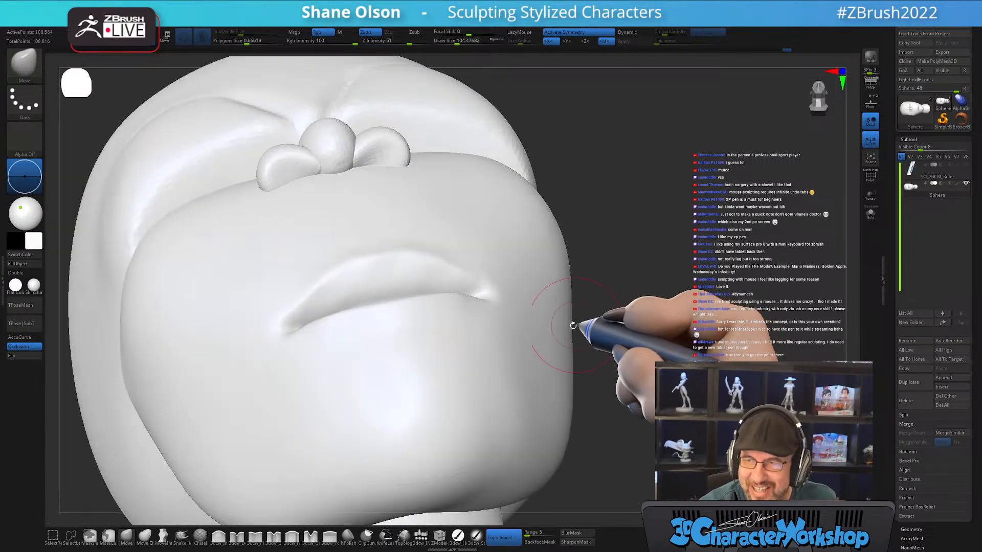
pyautogui.moveTo(502, 310)
pyautogui.mouseDown(button='right')
pyautogui.moveTo(508, 324)
pyautogui.moveTo(488, 298)
pyautogui.moveTo(505, 266)
pyautogui.moveTo(489, 293)
pyautogui.mouseUp(button='right')
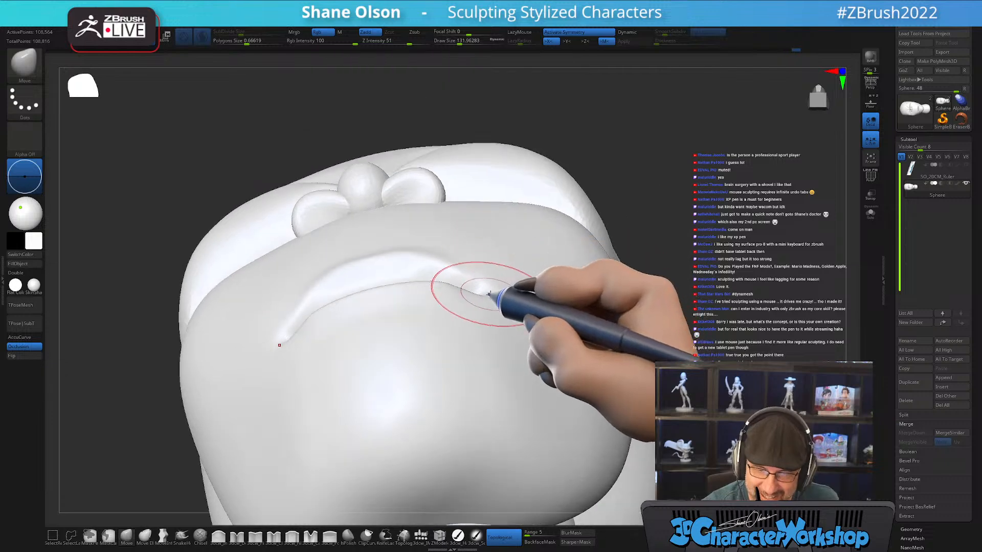
pyautogui.press(']')
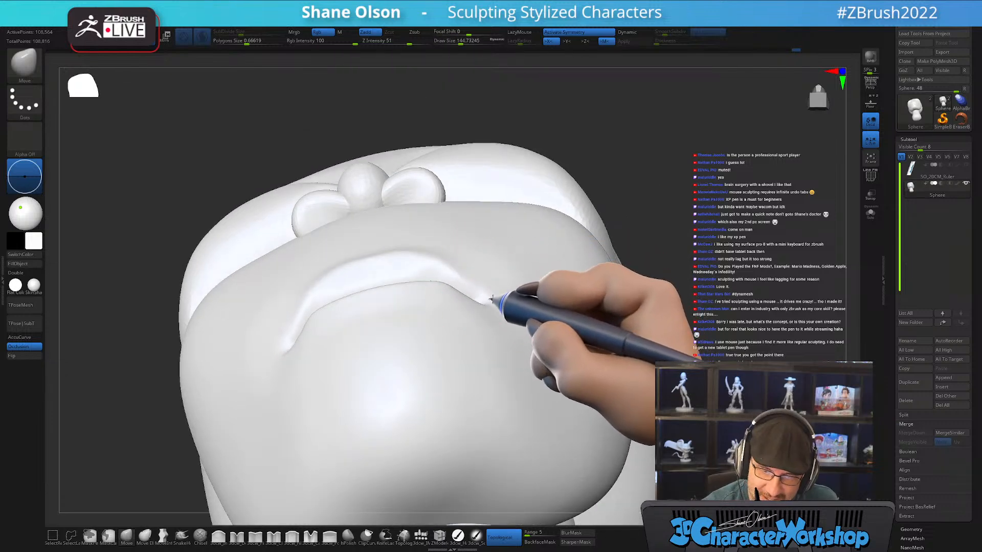
# Shape the upper and lower lips in profile with the Move brush at draw sizes from about 172 to 228
pyautogui.moveTo(438, 288)
pyautogui.mouseDown(button='right')
pyautogui.moveTo(450, 322)
pyautogui.moveTo(412, 329)
pyautogui.mouseUp(button='right')
pyautogui.press(']')
pyautogui.press(']')
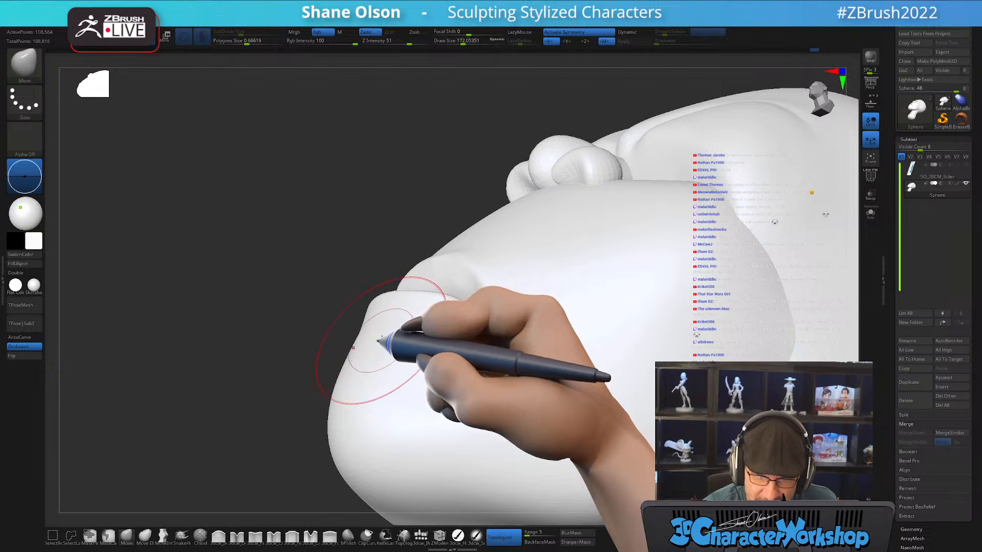
pyautogui.moveTo(387, 340)
pyautogui.mouseDown(button='right')
pyautogui.moveTo(428, 343)
pyautogui.moveTo(420, 338)
pyautogui.moveTo(455, 355)
pyautogui.moveTo(430, 382)
pyautogui.moveTo(449, 351)
pyautogui.moveTo(473, 390)
pyautogui.moveTo(521, 317)
pyautogui.moveTo(503, 369)
pyautogui.moveTo(574, 350)
pyautogui.moveTo(542, 360)
pyautogui.mouseUp(button='right')
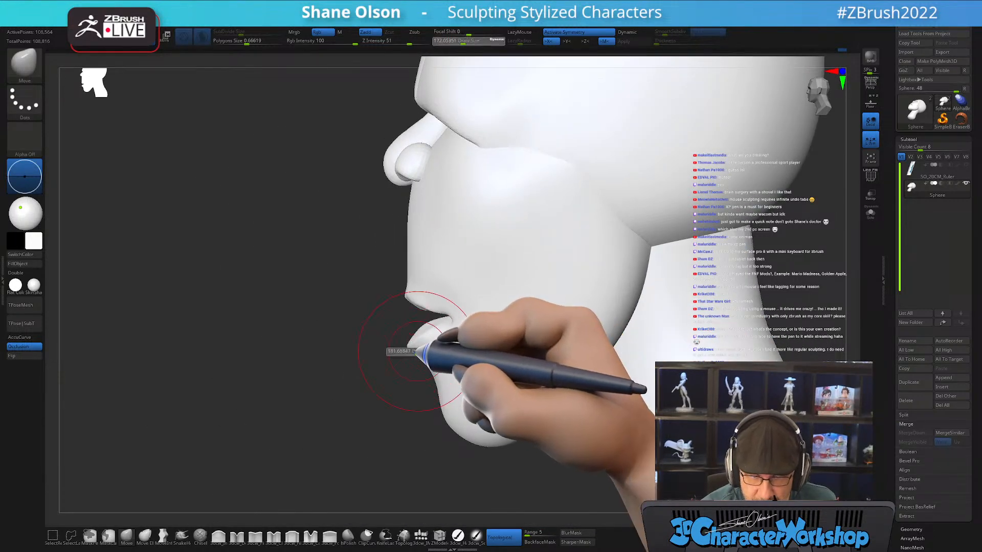
pyautogui.moveTo(416, 352); pyautogui.dragTo(418, 351)
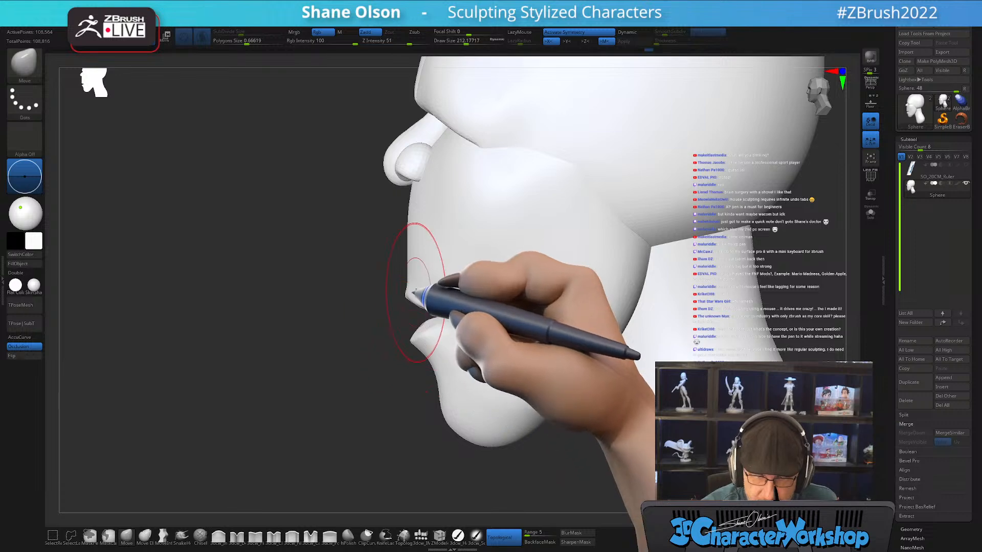
pyautogui.keyDown('alt'); pyautogui.moveTo(419, 280); pyautogui.dragTo(419, 298, button='right'); pyautogui.keyUp('alt')
pyautogui.press('s')
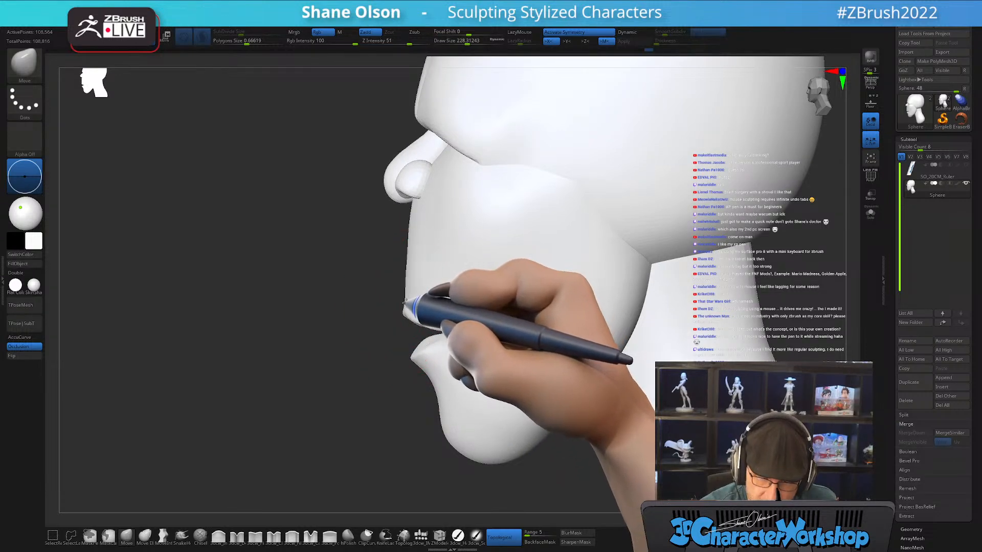
# Refine the curve of the lips from below with the Move brush at draw sizes between about 154 and 187
pyautogui.moveTo(425, 290)
pyautogui.mouseDown(button='right')
pyautogui.moveTo(448, 285)
pyautogui.moveTo(427, 291)
pyautogui.moveTo(438, 299)
pyautogui.moveTo(460, 285)
pyautogui.moveTo(450, 291)
pyautogui.moveTo(445, 248)
pyautogui.moveTo(435, 330)
pyautogui.moveTo(407, 341)
pyautogui.mouseUp(button='right')
pyautogui.press('[')
pyautogui.moveTo(407, 341); pyautogui.dragTo(392, 342)
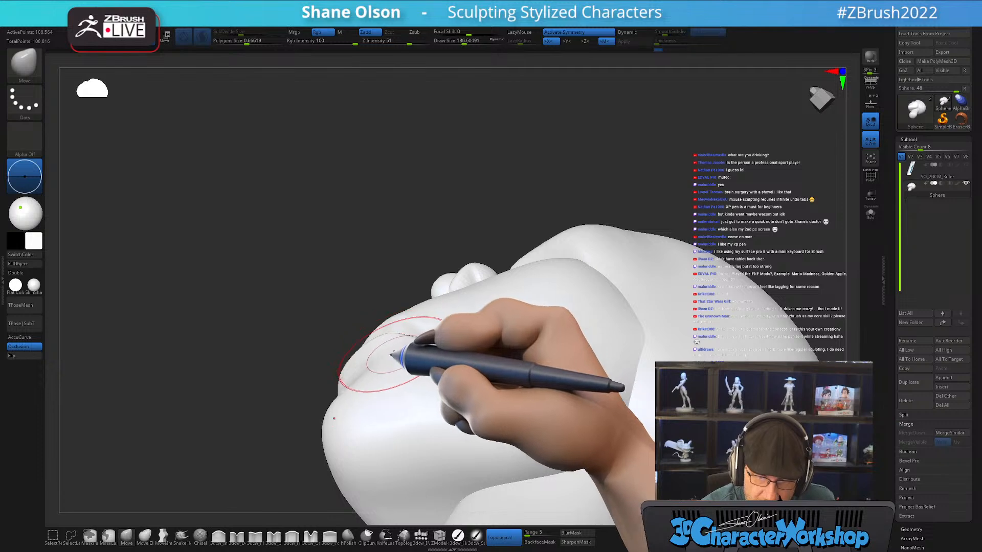
pyautogui.press('[')
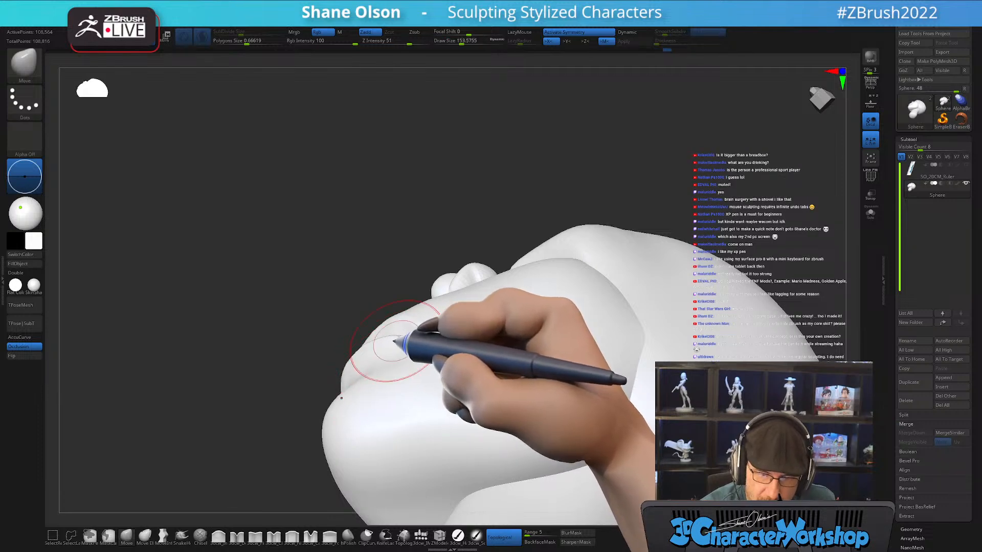
pyautogui.moveTo(394, 341)
pyautogui.mouseDown(button='right')
pyautogui.moveTo(451, 390)
pyautogui.moveTo(458, 360)
pyautogui.moveTo(449, 347)
pyautogui.mouseUp(button='right')
pyautogui.press(']')
pyautogui.moveTo(428, 394)
pyautogui.mouseDown(button='right')
pyautogui.moveTo(504, 390)
pyautogui.moveTo(581, 357)
pyautogui.moveTo(556, 379)
pyautogui.mouseUp(button='right')
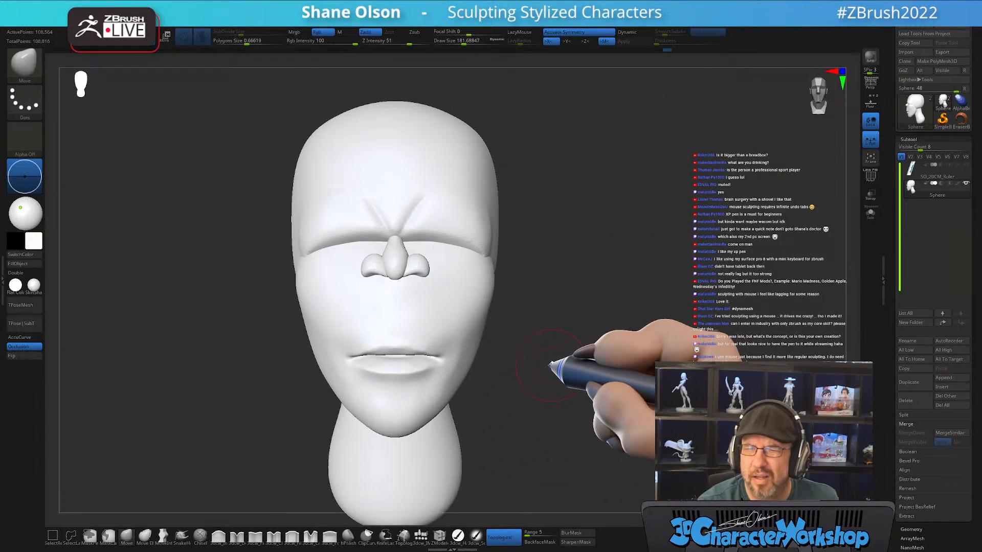
# Smooth the mouth corners and the surrounding cheek surface at a draw size of about 182
pyautogui.keyDown('ctrl'); pyautogui.moveTo(563, 348); pyautogui.dragTo(555, 355, button='right'); pyautogui.keyUp('ctrl')
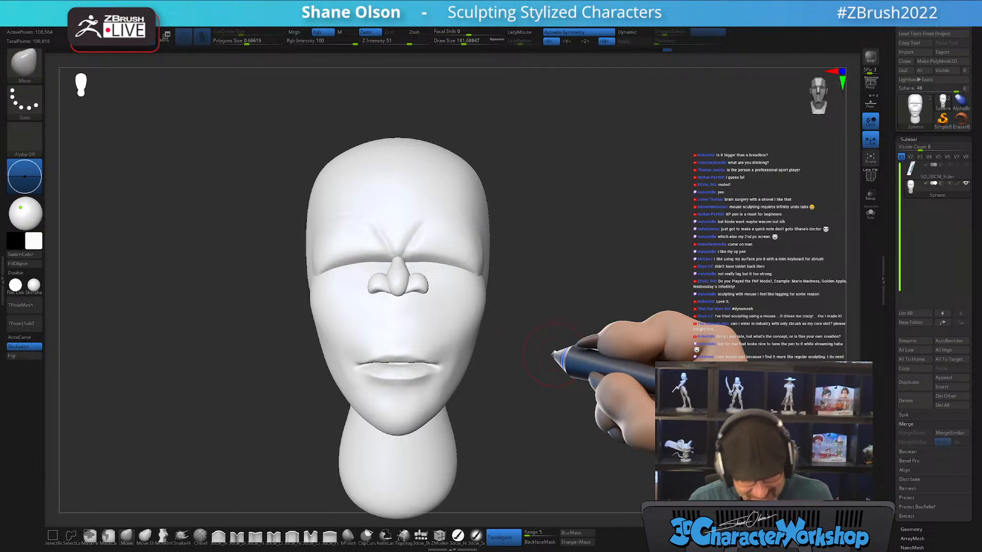
pyautogui.moveTo(553, 353)
pyautogui.mouseDown(button='right')
pyautogui.moveTo(512, 366)
pyautogui.moveTo(520, 381)
pyautogui.mouseUp(button='right')
pyautogui.keyDown('shift'); pyautogui.moveTo(460, 334); pyautogui.dragTo(456, 369); pyautogui.keyUp('shift')
pyautogui.moveTo(472, 335)
pyautogui.mouseDown(button='right')
pyautogui.moveTo(478, 322)
pyautogui.moveTo(485, 335)
pyautogui.moveTo(500, 333)
pyautogui.moveTo(486, 344)
pyautogui.moveTo(477, 328)
pyautogui.mouseUp(button='right')
pyautogui.keyDown('shift'); pyautogui.moveTo(436, 344); pyautogui.dragTo(451, 331); pyautogui.keyUp('shift')
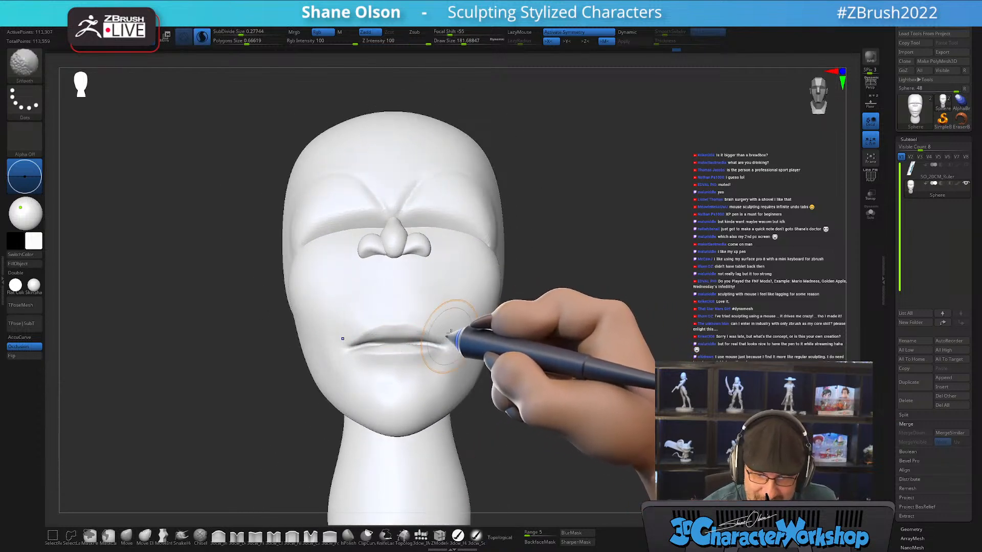
pyautogui.moveTo(467, 309)
pyautogui.mouseDown(button='right')
pyautogui.moveTo(450, 294)
pyautogui.moveTo(464, 309)
pyautogui.moveTo(455, 307)
pyautogui.moveTo(459, 318)
pyautogui.moveTo(430, 299)
pyautogui.mouseUp(button='right')
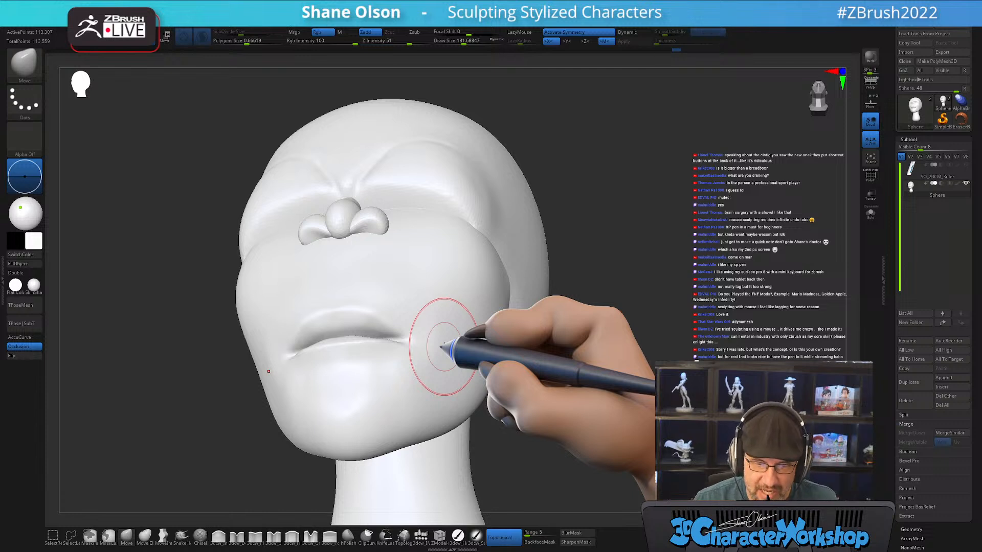
# Smooth the mouth corners, cheeks and jaw surface around the lips at a draw size of about 128
pyautogui.moveTo(426, 372)
pyautogui.mouseDown(button='right')
pyautogui.moveTo(435, 397)
pyautogui.moveTo(424, 379)
pyautogui.moveTo(469, 376)
pyautogui.mouseUp(button='right')
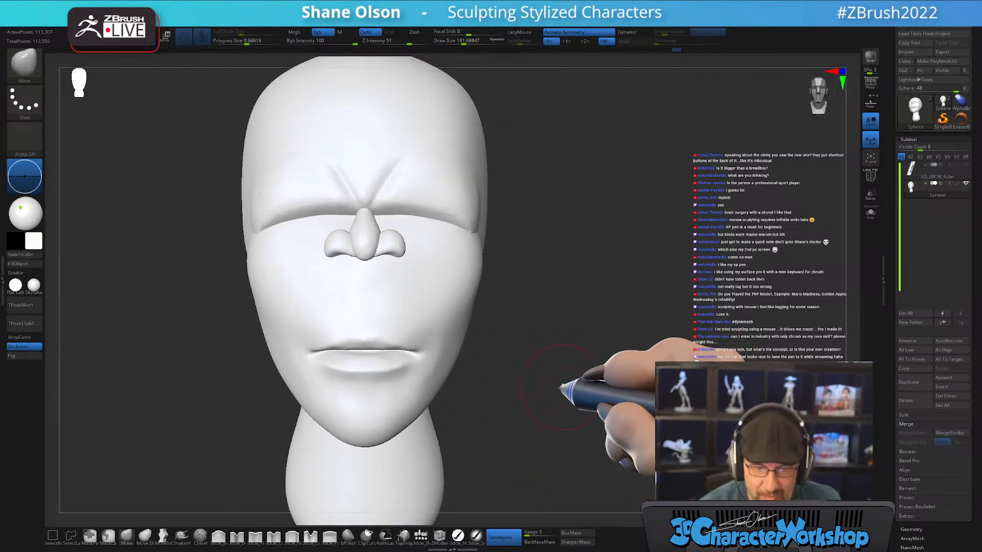
pyautogui.moveTo(566, 385)
pyautogui.mouseDown(button='right')
pyautogui.moveTo(559, 401)
pyautogui.moveTo(544, 392)
pyautogui.mouseUp(button='right')
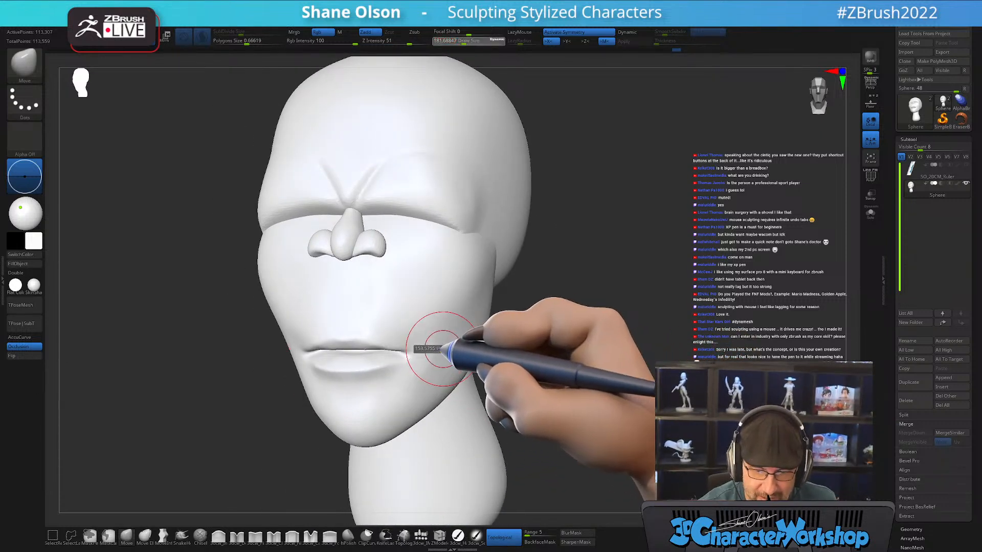
pyautogui.press('shift')
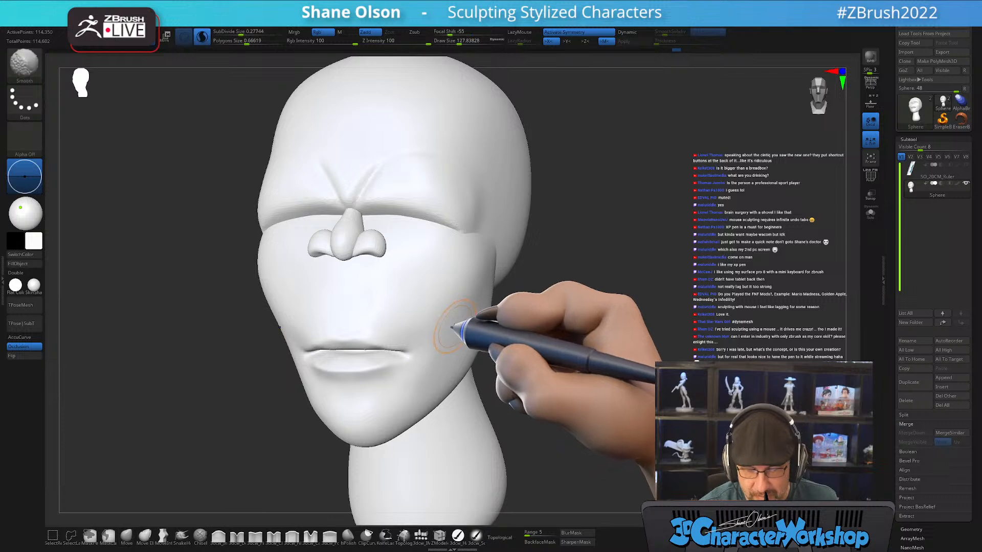
pyautogui.hotkey('shift', 'f')
pyautogui.hotkey('shift', 'f')
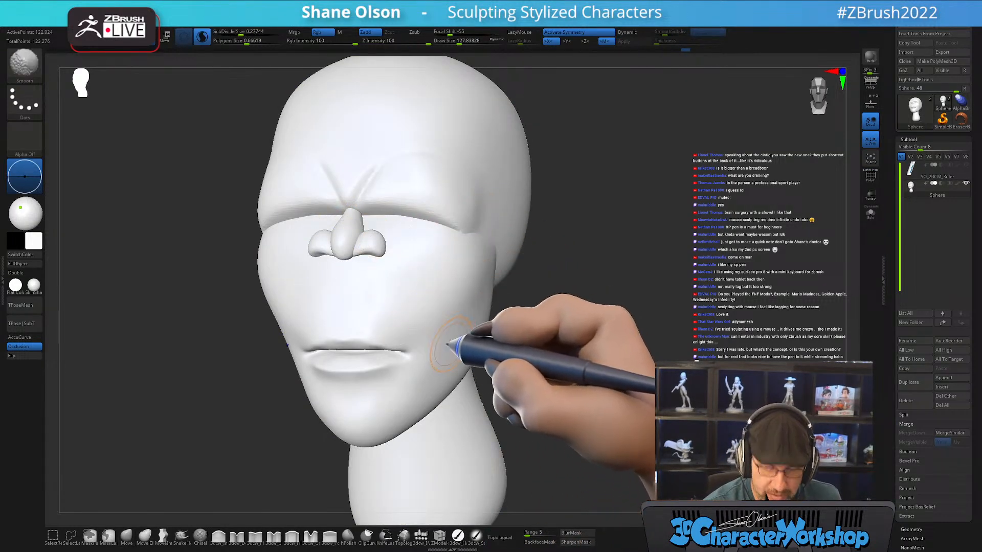
pyautogui.hotkey('shift', 'f')
pyautogui.moveTo(371, 286)
pyautogui.keyDown('shift'); pyautogui.mouseDown()
pyautogui.moveTo(369, 298)
pyautogui.moveTo(423, 264)
pyautogui.moveTo(434, 330)
pyautogui.moveTo(446, 280)
pyautogui.moveTo(422, 365)
pyautogui.moveTo(381, 395)
pyautogui.moveTo(427, 391)
pyautogui.mouseUp(); pyautogui.keyUp('shift')
pyautogui.moveTo(449, 391); pyautogui.dragTo(443, 353, button='right')
pyautogui.moveTo(398, 409)
pyautogui.keyDown('shift'); pyautogui.mouseDown()
pyautogui.moveTo(357, 459)
pyautogui.moveTo(459, 387)
pyautogui.moveTo(461, 296)
pyautogui.moveTo(466, 313)
pyautogui.mouseUp(); pyautogui.keyUp('shift')
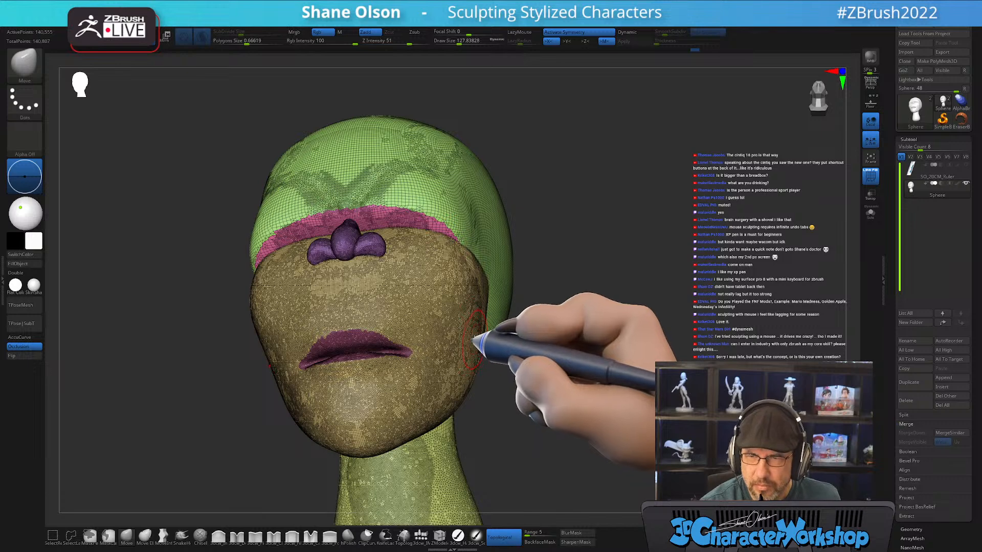
# Display the polygroup wireframe on the head and bring it into a side profile view
pyautogui.moveTo(473, 337); pyautogui.dragTo(439, 388, button='right')
pyautogui.hotkey('shift', 'f')
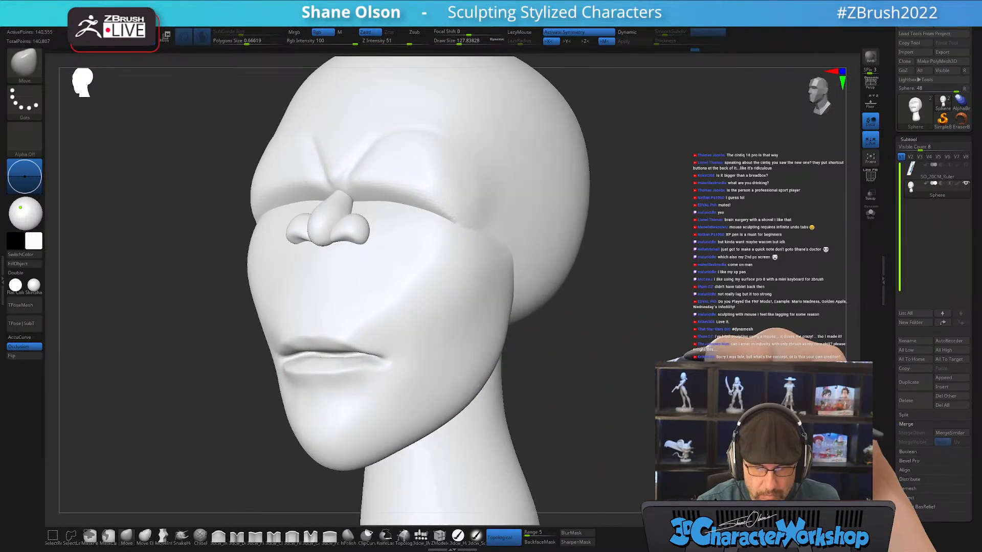
pyautogui.moveTo(662, 386); pyautogui.dragTo(600, 371, button='right')
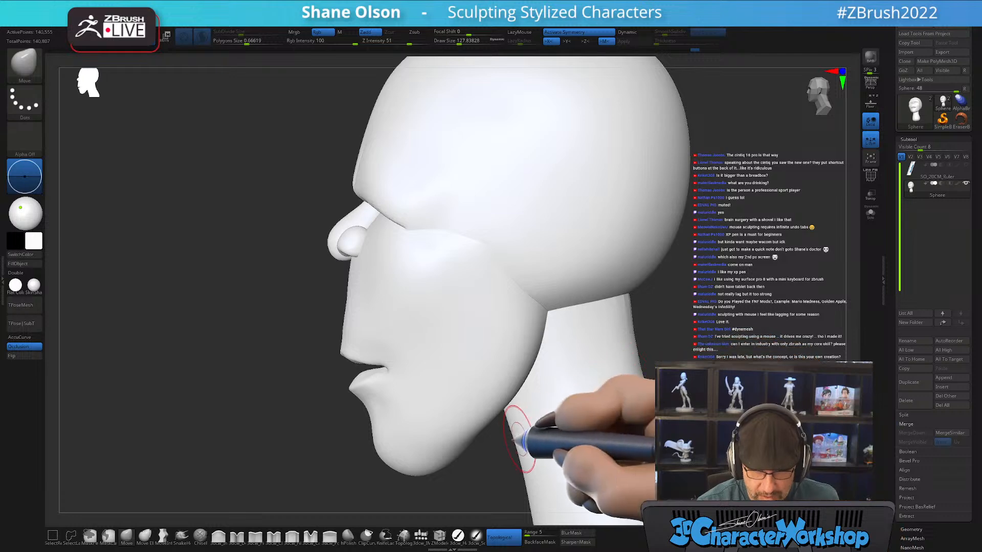
pyautogui.hotkey('shift', 'f')
pyautogui.keyDown('alt'); pyautogui.moveTo(500, 453); pyautogui.dragTo(460, 432, button='right'); pyautogui.keyUp('alt')
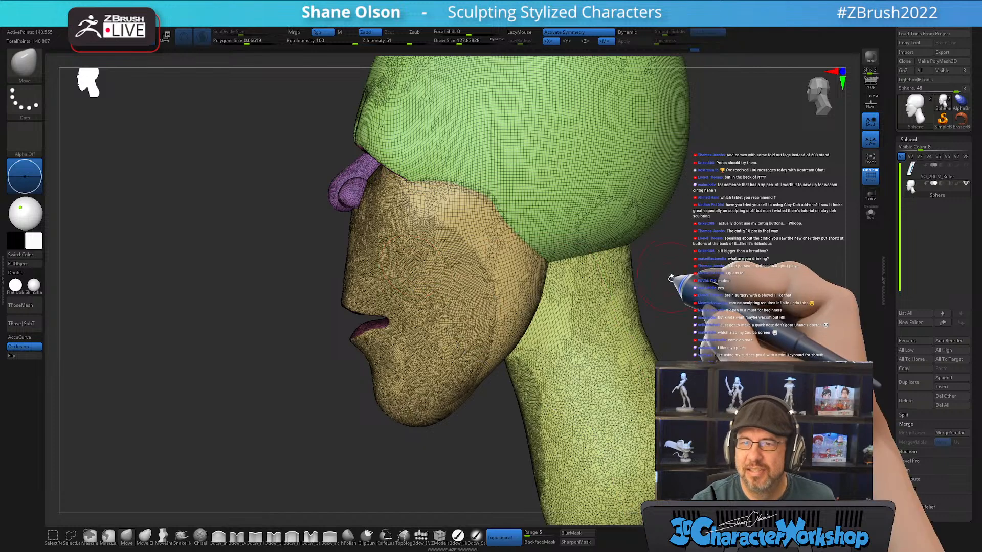
pyautogui.moveTo(668, 280); pyautogui.dragTo(643, 260)
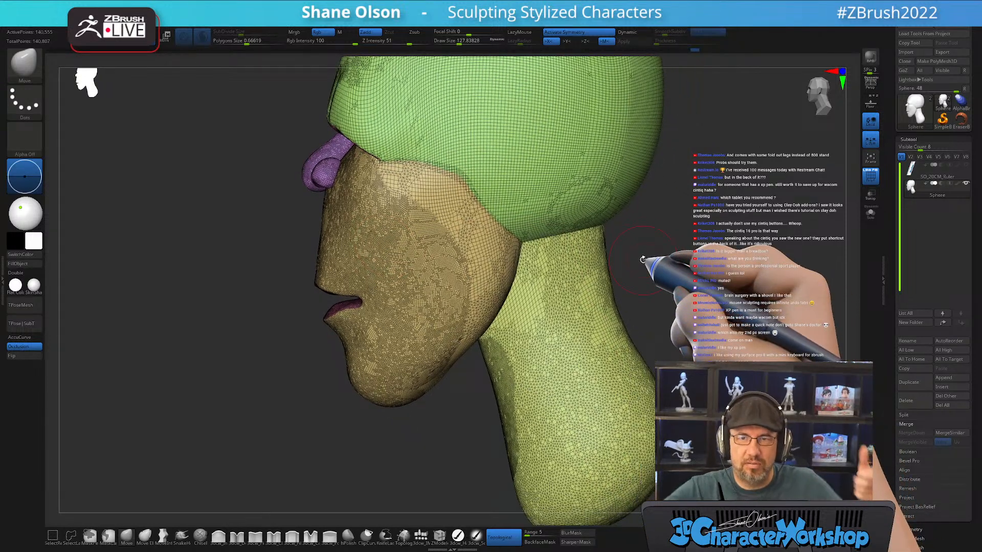
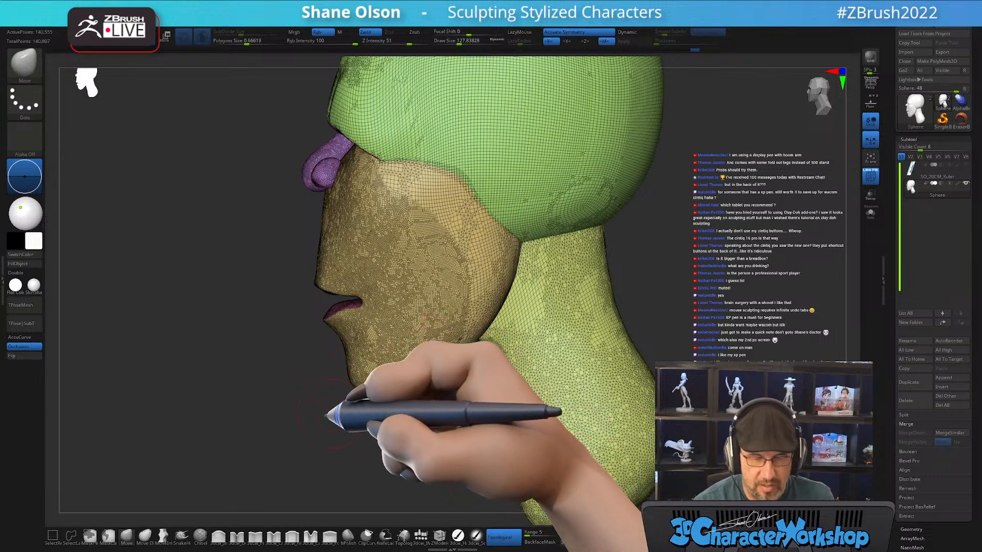
# Mask the lower lip, chin and front of the jaw with a MaskLasso selection in profile, starting at the mouth slit
pyautogui.moveTo(326, 407)
pyautogui.mouseDown()
pyautogui.moveTo(339, 411)
pyautogui.moveTo(328, 398)
pyautogui.mouseUp()
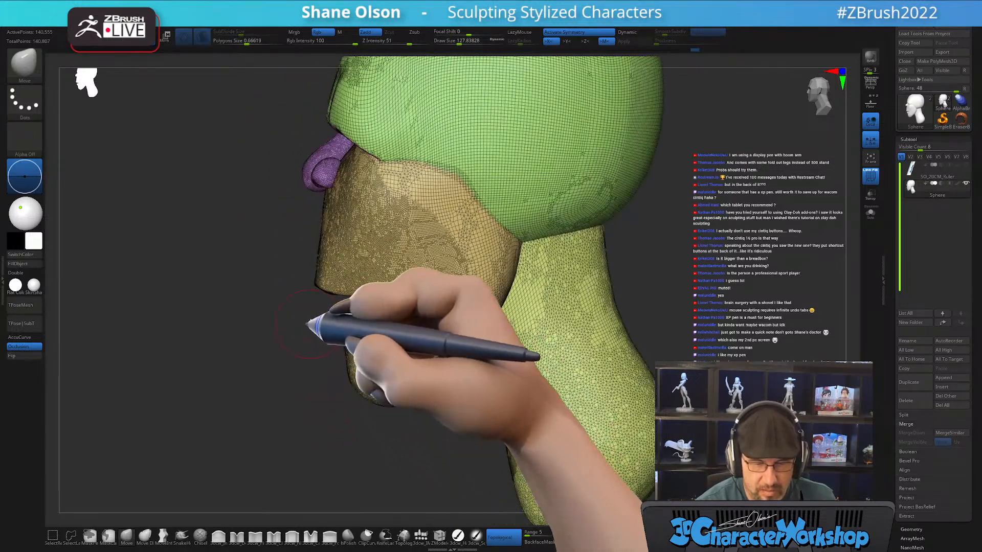
pyautogui.press('ctrl')
pyautogui.moveTo(316, 303)
pyautogui.keyDown('ctrl'); pyautogui.mouseDown()
pyautogui.moveTo(261, 396)
pyautogui.moveTo(331, 458)
pyautogui.moveTo(295, 465)
pyautogui.mouseUp(); pyautogui.keyUp('ctrl')
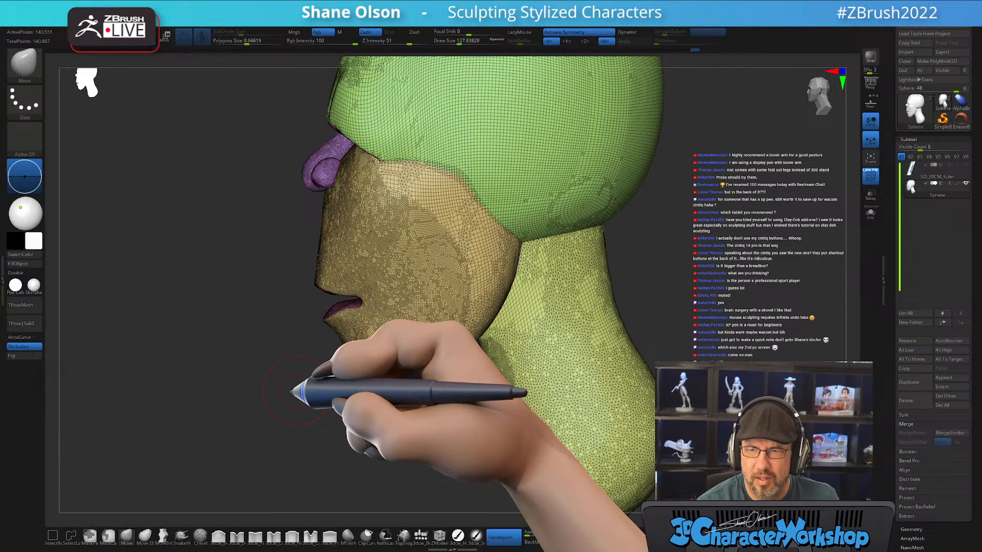
pyautogui.keyDown('alt'); pyautogui.moveTo(294, 390); pyautogui.dragTo(281, 438); pyautogui.keyUp('alt')
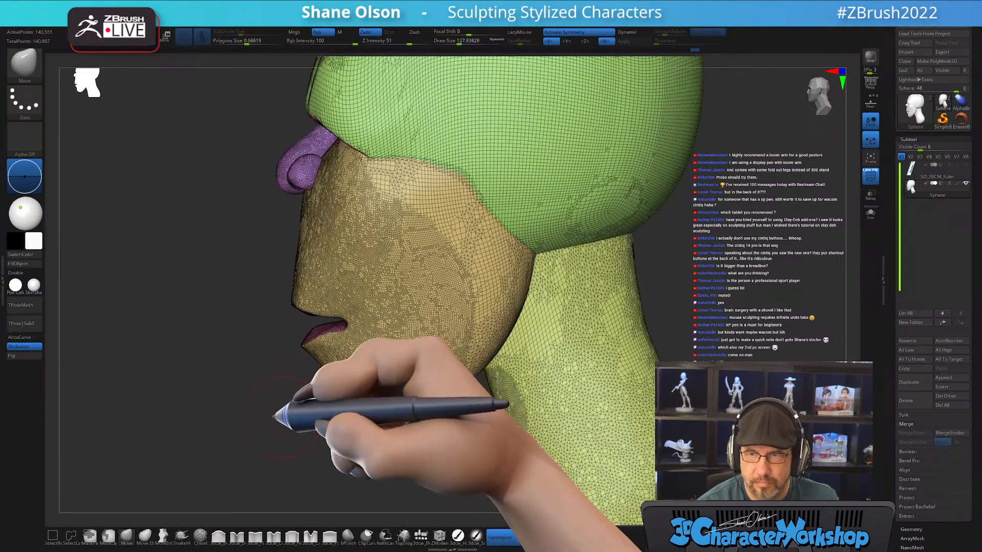
pyautogui.keyDown('ctrl'); pyautogui.click(286, 327); pyautogui.keyUp('ctrl')
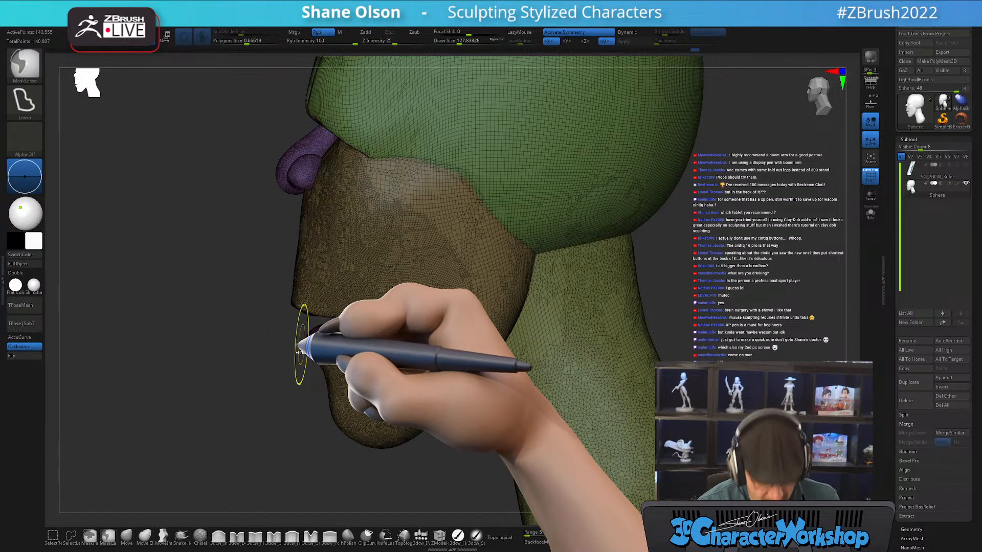
pyautogui.keyDown('ctrl'); pyautogui.click(279, 395); pyautogui.keyUp('ctrl')
pyautogui.moveTo(302, 330)
pyautogui.keyDown('ctrl'); pyautogui.mouseDown()
pyautogui.moveTo(263, 344)
pyautogui.moveTo(329, 464)
pyautogui.moveTo(453, 438)
pyautogui.moveTo(452, 347)
pyautogui.moveTo(419, 314)
pyautogui.moveTo(389, 317)
pyautogui.mouseUp(); pyautogui.keyUp('ctrl')
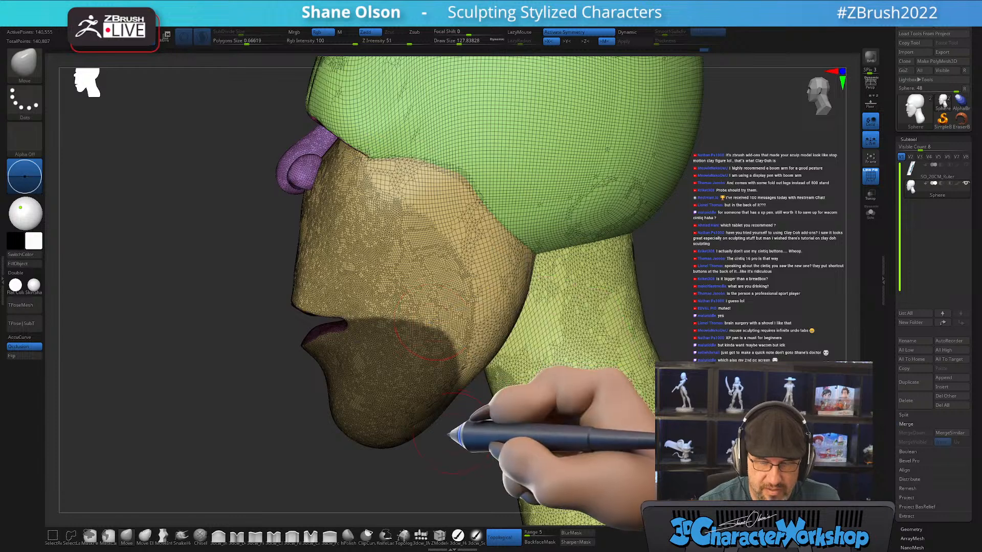
# Convert the masked lower lip and chin area into its own polygroup
pyautogui.keyDown('alt'); pyautogui.moveTo(726, 326); pyautogui.dragTo(676, 307); pyautogui.keyUp('alt')
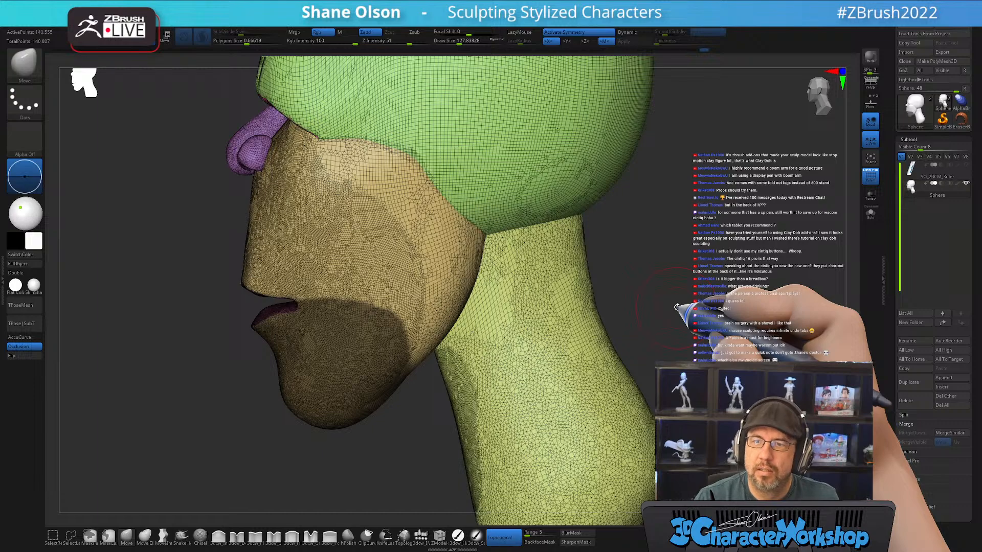
pyautogui.keyDown('alt'); pyautogui.moveTo(673, 258); pyautogui.dragTo(661, 254); pyautogui.keyUp('alt')
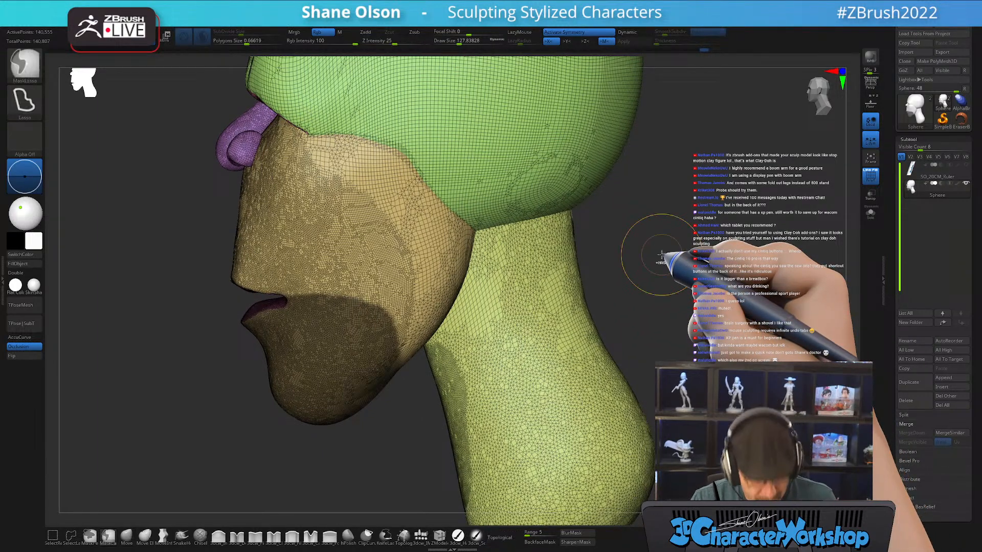
pyautogui.hotkey('ctrl', 'w')
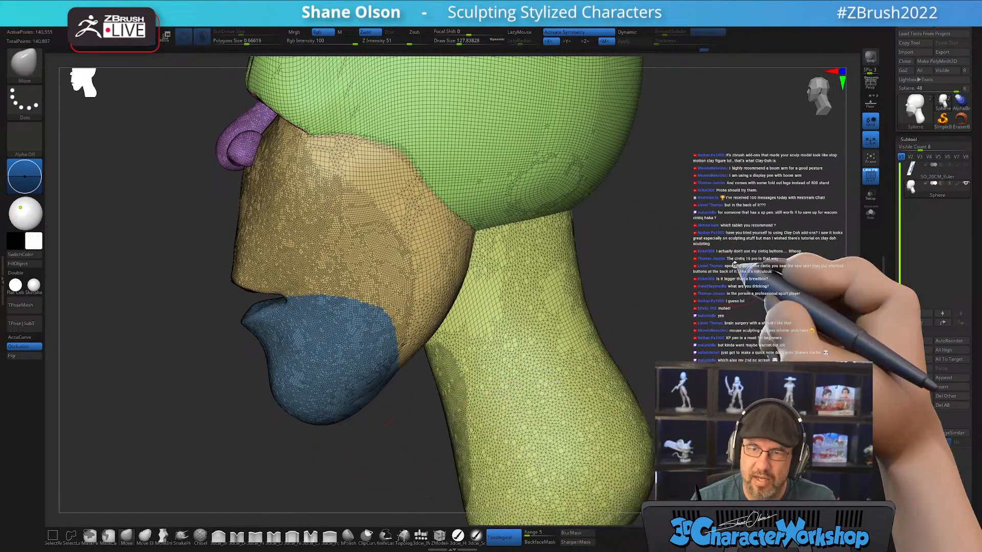
pyautogui.moveTo(696, 278); pyautogui.dragTo(602, 286)
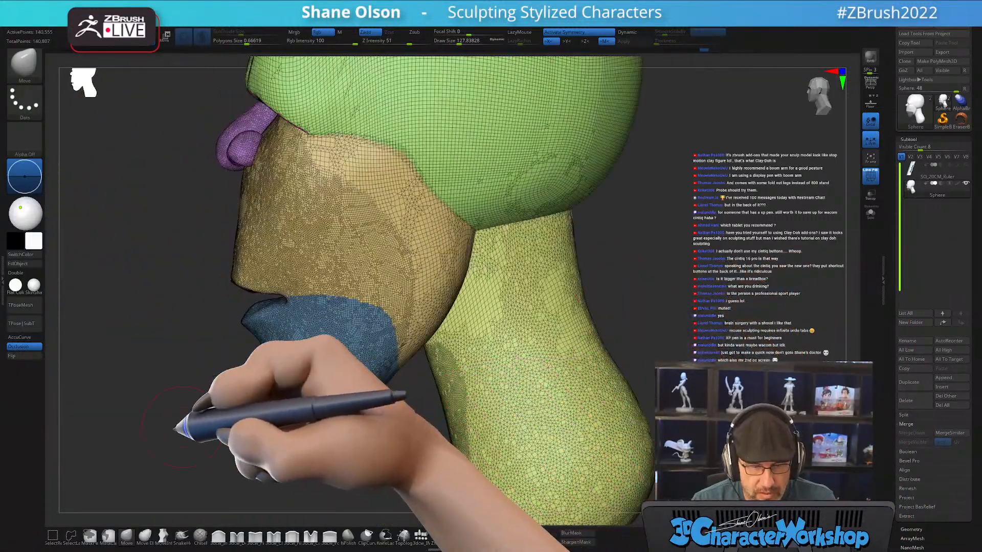
# Turn off Sculptris Pro, inflate the lips with the Inflate brush at a draw size of about 158 and intensity 5, and hide the wireframe
pyautogui.moveTo(177, 430); pyautogui.dragTo(460, 372)
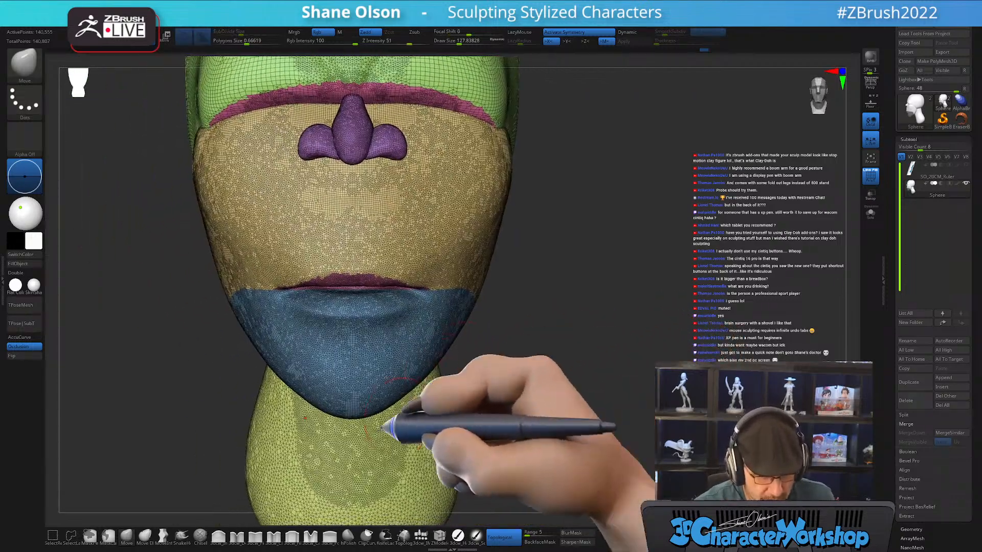
pyautogui.click(219, 535)
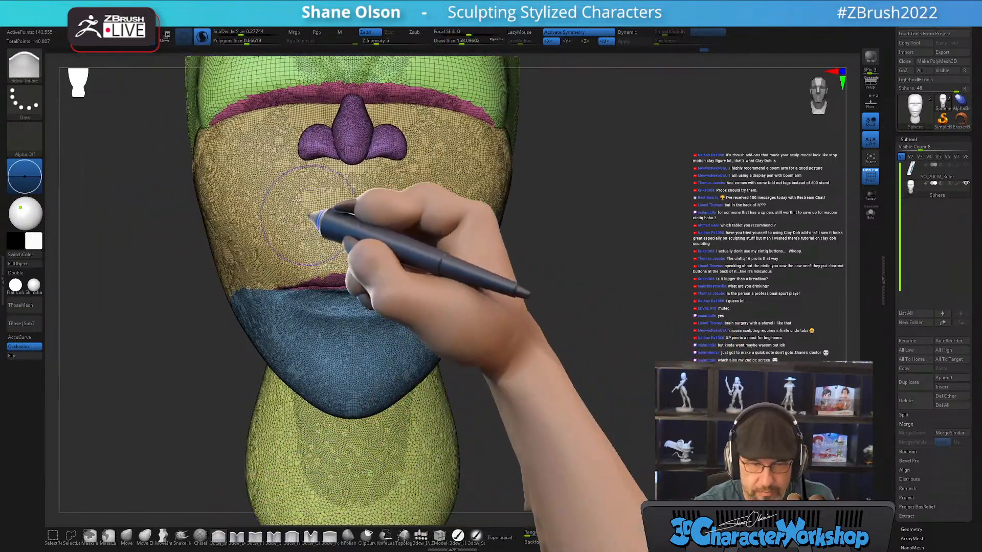
pyautogui.click(202, 36)
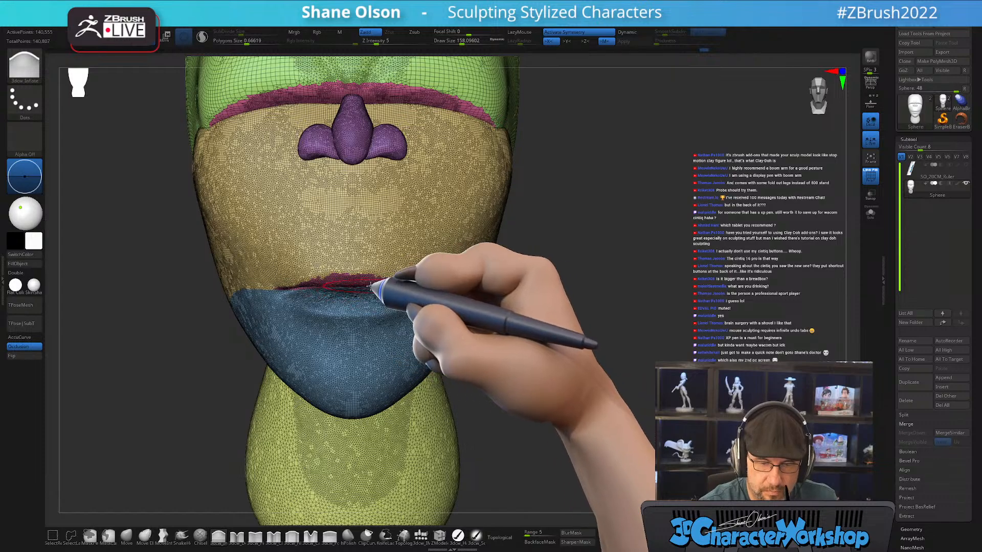
pyautogui.moveTo(491, 303); pyautogui.dragTo(425, 298)
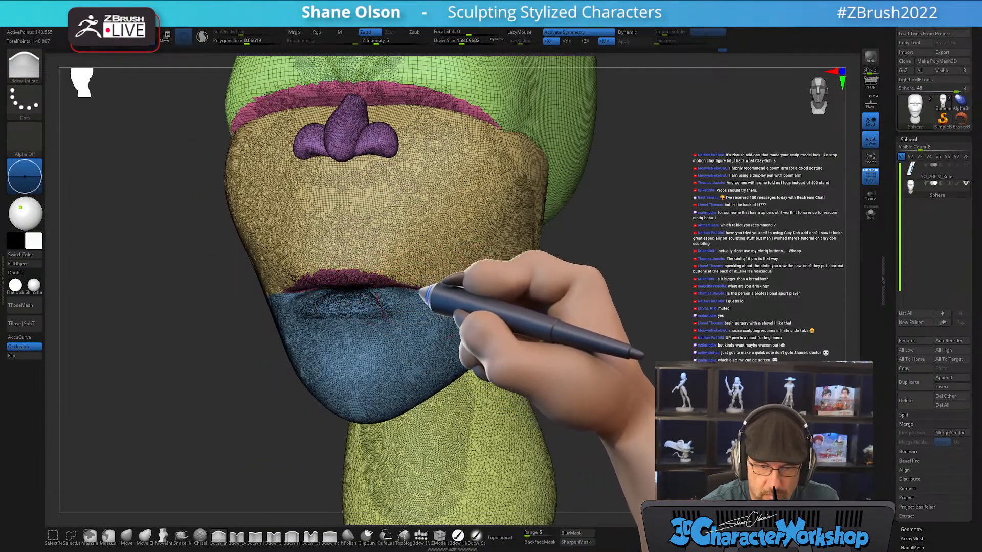
pyautogui.hotkey('shift', 'f')
pyautogui.moveTo(595, 353); pyautogui.dragTo(582, 353)
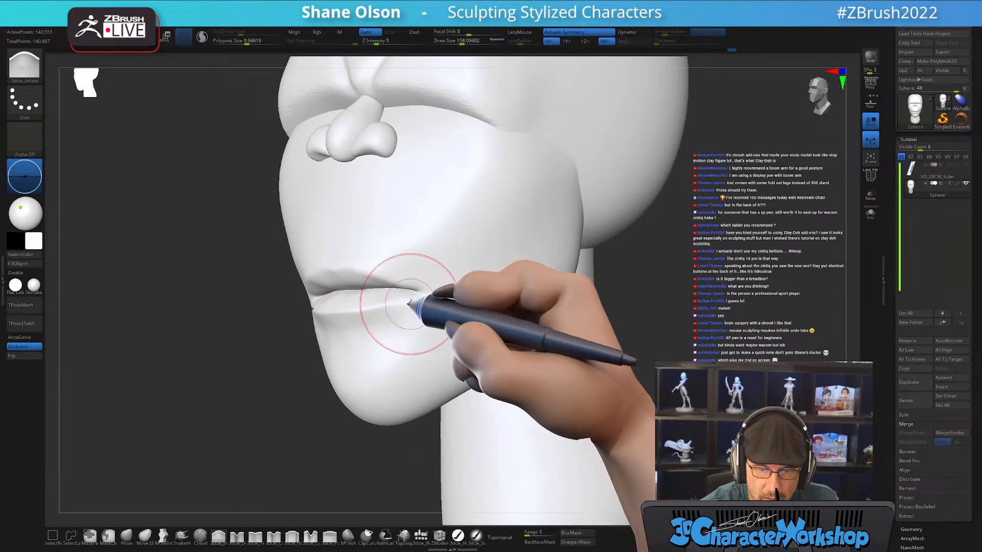
# Build up the fullness of both lips and the mouth corners with the Inflate brush from three-quarter and front views
pyautogui.moveTo(409, 304)
pyautogui.mouseDown(button='right')
pyautogui.moveTo(432, 287)
pyautogui.moveTo(394, 305)
pyautogui.mouseUp(button='right')
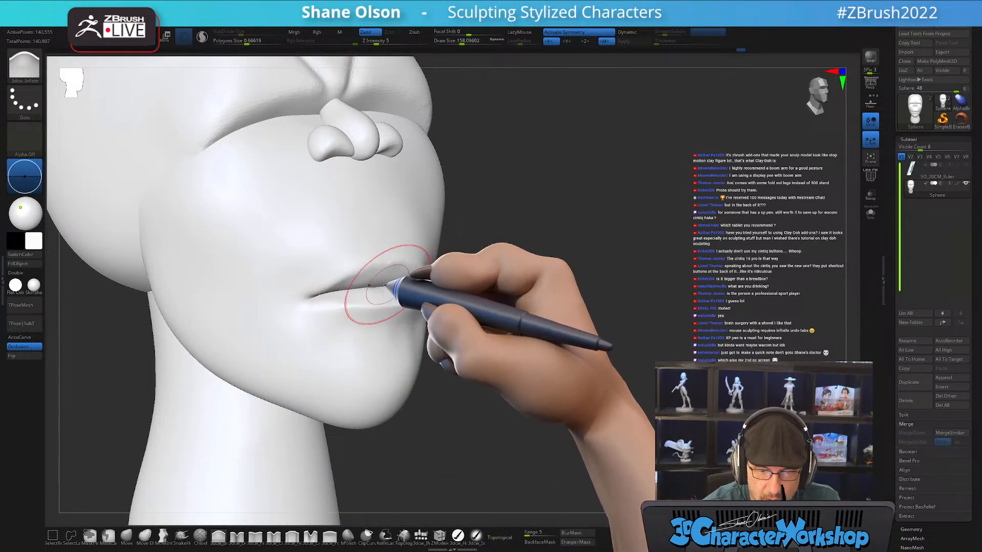
pyautogui.moveTo(456, 318); pyautogui.dragTo(491, 336, button='right')
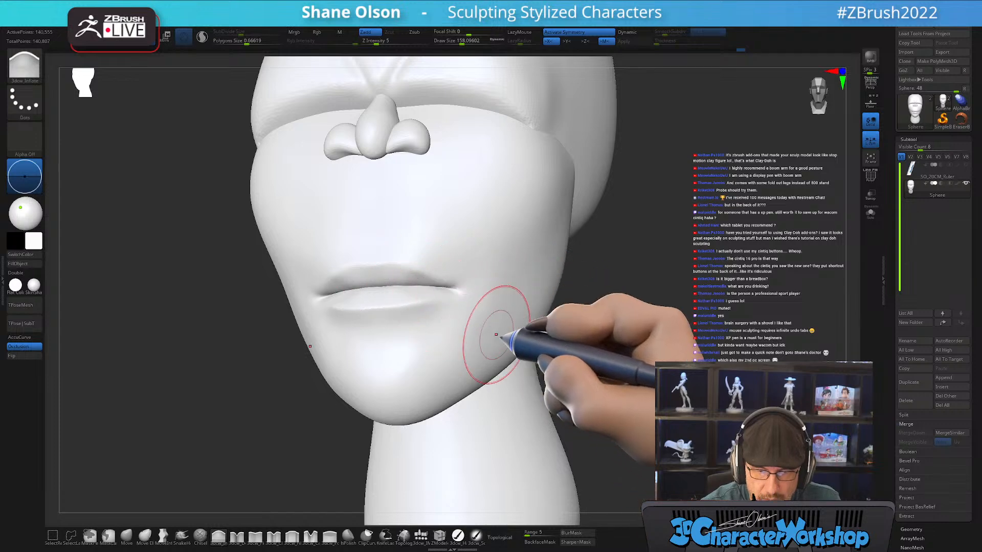
pyautogui.moveTo(616, 357); pyautogui.dragTo(596, 383)
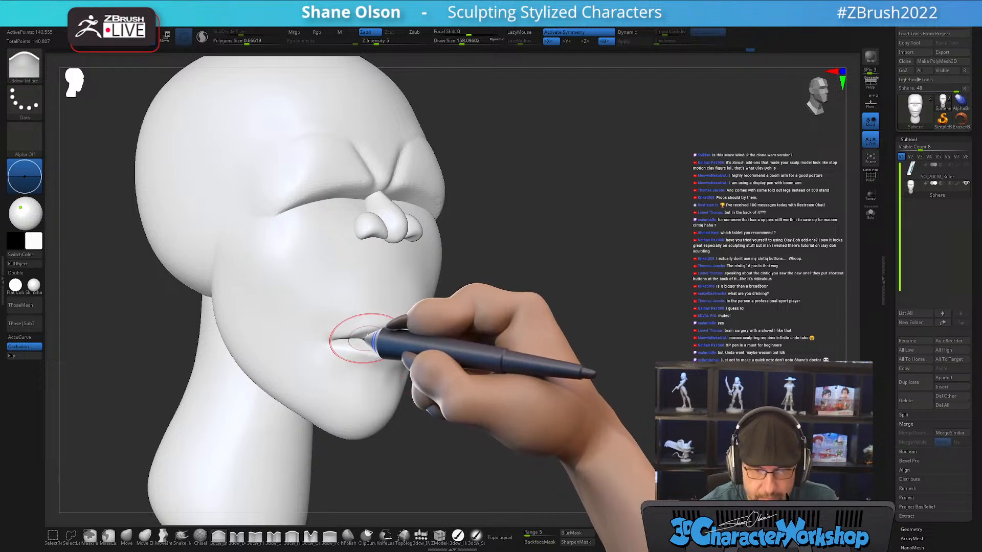
pyautogui.moveTo(520, 353); pyautogui.dragTo(605, 362)
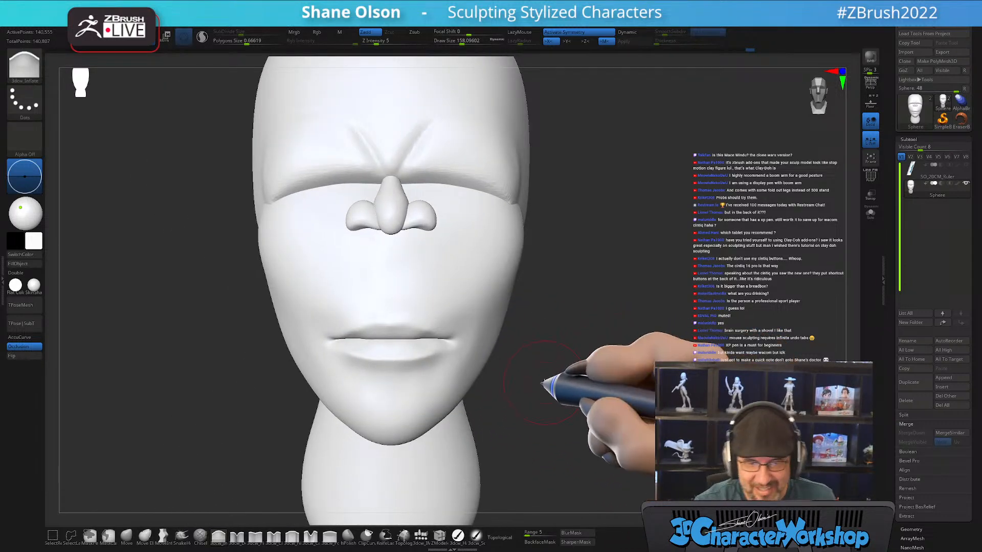
pyautogui.moveTo(543, 383)
pyautogui.mouseDown()
pyautogui.moveTo(583, 352)
pyautogui.moveTo(582, 329)
pyautogui.moveTo(574, 390)
pyautogui.moveTo(562, 401)
pyautogui.moveTo(585, 401)
pyautogui.moveTo(600, 320)
pyautogui.moveTo(578, 342)
pyautogui.mouseUp()
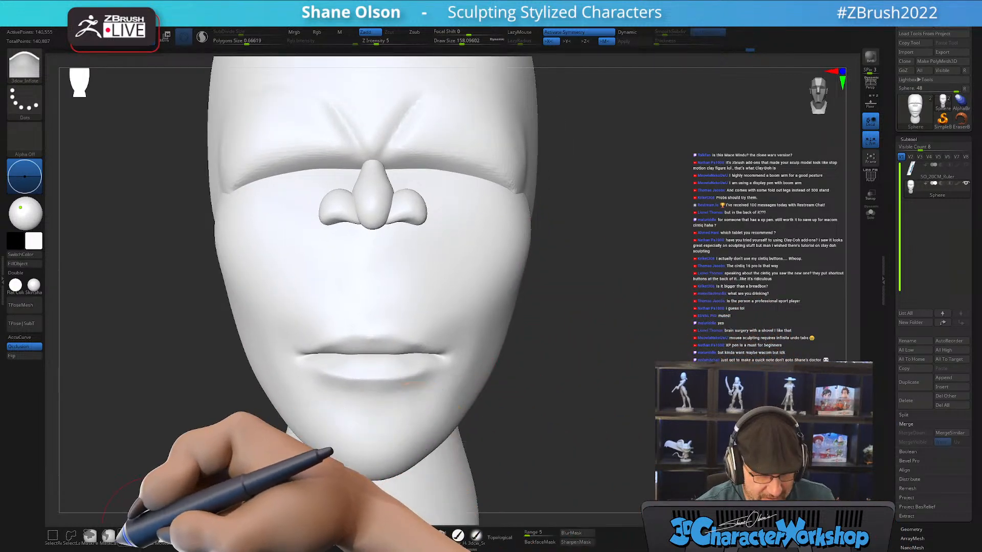
# Shape the contour of the upper lip with the Move brush at a draw size of about 71
pyautogui.click(127, 536)
pyautogui.keyDown('ctrl'); pyautogui.moveTo(391, 301); pyautogui.dragTo(393, 322, button='right'); pyautogui.keyUp('ctrl')
pyautogui.press('s')
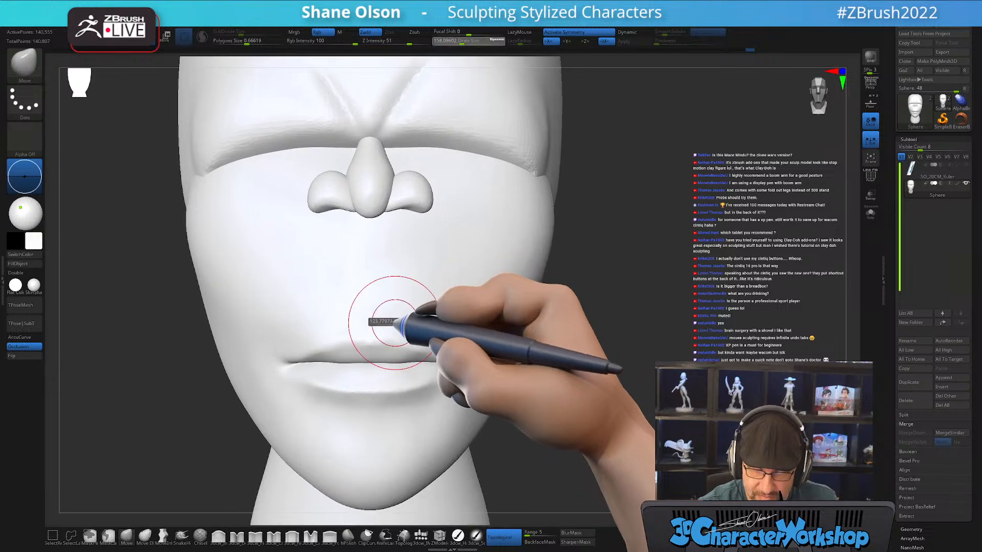
pyautogui.moveTo(390, 323)
pyautogui.mouseDown()
pyautogui.moveTo(361, 329)
pyautogui.moveTo(363, 341)
pyautogui.mouseUp()
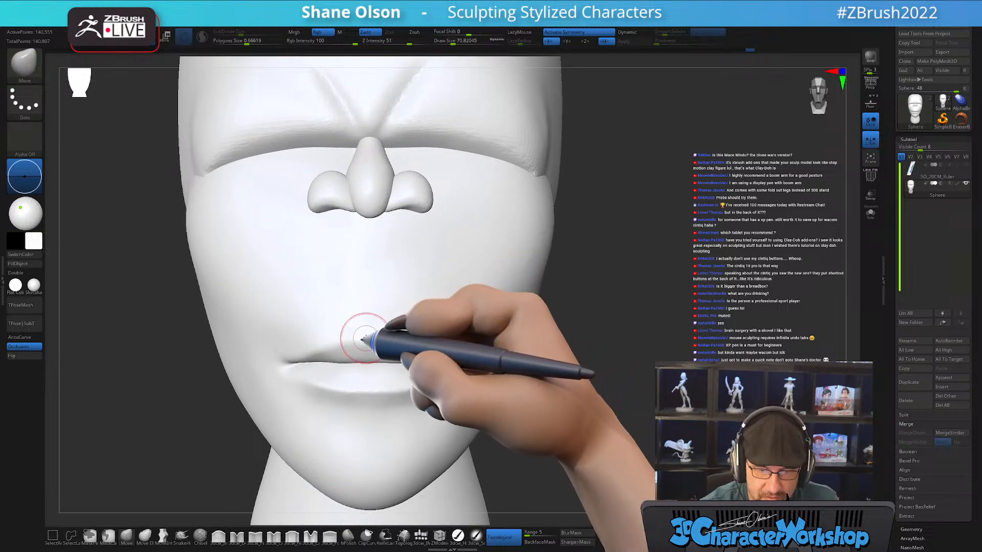
pyautogui.moveTo(408, 324); pyautogui.dragTo(432, 326, button='right')
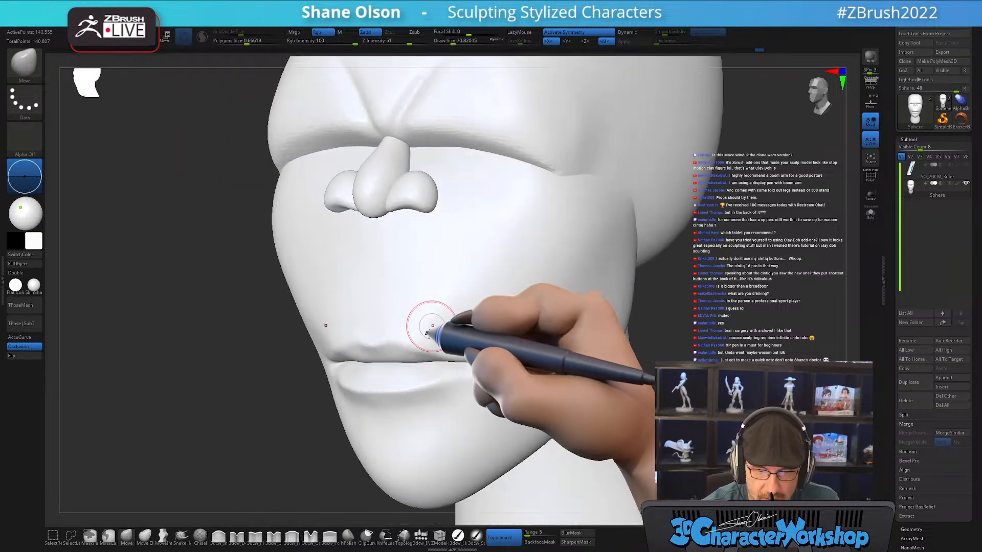
# Hide the upper face polygroup so the lower lip and chin can be worked on separately
pyautogui.press('w')
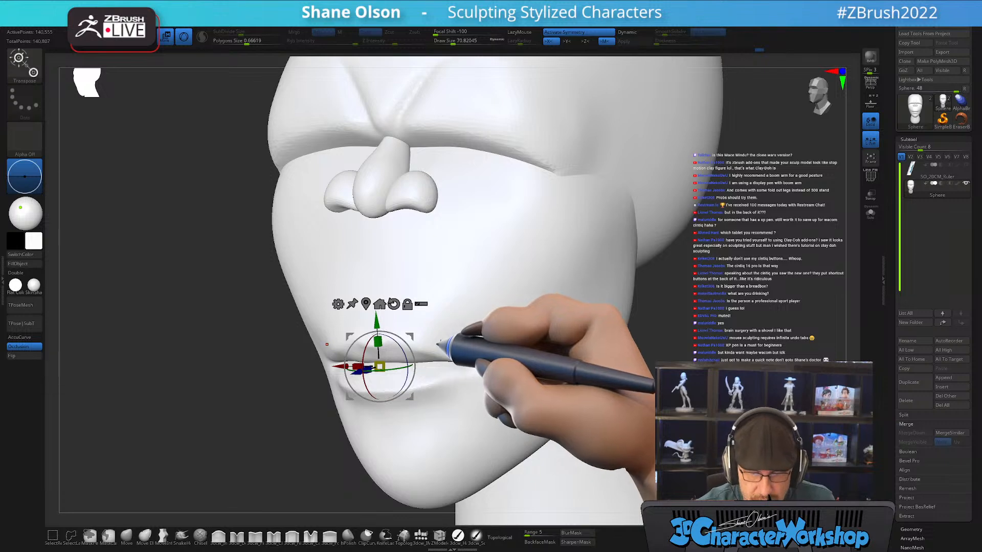
pyautogui.press('q')
pyautogui.keyDown('ctrl'); pyautogui.keyDown('shift'); pyautogui.click(427, 339); pyautogui.keyUp('shift'); pyautogui.keyUp('ctrl')
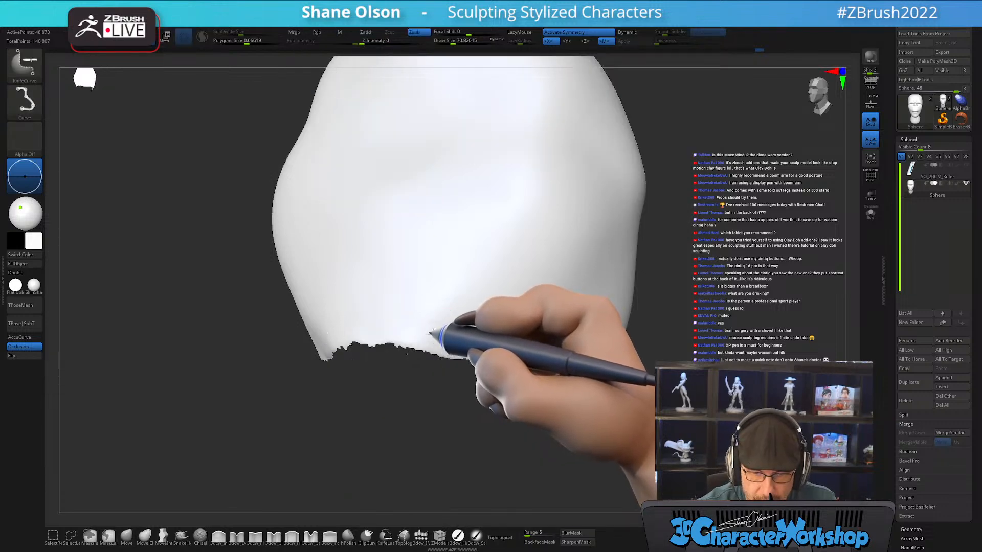
pyautogui.keyDown('ctrl'); pyautogui.keyDown('shift'); pyautogui.click(432, 333); pyautogui.keyUp('shift'); pyautogui.keyUp('ctrl')
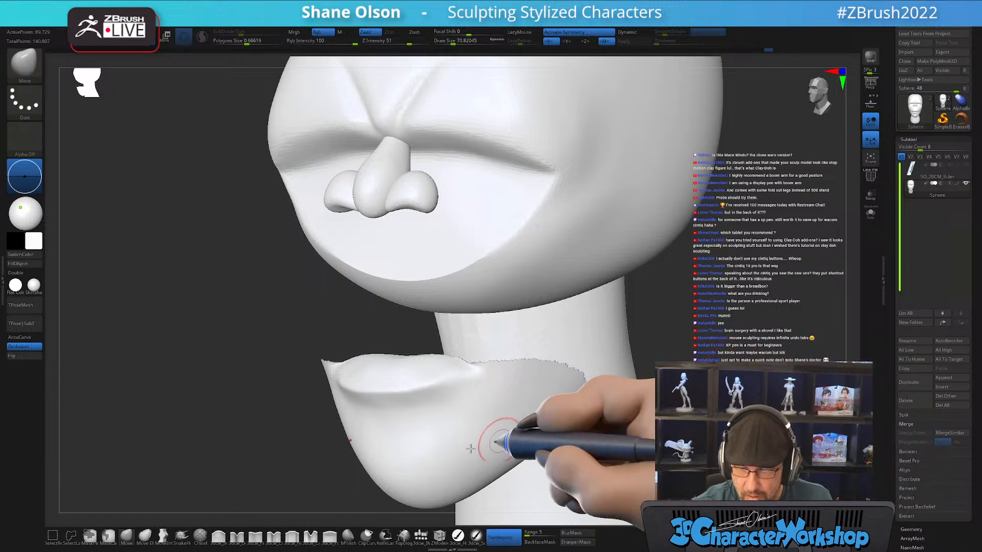
# Smooth the inner edge of the lower lip with the bPolish brush and unhide the rest of the head
pyautogui.moveTo(711, 313)
pyautogui.keyDown('ctrl'); pyautogui.keyDown('shift'); pyautogui.mouseDown()
pyautogui.moveTo(734, 346)
pyautogui.moveTo(657, 351)
pyautogui.moveTo(646, 342)
pyautogui.moveTo(603, 375)
pyautogui.moveTo(609, 401)
pyautogui.moveTo(623, 342)
pyautogui.moveTo(613, 330)
pyautogui.moveTo(574, 394)
pyautogui.moveTo(399, 373)
pyautogui.moveTo(388, 409)
pyautogui.mouseUp(); pyautogui.keyUp('shift'); pyautogui.keyUp('ctrl')
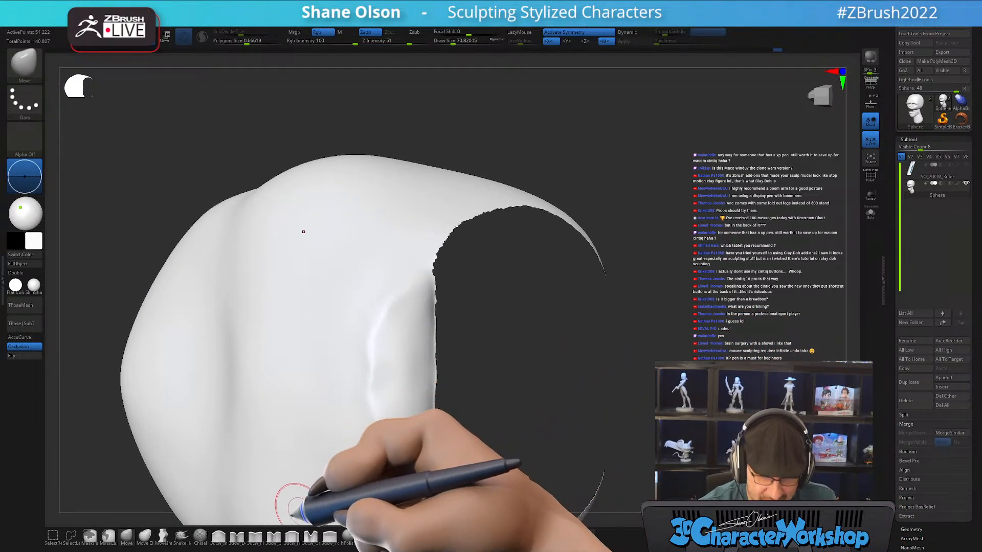
pyautogui.click(348, 534)
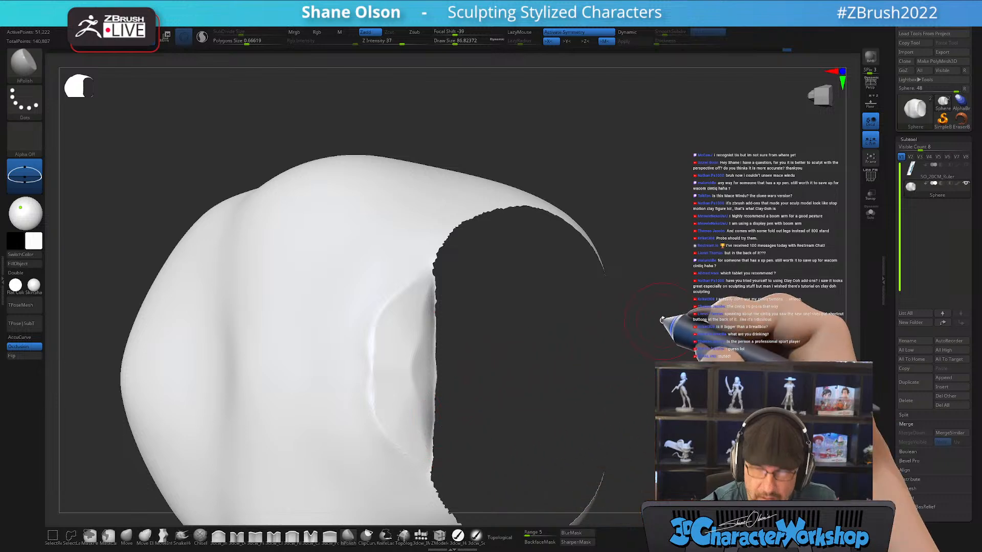
pyautogui.keyDown('alt'); pyautogui.moveTo(661, 312); pyautogui.dragTo(627, 301); pyautogui.keyUp('alt')
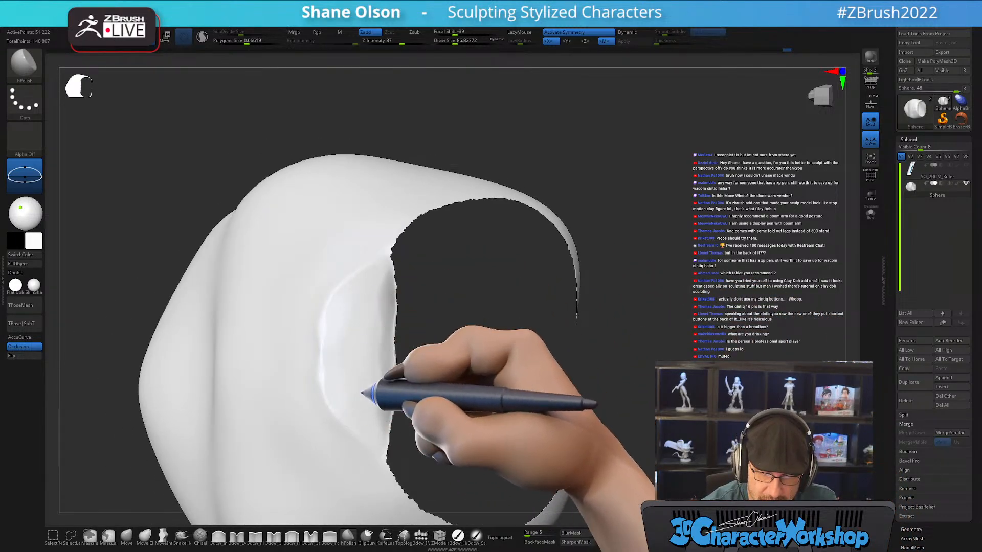
pyautogui.moveTo(657, 324); pyautogui.dragTo(445, 428)
pyautogui.keyDown('alt'); pyautogui.moveTo(757, 315); pyautogui.dragTo(485, 473); pyautogui.keyUp('alt')
pyautogui.keyDown('alt'); pyautogui.moveTo(581, 340); pyautogui.dragTo(598, 358); pyautogui.keyUp('alt')
pyautogui.moveTo(397, 282)
pyautogui.mouseDown(button='right')
pyautogui.moveTo(400, 262)
pyautogui.moveTo(402, 272)
pyautogui.mouseUp(button='right')
pyautogui.moveTo(716, 352); pyautogui.dragTo(645, 382)
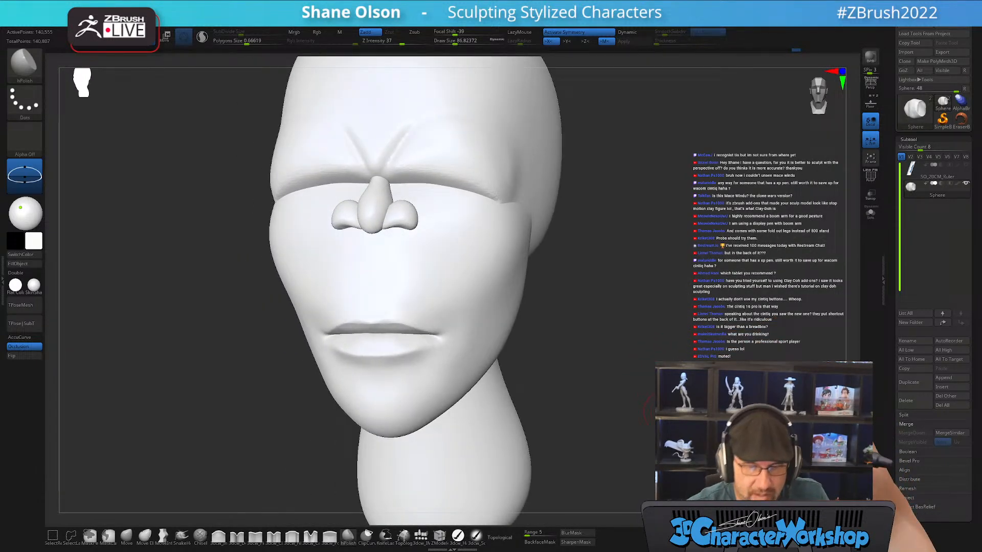
pyautogui.moveTo(672, 303); pyautogui.dragTo(659, 271)
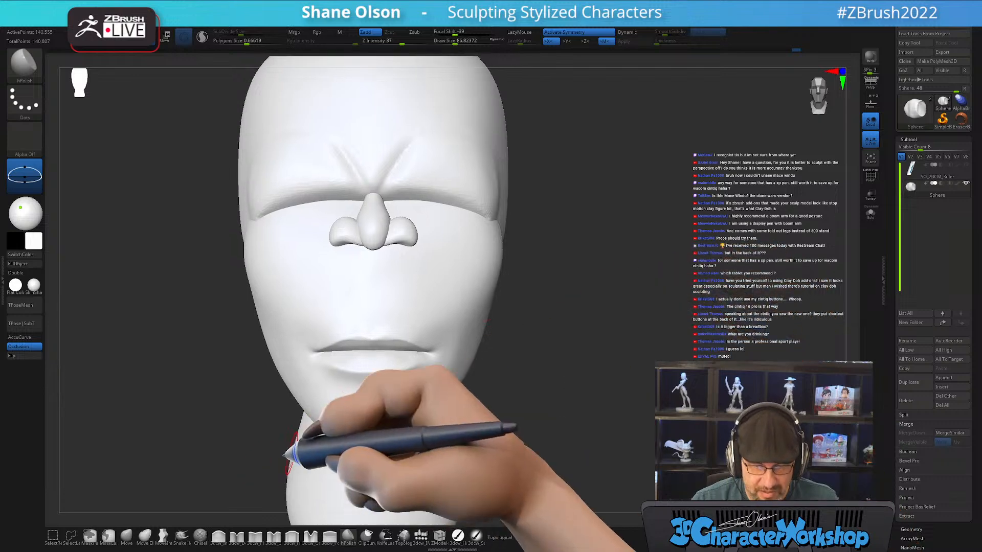
# Insert a symmetrical pair of QuadSphere-2 spheres over the eye sockets as eyeballs with the insert mesh brush
pyautogui.click(420, 535)
pyautogui.moveTo(438, 471); pyautogui.dragTo(160, 114)
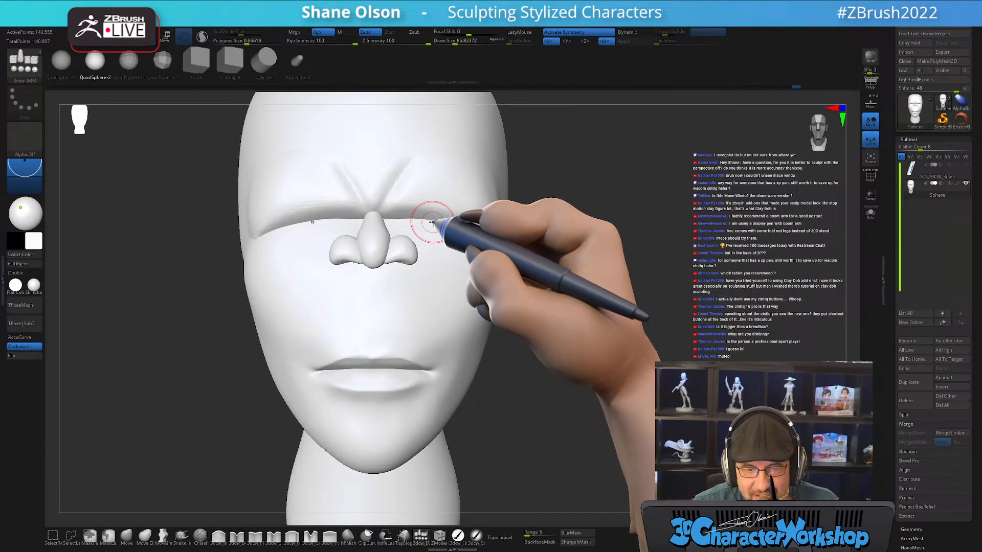
pyautogui.moveTo(434, 240); pyautogui.dragTo(435, 259)
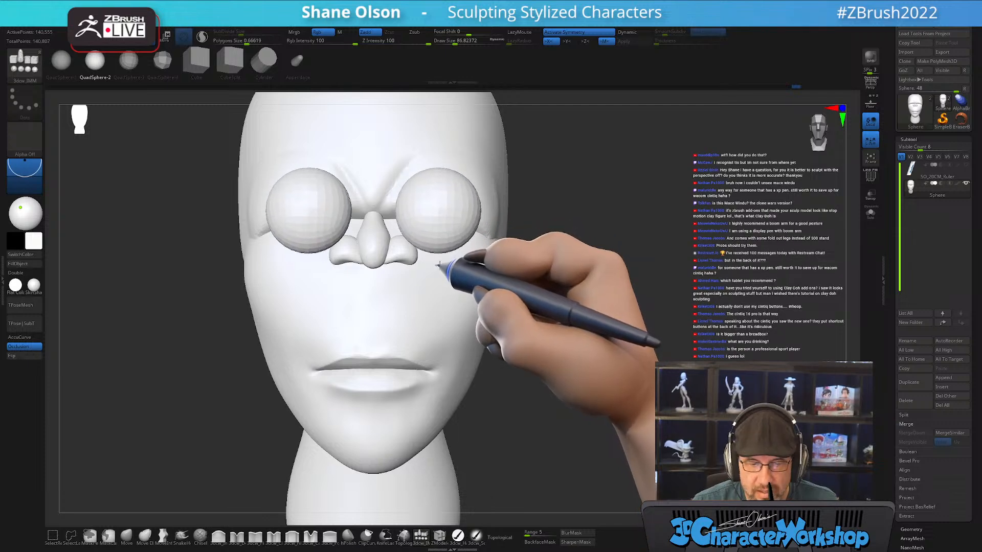
pyautogui.hotkey('ctrl', 'z')
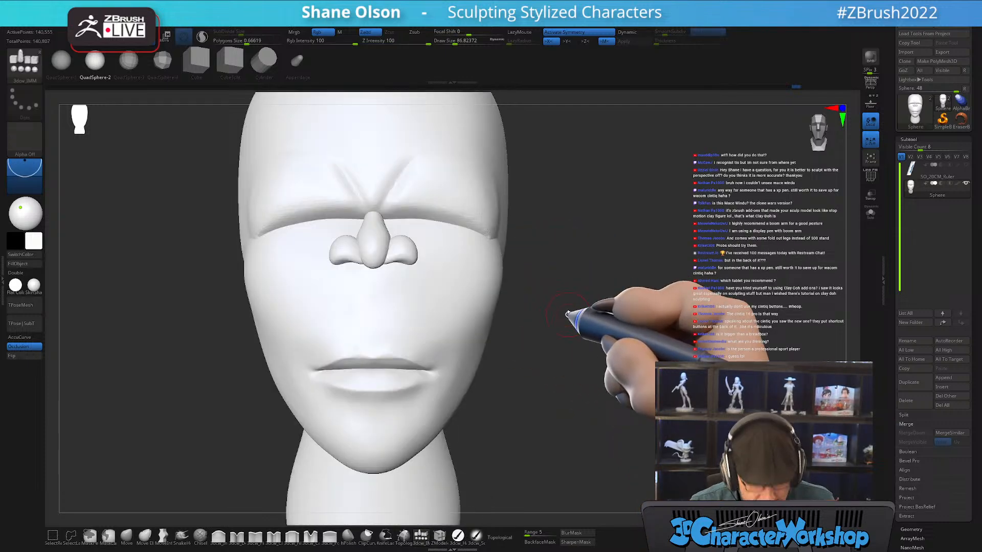
pyautogui.press('w')
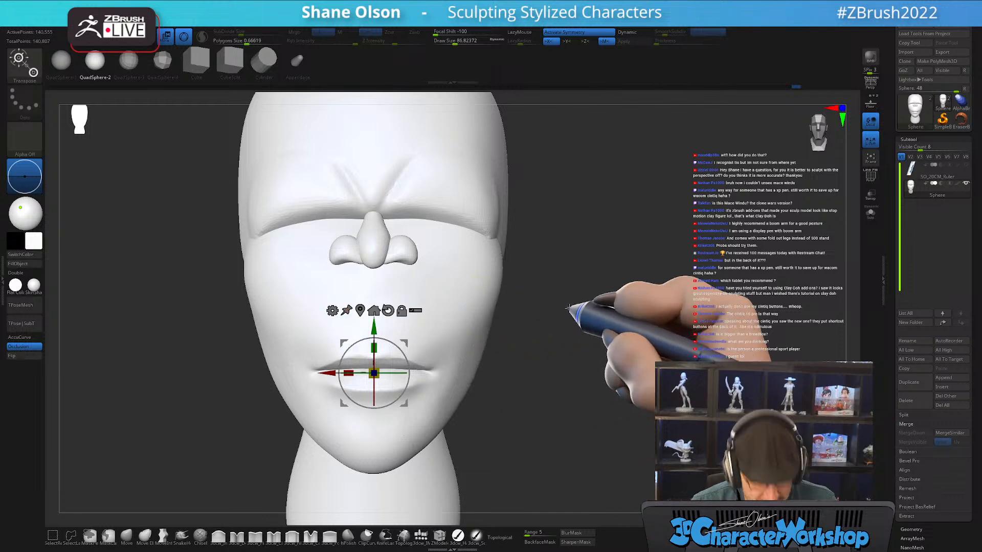
pyautogui.press('q')
pyautogui.moveTo(442, 213); pyautogui.dragTo(440, 265)
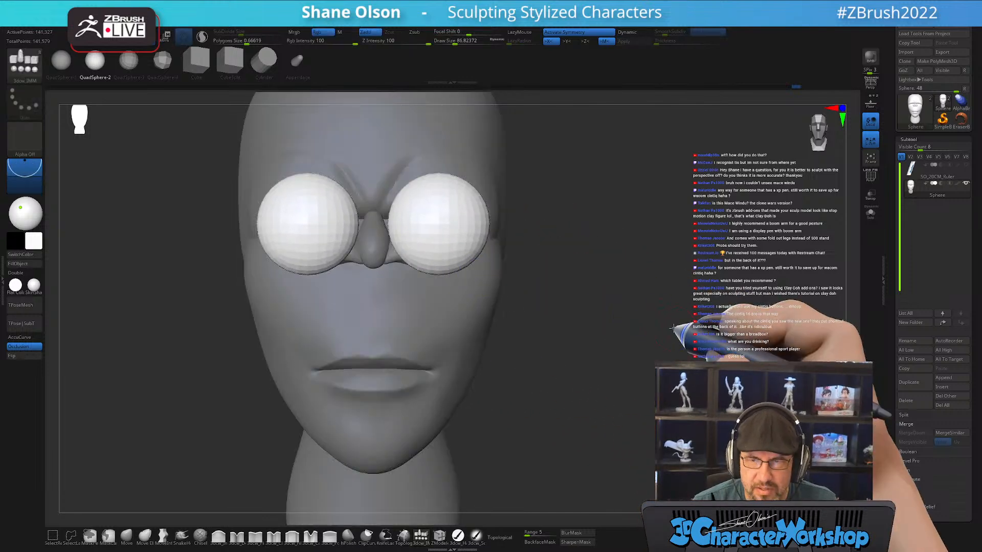
# Push the eyeballs back into the head from the side view until they sit under the brow
pyautogui.moveTo(844, 323); pyautogui.dragTo(220, 369)
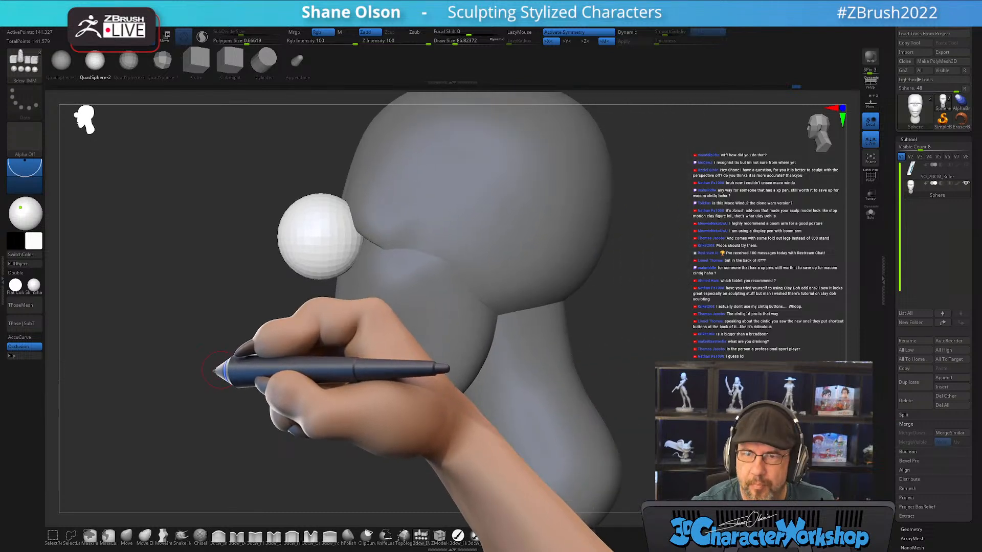
pyautogui.moveTo(635, 289); pyautogui.dragTo(621, 324)
pyautogui.press('w')
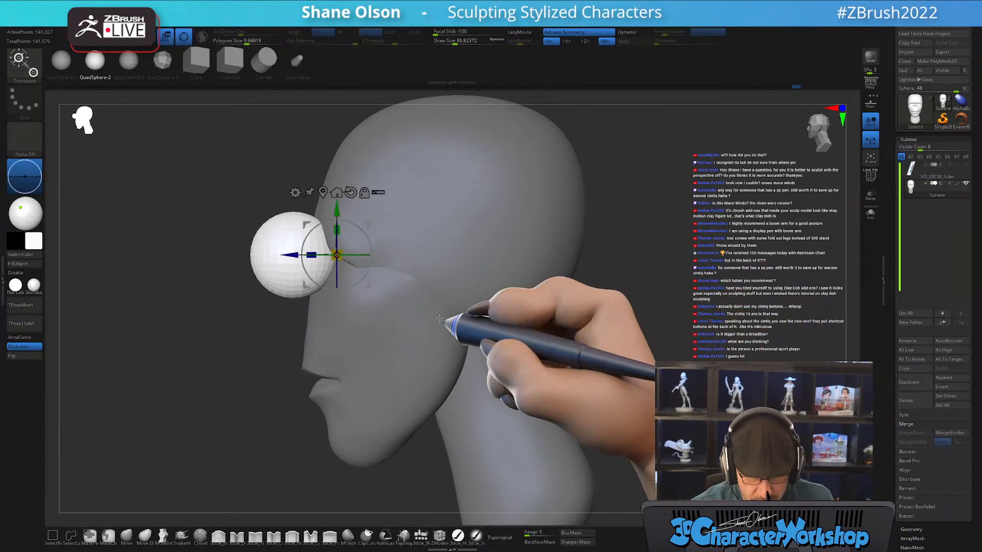
pyautogui.moveTo(299, 255); pyautogui.dragTo(369, 251)
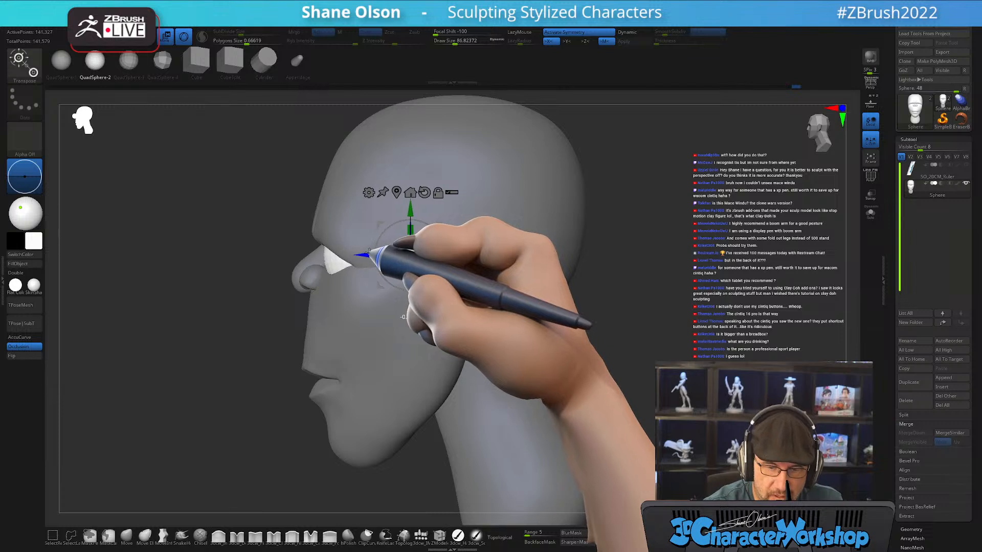
# Move the eyeballs slightly closer together and a little lower in the front view
pyautogui.moveTo(450, 264); pyautogui.dragTo(520, 281)
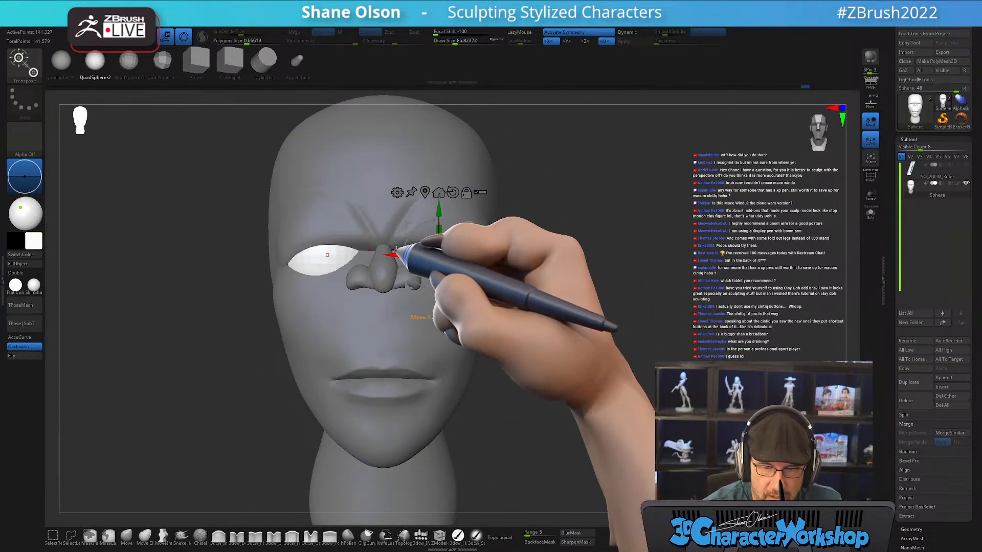
pyautogui.moveTo(393, 254); pyautogui.dragTo(387, 254)
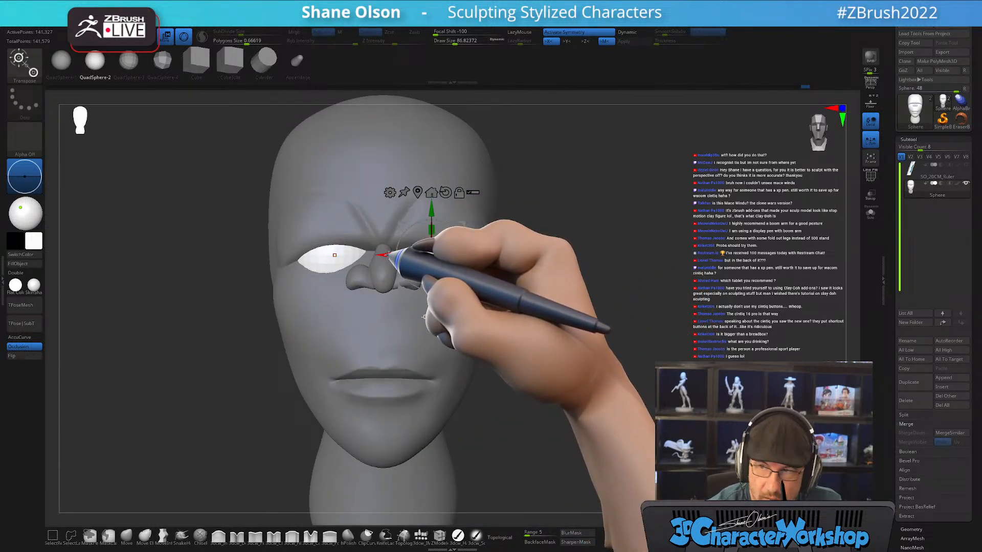
pyautogui.moveTo(608, 309); pyautogui.dragTo(649, 322)
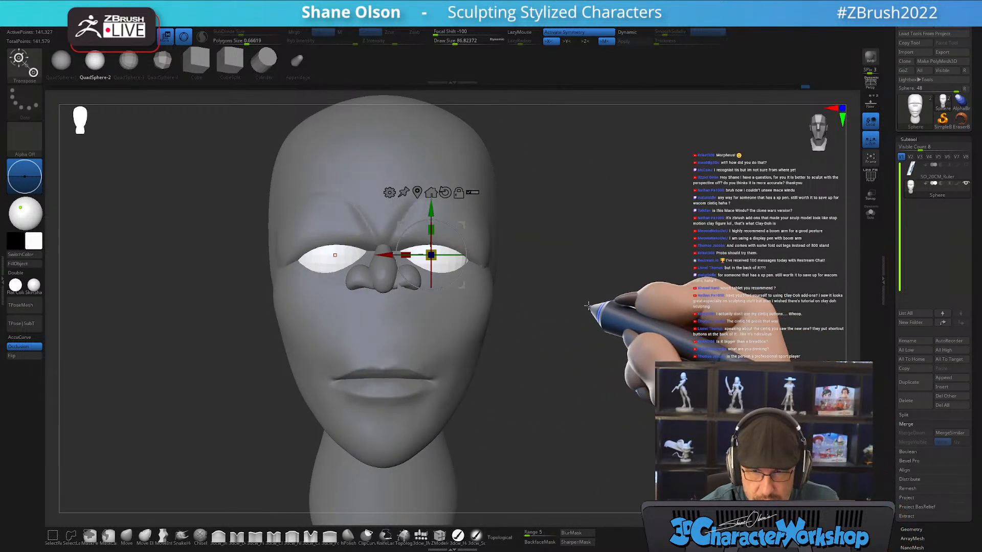
pyautogui.moveTo(430, 211); pyautogui.dragTo(430, 218)
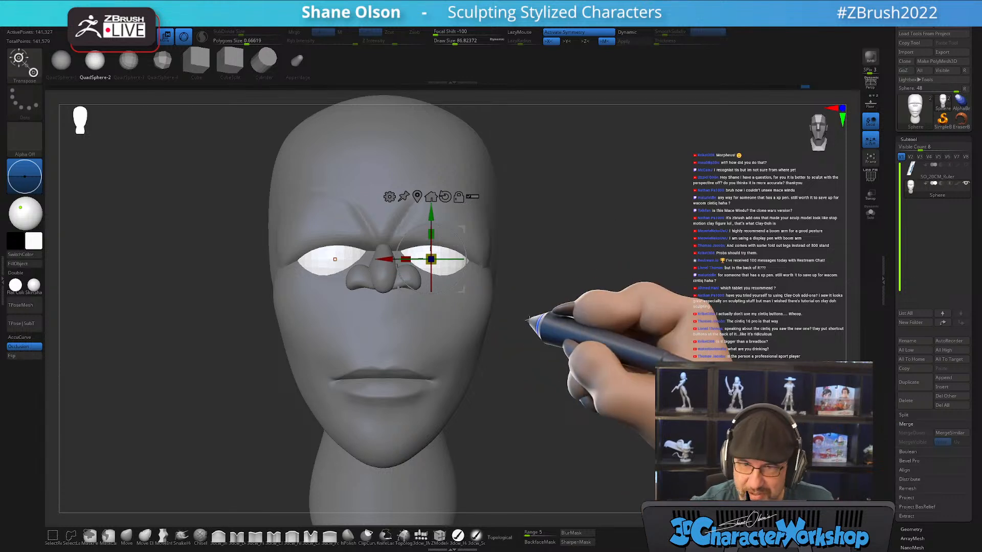
# Split the unmasked eyeballs into their own subtool and turn on dynamic subdivision for them
pyautogui.keyDown('alt'); pyautogui.moveTo(669, 330); pyautogui.dragTo(605, 311); pyautogui.keyUp('alt')
pyautogui.press('space')
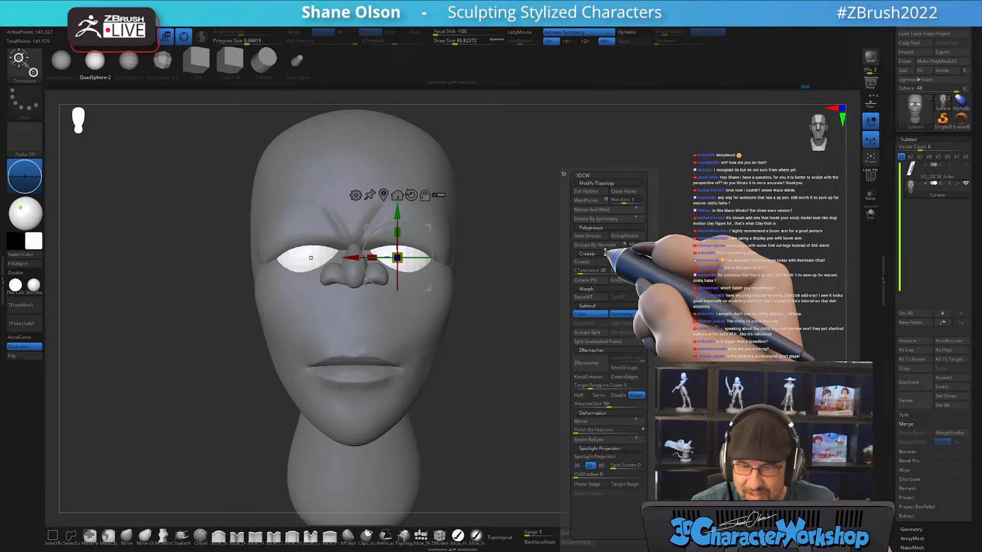
pyautogui.click(583, 342)
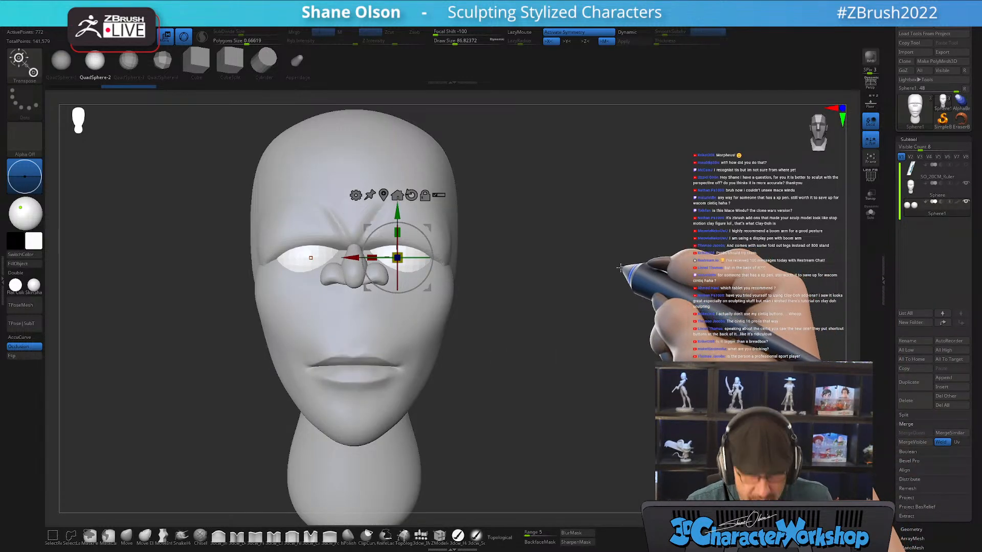
pyautogui.press('d')
pyautogui.click(510, 174)
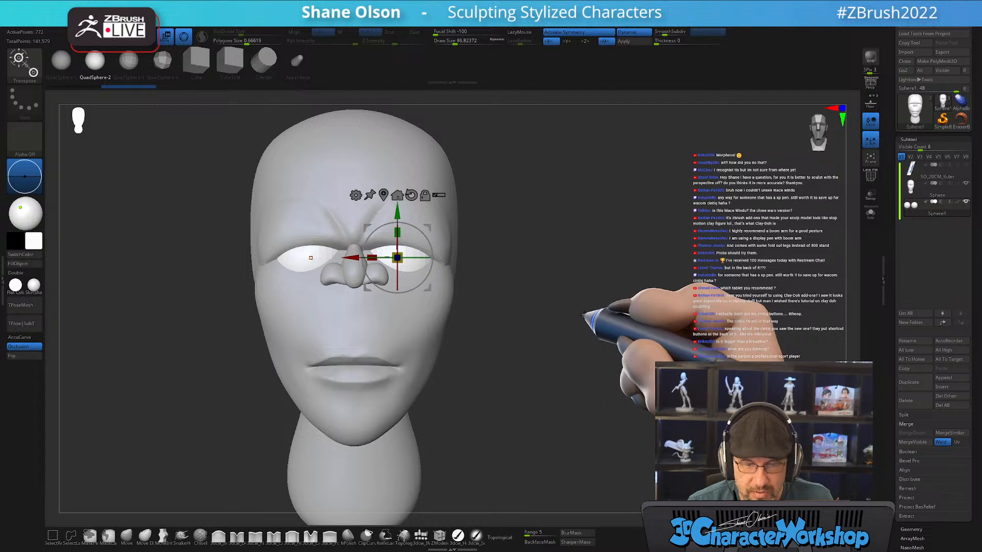
pyautogui.press('q')
pyautogui.moveTo(621, 320)
pyautogui.mouseDown()
pyautogui.moveTo(651, 324)
pyautogui.moveTo(646, 317)
pyautogui.mouseUp()
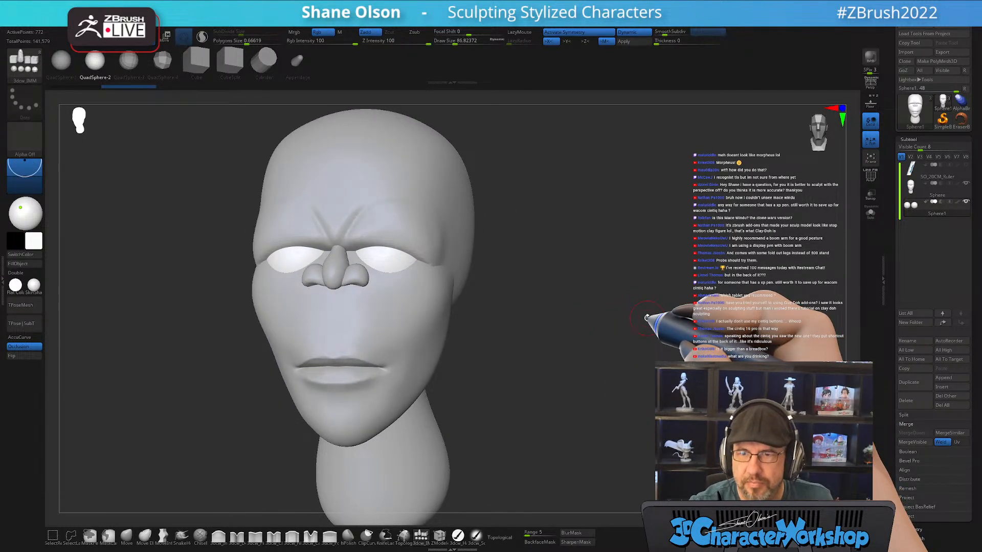
# Fine-tune the depth of the eyeballs in their sockets from the side view
pyautogui.moveTo(565, 385); pyautogui.dragTo(571, 360)
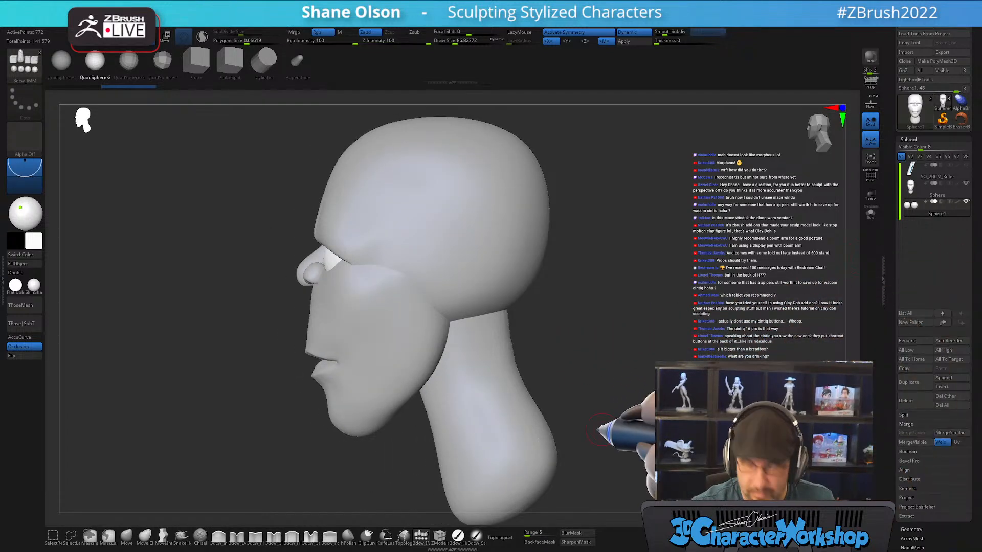
pyautogui.press('w')
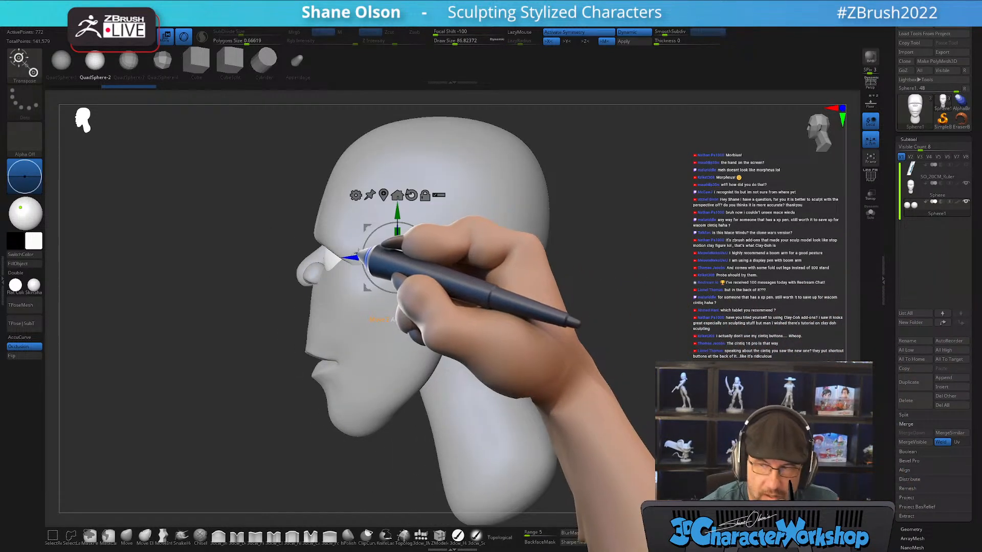
pyautogui.keyDown('alt'); pyautogui.moveTo(363, 232); pyautogui.dragTo(363, 236, button='right'); pyautogui.keyUp('alt')
pyautogui.moveTo(372, 231); pyautogui.dragTo(376, 225)
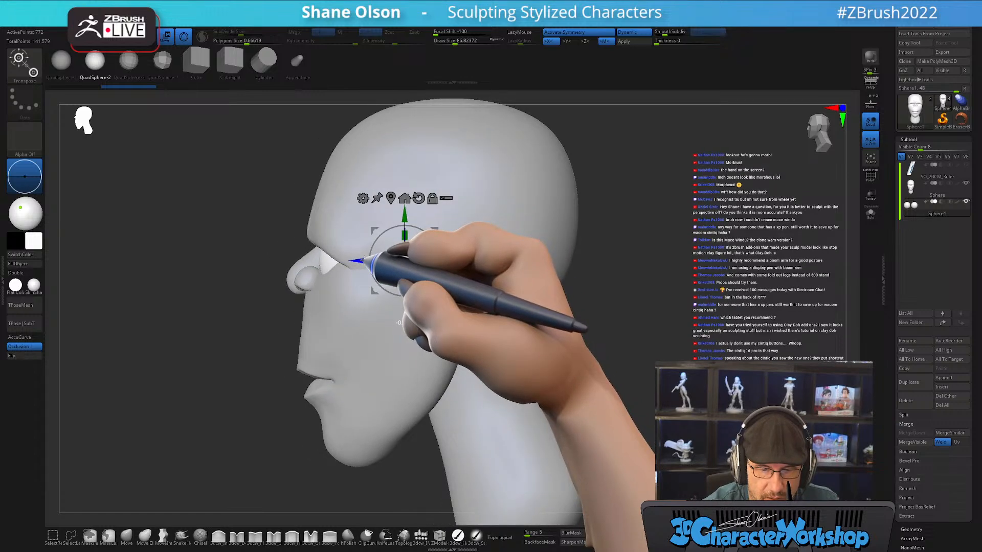
pyautogui.moveTo(373, 267); pyautogui.dragTo(431, 401)
pyautogui.press('q')
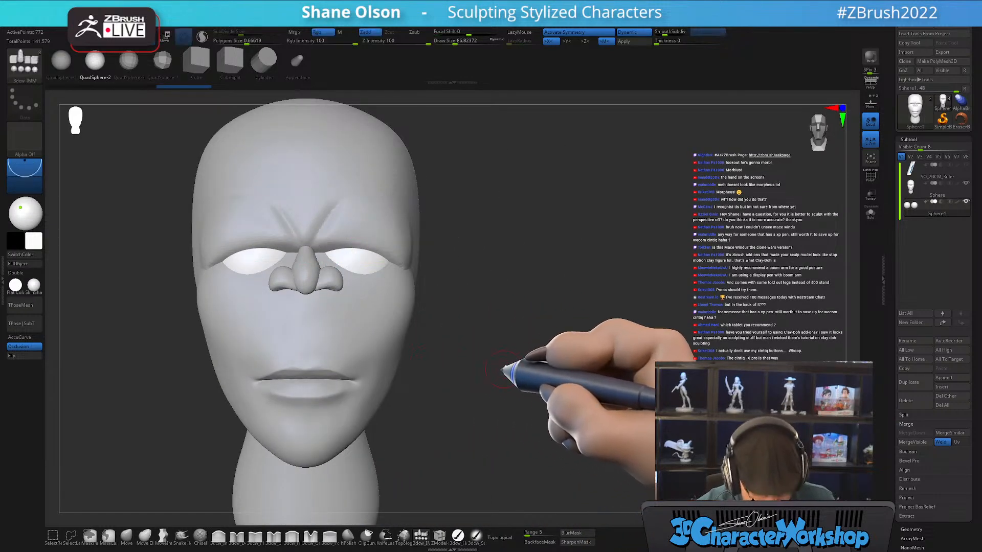
# Make the head the active subtool and insert a symmetrical pair of spheres at its sides for the ears
pyautogui.moveTo(503, 366)
pyautogui.keyDown('alt'); pyautogui.mouseDown()
pyautogui.moveTo(498, 359)
pyautogui.moveTo(514, 366)
pyautogui.moveTo(492, 366)
pyautogui.moveTo(499, 340)
pyautogui.moveTo(532, 327)
pyautogui.mouseUp(); pyautogui.keyUp('alt')
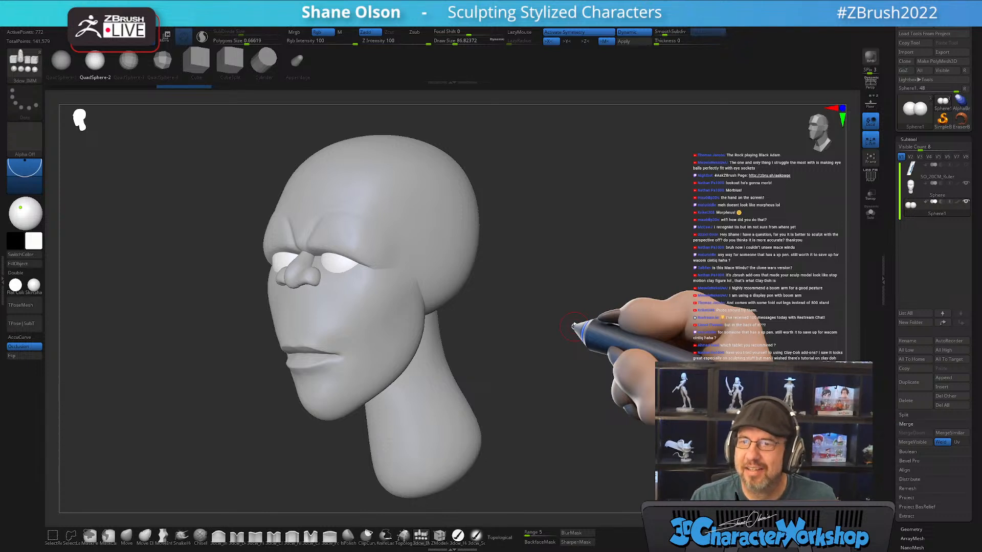
pyautogui.moveTo(543, 333)
pyautogui.mouseDown()
pyautogui.moveTo(552, 333)
pyautogui.moveTo(548, 344)
pyautogui.moveTo(545, 322)
pyautogui.moveTo(539, 342)
pyautogui.moveTo(547, 328)
pyautogui.mouseUp()
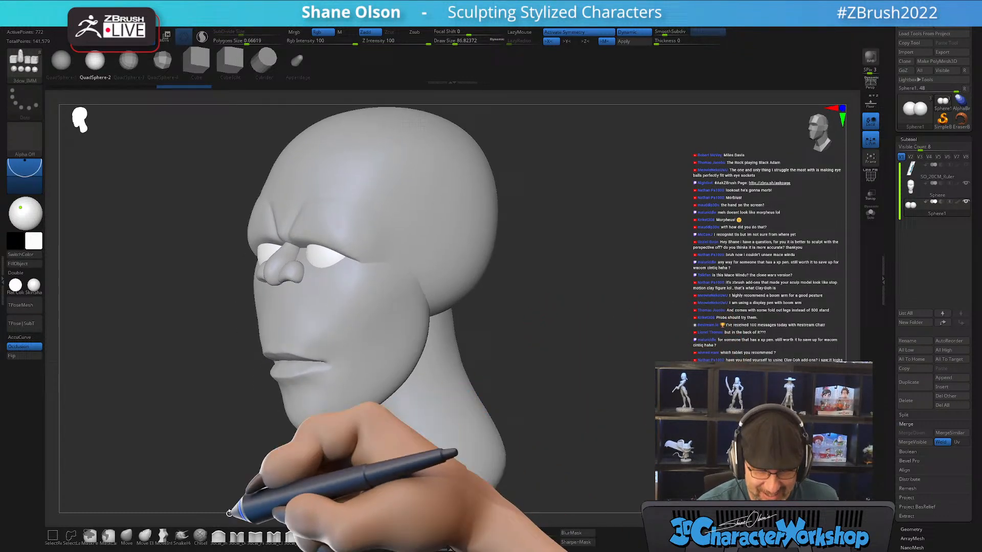
pyautogui.click(422, 534)
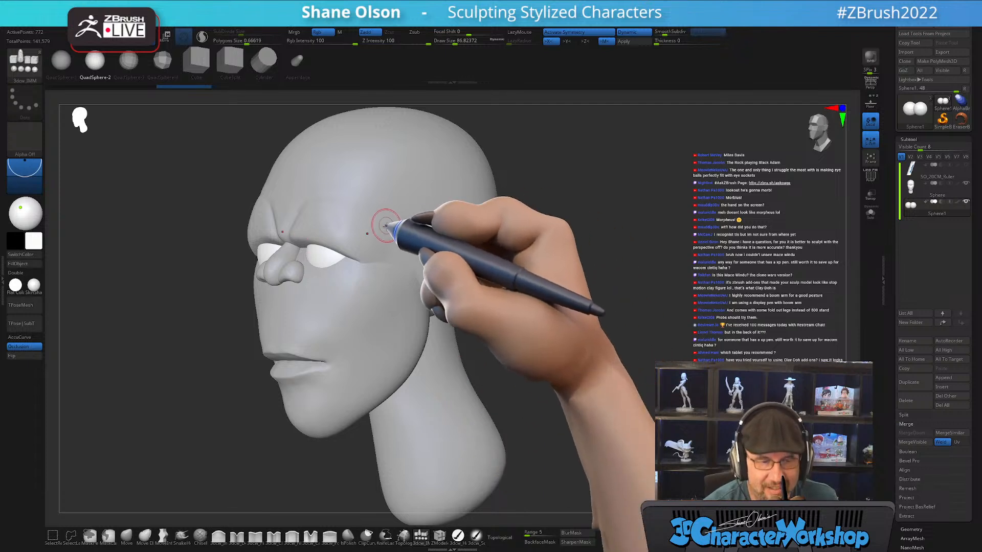
pyautogui.keyDown('alt'); pyautogui.click(421, 263); pyautogui.keyUp('alt')
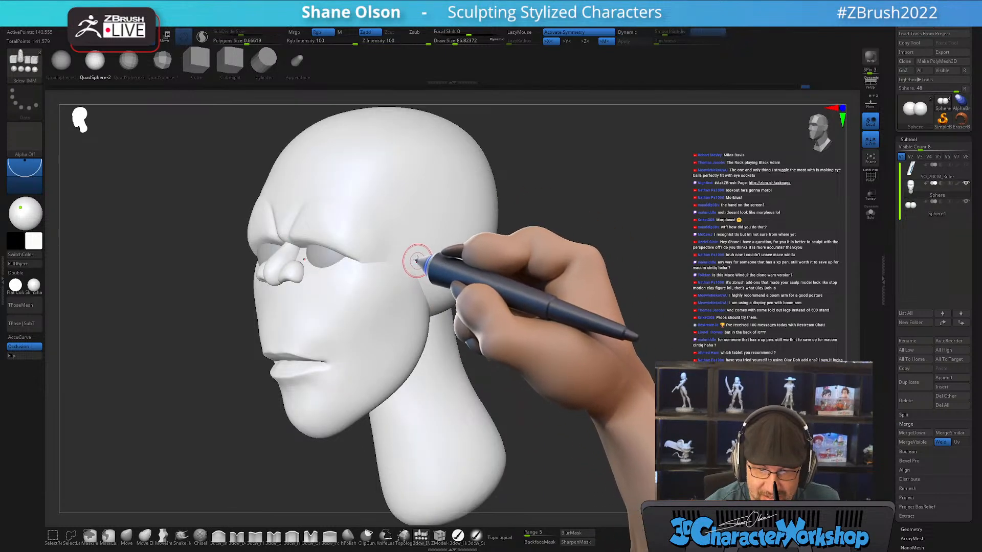
pyautogui.moveTo(431, 259); pyautogui.dragTo(416, 289)
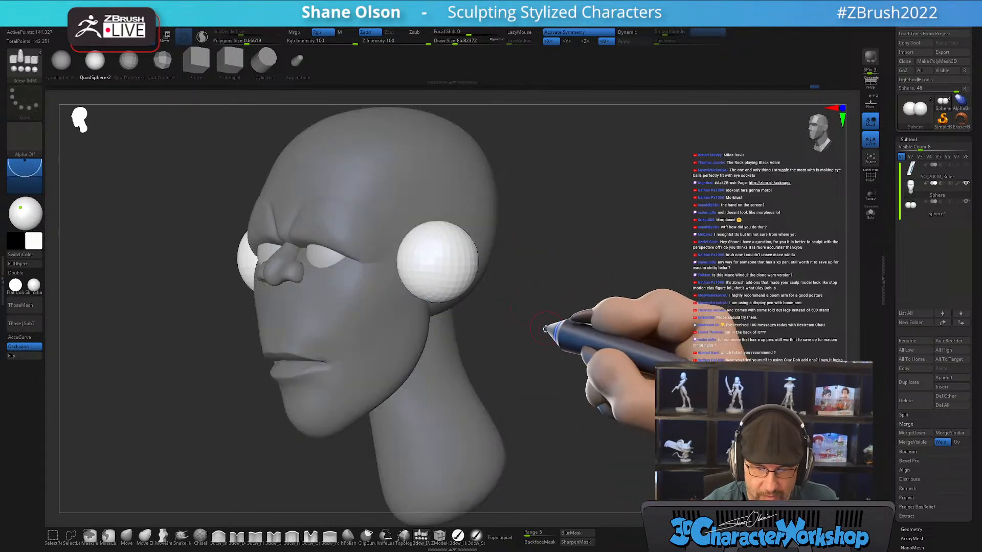
# Flatten the ear spheres into thin discs and rotate them so they angle outward from the sides of the head
pyautogui.press('w')
pyautogui.moveTo(548, 328); pyautogui.dragTo(548, 389)
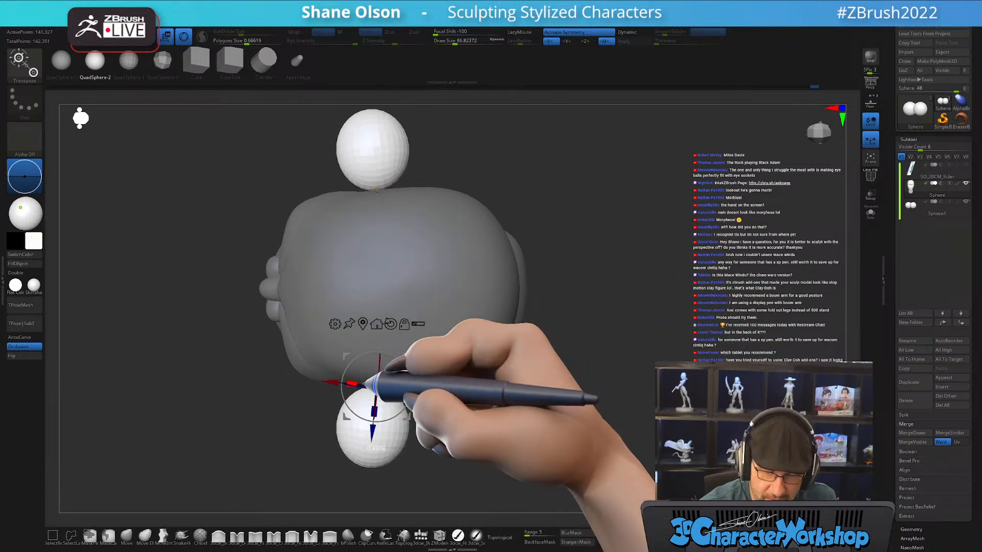
pyautogui.moveTo(351, 384); pyautogui.dragTo(407, 340)
pyautogui.moveTo(542, 368)
pyautogui.mouseDown()
pyautogui.moveTo(591, 394)
pyautogui.moveTo(526, 361)
pyautogui.mouseUp()
pyautogui.moveTo(449, 302); pyautogui.dragTo(437, 324)
pyautogui.moveTo(529, 366); pyautogui.dragTo(516, 410)
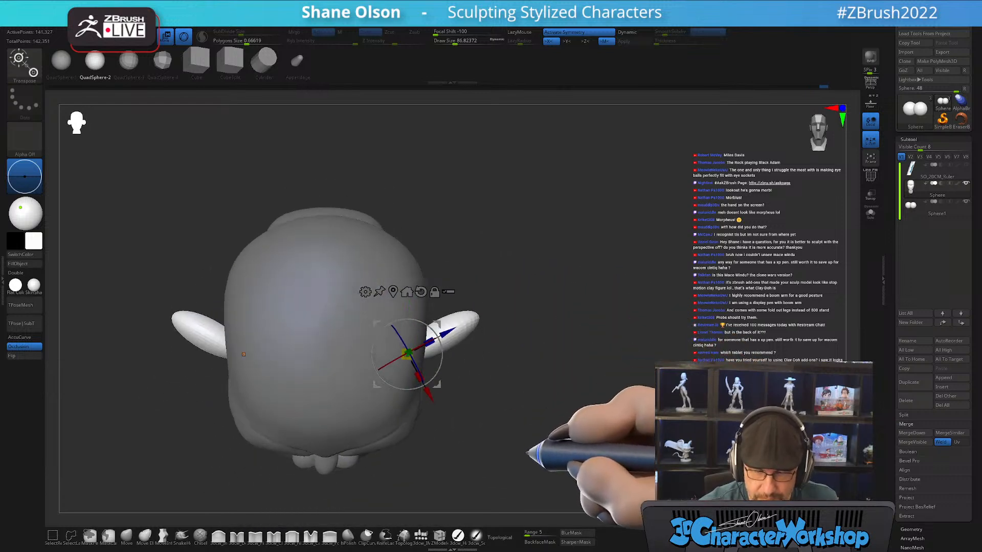
pyautogui.moveTo(440, 361); pyautogui.dragTo(514, 407)
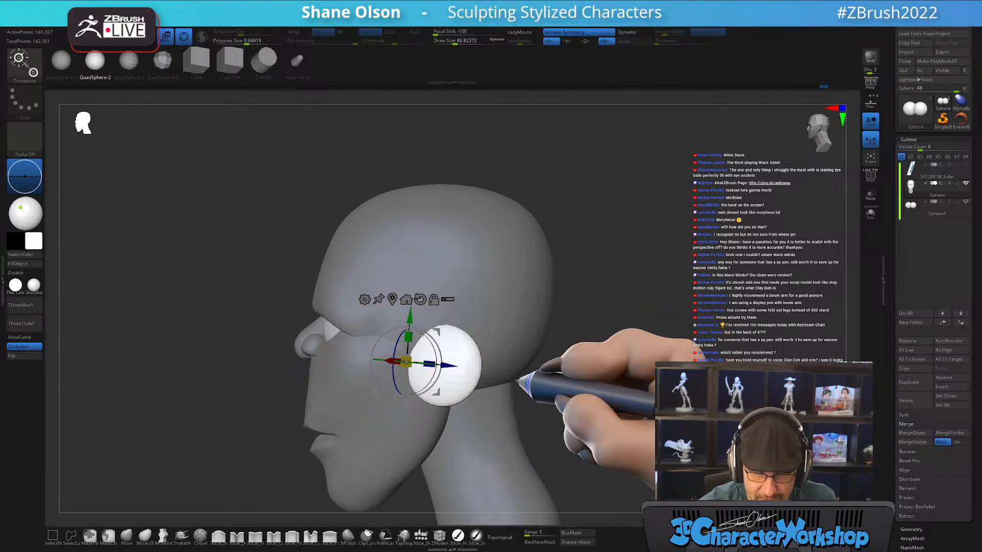
# Set up the Move brush at a draw size of about 280 with topological mode off, and show the polygroup wireframe
pyautogui.press('q')
pyautogui.moveTo(544, 366)
pyautogui.keyDown('alt'); pyautogui.mouseDown()
pyautogui.moveTo(523, 317)
pyautogui.moveTo(562, 302)
pyautogui.moveTo(576, 322)
pyautogui.moveTo(584, 302)
pyautogui.moveTo(556, 293)
pyautogui.moveTo(559, 308)
pyautogui.mouseUp(); pyautogui.keyUp('alt')
pyautogui.click(127, 535)
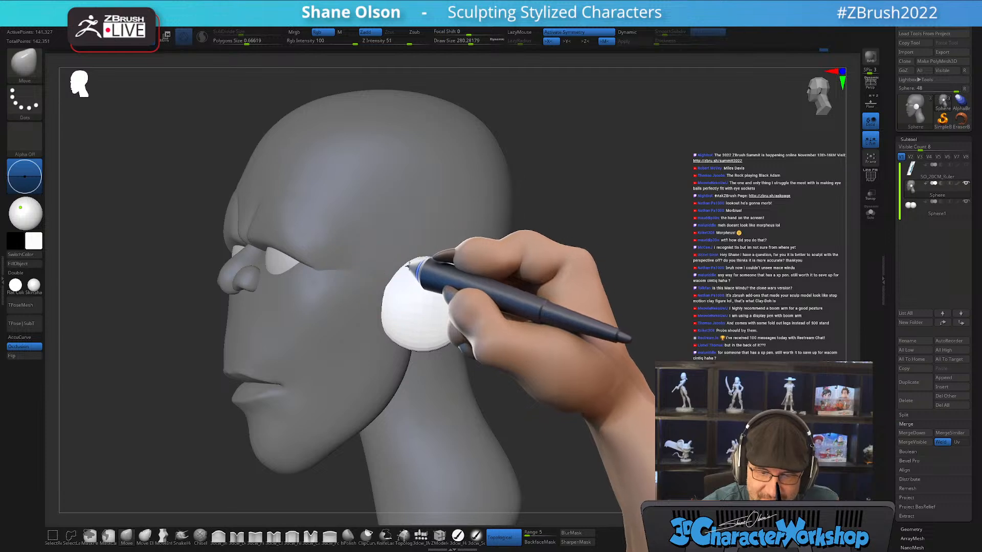
pyautogui.click(496, 534)
pyautogui.hotkey('shift', 'f')
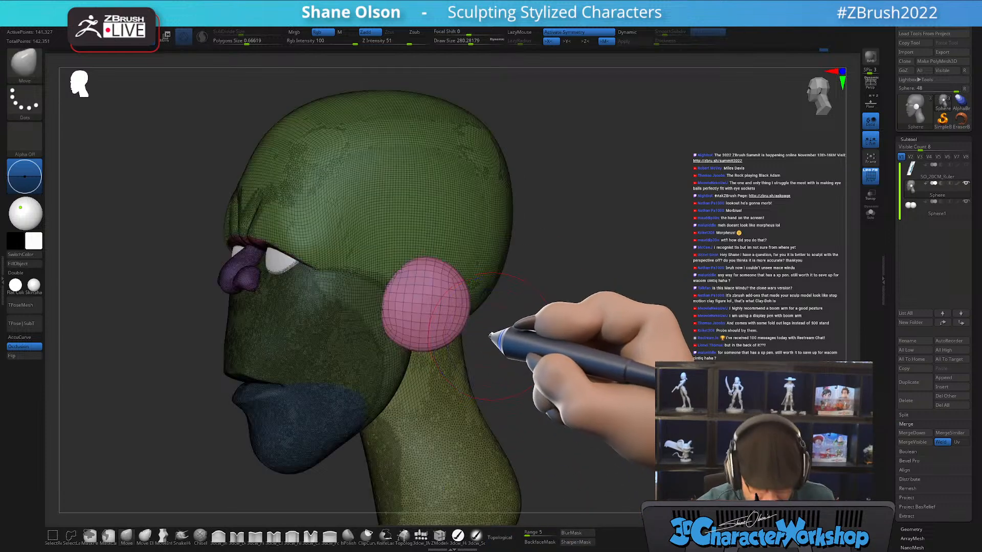
# Hide the polygroup wireframe and shape the ear discs into taller, tilted ovals with the Move brush
pyautogui.hotkey('shift', 'f')
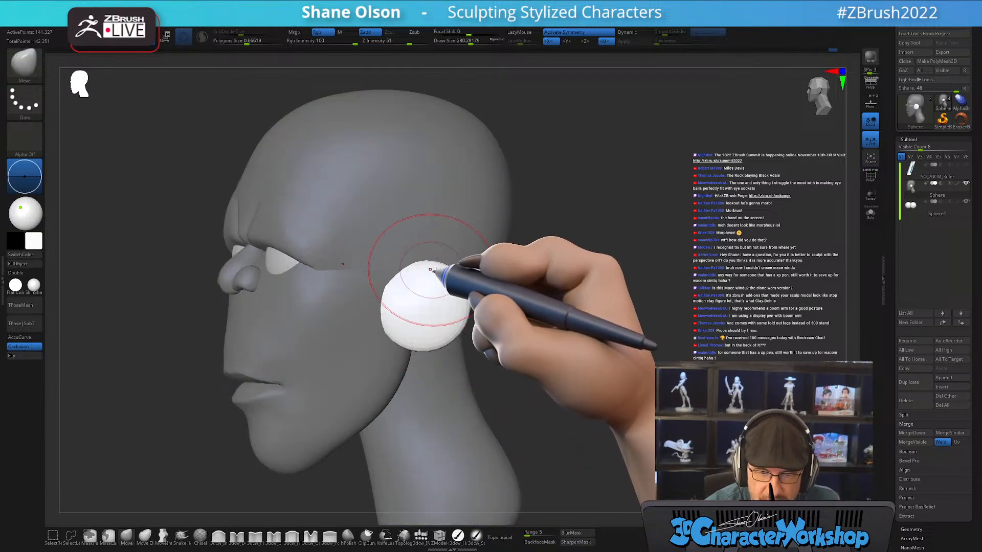
pyautogui.keyDown('alt'); pyautogui.moveTo(460, 273); pyautogui.dragTo(473, 280, button='right'); pyautogui.keyUp('alt')
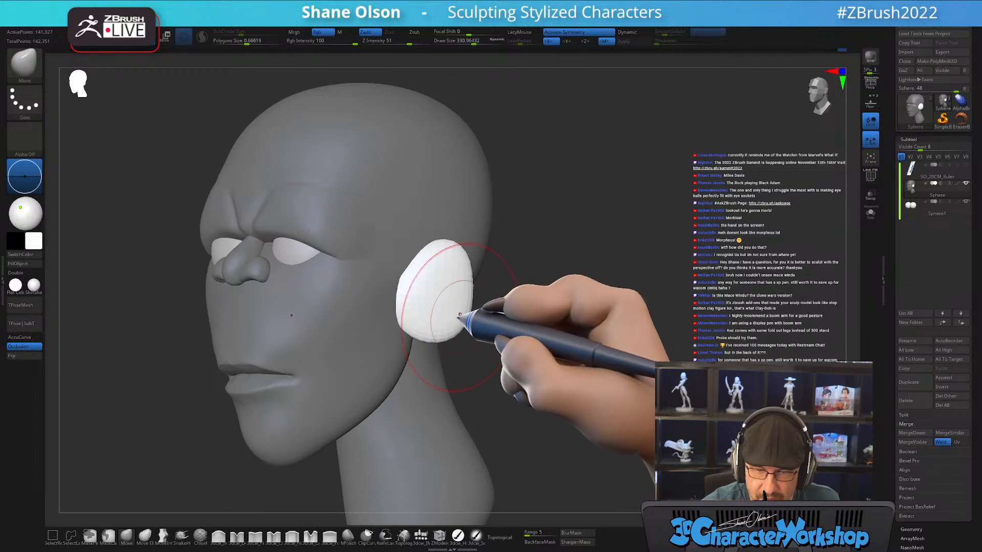
pyautogui.moveTo(458, 315)
pyautogui.mouseDown(button='right')
pyautogui.moveTo(448, 332)
pyautogui.moveTo(430, 303)
pyautogui.moveTo(517, 290)
pyautogui.moveTo(515, 305)
pyautogui.mouseUp(button='right')
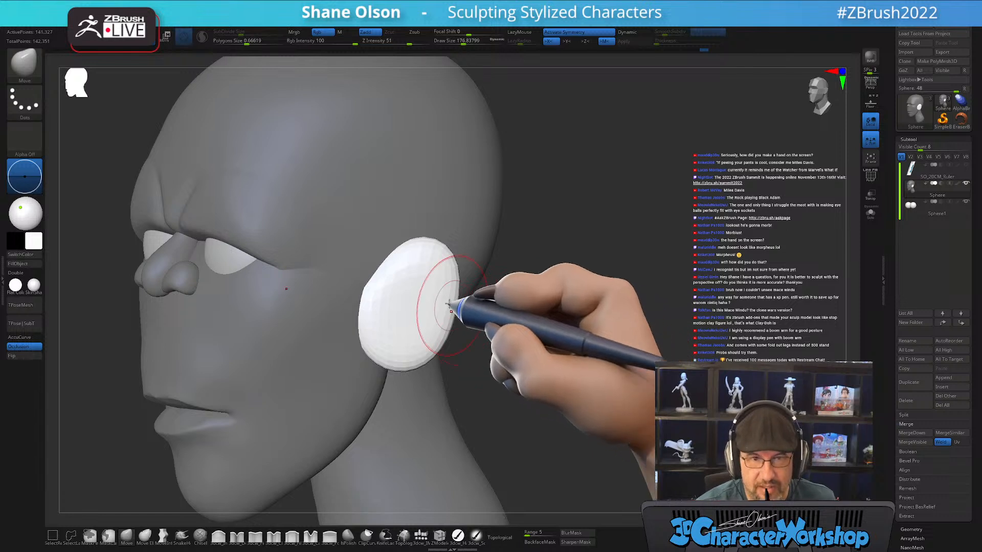
pyautogui.moveTo(445, 265)
pyautogui.mouseDown(button='right')
pyautogui.moveTo(453, 267)
pyautogui.moveTo(420, 317)
pyautogui.moveTo(418, 291)
pyautogui.mouseUp(button='right')
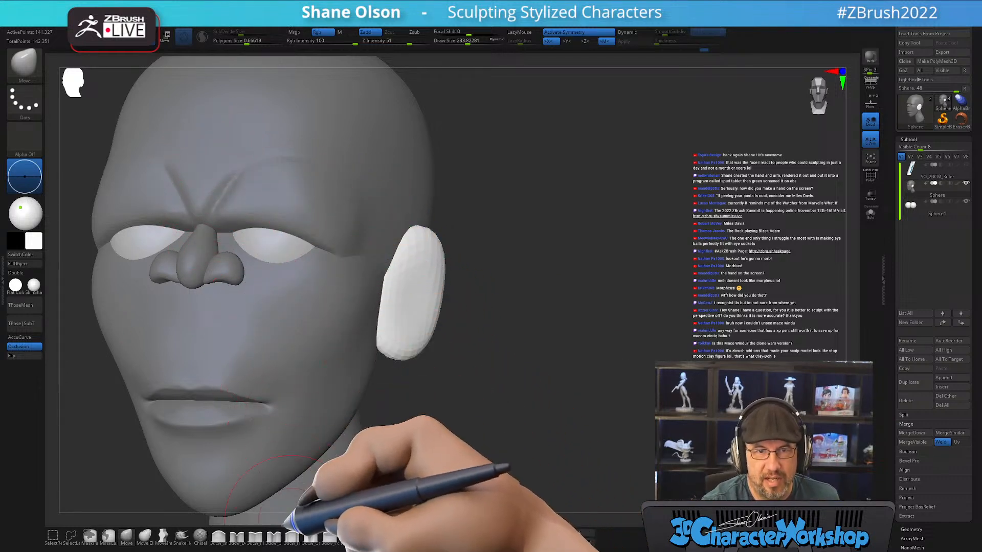
# Reduce the draw size to about 119 and shape the back side of the ears toward the head
pyautogui.moveTo(534, 326)
pyautogui.keyDown('alt'); pyautogui.mouseDown()
pyautogui.moveTo(551, 323)
pyautogui.moveTo(537, 329)
pyautogui.moveTo(500, 285)
pyautogui.moveTo(471, 271)
pyautogui.moveTo(427, 289)
pyautogui.moveTo(391, 282)
pyautogui.mouseUp(); pyautogui.keyUp('alt')
pyautogui.moveTo(520, 267); pyautogui.dragTo(528, 268, button='right')
pyautogui.press('s')
pyautogui.moveTo(536, 294)
pyautogui.mouseDown()
pyautogui.moveTo(563, 268)
pyautogui.moveTo(500, 292)
pyautogui.mouseUp()
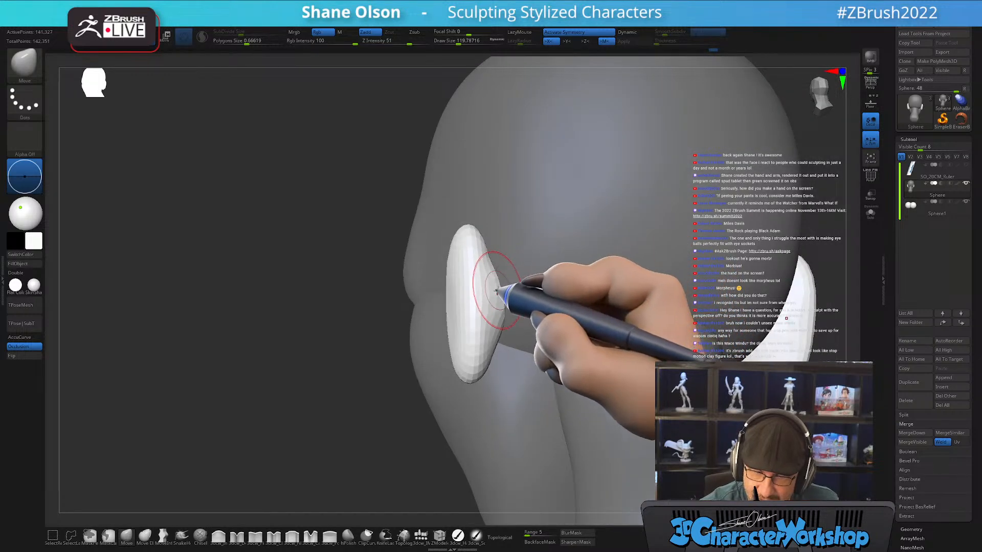
# Show the polygroup wireframe, turn on Sculptris Pro and smooth the ears at a draw size of about 149 to refine their mesh
pyautogui.hotkey('shift', 'f')
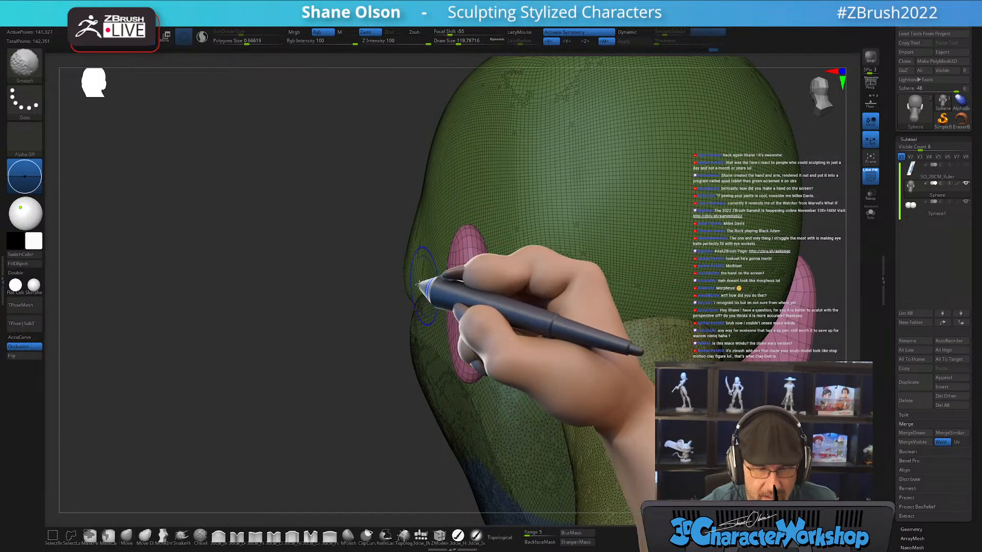
pyautogui.click(201, 37)
pyautogui.moveTo(544, 265)
pyautogui.keyDown('alt'); pyautogui.mouseDown(button='right')
pyautogui.moveTo(416, 256)
pyautogui.moveTo(395, 239)
pyautogui.moveTo(371, 262)
pyautogui.mouseUp(button='right'); pyautogui.keyUp('alt')
pyautogui.press('s')
pyautogui.moveTo(321, 246)
pyautogui.keyDown('shift'); pyautogui.mouseDown()
pyautogui.moveTo(302, 261)
pyautogui.moveTo(311, 252)
pyautogui.moveTo(327, 333)
pyautogui.mouseUp(); pyautogui.keyUp('shift')
pyautogui.moveTo(419, 256)
pyautogui.keyDown('shift'); pyautogui.mouseDown(button='right')
pyautogui.moveTo(377, 276)
pyautogui.moveTo(456, 250)
pyautogui.mouseUp(button='right'); pyautogui.keyUp('shift')
pyautogui.moveTo(319, 285)
pyautogui.keyDown('shift'); pyautogui.mouseDown()
pyautogui.moveTo(319, 231)
pyautogui.moveTo(304, 344)
pyautogui.moveTo(351, 235)
pyautogui.moveTo(353, 309)
pyautogui.mouseUp(); pyautogui.keyUp('shift')
# Smooth the upper rim and outer face of the ears, and hide the polygroup wireframe
pyautogui.keyDown('alt'); pyautogui.moveTo(488, 267); pyautogui.dragTo(526, 268, button='right'); pyautogui.keyUp('alt')
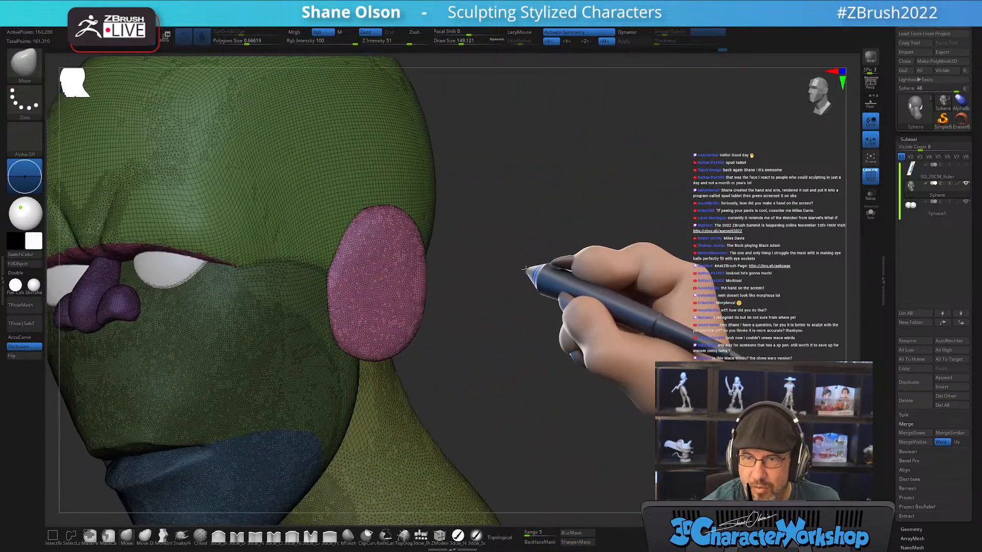
pyautogui.moveTo(357, 256)
pyautogui.keyDown('shift'); pyautogui.mouseDown()
pyautogui.moveTo(351, 348)
pyautogui.moveTo(409, 211)
pyautogui.mouseUp(); pyautogui.keyUp('shift')
pyautogui.moveTo(494, 286); pyautogui.dragTo(429, 292, button='right')
pyautogui.keyDown('shift'); pyautogui.moveTo(395, 255); pyautogui.dragTo(394, 328); pyautogui.keyUp('shift')
pyautogui.moveTo(415, 304); pyautogui.dragTo(468, 300, button='right')
pyautogui.keyDown('ctrl'); pyautogui.moveTo(532, 300); pyautogui.dragTo(519, 286, button='right'); pyautogui.keyUp('ctrl')
pyautogui.hotkey('shift', 'f')
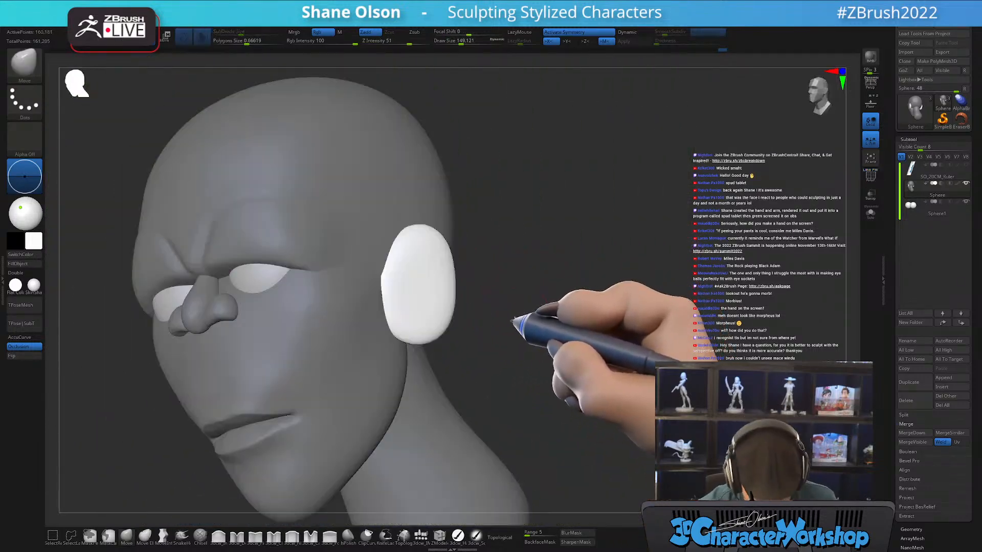
# Set the Move brush draw size to about 163, check the ears from several angles and clear the mask from the head
pyautogui.moveTo(516, 324)
pyautogui.keyDown('shift'); pyautogui.mouseDown(button='right')
pyautogui.moveTo(526, 314)
pyautogui.moveTo(548, 320)
pyautogui.moveTo(530, 321)
pyautogui.mouseUp(button='right'); pyautogui.keyUp('shift')
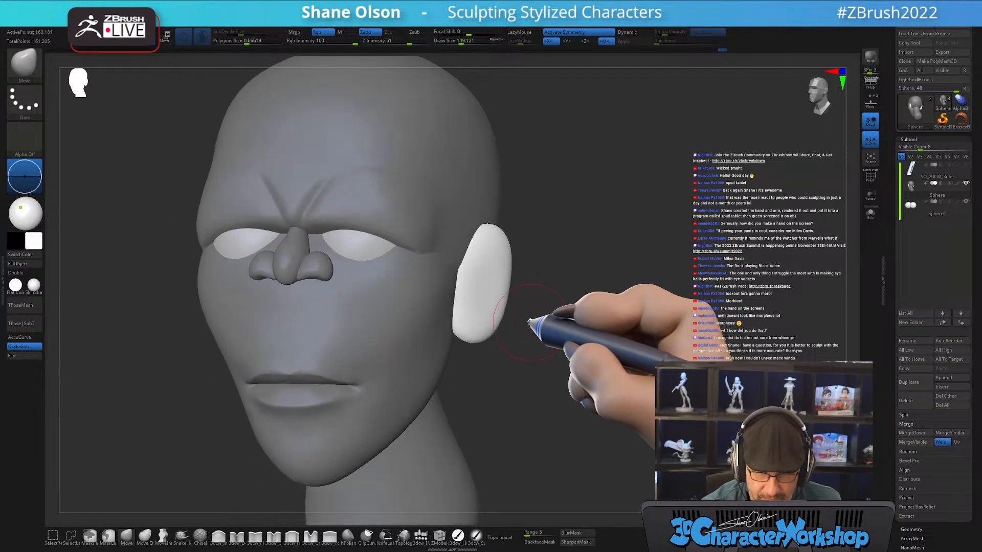
pyautogui.press('s')
pyautogui.moveTo(509, 303); pyautogui.dragTo(512, 304)
pyautogui.moveTo(529, 303); pyautogui.dragTo(521, 314, button='right')
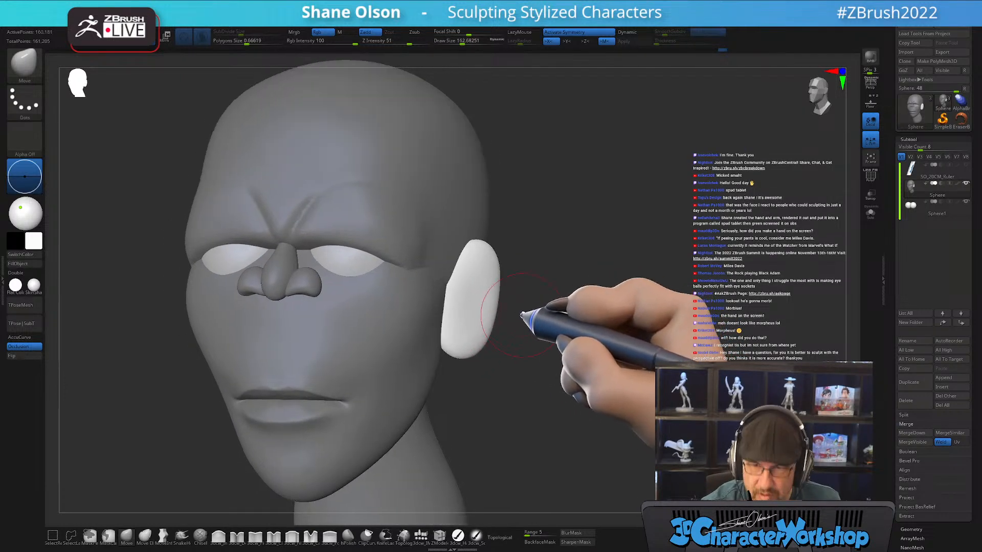
pyautogui.moveTo(553, 271); pyautogui.dragTo(552, 290, button='right')
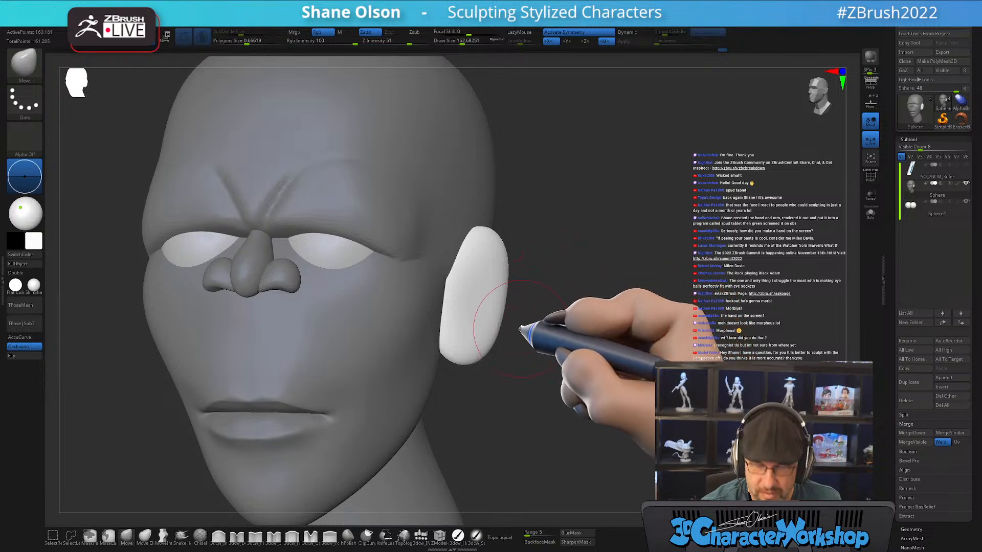
pyautogui.moveTo(520, 327); pyautogui.dragTo(465, 339, button='right')
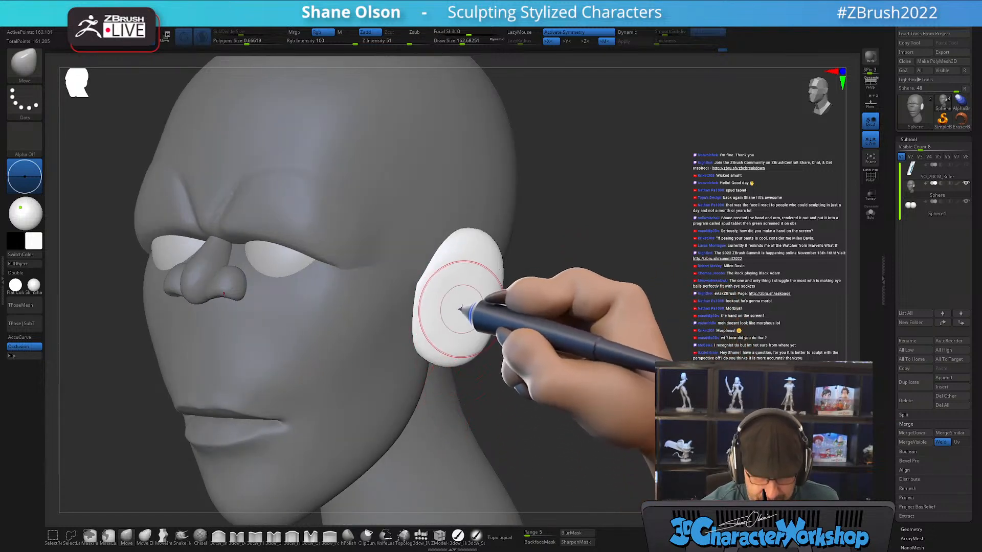
pyautogui.keyDown('ctrl'); pyautogui.moveTo(533, 322); pyautogui.dragTo(536, 325); pyautogui.keyUp('ctrl')
pyautogui.keyDown('alt'); pyautogui.moveTo(535, 325); pyautogui.dragTo(539, 327, button='right'); pyautogui.keyUp('alt')
# Reduce the draw size to about 51 and work the Move brush down the outer face of the ear
pyautogui.press('s')
pyautogui.moveTo(538, 330); pyautogui.dragTo(534, 333)
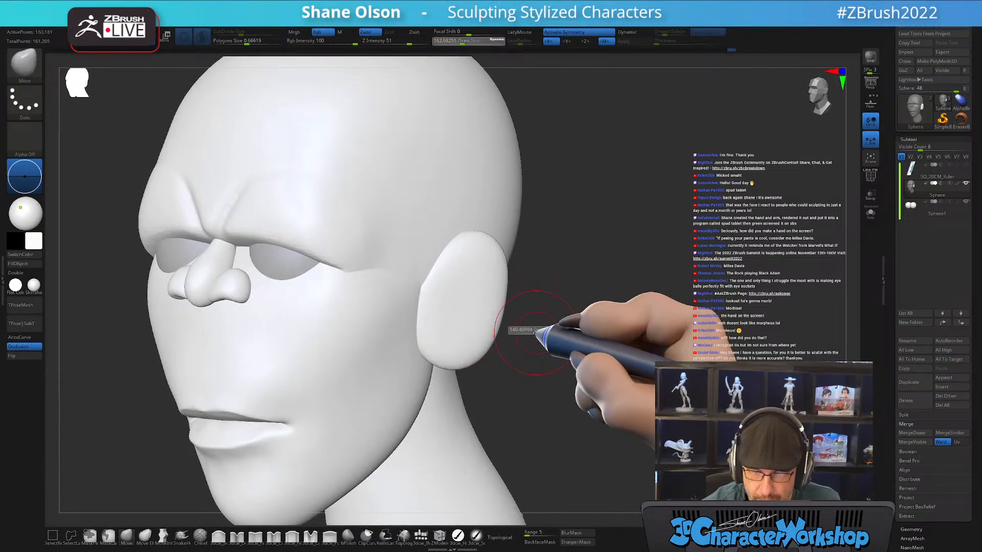
pyautogui.moveTo(533, 331)
pyautogui.keyDown('ctrl'); pyautogui.mouseDown(button='right')
pyautogui.moveTo(518, 356)
pyautogui.moveTo(545, 336)
pyautogui.mouseUp(button='right'); pyautogui.keyUp('ctrl')
pyautogui.moveTo(459, 304); pyautogui.dragTo(451, 340)
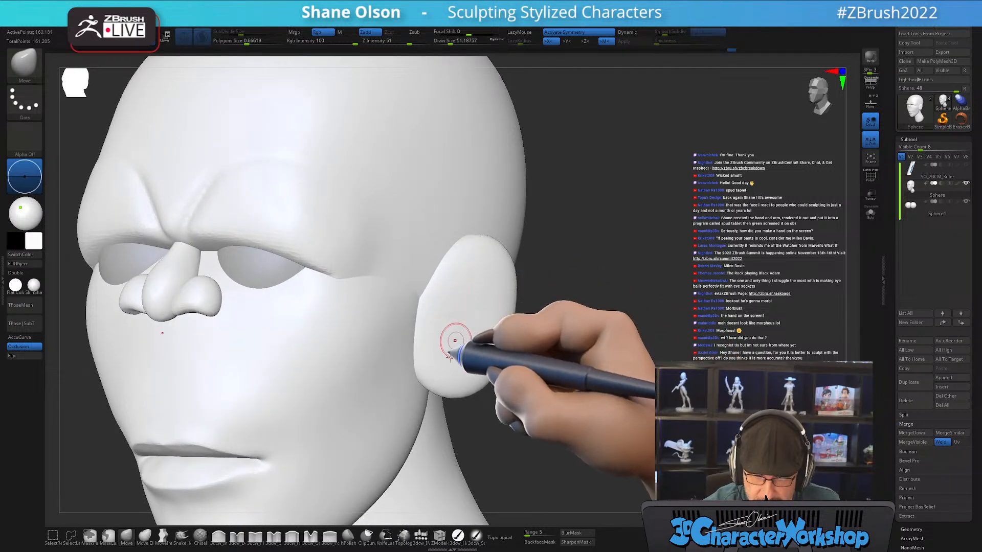
pyautogui.keyDown('alt'); pyautogui.moveTo(507, 288); pyautogui.dragTo(509, 300, button='right'); pyautogui.keyUp('alt')
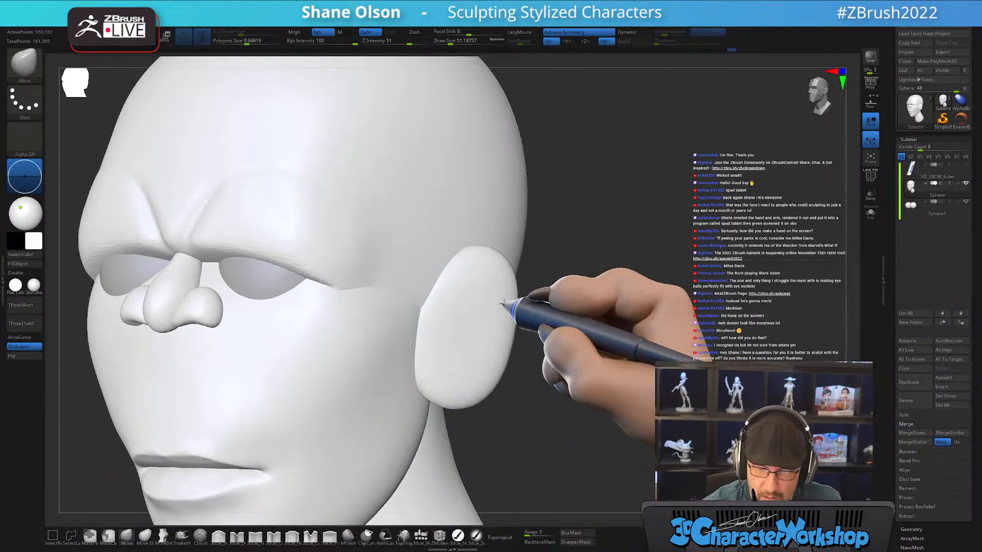
# Sketch the inner ear folds as a curved mask painted on the ear, and clear the mask
pyautogui.press('s')
pyautogui.moveTo(460, 330)
pyautogui.mouseDown()
pyautogui.moveTo(453, 337)
pyautogui.moveTo(465, 324)
pyautogui.moveTo(449, 322)
pyautogui.moveTo(464, 286)
pyautogui.moveTo(473, 351)
pyautogui.moveTo(449, 386)
pyautogui.mouseUp()
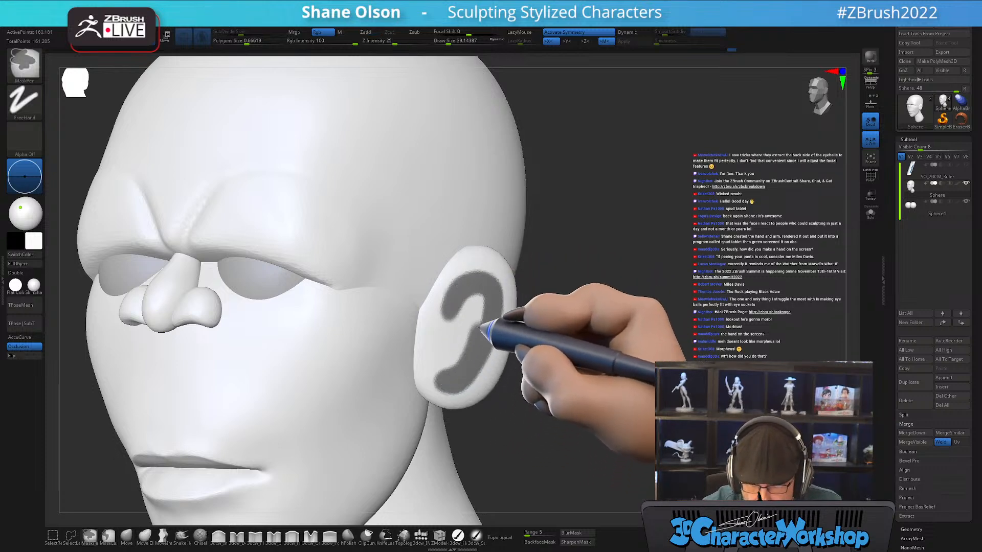
pyautogui.moveTo(580, 328); pyautogui.dragTo(602, 285)
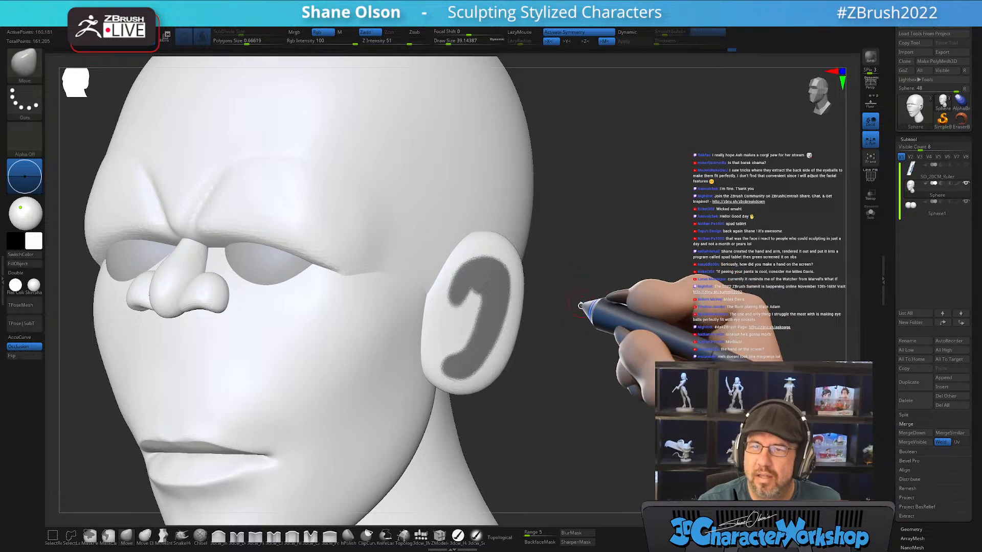
pyautogui.moveTo(588, 295); pyautogui.dragTo(585, 307)
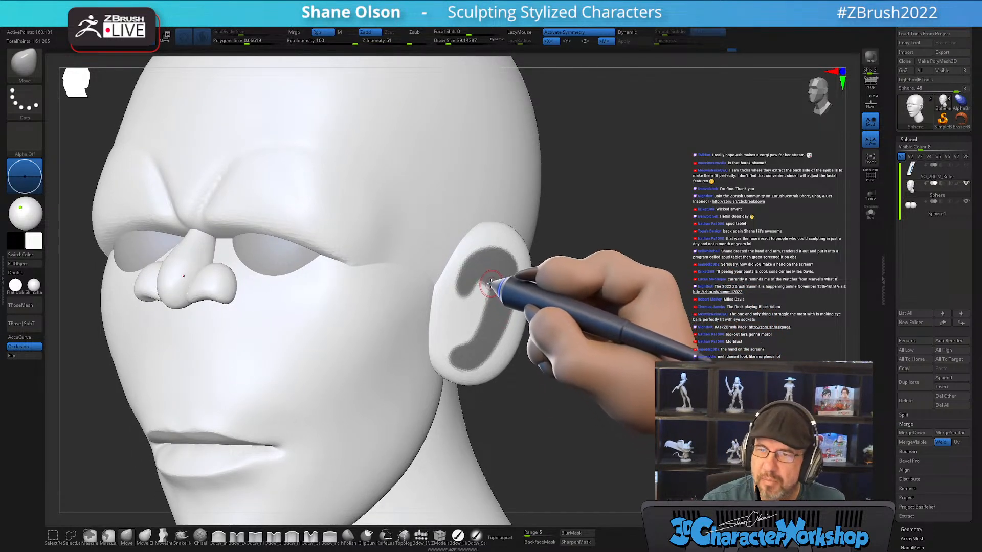
pyautogui.moveTo(497, 276)
pyautogui.keyDown('alt'); pyautogui.mouseDown(button='right')
pyautogui.moveTo(504, 268)
pyautogui.moveTo(494, 276)
pyautogui.mouseUp(button='right'); pyautogui.keyUp('alt')
pyautogui.keyDown('ctrl'); pyautogui.moveTo(480, 283); pyautogui.dragTo(478, 276); pyautogui.keyUp('ctrl')
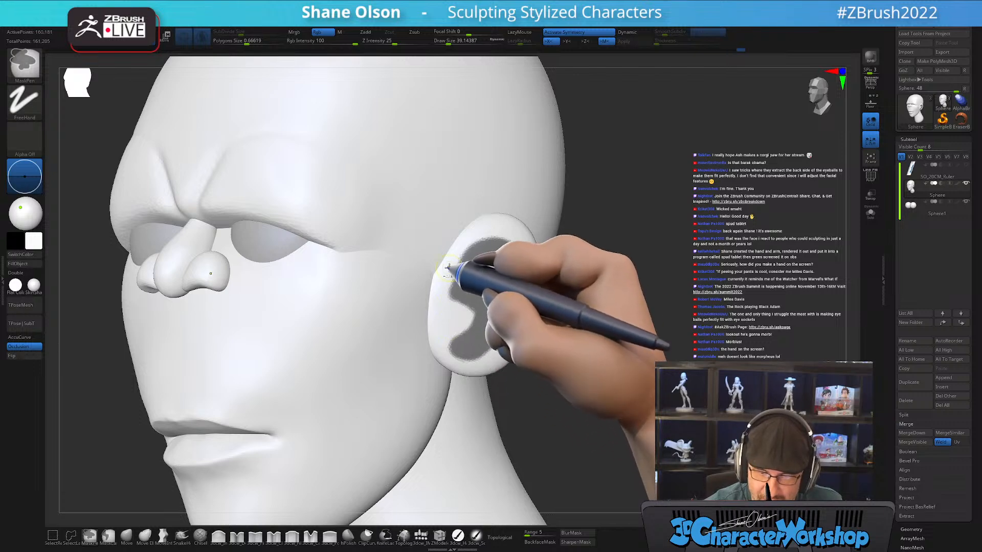
pyautogui.moveTo(526, 311); pyautogui.dragTo(542, 290, button='right')
pyautogui.moveTo(600, 344)
pyautogui.mouseDown(button='right')
pyautogui.moveTo(609, 339)
pyautogui.moveTo(588, 338)
pyautogui.mouseUp(button='right')
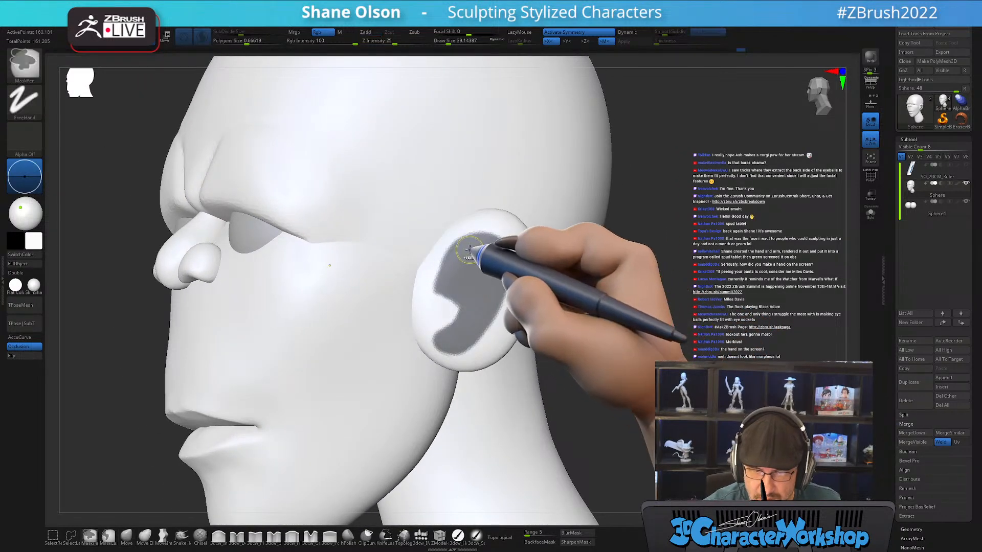
pyautogui.keyDown('ctrl'); pyautogui.moveTo(593, 330); pyautogui.dragTo(572, 394); pyautogui.keyUp('ctrl')
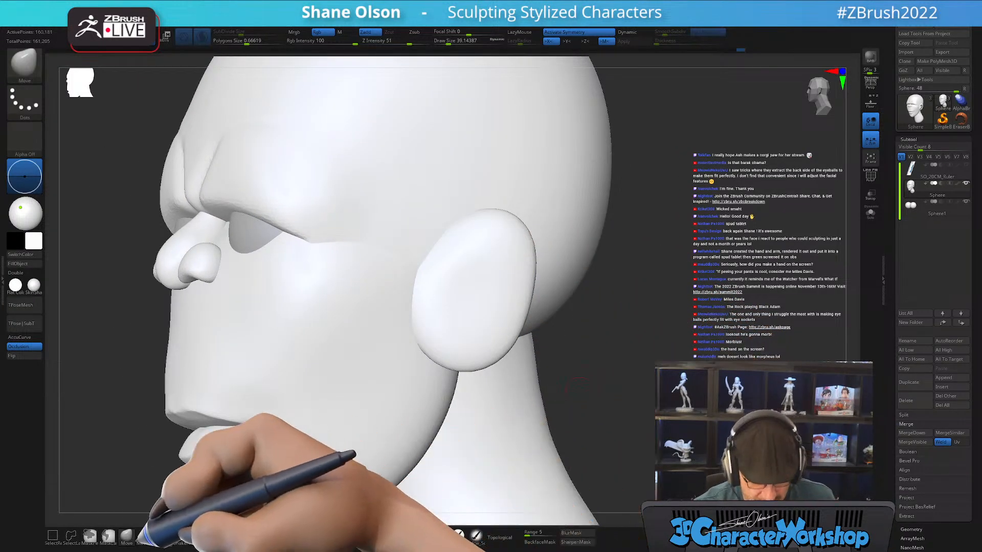
# Reshape the ear's outline in side view with a larger Move brush, pulling in the lobe and upper back edge
pyautogui.moveTo(595, 350); pyautogui.dragTo(542, 333, button='right')
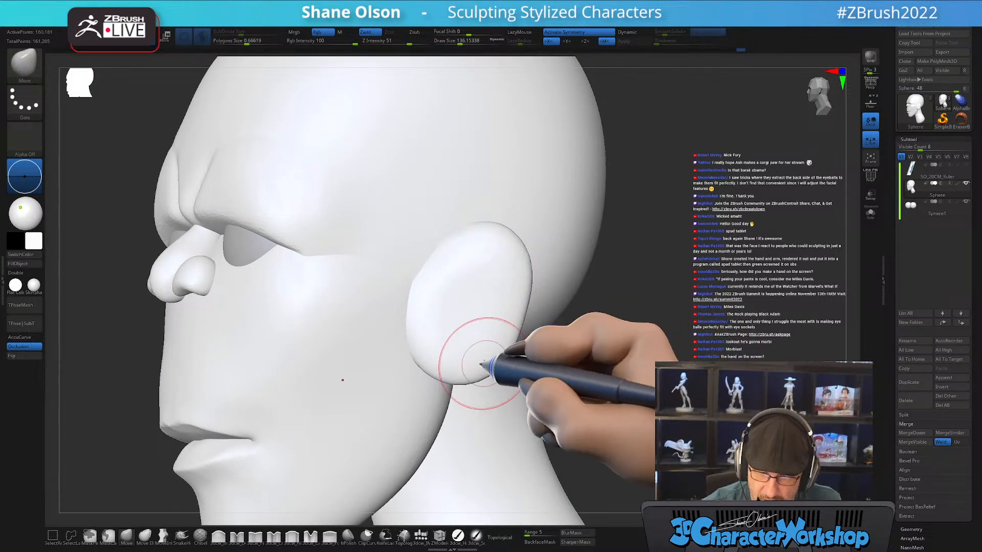
pyautogui.press('s')
pyautogui.moveTo(478, 377); pyautogui.dragTo(456, 369)
pyautogui.press('s')
pyautogui.moveTo(516, 254)
pyautogui.mouseDown()
pyautogui.moveTo(525, 254)
pyautogui.moveTo(479, 235)
pyautogui.moveTo(505, 267)
pyautogui.mouseUp()
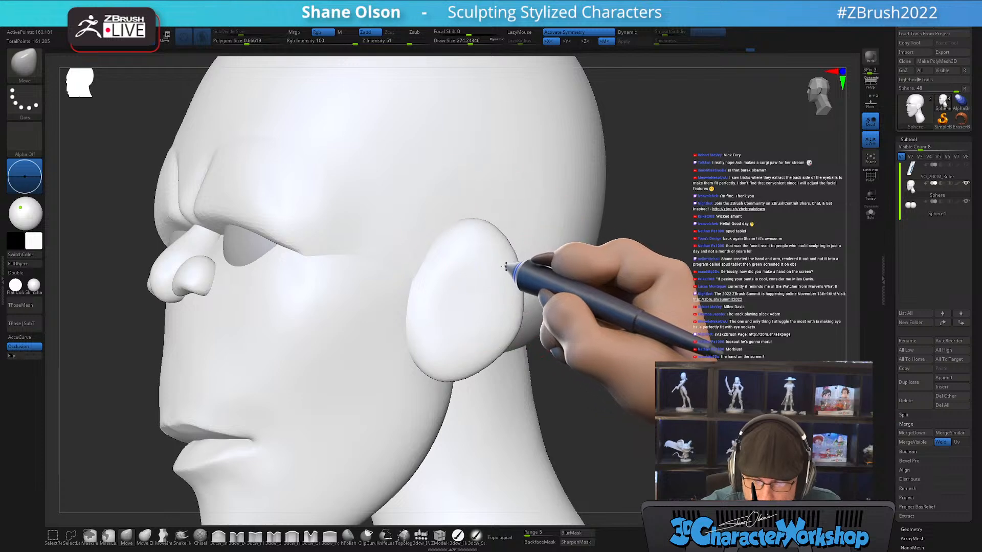
# Mask the whole head and neck except the ears, working from behind the head
pyautogui.moveTo(471, 286)
pyautogui.mouseDown(button='right')
pyautogui.moveTo(454, 268)
pyautogui.moveTo(476, 282)
pyautogui.mouseUp(button='right')
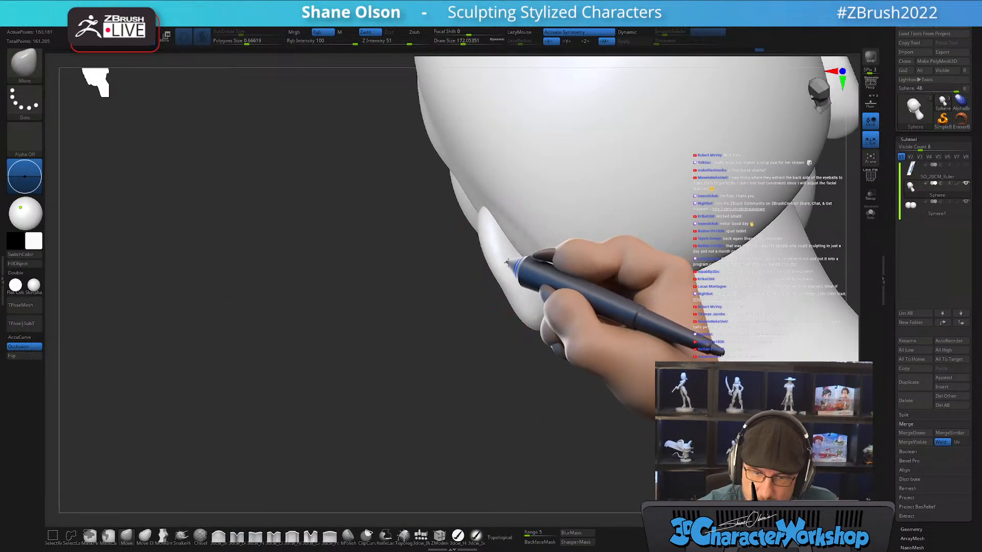
pyautogui.moveTo(533, 299)
pyautogui.mouseDown(button='right')
pyautogui.moveTo(535, 321)
pyautogui.moveTo(585, 310)
pyautogui.mouseUp(button='right')
pyautogui.moveTo(735, 272); pyautogui.dragTo(703, 295, button='right')
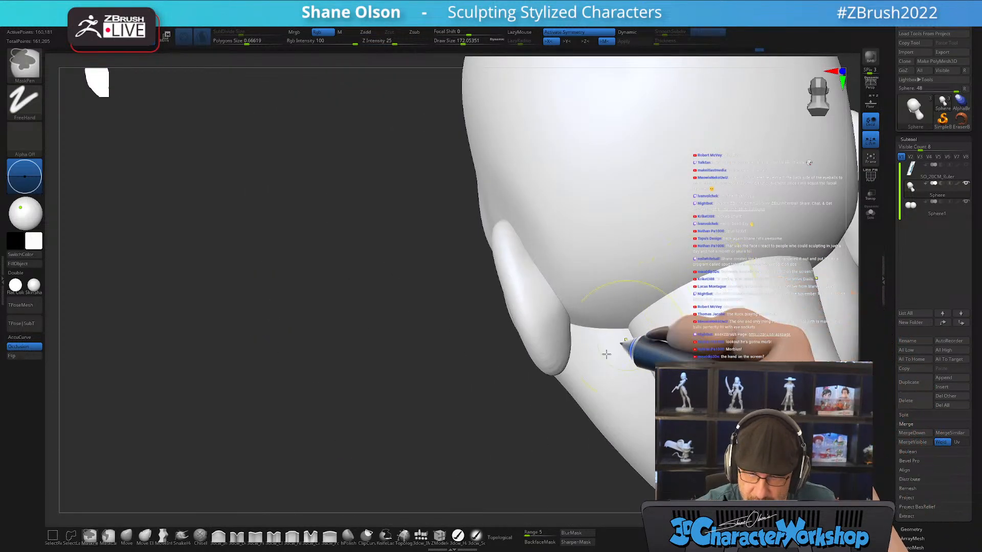
pyautogui.press('w')
pyautogui.keyDown('ctrl'); pyautogui.click(542, 354); pyautogui.keyUp('ctrl')
pyautogui.press('q')
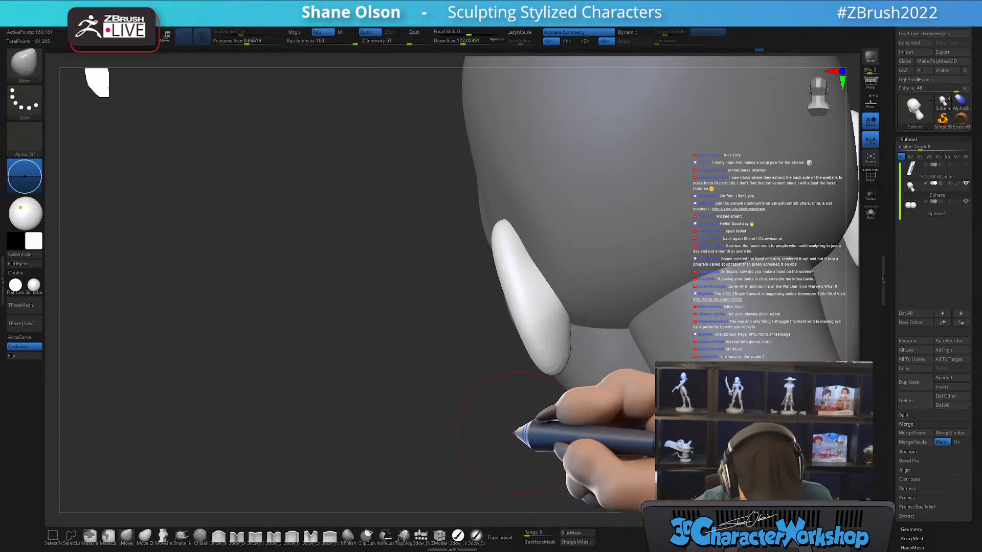
# Thin and angle the unmasked ear with the Move brush from behind and above, and smooth its surface
pyautogui.moveTo(515, 434); pyautogui.dragTo(465, 430, button='right')
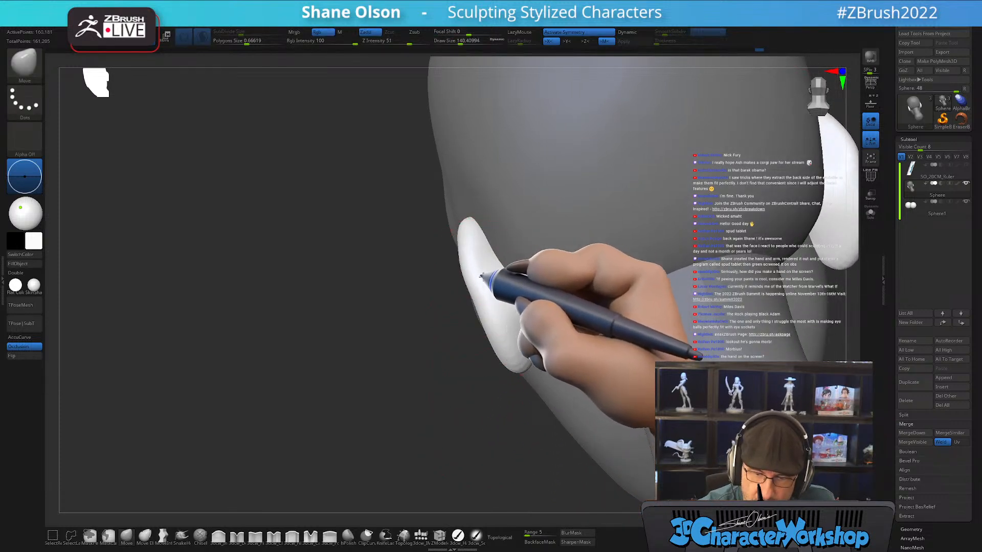
pyautogui.moveTo(510, 347); pyautogui.dragTo(500, 368, button='right')
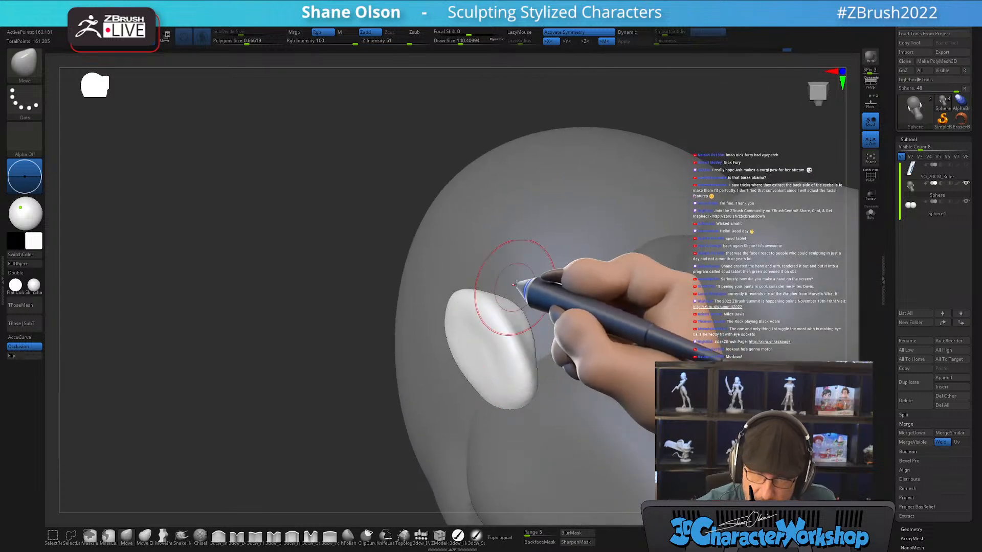
pyautogui.moveTo(515, 279); pyautogui.dragTo(376, 262, button='right')
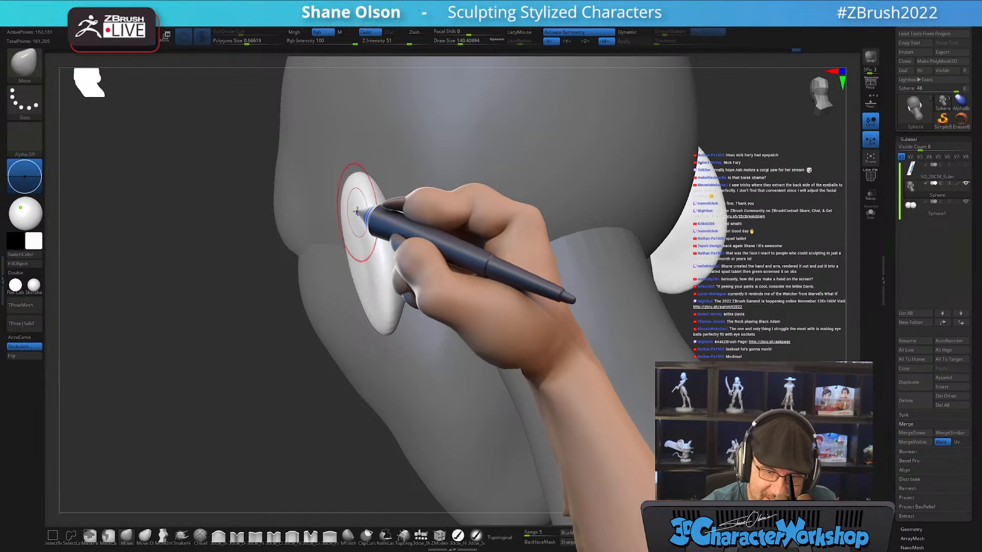
pyautogui.moveTo(357, 208)
pyautogui.mouseDown(button='right')
pyautogui.moveTo(390, 201)
pyautogui.moveTo(340, 197)
pyautogui.moveTo(383, 236)
pyautogui.moveTo(408, 281)
pyautogui.moveTo(452, 260)
pyautogui.moveTo(428, 291)
pyautogui.moveTo(383, 297)
pyautogui.mouseUp(button='right')
pyautogui.press('s')
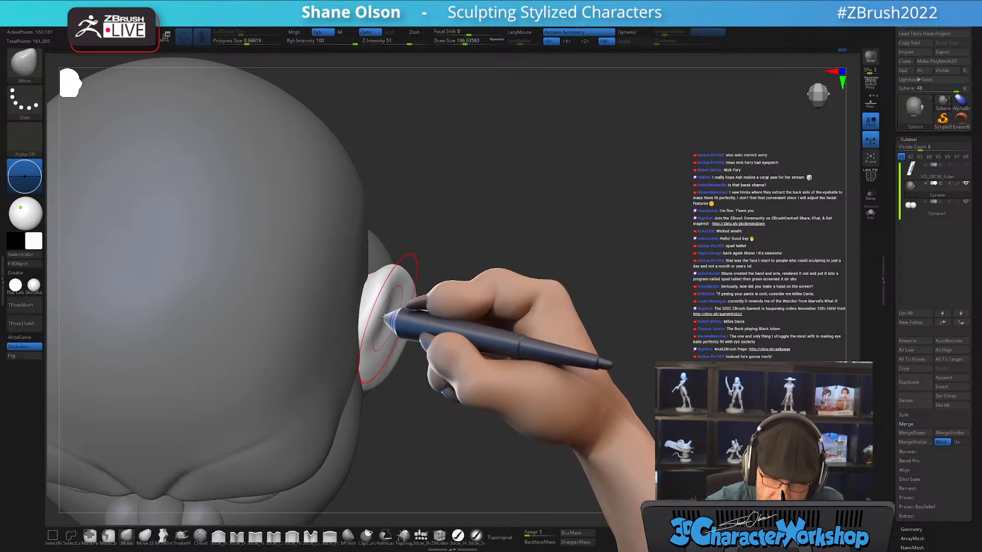
pyautogui.moveTo(384, 315); pyautogui.dragTo(471, 267, button='right')
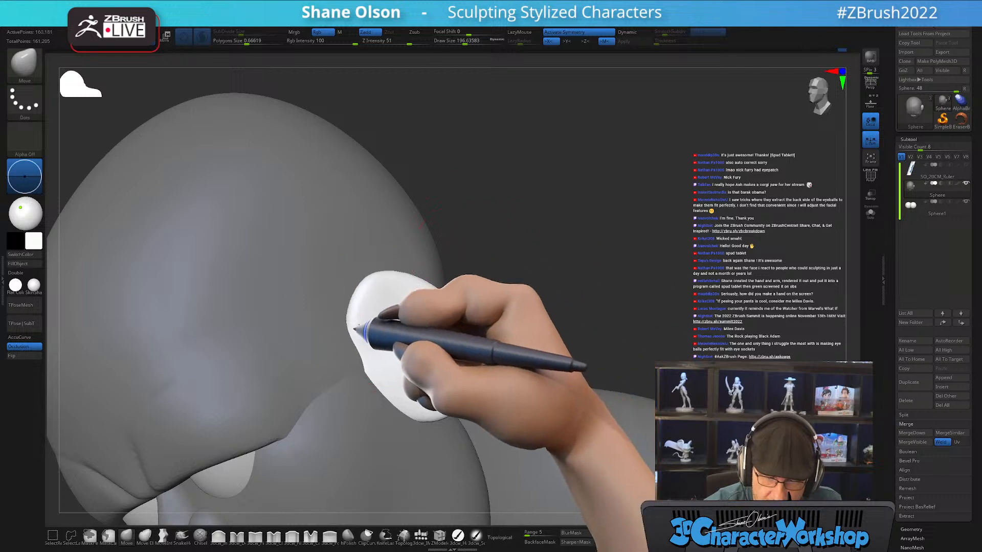
pyautogui.moveTo(384, 303)
pyautogui.mouseDown(button='right')
pyautogui.moveTo(379, 287)
pyautogui.moveTo(407, 314)
pyautogui.moveTo(393, 331)
pyautogui.mouseUp(button='right')
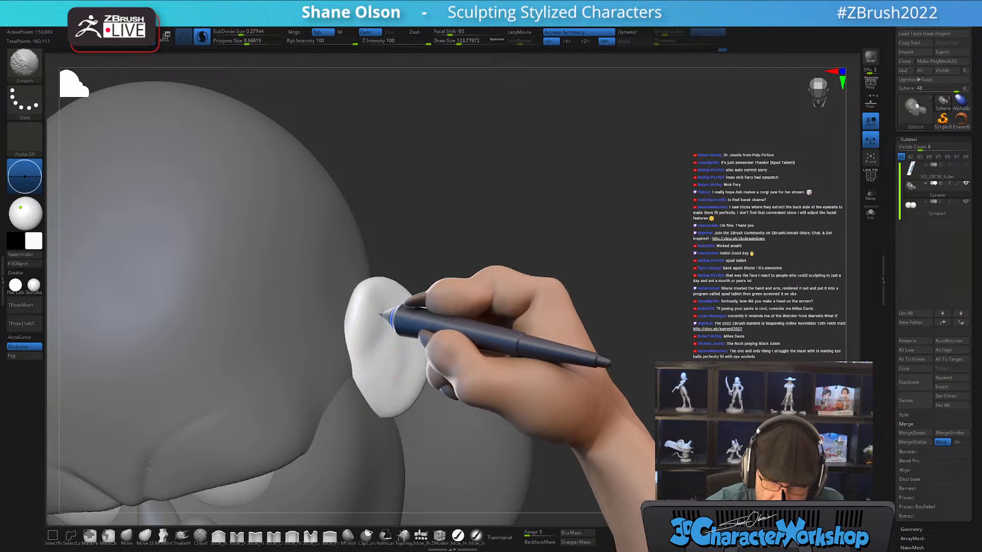
# Refine the unmasked ear's outline and tilt with the Move brush at varied sizes, seen from above the head
pyautogui.moveTo(508, 308)
pyautogui.mouseDown(button='right')
pyautogui.moveTo(532, 338)
pyautogui.moveTo(454, 438)
pyautogui.mouseUp(button='right')
pyautogui.keyDown('alt'); pyautogui.moveTo(526, 211); pyautogui.dragTo(510, 234, button='right'); pyautogui.keyUp('alt')
pyautogui.press(']')
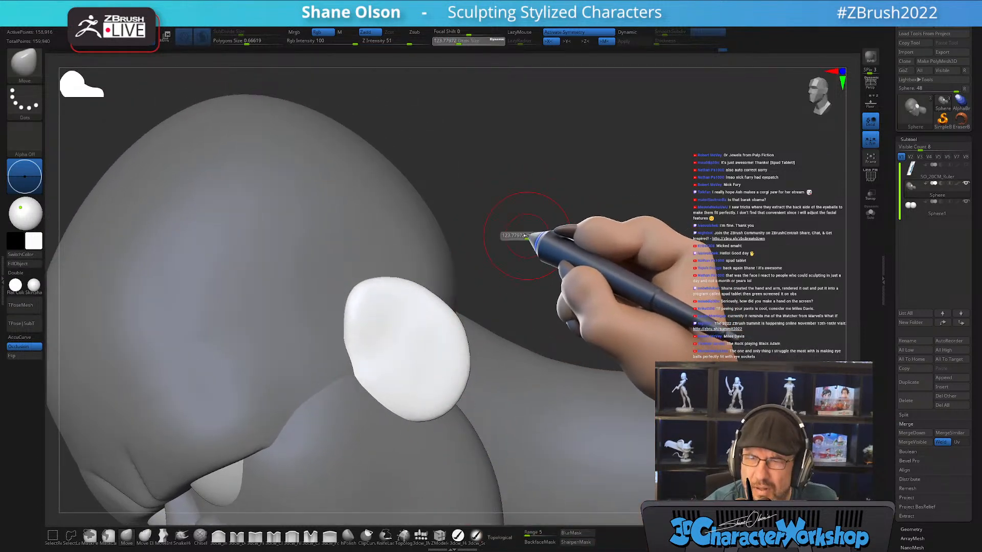
pyautogui.keyDown('alt'); pyautogui.moveTo(530, 234); pyautogui.dragTo(527, 260); pyautogui.keyUp('alt')
pyautogui.press('s')
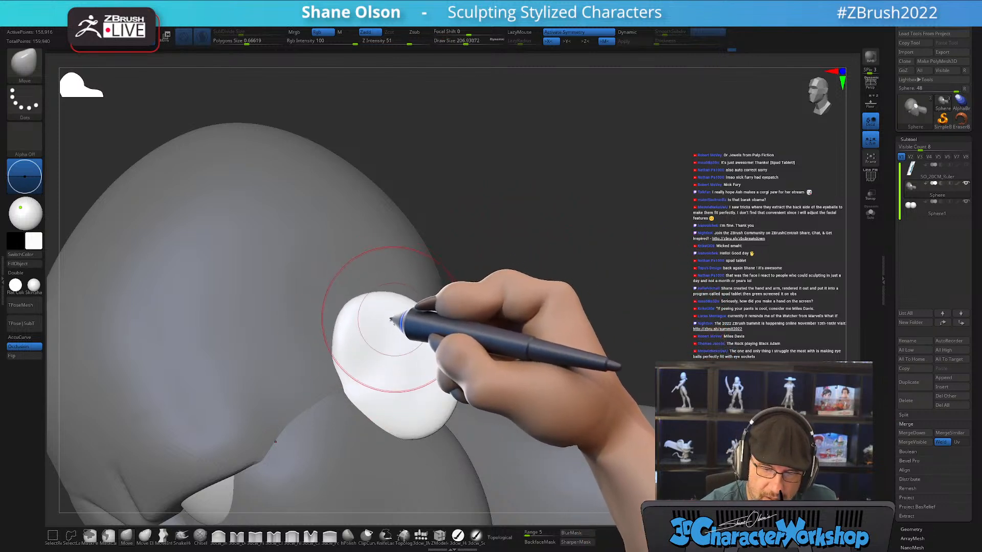
pyautogui.moveTo(391, 320); pyautogui.dragTo(379, 355, button='right')
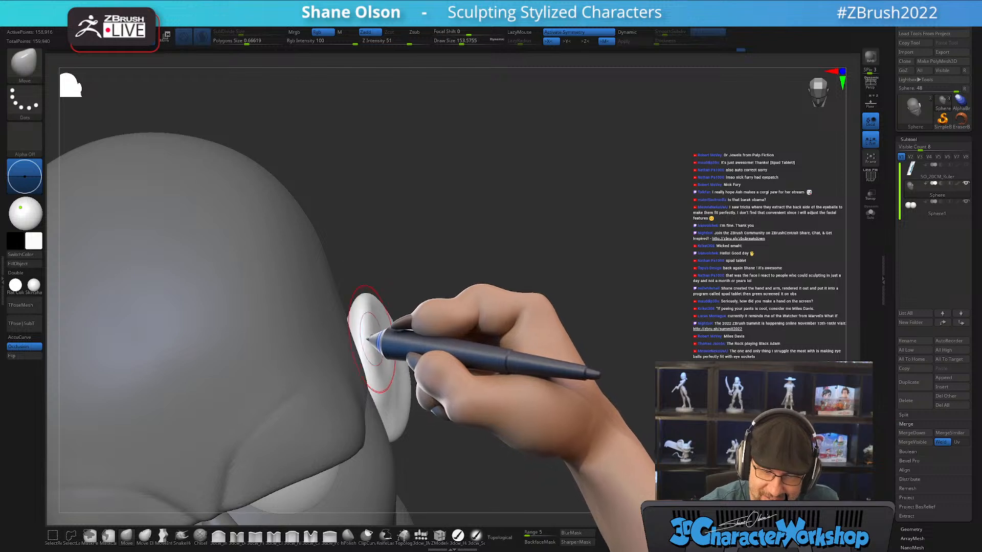
pyautogui.moveTo(518, 268); pyautogui.dragTo(453, 294)
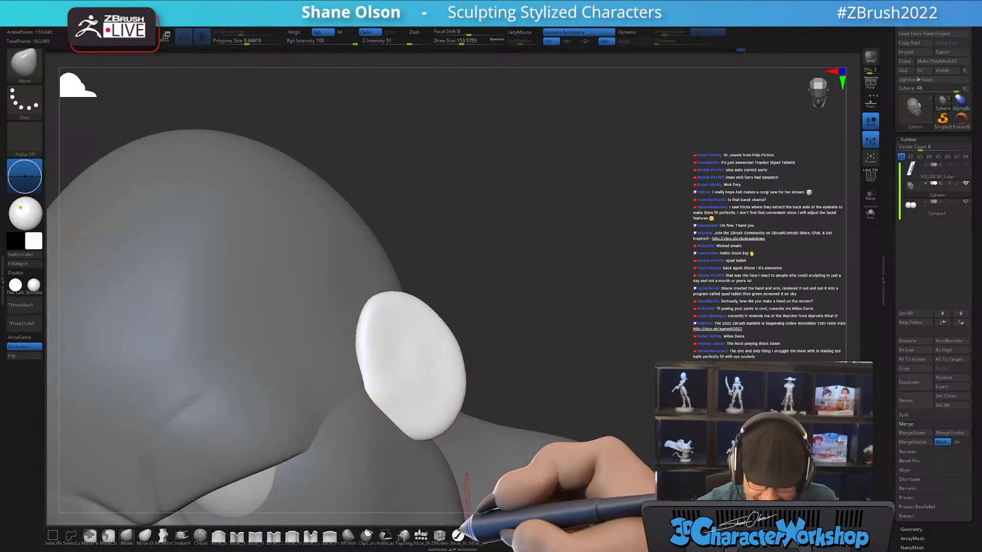
# Flatten the outer face of the ear with the hPolish brush
pyautogui.click(457, 536)
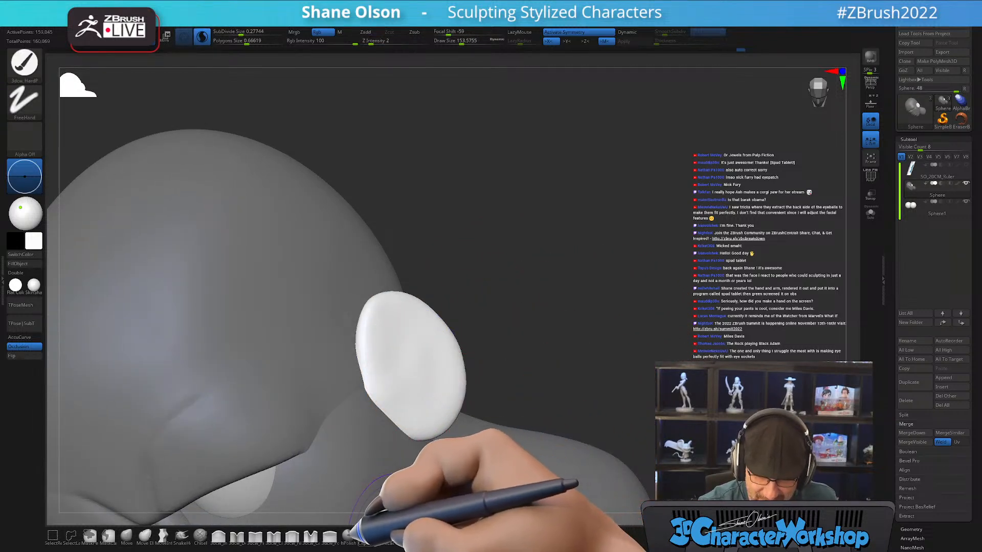
pyautogui.click(348, 534)
pyautogui.moveTo(450, 345); pyautogui.dragTo(443, 340, button='right')
pyautogui.moveTo(428, 323); pyautogui.dragTo(422, 311)
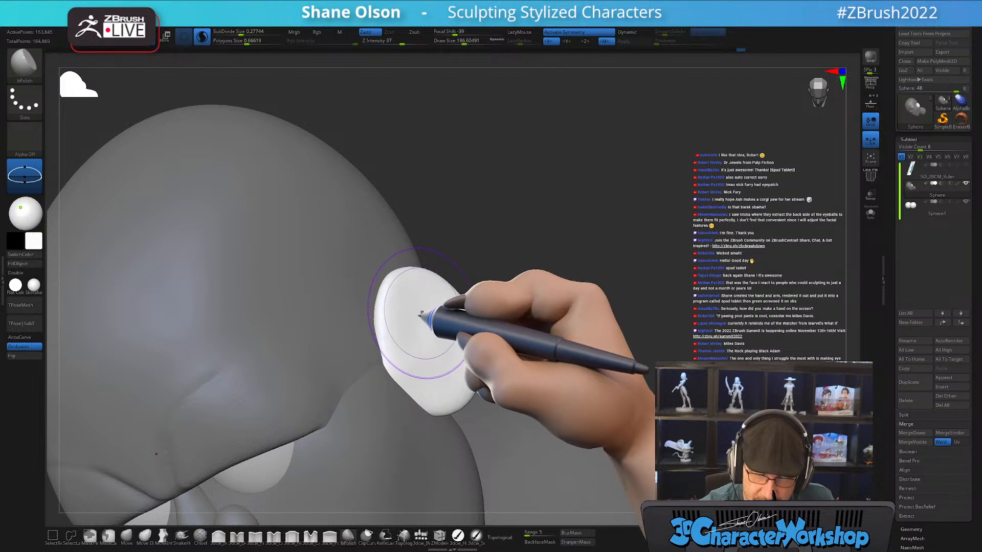
pyautogui.moveTo(449, 377); pyautogui.dragTo(454, 384)
pyautogui.moveTo(565, 311)
pyautogui.mouseDown()
pyautogui.moveTo(585, 302)
pyautogui.moveTo(547, 316)
pyautogui.mouseUp()
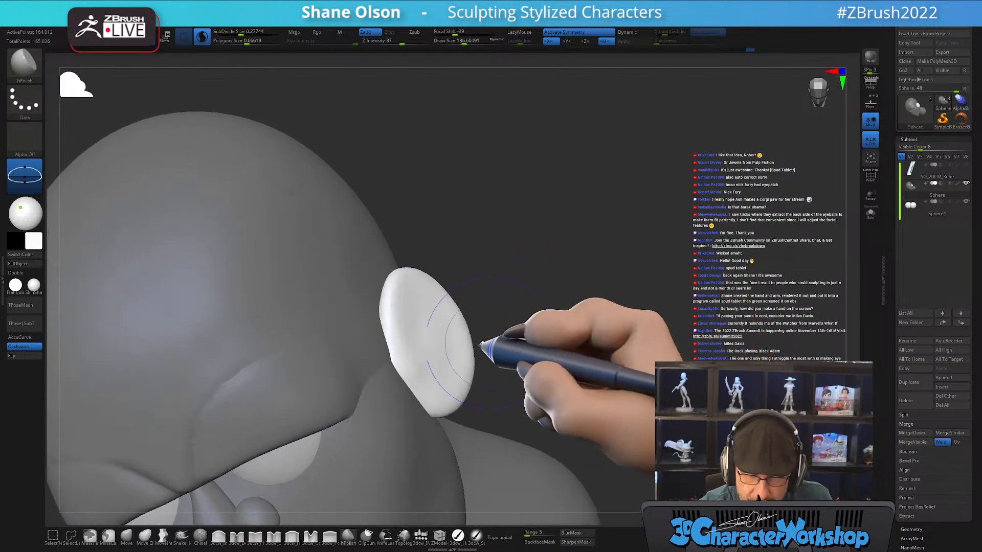
pyautogui.moveTo(433, 351); pyautogui.dragTo(438, 330)
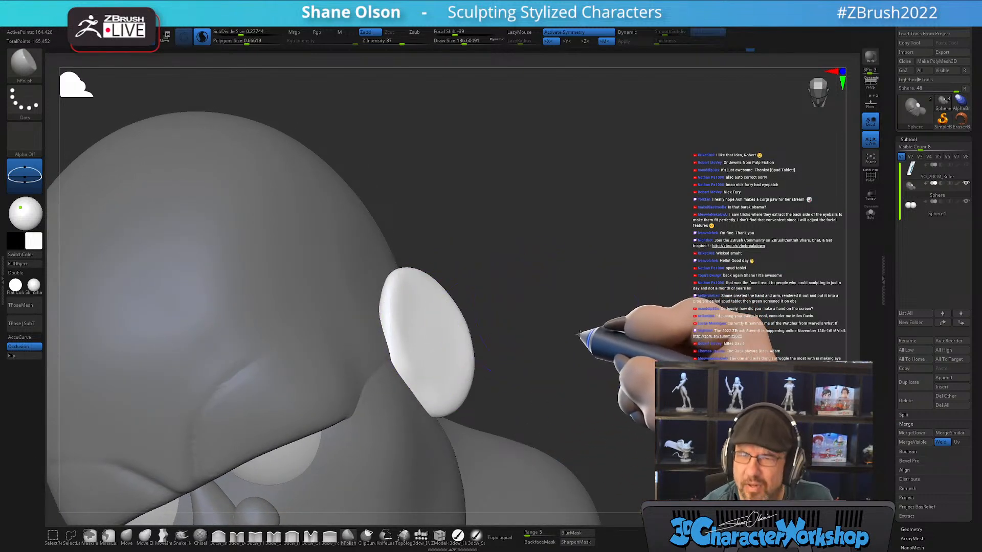
# Clear the head mask and set up a large Move brush with Topological masking enabled
pyautogui.moveTo(581, 331)
pyautogui.keyDown('alt'); pyautogui.mouseDown()
pyautogui.moveTo(569, 341)
pyautogui.moveTo(596, 285)
pyautogui.moveTo(589, 318)
pyautogui.moveTo(609, 324)
pyautogui.moveTo(555, 337)
pyautogui.mouseUp(); pyautogui.keyUp('alt')
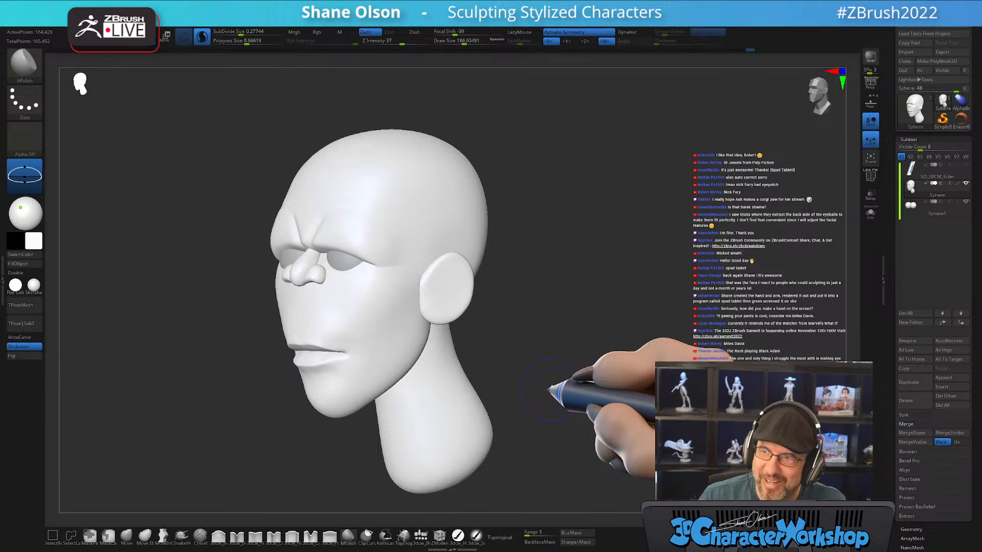
pyautogui.moveTo(555, 372); pyautogui.dragTo(564, 351)
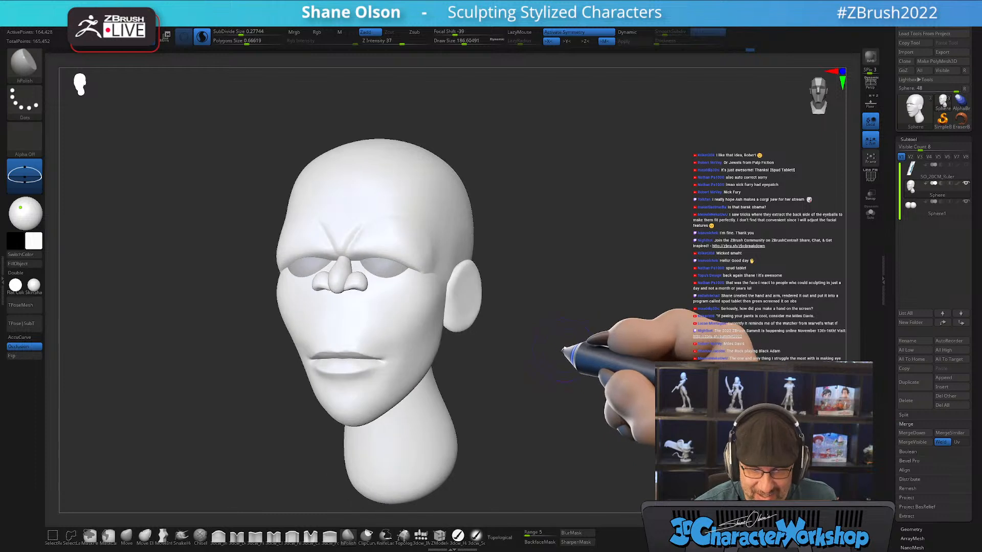
pyautogui.click(127, 536)
pyautogui.keyDown('alt'); pyautogui.moveTo(496, 333); pyautogui.dragTo(521, 321); pyautogui.keyUp('alt')
pyautogui.press('s')
pyautogui.moveTo(591, 278); pyautogui.dragTo(450, 302)
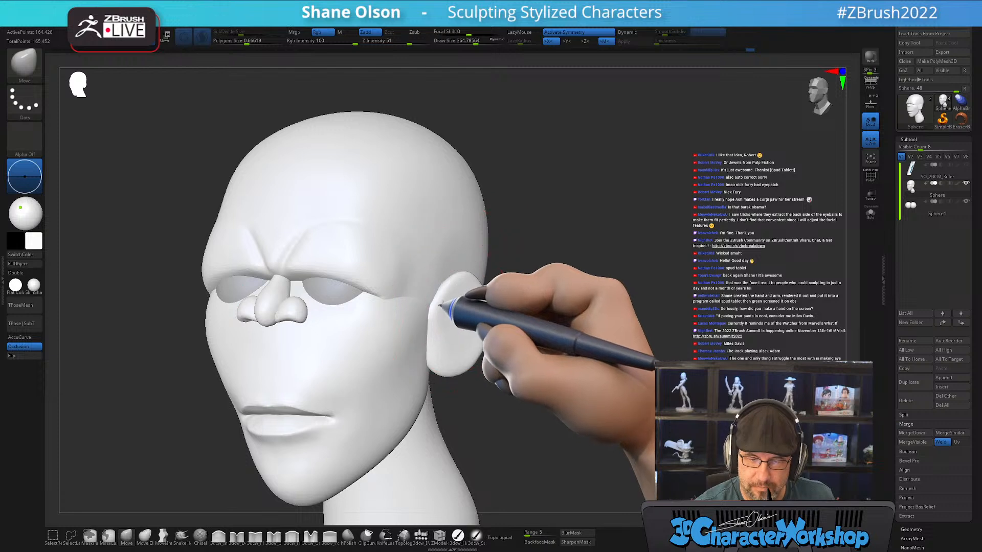
pyautogui.press('ctrl')
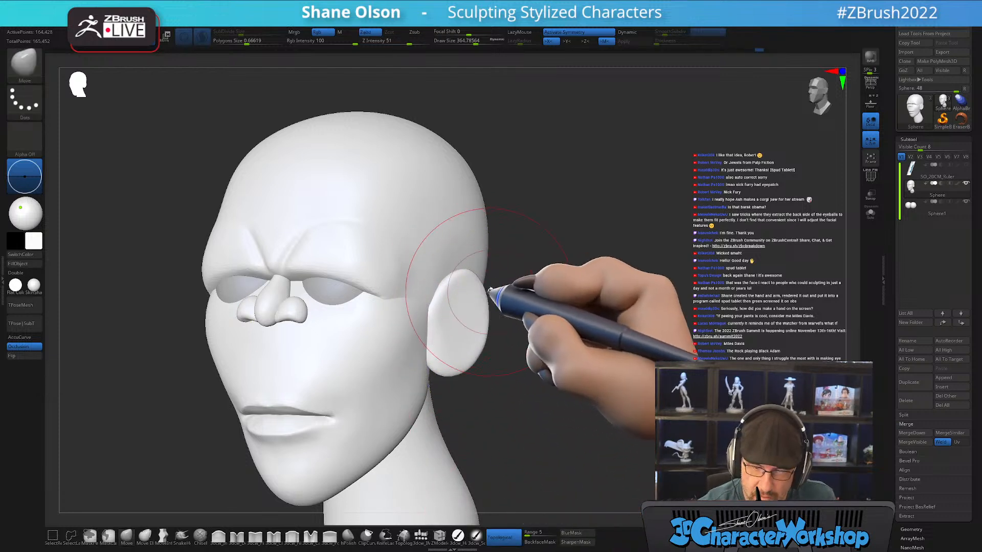
# Adjust the ear's placement, flare and outline against the head with the topological Move brush, from front and side angles
pyautogui.moveTo(489, 290); pyautogui.dragTo(487, 299)
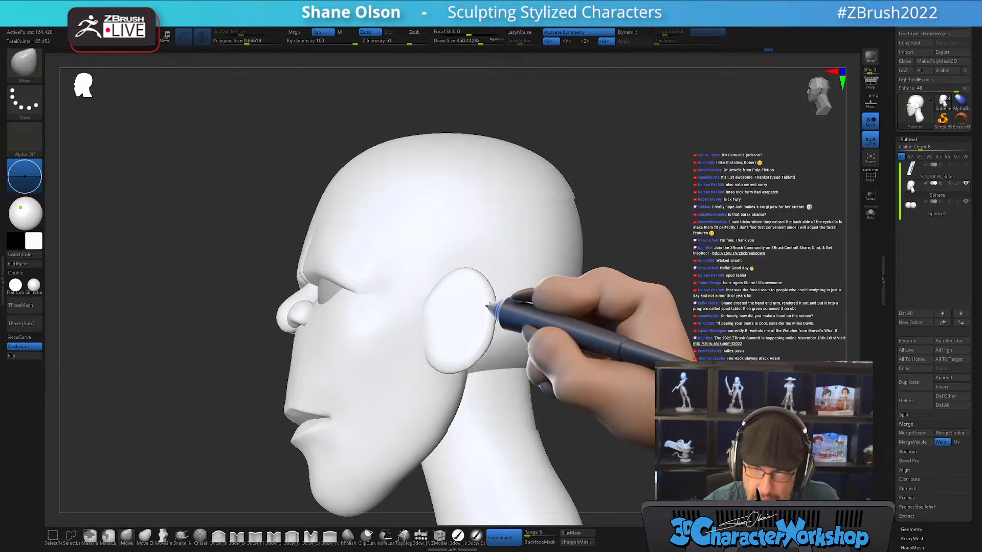
pyautogui.moveTo(487, 305)
pyautogui.mouseDown()
pyautogui.moveTo(520, 317)
pyautogui.moveTo(565, 307)
pyautogui.moveTo(546, 364)
pyautogui.mouseUp()
pyautogui.moveTo(541, 305); pyautogui.dragTo(554, 325)
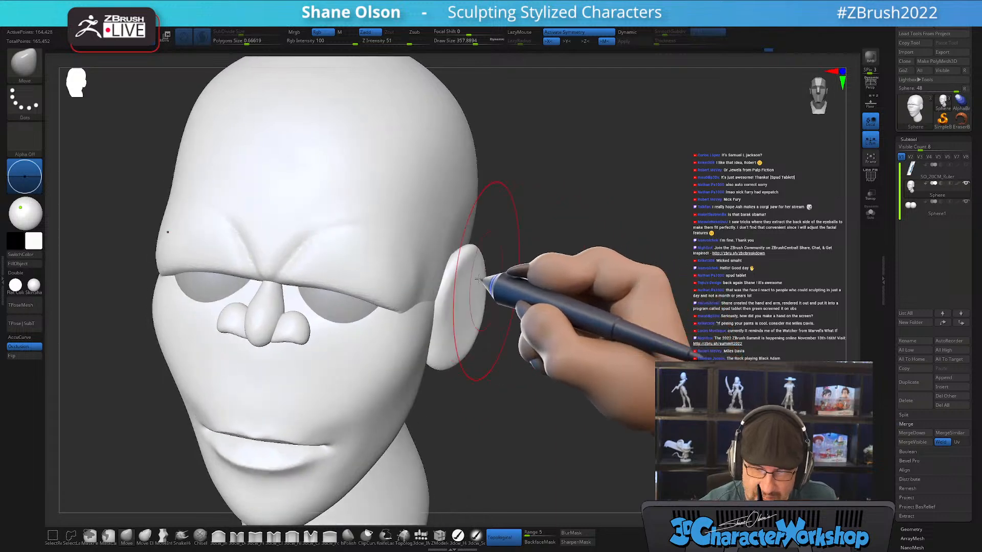
pyautogui.moveTo(487, 274)
pyautogui.mouseDown()
pyautogui.moveTo(502, 281)
pyautogui.moveTo(477, 296)
pyautogui.mouseUp()
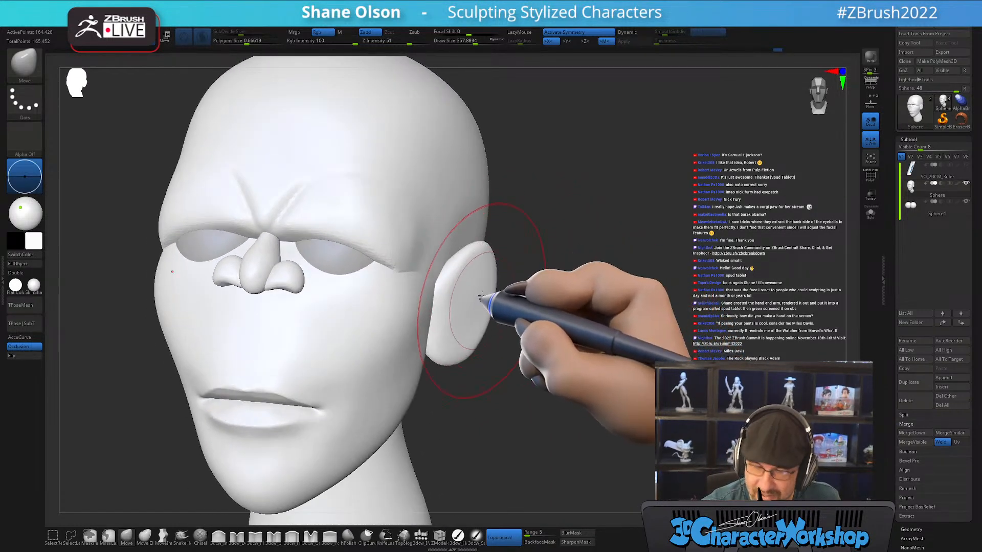
pyautogui.moveTo(578, 337); pyautogui.dragTo(543, 365)
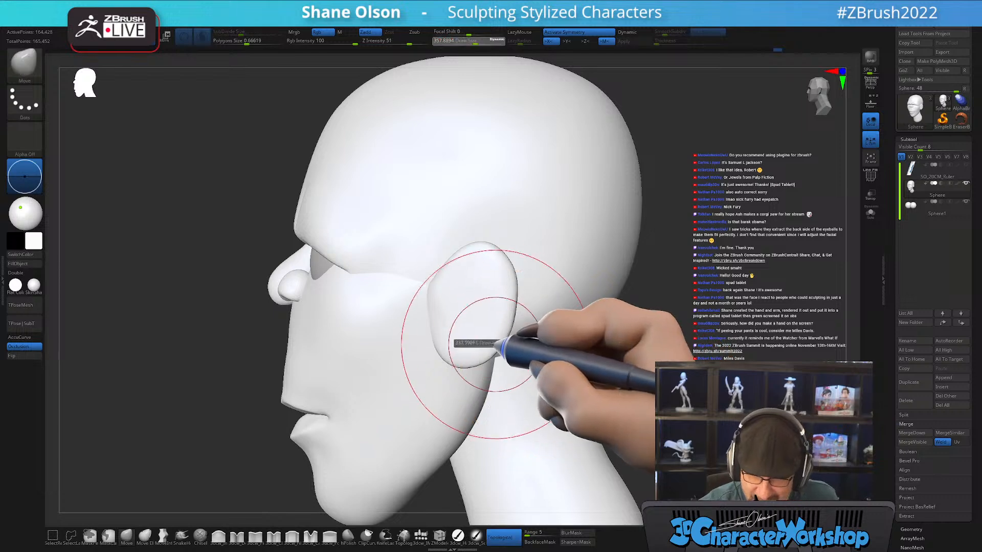
pyautogui.moveTo(495, 344); pyautogui.dragTo(491, 346)
pyautogui.moveTo(513, 271); pyautogui.dragTo(503, 273)
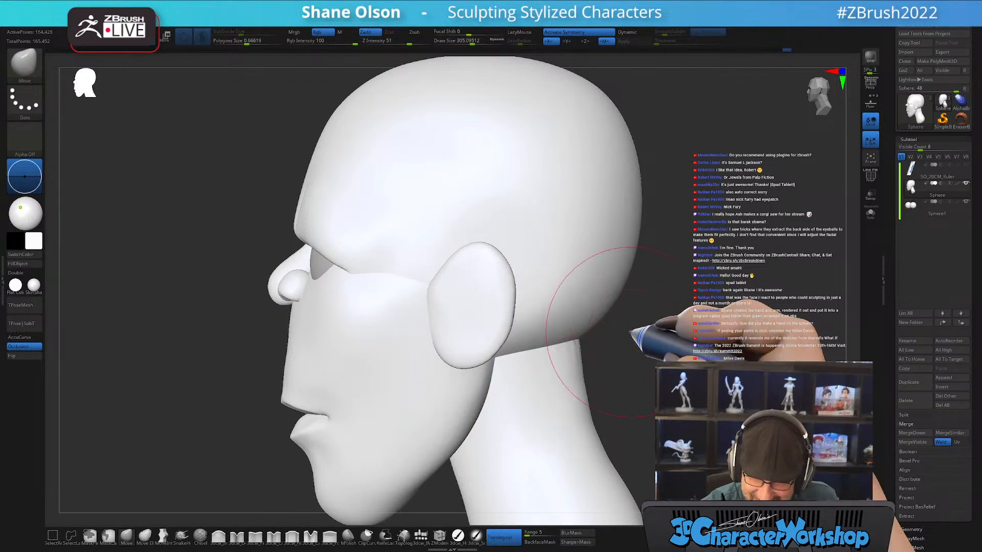
pyautogui.keyDown('alt'); pyautogui.moveTo(630, 332); pyautogui.dragTo(592, 334); pyautogui.keyUp('alt')
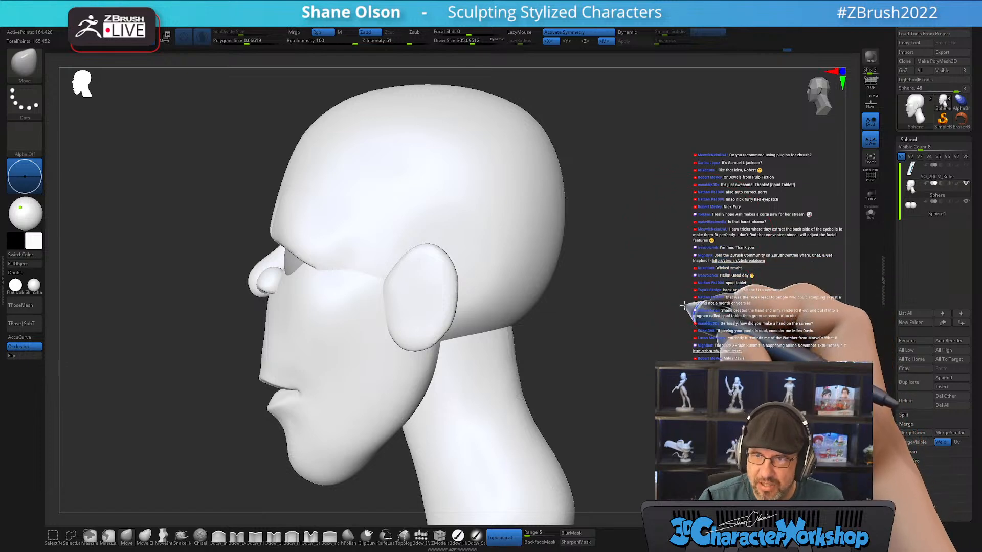
# Look through the installed plugins, checking the ZStartup Utility and SoMuchNPR options, and close the list again
pyautogui.moveTo(692, 322); pyautogui.dragTo(526, 280)
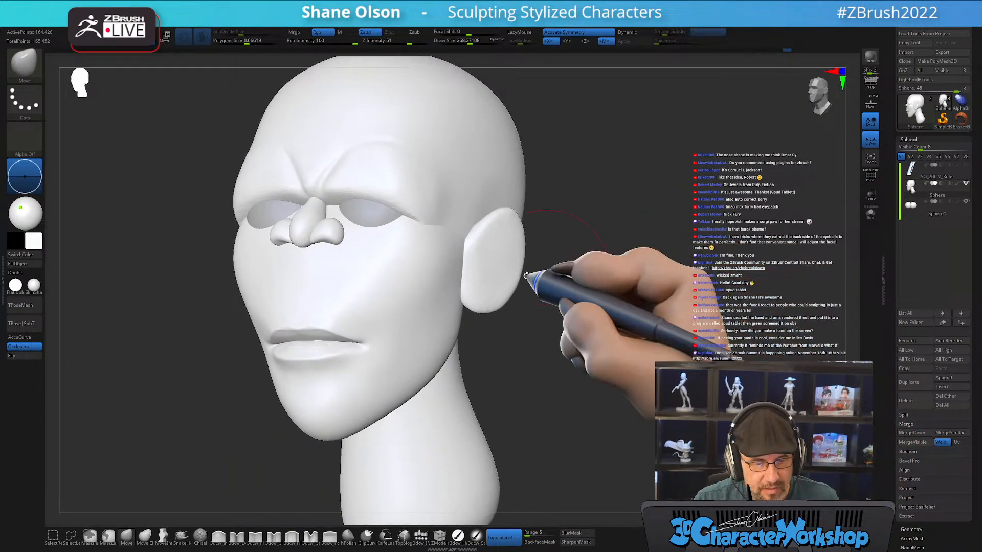
pyautogui.click(6, 281)
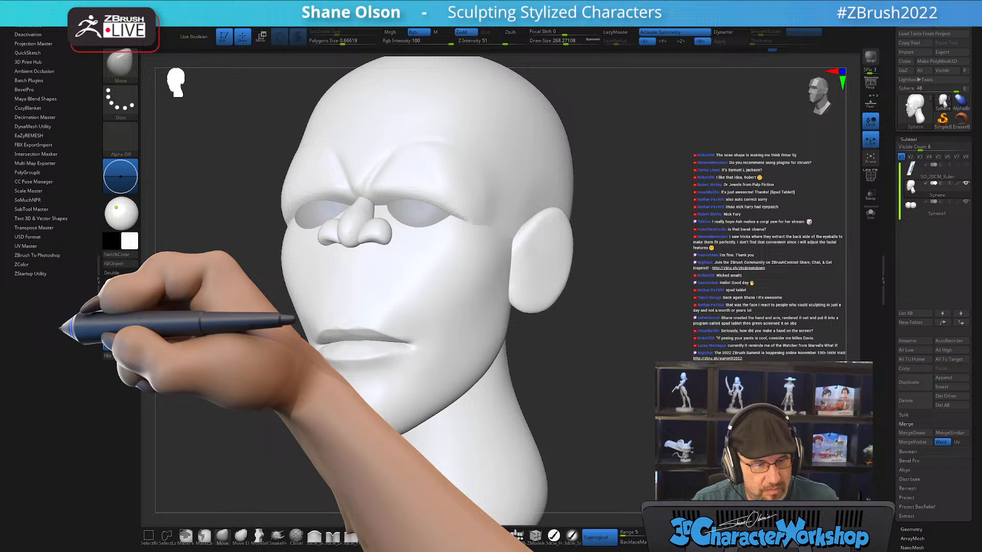
pyautogui.click(23, 274)
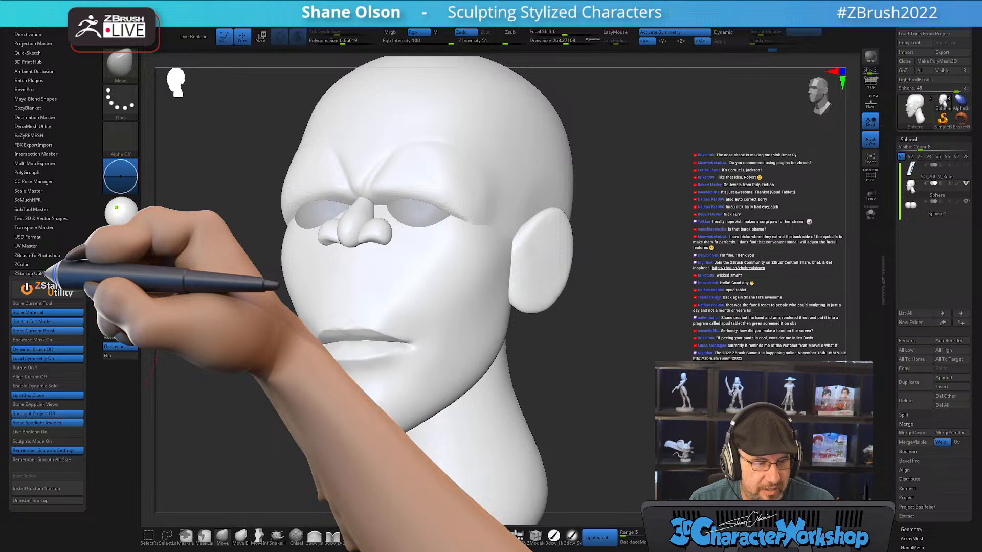
pyautogui.click(49, 273)
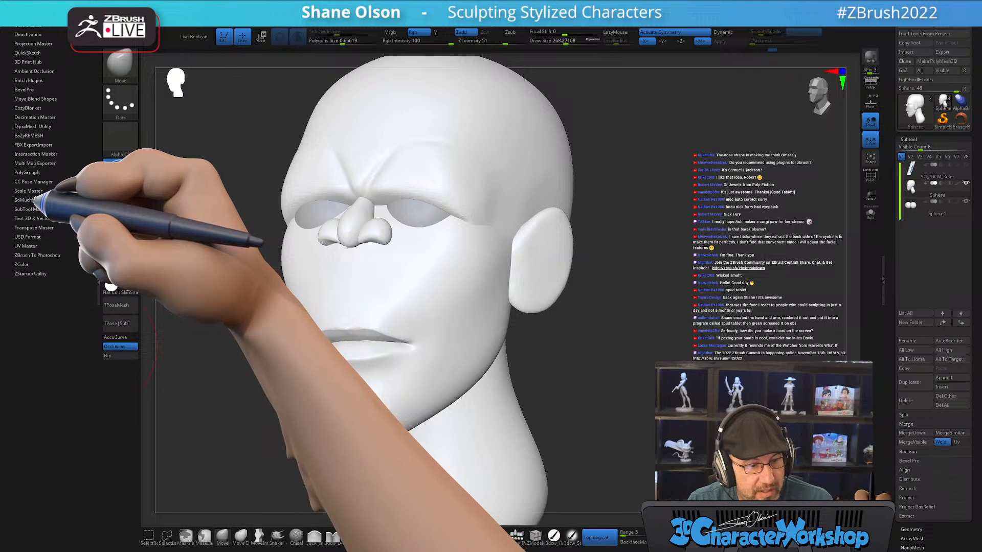
pyautogui.click(28, 199)
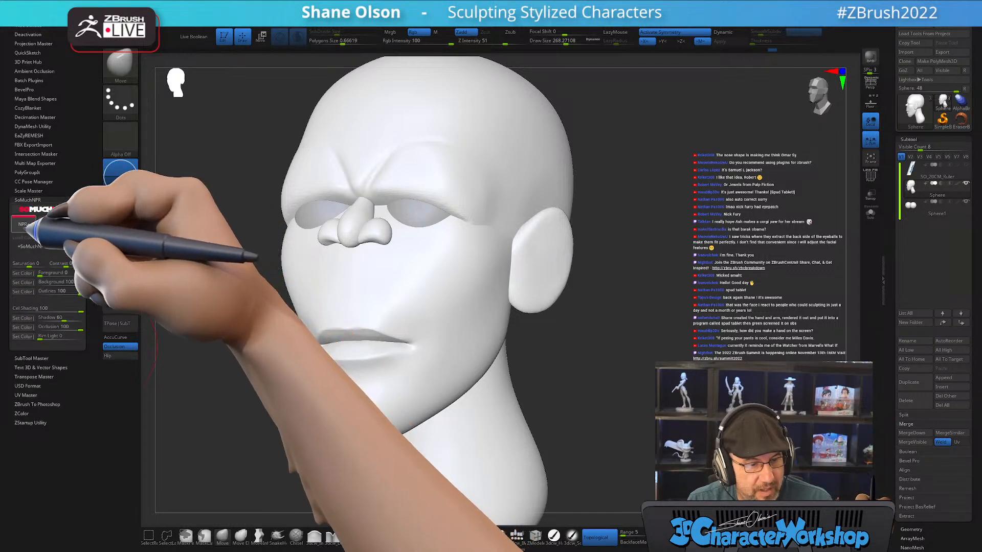
pyautogui.click(23, 224)
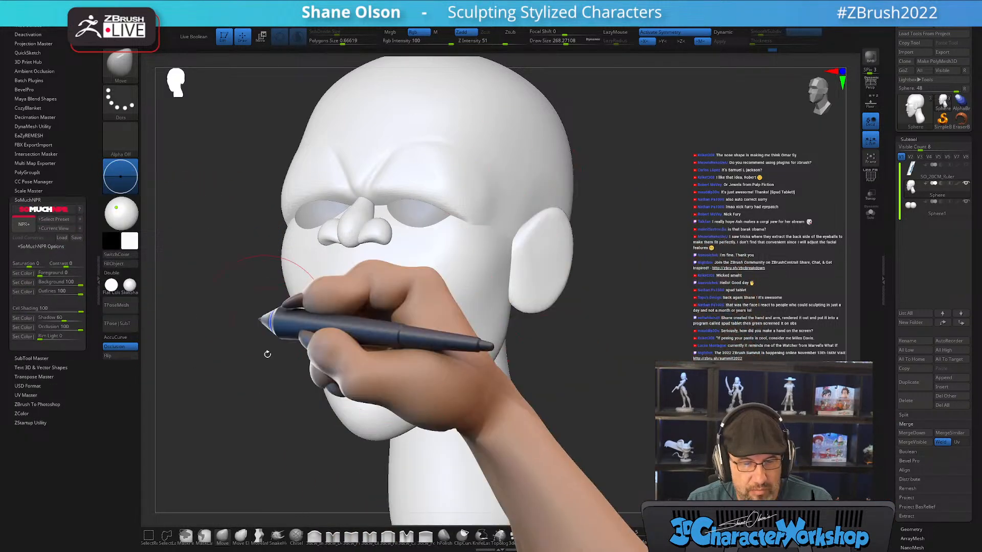
pyautogui.moveTo(663, 389); pyautogui.dragTo(667, 368)
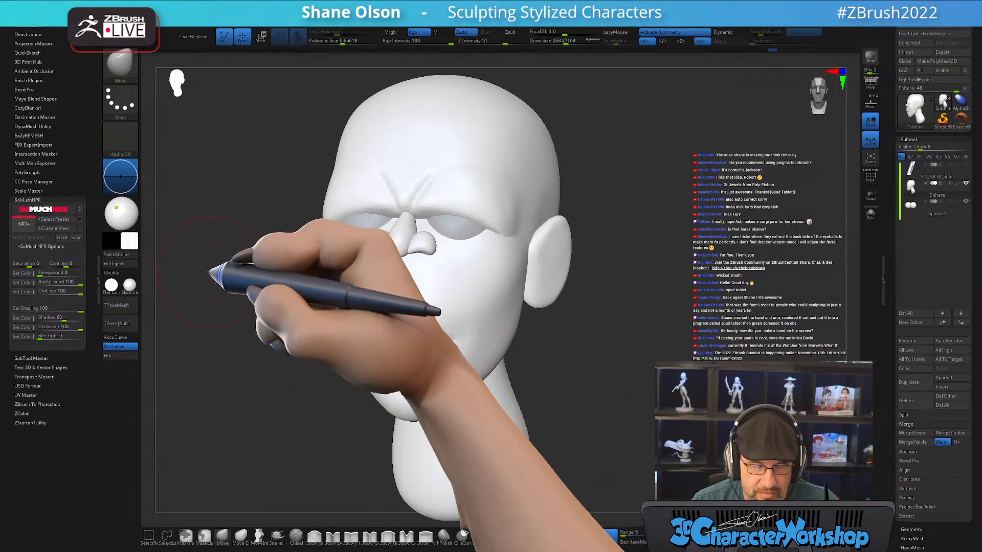
pyautogui.click(26, 200)
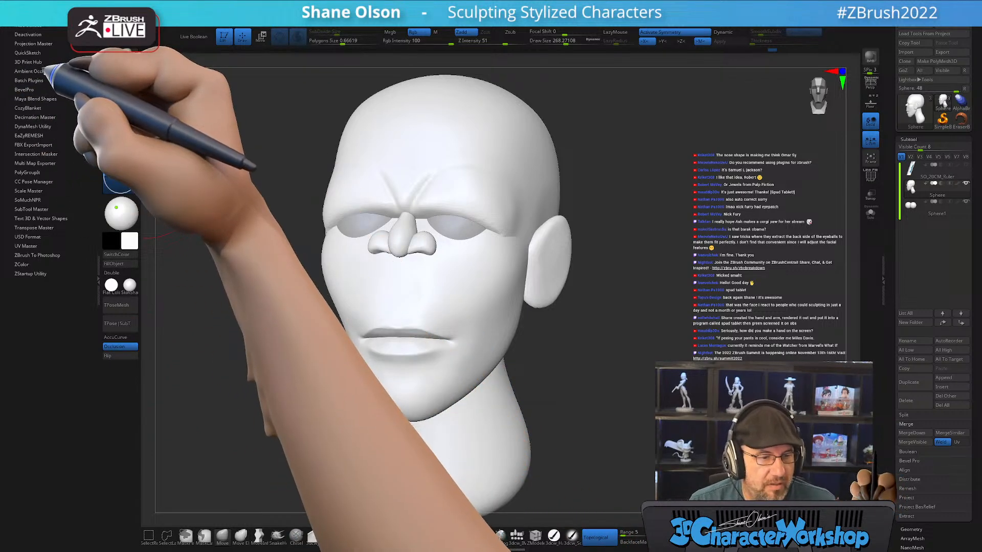
pyautogui.click(98, 279)
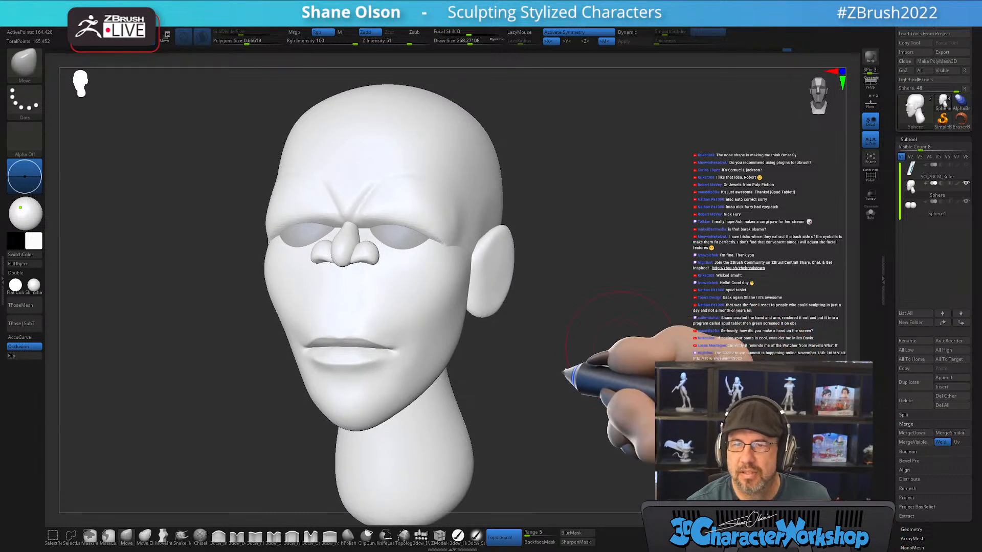
# Isolate the nose, mask it, show the whole head again and invert the mask so only the nose is editable
pyautogui.moveTo(574, 373)
pyautogui.mouseDown()
pyautogui.moveTo(581, 379)
pyautogui.moveTo(588, 346)
pyautogui.moveTo(575, 334)
pyautogui.moveTo(579, 350)
pyautogui.moveTo(559, 353)
pyautogui.moveTo(650, 302)
pyautogui.moveTo(629, 321)
pyautogui.moveTo(667, 323)
pyautogui.moveTo(661, 312)
pyautogui.mouseUp()
pyautogui.press('s')
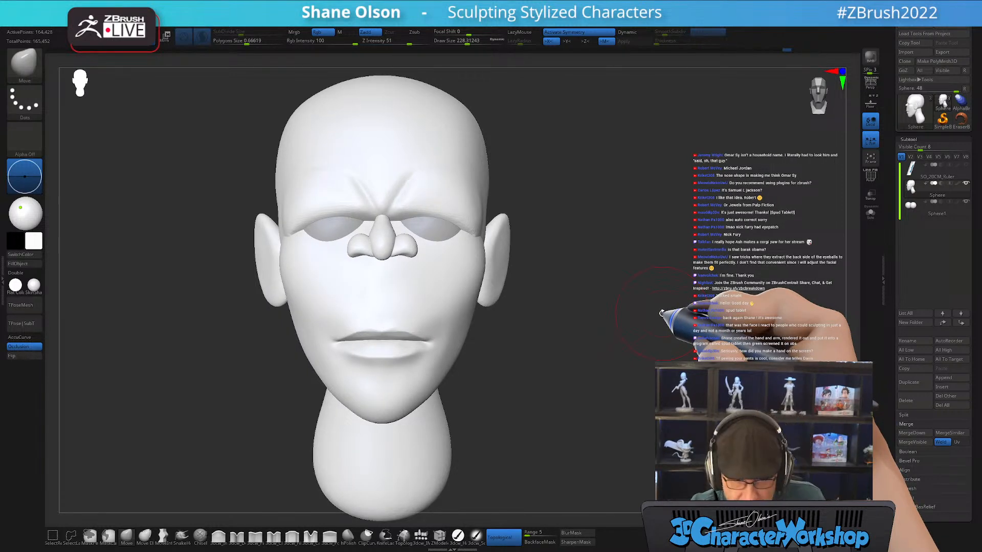
pyautogui.keyDown('ctrl'); pyautogui.keyDown('shift'); pyautogui.click(381, 249); pyautogui.keyUp('shift'); pyautogui.keyUp('ctrl')
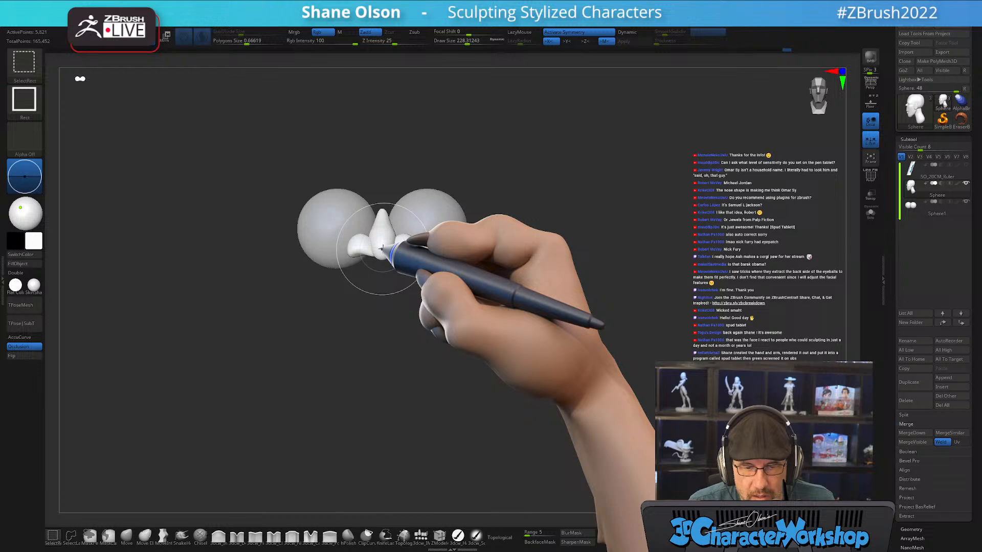
pyautogui.keyDown('ctrl'); pyautogui.moveTo(218, 138); pyautogui.dragTo(486, 361); pyautogui.keyUp('ctrl')
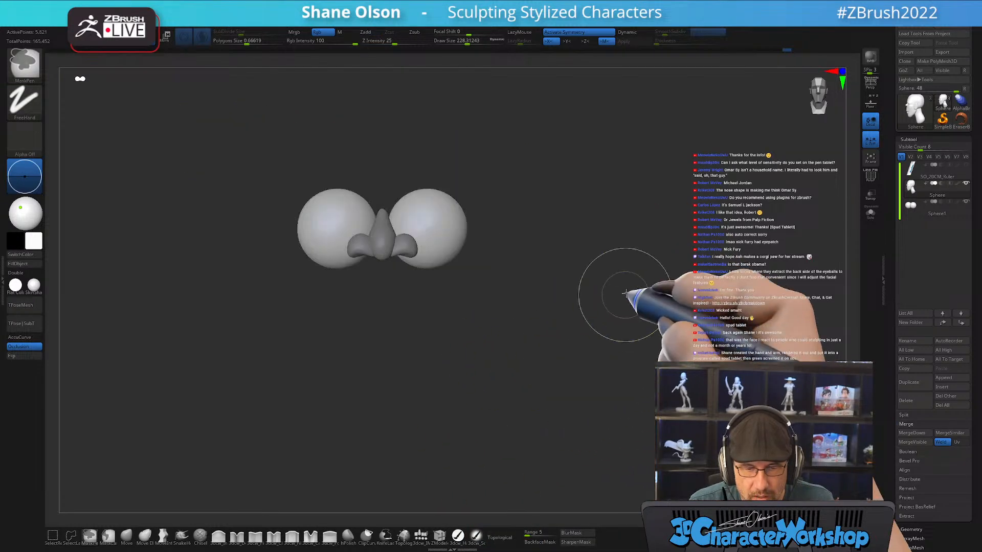
pyautogui.keyDown('ctrl'); pyautogui.keyDown('shift'); pyautogui.click(625, 294); pyautogui.keyUp('shift'); pyautogui.keyUp('ctrl')
pyautogui.keyDown('ctrl'); pyautogui.click(660, 281); pyautogui.keyUp('ctrl')
# Center and straighten the gizmo on the unmasked nose with symmetry off, adjust the nose's position and scale it up slightly
pyautogui.press('w')
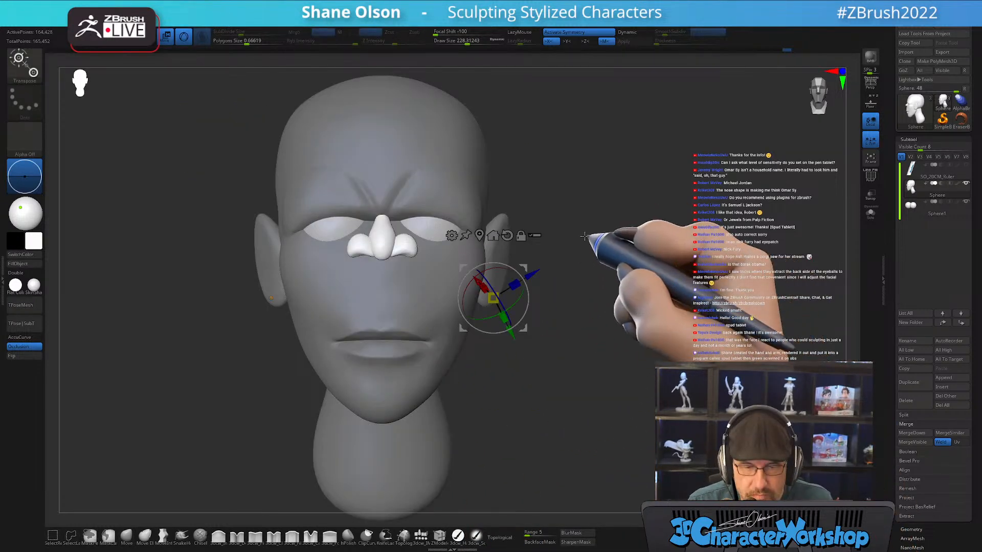
pyautogui.click(479, 235)
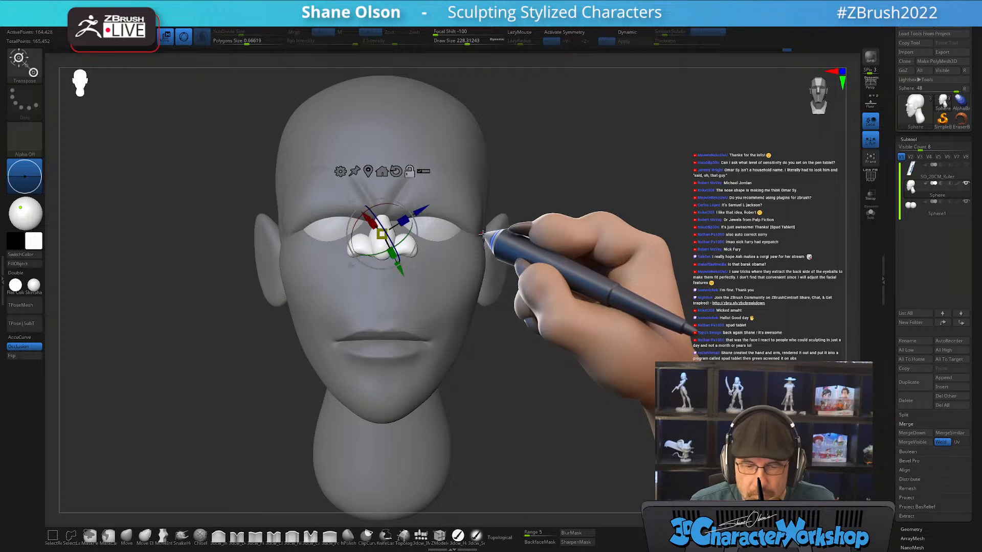
pyautogui.moveTo(629, 222); pyautogui.dragTo(503, 220)
pyautogui.moveTo(412, 199); pyautogui.dragTo(620, 279)
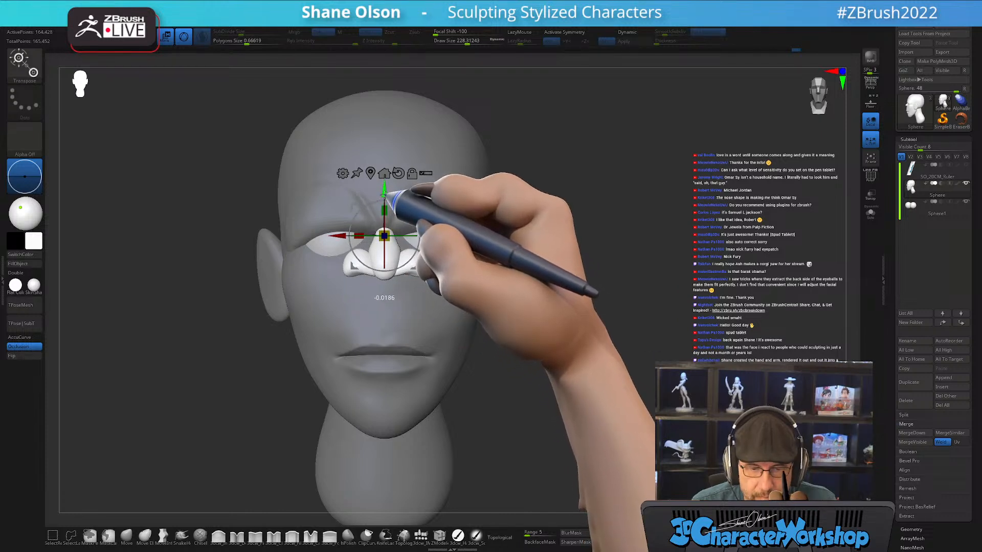
pyautogui.moveTo(636, 324); pyautogui.dragTo(596, 313)
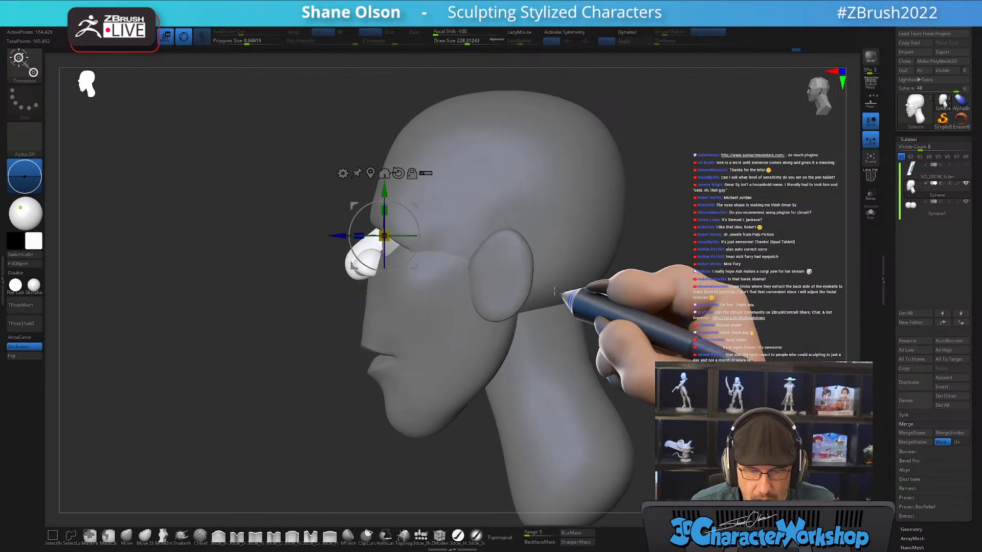
pyautogui.moveTo(429, 207); pyautogui.dragTo(592, 357)
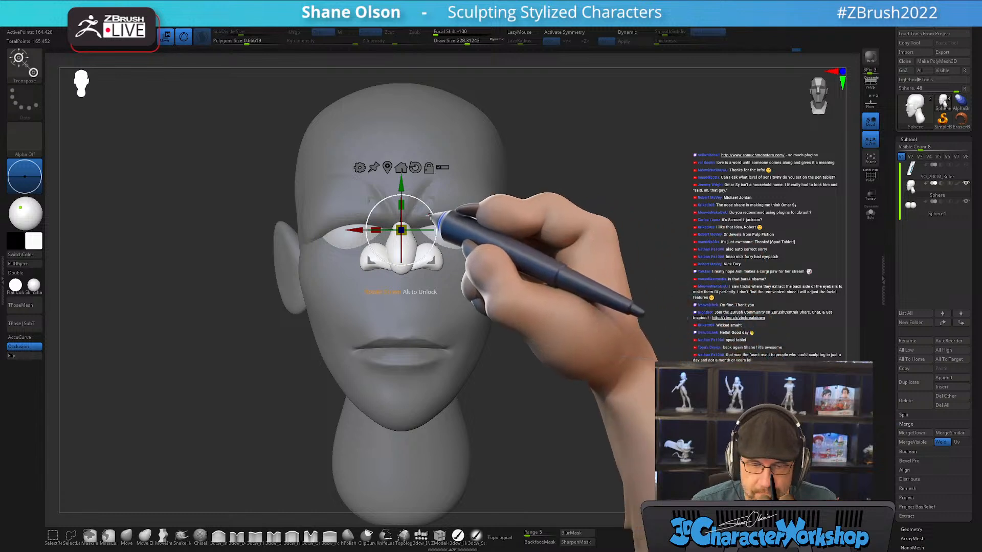
pyautogui.moveTo(403, 228); pyautogui.dragTo(408, 224)
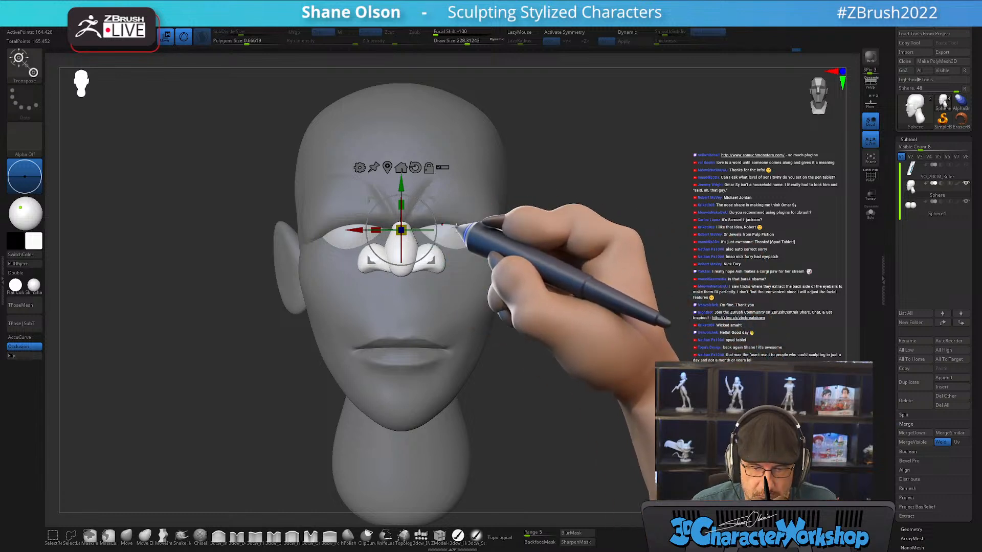
# Switch back to the Move brush, clear the head mask and set the draw size to about 132
pyautogui.moveTo(698, 334)
pyautogui.keyDown('alt'); pyautogui.mouseDown()
pyautogui.moveTo(641, 346)
pyautogui.moveTo(639, 369)
pyautogui.mouseUp(); pyautogui.keyUp('alt')
pyautogui.press('q')
pyautogui.press('s')
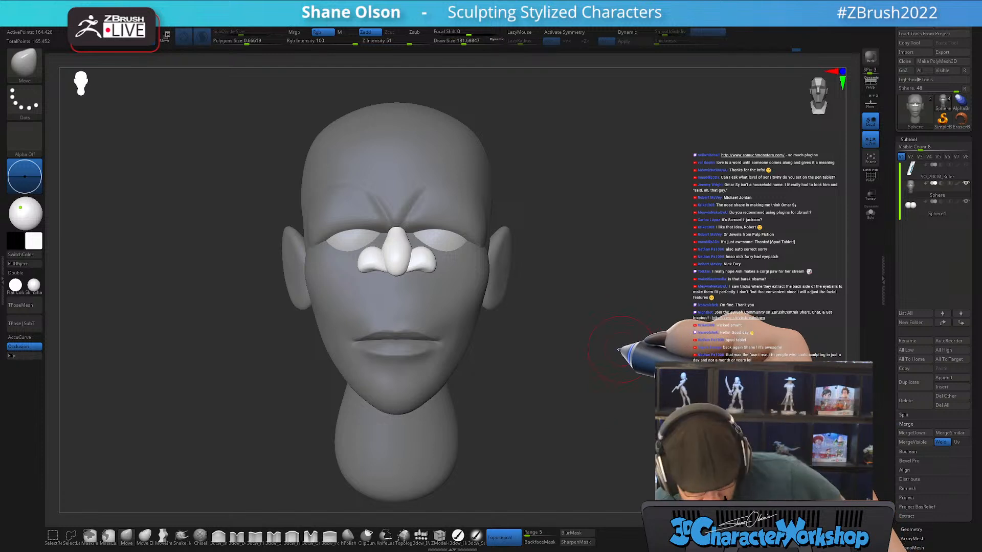
pyautogui.moveTo(548, 351); pyautogui.dragTo(599, 349)
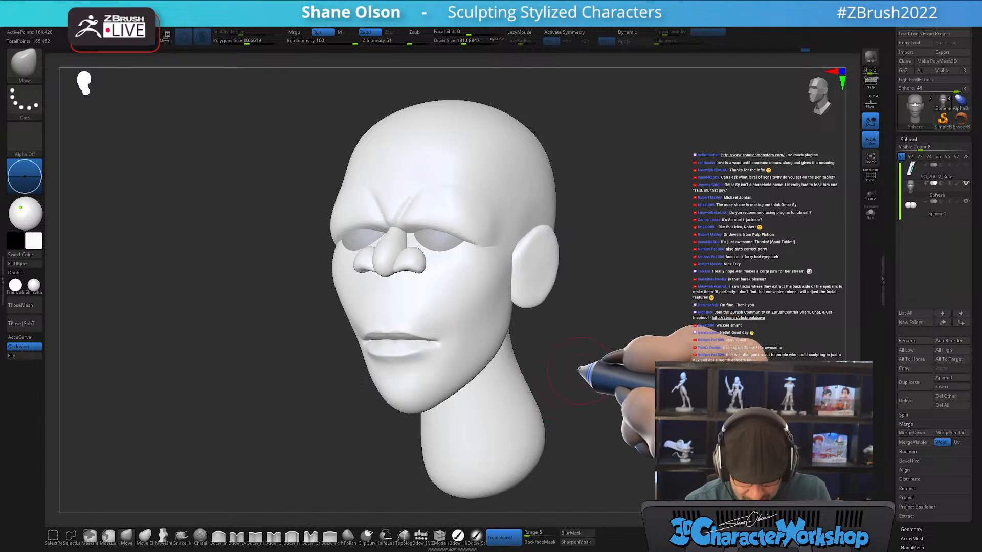
pyautogui.press('s')
pyautogui.moveTo(584, 375); pyautogui.dragTo(580, 383)
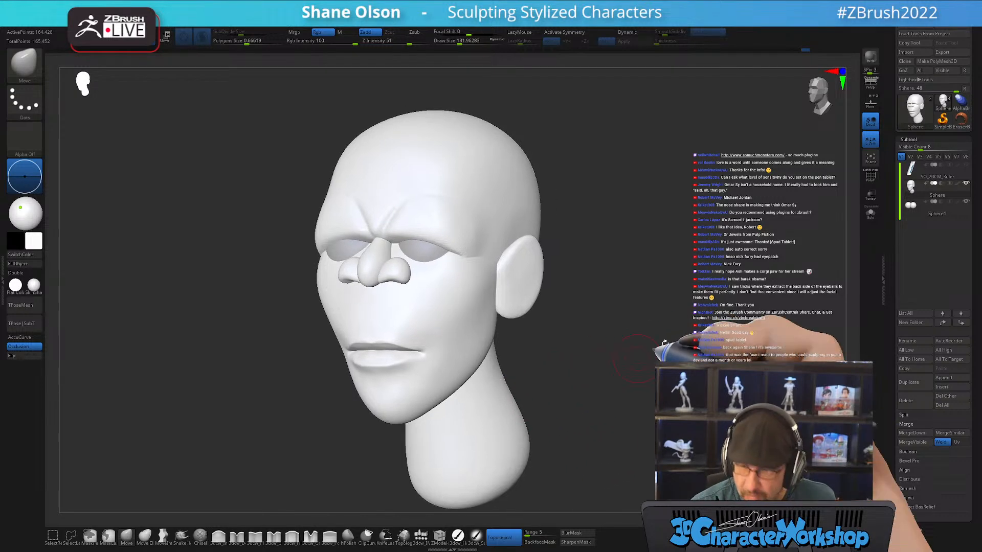
# Save the tool as Caricature_01 in the Twitch ZTLs folder
pyautogui.hotkey('ctrl', 's')
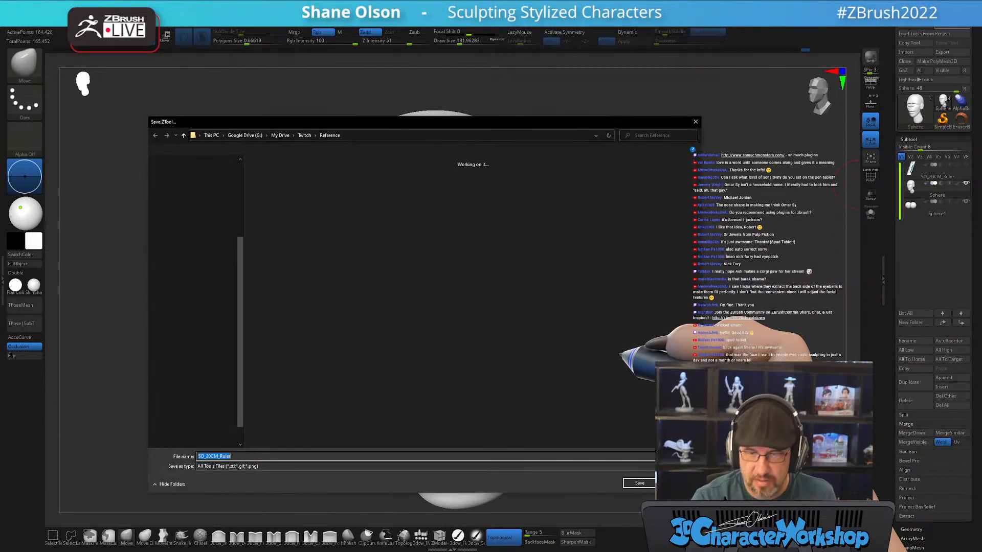
pyautogui.click(304, 135)
pyautogui.doubleClick(266, 203)
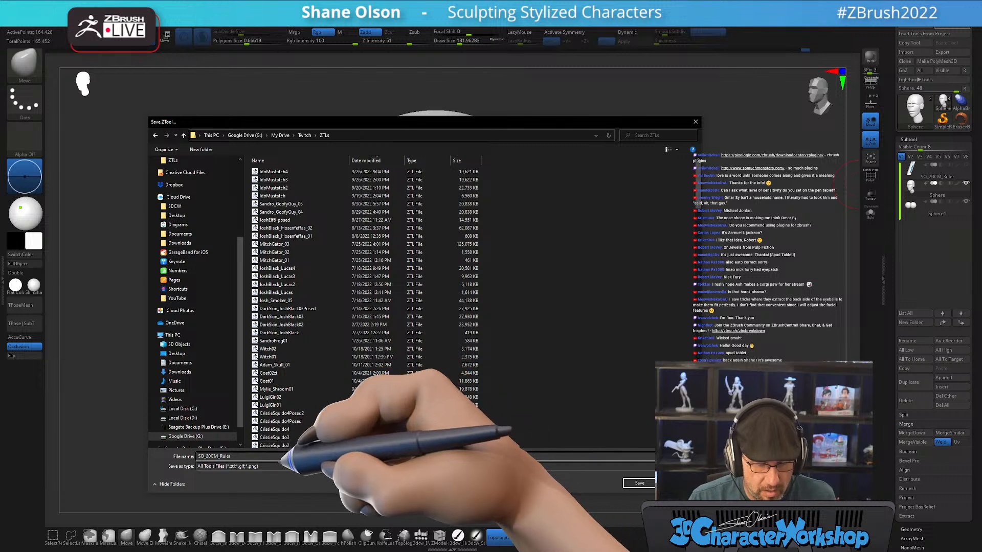
pyautogui.write('Caricature_')
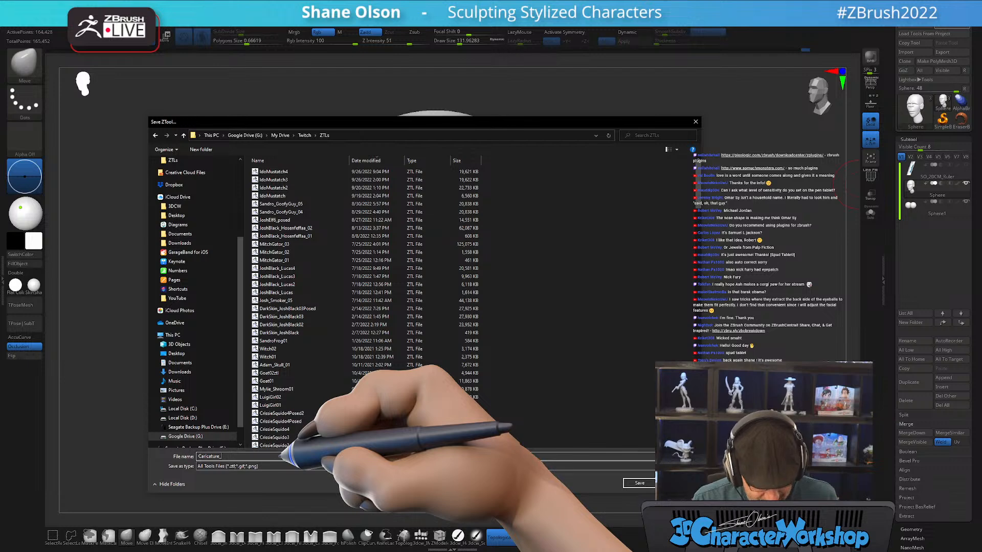
pyautogui.press('Return')
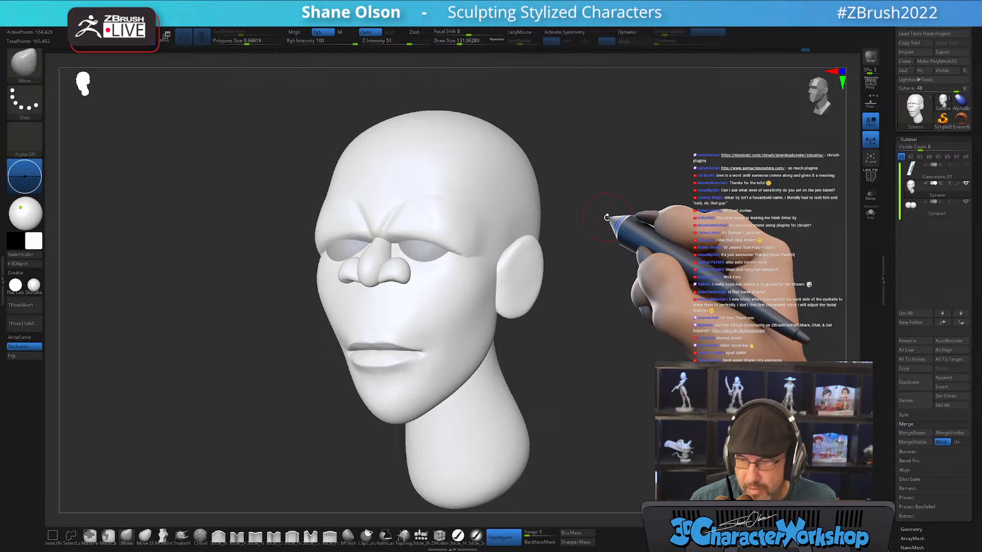
# Mask the head except for the polygroups of the middle face and the lower face with mouth and chin
pyautogui.moveTo(561, 391); pyautogui.dragTo(583, 377)
pyautogui.press('w')
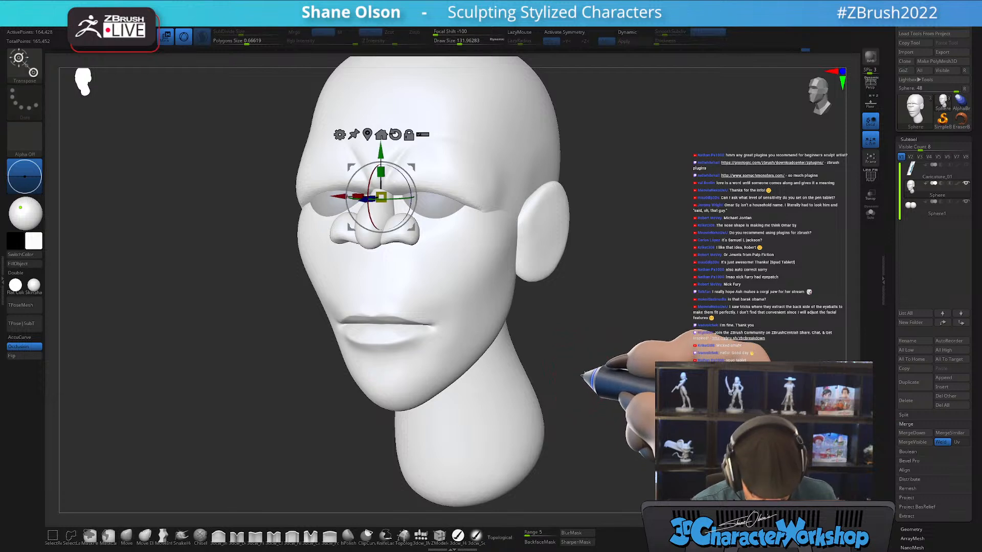
pyautogui.keyDown('ctrl'); pyautogui.click(465, 287); pyautogui.keyUp('ctrl')
pyautogui.press('q')
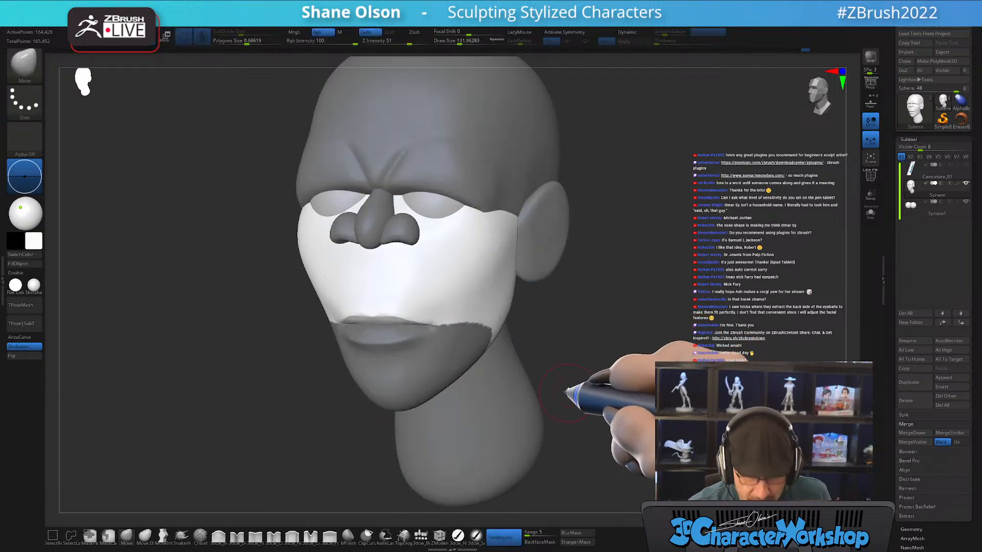
pyautogui.moveTo(569, 373); pyautogui.dragTo(576, 366)
pyautogui.keyDown('ctrl'); pyautogui.keyDown('shift'); pyautogui.click(454, 351); pyautogui.keyUp('shift'); pyautogui.keyUp('ctrl')
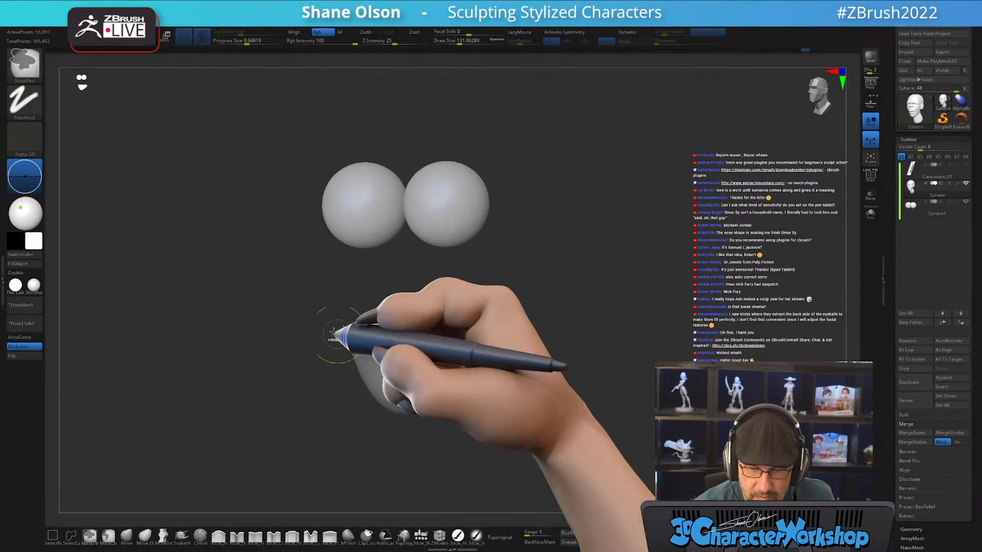
pyautogui.keyDown('ctrl'); pyautogui.keyDown('shift'); pyautogui.click(629, 340); pyautogui.keyUp('shift'); pyautogui.keyUp('ctrl')
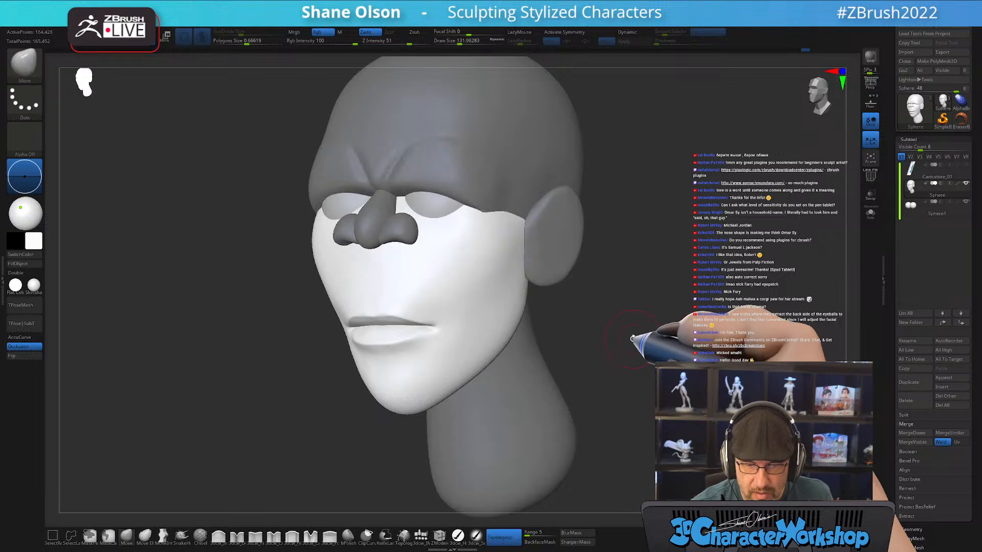
pyautogui.moveTo(630, 341); pyautogui.dragTo(607, 321)
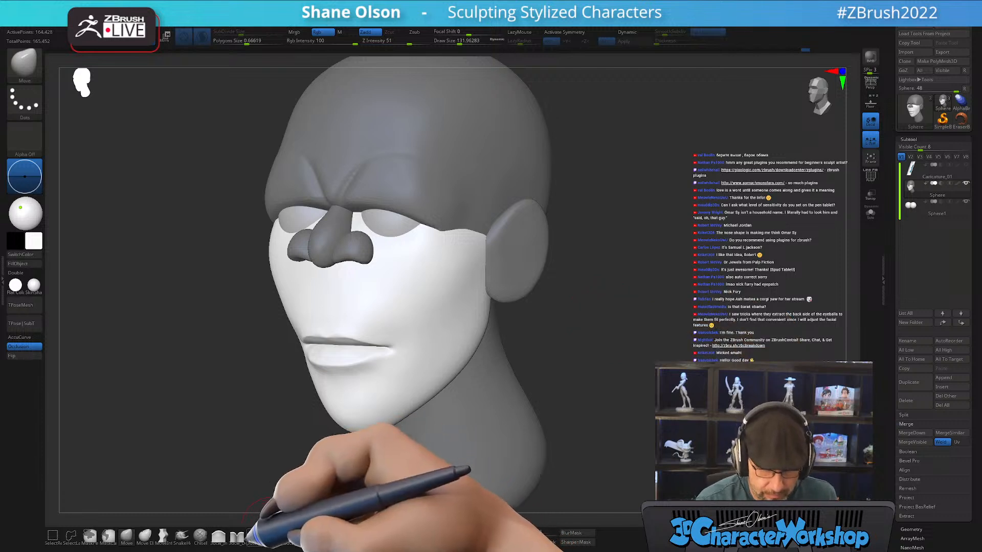
# Select the custom Detail brush and set its draw size to about 77 for working on the cheek
pyautogui.click(237, 535)
pyautogui.moveTo(250, 453)
pyautogui.mouseDown()
pyautogui.moveTo(241, 453)
pyautogui.moveTo(297, 435)
pyautogui.mouseUp()
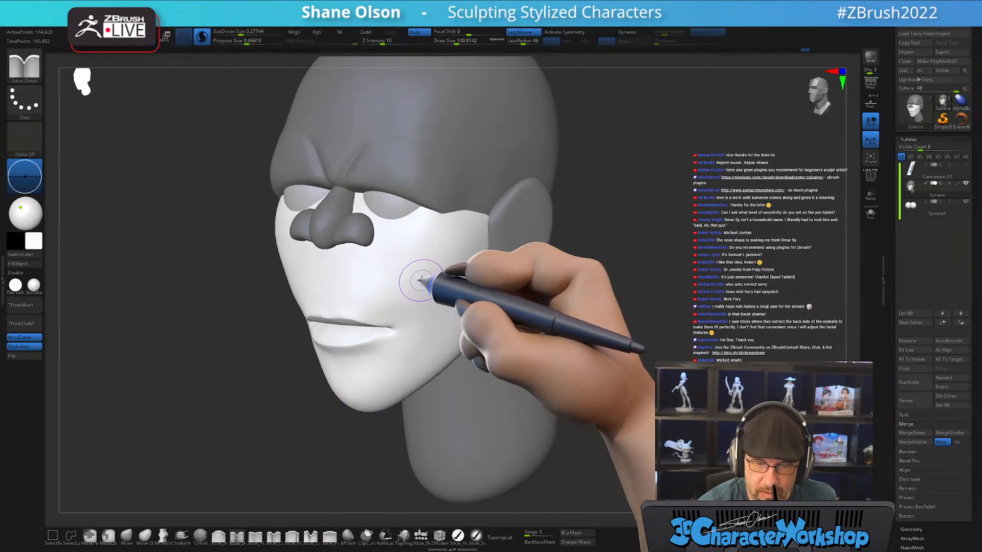
pyautogui.moveTo(415, 281); pyautogui.dragTo(411, 278, button='right')
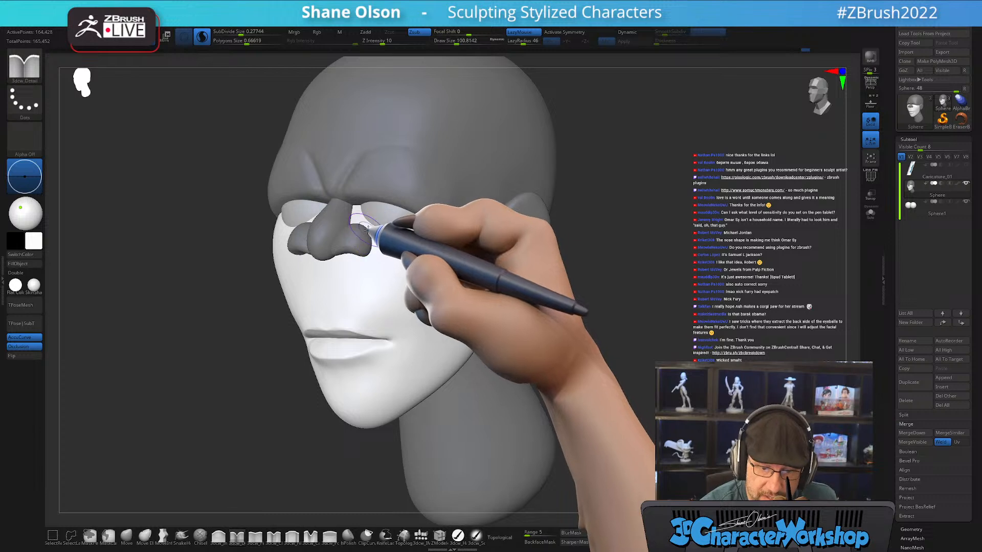
pyautogui.press('s')
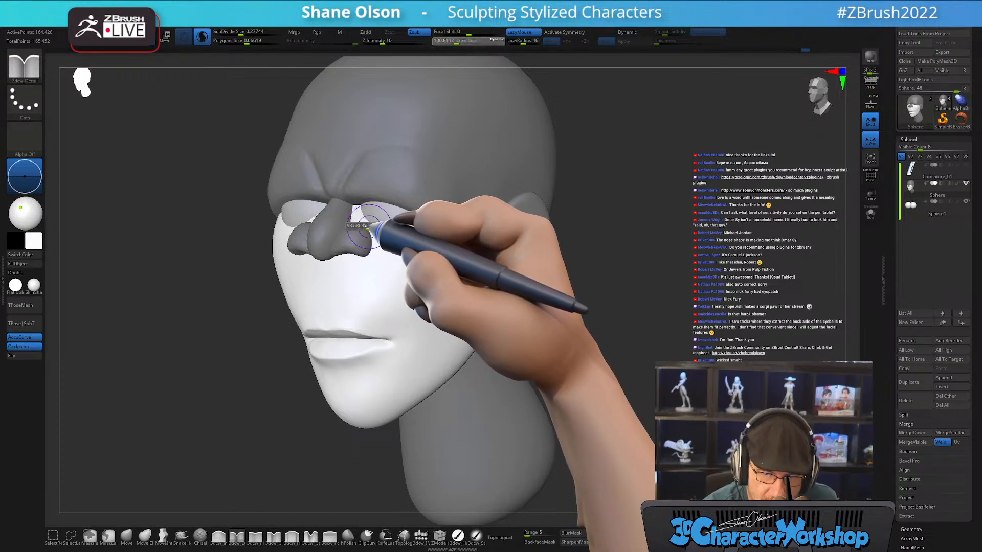
# Try a smile-line crease from beside the nose past the mouth corner, undo the stroke and turn on X symmetry
pyautogui.moveTo(365, 225); pyautogui.dragTo(382, 271)
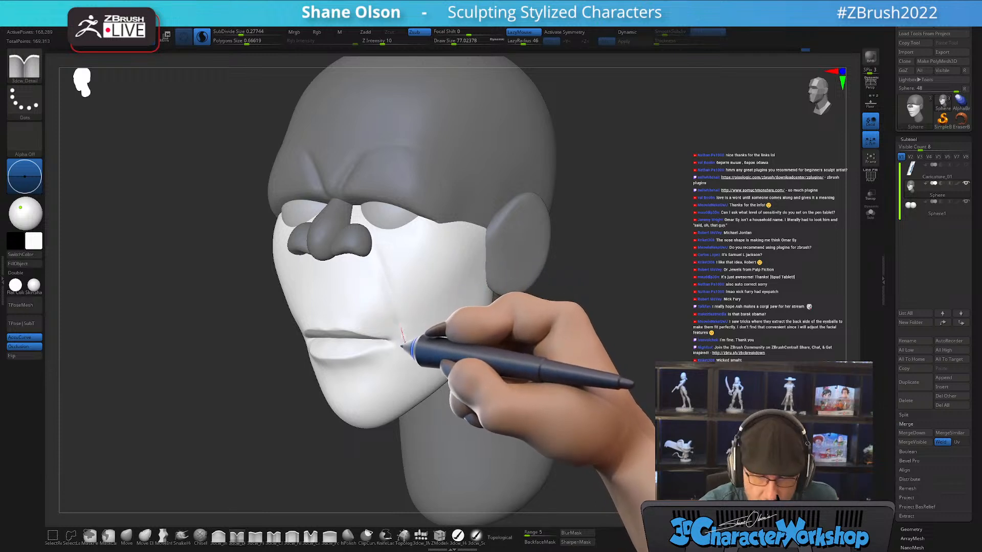
pyautogui.moveTo(403, 354); pyautogui.dragTo(399, 371)
pyautogui.moveTo(418, 351)
pyautogui.mouseDown(button='right')
pyautogui.moveTo(465, 333)
pyautogui.moveTo(451, 310)
pyautogui.mouseUp(button='right')
pyautogui.hotkey('ctrl', 'z')
pyautogui.press('x')
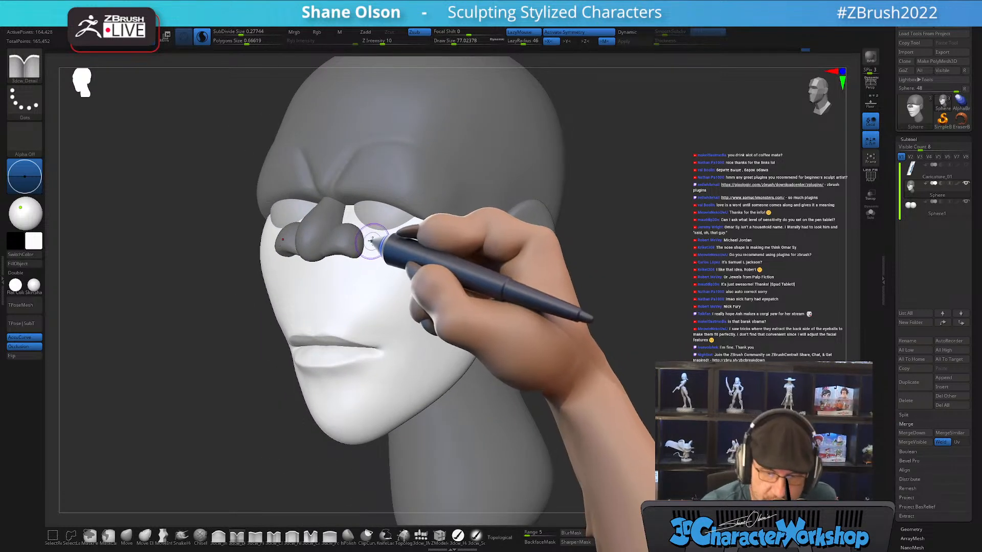
# Carve symmetrical smile-line creases from beside the nostrils down past the mouth corners with the Detail brush at draw size about 77
pyautogui.moveTo(373, 240); pyautogui.dragTo(365, 239, button='right')
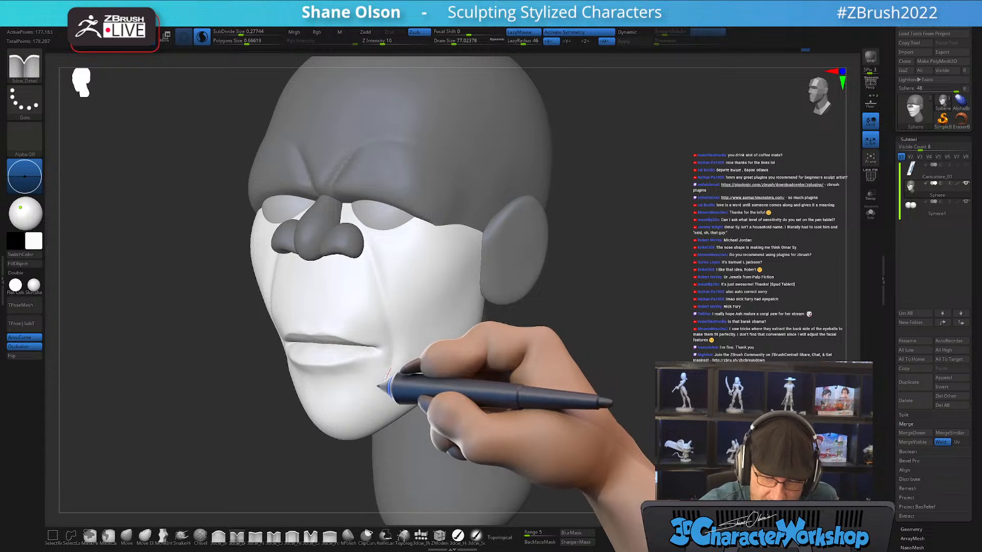
pyautogui.moveTo(499, 394)
pyautogui.mouseDown(button='right')
pyautogui.moveTo(559, 407)
pyautogui.moveTo(563, 367)
pyautogui.moveTo(511, 376)
pyautogui.moveTo(508, 360)
pyautogui.moveTo(504, 376)
pyautogui.mouseUp(button='right')
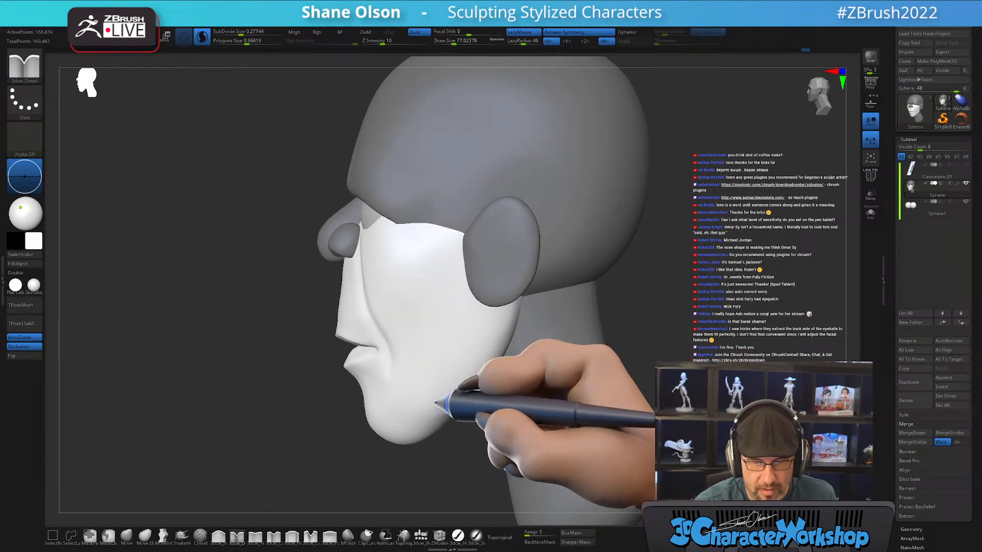
pyautogui.moveTo(453, 406)
pyautogui.mouseDown(button='right')
pyautogui.moveTo(456, 357)
pyautogui.moveTo(493, 344)
pyautogui.mouseUp(button='right')
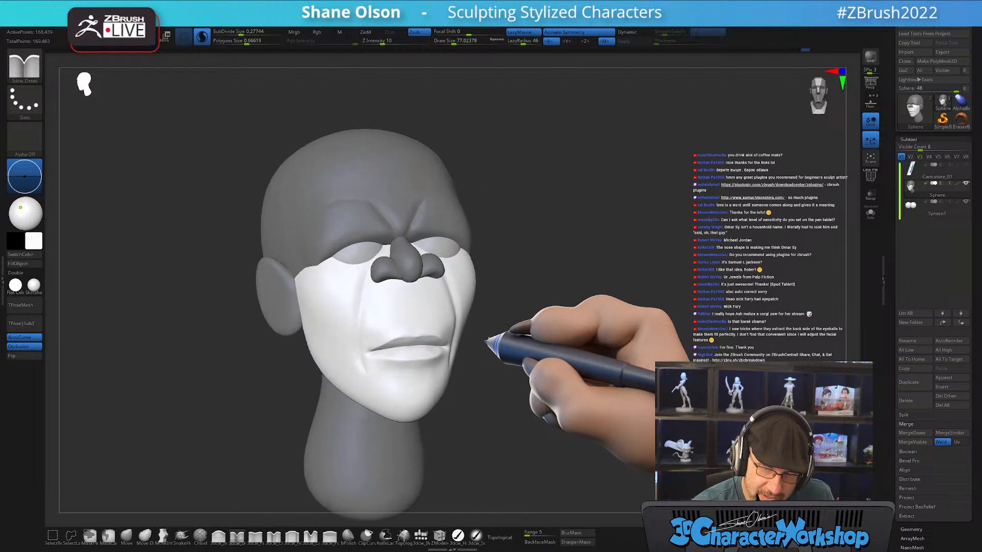
pyautogui.moveTo(546, 314); pyautogui.dragTo(554, 344, button='right')
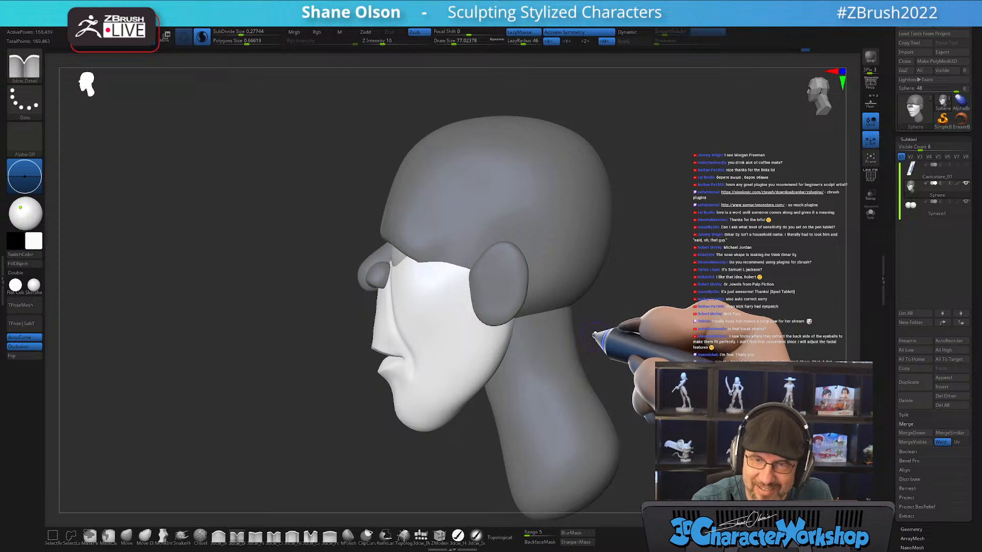
pyautogui.moveTo(629, 314); pyautogui.dragTo(638, 310, button='right')
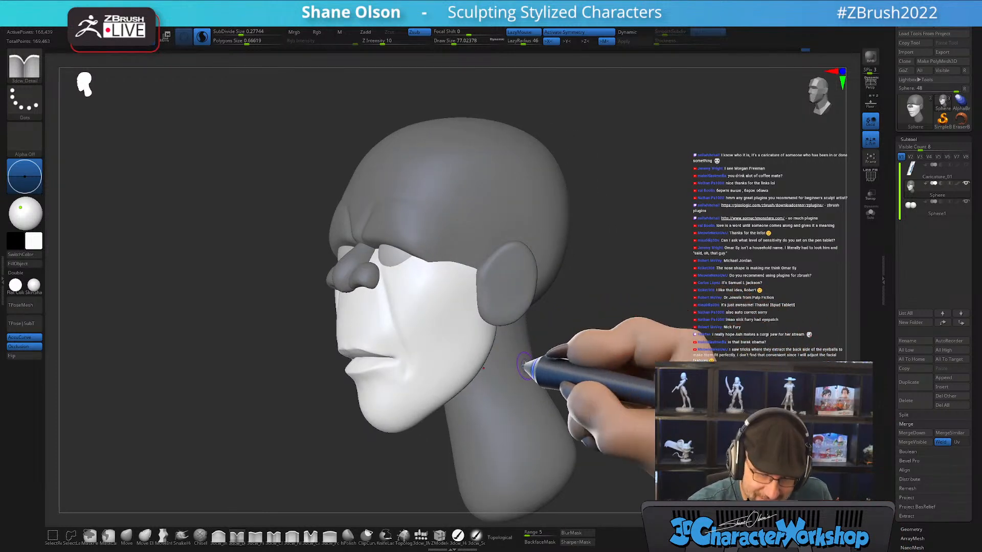
# Reshape the cheek and smile-line area in profile with the Move brush at a draw size of about 262
pyautogui.click(126, 536)
pyautogui.press('s')
pyautogui.moveTo(272, 434); pyautogui.dragTo(292, 432)
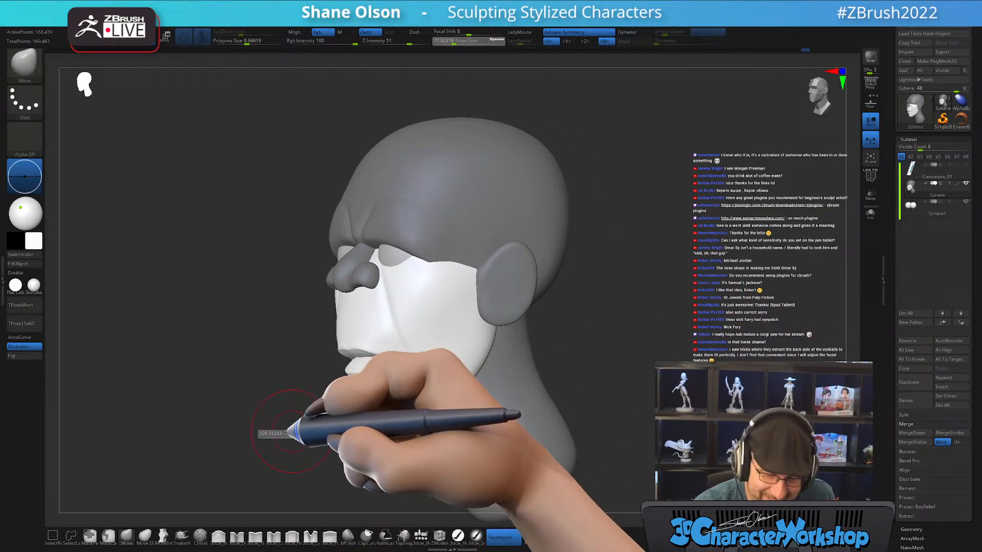
pyautogui.moveTo(498, 322); pyautogui.dragTo(433, 313, button='right')
pyautogui.press('s')
pyautogui.moveTo(406, 324); pyautogui.dragTo(409, 324)
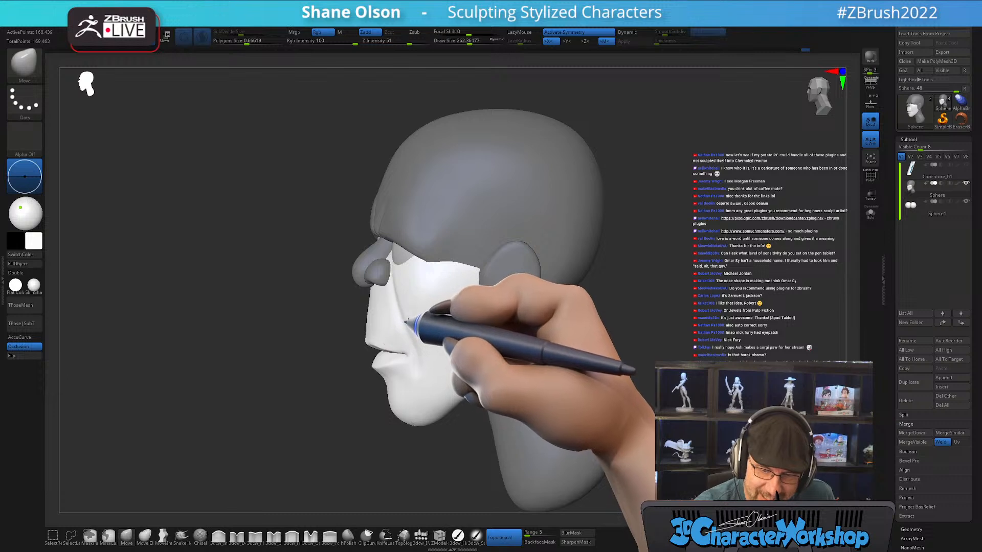
pyautogui.moveTo(401, 316); pyautogui.dragTo(423, 372, button='right')
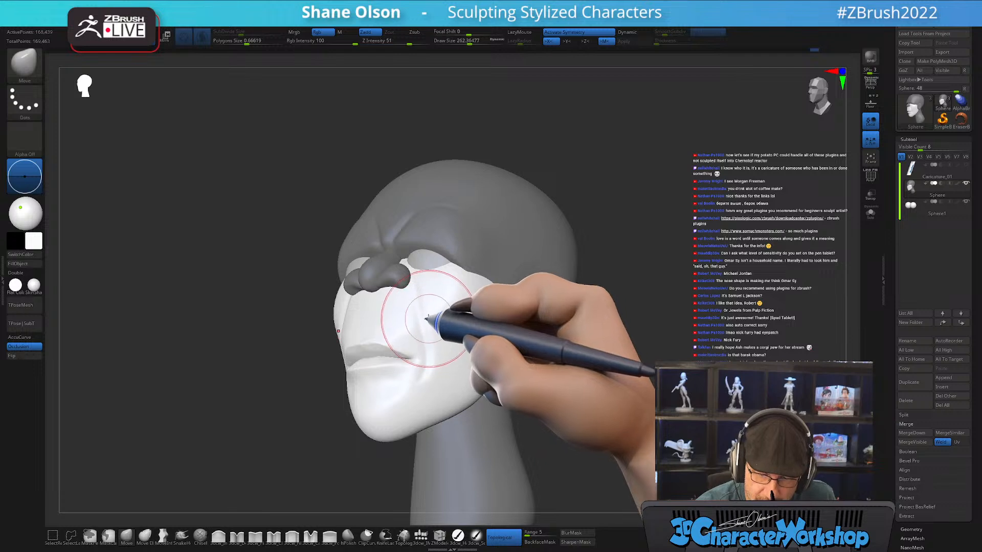
# Adjust the smile fold and cheek contour with the Move brush, reducing its draw size to about 208 and 145
pyautogui.moveTo(428, 293); pyautogui.dragTo(533, 346, button='right')
pyautogui.moveTo(424, 293); pyautogui.dragTo(427, 295, button='right')
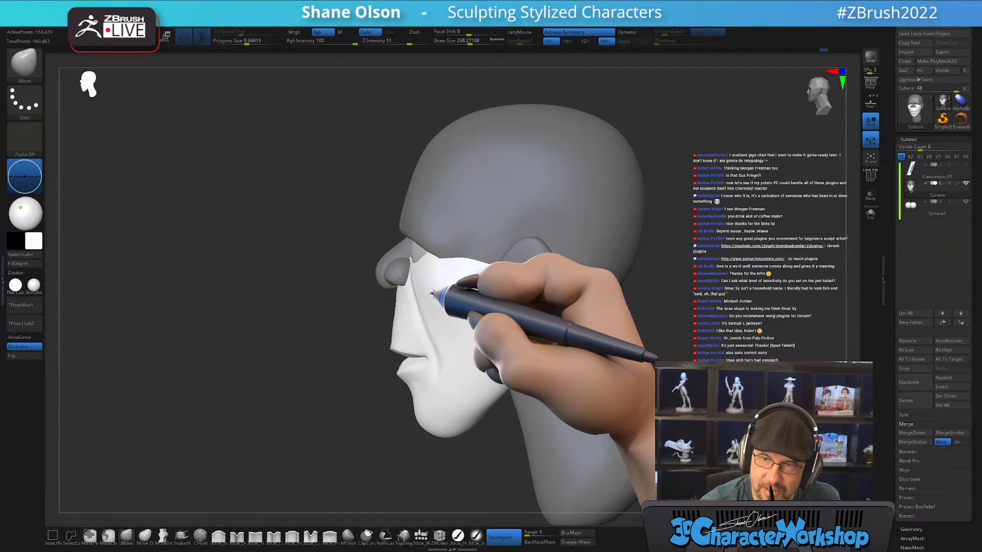
pyautogui.moveTo(432, 293); pyautogui.dragTo(417, 349, button='right')
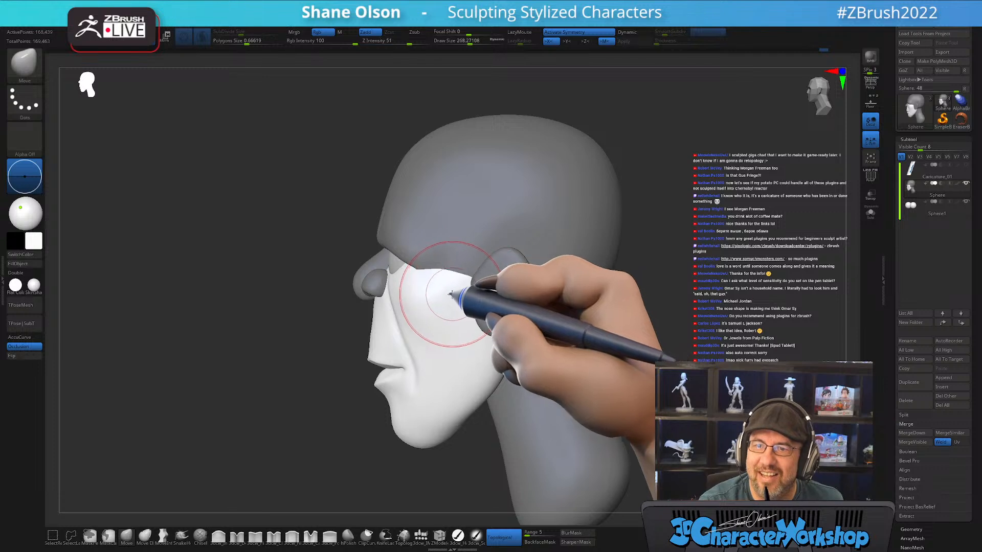
pyautogui.moveTo(449, 303)
pyautogui.mouseDown(button='right')
pyautogui.moveTo(434, 298)
pyautogui.moveTo(377, 324)
pyautogui.moveTo(397, 300)
pyautogui.moveTo(383, 289)
pyautogui.moveTo(389, 357)
pyautogui.moveTo(346, 378)
pyautogui.moveTo(395, 373)
pyautogui.moveTo(394, 344)
pyautogui.moveTo(354, 353)
pyautogui.moveTo(383, 354)
pyautogui.moveTo(358, 347)
pyautogui.moveTo(405, 335)
pyautogui.moveTo(394, 328)
pyautogui.moveTo(449, 350)
pyautogui.moveTo(483, 345)
pyautogui.moveTo(461, 394)
pyautogui.moveTo(461, 362)
pyautogui.moveTo(478, 367)
pyautogui.mouseUp(button='right')
pyautogui.press('s')
pyautogui.keyDown('alt'); pyautogui.moveTo(326, 456); pyautogui.dragTo(341, 430, button='right'); pyautogui.keyUp('alt')
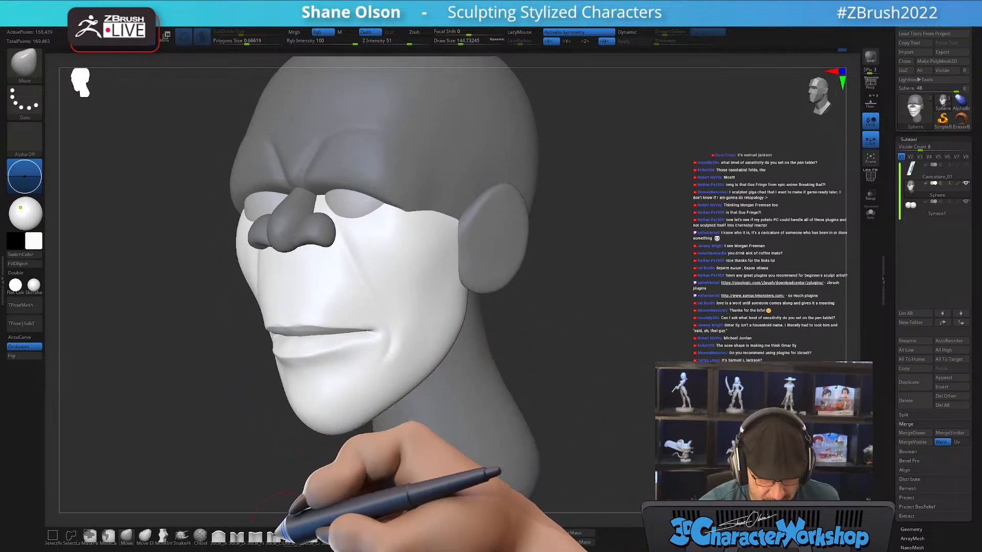
# Fill and soften the forms between the mouth corners and smile lines with the custom Fill brush at draw size about 65
pyautogui.click(291, 536)
pyautogui.moveTo(369, 349); pyautogui.dragTo(385, 356, button='right')
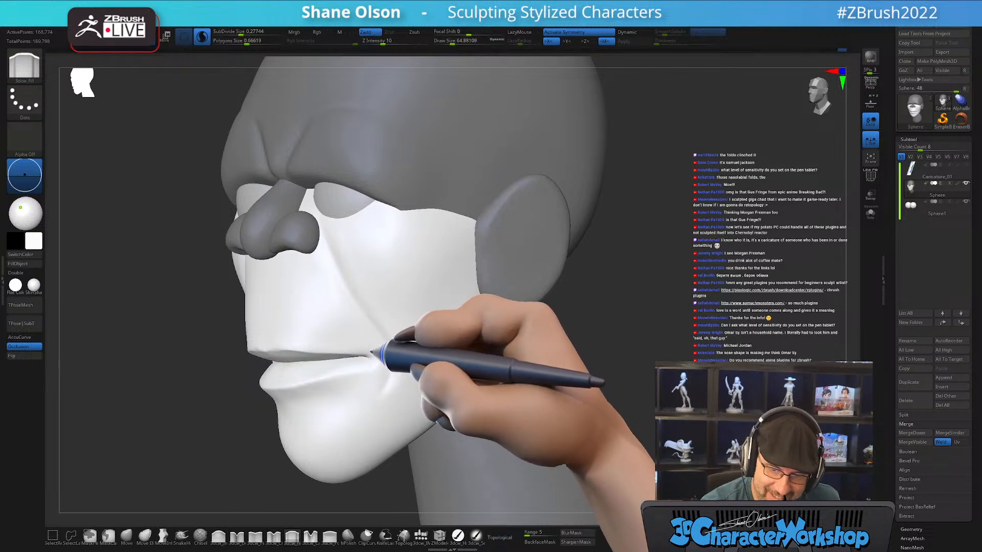
pyautogui.keyDown('shift'); pyautogui.moveTo(386, 351); pyautogui.dragTo(417, 346, button='right'); pyautogui.keyUp('shift')
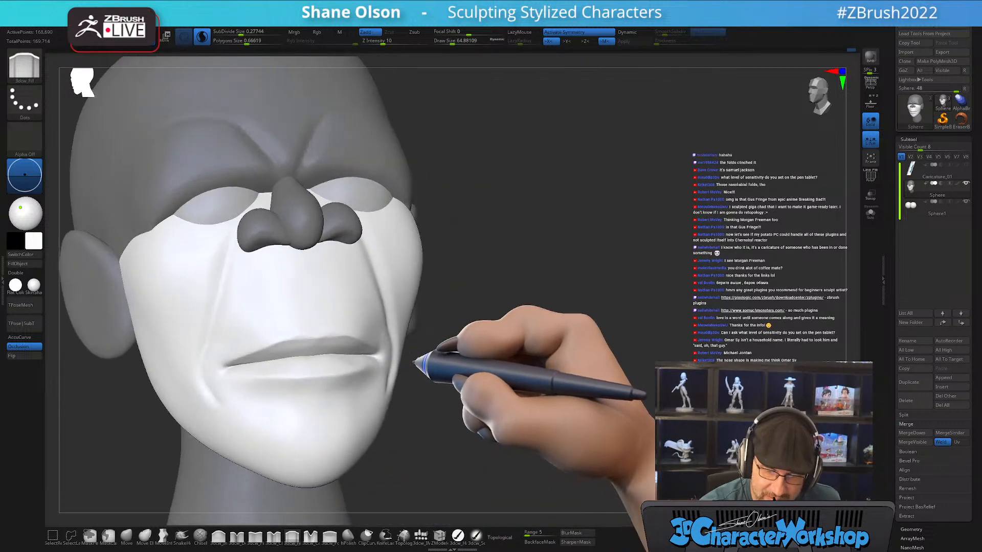
pyautogui.moveTo(508, 358); pyautogui.dragTo(511, 351, button='right')
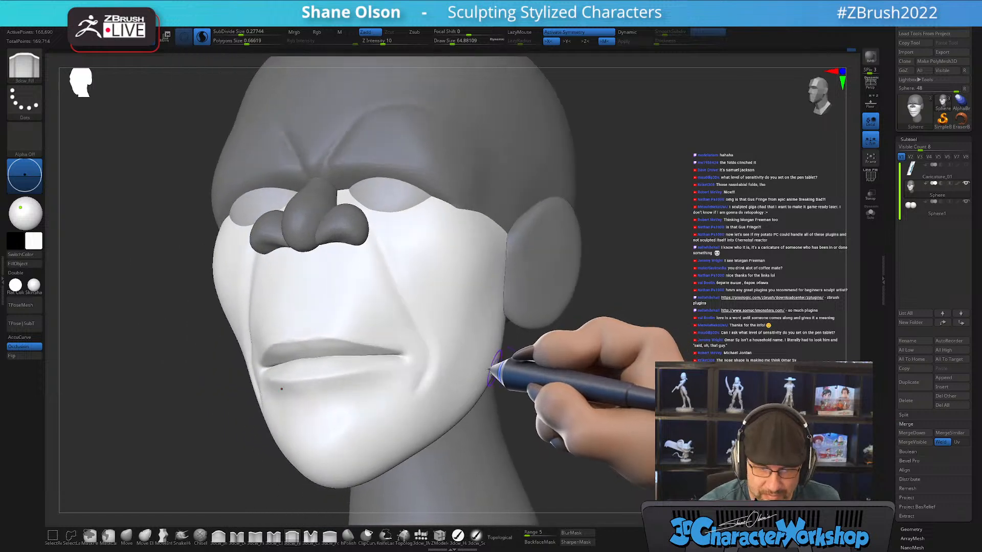
# Reposition the mouth corners with the Move brush at a draw size of about 59, checking them from below
pyautogui.click(126, 535)
pyautogui.moveTo(263, 351); pyautogui.dragTo(266, 371, button='right')
pyautogui.press('s')
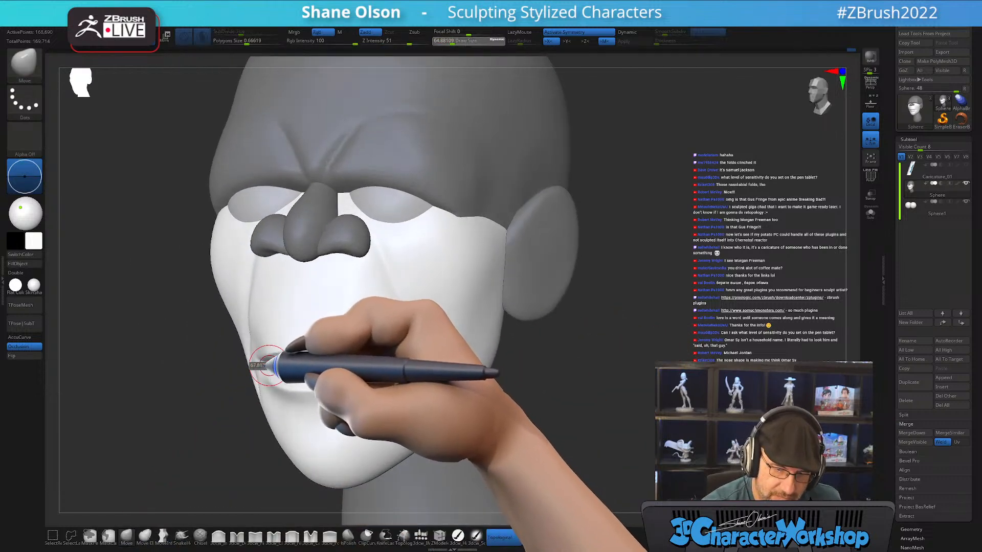
pyautogui.moveTo(267, 368); pyautogui.dragTo(270, 367)
pyautogui.moveTo(264, 350)
pyautogui.mouseDown(button='right')
pyautogui.moveTo(258, 371)
pyautogui.moveTo(264, 356)
pyautogui.moveTo(295, 345)
pyautogui.moveTo(293, 362)
pyautogui.moveTo(313, 373)
pyautogui.moveTo(331, 415)
pyautogui.mouseUp(button='right')
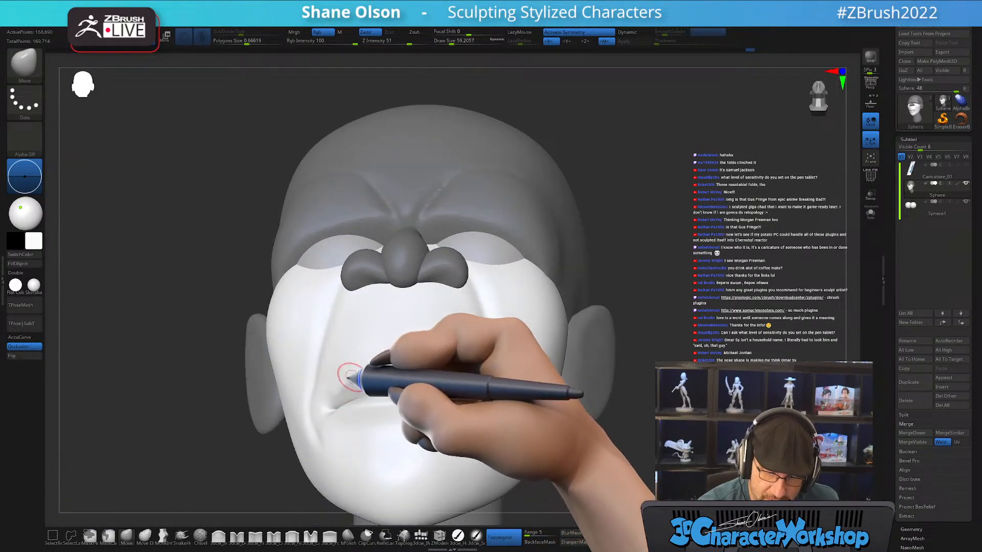
# Refine the mouth corners and lower ends of the smile lines with the Move brush at draw sizes between about 49 and 54
pyautogui.moveTo(351, 376)
pyautogui.mouseDown(button='right')
pyautogui.moveTo(368, 401)
pyautogui.moveTo(329, 400)
pyautogui.moveTo(455, 408)
pyautogui.moveTo(548, 394)
pyautogui.moveTo(541, 384)
pyautogui.moveTo(651, 388)
pyautogui.moveTo(566, 390)
pyautogui.mouseUp(button='right')
pyautogui.moveTo(350, 309)
pyautogui.mouseDown(button='right')
pyautogui.moveTo(346, 286)
pyautogui.moveTo(328, 355)
pyautogui.moveTo(339, 346)
pyautogui.moveTo(335, 397)
pyautogui.moveTo(214, 410)
pyautogui.mouseUp(button='right')
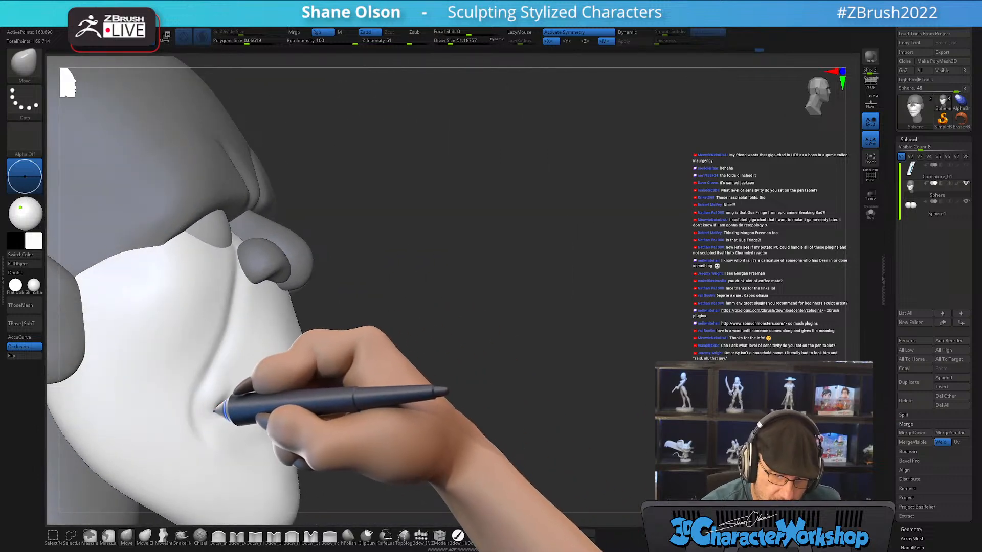
pyautogui.moveTo(306, 394)
pyautogui.mouseDown(button='right')
pyautogui.moveTo(317, 401)
pyautogui.moveTo(259, 410)
pyautogui.moveTo(434, 401)
pyautogui.moveTo(484, 420)
pyautogui.moveTo(508, 407)
pyautogui.moveTo(499, 401)
pyautogui.moveTo(546, 388)
pyautogui.mouseUp(button='right')
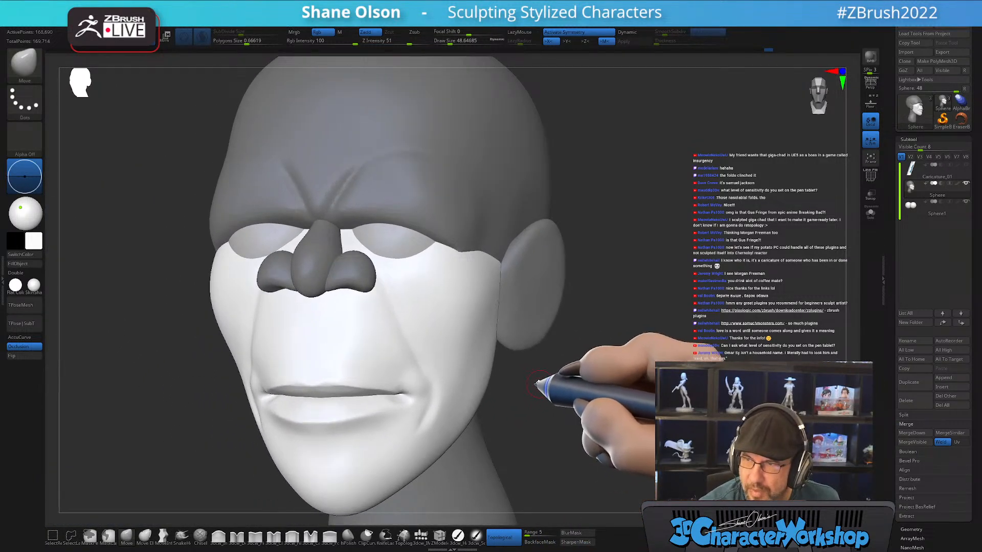
pyautogui.moveTo(422, 391)
pyautogui.mouseDown(button='right')
pyautogui.moveTo(428, 366)
pyautogui.moveTo(415, 384)
pyautogui.moveTo(401, 383)
pyautogui.moveTo(445, 376)
pyautogui.moveTo(504, 394)
pyautogui.moveTo(548, 380)
pyautogui.moveTo(549, 393)
pyautogui.mouseUp(button='right')
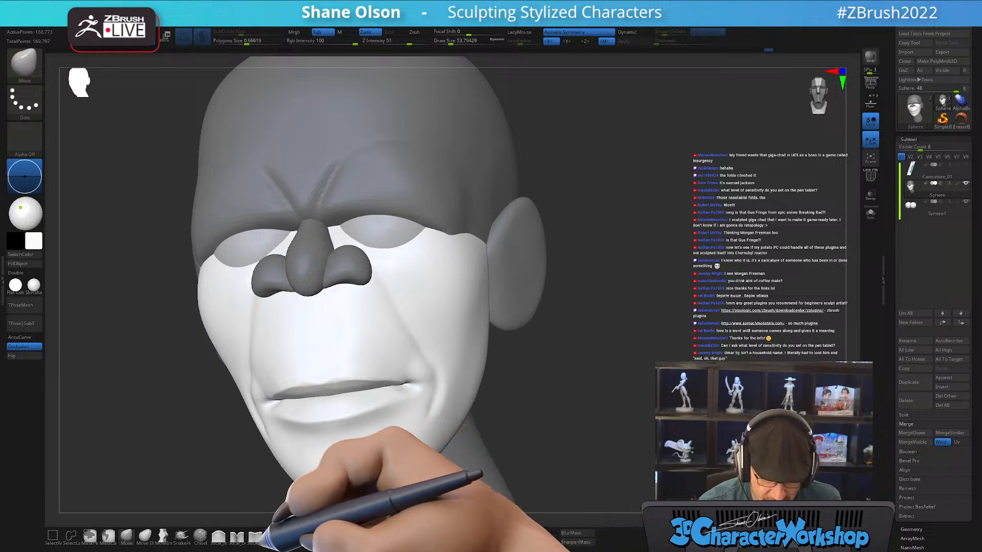
# Build up the flesh around the mouth corners with the Fill brush at a draw size of about 68
pyautogui.click(292, 535)
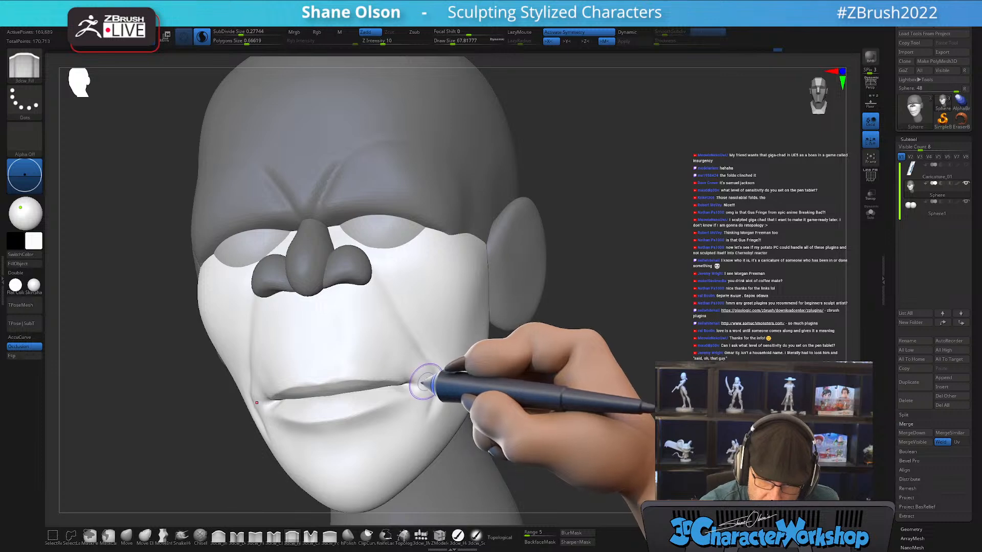
pyautogui.moveTo(431, 403)
pyautogui.mouseDown(button='right')
pyautogui.moveTo(447, 397)
pyautogui.moveTo(435, 395)
pyautogui.mouseUp(button='right')
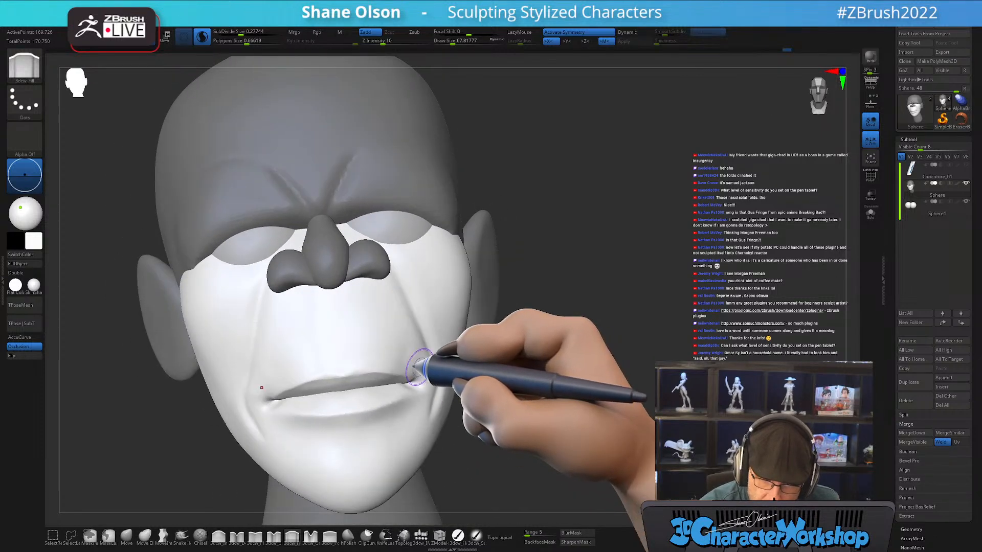
pyautogui.moveTo(413, 353); pyautogui.dragTo(428, 410, button='right')
pyautogui.moveTo(452, 431)
pyautogui.mouseDown()
pyautogui.moveTo(431, 437)
pyautogui.moveTo(520, 412)
pyautogui.moveTo(559, 377)
pyautogui.moveTo(581, 384)
pyautogui.mouseUp()
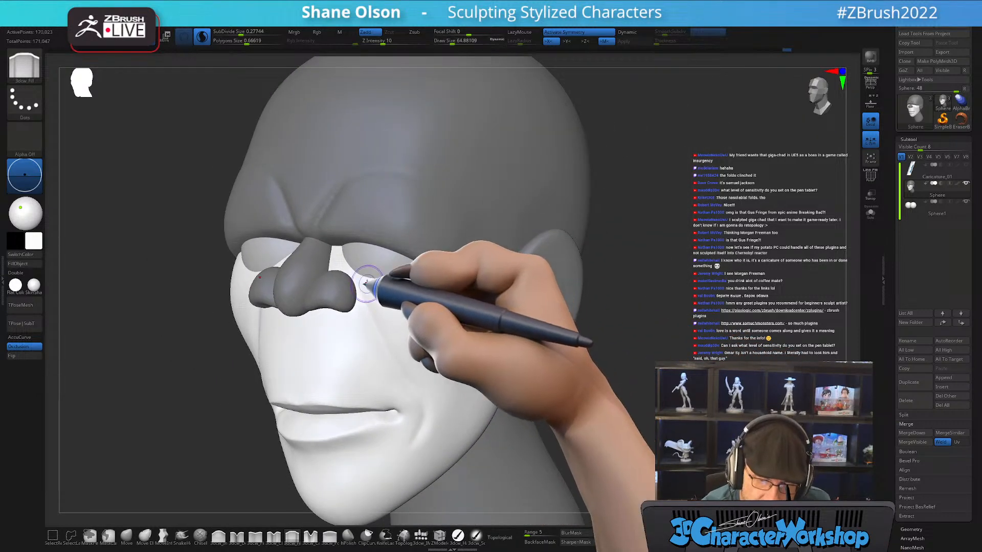
# Build up the smile fold from beside the nose down the cheek with the Fill brush at draw sizes of about 44 and 62
pyautogui.moveTo(366, 282); pyautogui.dragTo(362, 292, button='right')
pyautogui.press('s')
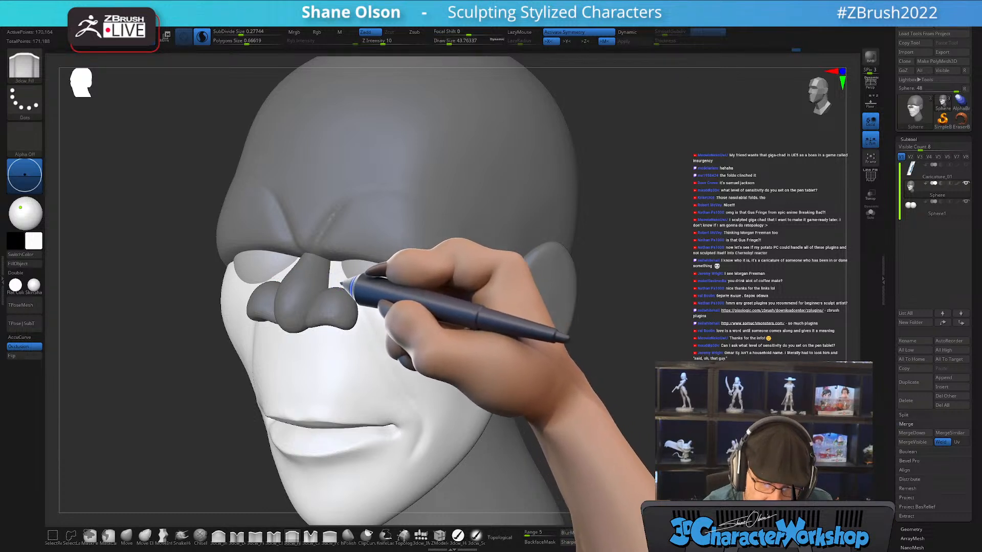
pyautogui.moveTo(341, 283); pyautogui.dragTo(383, 330)
pyautogui.keyDown('alt'); pyautogui.moveTo(392, 305); pyautogui.dragTo(392, 309, button='right'); pyautogui.keyUp('alt')
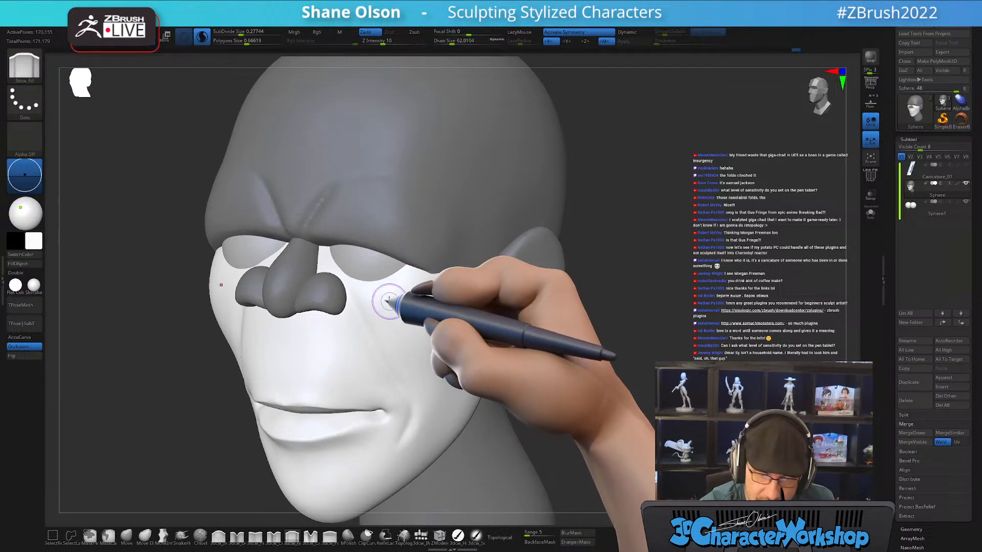
pyautogui.moveTo(335, 260); pyautogui.dragTo(409, 377)
pyautogui.moveTo(352, 286); pyautogui.dragTo(395, 344)
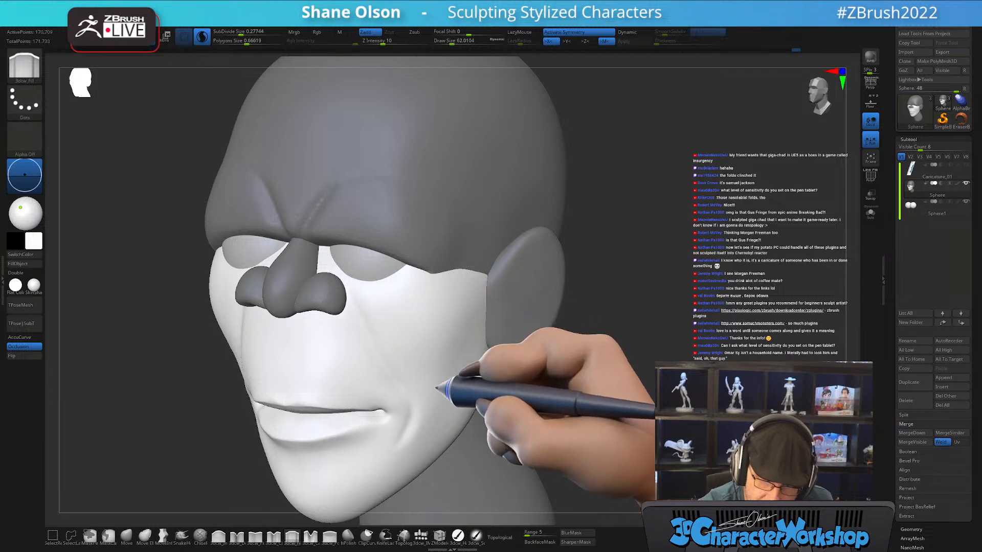
pyautogui.moveTo(437, 388); pyautogui.dragTo(534, 401, button='right')
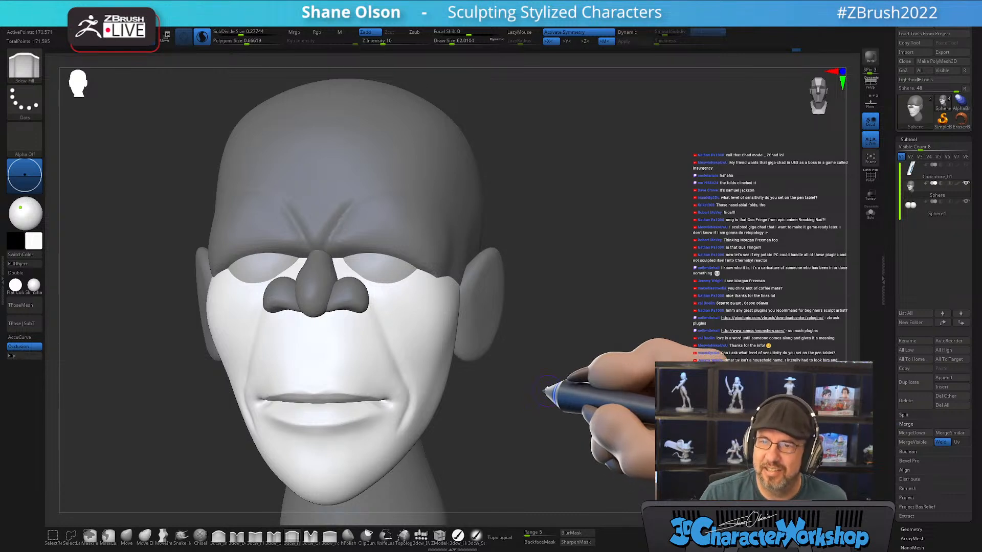
# Enlarge the Move brush, turn on AccuCurve and pull the cheekbones outward on both sides of the face
pyautogui.moveTo(518, 359)
pyautogui.mouseDown(button='right')
pyautogui.moveTo(508, 390)
pyautogui.moveTo(574, 340)
pyautogui.moveTo(587, 343)
pyautogui.mouseUp(button='right')
pyautogui.click(126, 535)
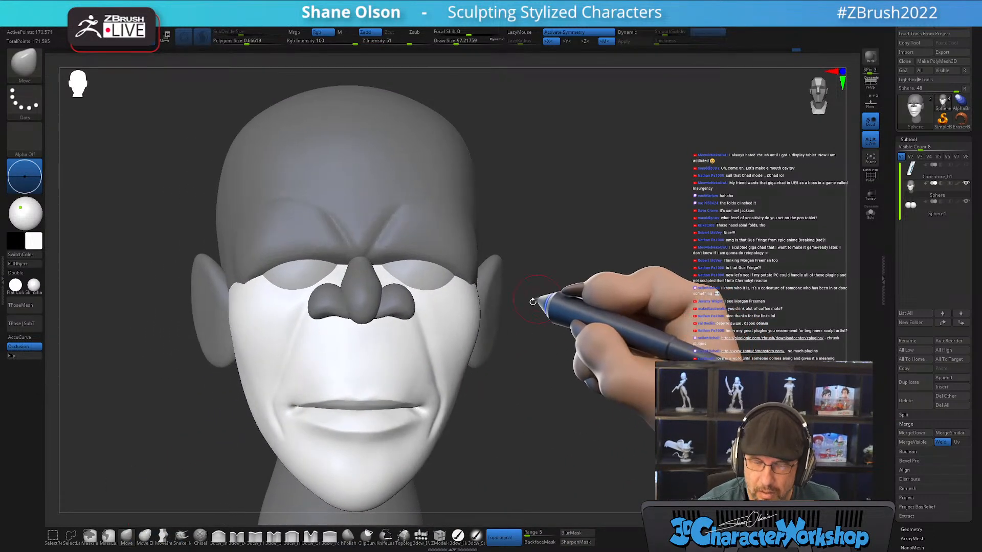
pyautogui.press('s')
pyautogui.moveTo(488, 313); pyautogui.dragTo(483, 327, button='right')
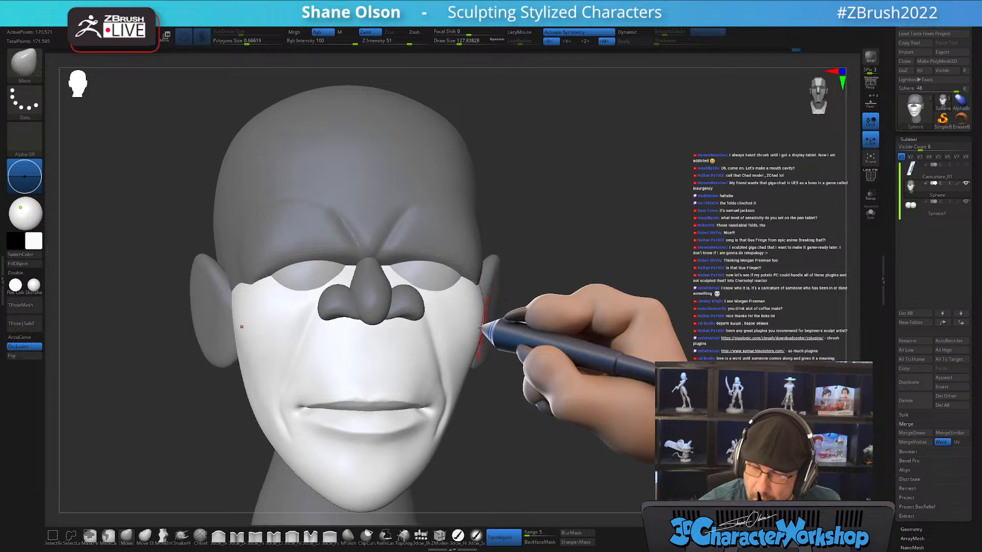
pyautogui.click(19, 337)
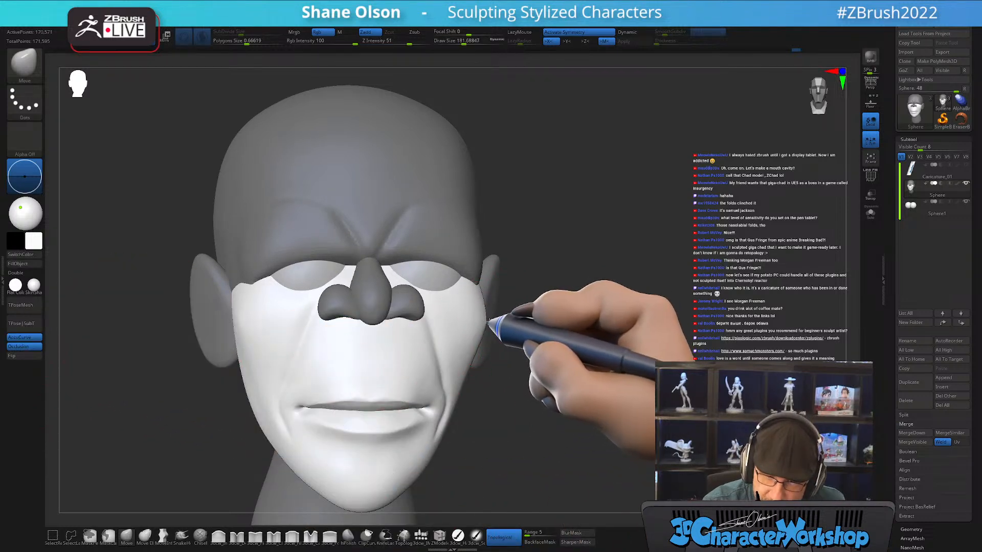
pyautogui.moveTo(490, 324)
pyautogui.mouseDown(button='right')
pyautogui.moveTo(513, 393)
pyautogui.moveTo(526, 334)
pyautogui.moveTo(532, 349)
pyautogui.mouseUp(button='right')
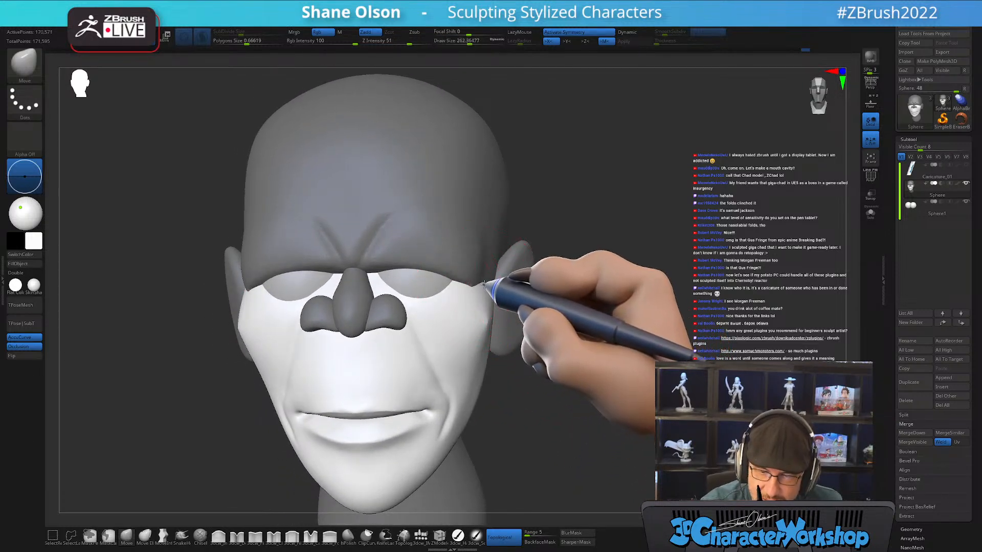
# Turn off AccuCurve and widen the cheekbones with the Move brush at draw sizes of about 262 and 212
pyautogui.click(31, 337)
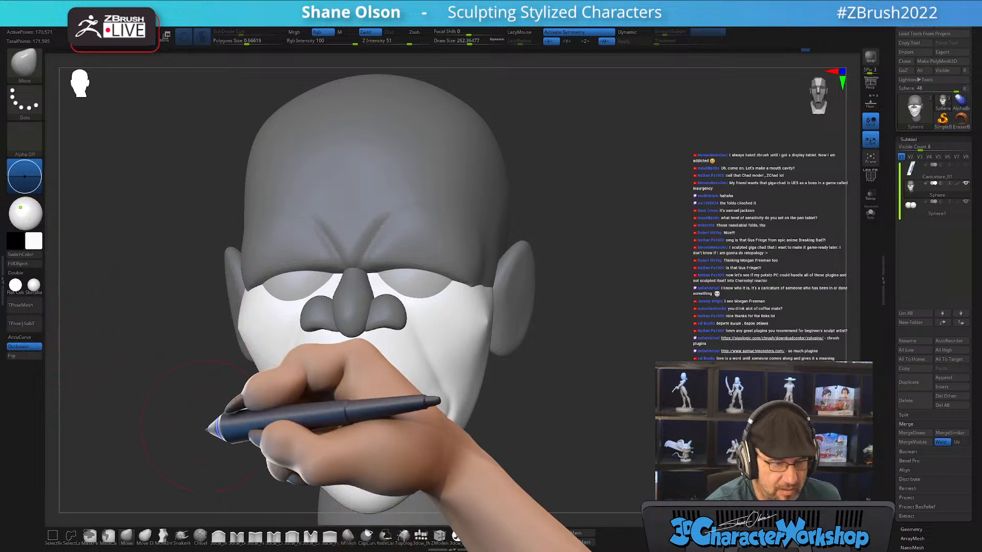
pyautogui.moveTo(450, 363)
pyautogui.mouseDown(button='right')
pyautogui.moveTo(498, 334)
pyautogui.moveTo(499, 321)
pyautogui.mouseUp(button='right')
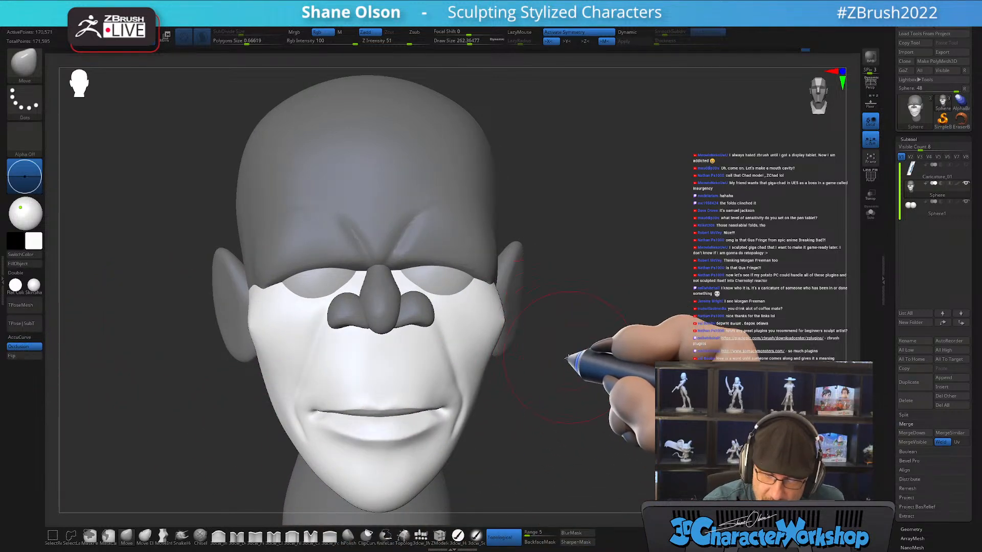
pyautogui.press('shift')
pyautogui.moveTo(568, 357)
pyautogui.mouseDown(button='right')
pyautogui.moveTo(504, 323)
pyautogui.moveTo(535, 354)
pyautogui.moveTo(576, 353)
pyautogui.moveTo(511, 389)
pyautogui.mouseUp(button='right')
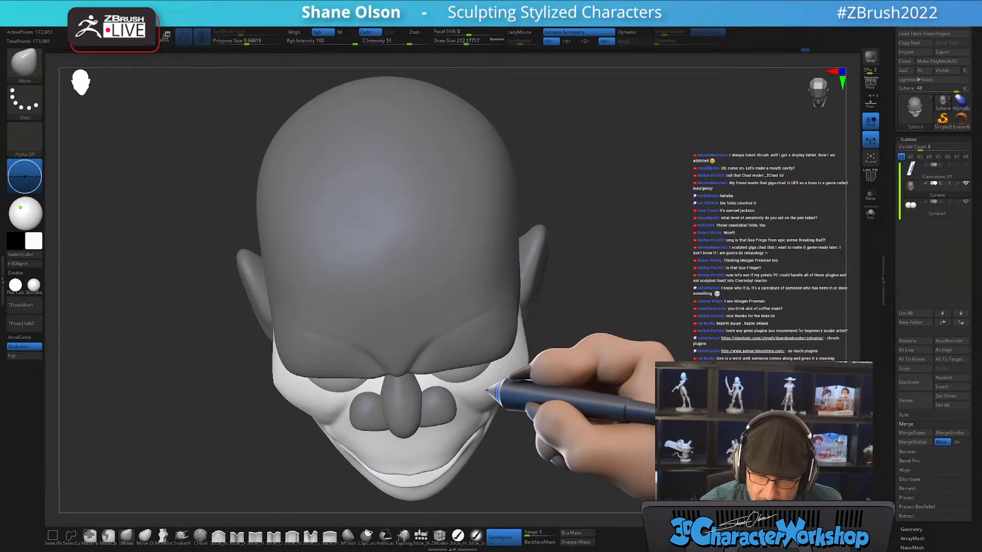
# Refine the cheekbones below the eyes from a high view with the Move brush at draw size about 163
pyautogui.moveTo(575, 409)
pyautogui.mouseDown(button='right')
pyautogui.moveTo(567, 407)
pyautogui.moveTo(568, 385)
pyautogui.moveTo(581, 380)
pyautogui.moveTo(574, 411)
pyautogui.moveTo(629, 400)
pyautogui.moveTo(613, 380)
pyautogui.moveTo(575, 377)
pyautogui.moveTo(563, 325)
pyautogui.moveTo(544, 324)
pyautogui.moveTo(553, 343)
pyautogui.moveTo(537, 340)
pyautogui.moveTo(541, 362)
pyautogui.mouseUp(button='right')
pyautogui.press('s')
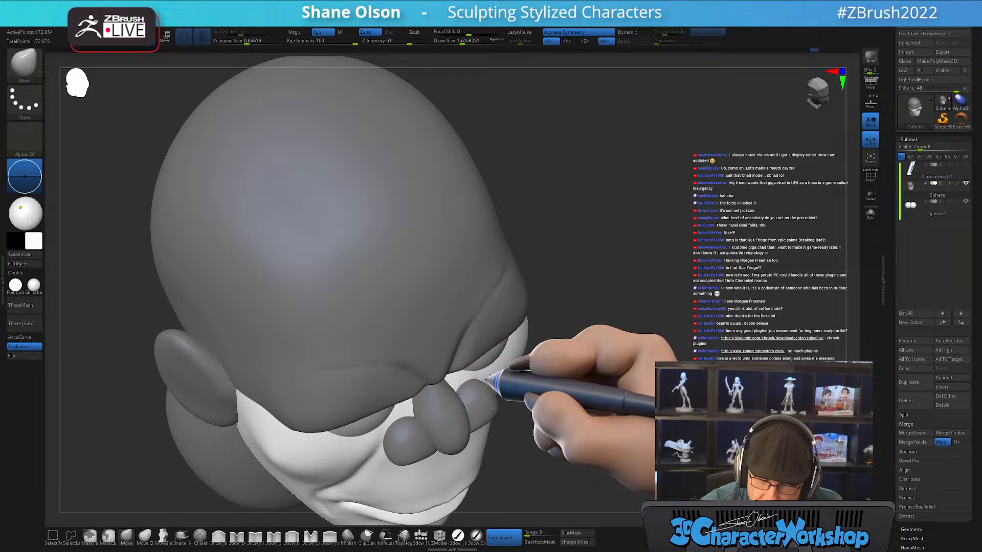
pyautogui.moveTo(588, 415)
pyautogui.mouseDown(button='right')
pyautogui.moveTo(634, 379)
pyautogui.moveTo(645, 436)
pyautogui.moveTo(629, 368)
pyautogui.moveTo(649, 409)
pyautogui.moveTo(659, 409)
pyautogui.mouseUp(button='right')
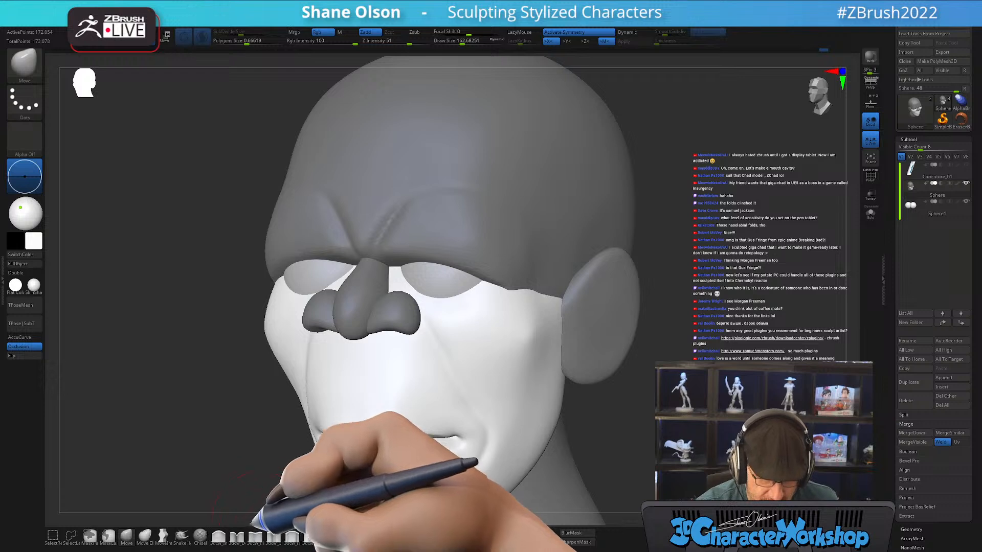
# Sculpt the unmasked skin beside the nose bridge under the eye with the detail brush at draw size about 62, smoothing the cheek
pyautogui.click(237, 535)
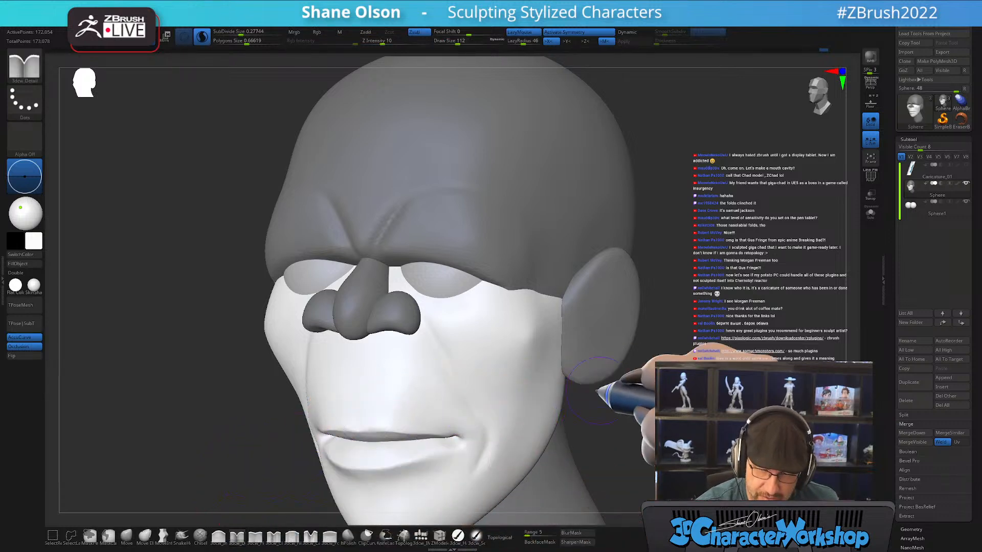
pyautogui.moveTo(660, 388)
pyautogui.keyDown('alt'); pyautogui.mouseDown(button='right')
pyautogui.moveTo(608, 381)
pyautogui.moveTo(608, 403)
pyautogui.mouseUp(button='right'); pyautogui.keyUp('alt')
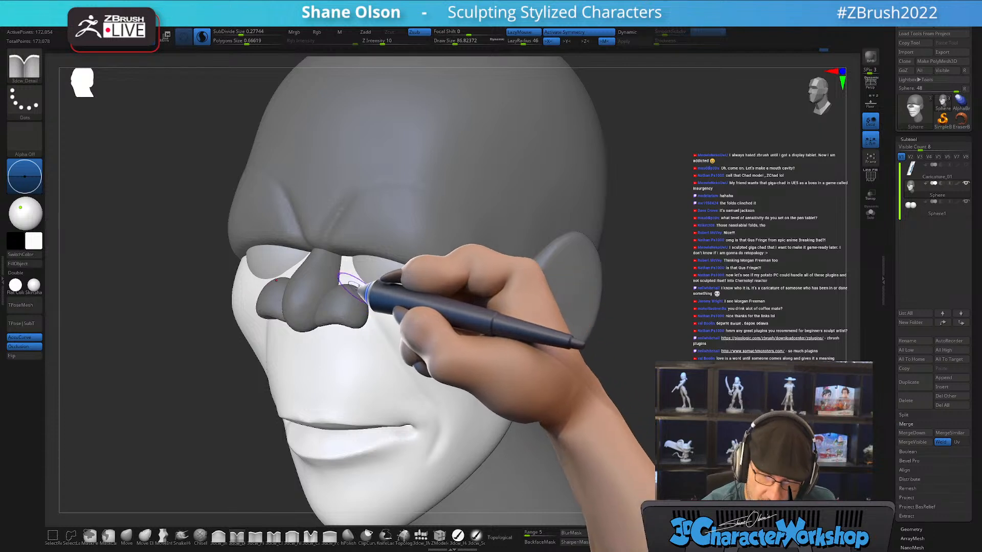
pyautogui.moveTo(358, 285); pyautogui.dragTo(367, 291)
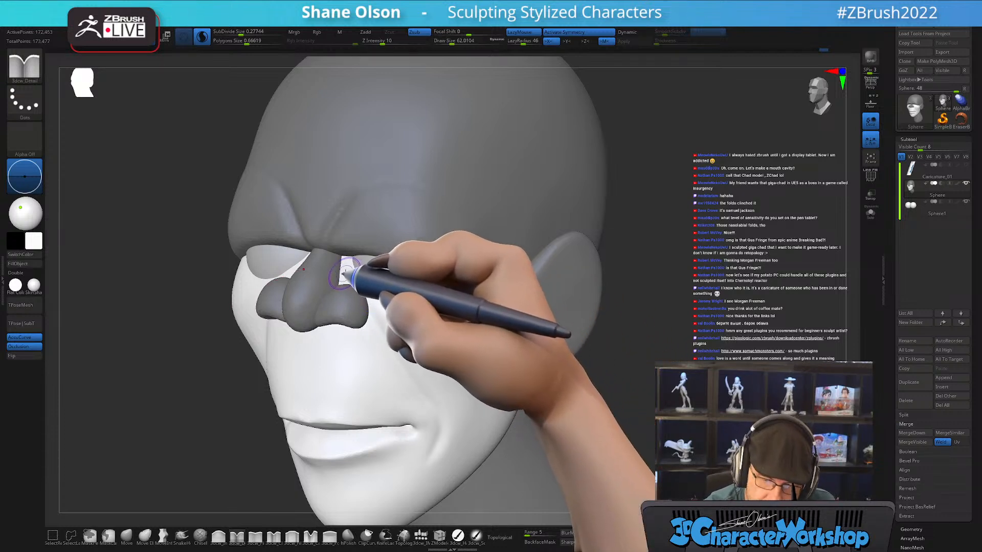
pyautogui.moveTo(617, 419)
pyautogui.mouseDown()
pyautogui.moveTo(708, 421)
pyautogui.moveTo(626, 419)
pyautogui.mouseUp()
pyautogui.keyDown('shift'); pyautogui.moveTo(440, 341); pyautogui.dragTo(400, 315); pyautogui.keyUp('shift')
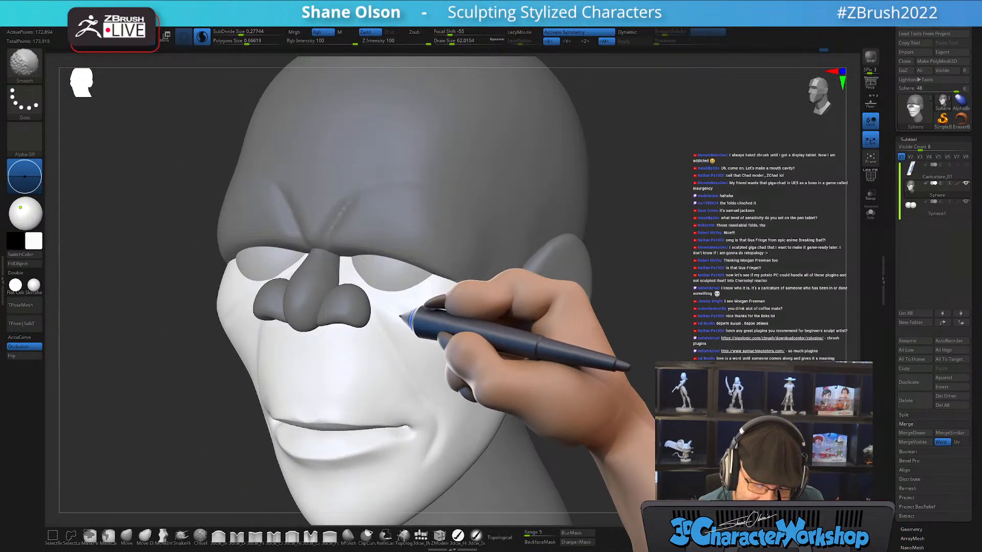
# Extend the fold from the inner eye down across the cheek at draw size about 65 and smooth it into the cheekbone
pyautogui.moveTo(613, 438)
pyautogui.mouseDown()
pyautogui.moveTo(695, 440)
pyautogui.moveTo(605, 437)
pyautogui.mouseUp()
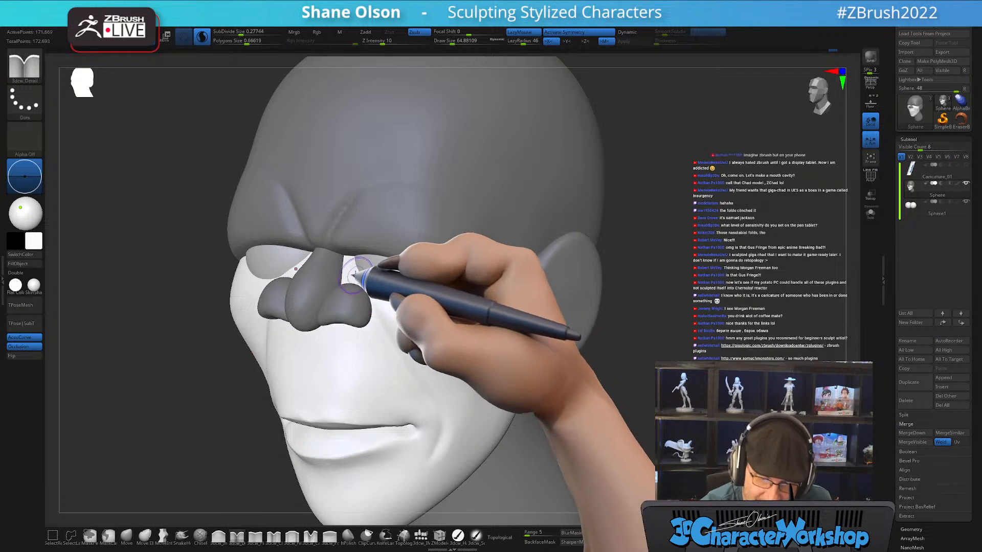
pyautogui.moveTo(382, 298); pyautogui.dragTo(451, 348)
pyautogui.moveTo(408, 311)
pyautogui.keyDown('shift'); pyautogui.mouseDown()
pyautogui.moveTo(384, 297)
pyautogui.moveTo(490, 375)
pyautogui.mouseUp(); pyautogui.keyUp('shift')
pyautogui.moveTo(613, 430)
pyautogui.mouseDown()
pyautogui.moveTo(660, 435)
pyautogui.moveTo(593, 422)
pyautogui.moveTo(597, 402)
pyautogui.moveTo(606, 407)
pyautogui.moveTo(581, 390)
pyautogui.moveTo(596, 390)
pyautogui.moveTo(581, 399)
pyautogui.moveTo(575, 361)
pyautogui.moveTo(588, 361)
pyautogui.mouseUp()
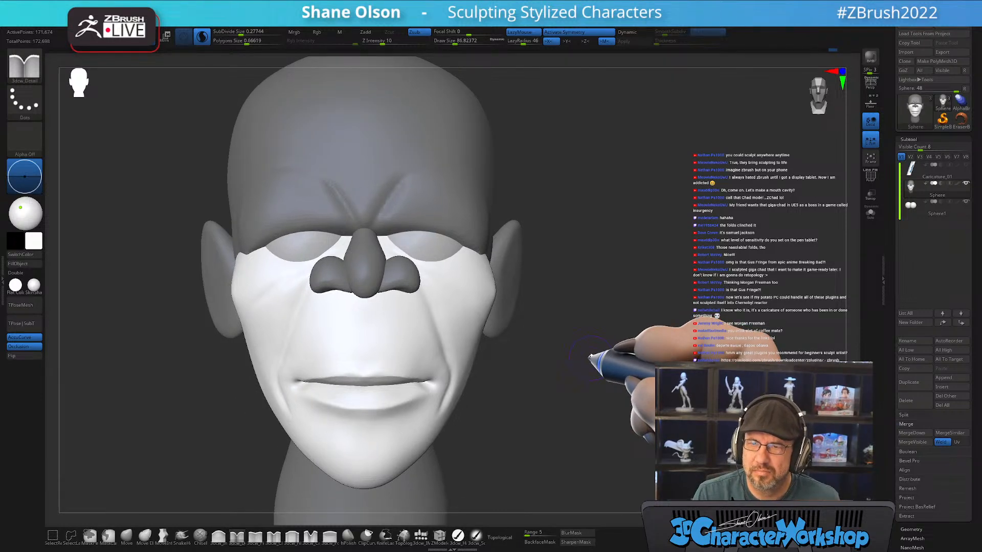
# Set up the Move brush at draw size about 74 and examine the eye area from three-quarter, front and side views
pyautogui.moveTo(563, 364)
pyautogui.mouseDown()
pyautogui.moveTo(574, 384)
pyautogui.moveTo(587, 355)
pyautogui.moveTo(596, 358)
pyautogui.moveTo(582, 360)
pyautogui.moveTo(592, 377)
pyautogui.moveTo(437, 289)
pyautogui.mouseUp()
pyautogui.press('s')
pyautogui.keyDown('alt'); pyautogui.moveTo(435, 280); pyautogui.dragTo(433, 327, button='right'); pyautogui.keyUp('alt')
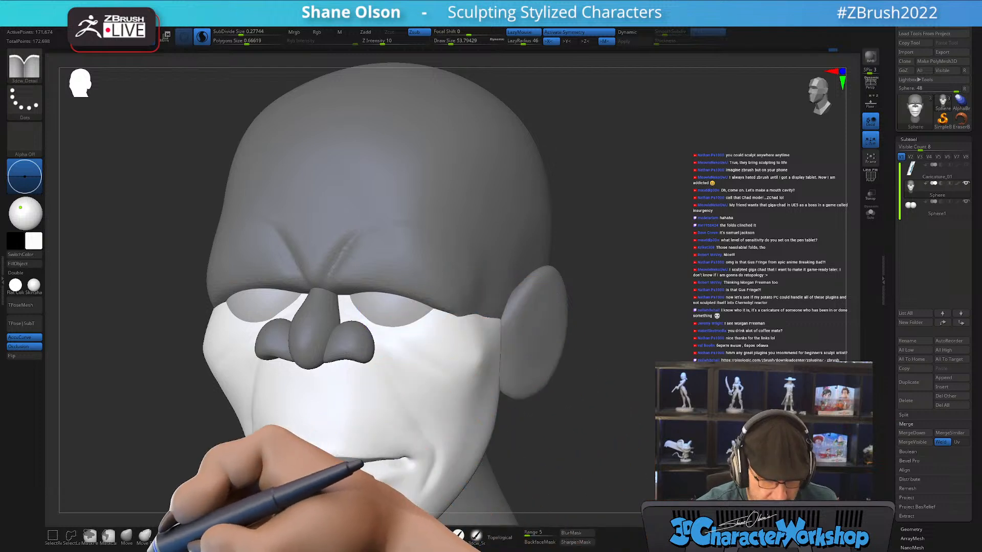
pyautogui.click(126, 535)
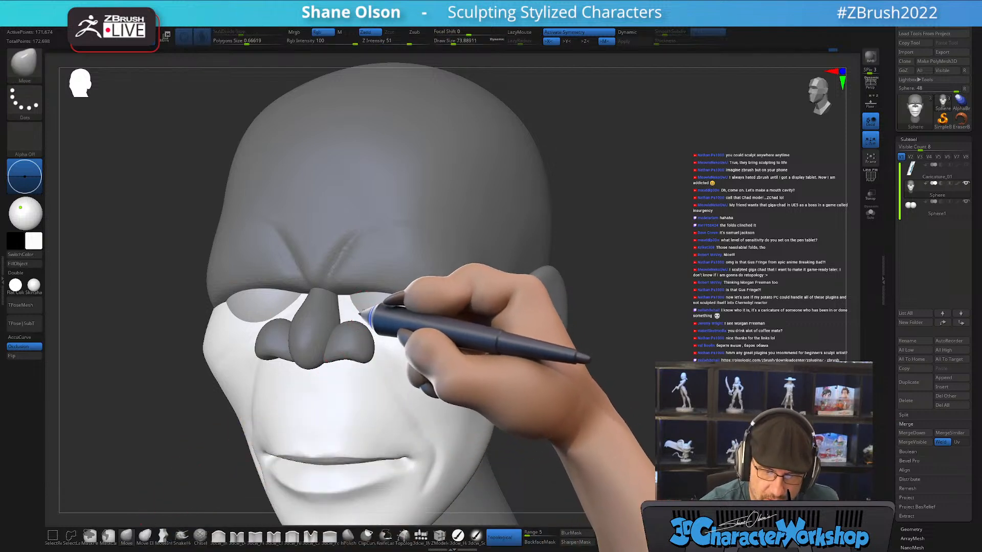
pyautogui.moveTo(364, 308); pyautogui.dragTo(417, 334, button='right')
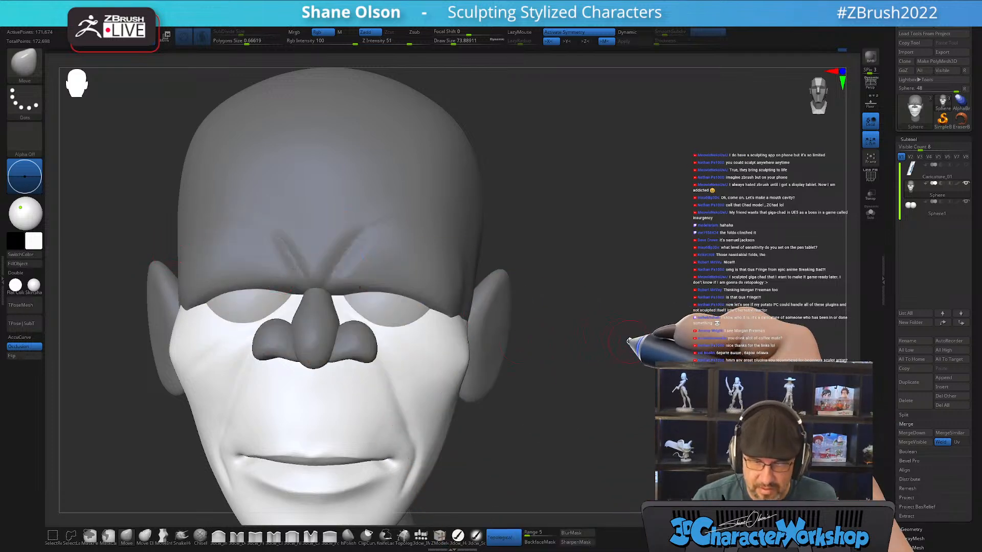
pyautogui.moveTo(606, 339)
pyautogui.mouseDown()
pyautogui.moveTo(629, 329)
pyautogui.moveTo(695, 358)
pyautogui.moveTo(713, 349)
pyautogui.mouseUp()
pyautogui.keyDown('alt'); pyautogui.moveTo(712, 249); pyautogui.dragTo(685, 253); pyautogui.keyUp('alt')
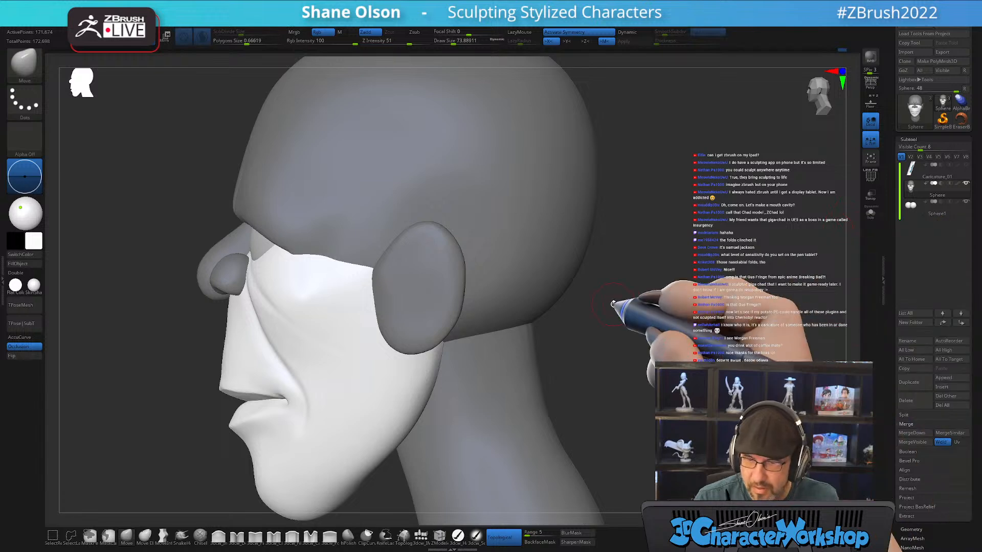
pyautogui.moveTo(158, 350)
pyautogui.mouseDown()
pyautogui.moveTo(145, 350)
pyautogui.moveTo(170, 346)
pyautogui.moveTo(135, 353)
pyautogui.moveTo(199, 323)
pyautogui.mouseUp()
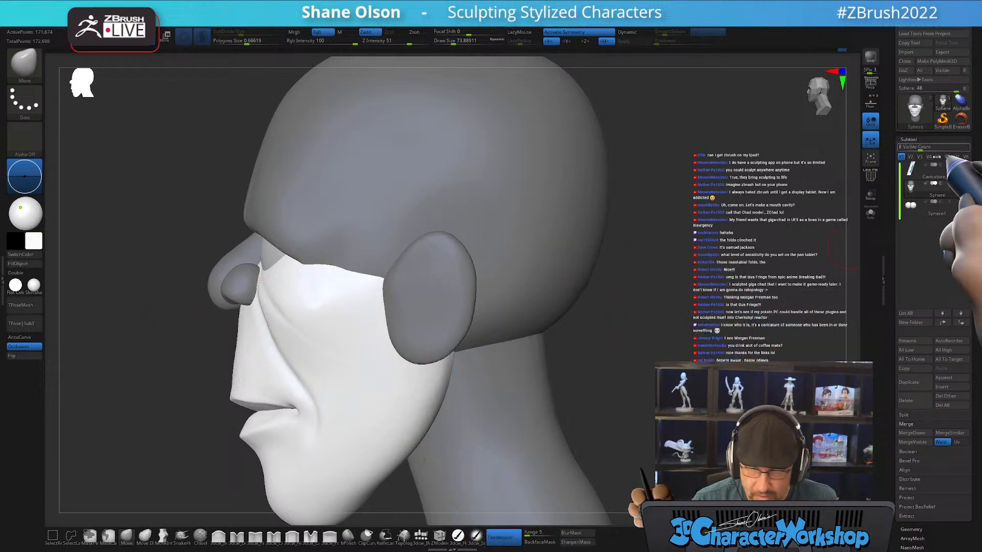
# Duplicate the eyeballs subtool, then isolate the copy and scale it up slightly about the sphere's own centre
pyautogui.click(917, 209)
pyautogui.click(916, 387)
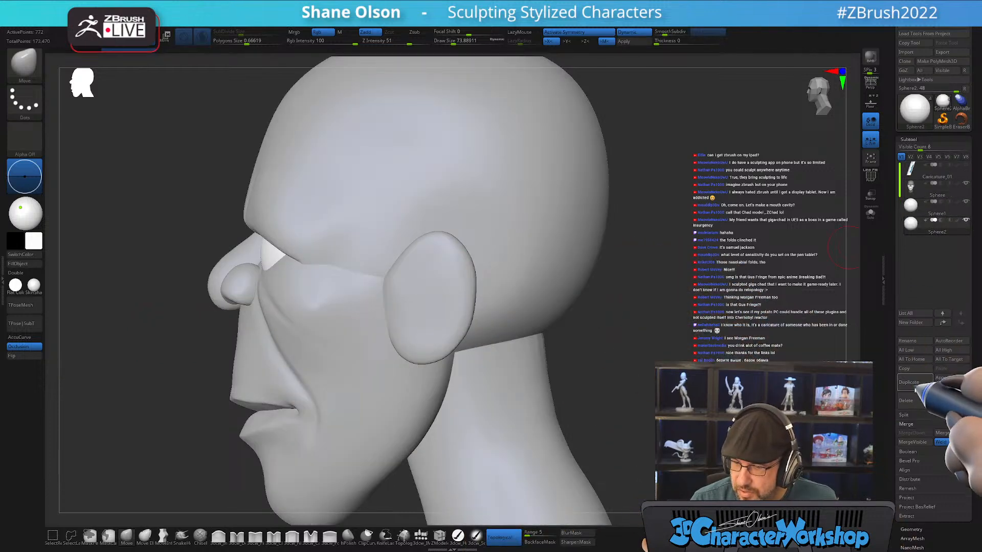
pyautogui.press('w')
pyautogui.keyDown('shift'); pyautogui.moveTo(680, 286); pyautogui.dragTo(721, 296); pyautogui.keyUp('shift')
pyautogui.click(870, 212)
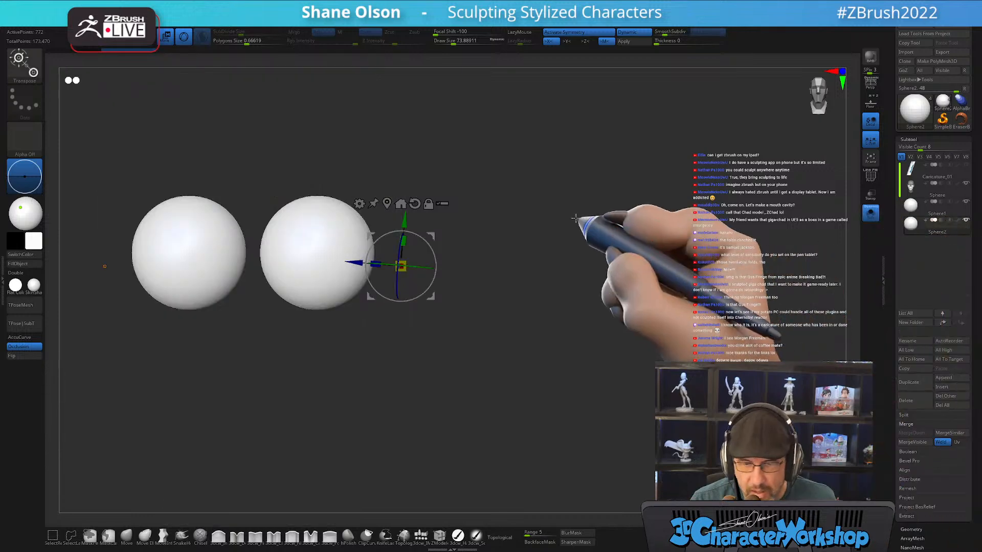
pyautogui.click(437, 212)
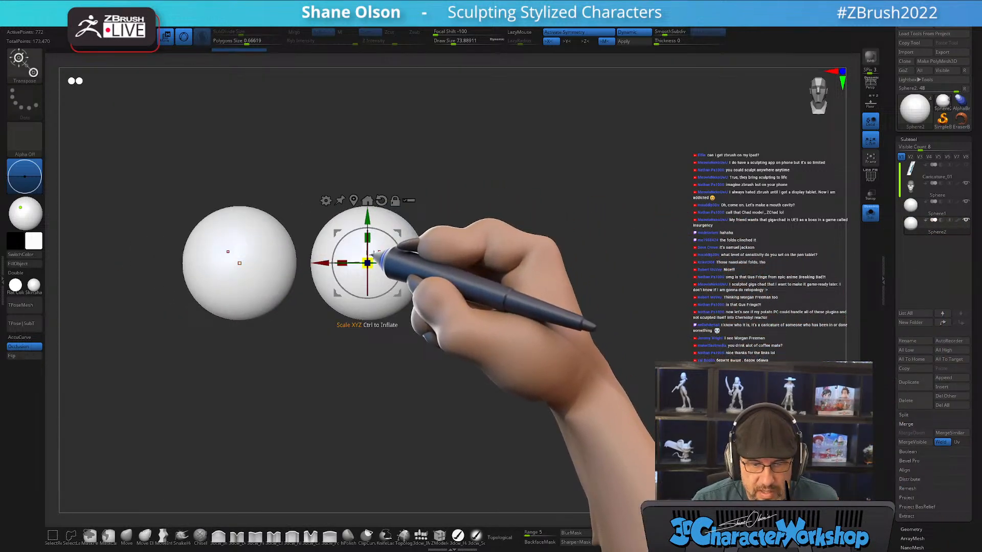
pyautogui.moveTo(373, 254); pyautogui.dragTo(380, 259)
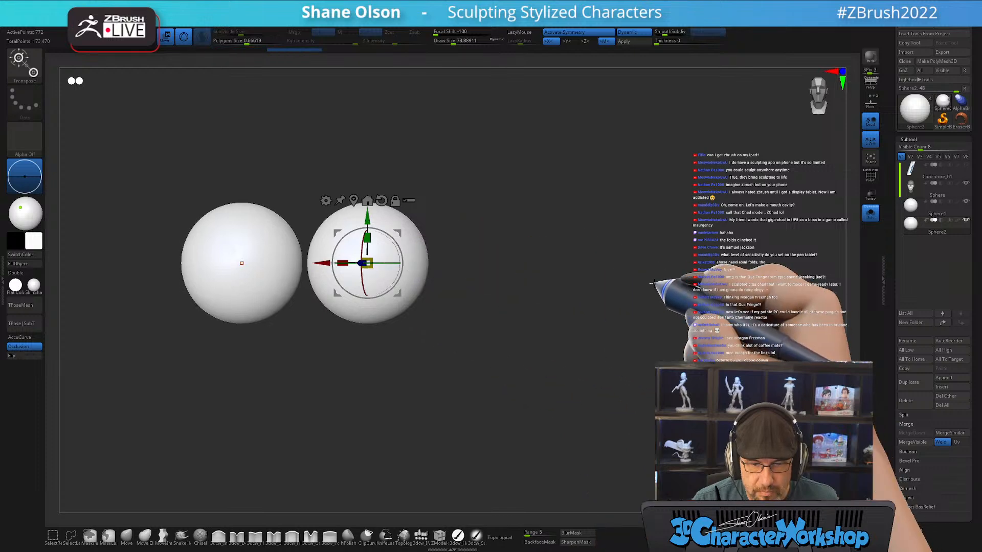
pyautogui.click(870, 212)
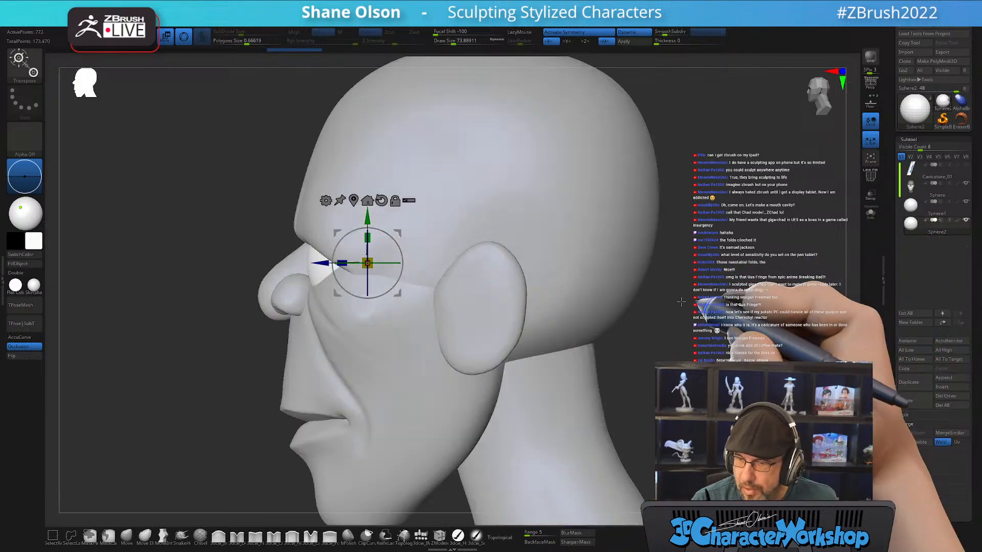
# Make the head transparent and slice off the upper front of the enlarged spheres diagonally with KnifeCurve, leaving lower eyelid shells
pyautogui.click(870, 197)
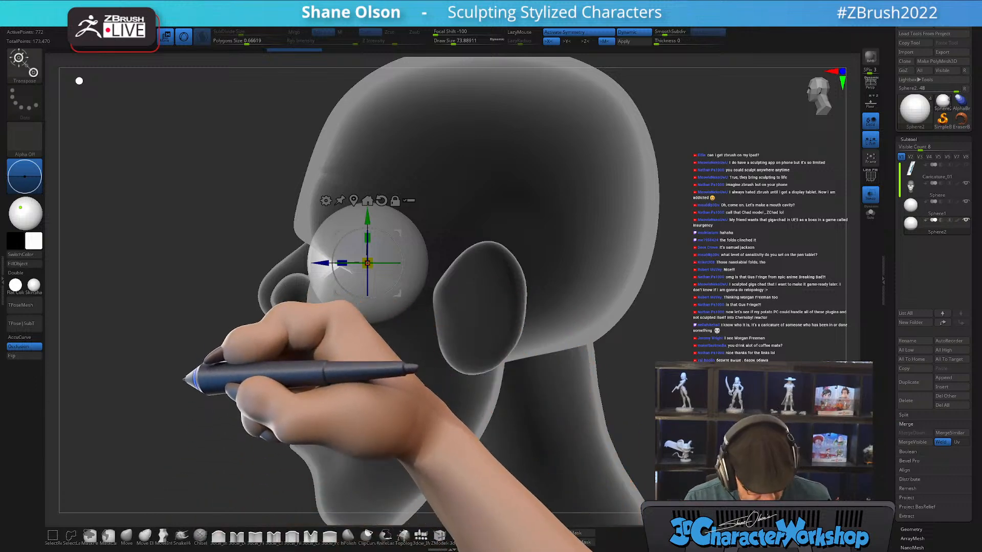
pyautogui.press('b')
pyautogui.press('k')
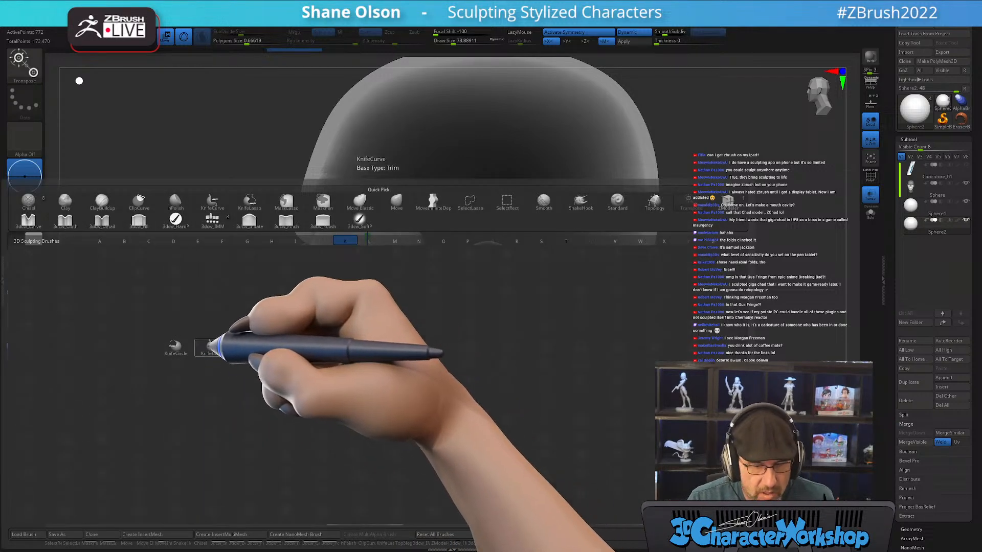
pyautogui.click(209, 347)
pyautogui.press('q')
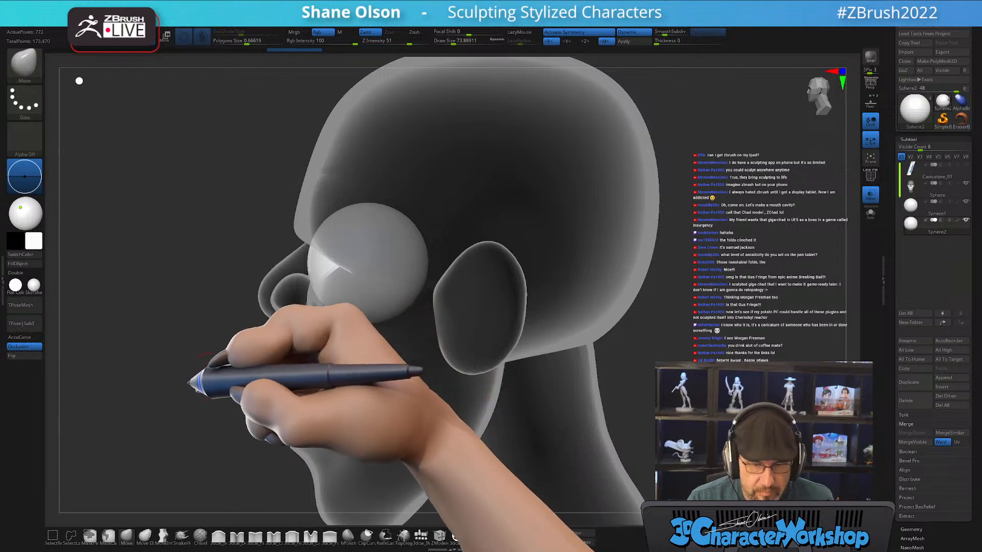
pyautogui.moveTo(192, 384)
pyautogui.keyDown('ctrl'); pyautogui.keyDown('shift'); pyautogui.mouseDown()
pyautogui.moveTo(399, 173)
pyautogui.moveTo(451, 173)
pyautogui.moveTo(488, 150)
pyautogui.mouseUp(); pyautogui.keyUp('shift'); pyautogui.keyUp('ctrl')
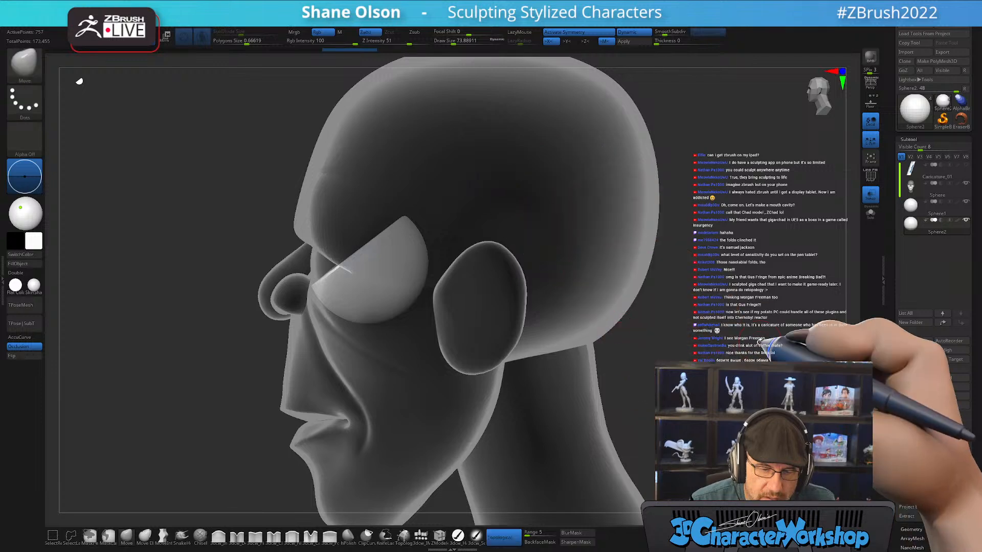
pyautogui.moveTo(739, 347); pyautogui.dragTo(766, 351)
pyautogui.moveTo(642, 324)
pyautogui.mouseDown()
pyautogui.moveTo(635, 405)
pyautogui.moveTo(630, 303)
pyautogui.moveTo(658, 318)
pyautogui.moveTo(622, 295)
pyautogui.moveTo(562, 386)
pyautogui.moveTo(580, 340)
pyautogui.moveTo(602, 339)
pyautogui.mouseUp()
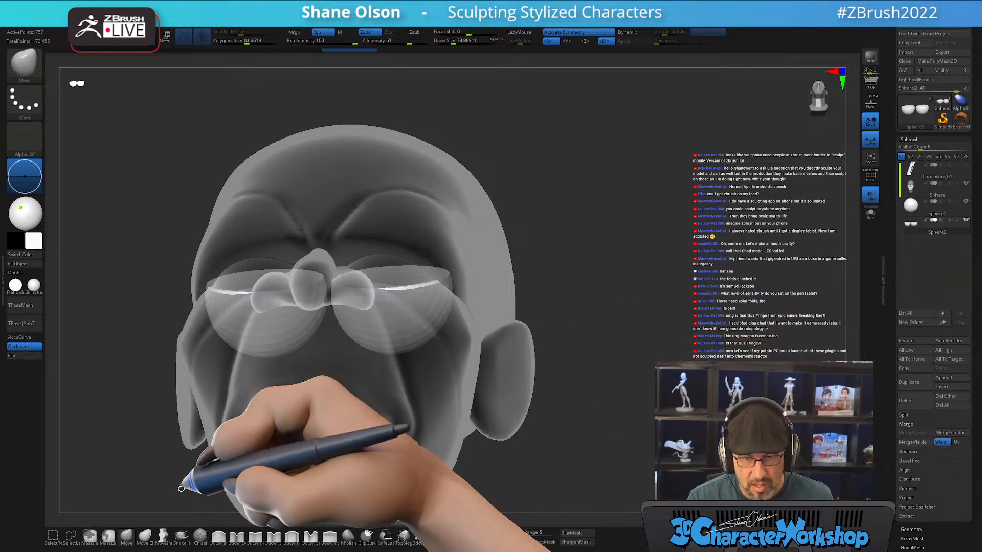
# Shape the inner part of the lower eyelid shells with the Move brush at draw size about 286 and turn transparency off
pyautogui.press('s')
pyautogui.moveTo(604, 296); pyautogui.dragTo(614, 288)
pyautogui.press('s')
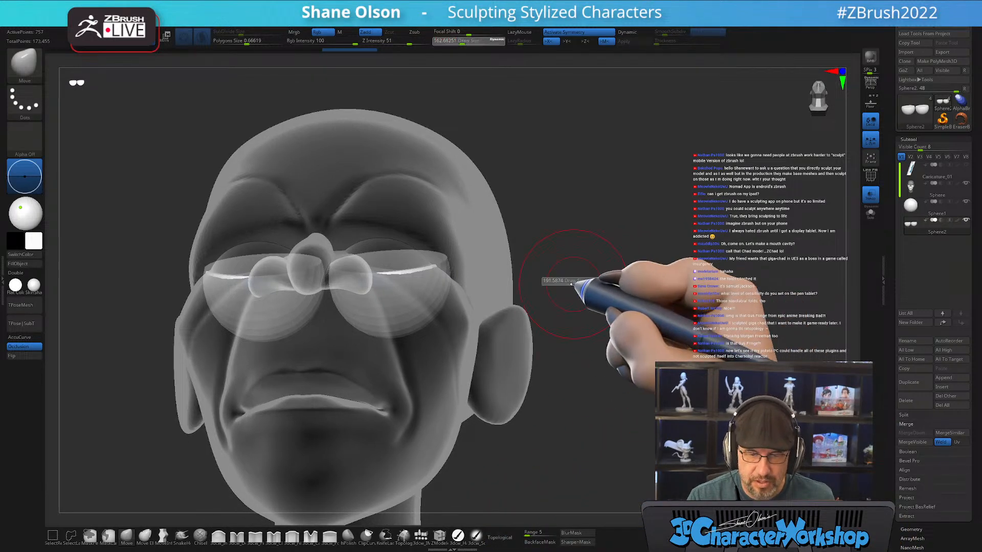
pyautogui.press('s')
pyautogui.moveTo(335, 276); pyautogui.dragTo(342, 270)
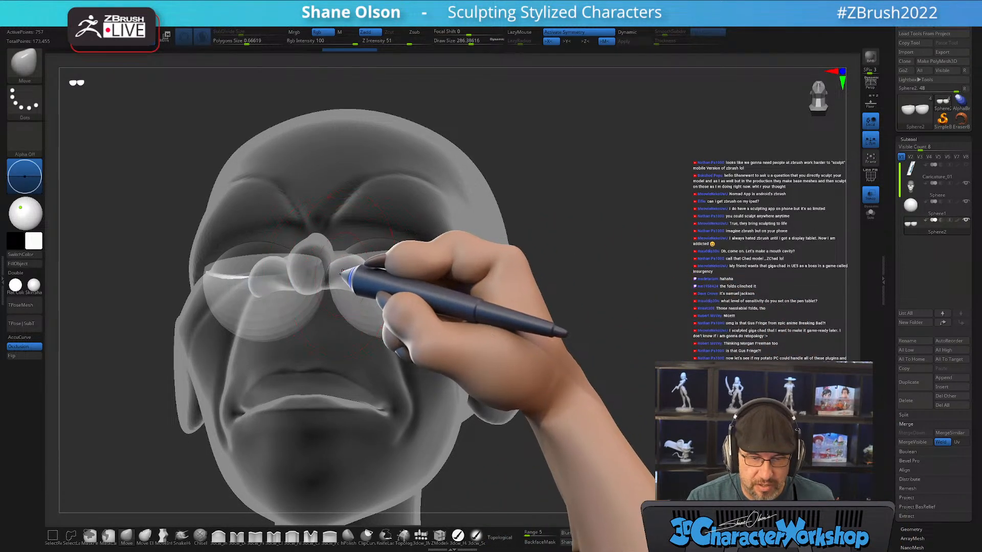
pyautogui.moveTo(542, 280); pyautogui.dragTo(679, 267)
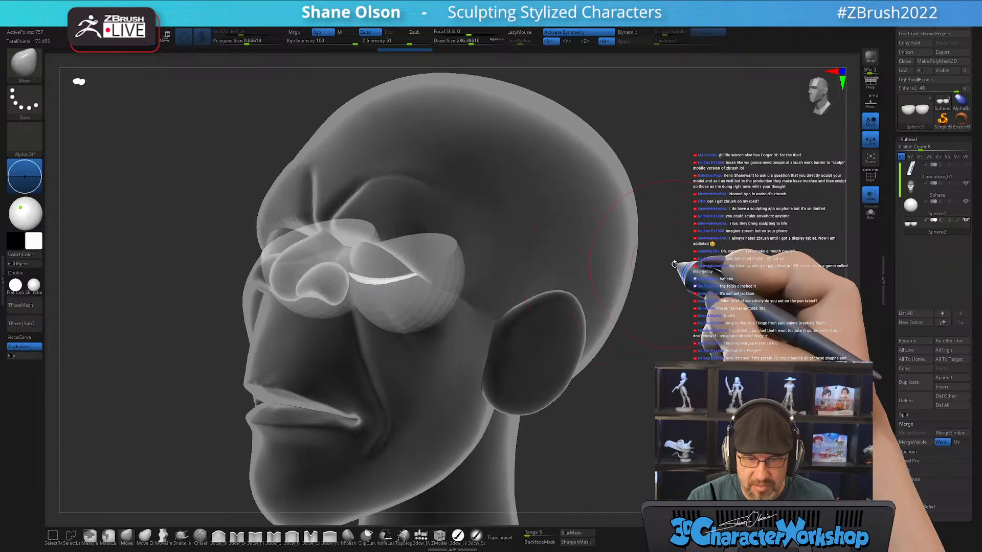
pyautogui.click(873, 202)
pyautogui.moveTo(711, 376); pyautogui.dragTo(667, 455)
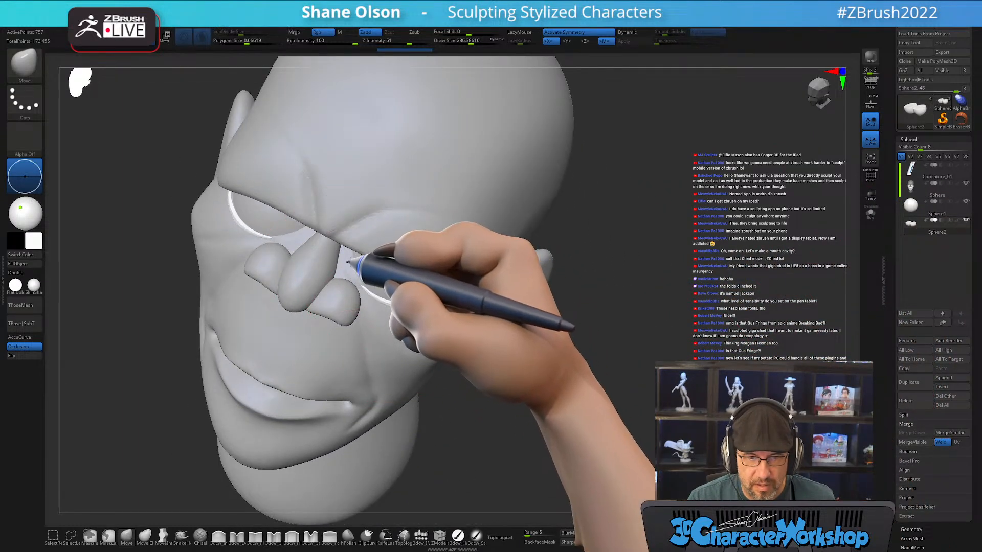
pyautogui.moveTo(604, 286); pyautogui.dragTo(729, 278)
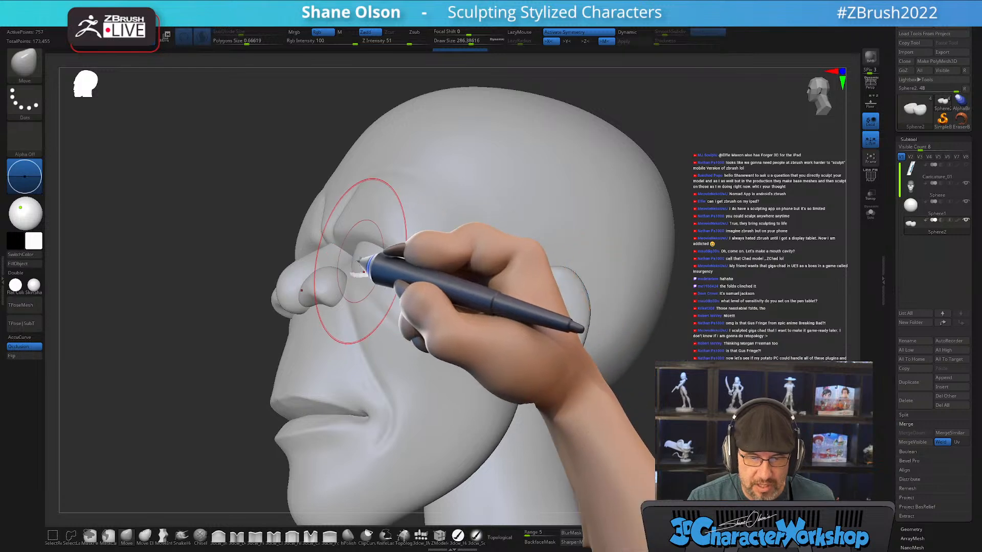
# Fit the lower eyelids around the eyeballs with the Move brush at draw sizes of about 163 and 217
pyautogui.moveTo(740, 287)
pyautogui.mouseDown()
pyautogui.moveTo(772, 311)
pyautogui.moveTo(661, 313)
pyautogui.moveTo(504, 394)
pyautogui.moveTo(516, 358)
pyautogui.mouseUp()
pyautogui.press('[')
pyautogui.moveTo(675, 356)
pyautogui.mouseDown()
pyautogui.moveTo(618, 369)
pyautogui.moveTo(409, 287)
pyautogui.mouseUp()
pyautogui.press('s')
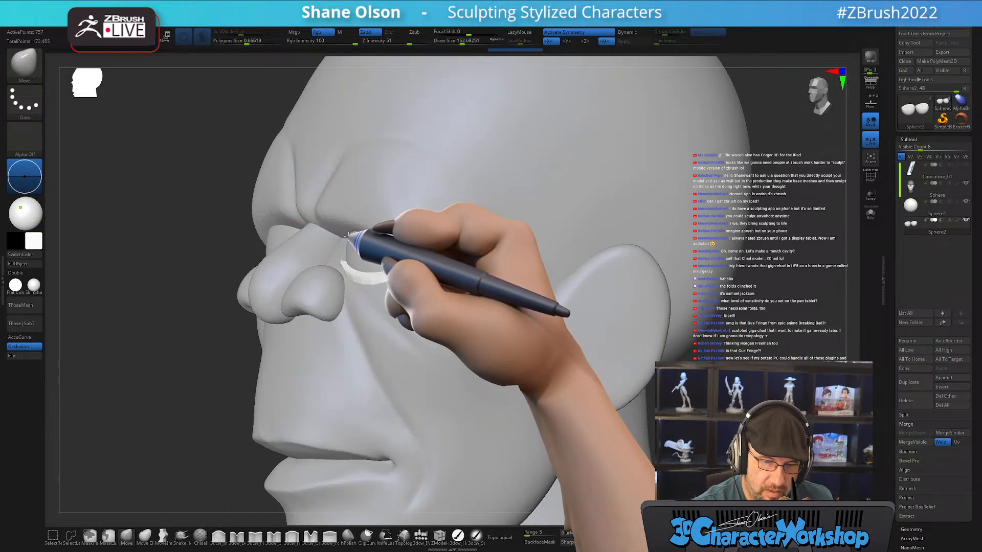
pyautogui.moveTo(354, 233)
pyautogui.mouseDown(button='right')
pyautogui.moveTo(369, 257)
pyautogui.moveTo(389, 236)
pyautogui.moveTo(390, 268)
pyautogui.moveTo(372, 269)
pyautogui.mouseUp(button='right')
pyautogui.moveTo(369, 273); pyautogui.dragTo(427, 274)
pyautogui.moveTo(428, 274)
pyautogui.mouseDown(button='right')
pyautogui.moveTo(460, 314)
pyautogui.moveTo(430, 333)
pyautogui.moveTo(369, 254)
pyautogui.mouseUp(button='right')
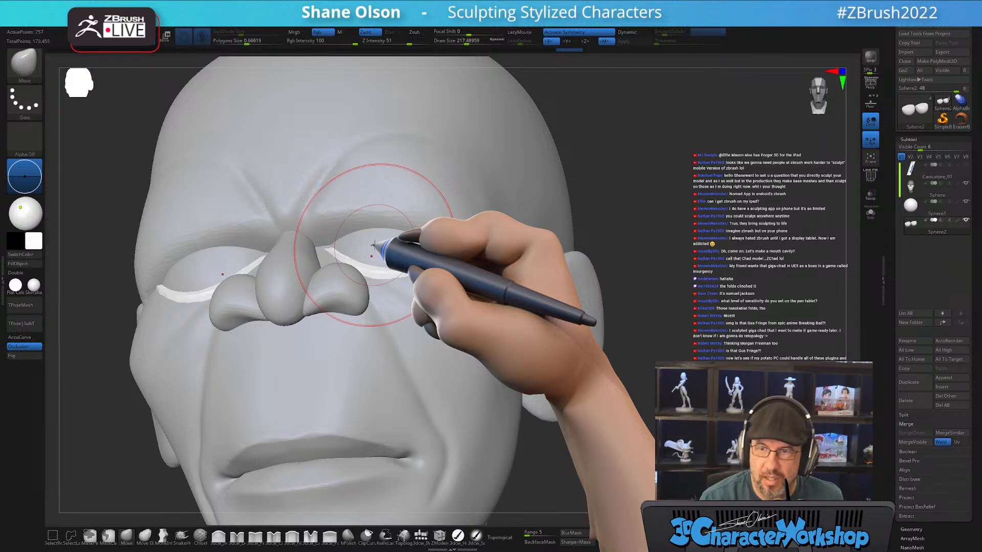
# Refine the inner corners and curve of the lower eyelids with the Move brush, reducing its draw size to about 172 and below
pyautogui.moveTo(374, 245)
pyautogui.mouseDown(button='right')
pyautogui.moveTo(508, 399)
pyautogui.moveTo(470, 367)
pyautogui.mouseUp(button='right')
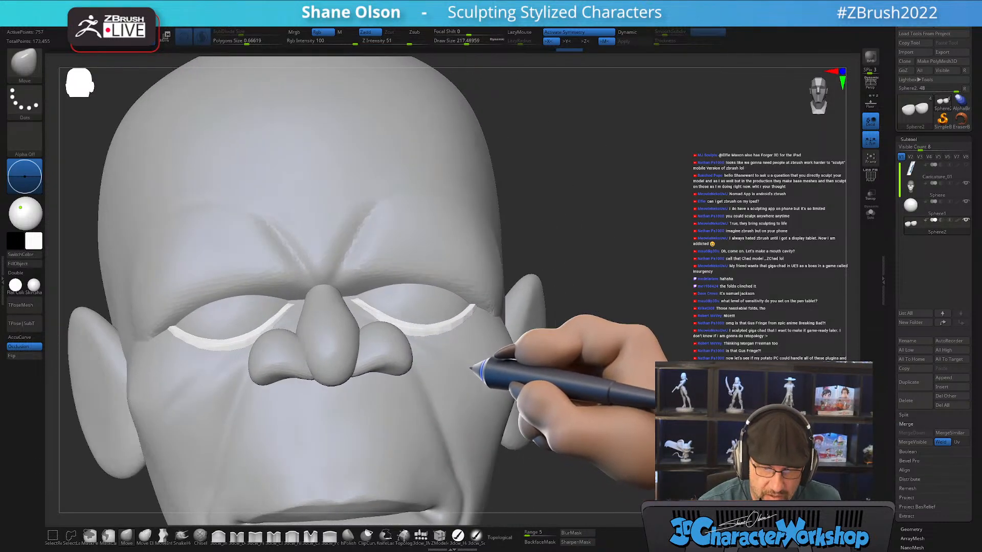
pyautogui.moveTo(424, 345); pyautogui.dragTo(443, 355, button='right')
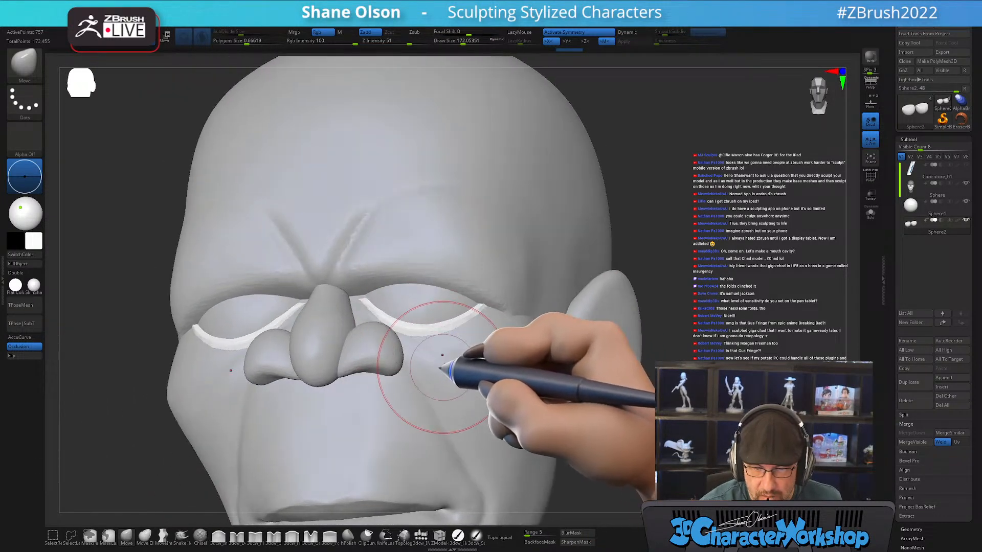
pyautogui.moveTo(490, 375)
pyautogui.mouseDown(button='right')
pyautogui.moveTo(499, 377)
pyautogui.moveTo(422, 334)
pyautogui.mouseUp(button='right')
pyautogui.moveTo(385, 302); pyautogui.dragTo(384, 314, button='right')
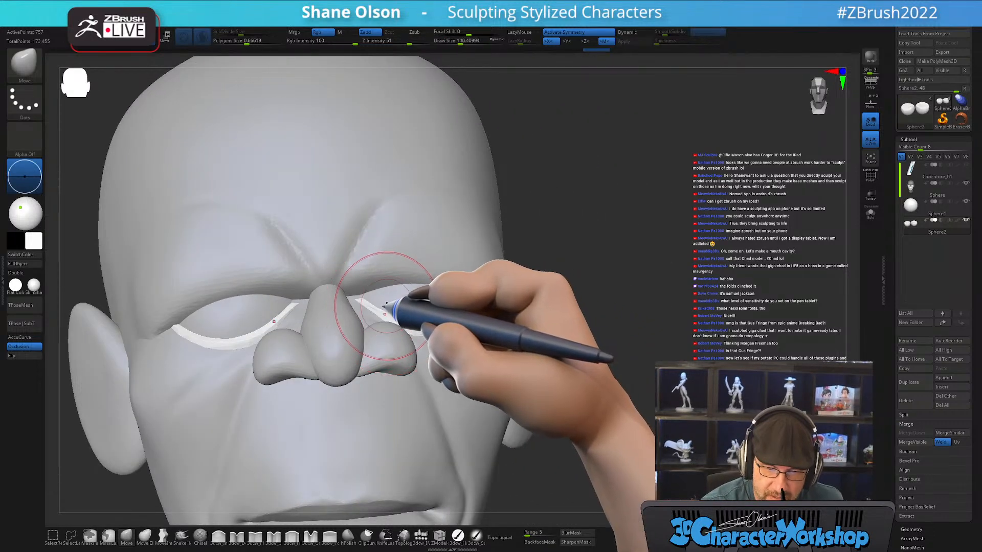
# Fit the unmasked upper cheeks of the head against the lower eyelids with the Move brush at draw size about 167
pyautogui.keyDown('alt'); pyautogui.click(454, 392); pyautogui.keyUp('alt')
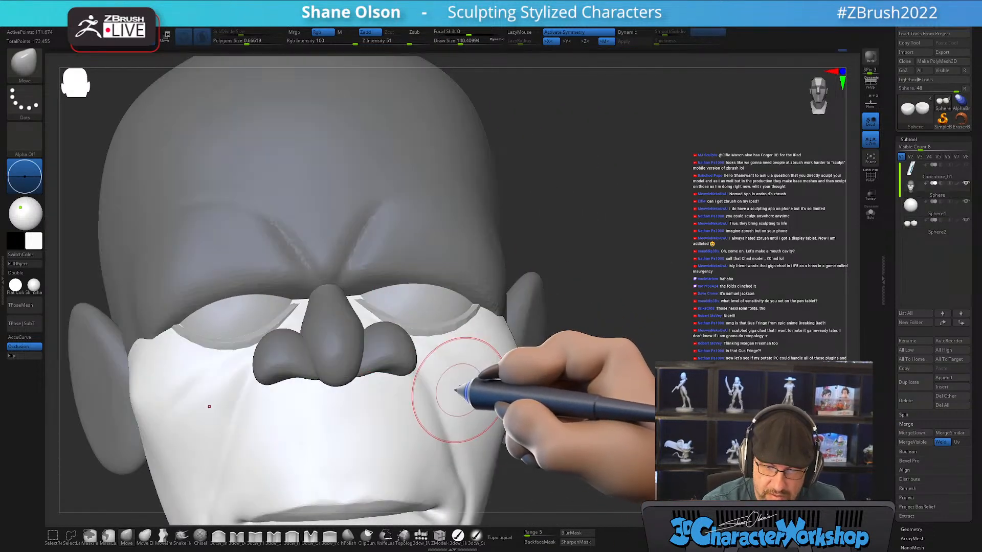
pyautogui.moveTo(455, 391); pyautogui.dragTo(455, 356, button='right')
pyautogui.moveTo(362, 295); pyautogui.dragTo(384, 310, button='right')
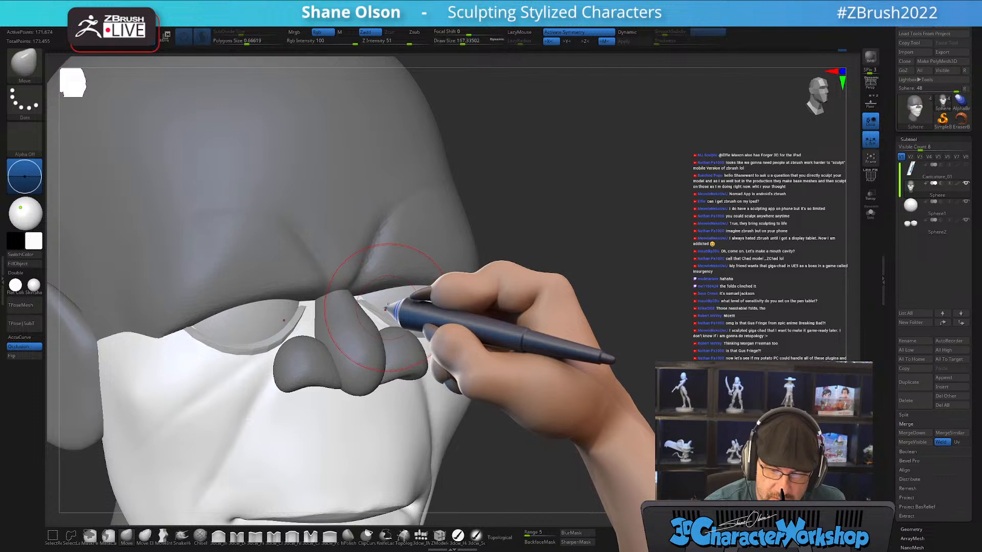
pyautogui.moveTo(489, 334)
pyautogui.mouseDown(button='right')
pyautogui.moveTo(430, 332)
pyautogui.moveTo(478, 347)
pyautogui.moveTo(551, 343)
pyautogui.mouseUp(button='right')
pyautogui.moveTo(552, 343)
pyautogui.keyDown('ctrl'); pyautogui.mouseDown(button='right')
pyautogui.moveTo(539, 337)
pyautogui.moveTo(639, 356)
pyautogui.mouseUp(button='right'); pyautogui.keyUp('ctrl')
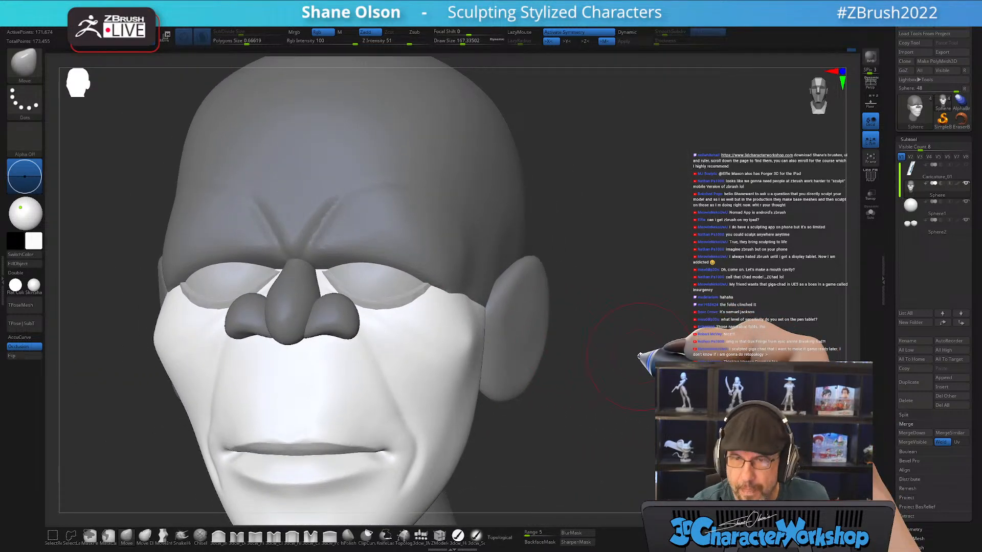
# Refine the cheek surface beside the nose and inner eye corners with the Move brush at draw size about 97
pyautogui.moveTo(651, 322)
pyautogui.mouseDown(button='right')
pyautogui.moveTo(646, 296)
pyautogui.moveTo(627, 291)
pyautogui.mouseUp(button='right')
pyautogui.moveTo(285, 281); pyautogui.dragTo(219, 270, button='right')
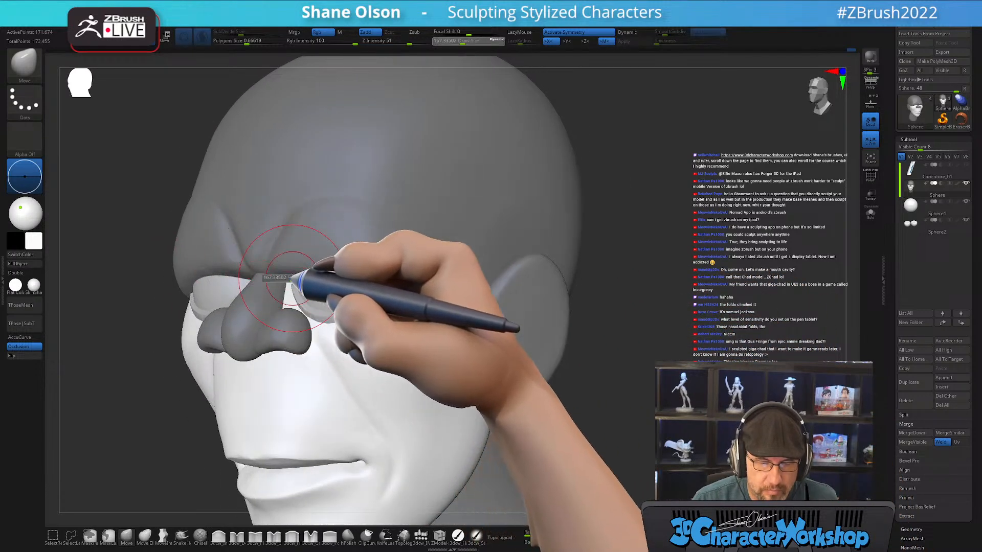
pyautogui.moveTo(294, 274); pyautogui.dragTo(280, 273)
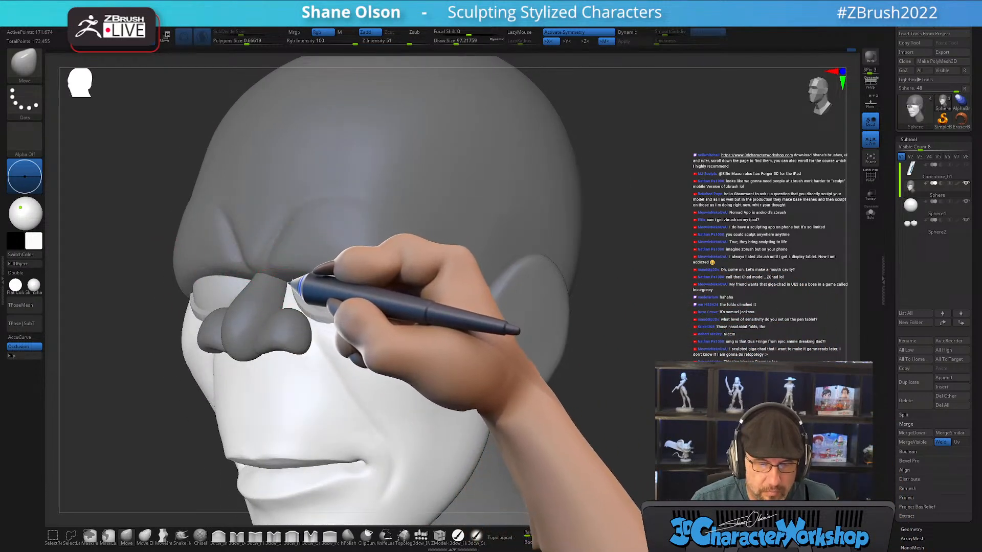
pyautogui.moveTo(639, 338); pyautogui.dragTo(731, 365, button='right')
pyautogui.keyDown('alt'); pyautogui.moveTo(606, 352); pyautogui.dragTo(662, 353, button='right'); pyautogui.keyUp('alt')
pyautogui.moveTo(695, 357); pyautogui.dragTo(672, 338, button='right')
# Isolate the lower eyelid shells with polyframe displayed and crease their polygroup borders
pyautogui.keyDown('alt'); pyautogui.click(411, 302); pyautogui.keyUp('alt')
pyautogui.hotkey('shift', 'f')
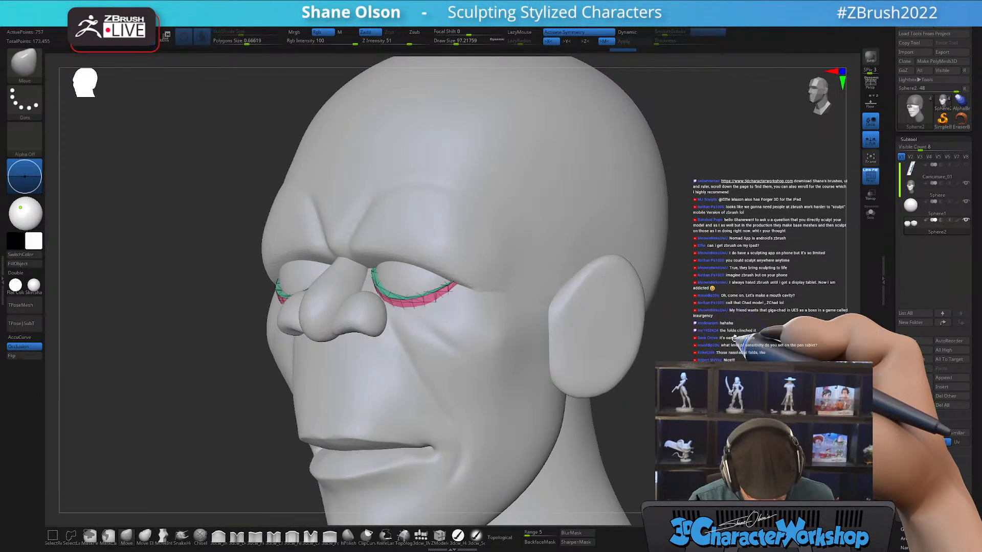
pyautogui.click(870, 213)
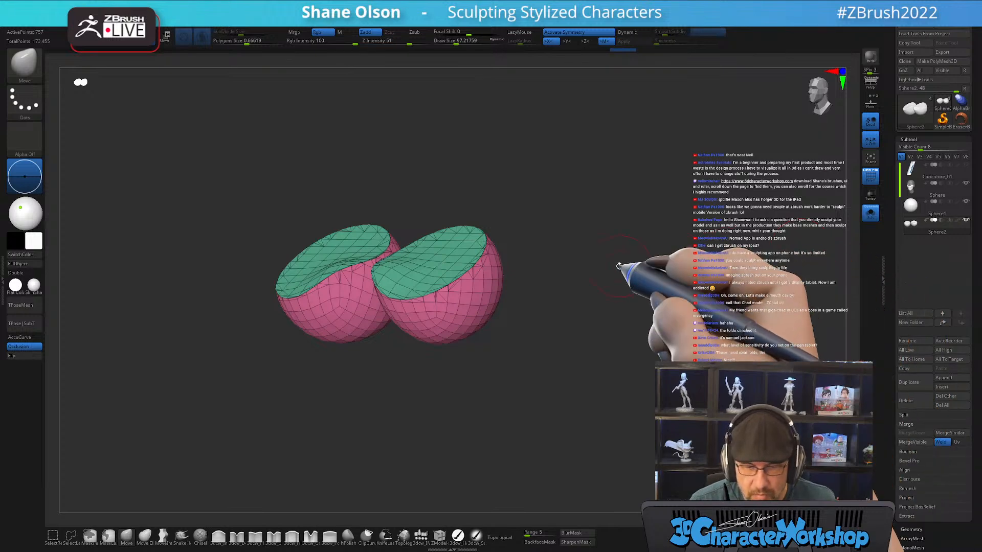
pyautogui.moveTo(619, 266); pyautogui.dragTo(640, 316)
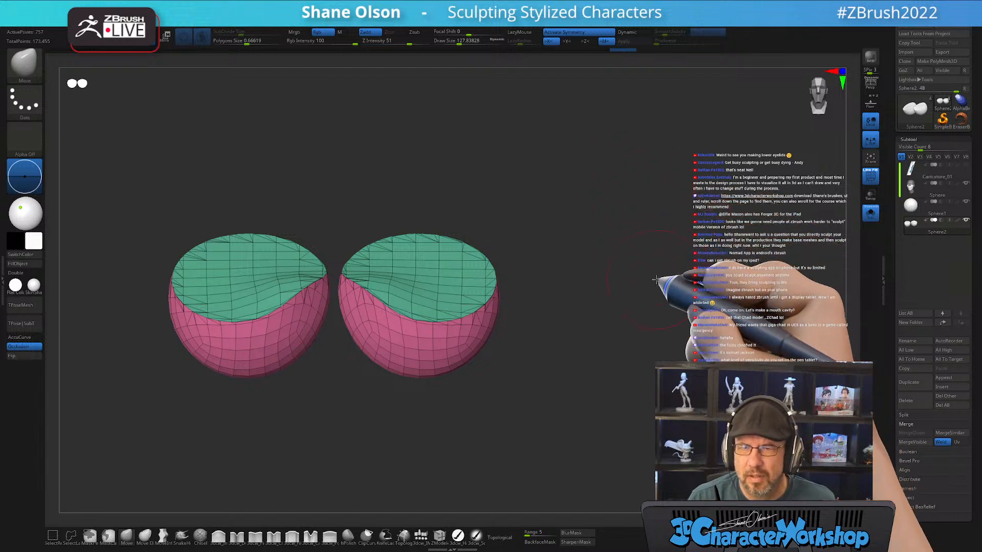
pyautogui.moveTo(653, 285); pyautogui.dragTo(646, 275)
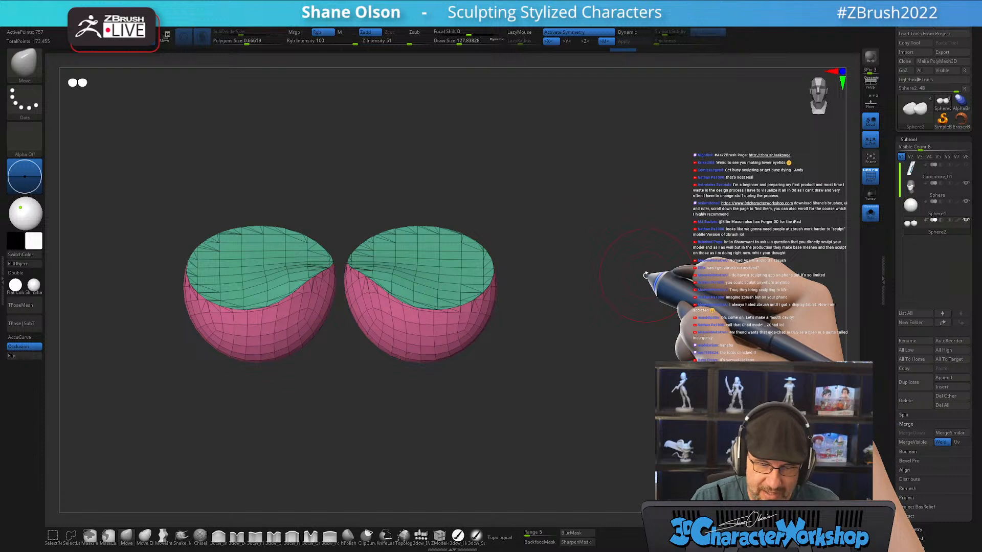
pyautogui.press('space')
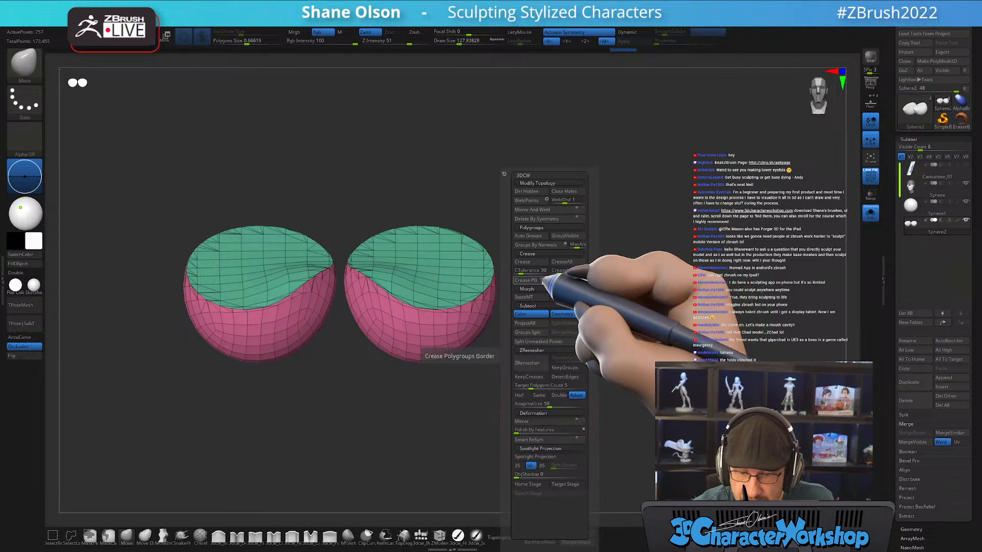
pyautogui.click(543, 281)
pyautogui.moveTo(575, 414); pyautogui.dragTo(574, 376)
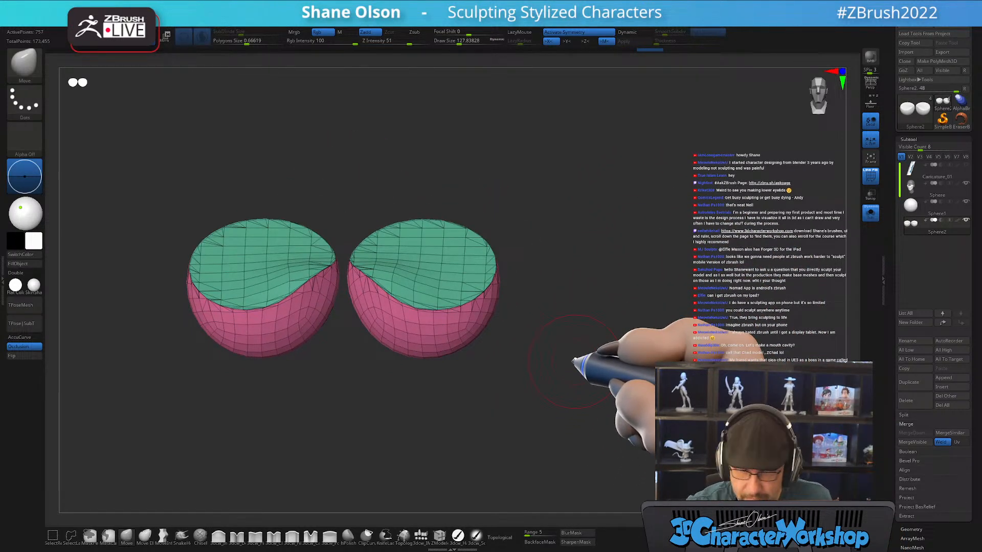
# ZRemesh the lower eyelid shells with KeepGroups and KeepCreases enabled and an adjusted target polygon count
pyautogui.press('space')
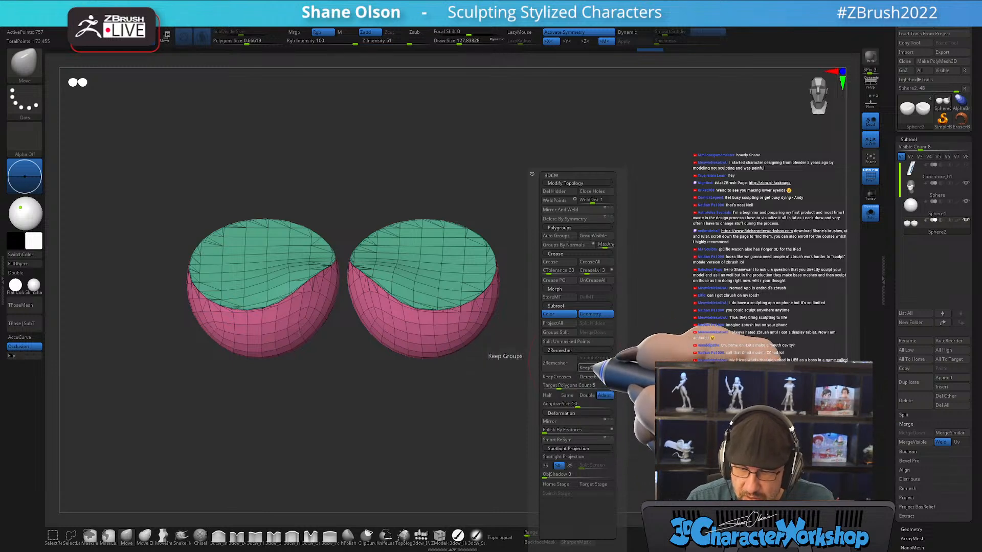
pyautogui.click(558, 378)
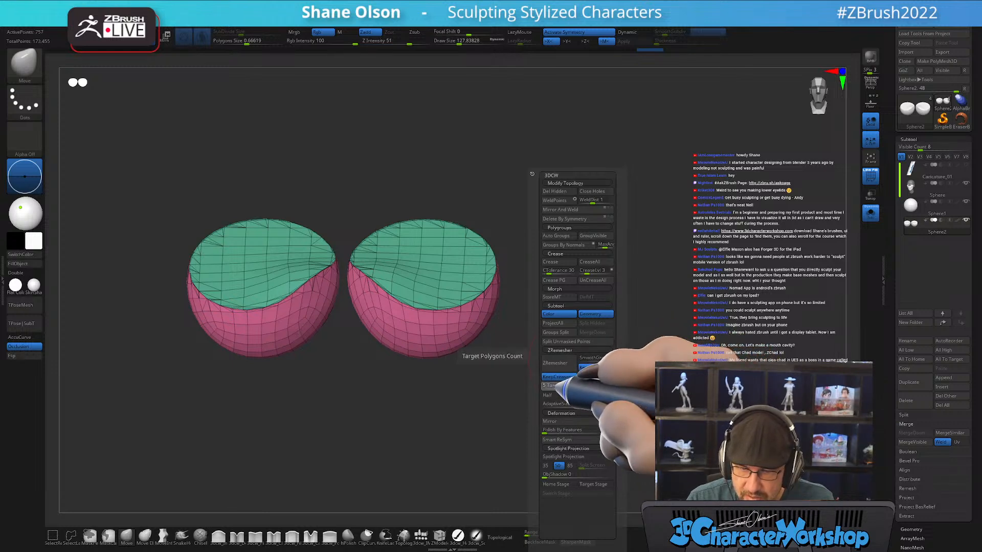
pyautogui.moveTo(555, 387); pyautogui.dragTo(552, 388)
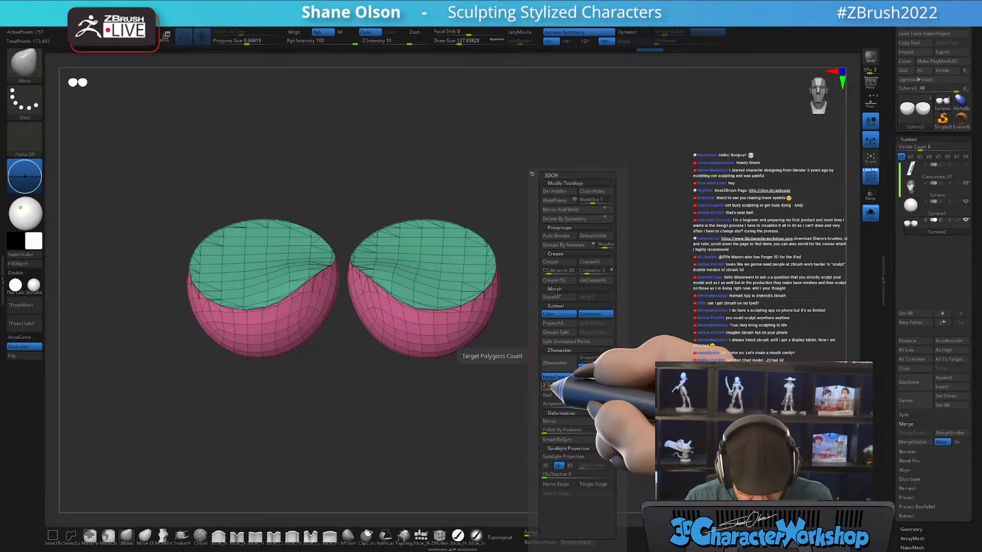
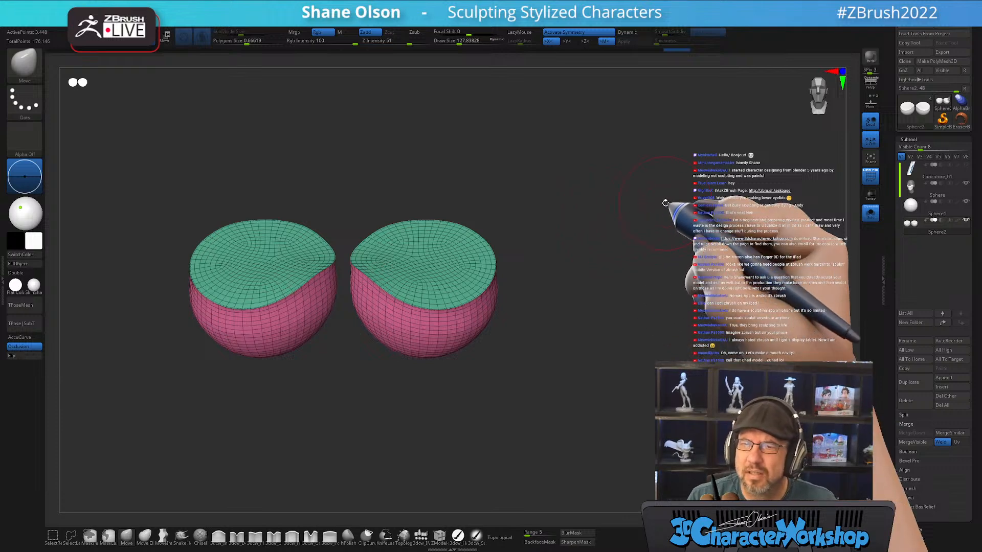
# Remove all creases from the remeshed eyelid shells and bring the rest of the head back into view
pyautogui.moveTo(642, 231)
pyautogui.keyDown('alt'); pyautogui.mouseDown()
pyautogui.moveTo(656, 254)
pyautogui.moveTo(640, 255)
pyautogui.moveTo(645, 246)
pyautogui.mouseUp(); pyautogui.keyUp('alt')
pyautogui.press('space')
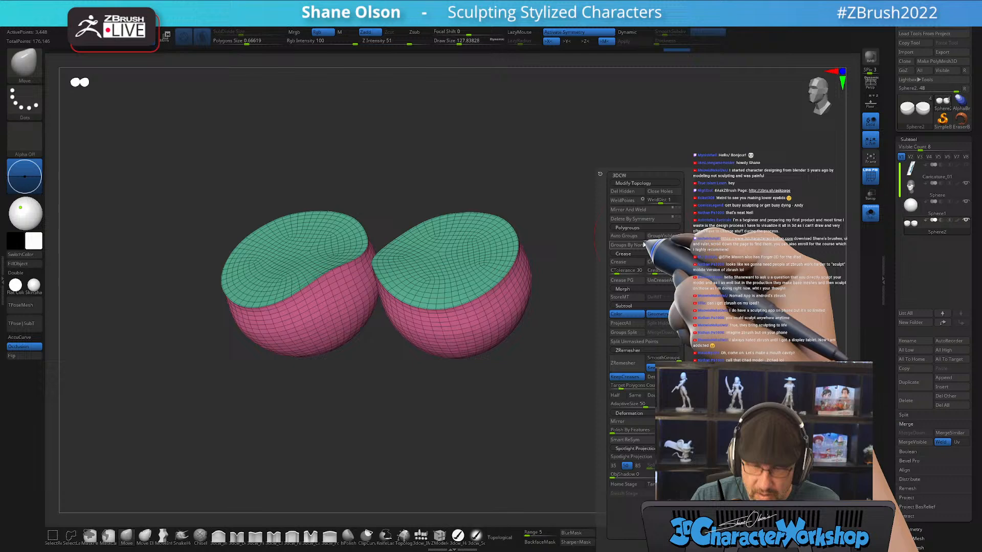
pyautogui.click(658, 280)
pyautogui.moveTo(605, 297); pyautogui.dragTo(620, 297)
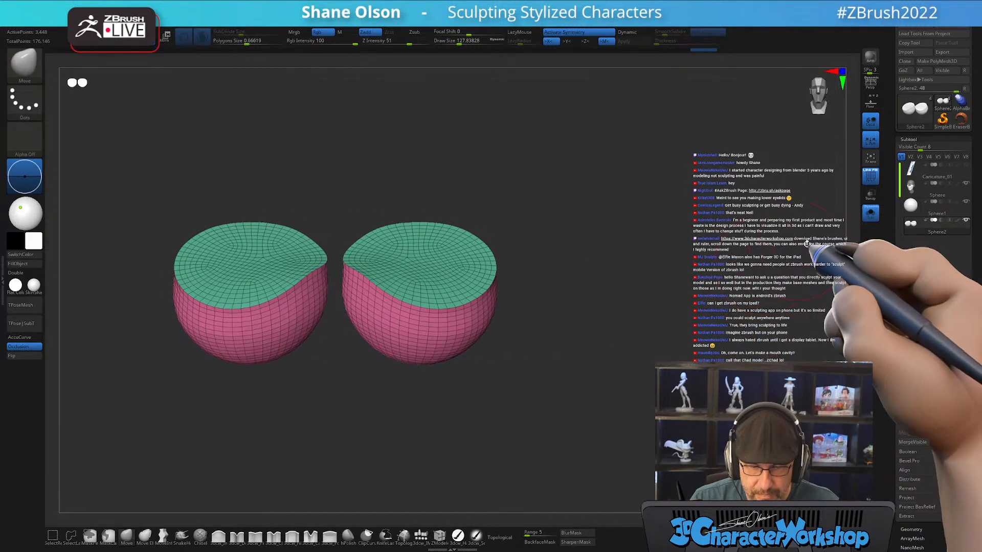
pyautogui.click(870, 212)
pyautogui.moveTo(666, 271); pyautogui.dragTo(657, 310)
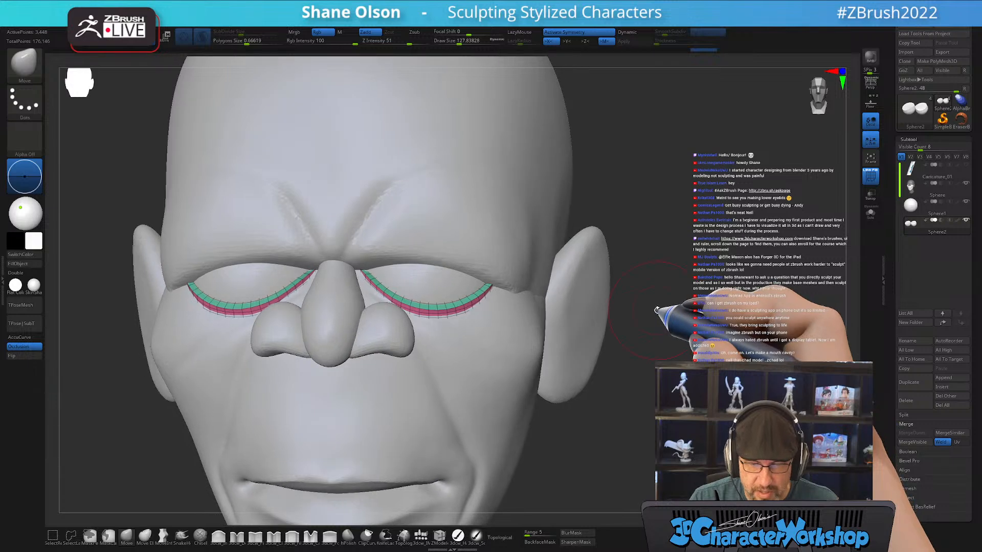
# Turn on dynamic subdivision for the lower eyelids, hide the polyframe and reduce the draw size to about 80
pyautogui.hotkey('ctrl', 'd')
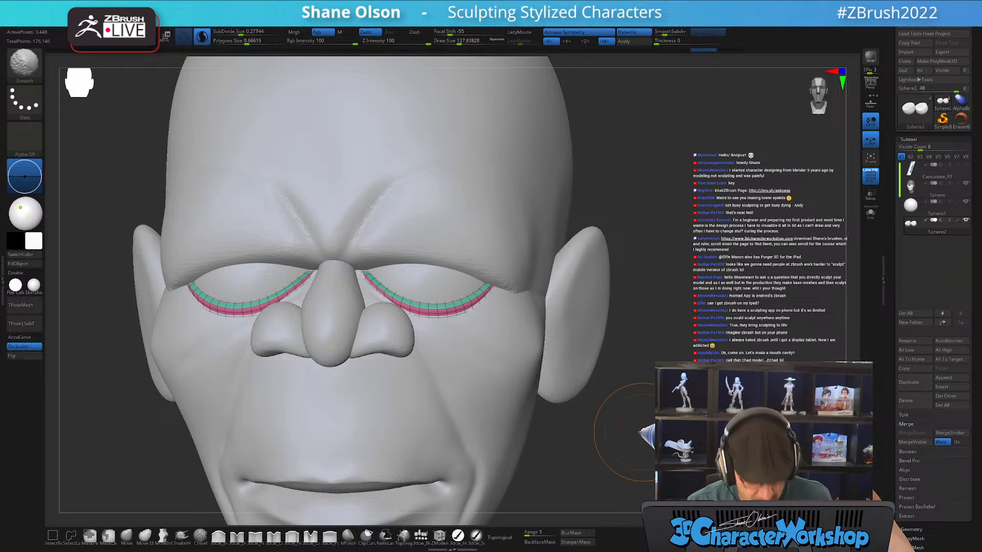
pyautogui.hotkey('shift', 'f')
pyautogui.moveTo(639, 433)
pyautogui.keyDown('alt'); pyautogui.mouseDown()
pyautogui.moveTo(632, 412)
pyautogui.moveTo(729, 409)
pyautogui.moveTo(635, 416)
pyautogui.moveTo(645, 430)
pyautogui.moveTo(538, 415)
pyautogui.mouseUp(); pyautogui.keyUp('alt')
pyautogui.press('s')
pyautogui.moveTo(577, 389)
pyautogui.keyDown('alt'); pyautogui.mouseDown()
pyautogui.moveTo(556, 440)
pyautogui.moveTo(592, 393)
pyautogui.moveTo(574, 403)
pyautogui.moveTo(581, 410)
pyautogui.mouseUp(); pyautogui.keyUp('alt')
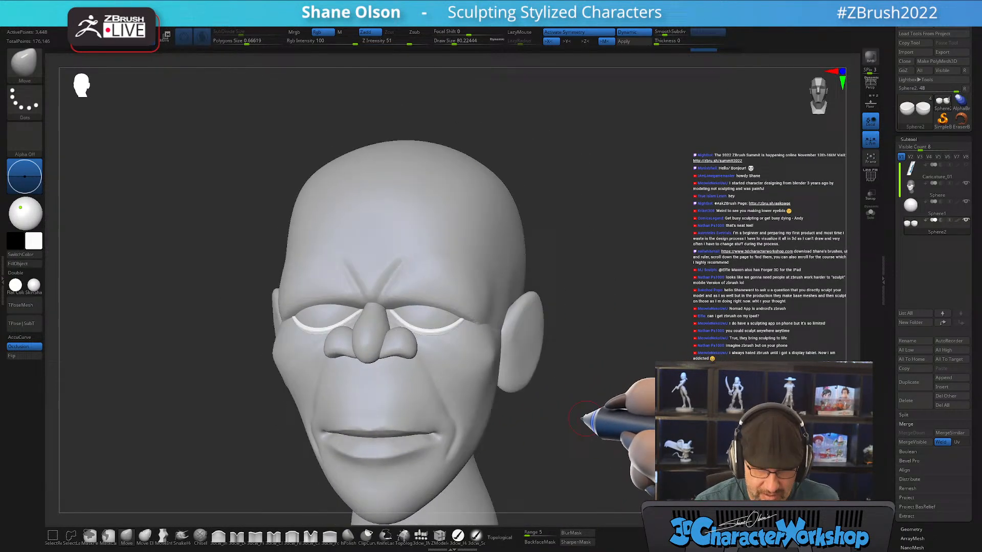
# Select the head and clear its mask
pyautogui.keyDown('alt'); pyautogui.click(455, 394); pyautogui.keyUp('alt')
pyautogui.moveTo(574, 449); pyautogui.dragTo(660, 365)
pyautogui.keyDown('ctrl'); pyautogui.click(590, 410); pyautogui.keyUp('ctrl')
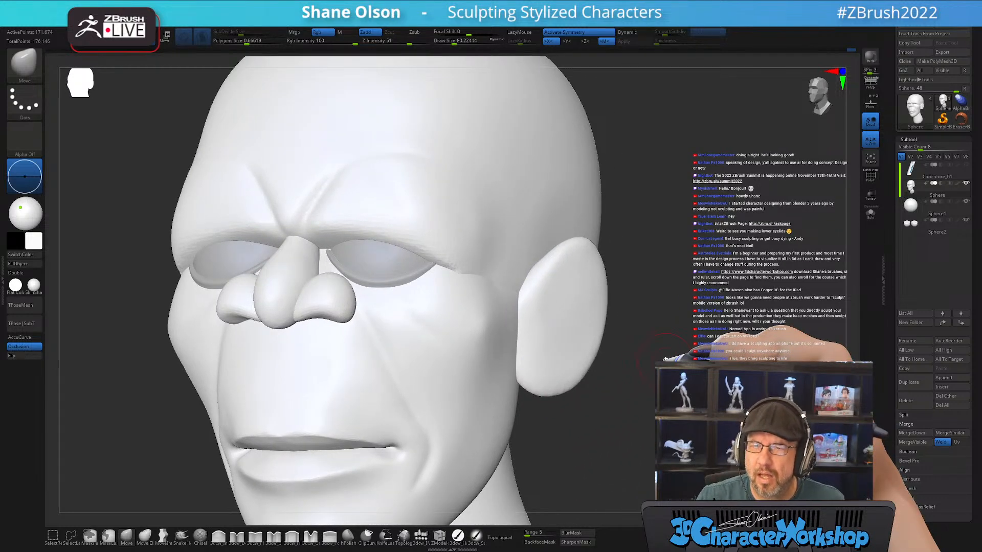
# Adjust the outer corners of the lower eyelids with the Move brush, enlarging its draw size to about 140 and 209
pyautogui.keyDown('alt'); pyautogui.moveTo(450, 316); pyautogui.dragTo(448, 292, button='right'); pyautogui.keyUp('alt')
pyautogui.moveTo(466, 245); pyautogui.dragTo(449, 260, button='right')
pyautogui.keyDown('alt'); pyautogui.click(417, 248); pyautogui.keyUp('alt')
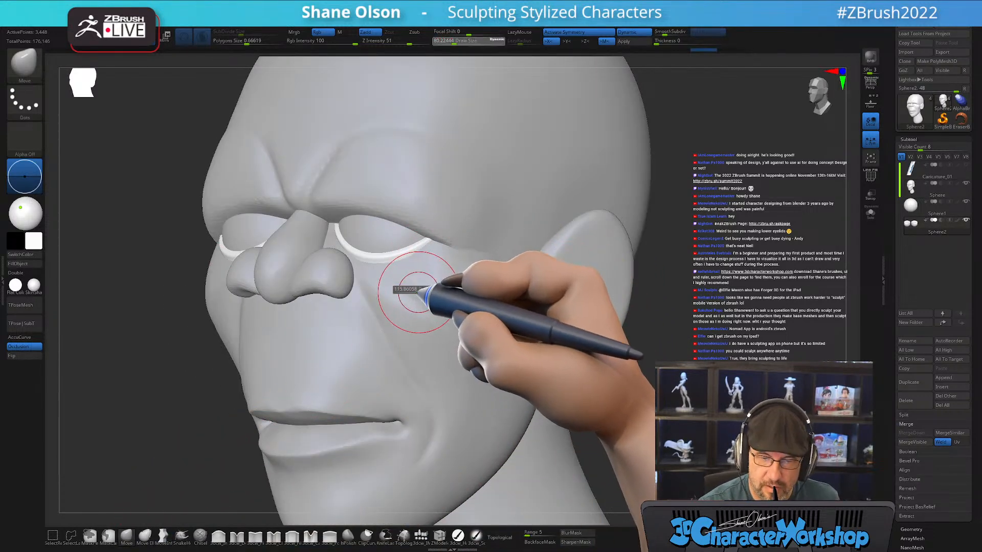
pyautogui.moveTo(467, 278)
pyautogui.mouseDown(button='right')
pyautogui.moveTo(457, 317)
pyautogui.moveTo(419, 319)
pyautogui.mouseUp(button='right')
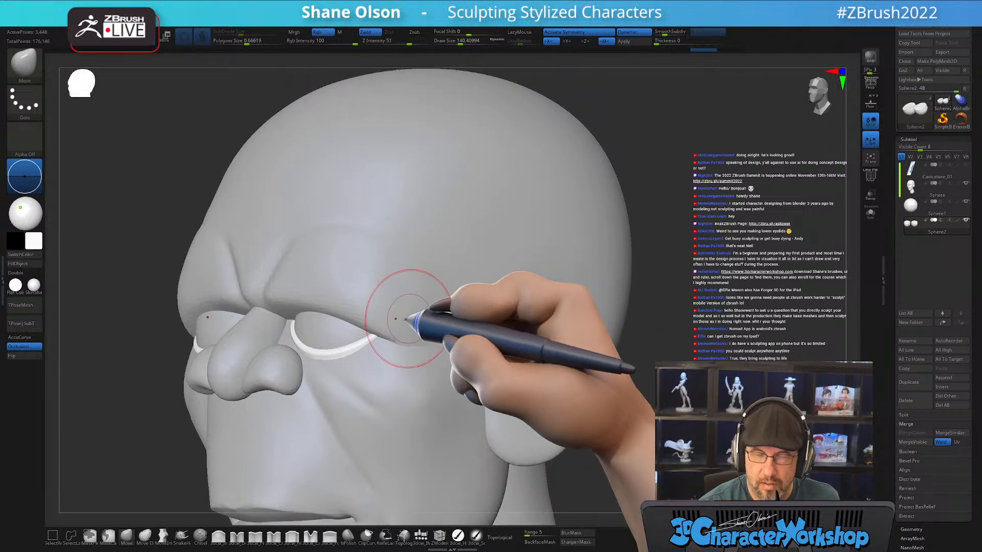
pyautogui.press('s')
pyautogui.moveTo(404, 326); pyautogui.dragTo(406, 326)
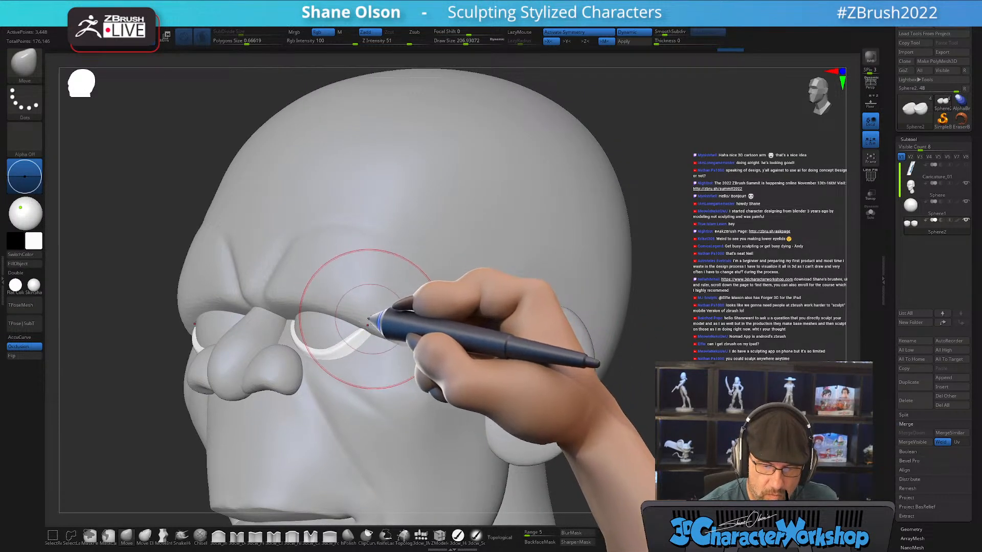
# Curve the outer ends of the lower eyelids up around the eyeballs with the Move brush at draw size about 182
pyautogui.moveTo(377, 322)
pyautogui.mouseDown(button='right')
pyautogui.moveTo(427, 346)
pyautogui.moveTo(357, 314)
pyautogui.moveTo(368, 310)
pyautogui.moveTo(383, 313)
pyautogui.moveTo(368, 322)
pyautogui.moveTo(385, 333)
pyautogui.moveTo(336, 337)
pyautogui.moveTo(386, 324)
pyautogui.moveTo(382, 287)
pyautogui.moveTo(386, 308)
pyautogui.moveTo(368, 328)
pyautogui.mouseUp(button='right')
pyautogui.press(']')
pyautogui.moveTo(368, 329); pyautogui.dragTo(370, 329)
pyautogui.moveTo(331, 337); pyautogui.dragTo(321, 326)
pyautogui.moveTo(334, 325)
pyautogui.mouseDown(button='right')
pyautogui.moveTo(355, 316)
pyautogui.moveTo(307, 352)
pyautogui.moveTo(383, 357)
pyautogui.moveTo(519, 281)
pyautogui.mouseUp(button='right')
pyautogui.moveTo(579, 324)
pyautogui.mouseDown(button='right')
pyautogui.moveTo(574, 336)
pyautogui.moveTo(593, 330)
pyautogui.moveTo(584, 339)
pyautogui.mouseUp(button='right')
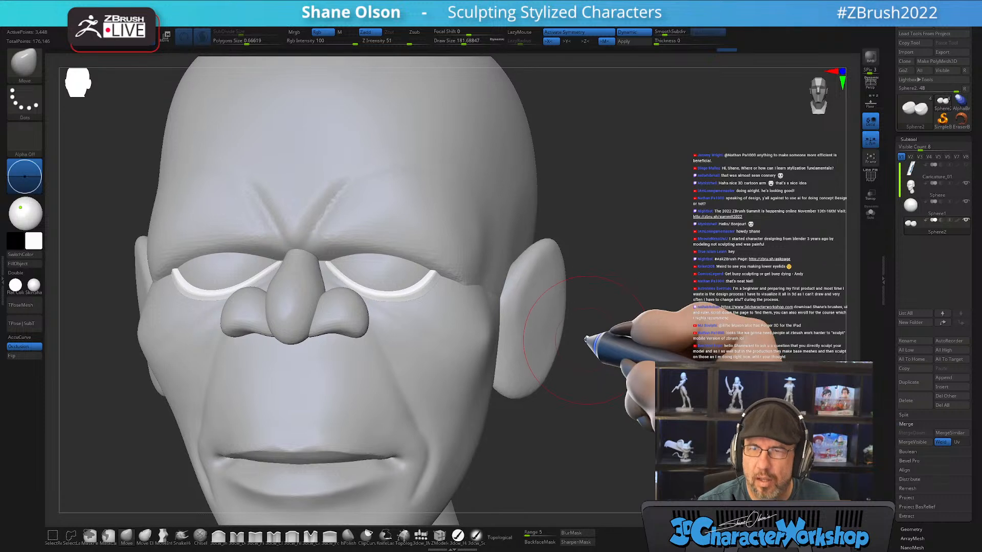
pyautogui.moveTo(587, 377); pyautogui.dragTo(592, 379, button='right')
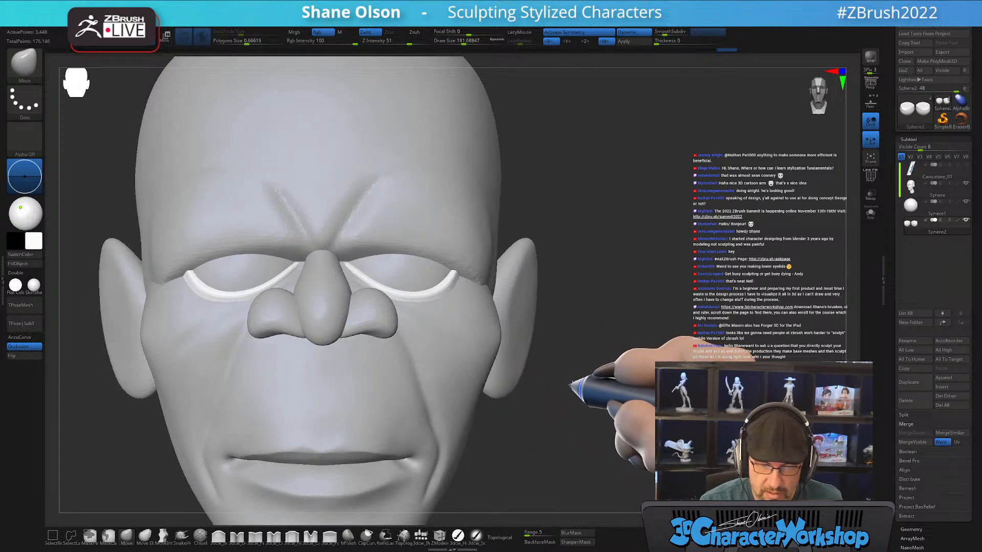
# Mask the head below the brow with a topological mask, leaving the forehead and upper skull unmasked
pyautogui.keyDown('alt'); pyautogui.click(410, 236); pyautogui.keyUp('alt')
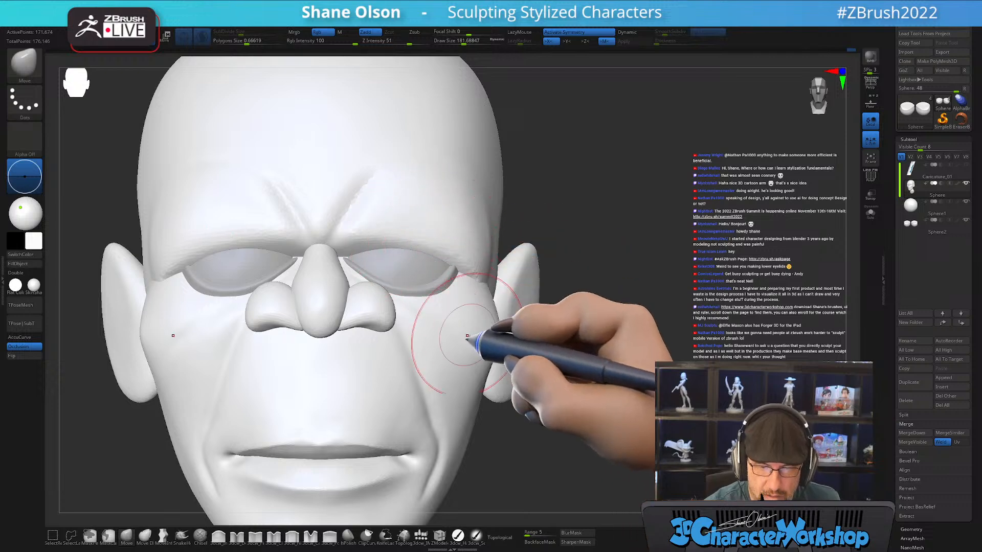
pyautogui.press('w')
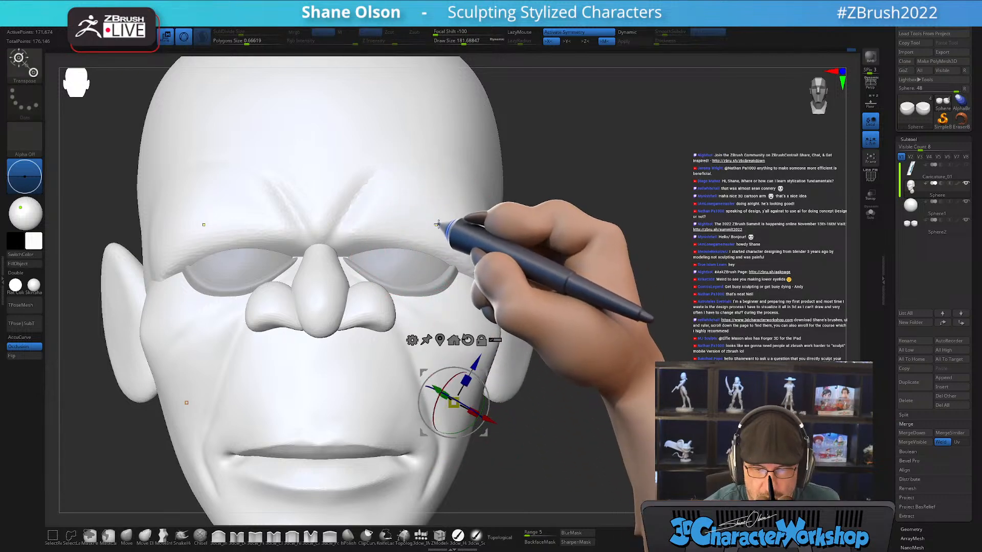
pyautogui.keyDown('ctrl'); pyautogui.moveTo(450, 225); pyautogui.dragTo(519, 285); pyautogui.keyUp('ctrl')
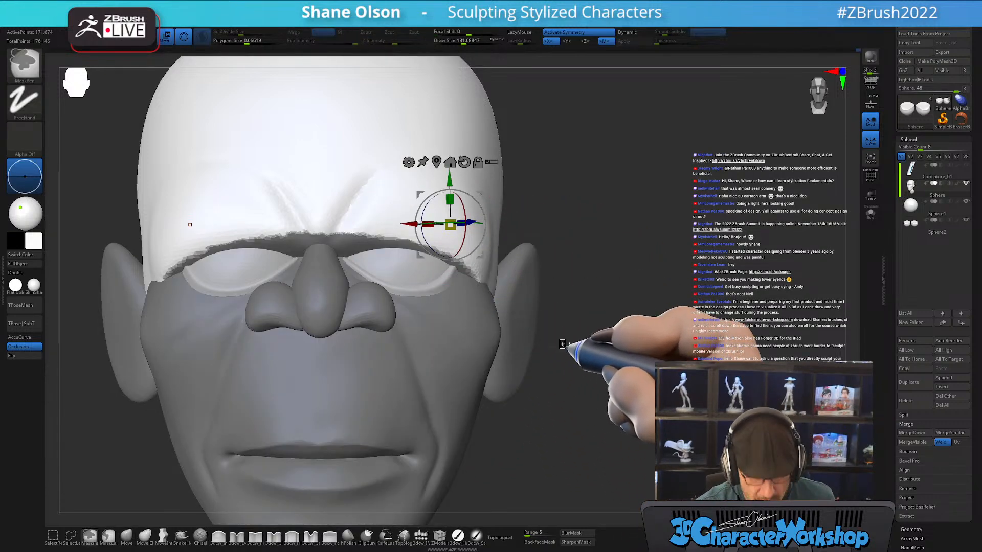
pyautogui.keyDown('ctrl'); pyautogui.click(562, 344); pyautogui.keyUp('ctrl')
# Show the head's polyframe in Solo mode and isolate the upper head and brow-underside polygroups
pyautogui.hotkey('shift', 'f')
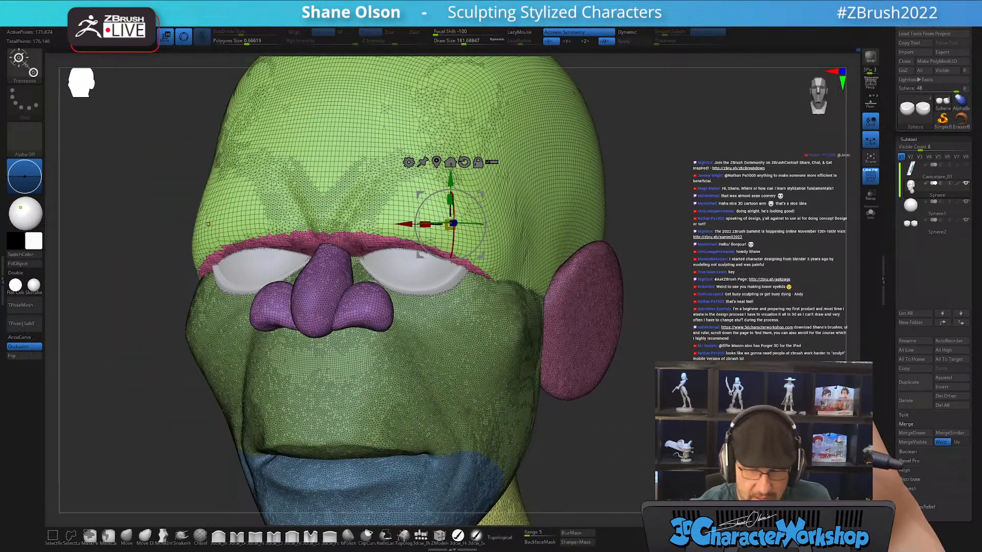
pyautogui.press('q')
pyautogui.moveTo(675, 385)
pyautogui.mouseDown()
pyautogui.moveTo(635, 425)
pyautogui.moveTo(565, 444)
pyautogui.mouseUp()
pyautogui.click(871, 212)
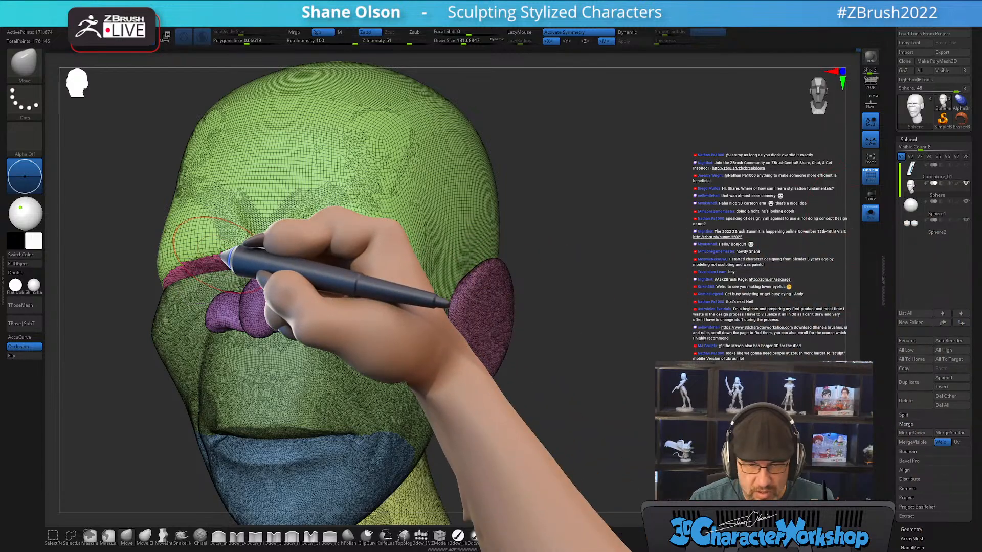
pyautogui.keyDown('ctrl'); pyautogui.keyDown('shift'); pyautogui.click(300, 264); pyautogui.keyUp('shift'); pyautogui.keyUp('ctrl')
pyautogui.keyDown('ctrl'); pyautogui.keyDown('shift'); pyautogui.click(304, 263); pyautogui.keyUp('shift'); pyautogui.keyUp('ctrl')
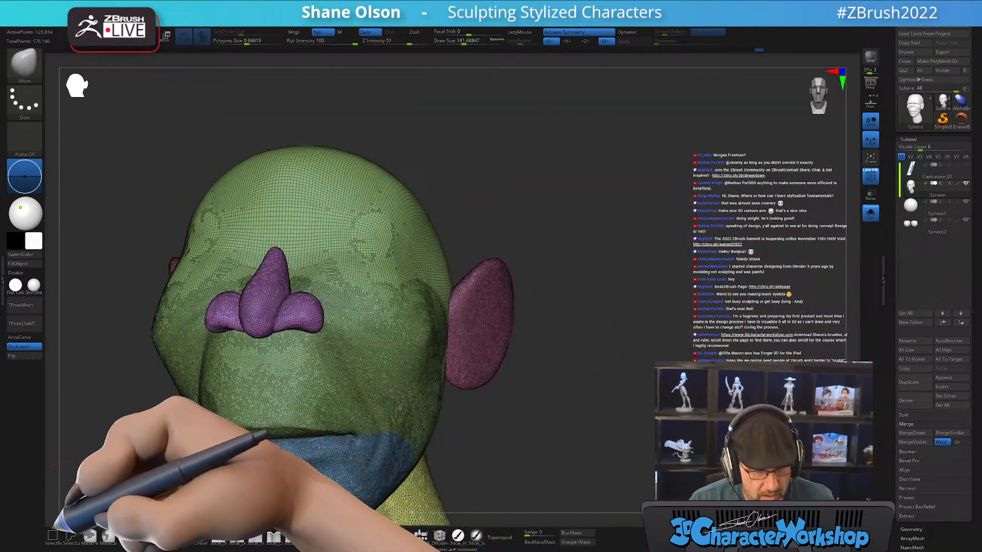
pyautogui.keyDown('ctrl'); pyautogui.keyDown('shift'); pyautogui.moveTo(710, 328); pyautogui.dragTo(711, 330); pyautogui.keyUp('shift'); pyautogui.keyUp('ctrl')
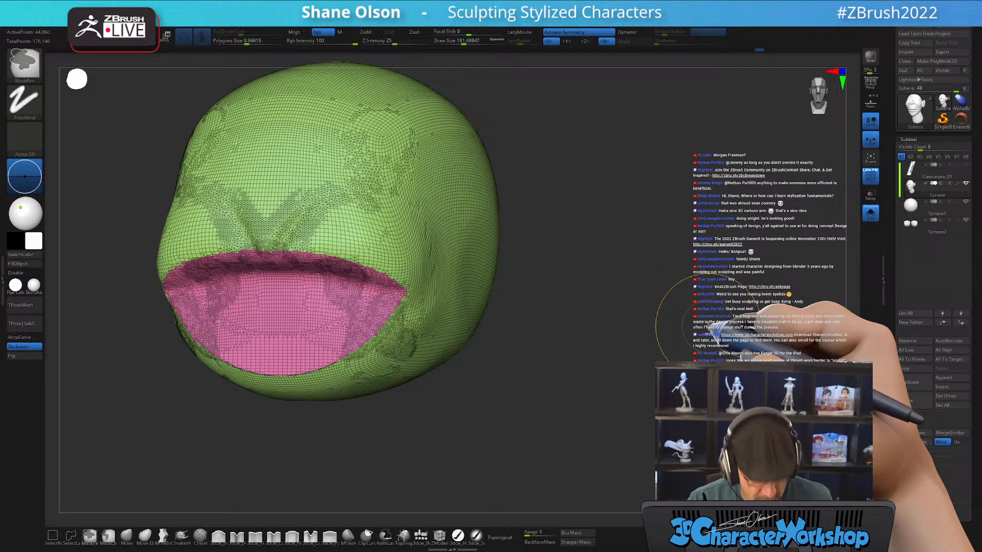
# Combine the visible upper head and brow-underside areas into one polygroup and unhide the rest of the head
pyautogui.hotkey('ctrl', 'w')
pyautogui.hotkey('ctrl', 'w')
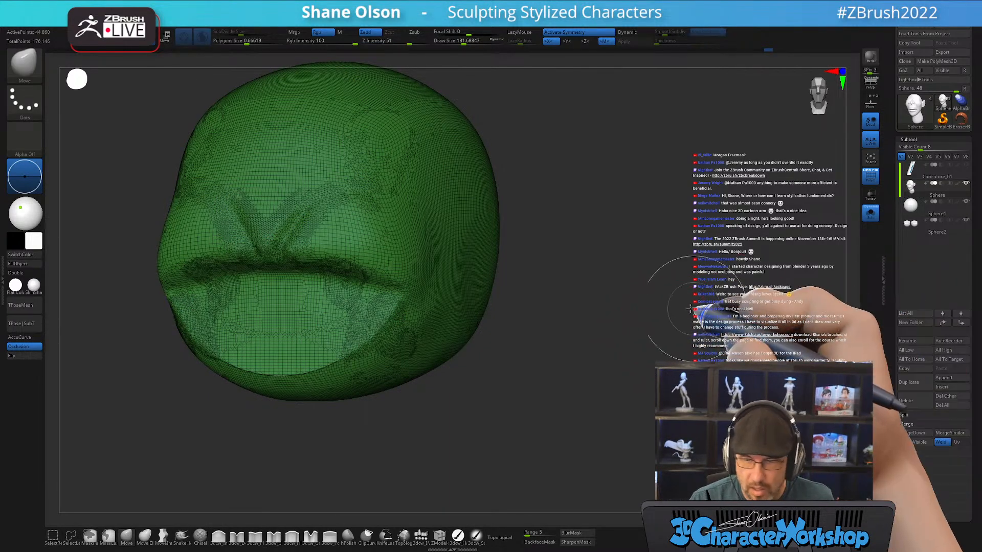
pyautogui.keyDown('ctrl'); pyautogui.keyDown('shift'); pyautogui.click(659, 327); pyautogui.keyUp('shift'); pyautogui.keyUp('ctrl')
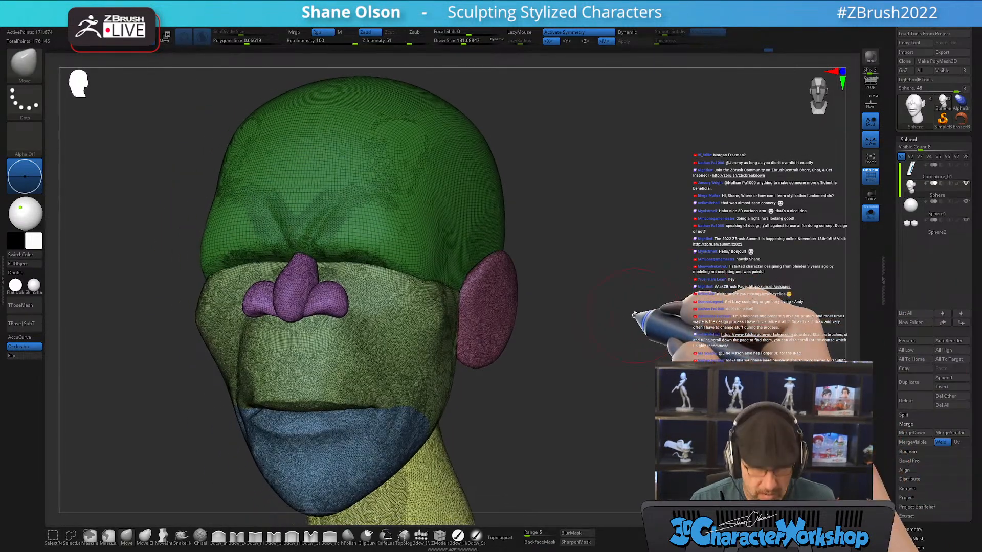
# Mask the head below the brow with the polyframe hidden, and leave Solo mode so the eyes show
pyautogui.hotkey('shift', 'f')
pyautogui.moveTo(613, 309)
pyautogui.mouseDown()
pyautogui.moveTo(690, 333)
pyautogui.moveTo(664, 350)
pyautogui.mouseUp()
pyautogui.keyDown('ctrl'); pyautogui.click(670, 358); pyautogui.keyUp('ctrl')
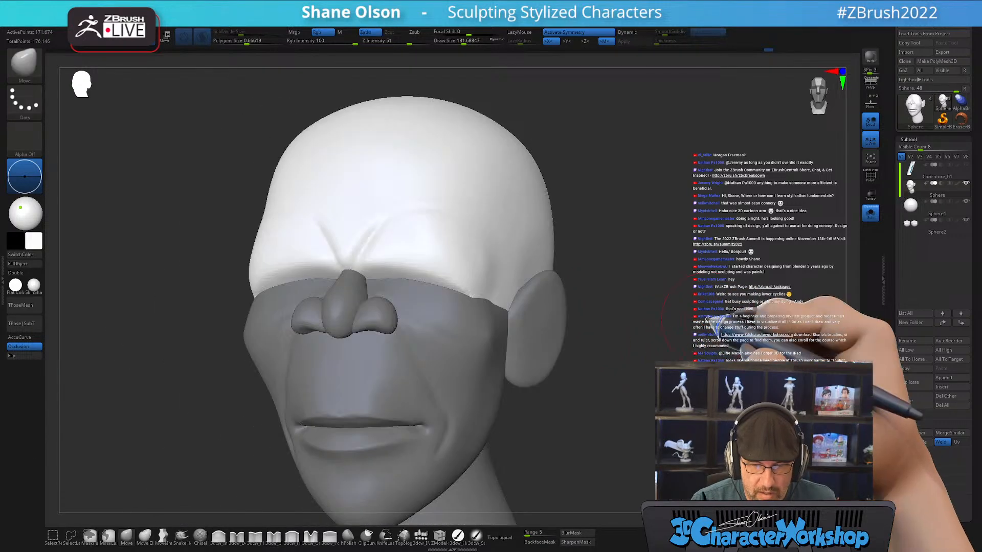
pyautogui.moveTo(708, 319); pyautogui.dragTo(603, 341)
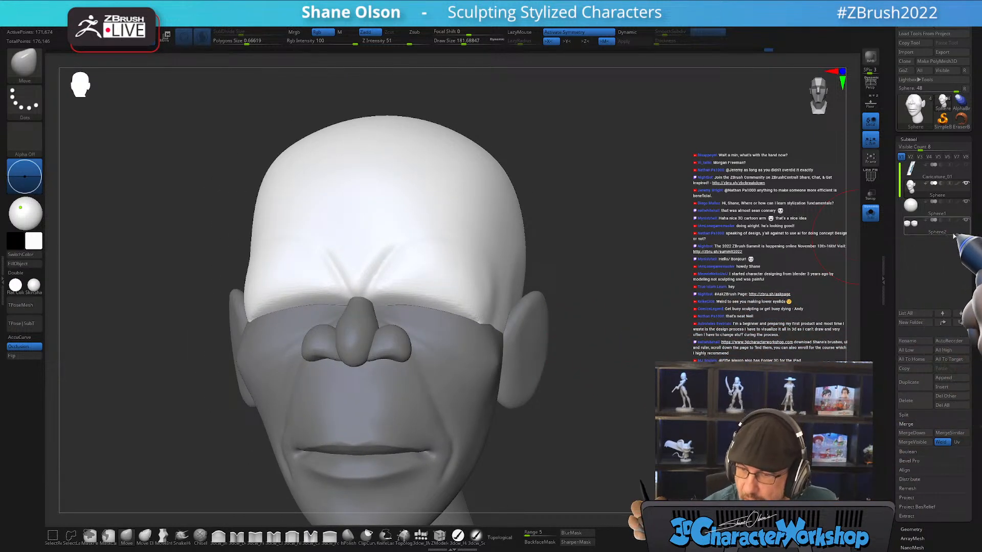
pyautogui.click(871, 213)
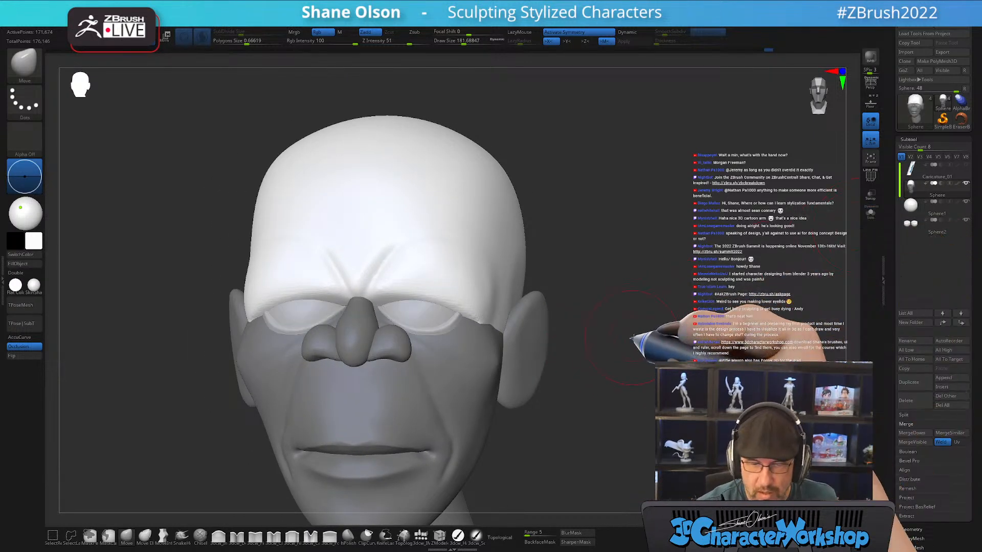
pyautogui.moveTo(640, 339); pyautogui.dragTo(636, 362)
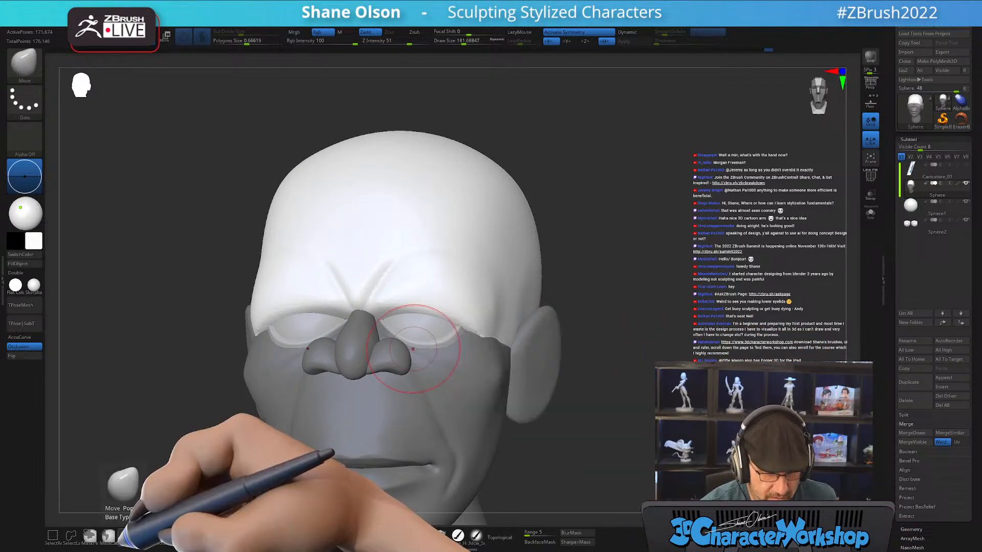
# Shape the inner and middle parts of the brow ridge above the eyes with the Move brush at draw size about 158
pyautogui.moveTo(171, 415); pyautogui.dragTo(468, 312)
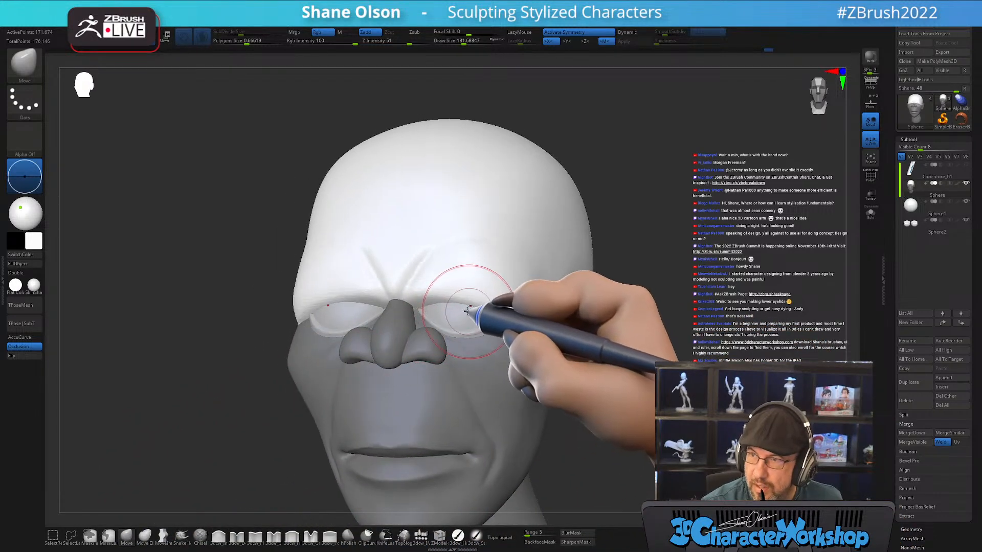
pyautogui.moveTo(426, 298); pyautogui.dragTo(415, 296, button='right')
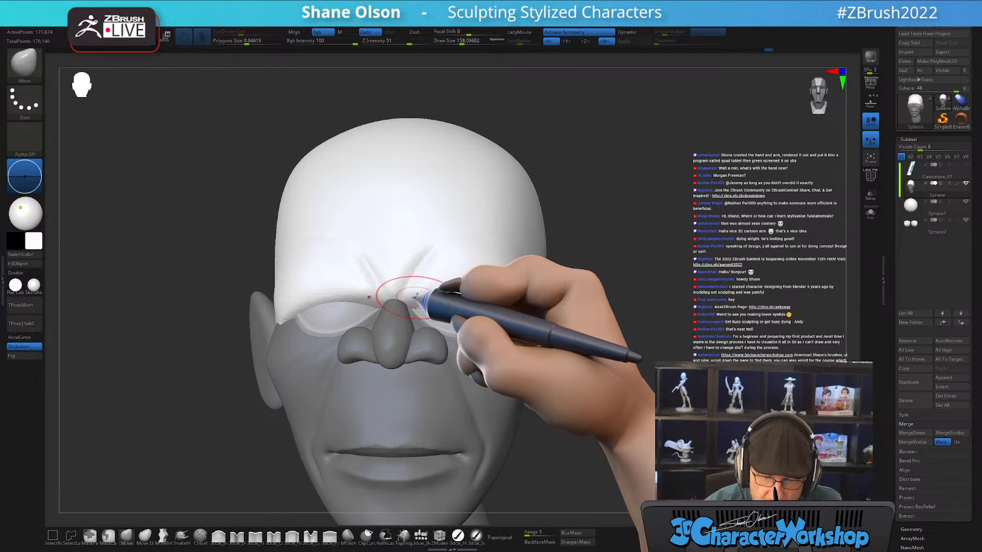
pyautogui.moveTo(476, 271); pyautogui.dragTo(445, 307, button='right')
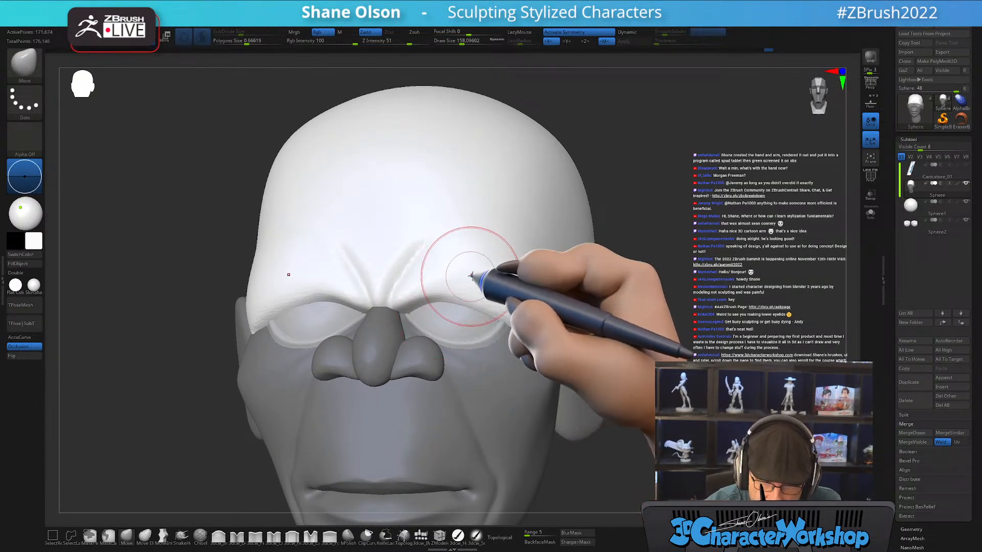
pyautogui.moveTo(470, 275)
pyautogui.mouseDown(button='right')
pyautogui.moveTo(479, 283)
pyautogui.moveTo(450, 278)
pyautogui.moveTo(438, 312)
pyautogui.moveTo(494, 287)
pyautogui.moveTo(457, 313)
pyautogui.moveTo(527, 290)
pyautogui.moveTo(467, 296)
pyautogui.moveTo(460, 285)
pyautogui.moveTo(457, 295)
pyautogui.moveTo(436, 280)
pyautogui.moveTo(431, 291)
pyautogui.moveTo(473, 308)
pyautogui.moveTo(475, 296)
pyautogui.moveTo(453, 287)
pyautogui.moveTo(499, 281)
pyautogui.moveTo(493, 263)
pyautogui.moveTo(503, 277)
pyautogui.moveTo(498, 258)
pyautogui.moveTo(508, 245)
pyautogui.moveTo(493, 279)
pyautogui.moveTo(463, 275)
pyautogui.moveTo(504, 294)
pyautogui.moveTo(508, 280)
pyautogui.moveTo(486, 281)
pyautogui.moveTo(477, 318)
pyautogui.moveTo(470, 302)
pyautogui.moveTo(511, 261)
pyautogui.moveTo(497, 263)
pyautogui.mouseUp(button='right')
# Adjust the outer ends of the brow over the eyes with the Move brush at draw size about 177
pyautogui.press('s')
pyautogui.press('s')
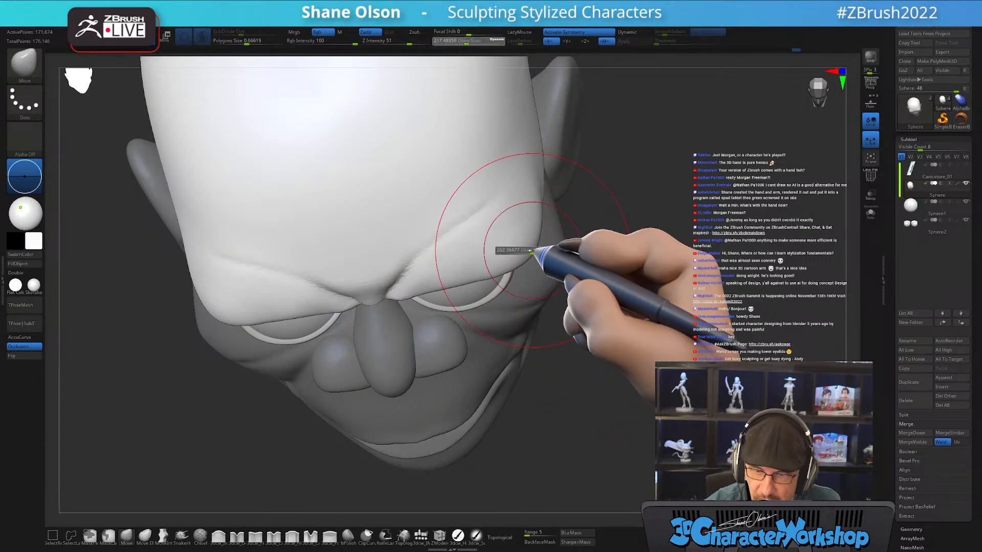
pyautogui.moveTo(548, 281)
pyautogui.mouseDown(button='right')
pyautogui.moveTo(551, 225)
pyautogui.moveTo(543, 223)
pyautogui.mouseUp(button='right')
pyautogui.moveTo(550, 263)
pyautogui.mouseDown(button='right')
pyautogui.moveTo(541, 315)
pyautogui.moveTo(535, 266)
pyautogui.moveTo(544, 265)
pyautogui.mouseUp(button='right')
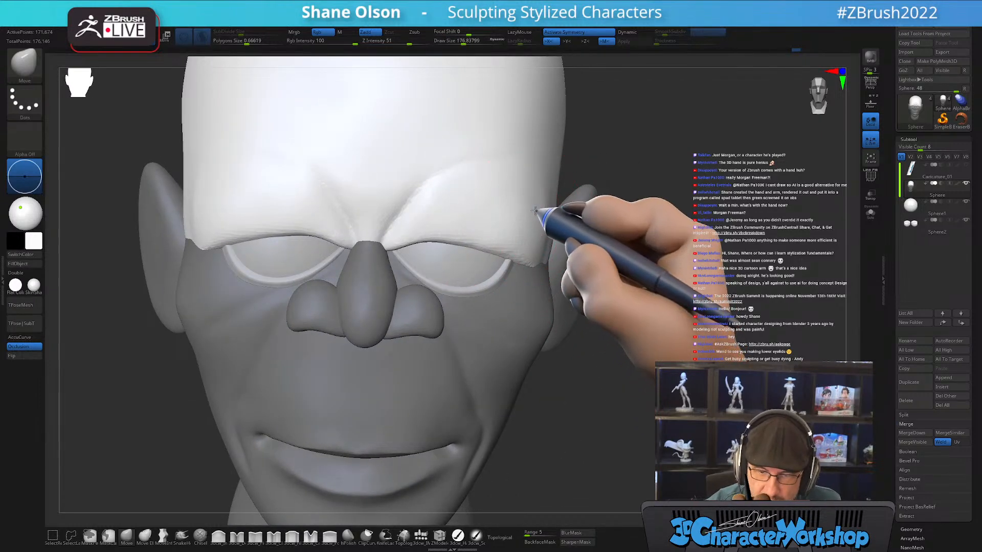
pyautogui.moveTo(539, 202); pyautogui.dragTo(631, 384, button='right')
pyautogui.moveTo(617, 348); pyautogui.dragTo(621, 364, button='right')
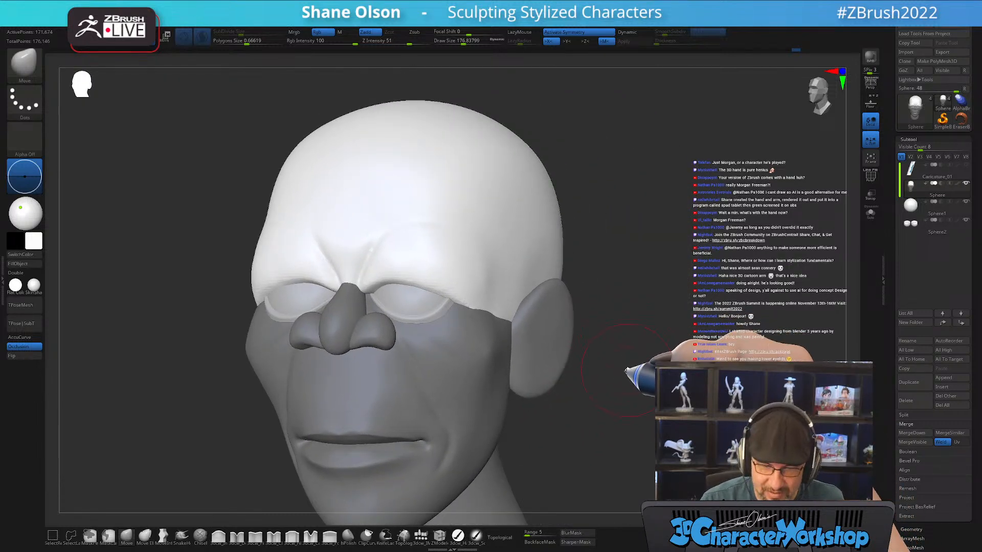
# Reshape the forehead and sides of the skull with the Move brush at draw sizes about 445 to 602, and clear the mask
pyautogui.moveTo(625, 389)
pyautogui.mouseDown()
pyautogui.moveTo(660, 385)
pyautogui.moveTo(645, 356)
pyautogui.moveTo(644, 304)
pyautogui.moveTo(627, 375)
pyautogui.mouseUp()
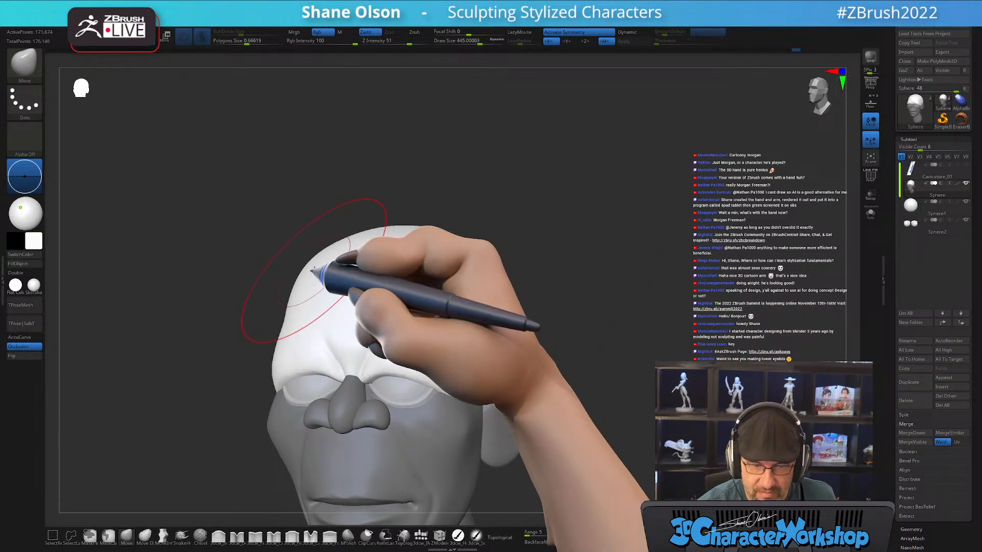
pyautogui.moveTo(321, 273)
pyautogui.mouseDown()
pyautogui.moveTo(313, 268)
pyautogui.moveTo(335, 252)
pyautogui.mouseUp()
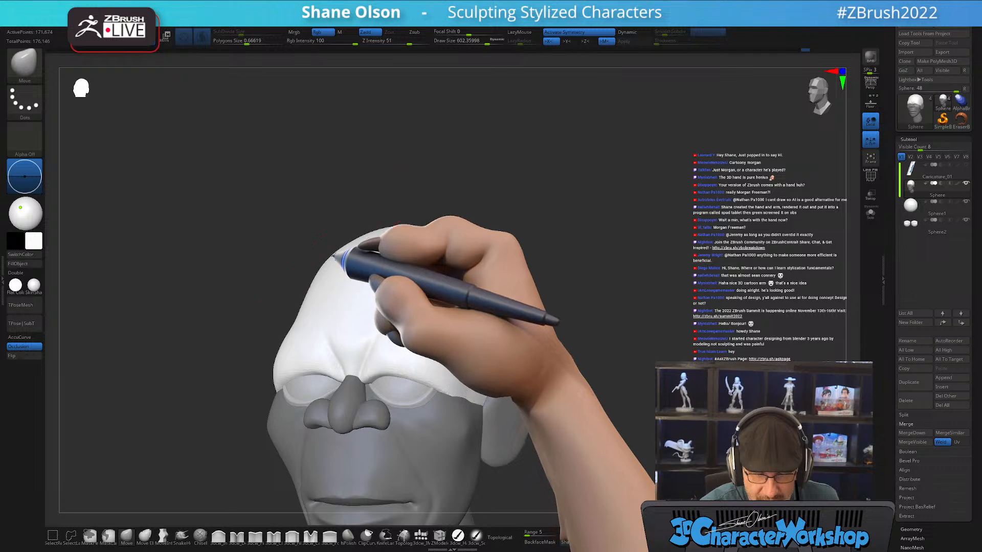
pyautogui.moveTo(636, 324); pyautogui.dragTo(592, 339)
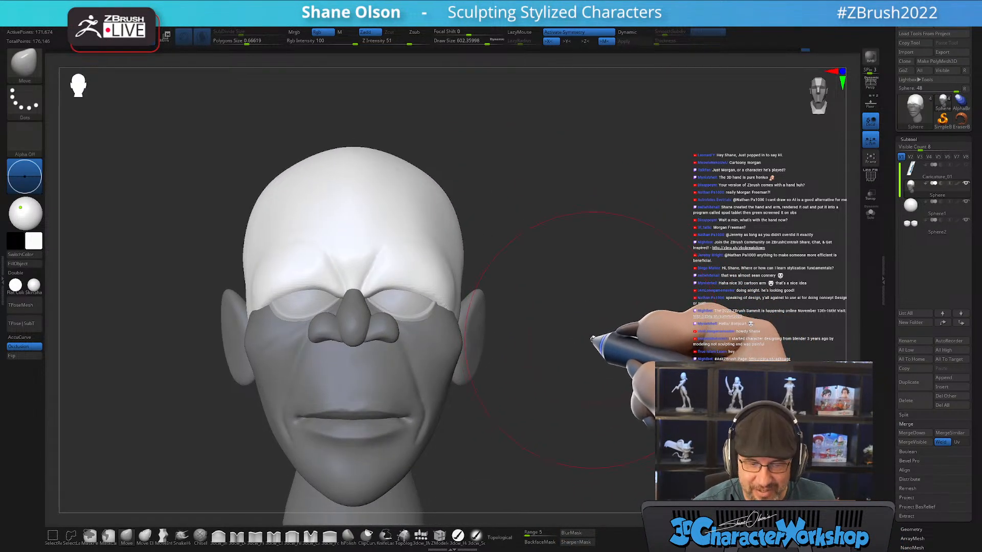
pyautogui.moveTo(459, 227); pyautogui.dragTo(455, 225)
pyautogui.moveTo(560, 259); pyautogui.dragTo(532, 259)
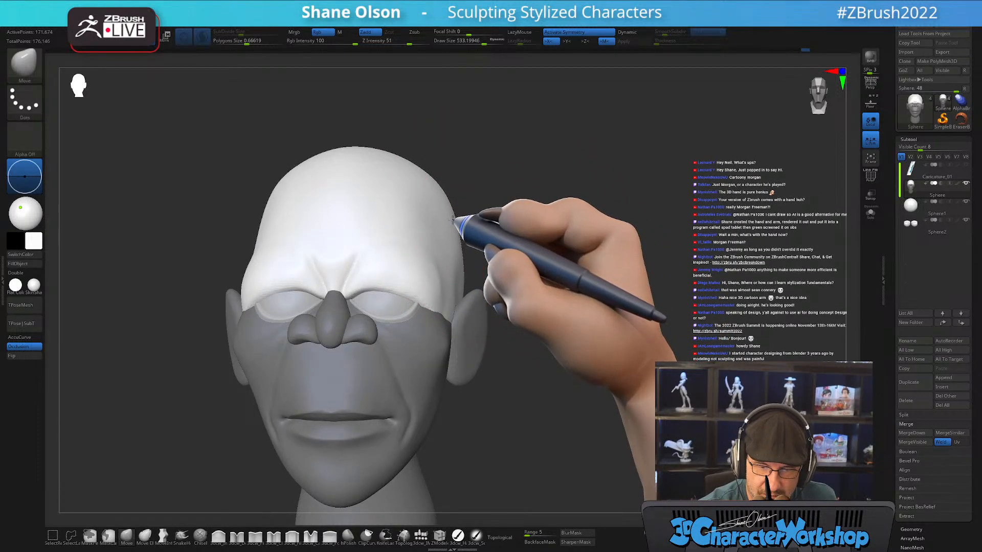
pyautogui.moveTo(551, 300)
pyautogui.mouseDown()
pyautogui.moveTo(576, 296)
pyautogui.moveTo(530, 299)
pyautogui.moveTo(576, 291)
pyautogui.moveTo(561, 320)
pyautogui.moveTo(563, 299)
pyautogui.mouseUp()
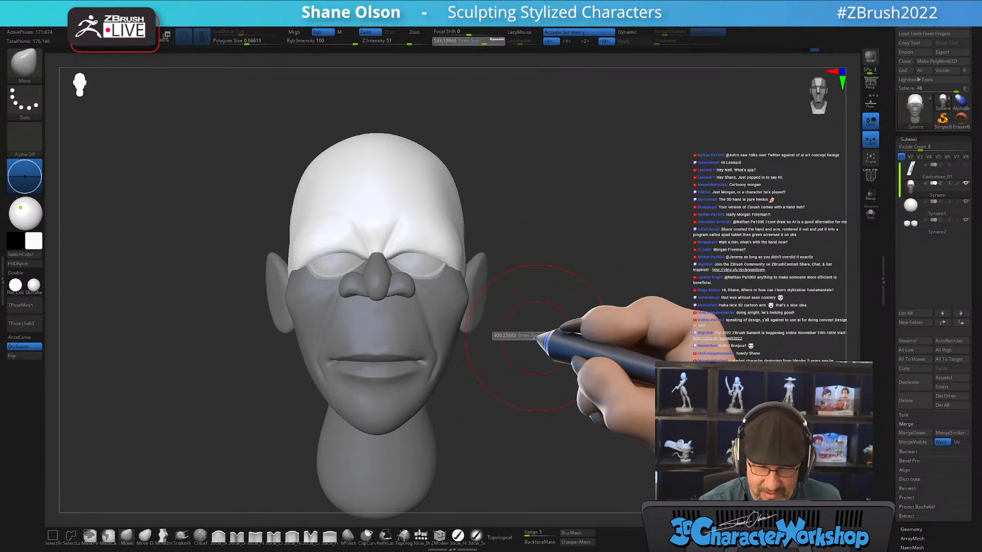
pyautogui.moveTo(543, 342)
pyautogui.keyDown('ctrl'); pyautogui.mouseDown()
pyautogui.moveTo(534, 329)
pyautogui.moveTo(548, 326)
pyautogui.mouseUp(); pyautogui.keyUp('ctrl')
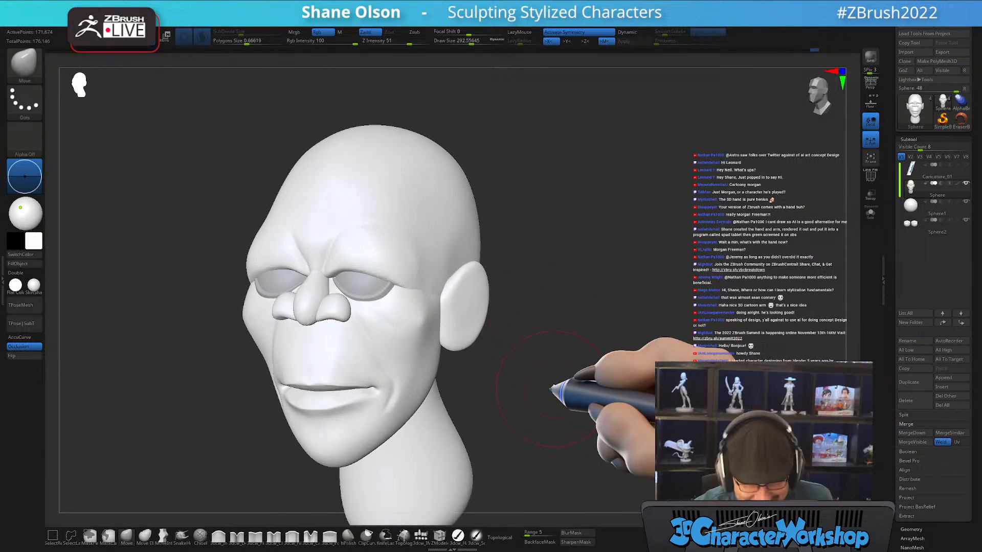
# Mask everything except the mouth and jaw in side view by masking that area, blurring the mask and inverting it
pyautogui.moveTo(613, 291)
pyautogui.mouseDown()
pyautogui.moveTo(640, 236)
pyautogui.moveTo(596, 284)
pyautogui.moveTo(574, 351)
pyautogui.moveTo(564, 350)
pyautogui.moveTo(585, 336)
pyautogui.moveTo(591, 346)
pyautogui.moveTo(581, 357)
pyautogui.moveTo(482, 388)
pyautogui.moveTo(201, 406)
pyautogui.moveTo(333, 357)
pyautogui.mouseUp()
pyautogui.press('s')
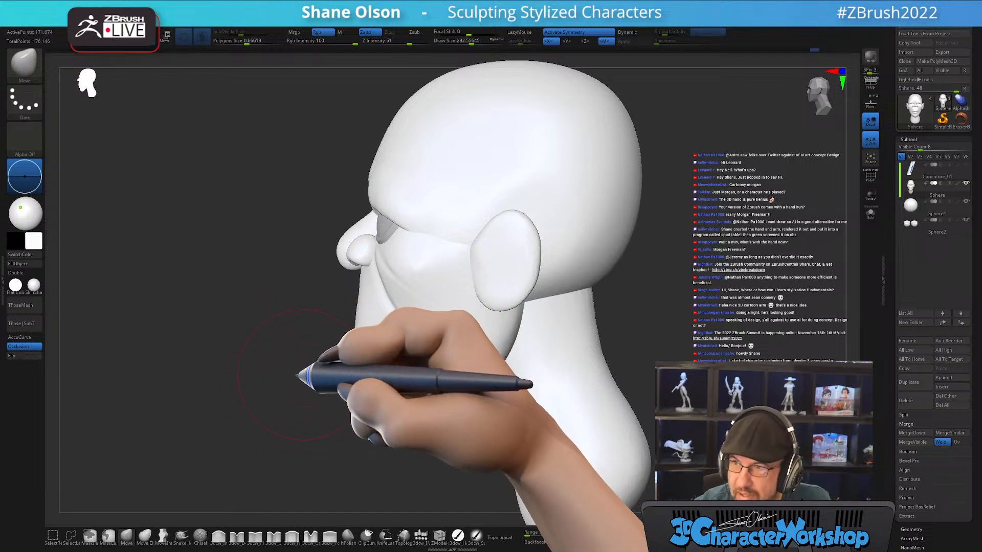
pyautogui.keyDown('ctrl'); pyautogui.moveTo(356, 326); pyautogui.dragTo(423, 326); pyautogui.keyUp('ctrl')
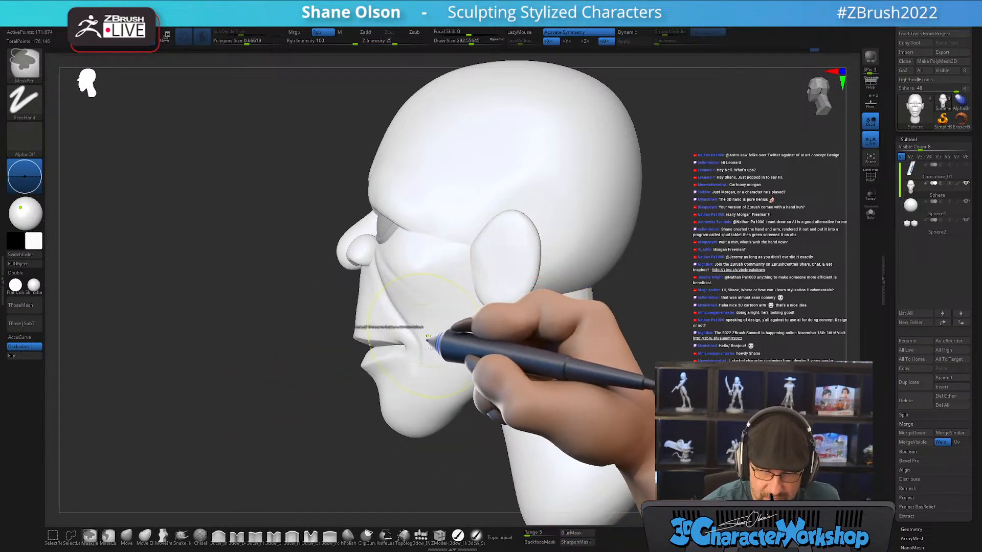
pyautogui.keyDown('ctrl'); pyautogui.moveTo(281, 418); pyautogui.dragTo(277, 428); pyautogui.keyUp('ctrl')
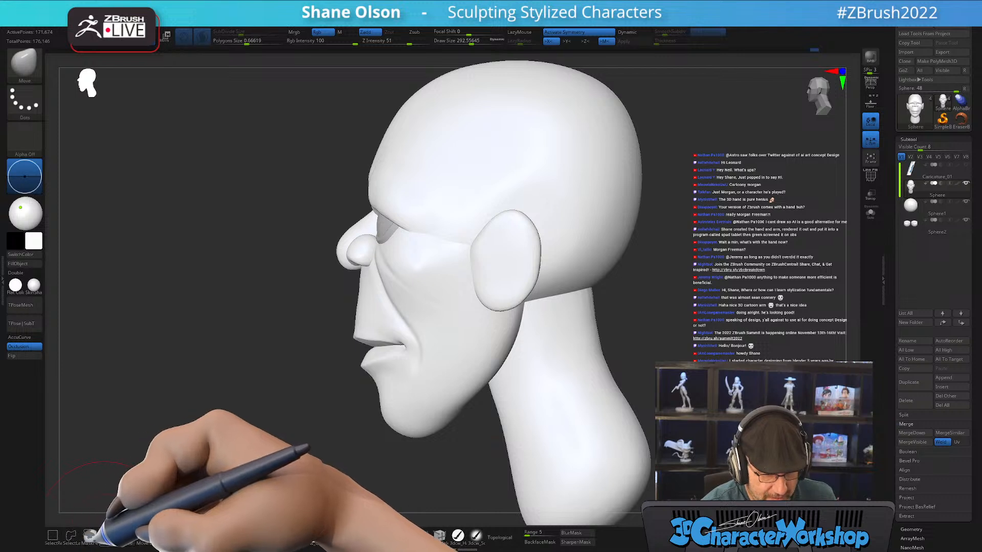
pyautogui.click(108, 535)
pyautogui.moveTo(286, 357)
pyautogui.keyDown('ctrl'); pyautogui.mouseDown()
pyautogui.moveTo(318, 310)
pyautogui.moveTo(468, 351)
pyautogui.moveTo(425, 409)
pyautogui.mouseUp(); pyautogui.keyUp('ctrl')
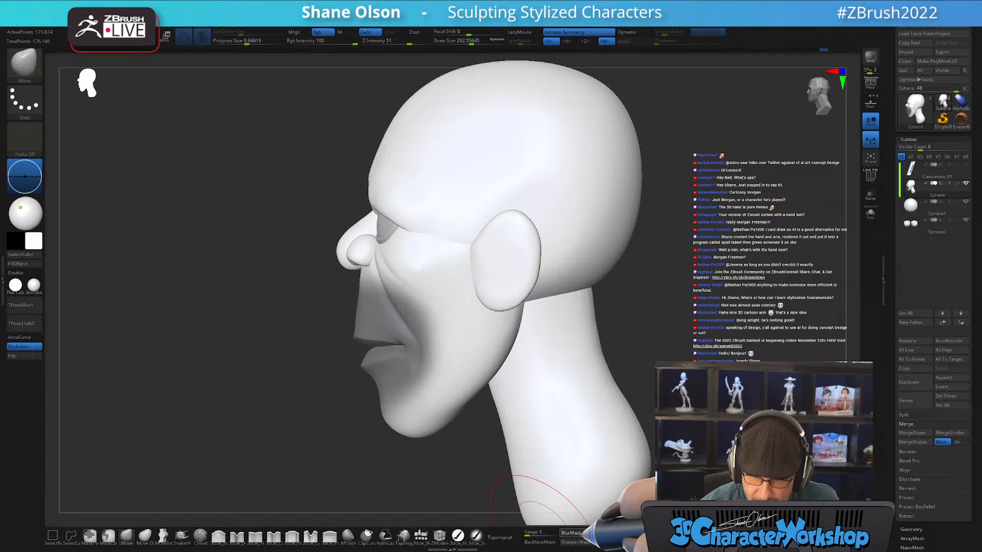
pyautogui.keyDown('ctrl'); pyautogui.click(688, 414); pyautogui.keyUp('ctrl')
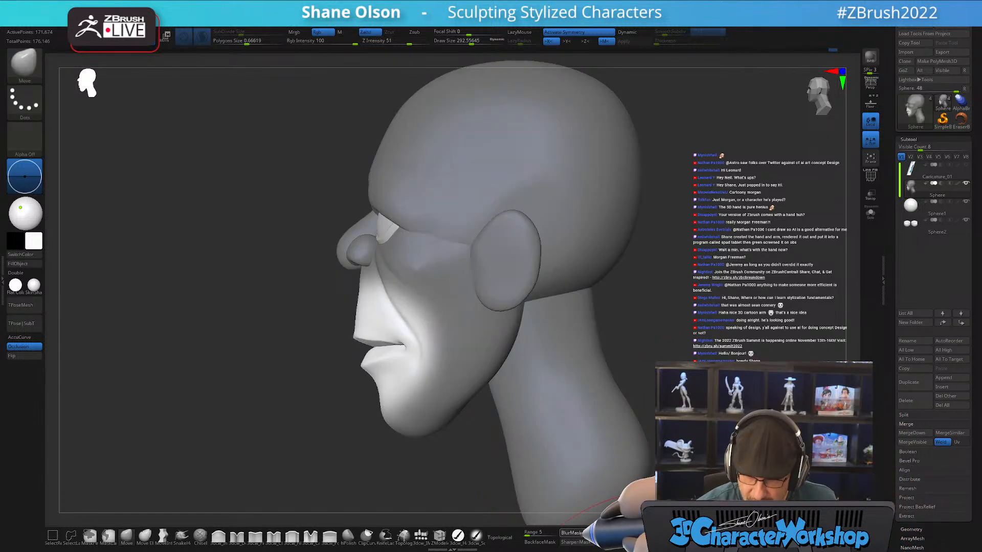
# Center the transform gizmo on the mouth, shift the unmasked mouth and jaw forward, and clear the mask
pyautogui.press('w')
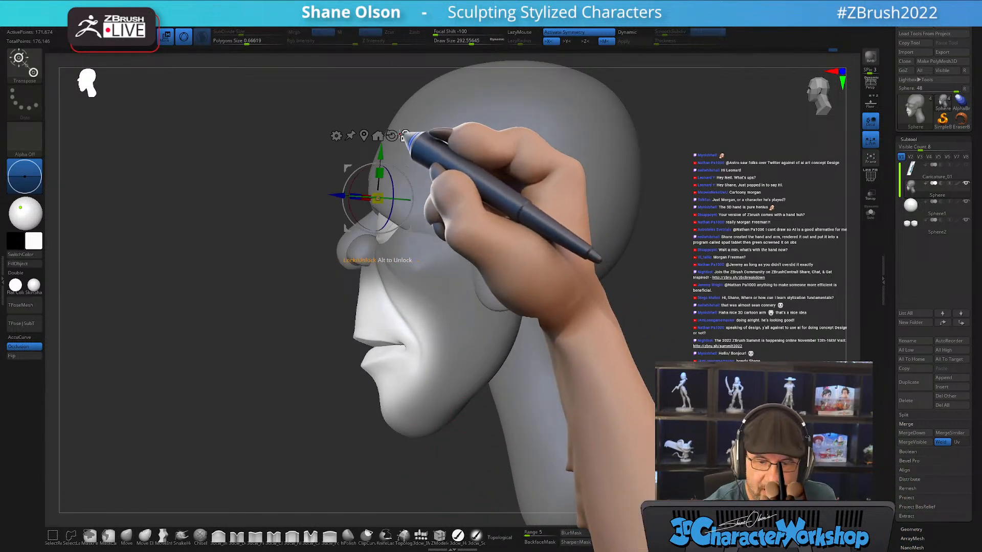
pyautogui.keyDown('alt'); pyautogui.click(409, 160); pyautogui.keyUp('alt')
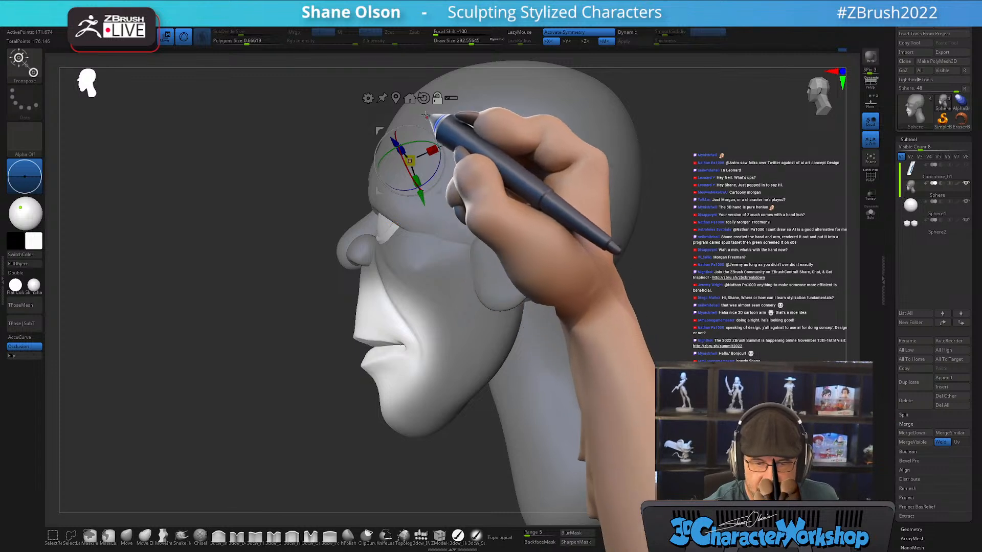
pyautogui.keyDown('alt'); pyautogui.click(424, 98); pyautogui.keyUp('alt')
pyautogui.keyDown('alt'); pyautogui.moveTo(442, 129); pyautogui.dragTo(454, 321); pyautogui.keyUp('alt')
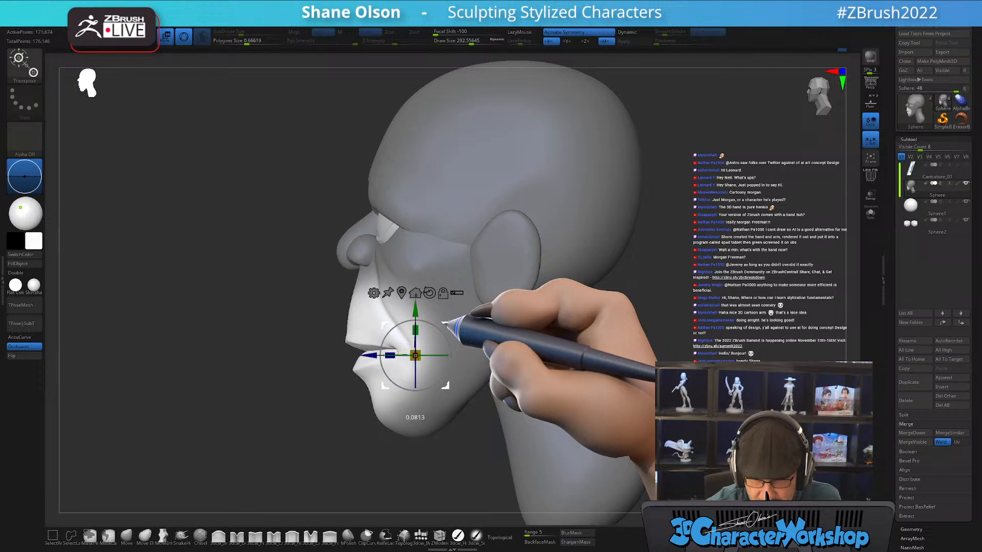
pyautogui.moveTo(500, 372); pyautogui.dragTo(542, 360, button='right')
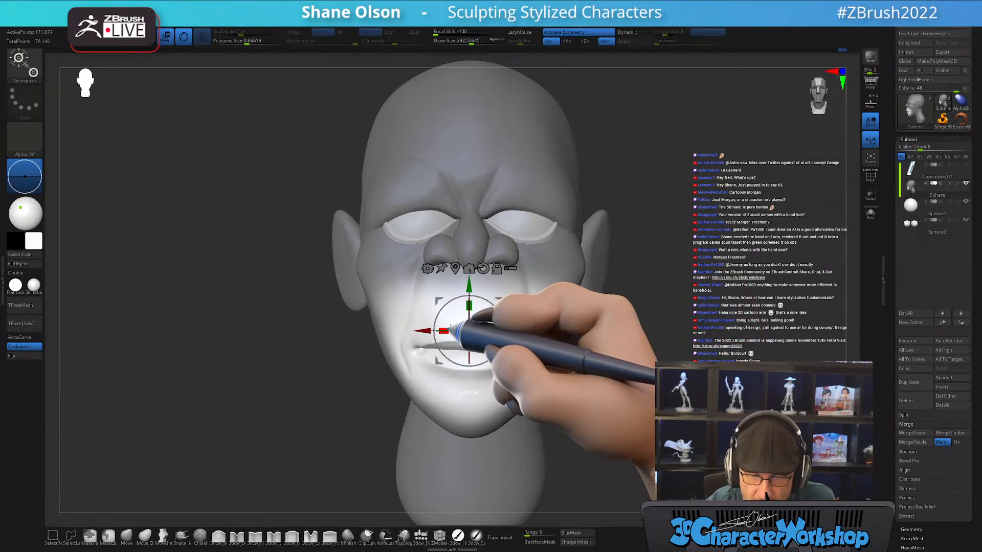
pyautogui.moveTo(596, 396); pyautogui.dragTo(584, 345, button='right')
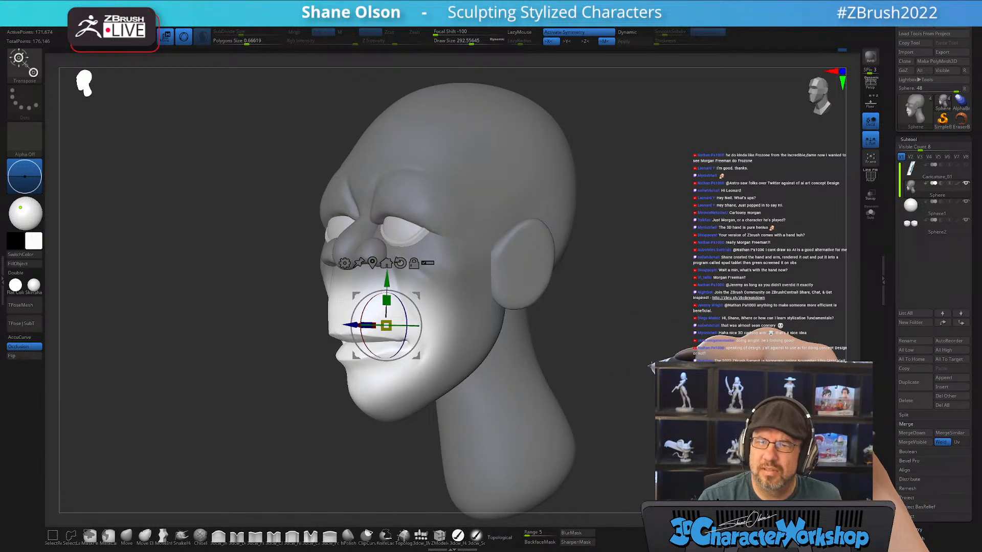
pyautogui.press('q')
pyautogui.moveTo(587, 344); pyautogui.dragTo(571, 339, button='right')
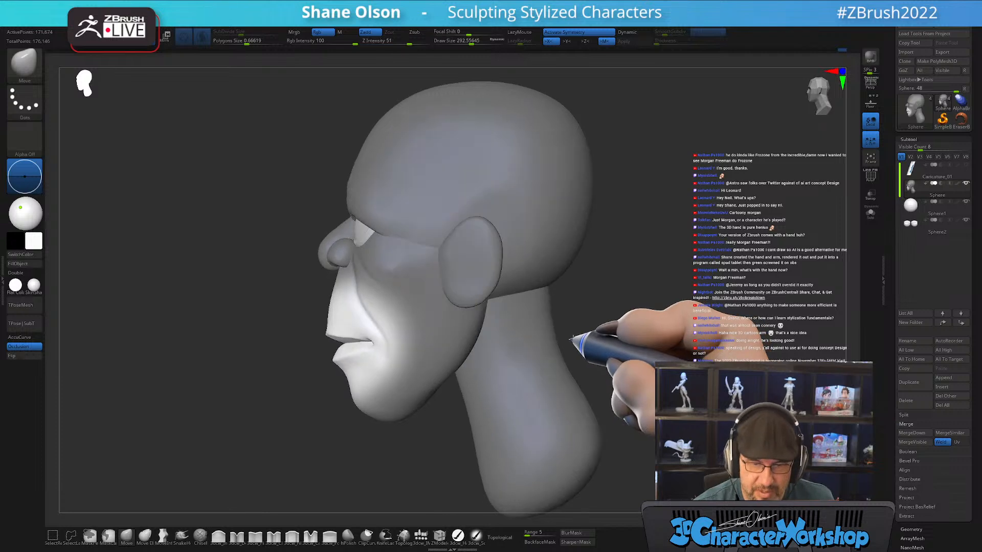
pyautogui.keyDown('ctrl'); pyautogui.moveTo(384, 442); pyautogui.dragTo(407, 433); pyautogui.keyUp('ctrl')
# Refine the mouth corners, chin and jaw with the Move brush, reducing the draw size to about 132
pyautogui.moveTo(394, 417); pyautogui.dragTo(400, 414, button='right')
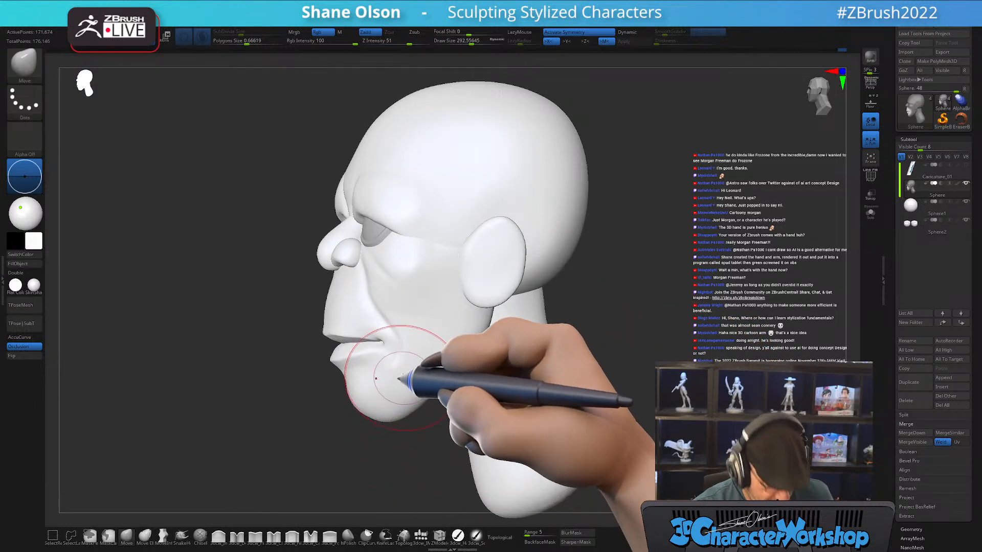
pyautogui.moveTo(390, 320)
pyautogui.mouseDown(button='right')
pyautogui.moveTo(379, 318)
pyautogui.moveTo(412, 313)
pyautogui.moveTo(412, 324)
pyautogui.moveTo(396, 323)
pyautogui.moveTo(429, 360)
pyautogui.mouseUp(button='right')
pyautogui.moveTo(438, 493); pyautogui.dragTo(430, 487, button='right')
pyautogui.keyDown('alt'); pyautogui.moveTo(408, 401); pyautogui.dragTo(433, 387, button='right'); pyautogui.keyUp('alt')
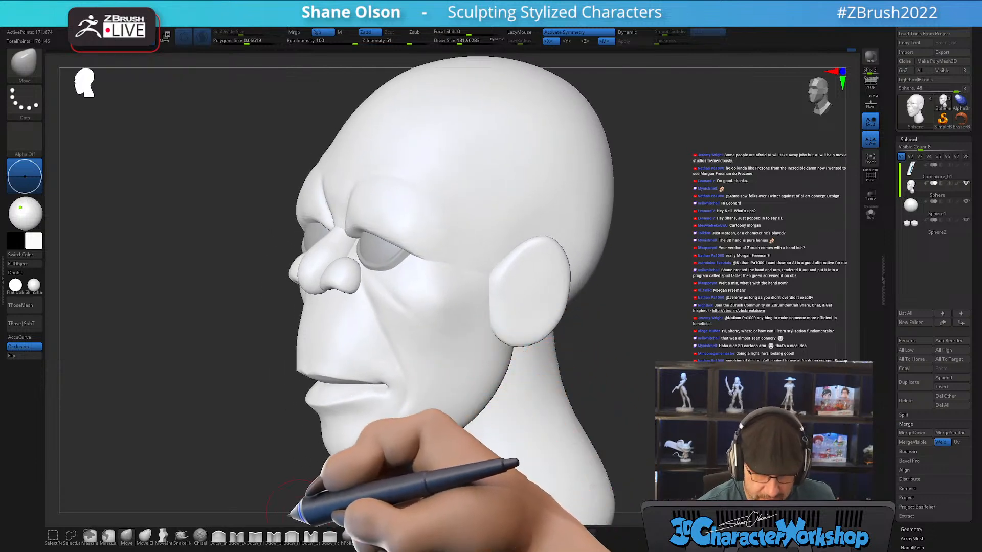
# Sculpt the cheek and smile-line area with the 3dcw_Inflate brush at draw size about 101, Z intensity 5 and Sculptris Pro off
pyautogui.click(218, 536)
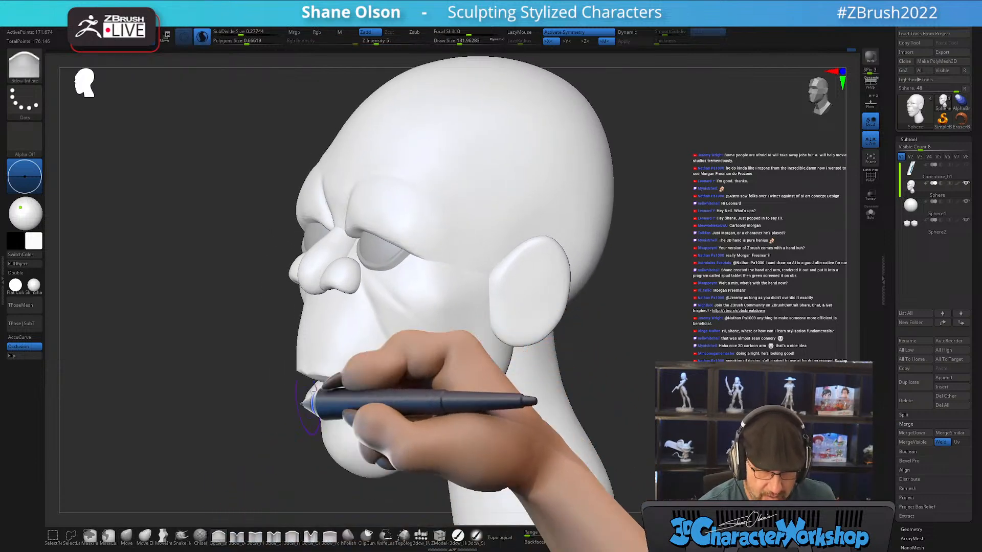
pyautogui.click(202, 36)
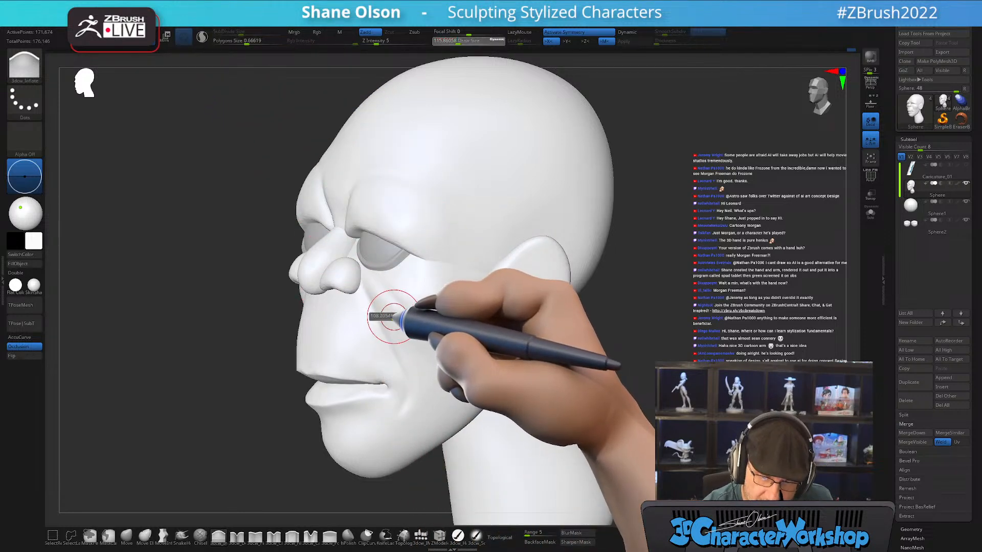
pyautogui.moveTo(387, 308); pyautogui.dragTo(392, 308, button='right')
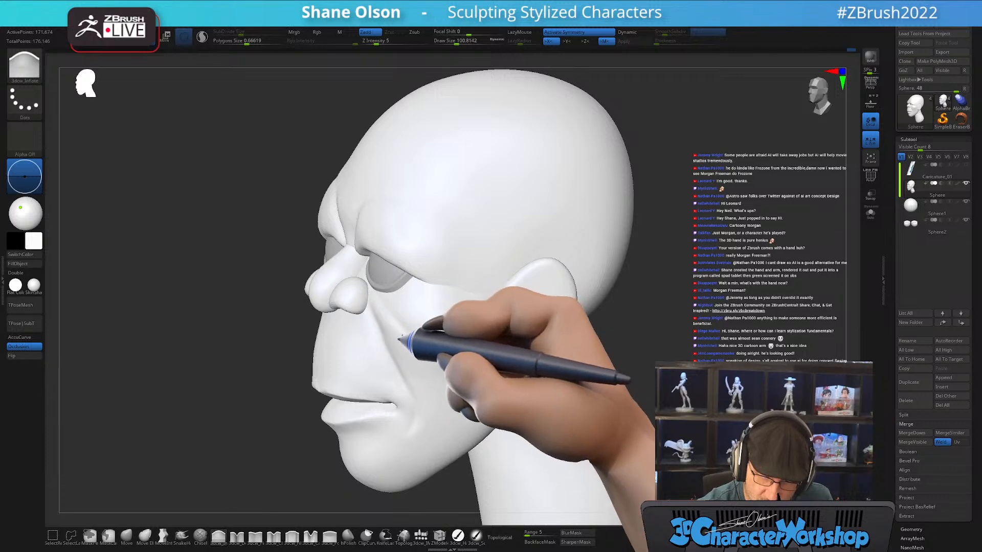
pyautogui.moveTo(435, 381)
pyautogui.mouseDown(button='right')
pyautogui.moveTo(475, 361)
pyautogui.moveTo(435, 363)
pyautogui.mouseUp(button='right')
pyautogui.moveTo(443, 398)
pyautogui.mouseDown(button='right')
pyautogui.moveTo(478, 357)
pyautogui.moveTo(470, 377)
pyautogui.moveTo(464, 358)
pyautogui.moveTo(511, 358)
pyautogui.moveTo(519, 346)
pyautogui.moveTo(500, 377)
pyautogui.moveTo(430, 391)
pyautogui.moveTo(457, 385)
pyautogui.mouseUp(button='right')
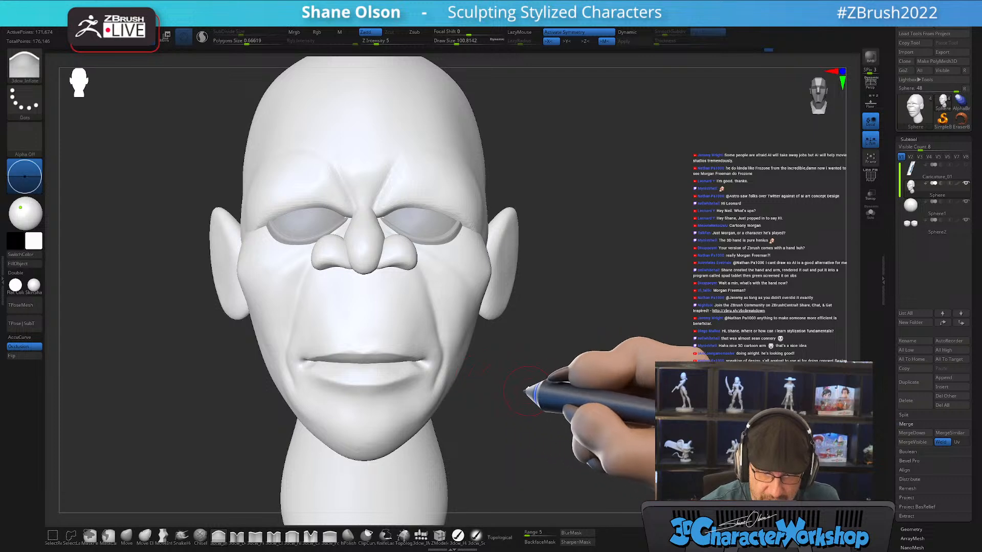
pyautogui.moveTo(526, 391)
pyautogui.mouseDown(button='right')
pyautogui.moveTo(574, 377)
pyautogui.moveTo(565, 350)
pyautogui.moveTo(552, 366)
pyautogui.moveTo(565, 368)
pyautogui.moveTo(508, 379)
pyautogui.moveTo(516, 328)
pyautogui.mouseUp(button='right')
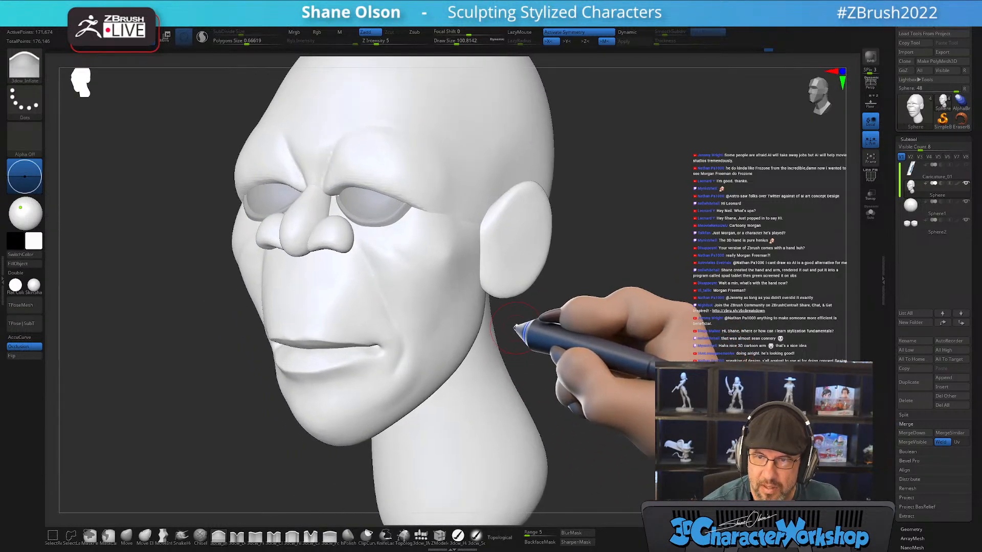
pyautogui.moveTo(417, 364)
pyautogui.mouseDown(button='right')
pyautogui.moveTo(440, 351)
pyautogui.moveTo(419, 358)
pyautogui.moveTo(449, 328)
pyautogui.moveTo(440, 349)
pyautogui.moveTo(449, 335)
pyautogui.moveTo(439, 327)
pyautogui.mouseUp(button='right')
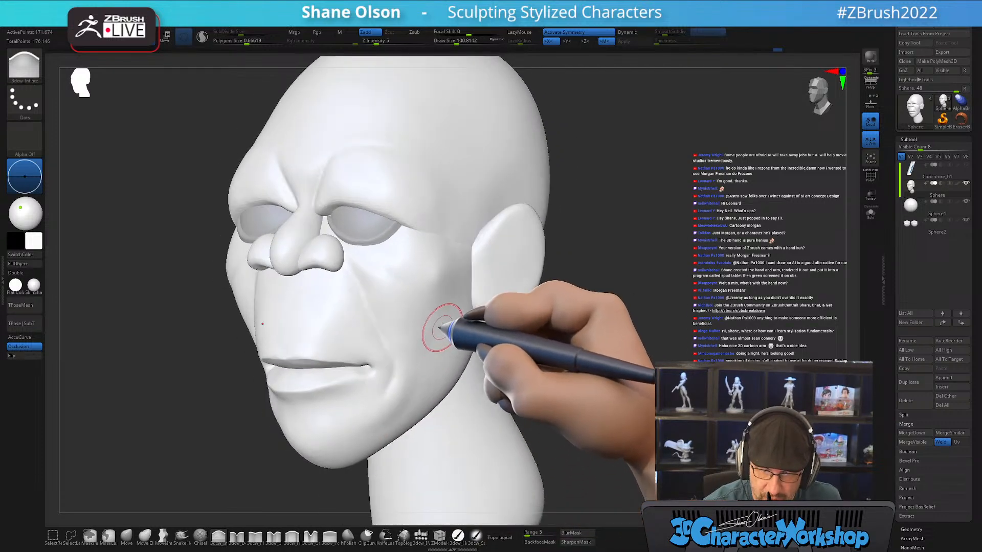
# Carve the fold running from beside the nostril across the cheek with the 3dcw_Detail brush at draw size about 97 and Z intensity 10
pyautogui.moveTo(438, 381)
pyautogui.mouseDown(button='right')
pyautogui.moveTo(460, 347)
pyautogui.moveTo(448, 369)
pyautogui.moveTo(531, 377)
pyautogui.moveTo(520, 390)
pyautogui.moveTo(517, 369)
pyautogui.moveTo(516, 386)
pyautogui.moveTo(527, 377)
pyautogui.moveTo(511, 394)
pyautogui.moveTo(547, 416)
pyautogui.moveTo(529, 431)
pyautogui.mouseUp(button='right')
pyautogui.click(237, 535)
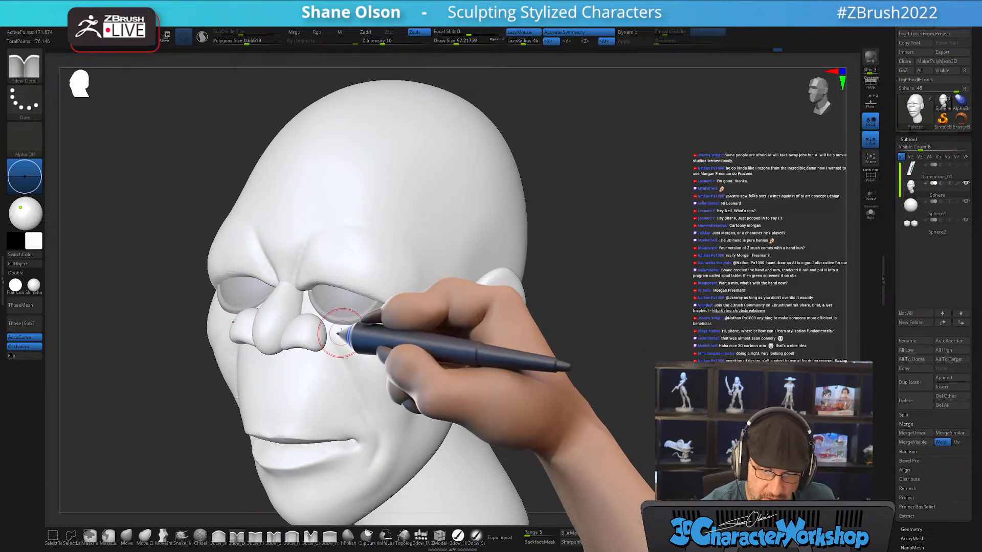
pyautogui.moveTo(335, 331); pyautogui.dragTo(351, 340)
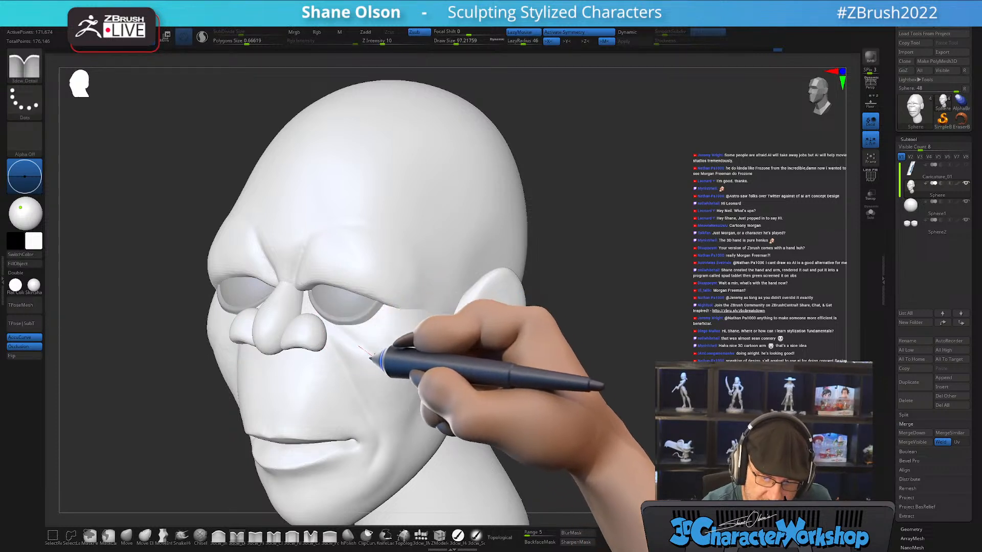
pyautogui.moveTo(572, 417); pyautogui.dragTo(521, 417)
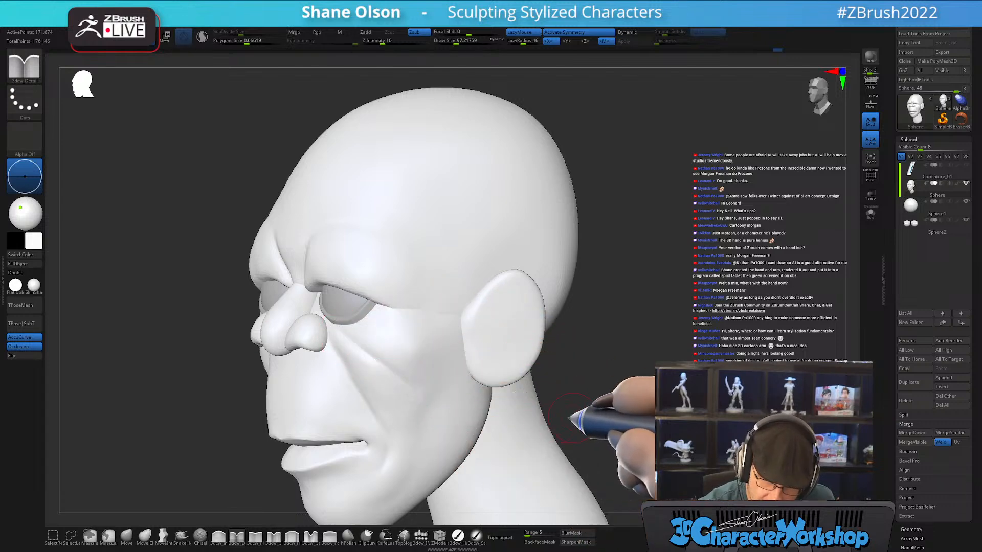
pyautogui.moveTo(571, 417)
pyautogui.mouseDown()
pyautogui.moveTo(596, 405)
pyautogui.moveTo(434, 394)
pyautogui.mouseUp()
pyautogui.press('shift')
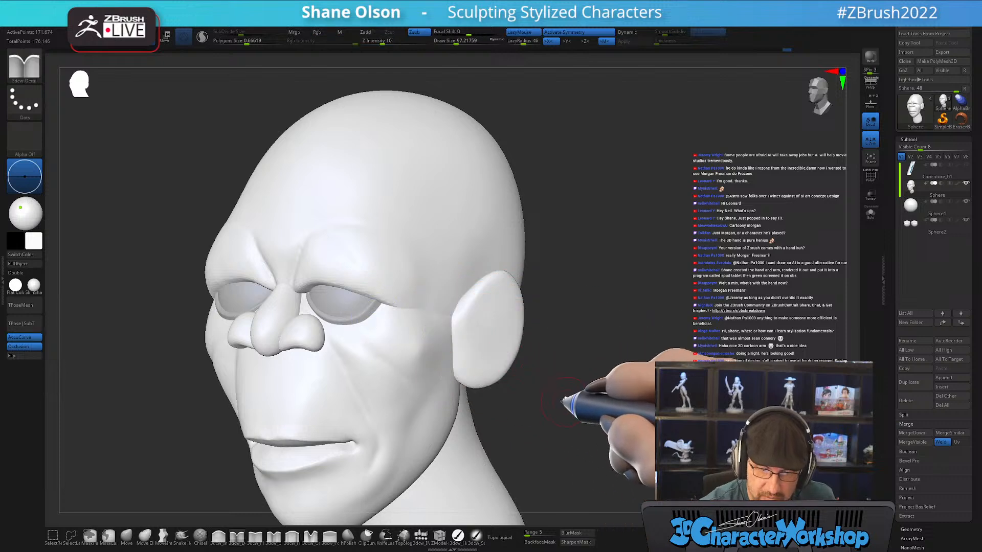
# Reshape the cheek beside the nostril with the Move brush at draw size about 167, turning on Topological masking
pyautogui.moveTo(580, 394); pyautogui.dragTo(590, 401)
pyautogui.keyDown('alt'); pyautogui.moveTo(417, 366); pyautogui.dragTo(453, 386, button='right'); pyautogui.keyUp('alt')
pyautogui.click(126, 535)
pyautogui.press('s')
pyautogui.moveTo(373, 350); pyautogui.dragTo(376, 350)
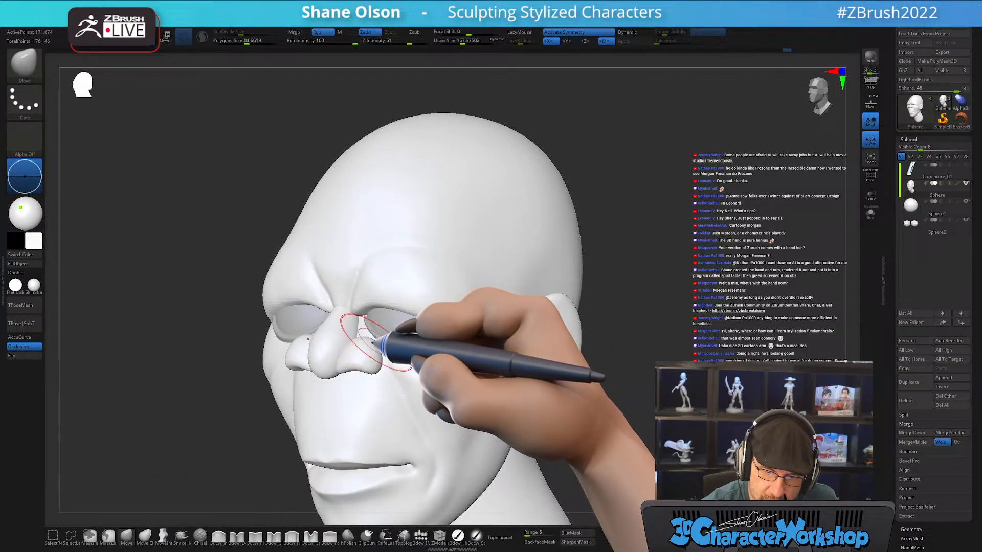
pyautogui.click(501, 537)
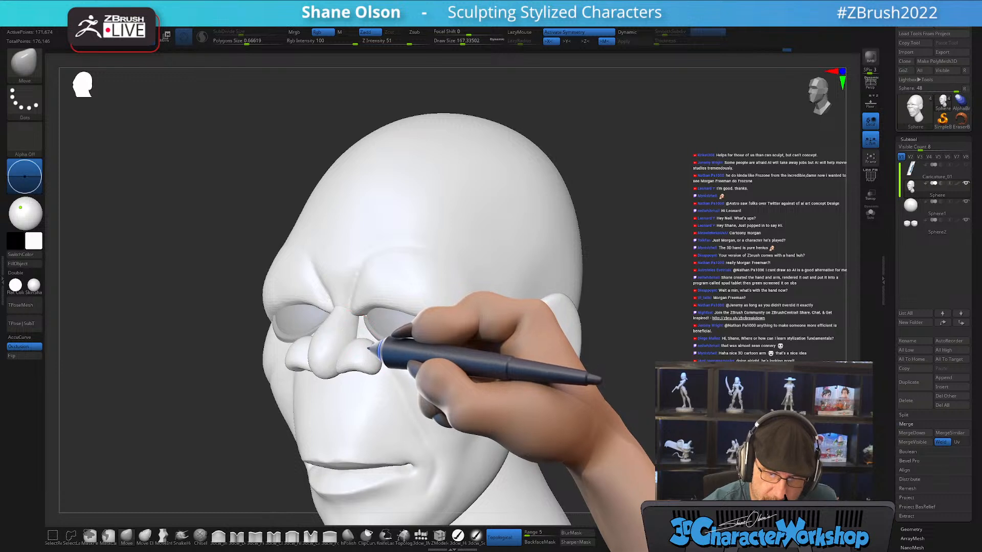
pyautogui.moveTo(388, 324)
pyautogui.mouseDown(button='right')
pyautogui.moveTo(410, 317)
pyautogui.moveTo(398, 314)
pyautogui.moveTo(565, 385)
pyautogui.moveTo(574, 398)
pyautogui.mouseUp(button='right')
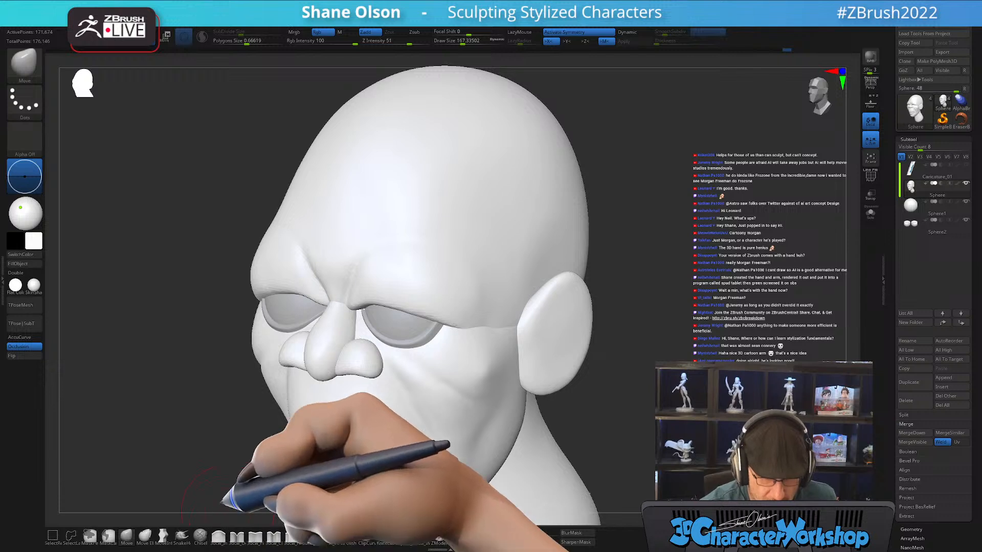
pyautogui.moveTo(230, 508)
pyautogui.mouseDown(button='right')
pyautogui.moveTo(225, 460)
pyautogui.moveTo(252, 438)
pyautogui.mouseUp(button='right')
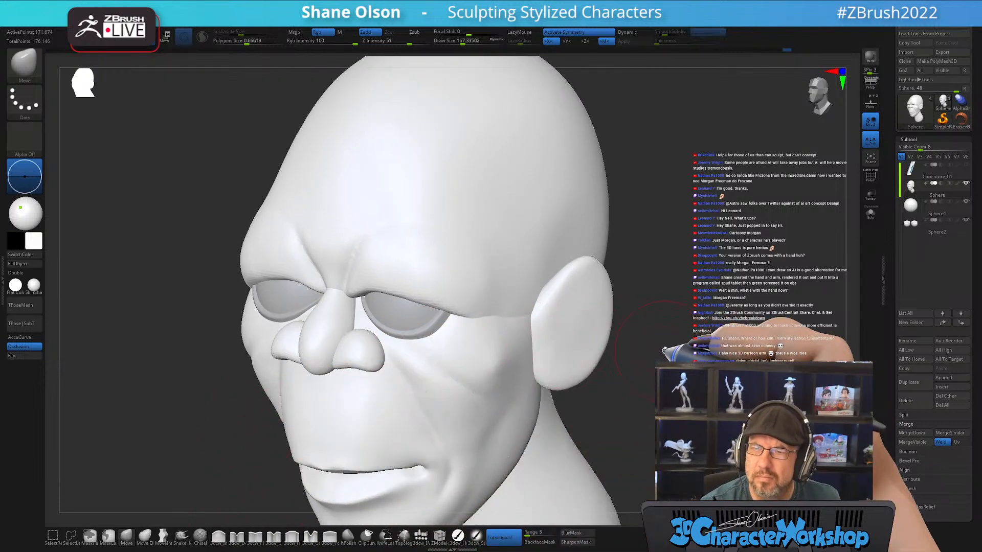
# Refine the area around the nose and inner cheek with the Move brush, reducing the draw size to about 62 and turning Topological off
pyautogui.press('s')
pyautogui.moveTo(663, 362); pyautogui.dragTo(658, 363)
pyautogui.keyDown('alt'); pyautogui.moveTo(671, 335); pyautogui.dragTo(597, 300, button='right'); pyautogui.keyUp('alt')
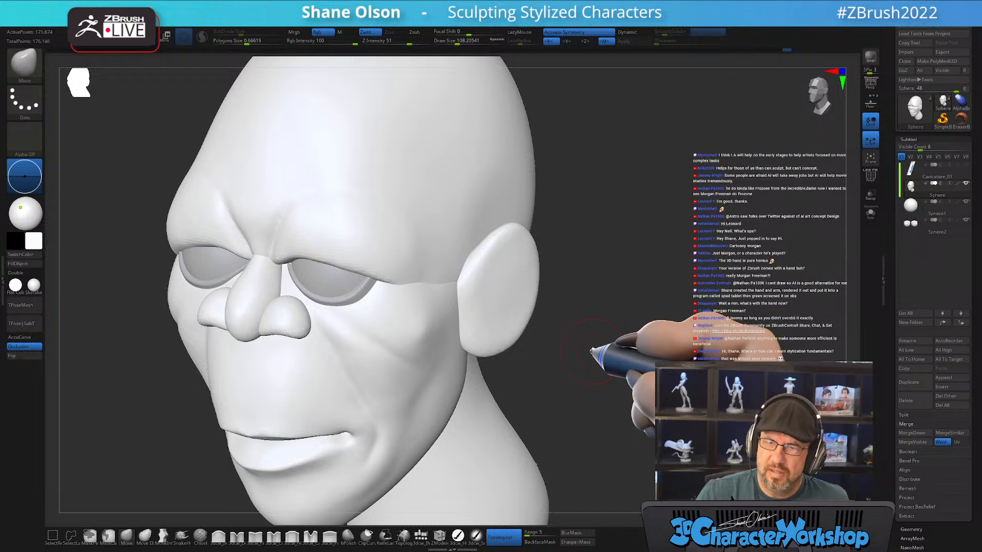
pyautogui.moveTo(577, 329); pyautogui.dragTo(571, 368, button='right')
pyautogui.press('[')
pyautogui.click(503, 536)
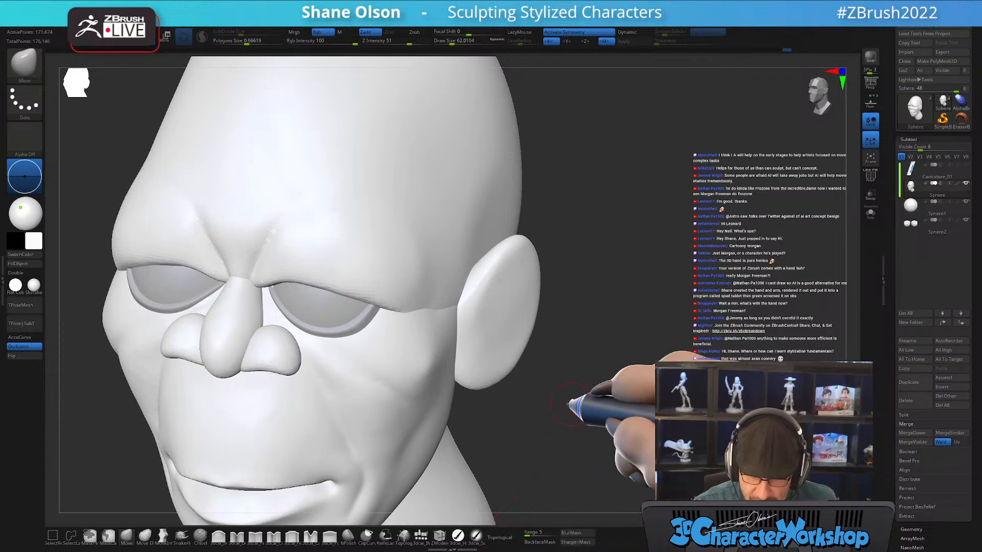
pyautogui.keyDown('alt'); pyautogui.moveTo(570, 404); pyautogui.dragTo(591, 405, button='right'); pyautogui.keyUp('alt')
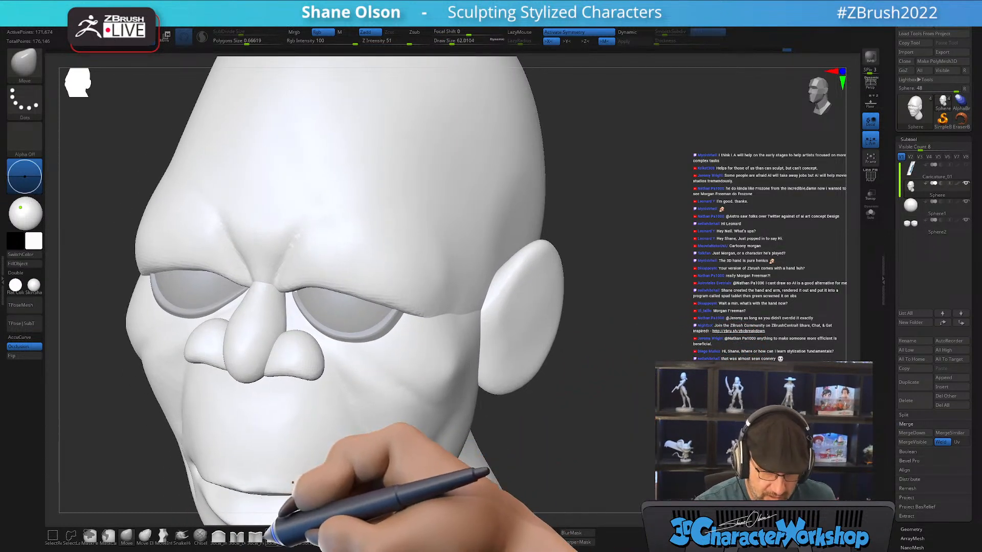
# Cut a sharper crease from beneath the inner eye down across the cheek at Z intensity 15, enlarging the draw size to about 65
pyautogui.click(273, 535)
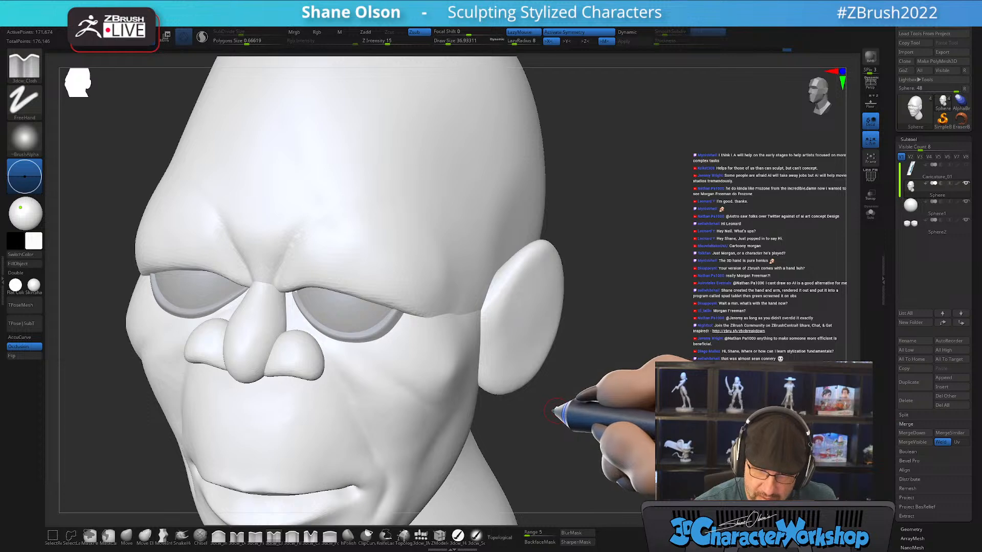
pyautogui.press(']')
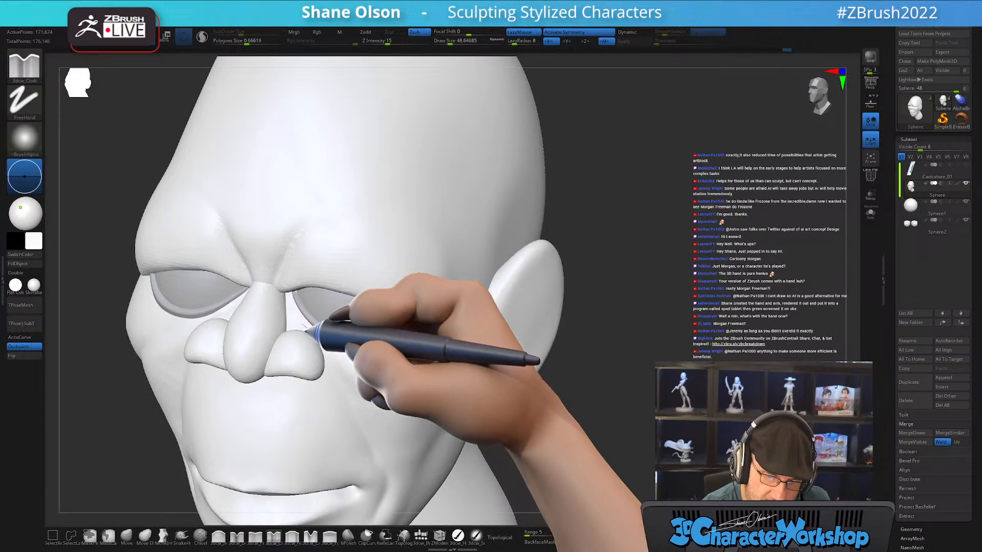
pyautogui.moveTo(312, 334); pyautogui.dragTo(379, 391)
pyautogui.hotkey('ctrl', 'z')
pyautogui.moveTo(297, 324); pyautogui.dragTo(360, 358)
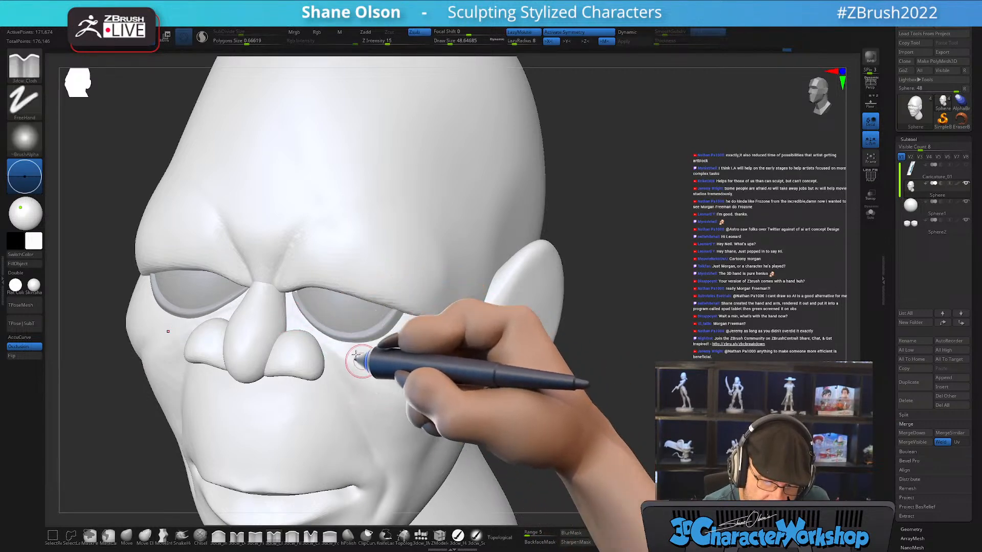
pyautogui.moveTo(450, 381); pyautogui.dragTo(431, 365, button='right')
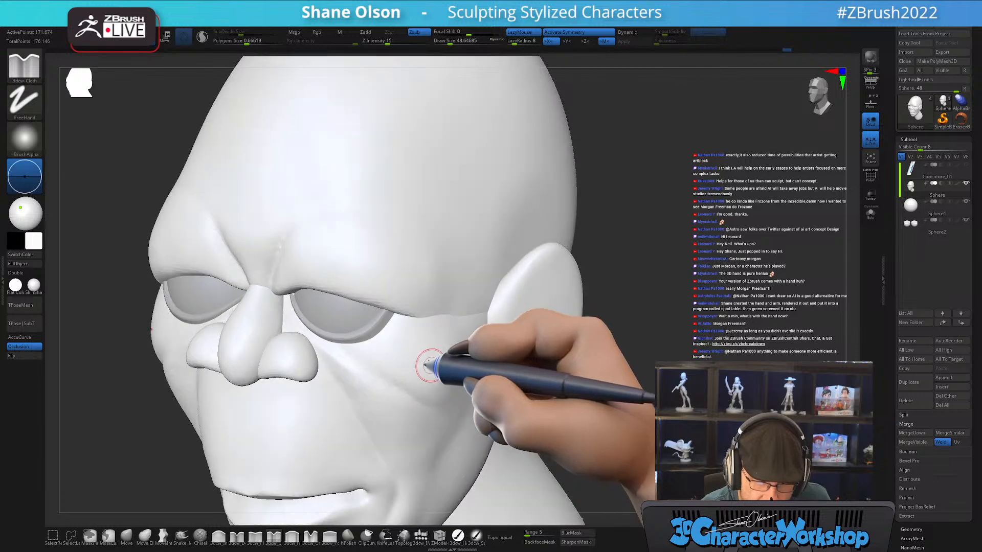
pyautogui.press(']')
pyautogui.moveTo(288, 318); pyautogui.dragTo(353, 382)
pyautogui.moveTo(478, 353); pyautogui.dragTo(478, 417, button='right')
pyautogui.moveTo(411, 374); pyautogui.dragTo(412, 340, button='right')
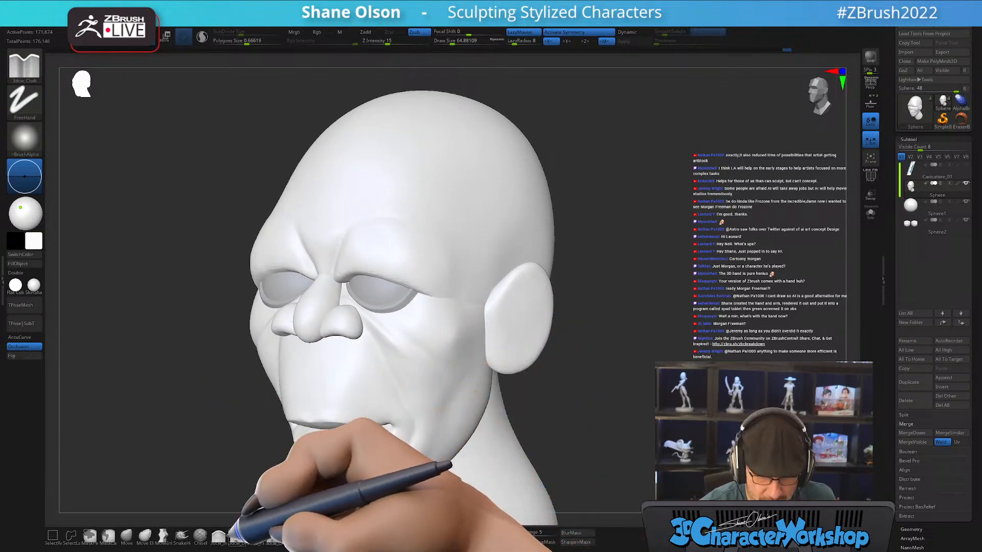
# Fill out and smooth the cheek and smile-line folds with the 3dcw_Inflate brush at draw size about 87 and Z intensity 5
pyautogui.click(220, 536)
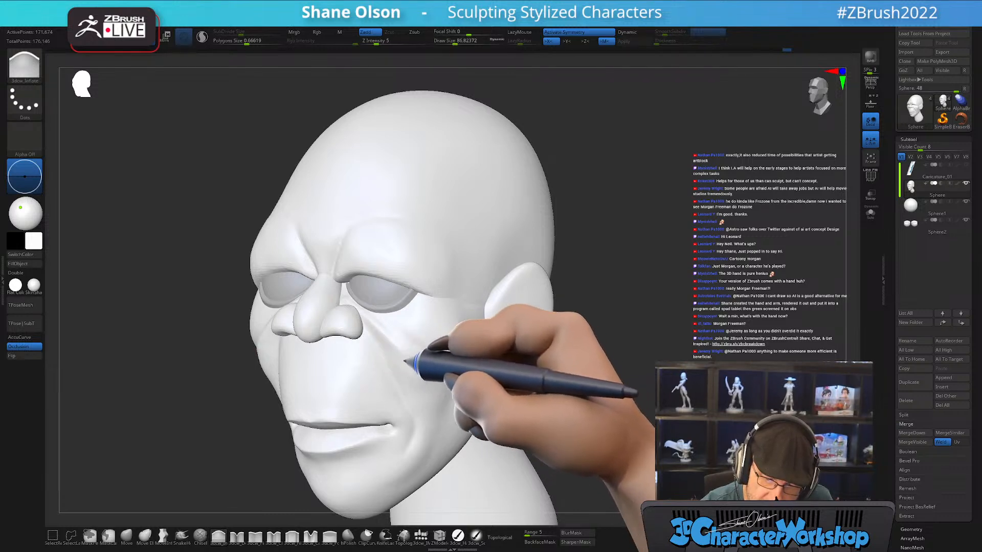
pyautogui.moveTo(464, 375)
pyautogui.mouseDown(button='right')
pyautogui.moveTo(504, 379)
pyautogui.moveTo(433, 379)
pyautogui.mouseUp(button='right')
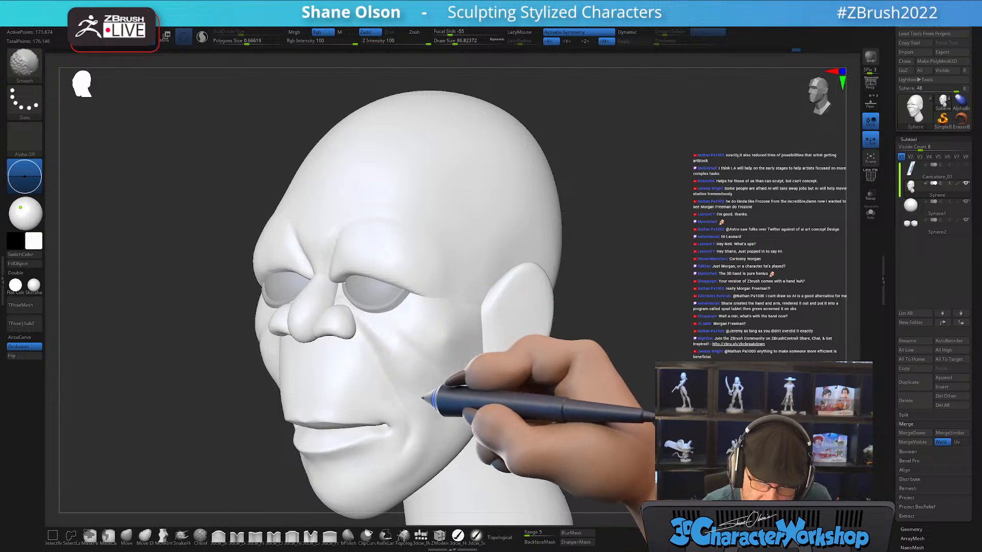
pyautogui.moveTo(404, 365); pyautogui.dragTo(409, 404, button='right')
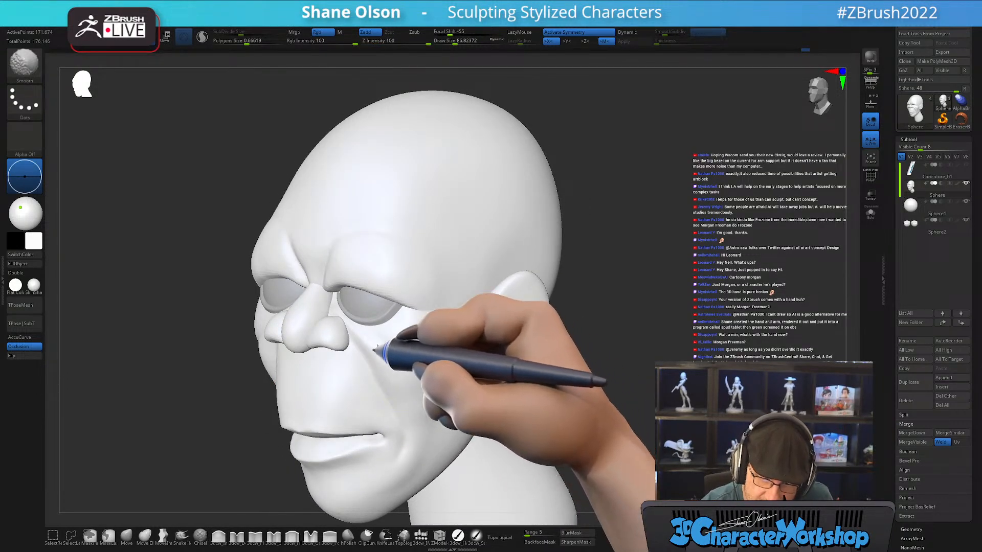
pyautogui.moveTo(565, 409); pyautogui.dragTo(386, 462, button='right')
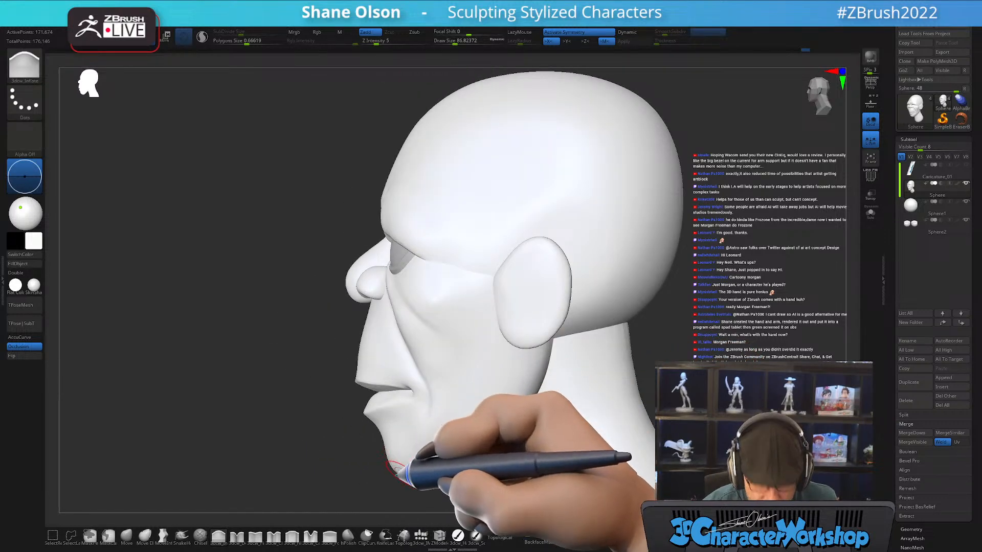
# Mask the whole head except the lower lip and jaw polygroup
pyautogui.hotkey('shift', 'f')
pyautogui.hotkey('shift', 'f')
pyautogui.press('w')
pyautogui.keyDown('ctrl'); pyautogui.click(408, 469); pyautogui.keyUp('ctrl')
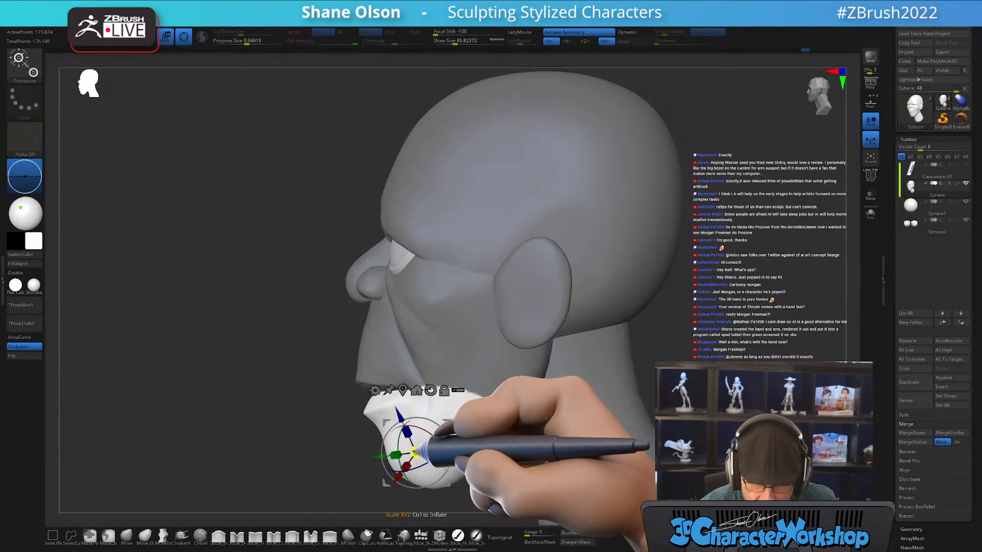
# Reshape the unmasked lower lip and jaw with the Move brush, using draw sizes of about 124 and 153
pyautogui.press('q')
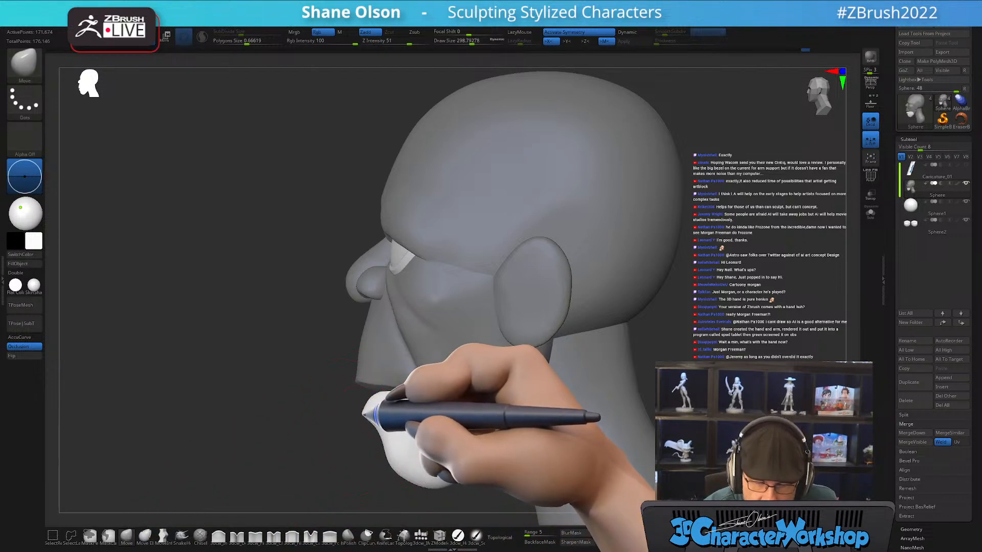
pyautogui.moveTo(379, 413)
pyautogui.mouseDown(button='right')
pyautogui.moveTo(364, 396)
pyautogui.moveTo(418, 404)
pyautogui.moveTo(426, 415)
pyautogui.moveTo(409, 422)
pyautogui.moveTo(416, 403)
pyautogui.moveTo(427, 407)
pyautogui.moveTo(390, 415)
pyautogui.mouseUp(button='right')
pyautogui.press('s')
pyautogui.moveTo(390, 413); pyautogui.dragTo(384, 414)
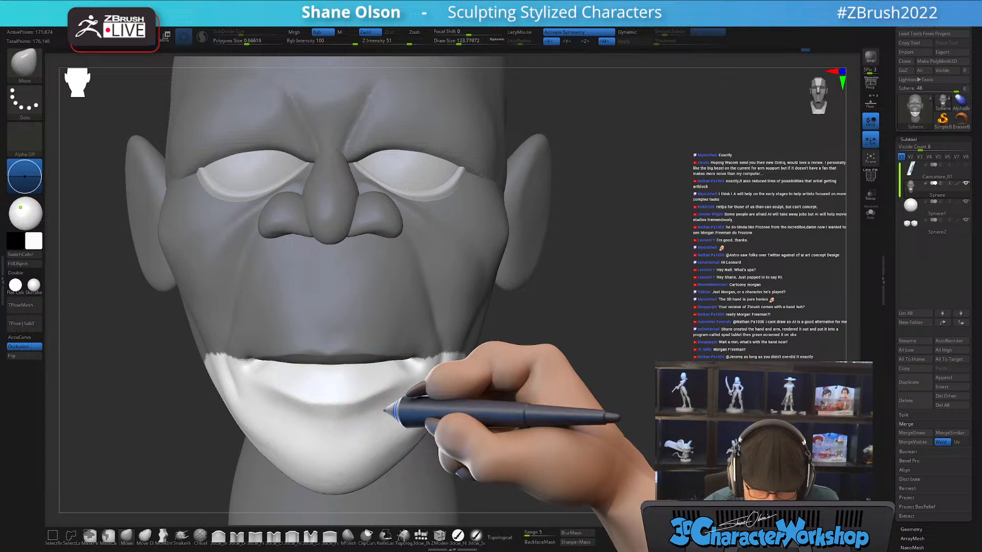
pyautogui.press('s')
pyautogui.moveTo(384, 411)
pyautogui.mouseDown(button='right')
pyautogui.moveTo(420, 394)
pyautogui.moveTo(411, 386)
pyautogui.mouseUp(button='right')
pyautogui.moveTo(329, 329)
pyautogui.keyDown('alt'); pyautogui.mouseDown(button='right')
pyautogui.moveTo(425, 438)
pyautogui.moveTo(375, 444)
pyautogui.moveTo(402, 441)
pyautogui.moveTo(400, 450)
pyautogui.moveTo(396, 432)
pyautogui.mouseUp(button='right'); pyautogui.keyUp('alt')
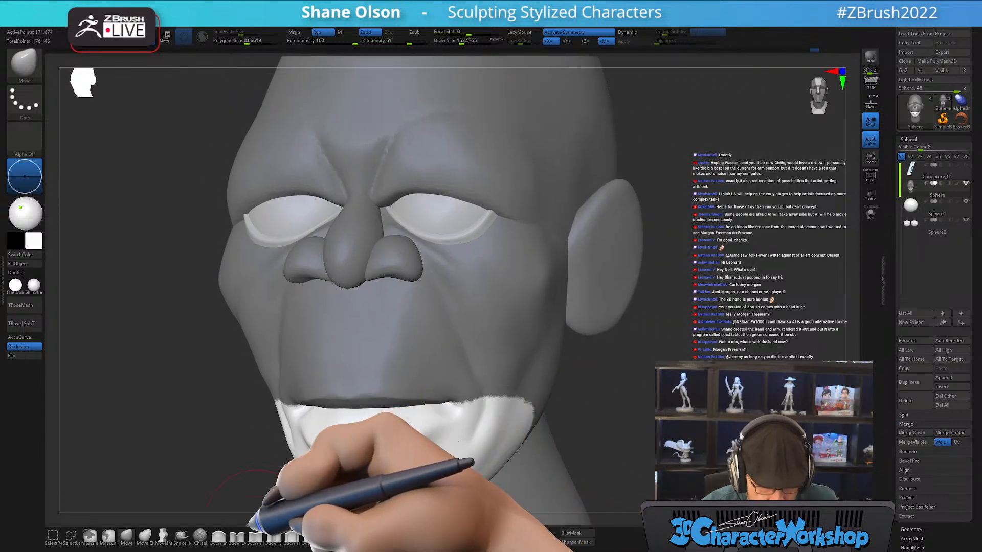
# Define the crease beneath the lower lip with the 3dcw_Detail brush at draw size about 90 and Z intensity 10, and clear the mask
pyautogui.click(236, 535)
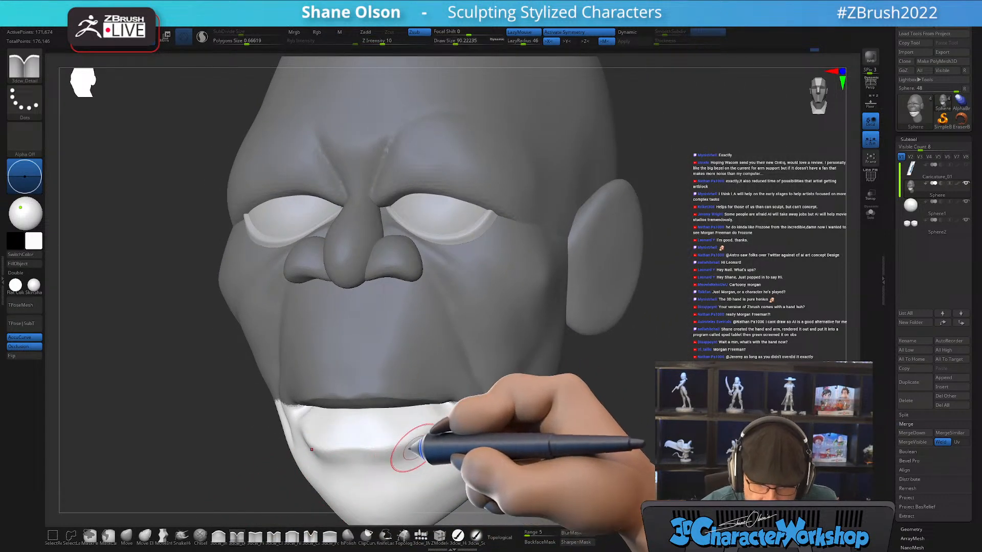
pyautogui.moveTo(412, 450)
pyautogui.mouseDown(button='right')
pyautogui.moveTo(415, 460)
pyautogui.moveTo(424, 454)
pyautogui.moveTo(405, 451)
pyautogui.mouseUp(button='right')
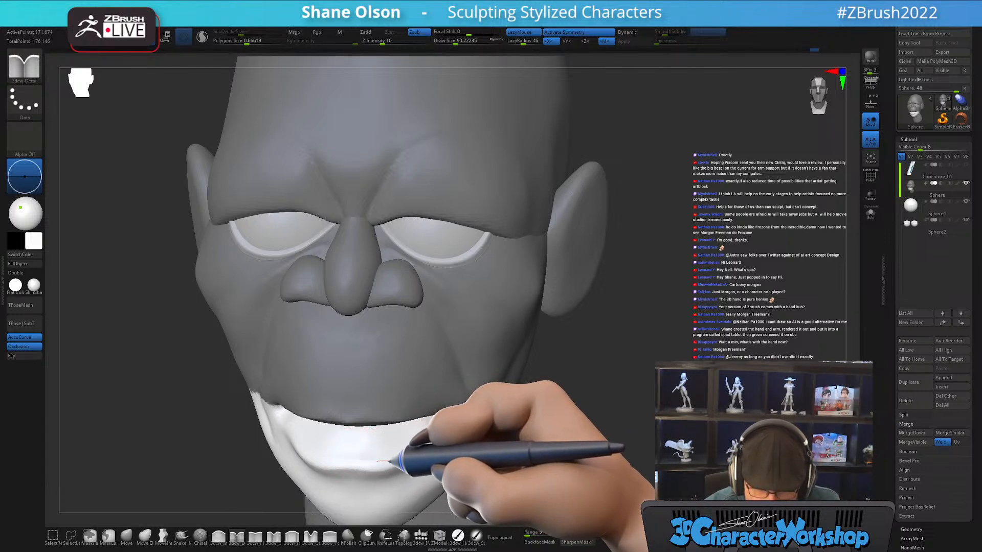
pyautogui.moveTo(553, 427); pyautogui.dragTo(515, 432, button='right')
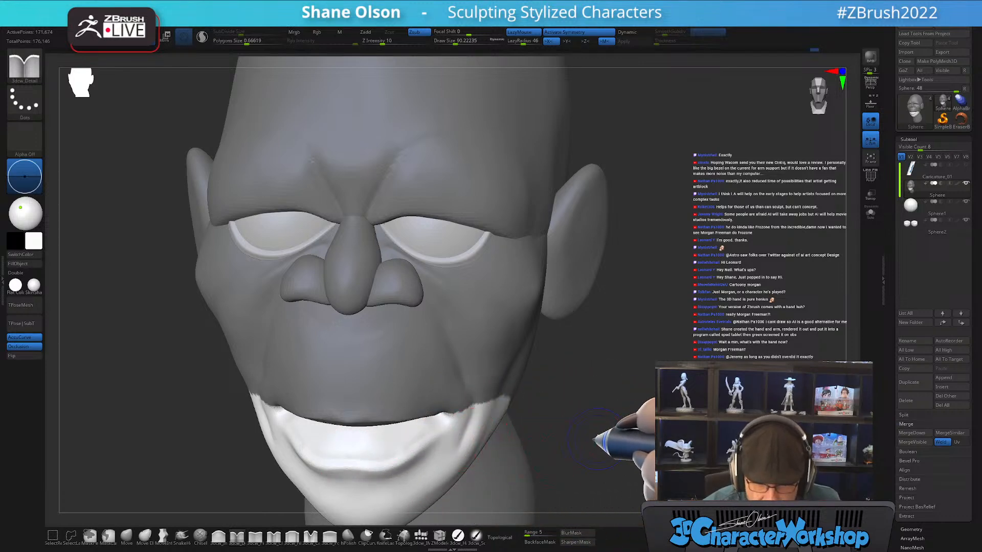
pyautogui.hotkey('shift', 'f')
pyautogui.hotkey('shift', 'f')
pyautogui.keyDown('alt'); pyautogui.moveTo(589, 427); pyautogui.dragTo(588, 375, button='right'); pyautogui.keyUp('alt')
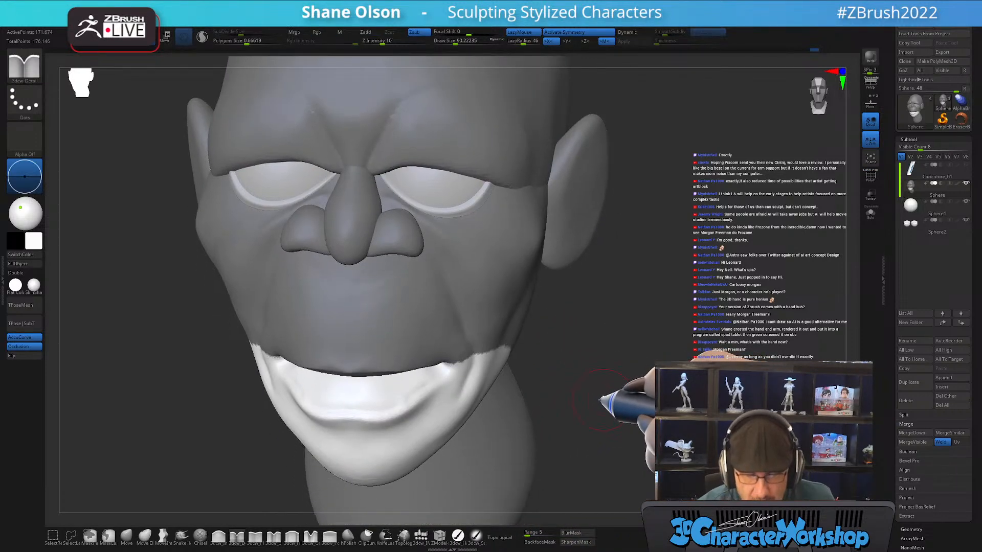
pyautogui.keyDown('ctrl'); pyautogui.moveTo(587, 376); pyautogui.dragTo(615, 404); pyautogui.keyUp('ctrl')
# Refine the mouth corners and surrounding folds with the 3dcw_Detail brush, reducing the draw size to about 74
pyautogui.moveTo(611, 389); pyautogui.dragTo(606, 433, button='right')
pyautogui.moveTo(605, 434); pyautogui.dragTo(592, 416)
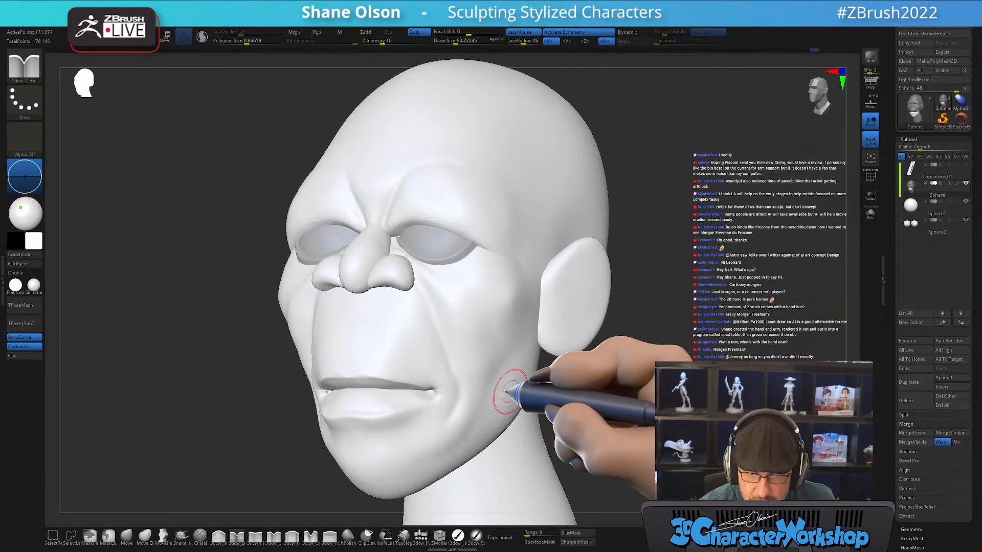
pyautogui.moveTo(532, 383); pyautogui.dragTo(510, 374)
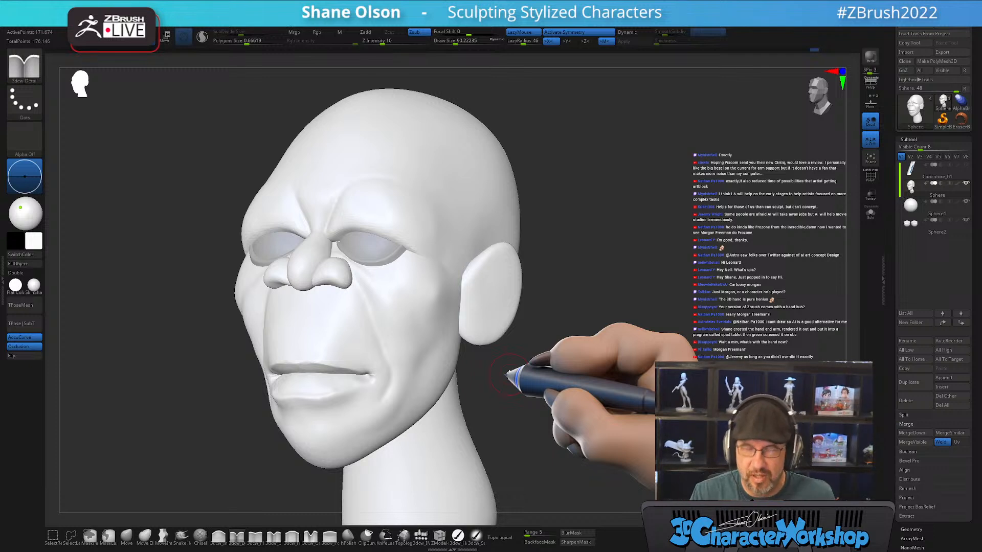
pyautogui.moveTo(565, 383)
pyautogui.mouseDown()
pyautogui.moveTo(548, 388)
pyautogui.moveTo(566, 380)
pyautogui.mouseUp()
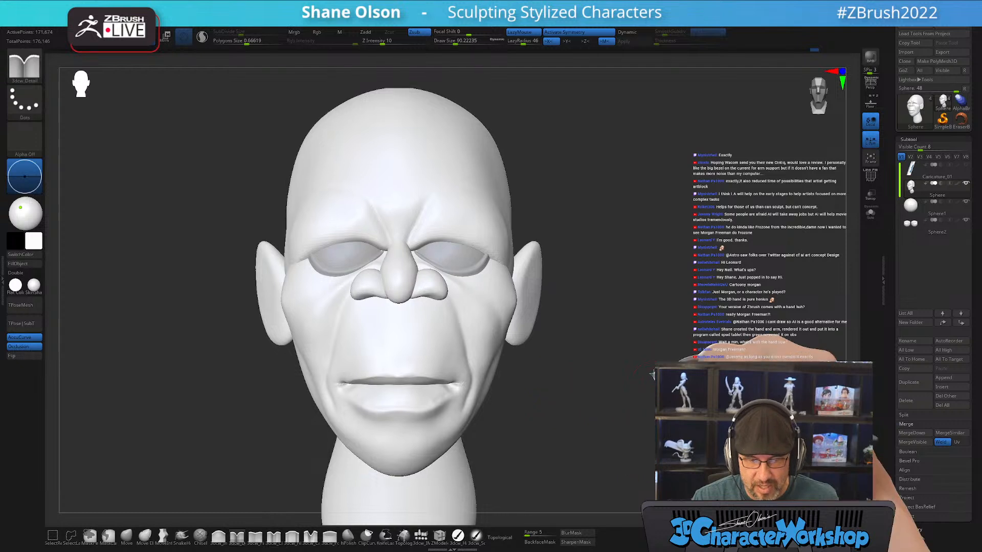
pyautogui.moveTo(653, 374); pyautogui.dragTo(665, 365)
pyautogui.moveTo(711, 394); pyautogui.dragTo(659, 399)
pyautogui.keyDown('shift'); pyautogui.moveTo(409, 383); pyautogui.dragTo(402, 380); pyautogui.keyUp('shift')
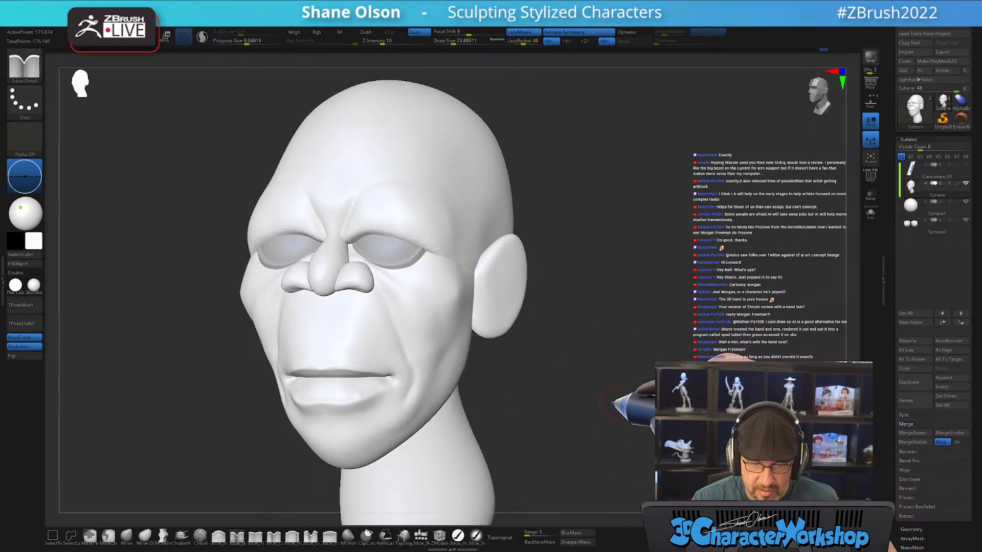
# Add volume around the mouth corner and lower cheek with the 3dcw_Inflate brush at draw size about 108 and Z intensity 5
pyautogui.moveTo(616, 402)
pyautogui.mouseDown()
pyautogui.moveTo(655, 401)
pyautogui.moveTo(634, 396)
pyautogui.moveTo(649, 409)
pyautogui.moveTo(616, 409)
pyautogui.moveTo(635, 405)
pyautogui.mouseUp()
pyautogui.click(218, 535)
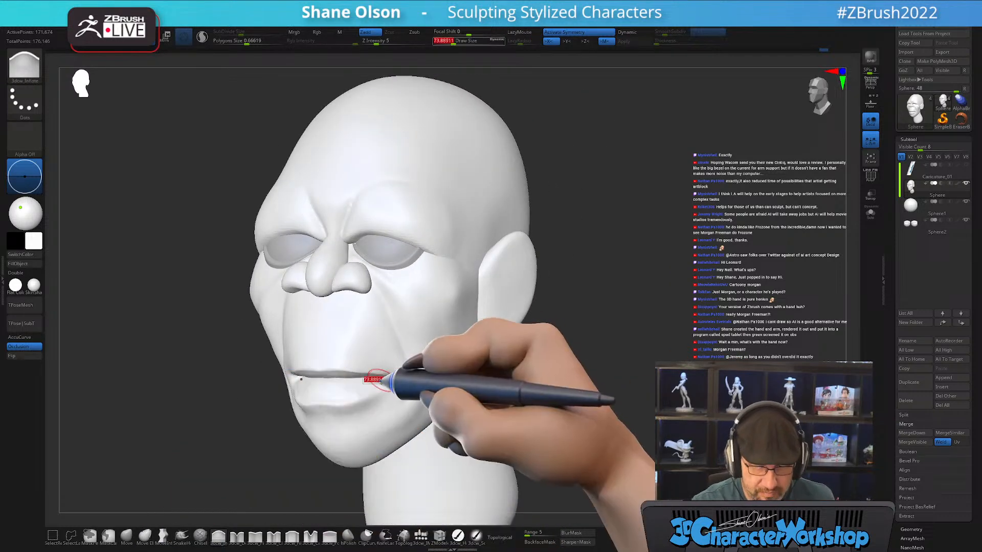
pyautogui.press(']')
pyautogui.press(']')
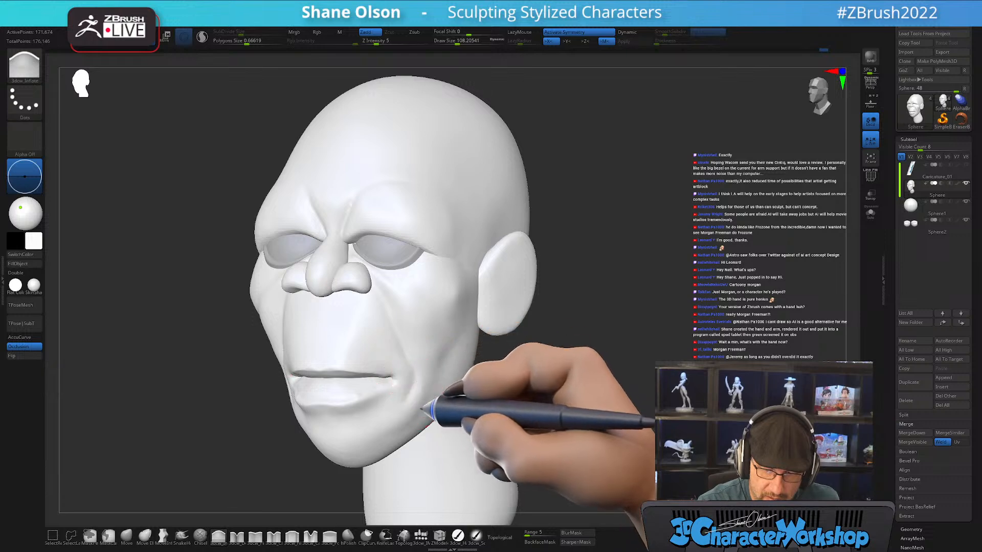
pyautogui.moveTo(426, 408); pyautogui.dragTo(434, 404, button='right')
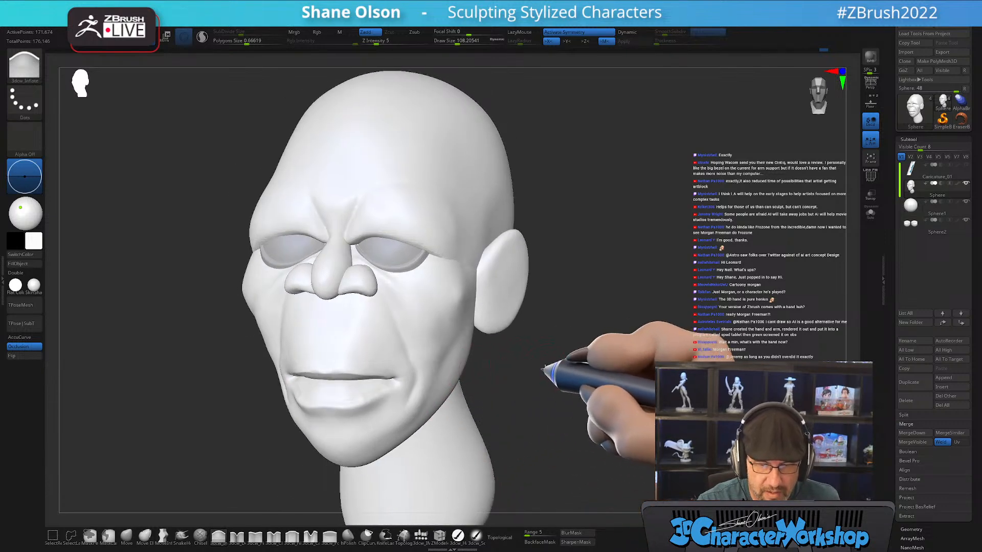
# Reshape the chin and the jaw's back edge in side view with the Move brush at draw size about 351
pyautogui.keyDown('alt'); pyautogui.moveTo(546, 376); pyautogui.dragTo(572, 376); pyautogui.keyUp('alt')
pyautogui.moveTo(370, 432)
pyautogui.mouseDown()
pyautogui.moveTo(362, 450)
pyautogui.moveTo(373, 461)
pyautogui.moveTo(338, 465)
pyautogui.moveTo(369, 450)
pyautogui.mouseUp()
pyautogui.click(126, 535)
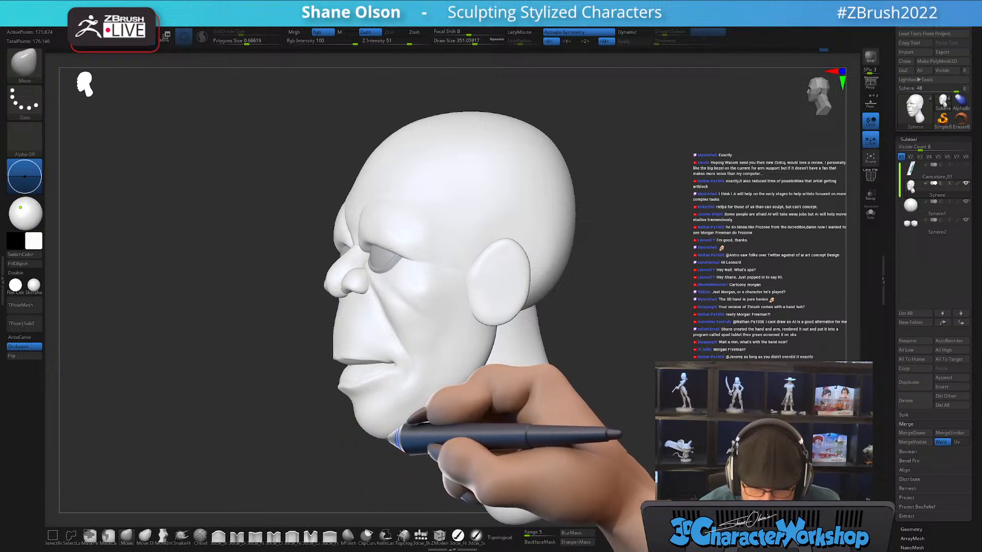
pyautogui.moveTo(390, 437)
pyautogui.mouseDown()
pyautogui.moveTo(394, 463)
pyautogui.moveTo(411, 440)
pyautogui.mouseUp()
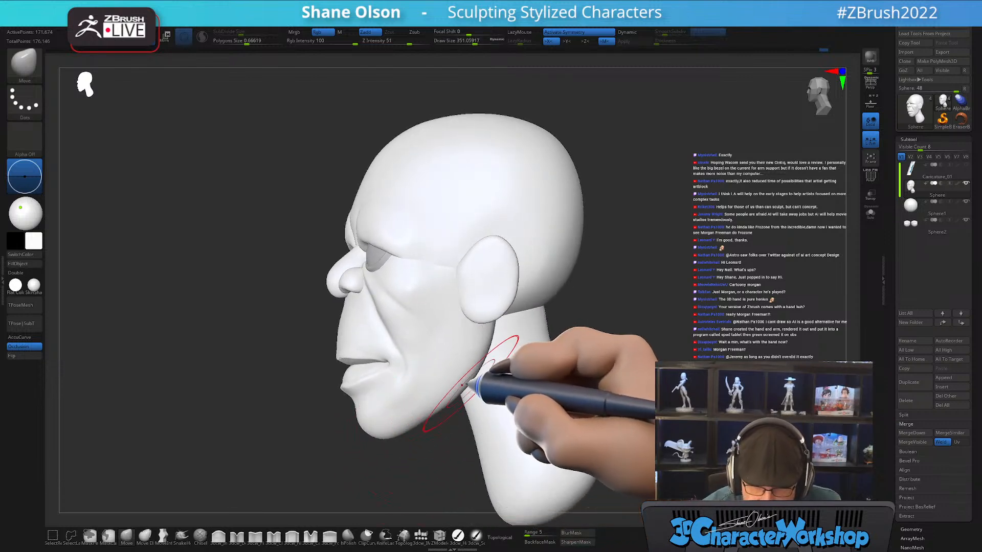
pyautogui.moveTo(462, 384)
pyautogui.mouseDown()
pyautogui.moveTo(455, 404)
pyautogui.moveTo(483, 364)
pyautogui.mouseUp()
pyautogui.moveTo(441, 372)
pyautogui.mouseDown(button='right')
pyautogui.moveTo(466, 369)
pyautogui.moveTo(447, 373)
pyautogui.mouseUp(button='right')
# Mask everything except the cheek polygroup, isolate the chin polygroup to clear its mask, and show the whole head again
pyautogui.press('w')
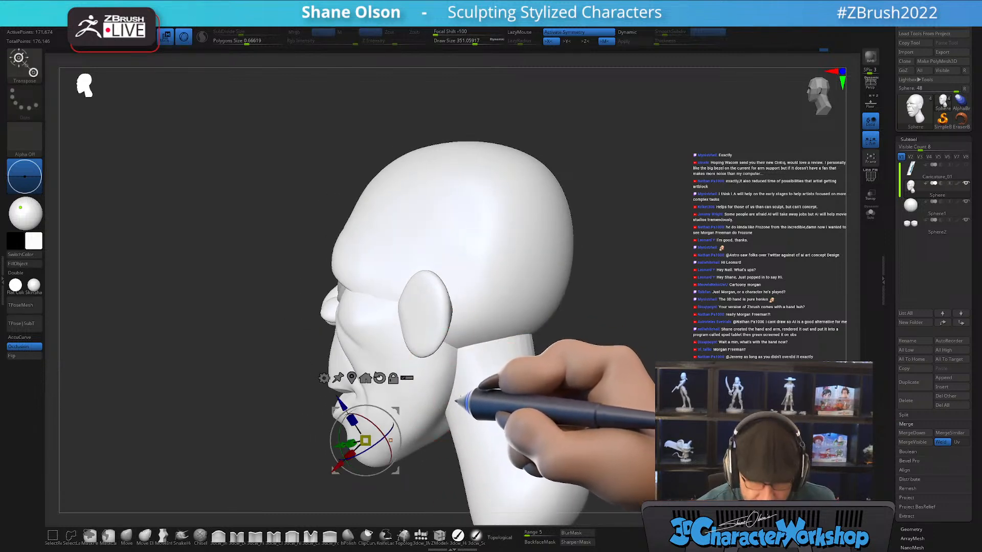
pyautogui.keyDown('ctrl'); pyautogui.click(436, 392); pyautogui.keyUp('ctrl')
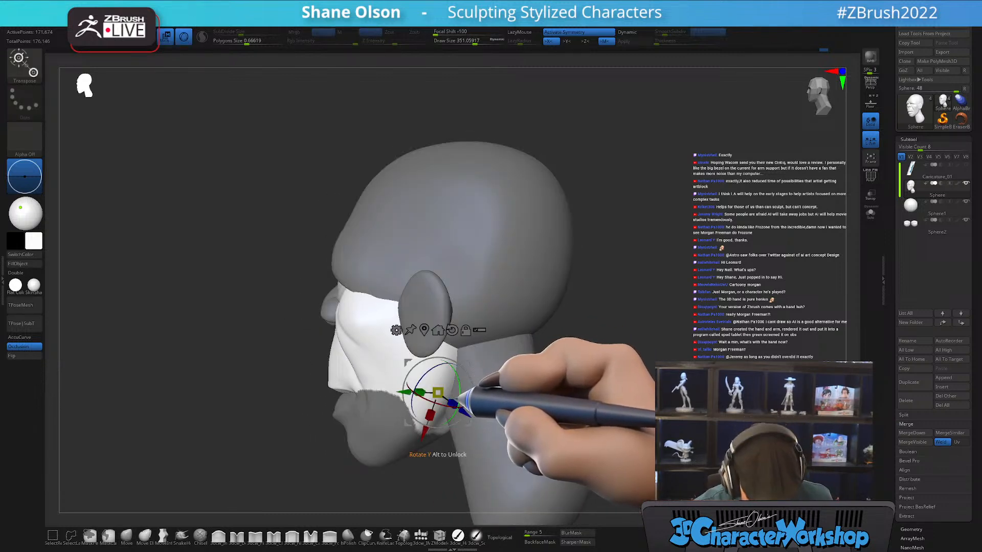
pyautogui.keyDown('ctrl'); pyautogui.keyDown('shift'); pyautogui.click(387, 441); pyautogui.keyUp('shift'); pyautogui.keyUp('ctrl')
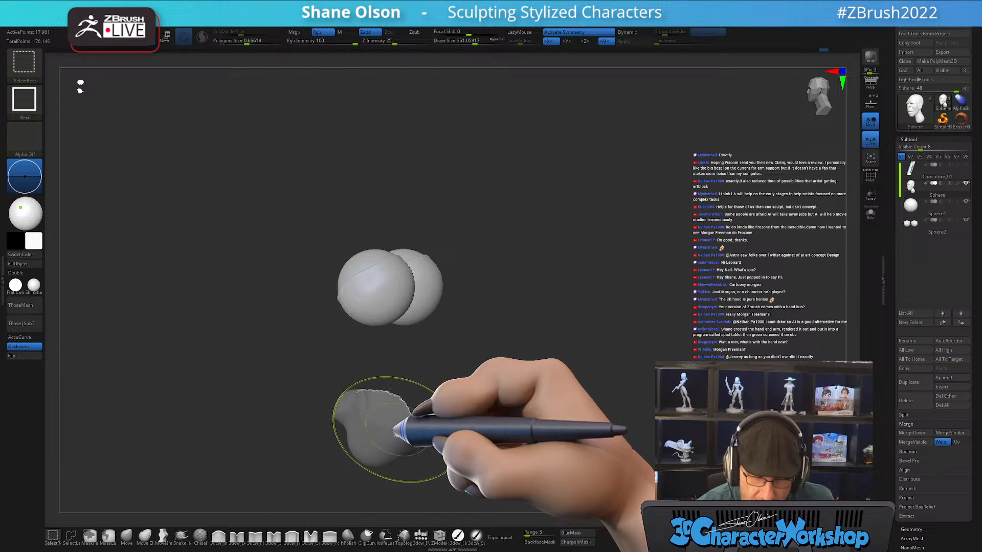
pyautogui.moveTo(277, 356)
pyautogui.keyDown('ctrl'); pyautogui.keyDown('alt'); pyautogui.mouseDown()
pyautogui.moveTo(278, 390)
pyautogui.moveTo(498, 478)
pyautogui.moveTo(527, 358)
pyautogui.mouseUp(); pyautogui.keyUp('alt'); pyautogui.keyUp('ctrl')
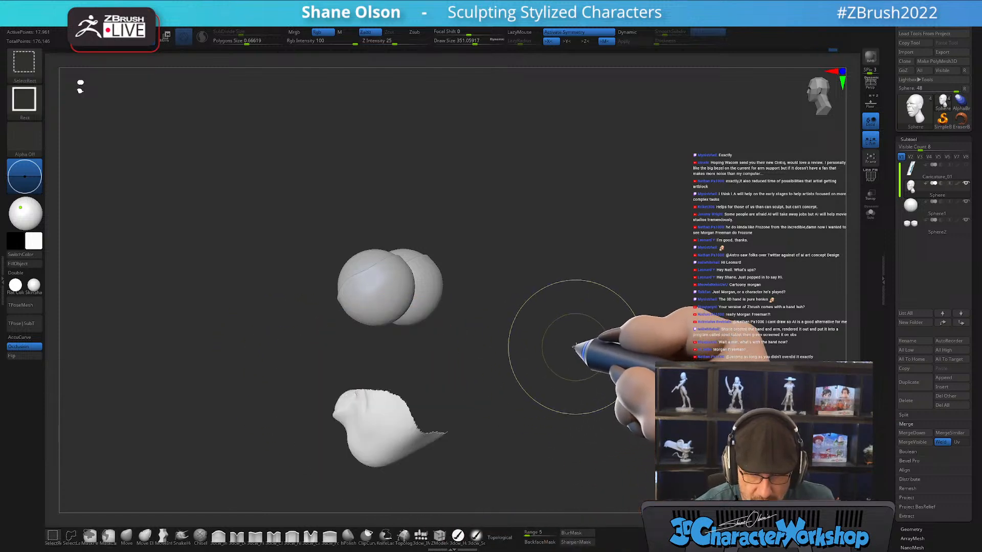
pyautogui.keyDown('ctrl'); pyautogui.keyDown('shift'); pyautogui.click(575, 350); pyautogui.keyUp('shift'); pyautogui.keyUp('ctrl')
# Reshape the unmasked jawline below the ear with the Move brush, using draw sizes of about 576, 386, 484 and 415
pyautogui.press('s')
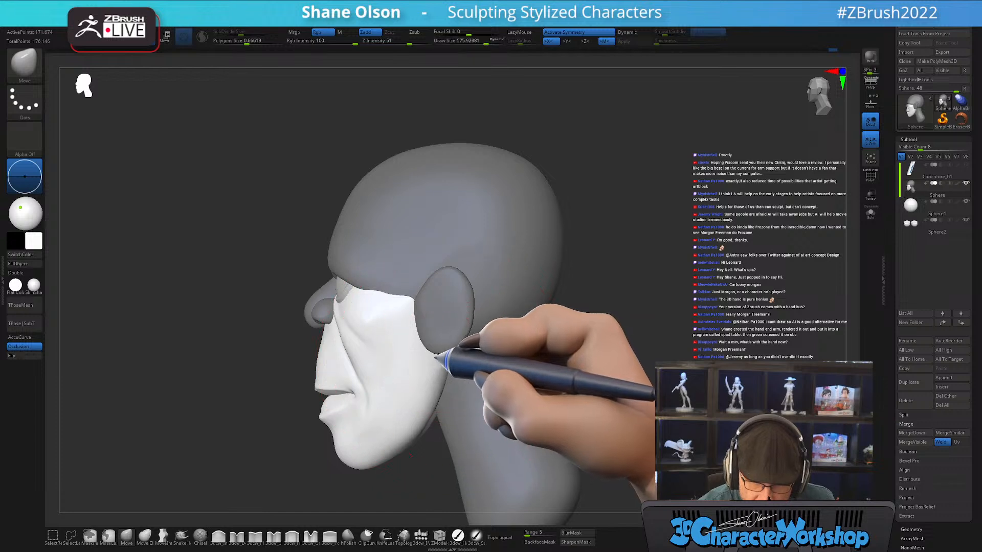
pyautogui.moveTo(420, 411); pyautogui.dragTo(414, 417, button='right')
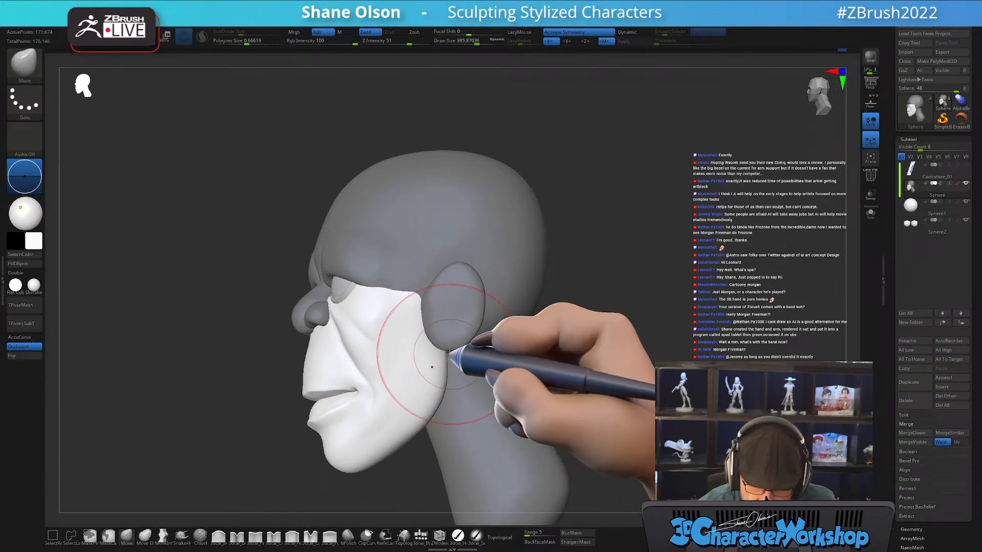
pyautogui.moveTo(435, 339)
pyautogui.mouseDown(button='right')
pyautogui.moveTo(455, 363)
pyautogui.moveTo(468, 351)
pyautogui.moveTo(457, 360)
pyautogui.mouseUp(button='right')
pyautogui.keyDown('alt'); pyautogui.moveTo(516, 299); pyautogui.dragTo(515, 291, button='right'); pyautogui.keyUp('alt')
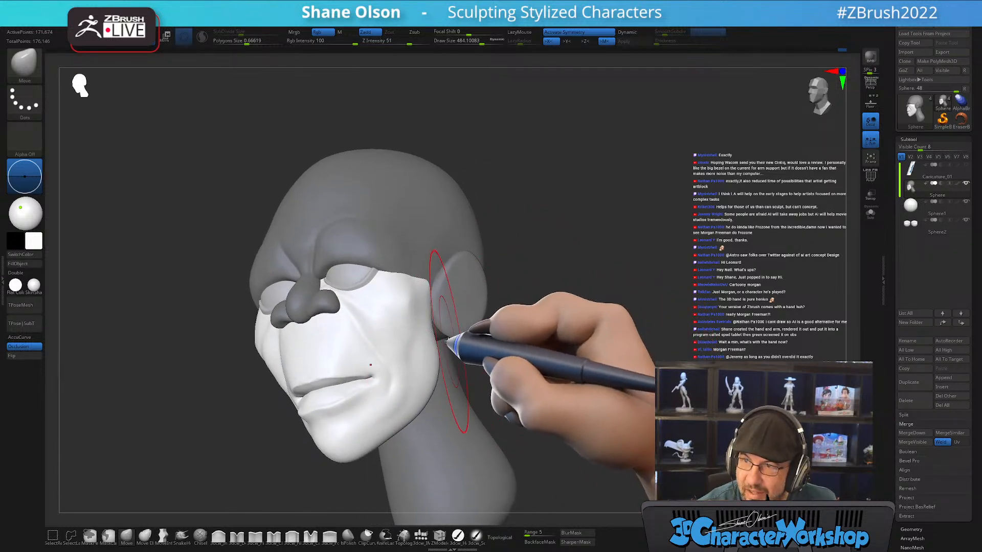
pyautogui.moveTo(453, 354); pyautogui.dragTo(430, 405, button='right')
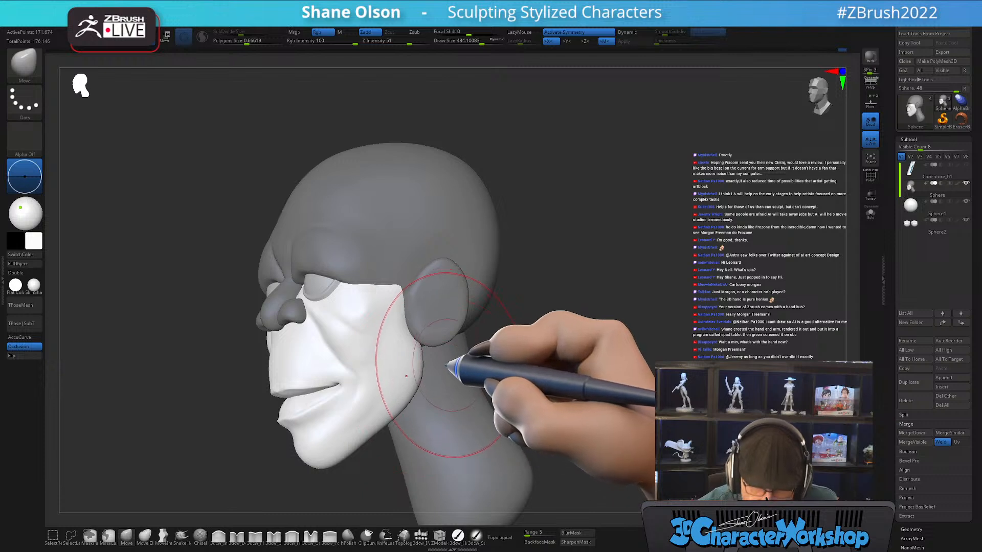
pyautogui.moveTo(449, 364); pyautogui.dragTo(440, 407, button='right')
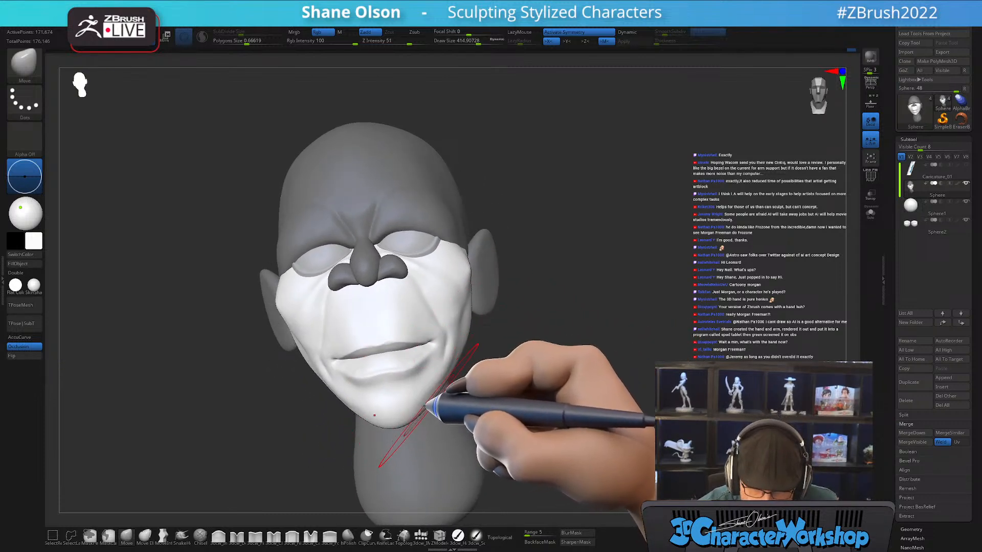
# Refine the cheek and jaw contours from the front with the Move brush at draw sizes of about 365 and 445, and clear the mask
pyautogui.moveTo(427, 399); pyautogui.dragTo(404, 411, button='right')
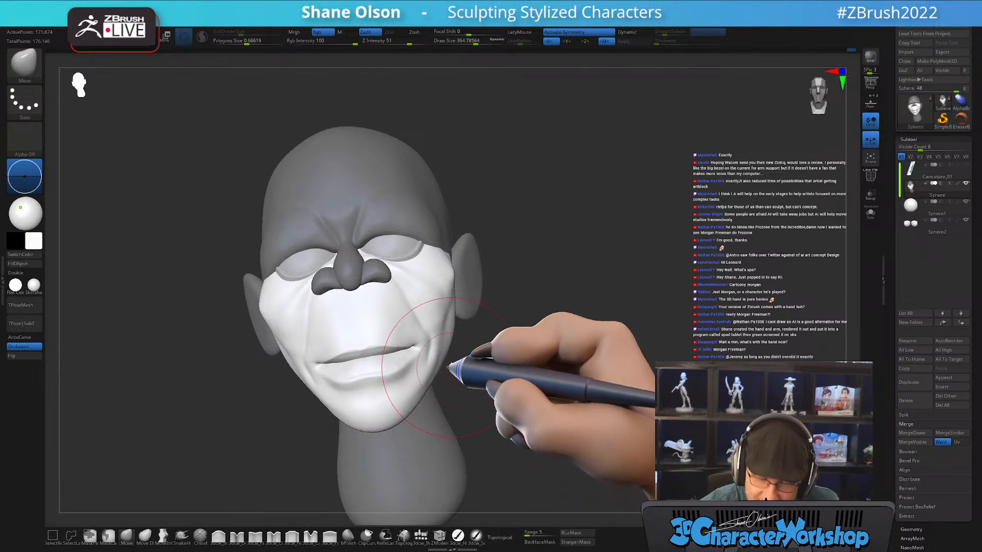
pyautogui.moveTo(449, 367); pyautogui.dragTo(425, 396, button='right')
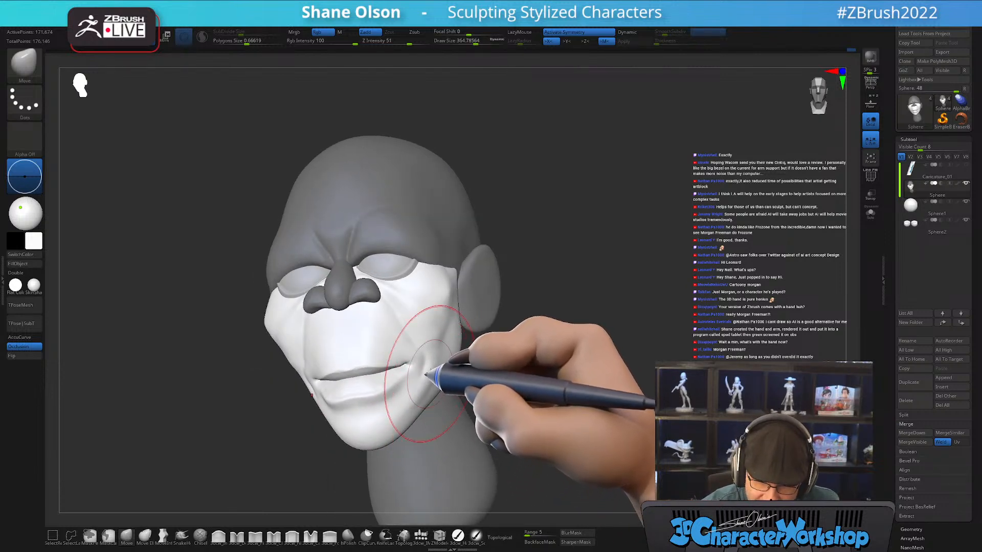
pyautogui.moveTo(446, 354); pyautogui.dragTo(525, 312, button='right')
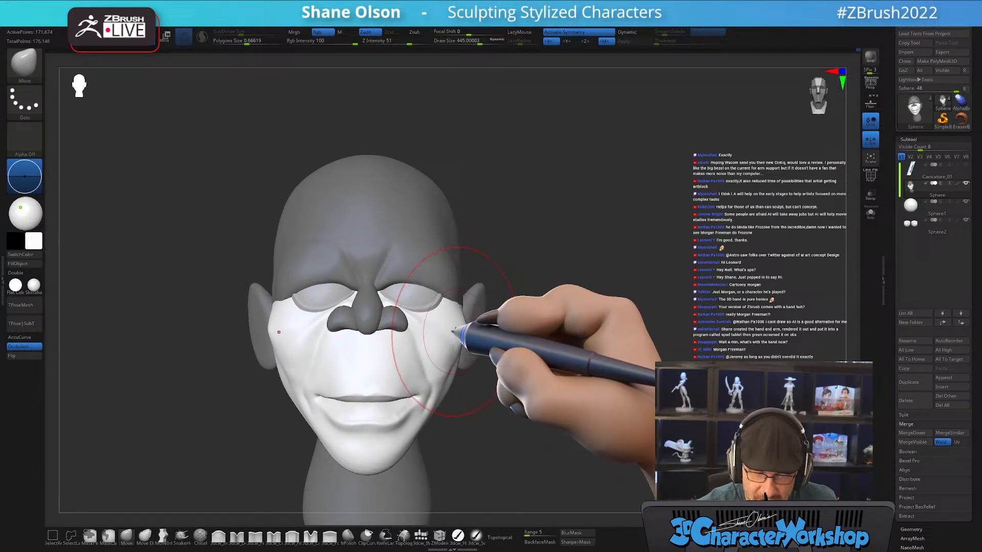
pyautogui.keyDown('ctrl'); pyautogui.moveTo(529, 347); pyautogui.dragTo(543, 359); pyautogui.keyUp('ctrl')
pyautogui.keyDown('alt'); pyautogui.moveTo(565, 325); pyautogui.dragTo(570, 340, button='right'); pyautogui.keyUp('alt')
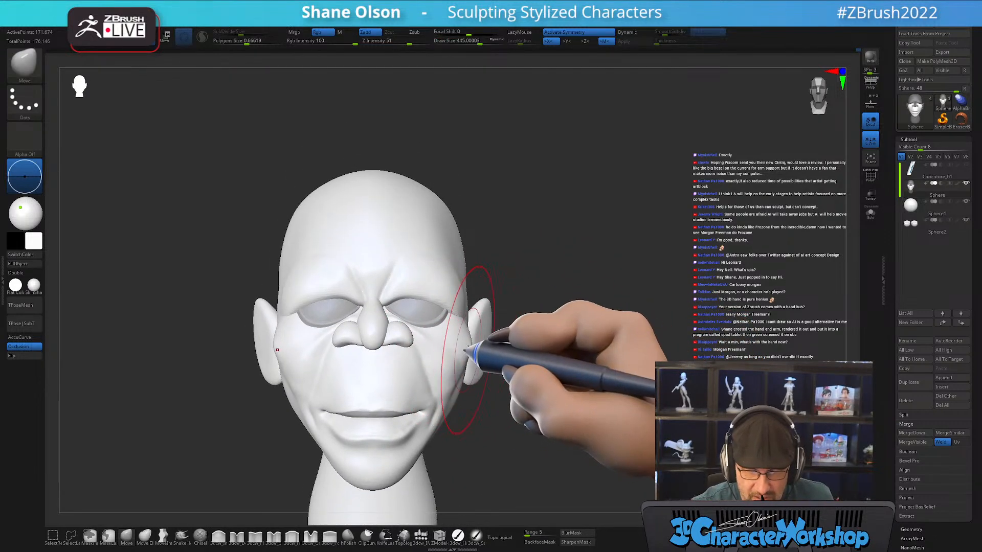
pyautogui.moveTo(488, 344); pyautogui.dragTo(456, 353, button='right')
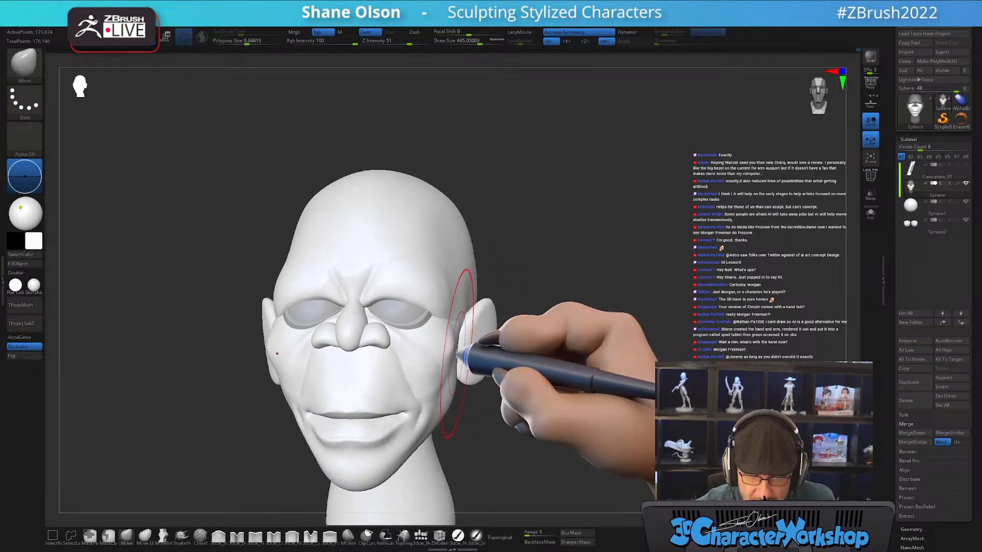
pyautogui.moveTo(531, 413)
pyautogui.mouseDown(button='right')
pyautogui.moveTo(552, 401)
pyautogui.moveTo(549, 413)
pyautogui.moveTo(574, 377)
pyautogui.moveTo(572, 343)
pyautogui.moveTo(508, 390)
pyautogui.moveTo(526, 391)
pyautogui.moveTo(386, 318)
pyautogui.moveTo(380, 336)
pyautogui.moveTo(401, 360)
pyautogui.mouseUp(button='right')
# Turn on the brush's topological option and reshape the nose bridge with the Move brush, reducing the draw size from about 305 to 207
pyautogui.click(500, 537)
pyautogui.press('s')
pyautogui.moveTo(355, 312); pyautogui.dragTo(348, 312)
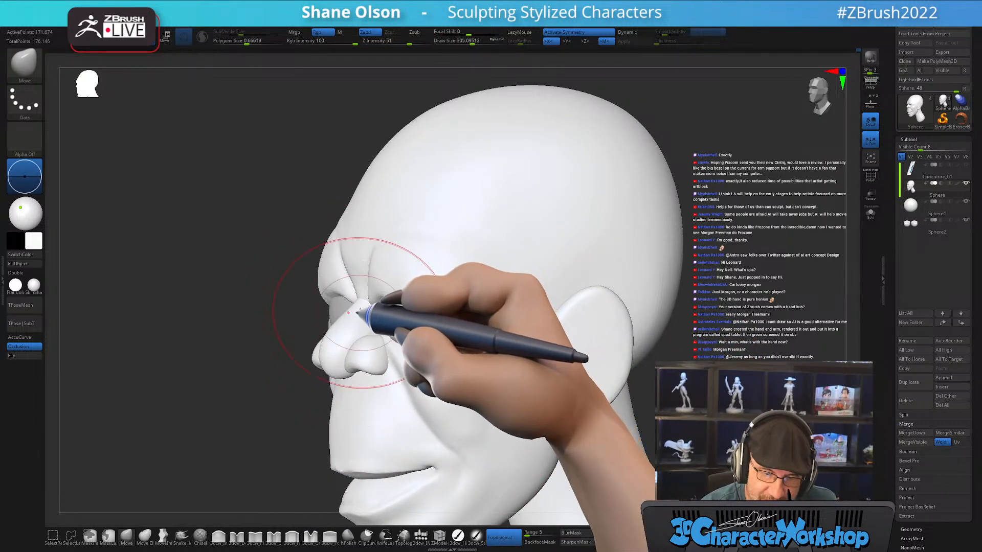
pyautogui.moveTo(354, 310)
pyautogui.mouseDown(button='right')
pyautogui.moveTo(407, 327)
pyautogui.moveTo(357, 317)
pyautogui.mouseUp(button='right')
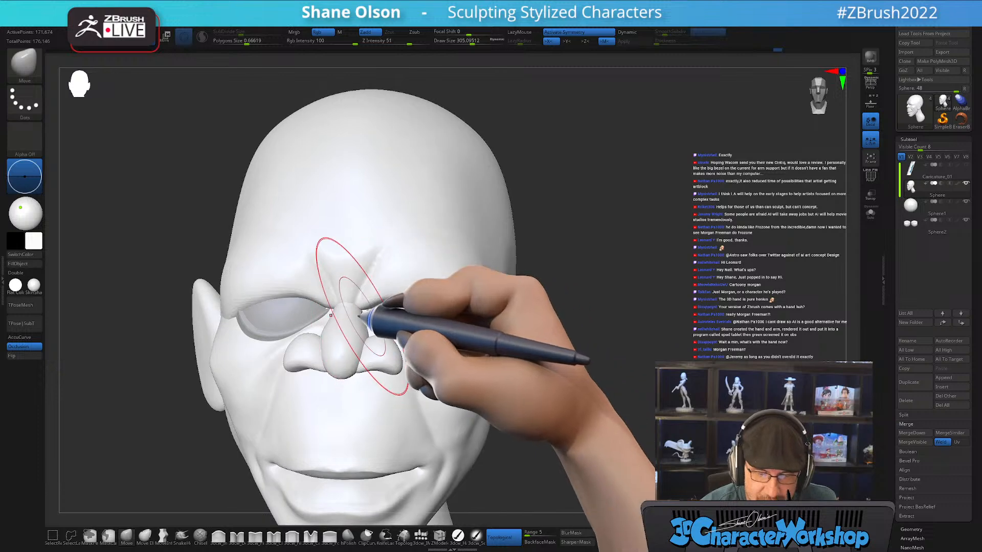
pyautogui.moveTo(352, 310); pyautogui.dragTo(354, 312)
pyautogui.keyDown('ctrl'); pyautogui.moveTo(561, 383); pyautogui.dragTo(555, 367, button='right'); pyautogui.keyUp('ctrl')
pyautogui.moveTo(554, 367)
pyautogui.mouseDown(button='right')
pyautogui.moveTo(579, 378)
pyautogui.moveTo(568, 391)
pyautogui.mouseUp(button='right')
pyautogui.keyDown('ctrl'); pyautogui.moveTo(569, 391); pyautogui.dragTo(571, 402, button='right'); pyautogui.keyUp('ctrl')
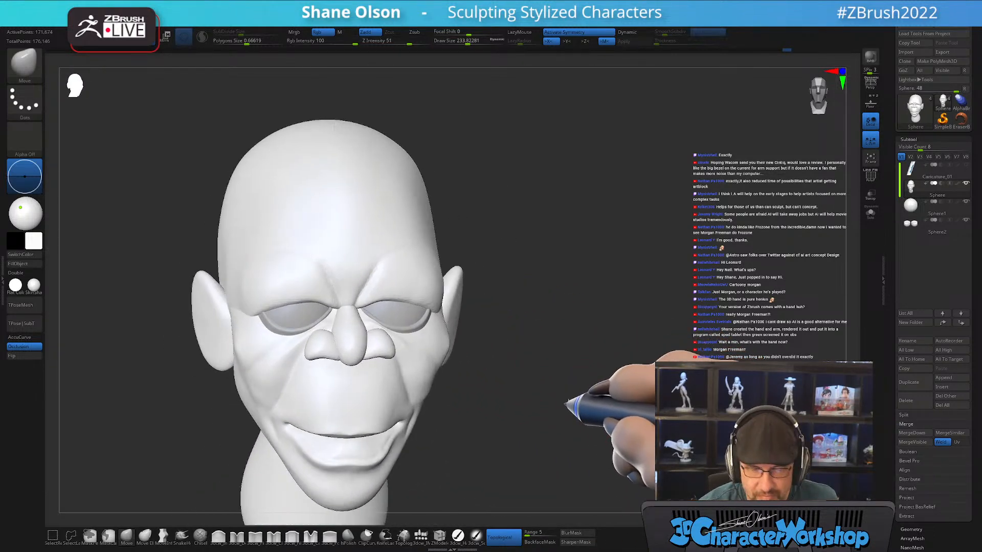
pyautogui.moveTo(361, 323)
pyautogui.keyDown('ctrl'); pyautogui.mouseDown(button='right')
pyautogui.moveTo(360, 334)
pyautogui.moveTo(477, 401)
pyautogui.moveTo(460, 379)
pyautogui.mouseUp(button='right'); pyautogui.keyUp('ctrl')
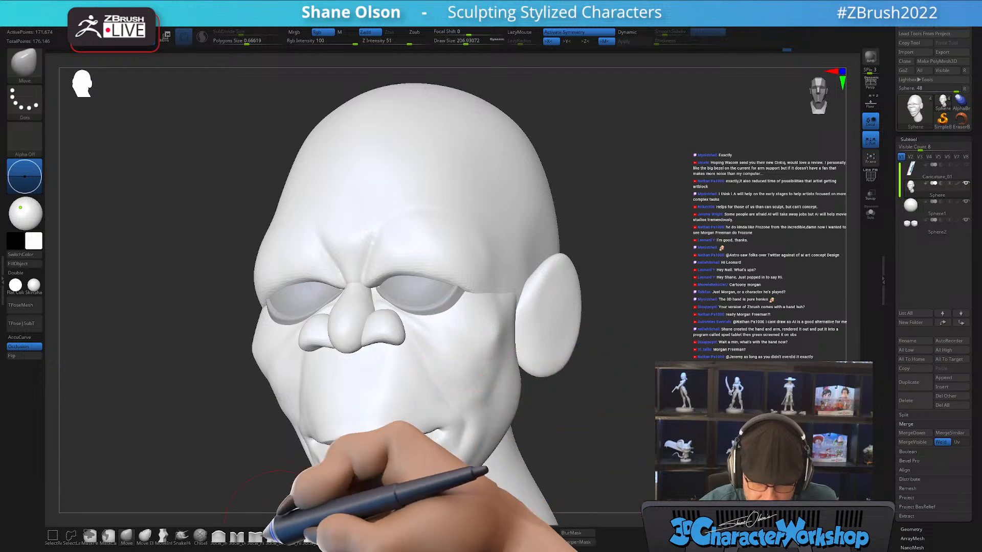
# Choose the 3dcw_Pinch brush, mask all but the upper cheek polygroup, and isolate that polygroup with the draw size reduced to about 80
pyautogui.click(254, 535)
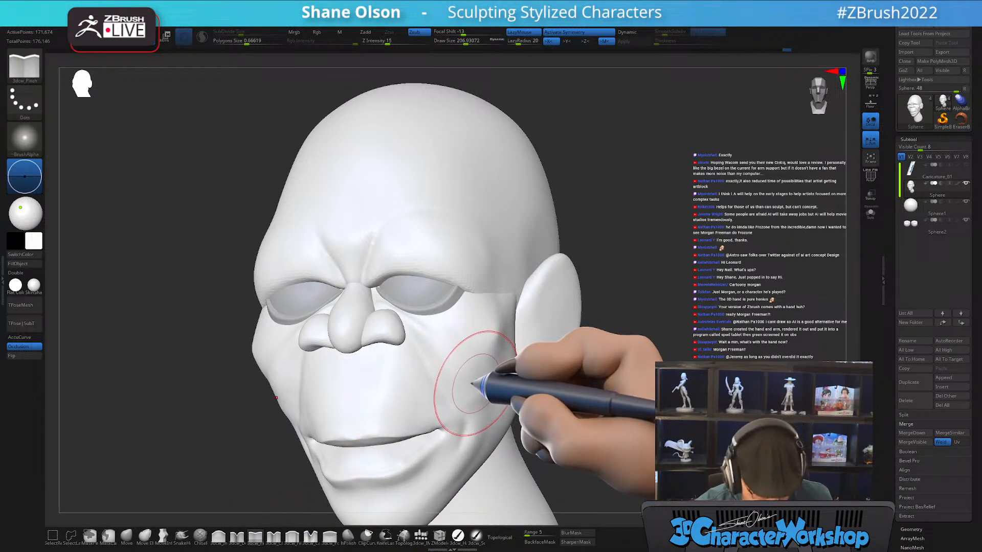
pyautogui.press('w')
pyautogui.keyDown('ctrl'); pyautogui.click(482, 343); pyautogui.keyUp('ctrl')
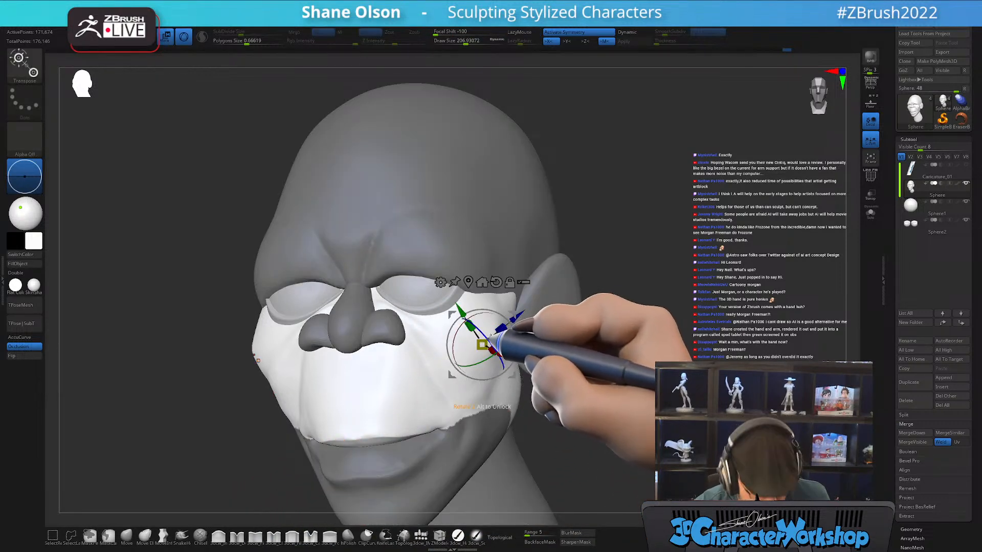
pyautogui.press('q')
pyautogui.keyDown('alt'); pyautogui.moveTo(462, 358); pyautogui.dragTo(464, 340, button='right'); pyautogui.keyUp('alt')
pyautogui.press('s')
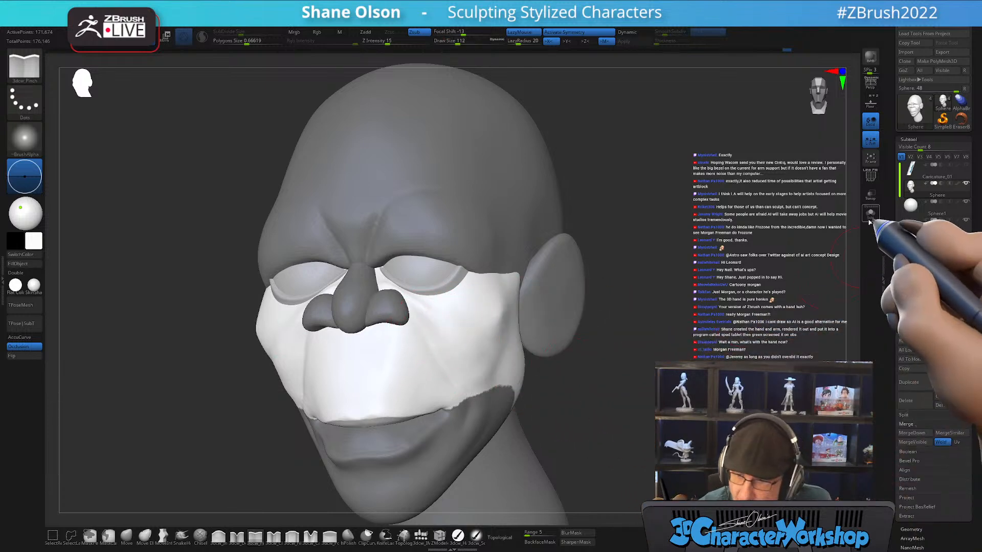
pyautogui.keyDown('ctrl'); pyautogui.keyDown('shift'); pyautogui.click(441, 338); pyautogui.keyUp('shift'); pyautogui.keyUp('ctrl')
pyautogui.moveTo(467, 331)
pyautogui.mouseDown(button='right')
pyautogui.moveTo(462, 359)
pyautogui.moveTo(469, 350)
pyautogui.mouseUp(button='right')
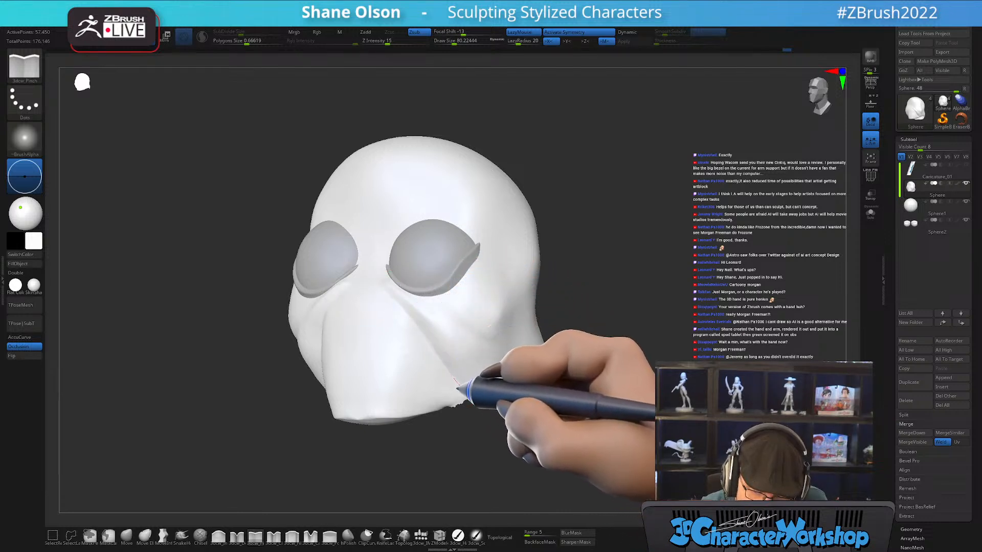
# Sharpen the cheek fold running from the inner eye with the 3dcw_Pinch brush at draw size about 65, then show the whole head unmasked
pyautogui.moveTo(456, 387)
pyautogui.mouseDown(button='right')
pyautogui.moveTo(468, 328)
pyautogui.moveTo(416, 287)
pyautogui.mouseUp(button='right')
pyautogui.press('[')
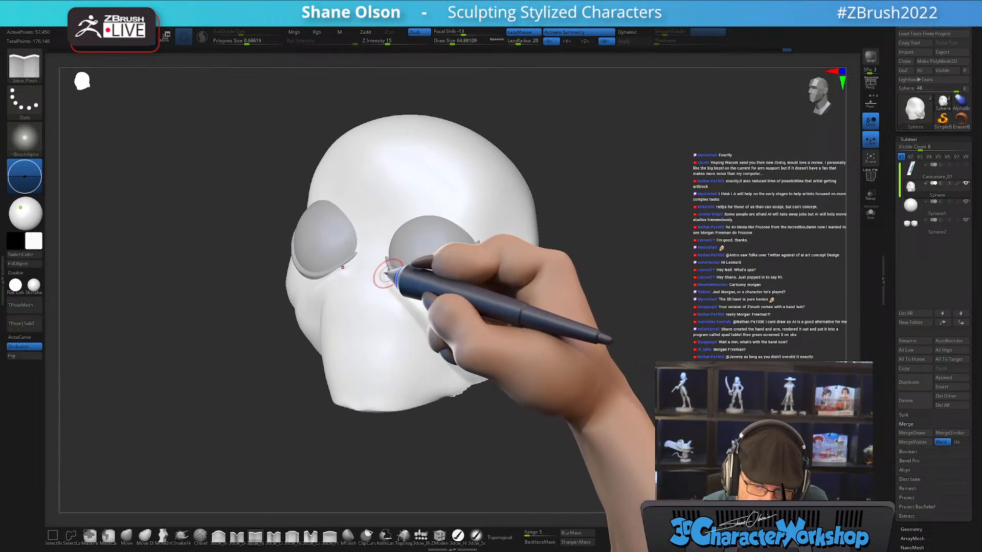
pyautogui.moveTo(386, 274); pyautogui.dragTo(489, 338)
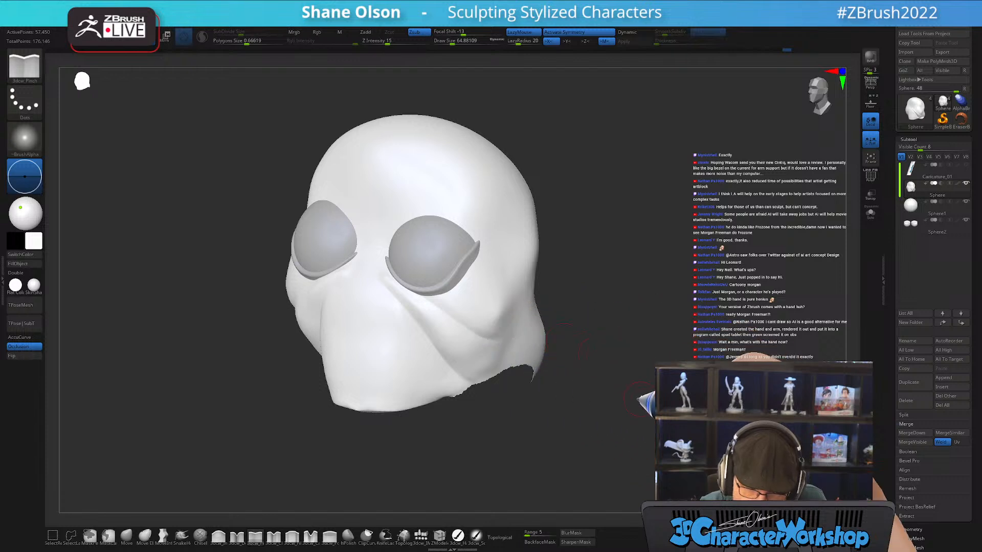
pyautogui.moveTo(638, 398); pyautogui.dragTo(660, 380, button='right')
pyautogui.keyDown('ctrl'); pyautogui.keyDown('shift'); pyautogui.click(711, 404); pyautogui.keyUp('shift'); pyautogui.keyUp('ctrl')
pyautogui.keyDown('ctrl'); pyautogui.moveTo(634, 376); pyautogui.dragTo(645, 386); pyautogui.keyUp('ctrl')
pyautogui.moveTo(636, 379); pyautogui.dragTo(579, 392, button='right')
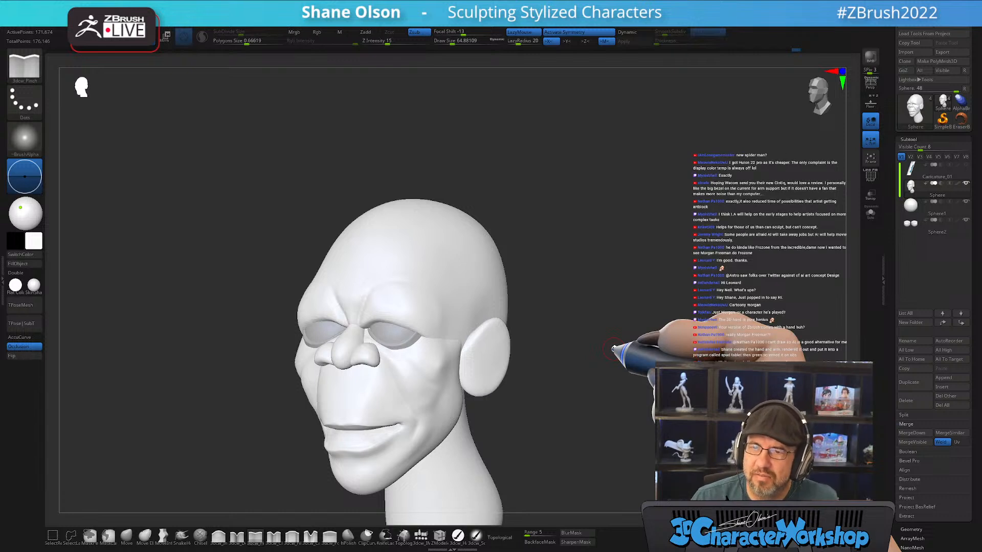
# Carve the philtrum above the upper lip with a freehand-stroke brush, undoing the first strokes and using Z intensity 10 and draw size about 87
pyautogui.moveTo(587, 406)
pyautogui.mouseDown()
pyautogui.moveTo(561, 377)
pyautogui.moveTo(574, 356)
pyautogui.mouseUp()
pyautogui.keyDown('alt'); pyautogui.moveTo(517, 366); pyautogui.dragTo(496, 378); pyautogui.keyUp('alt')
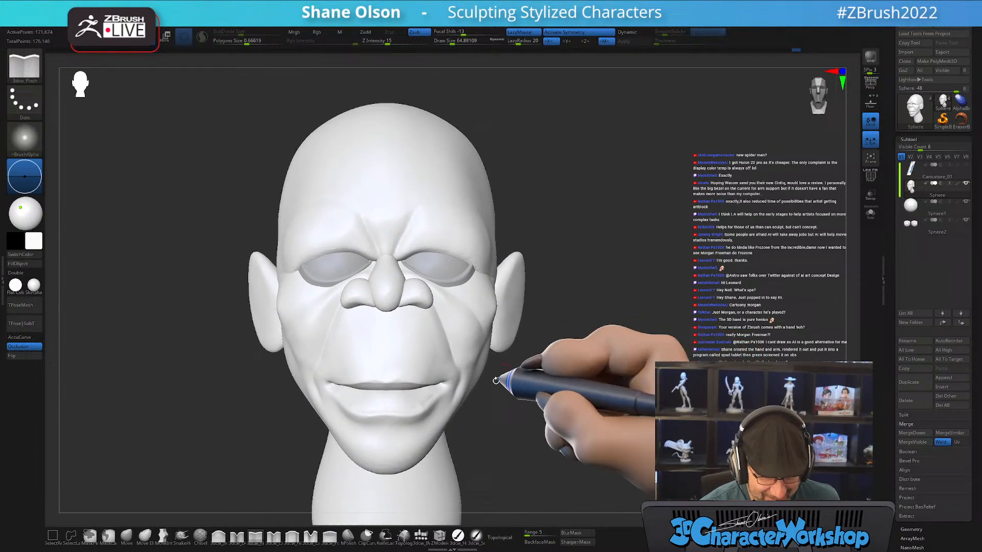
pyautogui.click(273, 536)
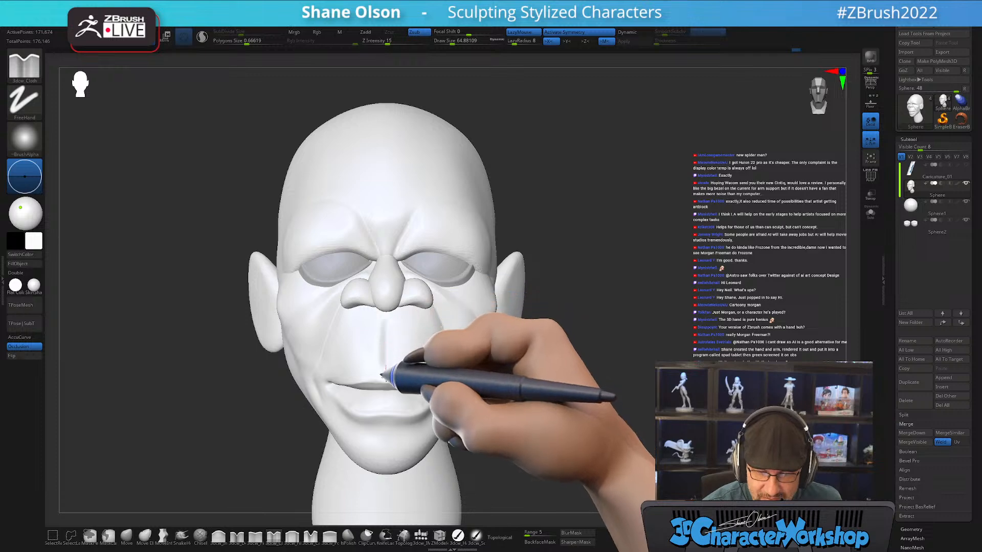
pyautogui.moveTo(556, 440)
pyautogui.mouseDown()
pyautogui.moveTo(560, 462)
pyautogui.moveTo(532, 446)
pyautogui.moveTo(536, 394)
pyautogui.mouseUp()
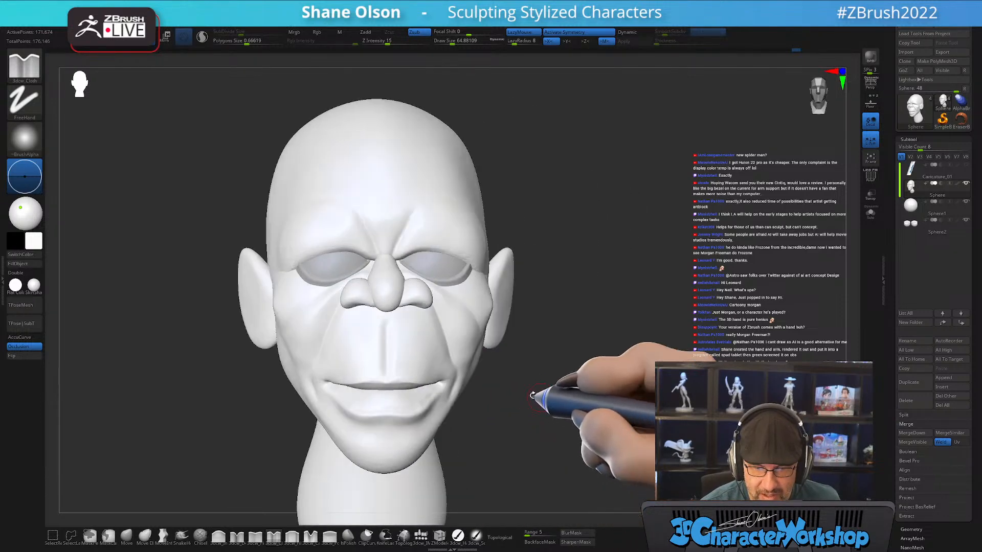
pyautogui.press('shift')
pyautogui.hotkey('ctrl', 'z')
pyautogui.hotkey('ctrl', 'z')
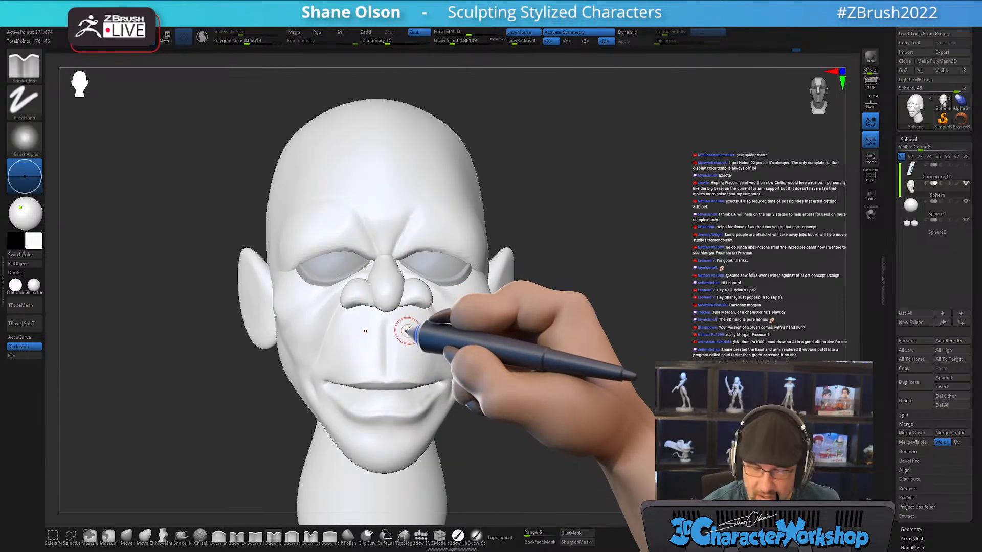
pyautogui.click(390, 41)
pyautogui.write('10')
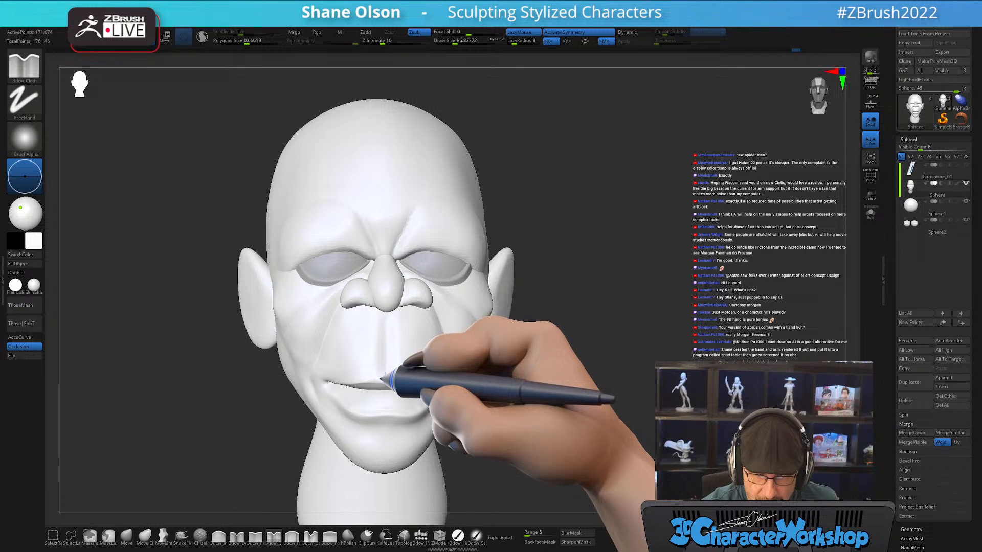
pyautogui.moveTo(553, 426)
pyautogui.mouseDown()
pyautogui.moveTo(555, 410)
pyautogui.moveTo(566, 423)
pyautogui.mouseUp()
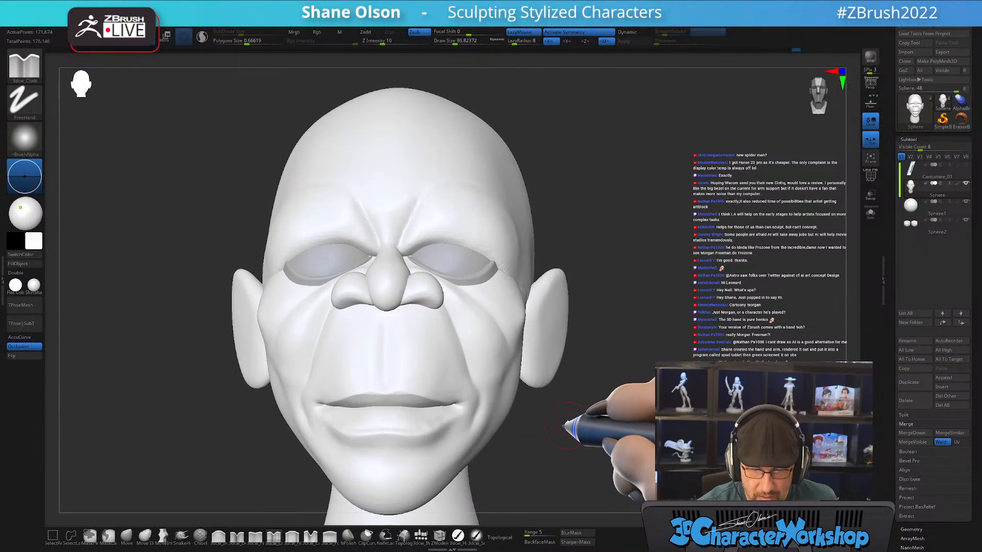
# Pull the centre of the upper lip into a downward point with the Move brush at draw size about 65, using AccuCurve only for this
pyautogui.click(126, 536)
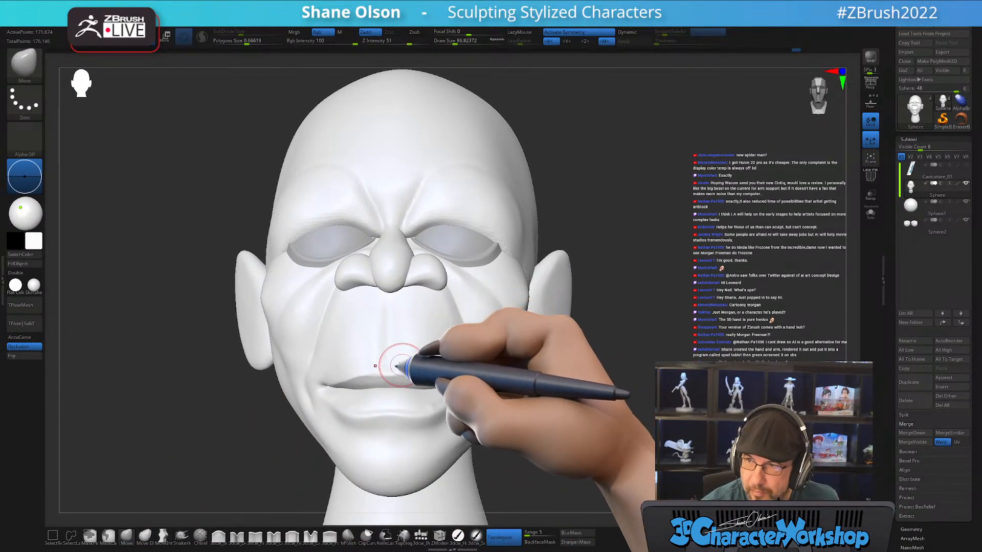
pyautogui.keyDown('alt'); pyautogui.moveTo(397, 360); pyautogui.dragTo(409, 359, button='right'); pyautogui.keyUp('alt')
pyautogui.press('[')
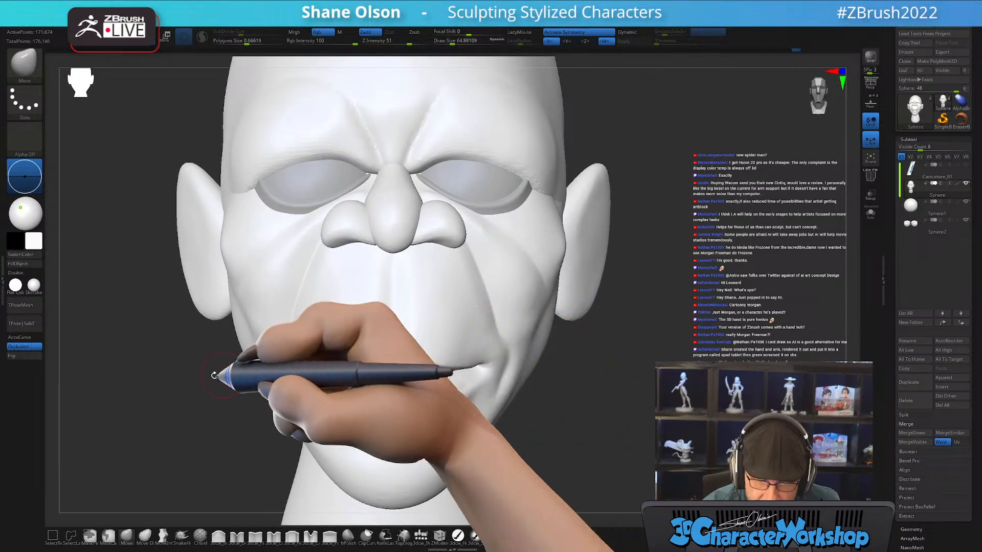
pyautogui.click(31, 337)
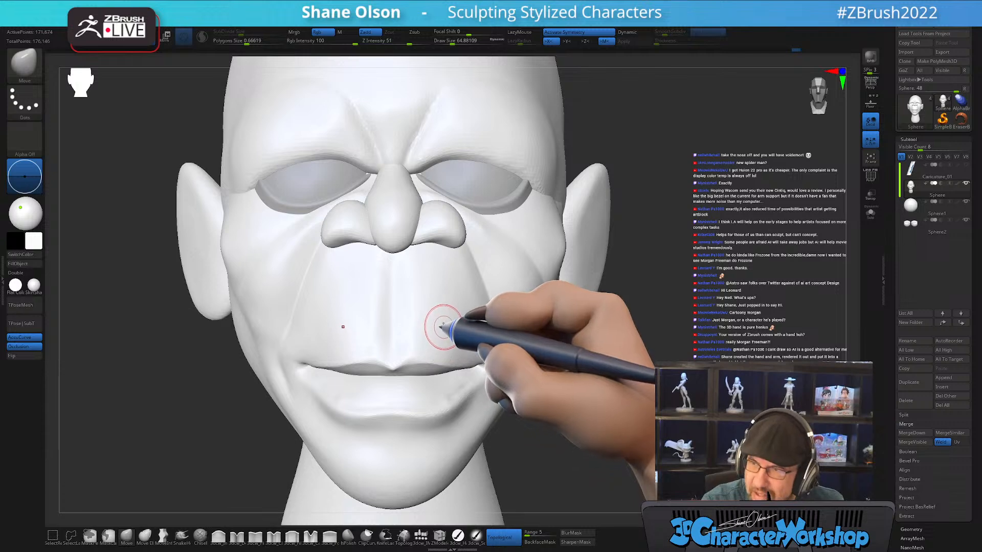
pyautogui.moveTo(443, 324); pyautogui.dragTo(435, 328, button='right')
pyautogui.moveTo(621, 385)
pyautogui.mouseDown(button='right')
pyautogui.moveTo(581, 388)
pyautogui.moveTo(640, 408)
pyautogui.mouseUp(button='right')
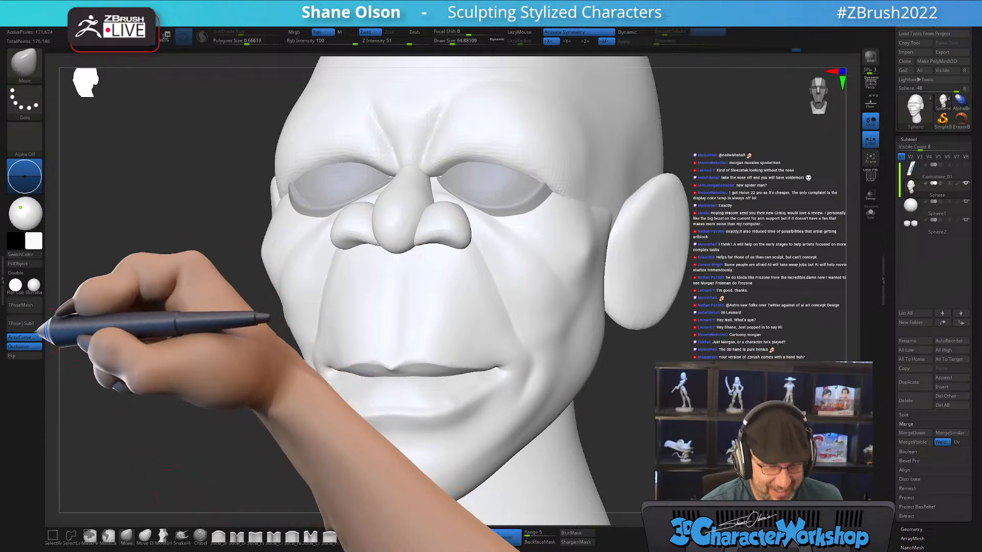
pyautogui.click(37, 337)
# Reshape the lips and mouth corners with the Move brush, varying the draw size between about 87, 59 and 94
pyautogui.moveTo(508, 344)
pyautogui.mouseDown(button='right')
pyautogui.moveTo(438, 366)
pyautogui.moveTo(454, 352)
pyautogui.moveTo(455, 383)
pyautogui.moveTo(442, 381)
pyautogui.mouseUp(button='right')
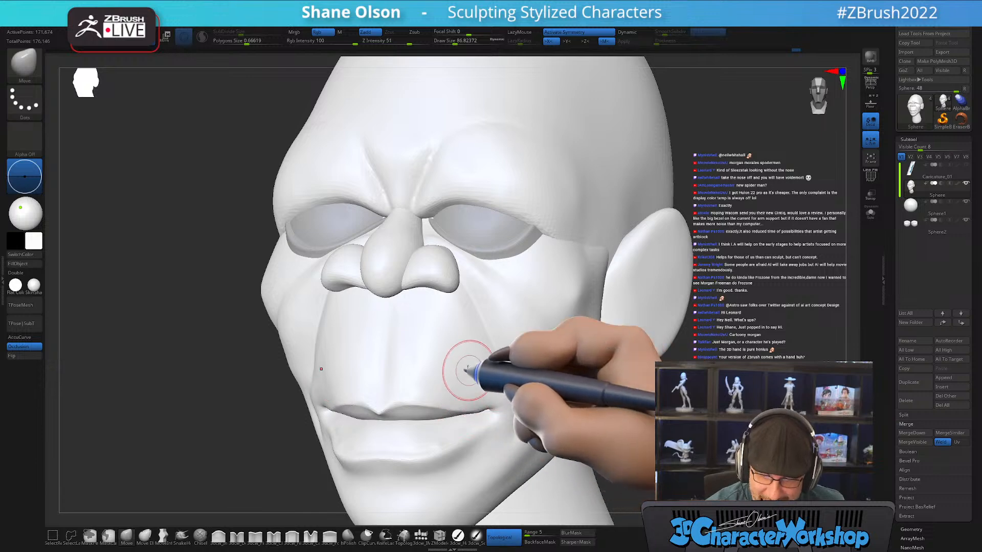
pyautogui.moveTo(467, 368)
pyautogui.mouseDown(button='right')
pyautogui.moveTo(482, 346)
pyautogui.moveTo(436, 381)
pyautogui.moveTo(460, 355)
pyautogui.moveTo(496, 381)
pyautogui.moveTo(477, 339)
pyautogui.moveTo(504, 386)
pyautogui.moveTo(486, 379)
pyautogui.moveTo(508, 399)
pyautogui.moveTo(494, 383)
pyautogui.moveTo(507, 387)
pyautogui.moveTo(499, 394)
pyautogui.moveTo(511, 364)
pyautogui.moveTo(659, 394)
pyautogui.moveTo(648, 384)
pyautogui.moveTo(647, 394)
pyautogui.moveTo(626, 392)
pyautogui.mouseUp(button='right')
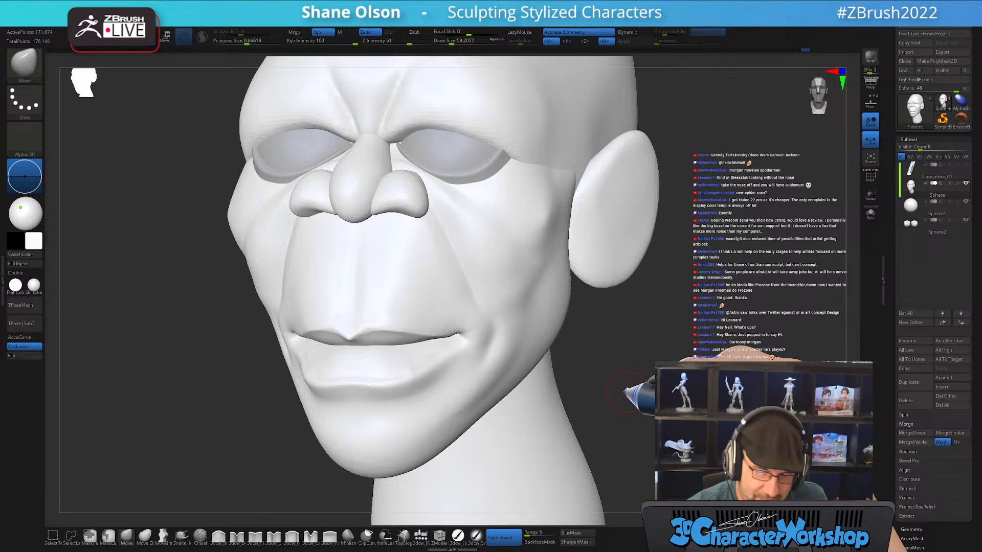
pyautogui.moveTo(590, 381)
pyautogui.mouseDown(button='right')
pyautogui.moveTo(599, 362)
pyautogui.moveTo(582, 352)
pyautogui.mouseUp(button='right')
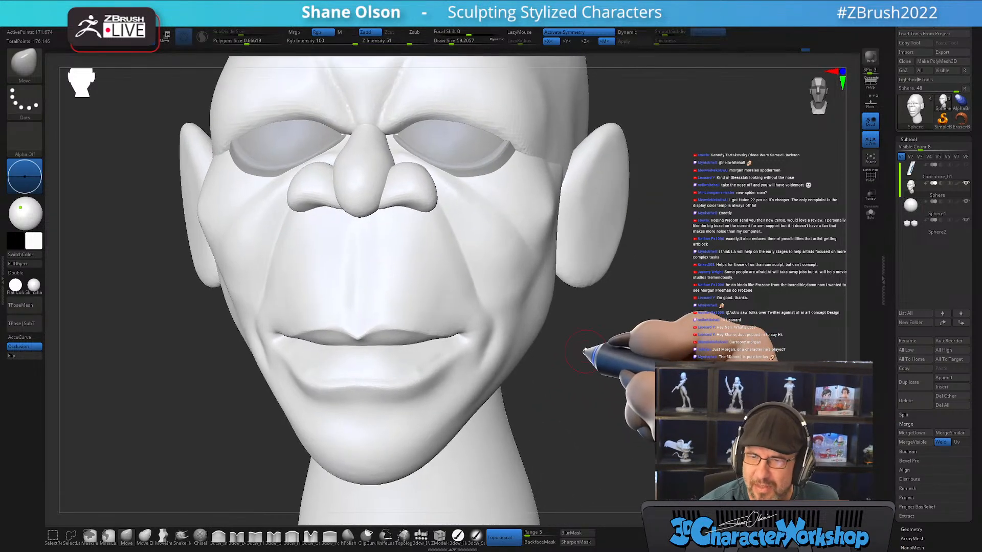
pyautogui.press('s')
pyautogui.moveTo(567, 368); pyautogui.dragTo(569, 368)
pyautogui.moveTo(573, 359); pyautogui.dragTo(543, 351, button='right')
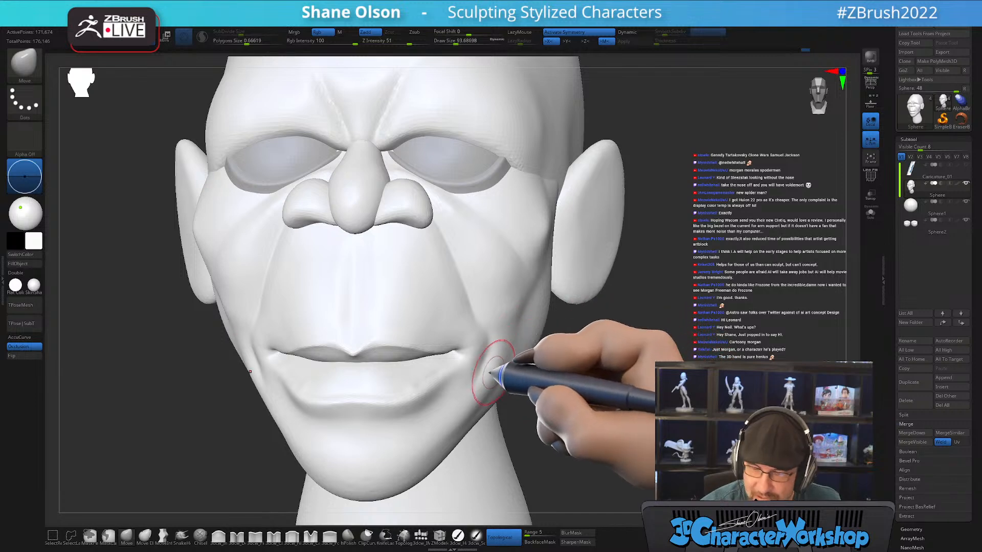
# Adjust the lower cheek and jaw contour with the Move brush at draw size about 158
pyautogui.moveTo(588, 382)
pyautogui.mouseDown(button='right')
pyautogui.moveTo(564, 391)
pyautogui.moveTo(570, 399)
pyautogui.mouseUp(button='right')
pyautogui.press('s')
pyautogui.moveTo(580, 332)
pyautogui.mouseDown()
pyautogui.moveTo(588, 331)
pyautogui.moveTo(532, 325)
pyautogui.mouseUp()
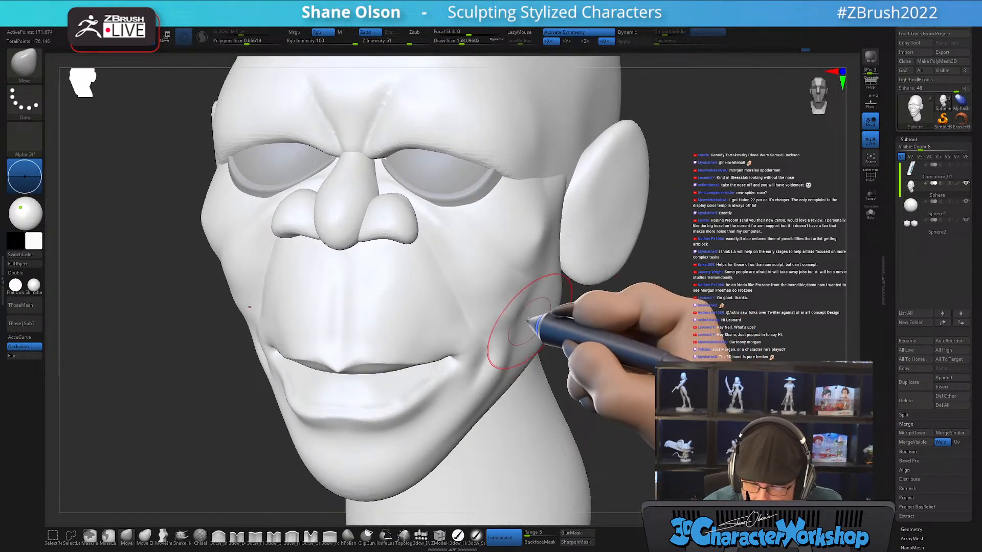
pyautogui.moveTo(574, 352); pyautogui.dragTo(610, 372, button='right')
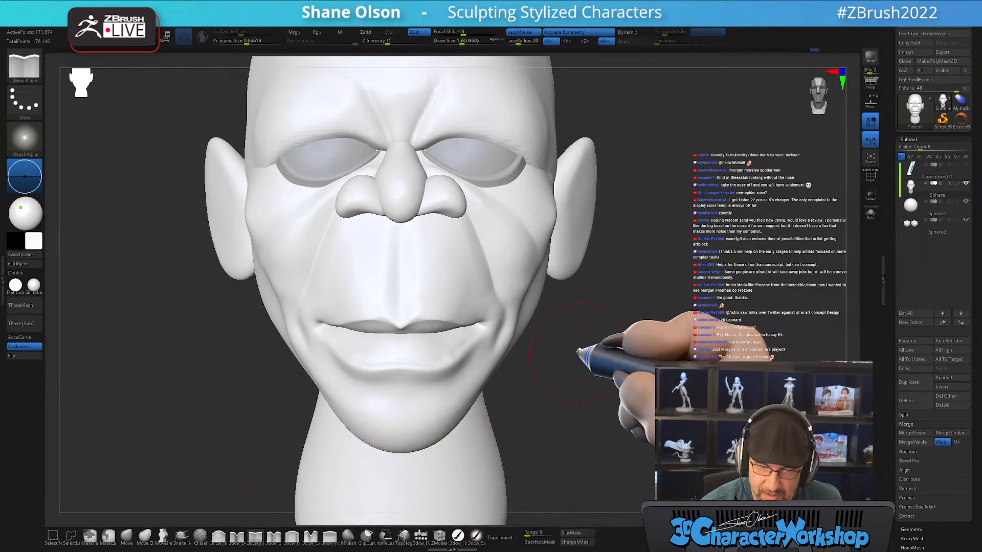
# Sharpen the upper lip's edge beside the philtrum with the 3dcw_Pinch brush at draw size about 46
pyautogui.moveTo(576, 357); pyautogui.dragTo(569, 387)
pyautogui.press('s')
pyautogui.moveTo(570, 387)
pyautogui.mouseDown()
pyautogui.moveTo(557, 388)
pyautogui.moveTo(603, 470)
pyautogui.mouseUp()
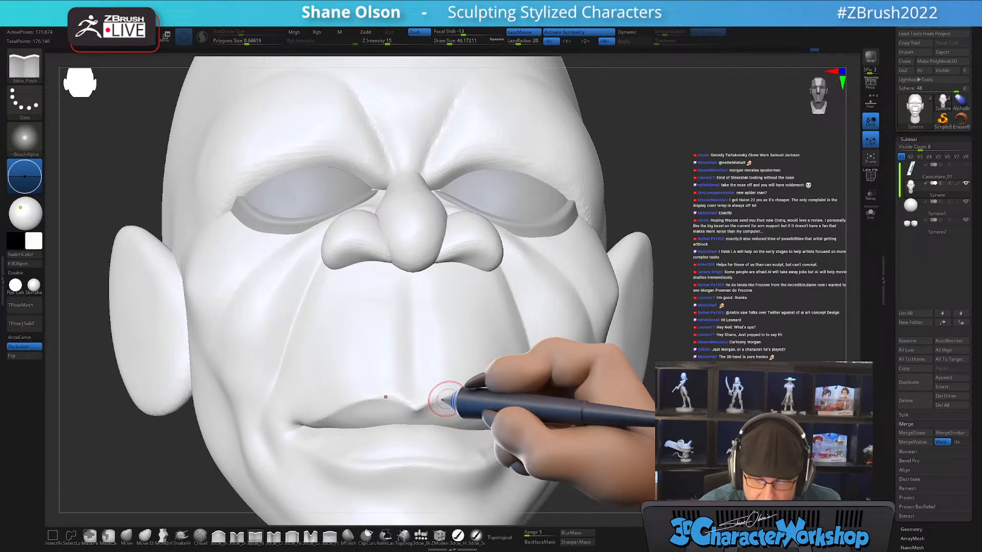
pyautogui.moveTo(443, 400)
pyautogui.mouseDown()
pyautogui.moveTo(422, 413)
pyautogui.moveTo(456, 396)
pyautogui.mouseUp()
pyautogui.moveTo(690, 470)
pyautogui.mouseDown()
pyautogui.moveTo(661, 471)
pyautogui.moveTo(667, 445)
pyautogui.moveTo(650, 407)
pyautogui.moveTo(632, 422)
pyautogui.mouseUp()
# Display the polygroup wireframe and turn on Sculptris Pro with a subdivide size of about 0.136
pyautogui.hotkey('shift', 'f')
pyautogui.hotkey('shift', 'f')
pyautogui.hotkey('shift', 'f')
pyautogui.keyDown('alt'); pyautogui.moveTo(665, 428); pyautogui.dragTo(656, 438); pyautogui.keyUp('alt')
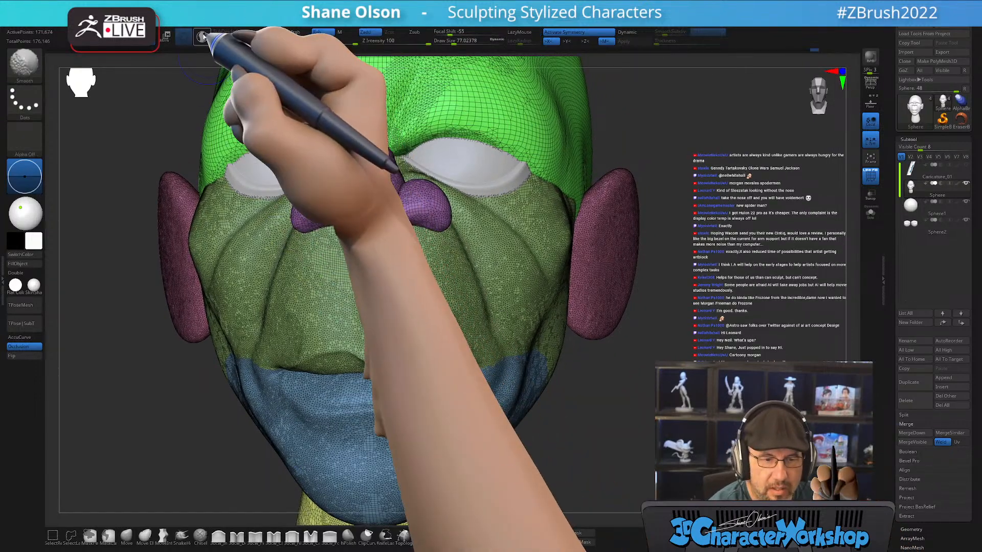
pyautogui.click(202, 36)
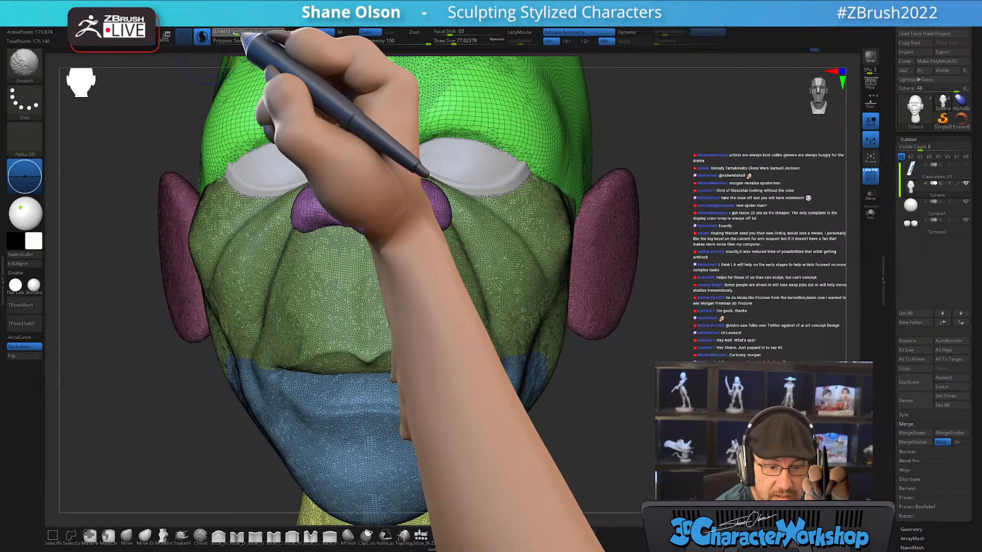
pyautogui.moveTo(632, 361)
pyautogui.keyDown('alt'); pyautogui.mouseDown()
pyautogui.moveTo(638, 348)
pyautogui.moveTo(634, 377)
pyautogui.moveTo(658, 413)
pyautogui.mouseUp(); pyautogui.keyUp('alt')
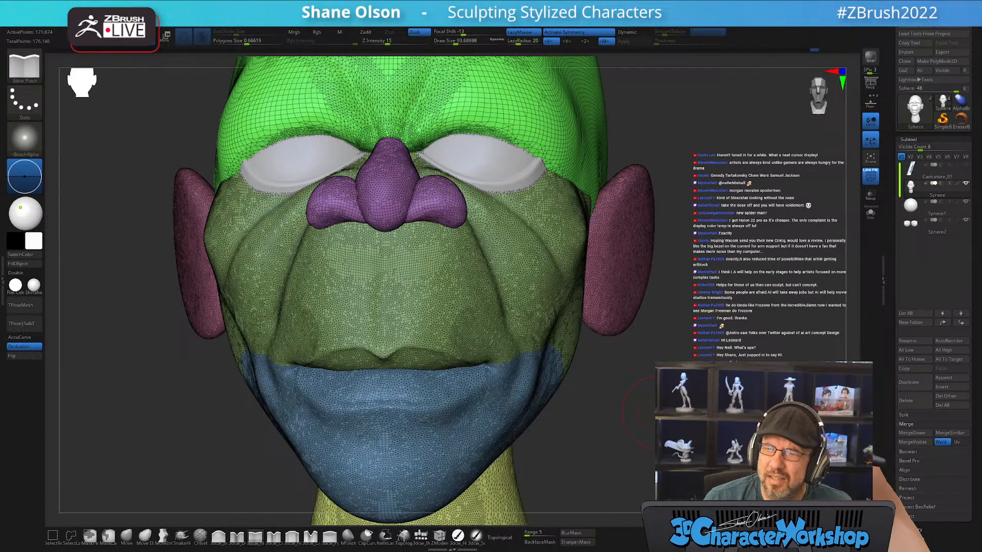
pyautogui.moveTo(618, 406); pyautogui.dragTo(653, 391)
# Set the Smooth brush's Z intensity to 5 and brush over both lips and the surrounding mouth area to add finer tessellation
pyautogui.press('shift')
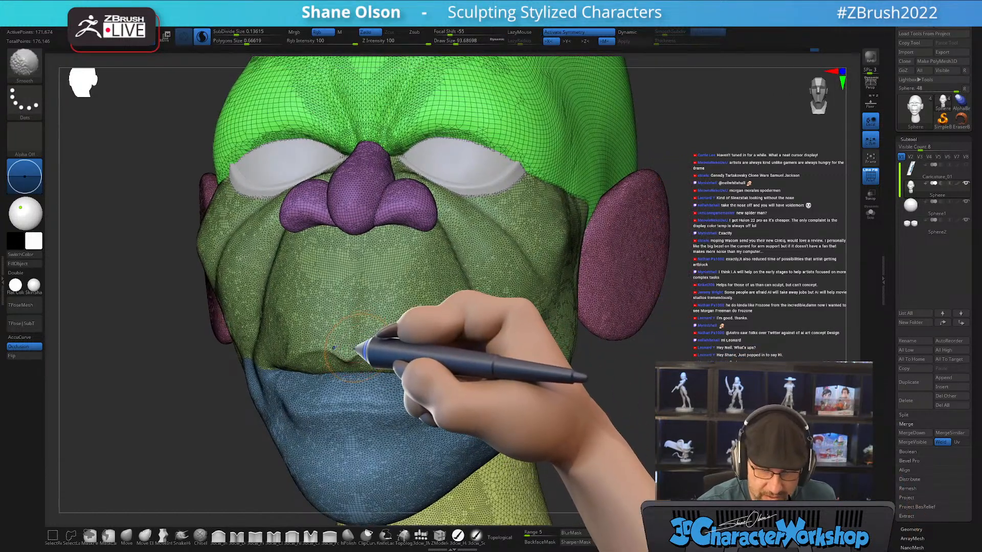
pyautogui.keyDown('shift'); pyautogui.click(377, 42); pyautogui.keyUp('shift')
pyautogui.write('5')
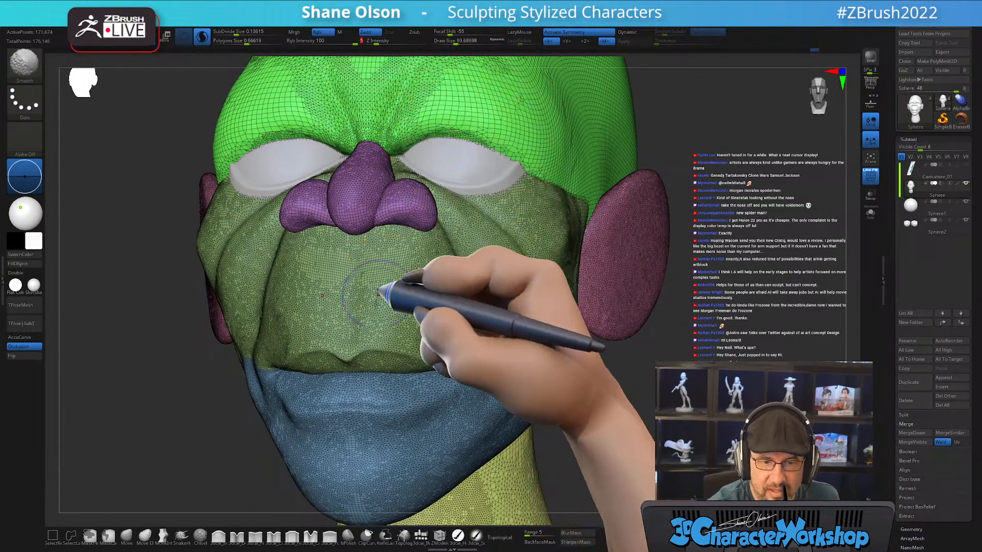
pyautogui.keyDown('shift'); pyautogui.moveTo(347, 349); pyautogui.dragTo(434, 347); pyautogui.keyUp('shift')
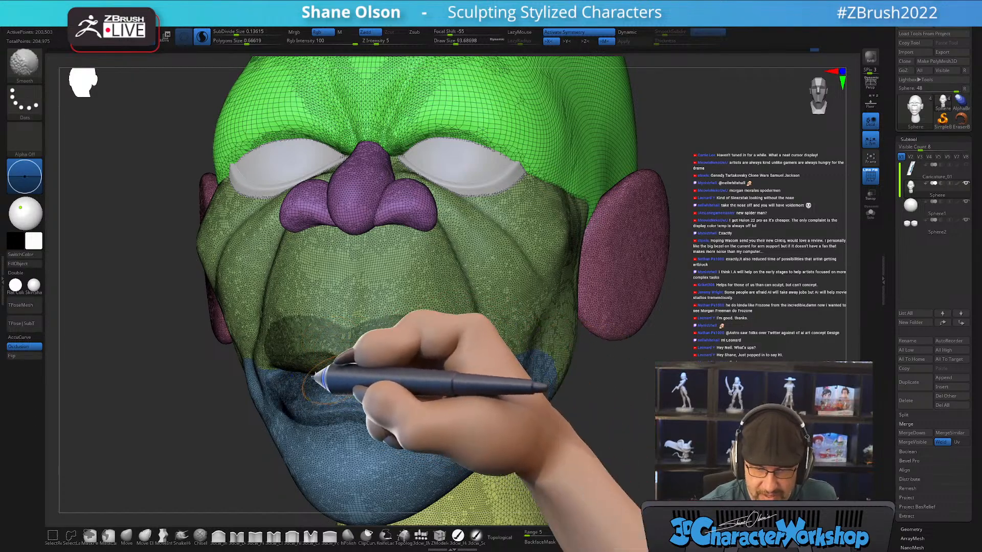
pyautogui.keyDown('shift'); pyautogui.moveTo(313, 377); pyautogui.dragTo(420, 356); pyautogui.keyUp('shift')
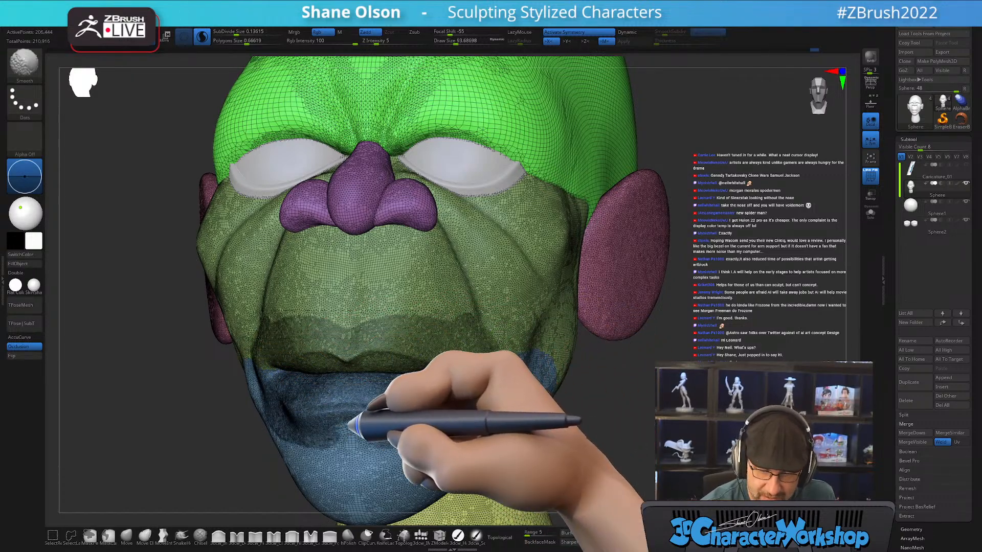
pyautogui.keyDown('shift'); pyautogui.moveTo(348, 424); pyautogui.dragTo(471, 410); pyautogui.keyUp('shift')
pyautogui.moveTo(617, 423); pyautogui.dragTo(611, 422)
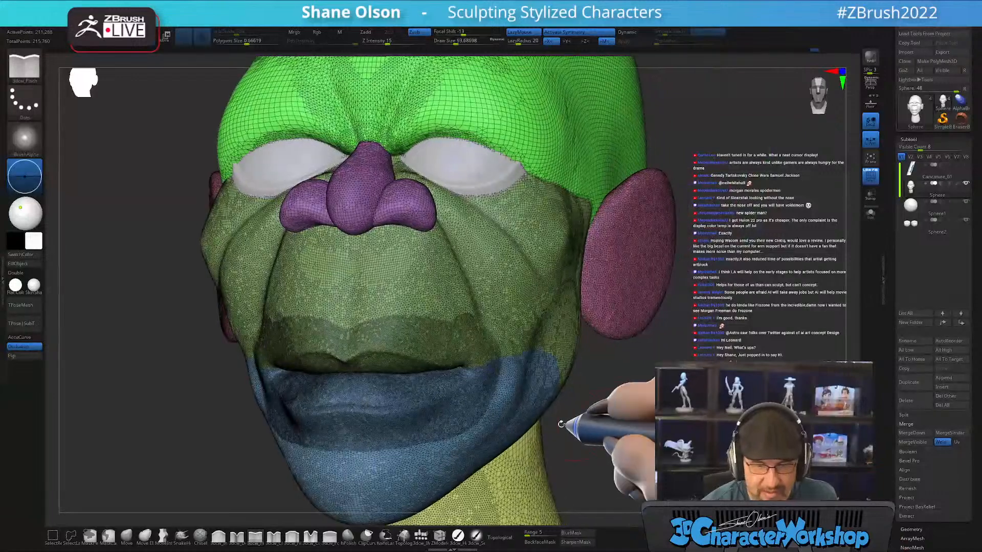
# Hide the wireframe and sharpen the lip line and mouth corners with the 3dcw_Pinch brush at draw size about 94
pyautogui.hotkey('shift', 'f')
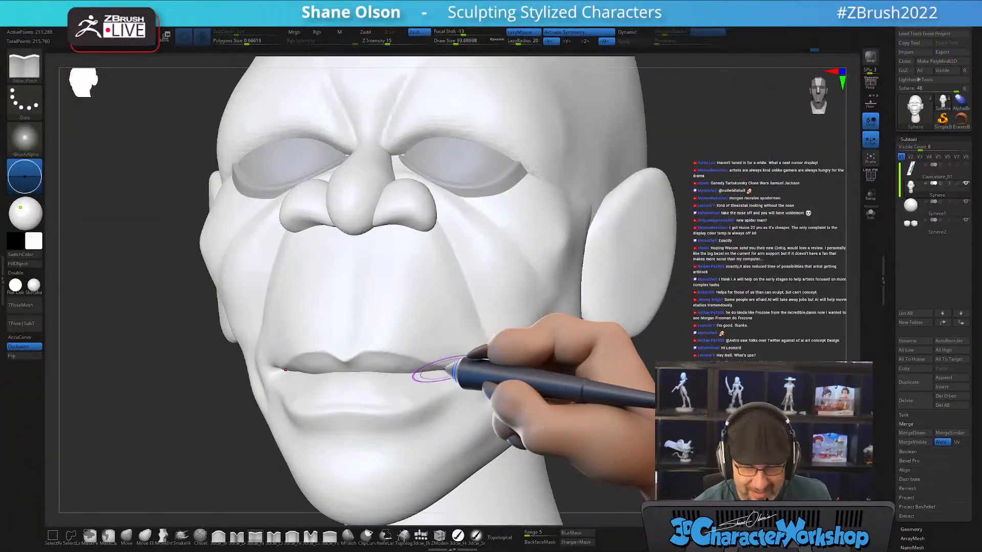
pyautogui.moveTo(479, 394)
pyautogui.mouseDown(button='right')
pyautogui.moveTo(502, 392)
pyautogui.moveTo(486, 401)
pyautogui.mouseUp(button='right')
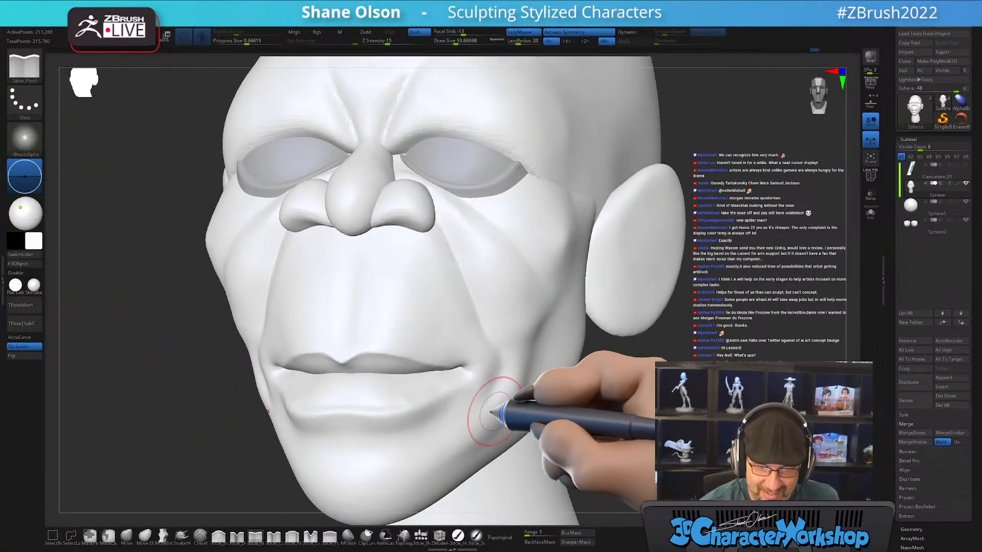
pyautogui.moveTo(630, 426)
pyautogui.mouseDown(button='right')
pyautogui.moveTo(591, 450)
pyautogui.moveTo(500, 362)
pyautogui.moveTo(465, 399)
pyautogui.moveTo(478, 390)
pyautogui.moveTo(409, 390)
pyautogui.moveTo(449, 385)
pyautogui.mouseUp(button='right')
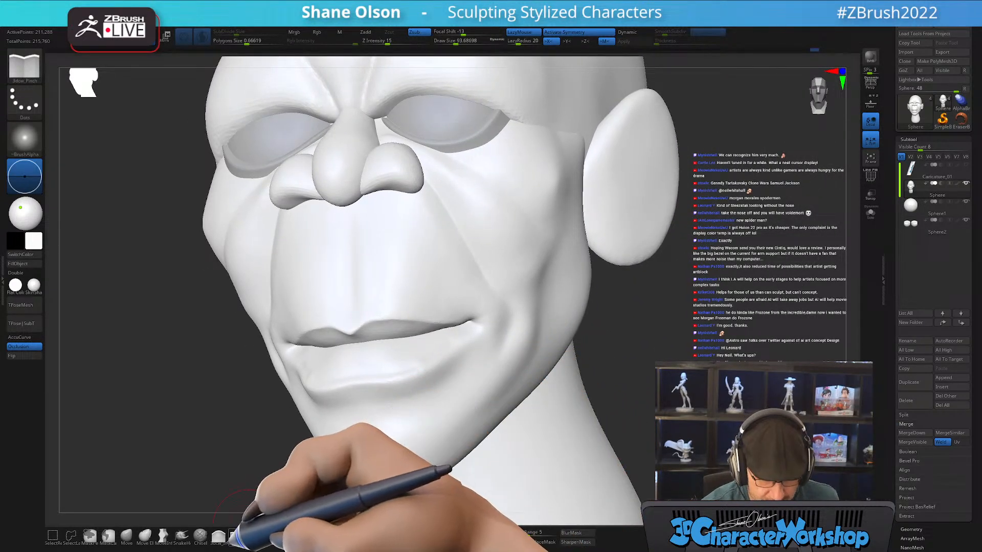
# Carve the crease between lower lip and chin with the 3dcw_Detail brush, using subdivide size 0.2315 and draw size about 59
pyautogui.click(237, 537)
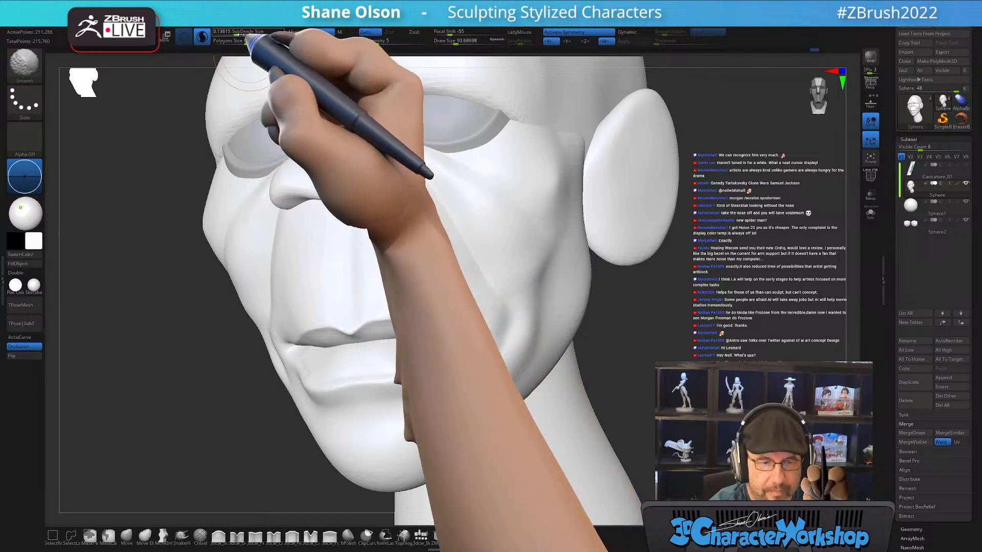
pyautogui.moveTo(239, 33); pyautogui.dragTo(241, 34)
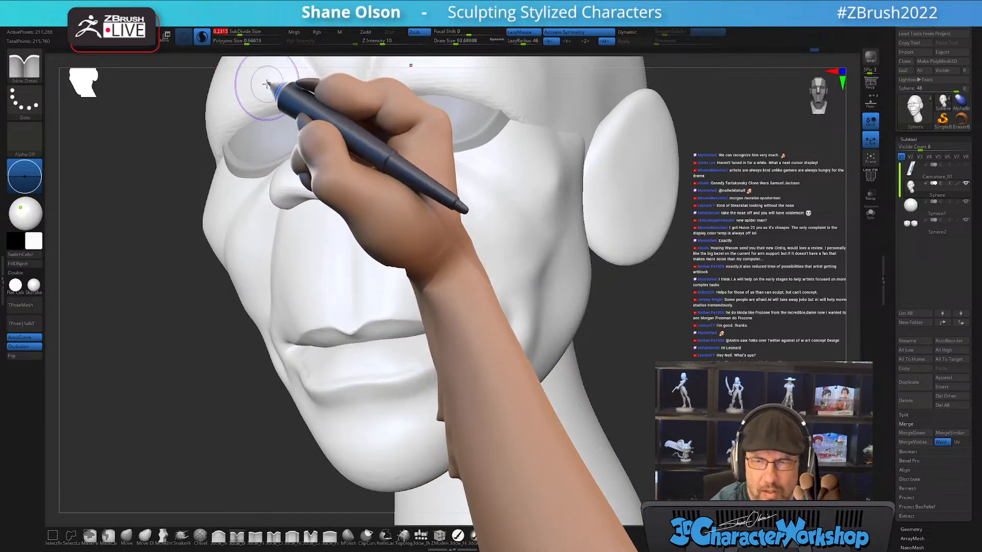
pyautogui.moveTo(604, 345)
pyautogui.mouseDown(button='right')
pyautogui.moveTo(630, 360)
pyautogui.moveTo(636, 399)
pyautogui.moveTo(625, 412)
pyautogui.moveTo(633, 387)
pyautogui.mouseUp(button='right')
pyautogui.press('[')
pyautogui.hotkey('shift', 'f')
pyautogui.hotkey('shift', 'f')
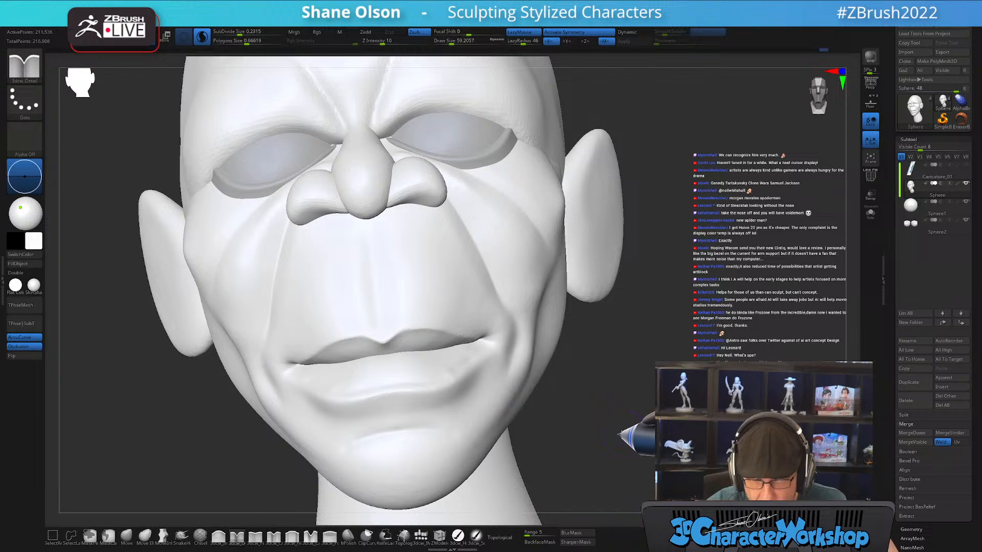
pyautogui.moveTo(621, 435); pyautogui.dragTo(665, 450, button='right')
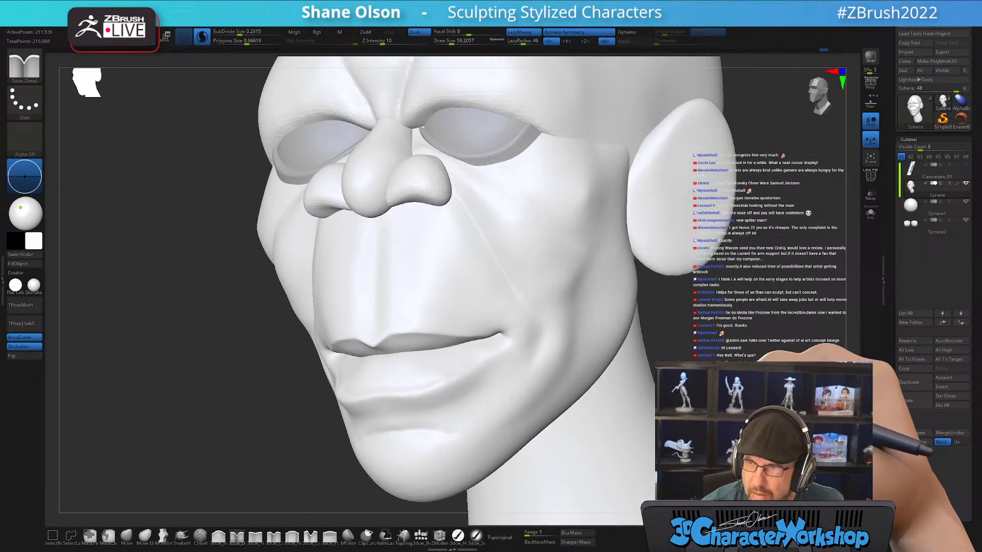
pyautogui.moveTo(691, 369); pyautogui.dragTo(725, 361)
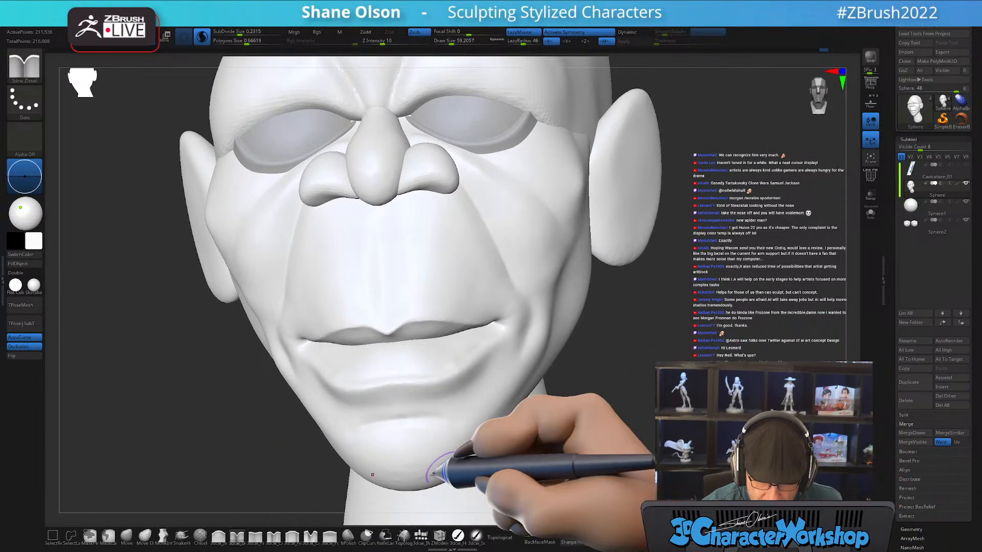
# Fill and smooth the area below the lower lip and around the chin with the 3dcw_Fill brush at draw size about 59
pyautogui.click(292, 535)
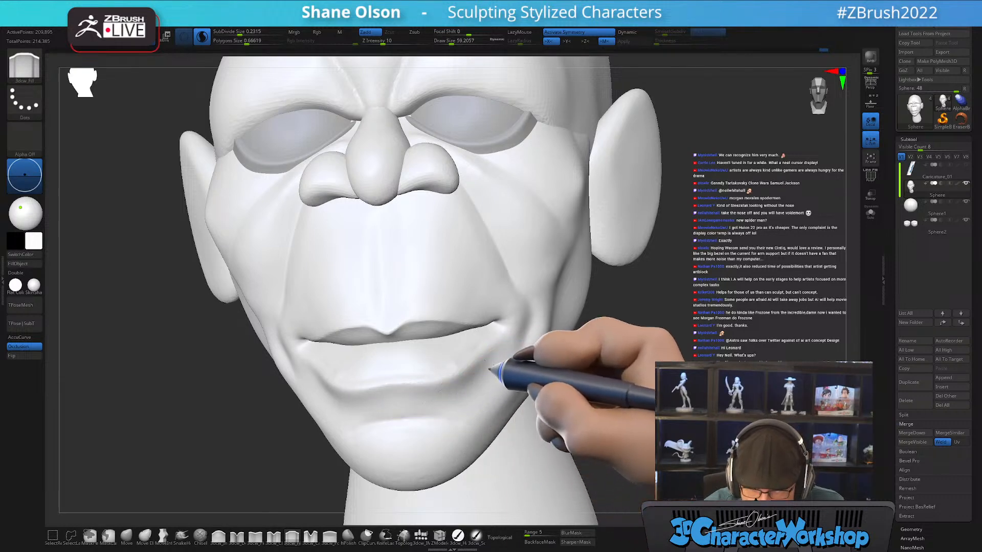
pyautogui.moveTo(571, 387); pyautogui.dragTo(575, 394)
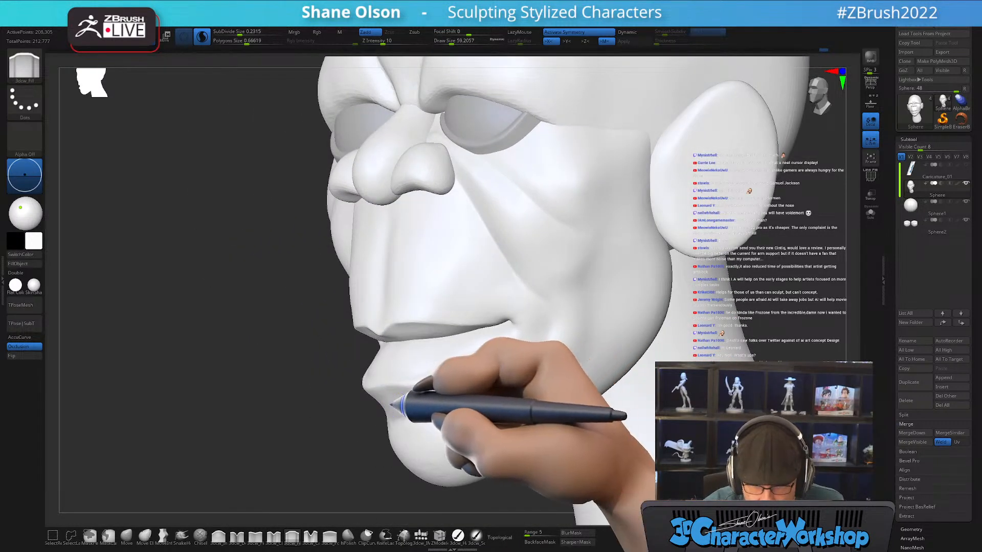
pyautogui.moveTo(544, 394); pyautogui.dragTo(555, 390, button='right')
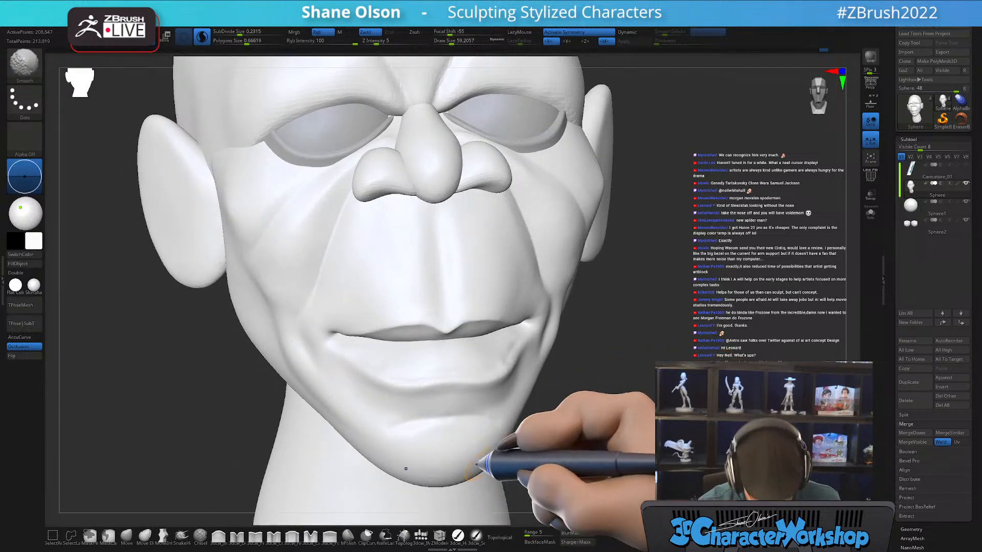
pyautogui.hotkey('shift', 'f')
pyautogui.hotkey('shift', 'f')
pyautogui.moveTo(582, 424)
pyautogui.keyDown('alt'); pyautogui.mouseDown()
pyautogui.moveTo(583, 411)
pyautogui.moveTo(584, 423)
pyautogui.moveTo(595, 412)
pyautogui.mouseUp(); pyautogui.keyUp('alt')
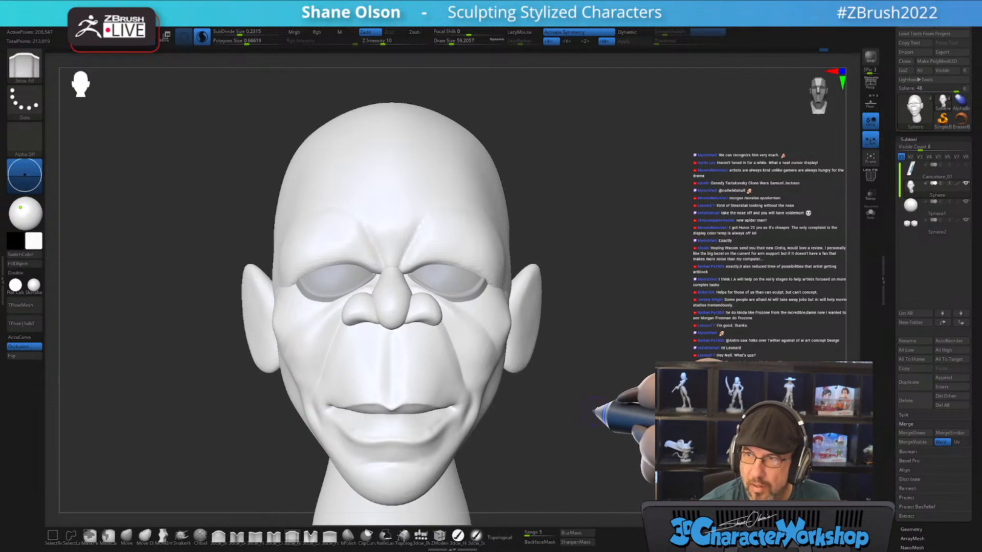
# Reshape the nostril wings and the side of the nose with the Move brush at draw size about 59
pyautogui.click(127, 535)
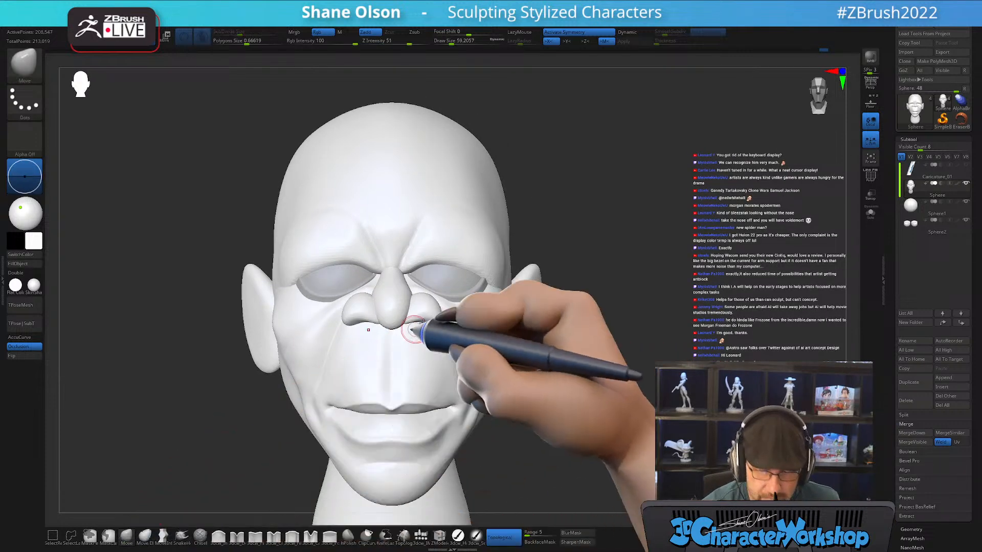
pyautogui.moveTo(457, 269)
pyautogui.keyDown('alt'); pyautogui.mouseDown(button='right')
pyautogui.moveTo(455, 290)
pyautogui.moveTo(432, 300)
pyautogui.moveTo(421, 331)
pyautogui.moveTo(400, 333)
pyautogui.moveTo(419, 335)
pyautogui.moveTo(450, 374)
pyautogui.moveTo(494, 361)
pyautogui.moveTo(465, 339)
pyautogui.moveTo(479, 290)
pyautogui.mouseUp(button='right'); pyautogui.keyUp('alt')
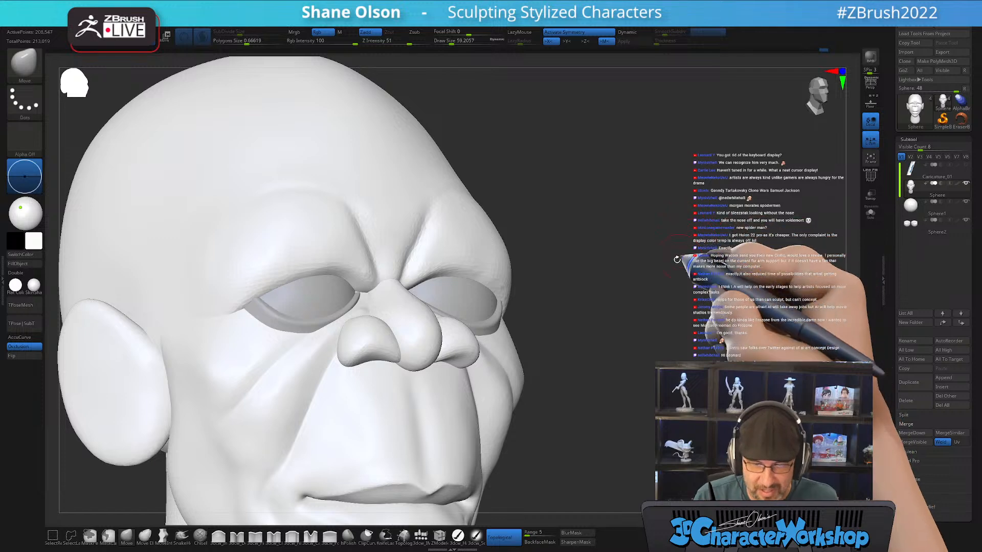
pyautogui.moveTo(668, 264); pyautogui.dragTo(664, 291)
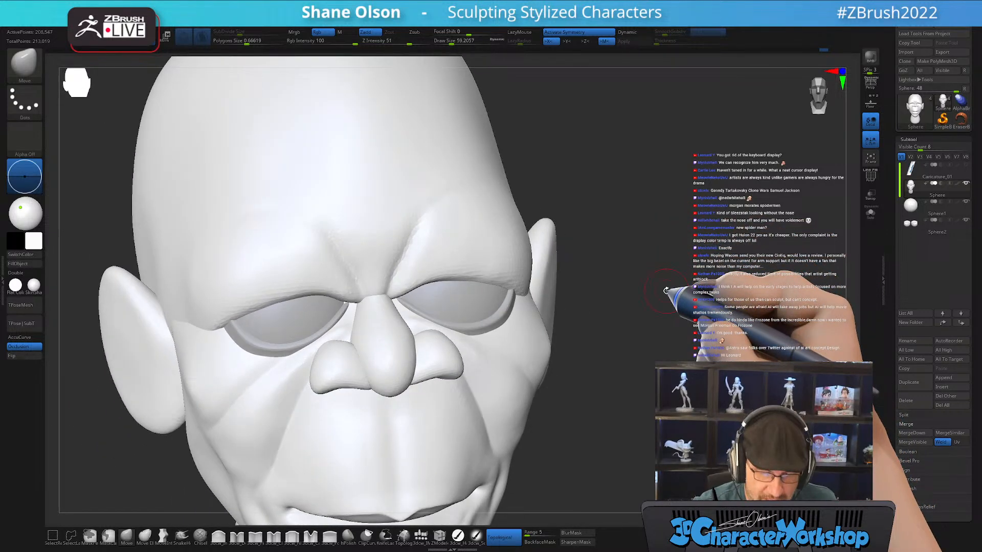
pyautogui.keyDown('alt'); pyautogui.moveTo(336, 365); pyautogui.dragTo(368, 387, button='right'); pyautogui.keyUp('alt')
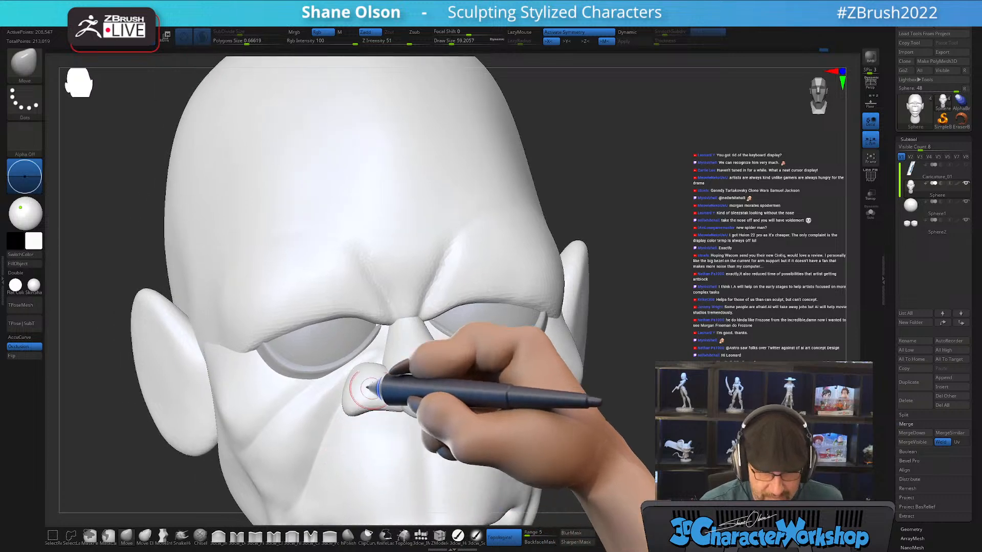
pyautogui.moveTo(367, 387)
pyautogui.mouseDown()
pyautogui.moveTo(394, 346)
pyautogui.moveTo(413, 369)
pyautogui.mouseUp()
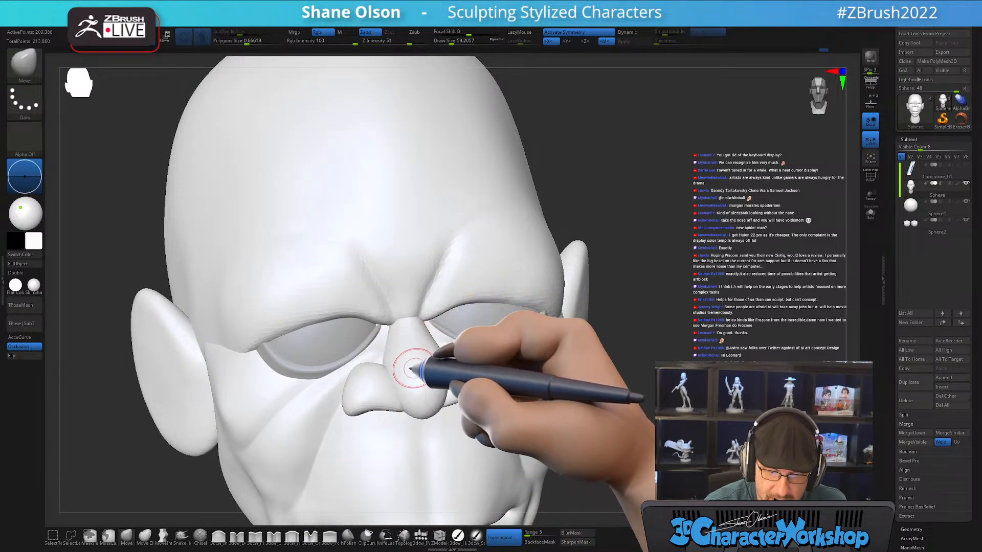
pyautogui.moveTo(411, 368)
pyautogui.mouseDown(button='right')
pyautogui.moveTo(394, 386)
pyautogui.moveTo(405, 381)
pyautogui.mouseUp(button='right')
# Show the wireframe and set the Smooth brush to Z intensity 24, subdivide size 0.17164 and draw size about 149
pyautogui.keyDown('shift'); pyautogui.moveTo(406, 168); pyautogui.dragTo(418, 158); pyautogui.keyUp('shift')
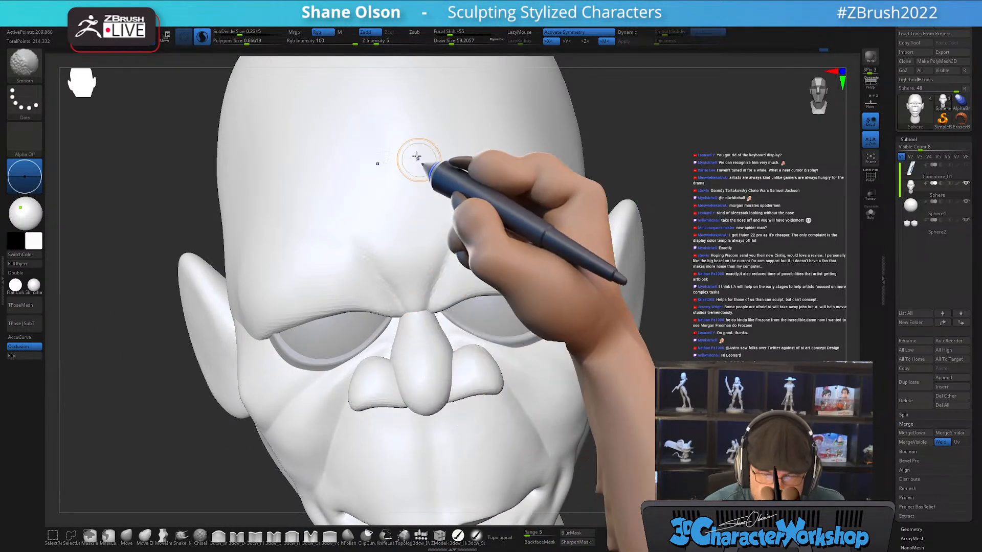
pyautogui.moveTo(387, 41); pyautogui.dragTo(427, 41)
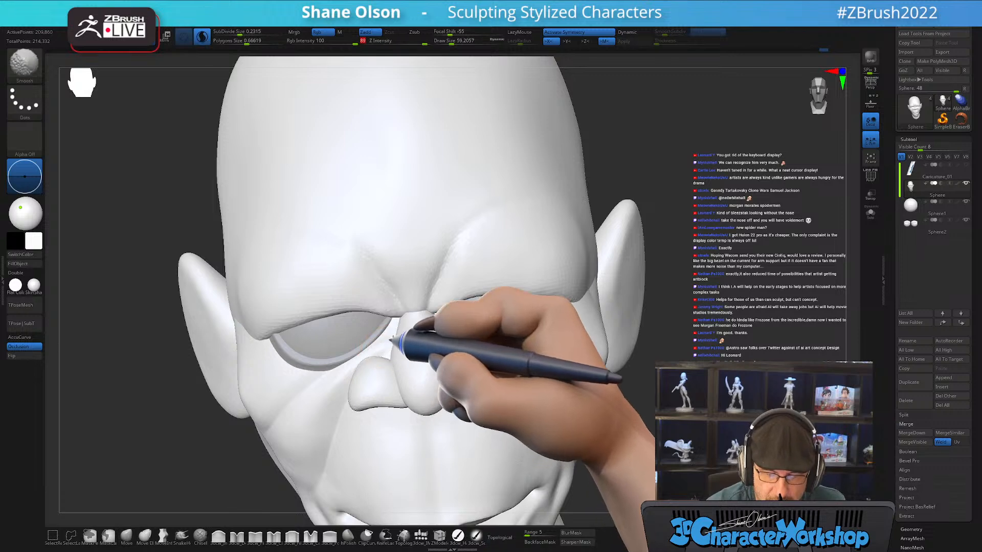
pyautogui.moveTo(414, 404)
pyautogui.mouseDown(button='right')
pyautogui.moveTo(438, 390)
pyautogui.moveTo(460, 351)
pyautogui.moveTo(453, 330)
pyautogui.moveTo(486, 346)
pyautogui.moveTo(488, 375)
pyautogui.moveTo(444, 348)
pyautogui.mouseUp(button='right')
pyautogui.hotkey('shift', 'f')
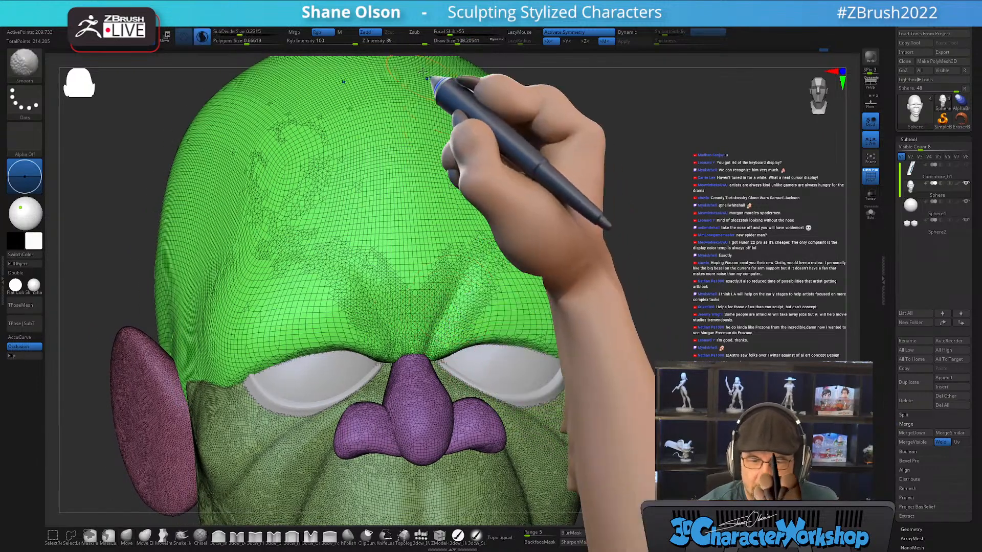
pyautogui.keyDown('shift'); pyautogui.moveTo(416, 42); pyautogui.dragTo(394, 47); pyautogui.keyUp('shift')
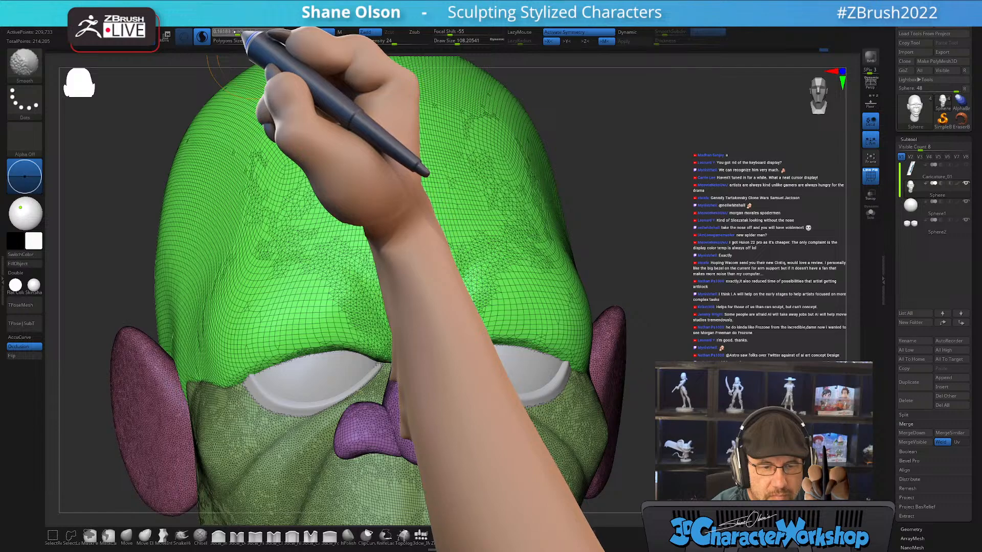
pyautogui.moveTo(639, 245)
pyautogui.mouseDown()
pyautogui.moveTo(694, 279)
pyautogui.moveTo(700, 266)
pyautogui.mouseUp()
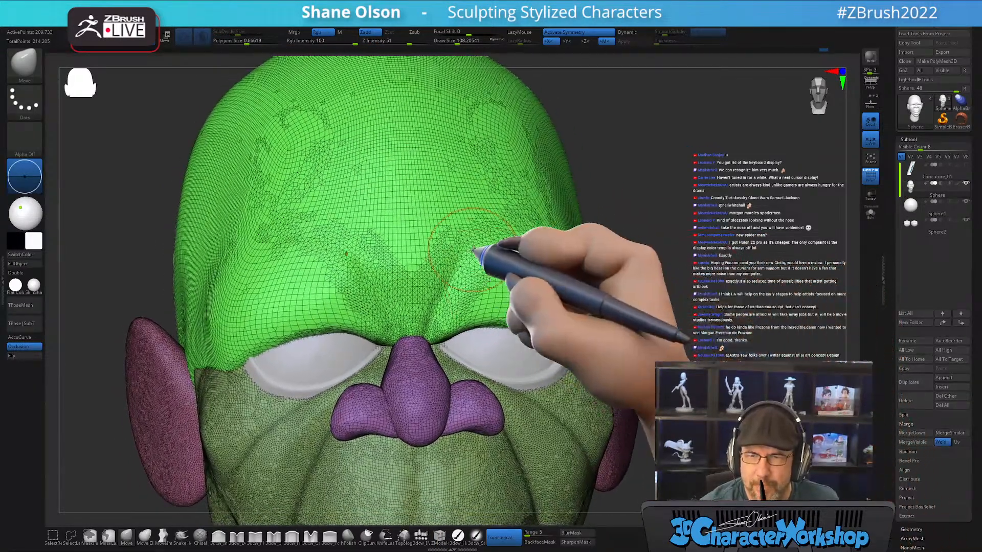
pyautogui.keyDown('alt'); pyautogui.moveTo(473, 249); pyautogui.dragTo(462, 245, button='right'); pyautogui.keyUp('alt')
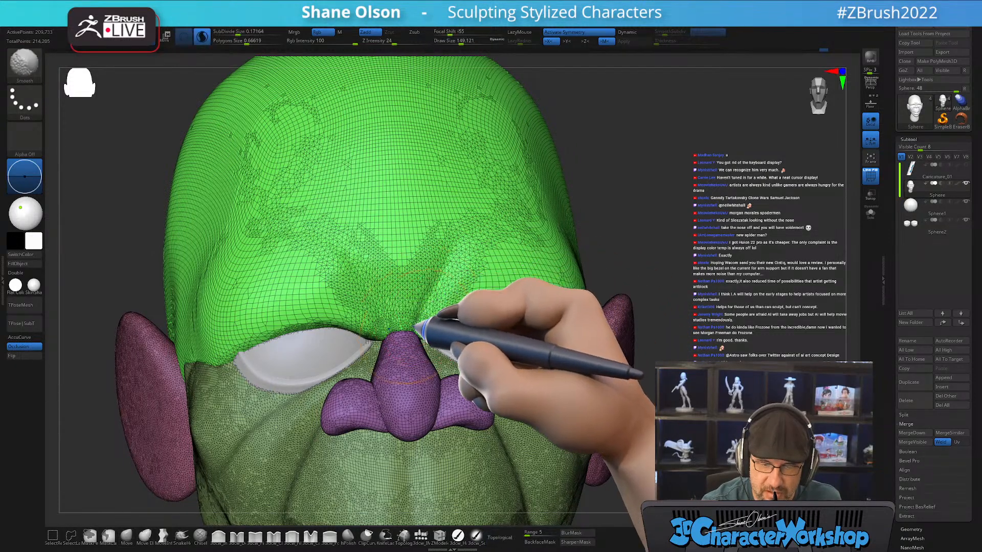
# Brush the Smooth brush over the brow ridges, temples and lower forehead to add finer tessellation
pyautogui.moveTo(416, 324)
pyautogui.mouseDown()
pyautogui.moveTo(544, 293)
pyautogui.moveTo(577, 307)
pyautogui.mouseUp()
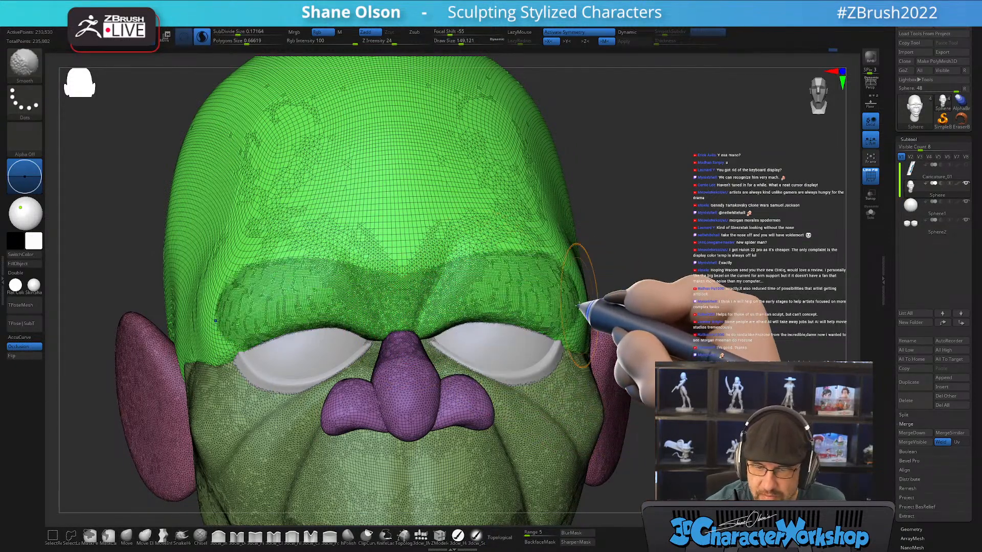
pyautogui.moveTo(458, 242)
pyautogui.keyDown('shift'); pyautogui.mouseDown()
pyautogui.moveTo(564, 279)
pyautogui.moveTo(572, 305)
pyautogui.mouseUp(); pyautogui.keyUp('shift')
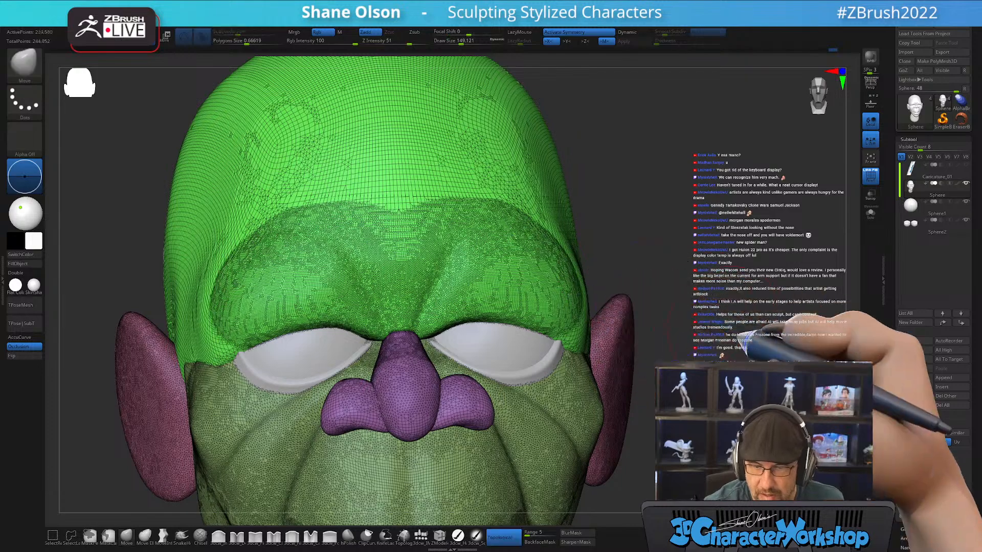
pyautogui.moveTo(738, 337)
pyautogui.mouseDown()
pyautogui.moveTo(716, 329)
pyautogui.moveTo(699, 344)
pyautogui.moveTo(564, 321)
pyautogui.mouseUp()
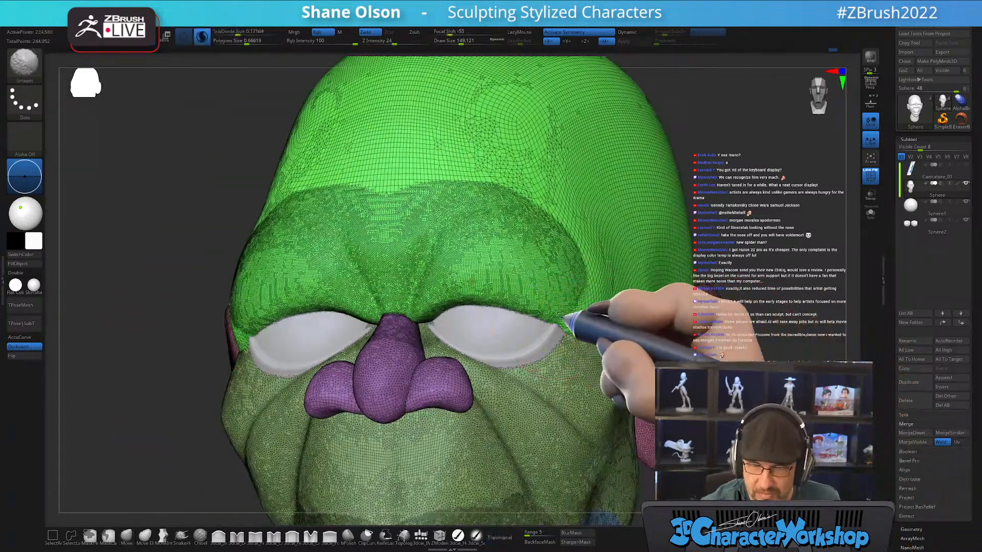
pyautogui.moveTo(543, 238)
pyautogui.keyDown('shift'); pyautogui.mouseDown()
pyautogui.moveTo(562, 212)
pyautogui.moveTo(481, 202)
pyautogui.moveTo(592, 295)
pyautogui.mouseUp(); pyautogui.keyUp('shift')
pyautogui.moveTo(452, 205)
pyautogui.keyDown('shift'); pyautogui.mouseDown()
pyautogui.moveTo(377, 210)
pyautogui.moveTo(511, 236)
pyautogui.mouseUp(); pyautogui.keyUp('shift')
pyautogui.moveTo(548, 262)
pyautogui.mouseDown(button='right')
pyautogui.moveTo(525, 278)
pyautogui.moveTo(565, 281)
pyautogui.moveTo(552, 289)
pyautogui.mouseUp(button='right')
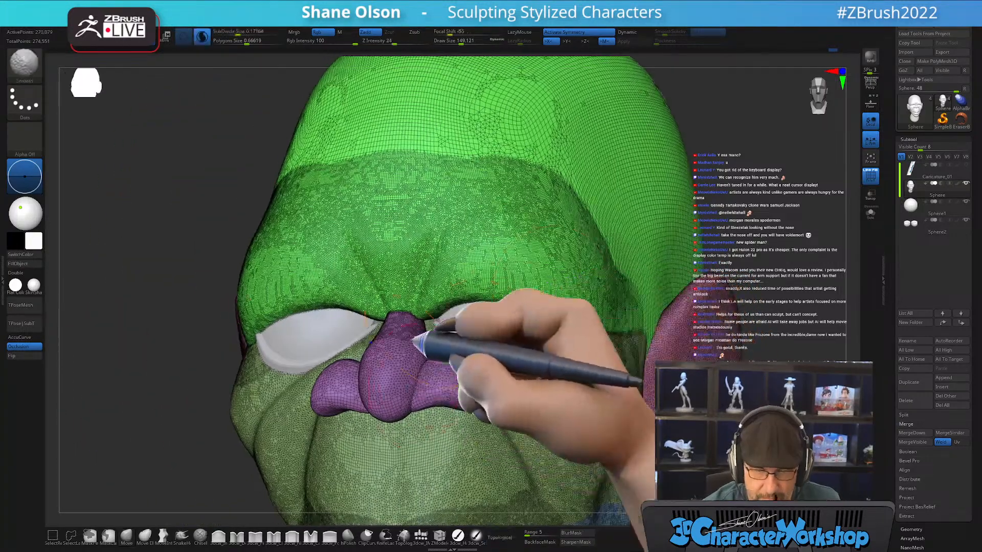
# Smooth over the nose, nostrils and area around them to refine their tessellation, and hide the wireframe
pyautogui.keyDown('shift'); pyautogui.moveTo(409, 402); pyautogui.dragTo(478, 389); pyautogui.keyUp('shift')
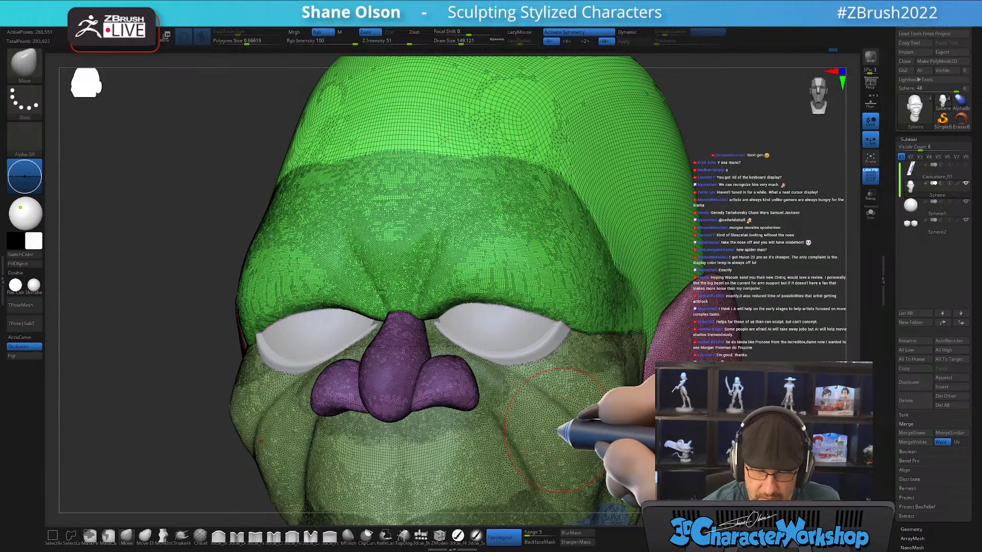
pyautogui.moveTo(481, 387); pyautogui.dragTo(508, 377, button='right')
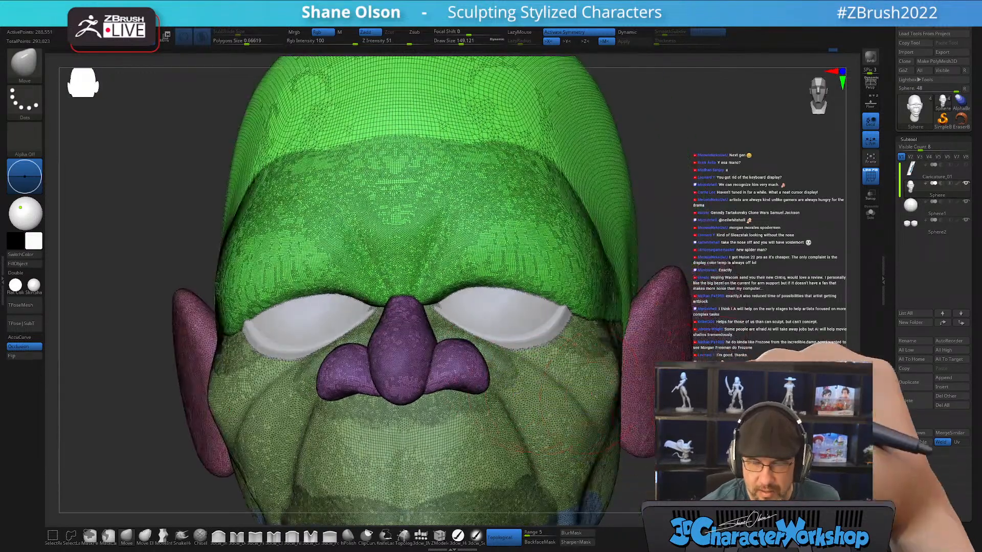
pyautogui.moveTo(423, 267); pyautogui.dragTo(516, 358, button='right')
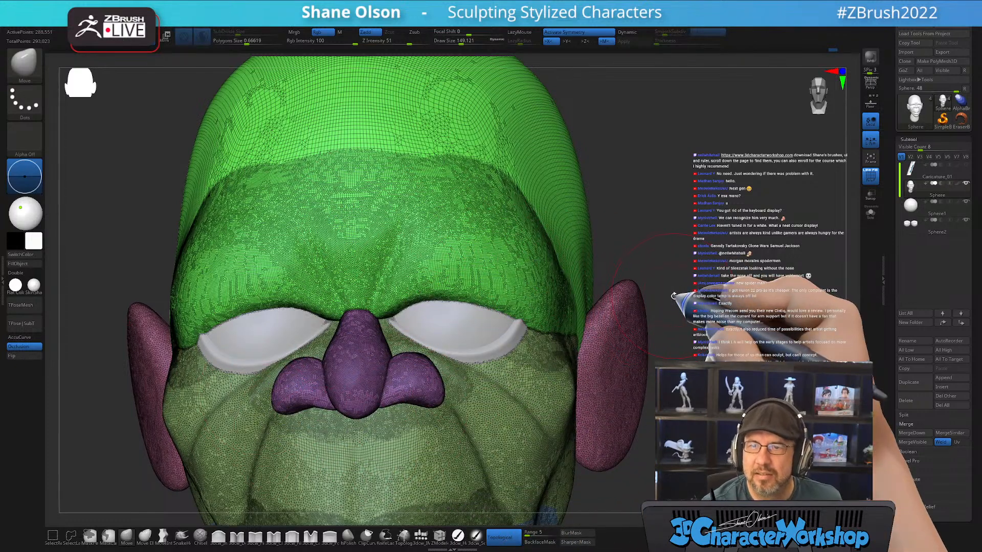
pyautogui.hotkey('shift', 'f')
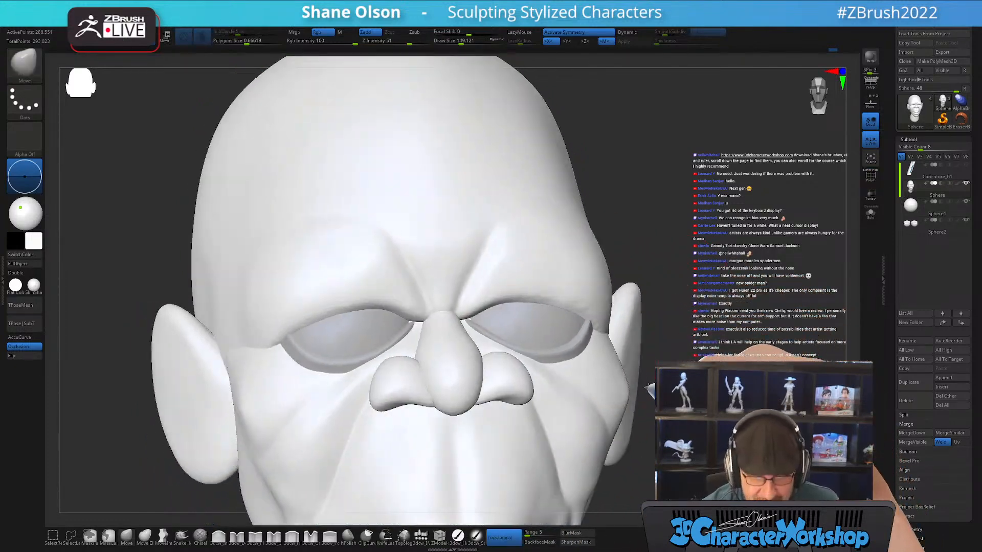
pyautogui.moveTo(649, 388); pyautogui.dragTo(635, 386)
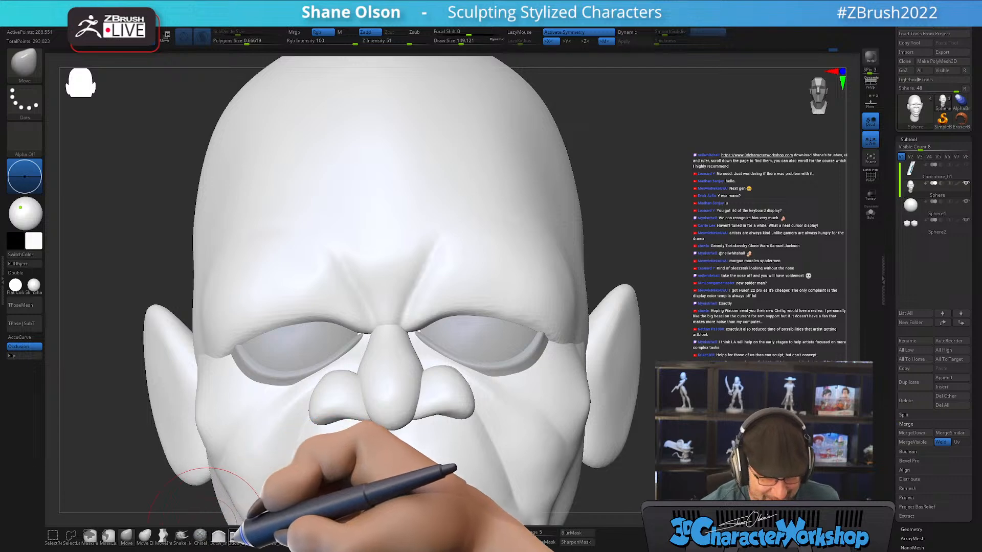
# Carve the upper eyelid crease beneath the brow with the 3dcw_Detail brush at draw size about 46
pyautogui.click(237, 536)
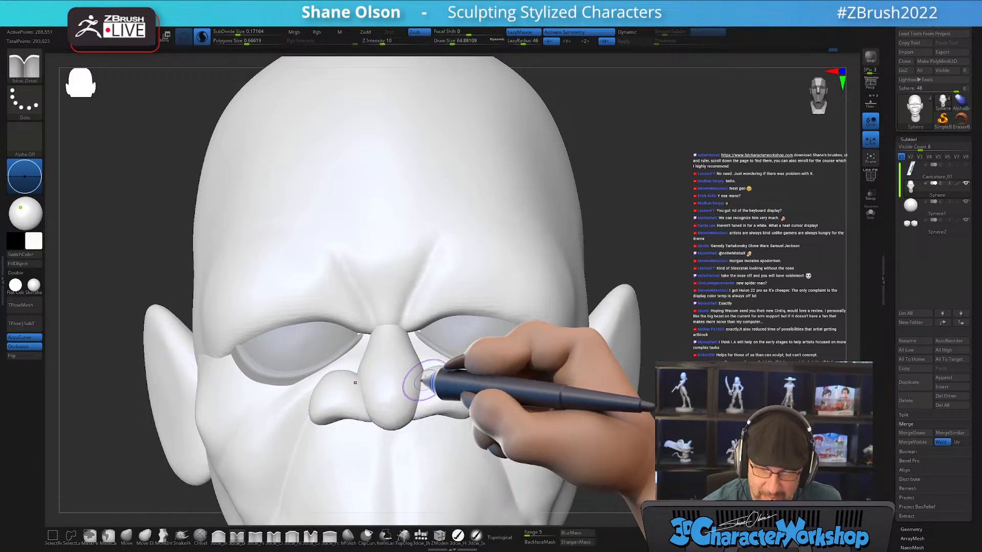
pyautogui.keyDown('ctrl'); pyautogui.moveTo(421, 380); pyautogui.dragTo(419, 404, button='right'); pyautogui.keyUp('ctrl')
pyautogui.keyDown('alt'); pyautogui.moveTo(424, 352); pyautogui.dragTo(434, 407, button='right'); pyautogui.keyUp('alt')
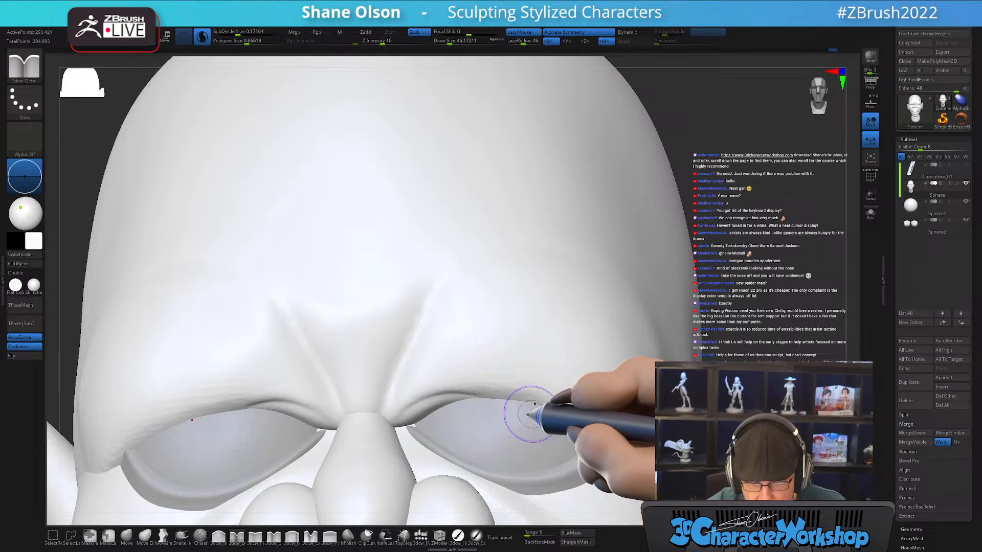
pyautogui.moveTo(527, 414); pyautogui.dragTo(460, 422, button='right')
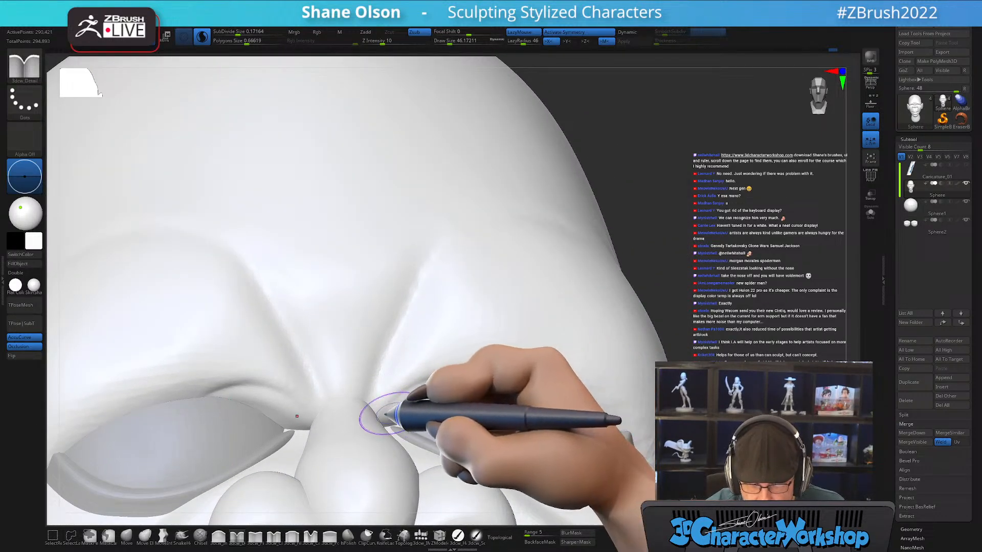
pyautogui.moveTo(389, 410); pyautogui.dragTo(397, 401)
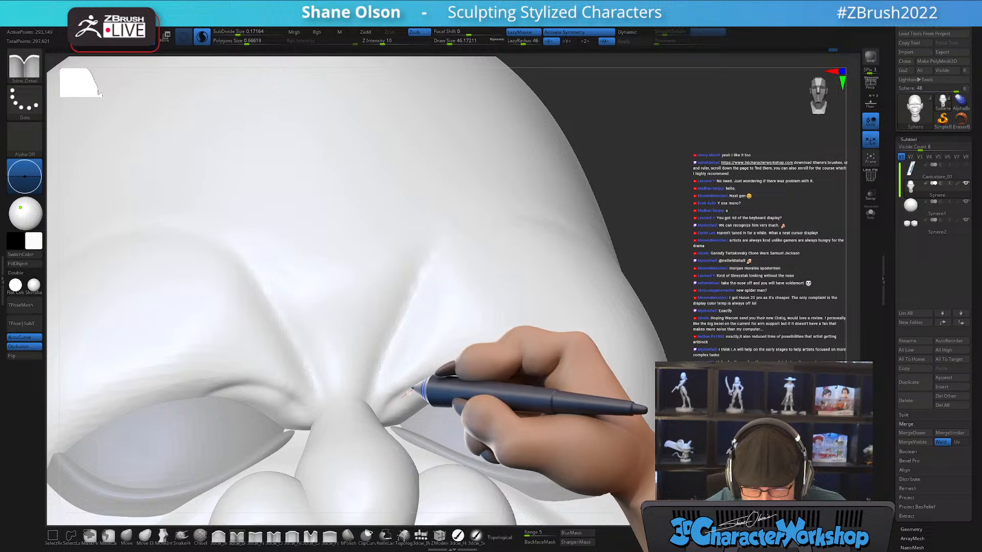
pyautogui.moveTo(497, 407)
pyautogui.mouseDown(button='right')
pyautogui.moveTo(490, 437)
pyautogui.moveTo(486, 401)
pyautogui.moveTo(548, 449)
pyautogui.moveTo(574, 447)
pyautogui.moveTo(499, 423)
pyautogui.moveTo(511, 409)
pyautogui.moveTo(511, 438)
pyautogui.moveTo(502, 432)
pyautogui.moveTo(517, 445)
pyautogui.mouseUp(button='right')
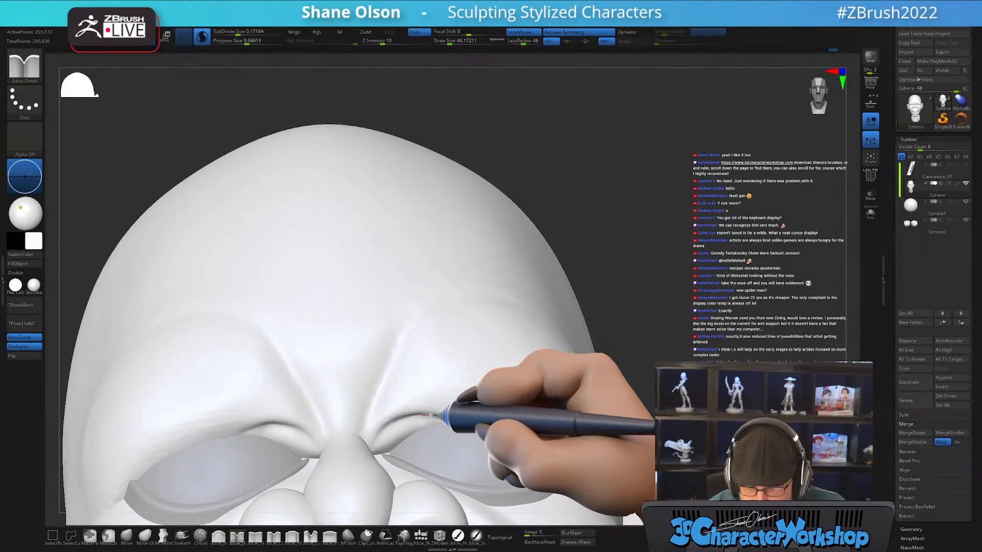
pyautogui.moveTo(503, 452); pyautogui.dragTo(490, 467, button='right')
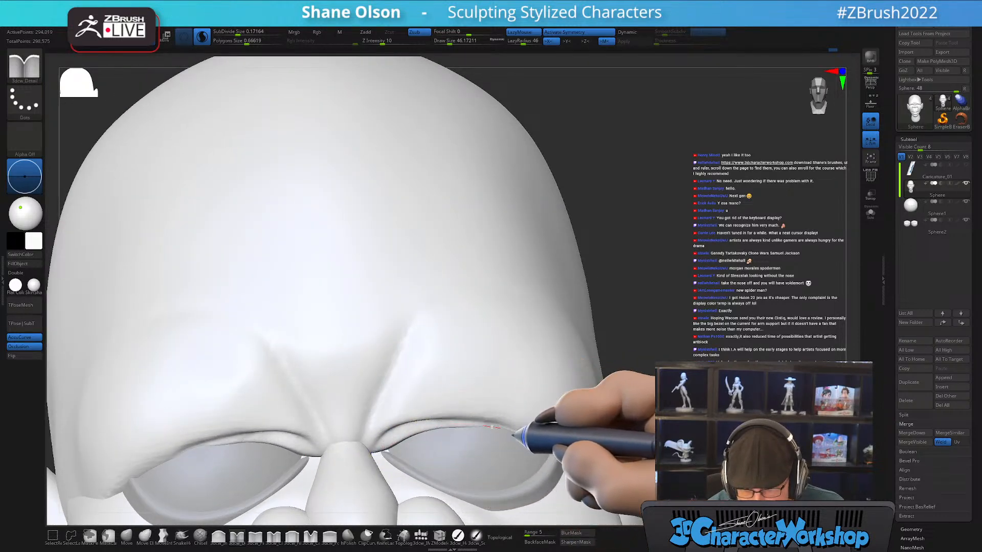
pyautogui.moveTo(553, 449); pyautogui.dragTo(553, 421, button='right')
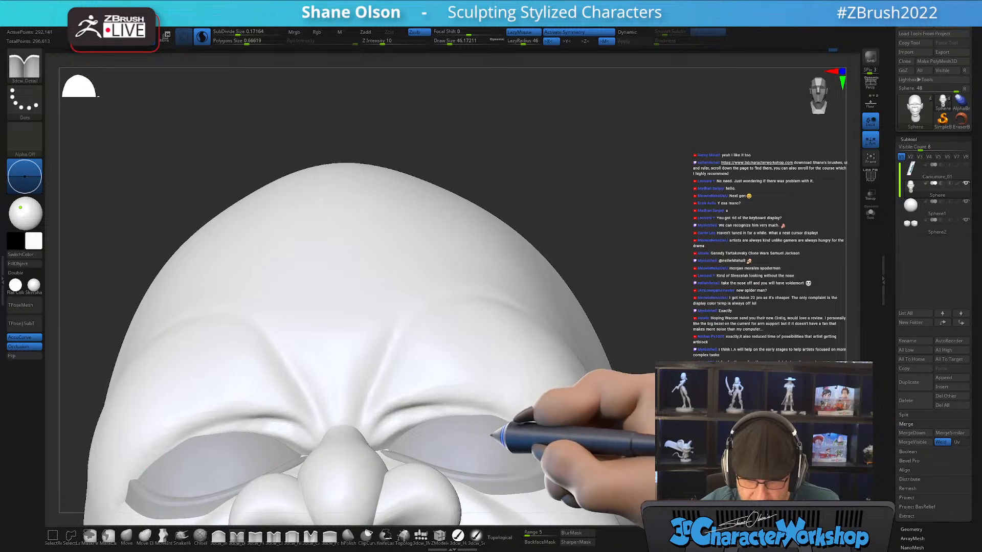
# Refine the eyelid crease near the inner eye corners with the 3dcw_Detail brush at draw size about 33
pyautogui.moveTo(495, 431)
pyautogui.mouseDown(button='right')
pyautogui.moveTo(445, 436)
pyautogui.moveTo(467, 408)
pyautogui.moveTo(464, 447)
pyautogui.moveTo(429, 445)
pyautogui.moveTo(442, 453)
pyautogui.moveTo(445, 420)
pyautogui.moveTo(397, 382)
pyautogui.mouseUp(button='right')
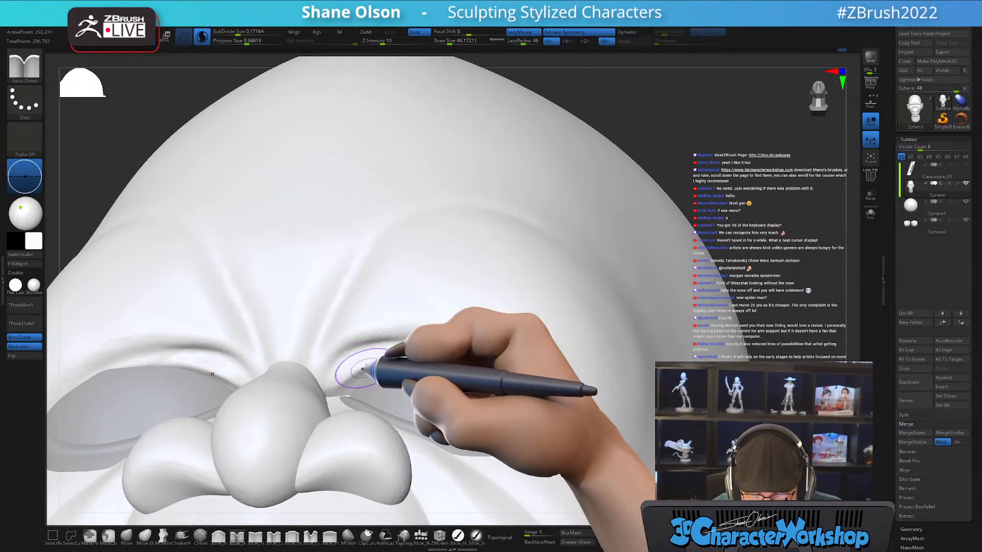
pyautogui.moveTo(399, 359); pyautogui.dragTo(389, 357, button='right')
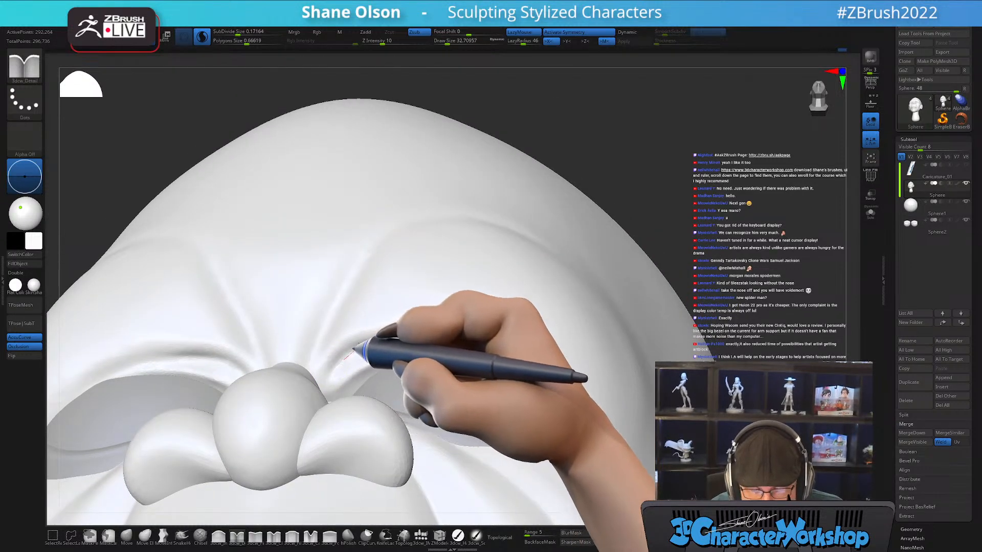
pyautogui.moveTo(498, 387)
pyautogui.mouseDown(button='right')
pyautogui.moveTo(519, 419)
pyautogui.moveTo(498, 411)
pyautogui.moveTo(506, 402)
pyautogui.moveTo(490, 352)
pyautogui.mouseUp(button='right')
pyautogui.moveTo(466, 301)
pyautogui.keyDown('alt'); pyautogui.mouseDown(button='right')
pyautogui.moveTo(416, 206)
pyautogui.moveTo(460, 201)
pyautogui.moveTo(560, 344)
pyautogui.moveTo(541, 342)
pyautogui.moveTo(571, 354)
pyautogui.moveTo(607, 335)
pyautogui.mouseUp(button='right'); pyautogui.keyUp('alt')
# Soften the upper eyelid crease along the brow with the Smooth brush at draw size about 68
pyautogui.press('shift')
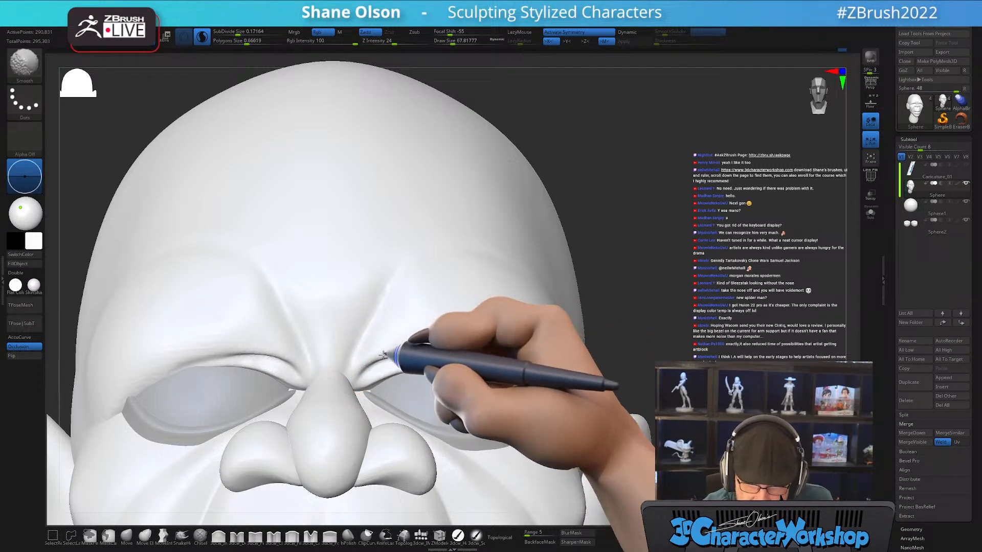
pyautogui.keyDown('shift'); pyautogui.moveTo(425, 352); pyautogui.dragTo(470, 355); pyautogui.keyUp('shift')
pyautogui.moveTo(526, 354)
pyautogui.mouseDown(button='right')
pyautogui.moveTo(540, 346)
pyautogui.moveTo(530, 363)
pyautogui.mouseUp(button='right')
# Reshape the inner brow and upper eyelid with the Move brush at draw size about 108, smoothing the brow edge
pyautogui.click(126, 535)
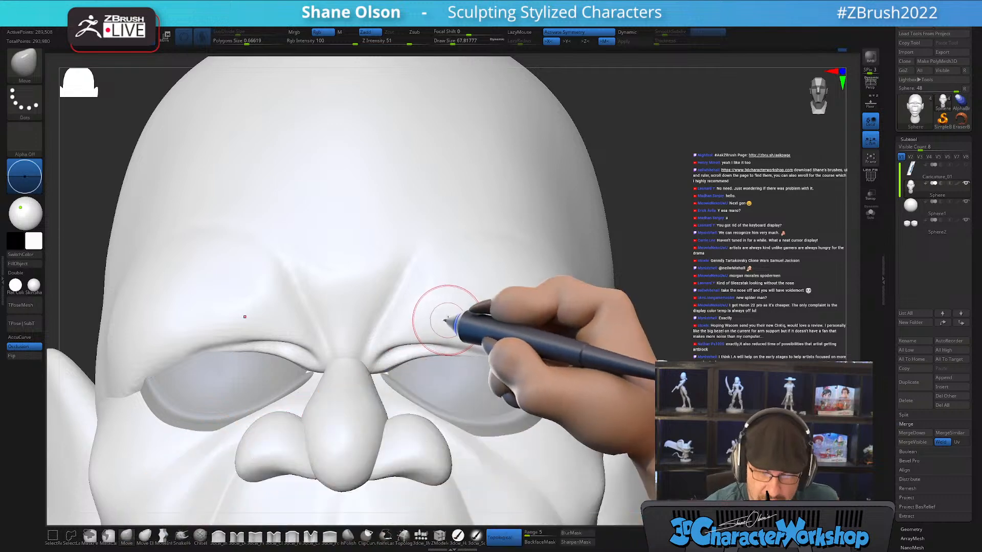
pyautogui.moveTo(402, 337); pyautogui.dragTo(405, 329)
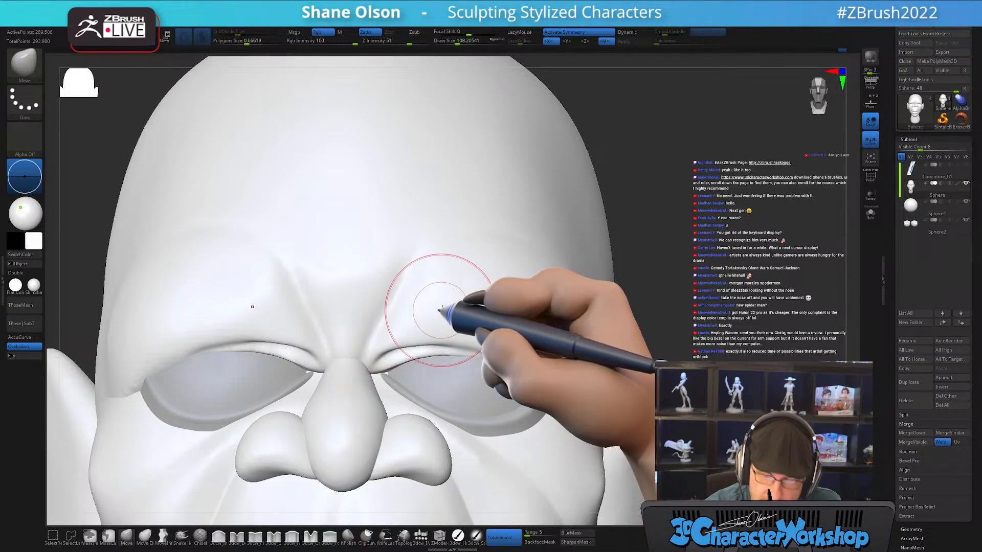
pyautogui.moveTo(441, 308)
pyautogui.mouseDown(button='right')
pyautogui.moveTo(446, 317)
pyautogui.moveTo(433, 322)
pyautogui.mouseUp(button='right')
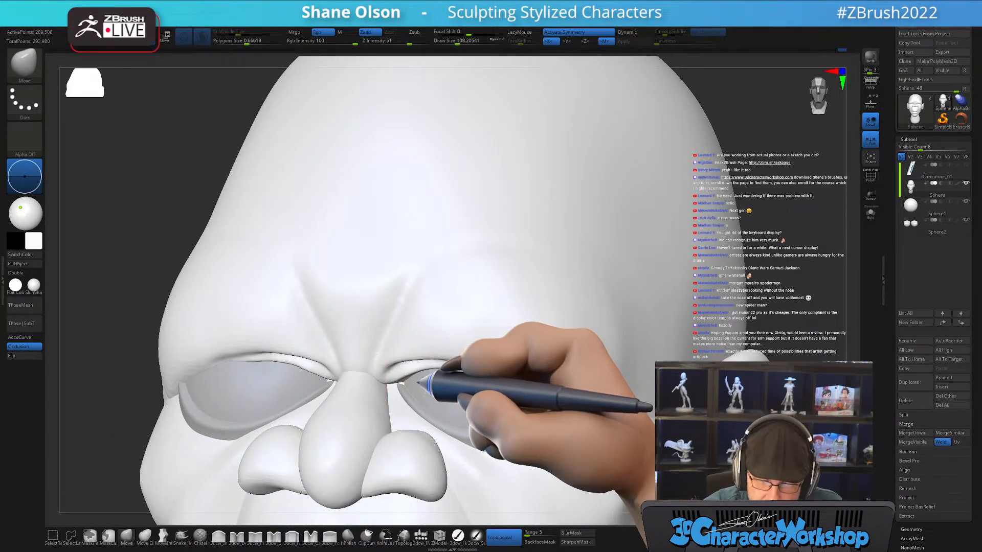
pyautogui.moveTo(420, 394); pyautogui.dragTo(413, 397, button='right')
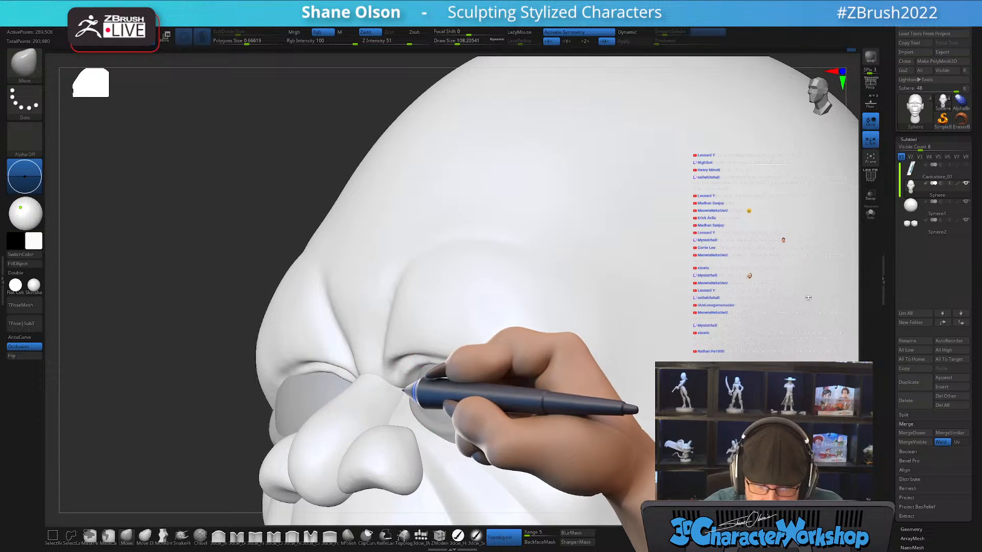
pyautogui.moveTo(435, 364)
pyautogui.mouseDown(button='right')
pyautogui.moveTo(417, 376)
pyautogui.moveTo(471, 351)
pyautogui.moveTo(460, 366)
pyautogui.moveTo(471, 368)
pyautogui.moveTo(477, 394)
pyautogui.moveTo(473, 387)
pyautogui.moveTo(449, 400)
pyautogui.moveTo(460, 406)
pyautogui.moveTo(399, 398)
pyautogui.mouseUp(button='right')
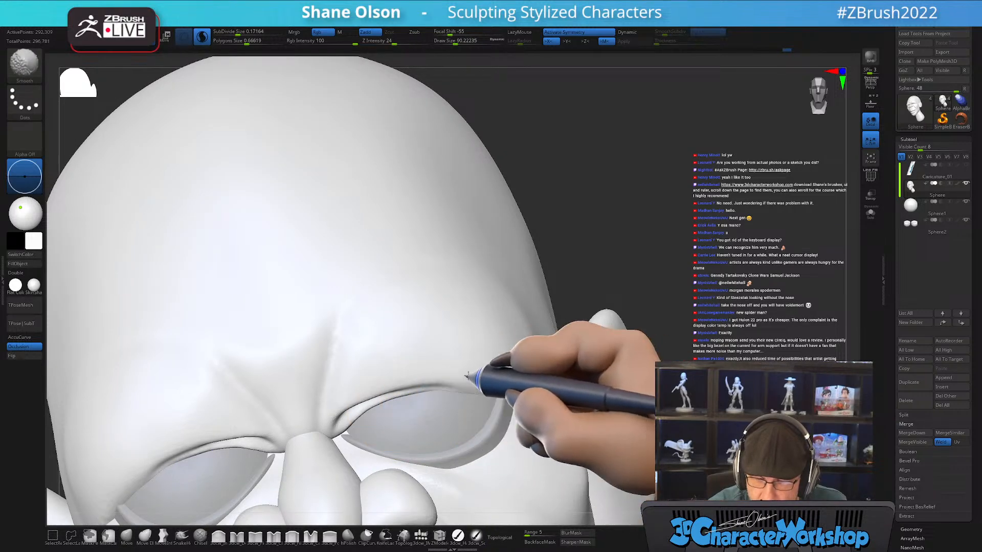
# Reshape the upper eyelids around the inner eye corners with the topological Move brush at draw sizes of about 80 to 101
pyautogui.moveTo(423, 406)
pyautogui.mouseDown(button='right')
pyautogui.moveTo(434, 394)
pyautogui.moveTo(427, 405)
pyautogui.moveTo(416, 392)
pyautogui.moveTo(404, 401)
pyautogui.moveTo(374, 392)
pyautogui.moveTo(432, 416)
pyautogui.moveTo(406, 450)
pyautogui.moveTo(416, 420)
pyautogui.moveTo(446, 404)
pyautogui.moveTo(493, 401)
pyautogui.moveTo(422, 392)
pyautogui.mouseUp(button='right')
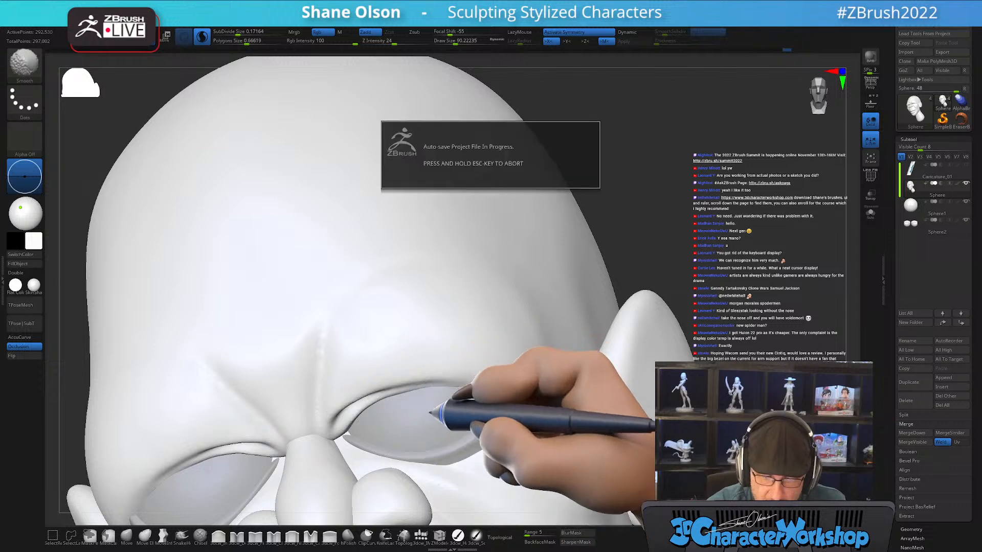
pyautogui.moveTo(438, 410); pyautogui.dragTo(462, 404, button='right')
pyautogui.keyDown('ctrl'); pyautogui.moveTo(713, 434); pyautogui.dragTo(534, 268, button='right'); pyautogui.keyUp('ctrl')
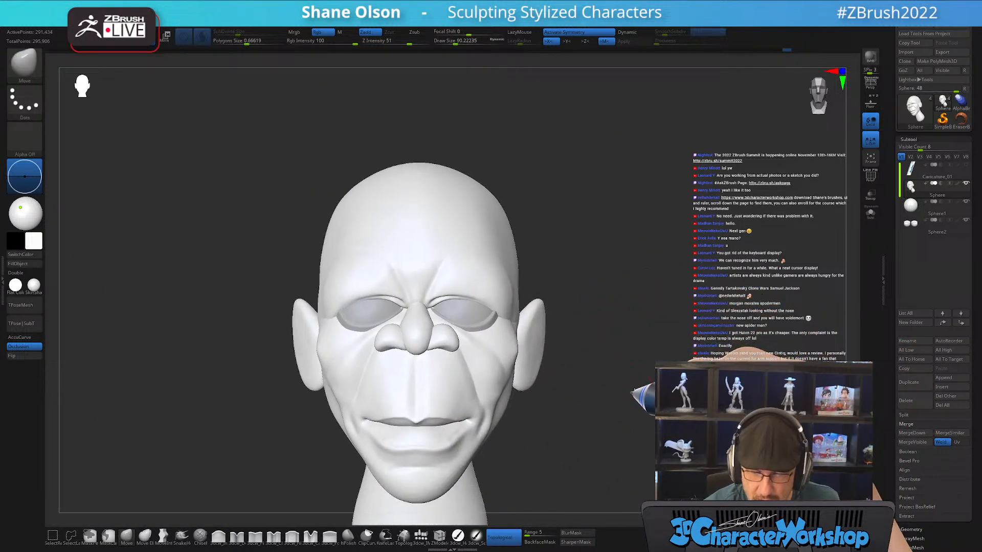
pyautogui.moveTo(609, 388); pyautogui.dragTo(614, 473, button='right')
pyautogui.moveTo(652, 376)
pyautogui.mouseDown(button='right')
pyautogui.moveTo(638, 376)
pyautogui.moveTo(632, 448)
pyautogui.mouseUp(button='right')
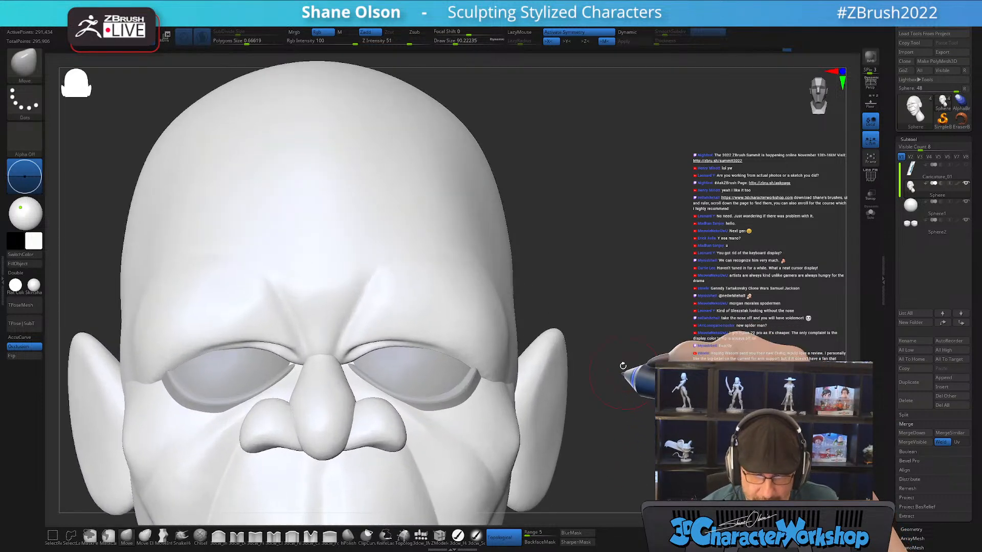
pyautogui.keyDown('alt'); pyautogui.moveTo(590, 362); pyautogui.dragTo(652, 407, button='right'); pyautogui.keyUp('alt')
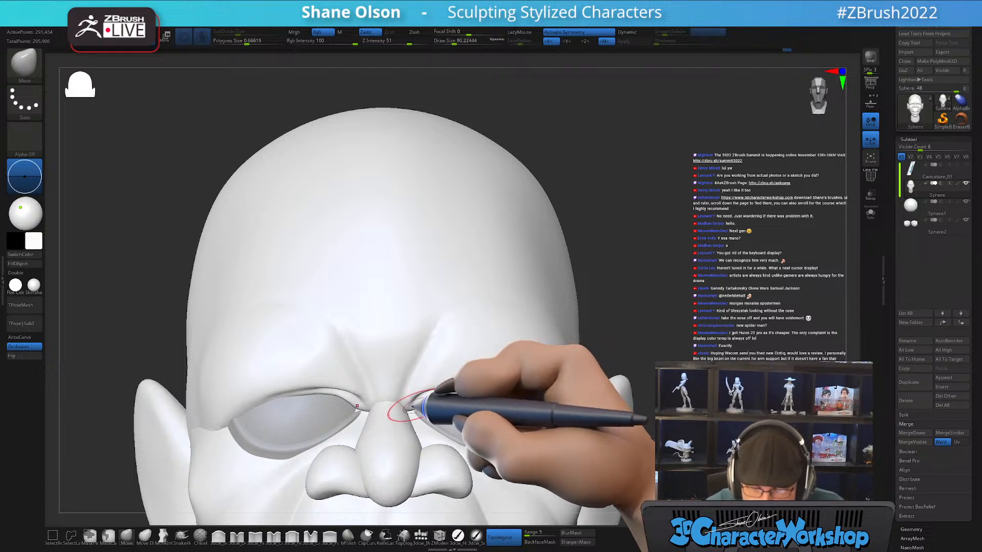
pyautogui.moveTo(430, 415)
pyautogui.mouseDown(button='right')
pyautogui.moveTo(407, 412)
pyautogui.moveTo(452, 416)
pyautogui.moveTo(450, 402)
pyautogui.moveTo(460, 425)
pyautogui.mouseUp(button='right')
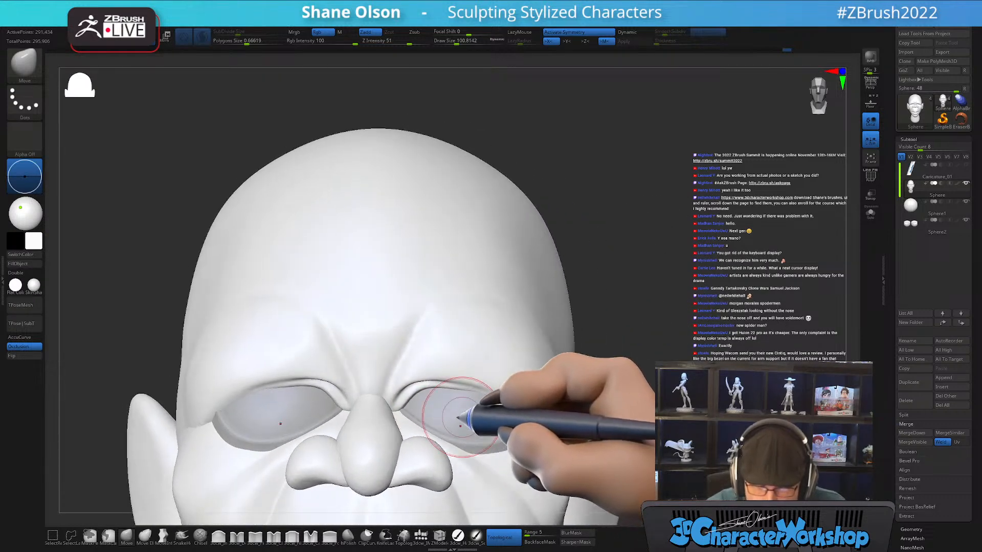
pyautogui.moveTo(478, 387)
pyautogui.mouseDown(button='right')
pyautogui.moveTo(508, 409)
pyautogui.moveTo(479, 393)
pyautogui.moveTo(503, 420)
pyautogui.moveTo(501, 397)
pyautogui.mouseUp(button='right')
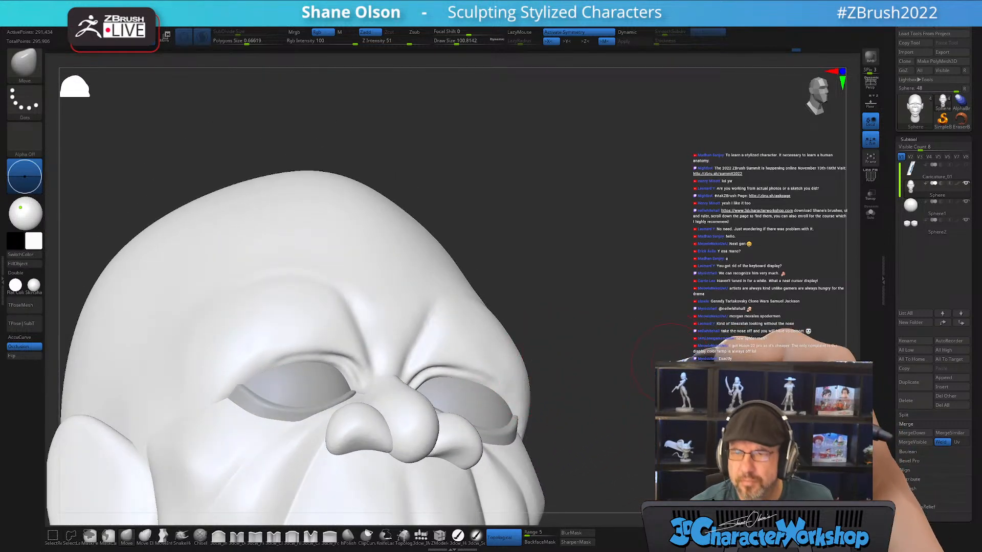
# Define the upper eyelid rim from the inner to the outer eye corner with the 3dcw_Detail brush at draw size about 41
pyautogui.moveTo(660, 360)
pyautogui.mouseDown(button='right')
pyautogui.moveTo(664, 327)
pyautogui.moveTo(655, 348)
pyautogui.moveTo(588, 311)
pyautogui.moveTo(613, 331)
pyautogui.moveTo(635, 284)
pyautogui.moveTo(631, 339)
pyautogui.mouseUp(button='right')
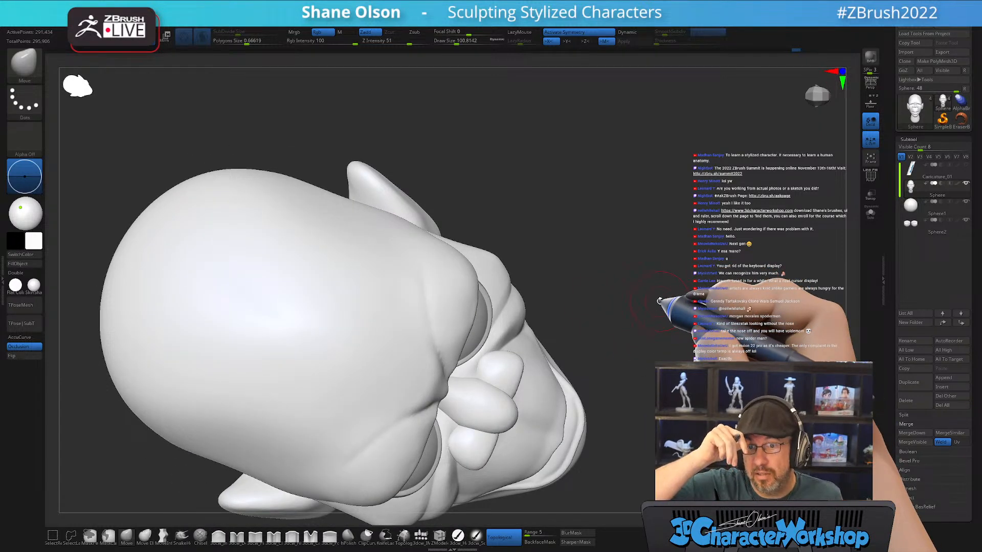
pyautogui.moveTo(602, 328)
pyautogui.mouseDown(button='right')
pyautogui.moveTo(574, 350)
pyautogui.moveTo(521, 344)
pyautogui.moveTo(495, 321)
pyautogui.moveTo(492, 388)
pyautogui.moveTo(478, 401)
pyautogui.moveTo(450, 383)
pyautogui.moveTo(455, 408)
pyautogui.moveTo(433, 425)
pyautogui.moveTo(467, 410)
pyautogui.moveTo(453, 390)
pyautogui.moveTo(449, 324)
pyautogui.moveTo(432, 313)
pyautogui.mouseUp(button='right')
pyautogui.click(237, 537)
pyautogui.press('s')
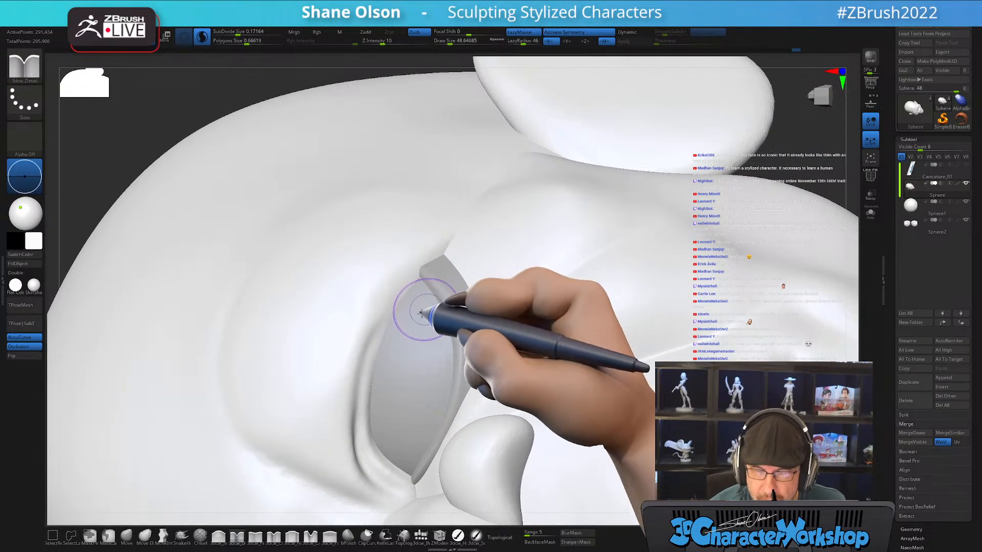
pyautogui.press('s')
pyautogui.moveTo(365, 392); pyautogui.dragTo(361, 393)
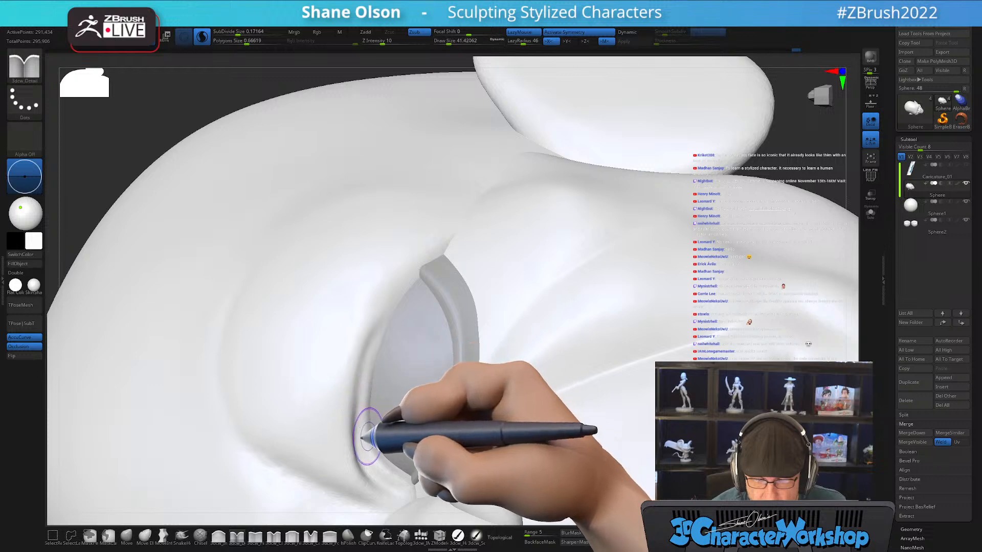
pyautogui.moveTo(365, 446); pyautogui.dragTo(366, 409)
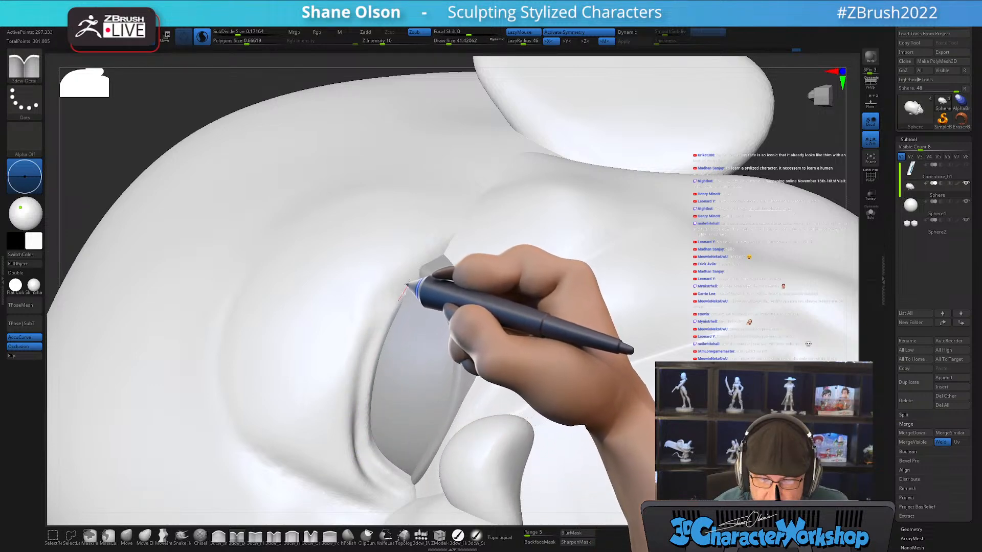
pyautogui.moveTo(409, 282); pyautogui.dragTo(423, 268)
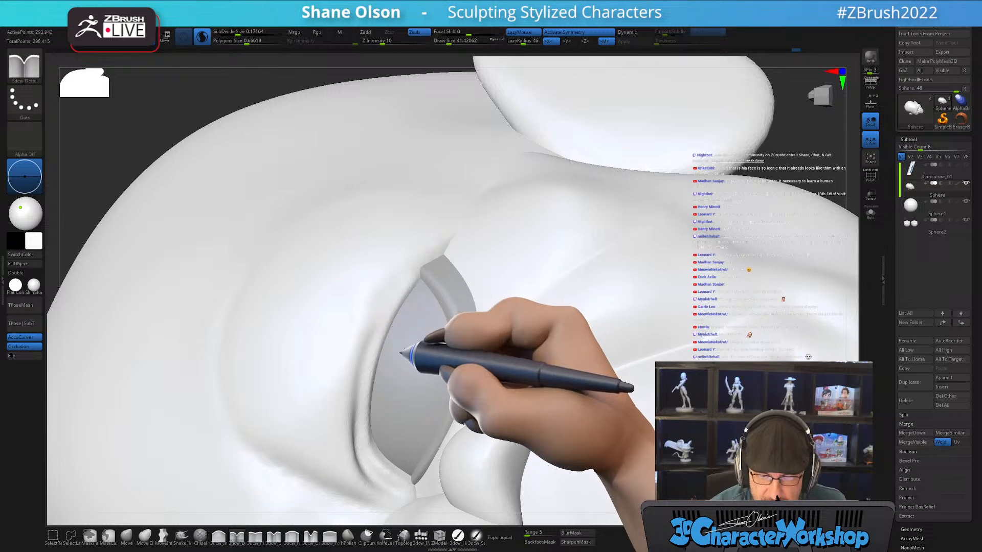
# Deepen the upper eyelid rim toward the outer corner, refining its inner end with the 3dcw_Detail brush at draw size about 33
pyautogui.moveTo(400, 353); pyautogui.dragTo(399, 344, button='right')
pyautogui.moveTo(370, 439); pyautogui.dragTo(362, 394)
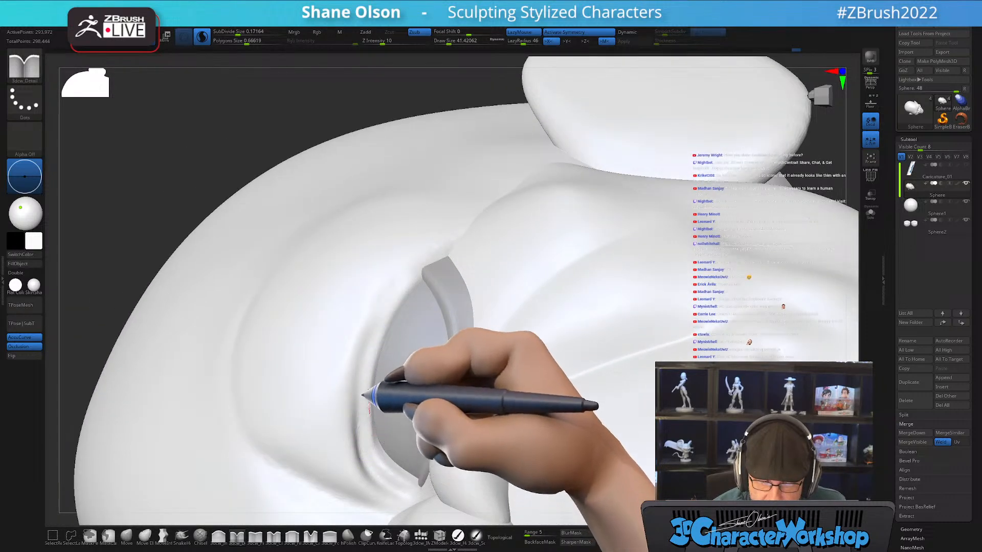
pyautogui.moveTo(382, 326); pyautogui.dragTo(437, 264)
pyautogui.moveTo(432, 278)
pyautogui.mouseDown(button='right')
pyautogui.moveTo(438, 302)
pyautogui.moveTo(419, 299)
pyautogui.mouseUp(button='right')
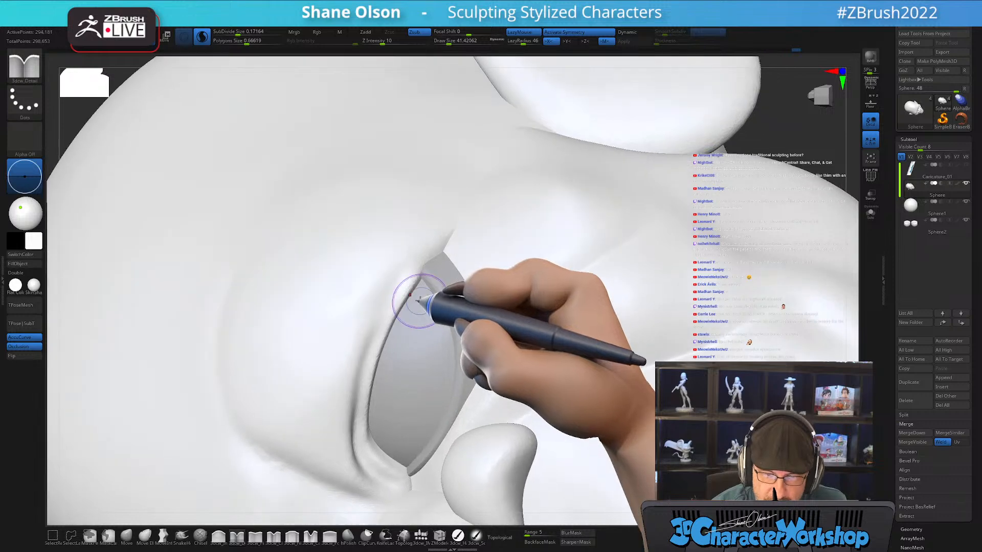
pyautogui.moveTo(378, 319); pyautogui.dragTo(432, 261)
pyautogui.moveTo(454, 341); pyautogui.dragTo(449, 331, button='right')
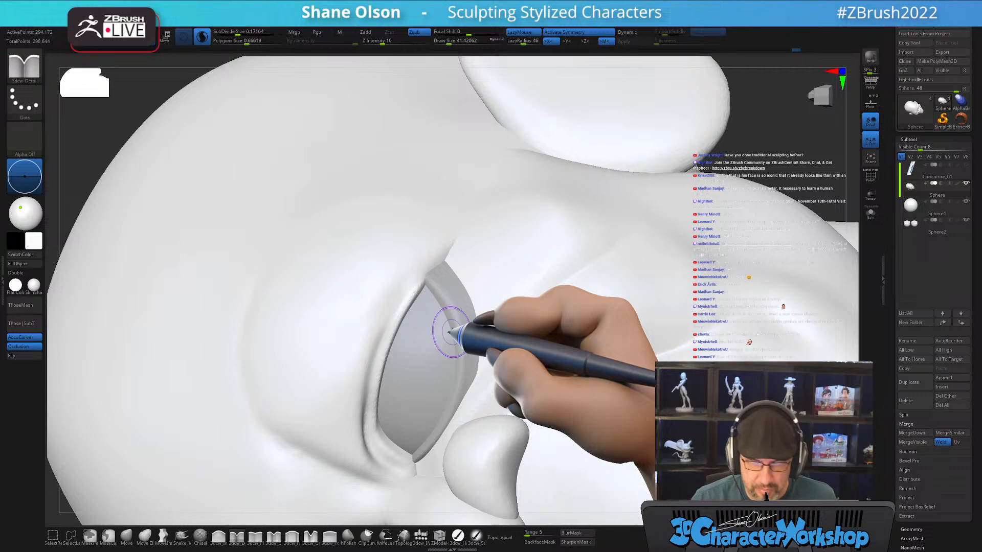
pyautogui.moveTo(429, 376)
pyautogui.mouseDown(button='right')
pyautogui.moveTo(447, 377)
pyautogui.moveTo(416, 368)
pyautogui.moveTo(397, 386)
pyautogui.moveTo(390, 364)
pyautogui.moveTo(378, 393)
pyautogui.mouseUp(button='right')
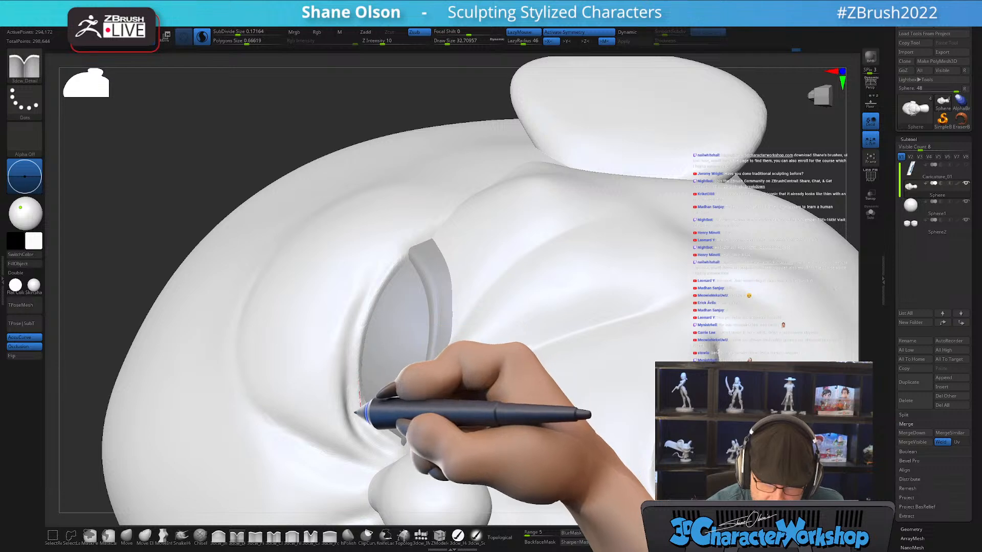
pyautogui.moveTo(392, 370); pyautogui.dragTo(387, 413, button='right')
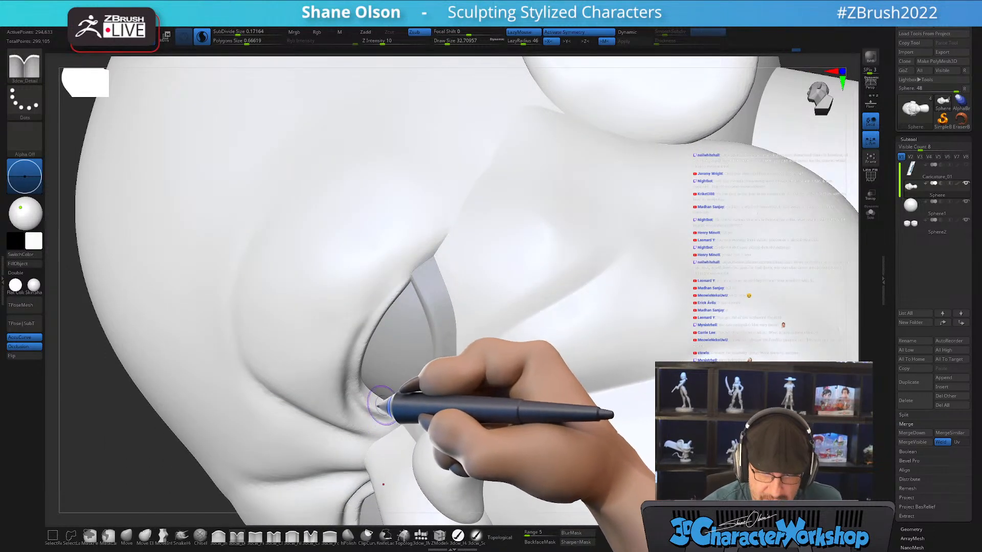
# Sharpen the upper eyelid crease near the inner eye corner with the 3dcw_Pinch brush at draw size about 25
pyautogui.click(255, 536)
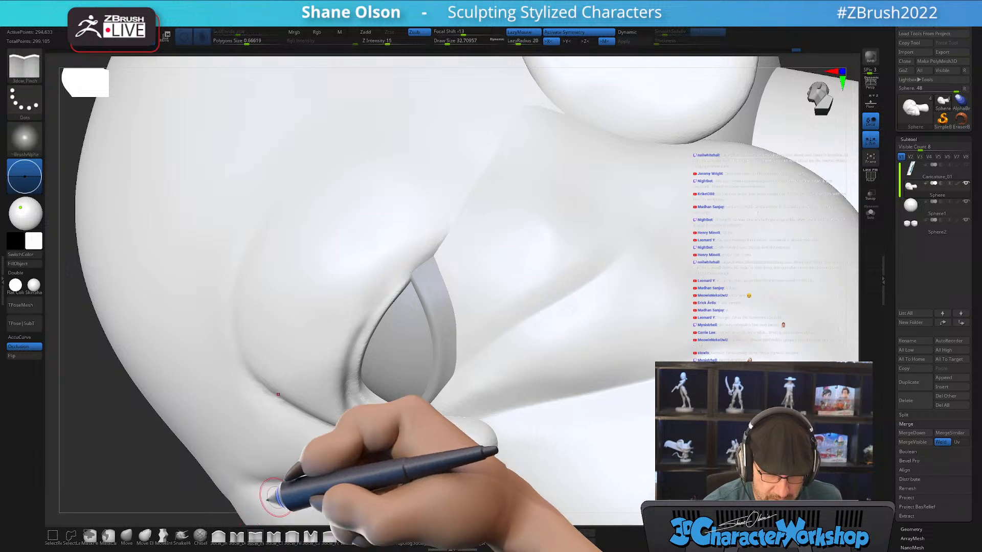
pyautogui.moveTo(360, 382)
pyautogui.mouseDown(button='right')
pyautogui.moveTo(367, 354)
pyautogui.moveTo(384, 361)
pyautogui.moveTo(384, 390)
pyautogui.moveTo(373, 385)
pyautogui.moveTo(384, 367)
pyautogui.mouseUp(button='right')
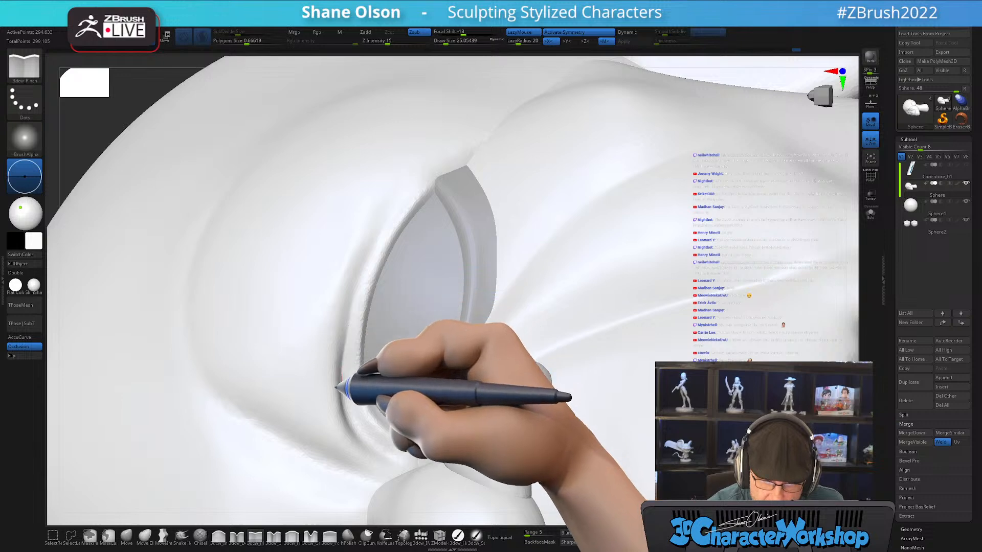
# Enlarge the pinch brush to a draw size of about 49 and sharpen the curved crease of the brow above the eye
pyautogui.moveTo(393, 368)
pyautogui.mouseDown(button='right')
pyautogui.moveTo(401, 350)
pyautogui.moveTo(386, 241)
pyautogui.mouseUp(button='right')
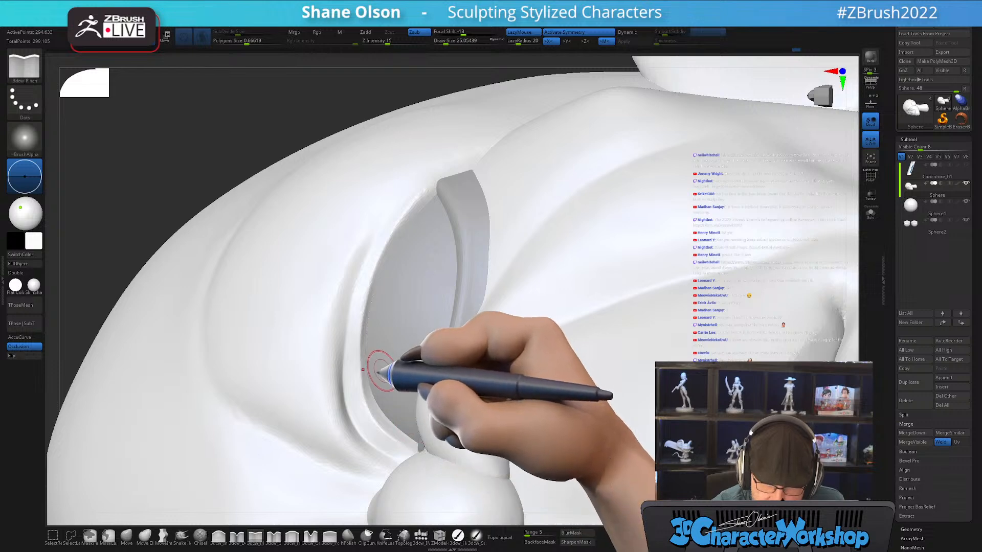
pyautogui.moveTo(379, 370)
pyautogui.mouseDown(button='right')
pyautogui.moveTo(395, 389)
pyautogui.moveTo(387, 386)
pyautogui.moveTo(417, 324)
pyautogui.moveTo(399, 346)
pyautogui.moveTo(412, 342)
pyautogui.moveTo(398, 373)
pyautogui.moveTo(237, 362)
pyautogui.mouseUp(button='right')
pyautogui.press(']')
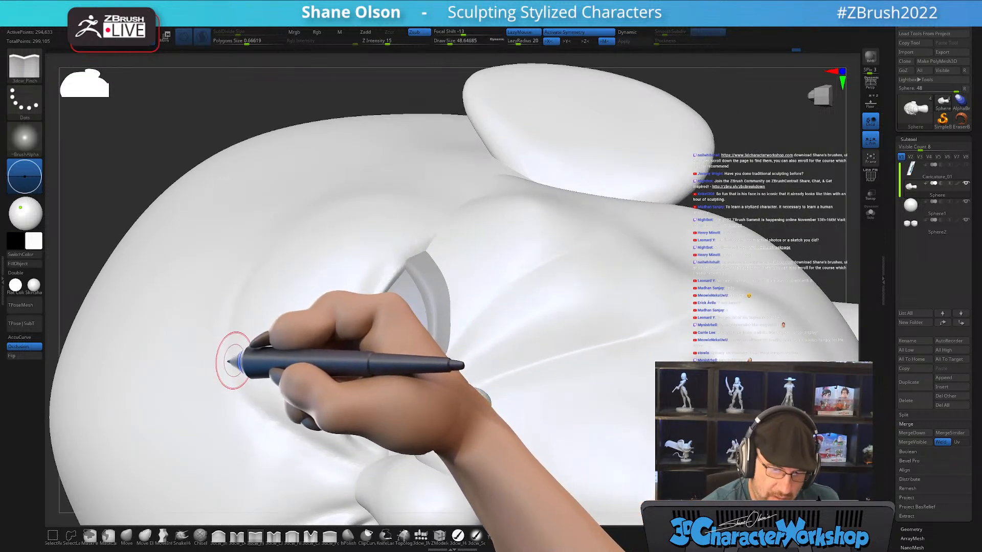
pyautogui.moveTo(227, 337)
pyautogui.mouseDown()
pyautogui.moveTo(238, 395)
pyautogui.moveTo(263, 423)
pyautogui.mouseUp()
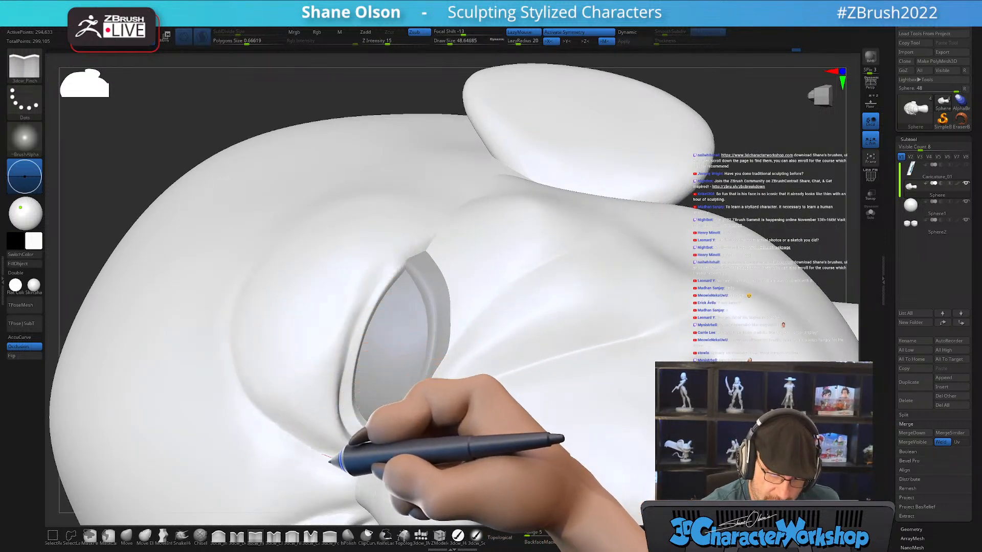
# Smooth the surface between the outer brow and the temple with a draw size of about 108
pyautogui.moveTo(383, 401)
pyautogui.mouseDown(button='right')
pyautogui.moveTo(390, 388)
pyautogui.moveTo(373, 447)
pyautogui.moveTo(408, 291)
pyautogui.moveTo(449, 278)
pyautogui.moveTo(412, 312)
pyautogui.moveTo(419, 339)
pyautogui.moveTo(518, 383)
pyautogui.mouseUp(button='right')
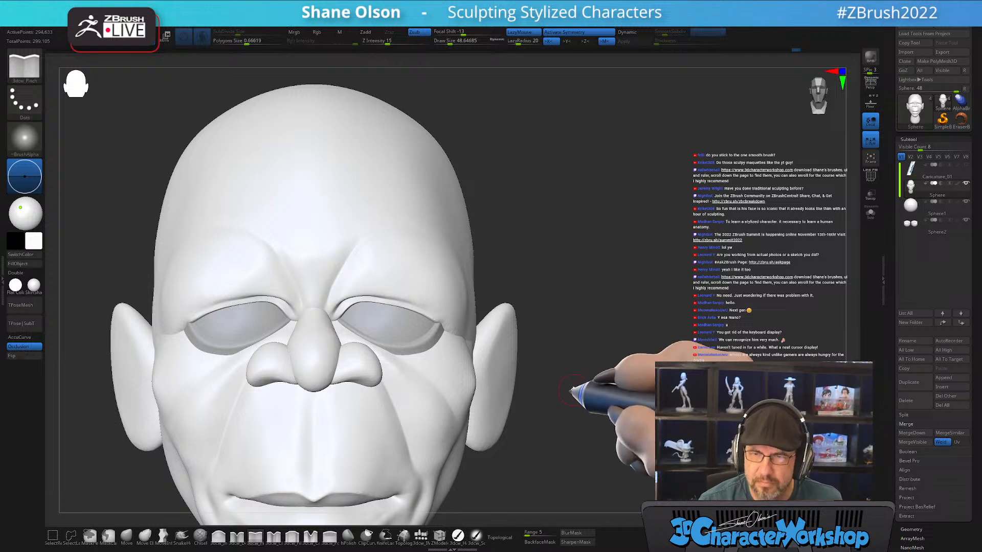
pyautogui.moveTo(570, 392)
pyautogui.mouseDown(button='right')
pyautogui.moveTo(620, 401)
pyautogui.moveTo(578, 408)
pyautogui.mouseUp(button='right')
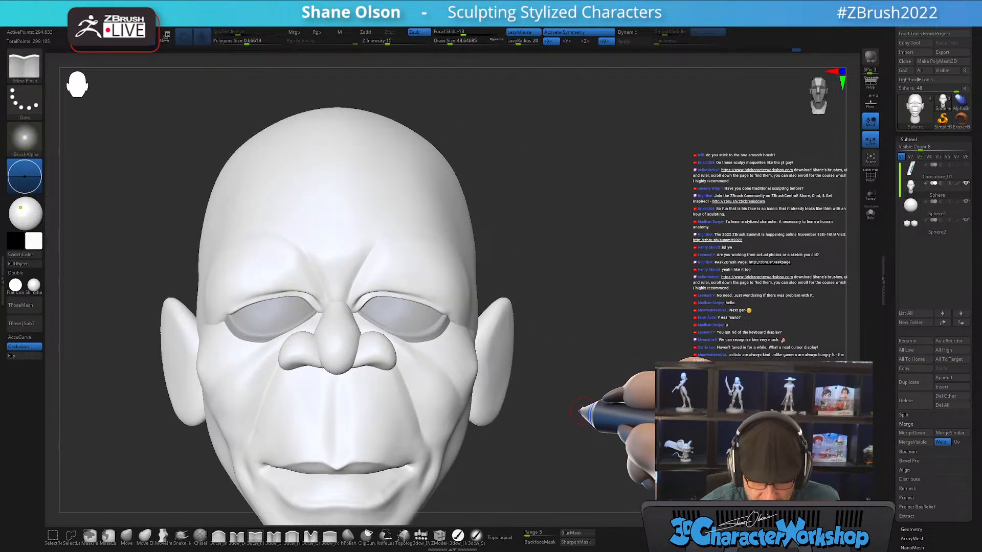
pyautogui.moveTo(579, 410); pyautogui.dragTo(575, 412)
pyautogui.moveTo(575, 354)
pyautogui.keyDown('alt'); pyautogui.mouseDown()
pyautogui.moveTo(653, 323)
pyautogui.moveTo(661, 339)
pyautogui.moveTo(637, 353)
pyautogui.mouseUp(); pyautogui.keyUp('alt')
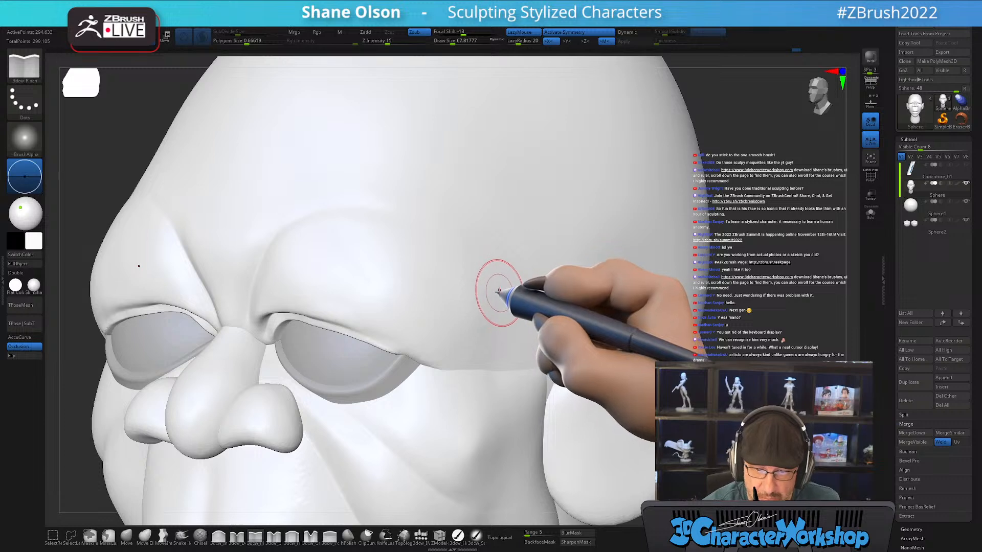
pyautogui.moveTo(510, 351)
pyautogui.mouseDown(button='right')
pyautogui.moveTo(549, 320)
pyautogui.moveTo(533, 314)
pyautogui.moveTo(545, 330)
pyautogui.mouseUp(button='right')
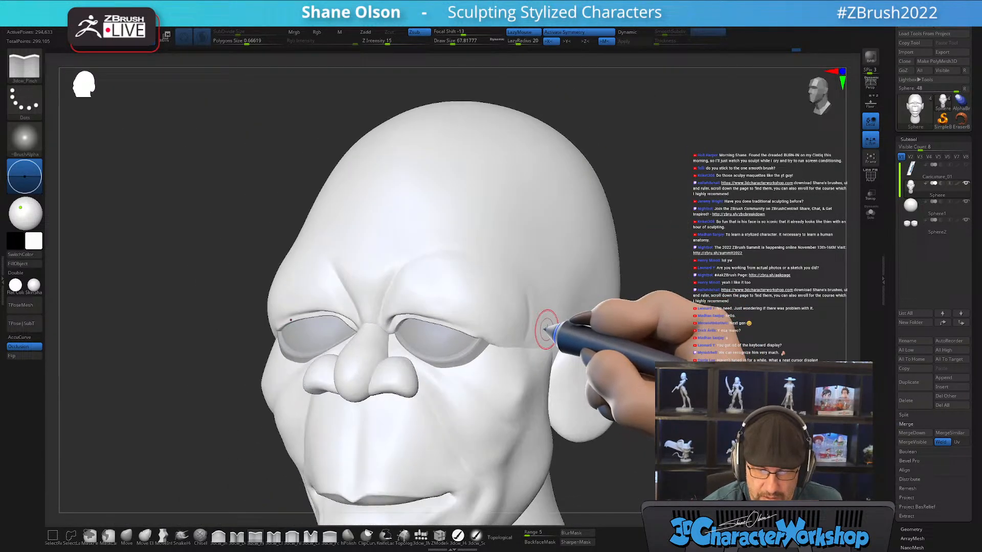
pyautogui.press('shift')
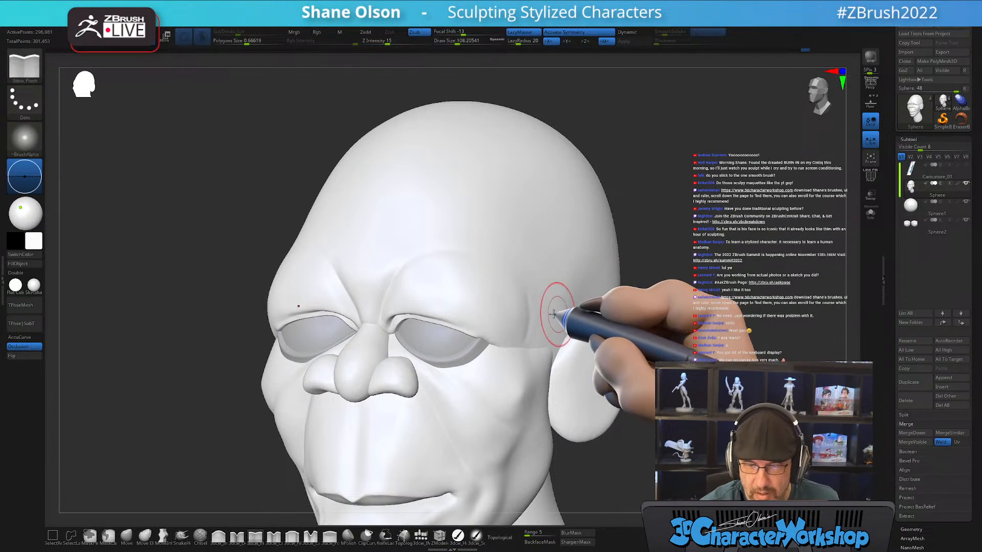
pyautogui.press('shift')
pyautogui.keyDown('shift'); pyautogui.moveTo(525, 280); pyautogui.dragTo(527, 301); pyautogui.keyUp('shift')
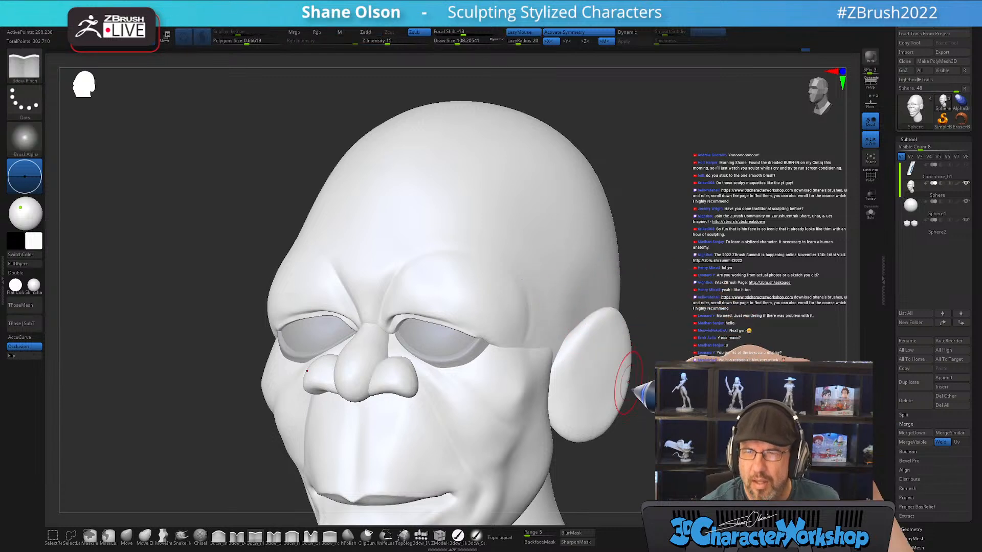
# Refine the outer end of the brow fold just above the eye with a short stroke
pyautogui.keyDown('alt'); pyautogui.moveTo(685, 413); pyautogui.dragTo(630, 391); pyautogui.keyUp('alt')
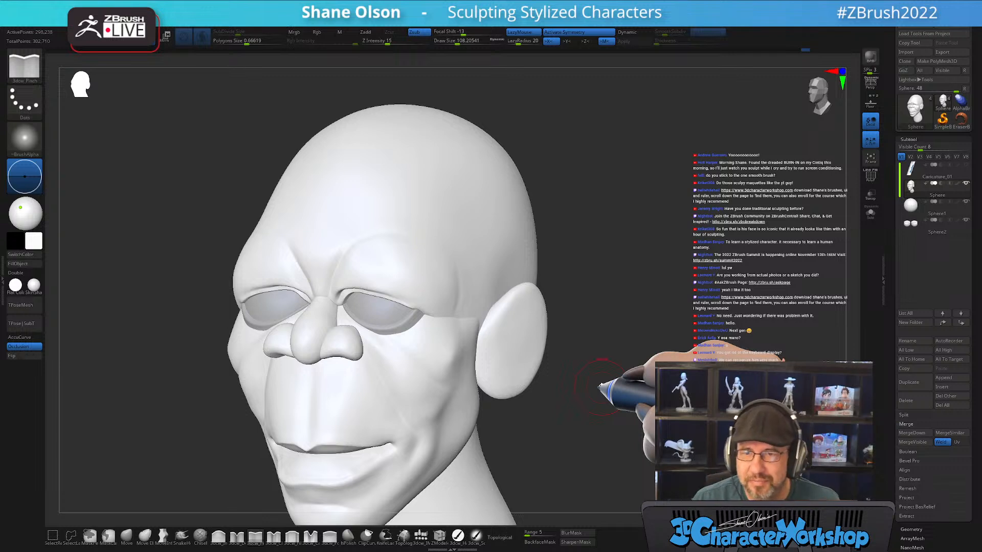
pyautogui.moveTo(571, 396)
pyautogui.mouseDown()
pyautogui.moveTo(587, 390)
pyautogui.moveTo(565, 354)
pyautogui.moveTo(559, 360)
pyautogui.moveTo(580, 355)
pyautogui.moveTo(565, 336)
pyautogui.moveTo(558, 355)
pyautogui.moveTo(573, 378)
pyautogui.moveTo(557, 367)
pyautogui.moveTo(581, 350)
pyautogui.moveTo(562, 348)
pyautogui.mouseUp()
pyautogui.moveTo(417, 301)
pyautogui.mouseDown()
pyautogui.moveTo(401, 291)
pyautogui.moveTo(416, 284)
pyautogui.mouseUp()
pyautogui.moveTo(584, 381)
pyautogui.mouseDown()
pyautogui.moveTo(593, 405)
pyautogui.moveTo(588, 393)
pyautogui.moveTo(611, 402)
pyautogui.mouseUp()
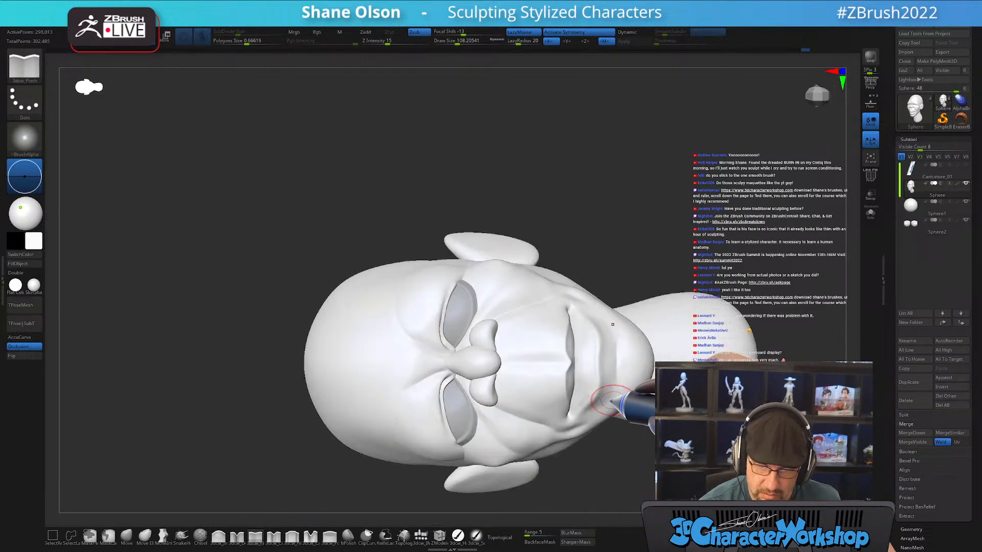
# Switch to the Move brush and reduce its draw size to about 33 for work around the upper eyelid
pyautogui.moveTo(628, 444)
pyautogui.mouseDown()
pyautogui.moveTo(504, 438)
pyautogui.moveTo(432, 342)
pyautogui.moveTo(407, 336)
pyautogui.moveTo(438, 351)
pyautogui.moveTo(412, 407)
pyautogui.moveTo(350, 442)
pyautogui.mouseUp()
pyautogui.moveTo(412, 416); pyautogui.dragTo(404, 387)
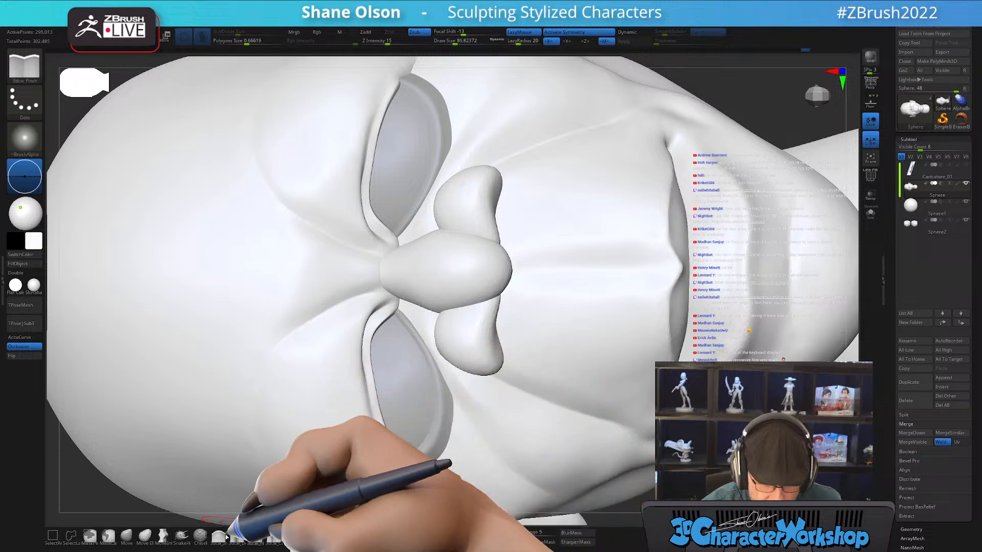
pyautogui.click(126, 536)
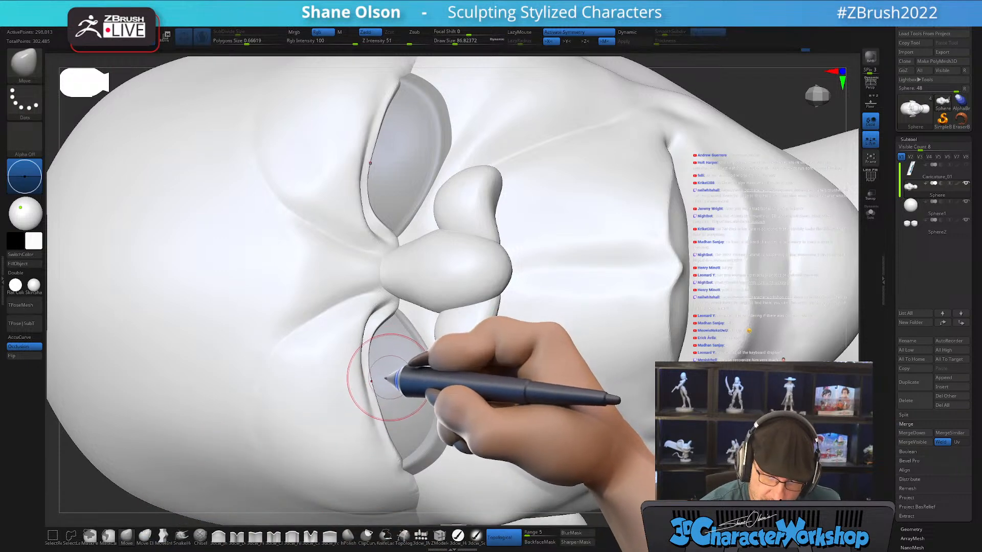
pyautogui.moveTo(407, 411)
pyautogui.mouseDown(button='right')
pyautogui.moveTo(387, 413)
pyautogui.moveTo(405, 370)
pyautogui.moveTo(402, 402)
pyautogui.mouseUp(button='right')
pyautogui.keyDown('alt'); pyautogui.moveTo(403, 402); pyautogui.dragTo(404, 379, button='right'); pyautogui.keyUp('alt')
pyautogui.press('[')
pyautogui.press('[')
pyautogui.press('[')
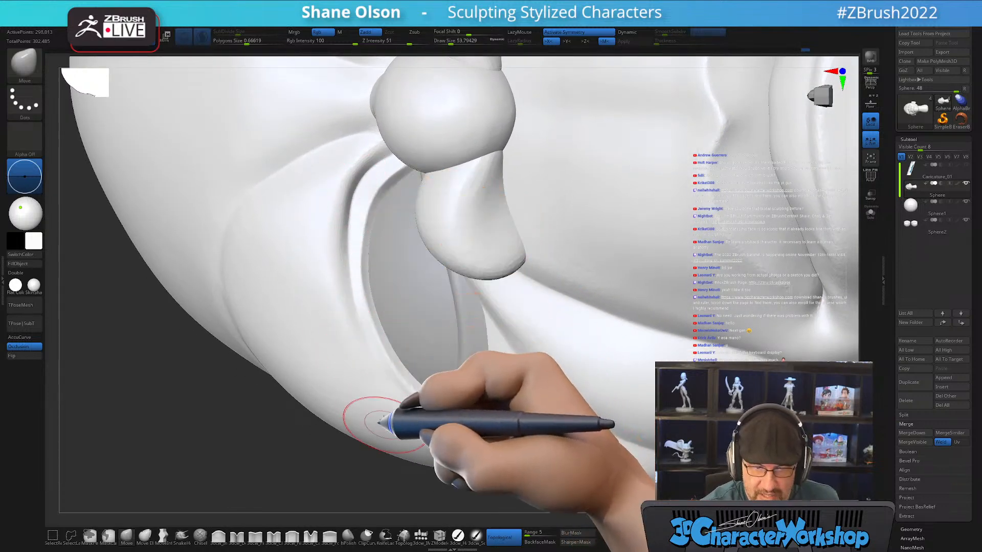
pyautogui.moveTo(393, 312); pyautogui.dragTo(395, 336, button='right')
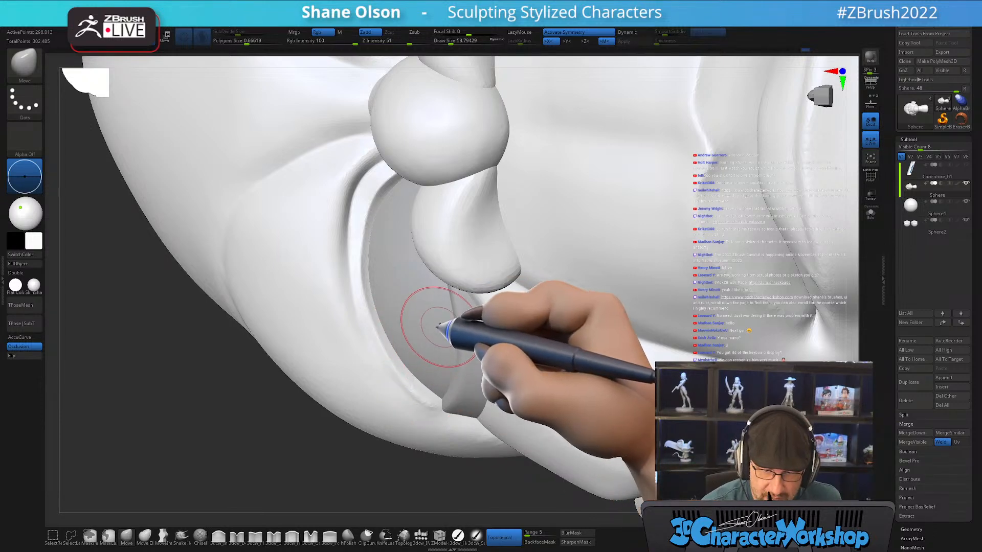
pyautogui.moveTo(438, 326); pyautogui.dragTo(385, 353, button='right')
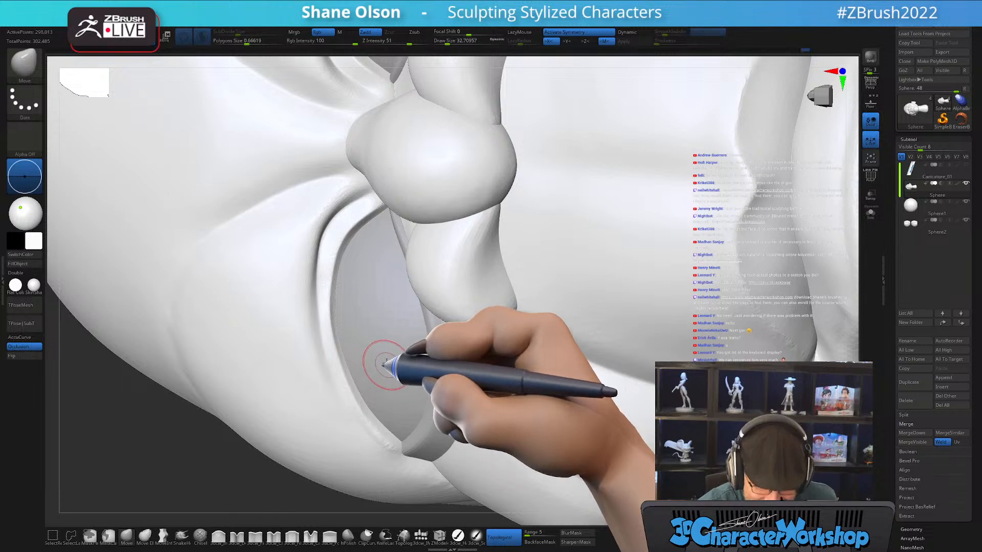
# Lasso-mask the upper eyelid rims with symmetry and clear the stray mask from the nose
pyautogui.click(107, 535)
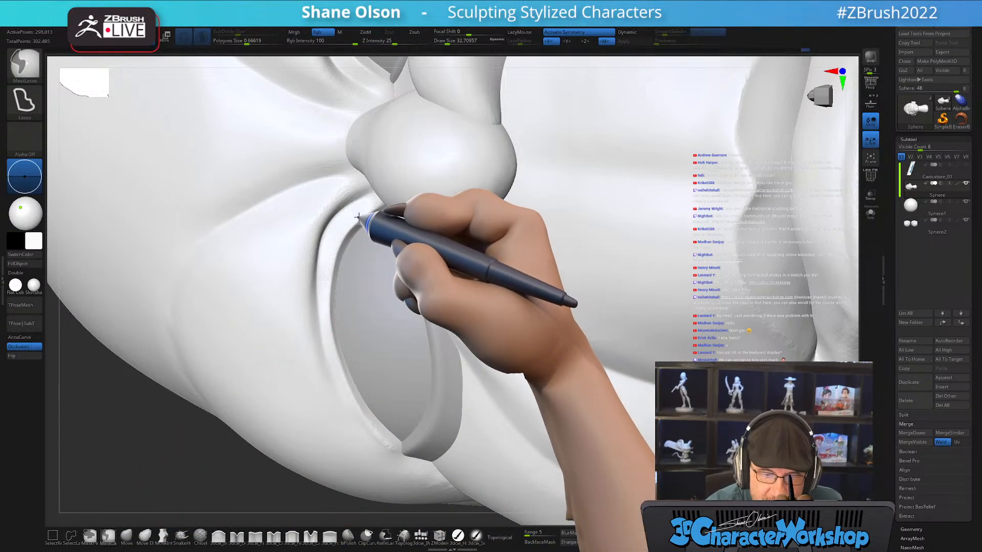
pyautogui.moveTo(358, 217)
pyautogui.mouseDown()
pyautogui.moveTo(333, 221)
pyautogui.moveTo(314, 313)
pyautogui.moveTo(326, 377)
pyautogui.moveTo(386, 447)
pyautogui.moveTo(419, 309)
pyautogui.mouseUp()
pyautogui.moveTo(384, 293)
pyautogui.mouseDown(button='right')
pyautogui.moveTo(398, 295)
pyautogui.moveTo(370, 264)
pyautogui.moveTo(390, 264)
pyautogui.mouseUp(button='right')
pyautogui.press('ctrl')
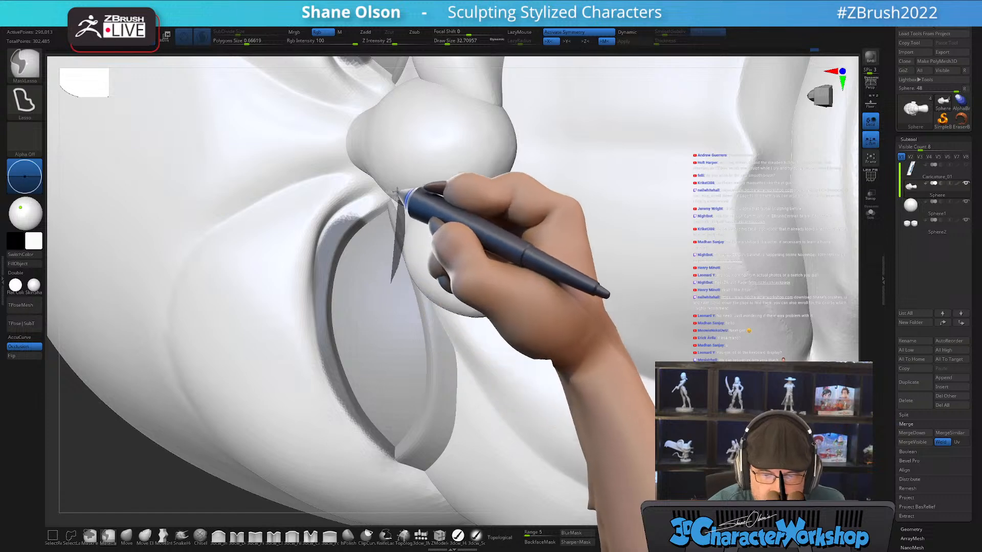
pyautogui.moveTo(341, 211)
pyautogui.keyDown('ctrl'); pyautogui.mouseDown()
pyautogui.moveTo(320, 257)
pyautogui.moveTo(335, 338)
pyautogui.mouseUp(); pyautogui.keyUp('ctrl')
pyautogui.moveTo(439, 366)
pyautogui.mouseDown(button='right')
pyautogui.moveTo(427, 351)
pyautogui.moveTo(429, 371)
pyautogui.mouseUp(button='right')
pyautogui.press('ctrl')
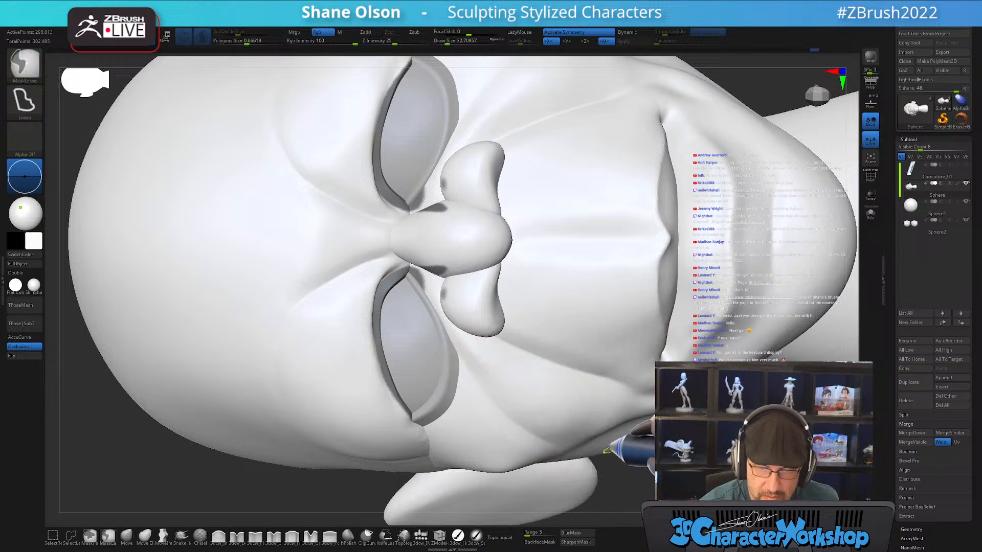
pyautogui.moveTo(460, 217)
pyautogui.keyDown('ctrl'); pyautogui.keyDown('alt'); pyautogui.mouseDown()
pyautogui.moveTo(416, 234)
pyautogui.moveTo(482, 381)
pyautogui.moveTo(516, 358)
pyautogui.mouseUp(); pyautogui.keyUp('alt'); pyautogui.keyUp('ctrl')
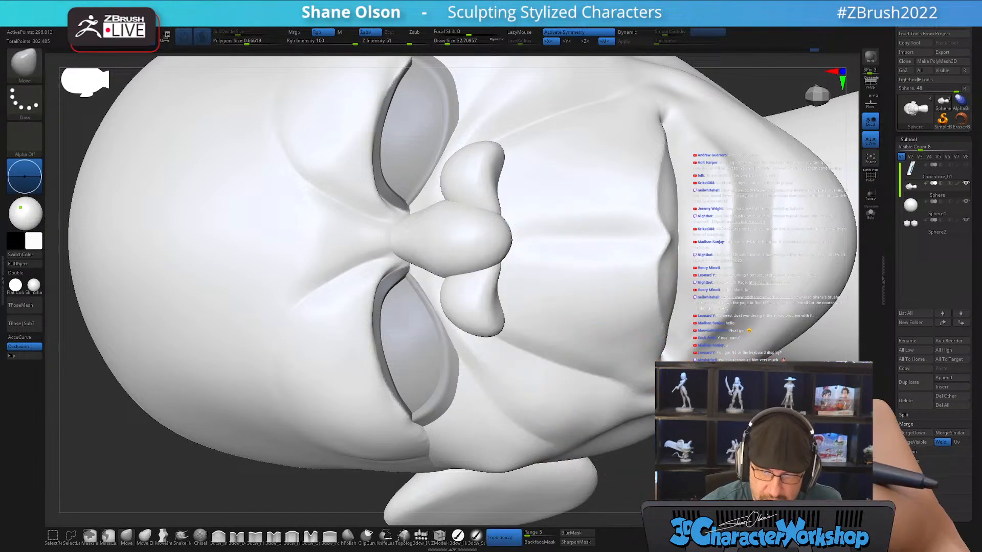
# Enlarge the Move brush to a draw size of about 177 and push the brow folds over the masked eyelids
pyautogui.keyDown('alt'); pyautogui.moveTo(504, 353); pyautogui.dragTo(496, 343, button='right'); pyautogui.keyUp('alt')
pyautogui.moveTo(688, 461); pyautogui.dragTo(702, 451)
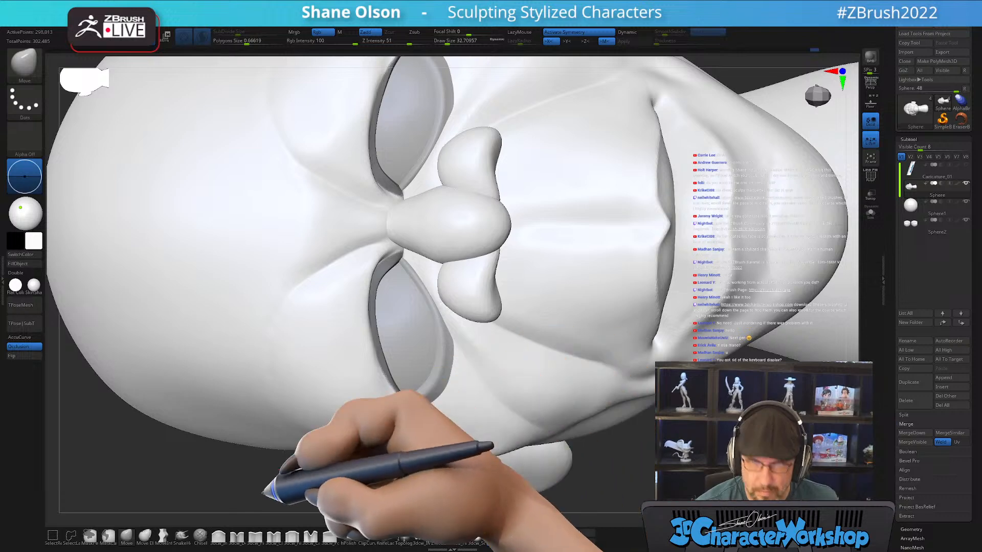
pyautogui.press('s')
pyautogui.moveTo(247, 475); pyautogui.dragTo(265, 473)
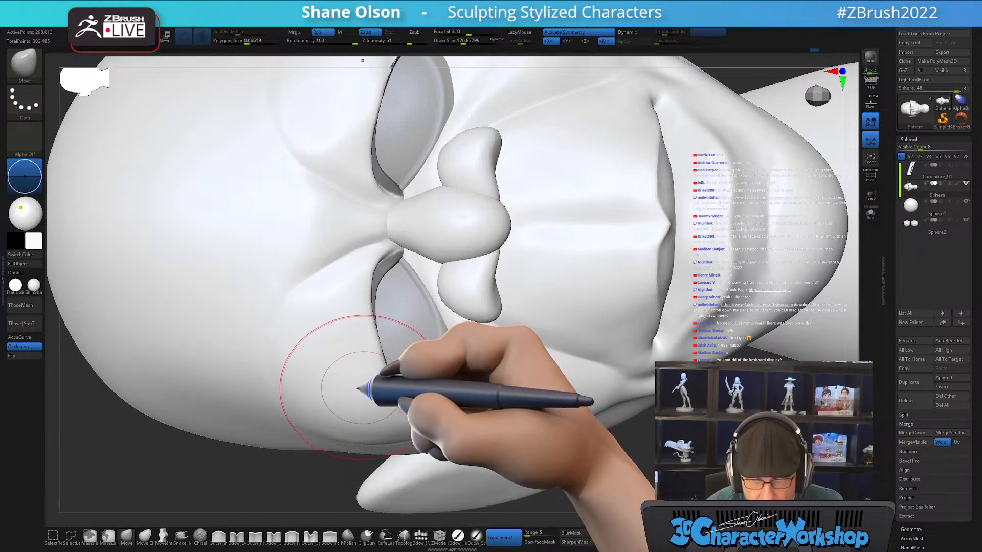
pyautogui.moveTo(487, 389)
pyautogui.mouseDown(button='right')
pyautogui.moveTo(463, 398)
pyautogui.moveTo(489, 390)
pyautogui.mouseUp(button='right')
pyautogui.moveTo(403, 398)
pyautogui.mouseDown(button='right')
pyautogui.moveTo(460, 346)
pyautogui.moveTo(364, 319)
pyautogui.moveTo(384, 373)
pyautogui.moveTo(442, 400)
pyautogui.moveTo(419, 346)
pyautogui.moveTo(399, 440)
pyautogui.mouseUp(button='right')
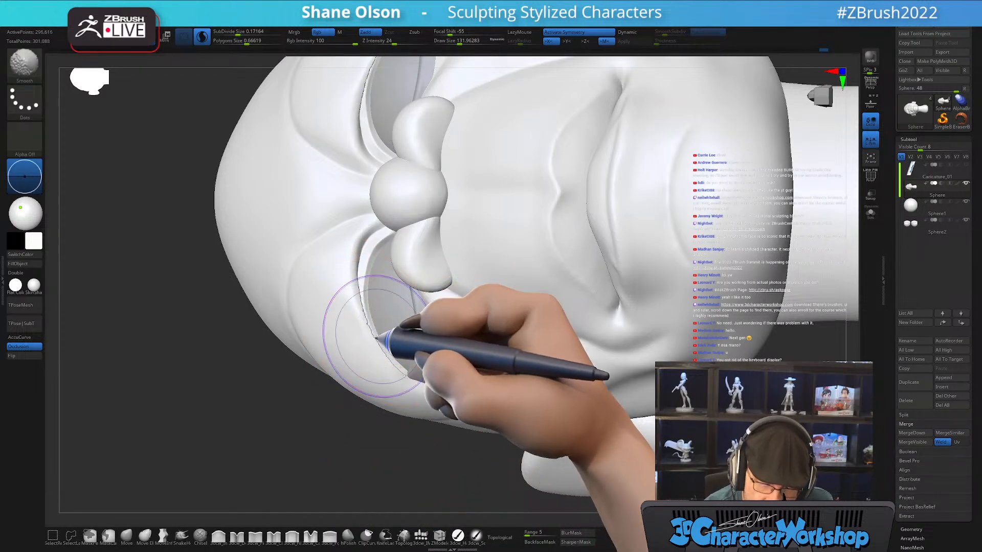
# Check the wireframe around the eye and smooth the brow fold along its edge over the upper eyelid
pyautogui.hotkey('shift', 'f')
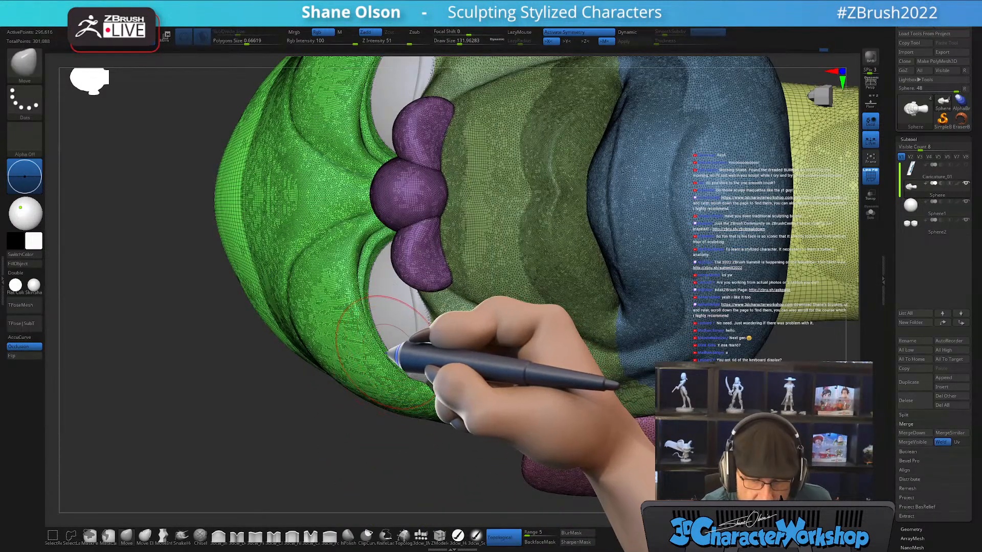
pyautogui.keyDown('ctrl'); pyautogui.moveTo(387, 353); pyautogui.dragTo(404, 410, button='right'); pyautogui.keyUp('ctrl')
pyautogui.press('s')
pyautogui.keyDown('shift'); pyautogui.moveTo(355, 321); pyautogui.dragTo(340, 300); pyautogui.keyUp('shift')
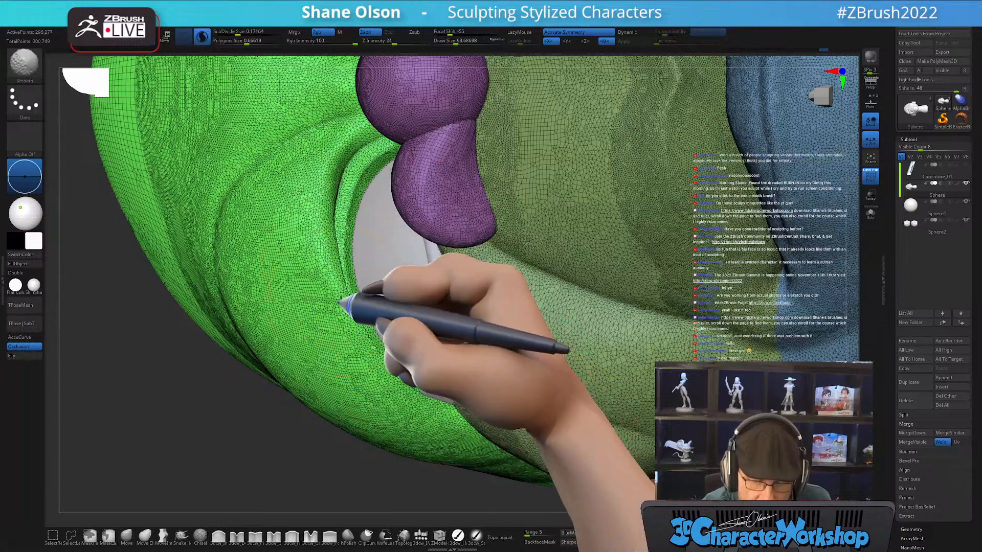
pyautogui.hotkey('shift', 'f')
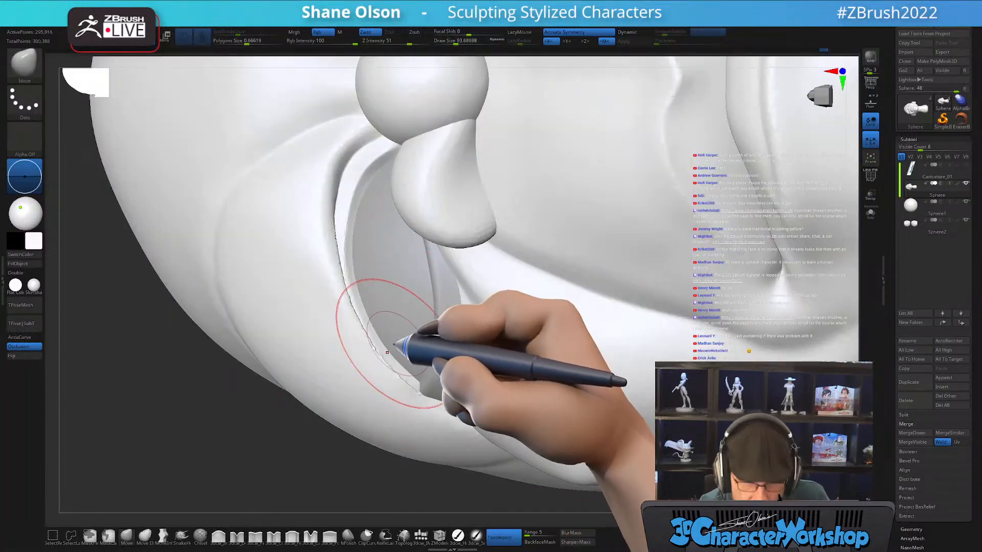
pyautogui.moveTo(392, 343); pyautogui.dragTo(381, 332, button='right')
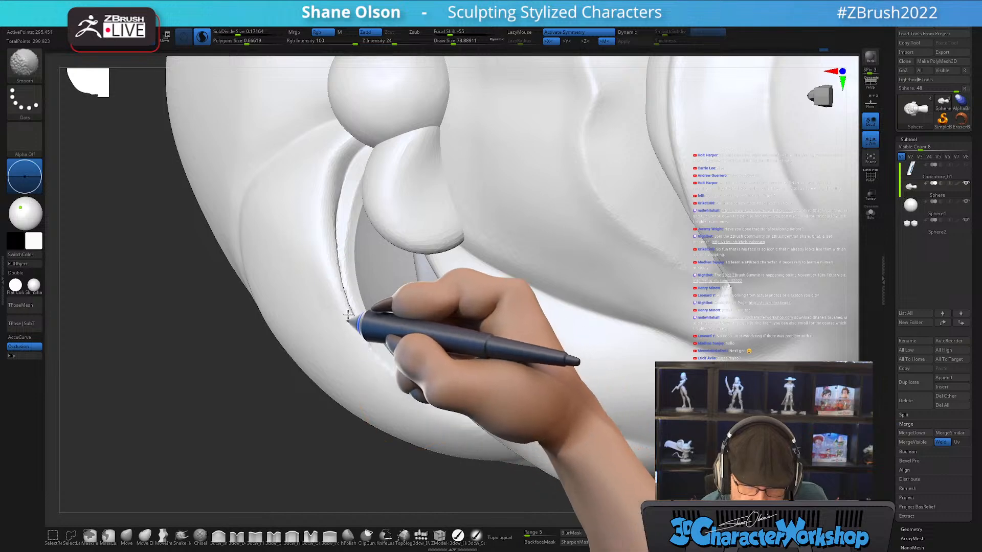
pyautogui.moveTo(347, 315)
pyautogui.keyDown('shift'); pyautogui.mouseDown()
pyautogui.moveTo(339, 181)
pyautogui.moveTo(403, 351)
pyautogui.mouseUp(); pyautogui.keyUp('shift')
# Smooth the brow fold at the outer corner of the eye with a draw size of about 101
pyautogui.moveTo(444, 340)
pyautogui.keyDown('ctrl'); pyautogui.mouseDown(button='right')
pyautogui.moveTo(446, 314)
pyautogui.moveTo(409, 393)
pyautogui.moveTo(447, 322)
pyautogui.moveTo(534, 335)
pyautogui.mouseUp(button='right'); pyautogui.keyUp('ctrl')
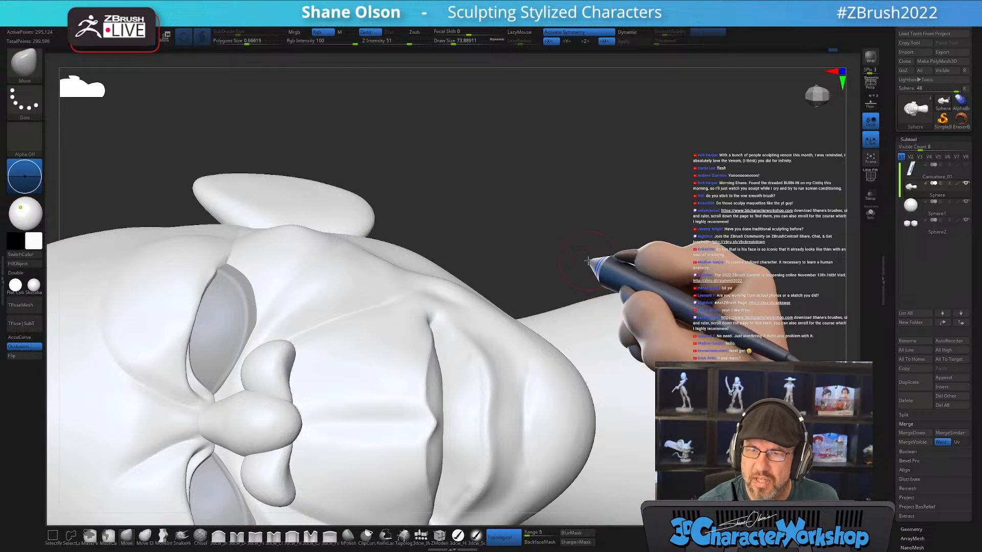
pyautogui.keyDown('ctrl'); pyautogui.moveTo(587, 265); pyautogui.dragTo(600, 381, button='right'); pyautogui.keyUp('ctrl')
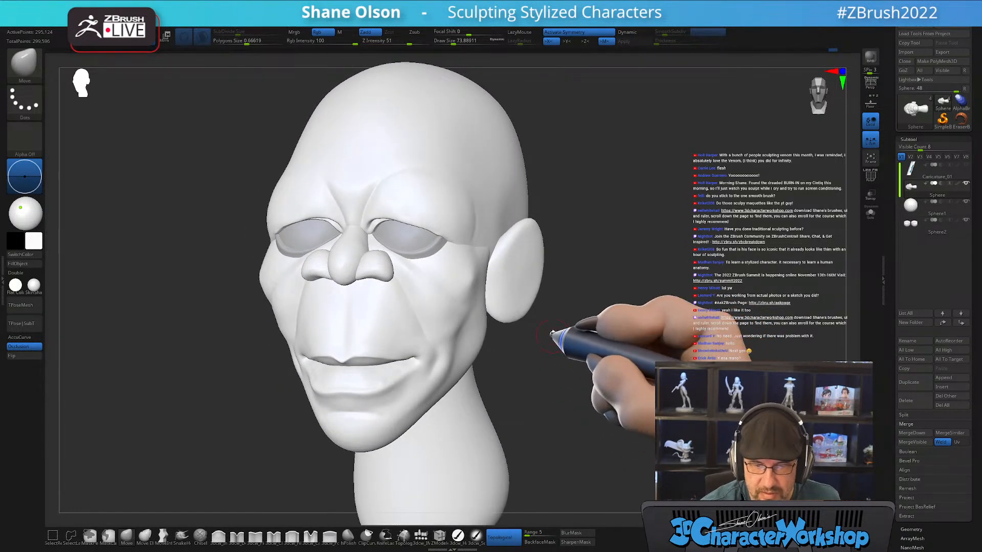
pyautogui.moveTo(557, 335); pyautogui.dragTo(566, 401, button='right')
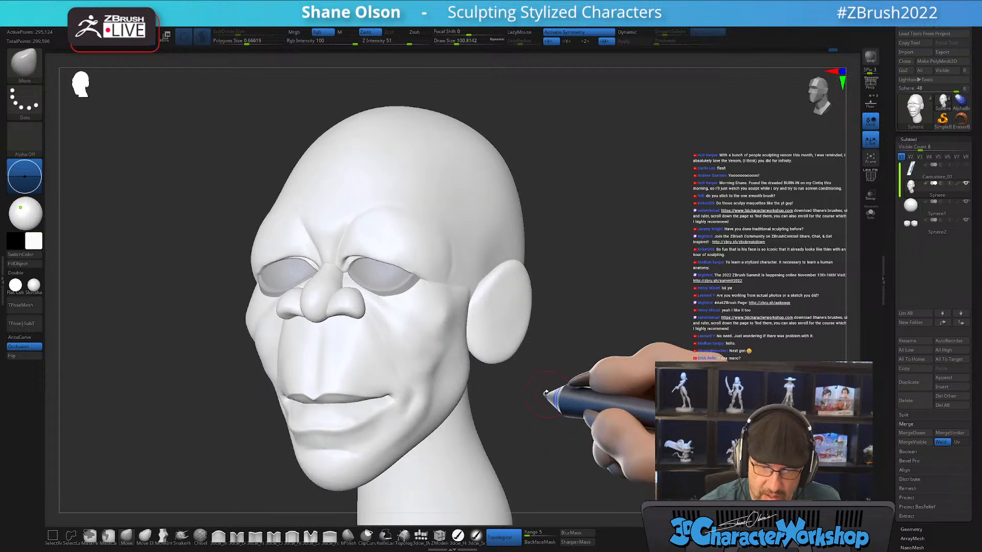
pyautogui.moveTo(418, 271)
pyautogui.keyDown('shift'); pyautogui.mouseDown()
pyautogui.moveTo(403, 265)
pyautogui.moveTo(418, 271)
pyautogui.mouseUp(); pyautogui.keyUp('shift')
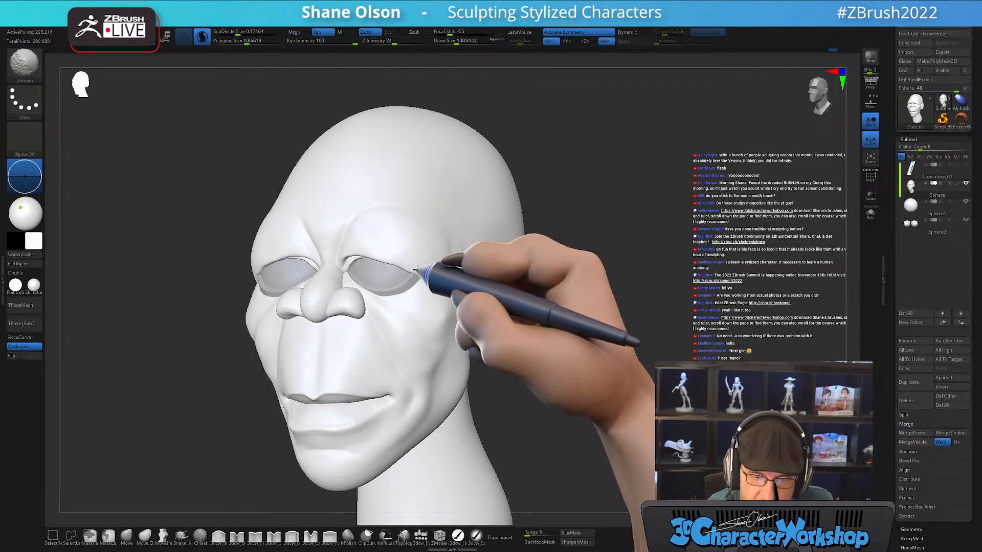
# Smooth the temple beside the outer brow with a draw size of about 120
pyautogui.moveTo(462, 247)
pyautogui.mouseDown(button='right')
pyautogui.moveTo(591, 390)
pyautogui.moveTo(581, 388)
pyautogui.moveTo(609, 356)
pyautogui.mouseUp(button='right')
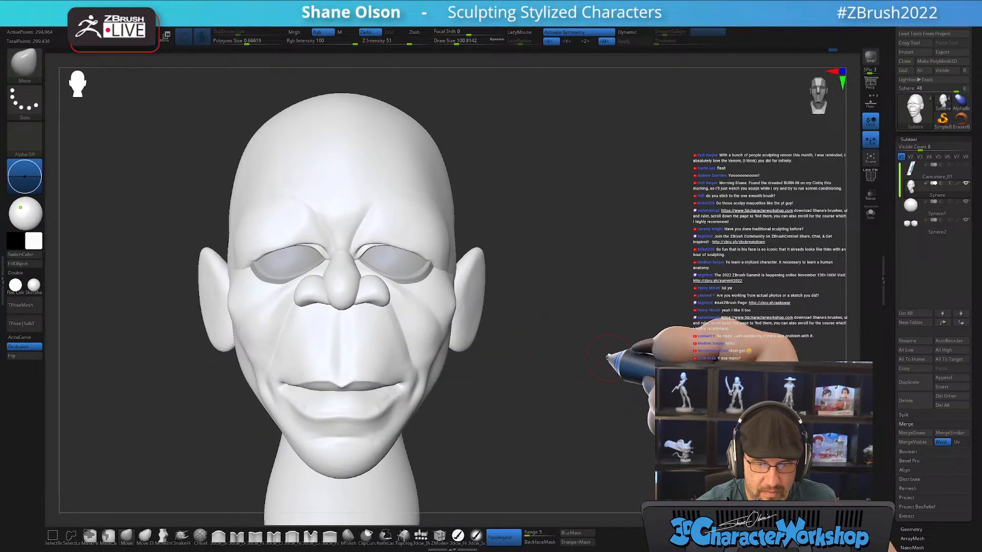
pyautogui.moveTo(593, 401)
pyautogui.mouseDown(button='right')
pyautogui.moveTo(574, 405)
pyautogui.moveTo(592, 401)
pyautogui.mouseUp(button='right')
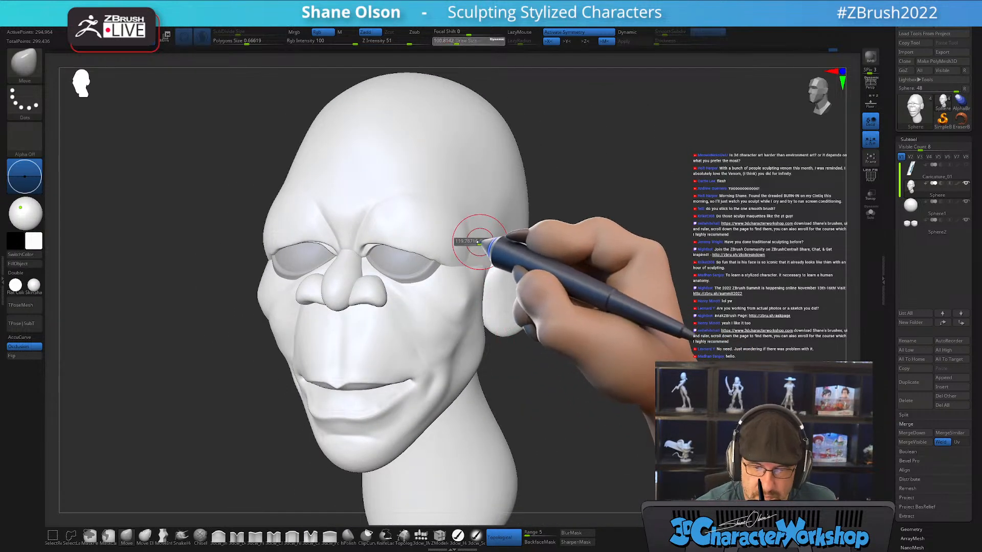
pyautogui.moveTo(478, 244)
pyautogui.keyDown('shift'); pyautogui.mouseDown()
pyautogui.moveTo(473, 222)
pyautogui.moveTo(479, 246)
pyautogui.moveTo(489, 231)
pyautogui.mouseUp(); pyautogui.keyUp('shift')
pyautogui.moveTo(489, 232)
pyautogui.mouseDown(button='right')
pyautogui.moveTo(587, 390)
pyautogui.moveTo(573, 362)
pyautogui.mouseUp(button='right')
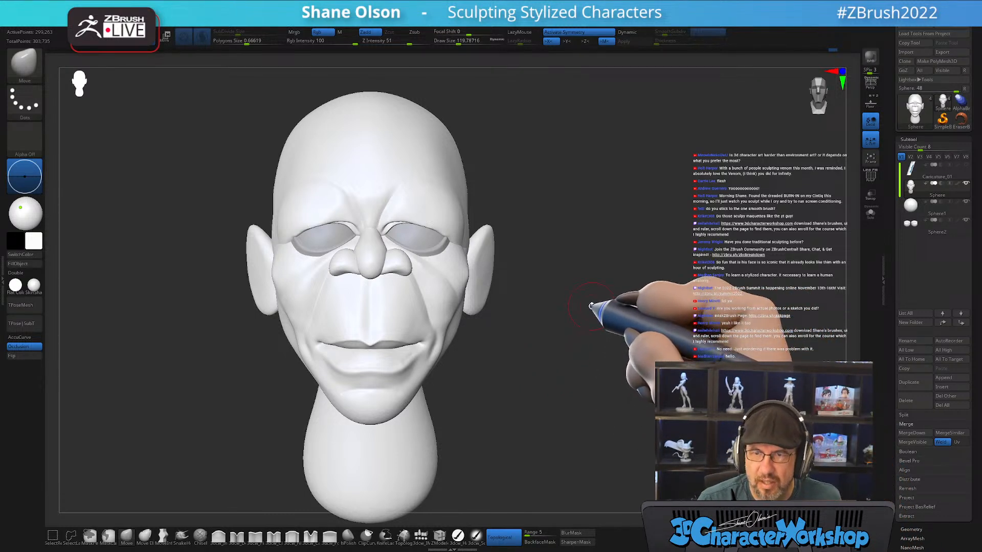
# Smooth the side of the cheek and display the wireframe with its polygroup colours
pyautogui.moveTo(565, 321)
pyautogui.mouseDown(button='right')
pyautogui.moveTo(571, 286)
pyautogui.moveTo(552, 289)
pyautogui.moveTo(570, 290)
pyautogui.moveTo(574, 331)
pyautogui.moveTo(555, 330)
pyautogui.mouseUp(button='right')
pyautogui.keyDown('shift'); pyautogui.moveTo(449, 337); pyautogui.dragTo(444, 321); pyautogui.keyUp('shift')
pyautogui.hotkey('shift', 'f')
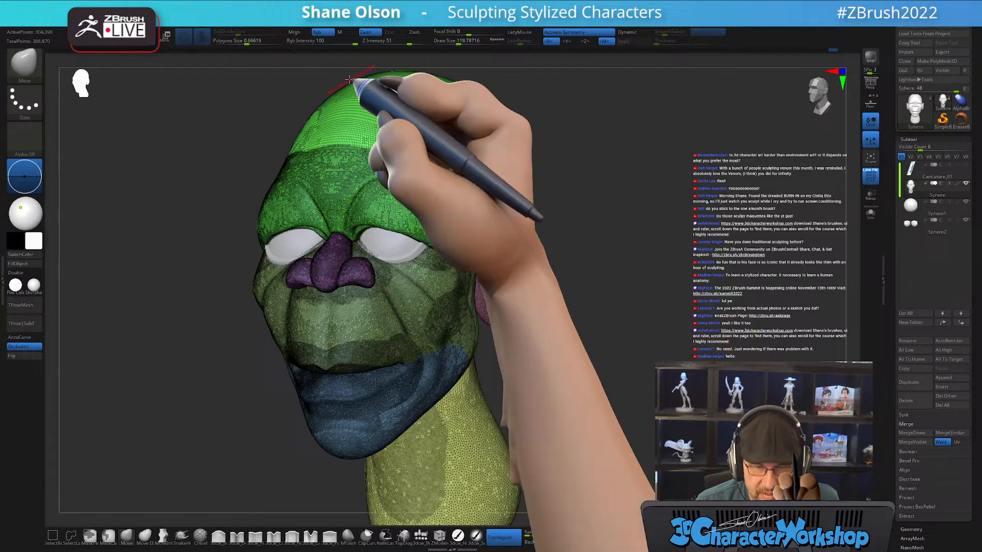
# Set the Smooth brush's subdivide size to about 0.447 and smooth the head with the wireframe shown, then hide the wireframe
pyautogui.press('shift')
pyautogui.moveTo(240, 33); pyautogui.dragTo(244, 32)
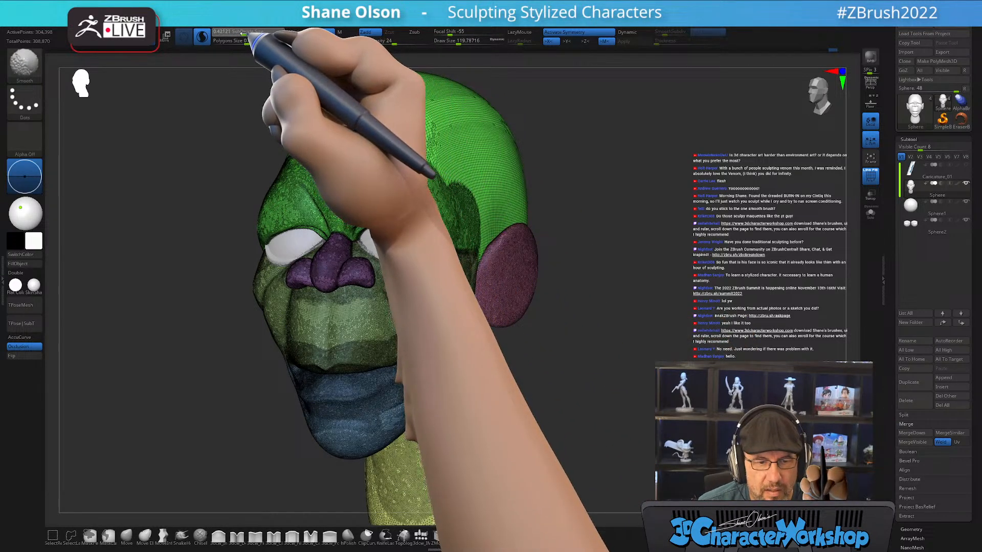
pyautogui.hotkey('shift', 'f')
pyautogui.hotkey('shift', 'f')
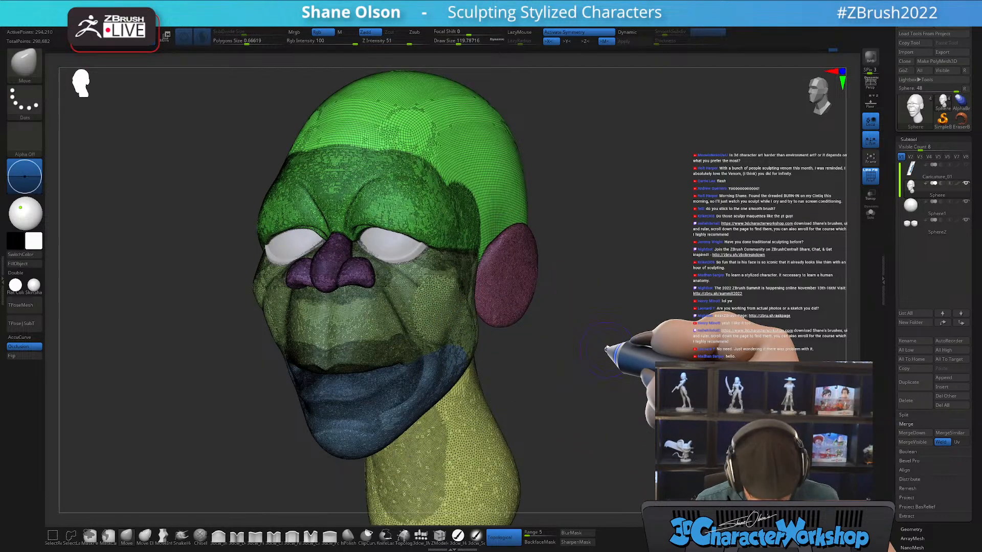
pyautogui.moveTo(564, 372)
pyautogui.mouseDown()
pyautogui.moveTo(575, 391)
pyautogui.moveTo(605, 388)
pyautogui.mouseUp()
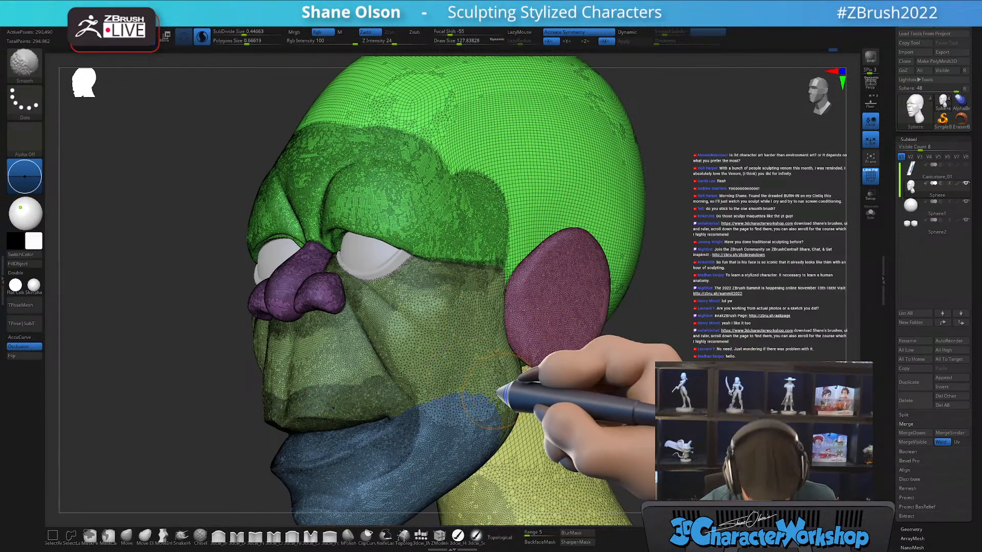
pyautogui.hotkey('shift', 'f')
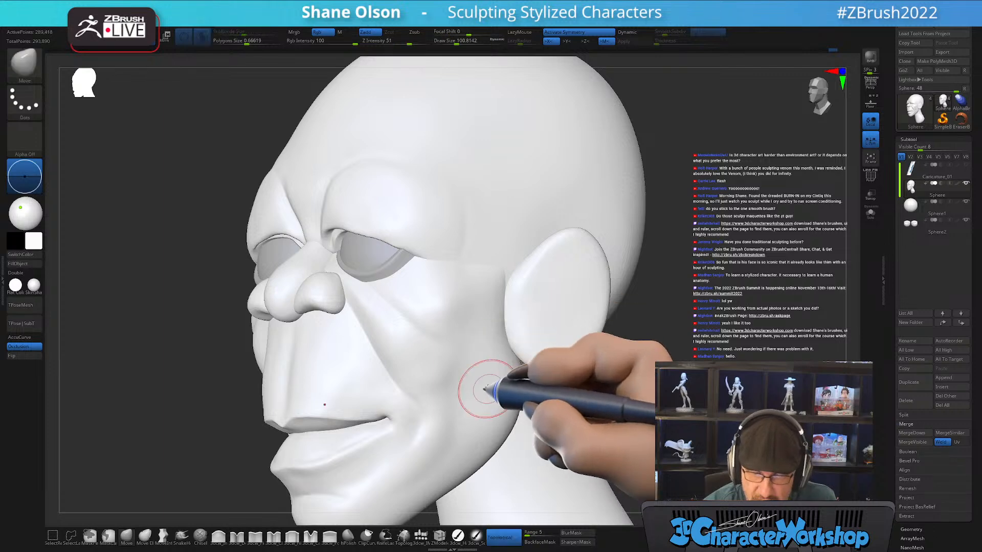
# Raise the Smooth brush's Z intensity to 92 and smooth the cheek and jaw beside the mouth corner
pyautogui.moveTo(486, 389)
pyautogui.mouseDown()
pyautogui.moveTo(499, 391)
pyautogui.moveTo(472, 392)
pyautogui.mouseUp()
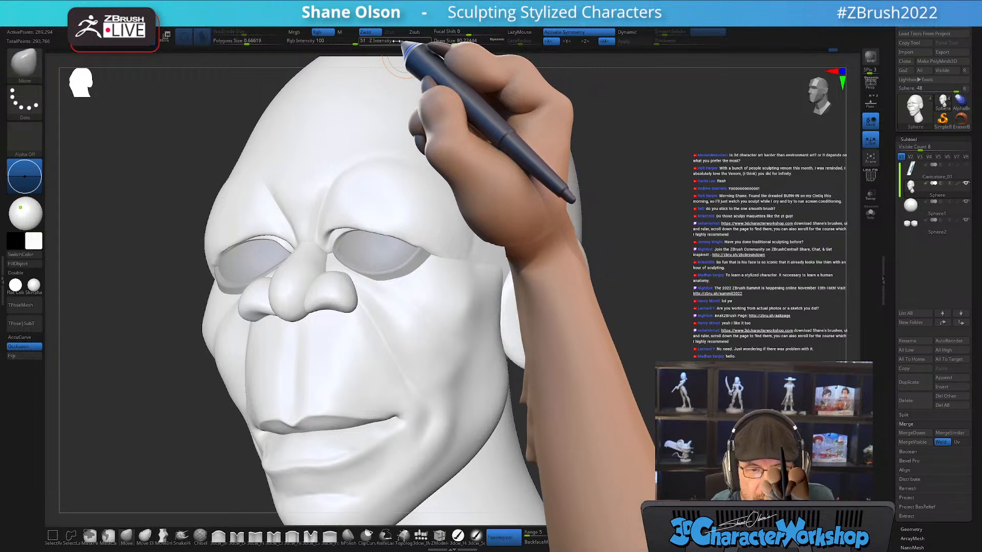
pyautogui.moveTo(396, 41); pyautogui.dragTo(425, 43)
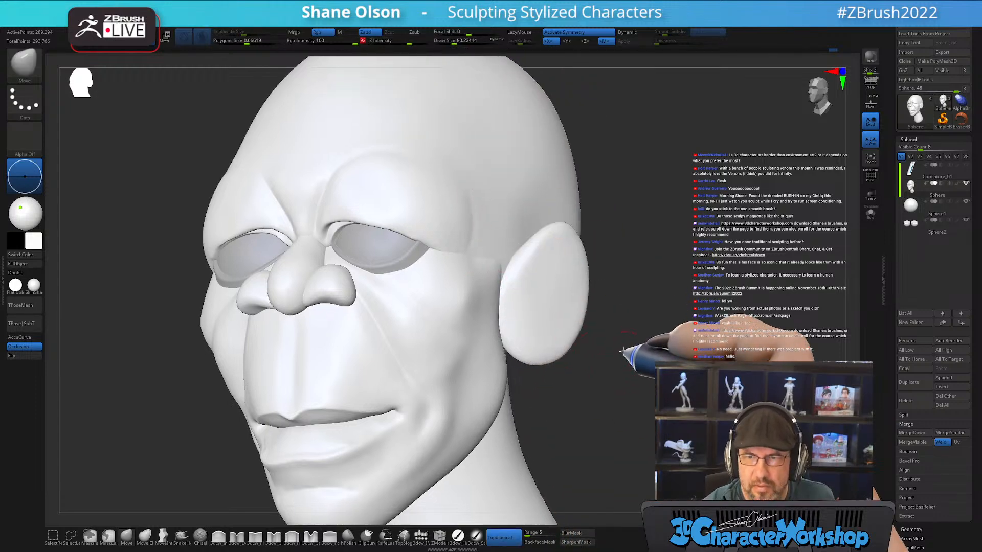
pyautogui.moveTo(625, 352); pyautogui.dragTo(493, 355)
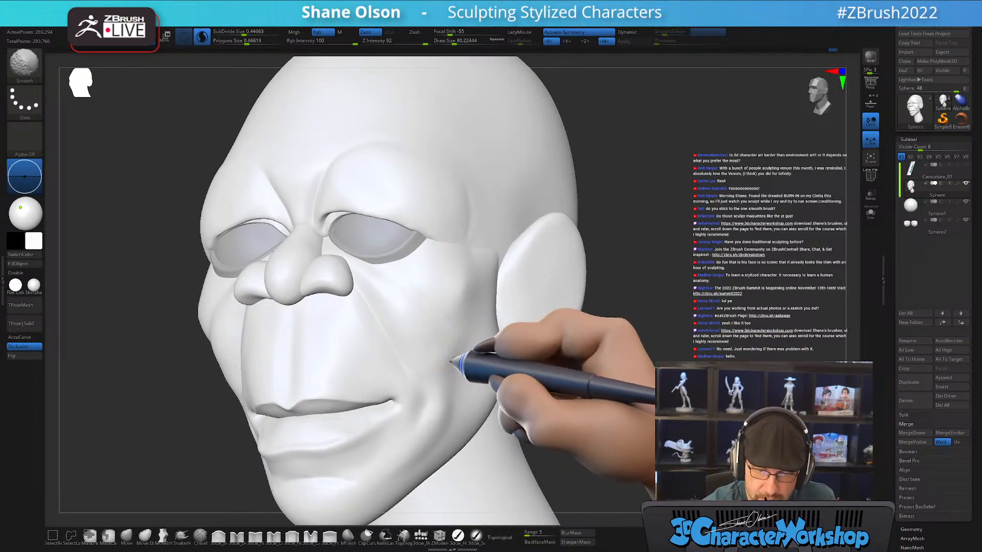
pyautogui.moveTo(471, 383)
pyautogui.mouseDown(button='right')
pyautogui.moveTo(475, 372)
pyautogui.moveTo(478, 396)
pyautogui.moveTo(484, 364)
pyautogui.mouseUp(button='right')
pyautogui.hotkey('shift', 'f')
pyautogui.hotkey('shift', 'f')
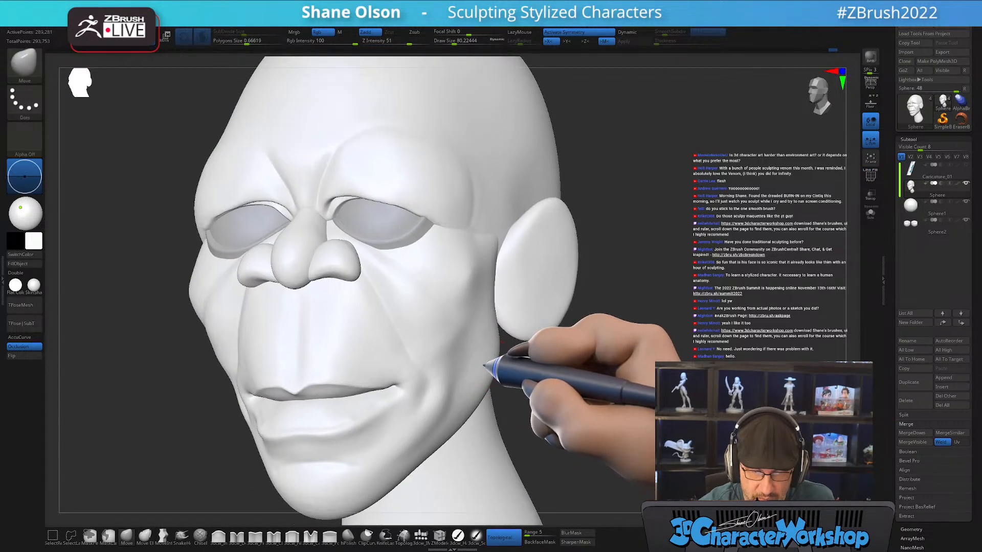
# Turn off topological mode for the Move brush and reshape the mouth corner with a draw size of about 90
pyautogui.moveTo(531, 433)
pyautogui.mouseDown(button='right')
pyautogui.moveTo(556, 435)
pyautogui.moveTo(532, 429)
pyautogui.mouseUp(button='right')
pyautogui.click(502, 537)
pyautogui.press('s')
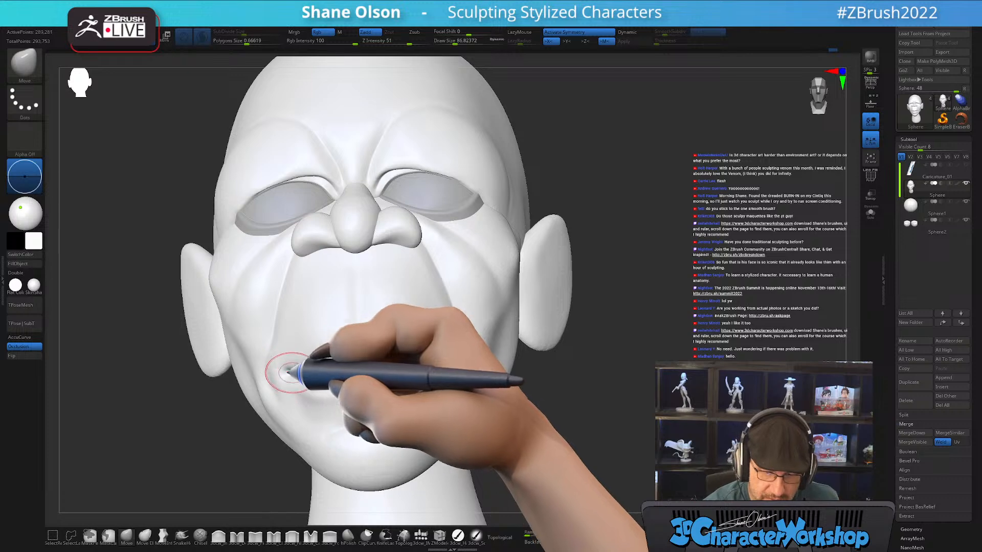
pyautogui.moveTo(288, 372)
pyautogui.mouseDown(button='right')
pyautogui.moveTo(304, 398)
pyautogui.moveTo(288, 387)
pyautogui.moveTo(307, 377)
pyautogui.moveTo(292, 383)
pyautogui.mouseUp(button='right')
pyautogui.press('s')
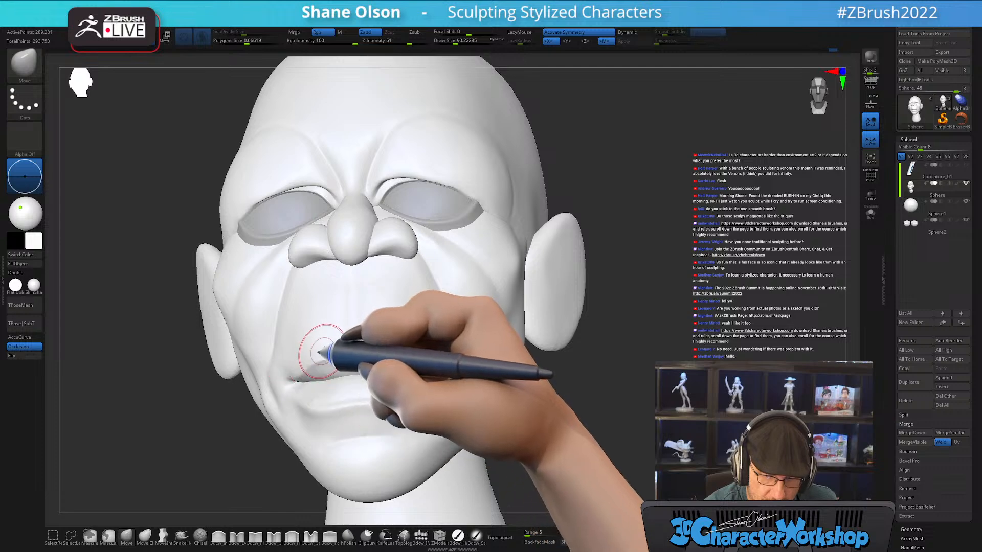
pyautogui.moveTo(321, 352); pyautogui.dragTo(279, 398, button='right')
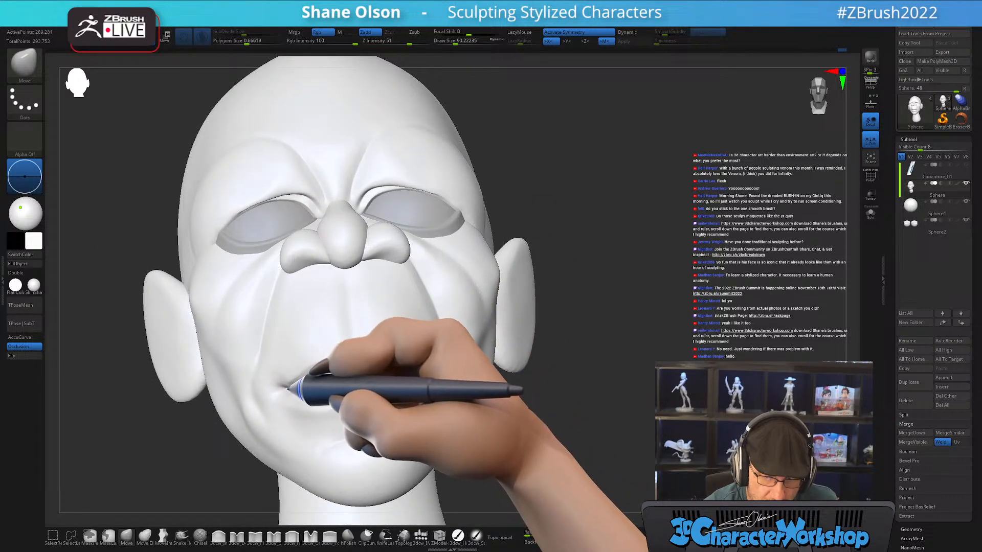
pyautogui.moveTo(558, 362); pyautogui.dragTo(442, 370, button='right')
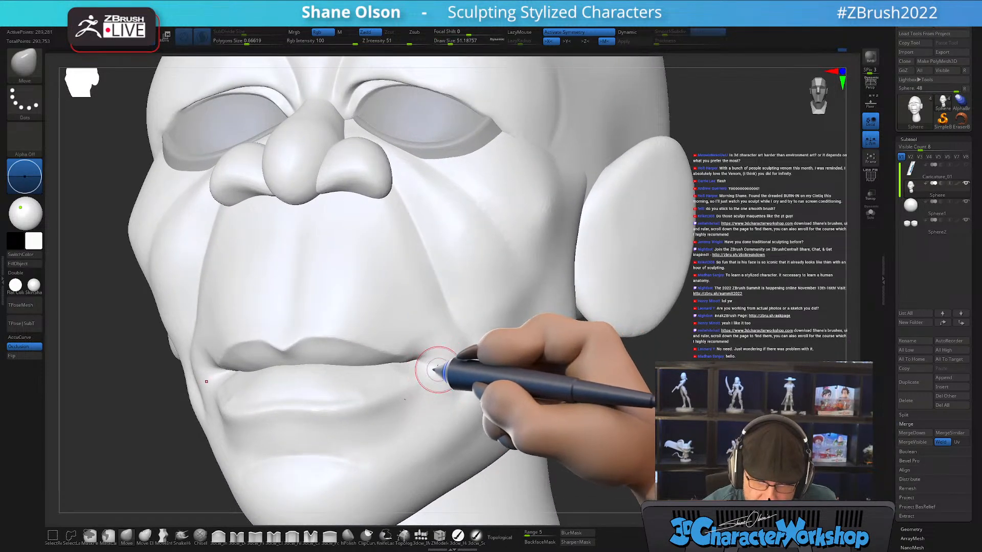
# Refine the corner of the mouth with the Move brush, reducing the draw size from about 51 to about 33
pyautogui.moveTo(434, 369); pyautogui.dragTo(421, 362)
pyautogui.moveTo(645, 396); pyautogui.dragTo(632, 406)
pyautogui.keyDown('alt'); pyautogui.moveTo(642, 435); pyautogui.dragTo(634, 410); pyautogui.keyUp('alt')
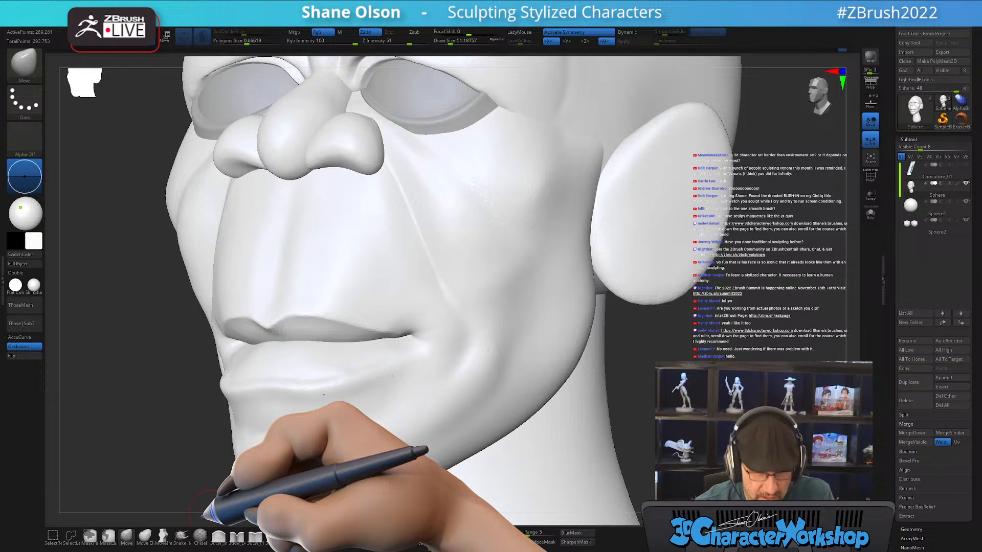
pyautogui.press('s')
pyautogui.moveTo(433, 357); pyautogui.dragTo(430, 356)
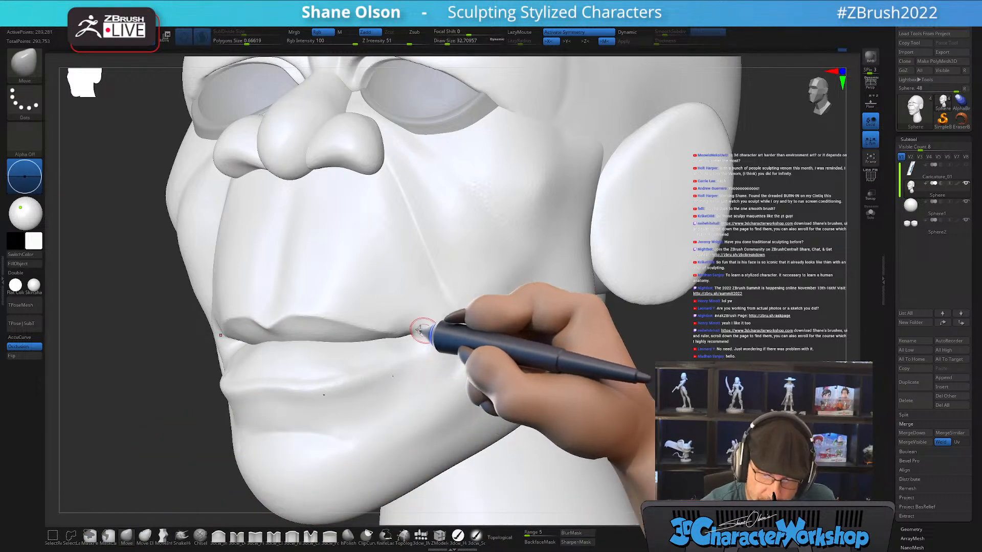
# Mask a curved band from the upper lip around the mouth corner with a draw size of about 33 and invert the mask
pyautogui.keyDown('ctrl'); pyautogui.moveTo(376, 316); pyautogui.dragTo(394, 323); pyautogui.keyUp('ctrl')
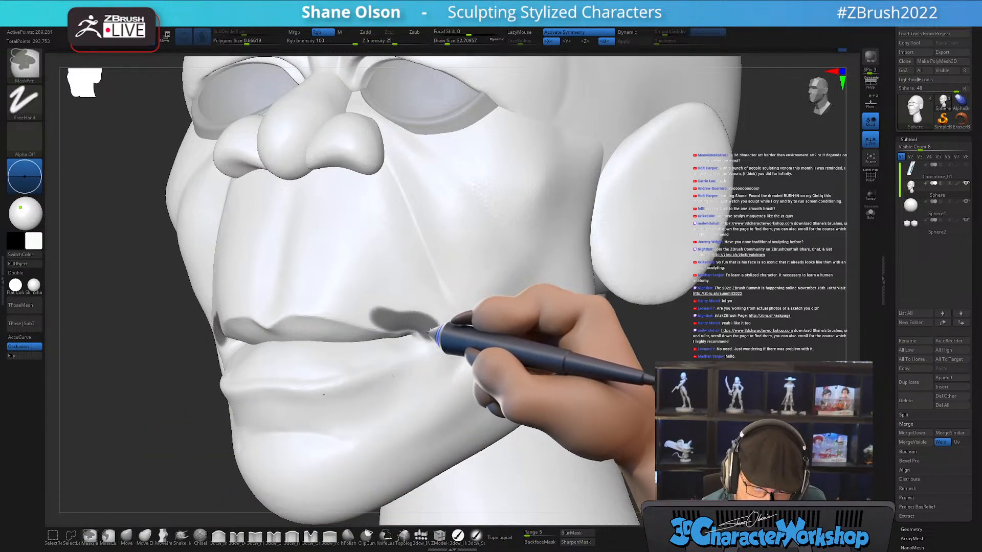
pyautogui.keyDown('ctrl'); pyautogui.moveTo(394, 307); pyautogui.dragTo(368, 298); pyautogui.keyUp('ctrl')
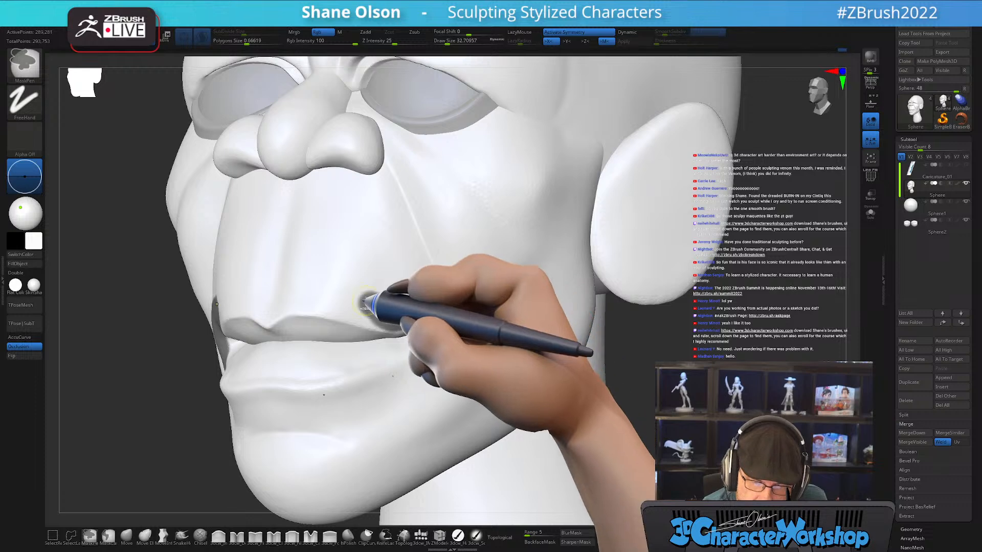
pyautogui.moveTo(499, 346)
pyautogui.mouseDown(button='right')
pyautogui.moveTo(517, 340)
pyautogui.moveTo(504, 350)
pyautogui.moveTo(402, 321)
pyautogui.mouseUp(button='right')
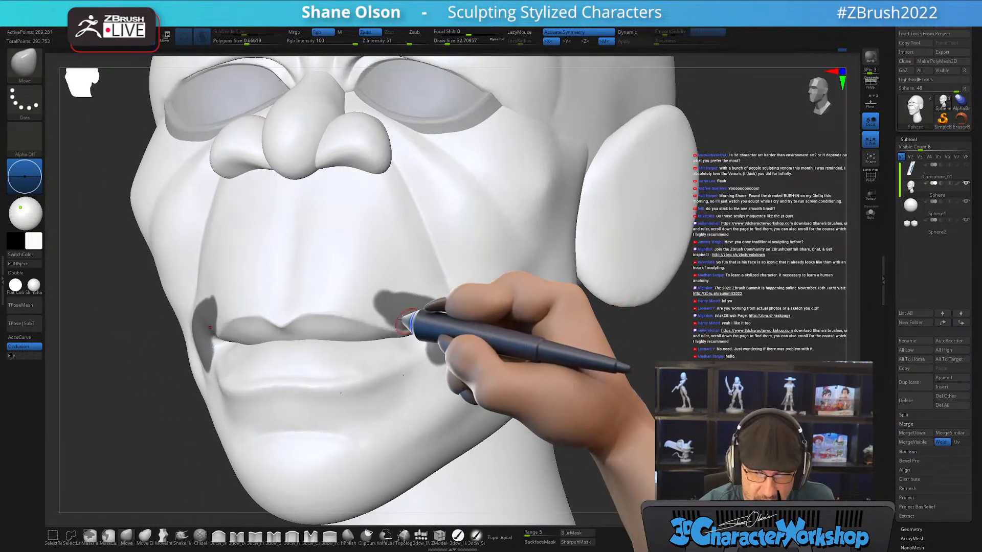
pyautogui.keyDown('alt'); pyautogui.moveTo(512, 388); pyautogui.dragTo(540, 392, button='right'); pyautogui.keyUp('alt')
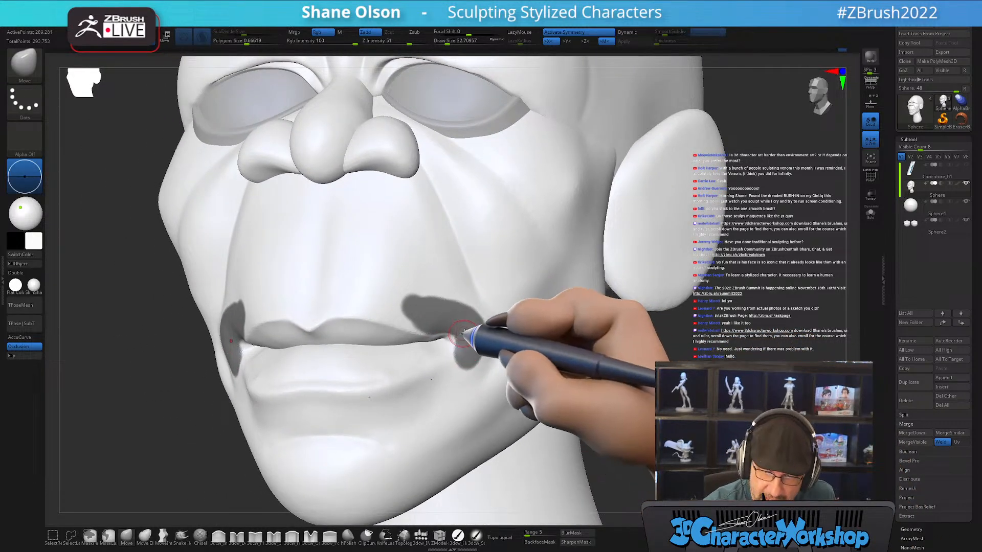
pyautogui.moveTo(463, 333)
pyautogui.mouseDown(button='right')
pyautogui.moveTo(457, 326)
pyautogui.moveTo(487, 368)
pyautogui.moveTo(468, 372)
pyautogui.mouseUp(button='right')
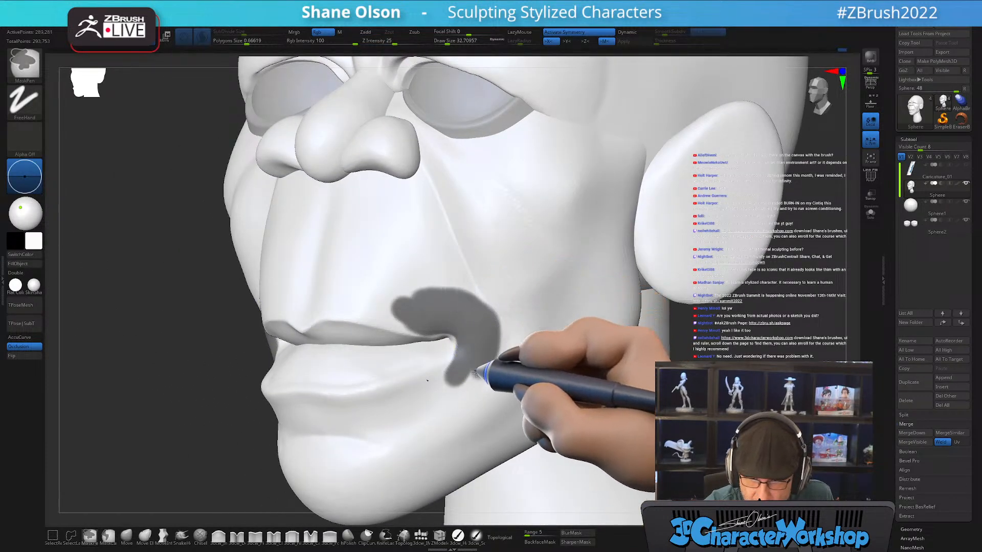
pyautogui.keyDown('ctrl'); pyautogui.moveTo(475, 374); pyautogui.dragTo(482, 356); pyautogui.keyUp('ctrl')
pyautogui.keyDown('alt'); pyautogui.moveTo(728, 397); pyautogui.dragTo(704, 403, button='right'); pyautogui.keyUp('alt')
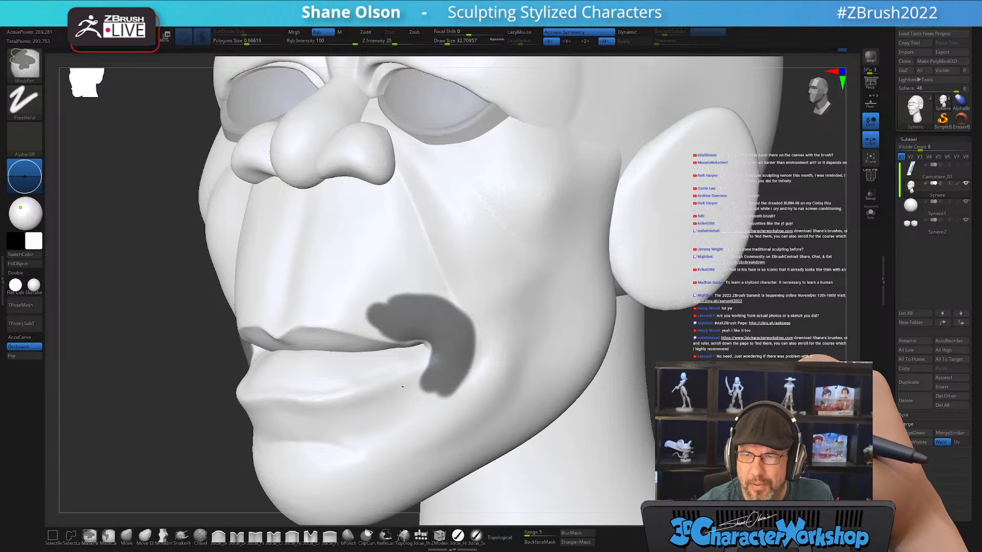
pyautogui.keyDown('ctrl'); pyautogui.click(703, 402); pyautogui.keyUp('ctrl')
# Move the unmasked fold around the mouth corner with a draw size of about 68 and clear the mask
pyautogui.moveTo(597, 354)
pyautogui.keyDown('alt'); pyautogui.mouseDown(button='right')
pyautogui.moveTo(555, 362)
pyautogui.moveTo(534, 355)
pyautogui.mouseUp(button='right'); pyautogui.keyUp('alt')
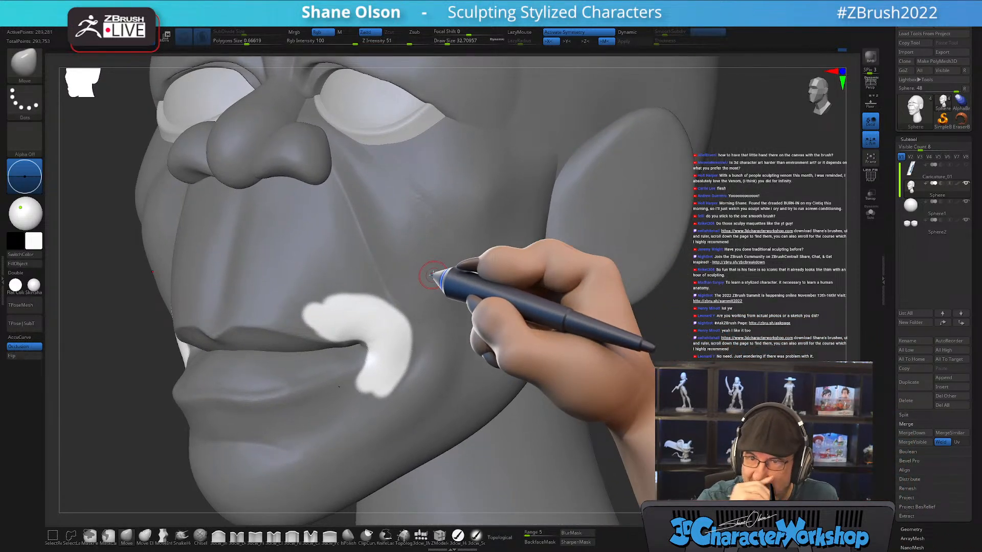
pyautogui.moveTo(406, 376); pyautogui.dragTo(420, 392, button='right')
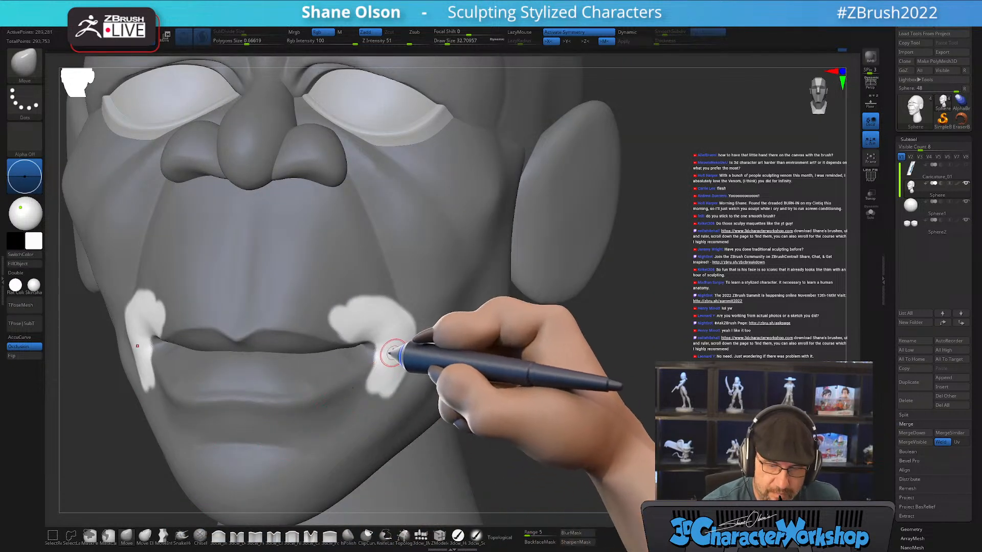
pyautogui.moveTo(386, 345)
pyautogui.mouseDown(button='right')
pyautogui.moveTo(381, 379)
pyautogui.moveTo(401, 343)
pyautogui.moveTo(394, 330)
pyautogui.moveTo(388, 354)
pyautogui.moveTo(415, 344)
pyautogui.moveTo(391, 351)
pyautogui.moveTo(383, 337)
pyautogui.moveTo(401, 334)
pyautogui.moveTo(439, 350)
pyautogui.moveTo(374, 355)
pyautogui.mouseUp(button='right')
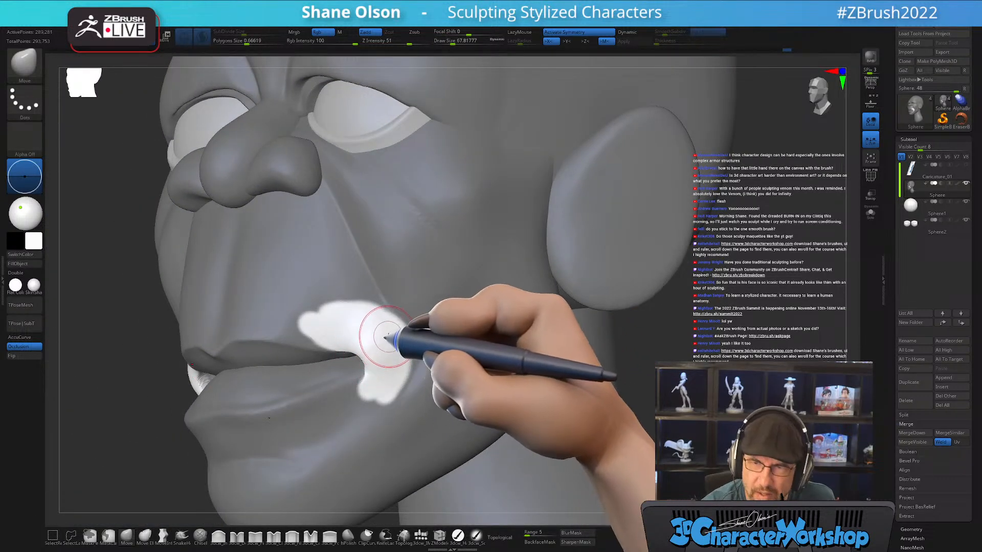
pyautogui.moveTo(387, 336)
pyautogui.mouseDown(button='right')
pyautogui.moveTo(388, 346)
pyautogui.moveTo(416, 344)
pyautogui.mouseUp(button='right')
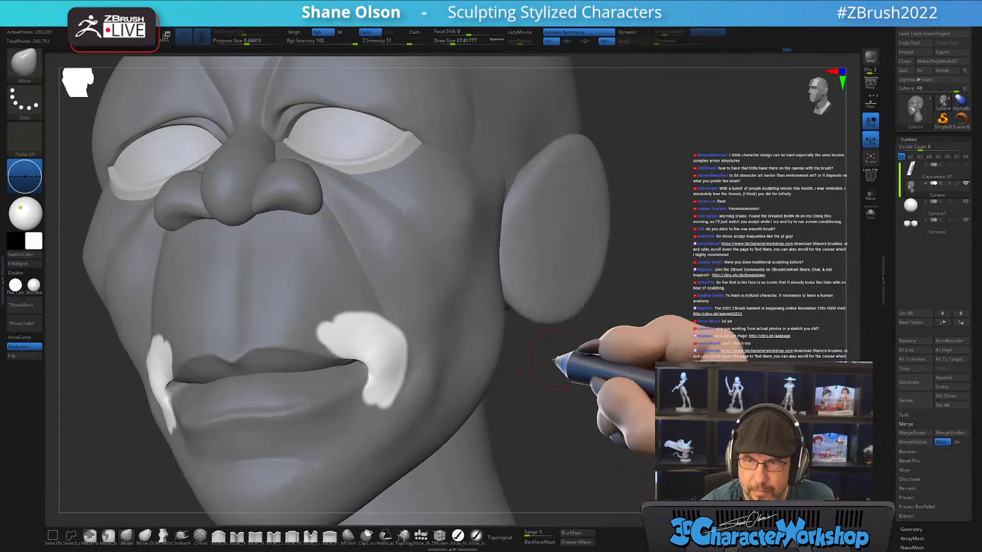
pyautogui.moveTo(556, 361)
pyautogui.mouseDown(button='right')
pyautogui.moveTo(580, 373)
pyautogui.moveTo(593, 362)
pyautogui.moveTo(560, 367)
pyautogui.mouseUp(button='right')
pyautogui.moveTo(389, 349); pyautogui.dragTo(410, 357, button='right')
pyautogui.keyDown('ctrl'); pyautogui.moveTo(520, 415); pyautogui.dragTo(523, 404); pyautogui.keyUp('ctrl')
pyautogui.moveTo(378, 337)
pyautogui.mouseDown(button='right')
pyautogui.moveTo(390, 338)
pyautogui.moveTo(382, 363)
pyautogui.mouseUp(button='right')
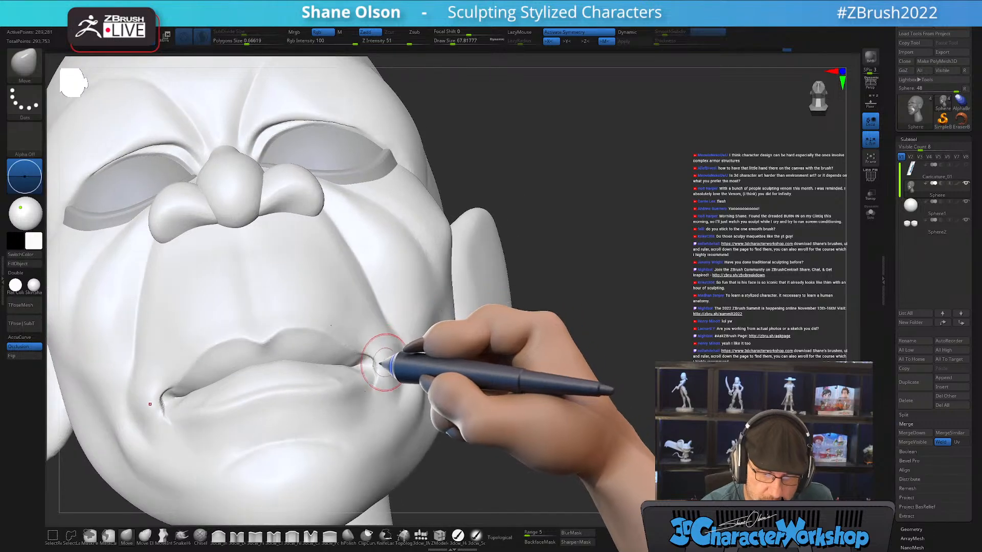
pyautogui.keyDown('ctrl'); pyautogui.moveTo(500, 395); pyautogui.dragTo(503, 384); pyautogui.keyUp('ctrl')
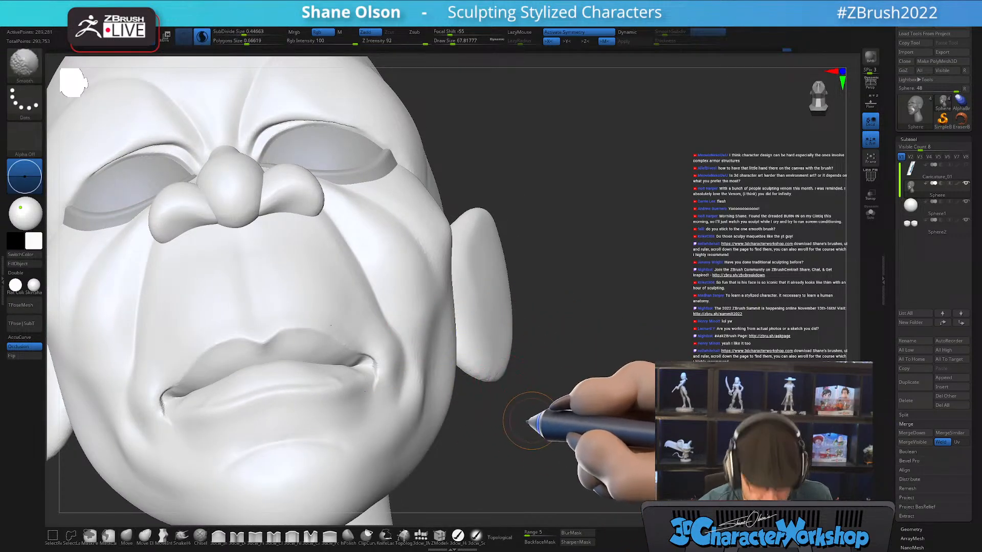
# Display the wireframe, lower the Smooth brush's subdivide size and smooth the cheek fold beside the mouth corner
pyautogui.hotkey('shift', 'f')
pyautogui.moveTo(522, 415); pyautogui.dragTo(259, 87, button='right')
pyautogui.moveTo(449, 329)
pyautogui.mouseDown(button='right')
pyautogui.moveTo(504, 350)
pyautogui.moveTo(407, 299)
pyautogui.moveTo(449, 329)
pyautogui.moveTo(438, 324)
pyautogui.mouseUp(button='right')
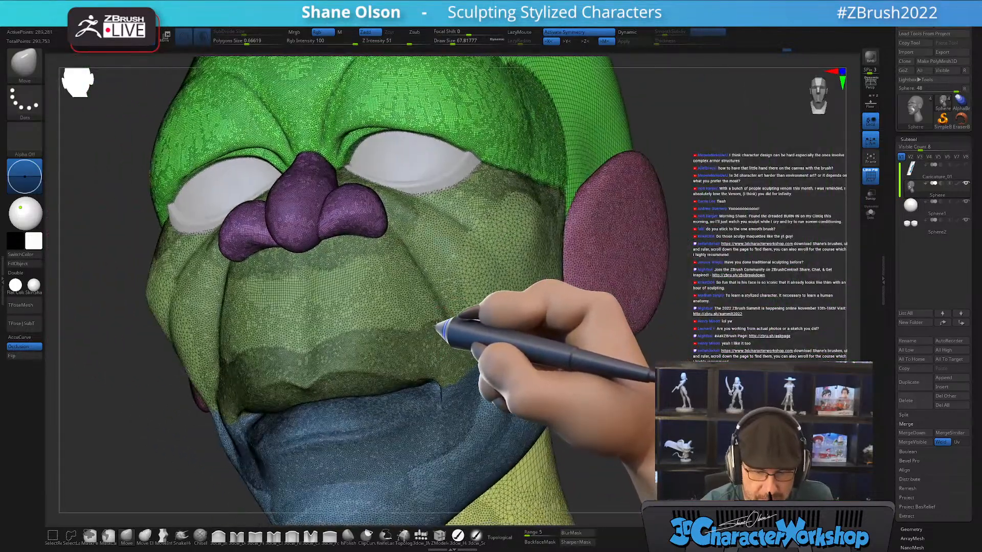
pyautogui.press('shift')
pyautogui.click(239, 32)
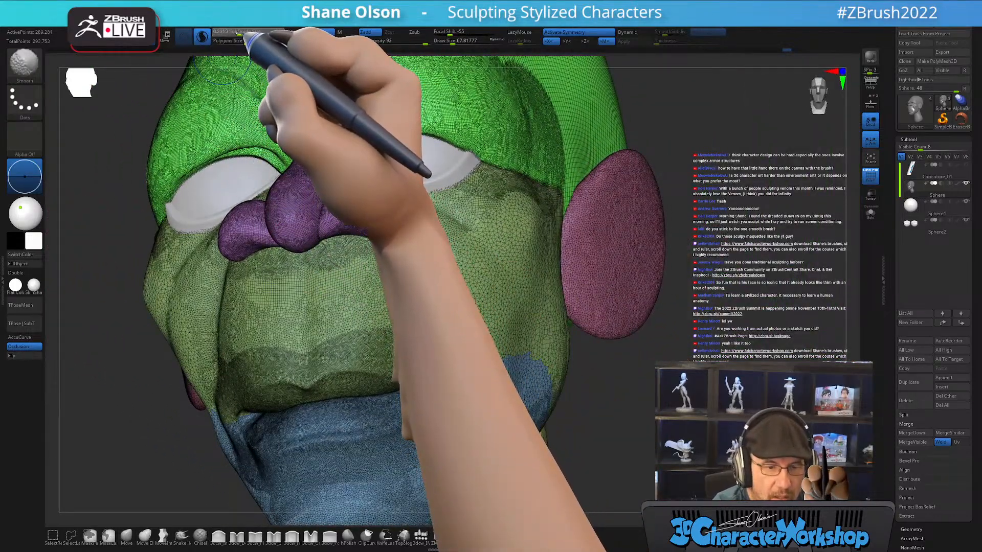
pyautogui.moveTo(237, 32); pyautogui.dragTo(236, 33)
pyautogui.keyDown('shift'); pyautogui.moveTo(432, 321); pyautogui.dragTo(464, 295); pyautogui.keyUp('shift')
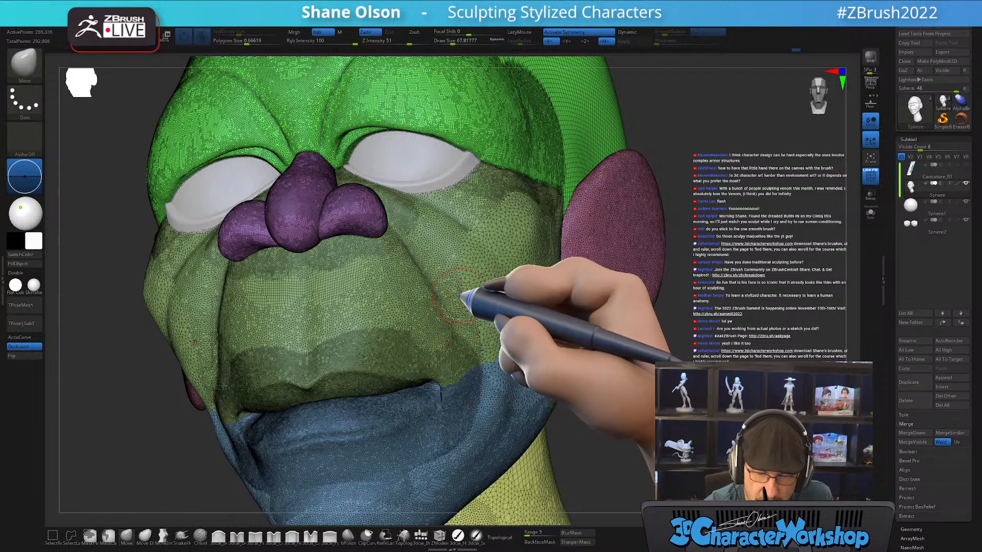
# Set the Smooth brush's subdivide size to about 0.144, smooth the cheek fold and mouth corner, and hide the wireframe
pyautogui.keyDown('shift'); pyautogui.click(237, 32); pyautogui.keyUp('shift')
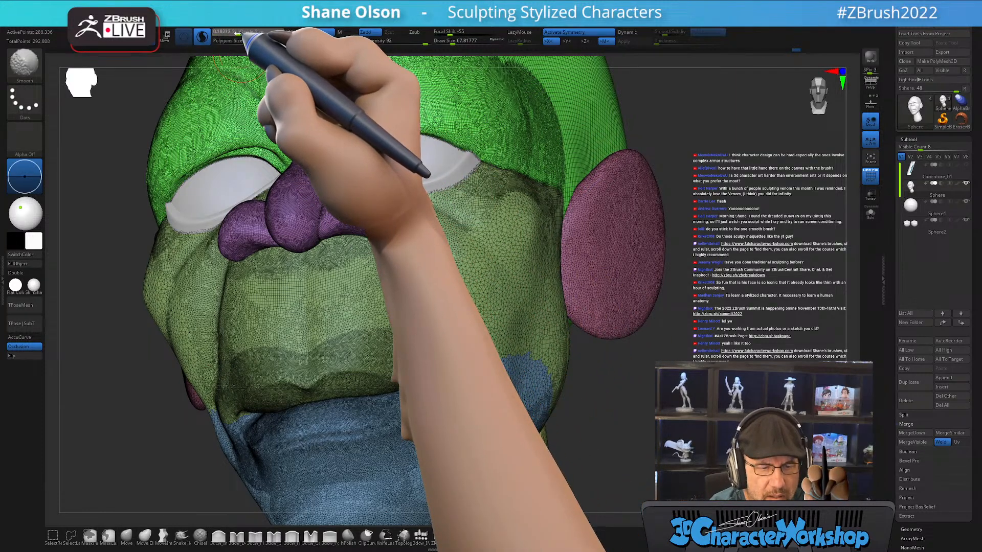
pyautogui.moveTo(428, 302)
pyautogui.keyDown('shift'); pyautogui.mouseDown()
pyautogui.moveTo(447, 322)
pyautogui.moveTo(440, 310)
pyautogui.mouseUp(); pyautogui.keyUp('shift')
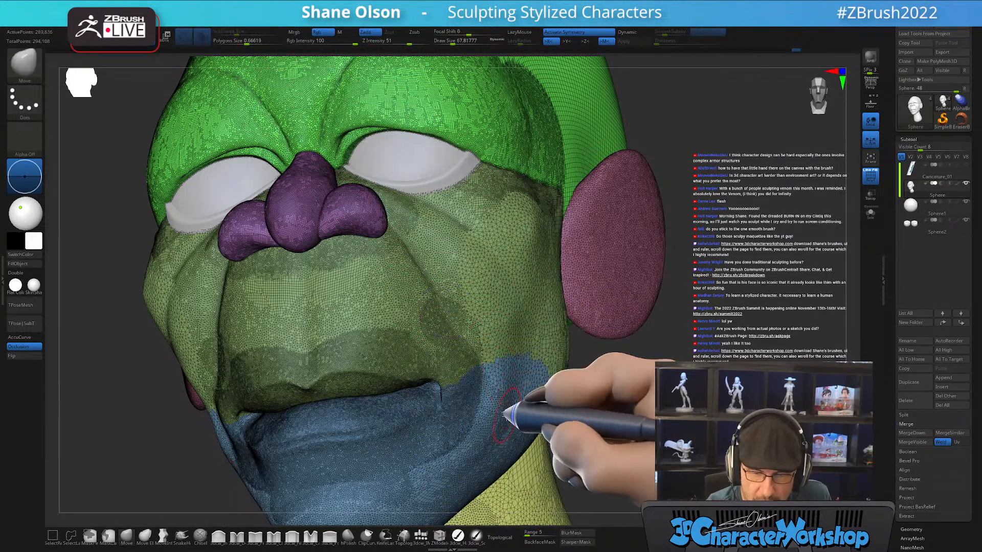
pyautogui.hotkey('shift', 'f')
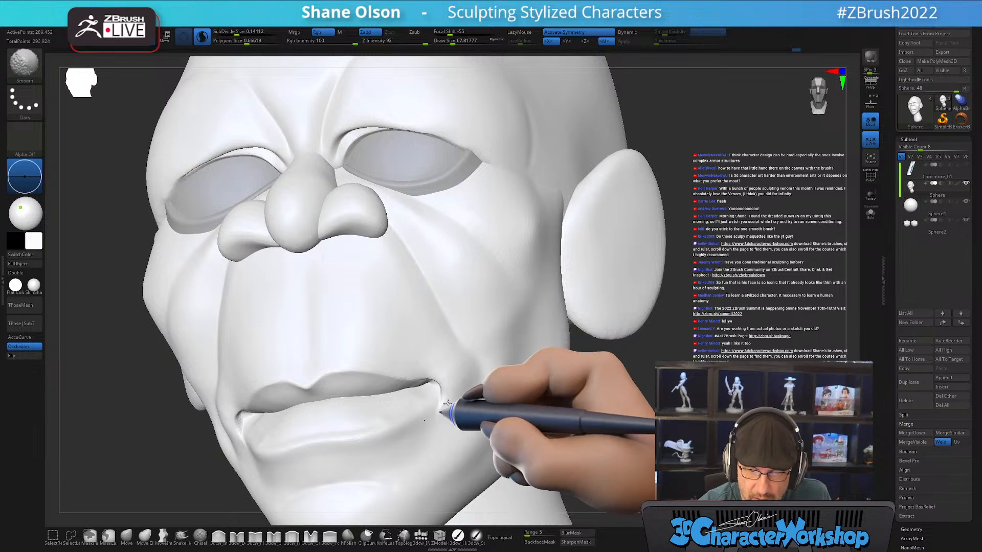
pyautogui.keyDown('shift'); pyautogui.moveTo(436, 376); pyautogui.dragTo(441, 382); pyautogui.keyUp('shift')
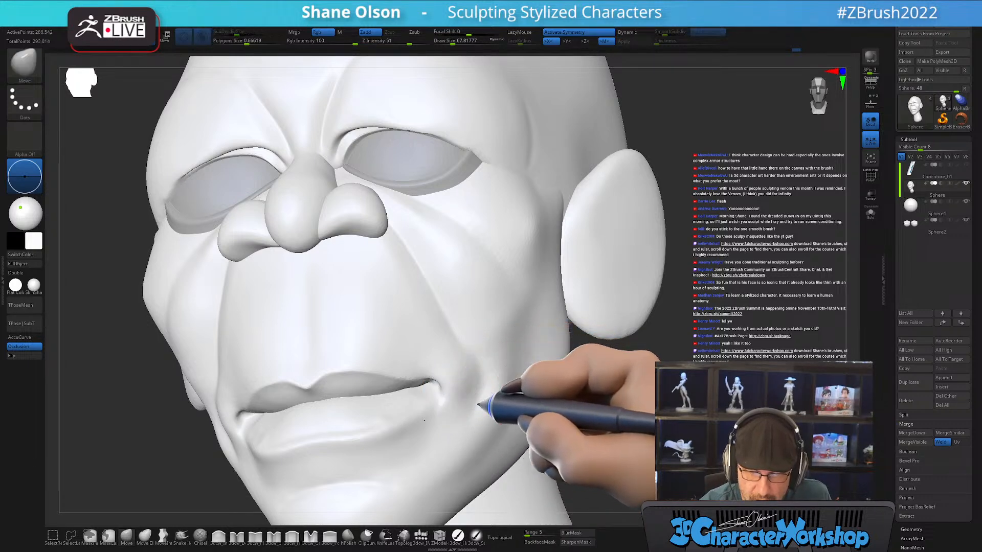
# Check the whole head and smooth the form around the eye with a draw size of about 68
pyautogui.moveTo(477, 402)
pyautogui.mouseDown(button='right')
pyautogui.moveTo(480, 412)
pyautogui.moveTo(562, 421)
pyautogui.moveTo(576, 399)
pyautogui.moveTo(587, 417)
pyautogui.moveTo(616, 406)
pyautogui.moveTo(602, 432)
pyautogui.moveTo(614, 404)
pyautogui.moveTo(588, 412)
pyautogui.moveTo(573, 381)
pyautogui.moveTo(581, 385)
pyautogui.moveTo(559, 390)
pyautogui.moveTo(575, 385)
pyautogui.mouseUp(button='right')
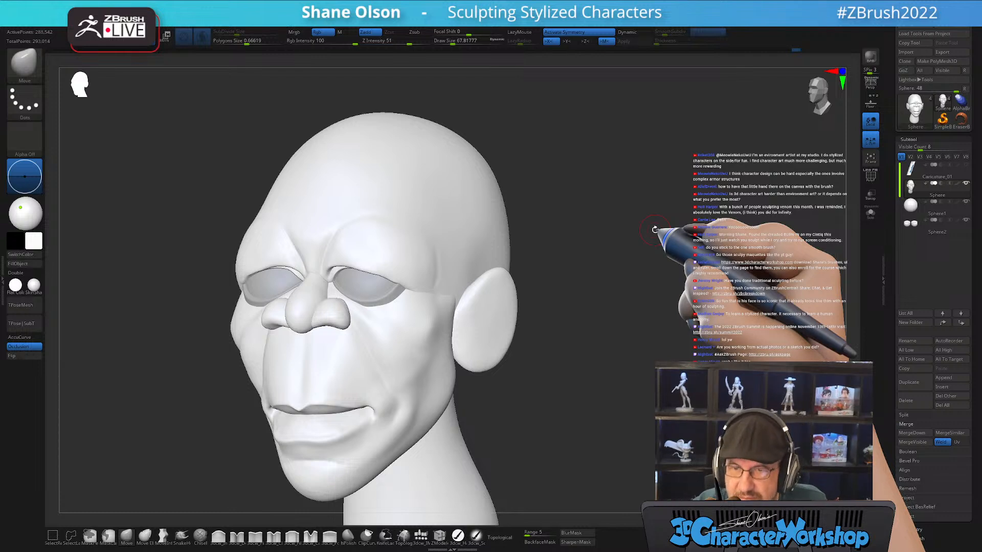
pyautogui.moveTo(574, 361)
pyautogui.mouseDown()
pyautogui.moveTo(561, 400)
pyautogui.moveTo(563, 358)
pyautogui.moveTo(554, 372)
pyautogui.mouseUp()
pyautogui.moveTo(389, 293); pyautogui.dragTo(394, 271, button='right')
pyautogui.moveTo(377, 287)
pyautogui.keyDown('shift'); pyautogui.mouseDown()
pyautogui.moveTo(350, 281)
pyautogui.moveTo(383, 295)
pyautogui.moveTo(339, 278)
pyautogui.mouseUp(); pyautogui.keyUp('shift')
pyautogui.moveTo(571, 376)
pyautogui.mouseDown()
pyautogui.moveTo(583, 419)
pyautogui.moveTo(598, 413)
pyautogui.moveTo(591, 408)
pyautogui.moveTo(598, 414)
pyautogui.mouseUp()
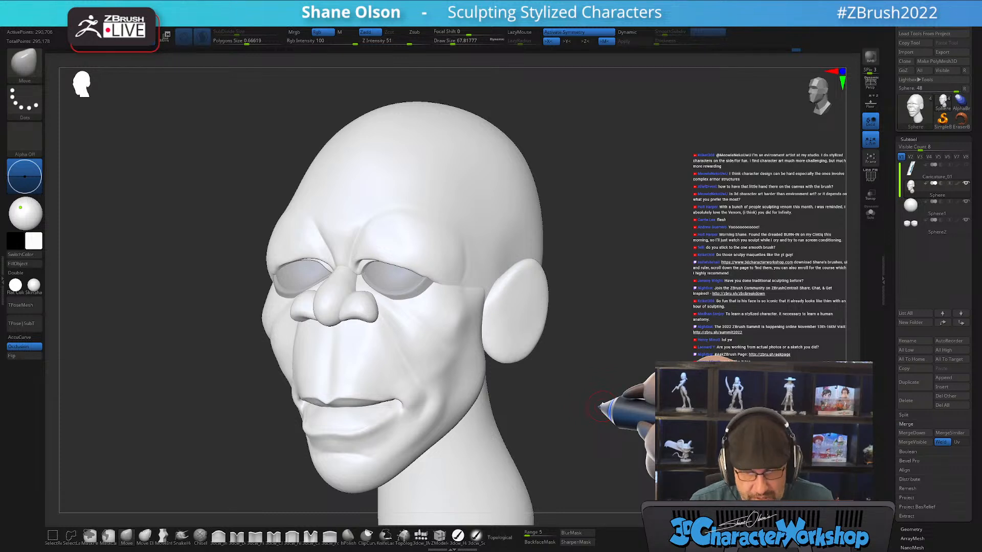
# Mask the inner face of the ear with a draw size of about 44, leaving the outer rim and a small front notch unmasked
pyautogui.moveTo(543, 400)
pyautogui.mouseDown()
pyautogui.moveTo(553, 404)
pyautogui.moveTo(547, 412)
pyautogui.moveTo(567, 399)
pyautogui.moveTo(582, 358)
pyautogui.moveTo(565, 393)
pyautogui.mouseUp()
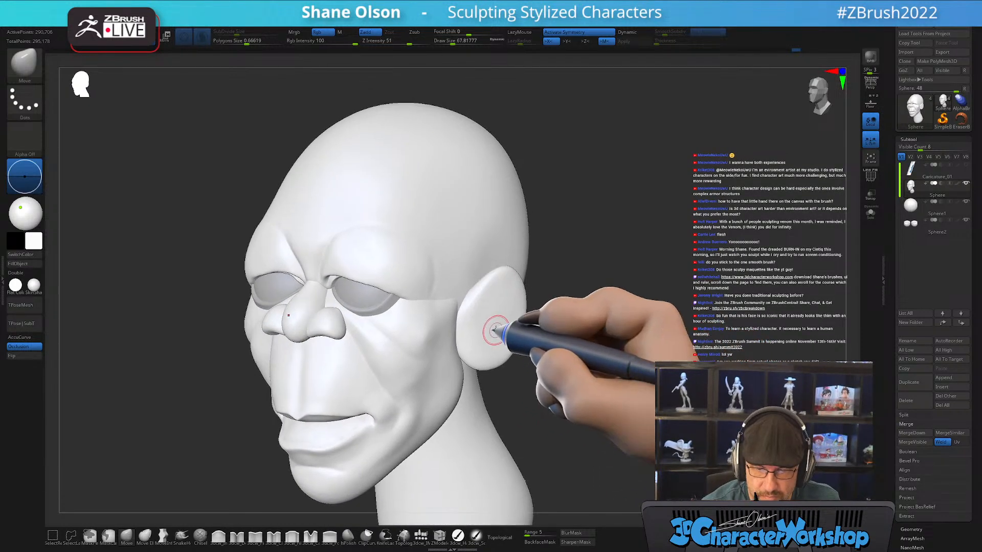
pyautogui.moveTo(552, 344); pyautogui.dragTo(548, 379)
pyautogui.moveTo(493, 317)
pyautogui.keyDown('alt'); pyautogui.mouseDown(button='right')
pyautogui.moveTo(471, 353)
pyautogui.moveTo(453, 355)
pyautogui.mouseUp(button='right'); pyautogui.keyUp('alt')
pyautogui.moveTo(449, 360)
pyautogui.keyDown('ctrl'); pyautogui.mouseDown()
pyautogui.moveTo(481, 314)
pyautogui.moveTo(509, 343)
pyautogui.moveTo(493, 364)
pyautogui.mouseUp(); pyautogui.keyUp('ctrl')
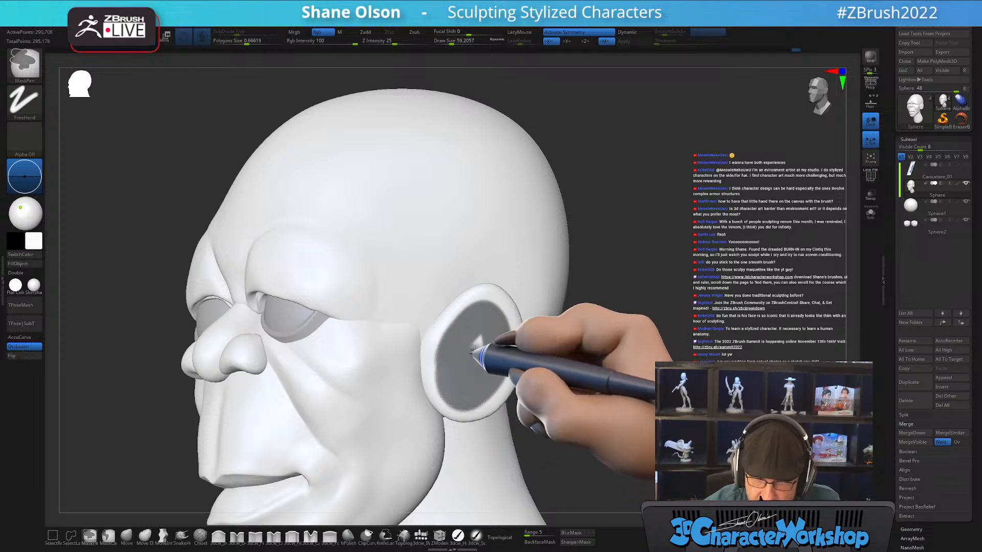
pyautogui.moveTo(567, 409)
pyautogui.mouseDown(button='right')
pyautogui.moveTo(602, 356)
pyautogui.moveTo(606, 400)
pyautogui.moveTo(577, 423)
pyautogui.mouseUp(button='right')
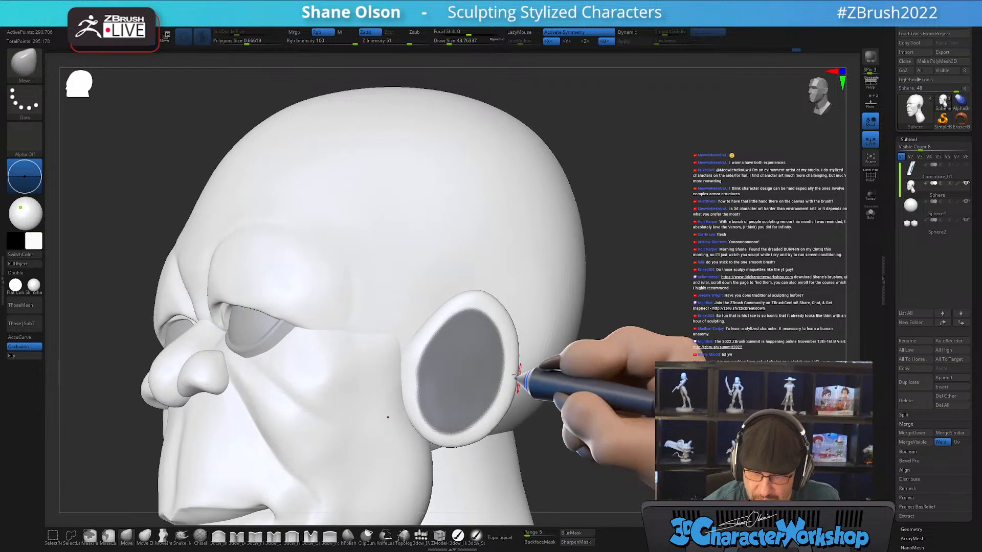
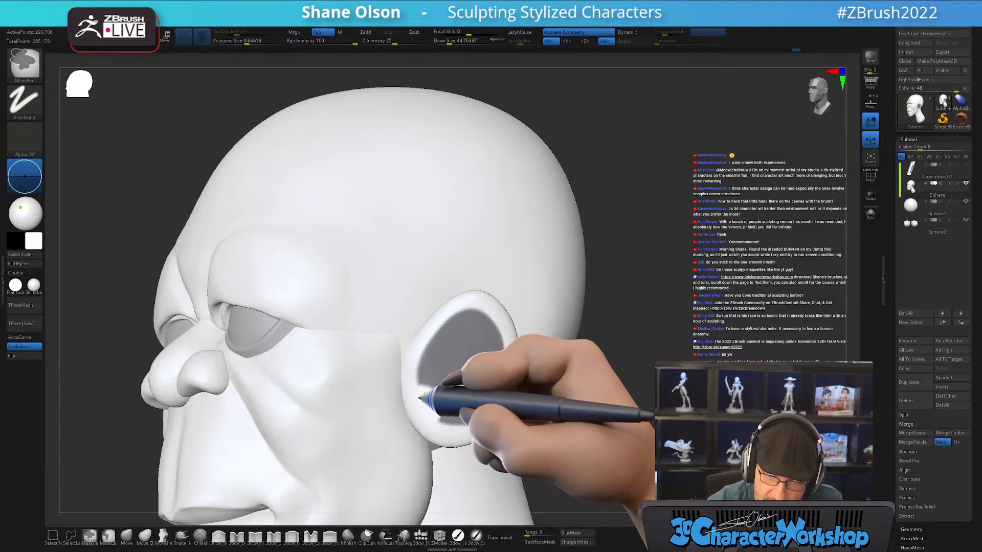
pyautogui.moveTo(581, 410)
pyautogui.mouseDown()
pyautogui.moveTo(560, 423)
pyautogui.moveTo(608, 430)
pyautogui.moveTo(574, 390)
pyautogui.moveTo(588, 350)
pyautogui.moveTo(565, 372)
pyautogui.moveTo(601, 373)
pyautogui.moveTo(578, 406)
pyautogui.moveTo(574, 369)
pyautogui.mouseUp()
# Invert the mask, sink the ear's inner face into the head with the move gizmo, clear the mask and return to drawing mode
pyautogui.keyDown('ctrl'); pyautogui.click(592, 394); pyautogui.keyUp('ctrl')
pyautogui.press('w')
pyautogui.keyDown('alt'); pyautogui.click(495, 352); pyautogui.keyUp('alt')
pyautogui.moveTo(583, 322); pyautogui.dragTo(535, 313)
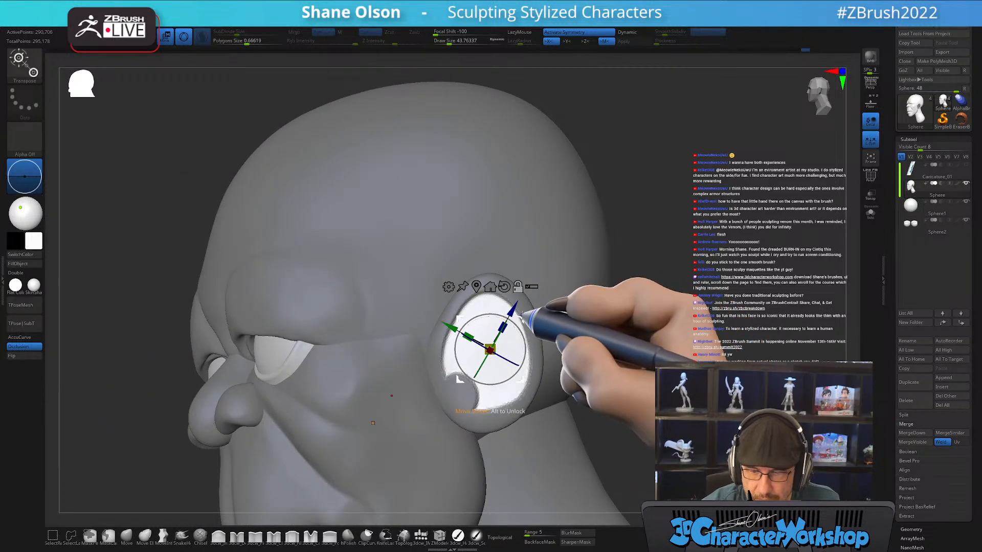
pyautogui.moveTo(534, 297); pyautogui.dragTo(532, 323, button='right')
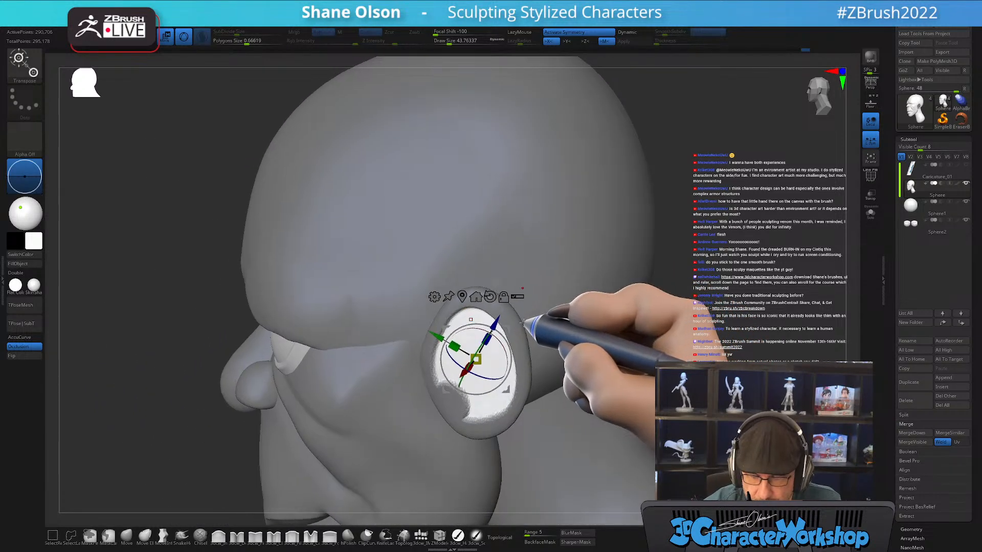
pyautogui.moveTo(482, 346)
pyautogui.mouseDown(button='right')
pyautogui.moveTo(450, 373)
pyautogui.moveTo(609, 346)
pyautogui.moveTo(576, 309)
pyautogui.moveTo(565, 335)
pyautogui.moveTo(550, 330)
pyautogui.moveTo(588, 339)
pyautogui.moveTo(635, 317)
pyautogui.moveTo(627, 334)
pyautogui.mouseUp(button='right')
pyautogui.keyDown('ctrl'); pyautogui.moveTo(627, 333); pyautogui.dragTo(630, 336); pyautogui.keyUp('ctrl')
pyautogui.press('q')
# Display the wireframe over the ear and set the Smooth brush's subdivide size to about 0.261
pyautogui.moveTo(627, 338)
pyautogui.mouseDown(button='right')
pyautogui.moveTo(610, 336)
pyautogui.moveTo(637, 330)
pyautogui.mouseUp(button='right')
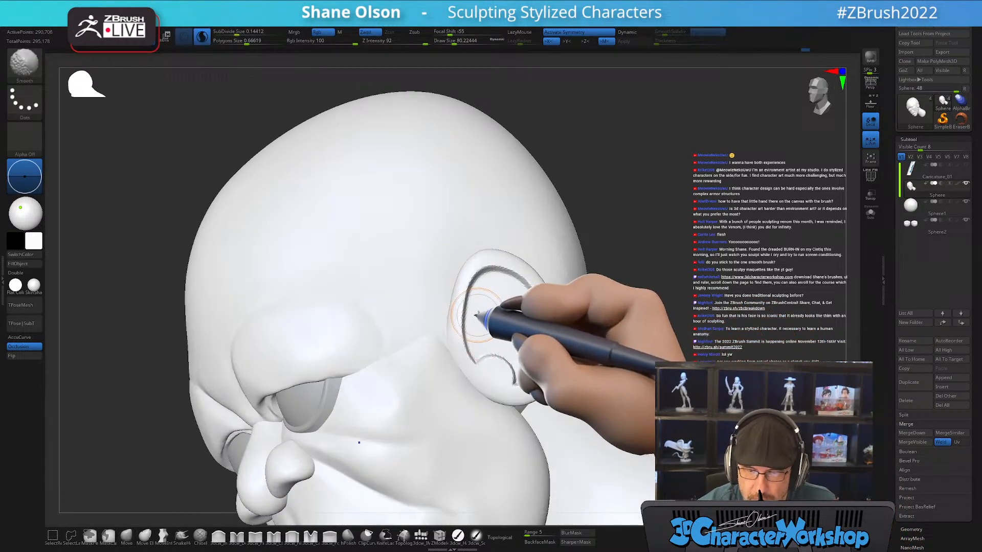
pyautogui.hotkey('shift', 'f')
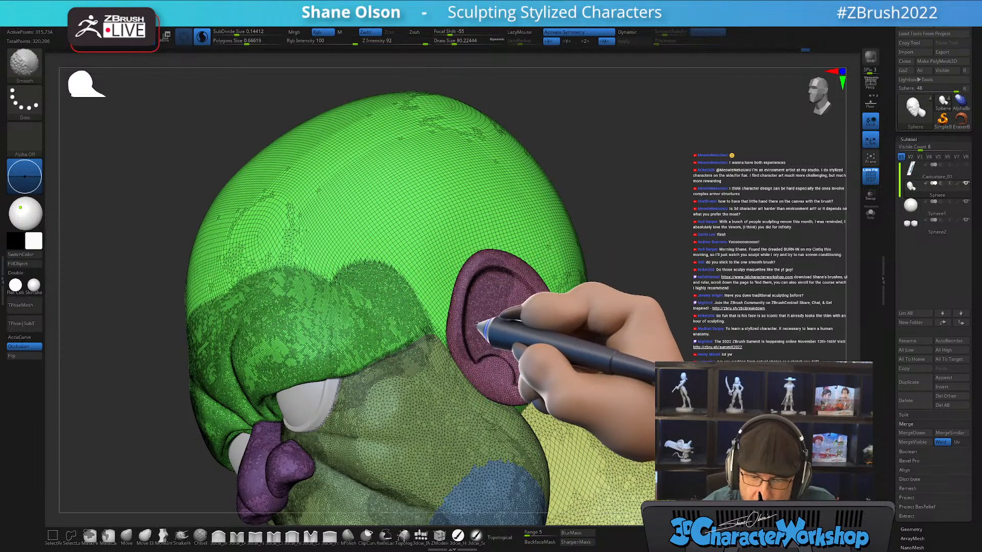
pyautogui.keyDown('ctrl'); pyautogui.moveTo(498, 312); pyautogui.dragTo(513, 350, button='right'); pyautogui.keyUp('ctrl')
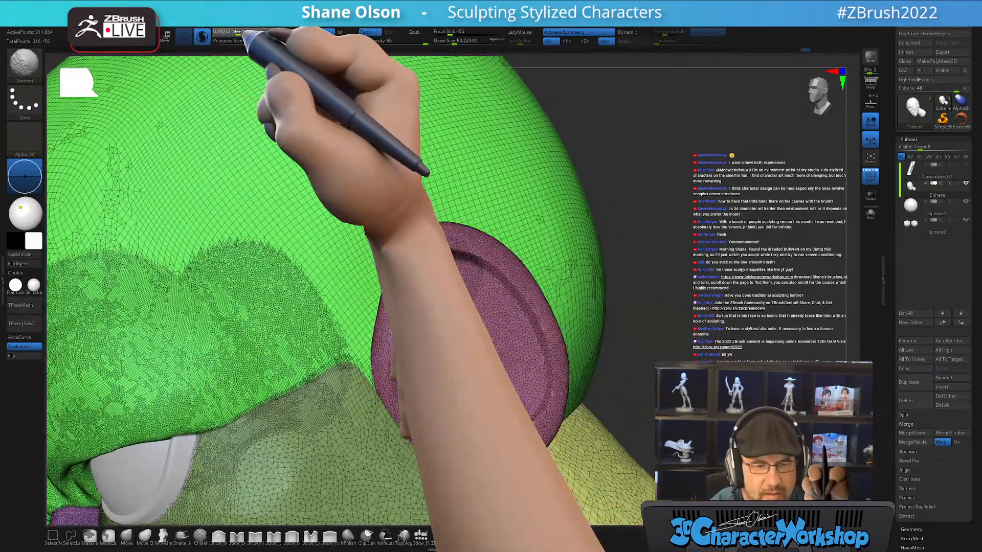
pyautogui.press('shift')
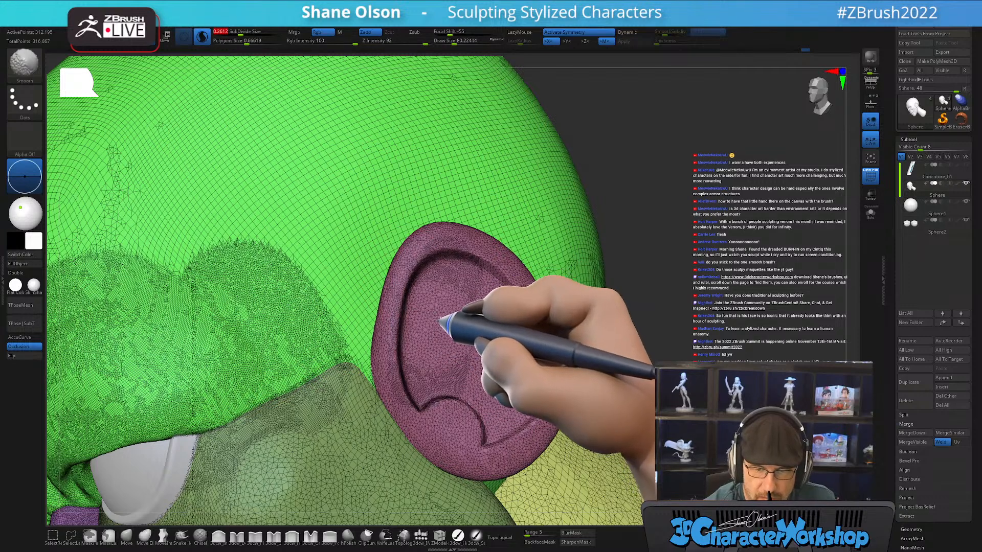
# Hide the wireframe and smooth the jagged groove all around the ear's recess, including the front notch
pyautogui.hotkey('shift', 'f')
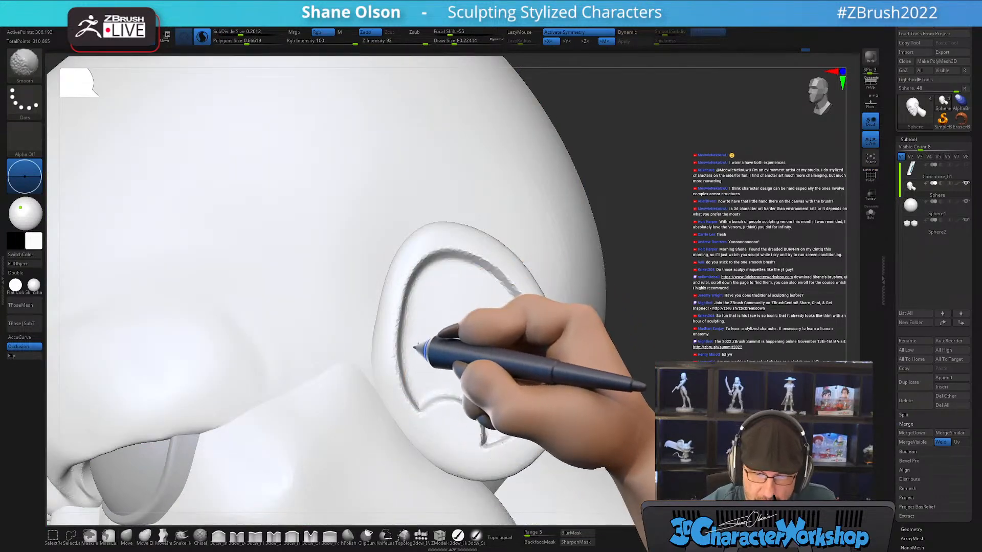
pyautogui.moveTo(527, 336)
pyautogui.keyDown('shift'); pyautogui.mouseDown()
pyautogui.moveTo(545, 391)
pyautogui.moveTo(489, 446)
pyautogui.moveTo(467, 392)
pyautogui.moveTo(400, 373)
pyautogui.moveTo(434, 402)
pyautogui.moveTo(510, 433)
pyautogui.mouseUp(); pyautogui.keyUp('shift')
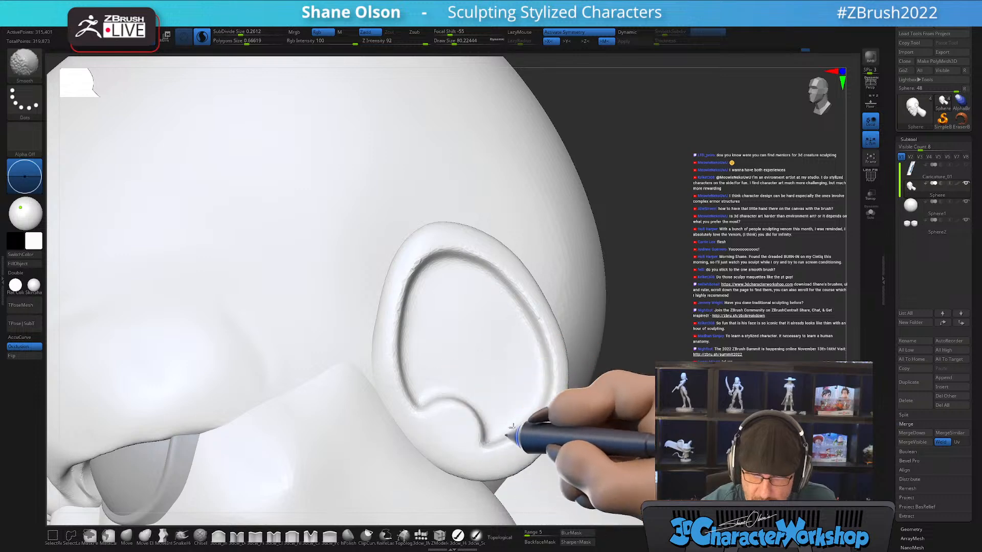
pyautogui.hotkey('ctrl', 'z')
pyautogui.moveTo(679, 341)
pyautogui.keyDown('alt'); pyautogui.mouseDown()
pyautogui.moveTo(672, 353)
pyautogui.moveTo(623, 343)
pyautogui.mouseUp(); pyautogui.keyUp('alt')
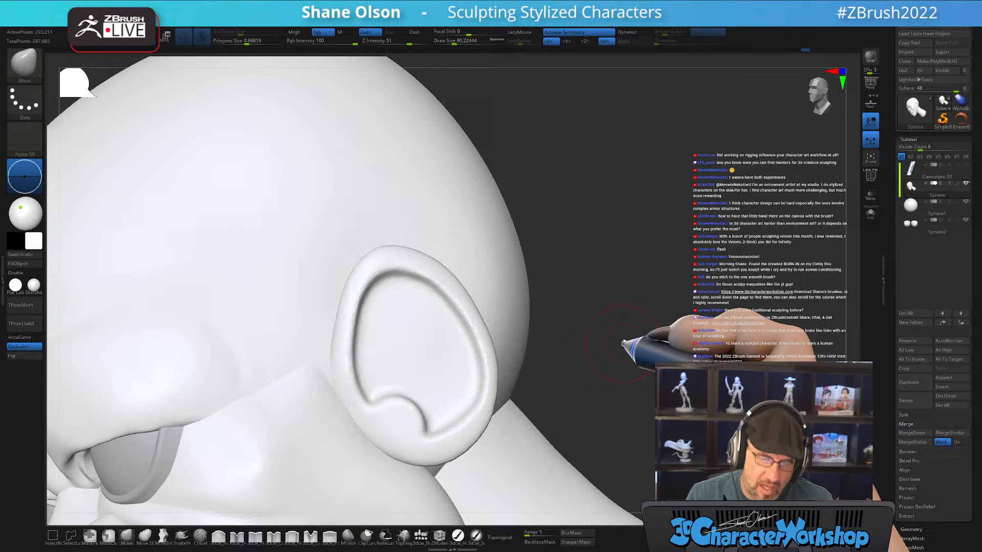
# Reshape the lower back rim of the ear with the Move brush, using draw sizes of about 108 and 154
pyautogui.moveTo(593, 365)
pyautogui.mouseDown()
pyautogui.moveTo(596, 399)
pyautogui.moveTo(629, 389)
pyautogui.mouseUp()
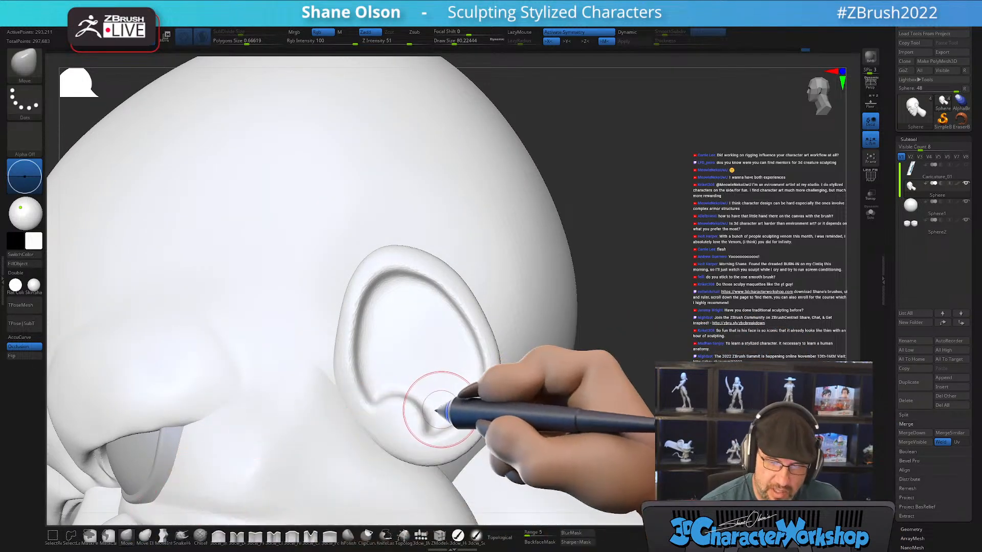
pyautogui.press(']')
pyautogui.press(']')
pyautogui.press(']')
pyautogui.press(']')
pyautogui.press(']')
pyautogui.moveTo(435, 425); pyautogui.dragTo(460, 397)
pyautogui.moveTo(461, 395); pyautogui.dragTo(463, 383, button='right')
pyautogui.press('[')
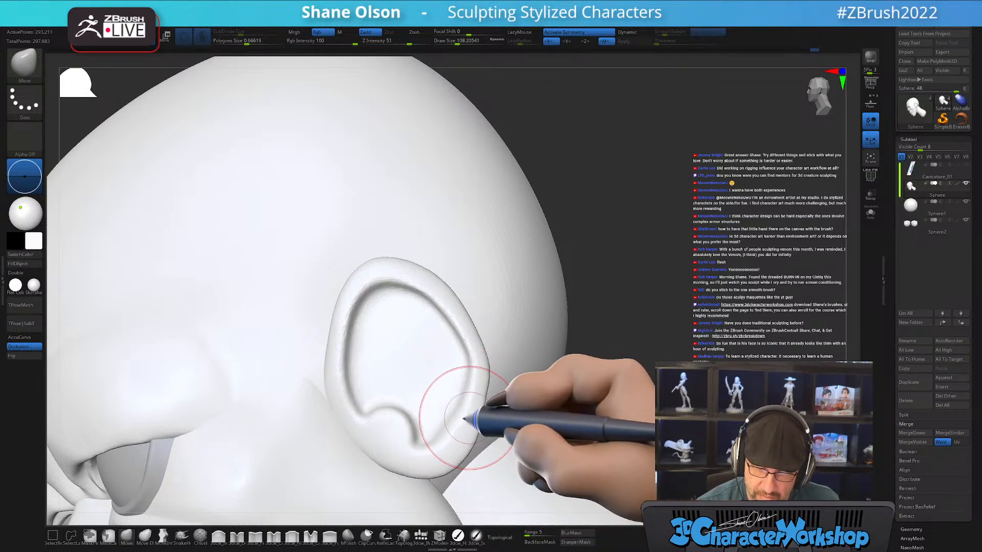
pyautogui.press(']')
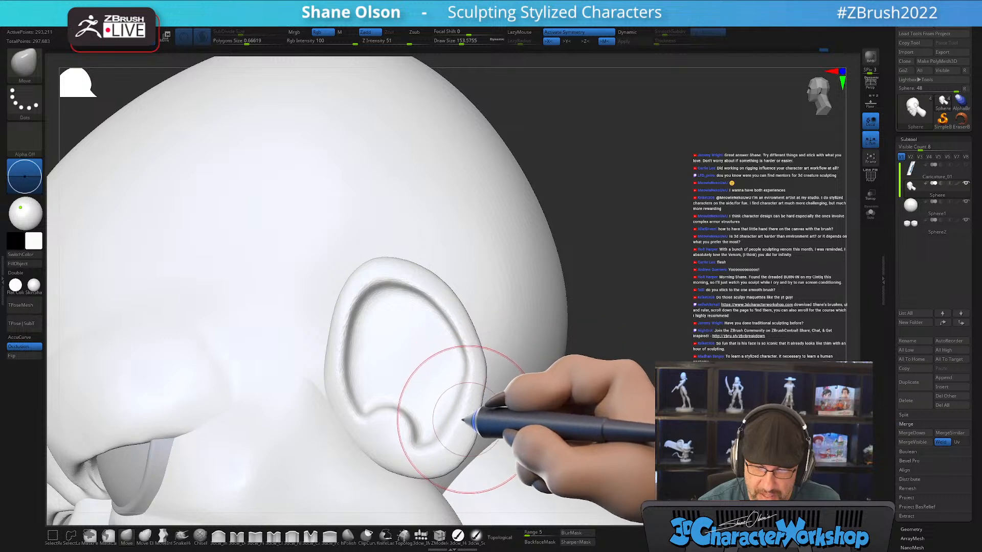
# Reshape the ear's outer contour from a more frontal angle with a Move draw size of about 124
pyautogui.moveTo(476, 408)
pyautogui.mouseDown(button='right')
pyautogui.moveTo(484, 358)
pyautogui.moveTo(514, 384)
pyautogui.moveTo(499, 408)
pyautogui.moveTo(516, 417)
pyautogui.moveTo(532, 420)
pyautogui.moveTo(521, 416)
pyautogui.moveTo(547, 394)
pyautogui.moveTo(526, 412)
pyautogui.moveTo(546, 402)
pyautogui.moveTo(554, 409)
pyautogui.moveTo(535, 378)
pyautogui.moveTo(520, 390)
pyautogui.moveTo(537, 387)
pyautogui.moveTo(512, 402)
pyautogui.moveTo(569, 383)
pyautogui.moveTo(543, 374)
pyautogui.moveTo(569, 383)
pyautogui.mouseUp(button='right')
pyautogui.press('[')
pyautogui.press('[')
pyautogui.moveTo(559, 381); pyautogui.dragTo(552, 399)
pyautogui.moveTo(565, 335); pyautogui.dragTo(569, 326)
pyautogui.keyDown('alt'); pyautogui.moveTo(631, 407); pyautogui.dragTo(639, 417, button='right'); pyautogui.keyUp('alt')
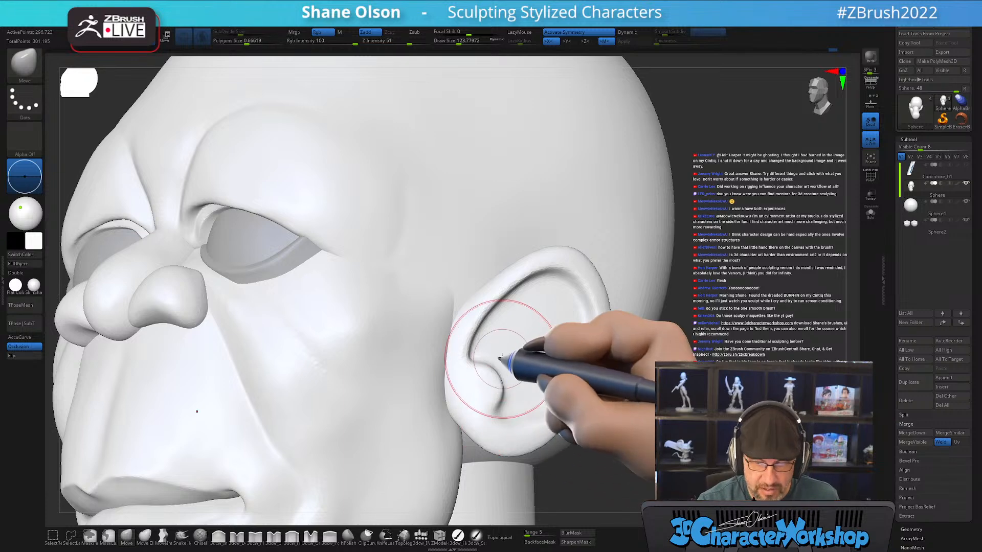
# Enable topological masking and adjust the earlobe beside the jaw with a Move draw size of about 149
pyautogui.moveTo(507, 348)
pyautogui.keyDown('alt'); pyautogui.mouseDown(button='right')
pyautogui.moveTo(519, 356)
pyautogui.moveTo(517, 385)
pyautogui.moveTo(536, 380)
pyautogui.moveTo(538, 404)
pyautogui.mouseUp(button='right'); pyautogui.keyUp('alt')
pyautogui.press(']')
pyautogui.press(']')
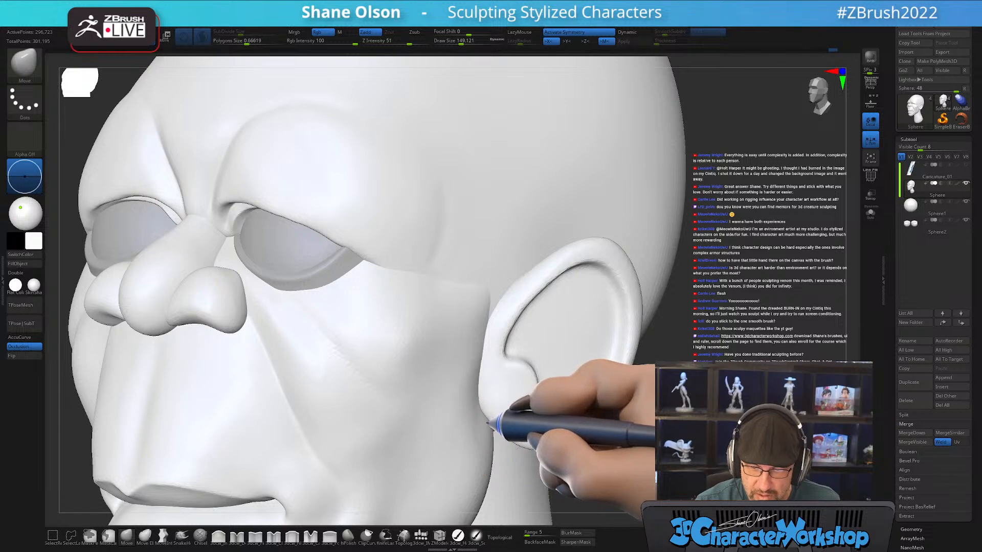
pyautogui.press('ctrl')
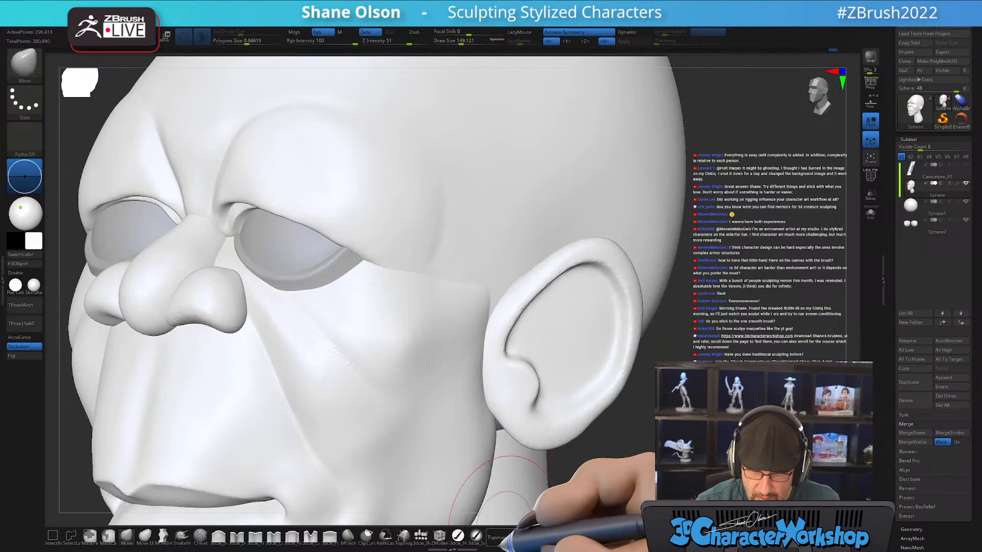
pyautogui.click(503, 538)
pyautogui.moveTo(510, 425); pyautogui.dragTo(504, 427)
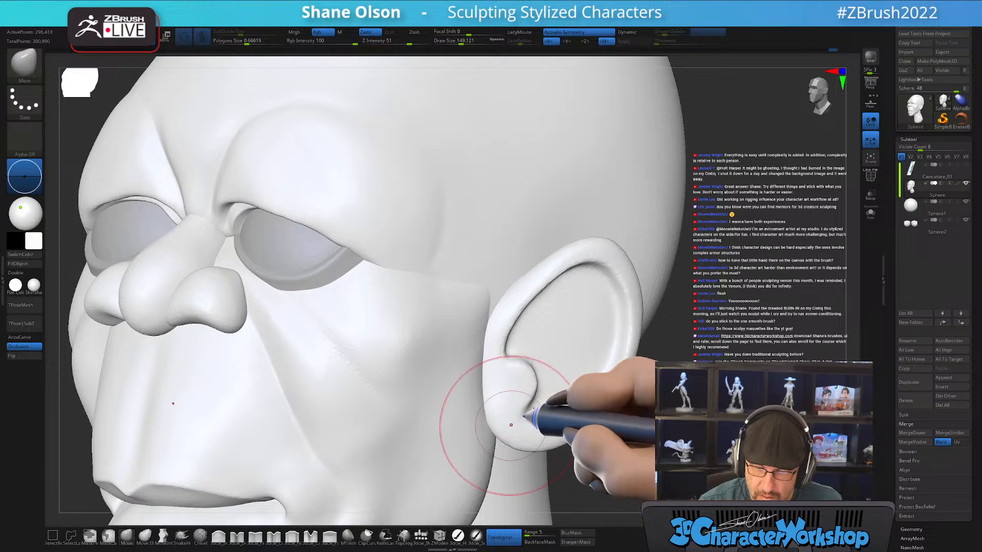
pyautogui.moveTo(624, 397); pyautogui.dragTo(606, 401)
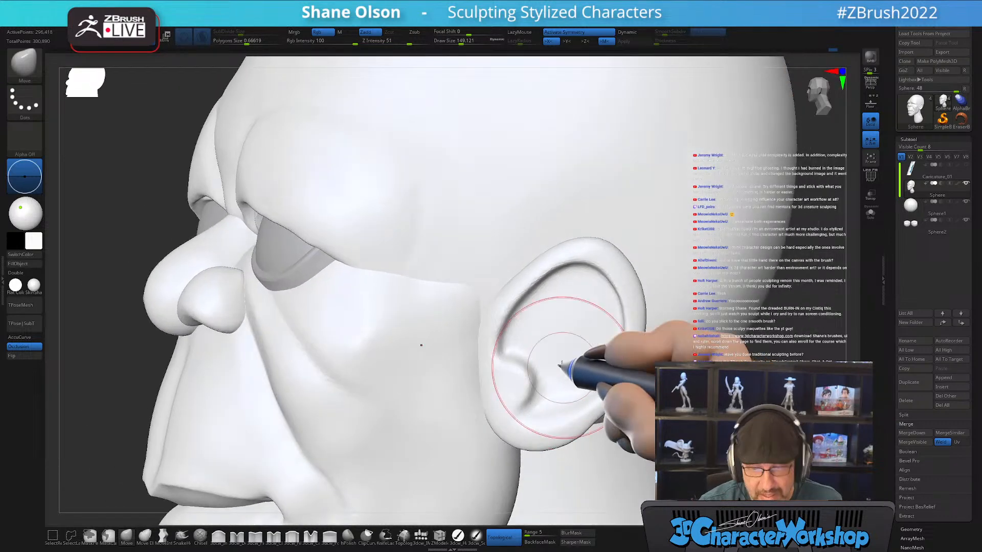
# Mask a curved band inside the ear, parallel to its back rim, with a draw size of about 44
pyautogui.moveTo(561, 366)
pyautogui.keyDown('alt'); pyautogui.mouseDown(button='right')
pyautogui.moveTo(559, 377)
pyautogui.moveTo(578, 368)
pyautogui.mouseUp(button='right'); pyautogui.keyUp('alt')
pyautogui.press('s')
pyautogui.moveTo(581, 377); pyautogui.dragTo(575, 378)
pyautogui.keyDown('alt'); pyautogui.moveTo(571, 380); pyautogui.dragTo(560, 397, button='right'); pyautogui.keyUp('alt')
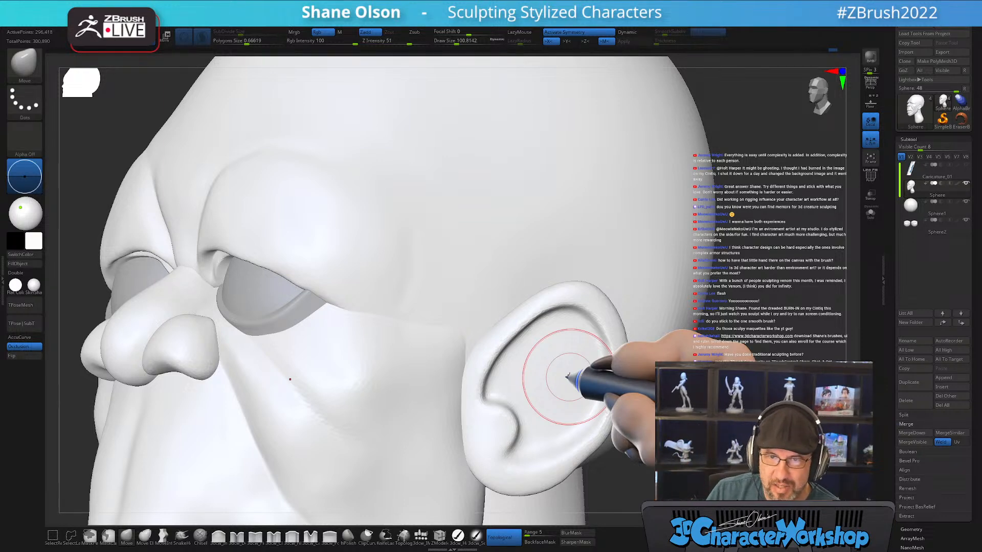
pyautogui.moveTo(567, 377); pyautogui.dragTo(578, 385, button='right')
pyautogui.press('s')
pyautogui.moveTo(569, 400); pyautogui.dragTo(564, 399)
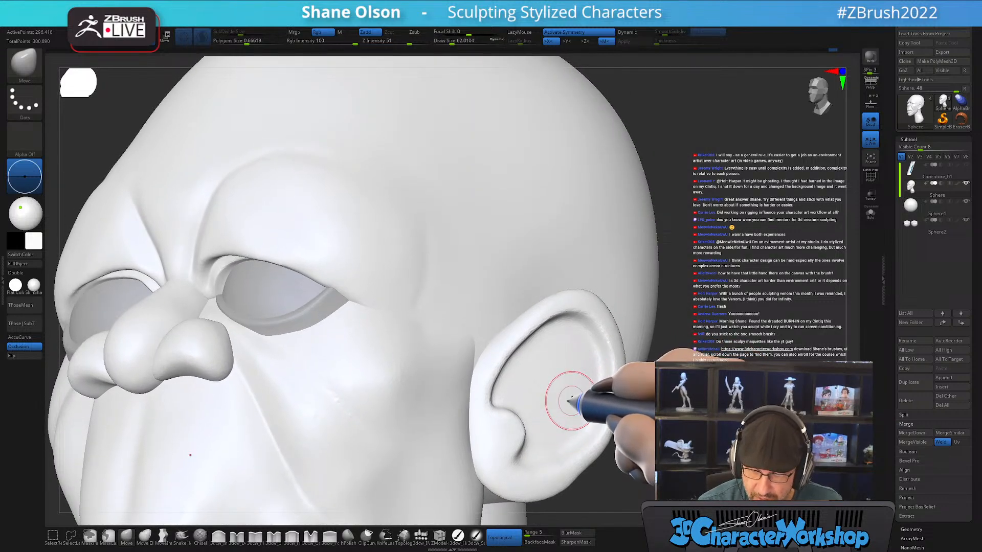
pyautogui.moveTo(572, 392)
pyautogui.keyDown('alt'); pyautogui.mouseDown(button='right')
pyautogui.moveTo(581, 394)
pyautogui.moveTo(624, 350)
pyautogui.moveTo(584, 365)
pyautogui.mouseUp(button='right'); pyautogui.keyUp('alt')
pyautogui.moveTo(532, 338)
pyautogui.keyDown('ctrl'); pyautogui.mouseDown()
pyautogui.moveTo(546, 338)
pyautogui.moveTo(561, 358)
pyautogui.mouseUp(); pyautogui.keyUp('ctrl')
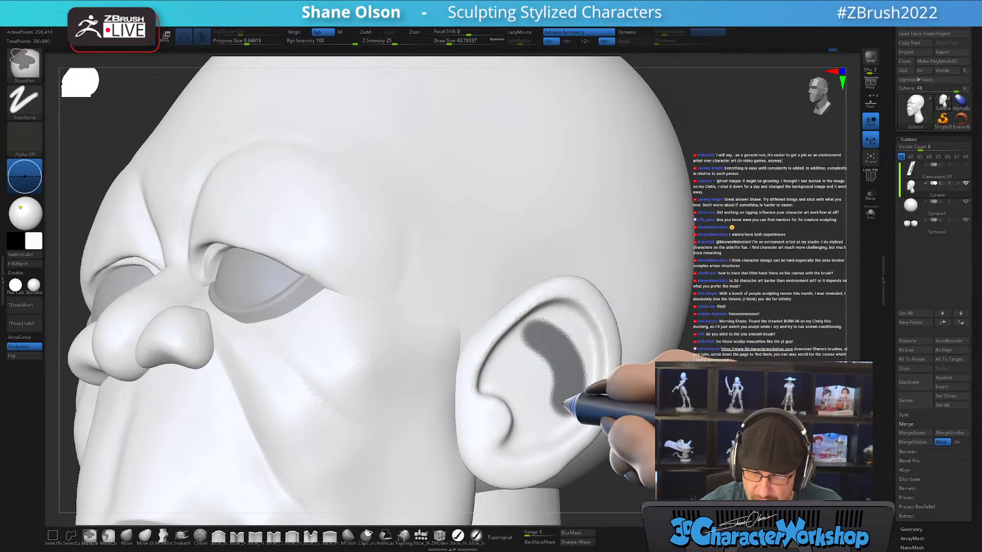
pyautogui.keyDown('ctrl'); pyautogui.moveTo(562, 403); pyautogui.dragTo(563, 429); pyautogui.keyUp('ctrl')
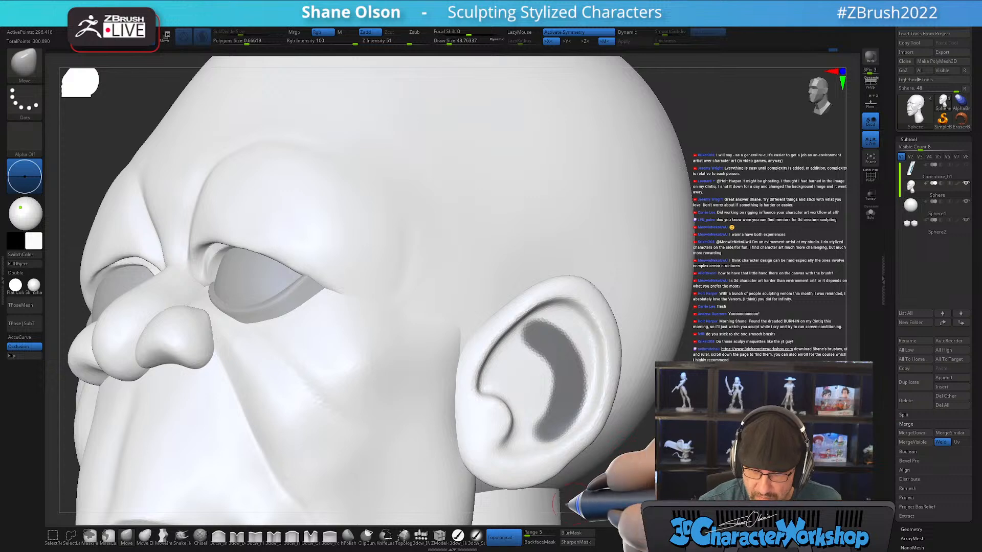
# Blur the curved ear mask twice and invert it so only the inner band can be moved
pyautogui.click(571, 533)
pyautogui.click(571, 533)
pyautogui.keyDown('ctrl'); pyautogui.click(701, 434); pyautogui.keyUp('ctrl')
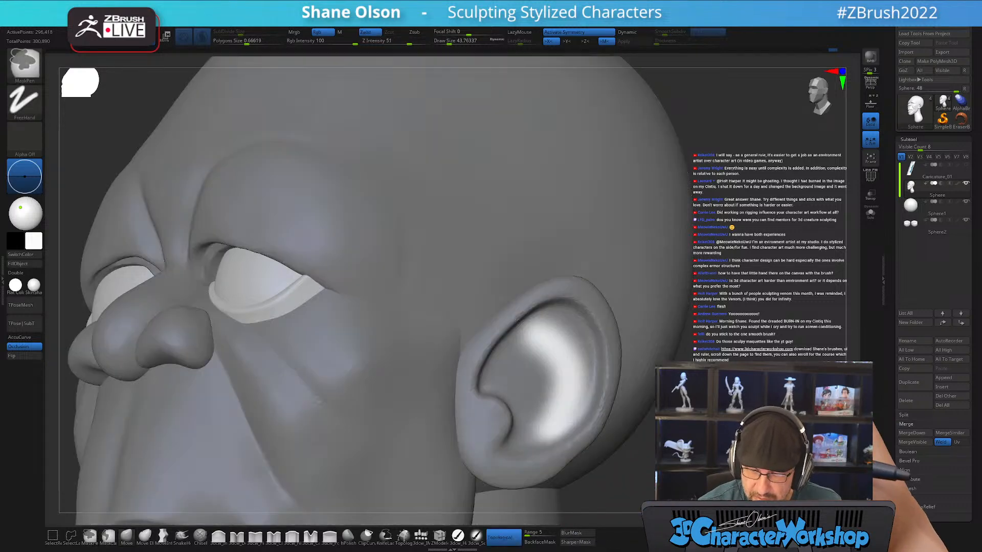
pyautogui.moveTo(700, 434)
pyautogui.mouseDown()
pyautogui.moveTo(739, 440)
pyautogui.moveTo(736, 417)
pyautogui.mouseUp()
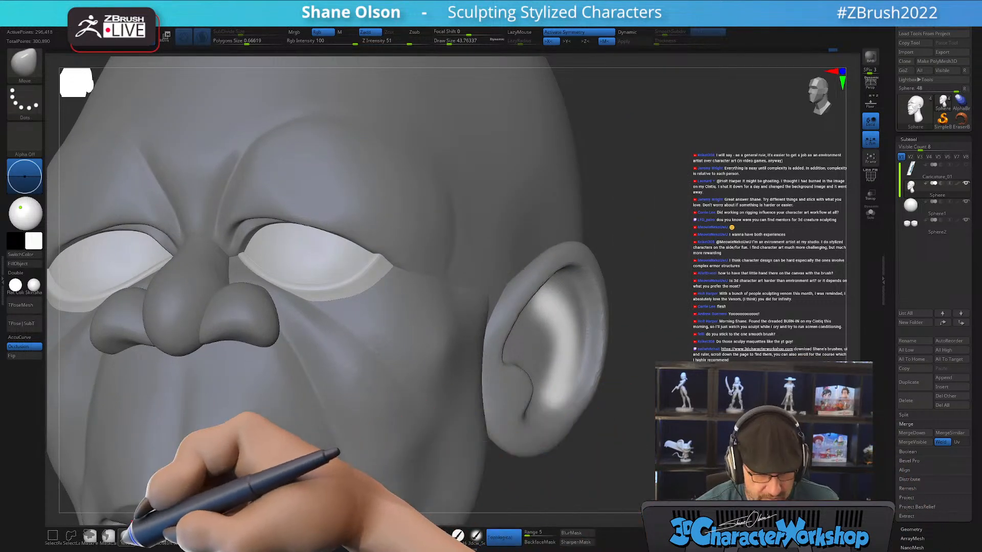
# Pull the unmasked band outward into a raised inner ear ridge with the Move brush at a draw size of about 167
pyautogui.click(133, 537)
pyautogui.press('s')
pyautogui.moveTo(545, 356); pyautogui.dragTo(556, 357)
pyautogui.moveTo(580, 339)
pyautogui.mouseDown(button='right')
pyautogui.moveTo(593, 348)
pyautogui.moveTo(581, 344)
pyautogui.moveTo(587, 340)
pyautogui.mouseUp(button='right')
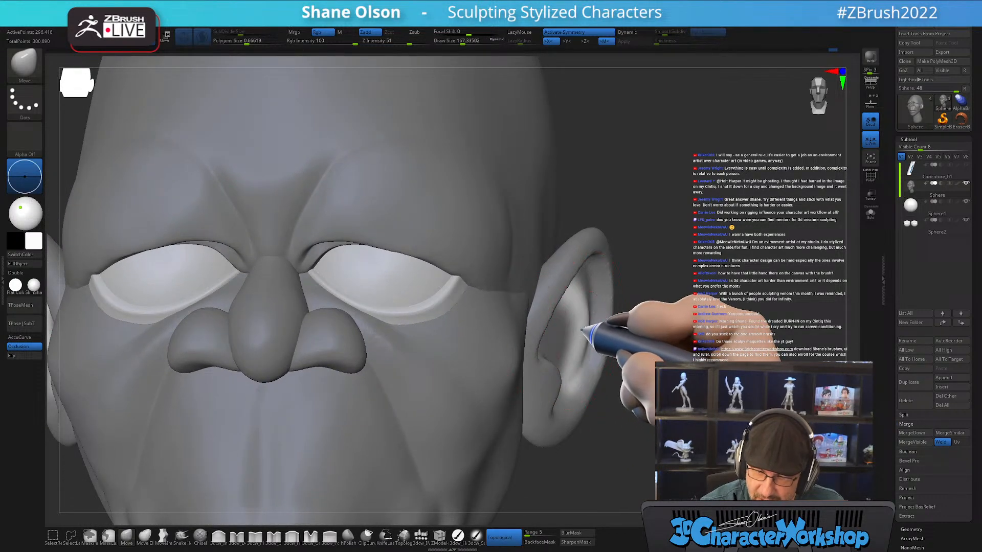
pyautogui.moveTo(587, 364)
pyautogui.mouseDown(button='right')
pyautogui.moveTo(652, 389)
pyautogui.moveTo(664, 349)
pyautogui.mouseUp(button='right')
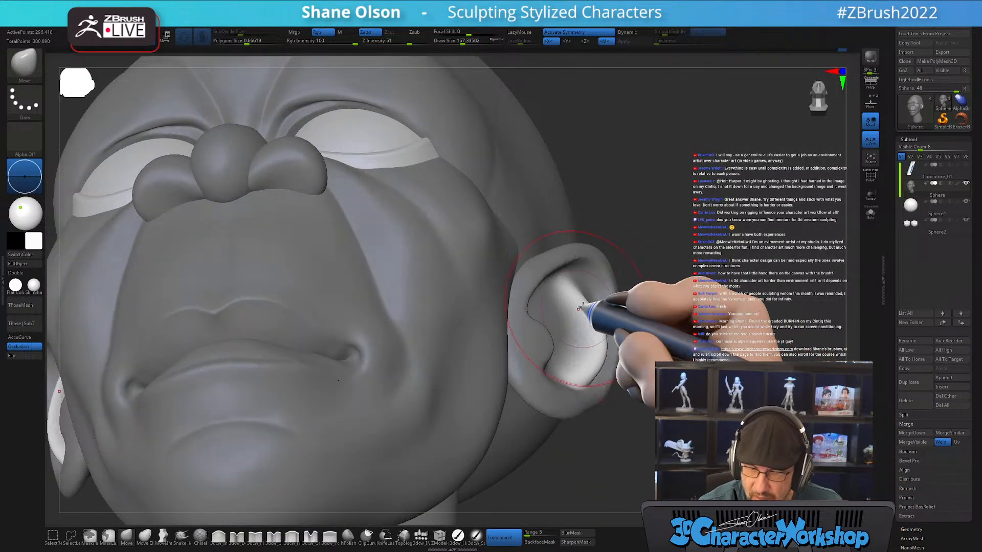
pyautogui.moveTo(598, 351)
pyautogui.mouseDown(button='right')
pyautogui.moveTo(572, 365)
pyautogui.moveTo(620, 385)
pyautogui.moveTo(627, 434)
pyautogui.moveTo(578, 386)
pyautogui.mouseUp(button='right')
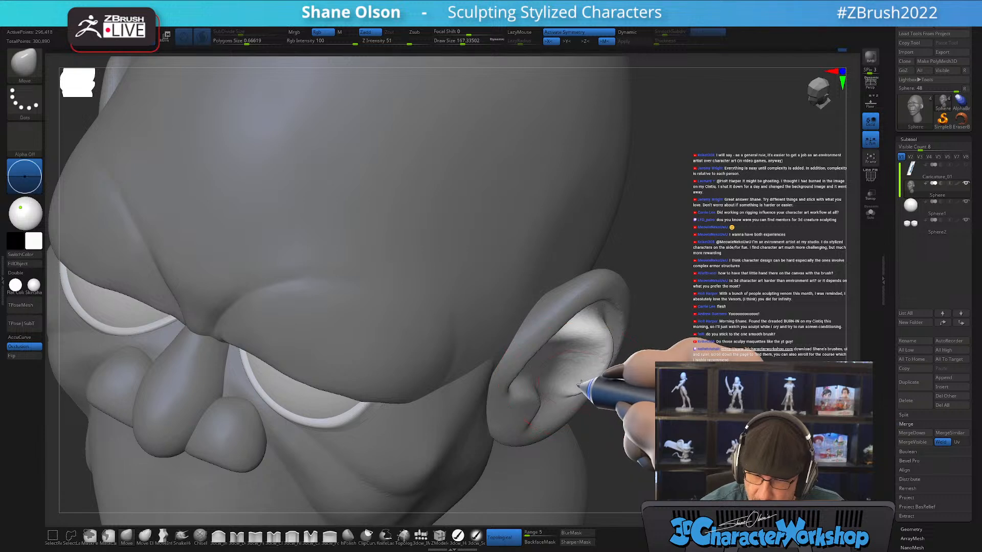
pyautogui.moveTo(649, 432)
pyautogui.mouseDown(button='right')
pyautogui.moveTo(665, 426)
pyautogui.moveTo(695, 374)
pyautogui.moveTo(756, 371)
pyautogui.moveTo(661, 369)
pyautogui.moveTo(761, 370)
pyautogui.moveTo(762, 361)
pyautogui.mouseUp(button='right')
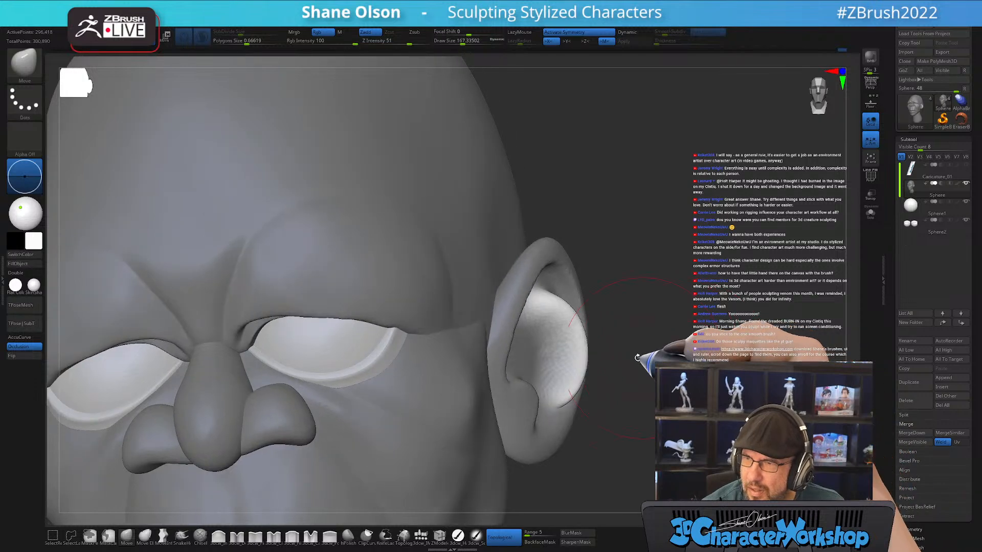
pyautogui.moveTo(660, 378)
pyautogui.mouseDown(button='right')
pyautogui.moveTo(645, 379)
pyautogui.moveTo(665, 385)
pyautogui.mouseUp(button='right')
# Invert the mask to protect the ridge and shape the ear bowl around it with a Move draw size of about 90
pyautogui.keyDown('ctrl'); pyautogui.click(655, 382); pyautogui.keyUp('ctrl')
pyautogui.press('s')
pyautogui.moveTo(666, 385); pyautogui.dragTo(647, 384)
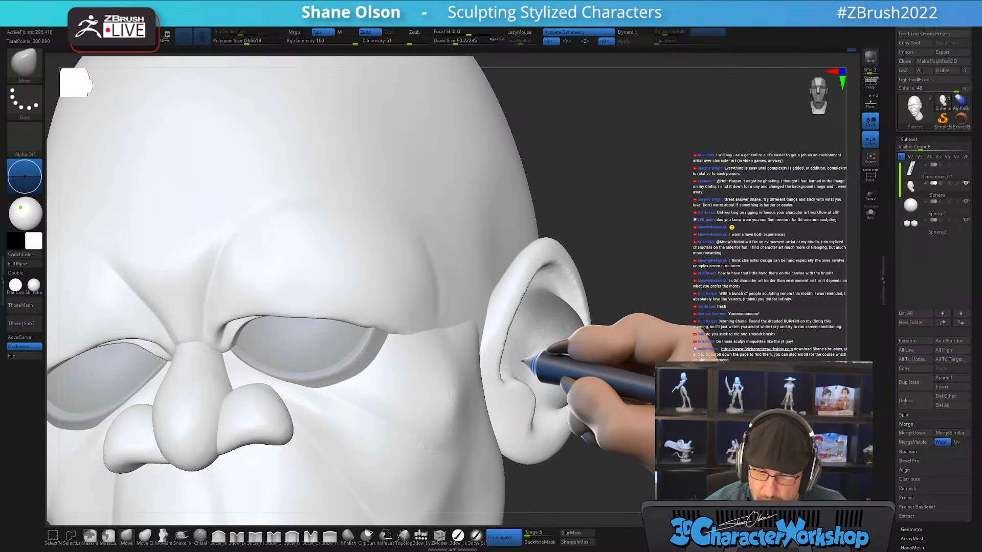
pyautogui.moveTo(670, 412)
pyautogui.mouseDown(button='right')
pyautogui.moveTo(636, 418)
pyautogui.moveTo(660, 416)
pyautogui.mouseUp(button='right')
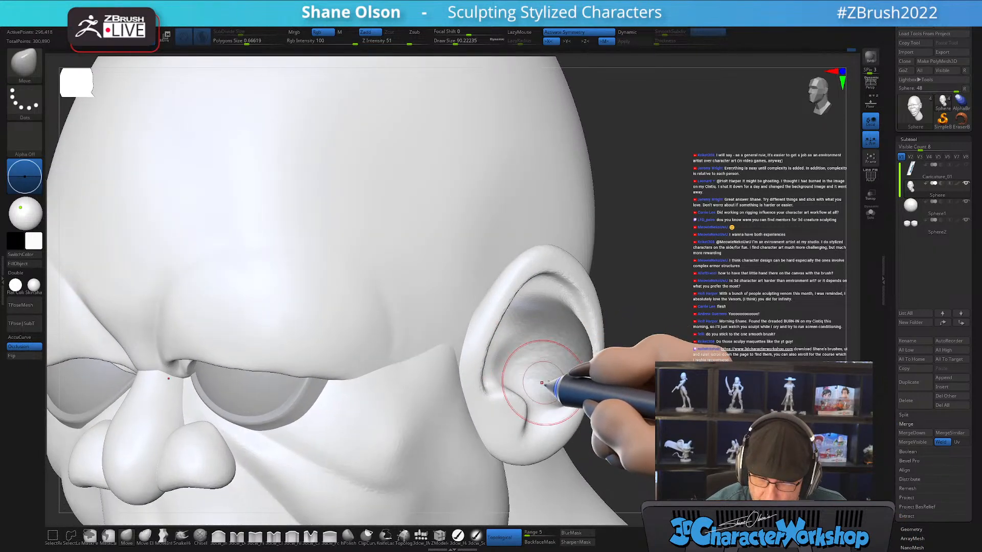
pyautogui.moveTo(522, 376)
pyautogui.mouseDown(button='right')
pyautogui.moveTo(561, 423)
pyautogui.moveTo(649, 335)
pyautogui.moveTo(535, 406)
pyautogui.mouseUp(button='right')
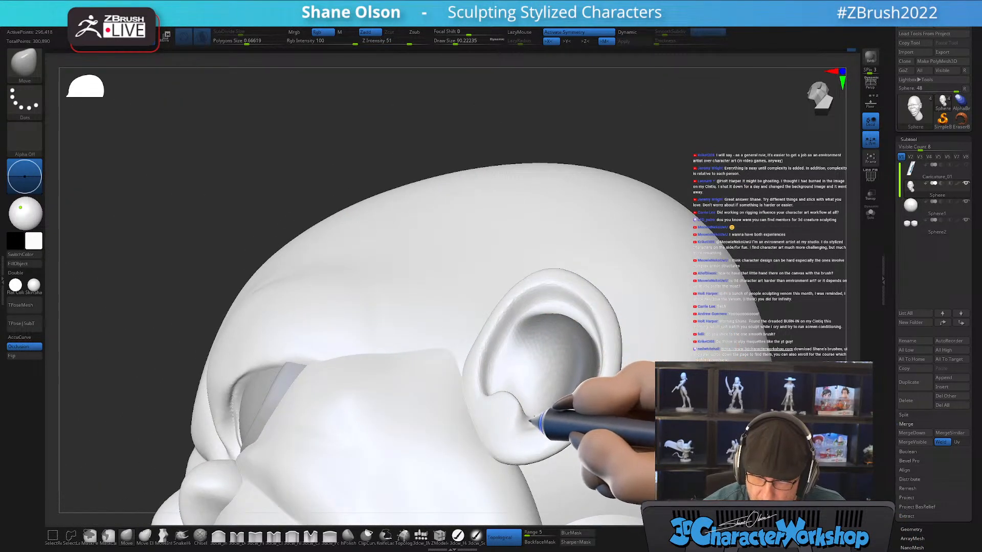
# Clear the ear mask and smooth the inner ridge and bowl with a Smooth draw size of about 80
pyautogui.moveTo(550, 368)
pyautogui.mouseDown(button='right')
pyautogui.moveTo(537, 407)
pyautogui.moveTo(499, 397)
pyautogui.moveTo(517, 399)
pyautogui.moveTo(517, 370)
pyautogui.moveTo(517, 387)
pyautogui.moveTo(530, 367)
pyautogui.moveTo(511, 364)
pyautogui.mouseUp(button='right')
pyautogui.moveTo(706, 407); pyautogui.dragTo(762, 396, button='right')
pyautogui.moveTo(503, 397)
pyautogui.mouseDown(button='right')
pyautogui.moveTo(495, 385)
pyautogui.moveTo(508, 397)
pyautogui.moveTo(504, 381)
pyautogui.moveTo(493, 391)
pyautogui.moveTo(517, 394)
pyautogui.mouseUp(button='right')
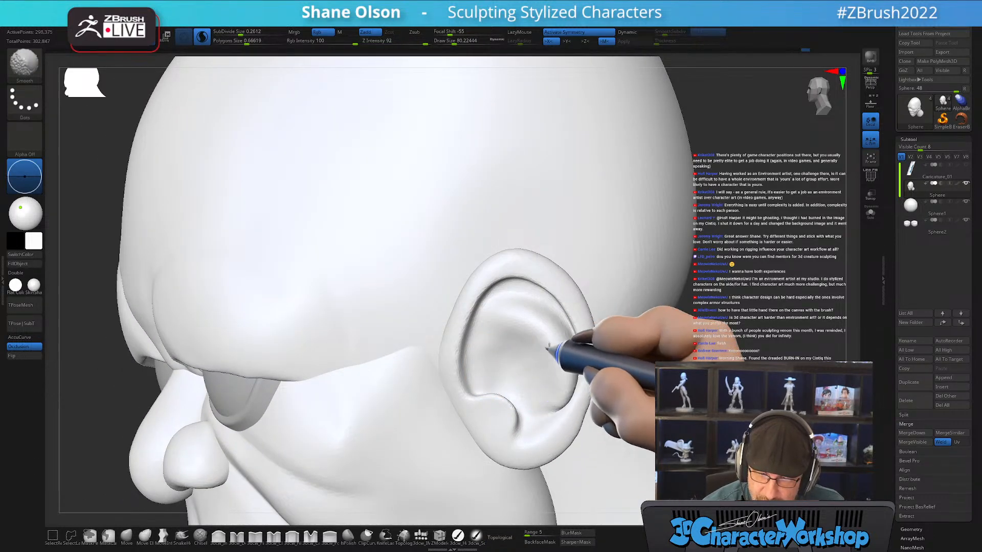
# Smooth the rear lower part of the ear bowl and its inner rim edge with a Smooth draw size of about 80
pyautogui.keyDown('shift'); pyautogui.moveTo(562, 391); pyautogui.dragTo(567, 398); pyautogui.keyUp('shift')
pyautogui.moveTo(712, 344)
pyautogui.mouseDown(button='right')
pyautogui.moveTo(728, 338)
pyautogui.moveTo(703, 344)
pyautogui.moveTo(693, 327)
pyautogui.mouseUp(button='right')
pyautogui.moveTo(562, 393)
pyautogui.keyDown('shift'); pyautogui.mouseDown()
pyautogui.moveTo(546, 319)
pyautogui.moveTo(565, 361)
pyautogui.mouseUp(); pyautogui.keyUp('shift')
pyautogui.moveTo(565, 362)
pyautogui.keyDown('alt'); pyautogui.mouseDown(button='right')
pyautogui.moveTo(495, 291)
pyautogui.moveTo(701, 263)
pyautogui.moveTo(640, 291)
pyautogui.moveTo(629, 306)
pyautogui.moveTo(659, 313)
pyautogui.moveTo(649, 335)
pyautogui.mouseUp(button='right'); pyautogui.keyUp('alt')
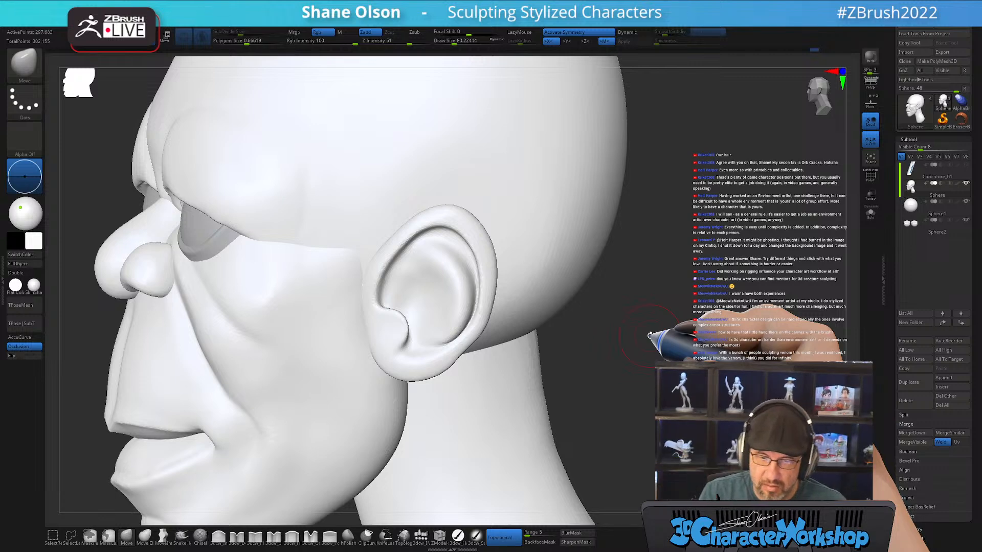
# Adjust the lower inner rim above the earlobe with the topological Move brush at a draw size of about 40
pyautogui.moveTo(639, 381)
pyautogui.mouseDown()
pyautogui.moveTo(659, 358)
pyautogui.moveTo(631, 381)
pyautogui.moveTo(657, 333)
pyautogui.mouseUp()
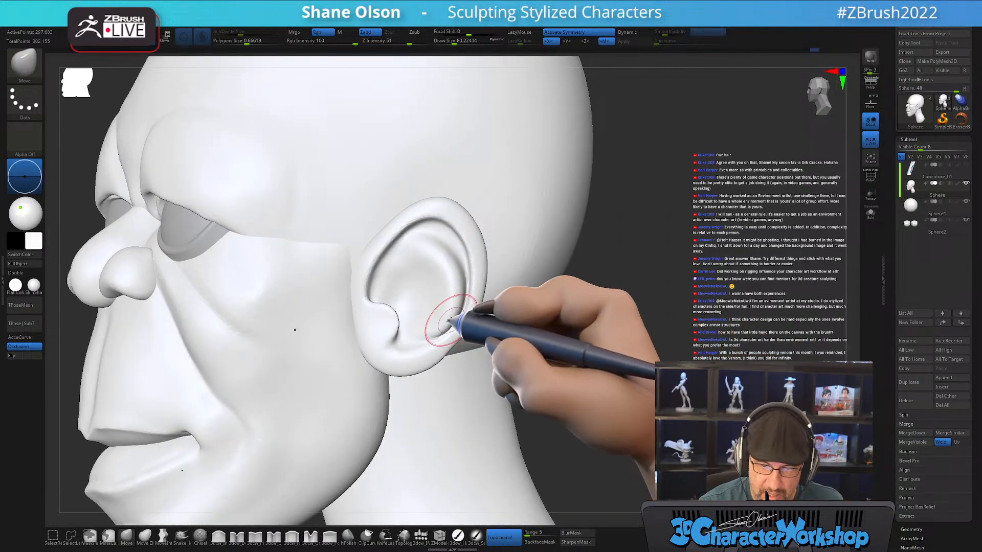
pyautogui.moveTo(411, 323)
pyautogui.mouseDown(button='right')
pyautogui.moveTo(424, 313)
pyautogui.moveTo(398, 303)
pyautogui.moveTo(409, 289)
pyautogui.moveTo(391, 297)
pyautogui.moveTo(390, 309)
pyautogui.moveTo(427, 284)
pyautogui.moveTo(416, 280)
pyautogui.moveTo(453, 325)
pyautogui.moveTo(495, 291)
pyautogui.moveTo(534, 346)
pyautogui.moveTo(461, 347)
pyautogui.moveTo(545, 348)
pyautogui.moveTo(454, 348)
pyautogui.mouseUp(button='right')
pyautogui.press('shift')
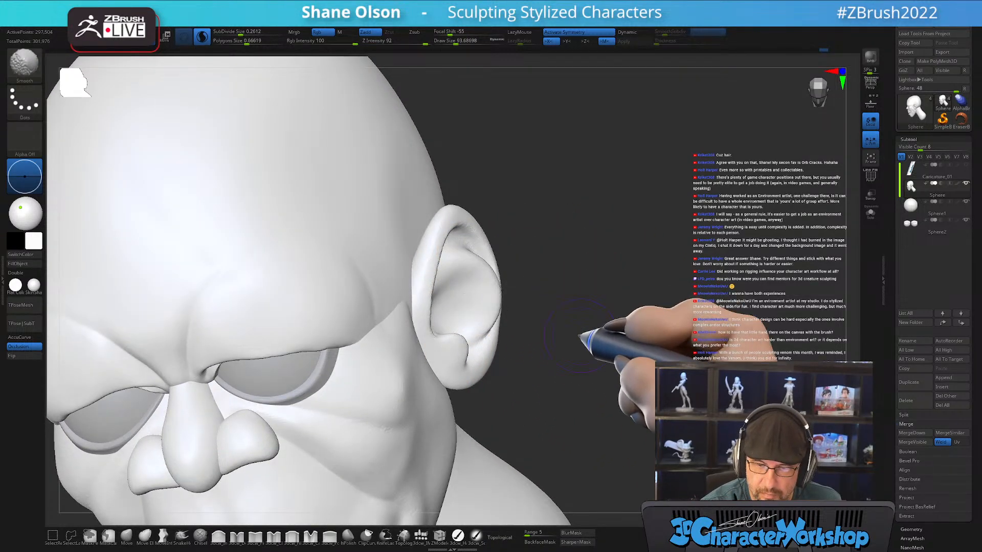
# Reshape the ear's rear rim at whole-head scale with the Move brush at a draw size of about 187
pyautogui.press('f')
pyautogui.moveTo(578, 319); pyautogui.dragTo(593, 348, button='right')
pyautogui.moveTo(504, 318); pyautogui.dragTo(486, 333, button='right')
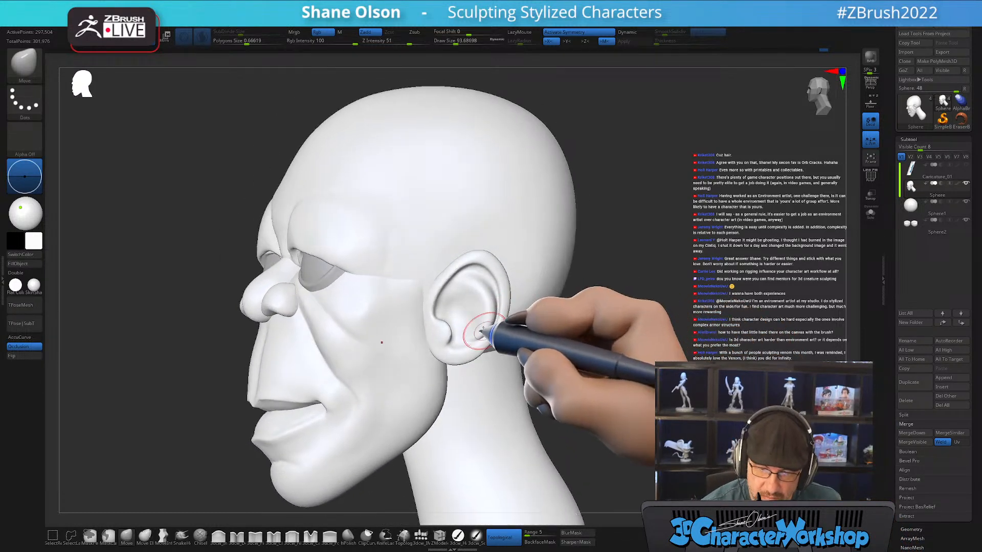
pyautogui.moveTo(487, 331); pyautogui.dragTo(489, 330)
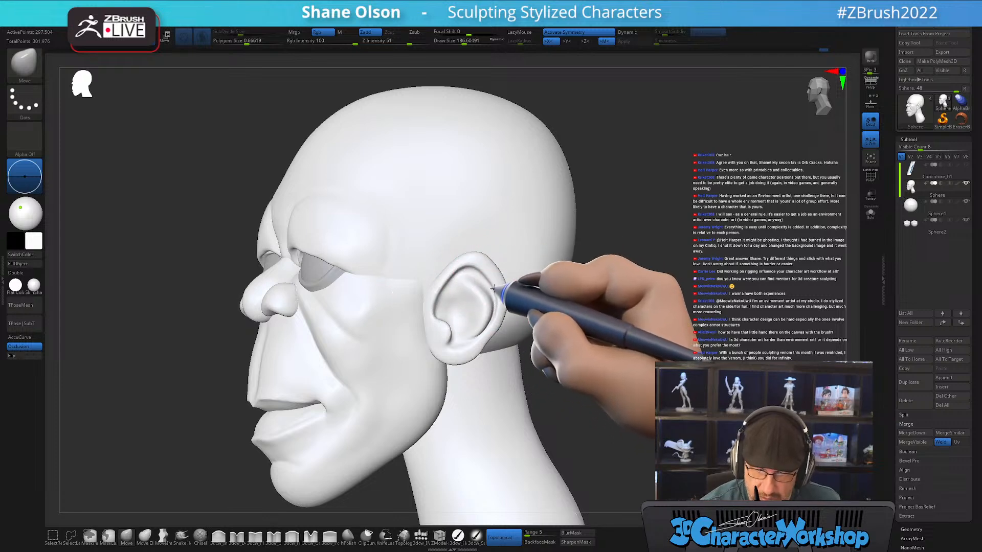
pyautogui.moveTo(510, 298)
pyautogui.mouseDown(button='right')
pyautogui.moveTo(493, 324)
pyautogui.moveTo(542, 323)
pyautogui.moveTo(501, 305)
pyautogui.moveTo(529, 310)
pyautogui.mouseUp(button='right')
# Smooth the upper inner rim and rear of the ear with the draw size set to 112
pyautogui.press('[')
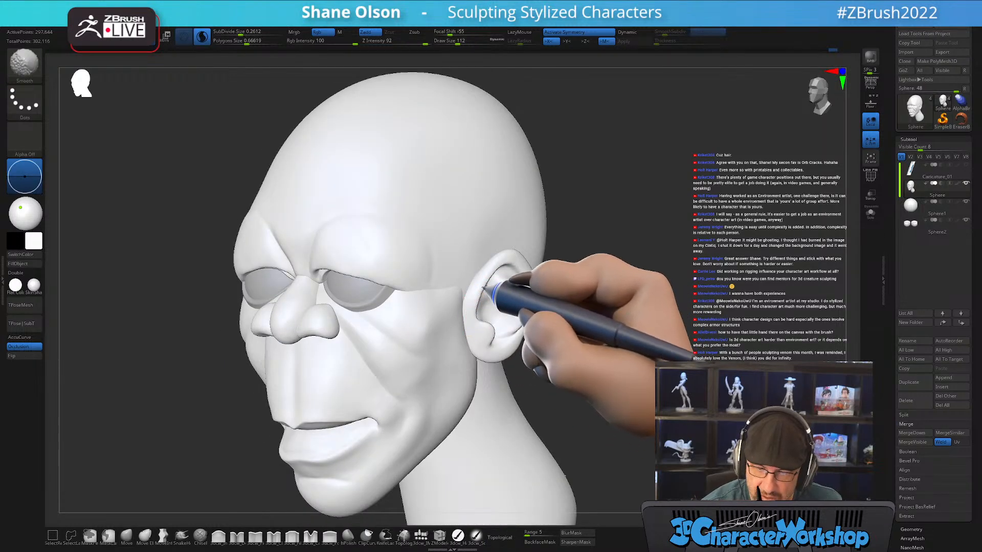
pyautogui.moveTo(511, 294)
pyautogui.mouseDown(button='right')
pyautogui.moveTo(473, 303)
pyautogui.moveTo(540, 290)
pyautogui.mouseUp(button='right')
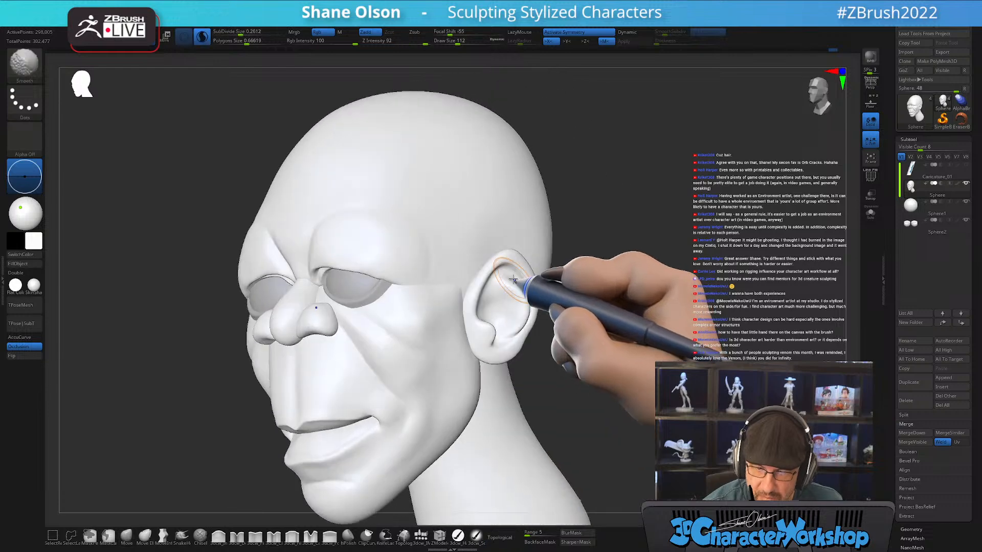
pyautogui.keyDown('shift'); pyautogui.moveTo(508, 275); pyautogui.dragTo(527, 316); pyautogui.keyUp('shift')
pyautogui.moveTo(547, 318); pyautogui.dragTo(522, 320, button='right')
pyautogui.keyDown('shift'); pyautogui.moveTo(522, 320); pyautogui.dragTo(521, 323); pyautogui.keyUp('shift')
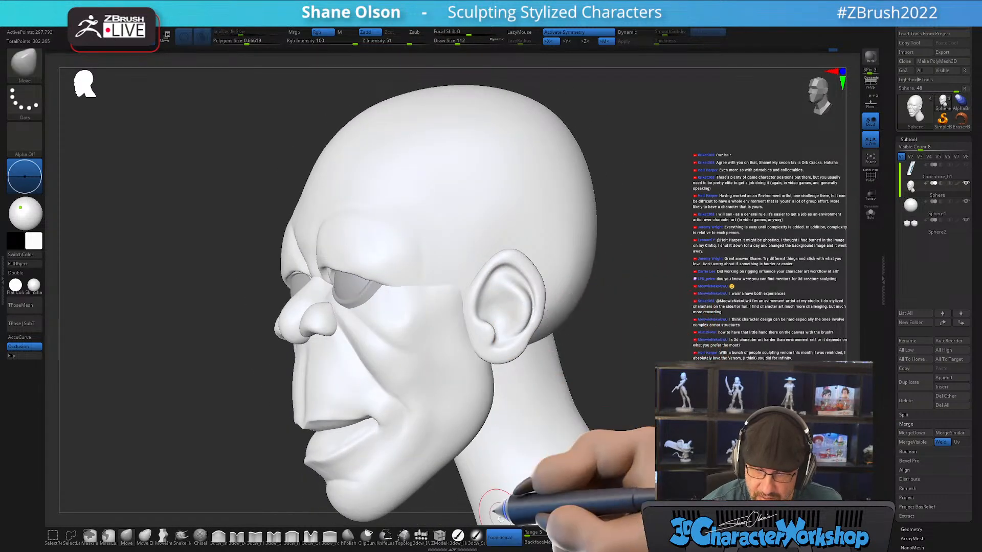
# Turn off topological masking and adjust the back of the ear with a Move draw size of about 197
pyautogui.click(502, 537)
pyautogui.moveTo(563, 346); pyautogui.dragTo(605, 350, button='right')
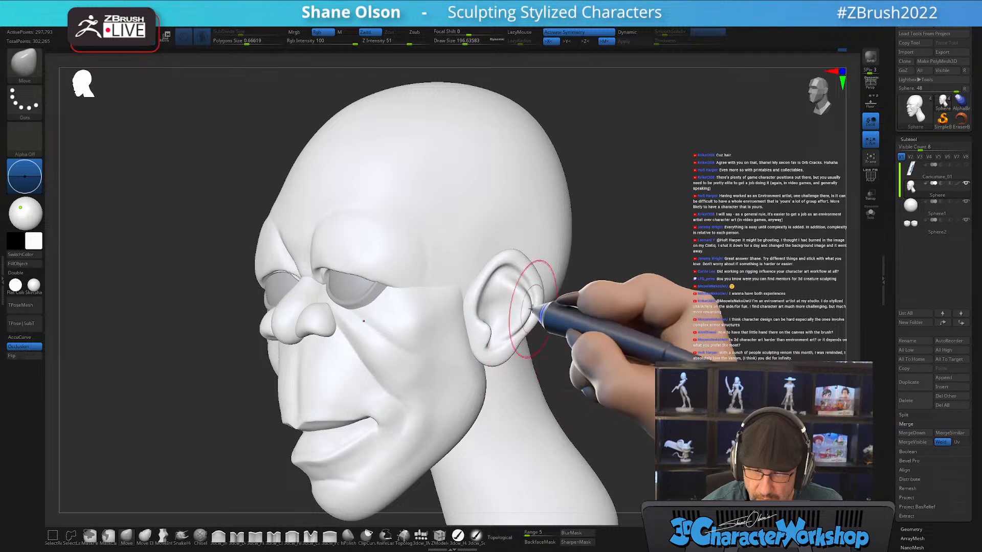
pyautogui.moveTo(509, 310); pyautogui.dragTo(566, 344, button='right')
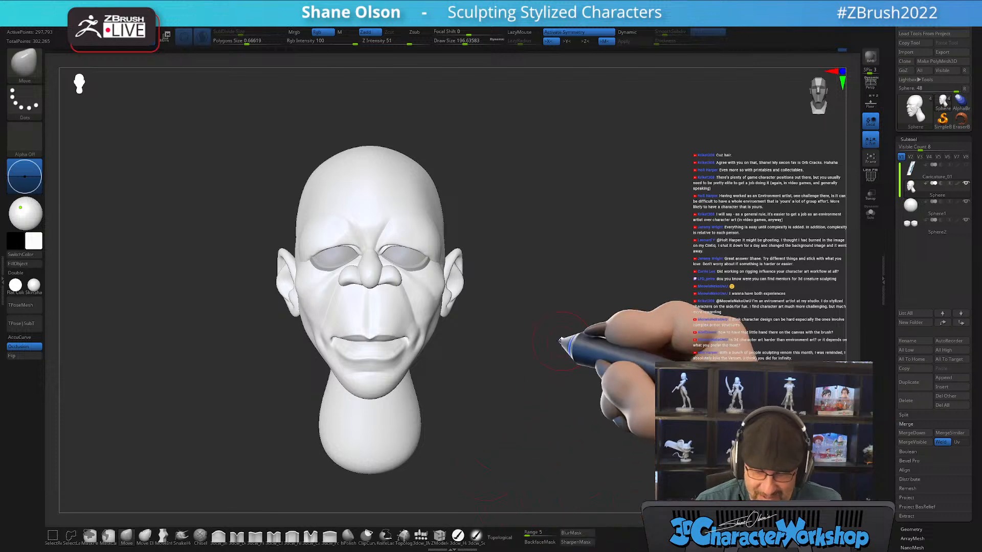
pyautogui.keyDown('ctrl'); pyautogui.moveTo(563, 330); pyautogui.dragTo(573, 251, button='right'); pyautogui.keyUp('ctrl')
pyautogui.moveTo(536, 183); pyautogui.dragTo(583, 349, button='right')
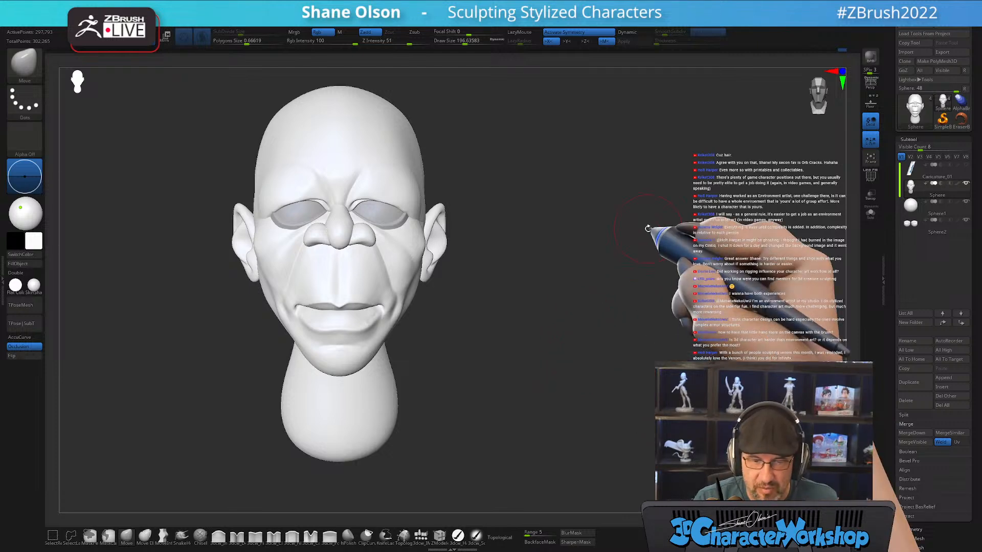
# Save the tool as a new version named Caricature_02
pyautogui.click(942, 28)
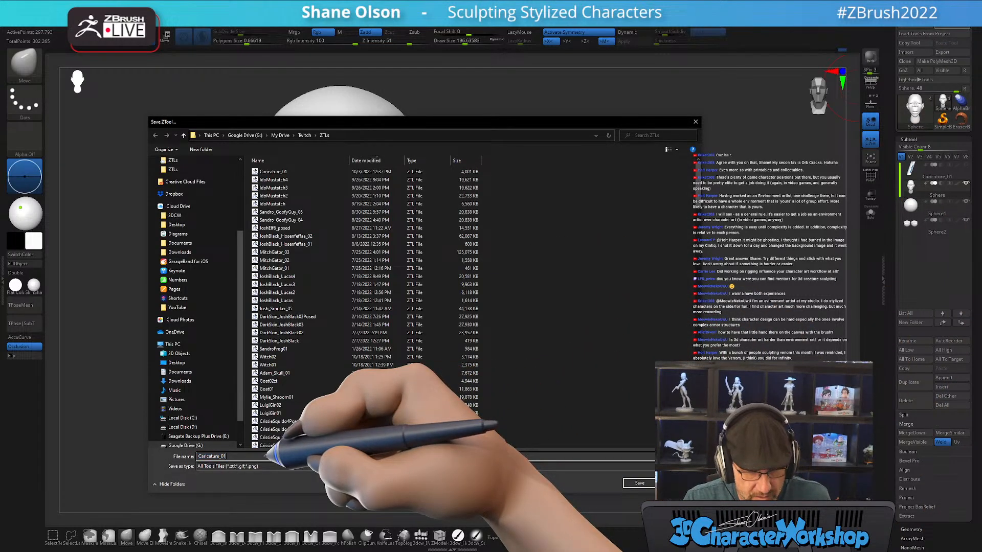
pyautogui.press('Return')
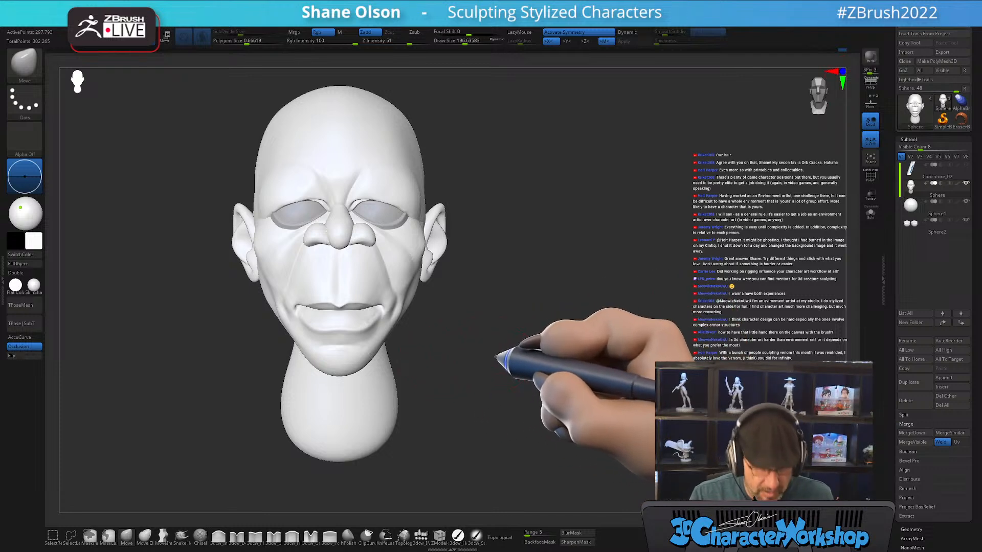
pyautogui.moveTo(504, 350)
pyautogui.mouseDown()
pyautogui.moveTo(522, 331)
pyautogui.moveTo(526, 351)
pyautogui.moveTo(563, 324)
pyautogui.moveTo(550, 317)
pyautogui.mouseUp()
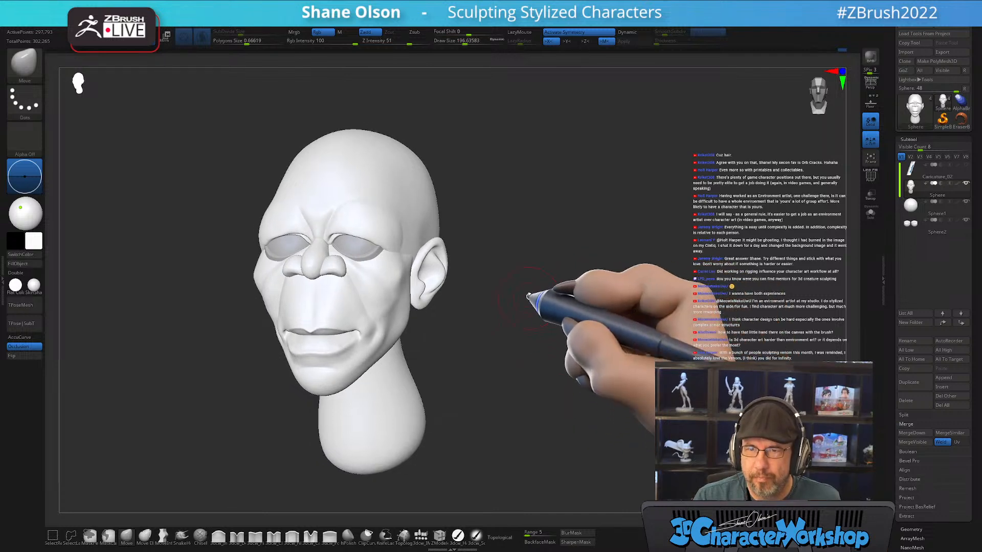
pyautogui.moveTo(526, 285)
pyautogui.mouseDown()
pyautogui.moveTo(548, 335)
pyautogui.moveTo(508, 324)
pyautogui.moveTo(520, 335)
pyautogui.moveTo(530, 317)
pyautogui.moveTo(520, 319)
pyautogui.moveTo(538, 323)
pyautogui.mouseUp()
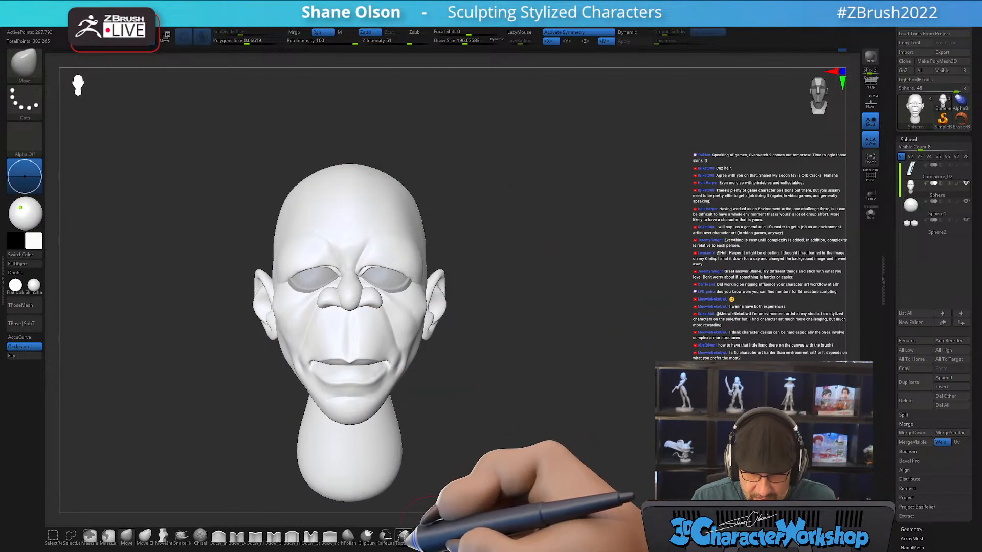
# Insert a QuadSphere-2 mesh on the forehead, sized about as wide as the head
pyautogui.click(421, 536)
pyautogui.click(95, 61)
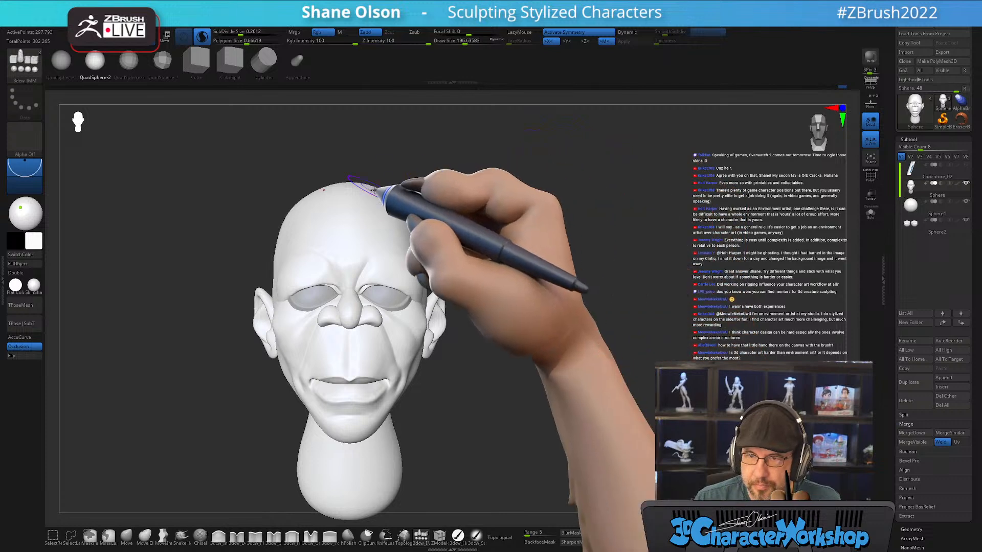
pyautogui.keyDown('alt'); pyautogui.moveTo(486, 189); pyautogui.dragTo(497, 195); pyautogui.keyUp('alt')
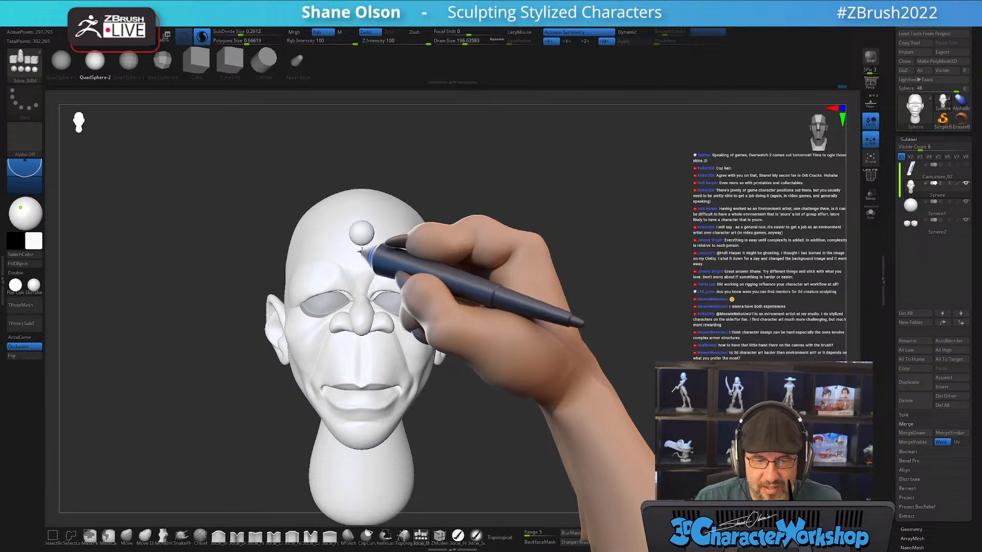
pyautogui.moveTo(359, 251); pyautogui.dragTo(361, 327)
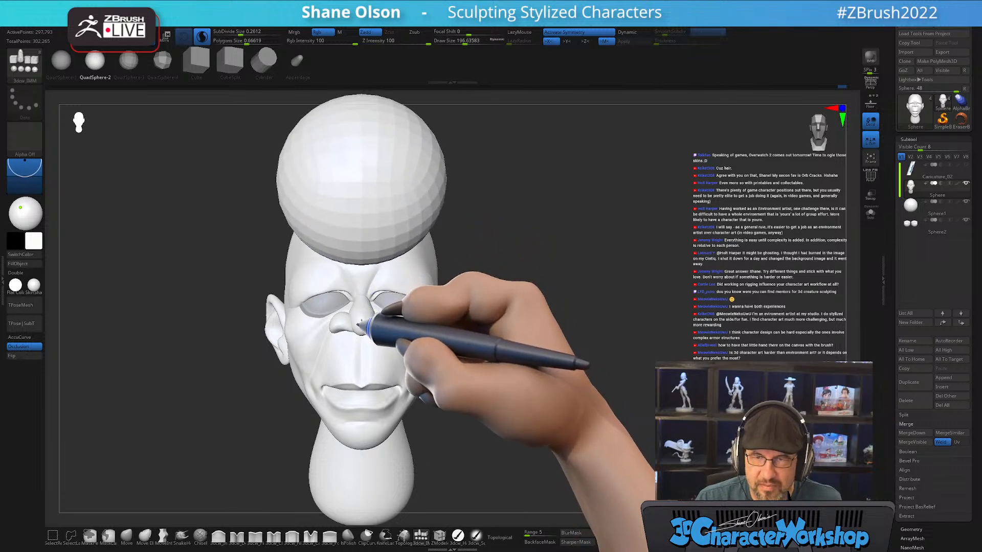
pyautogui.moveTo(603, 308); pyautogui.dragTo(544, 311)
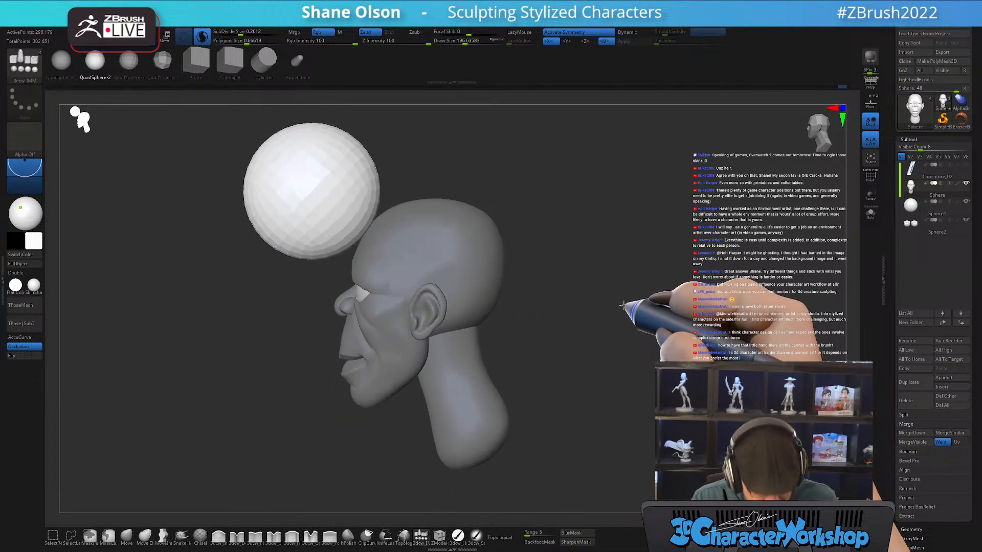
# Move the inserted sphere back over the top and rear of the skull and scale it up about 1.13 times
pyautogui.press('w')
pyautogui.moveTo(586, 259); pyautogui.dragTo(460, 308)
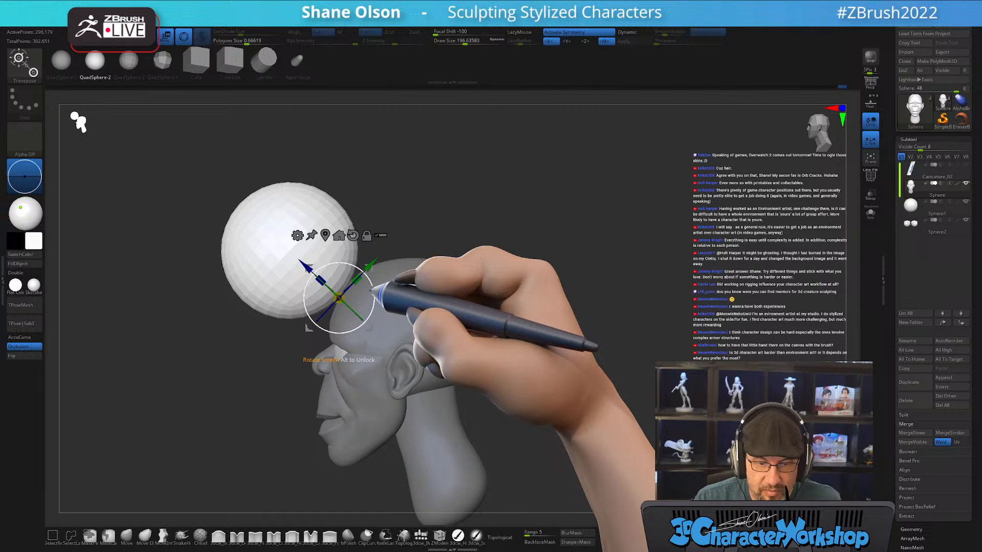
pyautogui.moveTo(371, 290); pyautogui.dragTo(382, 321)
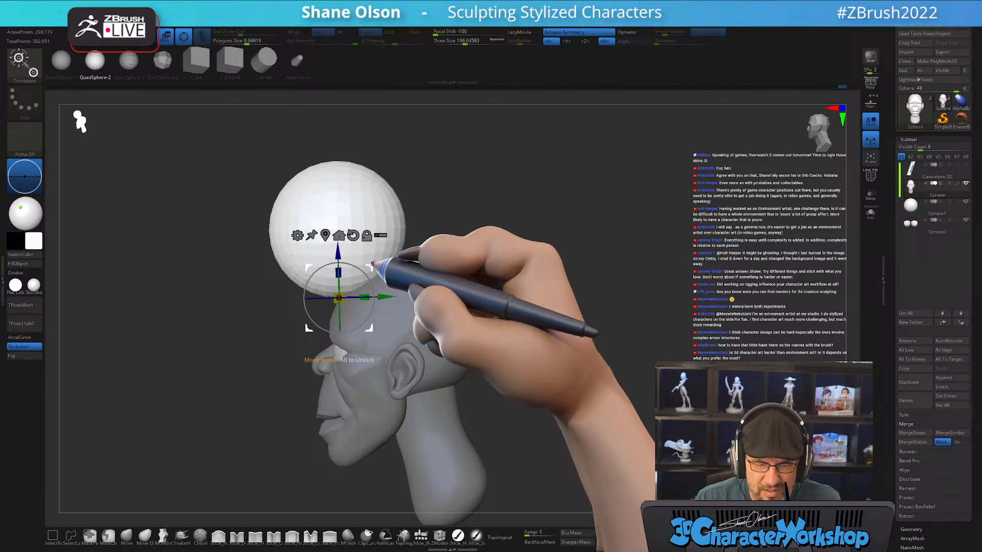
pyautogui.moveTo(372, 263); pyautogui.dragTo(486, 303)
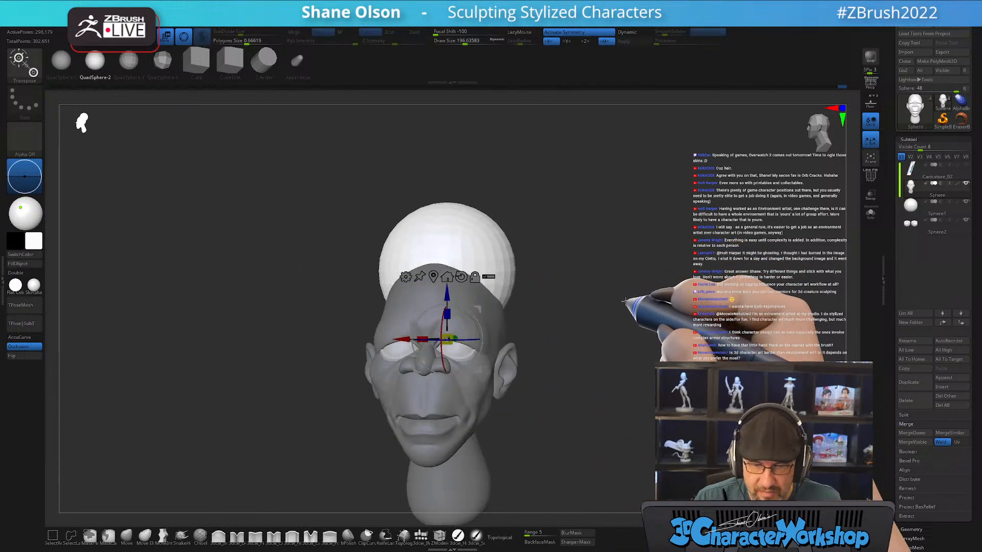
pyautogui.moveTo(447, 339); pyautogui.dragTo(464, 332)
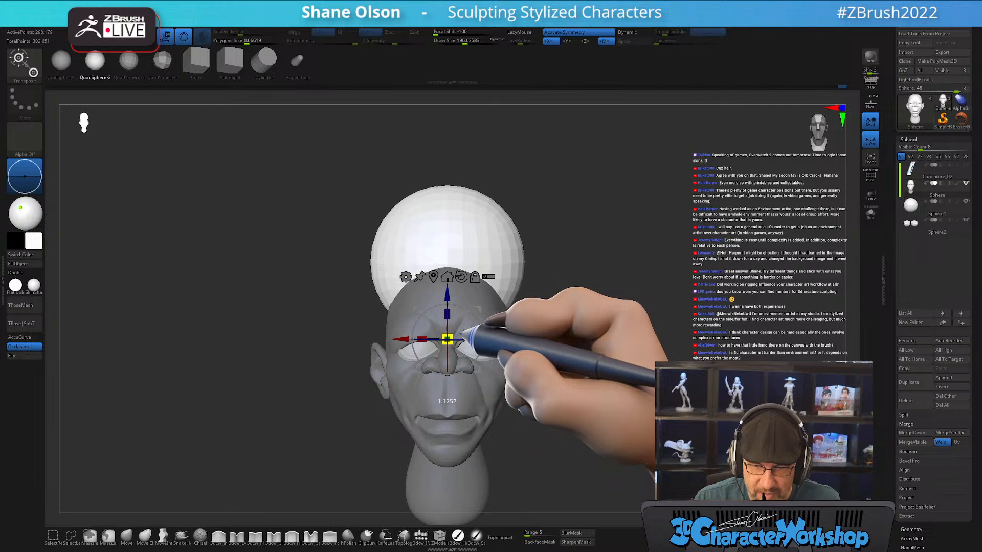
pyautogui.moveTo(613, 314); pyautogui.dragTo(596, 377)
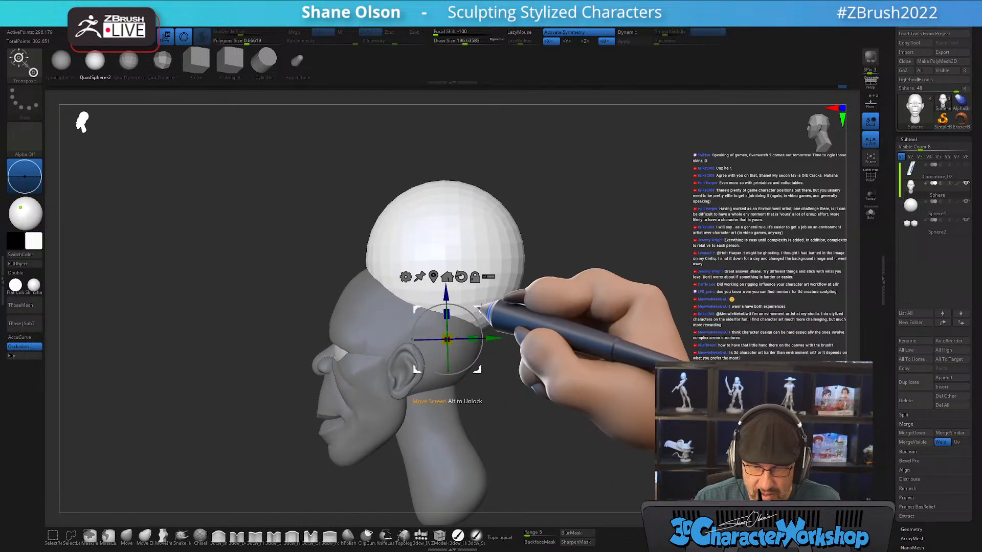
pyautogui.moveTo(487, 306); pyautogui.dragTo(484, 329)
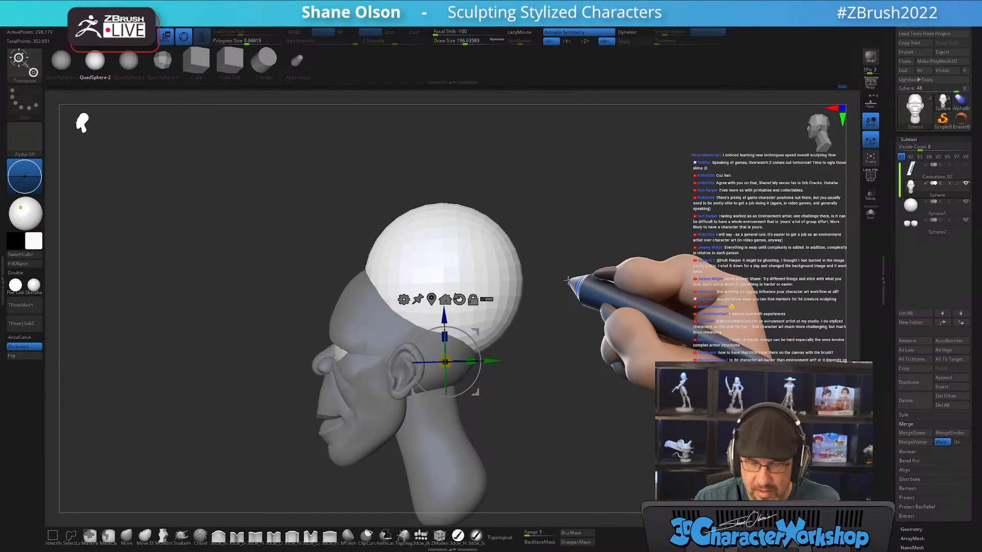
# Split the unmasked sphere into its own subtool and make it active for sculpting
pyautogui.keyDown('alt'); pyautogui.moveTo(573, 401); pyautogui.dragTo(562, 391); pyautogui.keyUp('alt')
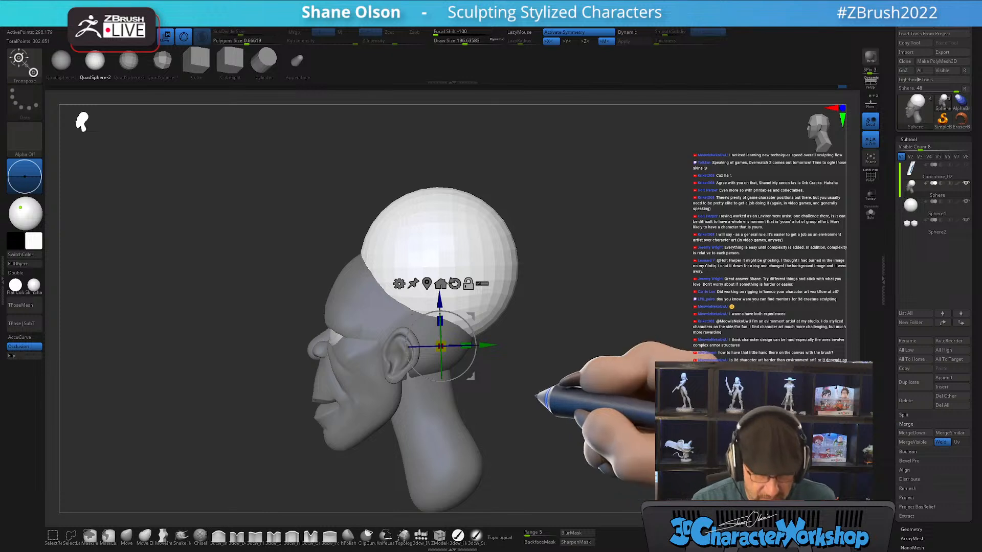
pyautogui.keyDown('alt'); pyautogui.moveTo(535, 396); pyautogui.dragTo(526, 407); pyautogui.keyUp('alt')
pyautogui.press('space')
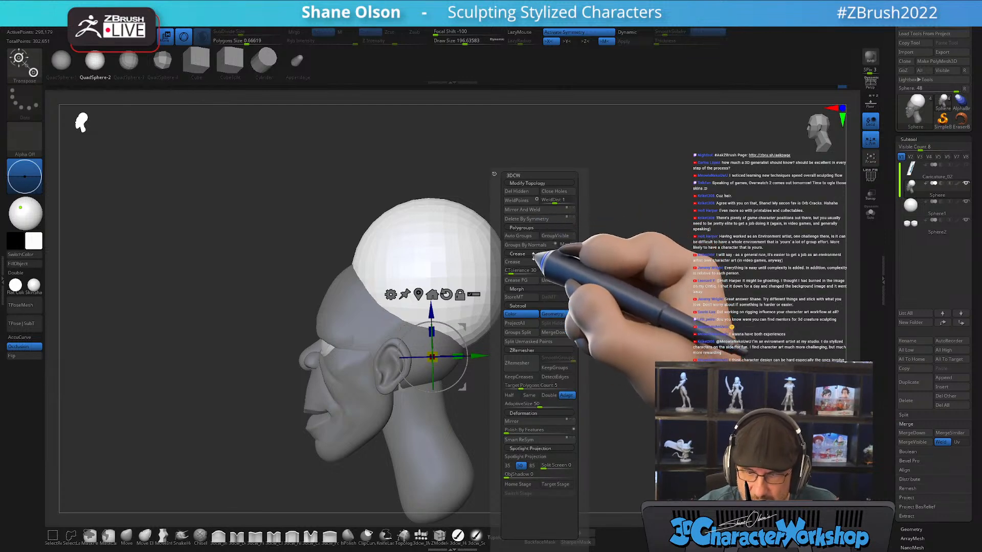
pyautogui.click(532, 342)
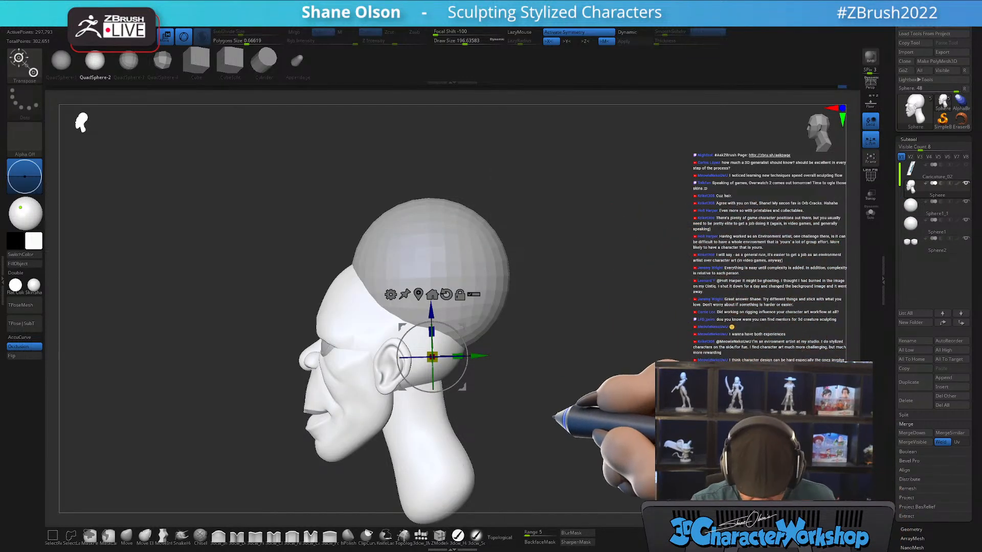
pyautogui.press('q')
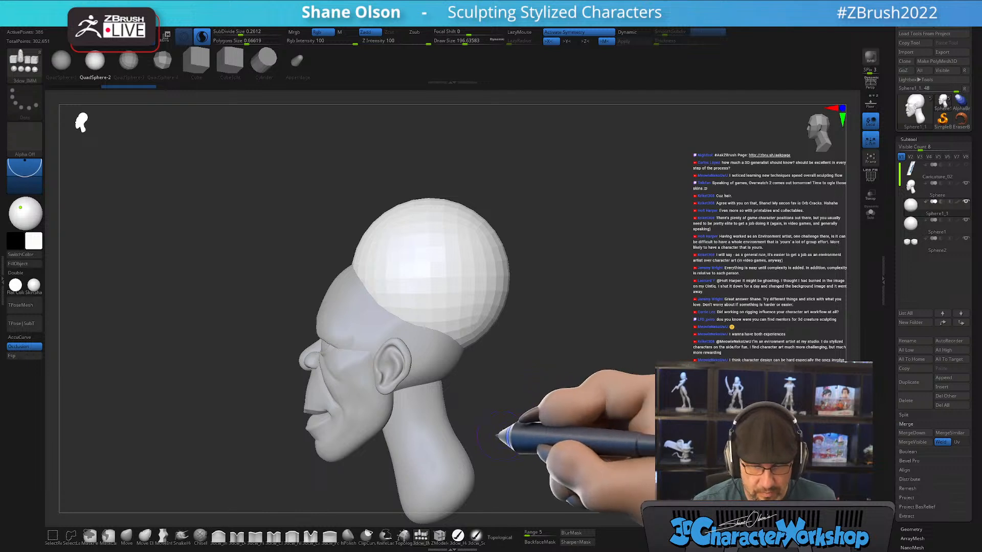
# Pull the sphere's lower edge down behind the ear with the Move brush at a draw size of about 550
pyautogui.keyDown('alt'); pyautogui.moveTo(497, 422); pyautogui.dragTo(524, 404); pyautogui.keyUp('alt')
pyautogui.click(126, 535)
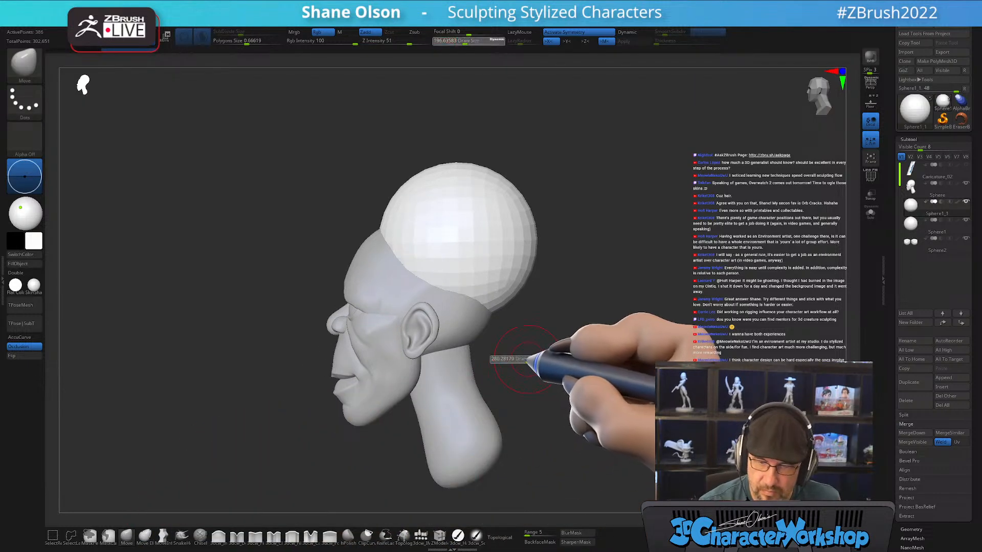
pyautogui.keyDown('alt'); pyautogui.moveTo(536, 361); pyautogui.dragTo(531, 377); pyautogui.keyUp('alt')
pyautogui.press('s')
pyautogui.moveTo(449, 322); pyautogui.dragTo(463, 340)
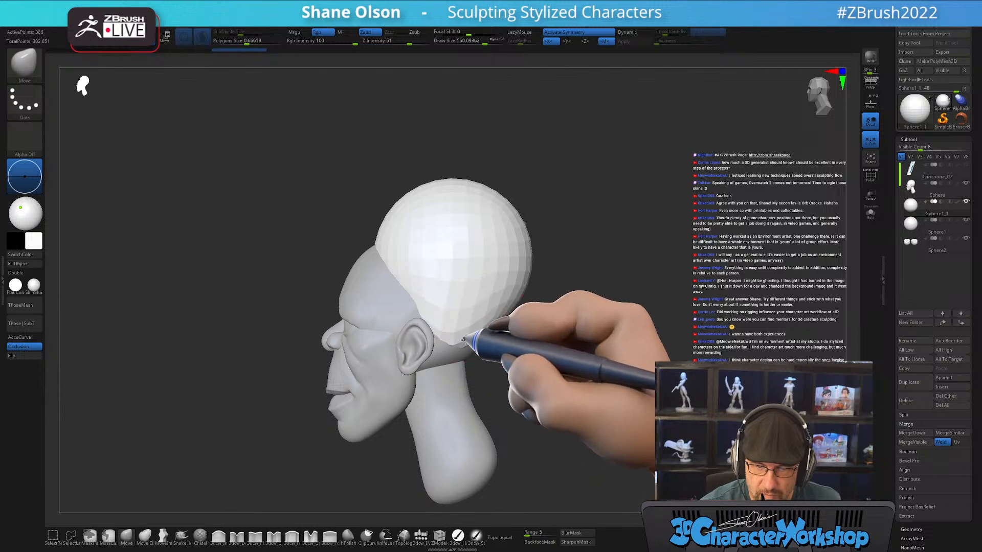
# Shape the sphere into a hair mass around the skull with a larger Move brush and subdivide it to level 3
pyautogui.moveTo(506, 369)
pyautogui.mouseDown()
pyautogui.moveTo(574, 386)
pyautogui.moveTo(587, 333)
pyautogui.moveTo(572, 307)
pyautogui.mouseUp()
pyautogui.press('s')
pyautogui.moveTo(468, 222)
pyautogui.mouseDown()
pyautogui.moveTo(480, 222)
pyautogui.moveTo(464, 219)
pyautogui.mouseUp()
pyautogui.moveTo(543, 252)
pyautogui.mouseDown()
pyautogui.moveTo(542, 272)
pyautogui.moveTo(513, 282)
pyautogui.mouseUp()
pyautogui.moveTo(450, 287)
pyautogui.keyDown('alt'); pyautogui.mouseDown(button='right')
pyautogui.moveTo(477, 315)
pyautogui.moveTo(463, 319)
pyautogui.moveTo(461, 296)
pyautogui.mouseUp(button='right'); pyautogui.keyUp('alt')
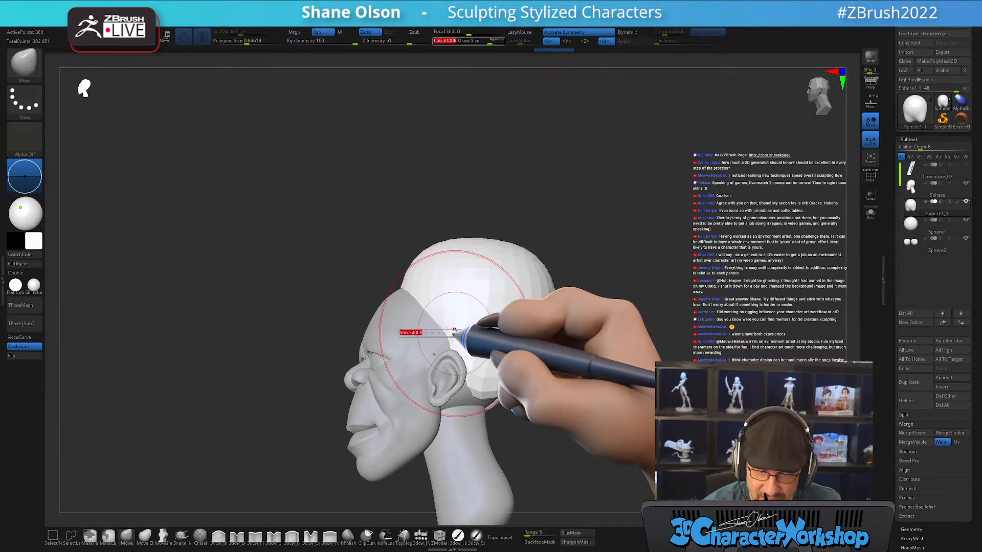
pyautogui.keyDown('alt'); pyautogui.moveTo(650, 418); pyautogui.dragTo(628, 358, button='right'); pyautogui.keyUp('alt')
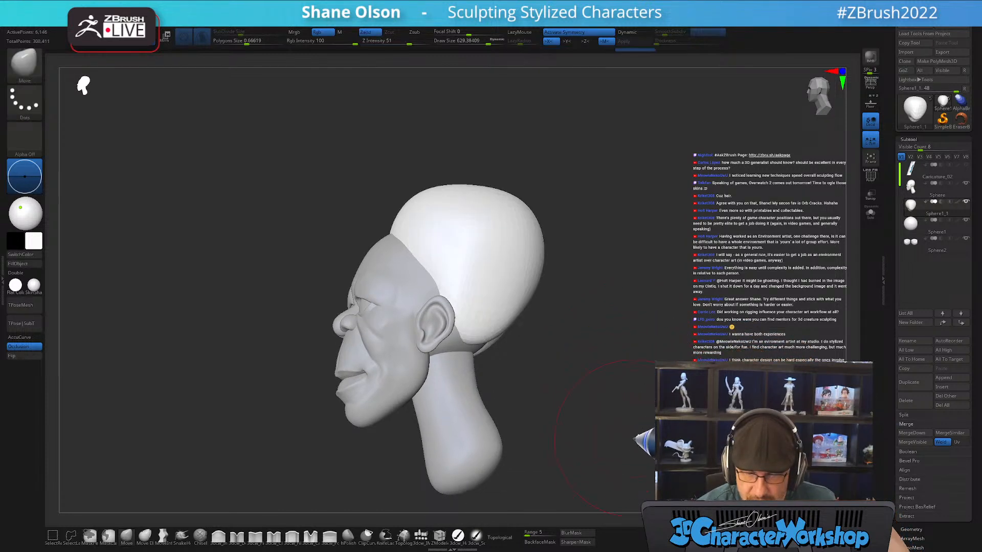
# Delete the lower subdivision levels of the hair mass
pyautogui.click(911, 529)
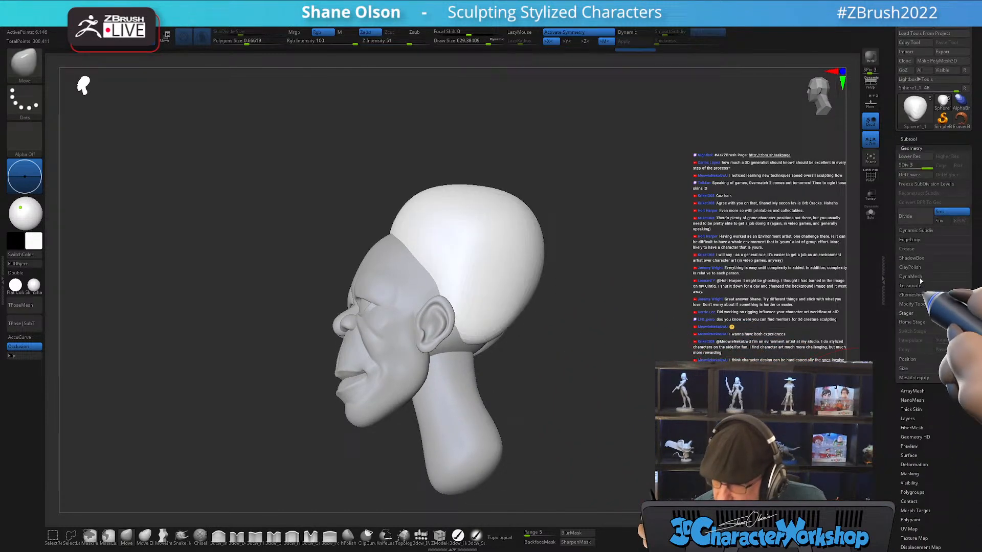
pyautogui.click(914, 177)
pyautogui.moveTo(650, 358); pyautogui.dragTo(597, 377, button='right')
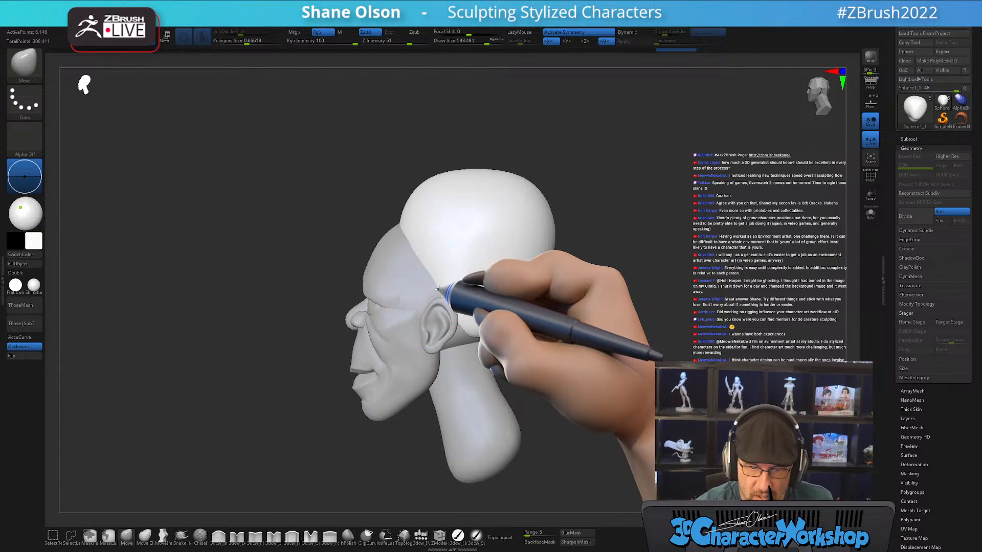
# Pull the hair mass's edge down into a sideburn in front of the ear with the Move brush at draw sizes of about 385 and 274
pyautogui.moveTo(421, 306); pyautogui.dragTo(465, 335, button='right')
pyautogui.press('s')
pyautogui.moveTo(463, 331); pyautogui.dragTo(444, 327)
pyautogui.moveTo(448, 314); pyautogui.dragTo(537, 339, button='right')
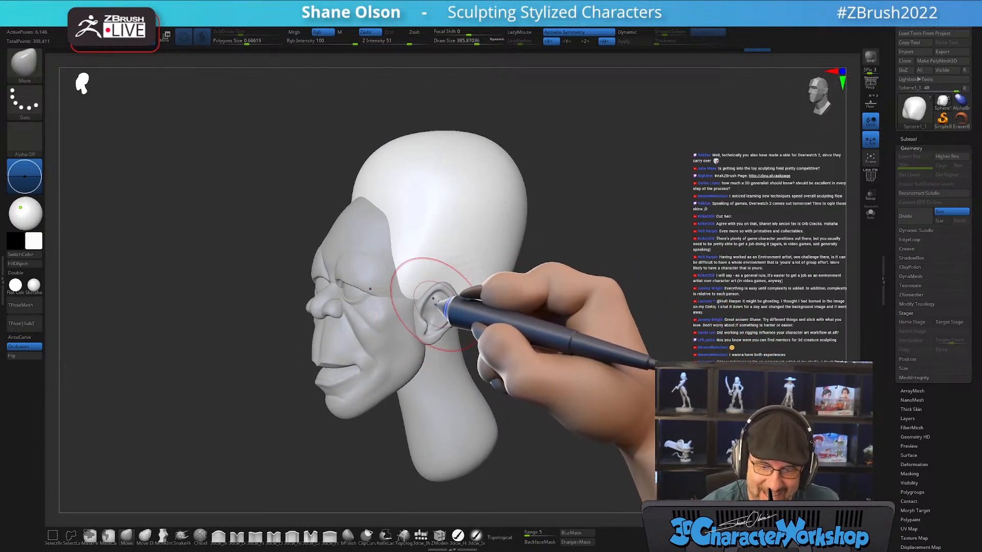
pyautogui.moveTo(429, 300); pyautogui.dragTo(439, 283, button='right')
pyautogui.moveTo(493, 346); pyautogui.dragTo(486, 337, button='right')
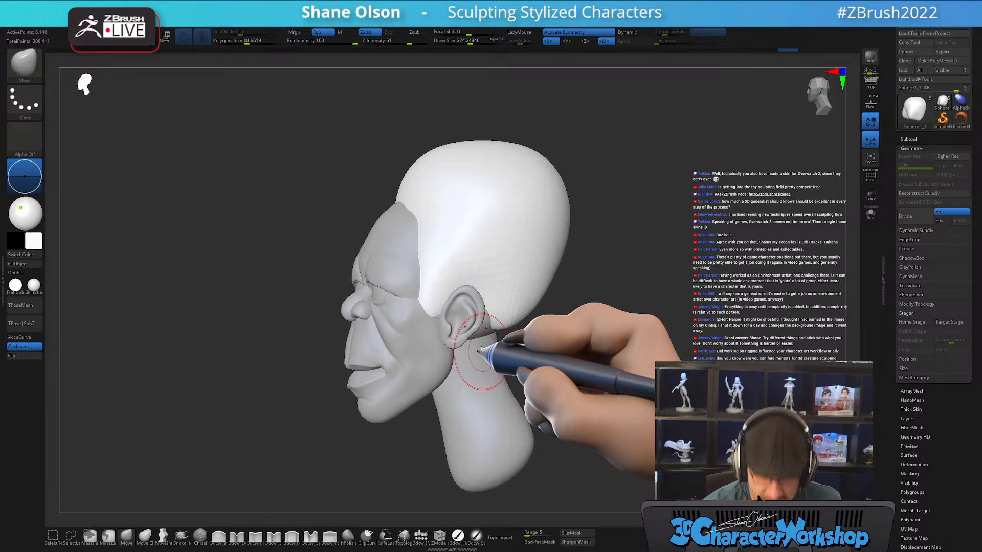
pyautogui.moveTo(450, 291); pyautogui.dragTo(446, 312, button='right')
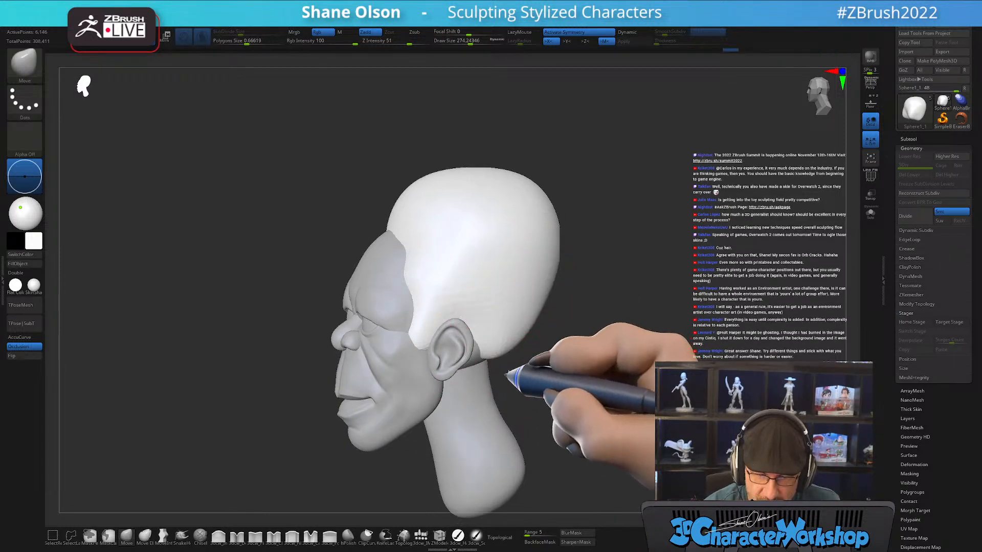
# Shape the hairline around the temples and forehead with the Move brush at draw sizes from about 245 to 299
pyautogui.moveTo(514, 379); pyautogui.dragTo(534, 332, button='right')
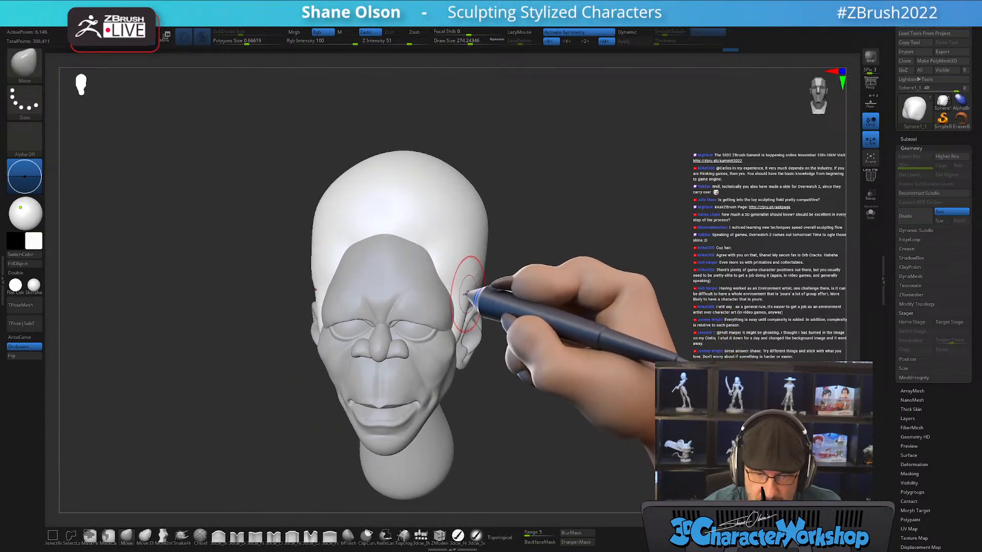
pyautogui.moveTo(466, 293)
pyautogui.mouseDown(button='right')
pyautogui.moveTo(449, 285)
pyautogui.moveTo(478, 280)
pyautogui.moveTo(446, 290)
pyautogui.mouseUp(button='right')
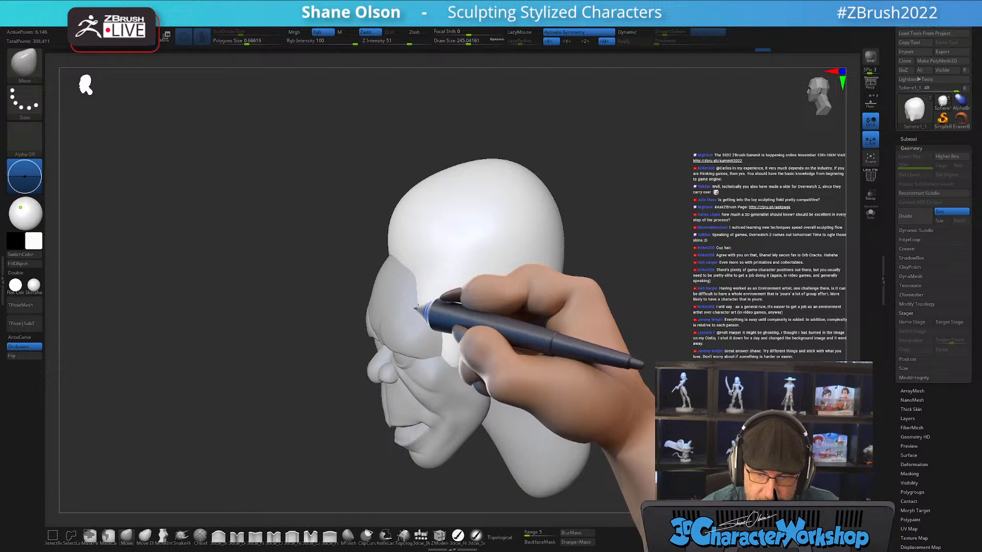
pyautogui.moveTo(434, 276); pyautogui.dragTo(422, 290, button='right')
pyautogui.press('s')
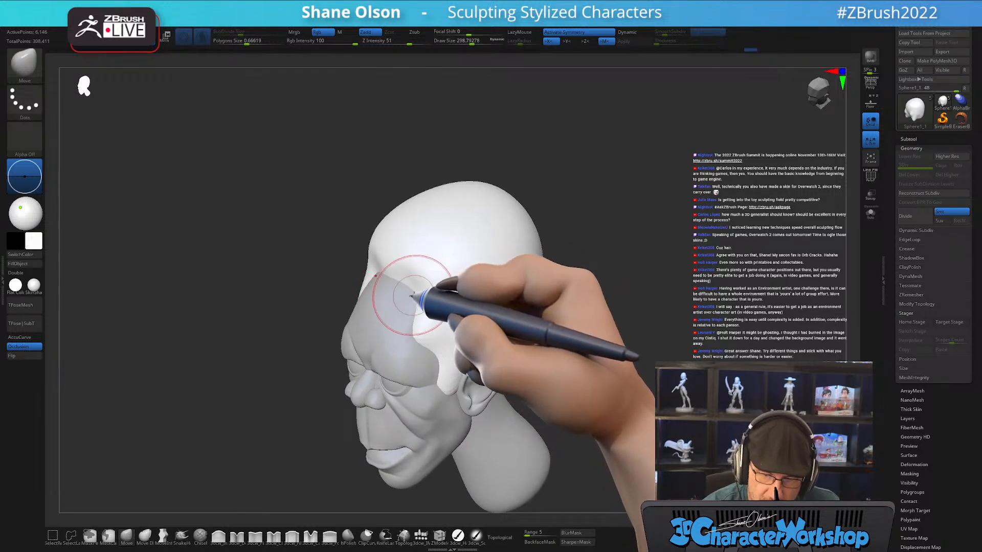
pyautogui.moveTo(472, 338); pyautogui.dragTo(538, 338, button='right')
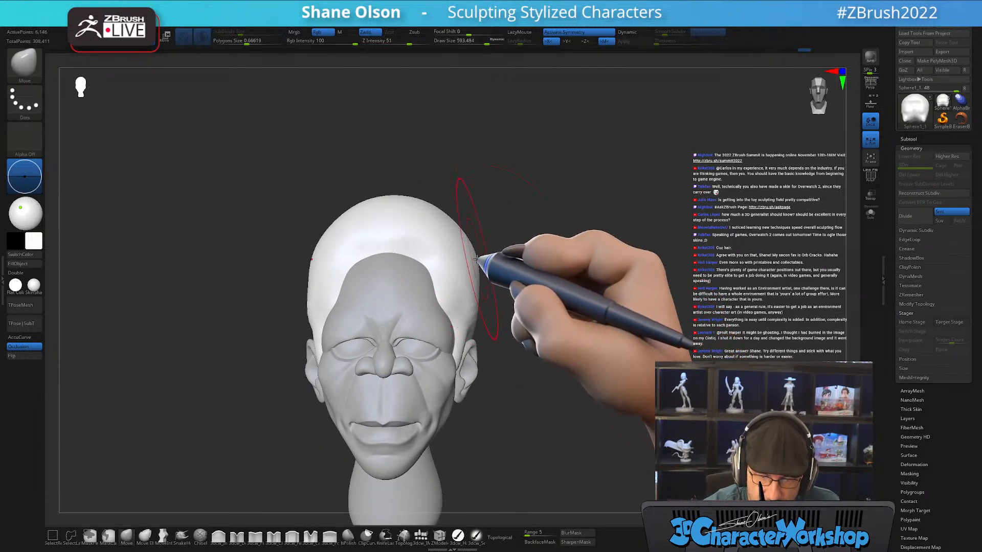
# Display the polyframe and raise the Smooth brush's subdivide size above 0.44, testing it on the hair and undoing the test stroke
pyautogui.moveTo(529, 309); pyautogui.dragTo(522, 311)
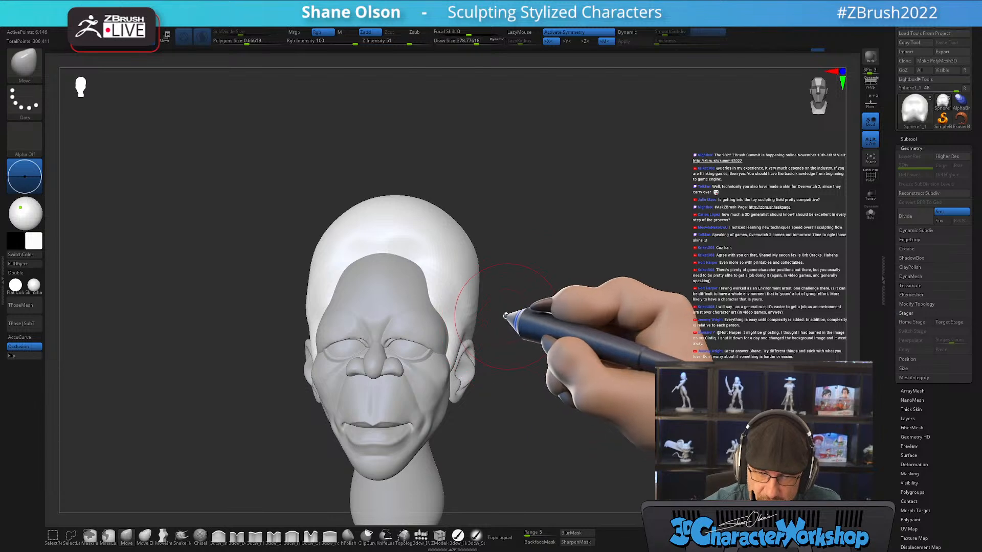
pyautogui.hotkey('shift', 'f')
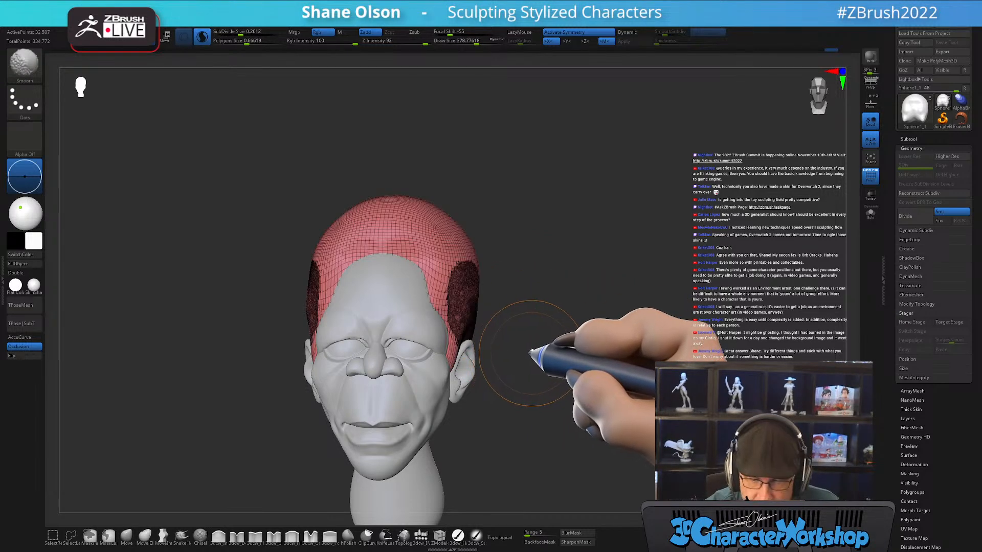
pyautogui.moveTo(563, 354); pyautogui.dragTo(535, 344)
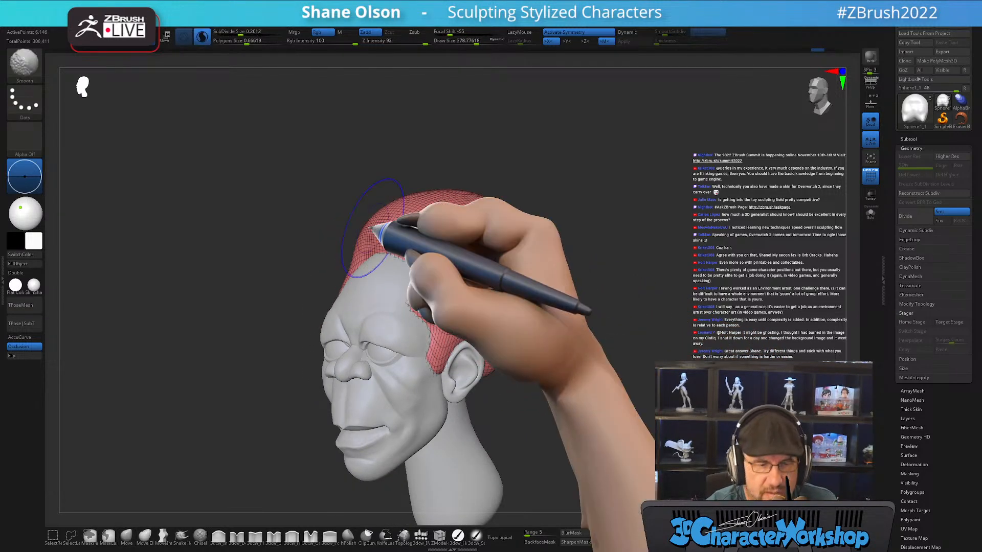
pyautogui.keyDown('shift'); pyautogui.moveTo(235, 31); pyautogui.dragTo(243, 31); pyautogui.keyUp('shift')
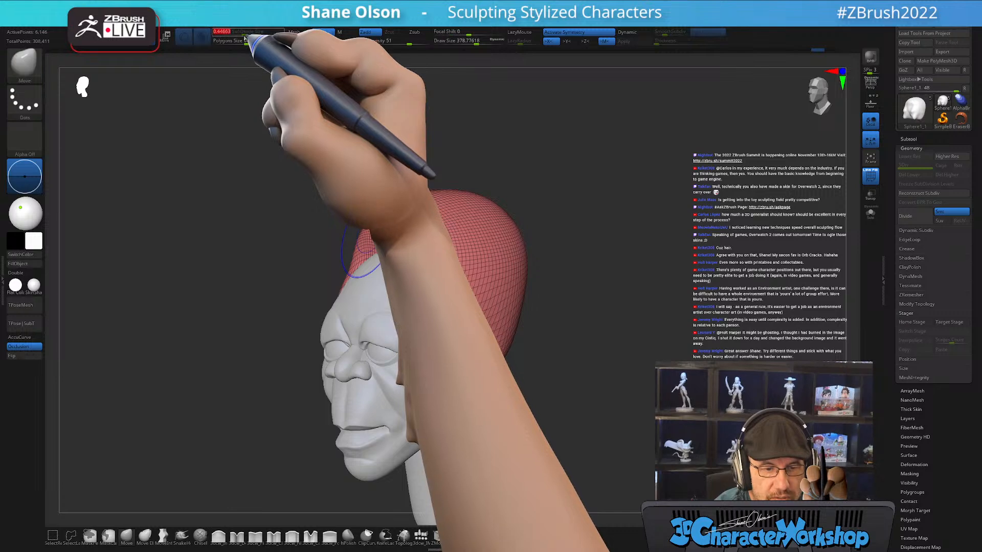
pyautogui.keyDown('shift'); pyautogui.moveTo(476, 269); pyautogui.dragTo(479, 277); pyautogui.keyUp('shift')
pyautogui.moveTo(599, 310)
pyautogui.mouseDown()
pyautogui.moveTo(573, 320)
pyautogui.moveTo(598, 354)
pyautogui.moveTo(630, 364)
pyautogui.mouseUp()
pyautogui.hotkey('ctrl', 'z')
pyautogui.keyDown('shift'); pyautogui.moveTo(245, 31); pyautogui.dragTo(248, 31); pyautogui.keyUp('shift')
# Smooth across the sides of the hair mass to even out its mesh density
pyautogui.keyDown('shift'); pyautogui.moveTo(502, 284); pyautogui.dragTo(508, 272); pyautogui.keyUp('shift')
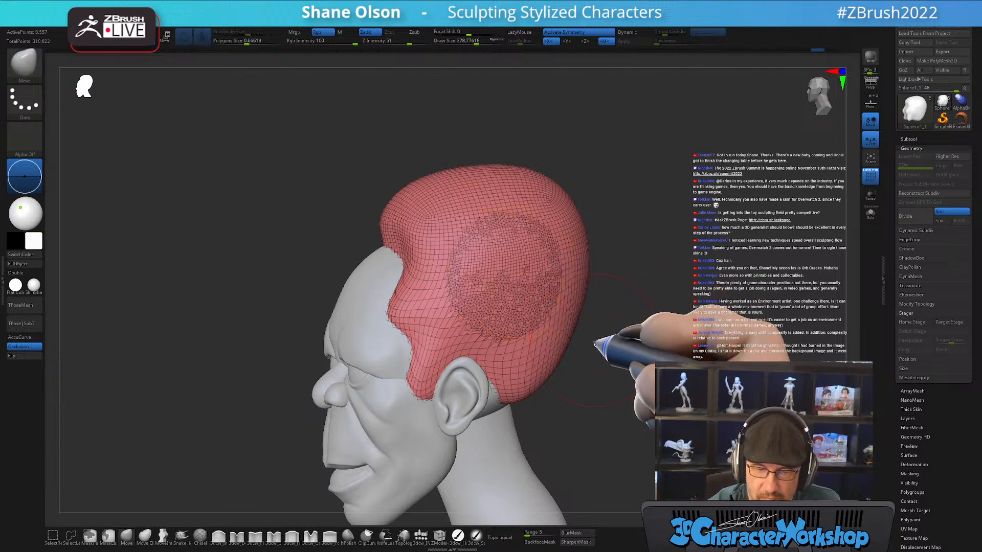
pyautogui.moveTo(596, 406)
pyautogui.mouseDown()
pyautogui.moveTo(620, 417)
pyautogui.moveTo(615, 349)
pyautogui.moveTo(626, 353)
pyautogui.mouseUp()
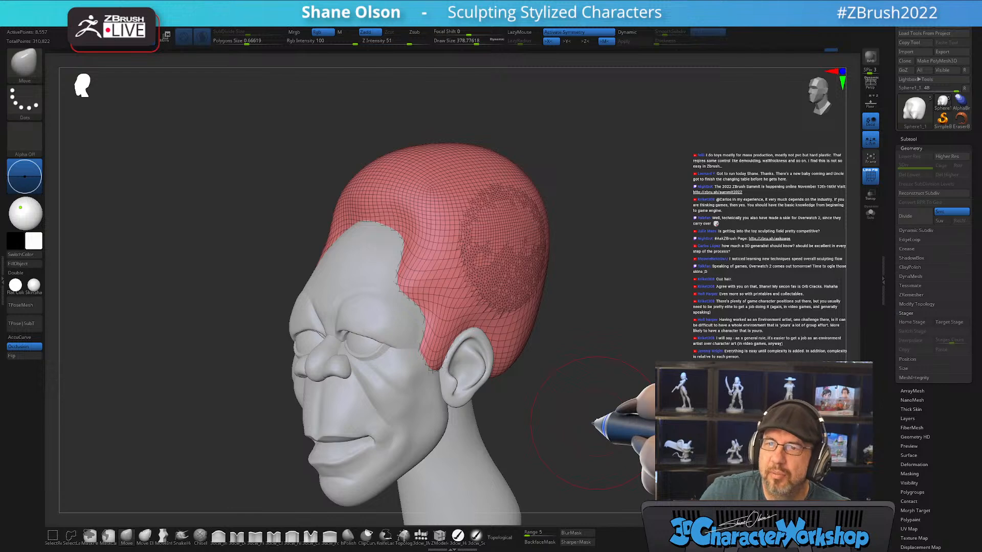
pyautogui.moveTo(470, 306)
pyautogui.keyDown('shift'); pyautogui.mouseDown()
pyautogui.moveTo(458, 327)
pyautogui.moveTo(447, 212)
pyautogui.moveTo(519, 313)
pyautogui.moveTo(521, 153)
pyautogui.moveTo(521, 220)
pyautogui.mouseUp(); pyautogui.keyUp('shift')
pyautogui.moveTo(629, 322)
pyautogui.mouseDown()
pyautogui.moveTo(604, 312)
pyautogui.moveTo(638, 296)
pyautogui.moveTo(664, 252)
pyautogui.mouseUp()
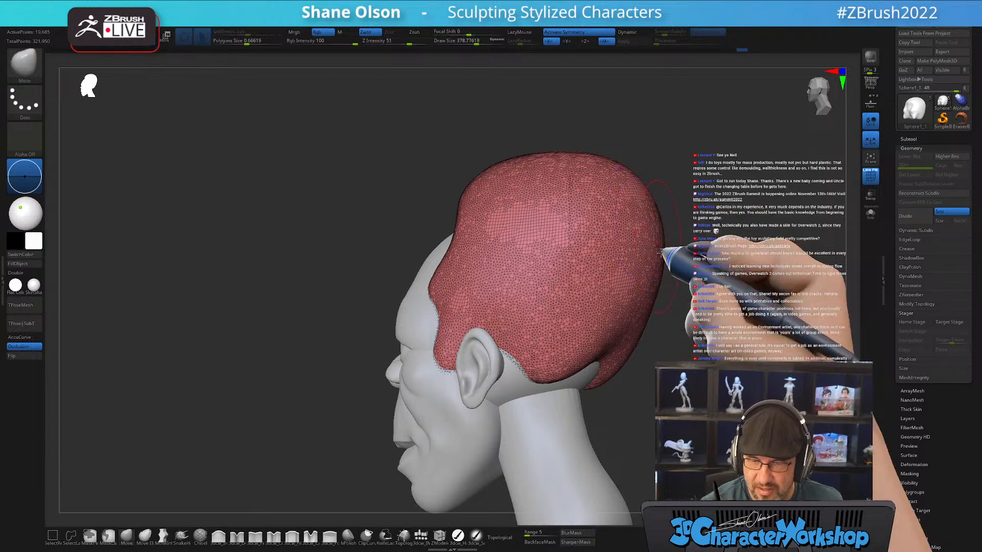
# Extend the hair down over the nape behind the ear with the Move brush at draw sizes of about 415 to 430
pyautogui.keyDown('alt'); pyautogui.moveTo(687, 350); pyautogui.dragTo(647, 313); pyautogui.keyUp('alt')
pyautogui.moveTo(633, 355)
pyautogui.mouseDown()
pyautogui.moveTo(619, 358)
pyautogui.moveTo(646, 329)
pyautogui.moveTo(593, 320)
pyautogui.mouseUp()
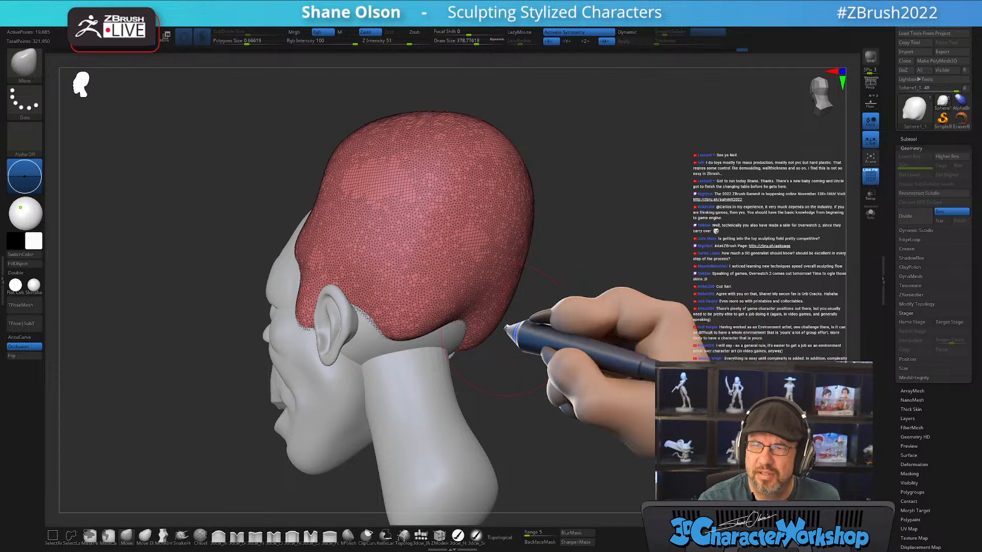
pyautogui.keyDown('alt'); pyautogui.moveTo(517, 321); pyautogui.dragTo(510, 316); pyautogui.keyUp('alt')
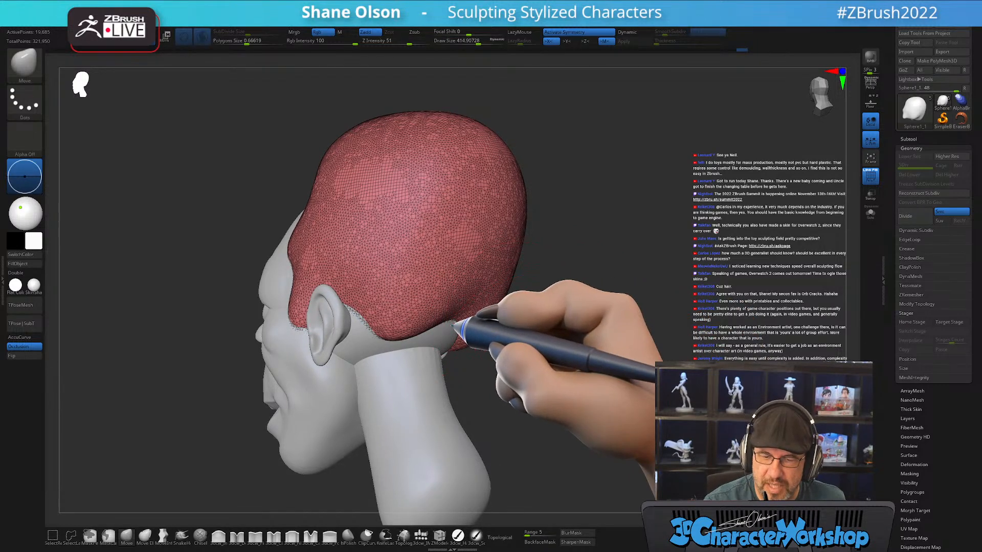
pyautogui.keyDown('alt'); pyautogui.moveTo(476, 335); pyautogui.dragTo(471, 340); pyautogui.keyUp('alt')
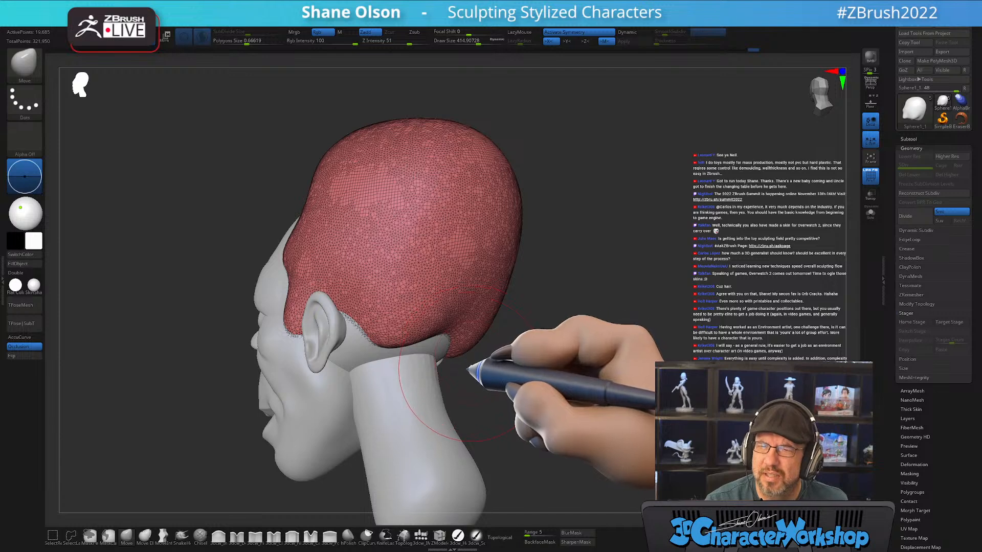
pyautogui.keyDown('alt'); pyautogui.moveTo(461, 314); pyautogui.dragTo(469, 309, button='right'); pyautogui.keyUp('alt')
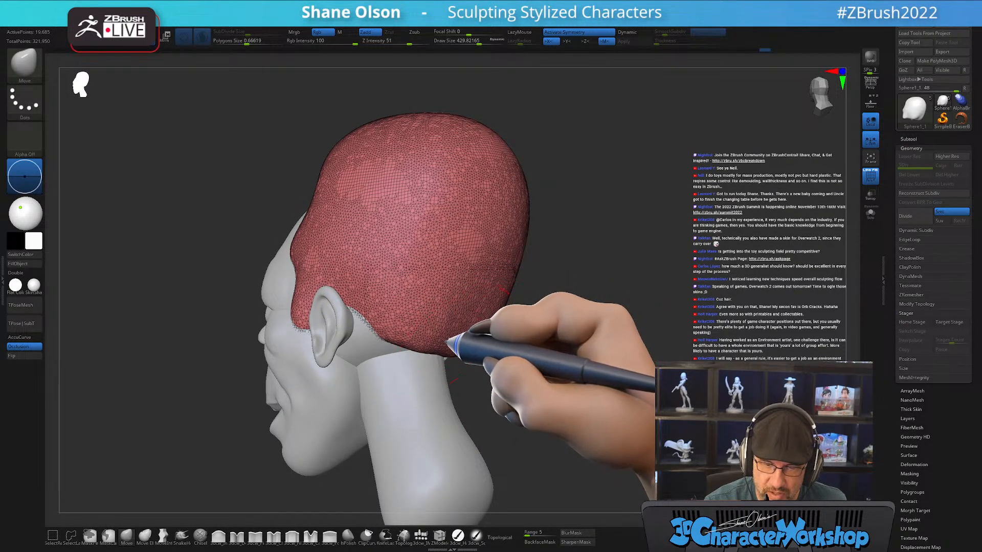
pyautogui.moveTo(447, 342)
pyautogui.mouseDown(button='right')
pyautogui.moveTo(463, 325)
pyautogui.moveTo(414, 331)
pyautogui.moveTo(460, 376)
pyautogui.moveTo(464, 355)
pyautogui.moveTo(448, 354)
pyautogui.moveTo(500, 386)
pyautogui.mouseUp(button='right')
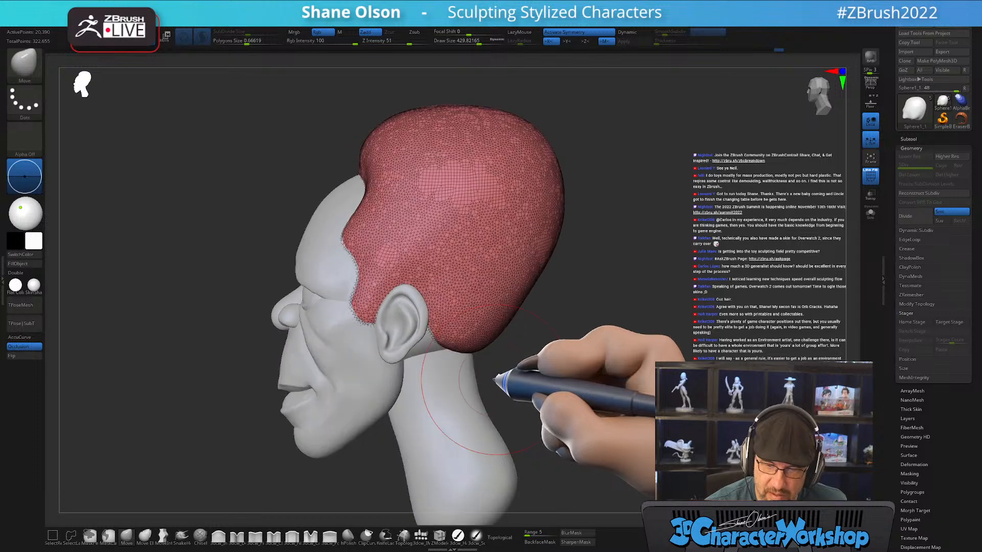
# Reshape the crown and back of the hair mass with the Move brush at a draw size of about 977
pyautogui.moveTo(546, 182); pyautogui.dragTo(548, 182)
pyautogui.moveTo(562, 180)
pyautogui.keyDown('alt'); pyautogui.mouseDown(button='right')
pyautogui.moveTo(567, 267)
pyautogui.moveTo(558, 245)
pyautogui.mouseUp(button='right'); pyautogui.keyUp('alt')
pyautogui.press('s')
pyautogui.moveTo(509, 234)
pyautogui.mouseDown()
pyautogui.moveTo(521, 223)
pyautogui.moveTo(511, 224)
pyautogui.mouseUp()
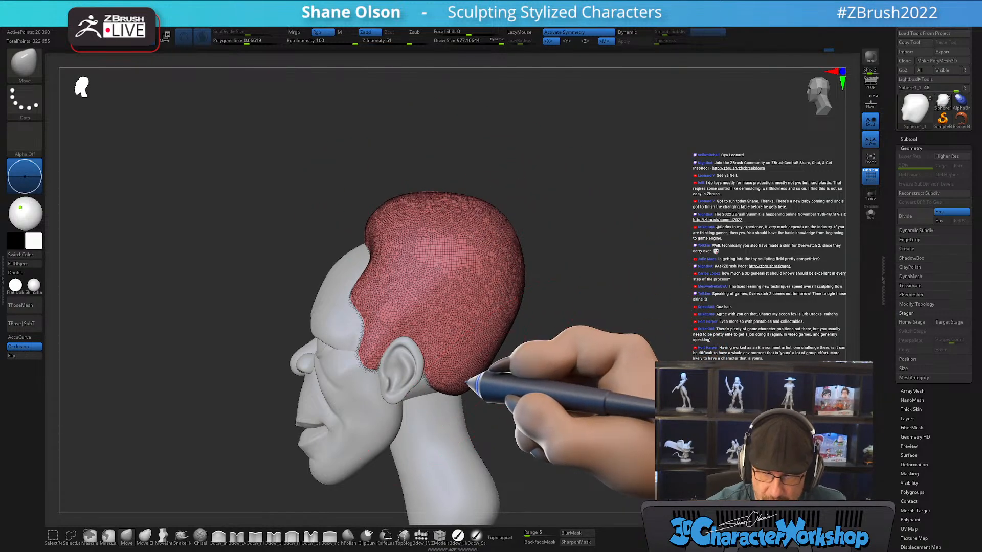
pyautogui.moveTo(469, 382)
pyautogui.mouseDown()
pyautogui.moveTo(576, 405)
pyautogui.moveTo(557, 396)
pyautogui.moveTo(576, 329)
pyautogui.moveTo(581, 336)
pyautogui.moveTo(595, 308)
pyautogui.moveTo(629, 307)
pyautogui.moveTo(593, 298)
pyautogui.mouseUp()
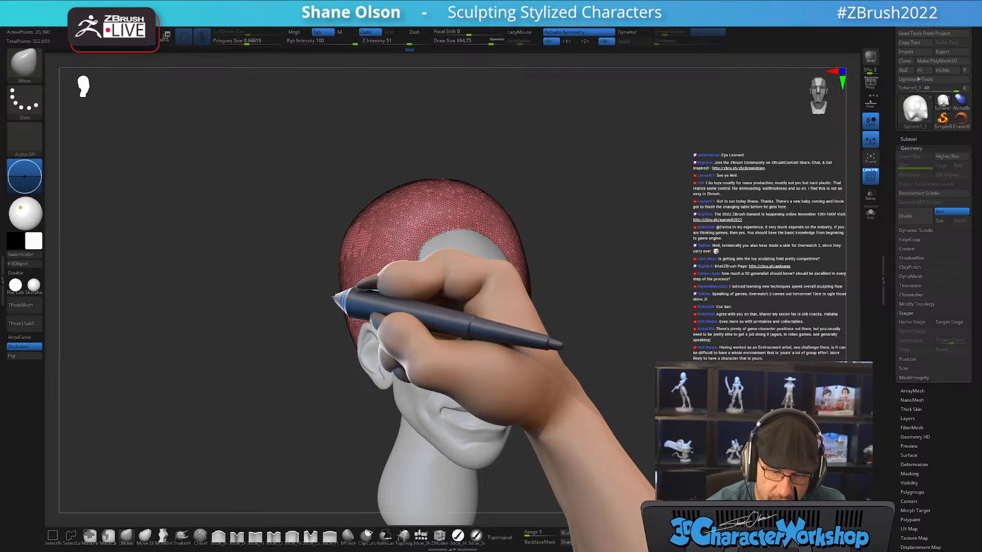
pyautogui.moveTo(629, 314)
pyautogui.mouseDown()
pyautogui.moveTo(511, 186)
pyautogui.moveTo(499, 210)
pyautogui.moveTo(569, 225)
pyautogui.mouseUp()
# Raise the top of the hair and slim its upper sides with the Move brush at a draw size of about 525
pyautogui.press('s')
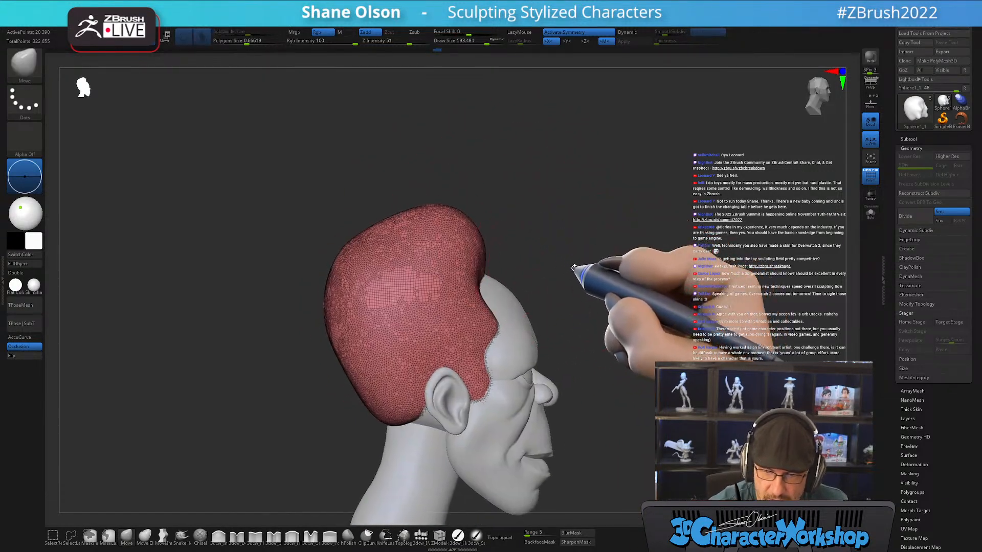
pyautogui.moveTo(574, 266); pyautogui.dragTo(542, 273)
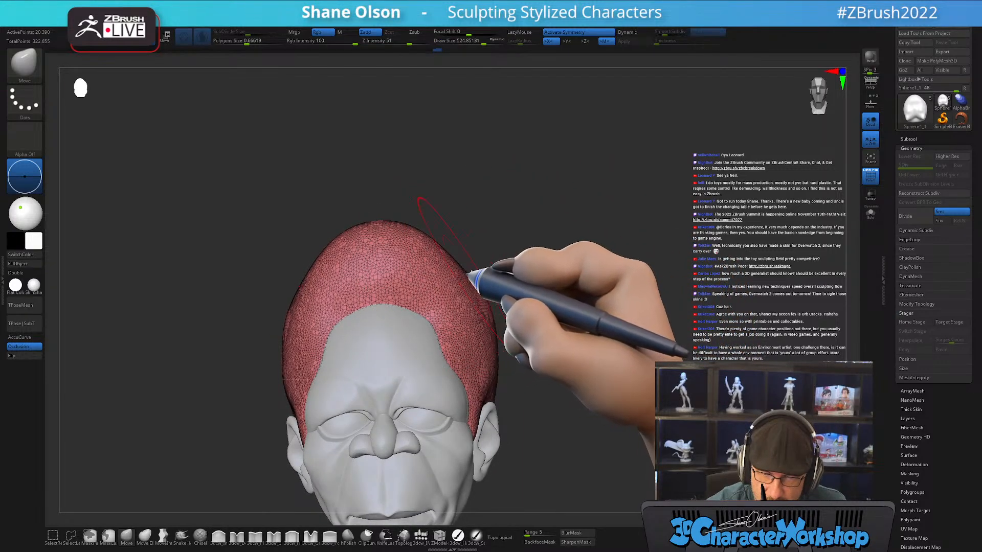
pyautogui.moveTo(498, 311); pyautogui.dragTo(520, 316)
pyautogui.press('s')
pyautogui.moveTo(484, 328); pyautogui.dragTo(481, 311)
pyautogui.moveTo(556, 342)
pyautogui.mouseDown()
pyautogui.moveTo(552, 352)
pyautogui.moveTo(615, 365)
pyautogui.moveTo(619, 380)
pyautogui.moveTo(583, 345)
pyautogui.moveTo(588, 307)
pyautogui.moveTo(584, 334)
pyautogui.moveTo(607, 331)
pyautogui.moveTo(588, 407)
pyautogui.moveTo(562, 373)
pyautogui.moveTo(574, 399)
pyautogui.moveTo(574, 384)
pyautogui.moveTo(571, 394)
pyautogui.moveTo(587, 394)
pyautogui.moveTo(581, 401)
pyautogui.moveTo(482, 274)
pyautogui.mouseUp()
# Hide the polyframe and refine the contour of the hair's top and back with the Move brush at draw sizes of about 430 and 676
pyautogui.hotkey('shift', 'f')
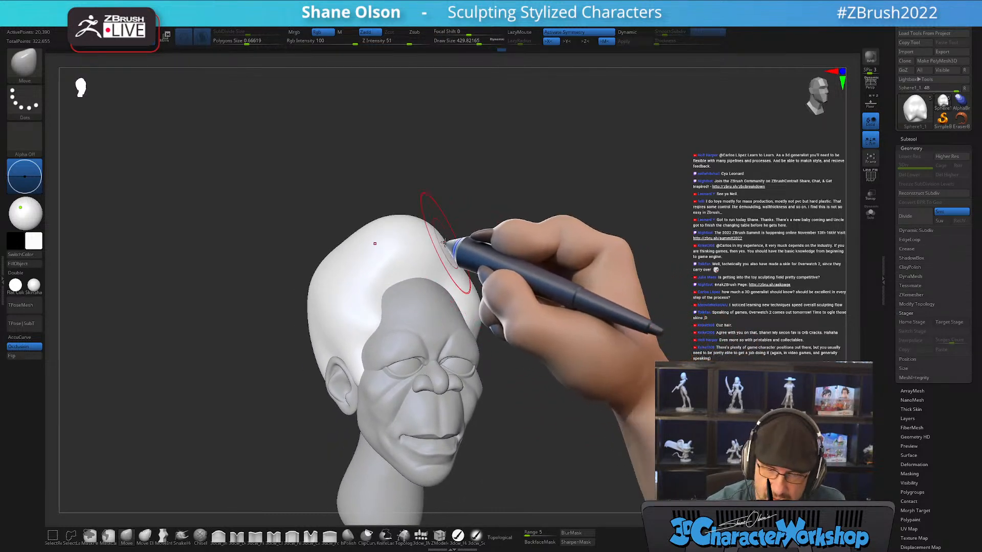
pyautogui.moveTo(546, 339)
pyautogui.mouseDown()
pyautogui.moveTo(520, 339)
pyautogui.moveTo(574, 351)
pyautogui.moveTo(531, 362)
pyautogui.moveTo(507, 308)
pyautogui.mouseUp()
pyautogui.press('s')
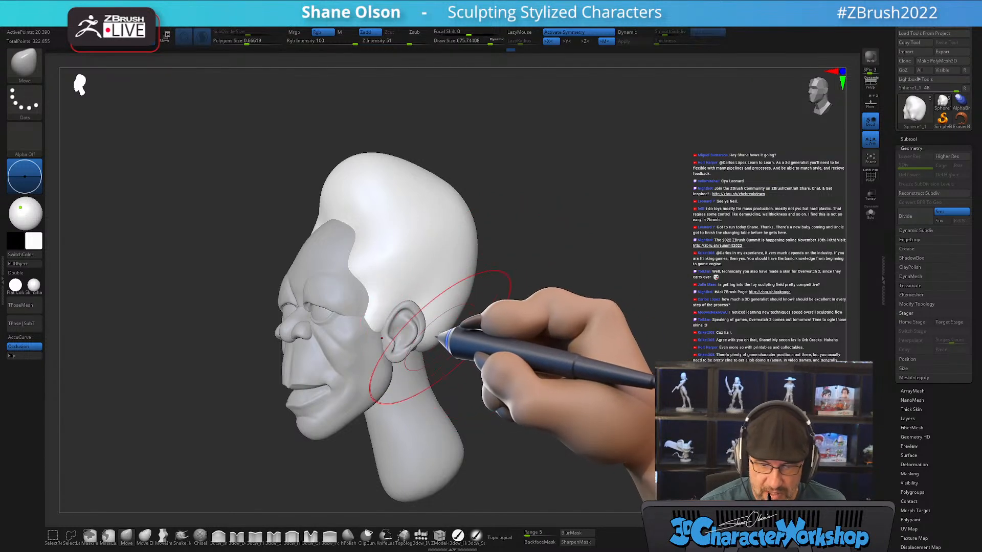
# Make the head subtool active and mask the face and skull, leaving only the neck unmasked
pyautogui.moveTo(428, 333)
pyautogui.mouseDown(button='right')
pyautogui.moveTo(477, 344)
pyautogui.moveTo(467, 312)
pyautogui.moveTo(510, 358)
pyautogui.moveTo(489, 351)
pyautogui.mouseUp(button='right')
pyautogui.keyDown('alt'); pyautogui.click(455, 328); pyautogui.keyUp('alt')
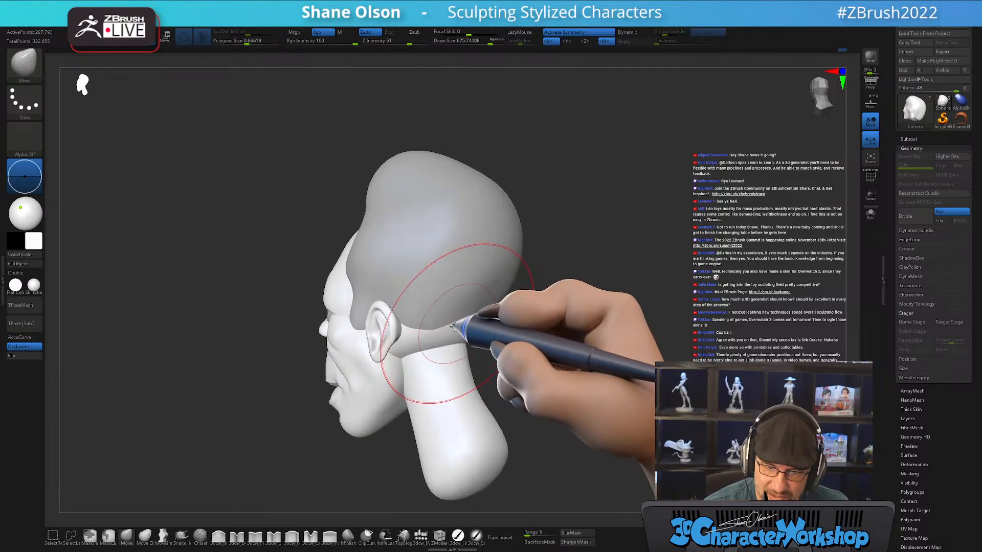
pyautogui.moveTo(482, 324); pyautogui.dragTo(512, 329, button='right')
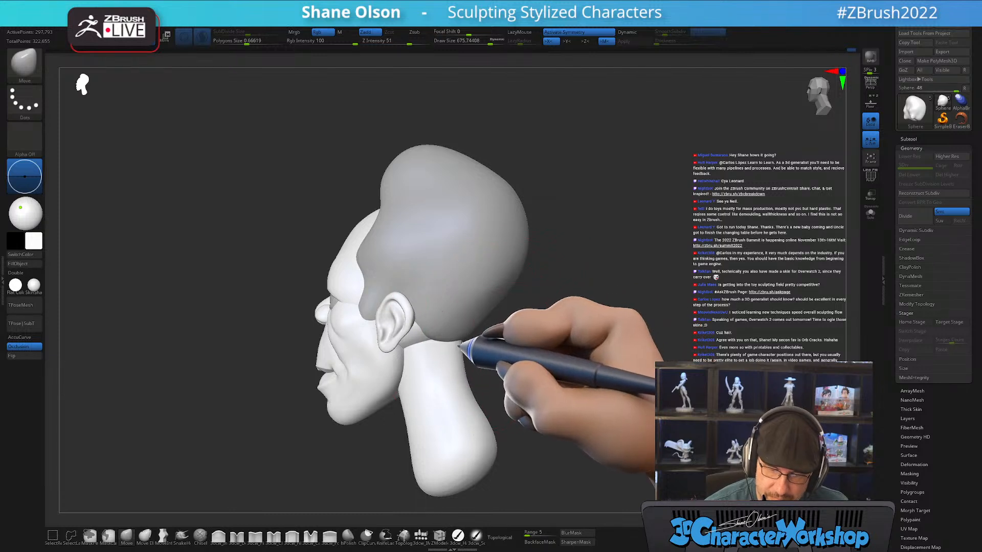
pyautogui.press('w')
pyautogui.click(479, 447)
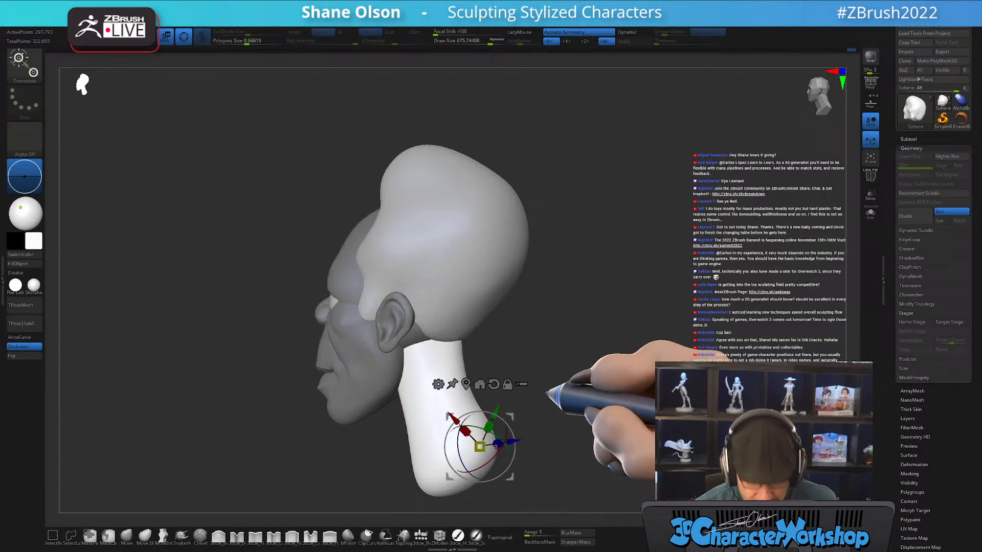
# Reshape the unmasked neck from the back, side and front with the Move brush, ending at a draw size of about 445
pyautogui.press('q')
pyautogui.moveTo(546, 393)
pyautogui.mouseDown(button='right')
pyautogui.moveTo(552, 408)
pyautogui.moveTo(481, 392)
pyautogui.mouseUp(button='right')
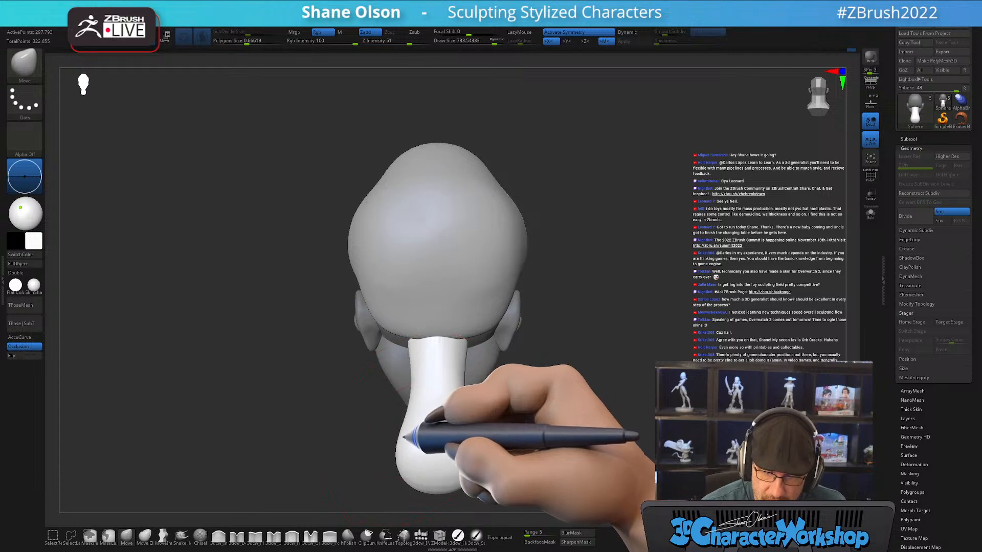
pyautogui.moveTo(412, 443); pyautogui.dragTo(476, 352, button='right')
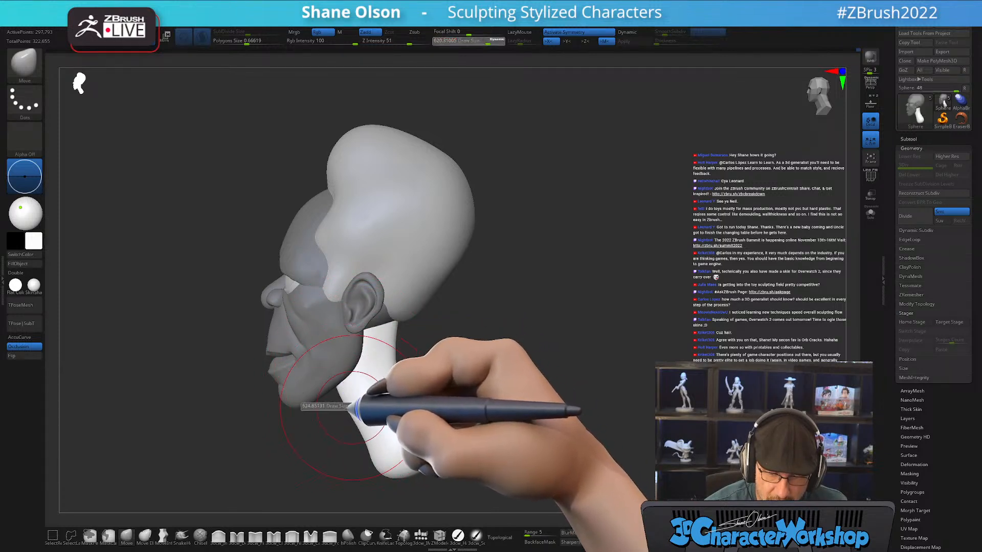
pyautogui.moveTo(460, 384)
pyautogui.mouseDown(button='right')
pyautogui.moveTo(477, 384)
pyautogui.moveTo(452, 390)
pyautogui.moveTo(492, 400)
pyautogui.moveTo(453, 393)
pyautogui.moveTo(504, 390)
pyautogui.moveTo(513, 361)
pyautogui.moveTo(445, 419)
pyautogui.moveTo(455, 390)
pyautogui.moveTo(457, 411)
pyautogui.moveTo(434, 422)
pyautogui.mouseUp(button='right')
pyautogui.press('s')
pyautogui.moveTo(425, 435); pyautogui.dragTo(422, 435)
pyautogui.moveTo(416, 433); pyautogui.dragTo(418, 432)
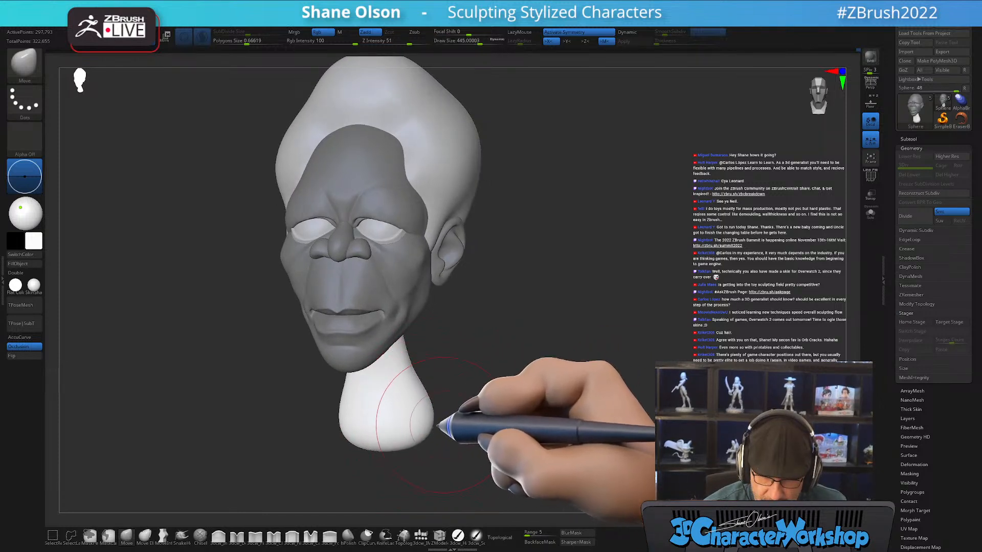
# Clear the mask from the head and check the neck against the hair from the side and back
pyautogui.moveTo(488, 397)
pyautogui.keyDown('alt'); pyautogui.mouseDown(button='right')
pyautogui.moveTo(482, 411)
pyautogui.moveTo(460, 394)
pyautogui.moveTo(500, 390)
pyautogui.moveTo(525, 367)
pyautogui.moveTo(486, 380)
pyautogui.mouseUp(button='right'); pyautogui.keyUp('alt')
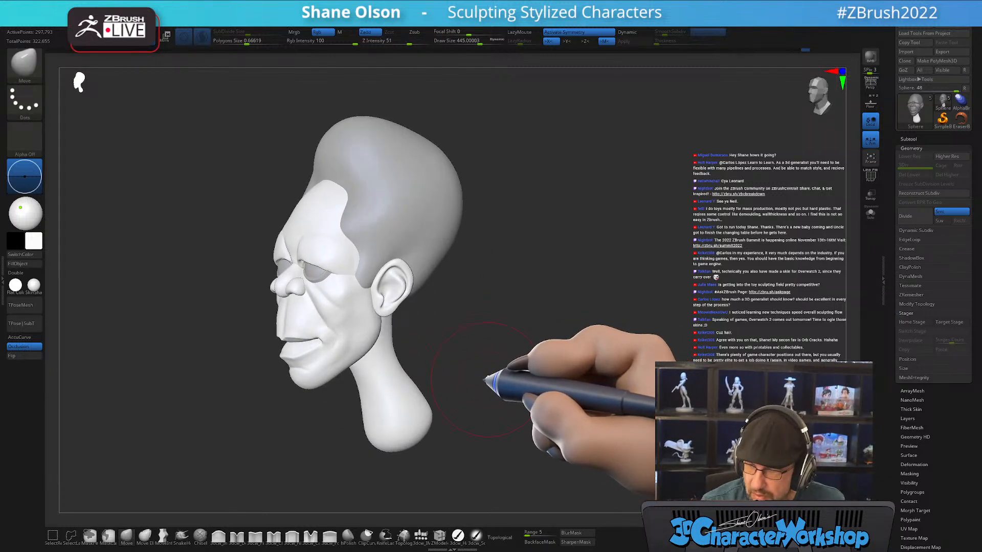
pyautogui.moveTo(563, 285)
pyautogui.mouseDown(button='right')
pyautogui.moveTo(626, 333)
pyautogui.moveTo(599, 322)
pyautogui.mouseUp(button='right')
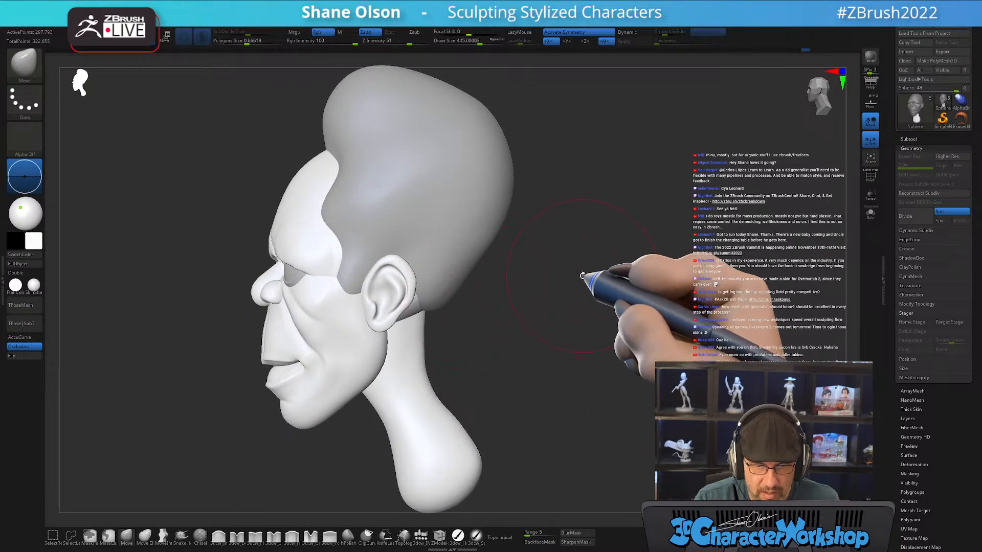
pyautogui.moveTo(578, 278); pyautogui.dragTo(613, 276, button='right')
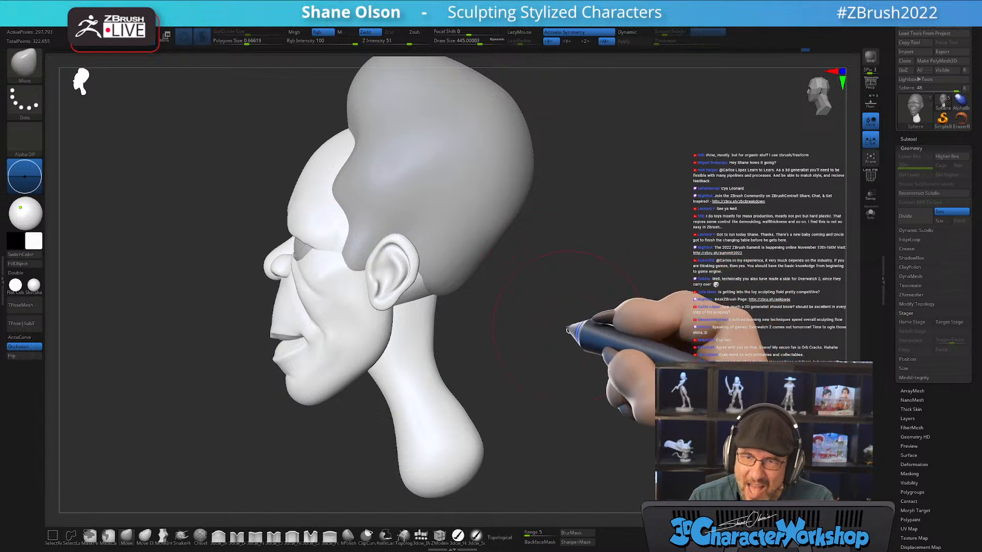
pyautogui.moveTo(581, 329); pyautogui.dragTo(413, 340, button='right')
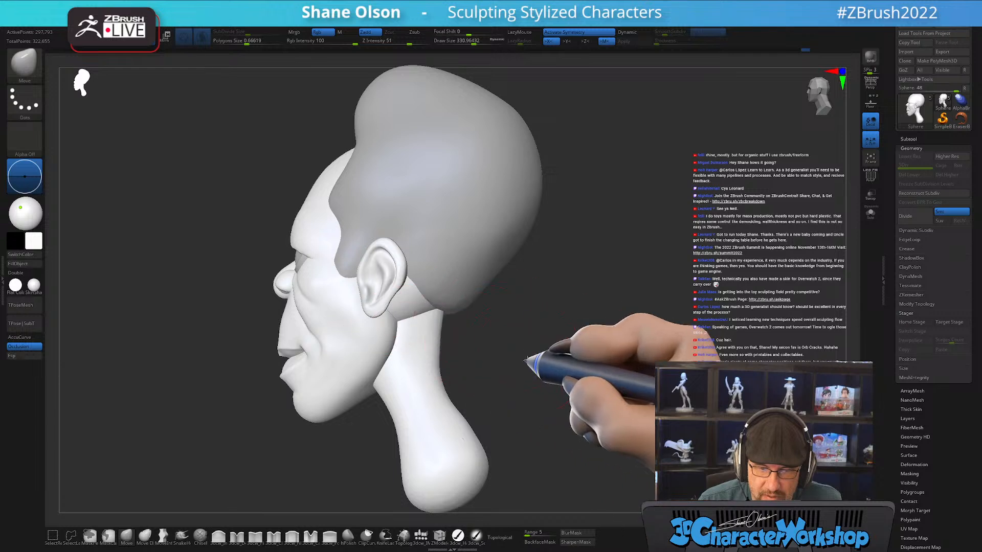
pyautogui.moveTo(526, 357); pyautogui.dragTo(503, 365, button='right')
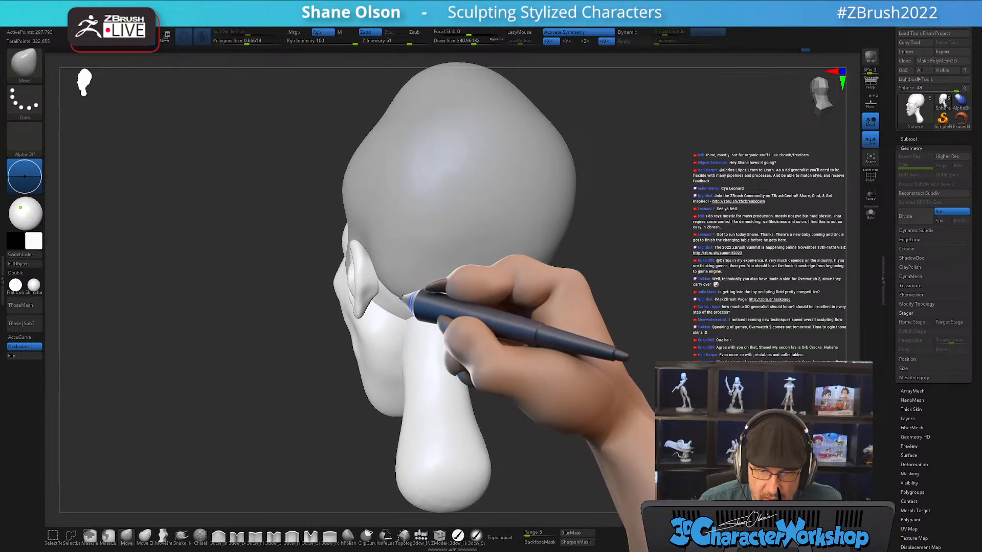
# Make the hair subtool active and reshape its lower edge behind the ear with the Move brush at a draw size of about 331
pyautogui.moveTo(543, 348); pyautogui.dragTo(584, 349)
pyautogui.keyDown('alt'); pyautogui.click(457, 277); pyautogui.keyUp('alt')
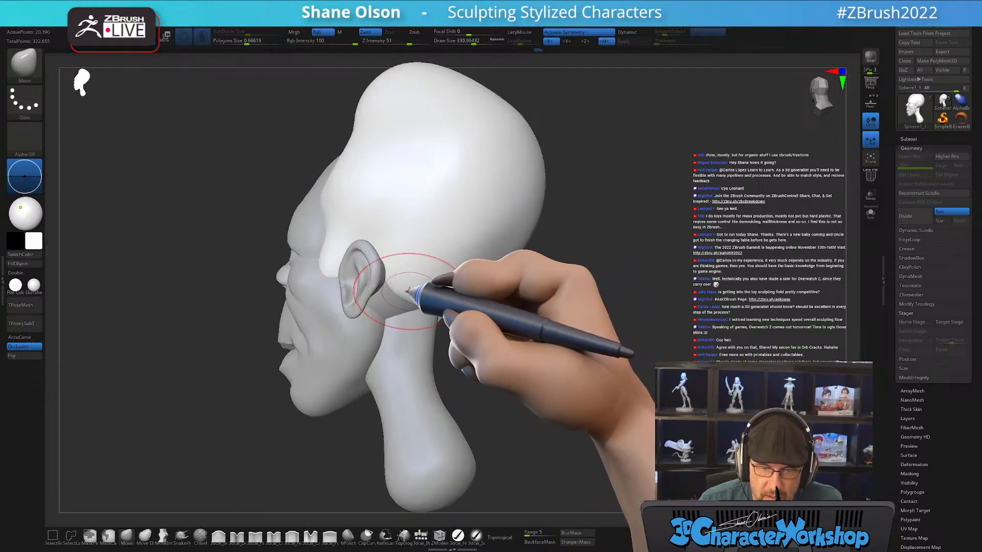
pyautogui.moveTo(511, 340)
pyautogui.mouseDown()
pyautogui.moveTo(449, 322)
pyautogui.moveTo(484, 312)
pyautogui.mouseUp()
pyautogui.moveTo(402, 321); pyautogui.dragTo(399, 336)
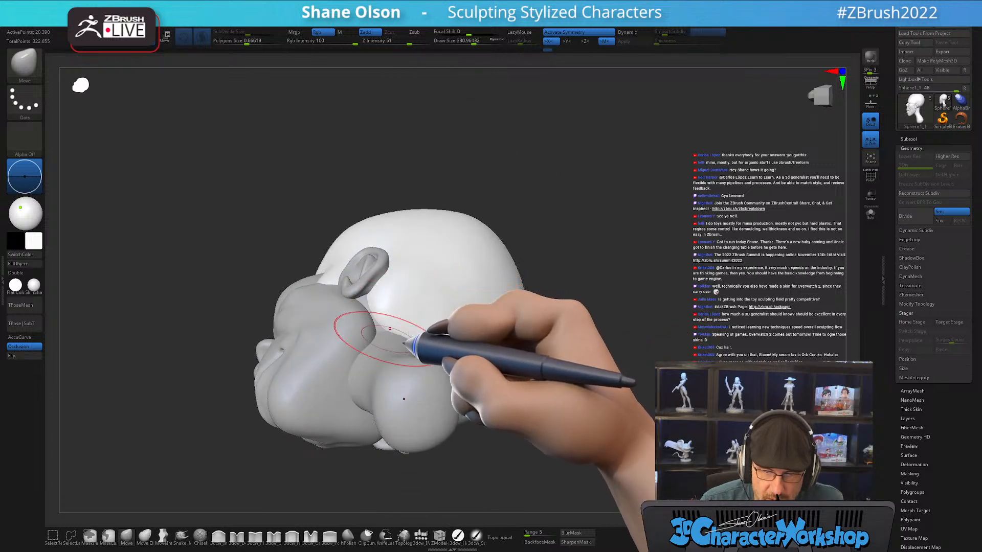
pyautogui.moveTo(552, 294)
pyautogui.mouseDown()
pyautogui.moveTo(568, 376)
pyautogui.moveTo(634, 439)
pyautogui.moveTo(624, 417)
pyautogui.moveTo(574, 377)
pyautogui.moveTo(595, 328)
pyautogui.moveTo(565, 306)
pyautogui.mouseUp()
pyautogui.moveTo(508, 324)
pyautogui.mouseDown()
pyautogui.moveTo(519, 329)
pyautogui.moveTo(420, 313)
pyautogui.moveTo(433, 305)
pyautogui.mouseUp()
# Smooth the hair's underside and pull its edge around the back of the ear with the Move brush
pyautogui.press('shift')
pyautogui.moveTo(596, 358)
pyautogui.mouseDown()
pyautogui.moveTo(543, 355)
pyautogui.moveTo(591, 360)
pyautogui.moveTo(612, 349)
pyautogui.moveTo(611, 330)
pyautogui.mouseUp()
pyautogui.moveTo(430, 327)
pyautogui.mouseDown()
pyautogui.moveTo(428, 349)
pyautogui.moveTo(407, 327)
pyautogui.mouseUp()
pyautogui.moveTo(561, 386); pyautogui.dragTo(616, 388)
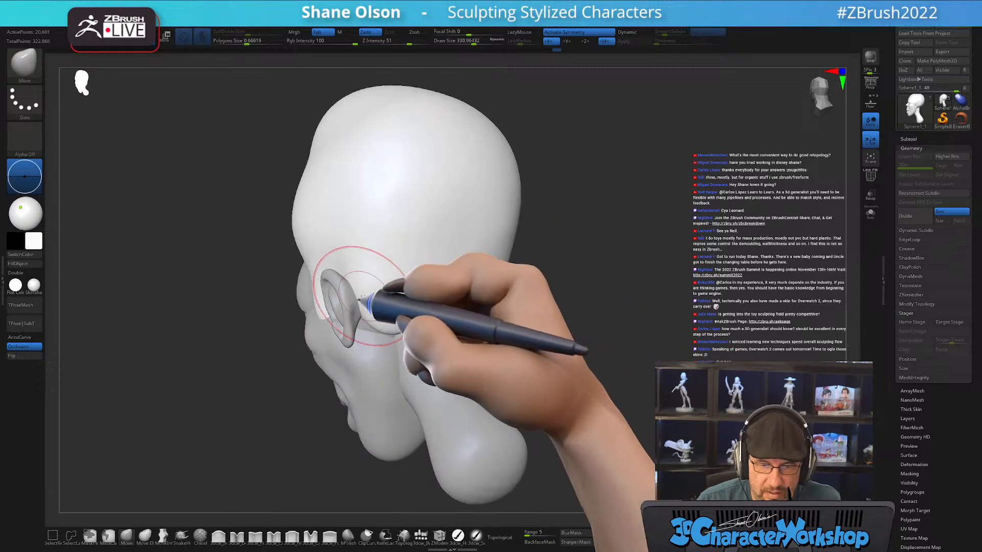
pyautogui.moveTo(360, 297); pyautogui.dragTo(370, 301)
pyautogui.moveTo(717, 272)
pyautogui.mouseDown()
pyautogui.moveTo(677, 276)
pyautogui.moveTo(703, 272)
pyautogui.mouseUp()
pyautogui.keyDown('alt'); pyautogui.moveTo(657, 327); pyautogui.dragTo(630, 310); pyautogui.keyUp('alt')
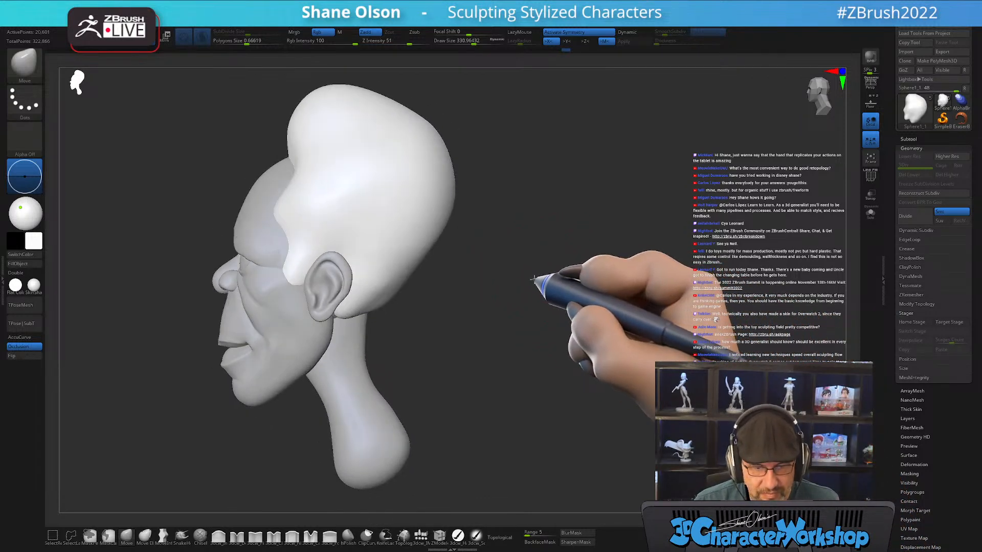
pyautogui.keyDown('alt'); pyautogui.moveTo(532, 285); pyautogui.dragTo(506, 341); pyautogui.keyUp('alt')
# Refine the hair's lower edge at the nape with the Move brush at a draw size of about 274
pyautogui.press('[')
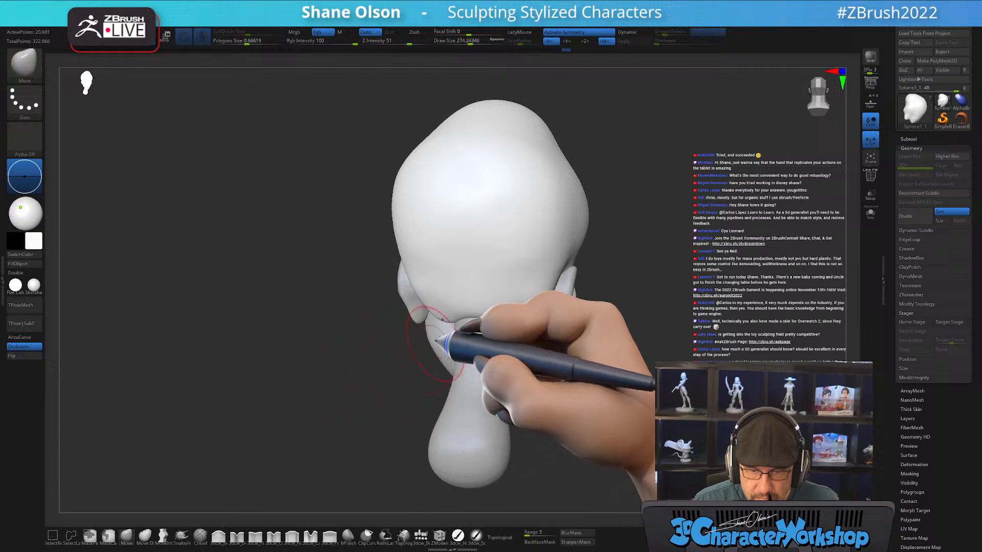
pyautogui.moveTo(445, 321); pyautogui.dragTo(441, 310)
pyautogui.moveTo(278, 421); pyautogui.dragTo(335, 408)
pyautogui.moveTo(526, 379); pyautogui.dragTo(552, 371)
pyautogui.moveTo(550, 363); pyautogui.dragTo(560, 358)
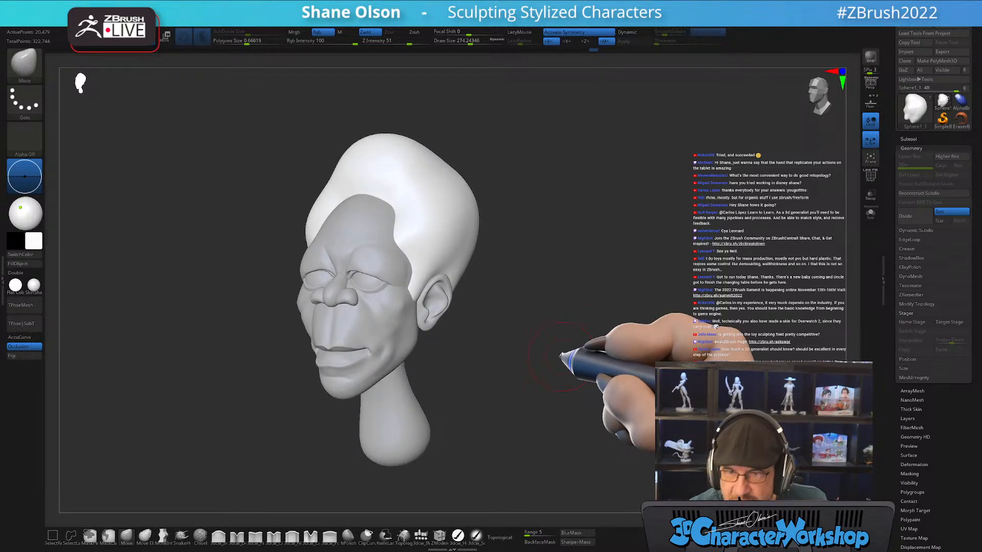
pyautogui.moveTo(563, 369)
pyautogui.mouseDown()
pyautogui.moveTo(577, 356)
pyautogui.moveTo(572, 391)
pyautogui.moveTo(543, 377)
pyautogui.moveTo(548, 368)
pyautogui.moveTo(517, 364)
pyautogui.moveTo(438, 412)
pyautogui.moveTo(299, 343)
pyautogui.moveTo(398, 366)
pyautogui.mouseUp()
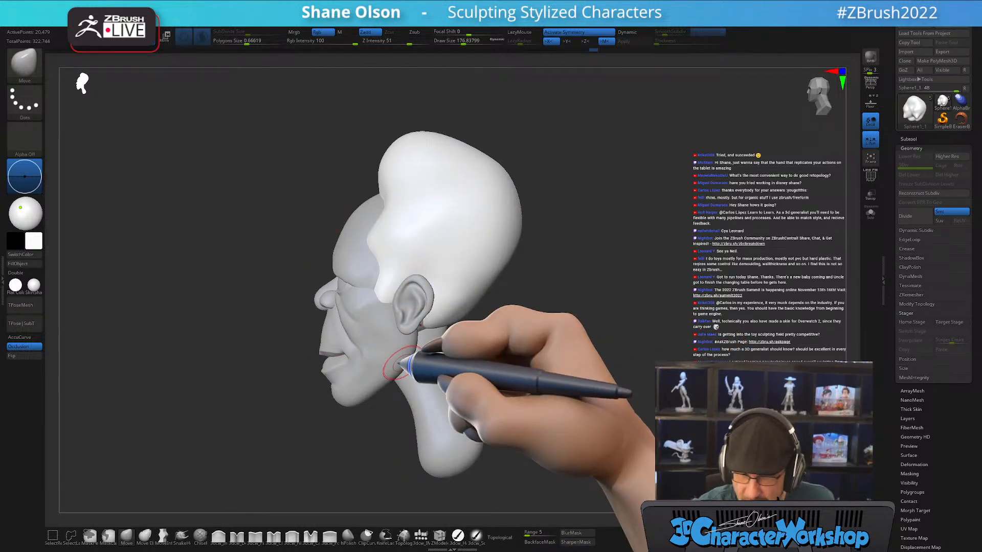
# Make the head subtool active and inspect its polygroups with the polyframe shown, then hide the polyframe
pyautogui.hotkey('shift', 'f')
pyautogui.keyDown('alt'); pyautogui.click(343, 387); pyautogui.keyUp('alt')
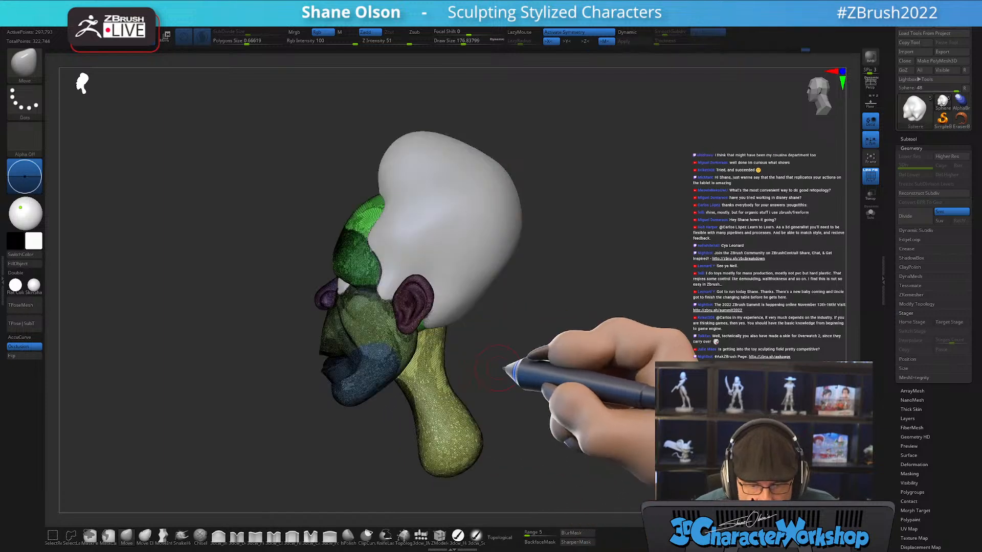
pyautogui.moveTo(536, 341); pyautogui.dragTo(595, 347)
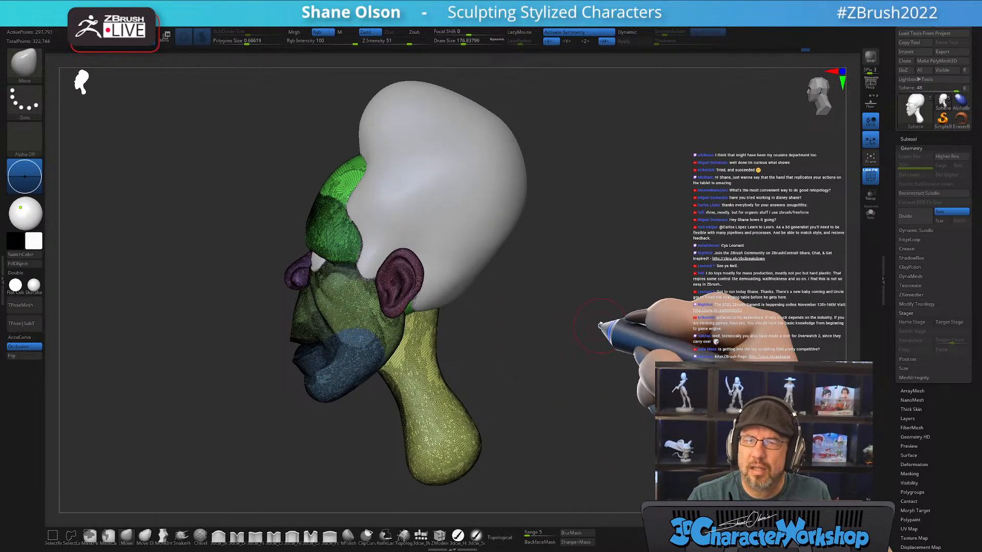
pyautogui.moveTo(608, 313); pyautogui.dragTo(628, 328)
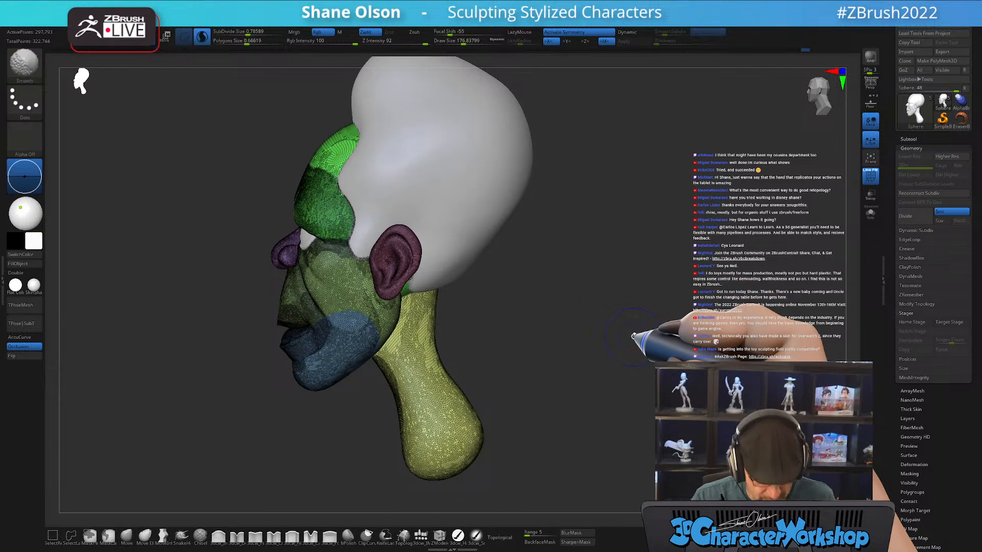
pyautogui.hotkey('shift', 'f')
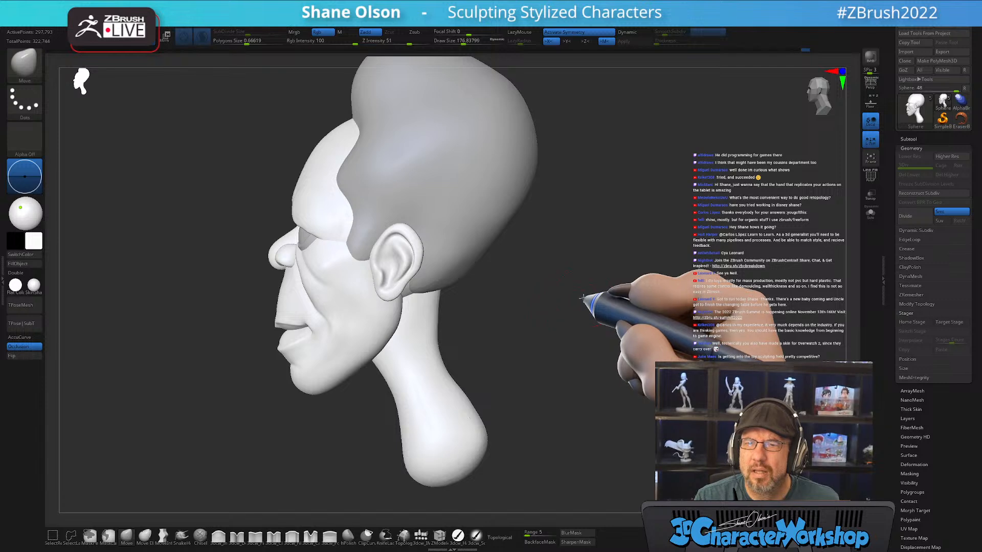
# Adjust the side of the cheek in front of the ear at a draw size of about 163 and smooth the area
pyautogui.moveTo(647, 302); pyautogui.dragTo(599, 299)
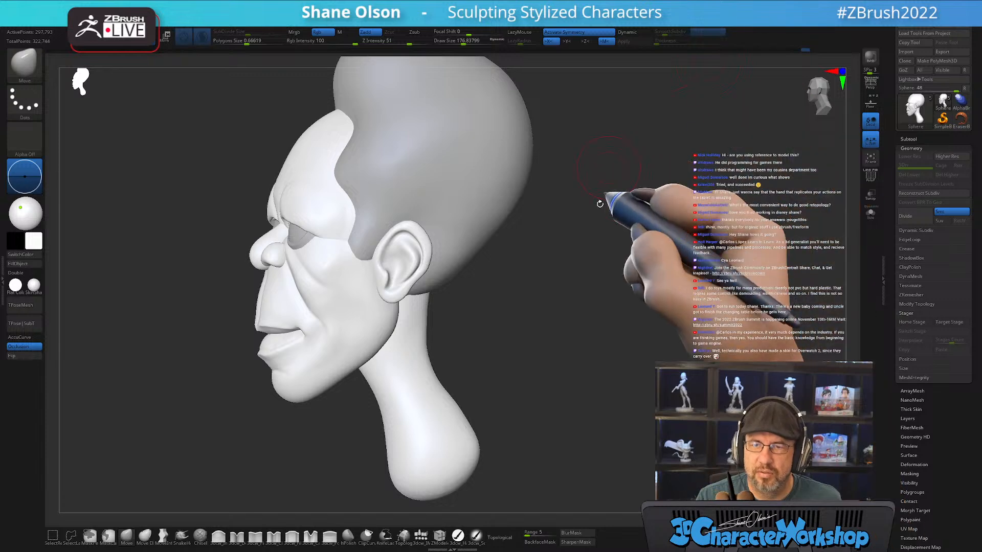
pyautogui.moveTo(520, 306); pyautogui.dragTo(501, 306)
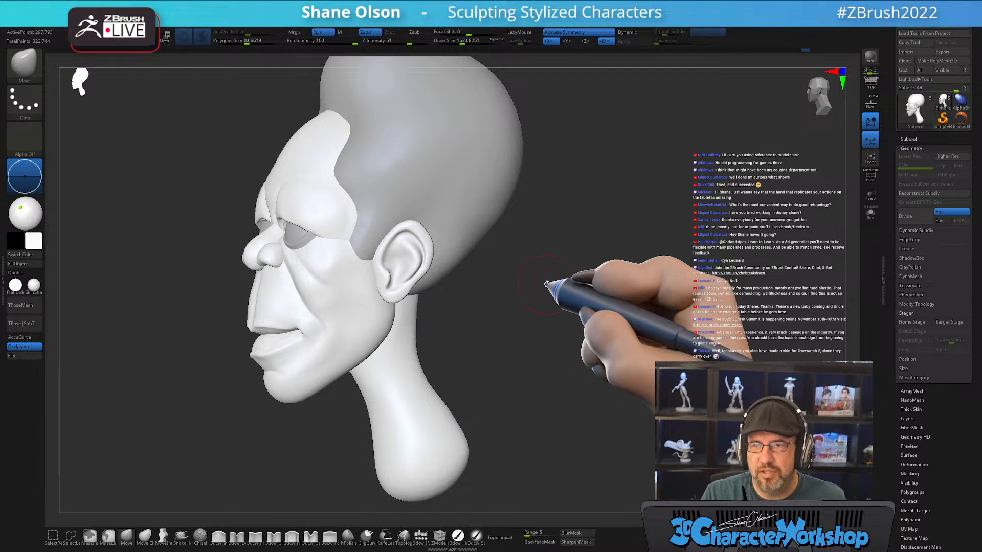
pyautogui.moveTo(559, 285)
pyautogui.mouseDown()
pyautogui.moveTo(532, 278)
pyautogui.moveTo(550, 289)
pyautogui.moveTo(569, 275)
pyautogui.moveTo(575, 286)
pyautogui.mouseUp()
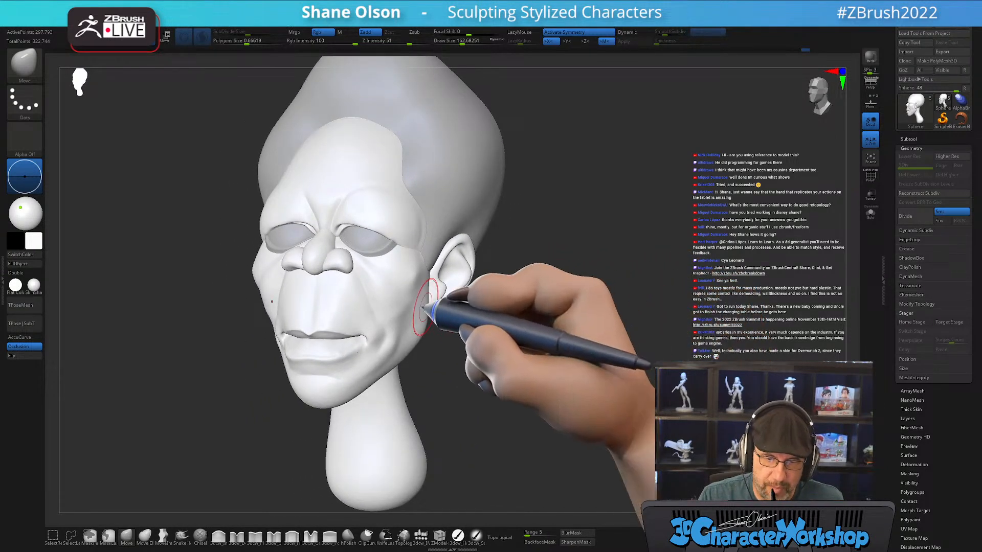
pyautogui.keyDown('shift'); pyautogui.moveTo(413, 285); pyautogui.dragTo(427, 285); pyautogui.keyUp('shift')
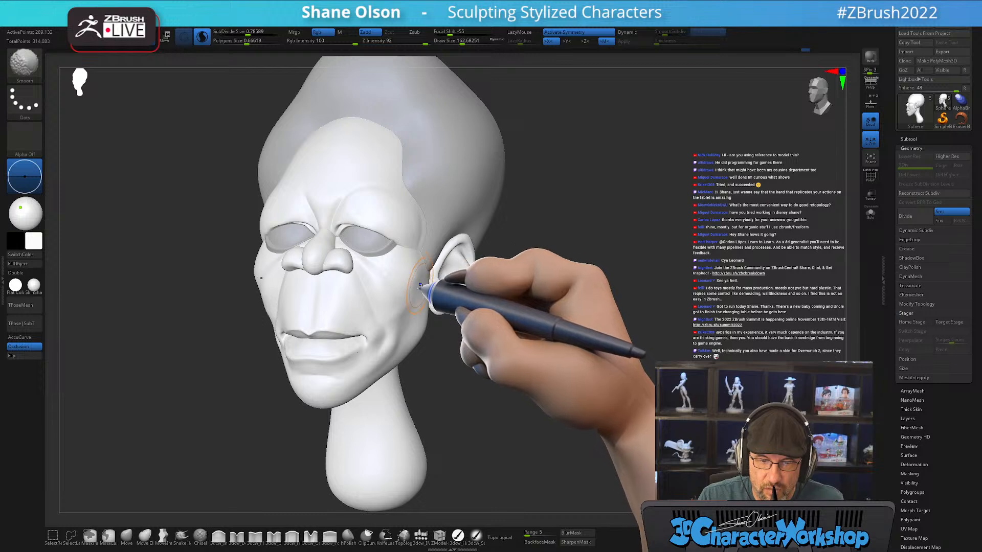
pyautogui.moveTo(610, 381)
pyautogui.mouseDown()
pyautogui.moveTo(526, 379)
pyautogui.moveTo(526, 351)
pyautogui.moveTo(511, 346)
pyautogui.moveTo(490, 359)
pyautogui.moveTo(271, 391)
pyautogui.moveTo(451, 375)
pyautogui.mouseUp()
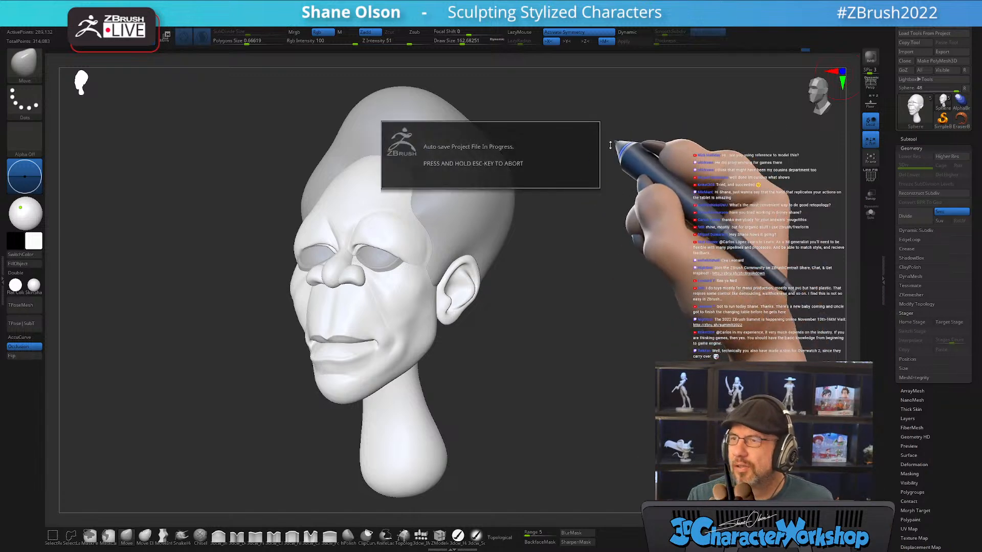
# Choose a medium brown skin tone as the active color
pyautogui.moveTo(559, 307)
pyautogui.mouseDown()
pyautogui.moveTo(576, 313)
pyautogui.moveTo(581, 302)
pyautogui.moveTo(526, 296)
pyautogui.mouseUp()
pyautogui.click(25, 212)
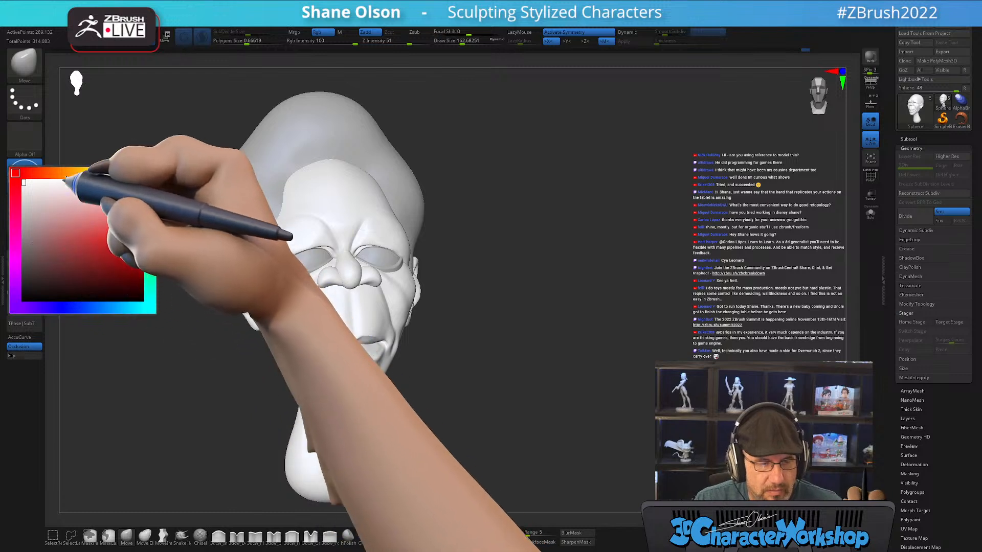
pyautogui.click(62, 173)
pyautogui.click(52, 223)
pyautogui.moveTo(170, 145); pyautogui.dragTo(77, 230)
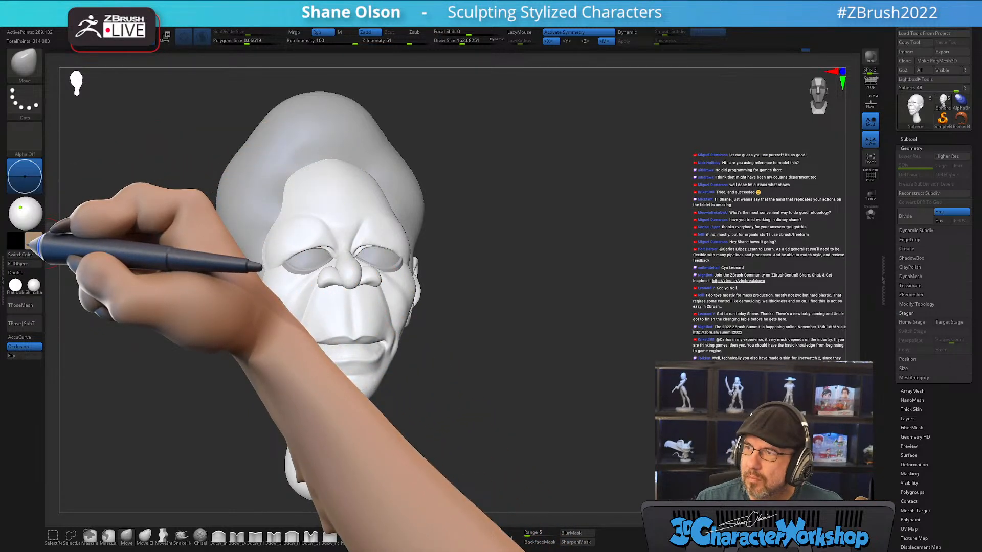
pyautogui.click(29, 243)
pyautogui.click(58, 259)
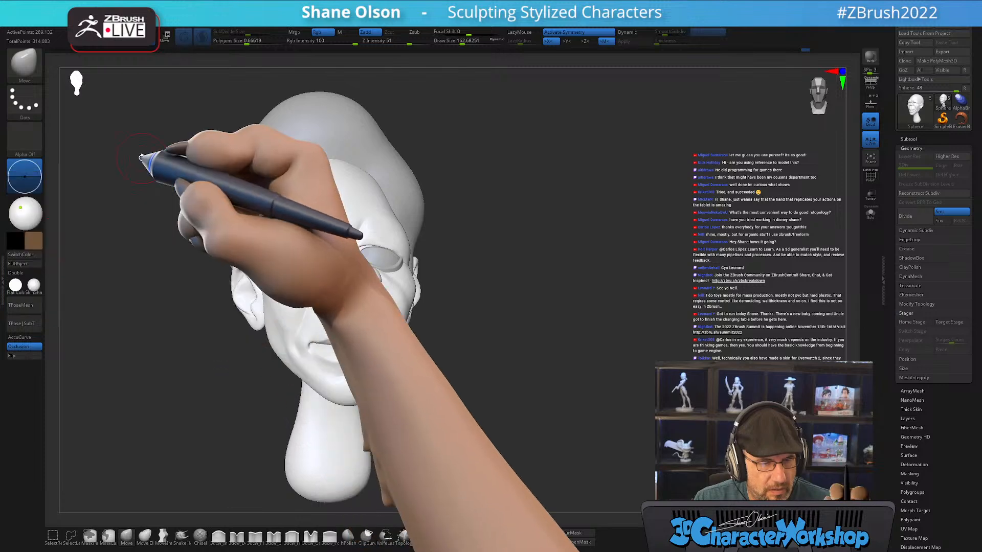
pyautogui.click(30, 242)
pyautogui.click(63, 258)
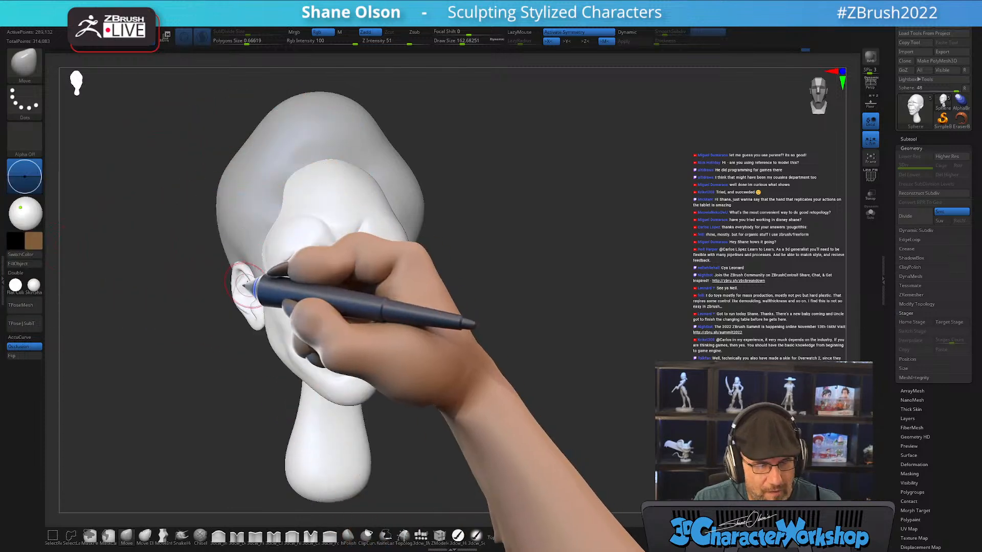
# Switch to the 3dcw_HardP paint brush and fill the head with the medium brown
pyautogui.click(434, 535)
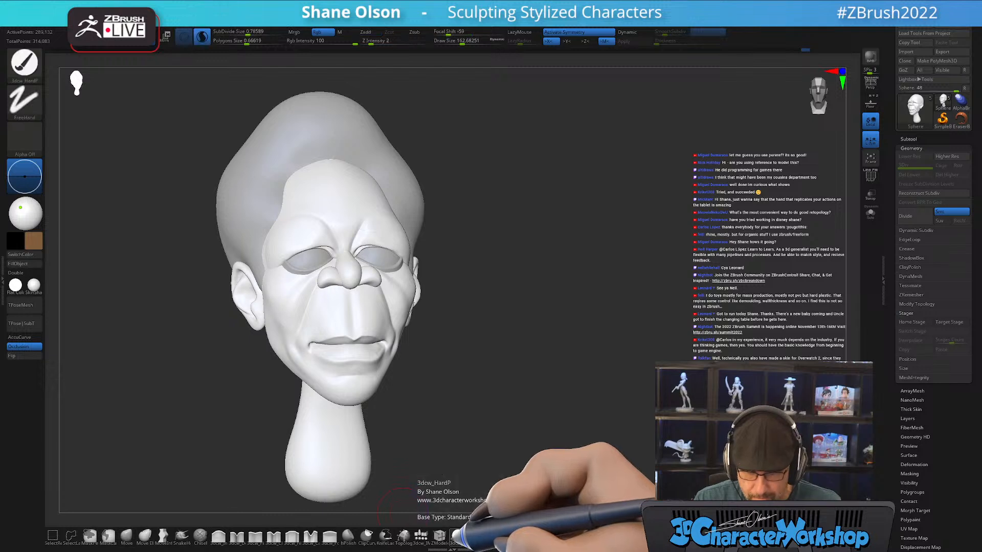
pyautogui.click(19, 264)
pyautogui.moveTo(496, 284); pyautogui.dragTo(564, 276)
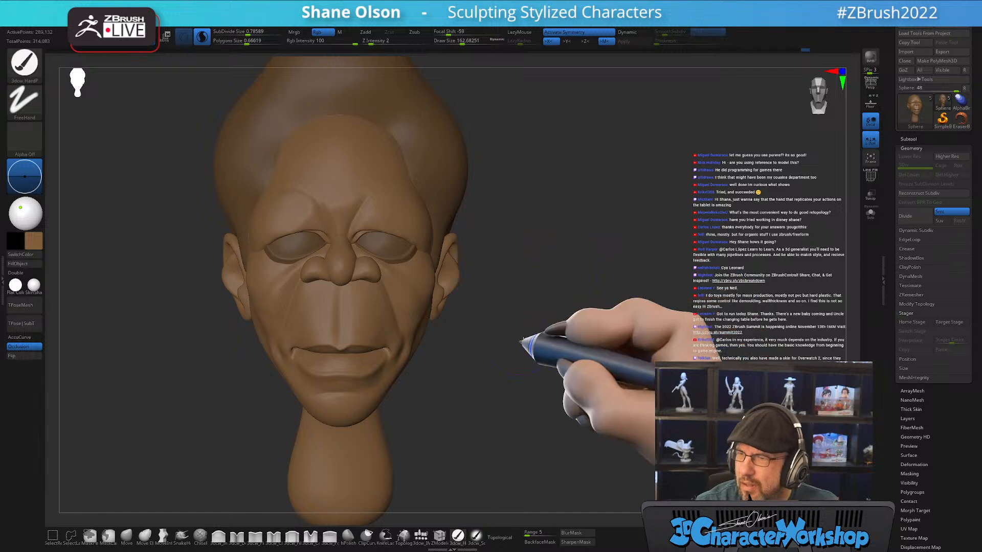
pyautogui.moveTo(526, 344); pyautogui.dragTo(578, 319)
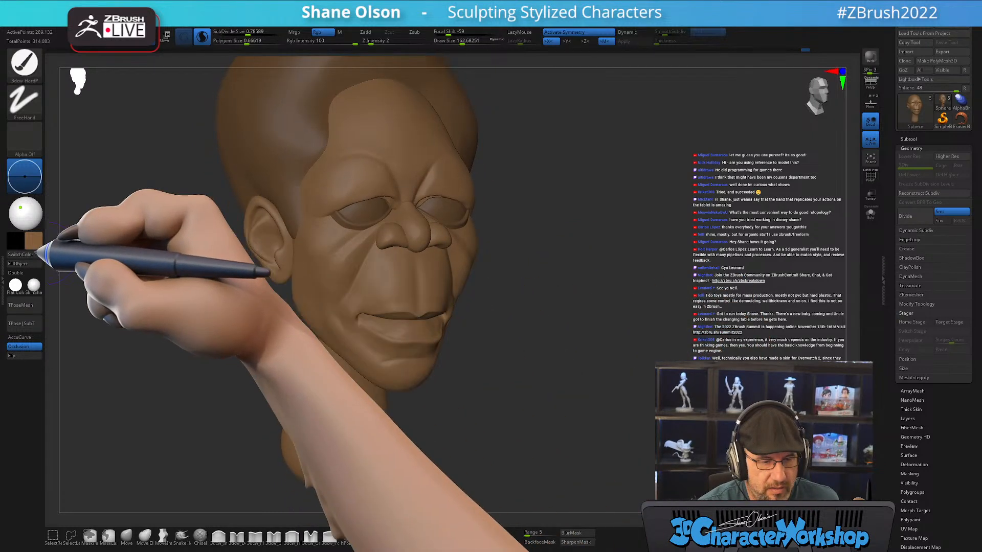
# Lighten the skin color to a golden tan brown and apply it to the head
pyautogui.click(34, 241)
pyautogui.moveTo(53, 234); pyautogui.dragTo(66, 259)
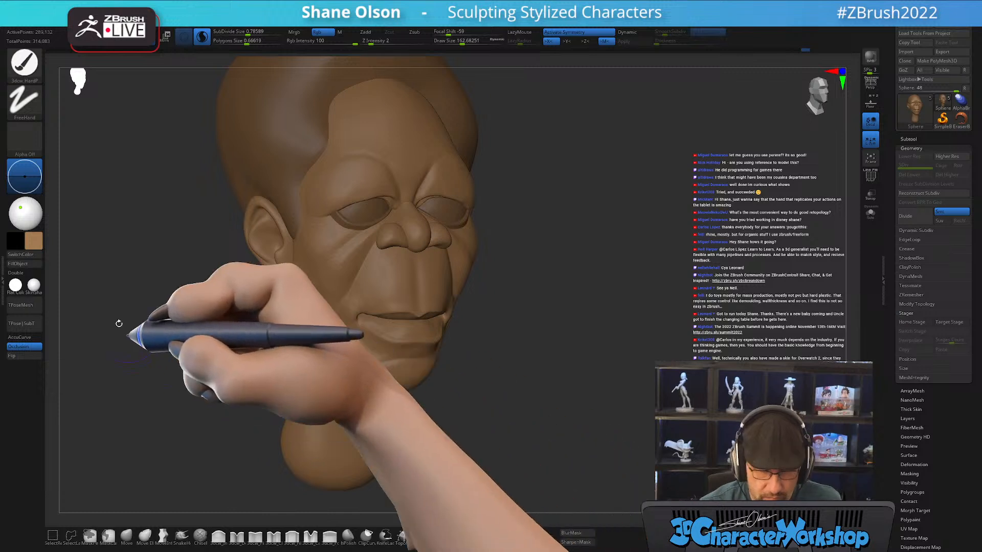
pyautogui.click(35, 282)
pyautogui.moveTo(124, 362); pyautogui.dragTo(196, 408)
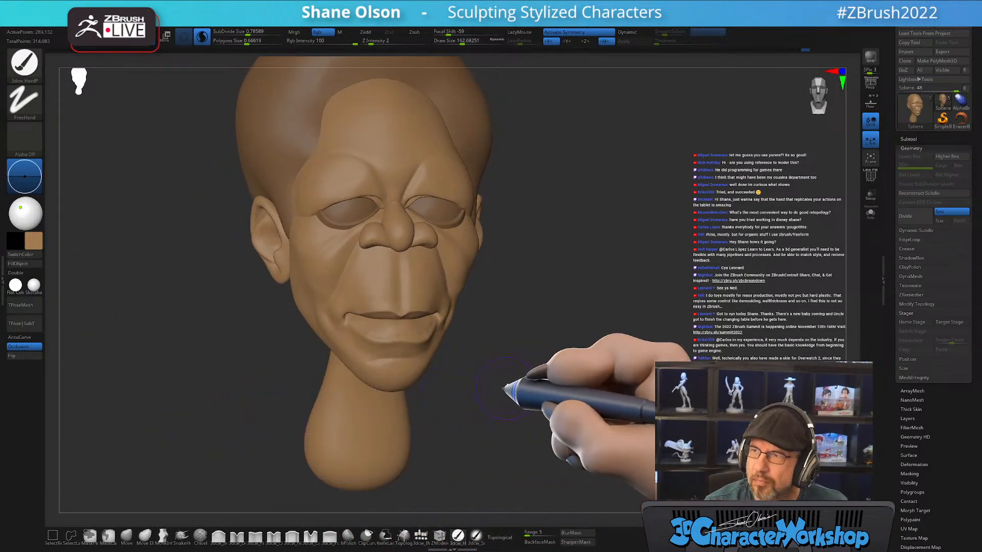
pyautogui.moveTo(504, 395); pyautogui.dragTo(516, 374)
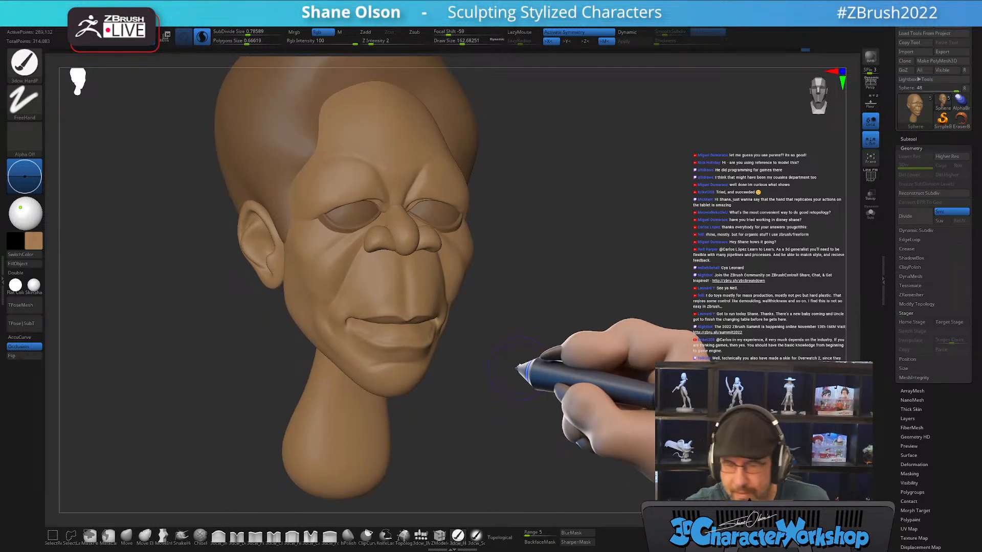
# Shift the skin color's hue toward orange for a warmer, redder brown on the head
pyautogui.click(36, 241)
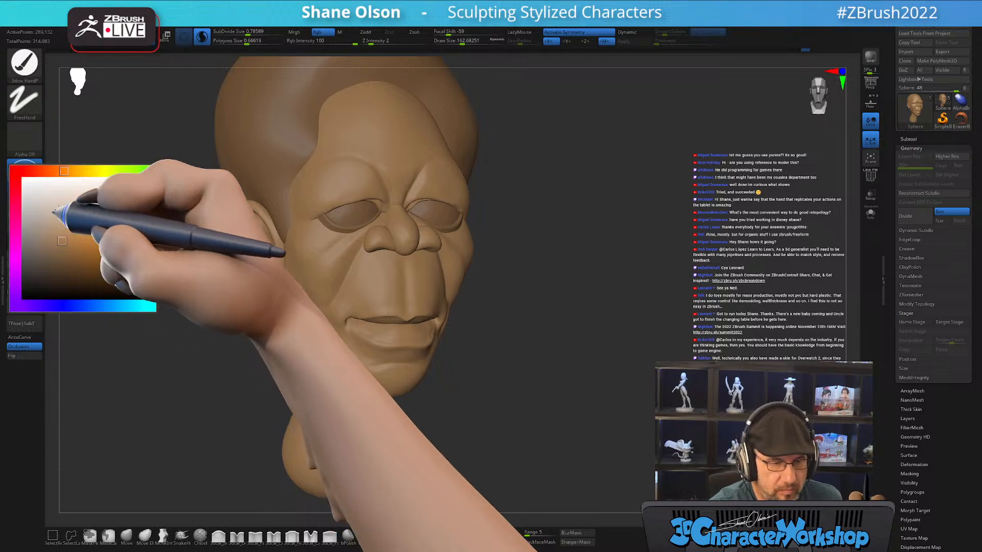
pyautogui.click(58, 169)
pyautogui.click(37, 237)
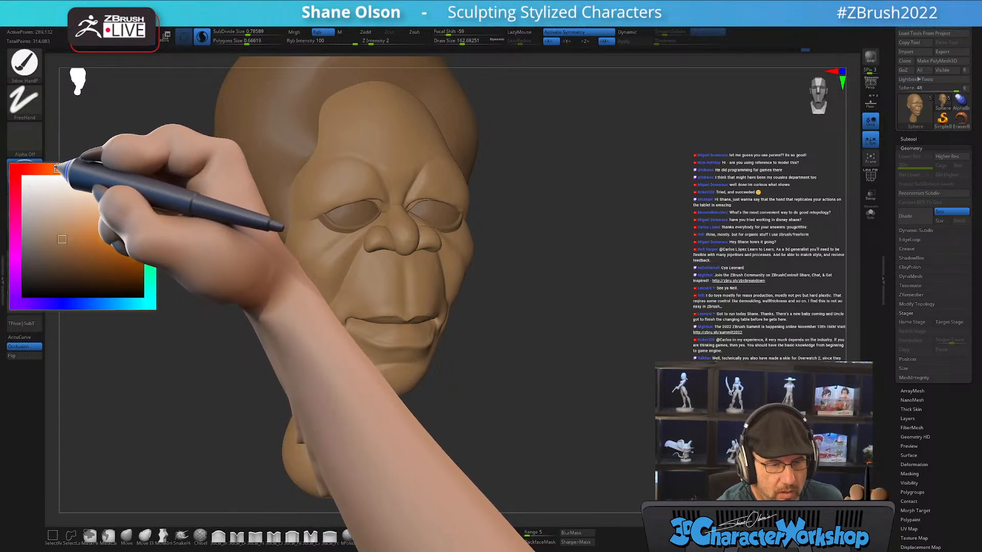
pyautogui.click(57, 168)
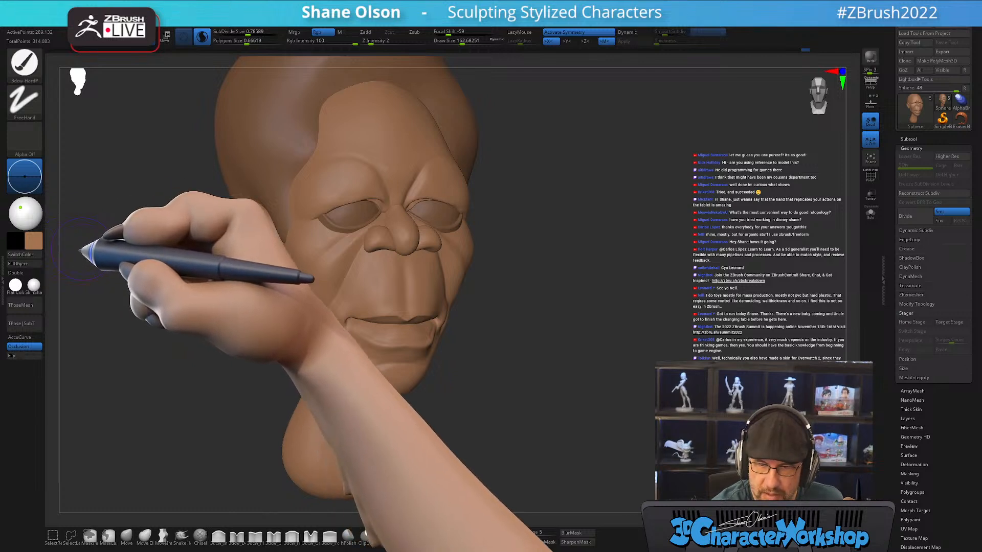
pyautogui.moveTo(88, 256)
pyautogui.mouseDown()
pyautogui.moveTo(566, 350)
pyautogui.moveTo(587, 346)
pyautogui.moveTo(569, 350)
pyautogui.mouseUp()
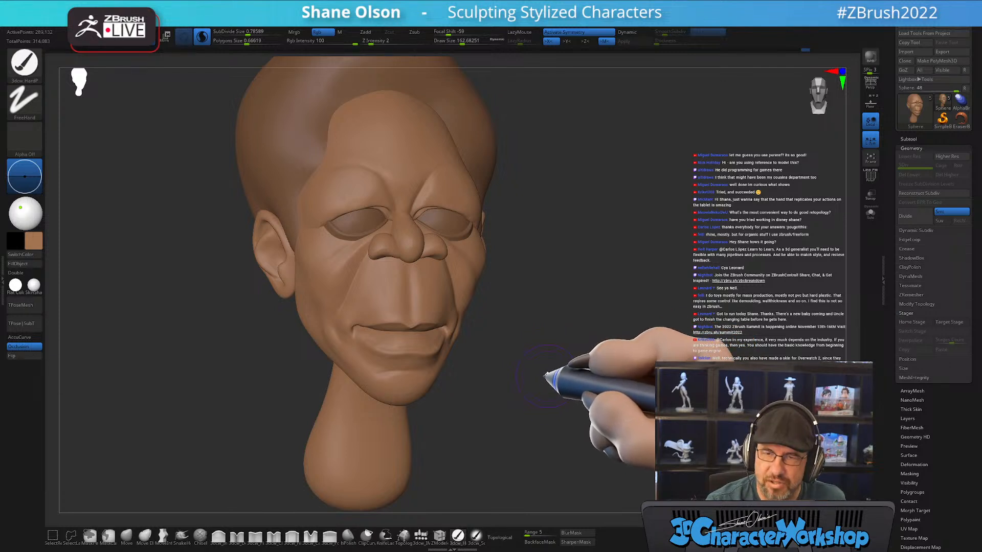
# Make the hair mass the active part, choose a light greyish brown and fill the whole hair with it
pyautogui.moveTo(550, 364)
pyautogui.mouseDown()
pyautogui.moveTo(562, 372)
pyautogui.moveTo(548, 325)
pyautogui.moveTo(526, 351)
pyautogui.moveTo(501, 349)
pyautogui.moveTo(533, 346)
pyautogui.mouseUp()
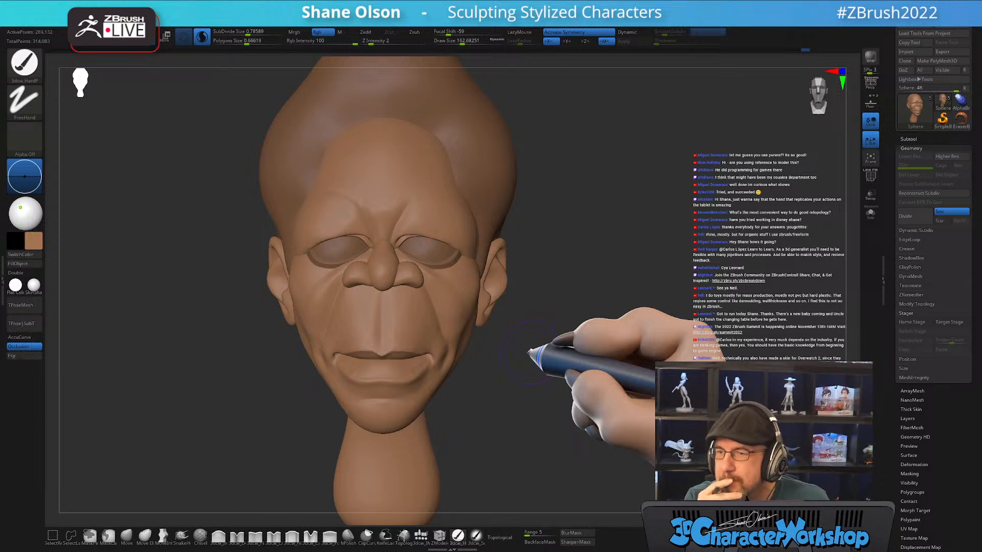
pyautogui.moveTo(540, 372)
pyautogui.mouseDown()
pyautogui.moveTo(543, 390)
pyautogui.moveTo(556, 379)
pyautogui.moveTo(536, 394)
pyautogui.mouseUp()
pyautogui.keyDown('alt'); pyautogui.click(471, 262); pyautogui.keyUp('alt')
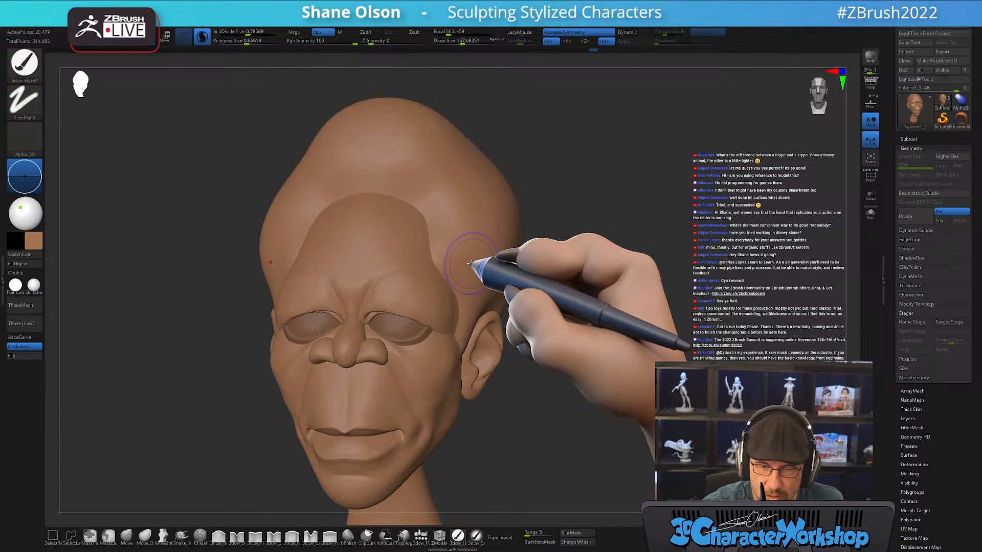
pyautogui.click(31, 238)
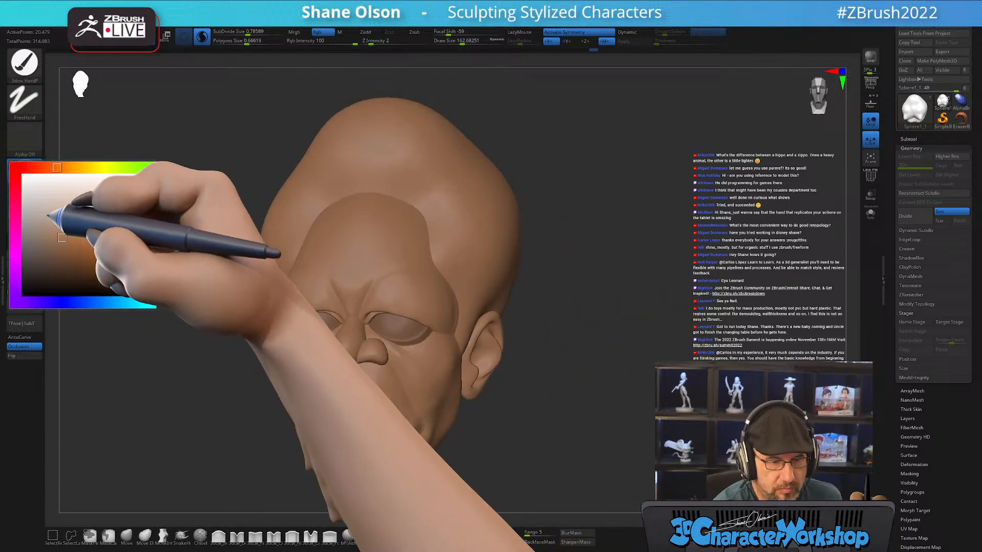
pyautogui.moveTo(38, 232)
pyautogui.mouseDown()
pyautogui.moveTo(51, 240)
pyautogui.moveTo(34, 233)
pyautogui.mouseUp()
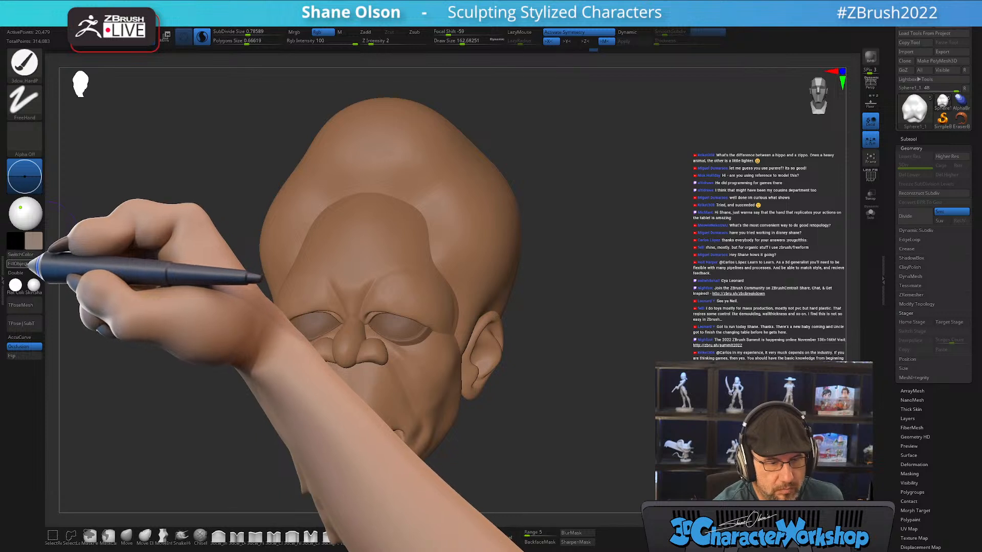
pyautogui.click(30, 264)
# Make the eyes the active part, with the brown skin tone as the current color
pyautogui.moveTo(578, 440)
pyautogui.mouseDown()
pyautogui.moveTo(616, 399)
pyautogui.moveTo(627, 409)
pyautogui.moveTo(629, 389)
pyautogui.mouseUp()
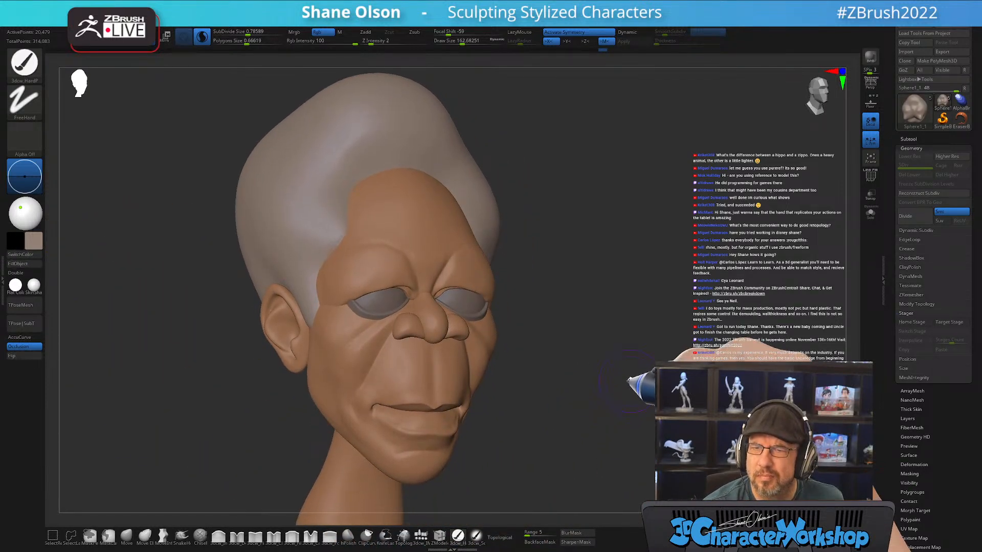
pyautogui.moveTo(596, 419)
pyautogui.mouseDown()
pyautogui.moveTo(602, 400)
pyautogui.moveTo(588, 394)
pyautogui.moveTo(587, 344)
pyautogui.moveTo(535, 308)
pyautogui.moveTo(570, 320)
pyautogui.moveTo(569, 340)
pyautogui.mouseUp()
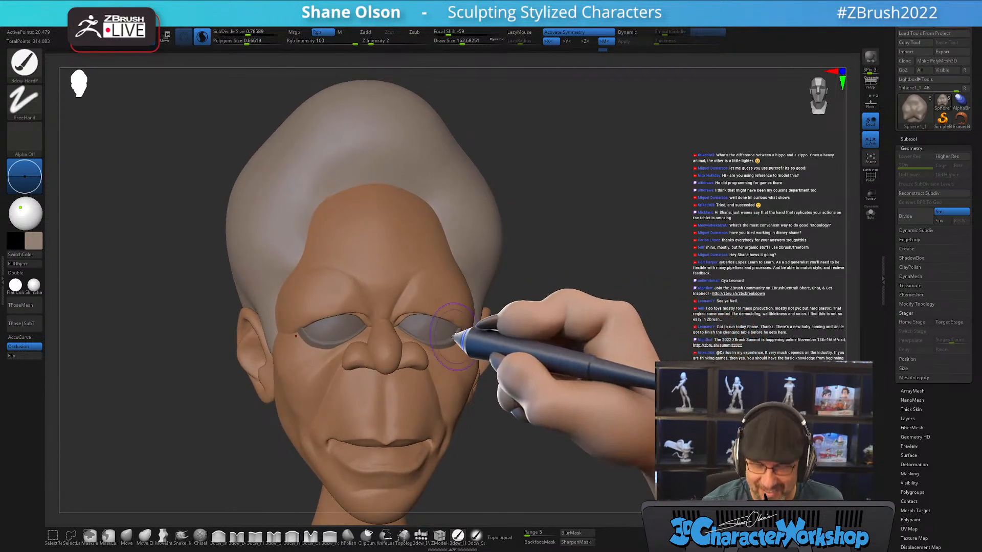
pyautogui.keyDown('alt'); pyautogui.click(464, 349); pyautogui.keyUp('alt')
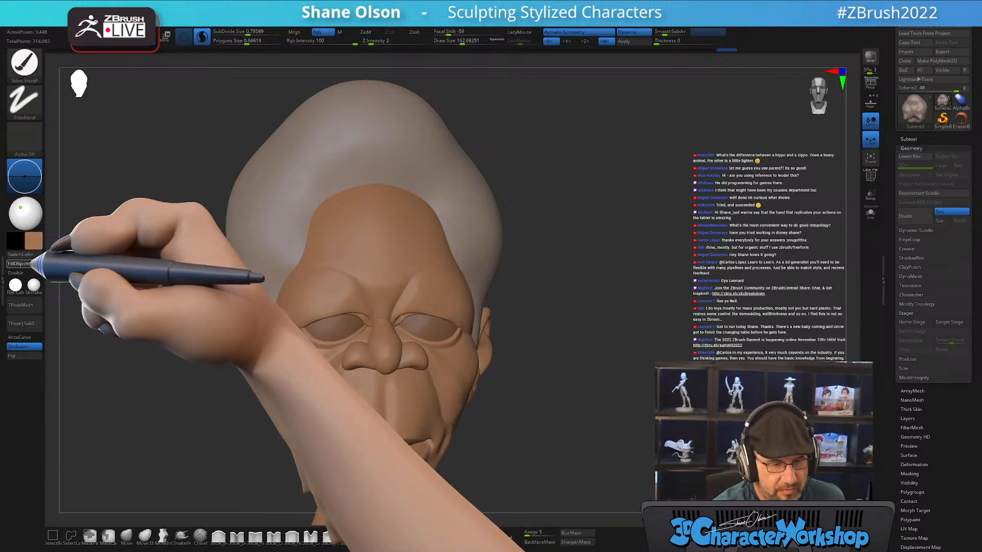
pyautogui.press('shift')
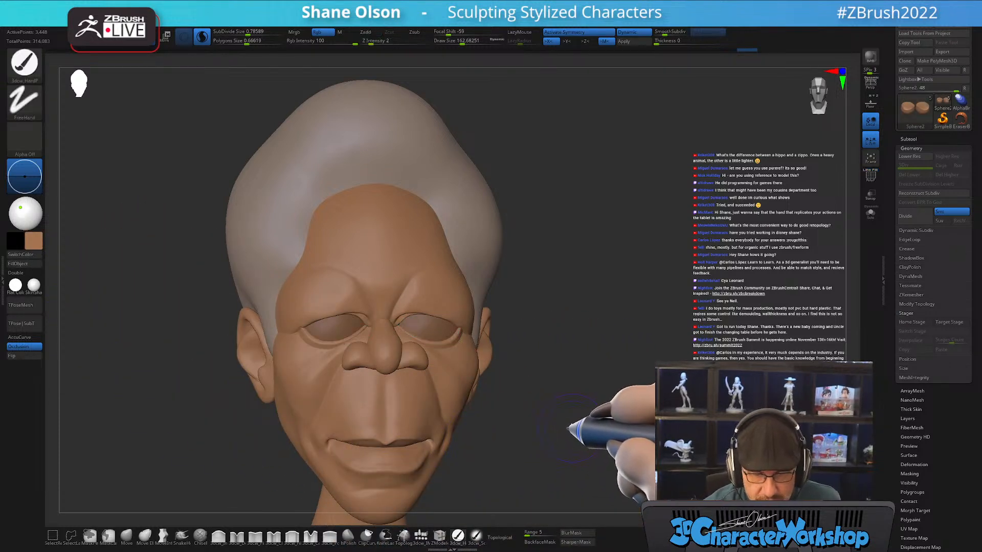
# Switch to the 3dcw_SoftP paint brush and darken its color to a deep brown
pyautogui.moveTo(558, 435)
pyautogui.mouseDown()
pyautogui.moveTo(534, 432)
pyautogui.moveTo(565, 345)
pyautogui.mouseUp()
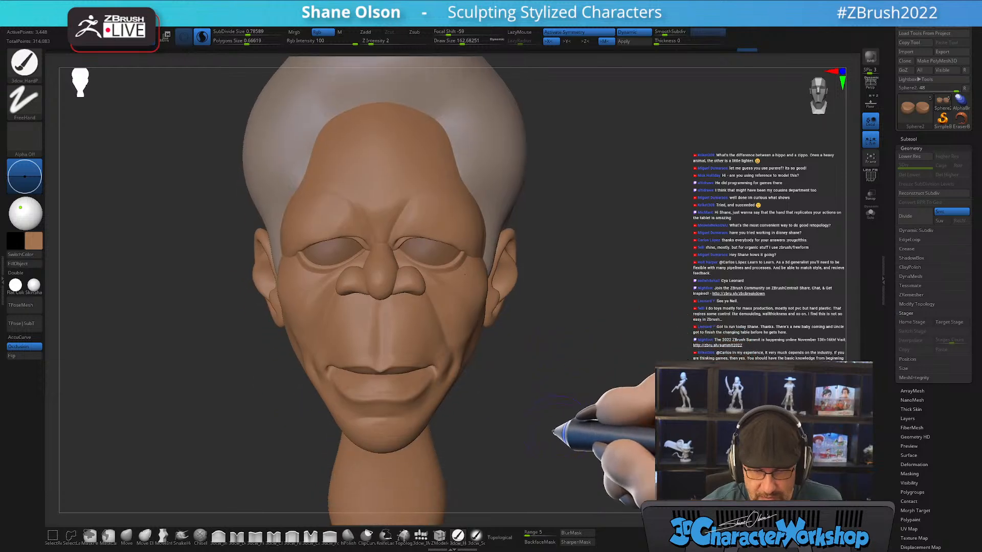
pyautogui.click(476, 536)
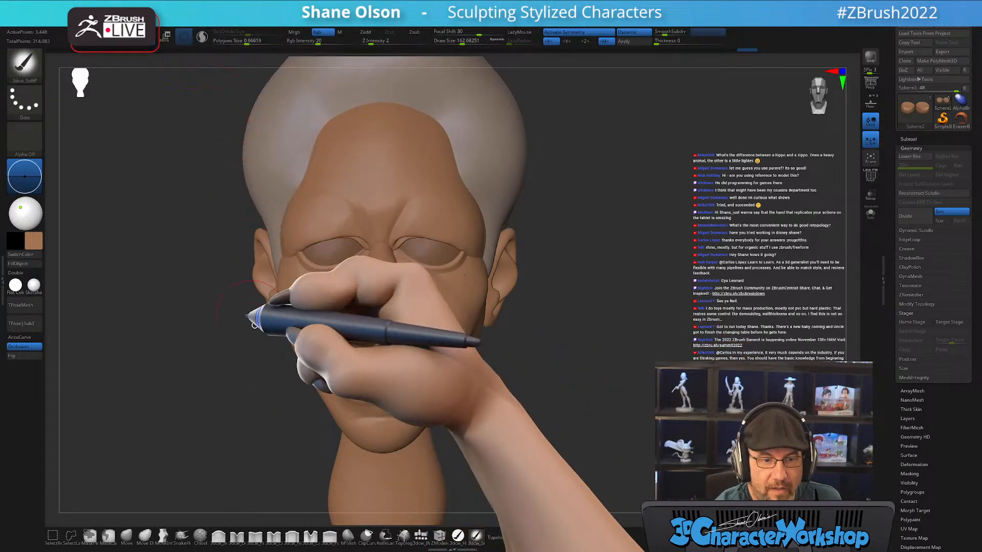
pyautogui.moveTo(583, 415); pyautogui.dragTo(577, 381)
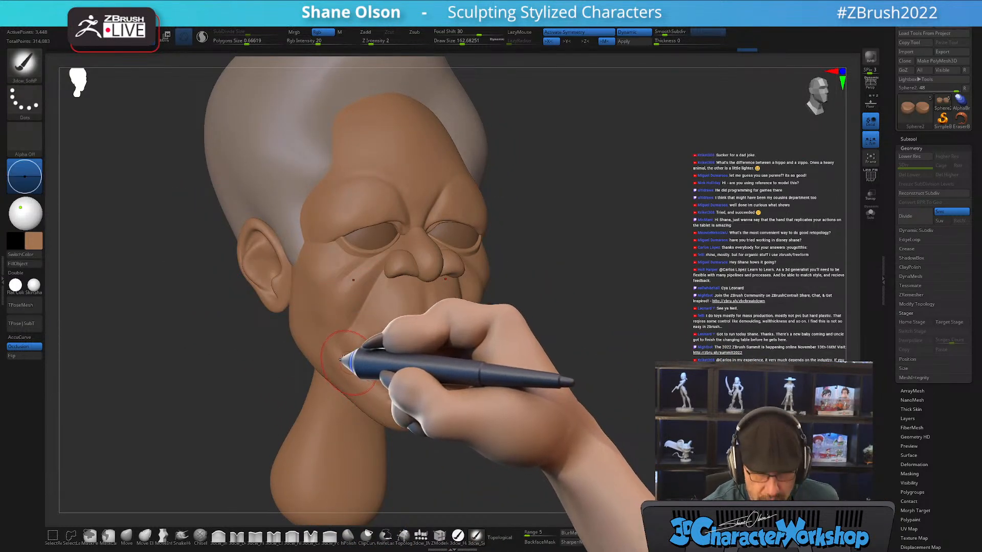
pyautogui.click(31, 240)
pyautogui.moveTo(49, 240); pyautogui.dragTo(58, 264)
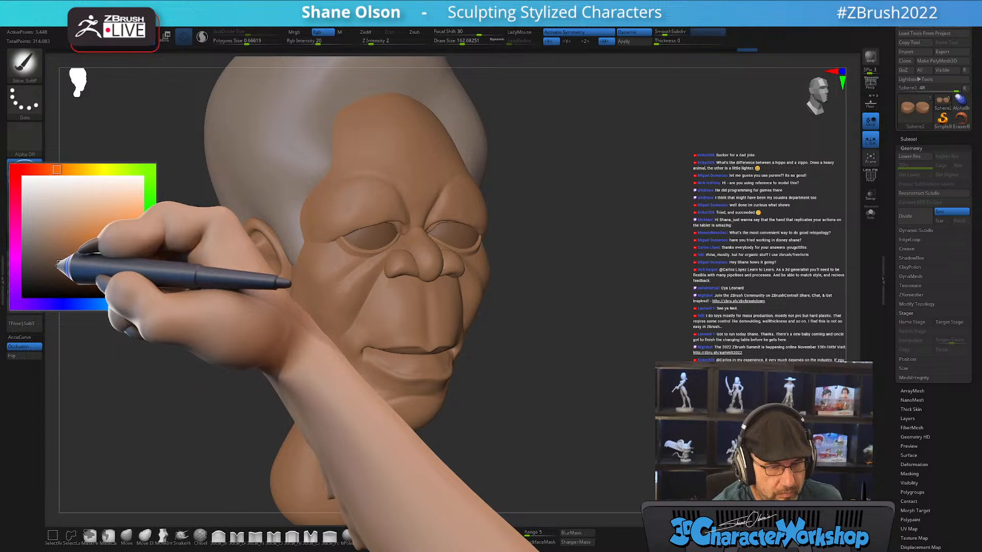
# Try to shade the cheeks and jaw with soft dark brown strokes at different brush sizes
pyautogui.moveTo(514, 353)
pyautogui.mouseDown()
pyautogui.moveTo(537, 355)
pyautogui.moveTo(516, 368)
pyautogui.mouseUp()
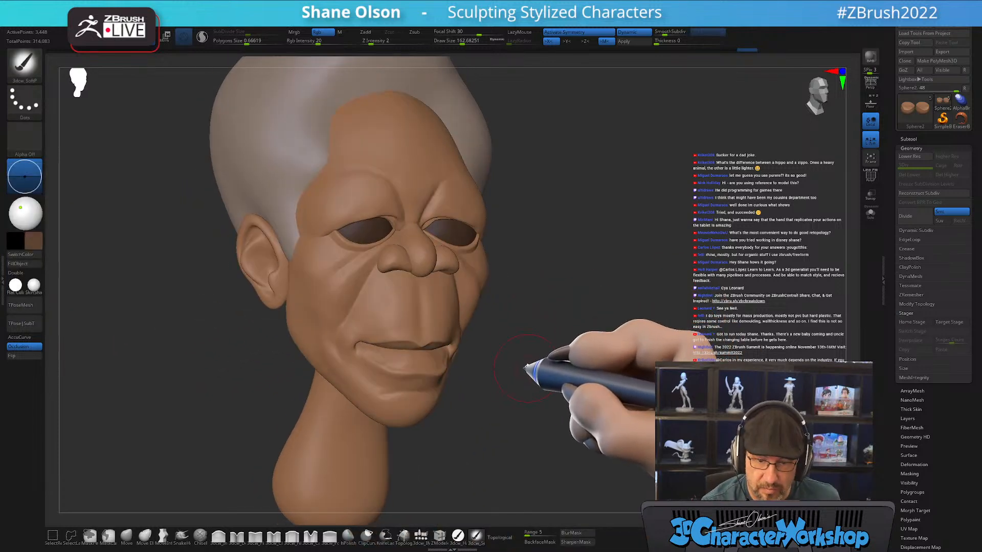
pyautogui.moveTo(327, 346); pyautogui.dragTo(305, 318)
pyautogui.moveTo(301, 313); pyautogui.dragTo(315, 294, button='right')
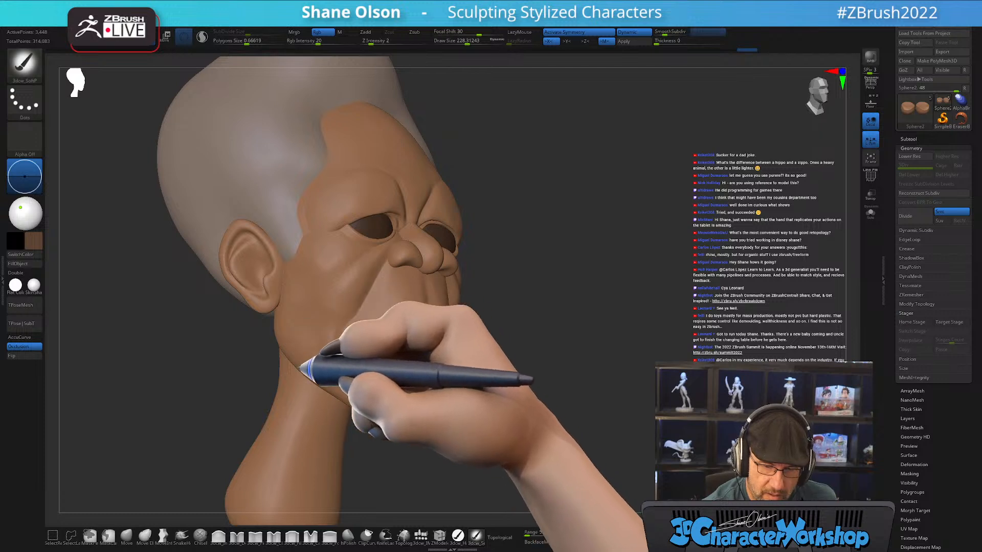
pyautogui.moveTo(526, 417)
pyautogui.mouseDown()
pyautogui.moveTo(547, 412)
pyautogui.moveTo(552, 377)
pyautogui.moveTo(573, 378)
pyautogui.moveTo(542, 384)
pyautogui.mouseUp()
pyautogui.press('s')
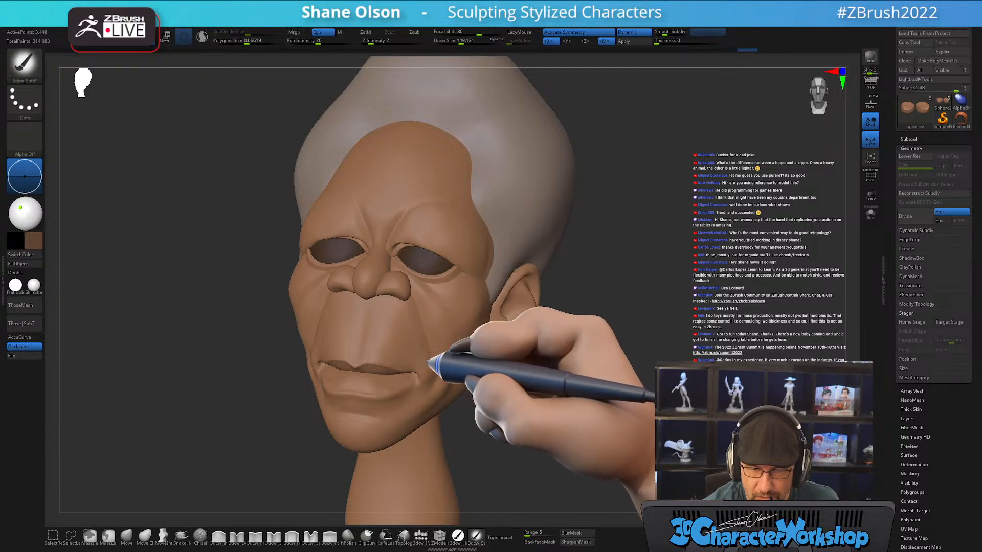
pyautogui.moveTo(488, 359); pyautogui.dragTo(433, 338)
pyautogui.press('s')
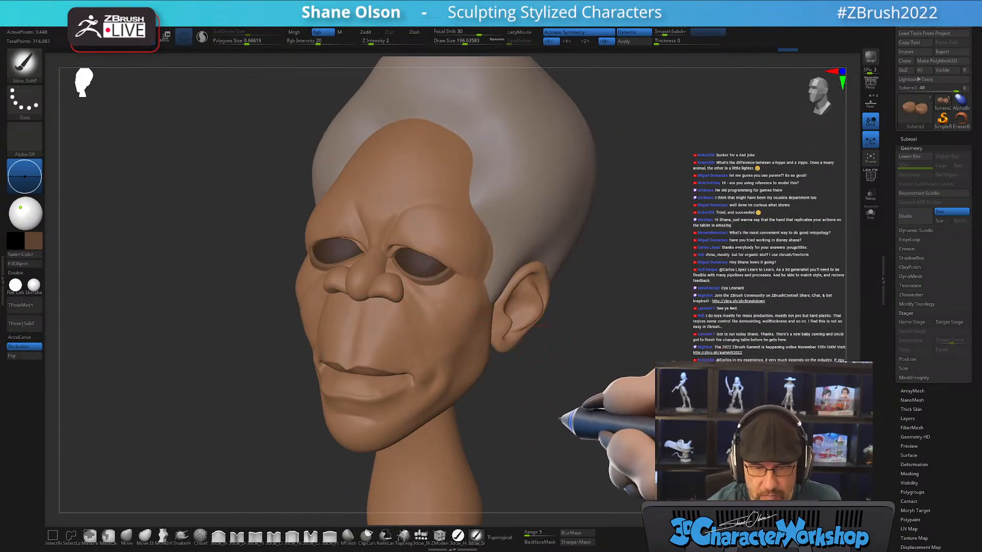
# Activate the head and display its polyframe to examine the mesh density on the cheeks and jaw
pyautogui.moveTo(561, 420)
pyautogui.mouseDown()
pyautogui.moveTo(630, 391)
pyautogui.moveTo(581, 407)
pyautogui.moveTo(463, 338)
pyautogui.mouseUp()
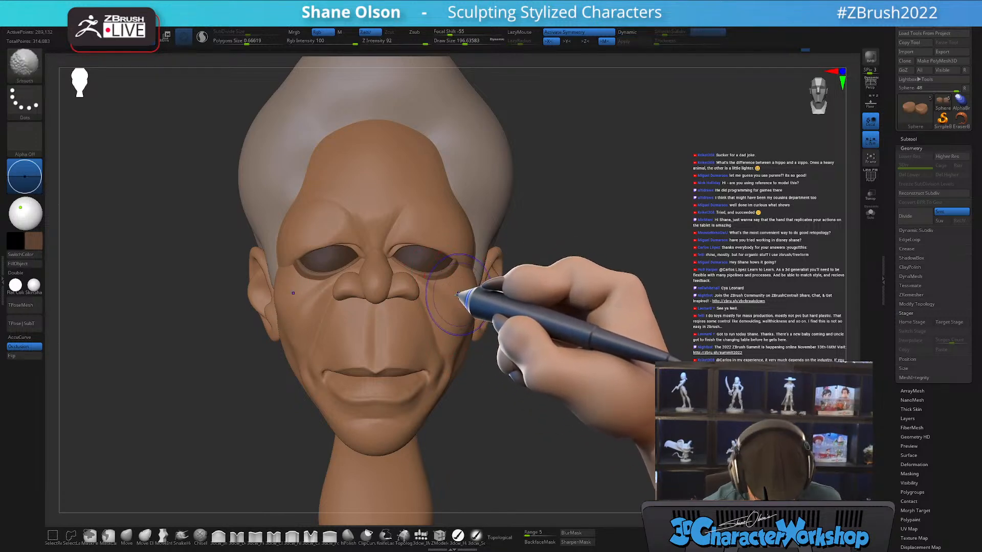
pyautogui.hotkey('shift', 'f')
pyautogui.hotkey('shift', 'f')
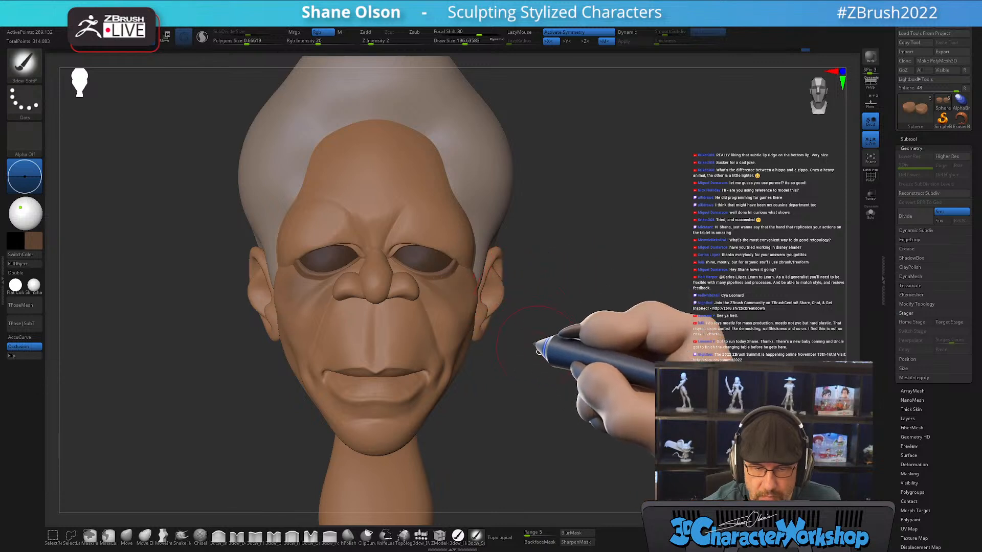
pyautogui.moveTo(558, 401)
pyautogui.mouseDown()
pyautogui.moveTo(587, 404)
pyautogui.moveTo(552, 330)
pyautogui.moveTo(565, 333)
pyautogui.moveTo(544, 396)
pyautogui.moveTo(514, 369)
pyautogui.moveTo(527, 409)
pyautogui.moveTo(585, 432)
pyautogui.mouseUp()
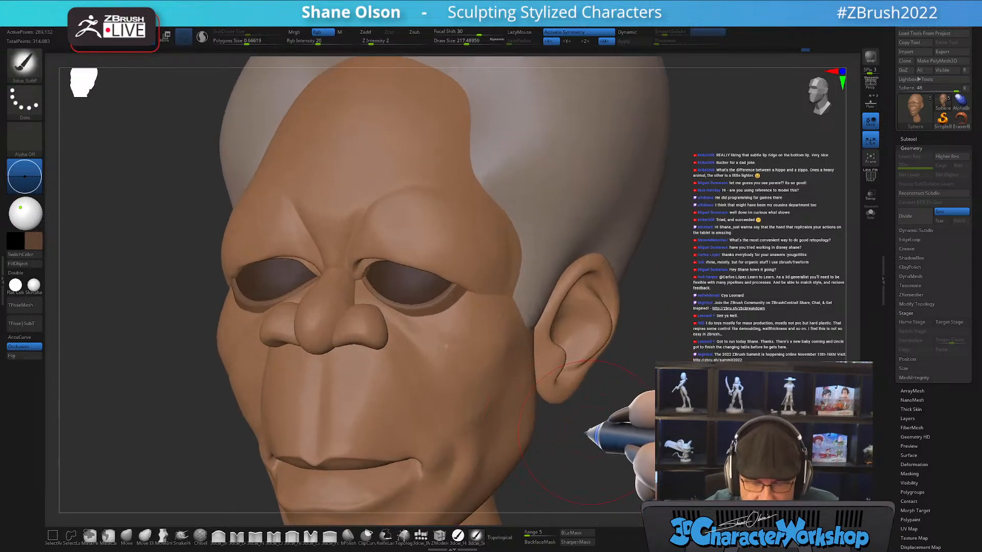
pyautogui.hotkey('shift', 'f')
pyautogui.hotkey('shift', 'f')
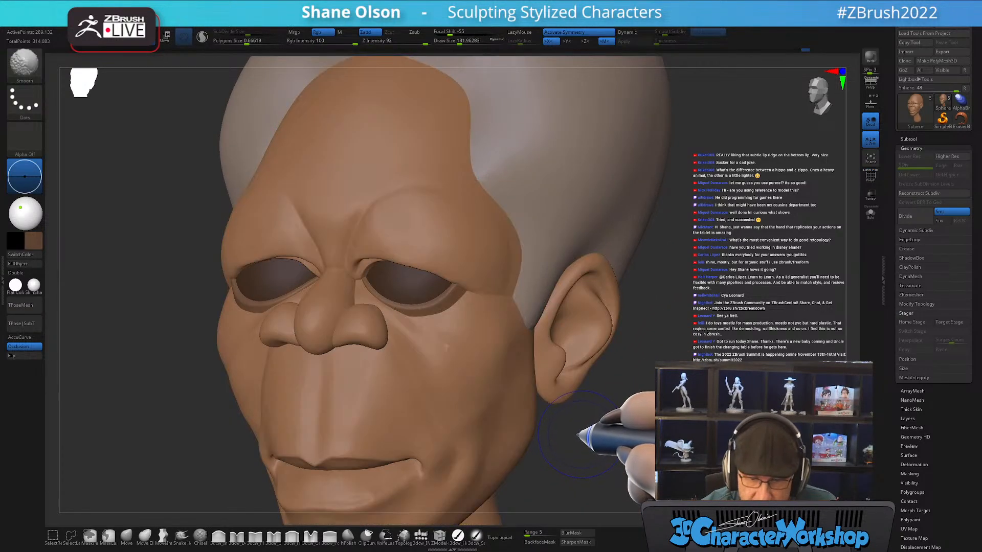
pyautogui.hotkey('shift', 'f')
pyautogui.moveTo(579, 437); pyautogui.dragTo(560, 419)
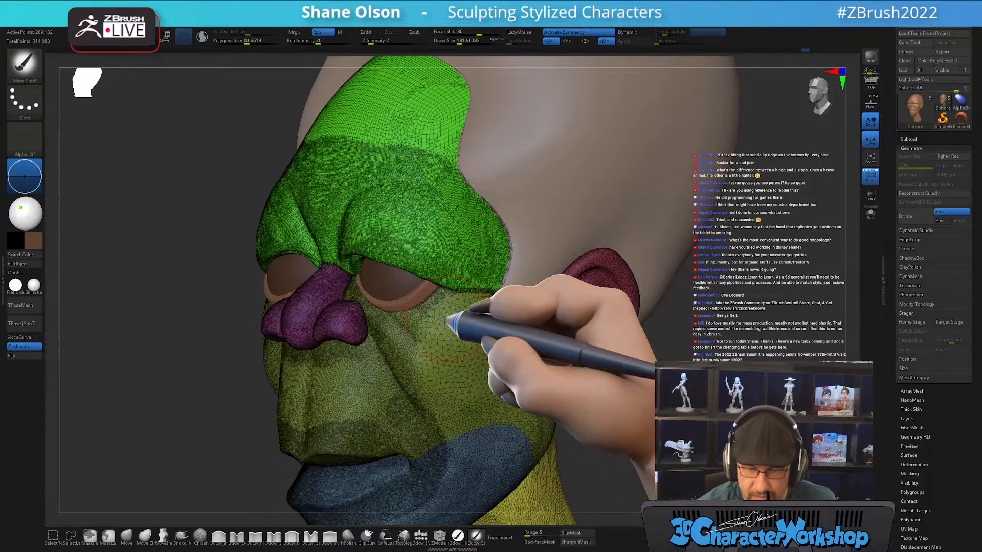
pyautogui.moveTo(447, 383)
pyautogui.mouseDown()
pyautogui.moveTo(486, 438)
pyautogui.moveTo(460, 529)
pyautogui.mouseUp()
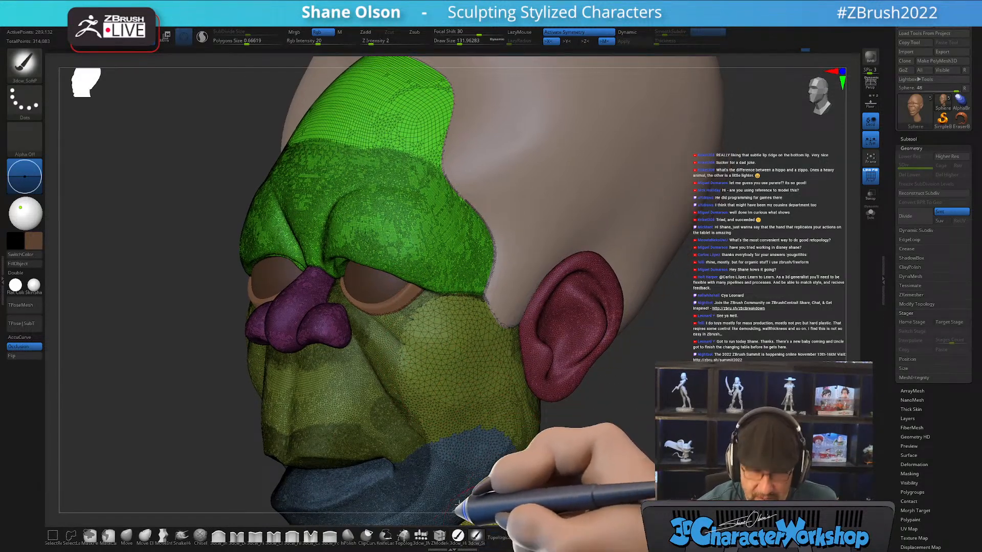
# Use Sculptris Pro on the head with the SubDivide Size lowered to 0.2315
pyautogui.press('shift')
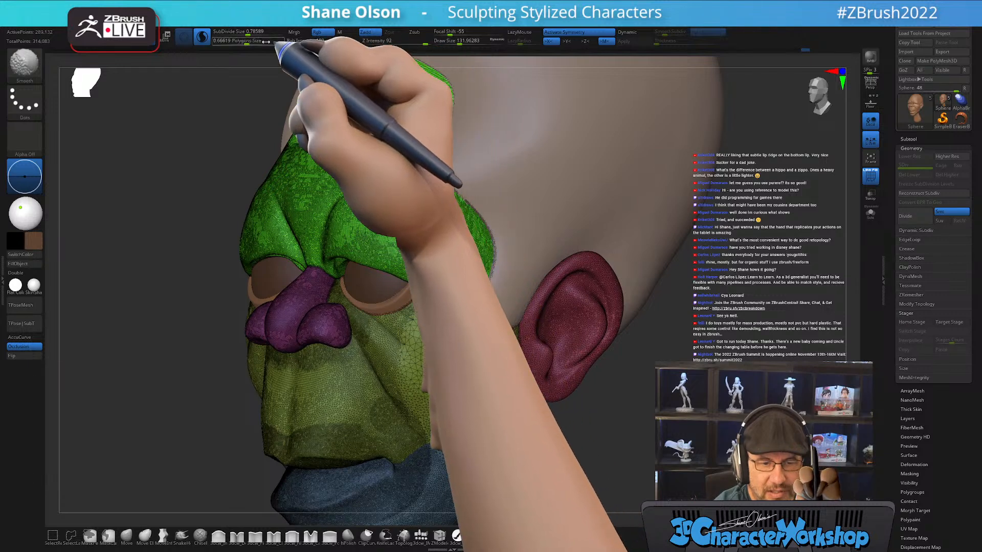
pyautogui.moveTo(249, 34); pyautogui.dragTo(244, 34)
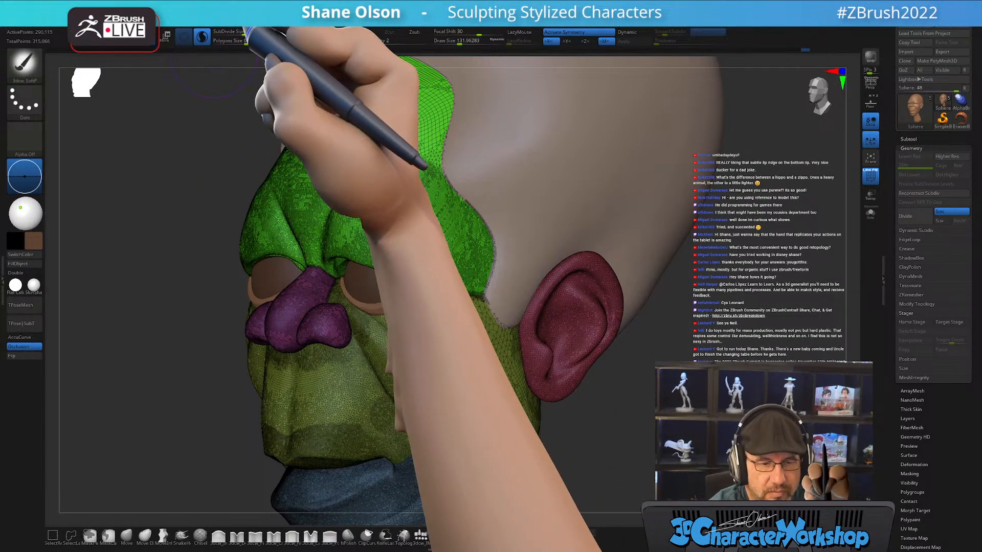
pyautogui.press('shift')
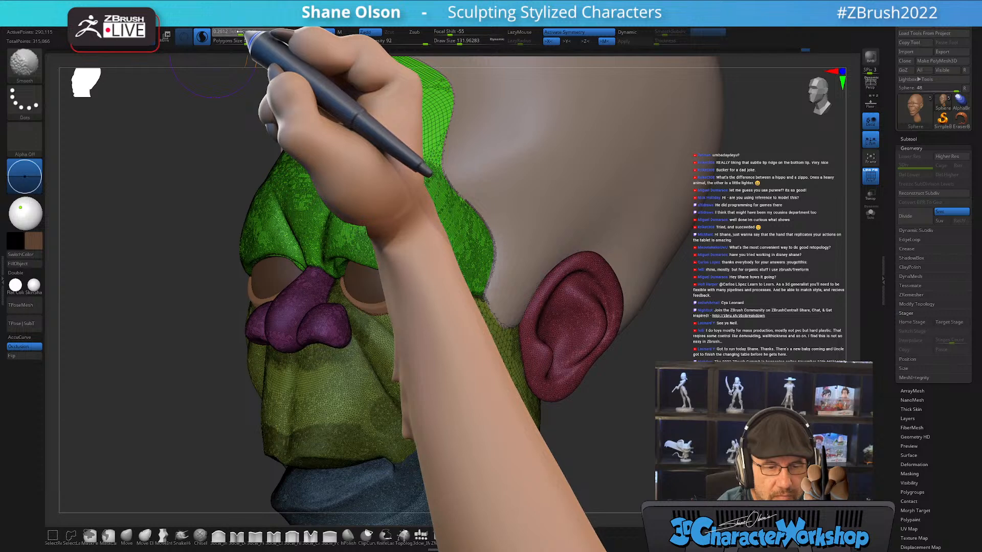
pyautogui.moveTo(239, 31); pyautogui.dragTo(237, 32)
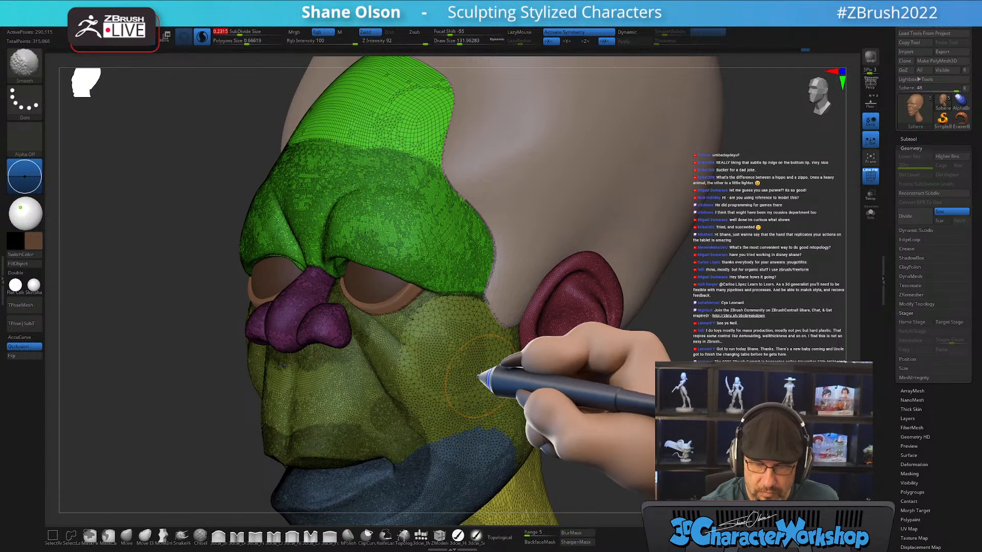
# Smooth over the cheek and jaw with Sculptris Pro to make the mesh denser, and hide the polyframe
pyautogui.moveTo(480, 369); pyautogui.dragTo(473, 358, button='right')
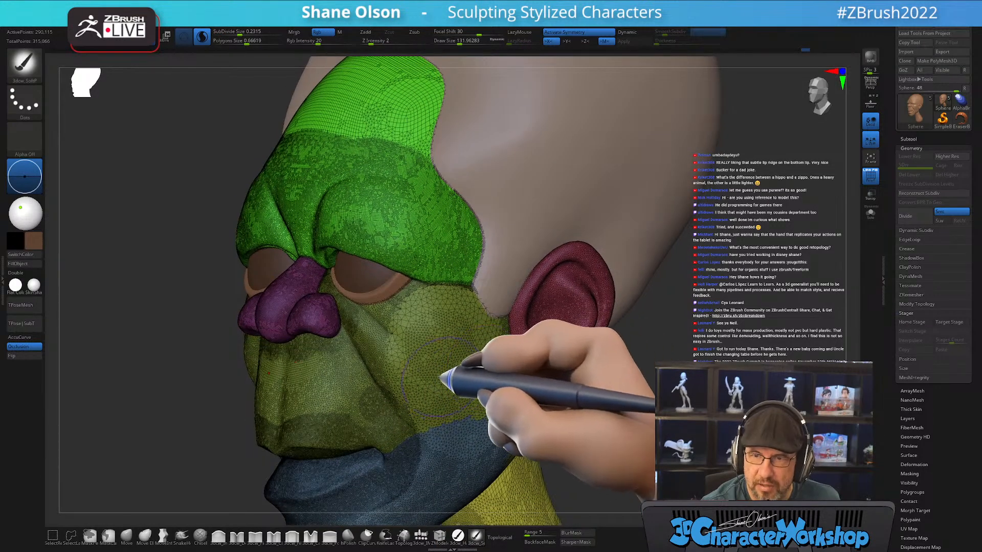
pyautogui.moveTo(408, 369)
pyautogui.keyDown('shift'); pyautogui.mouseDown()
pyautogui.moveTo(443, 301)
pyautogui.moveTo(509, 419)
pyautogui.mouseUp(); pyautogui.keyUp('shift')
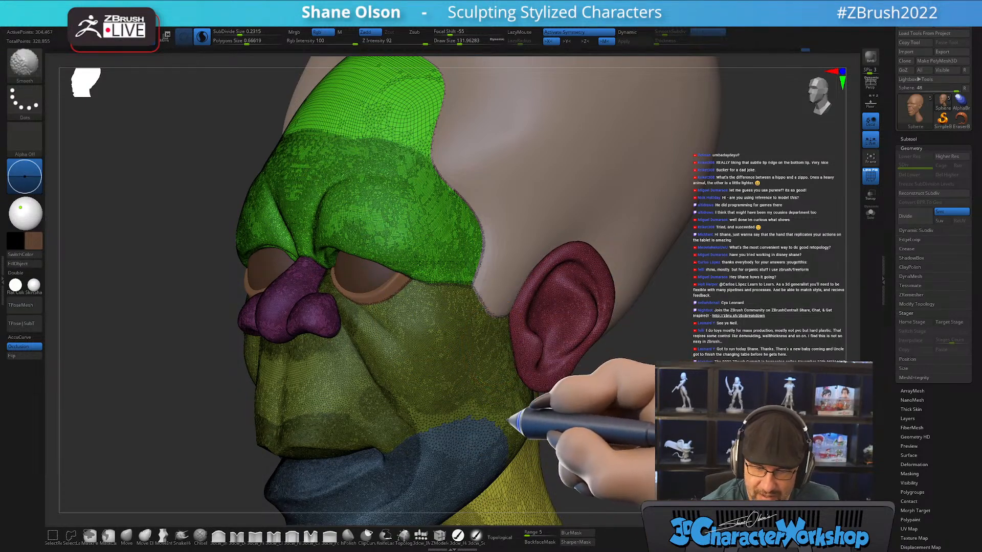
pyautogui.keyDown('shift'); pyautogui.moveTo(419, 405); pyautogui.dragTo(449, 460); pyautogui.keyUp('shift')
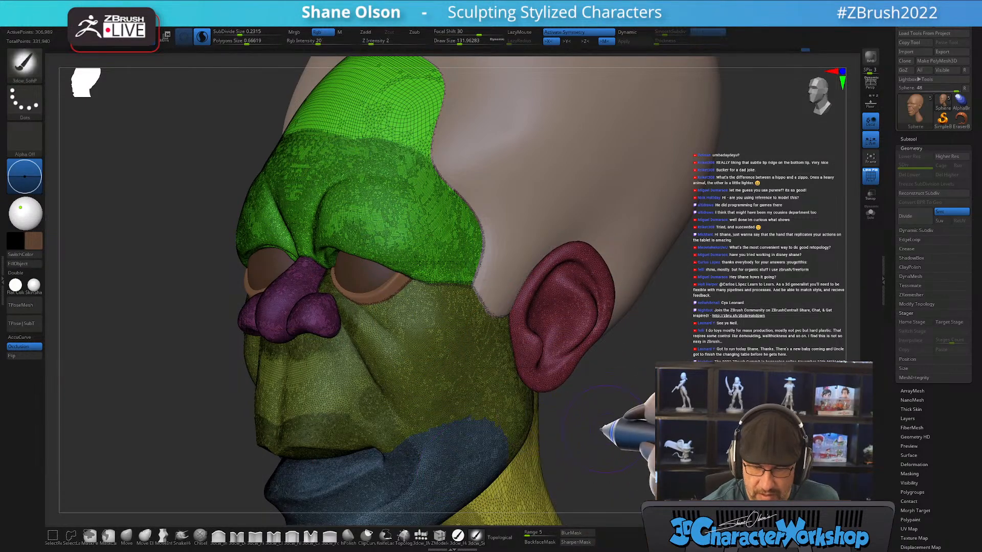
pyautogui.moveTo(537, 430)
pyautogui.mouseDown(button='right')
pyautogui.moveTo(613, 425)
pyautogui.moveTo(605, 396)
pyautogui.moveTo(573, 424)
pyautogui.moveTo(596, 394)
pyautogui.moveTo(549, 348)
pyautogui.mouseUp(button='right')
pyautogui.hotkey('shift', 'f')
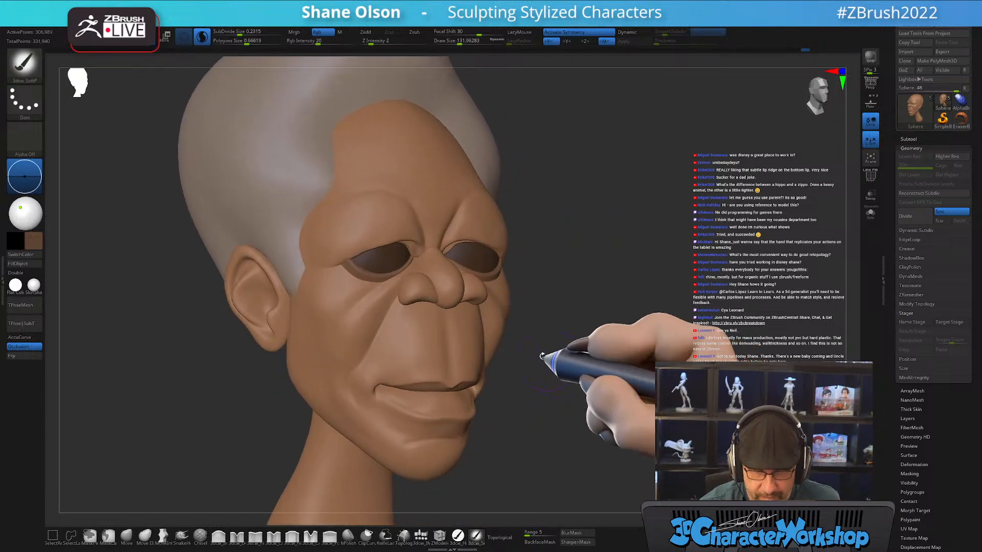
# Turn off Sculptris Pro for the soft paint brush and sample the head's brown skin color
pyautogui.click(471, 533)
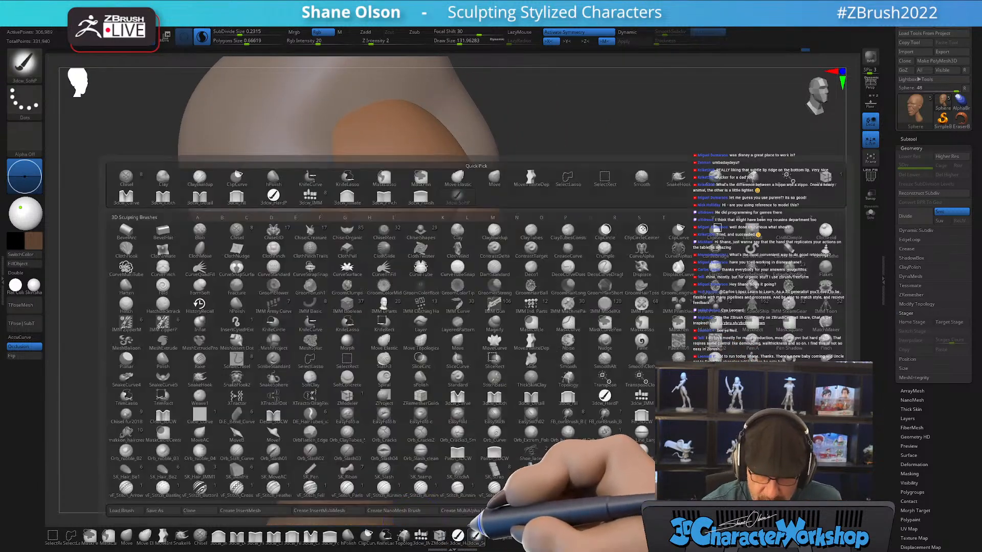
pyautogui.click(202, 37)
pyautogui.press('c')
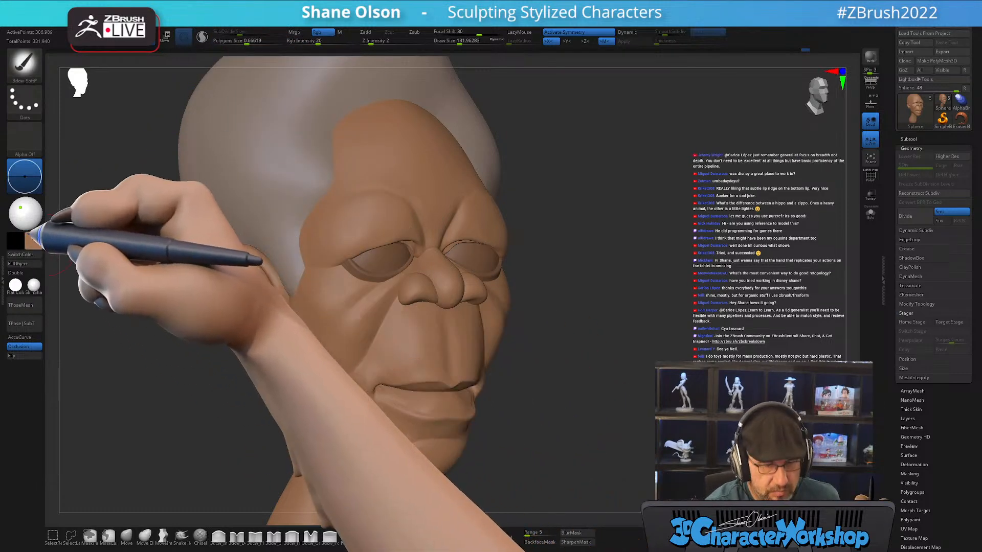
# Shift the sampled skin color's hue to red and adjust its shade for a muted pinkish red paint color
pyautogui.click(27, 214)
pyautogui.moveTo(47, 166); pyautogui.dragTo(44, 166)
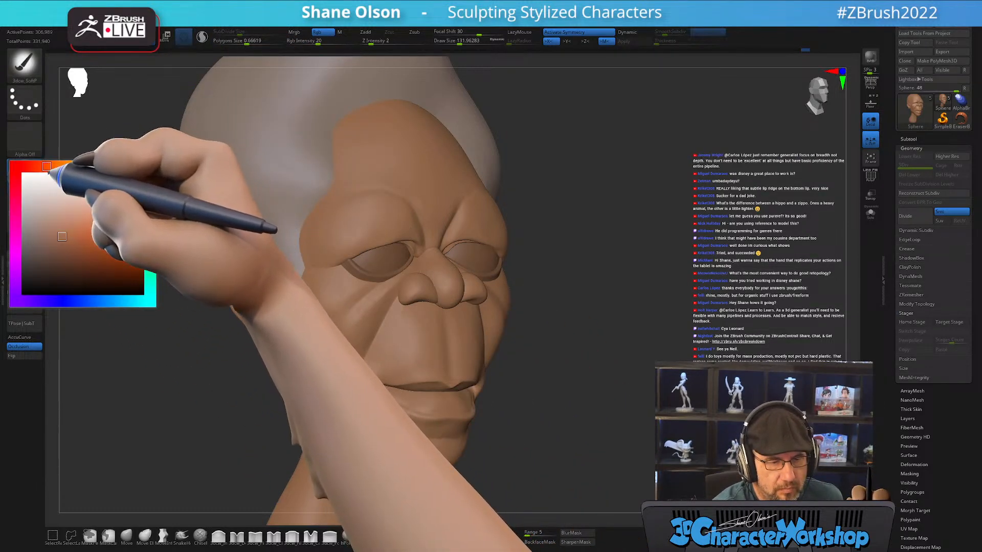
pyautogui.moveTo(62, 235); pyautogui.dragTo(66, 230)
pyautogui.moveTo(42, 165); pyautogui.dragTo(30, 165)
# Softly paint the muted pinkish red over the ears, nose tip, cheeks and the area around the eyes
pyautogui.keyDown('shift'); pyautogui.moveTo(593, 356); pyautogui.dragTo(574, 350); pyautogui.keyUp('shift')
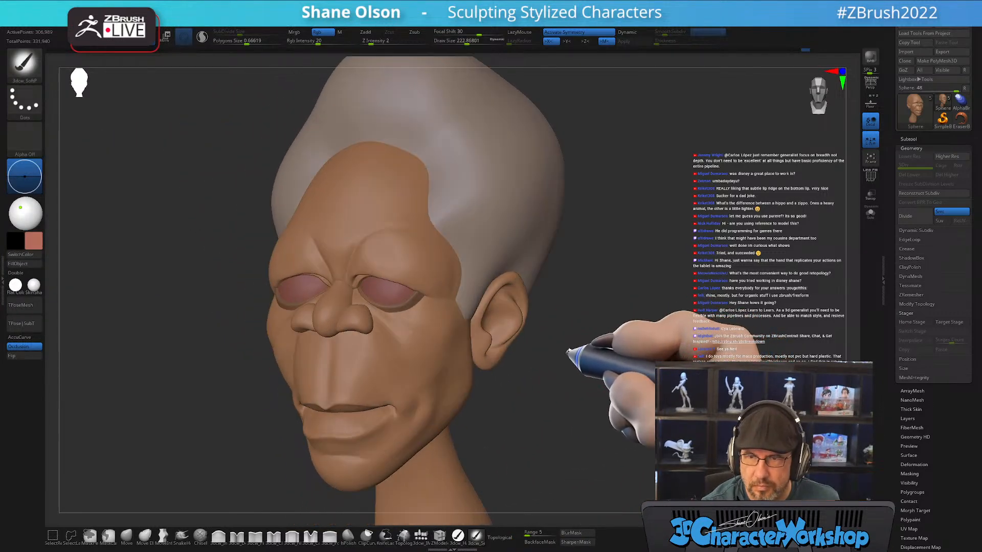
pyautogui.hotkey('shift', 'f')
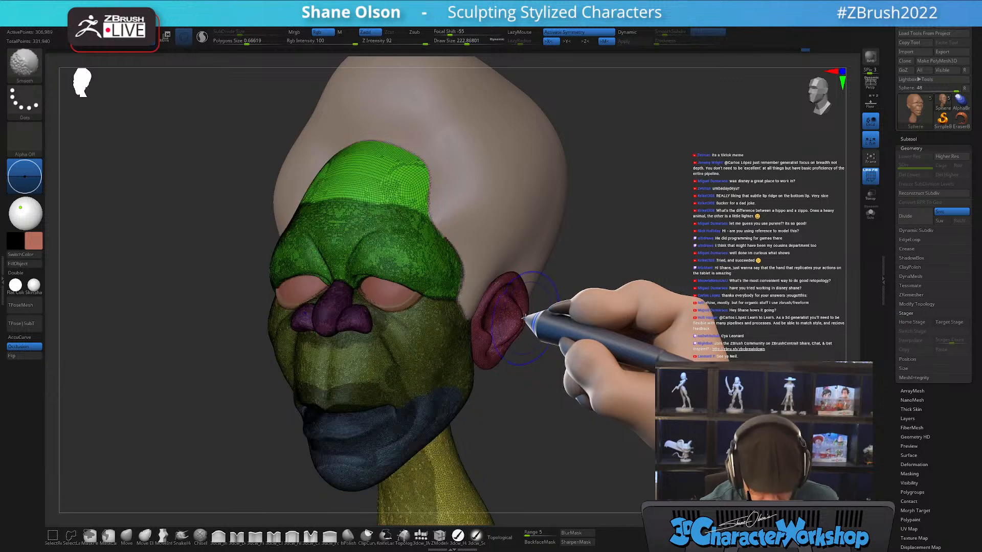
pyautogui.hotkey('shift', 'f')
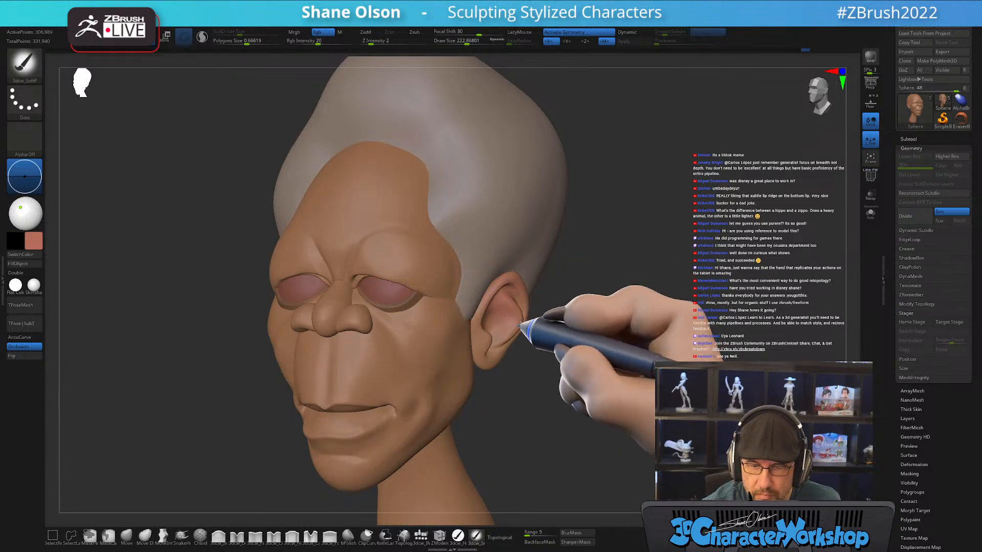
pyautogui.moveTo(559, 346)
pyautogui.mouseDown()
pyautogui.moveTo(569, 390)
pyautogui.moveTo(594, 385)
pyautogui.mouseUp()
pyautogui.moveTo(355, 322)
pyautogui.mouseDown()
pyautogui.moveTo(329, 301)
pyautogui.moveTo(345, 324)
pyautogui.moveTo(357, 316)
pyautogui.mouseUp()
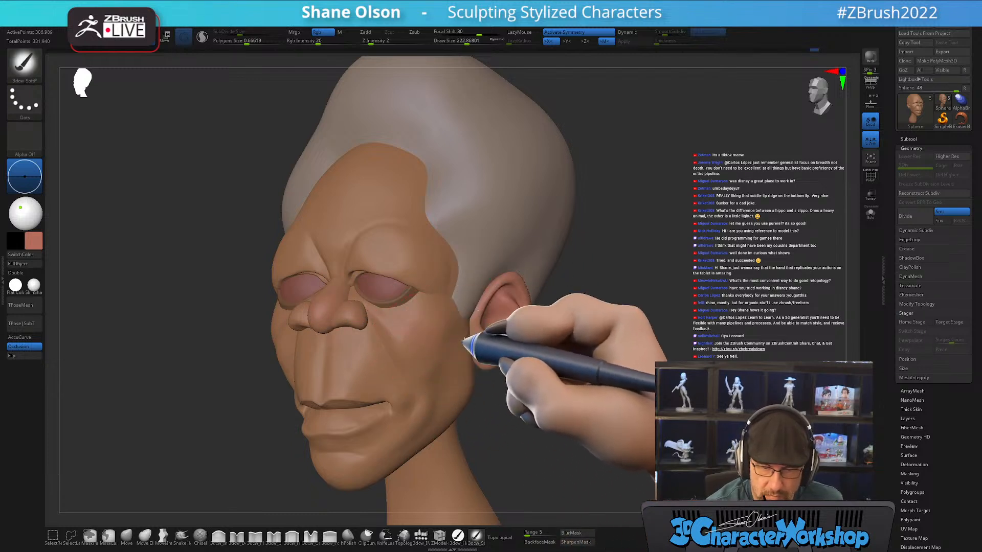
pyautogui.moveTo(486, 359); pyautogui.dragTo(559, 383)
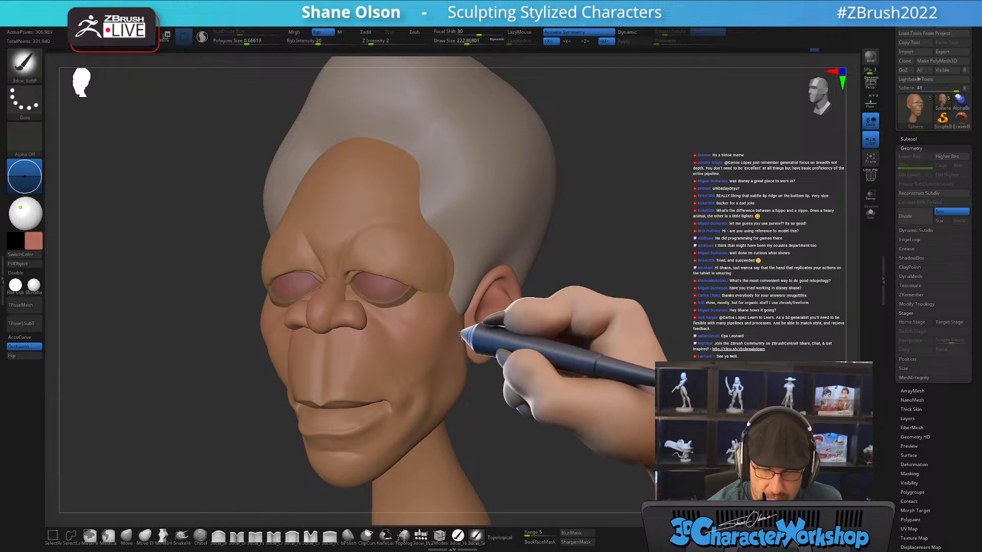
pyautogui.moveTo(527, 322); pyautogui.dragTo(566, 386)
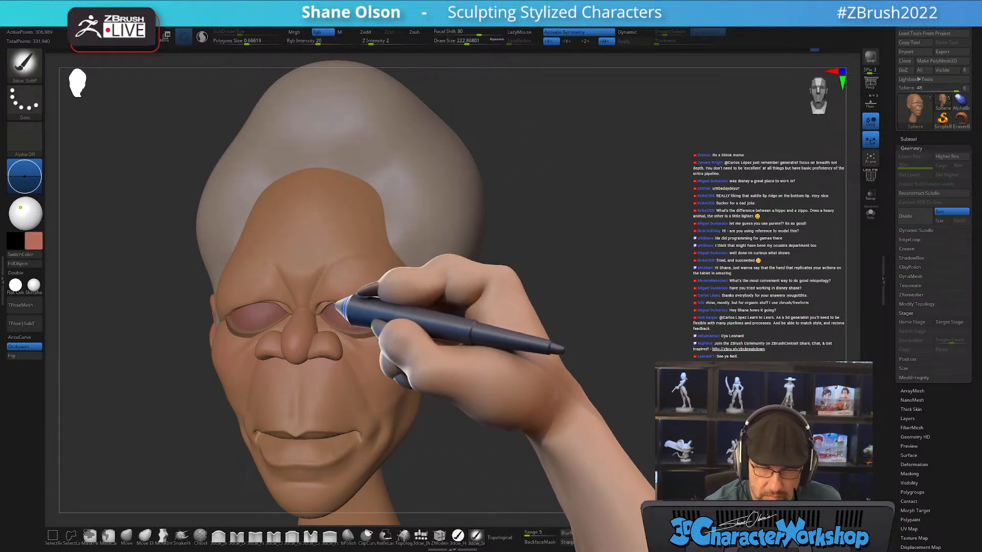
# Switch to the hard paint brush for coloring the mouth area
pyautogui.moveTo(511, 401)
pyautogui.mouseDown()
pyautogui.moveTo(526, 409)
pyautogui.moveTo(547, 395)
pyautogui.moveTo(552, 430)
pyautogui.moveTo(575, 416)
pyautogui.moveTo(581, 445)
pyautogui.moveTo(559, 413)
pyautogui.moveTo(588, 370)
pyautogui.mouseUp()
pyautogui.moveTo(615, 248)
pyautogui.keyDown('alt'); pyautogui.mouseDown()
pyautogui.moveTo(522, 248)
pyautogui.moveTo(502, 344)
pyautogui.mouseUp(); pyautogui.keyUp('alt')
pyautogui.keyDown('alt'); pyautogui.moveTo(591, 290); pyautogui.dragTo(508, 261); pyautogui.keyUp('alt')
pyautogui.click(458, 536)
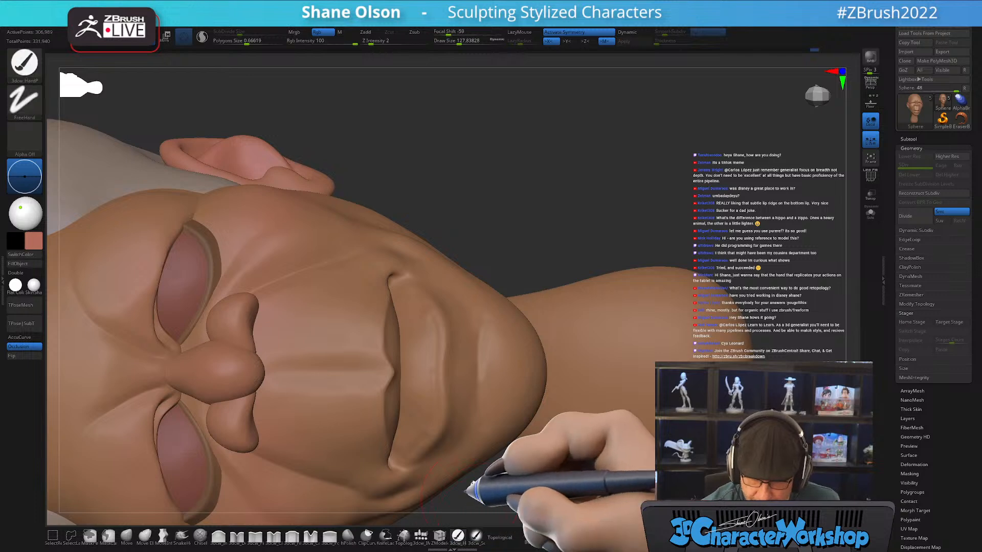
# Try painting the lips pinkish red with a smaller hard brush, and undo the strokes
pyautogui.moveTo(528, 213); pyautogui.dragTo(524, 213)
pyautogui.keyDown('alt'); pyautogui.moveTo(419, 353); pyautogui.dragTo(418, 329, button='right'); pyautogui.keyUp('alt')
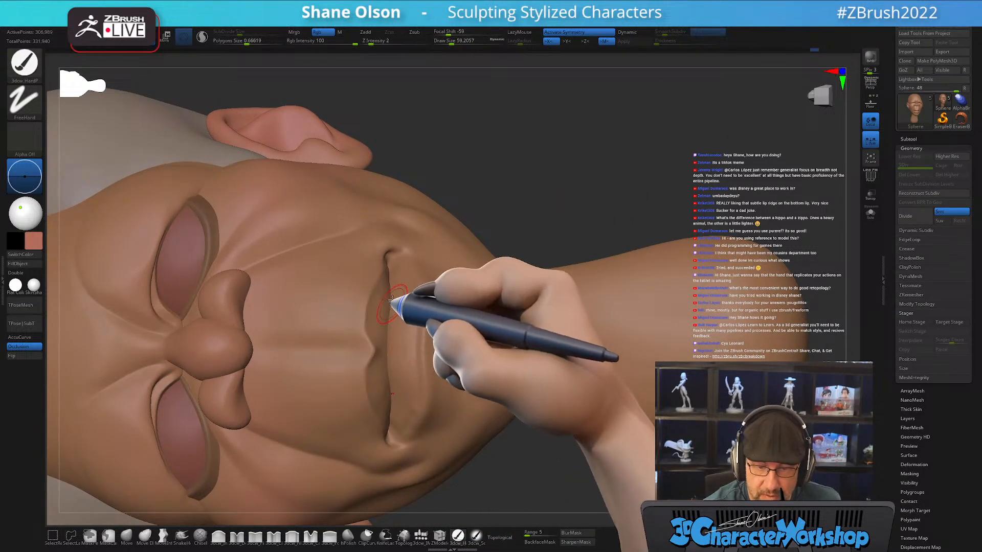
pyautogui.moveTo(391, 298); pyautogui.dragTo(385, 312, button='right')
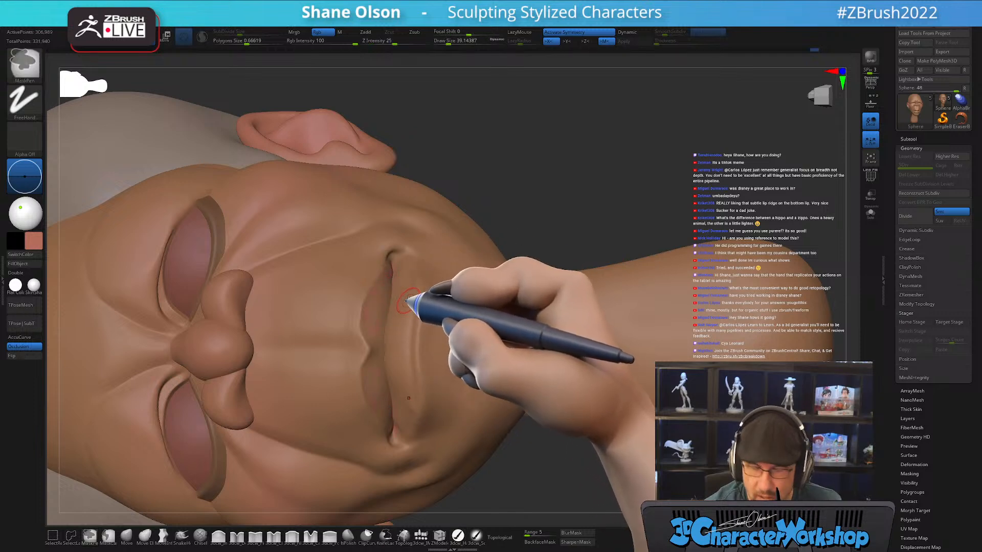
pyautogui.moveTo(408, 301); pyautogui.dragTo(407, 325, button='right')
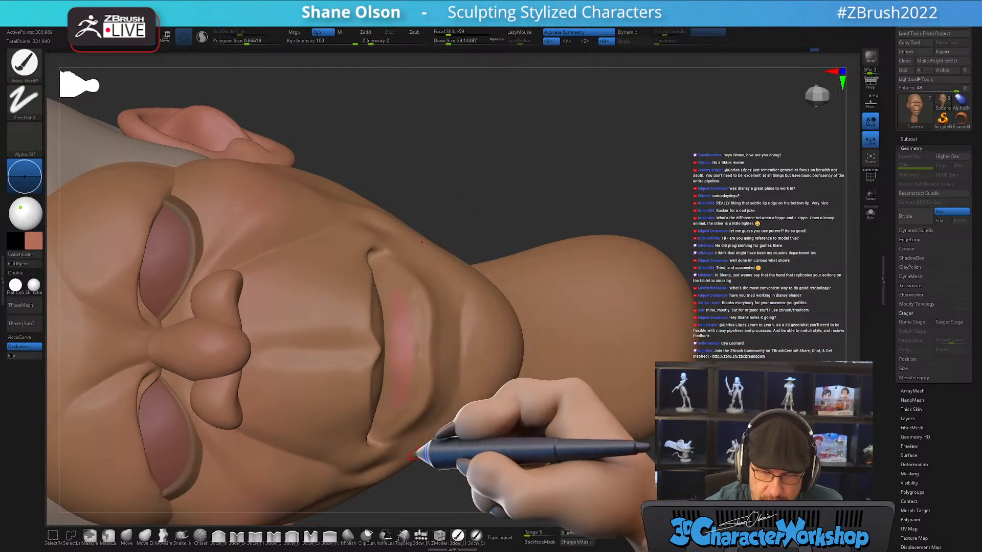
pyautogui.moveTo(446, 387); pyautogui.dragTo(475, 395, button='right')
pyautogui.press('ctrl')
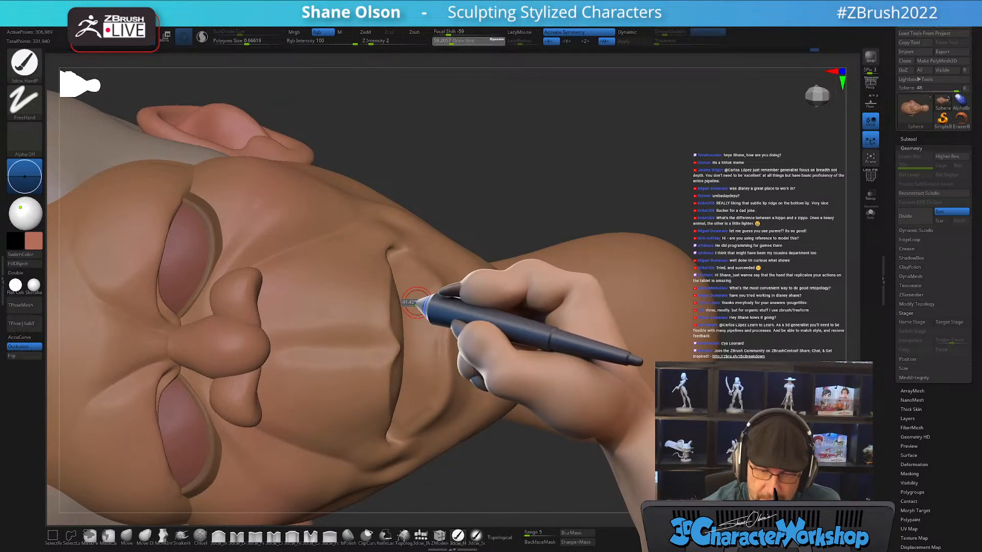
pyautogui.moveTo(421, 285); pyautogui.dragTo(427, 279, button='right')
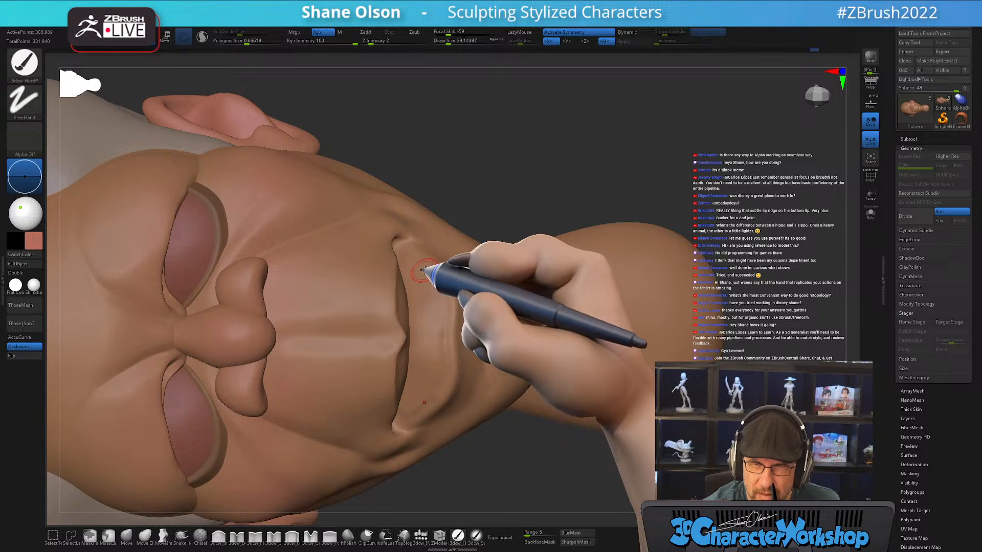
# Darken the pinkish red slightly and paint the whole lower lip, using the hard and soft paint brushes
pyautogui.click(34, 239)
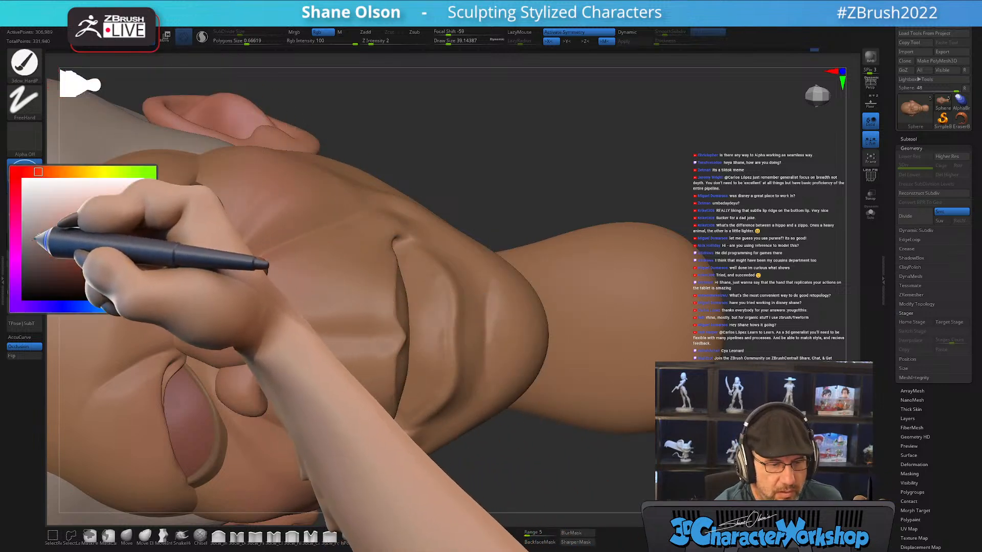
pyautogui.click(62, 226)
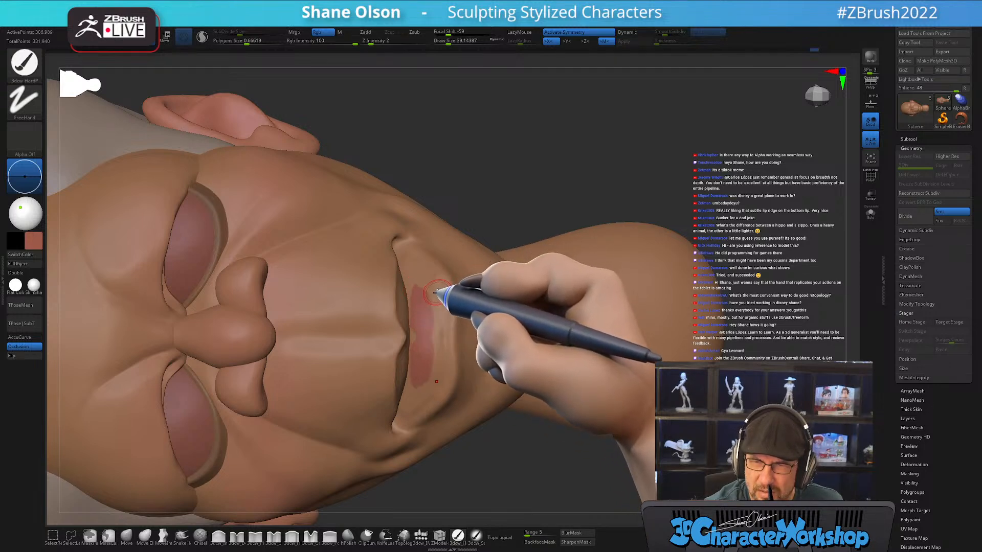
pyautogui.moveTo(434, 296); pyautogui.dragTo(432, 291, button='right')
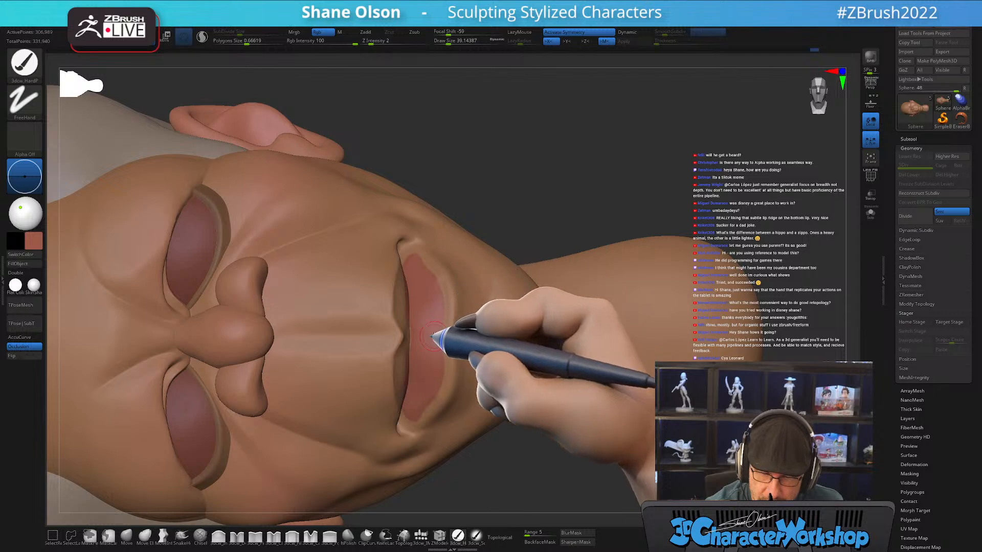
pyautogui.click(476, 535)
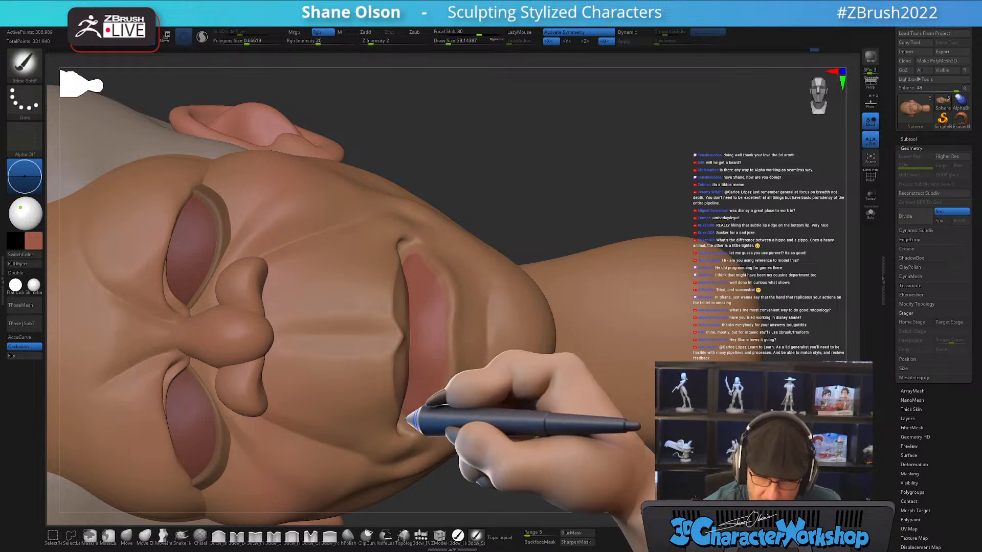
pyautogui.moveTo(417, 389)
pyautogui.mouseDown(button='right')
pyautogui.moveTo(431, 359)
pyautogui.moveTo(445, 390)
pyautogui.moveTo(416, 324)
pyautogui.moveTo(428, 310)
pyautogui.mouseUp(button='right')
pyautogui.click(458, 535)
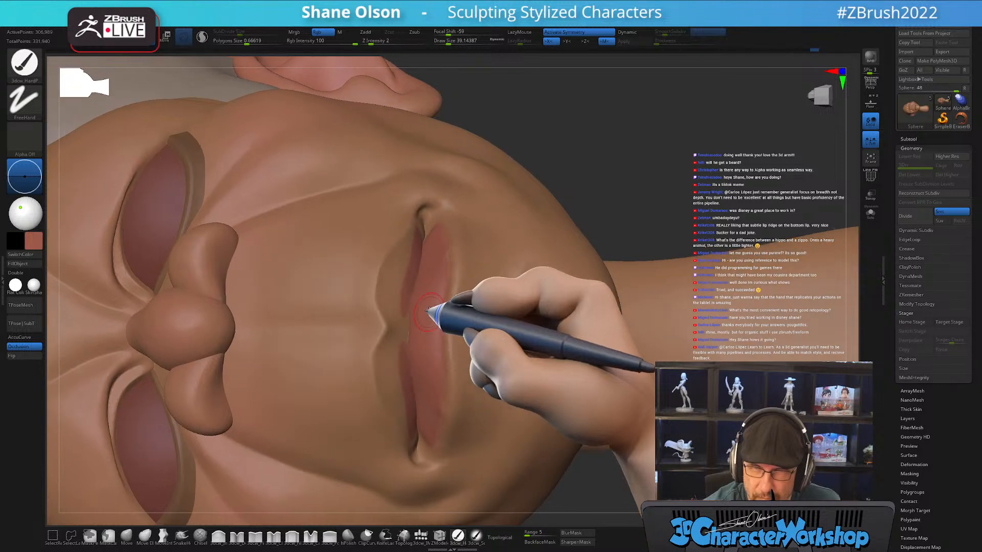
pyautogui.moveTo(430, 260)
pyautogui.mouseDown(button='right')
pyautogui.moveTo(434, 296)
pyautogui.moveTo(436, 228)
pyautogui.moveTo(416, 256)
pyautogui.moveTo(401, 256)
pyautogui.moveTo(396, 289)
pyautogui.mouseUp(button='right')
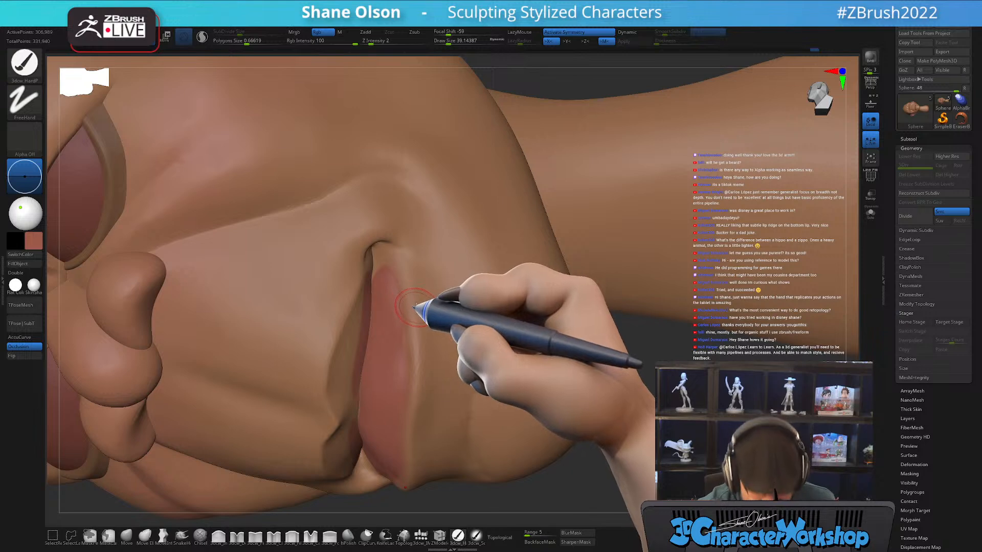
# Mask everything except the lower jaw polygroup and paint the lower lip's color up to its inner edge
pyautogui.press('w')
pyautogui.keyDown('ctrl'); pyautogui.click(423, 311); pyautogui.keyUp('ctrl')
pyautogui.press('q')
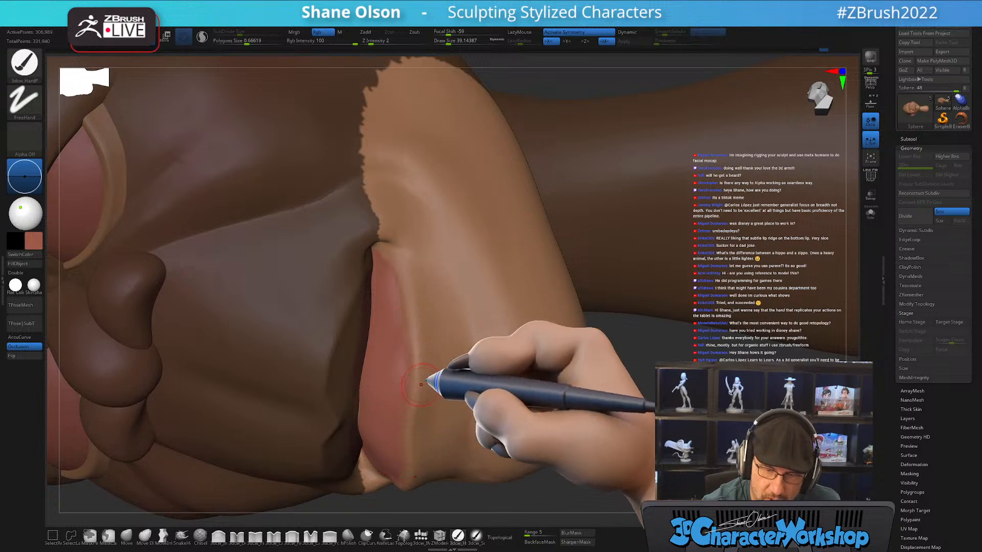
pyautogui.moveTo(420, 384)
pyautogui.mouseDown(button='right')
pyautogui.moveTo(440, 357)
pyautogui.moveTo(442, 407)
pyautogui.moveTo(543, 304)
pyautogui.mouseUp(button='right')
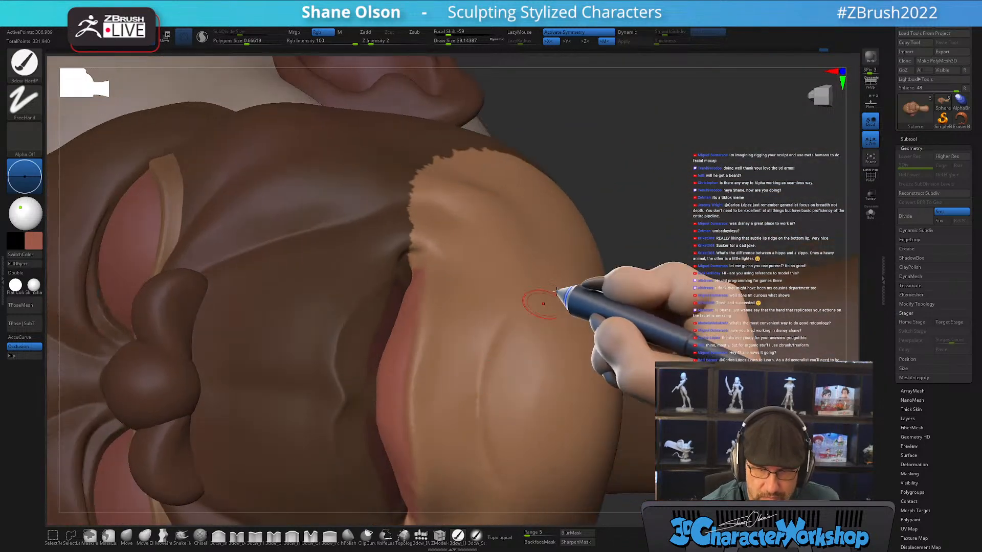
# Invert the mask to protect the lower jaw, paint the upper lip a darker reddish brown, and clear the mask
pyautogui.keyDown('ctrl'); pyautogui.click(626, 210); pyautogui.keyUp('ctrl')
pyautogui.keyDown('alt'); pyautogui.moveTo(432, 353); pyautogui.dragTo(458, 323, button='right'); pyautogui.keyUp('alt')
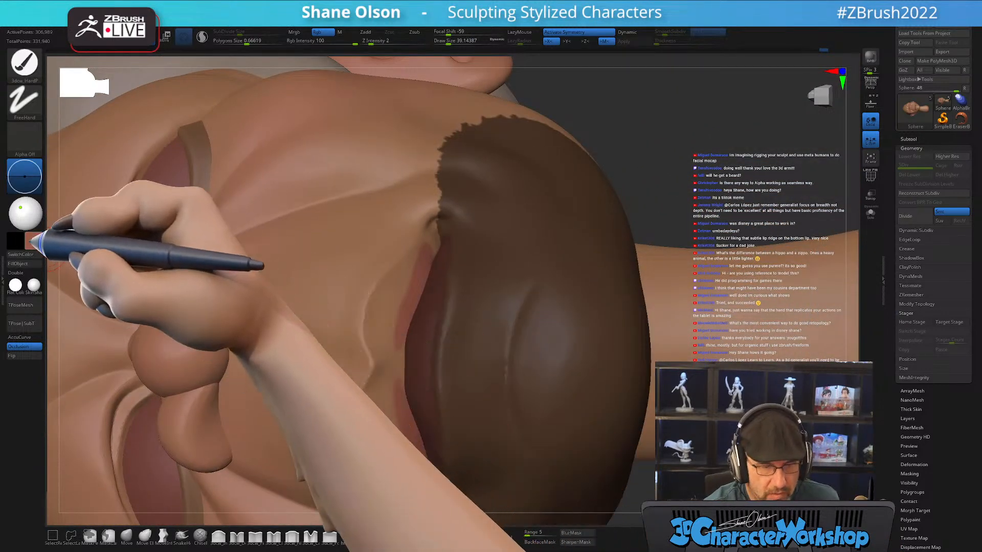
pyautogui.click(32, 241)
pyautogui.click(66, 257)
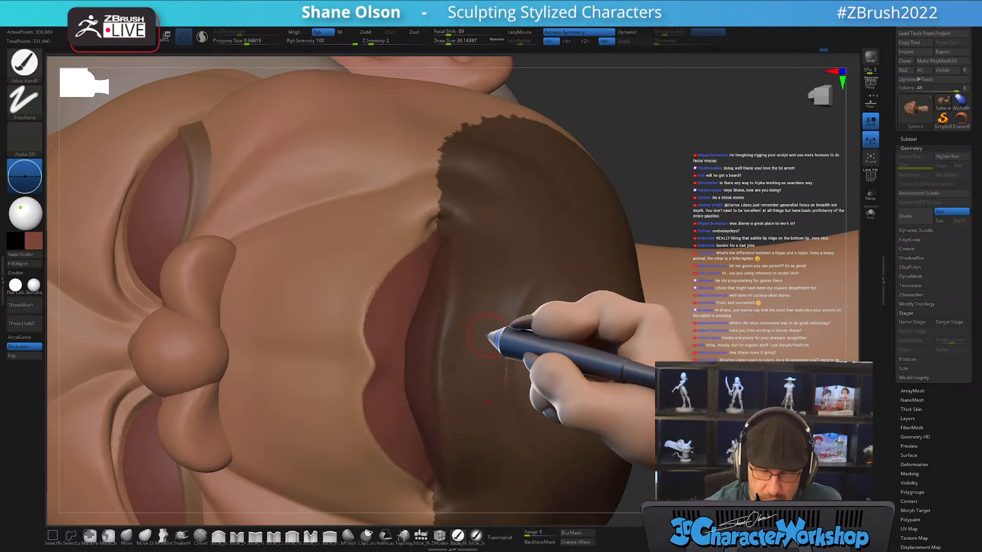
pyautogui.keyDown('ctrl'); pyautogui.moveTo(643, 174); pyautogui.dragTo(493, 368); pyautogui.keyUp('ctrl')
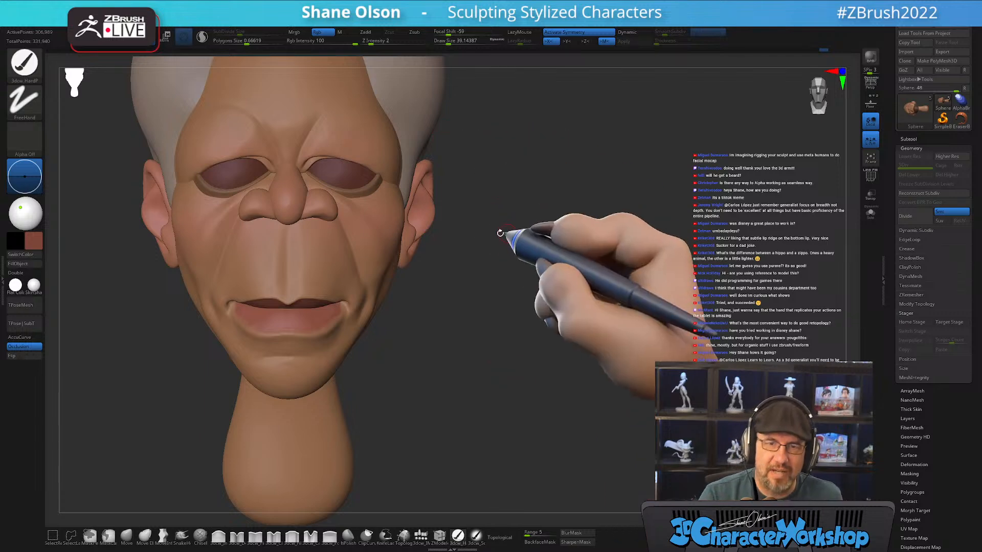
# Shift the paint color's hue to yellow and pick a pale, warm off-white shade for the eyes
pyautogui.moveTo(482, 258); pyautogui.dragTo(497, 265)
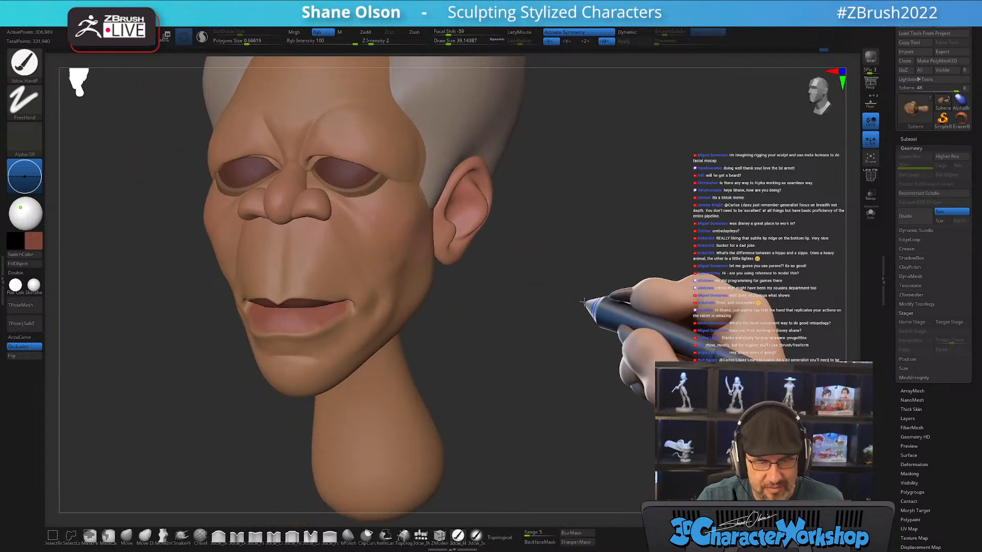
pyautogui.moveTo(583, 307); pyautogui.dragTo(579, 339)
pyautogui.moveTo(622, 285); pyautogui.dragTo(528, 255)
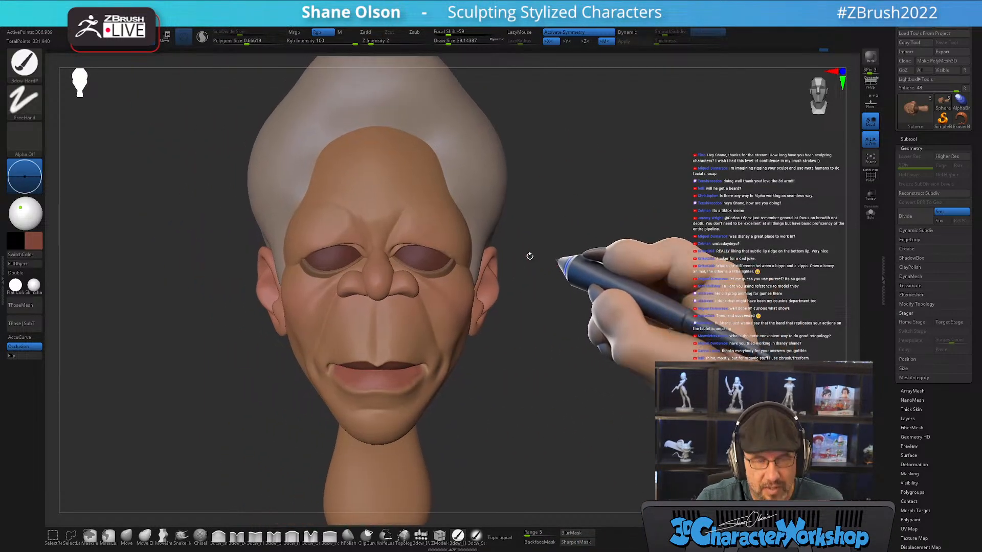
pyautogui.click(24, 176)
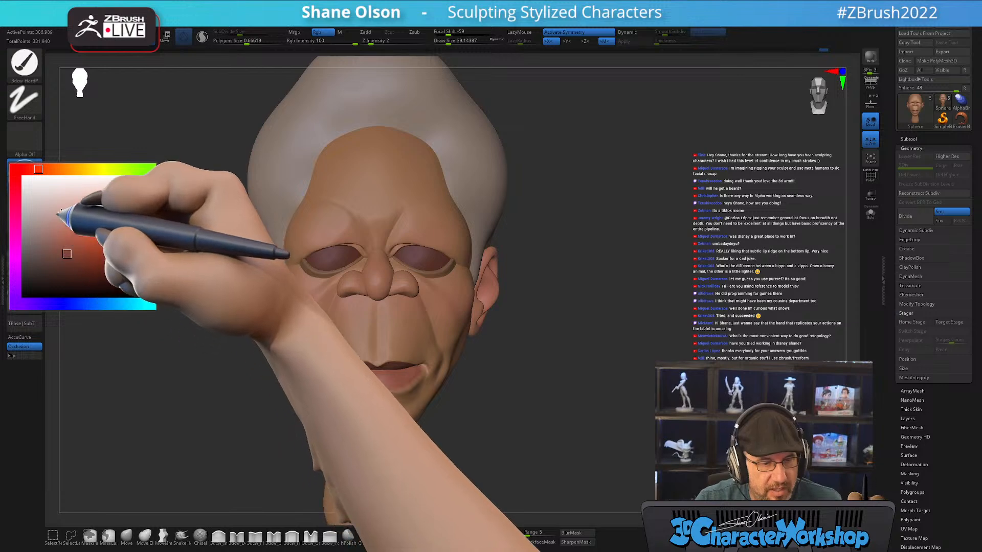
pyautogui.click(78, 169)
pyautogui.click(39, 198)
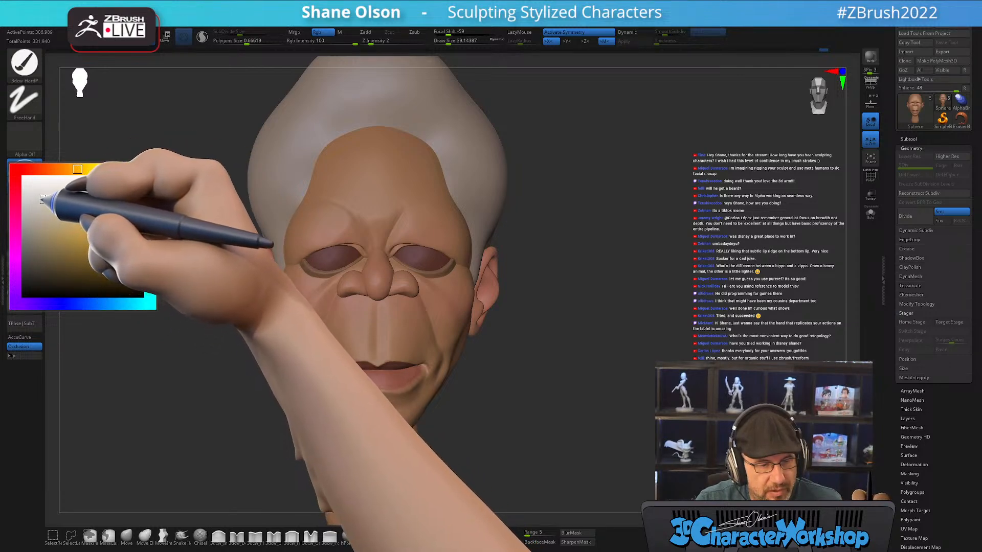
pyautogui.moveTo(134, 254); pyautogui.dragTo(220, 278)
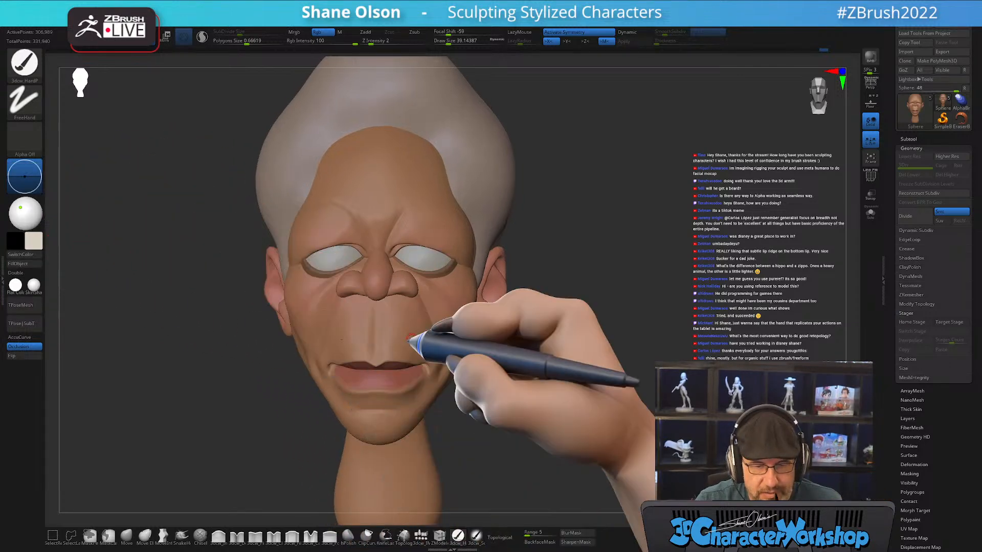
# Select the eyeballs subtool and fill it with the warm off-white color
pyautogui.moveTo(669, 358); pyautogui.dragTo(650, 307)
pyautogui.keyDown('alt'); pyautogui.click(443, 247); pyautogui.keyUp('alt')
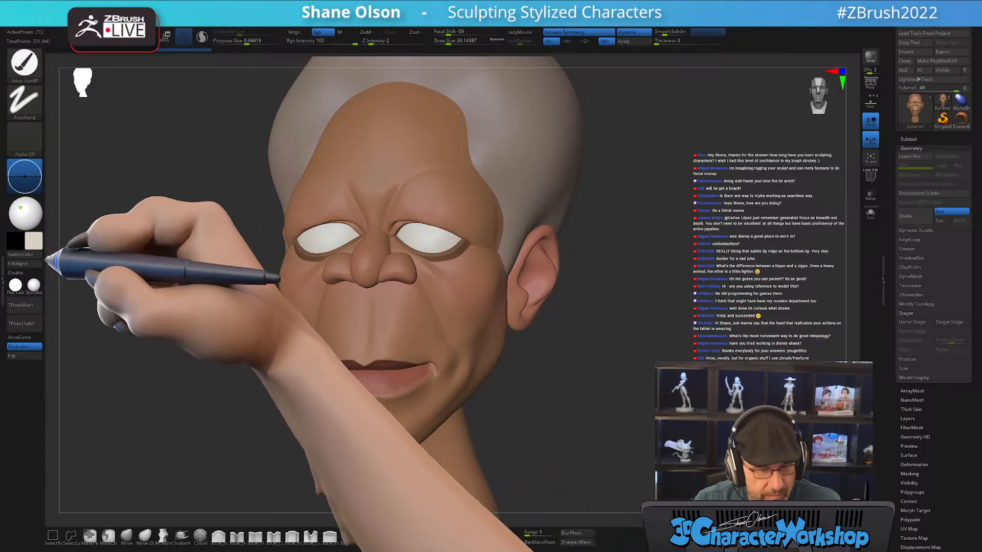
pyautogui.click(24, 264)
pyautogui.keyDown('shift'); pyautogui.moveTo(147, 300); pyautogui.dragTo(160, 302); pyautogui.keyUp('shift')
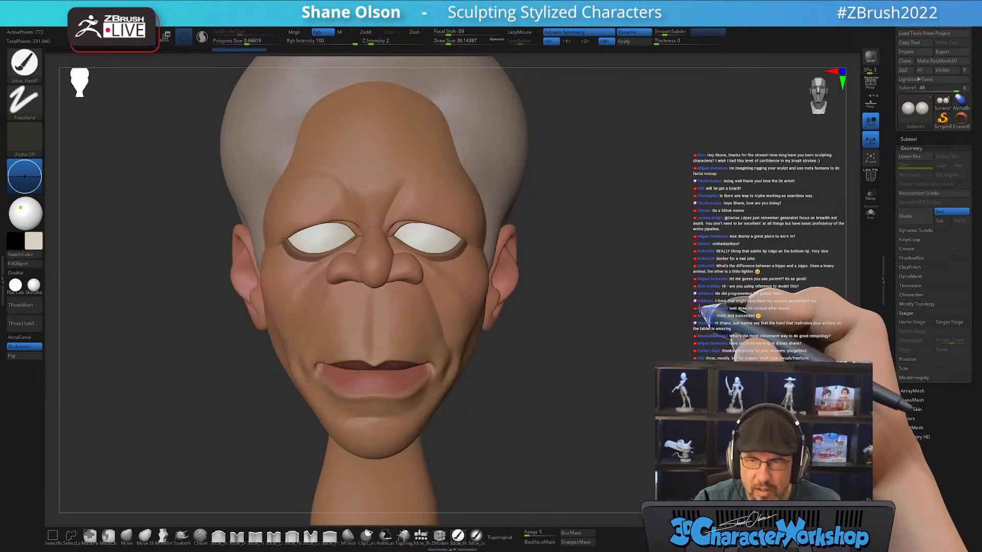
# Sample the brown skin color from the forehead, and select and paint the eyelid subtool with it
pyautogui.moveTo(700, 310)
pyautogui.mouseDown()
pyautogui.moveTo(652, 291)
pyautogui.moveTo(656, 305)
pyautogui.moveTo(690, 297)
pyautogui.moveTo(552, 337)
pyautogui.moveTo(572, 332)
pyautogui.mouseUp()
pyautogui.moveTo(562, 333)
pyautogui.mouseDown()
pyautogui.moveTo(596, 340)
pyautogui.moveTo(566, 313)
pyautogui.moveTo(609, 286)
pyautogui.moveTo(477, 314)
pyautogui.mouseUp()
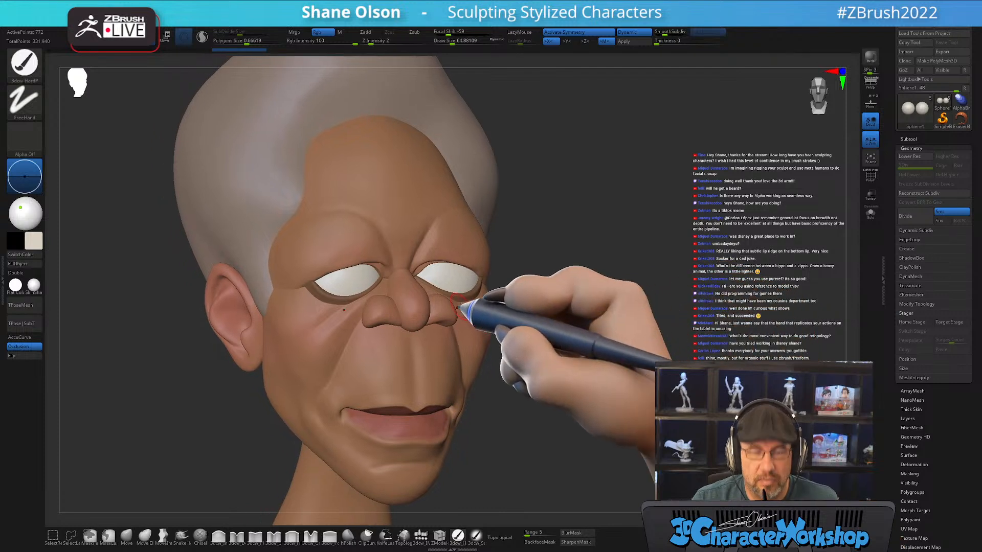
pyautogui.moveTo(581, 314); pyautogui.dragTo(486, 324)
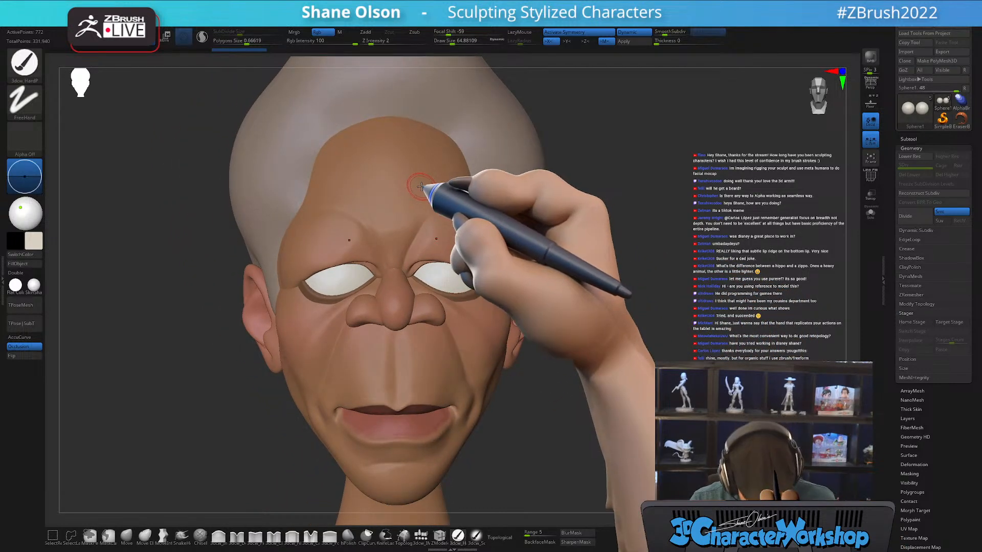
pyautogui.press('c')
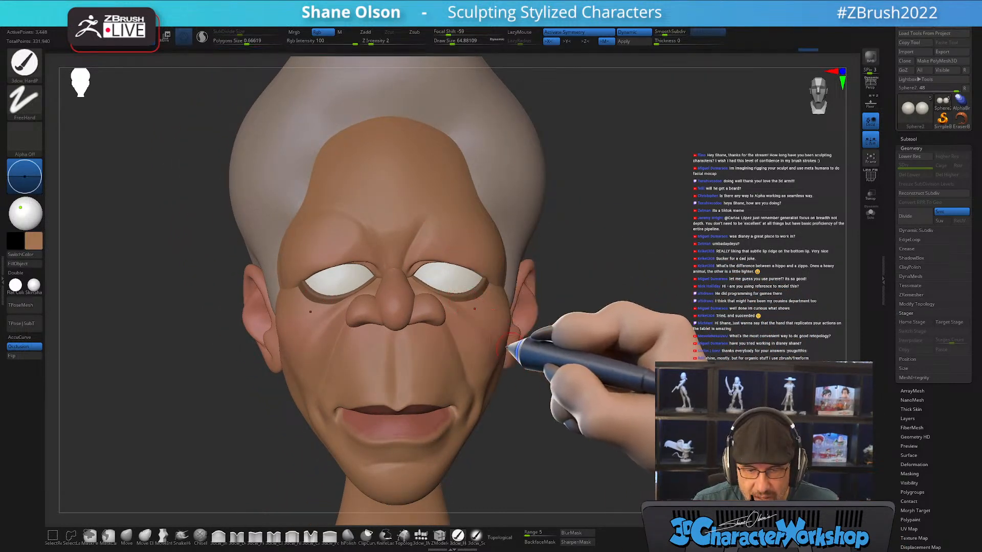
pyautogui.keyDown('alt'); pyautogui.click(468, 285); pyautogui.keyUp('alt')
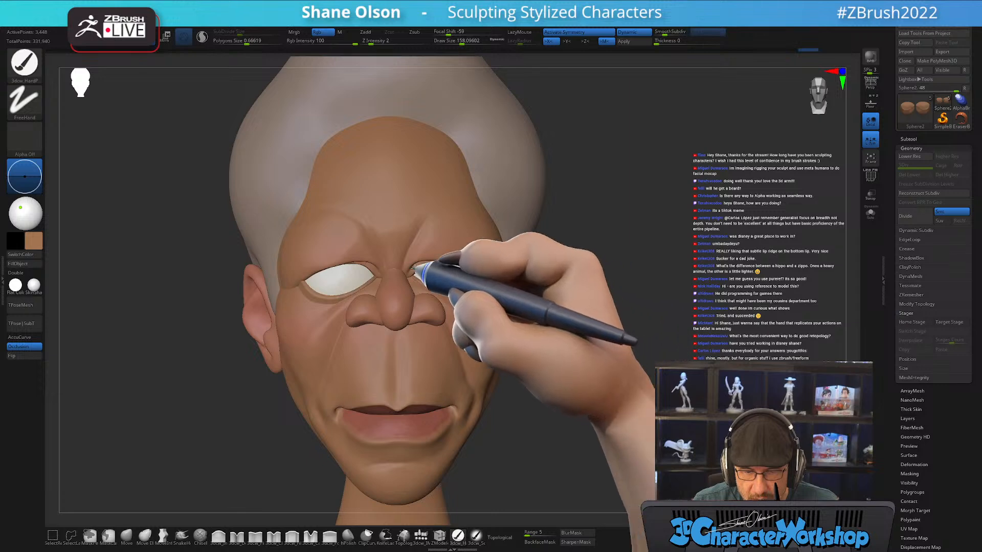
pyautogui.moveTo(621, 400); pyautogui.dragTo(606, 355)
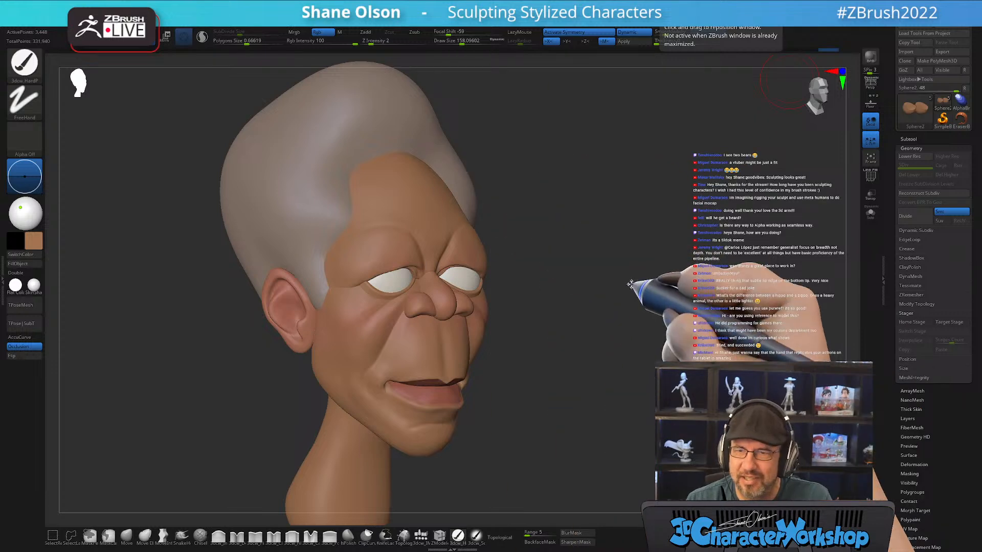
# Subdivide the eyelid subtool up to subdivision level 6
pyautogui.moveTo(631, 283)
pyautogui.mouseDown()
pyautogui.moveTo(617, 281)
pyautogui.moveTo(627, 265)
pyautogui.mouseUp()
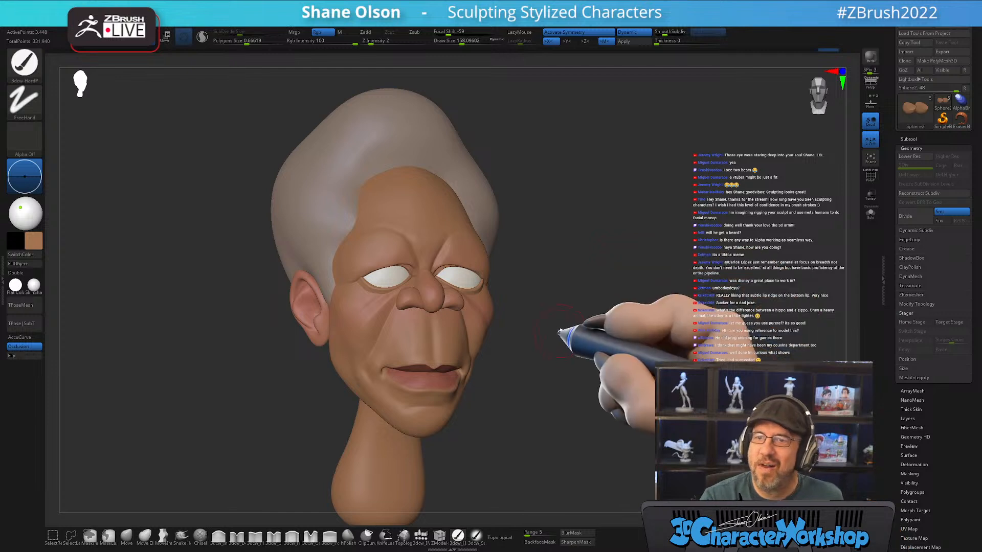
pyautogui.moveTo(583, 335)
pyautogui.mouseDown()
pyautogui.moveTo(589, 358)
pyautogui.moveTo(565, 344)
pyautogui.moveTo(568, 324)
pyautogui.moveTo(559, 324)
pyautogui.moveTo(555, 354)
pyautogui.moveTo(567, 335)
pyautogui.mouseUp()
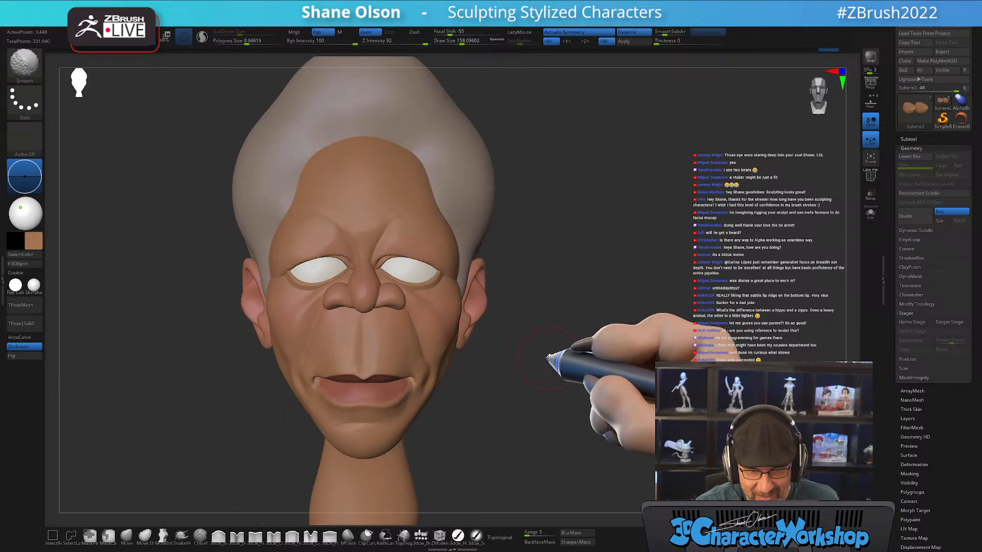
pyautogui.moveTo(563, 376); pyautogui.dragTo(572, 393)
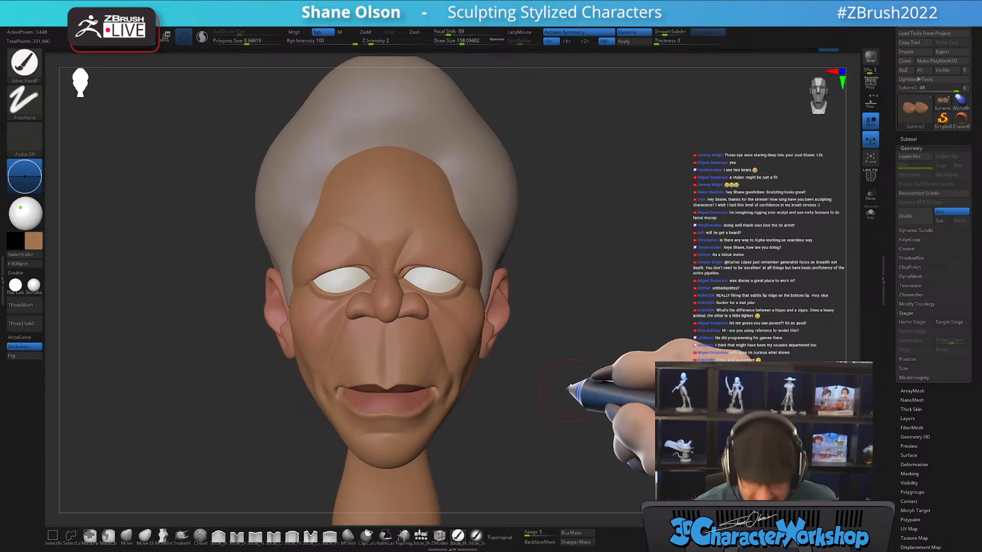
pyautogui.hotkey('ctrl', 'd')
pyautogui.hotkey('ctrl', 'd')
pyautogui.press('ctrl')
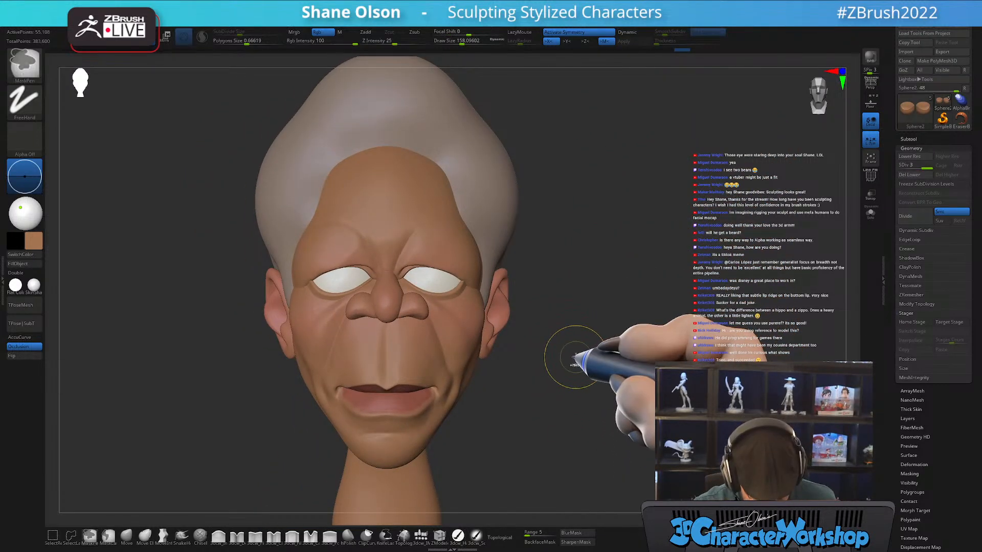
pyautogui.hotkey('ctrl', 'd')
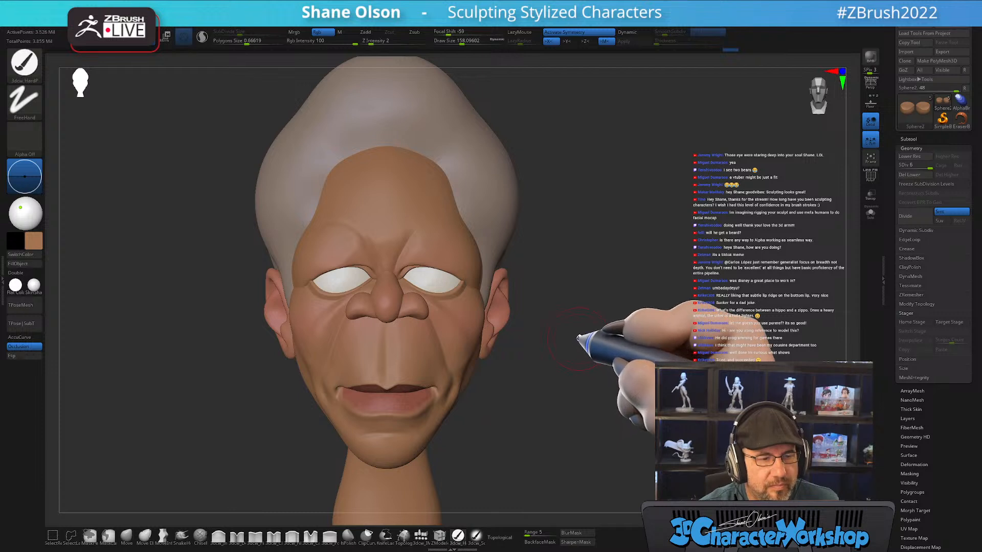
pyautogui.keyDown('alt'); pyautogui.moveTo(579, 340); pyautogui.dragTo(597, 374); pyautogui.keyUp('alt')
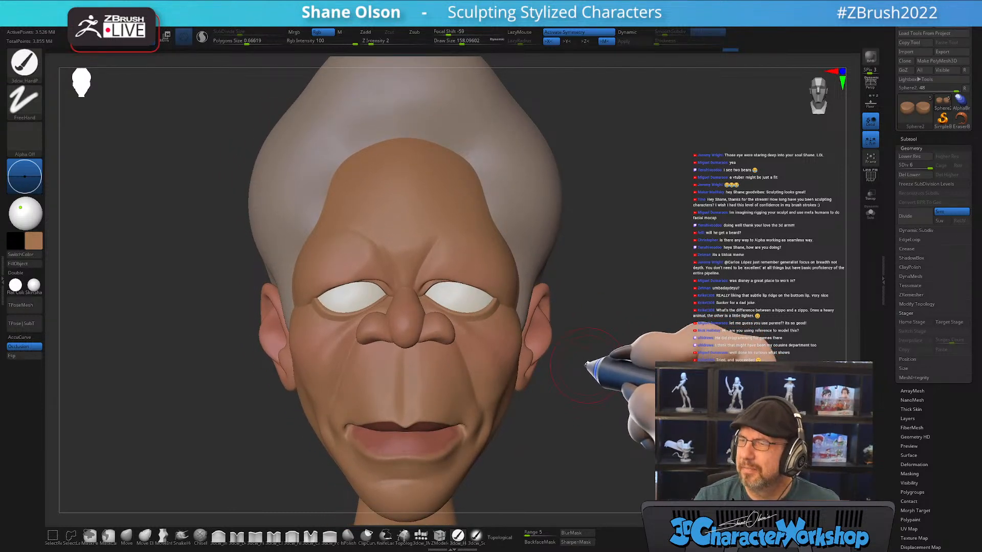
pyautogui.keyDown('alt'); pyautogui.moveTo(578, 375); pyautogui.dragTo(570, 356); pyautogui.keyUp('alt')
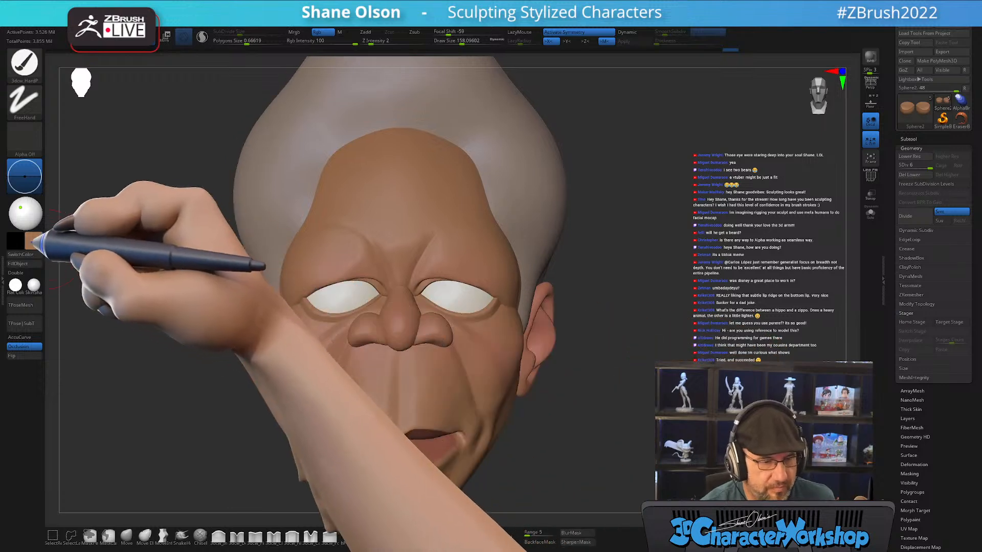
# Pick a very dark brown paint color for the irises and reduce the draw size to about 51
pyautogui.click(36, 241)
pyautogui.click(44, 274)
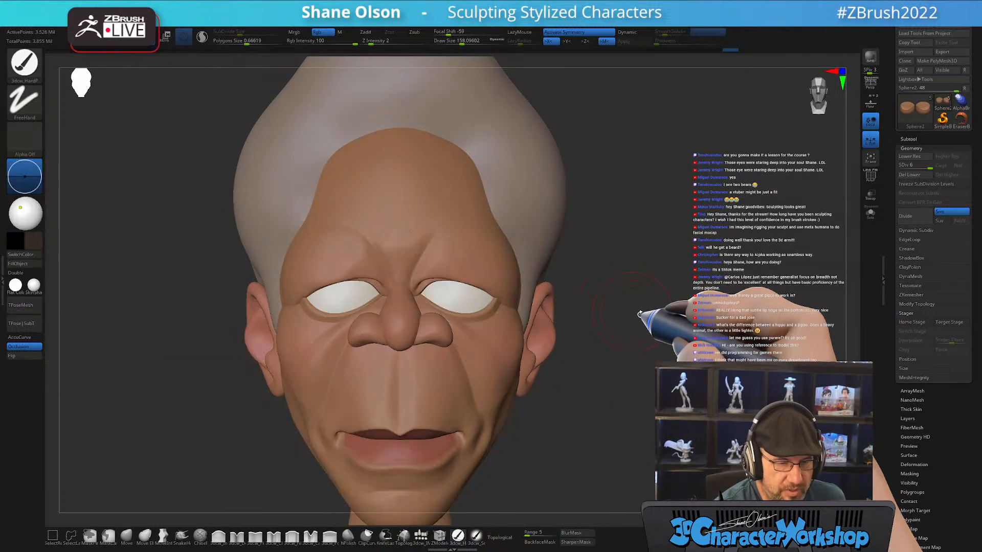
pyautogui.moveTo(639, 314)
pyautogui.keyDown('alt'); pyautogui.mouseDown()
pyautogui.moveTo(635, 346)
pyautogui.moveTo(648, 362)
pyautogui.moveTo(637, 364)
pyautogui.moveTo(640, 398)
pyautogui.mouseUp(); pyautogui.keyUp('alt')
pyautogui.press('s')
pyautogui.moveTo(444, 328); pyautogui.dragTo(439, 329)
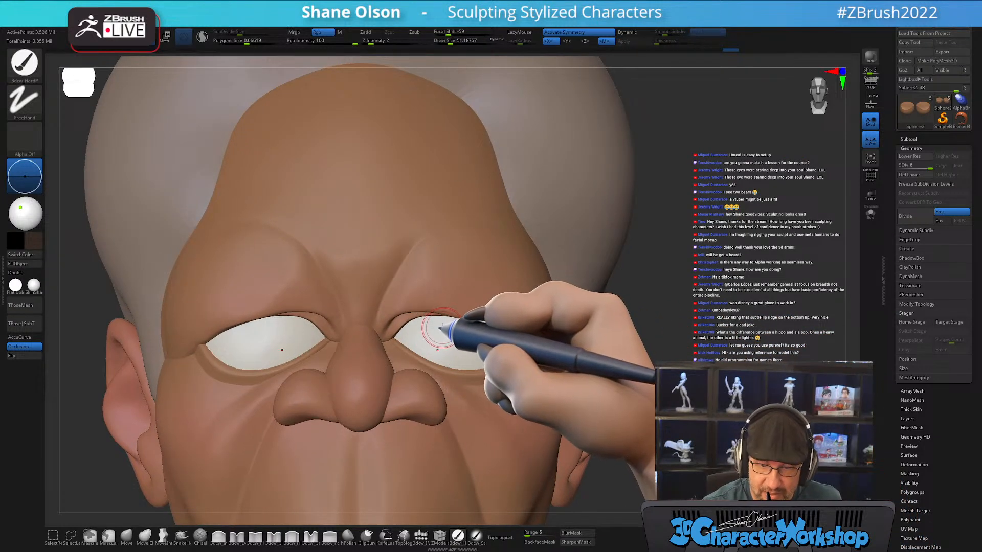
# Select the eyeballs subtool and try painting a dark iris on both eyes before undoing it
pyautogui.keyDown('alt'); pyautogui.click(441, 327); pyautogui.keyUp('alt')
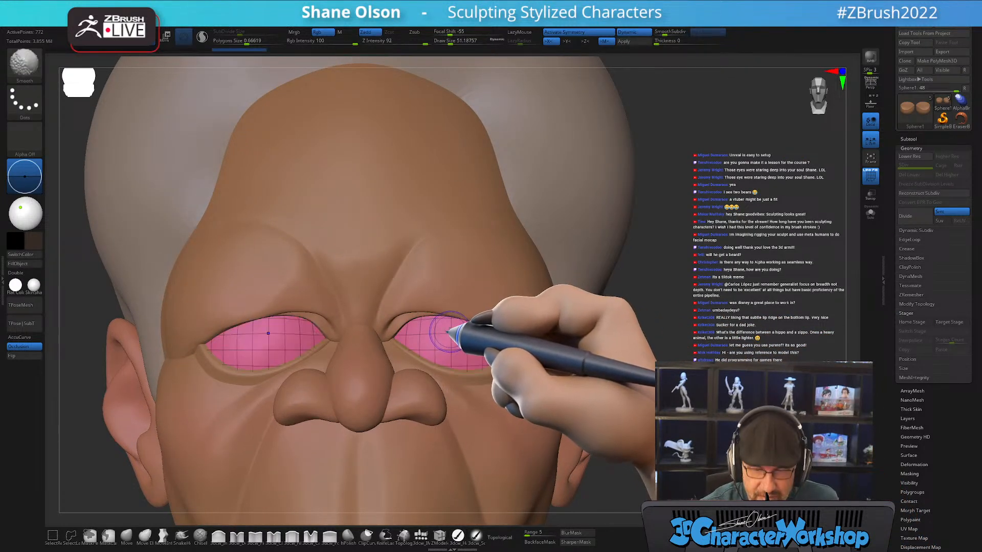
pyautogui.click(439, 328)
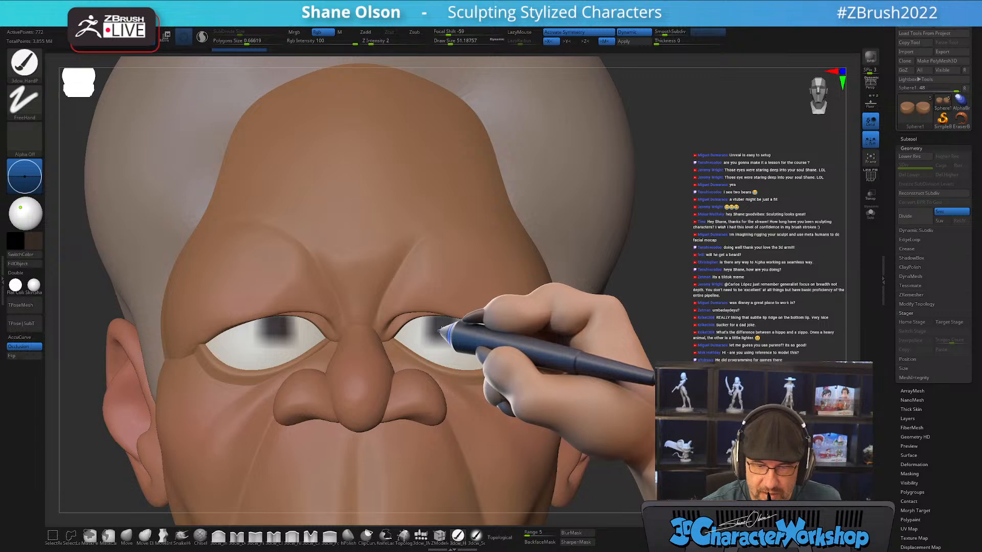
pyautogui.hotkey('ctrl', 'z')
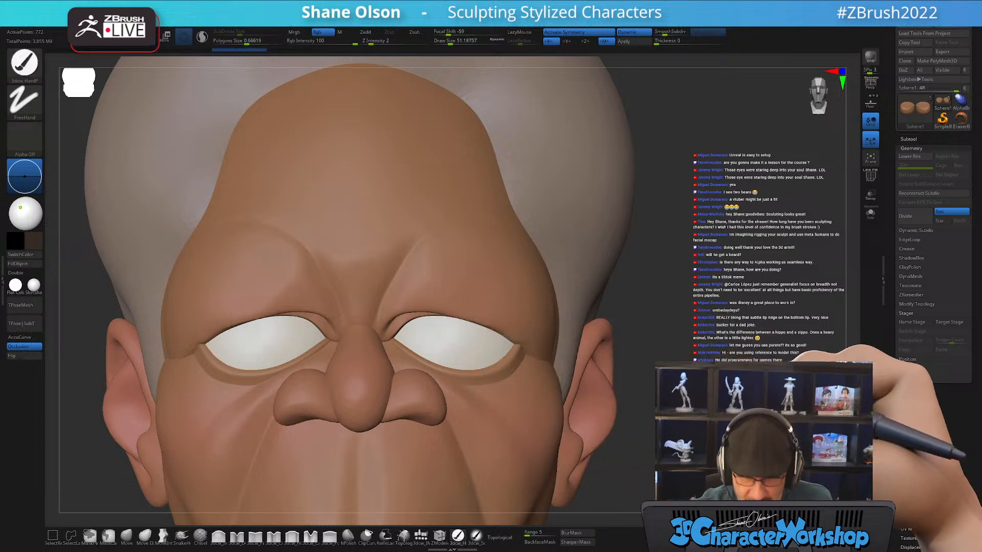
pyautogui.keyDown('alt'); pyautogui.moveTo(742, 368); pyautogui.dragTo(735, 345); pyautogui.keyUp('alt')
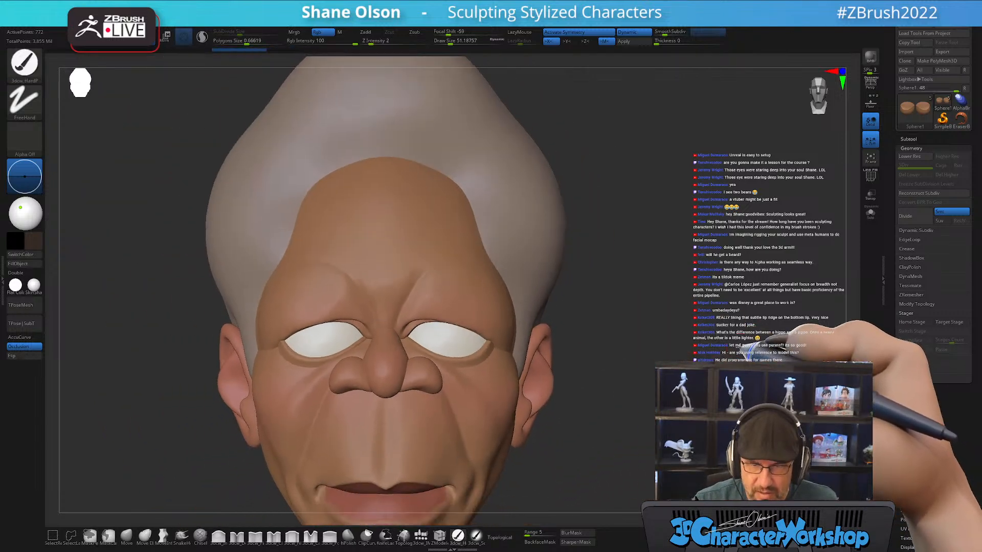
pyautogui.moveTo(686, 321); pyautogui.dragTo(676, 328)
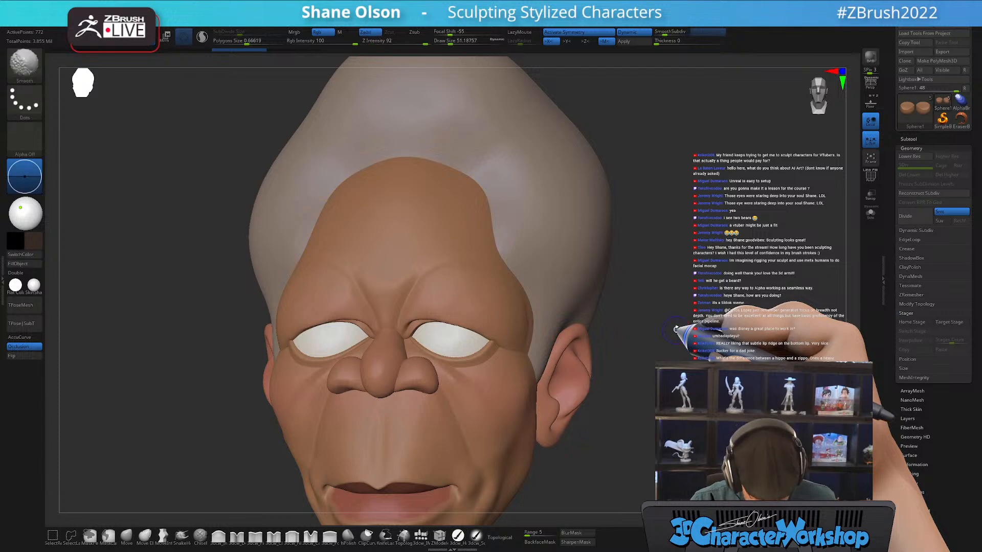
# Select the eyeballs subtool, subdivide it up to level 7, and turn off the polygon wireframe display
pyautogui.keyDown('alt'); pyautogui.click(580, 340); pyautogui.keyUp('alt')
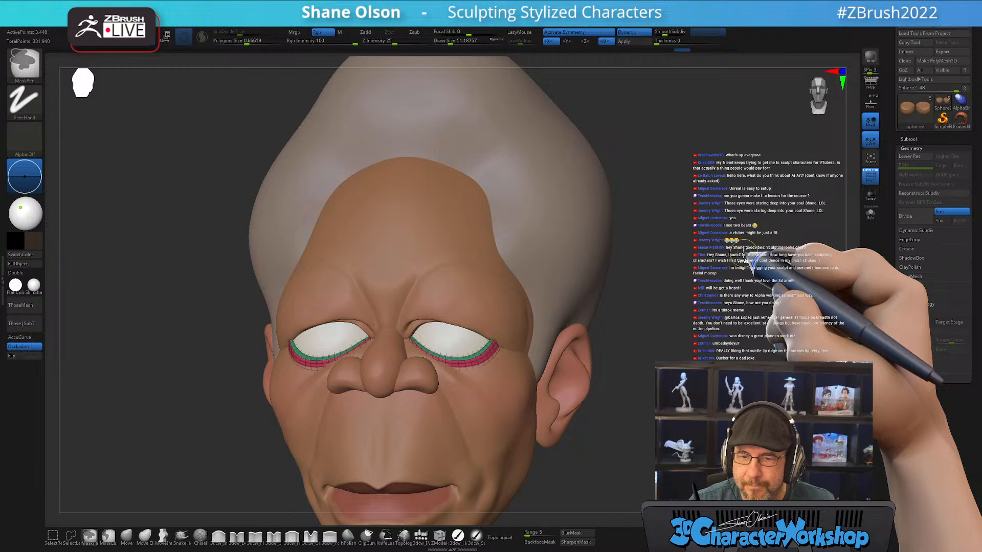
pyautogui.keyDown('shift'); pyautogui.moveTo(713, 237); pyautogui.dragTo(687, 261); pyautogui.keyUp('shift')
pyautogui.keyDown('alt'); pyautogui.click(443, 335); pyautogui.keyUp('alt')
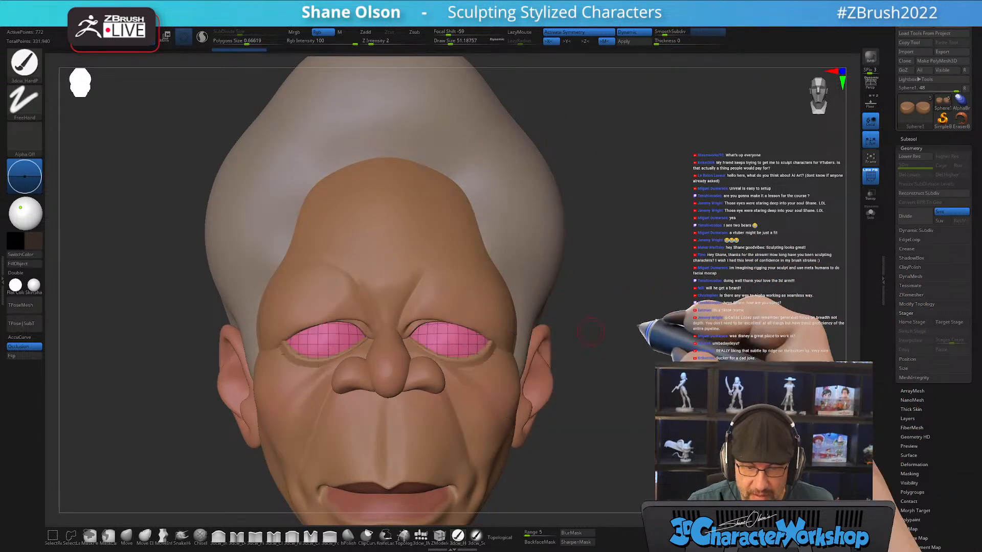
pyautogui.hotkey('ctrl', 'd')
pyautogui.hotkey('ctrl', 'd')
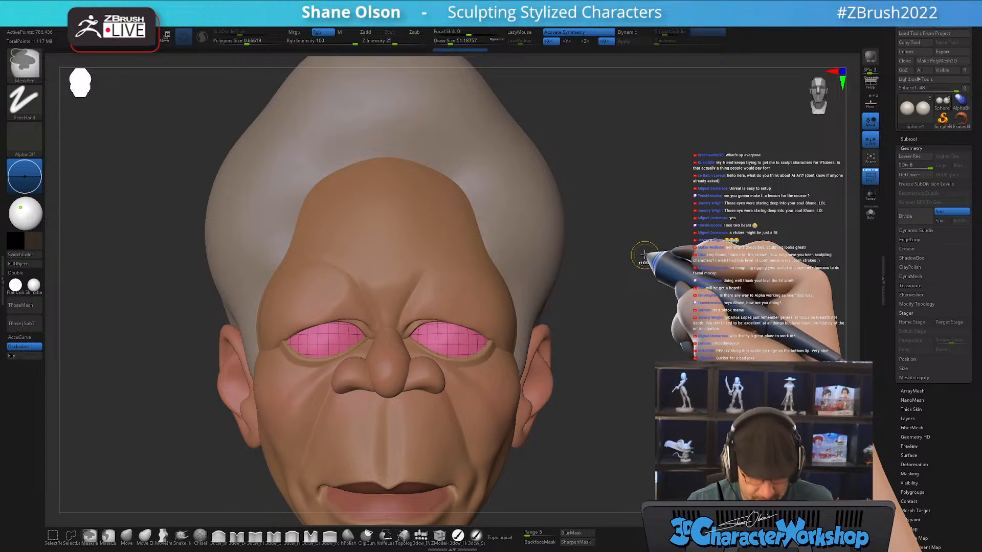
pyautogui.hotkey('ctrl', 'd')
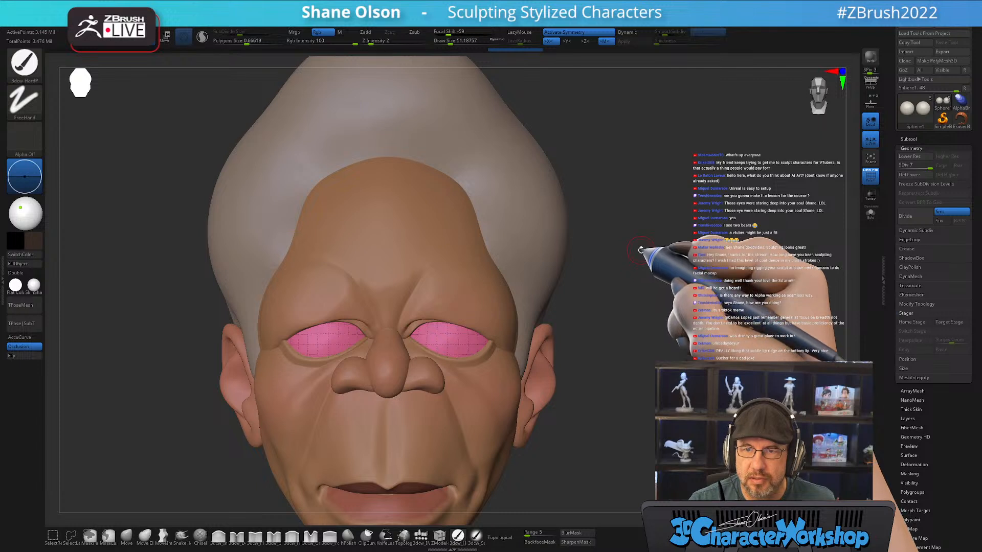
pyautogui.keyDown('alt'); pyautogui.moveTo(640, 250); pyautogui.dragTo(643, 253); pyautogui.keyUp('alt')
pyautogui.hotkey('shift', 'f')
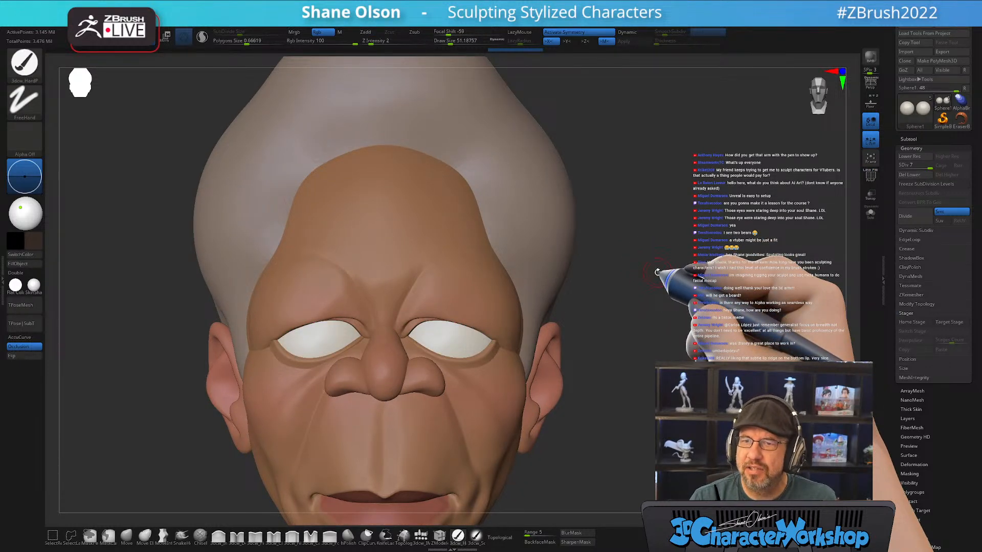
# Raise the draw size to about 68, try painting dark irises on the subdivided eyeballs, and undo the paint
pyautogui.keyDown('alt'); pyautogui.moveTo(658, 225); pyautogui.dragTo(629, 220); pyautogui.keyUp('alt')
pyautogui.press('s')
pyautogui.moveTo(615, 310); pyautogui.dragTo(617, 310)
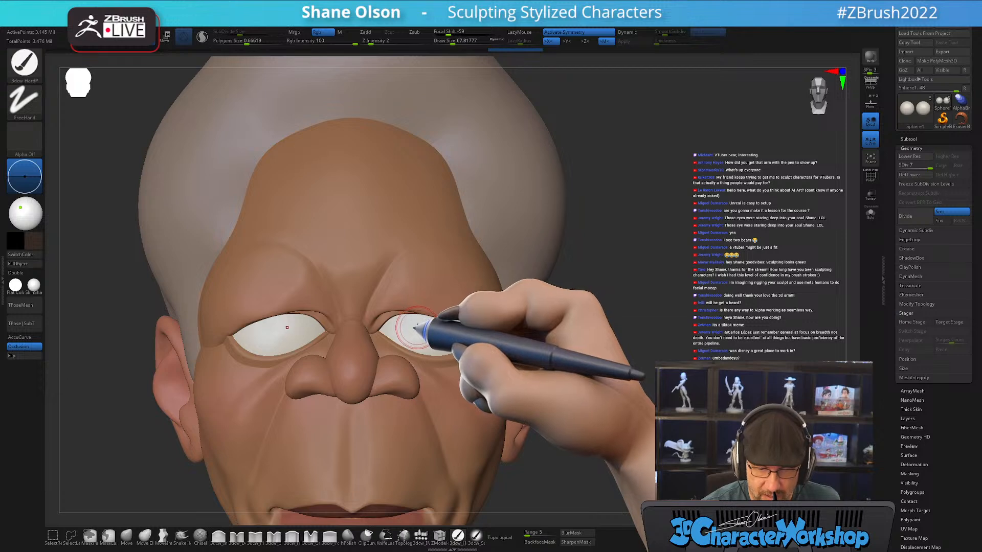
pyautogui.click(417, 322)
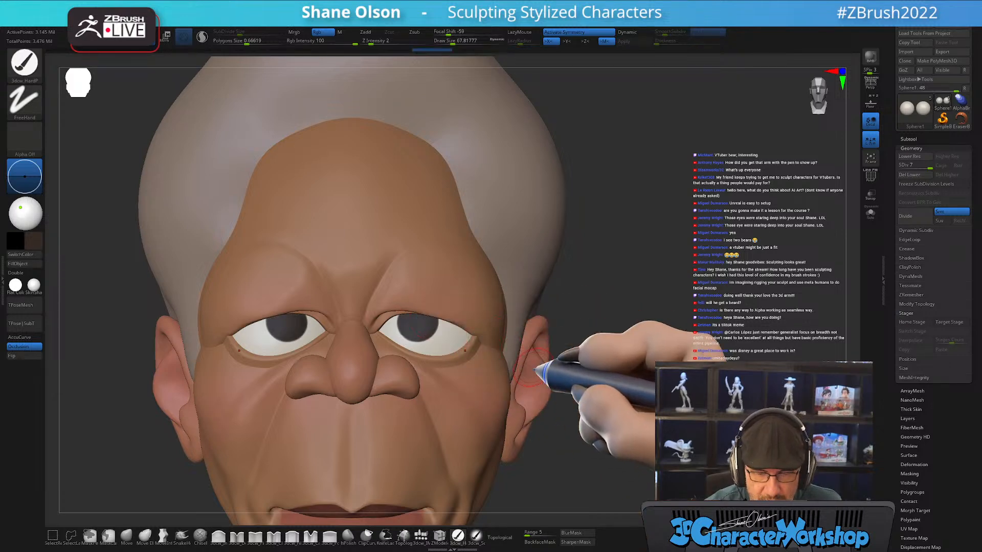
pyautogui.hotkey('ctrl', 'z')
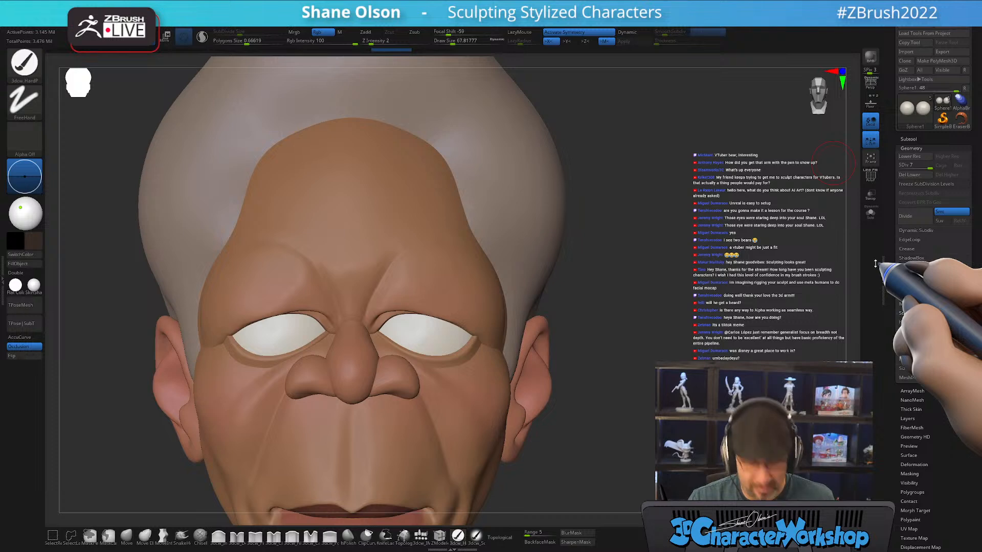
# Try painting the dark irises again at the same draw size and undo the stroke
pyautogui.hotkey('alt', 'Tab')
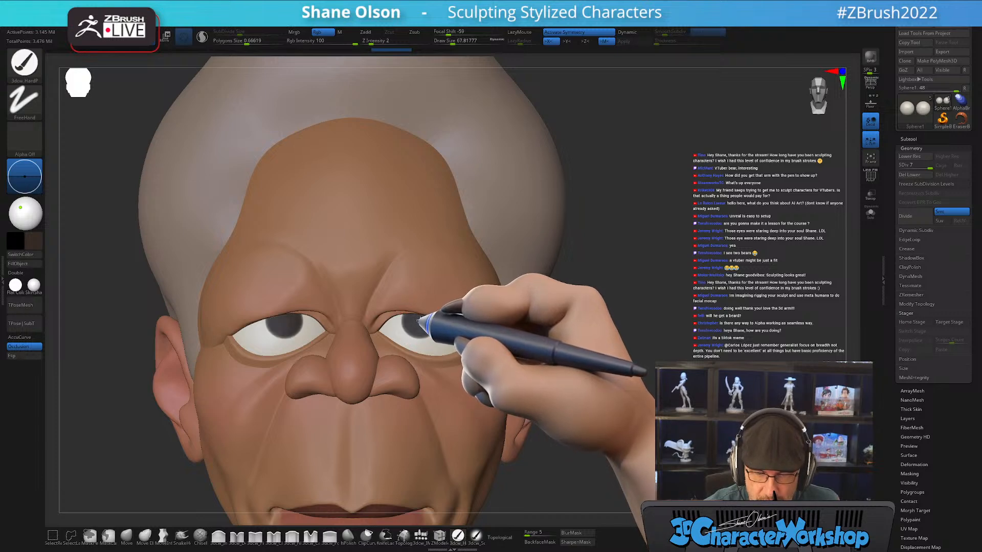
pyautogui.moveTo(420, 320); pyautogui.dragTo(421, 321)
pyautogui.moveTo(584, 389)
pyautogui.mouseDown()
pyautogui.moveTo(625, 394)
pyautogui.moveTo(615, 397)
pyautogui.moveTo(672, 388)
pyautogui.moveTo(867, 449)
pyautogui.moveTo(658, 327)
pyautogui.moveTo(631, 346)
pyautogui.mouseUp()
pyautogui.hotkey('ctrl', 'z')
# Try the dark irises again, reducing the draw size to about 52, and undo the attempts
pyautogui.moveTo(582, 301)
pyautogui.keyDown('alt'); pyautogui.mouseDown()
pyautogui.moveTo(541, 294)
pyautogui.moveTo(622, 369)
pyautogui.moveTo(587, 358)
pyautogui.mouseUp(); pyautogui.keyUp('alt')
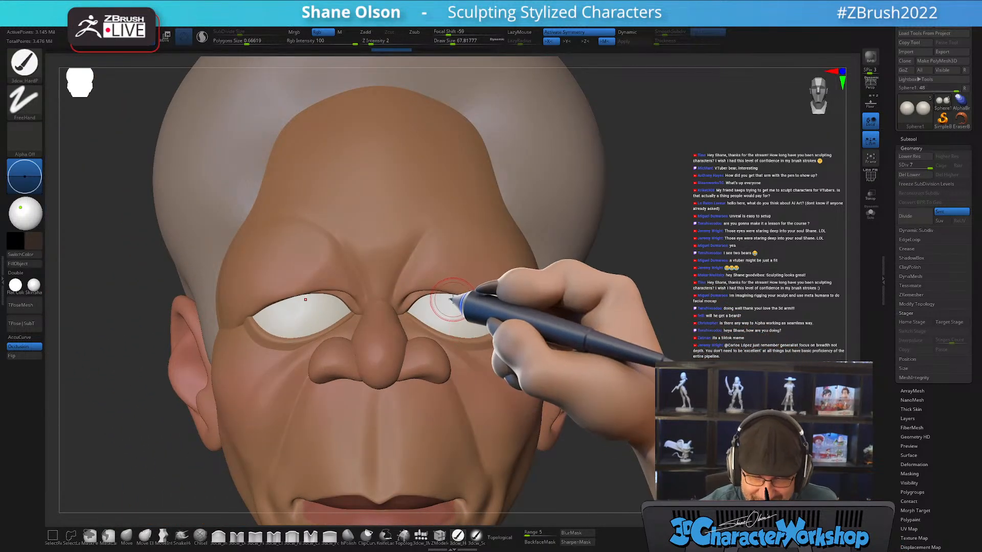
pyautogui.keyDown('ctrl'); pyautogui.moveTo(456, 290); pyautogui.dragTo(454, 304, button='right'); pyautogui.keyUp('ctrl')
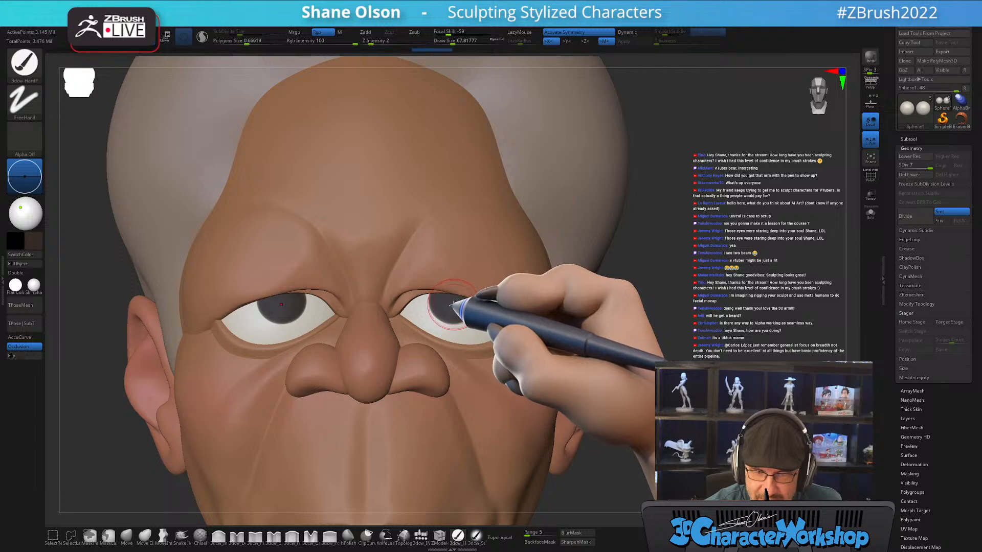
pyautogui.hotkey('ctrl', 'z')
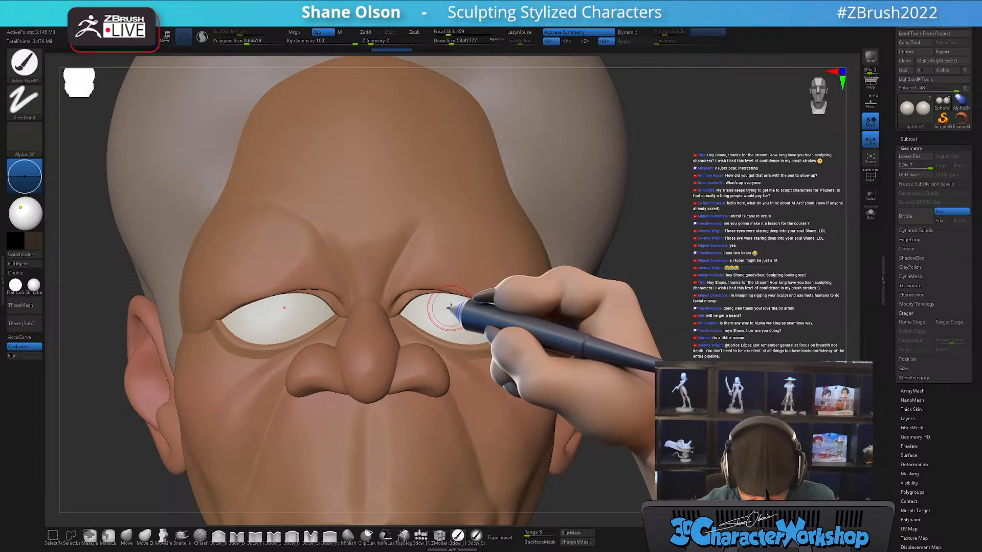
pyautogui.press('[')
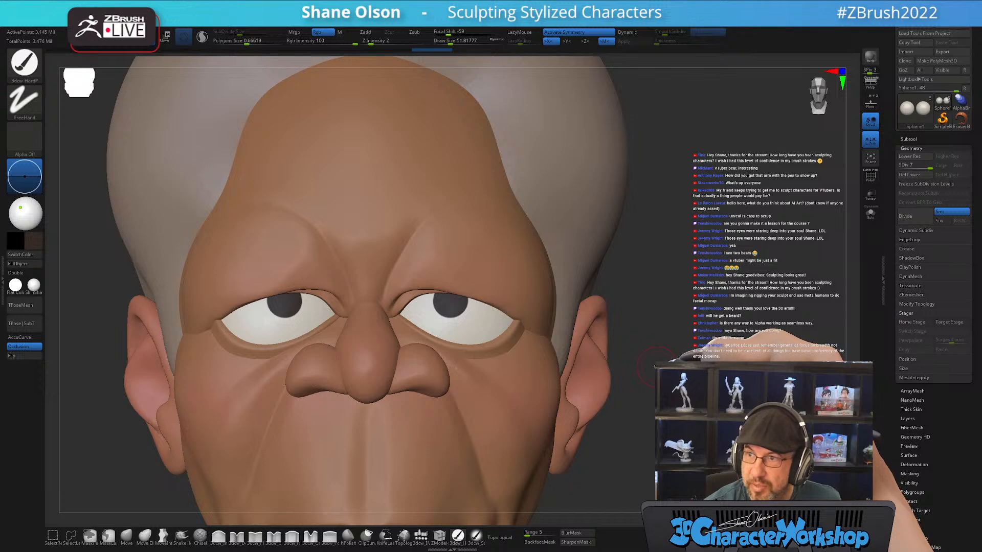
pyautogui.hotkey('ctrl', 'z')
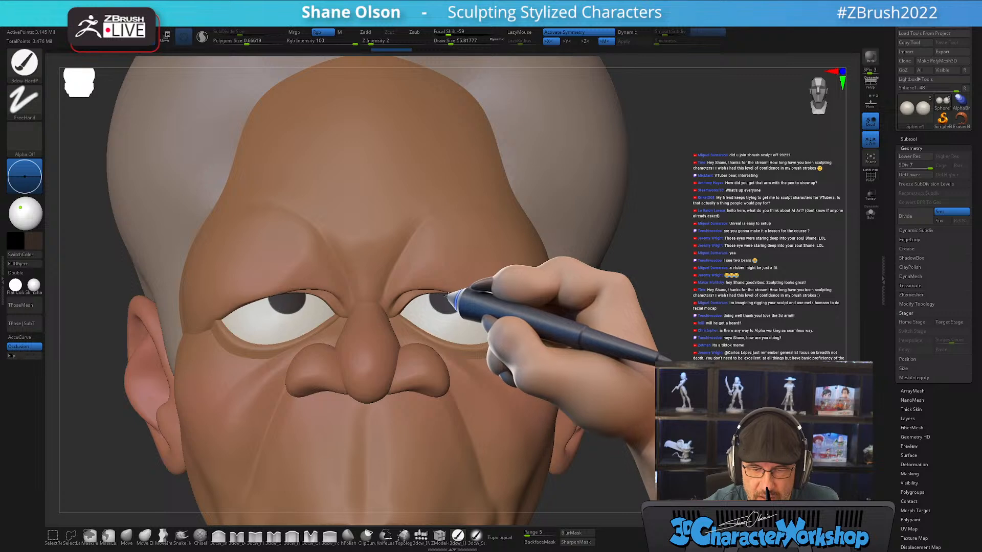
# Paint dark brown irises just below the upper eyelids of both eyes with a draw size of about 56
pyautogui.moveTo(448, 295); pyautogui.dragTo(455, 293)
pyautogui.moveTo(652, 360)
pyautogui.mouseDown()
pyautogui.moveTo(683, 362)
pyautogui.moveTo(664, 372)
pyautogui.mouseUp()
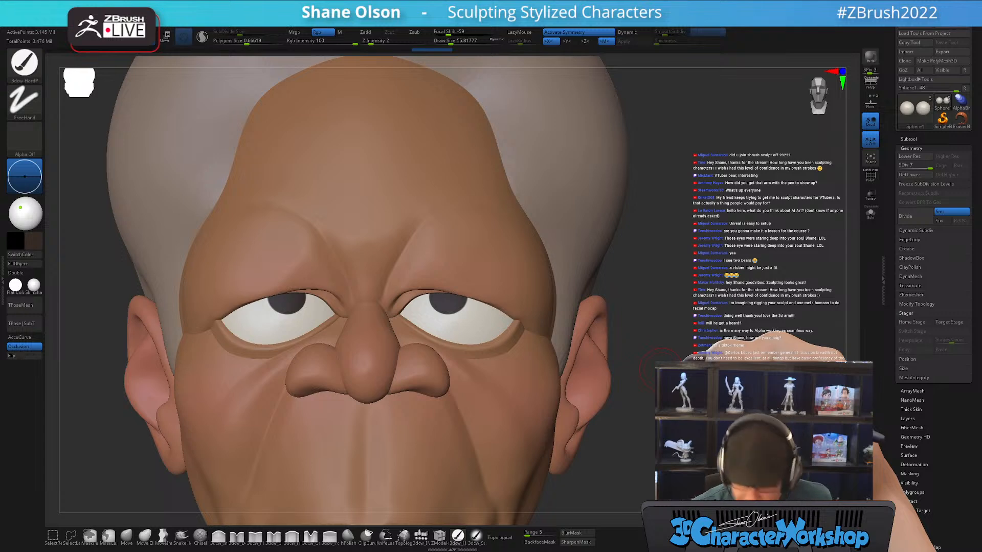
pyautogui.keyDown('alt'); pyautogui.moveTo(662, 370); pyautogui.dragTo(621, 307); pyautogui.keyUp('alt')
pyautogui.moveTo(625, 313)
pyautogui.mouseDown()
pyautogui.moveTo(659, 329)
pyautogui.moveTo(598, 332)
pyautogui.moveTo(623, 326)
pyautogui.moveTo(632, 352)
pyautogui.moveTo(669, 357)
pyautogui.moveTo(631, 338)
pyautogui.moveTo(646, 327)
pyautogui.moveTo(625, 325)
pyautogui.moveTo(639, 341)
pyautogui.moveTo(599, 310)
pyautogui.mouseUp()
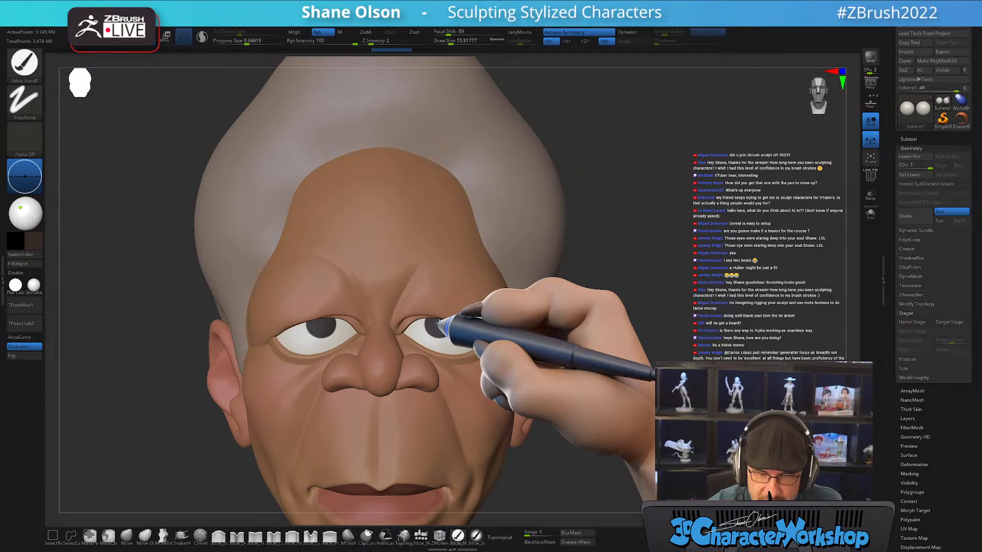
pyautogui.keyDown('alt'); pyautogui.moveTo(621, 412); pyautogui.dragTo(605, 392); pyautogui.keyUp('alt')
pyautogui.moveTo(605, 399)
pyautogui.mouseDown()
pyautogui.moveTo(634, 422)
pyautogui.moveTo(592, 431)
pyautogui.moveTo(592, 386)
pyautogui.moveTo(593, 432)
pyautogui.mouseUp()
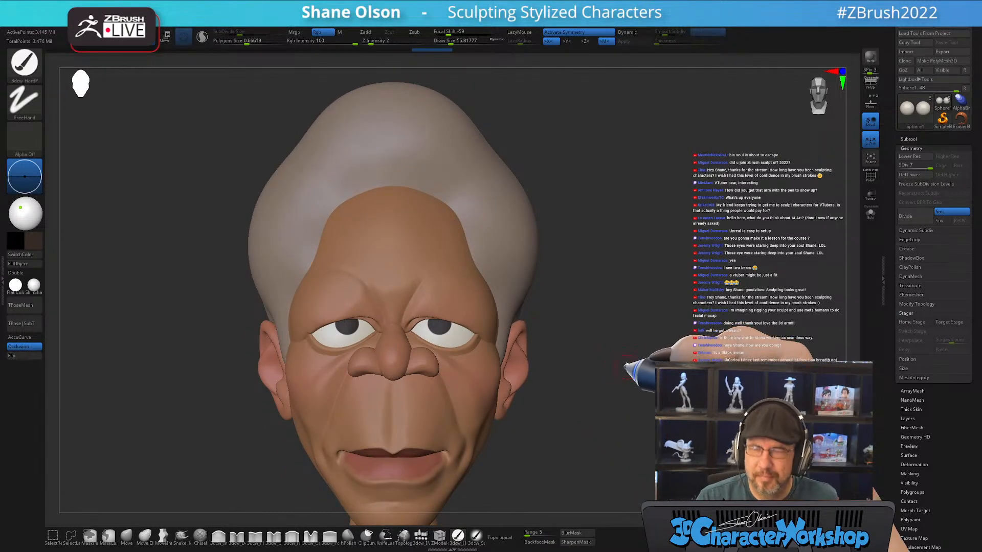
pyautogui.moveTo(622, 370)
pyautogui.mouseDown()
pyautogui.moveTo(593, 327)
pyautogui.moveTo(631, 339)
pyautogui.moveTo(601, 357)
pyautogui.moveTo(641, 356)
pyautogui.moveTo(624, 344)
pyautogui.mouseUp()
pyautogui.moveTo(692, 291); pyautogui.dragTo(679, 328)
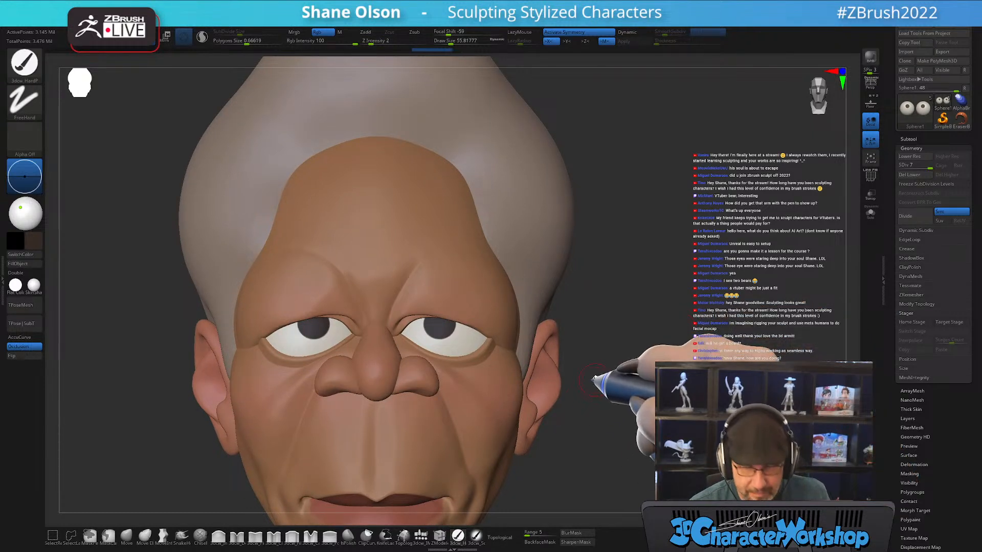
pyautogui.moveTo(621, 385); pyautogui.dragTo(605, 382)
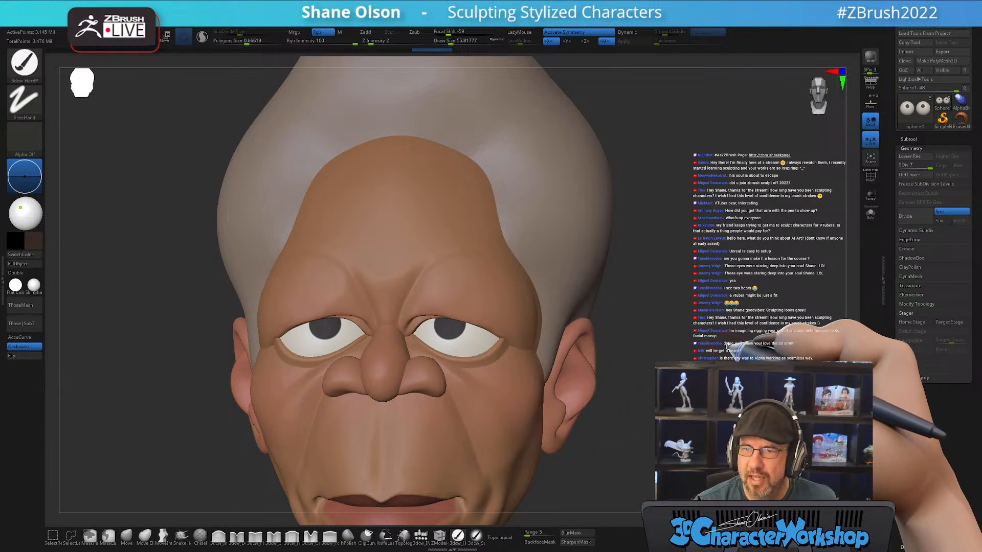
pyautogui.moveTo(620, 366); pyautogui.dragTo(656, 366)
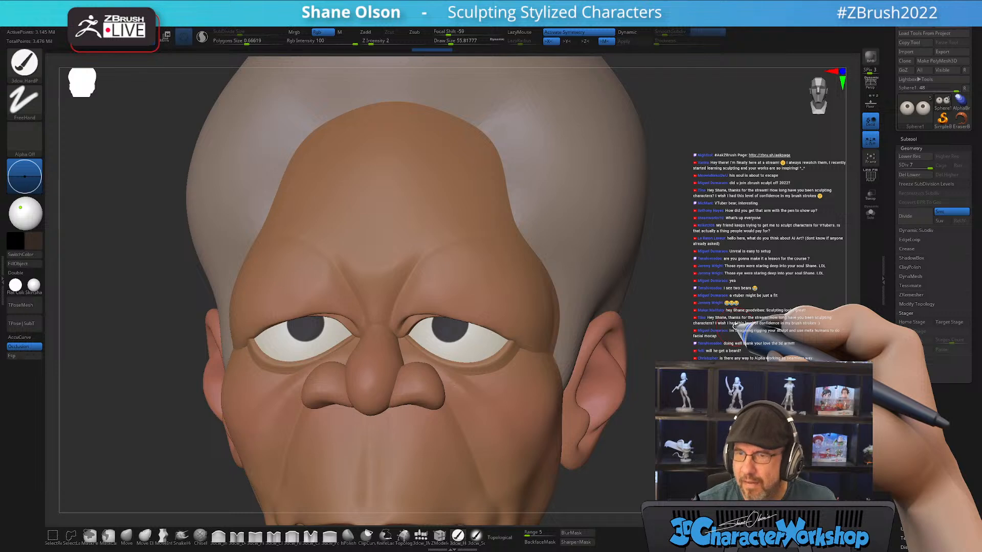
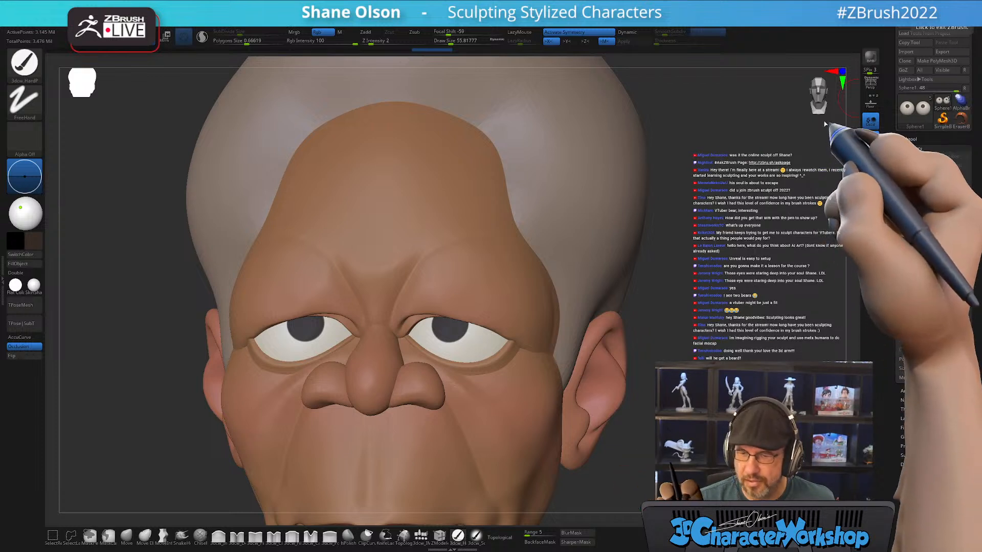
# Mask the eyeballs by polypaint, sampling the dark iris color as the color to mask
pyautogui.keyDown('alt'); pyautogui.moveTo(733, 287); pyautogui.dragTo(730, 283); pyautogui.keyUp('alt')
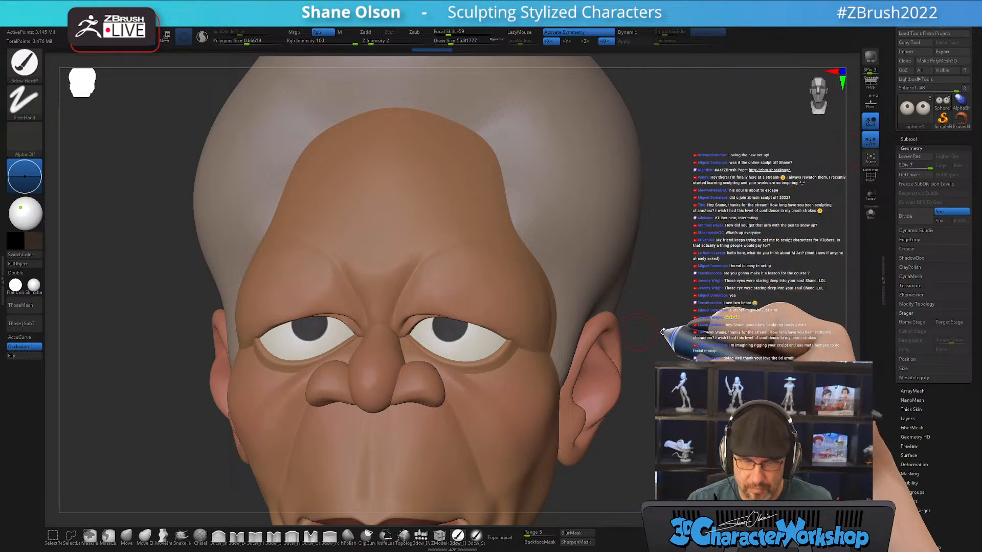
pyautogui.moveTo(663, 333); pyautogui.dragTo(689, 331)
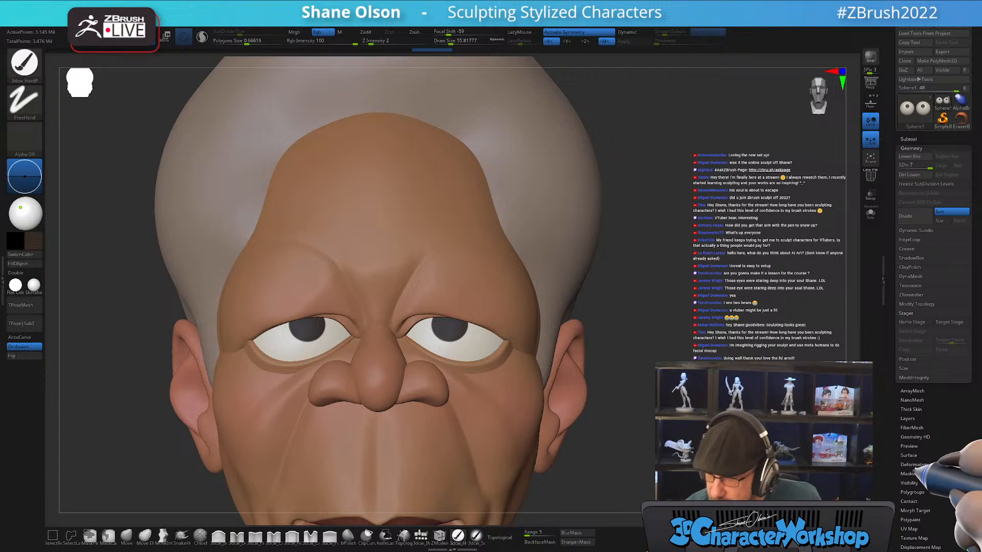
pyautogui.click(913, 474)
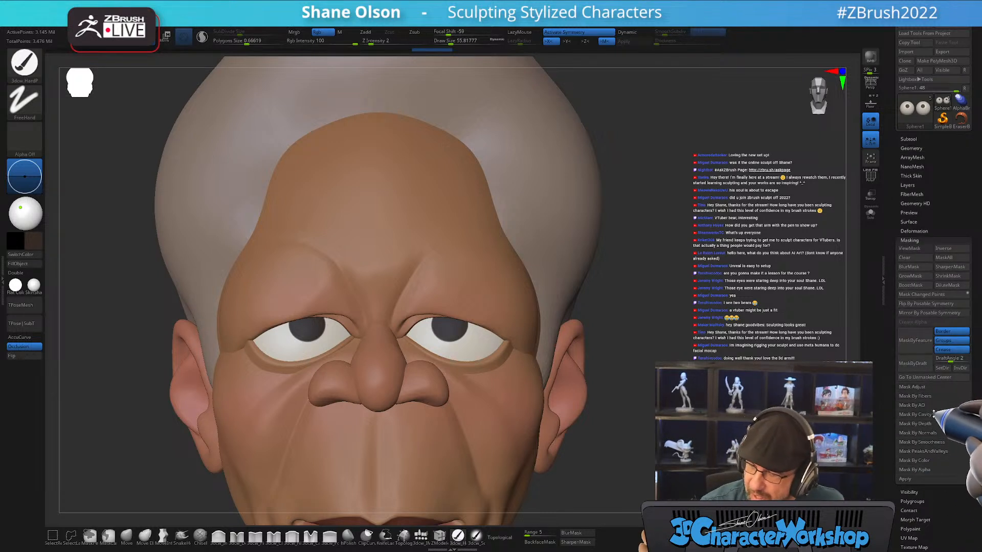
pyautogui.click(933, 461)
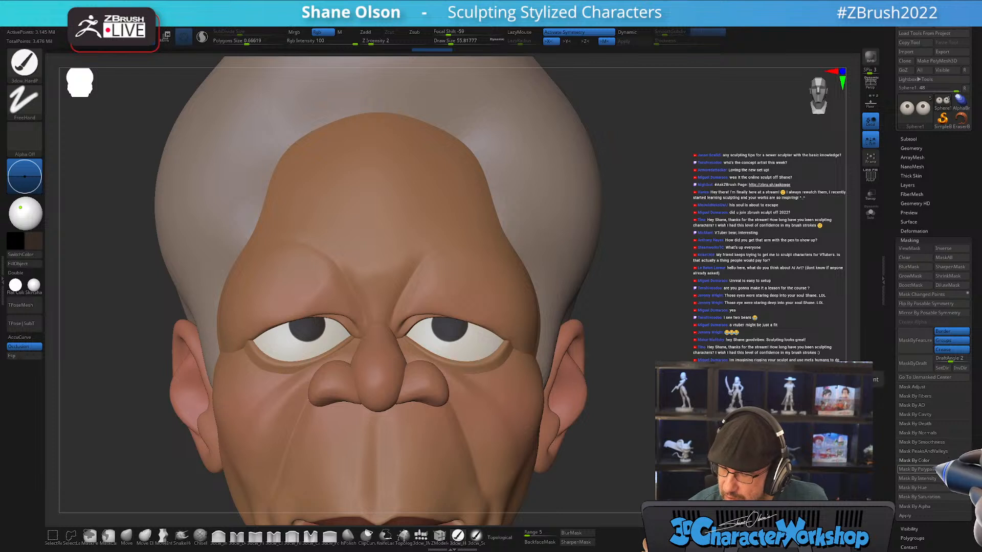
pyautogui.click(935, 469)
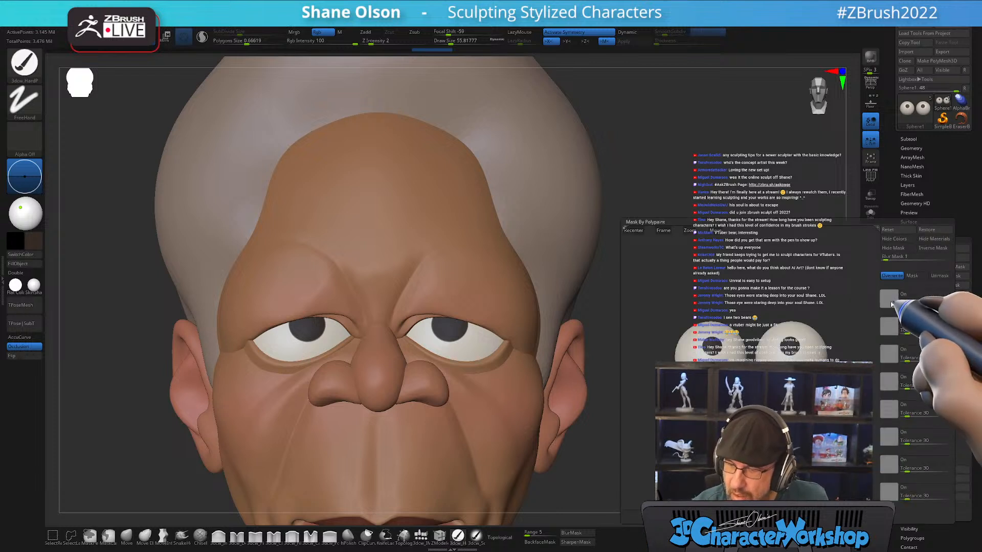
pyautogui.moveTo(891, 305); pyautogui.dragTo(448, 338)
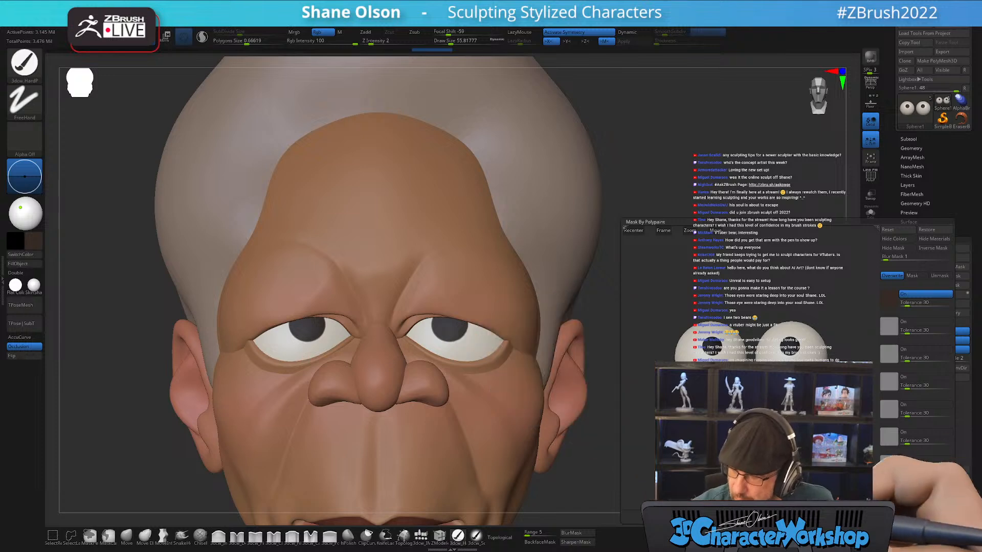
pyautogui.click(780, 512)
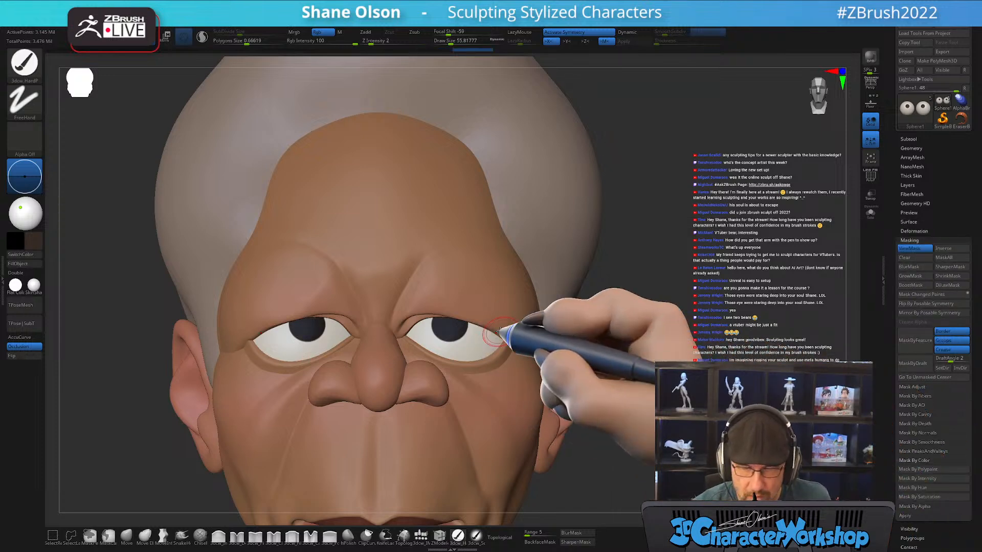
# Invert the mask on the eyeballs and hide the mask display
pyautogui.hotkey('ctrl', 'i')
pyautogui.keyDown('alt'); pyautogui.moveTo(681, 326); pyautogui.dragTo(676, 348); pyautogui.keyUp('alt')
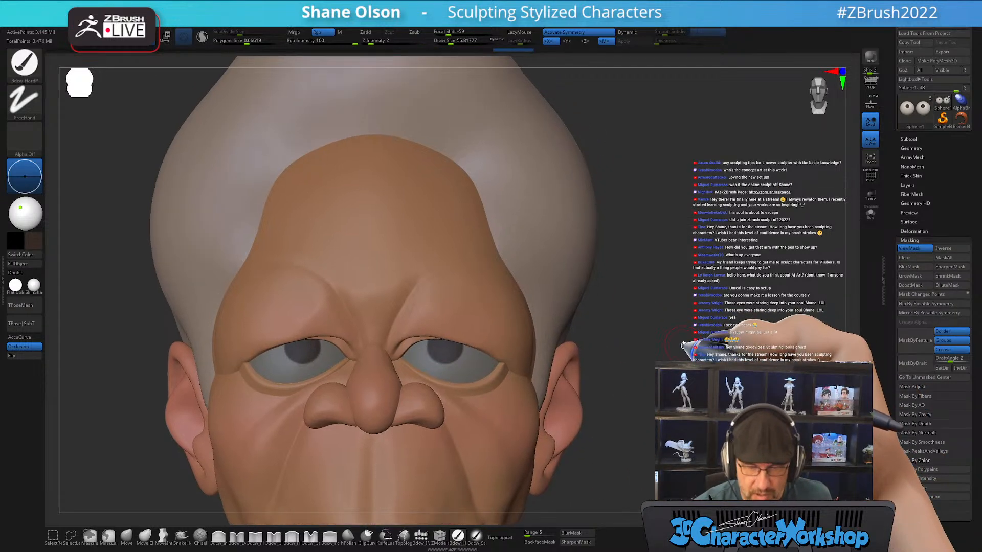
pyautogui.hotkey('ctrl', 'h')
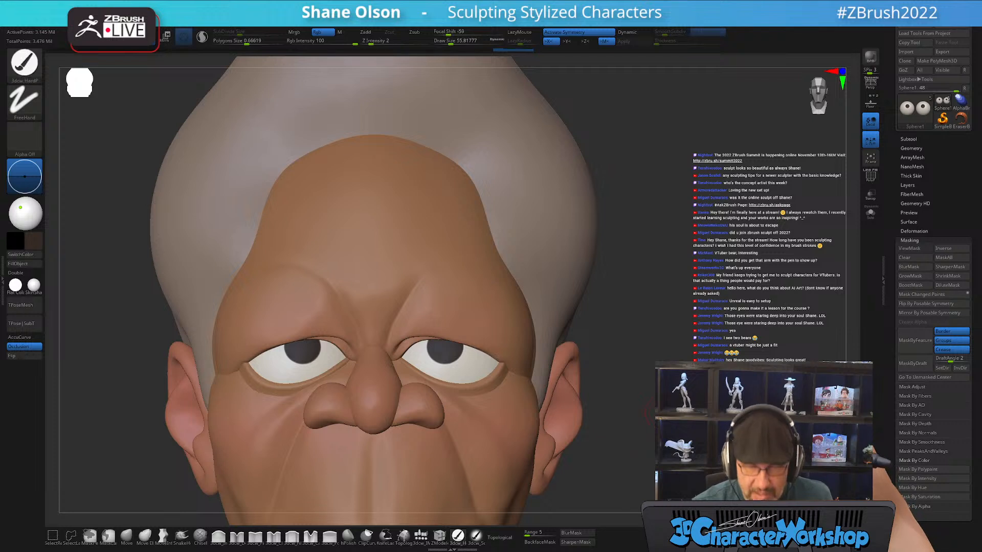
# Try painting the irises a muted brown with a draw size of about 48, and undo the paint
pyautogui.keyDown('alt'); pyautogui.moveTo(676, 402); pyautogui.dragTo(677, 417); pyautogui.keyUp('alt')
pyautogui.moveTo(678, 377)
pyautogui.keyDown('alt'); pyautogui.mouseDown()
pyautogui.moveTo(678, 333)
pyautogui.moveTo(670, 335)
pyautogui.mouseUp(); pyautogui.keyUp('alt')
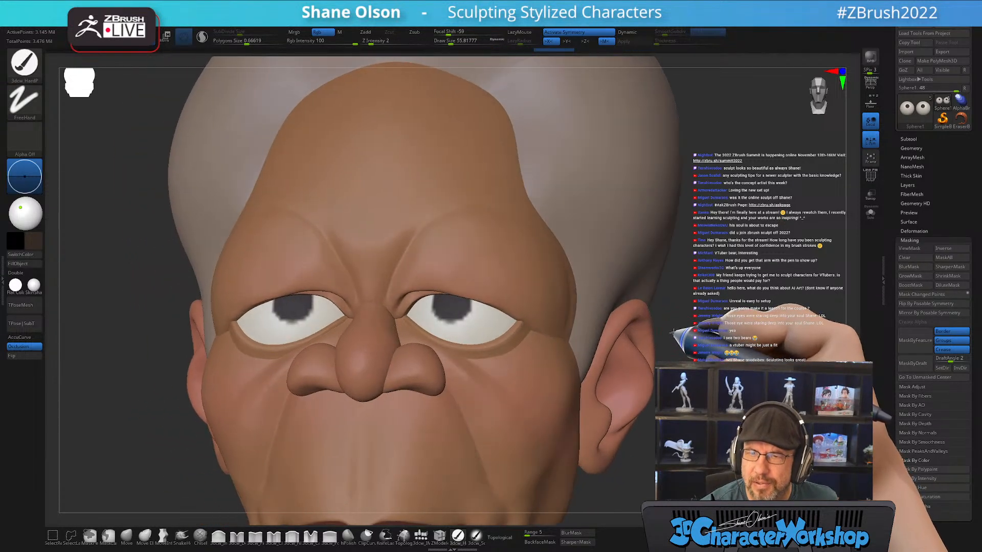
pyautogui.moveTo(444, 327)
pyautogui.keyDown('ctrl'); pyautogui.mouseDown(button='right')
pyautogui.moveTo(430, 324)
pyautogui.moveTo(462, 295)
pyautogui.moveTo(460, 317)
pyautogui.mouseUp(button='right'); pyautogui.keyUp('ctrl')
pyautogui.click(35, 240)
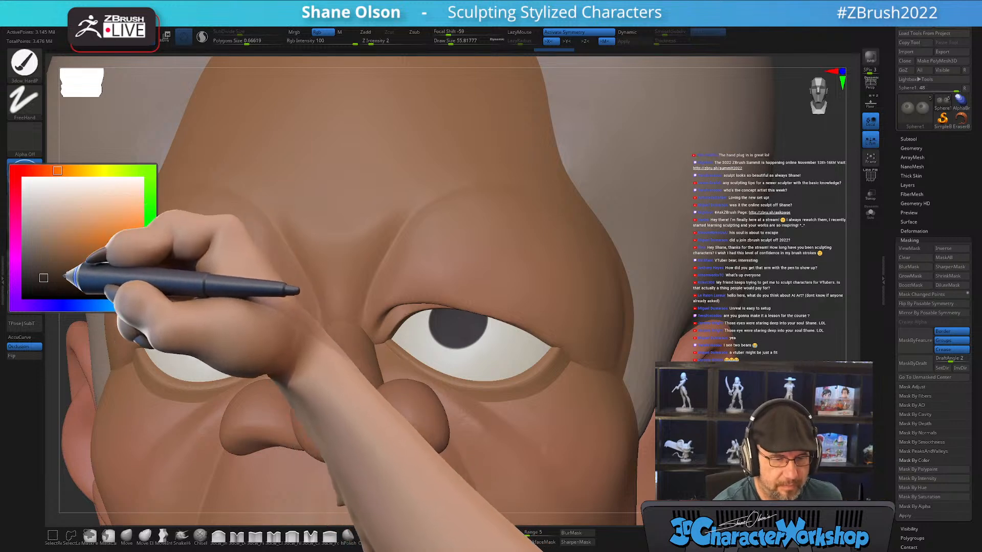
pyautogui.click(47, 277)
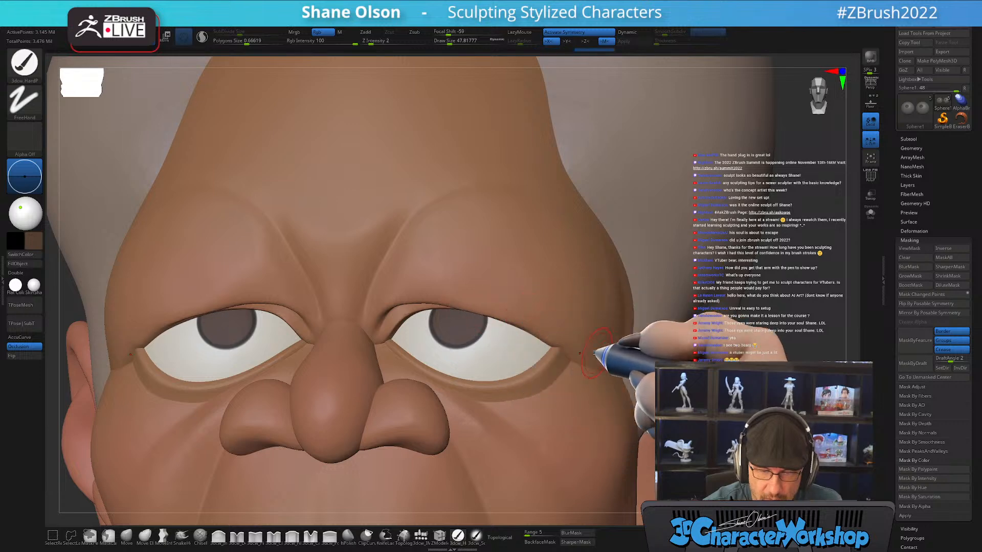
pyautogui.moveTo(587, 373)
pyautogui.mouseDown(button='right')
pyautogui.moveTo(599, 367)
pyautogui.moveTo(579, 377)
pyautogui.moveTo(567, 369)
pyautogui.mouseUp(button='right')
pyautogui.hotkey('ctrl', 'z')
# Pick a more saturated brown and paint the iris centers at a draw size of about 48, leaving a dark outer rim
pyautogui.click(33, 241)
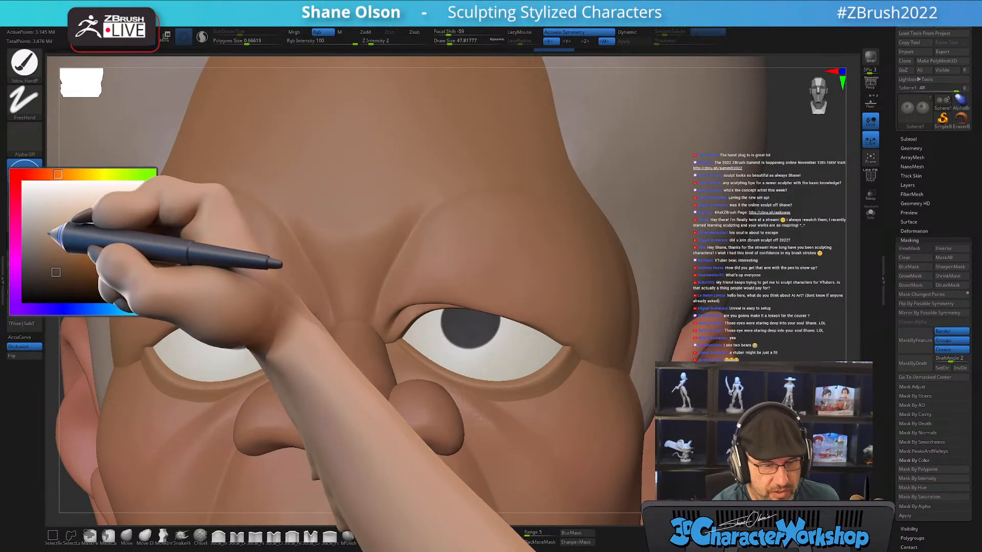
pyautogui.click(74, 265)
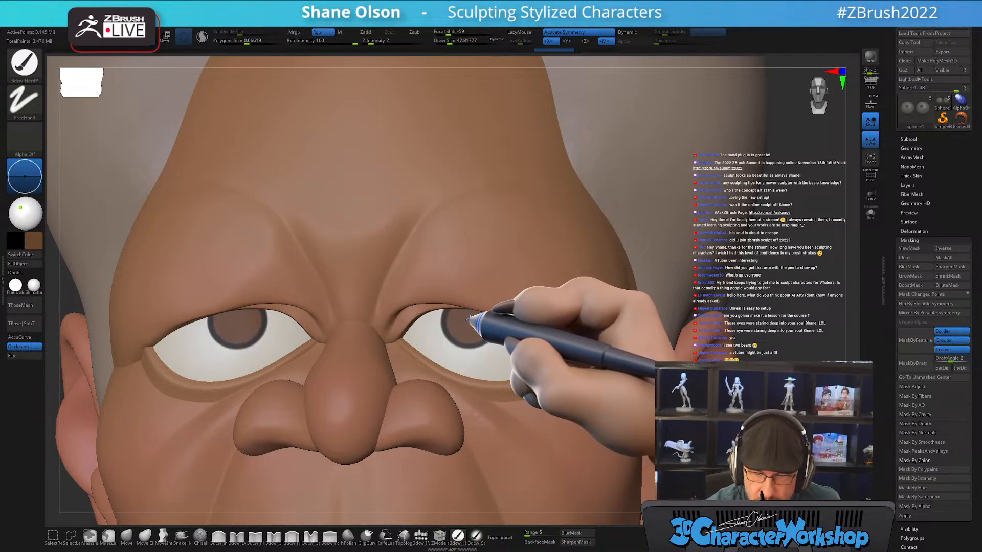
pyautogui.moveTo(469, 318); pyautogui.dragTo(477, 309)
pyautogui.moveTo(577, 392)
pyautogui.mouseDown(button='right')
pyautogui.moveTo(565, 378)
pyautogui.moveTo(582, 383)
pyautogui.moveTo(585, 358)
pyautogui.moveTo(537, 404)
pyautogui.moveTo(537, 369)
pyautogui.mouseUp(button='right')
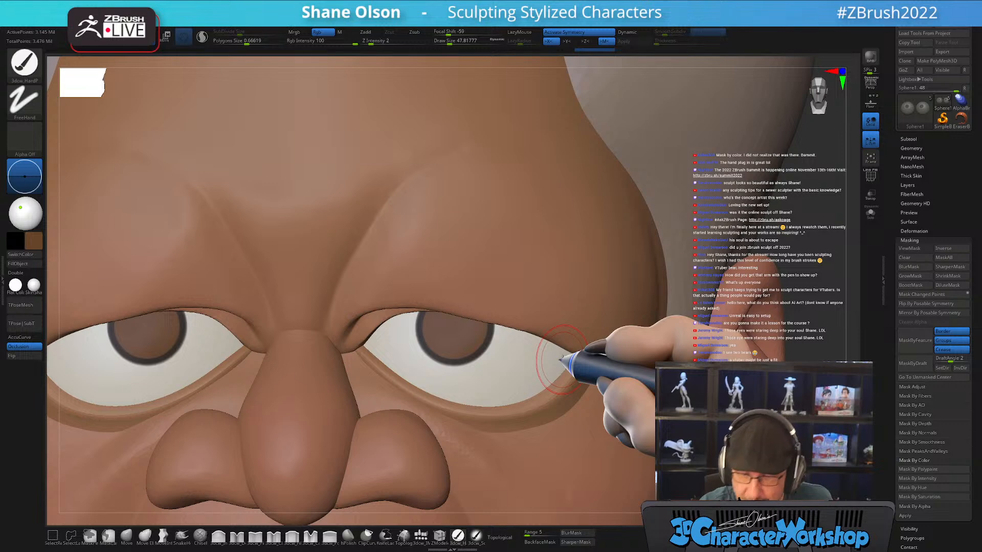
# Isolate the eyeballs and shade the upper irises dark brown with the soft paint brush at RGB intensity 20 and draw size about 51
pyautogui.click(871, 213)
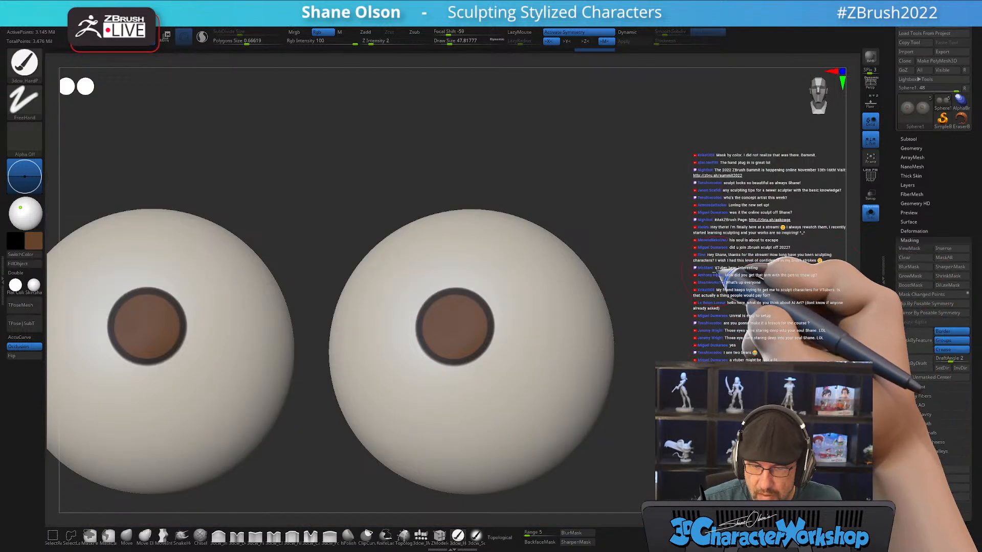
pyautogui.moveTo(716, 270)
pyautogui.mouseDown(button='right')
pyautogui.moveTo(713, 254)
pyautogui.moveTo(727, 280)
pyautogui.mouseUp(button='right')
pyautogui.keyDown('alt'); pyautogui.moveTo(723, 209); pyautogui.dragTo(728, 243, button='right'); pyautogui.keyUp('alt')
pyautogui.press('s')
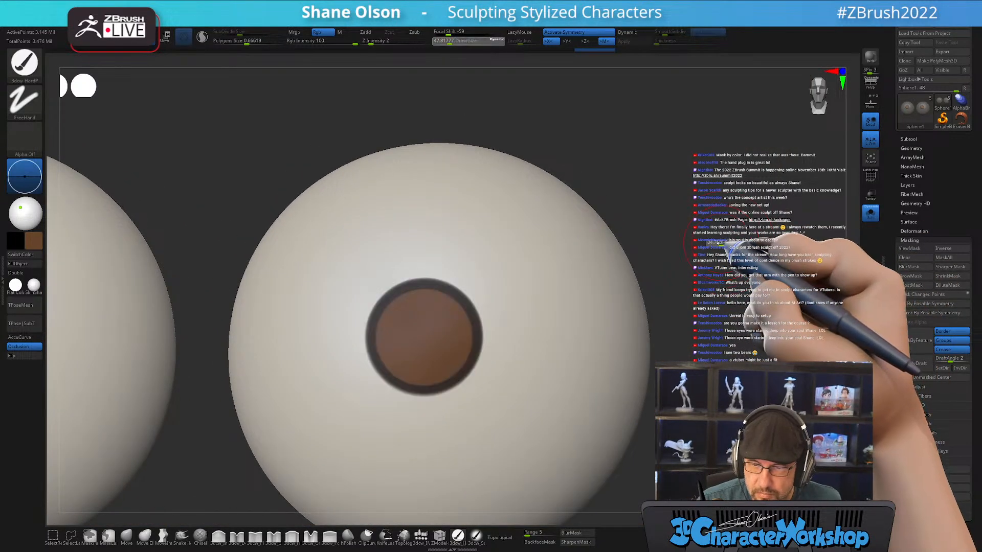
pyautogui.moveTo(719, 243); pyautogui.dragTo(718, 243)
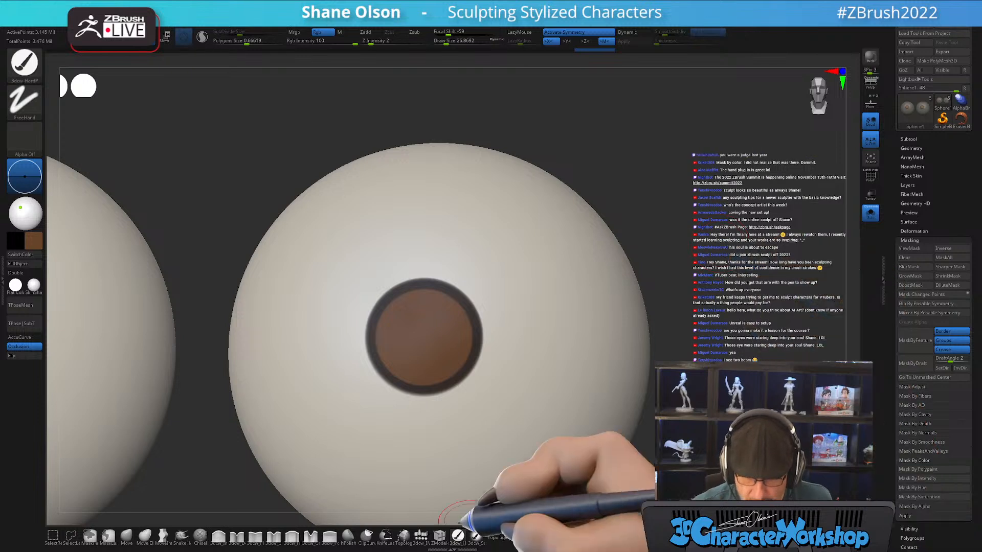
pyautogui.click(476, 535)
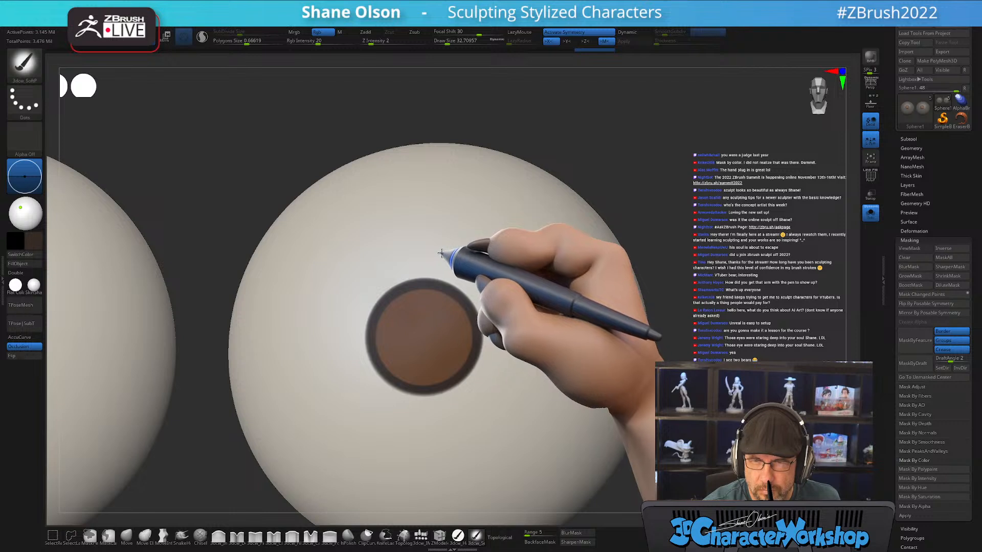
pyautogui.moveTo(443, 254); pyautogui.dragTo(447, 254)
pyautogui.moveTo(395, 308)
pyautogui.mouseDown()
pyautogui.moveTo(446, 291)
pyautogui.moveTo(410, 293)
pyautogui.moveTo(369, 322)
pyautogui.moveTo(469, 308)
pyautogui.mouseUp()
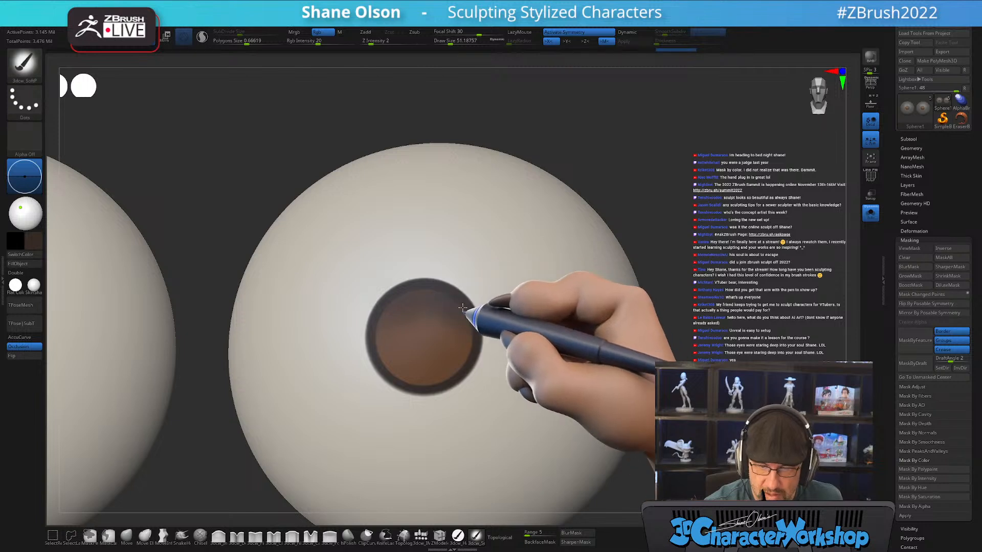
pyautogui.moveTo(385, 306)
pyautogui.mouseDown()
pyautogui.moveTo(368, 331)
pyautogui.moveTo(397, 292)
pyautogui.moveTo(456, 279)
pyautogui.mouseUp()
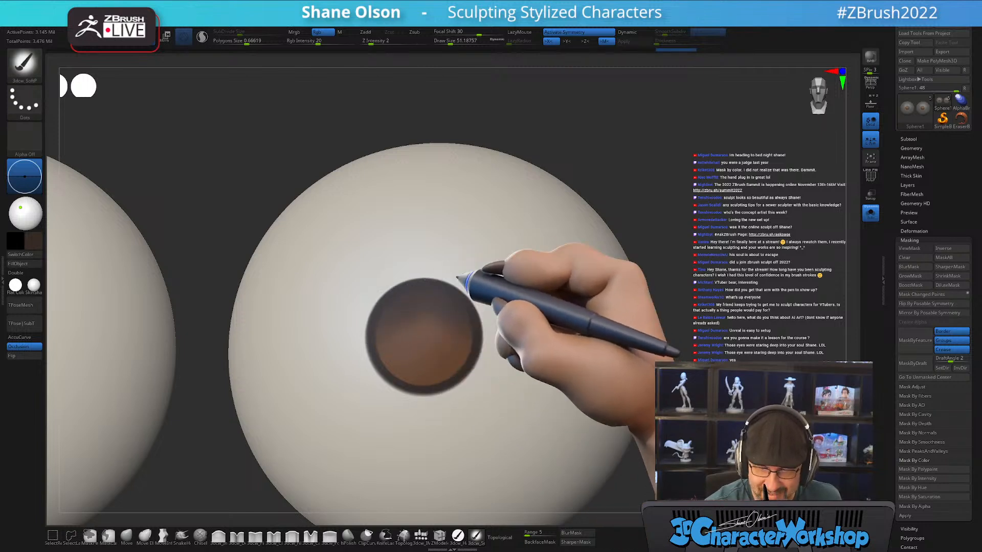
# Pick an orange-brown and softly lighten the lower part of the irises with a draw size of about 29
pyautogui.keyDown('ctrl'); pyautogui.moveTo(592, 353); pyautogui.dragTo(566, 319, button='right'); pyautogui.keyUp('ctrl')
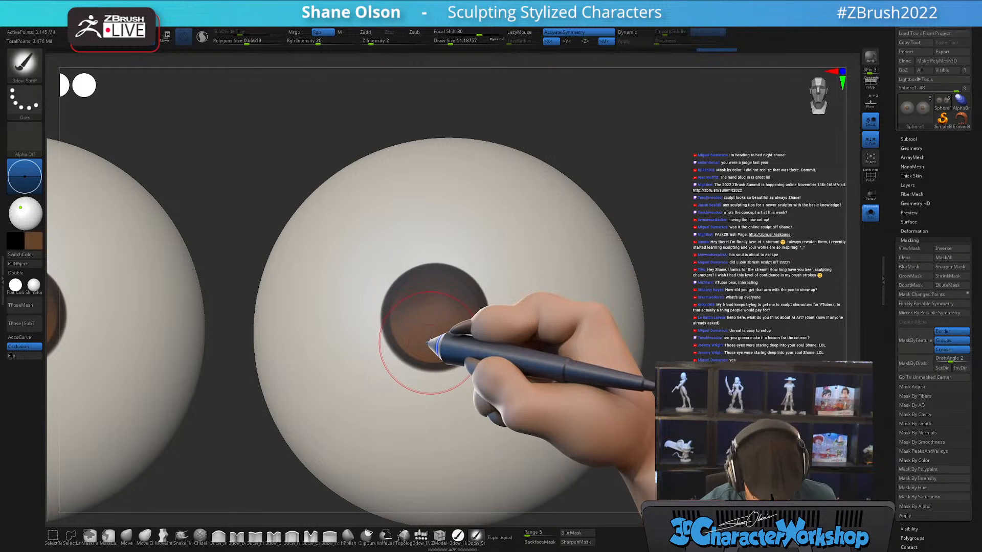
pyautogui.click(33, 241)
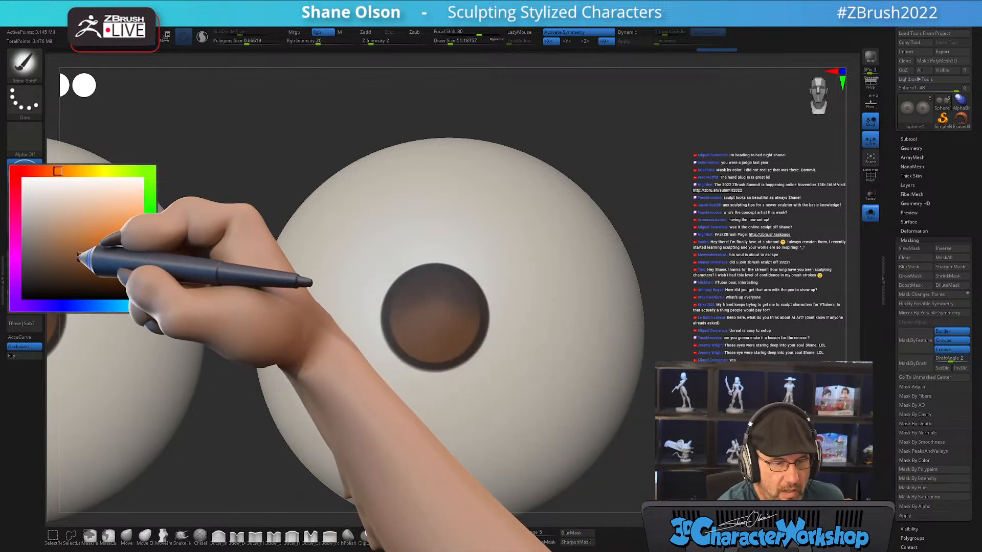
pyautogui.click(84, 257)
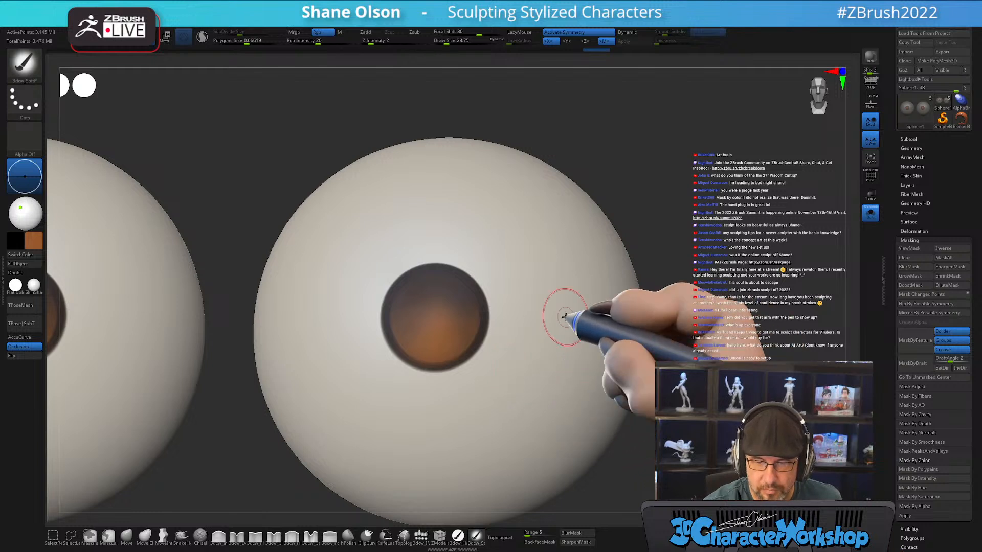
# Add a small bright orange highlight at the bottom of the irises with a draw size of about 13
pyautogui.click(34, 241)
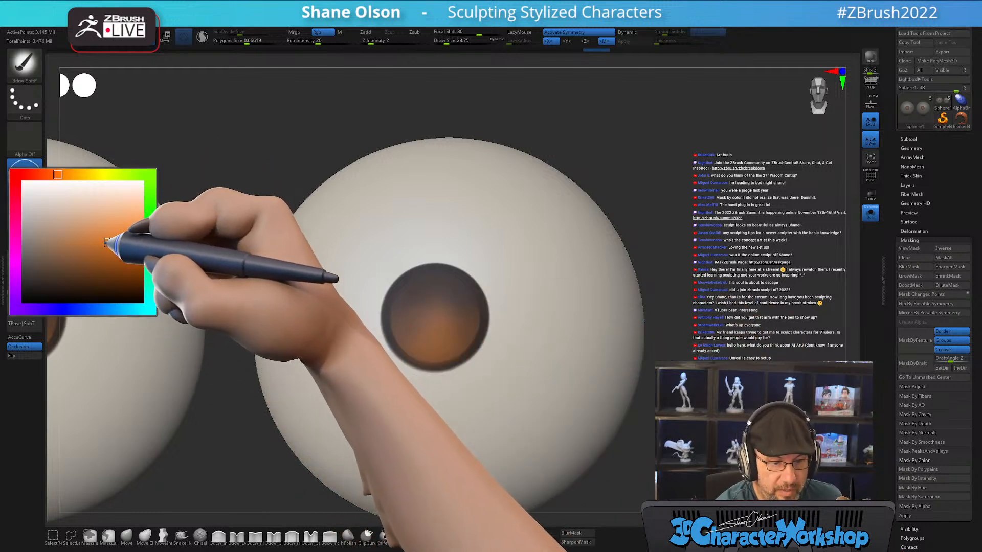
pyautogui.click(109, 239)
pyautogui.press('s')
pyautogui.moveTo(661, 322); pyautogui.dragTo(659, 322)
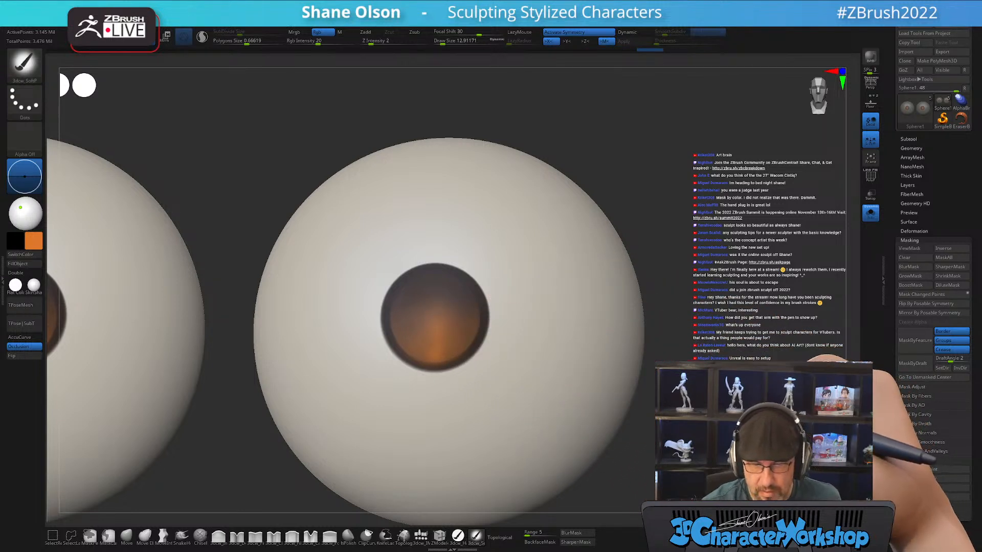
# Paint dark pupils in the iris centers with the hard paint brush at draw size about 33, and show the whole head again
pyautogui.click(457, 534)
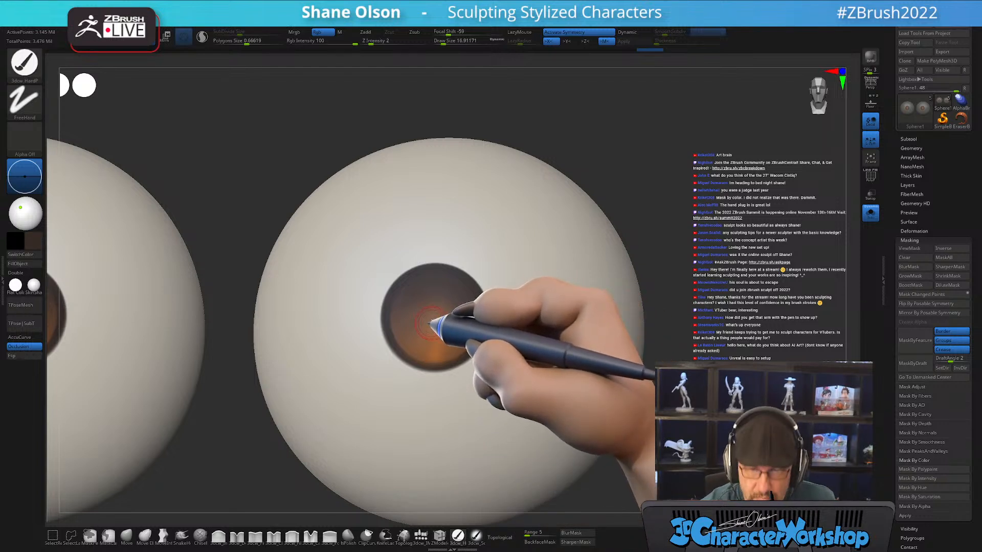
pyautogui.press(']')
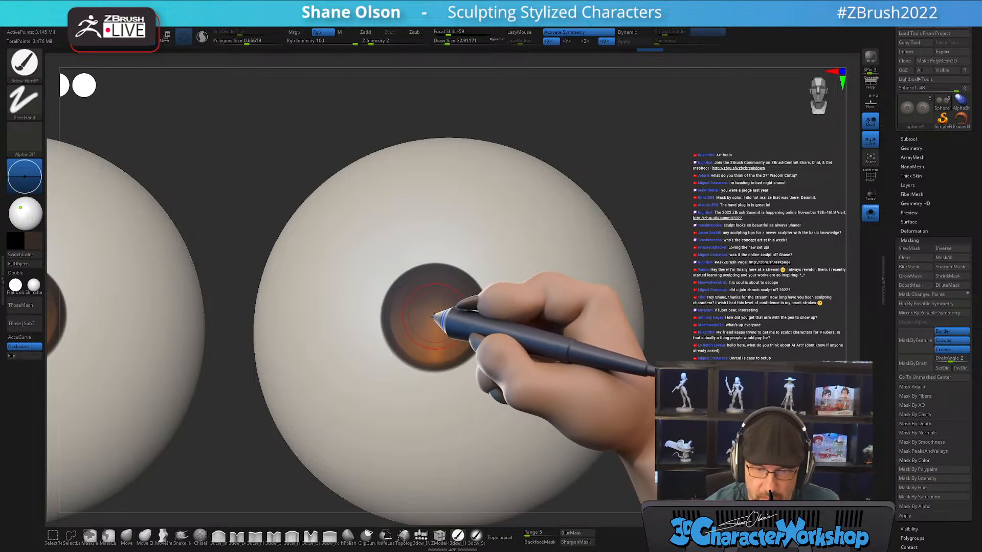
pyautogui.moveTo(433, 315); pyautogui.dragTo(435, 316)
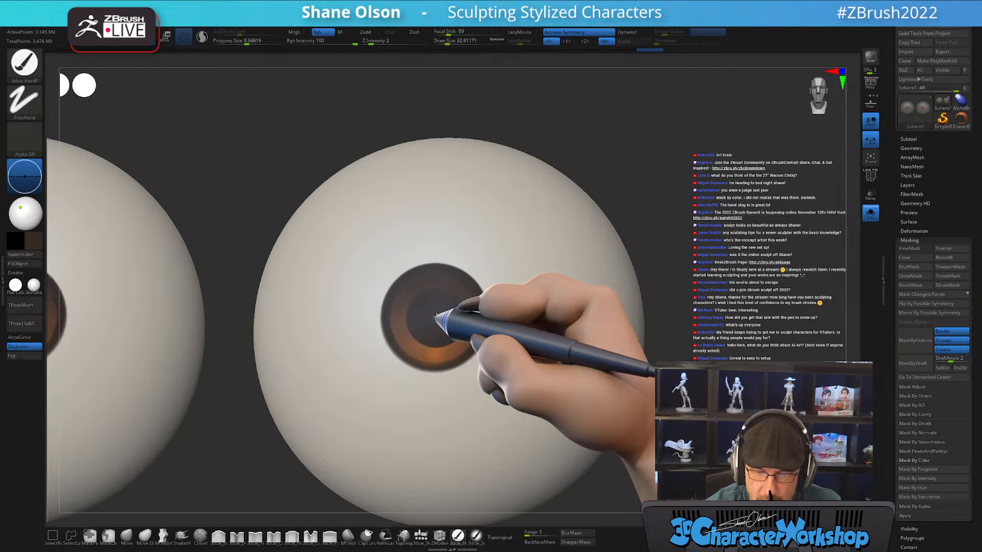
pyautogui.keyDown('alt'); pyautogui.moveTo(698, 372); pyautogui.dragTo(648, 327); pyautogui.keyUp('alt')
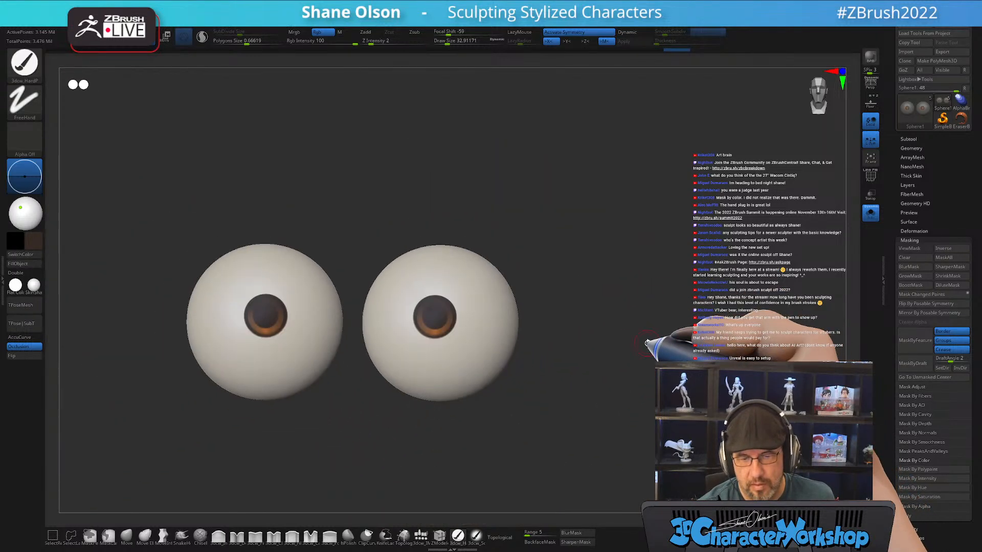
pyautogui.click(870, 212)
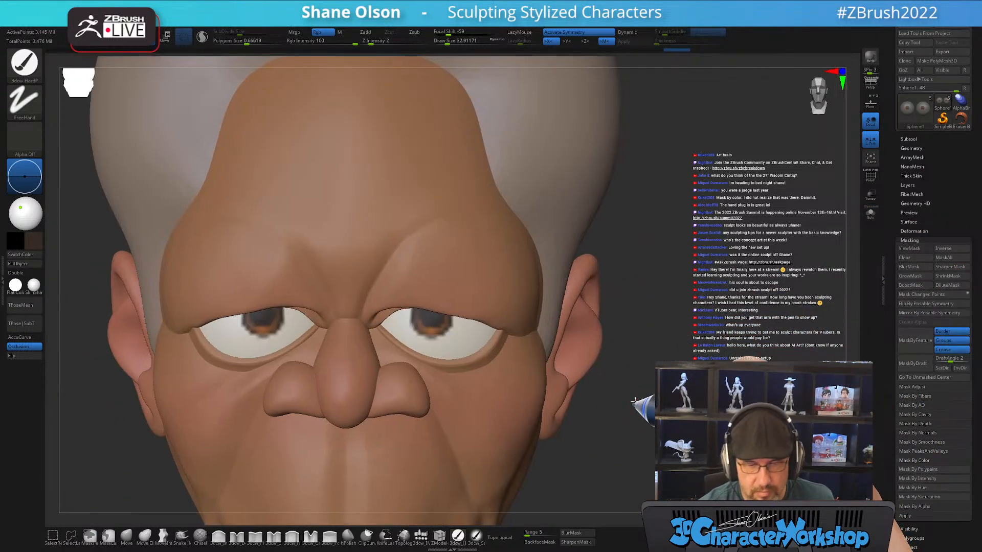
# Switch the paint brush to material only and give the eyeballs a glossy, reflective material
pyautogui.moveTo(642, 403)
pyautogui.keyDown('alt'); pyautogui.mouseDown()
pyautogui.moveTo(637, 379)
pyautogui.moveTo(638, 406)
pyautogui.mouseUp(); pyautogui.keyUp('alt')
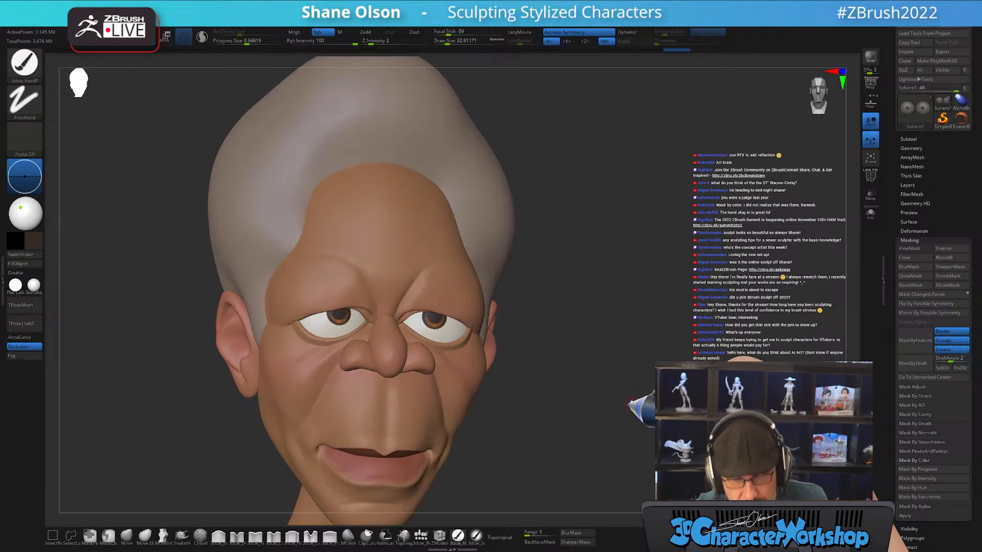
pyautogui.moveTo(636, 329)
pyautogui.mouseDown()
pyautogui.moveTo(647, 346)
pyautogui.moveTo(635, 333)
pyautogui.moveTo(628, 347)
pyautogui.mouseUp()
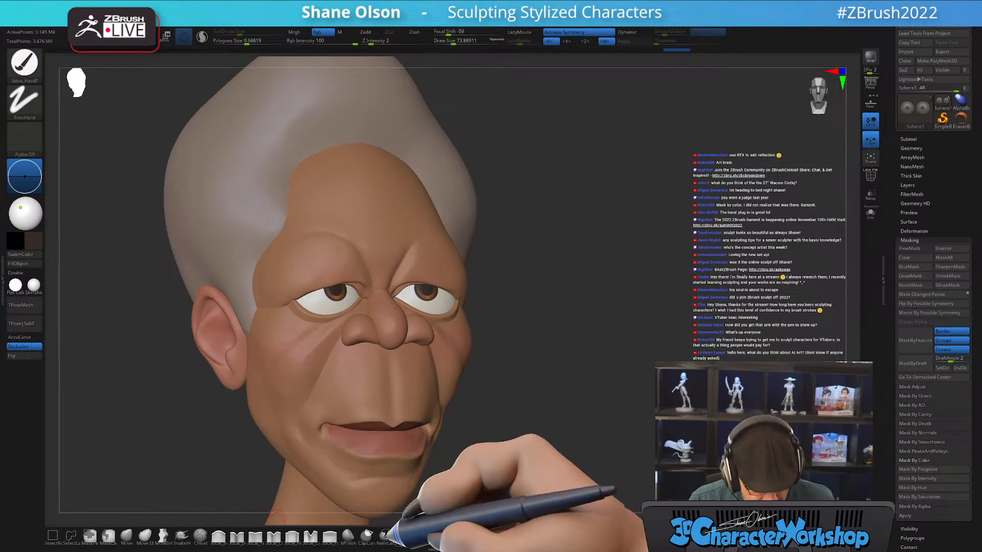
pyautogui.click(457, 534)
pyautogui.moveTo(599, 261); pyautogui.dragTo(574, 266)
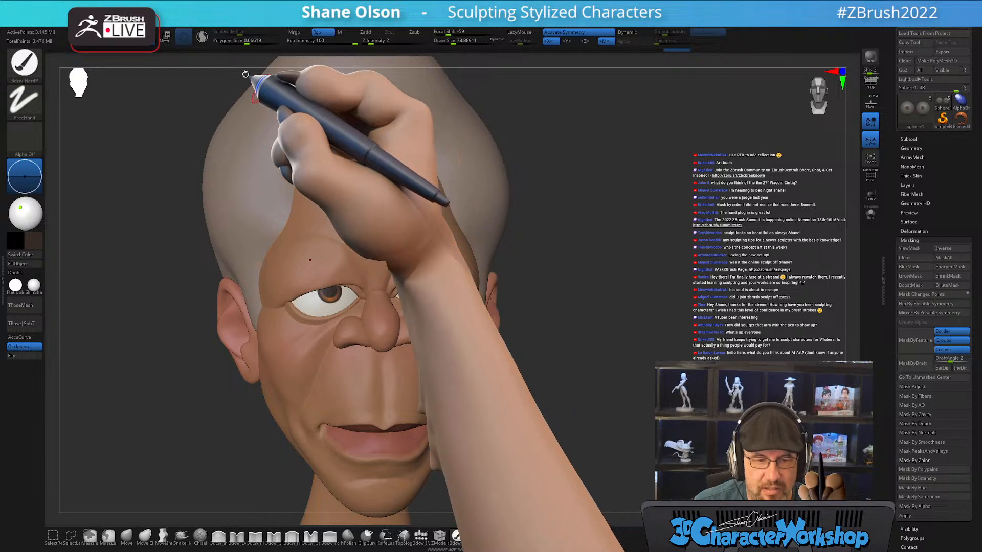
pyautogui.moveTo(245, 74)
pyautogui.mouseDown()
pyautogui.moveTo(317, 27)
pyautogui.moveTo(341, 33)
pyautogui.mouseUp()
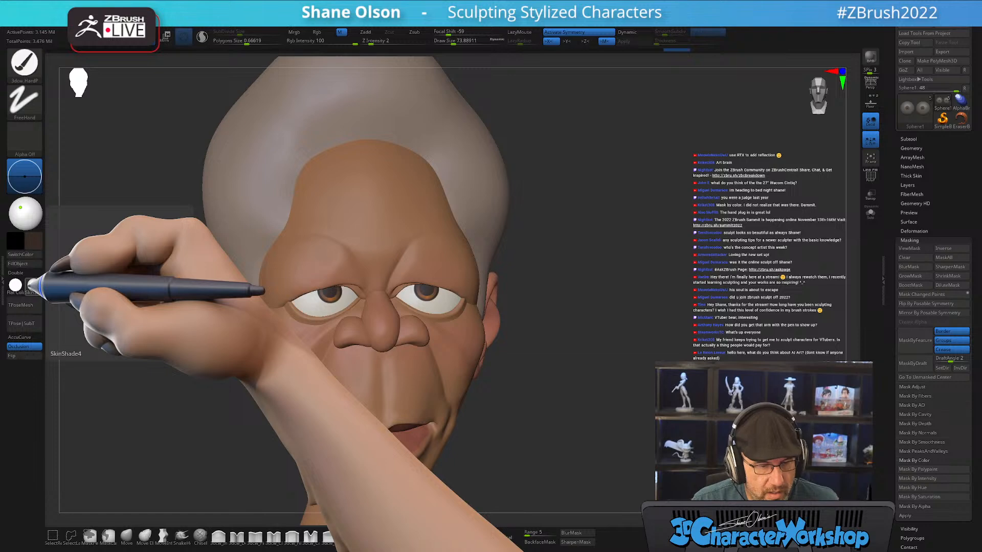
pyautogui.click(30, 285)
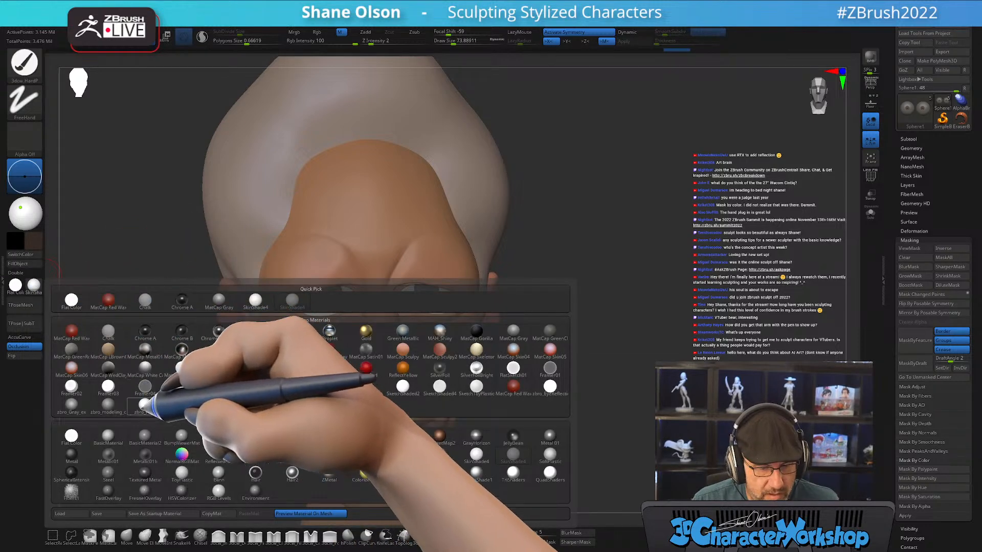
pyautogui.click(543, 388)
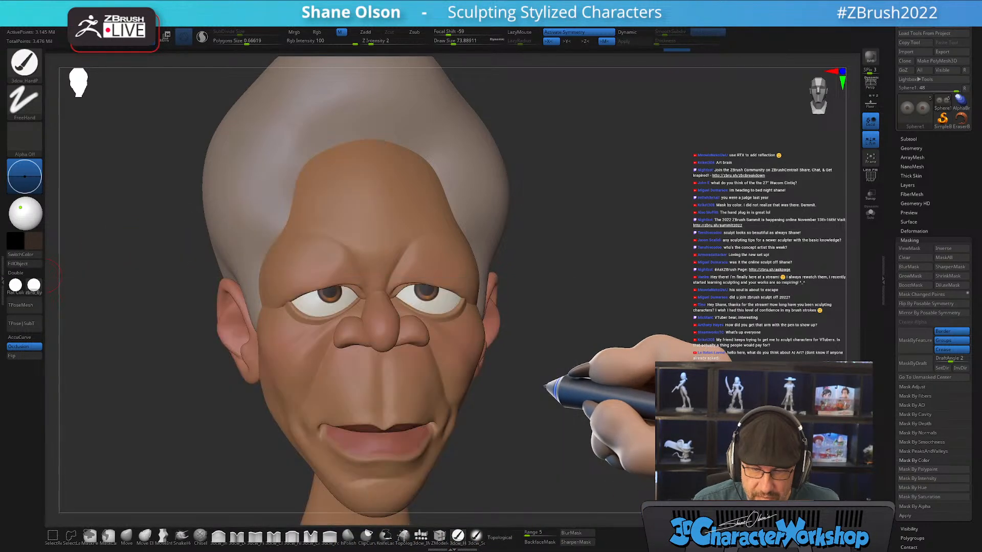
pyautogui.moveTo(547, 383)
pyautogui.mouseDown()
pyautogui.moveTo(611, 378)
pyautogui.moveTo(585, 346)
pyautogui.mouseUp()
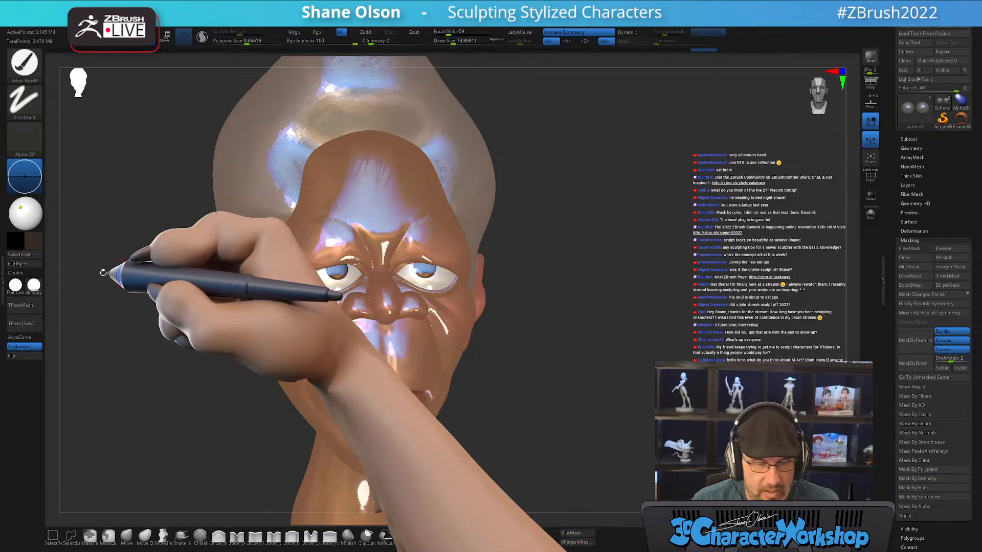
# Set the active material back to SkinShade4 and check the glossy eyes on the whole head
pyautogui.click(32, 284)
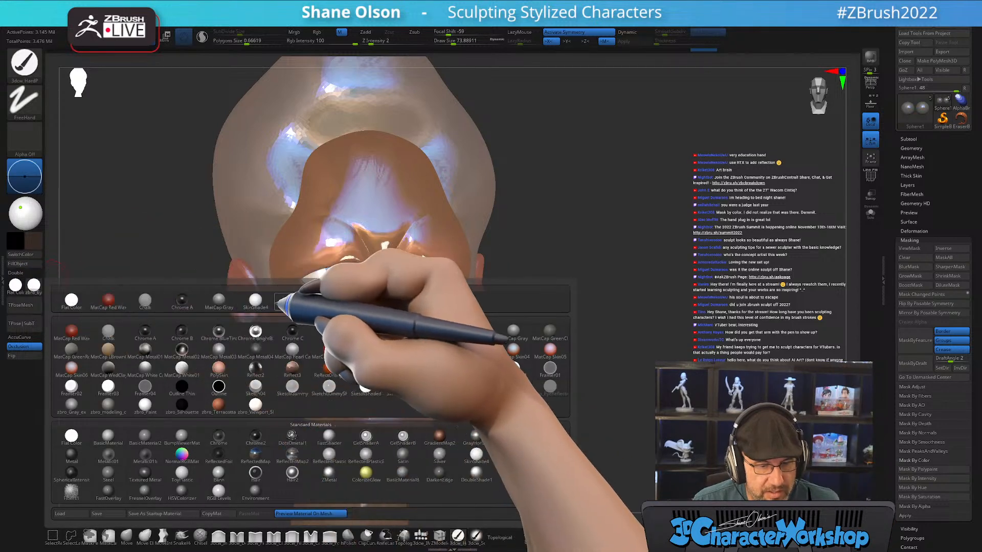
pyautogui.click(301, 287)
pyautogui.moveTo(708, 402); pyautogui.dragTo(678, 399)
pyautogui.moveTo(682, 384); pyautogui.dragTo(803, 386)
pyautogui.moveTo(640, 371); pyautogui.dragTo(621, 341)
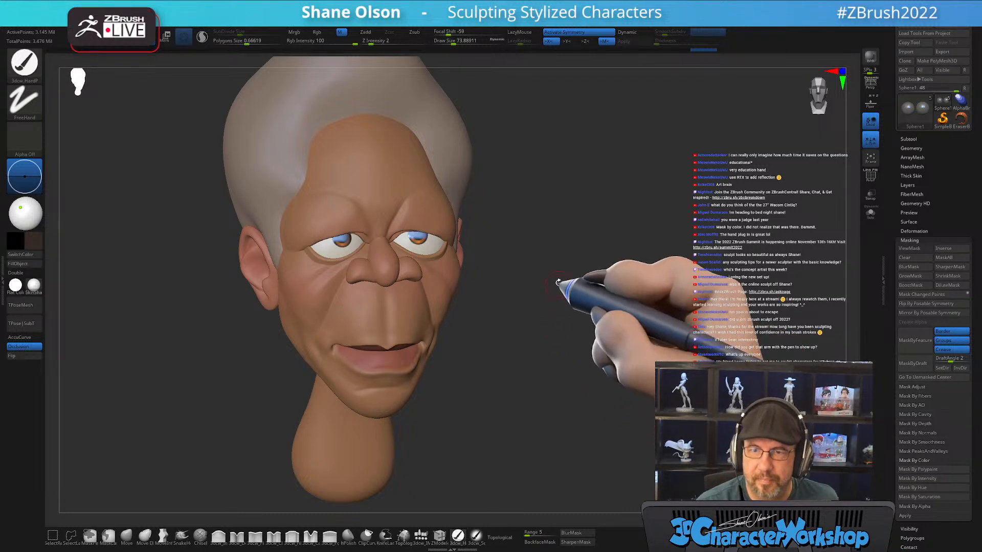
pyautogui.moveTo(565, 285); pyautogui.dragTo(530, 381)
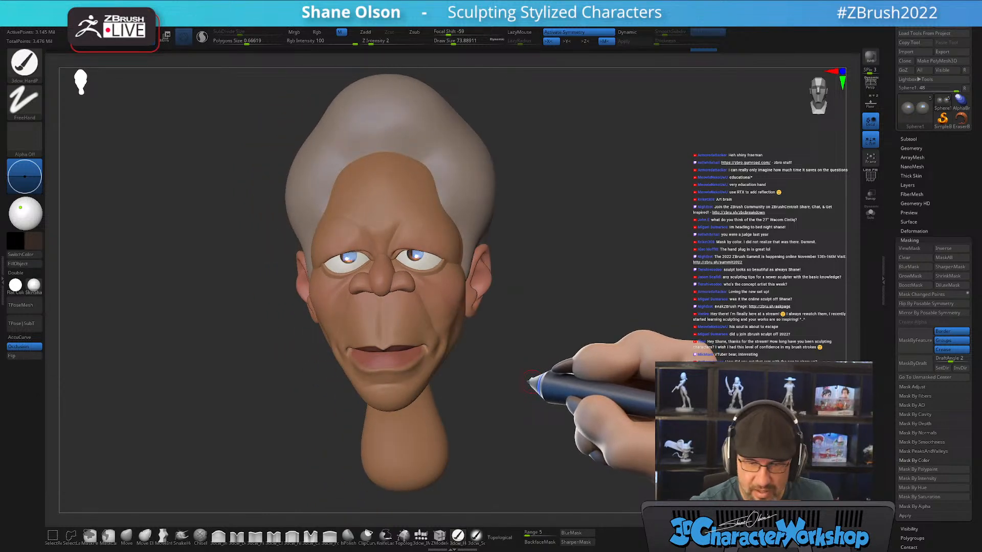
# Select the head subtool and switch the paint brush from material-only to RGB color painting
pyautogui.moveTo(542, 385); pyautogui.dragTo(572, 370)
pyautogui.moveTo(559, 323); pyautogui.dragTo(501, 333)
pyautogui.keyDown('alt'); pyautogui.click(378, 274); pyautogui.keyUp('alt')
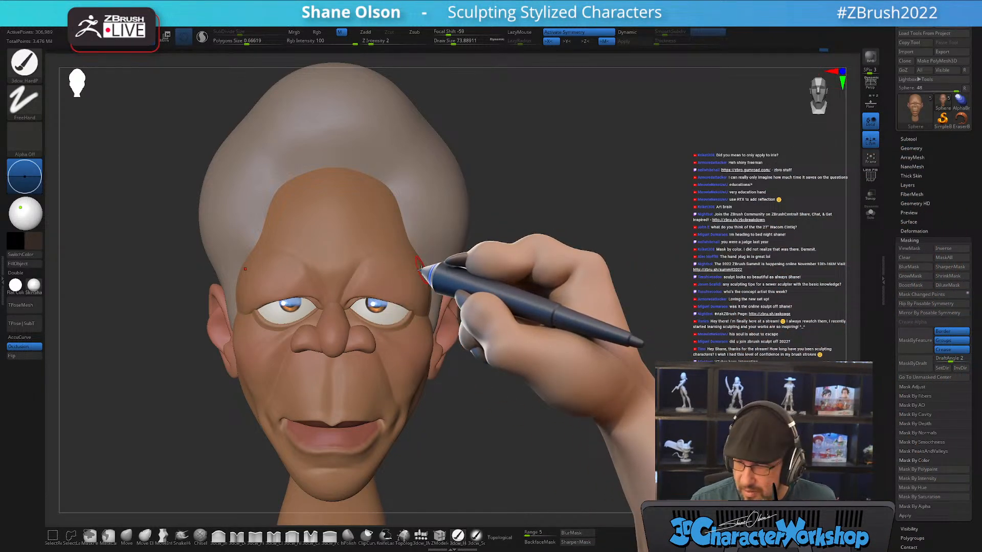
pyautogui.moveTo(588, 386); pyautogui.dragTo(440, 390)
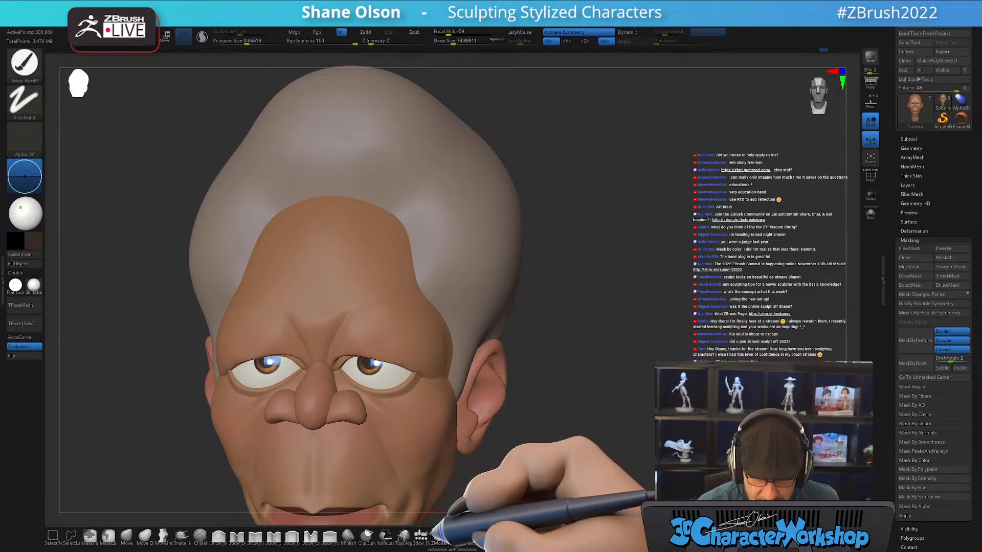
pyautogui.hotkey('shift', 'f')
pyautogui.hotkey('shift', 'f')
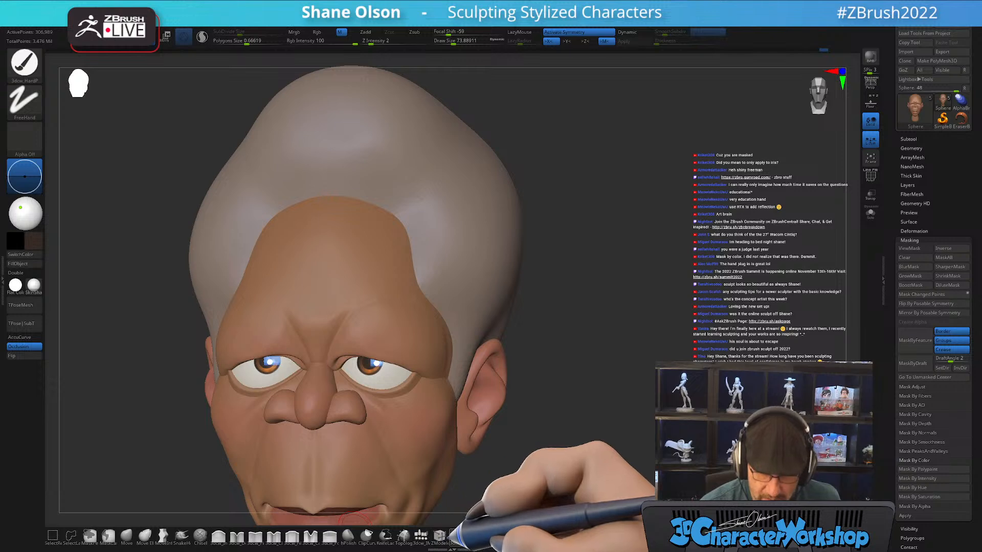
pyautogui.press('b')
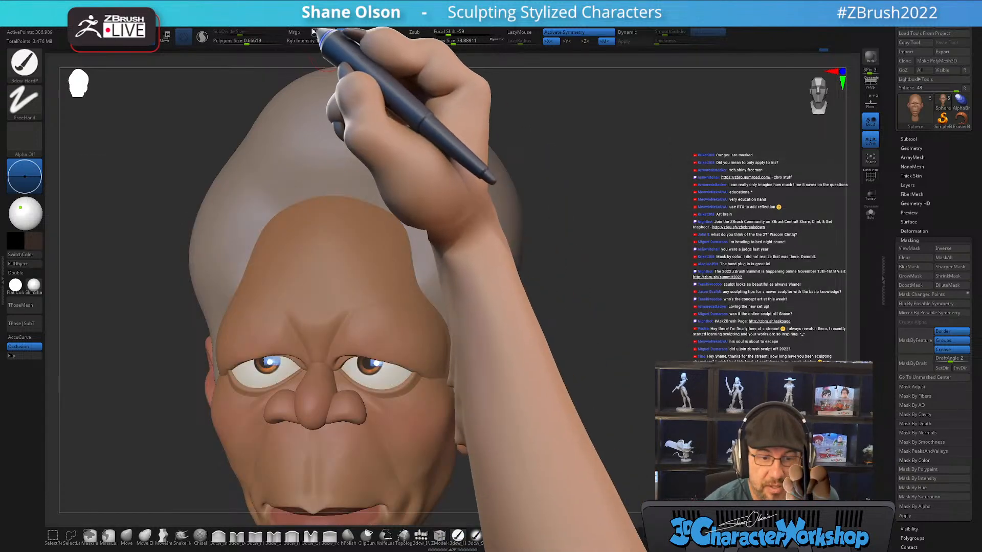
pyautogui.click(316, 32)
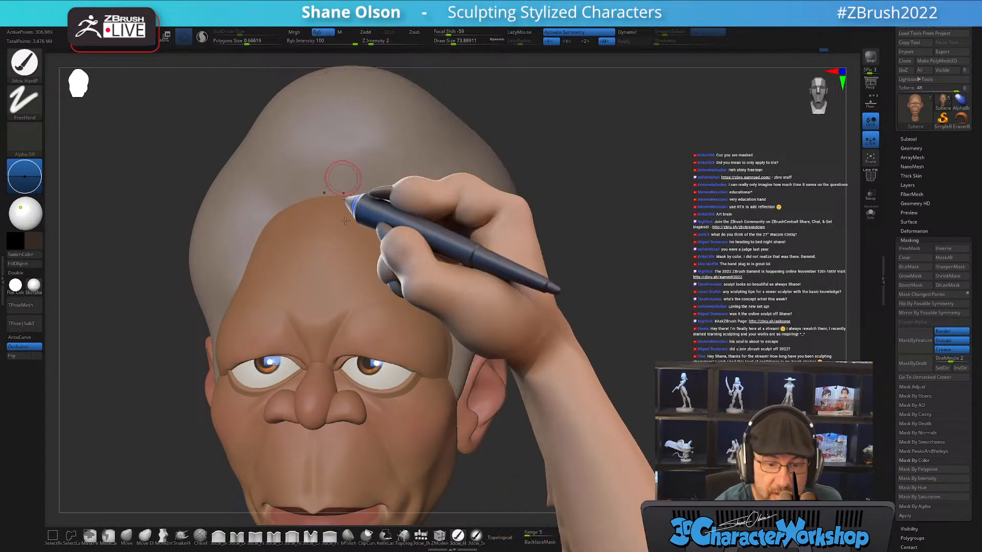
pyautogui.moveTo(608, 327)
pyautogui.mouseDown()
pyautogui.moveTo(630, 314)
pyautogui.moveTo(619, 321)
pyautogui.mouseUp()
pyautogui.moveTo(633, 357)
pyautogui.mouseDown()
pyautogui.moveTo(625, 369)
pyautogui.moveTo(633, 364)
pyautogui.mouseUp()
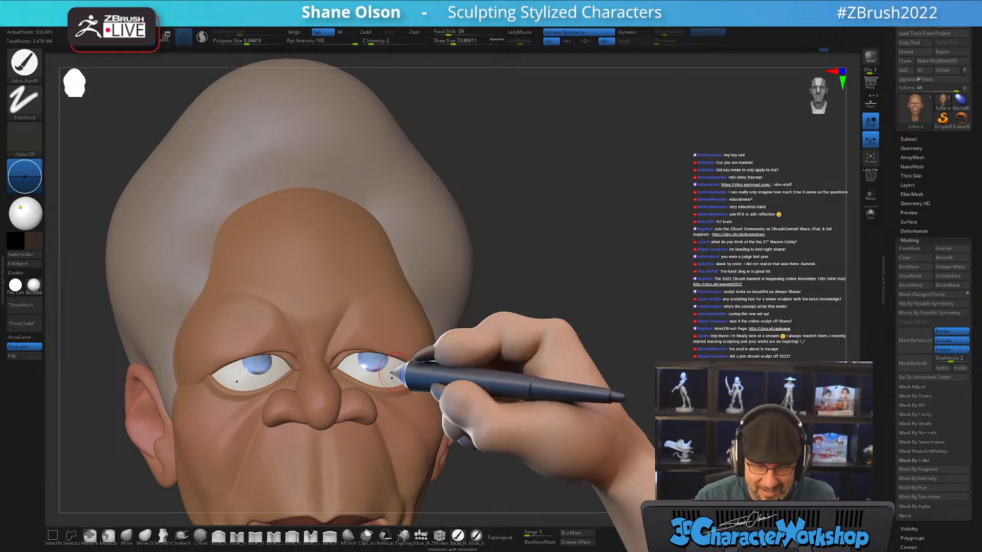
# Select the eyeballs subtool and examine its polyframe and mask display
pyautogui.keyDown('alt'); pyautogui.click(403, 360); pyautogui.keyUp('alt')
pyautogui.moveTo(546, 313); pyautogui.dragTo(543, 325)
pyautogui.hotkey('shift', 'f')
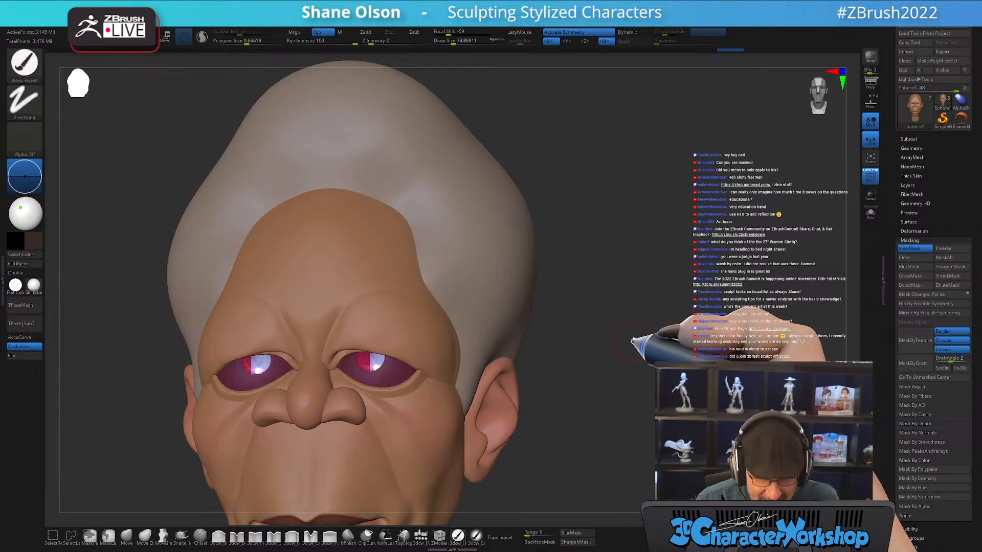
pyautogui.hotkey('ctrl', 'h')
pyautogui.moveTo(633, 295)
pyautogui.mouseDown()
pyautogui.moveTo(663, 308)
pyautogui.moveTo(639, 325)
pyautogui.moveTo(645, 300)
pyautogui.moveTo(636, 322)
pyautogui.moveTo(623, 322)
pyautogui.moveTo(623, 293)
pyautogui.mouseUp()
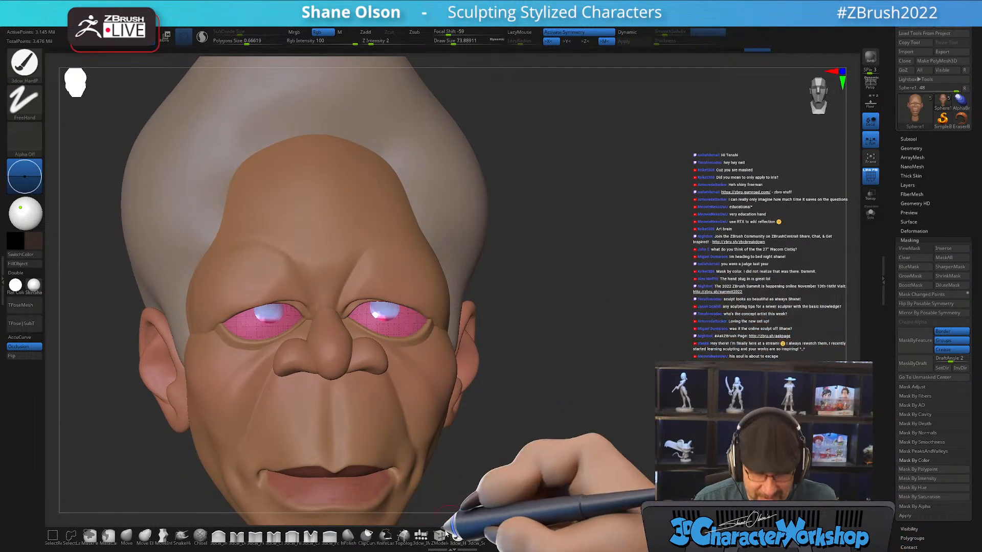
# Restrict colouring to the material channel and apply a glossy reflective material to the eyeballs
pyautogui.click(341, 32)
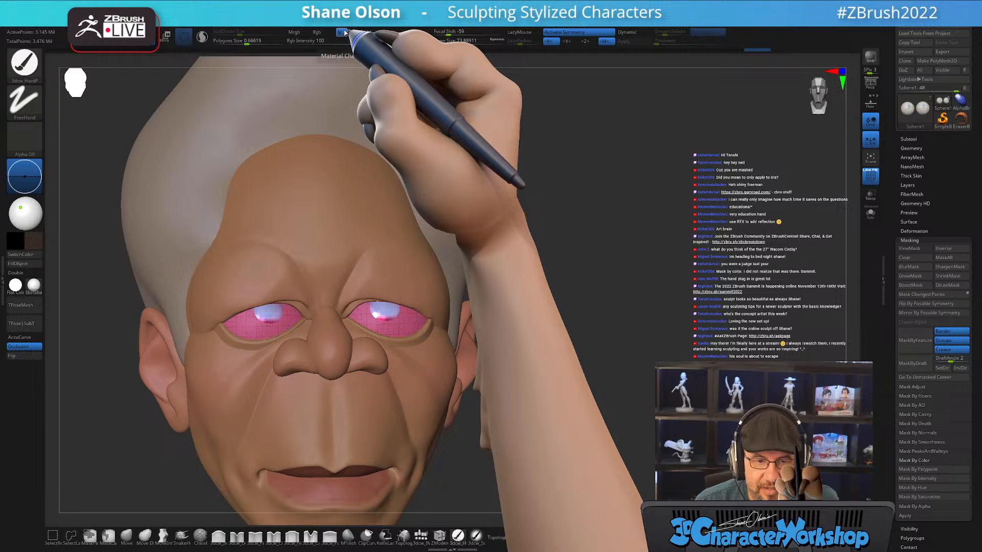
pyautogui.click(33, 285)
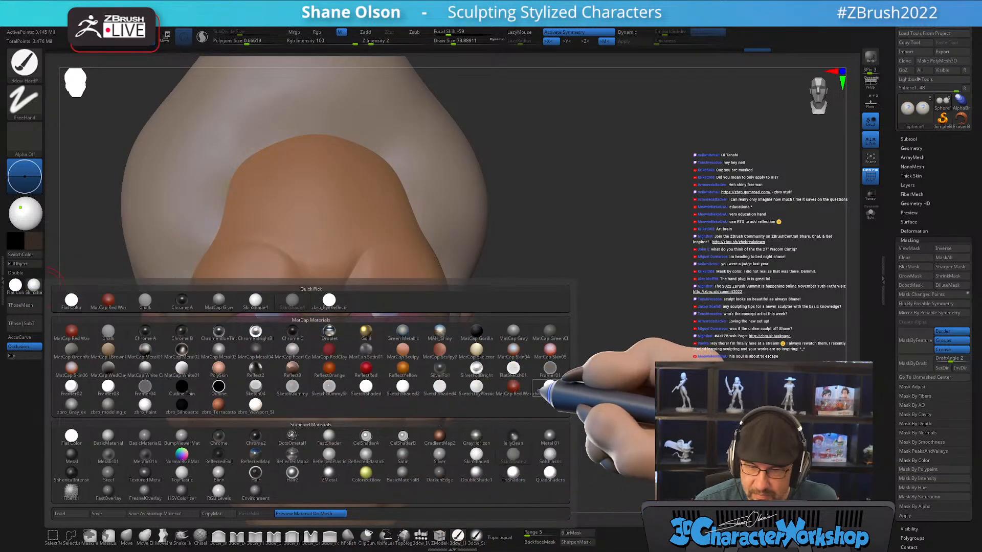
pyautogui.click(548, 390)
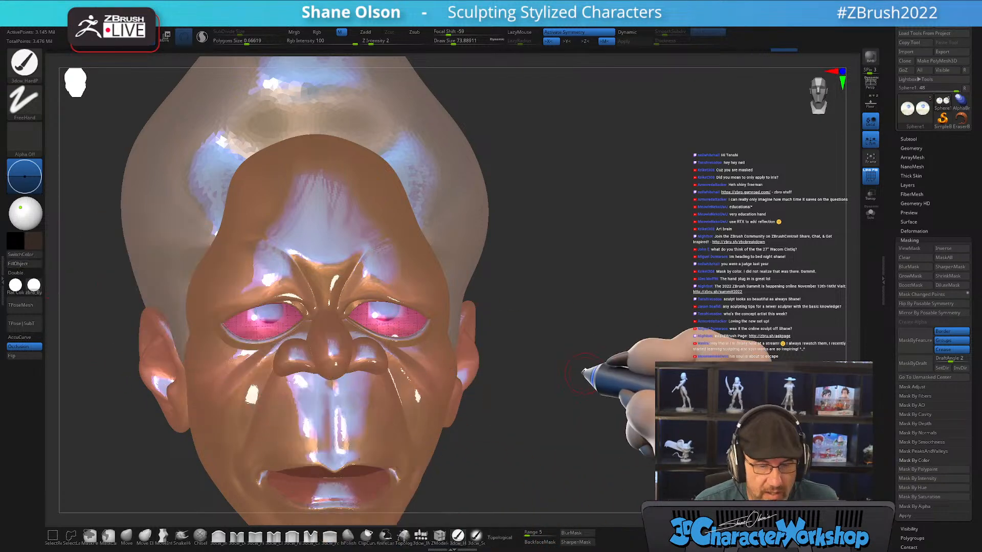
pyautogui.moveTo(581, 351)
pyautogui.mouseDown()
pyautogui.moveTo(582, 399)
pyautogui.moveTo(580, 346)
pyautogui.mouseUp()
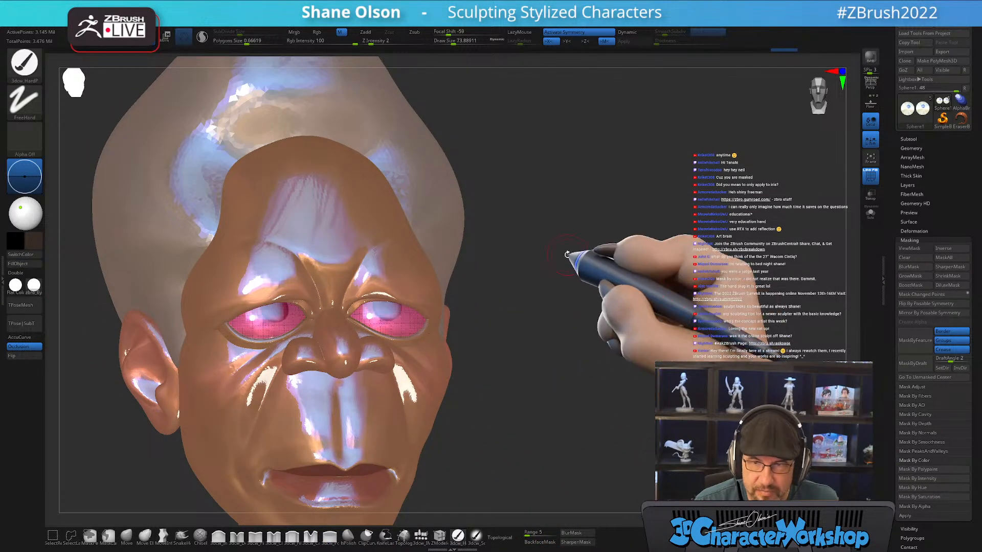
# Set the active material back to SkinShade4 and hide the polyframe on the eyes
pyautogui.click(31, 285)
pyautogui.click(257, 299)
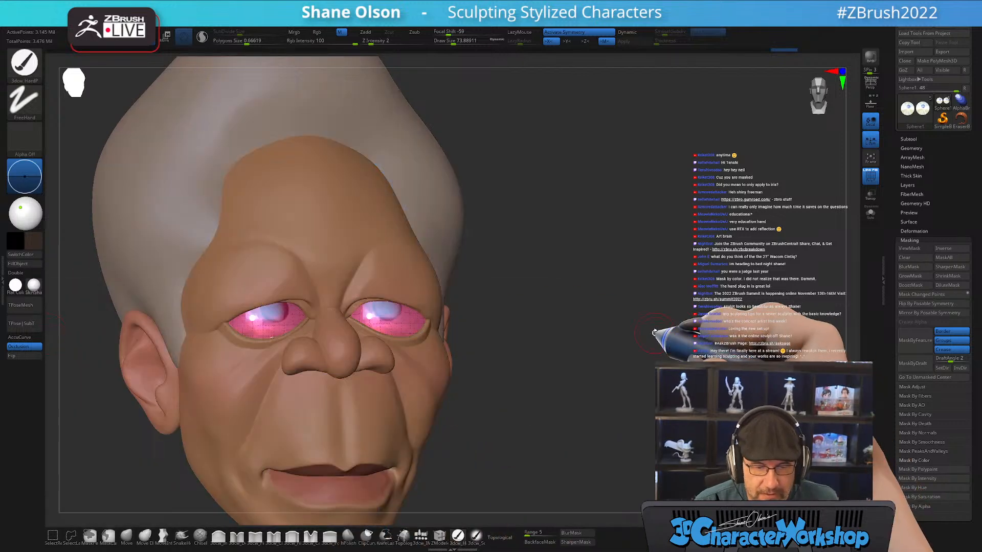
pyautogui.moveTo(688, 328); pyautogui.dragTo(640, 328)
pyautogui.hotkey('shift', 'f')
pyautogui.keyDown('alt'); pyautogui.moveTo(636, 277); pyautogui.dragTo(641, 302); pyautogui.keyUp('alt')
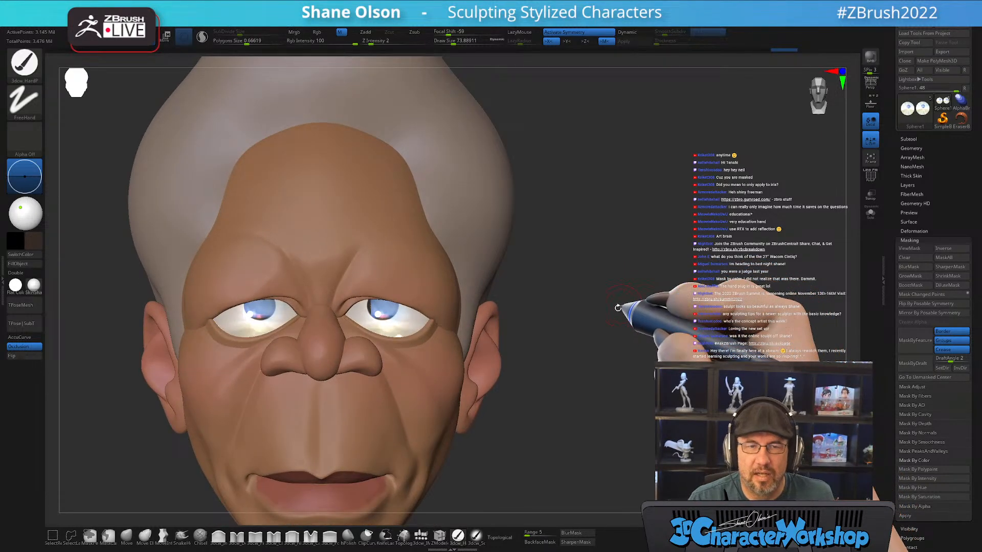
# Examine the eye reflections from a raised angle and make the face mesh the active subtool
pyautogui.moveTo(668, 356)
pyautogui.mouseDown()
pyautogui.moveTo(674, 334)
pyautogui.moveTo(659, 352)
pyautogui.mouseUp()
pyautogui.moveTo(597, 353)
pyautogui.mouseDown()
pyautogui.moveTo(616, 353)
pyautogui.moveTo(621, 307)
pyautogui.moveTo(611, 350)
pyautogui.mouseUp()
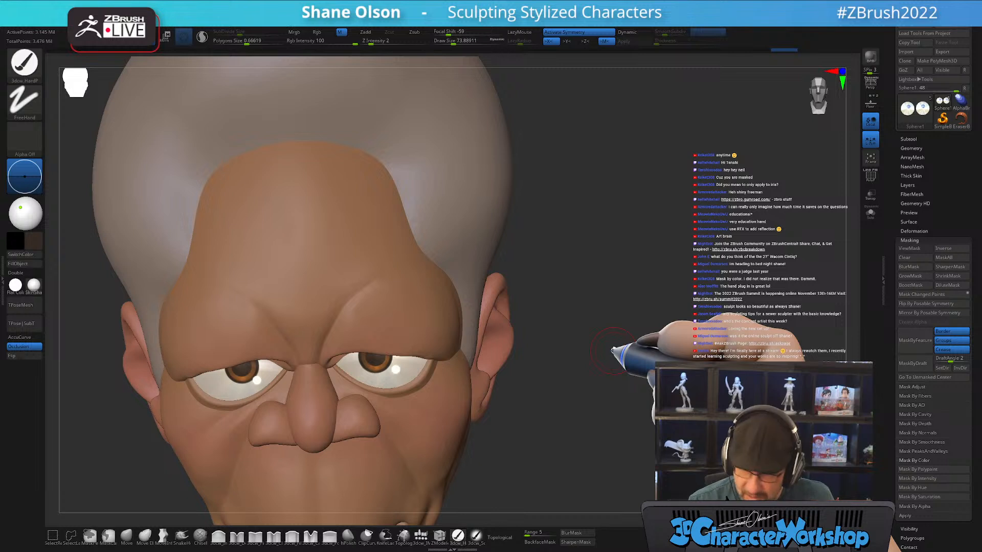
pyautogui.moveTo(567, 353)
pyautogui.mouseDown()
pyautogui.moveTo(574, 387)
pyautogui.moveTo(550, 402)
pyautogui.mouseUp()
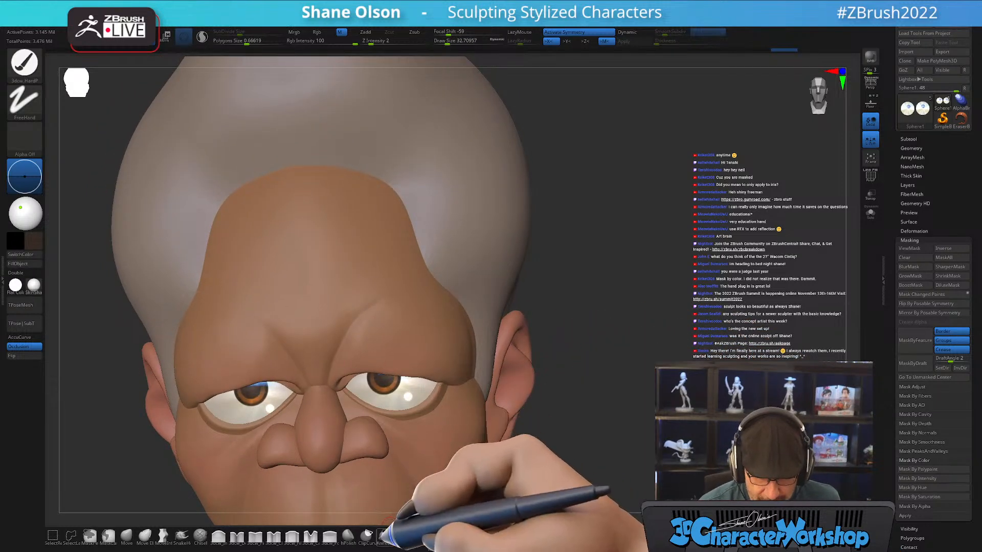
pyautogui.hotkey('shift', 'f')
pyautogui.hotkey('shift', 'f')
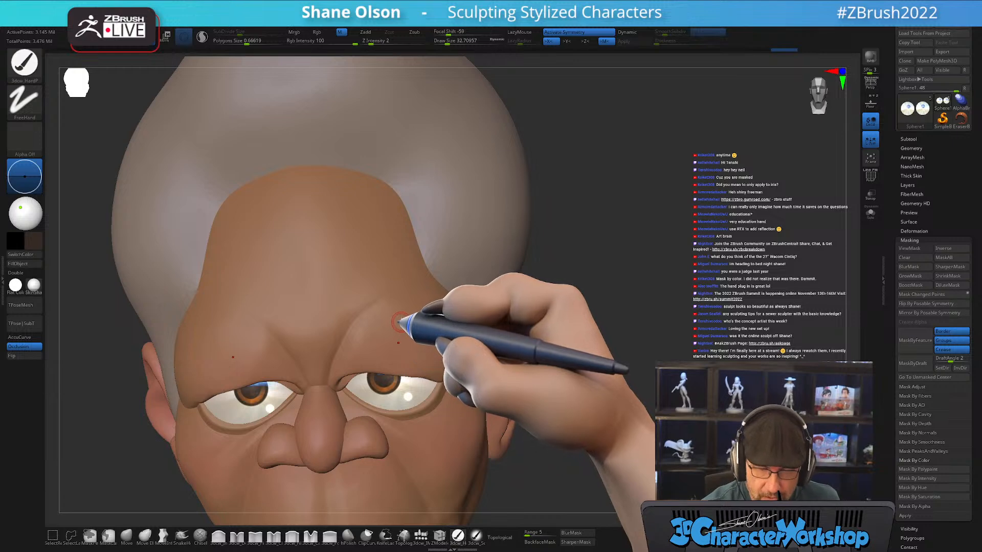
pyautogui.keyDown('alt'); pyautogui.click(399, 322); pyautogui.keyUp('alt')
pyautogui.hotkey('shift', 'f')
pyautogui.hotkey('shift', 'f')
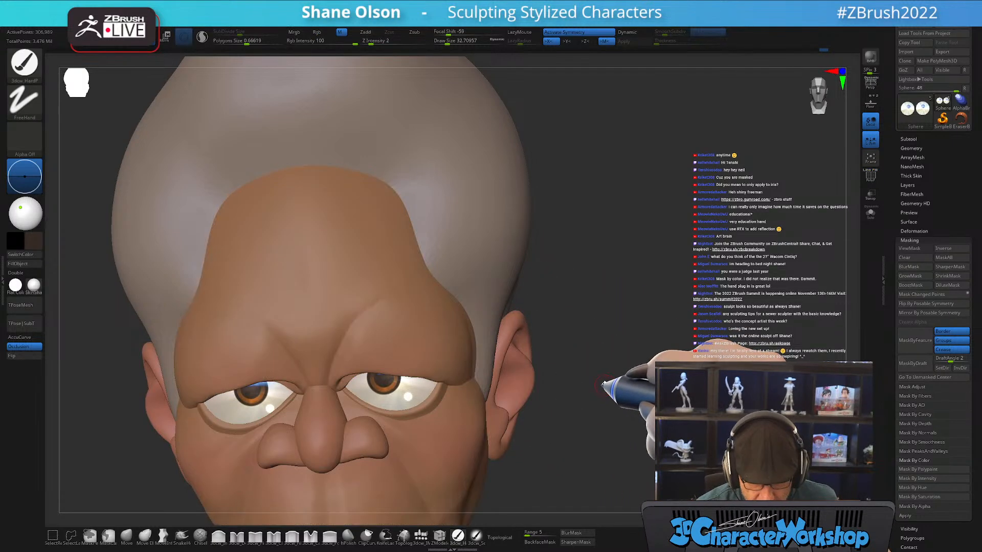
# Inspect the character's head, eyes and mesh wireframe from front and three-quarter angles
pyautogui.moveTo(600, 359); pyautogui.dragTo(598, 391)
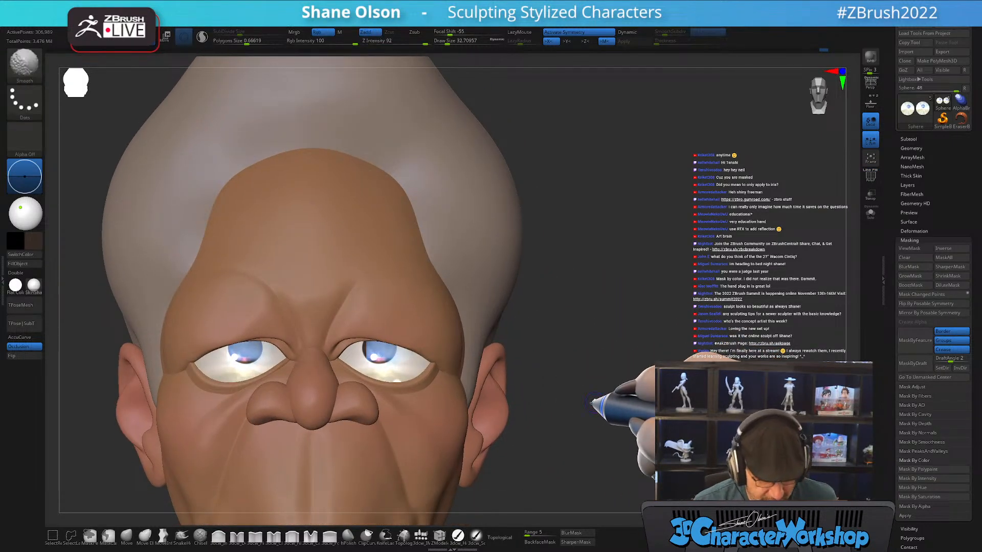
pyautogui.hotkey('shift', 'f')
pyautogui.hotkey('shift', 'f')
pyautogui.hotkey('shift', 'f')
pyautogui.hotkey('shift', 'f')
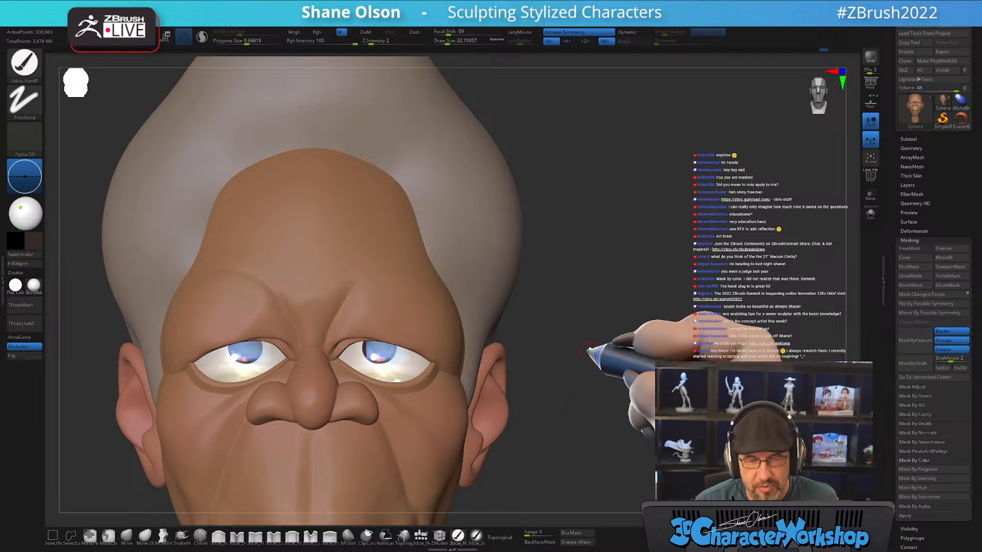
pyautogui.moveTo(592, 362)
pyautogui.keyDown('alt'); pyautogui.mouseDown()
pyautogui.moveTo(585, 350)
pyautogui.moveTo(619, 325)
pyautogui.moveTo(588, 307)
pyautogui.moveTo(596, 268)
pyautogui.moveTo(609, 274)
pyautogui.mouseUp(); pyautogui.keyUp('alt')
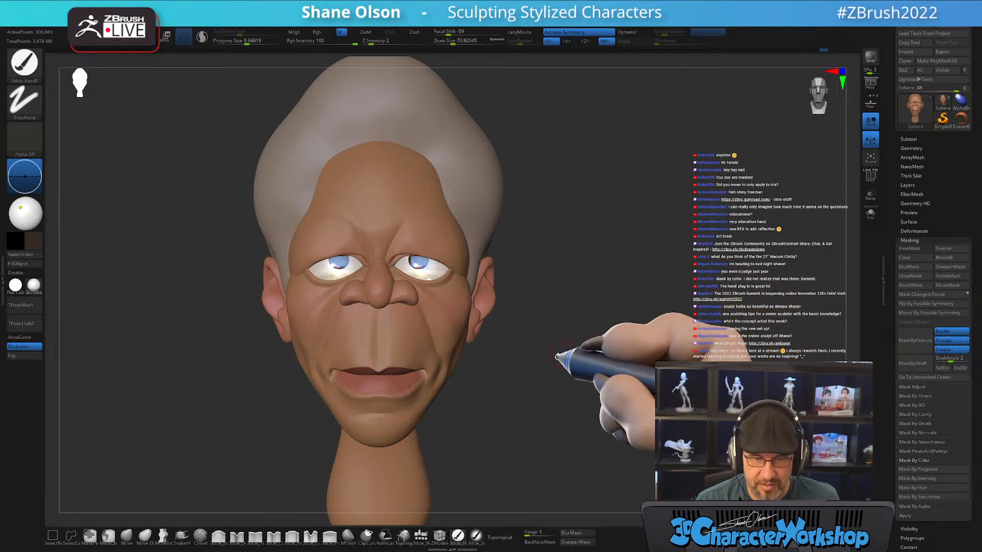
pyautogui.moveTo(557, 355); pyautogui.dragTo(564, 360)
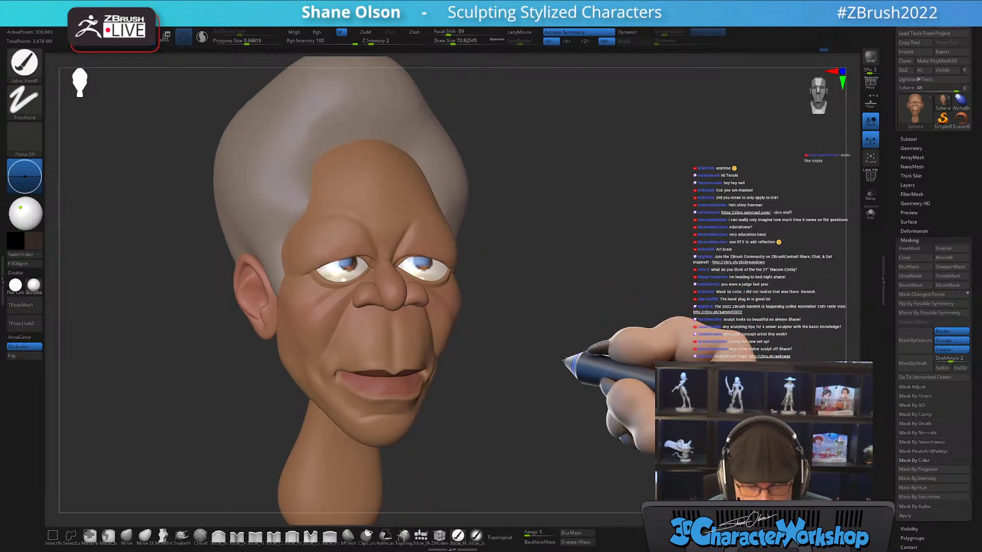
pyautogui.moveTo(563, 261); pyautogui.dragTo(564, 264)
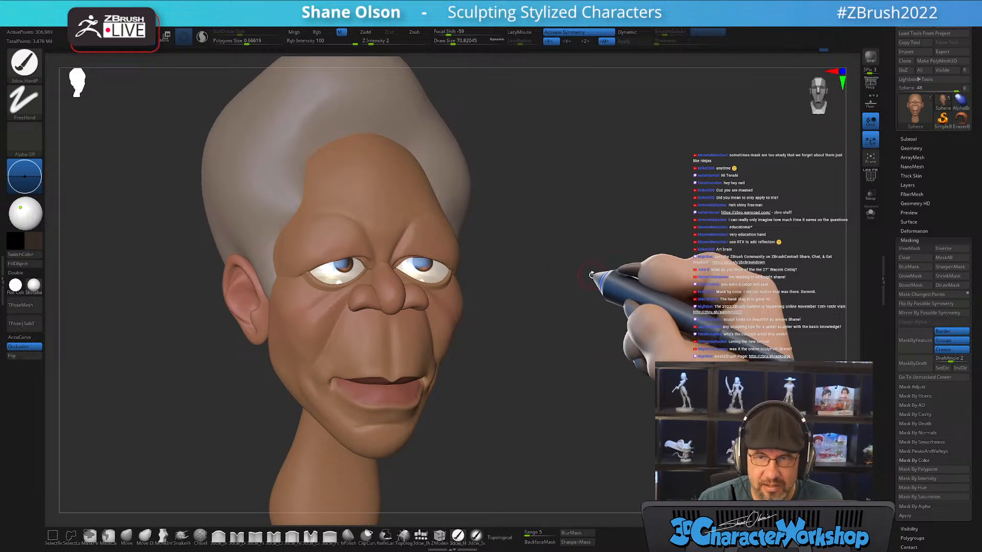
pyautogui.press('s')
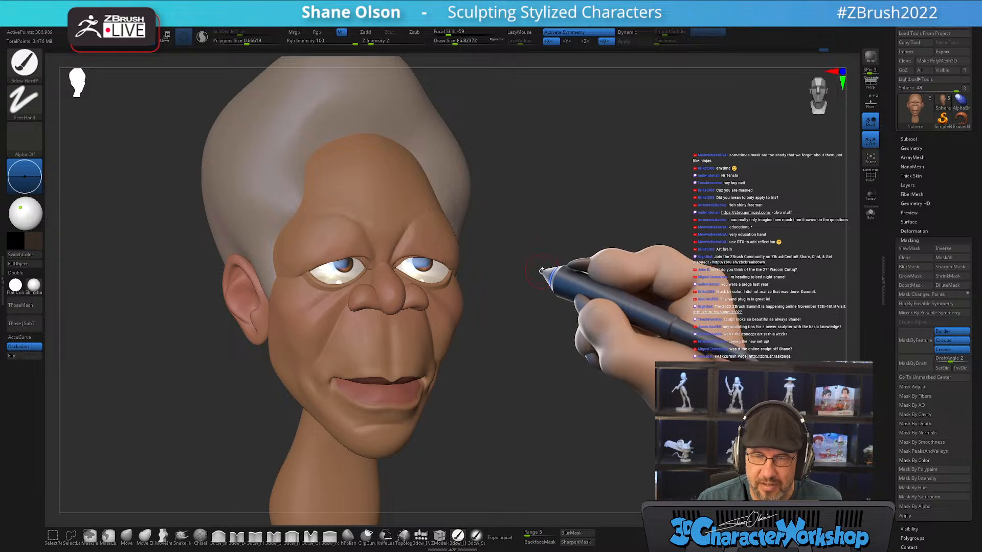
pyautogui.moveTo(540, 271)
pyautogui.mouseDown()
pyautogui.moveTo(532, 278)
pyautogui.moveTo(542, 284)
pyautogui.moveTo(587, 287)
pyautogui.moveTo(596, 320)
pyautogui.moveTo(633, 317)
pyautogui.mouseUp()
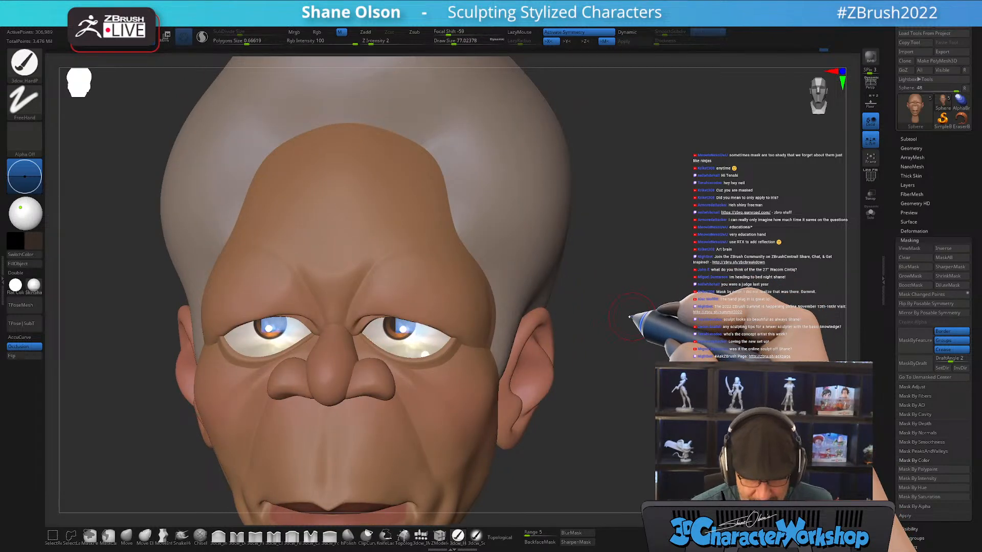
# With the Topology brush at a draw size of about 31, draw symmetrical crossing curves outlining a row of eyebrow quads above the eyes
pyautogui.click(404, 534)
pyautogui.press('s')
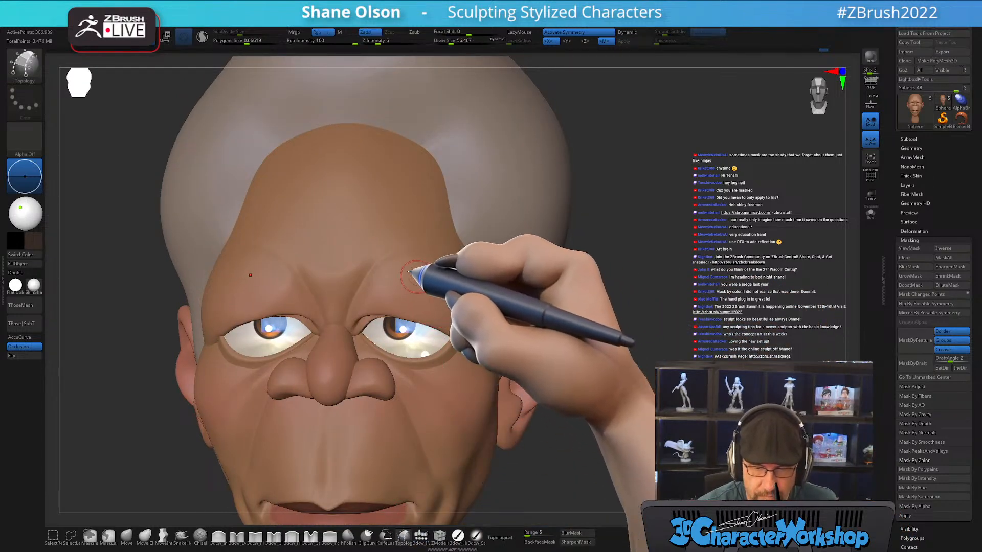
pyautogui.keyDown('alt'); pyautogui.moveTo(394, 263); pyautogui.dragTo(404, 302, button='right'); pyautogui.keyUp('alt')
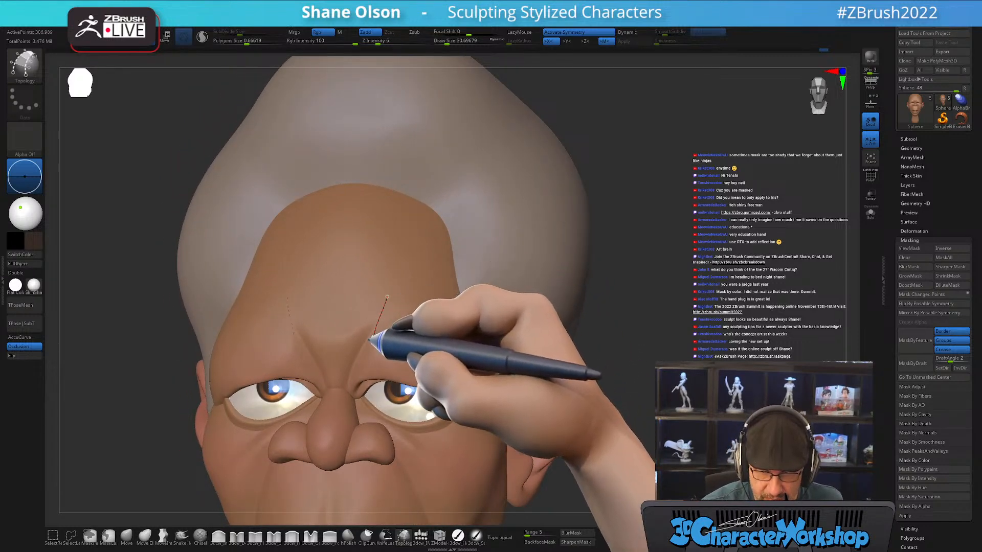
pyautogui.moveTo(370, 343)
pyautogui.mouseDown(button='right')
pyautogui.moveTo(504, 354)
pyautogui.moveTo(438, 307)
pyautogui.mouseUp(button='right')
pyautogui.moveTo(335, 330); pyautogui.dragTo(402, 318)
pyautogui.hotkey('ctrl', 'z')
pyautogui.moveTo(449, 309); pyautogui.dragTo(416, 307, button='right')
pyautogui.moveTo(332, 337); pyautogui.dragTo(359, 306)
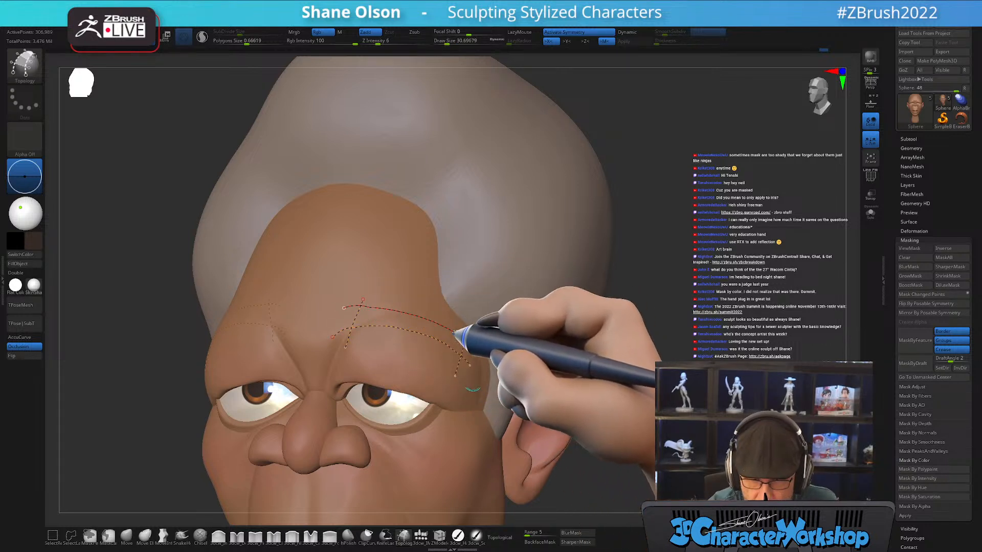
pyautogui.moveTo(526, 311)
pyautogui.mouseDown(button='right')
pyautogui.moveTo(558, 318)
pyautogui.moveTo(559, 328)
pyautogui.mouseUp(button='right')
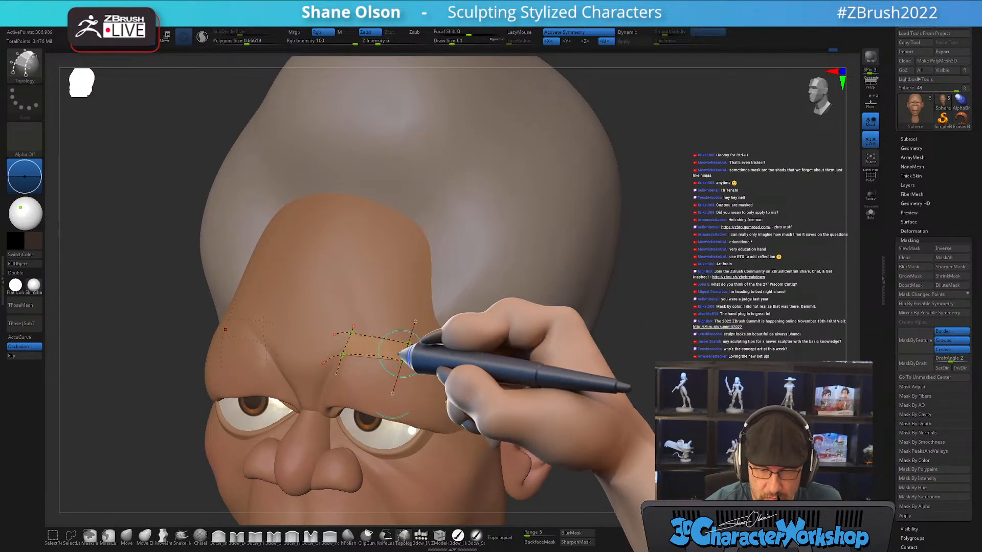
pyautogui.moveTo(378, 313); pyautogui.dragTo(358, 368)
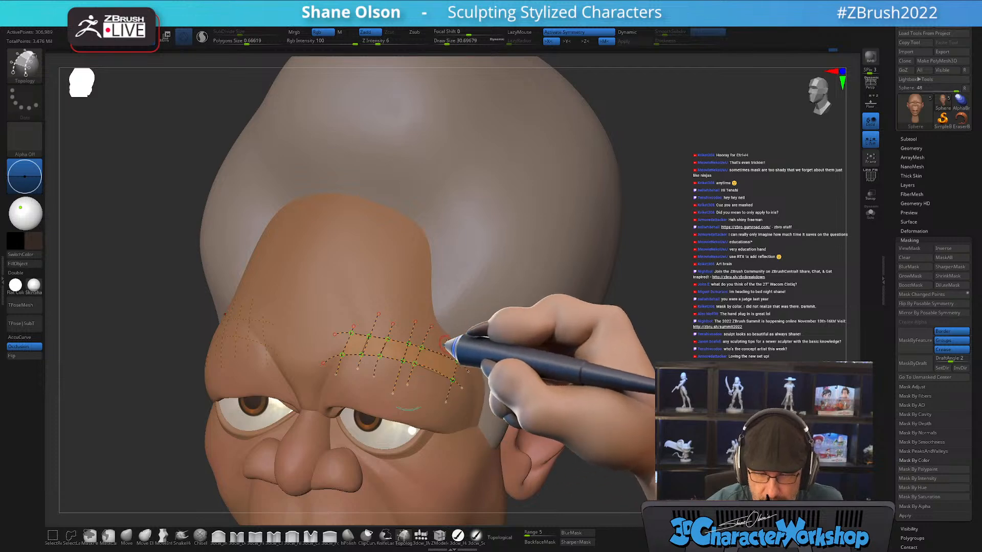
# Set the draw size to about 41 and generate thick eyebrow geometry from the topology curves
pyautogui.moveTo(603, 420)
pyautogui.keyDown('ctrl'); pyautogui.mouseDown()
pyautogui.moveTo(616, 432)
pyautogui.moveTo(652, 404)
pyautogui.mouseUp(); pyautogui.keyUp('ctrl')
pyautogui.moveTo(639, 357); pyautogui.dragTo(637, 357)
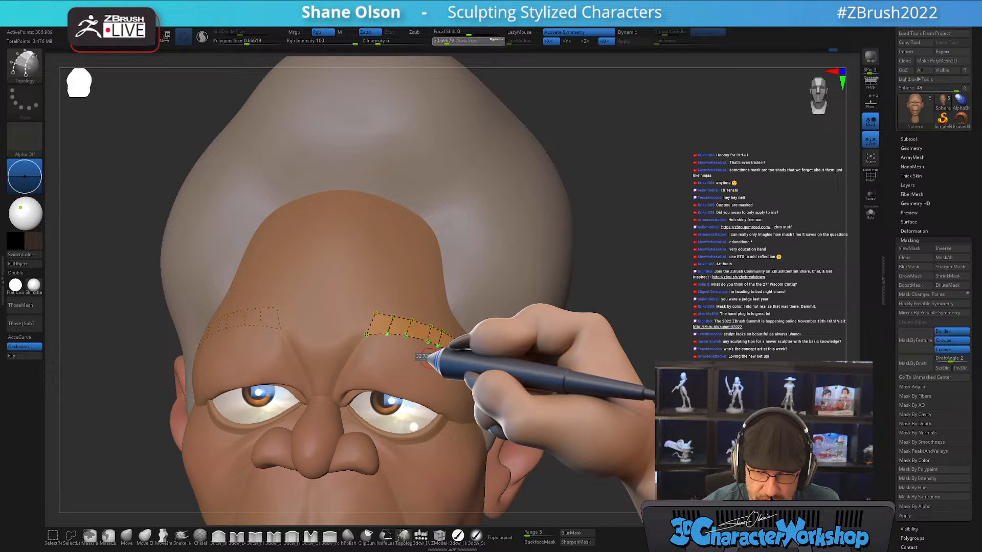
pyautogui.click(435, 379)
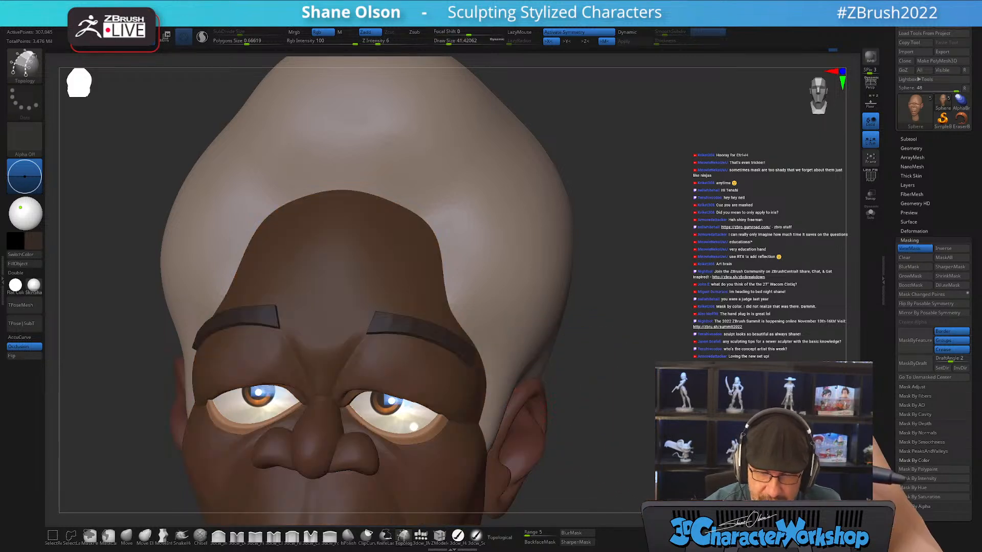
# Split the unmasked eyebrow strips from the face into their own subtool and make that subtool active
pyautogui.moveTo(669, 402); pyautogui.dragTo(679, 359)
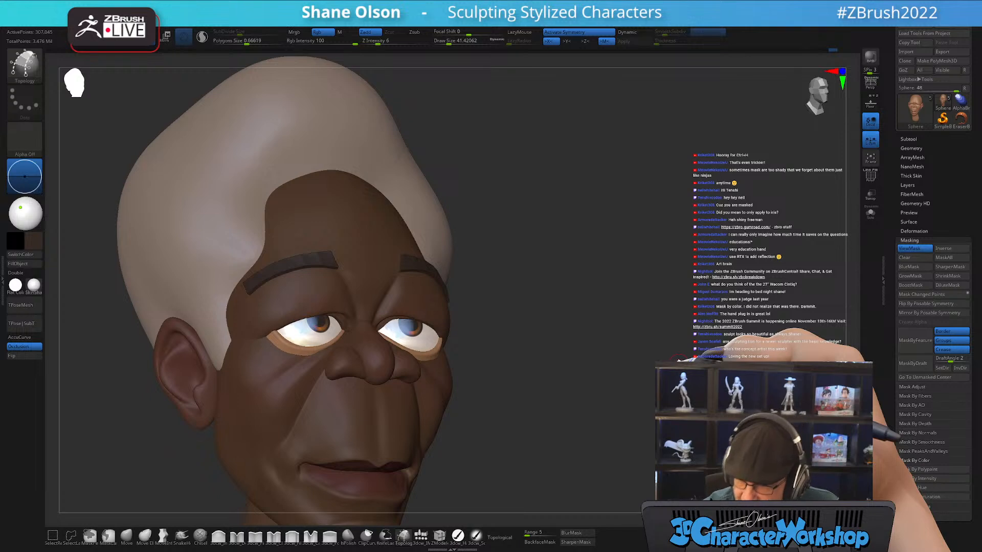
pyautogui.press('3')
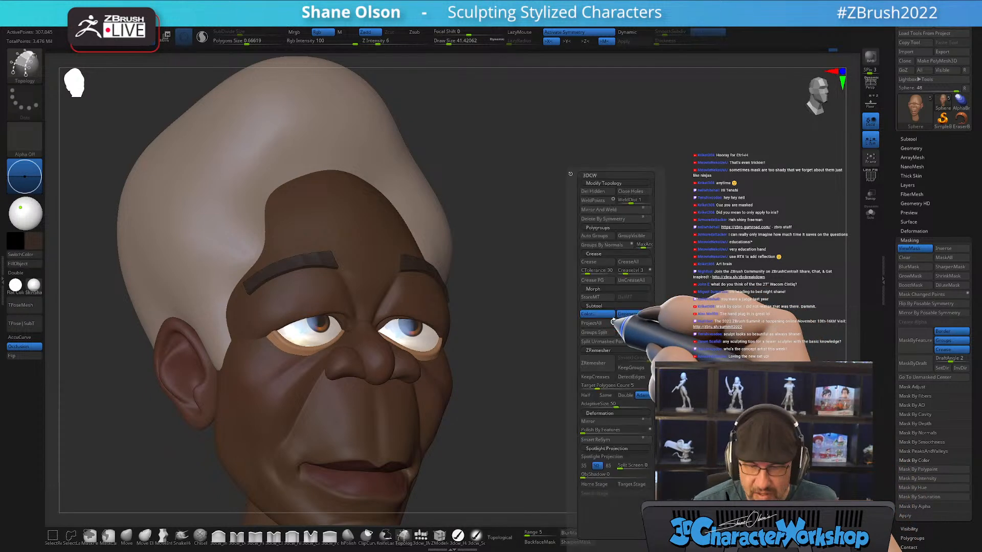
pyautogui.click(607, 341)
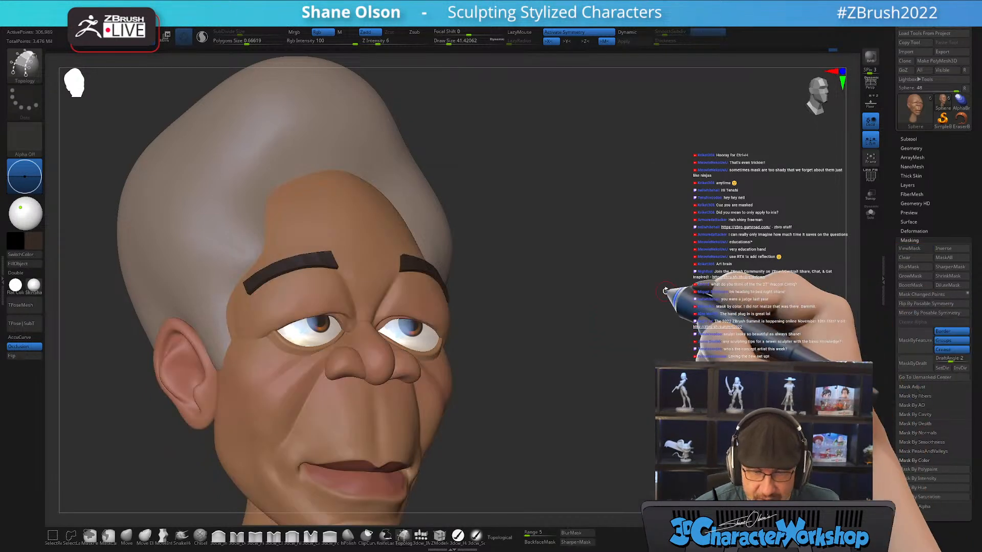
pyautogui.moveTo(663, 293); pyautogui.dragTo(656, 301)
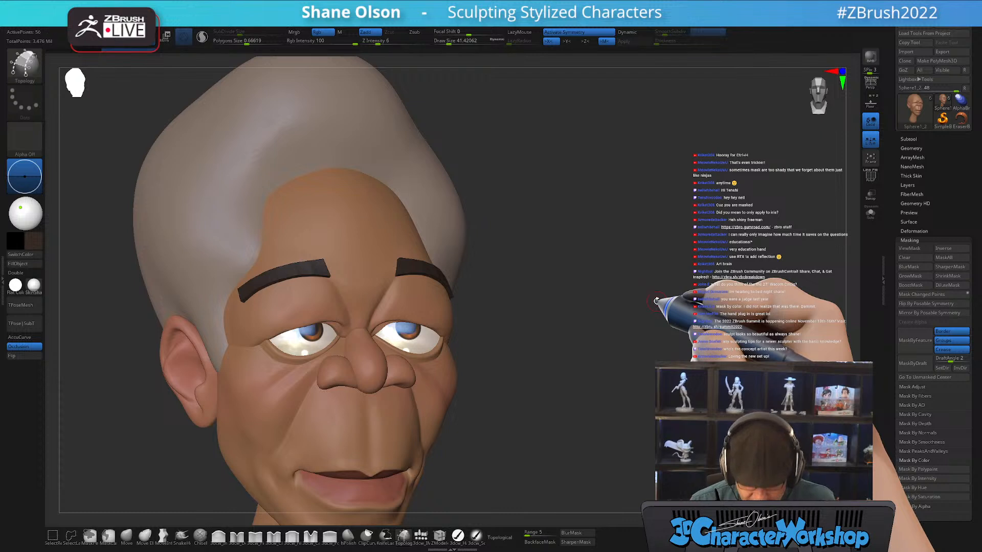
# Apply Crease All to the eyebrow strips and show their polyframe
pyautogui.moveTo(597, 259); pyautogui.dragTo(611, 276)
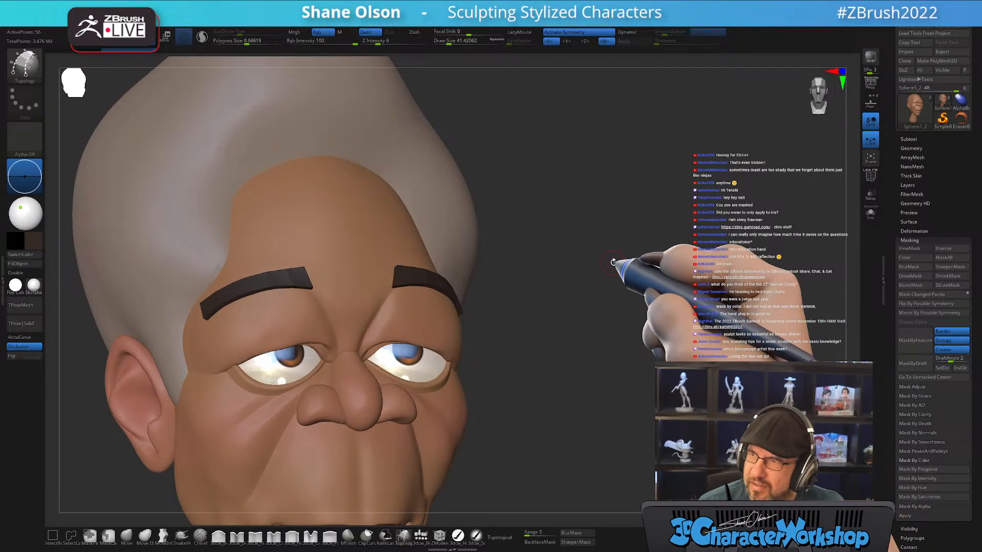
pyautogui.moveTo(624, 278); pyautogui.dragTo(586, 300)
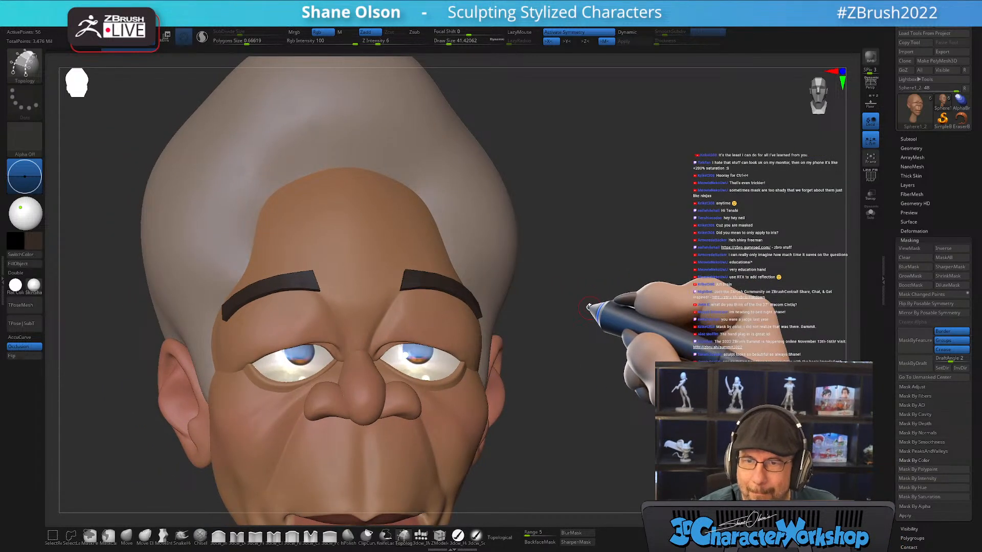
pyautogui.moveTo(566, 344); pyautogui.dragTo(578, 335)
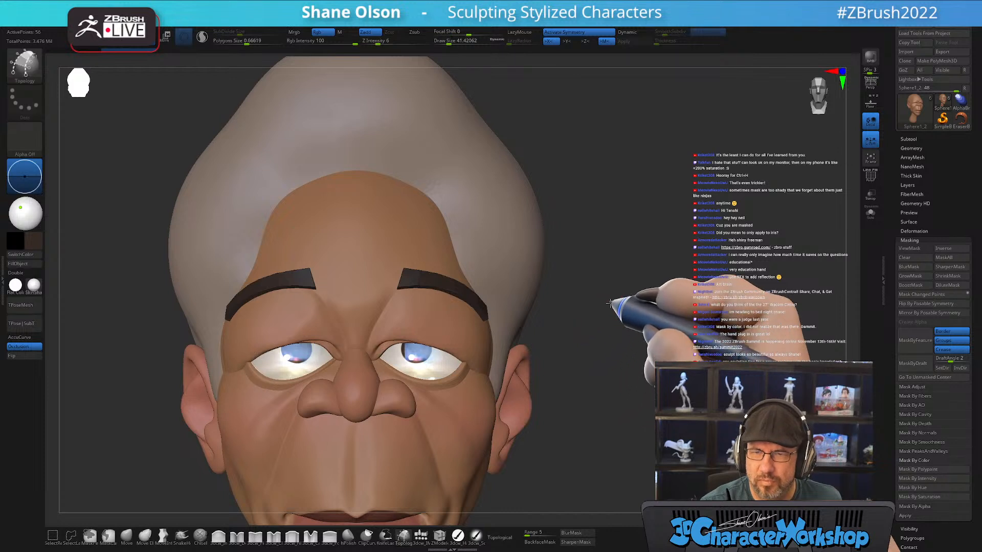
pyautogui.moveTo(608, 303); pyautogui.dragTo(605, 313)
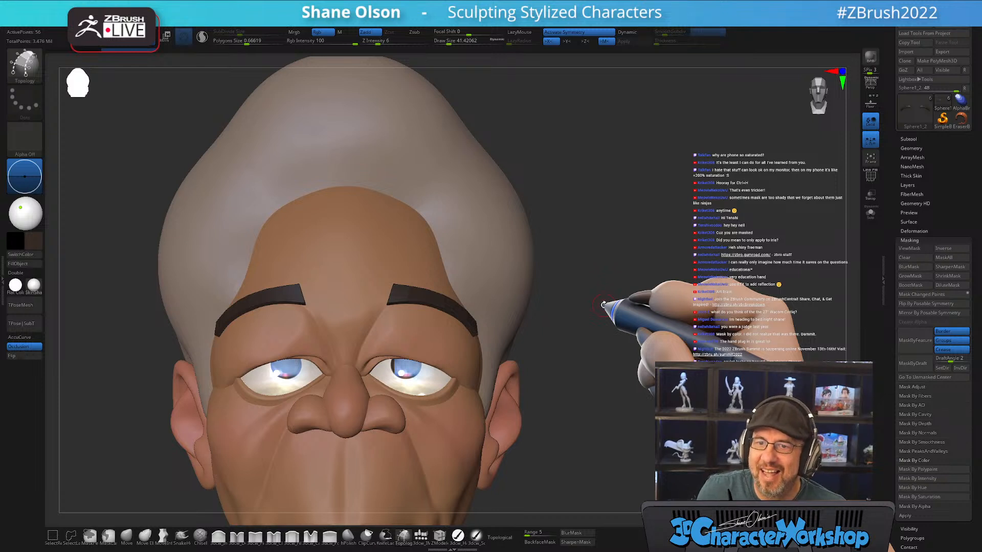
pyautogui.moveTo(593, 328); pyautogui.dragTo(594, 336)
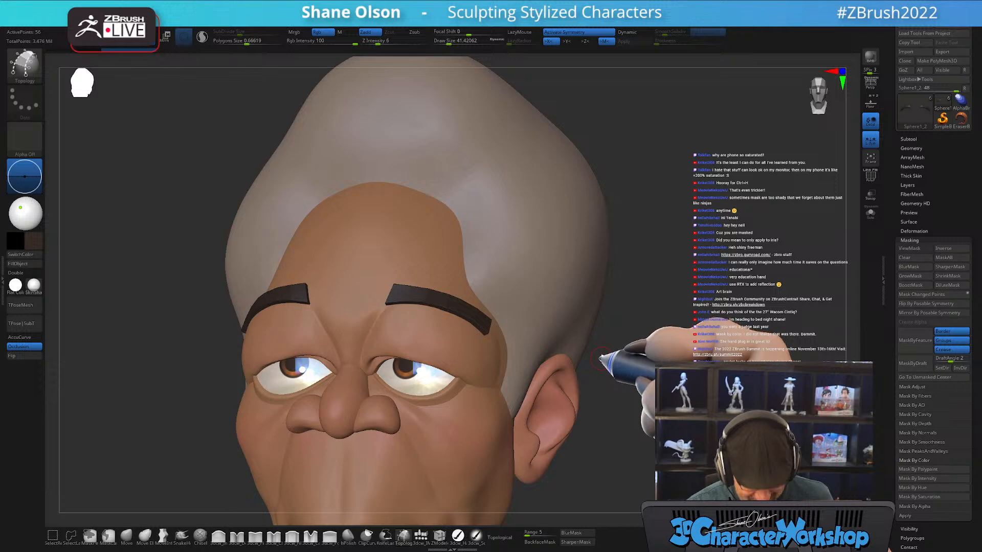
pyautogui.press('space')
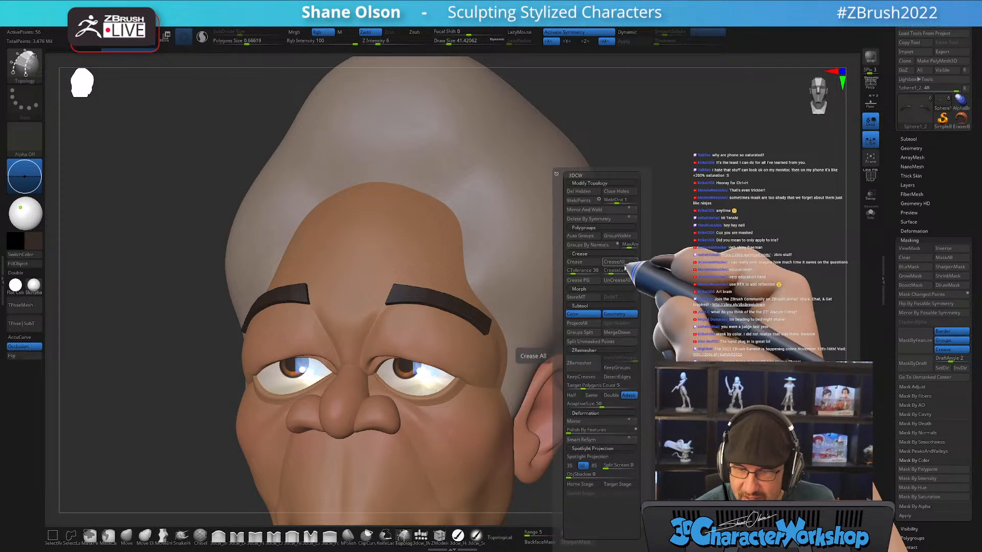
pyautogui.hotkey('shift', 'f')
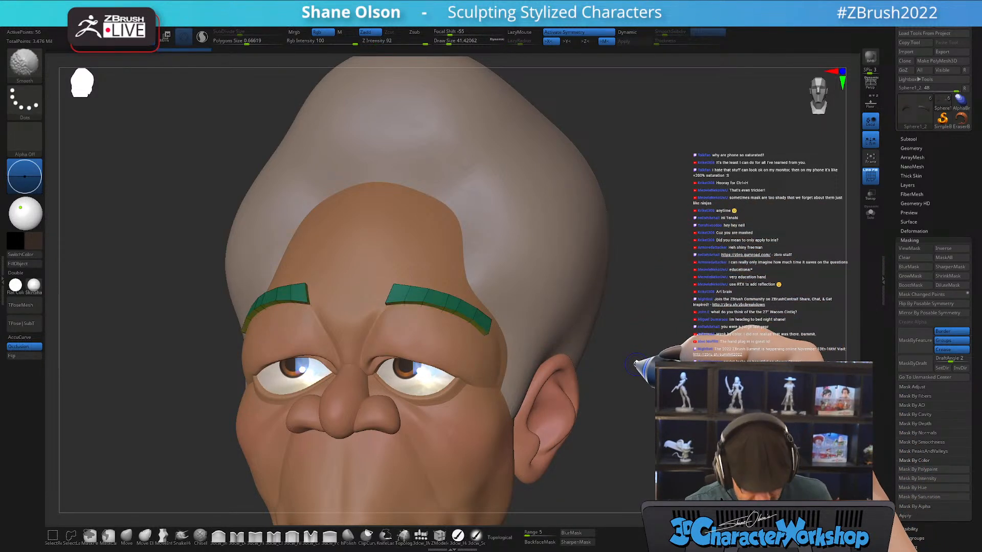
# Hide the polyframe and turn on dynamic subdivision for the eyebrow strips, and check them from several angles
pyautogui.hotkey('shift', 'f')
pyautogui.press('d')
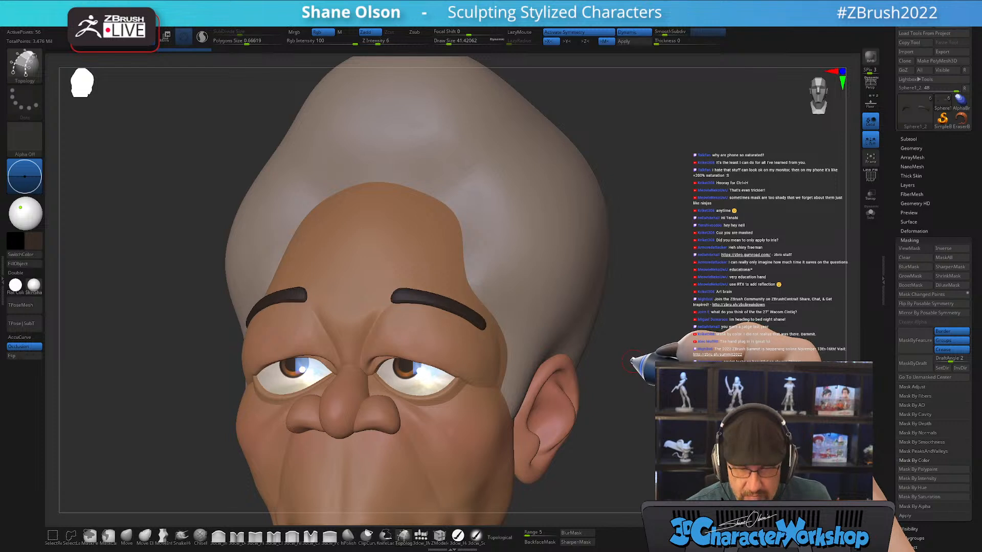
pyautogui.moveTo(628, 364)
pyautogui.mouseDown()
pyautogui.moveTo(640, 362)
pyautogui.moveTo(611, 371)
pyautogui.mouseUp()
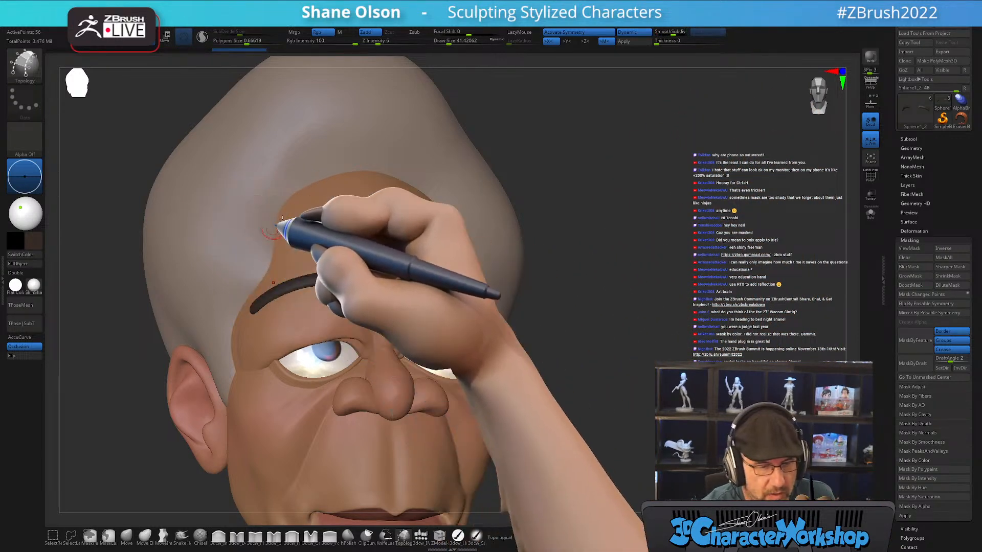
pyautogui.keyDown('alt'); pyautogui.moveTo(448, 157); pyautogui.dragTo(477, 159); pyautogui.keyUp('alt')
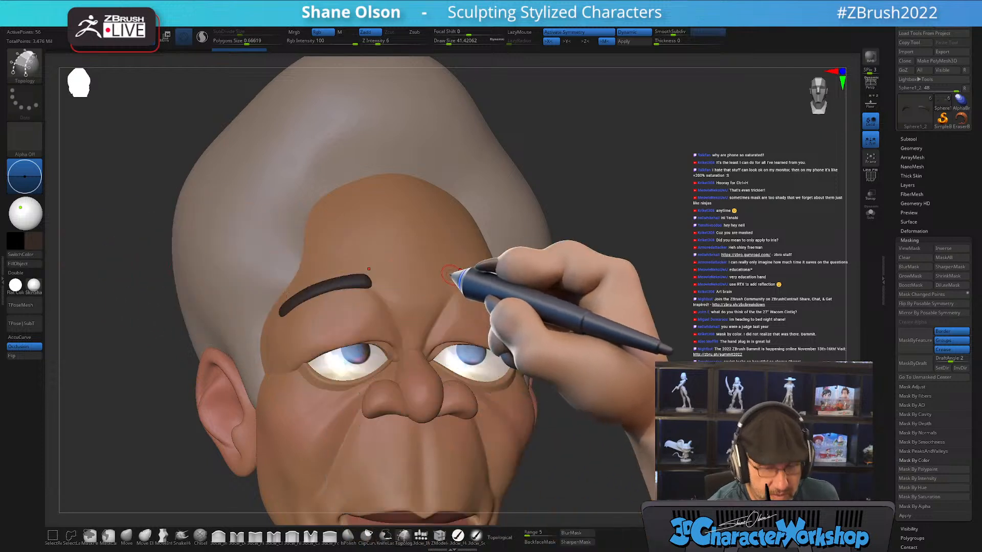
# Choose a slightly lighter greyish-brown colour and fill the eyebrow subtool with it
pyautogui.click(35, 242)
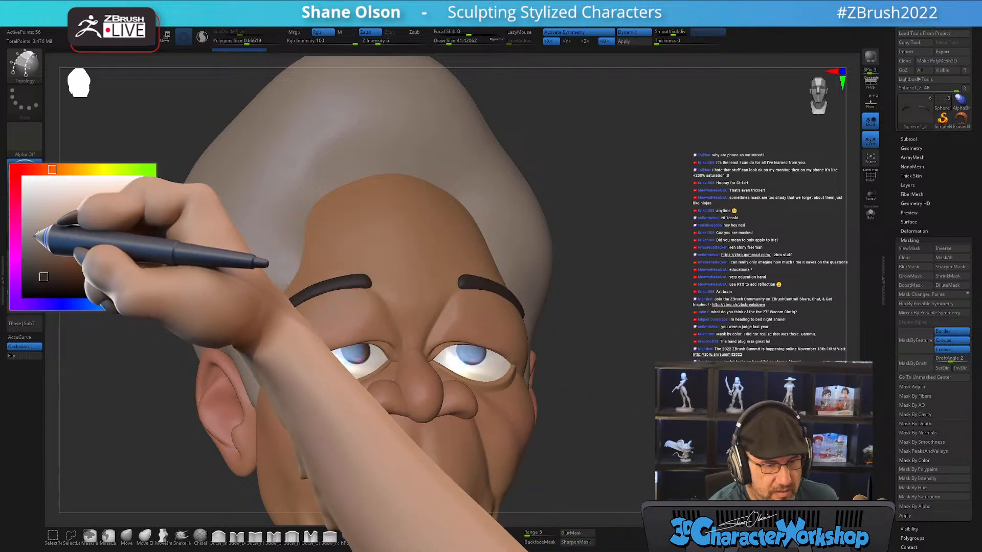
pyautogui.click(40, 269)
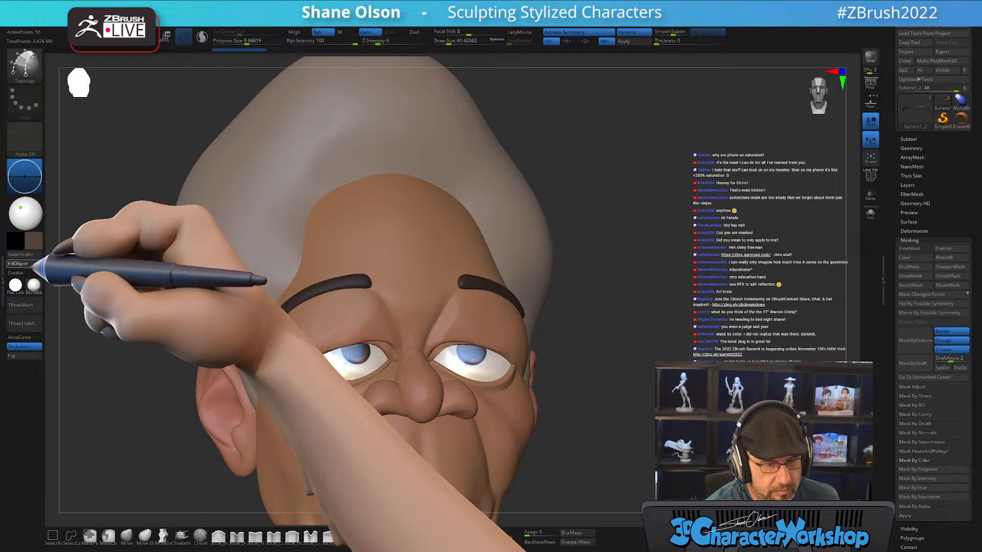
pyautogui.click(32, 265)
pyautogui.moveTo(639, 415)
pyautogui.keyDown('alt'); pyautogui.mouseDown()
pyautogui.moveTo(631, 401)
pyautogui.moveTo(612, 407)
pyautogui.moveTo(635, 402)
pyautogui.mouseUp(); pyautogui.keyUp('alt')
pyautogui.keyDown('alt'); pyautogui.moveTo(602, 369); pyautogui.dragTo(605, 404); pyautogui.keyUp('alt')
pyautogui.press('w')
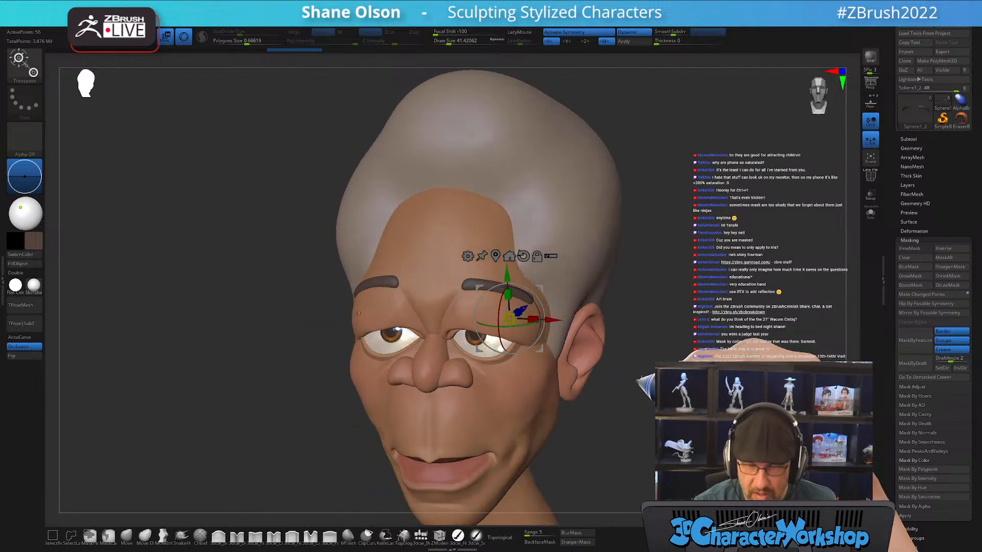
pyautogui.keyDown('alt'); pyautogui.moveTo(630, 346); pyautogui.dragTo(581, 338); pyautogui.keyUp('alt')
pyautogui.keyDown('alt'); pyautogui.moveTo(636, 370); pyautogui.dragTo(640, 398); pyautogui.keyUp('alt')
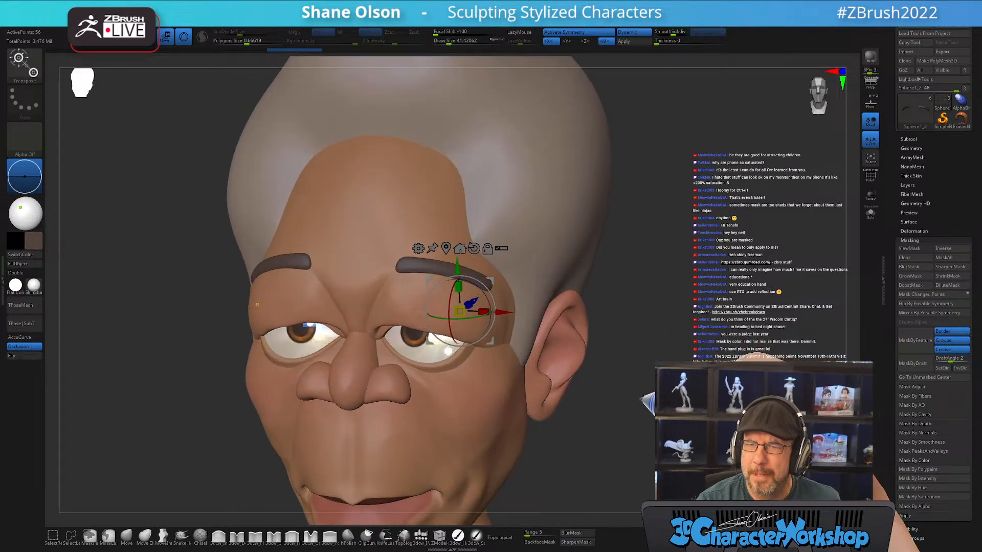
pyautogui.keyDown('alt'); pyautogui.moveTo(650, 355); pyautogui.dragTo(626, 352); pyautogui.keyUp('alt')
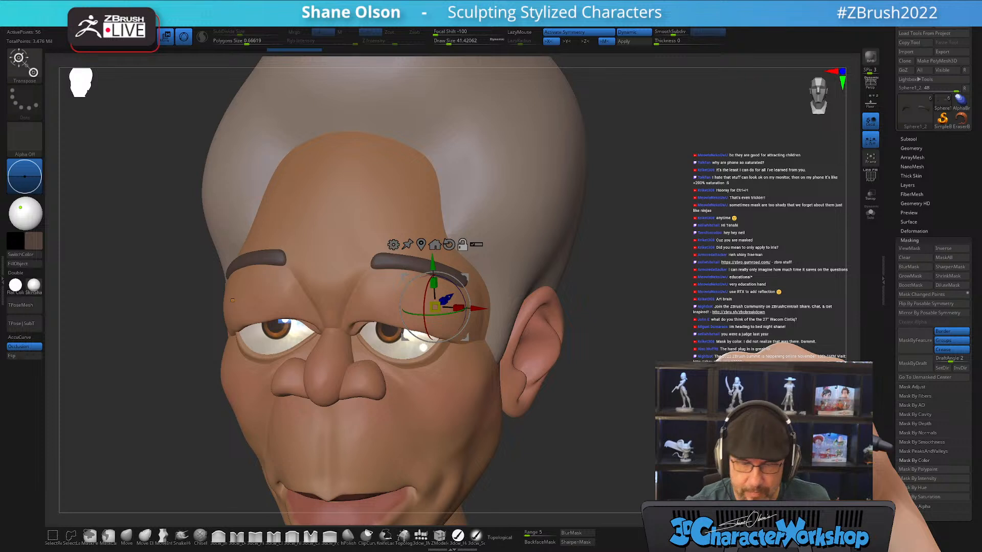
pyautogui.press('q')
pyautogui.moveTo(680, 348)
pyautogui.mouseDown()
pyautogui.moveTo(663, 351)
pyautogui.moveTo(674, 361)
pyautogui.mouseUp()
# With the polyframe shown, nudge the eyebrow strips in depth against the brow using the gizmo, and hide the polyframe
pyautogui.hotkey('shift', 'f')
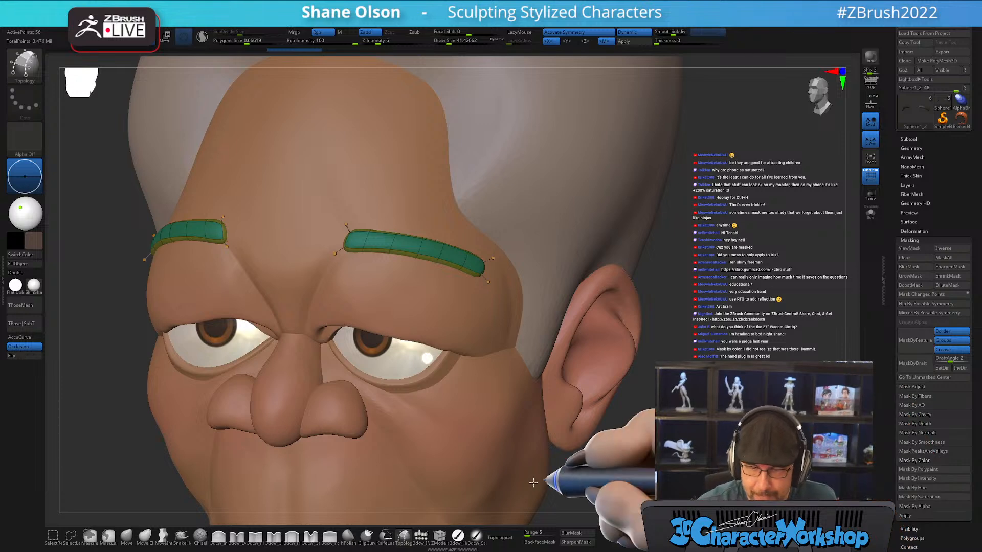
pyautogui.press('ctrl')
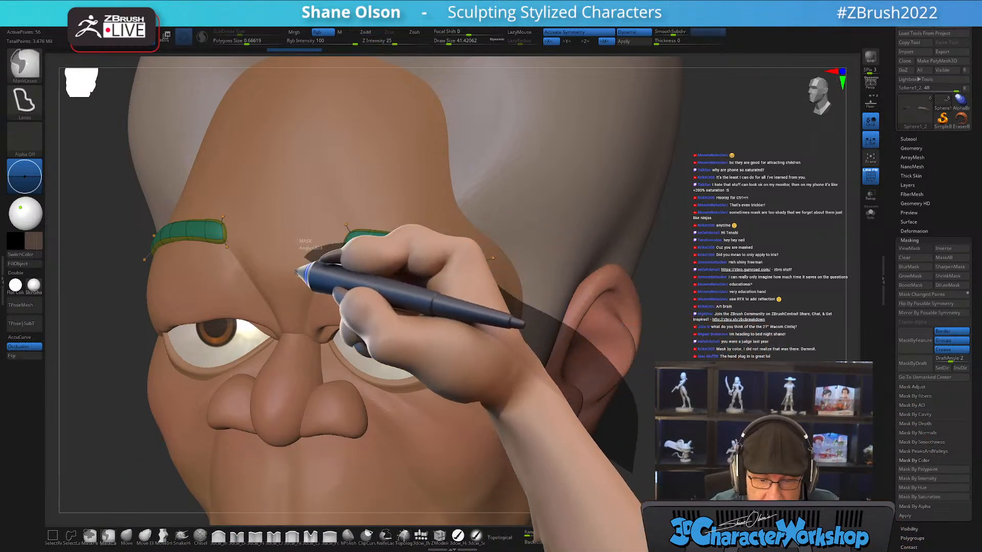
pyautogui.press('w')
pyautogui.moveTo(716, 414); pyautogui.dragTo(690, 440)
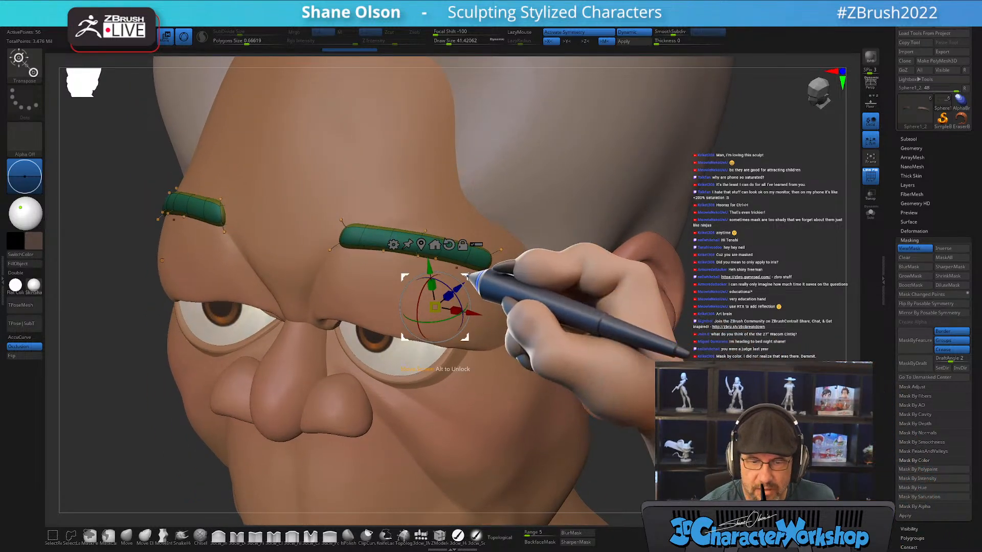
pyautogui.moveTo(468, 273); pyautogui.dragTo(469, 266)
pyautogui.moveTo(682, 370)
pyautogui.mouseDown()
pyautogui.moveTo(723, 373)
pyautogui.moveTo(641, 369)
pyautogui.moveTo(635, 380)
pyautogui.mouseUp()
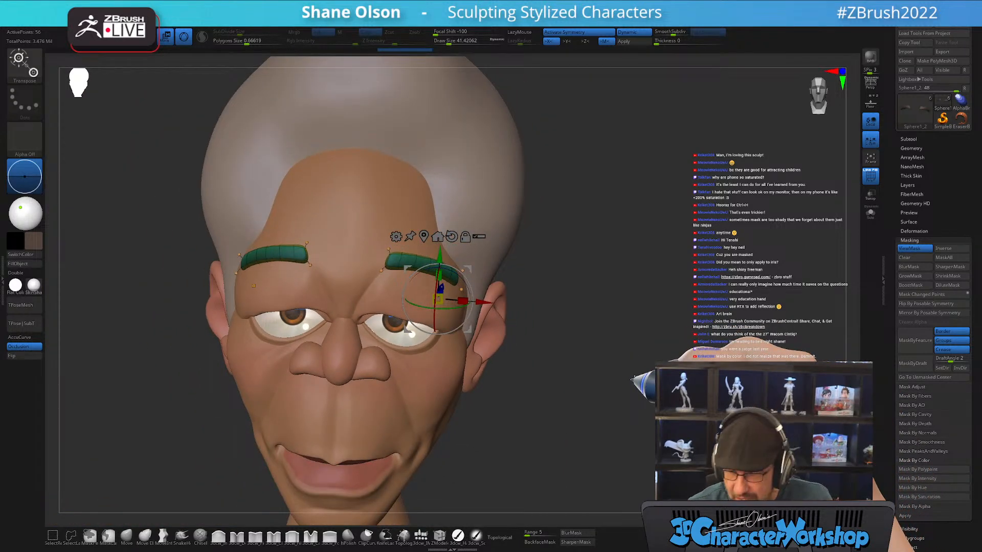
pyautogui.press('q')
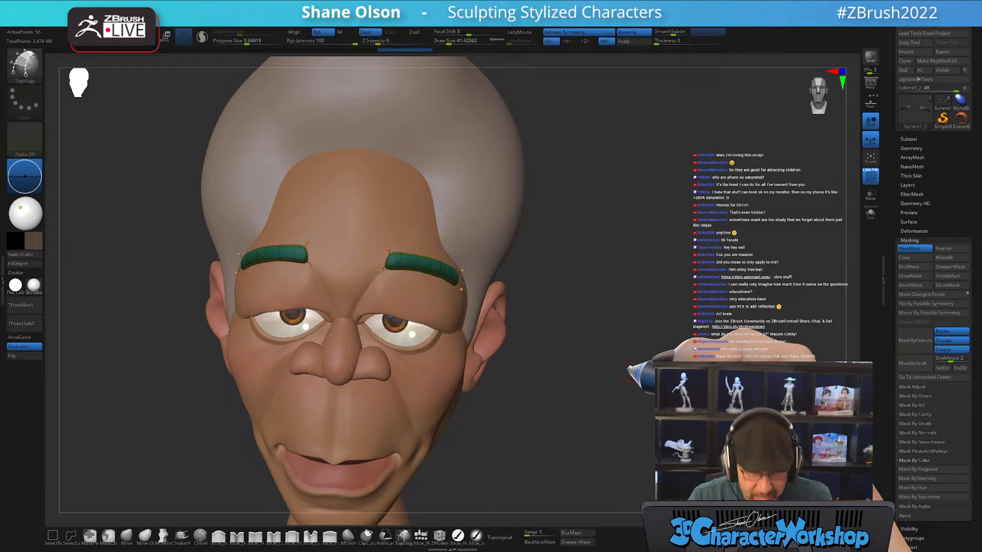
pyautogui.moveTo(633, 356)
pyautogui.keyDown('ctrl'); pyautogui.mouseDown()
pyautogui.moveTo(595, 337)
pyautogui.moveTo(655, 357)
pyautogui.moveTo(633, 354)
pyautogui.moveTo(641, 366)
pyautogui.moveTo(608, 370)
pyautogui.mouseUp(); pyautogui.keyUp('ctrl')
pyautogui.hotkey('shift', 'f')
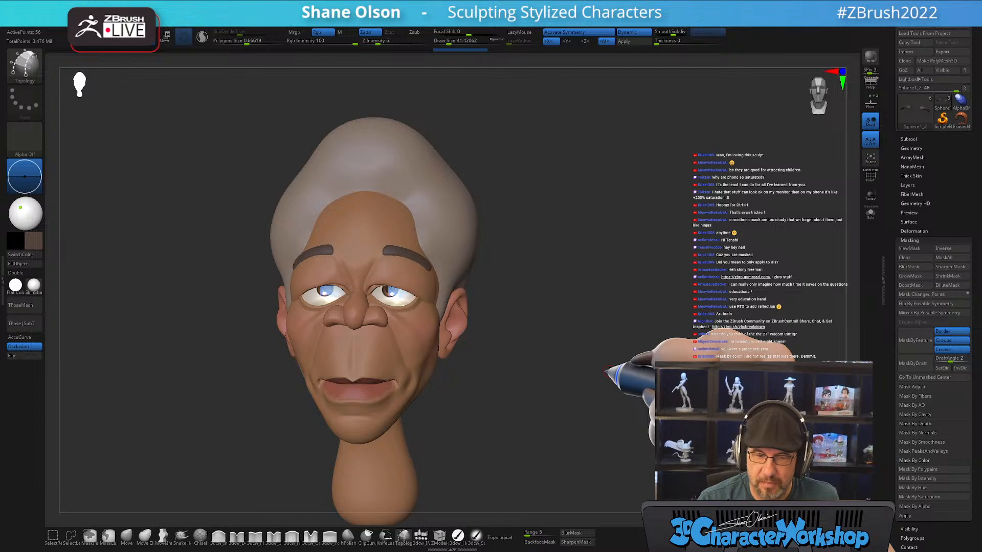
# With the Move brush at draw sizes of about 136 to 187, bend both eyebrows symmetrically into arches that wrap around the brow
pyautogui.moveTo(596, 383); pyautogui.dragTo(588, 378)
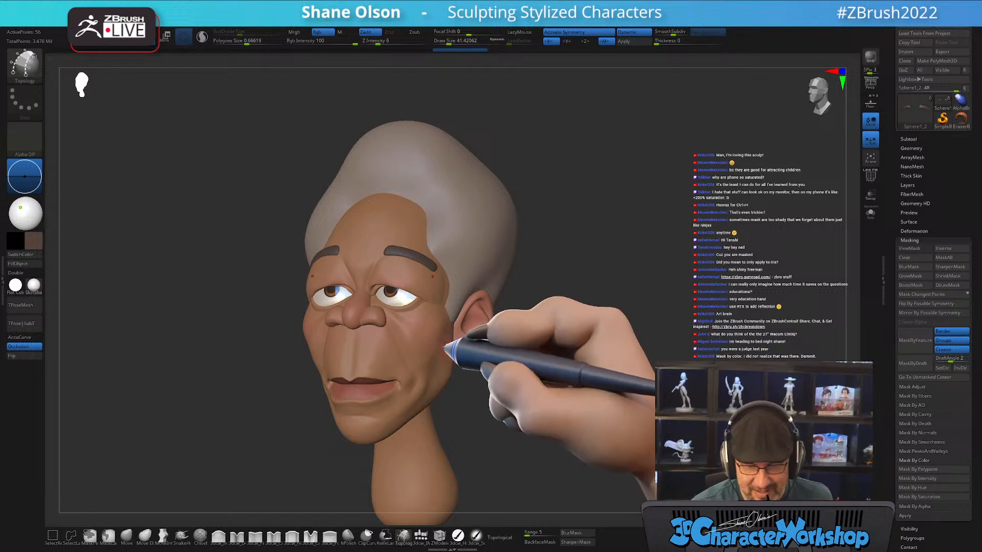
pyautogui.moveTo(446, 344)
pyautogui.mouseDown(button='right')
pyautogui.moveTo(453, 307)
pyautogui.moveTo(446, 330)
pyautogui.moveTo(478, 311)
pyautogui.moveTo(449, 344)
pyautogui.mouseUp(button='right')
pyautogui.click(127, 533)
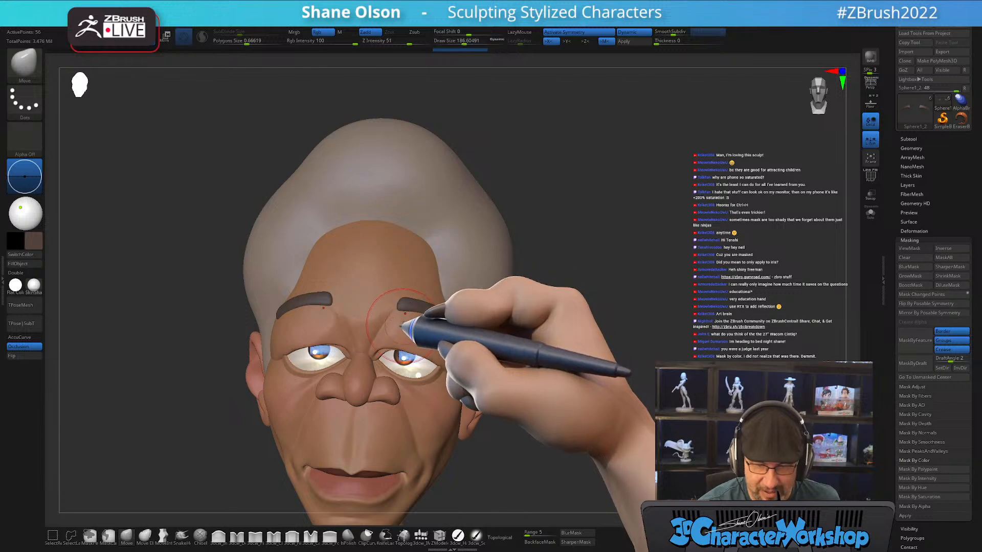
pyautogui.moveTo(403, 325)
pyautogui.mouseDown(button='right')
pyautogui.moveTo(411, 328)
pyautogui.moveTo(387, 310)
pyautogui.moveTo(398, 300)
pyautogui.moveTo(432, 315)
pyautogui.moveTo(410, 314)
pyautogui.moveTo(394, 335)
pyautogui.moveTo(387, 324)
pyautogui.moveTo(396, 318)
pyautogui.mouseUp(button='right')
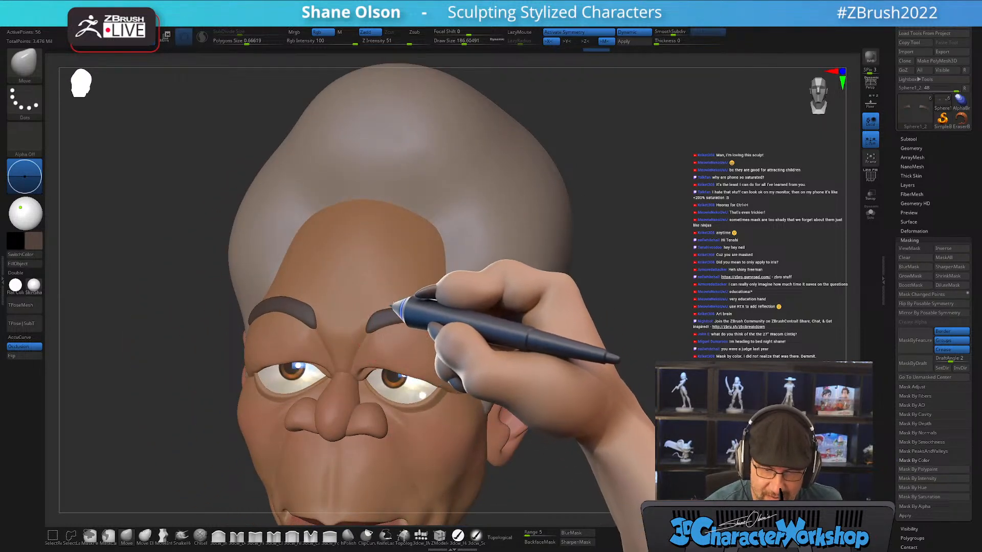
pyautogui.moveTo(483, 342); pyautogui.dragTo(372, 383, button='right')
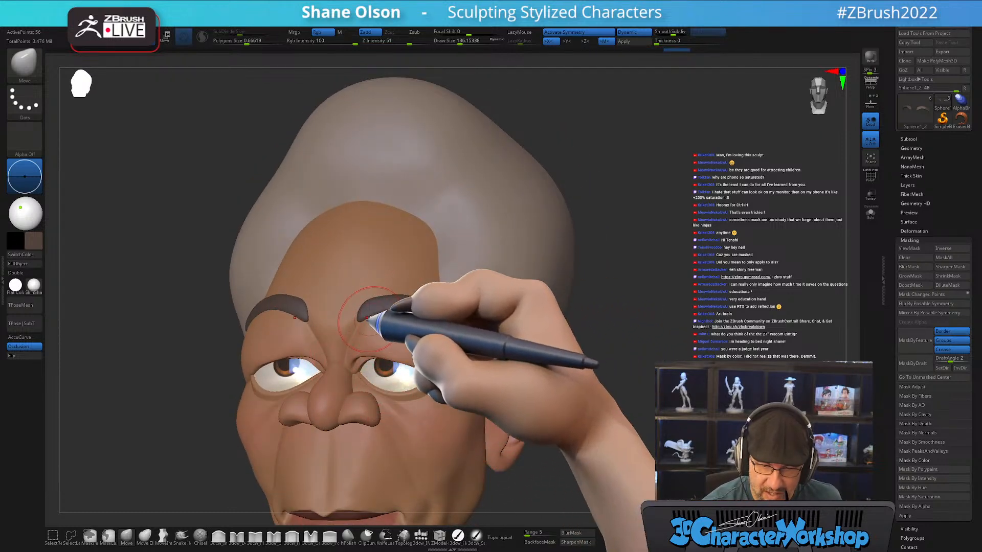
pyautogui.moveTo(479, 366); pyautogui.dragTo(423, 358, button='right')
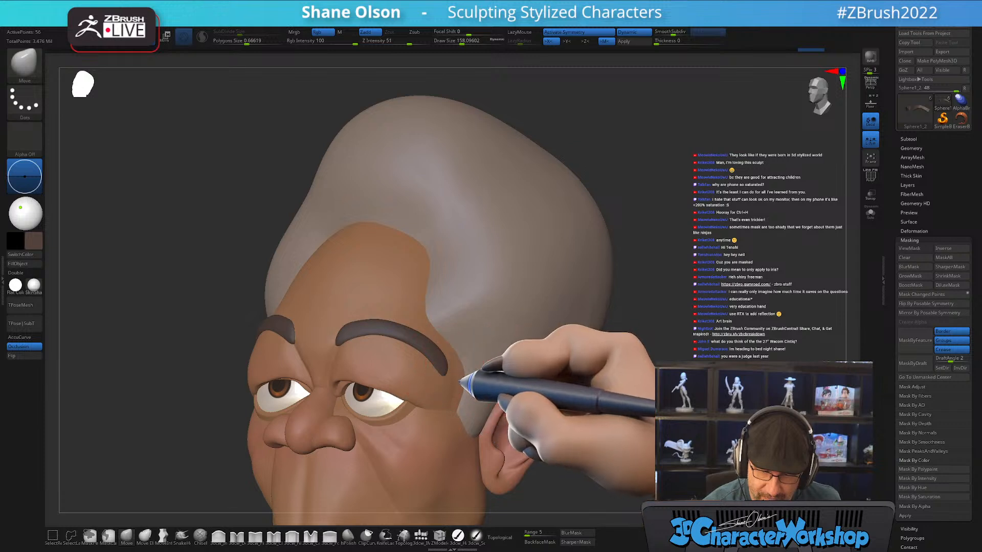
pyautogui.moveTo(462, 383)
pyautogui.mouseDown(button='right')
pyautogui.moveTo(480, 361)
pyautogui.moveTo(470, 379)
pyautogui.moveTo(449, 322)
pyautogui.moveTo(486, 384)
pyautogui.moveTo(517, 369)
pyautogui.moveTo(546, 377)
pyautogui.moveTo(504, 358)
pyautogui.mouseUp(button='right')
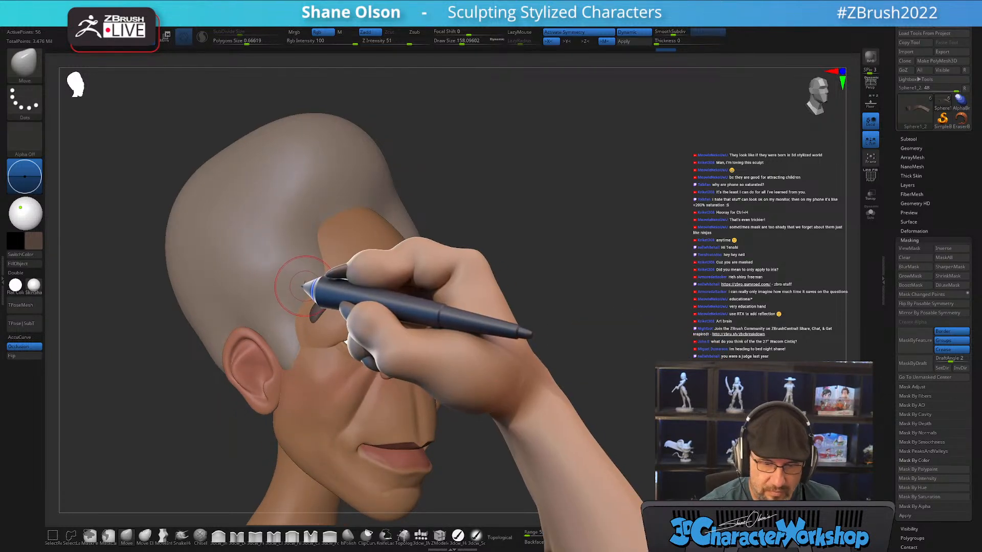
# Make the head subtool active and reshape the skull's side profile with the Move brush at a draw size of about 408
pyautogui.moveTo(305, 284)
pyautogui.mouseDown(button='right')
pyautogui.moveTo(508, 324)
pyautogui.moveTo(532, 339)
pyautogui.mouseUp(button='right')
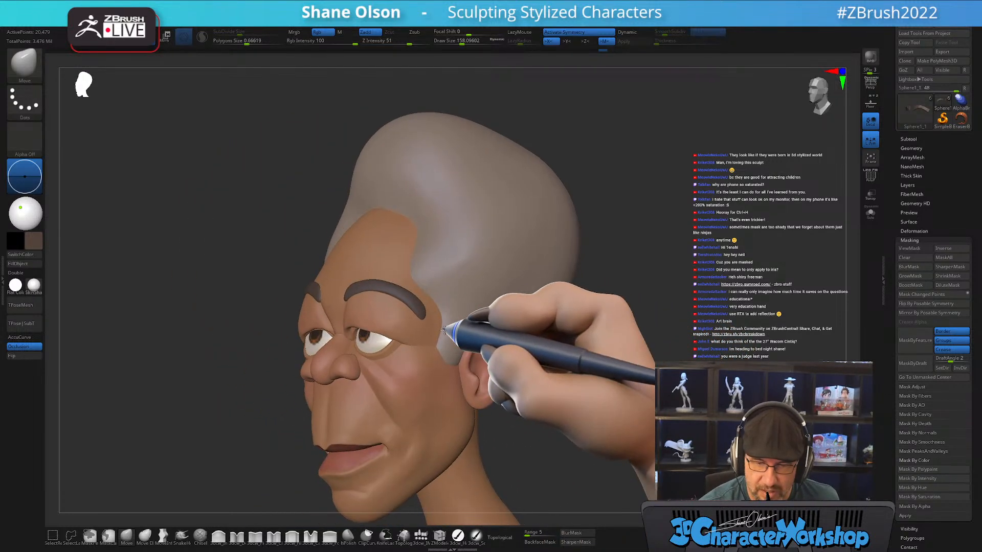
pyautogui.press('s')
pyautogui.moveTo(443, 329)
pyautogui.mouseDown(button='right')
pyautogui.moveTo(471, 322)
pyautogui.moveTo(463, 293)
pyautogui.mouseUp(button='right')
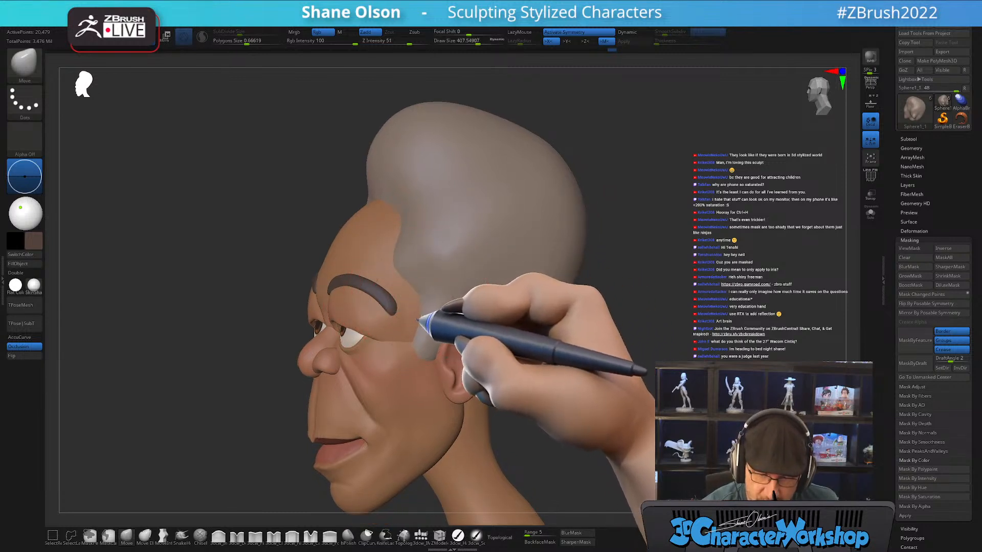
pyautogui.moveTo(424, 290); pyautogui.dragTo(451, 282, button='right')
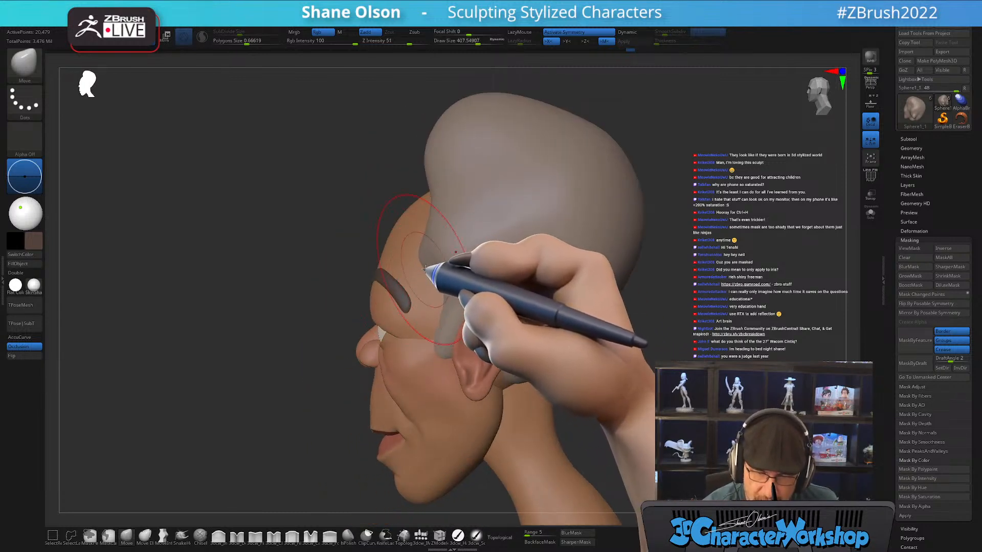
pyautogui.moveTo(467, 341); pyautogui.dragTo(519, 302, button='right')
pyautogui.moveTo(496, 258)
pyautogui.mouseDown(button='right')
pyautogui.moveTo(516, 258)
pyautogui.moveTo(508, 263)
pyautogui.mouseUp(button='right')
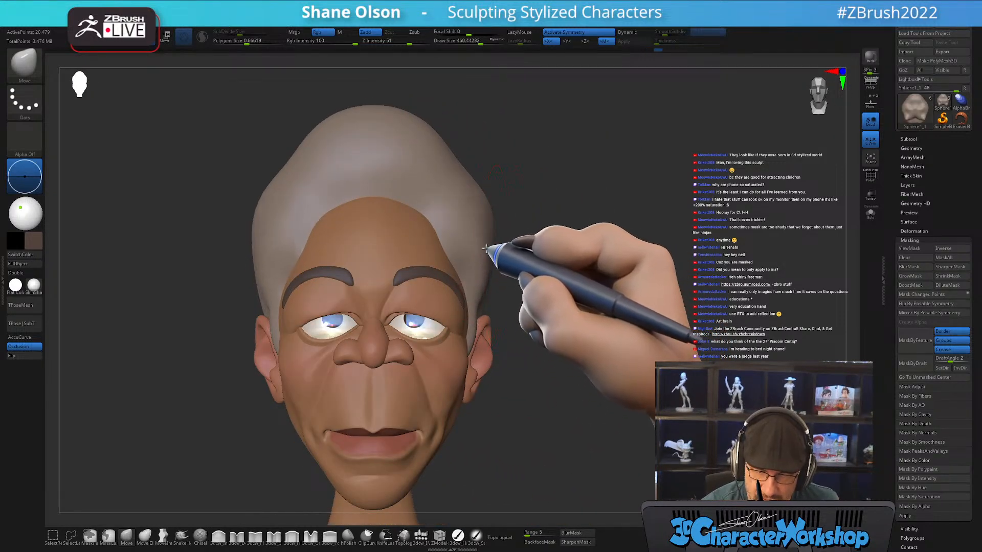
# Refine the width of the cranium with the Move brush, enlarging the draw size to about 533
pyautogui.moveTo(489, 223)
pyautogui.mouseDown(button='right')
pyautogui.moveTo(523, 263)
pyautogui.moveTo(521, 245)
pyautogui.moveTo(505, 240)
pyautogui.mouseUp(button='right')
pyautogui.press('shift')
pyautogui.hotkey('shift', 'f')
pyautogui.hotkey('shift', 'f')
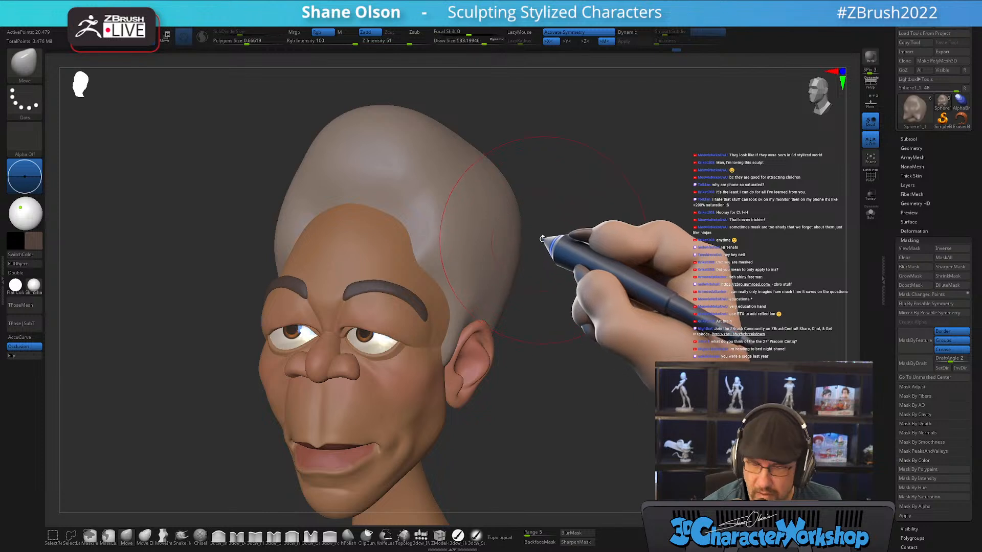
pyautogui.moveTo(543, 239); pyautogui.dragTo(533, 237, button='right')
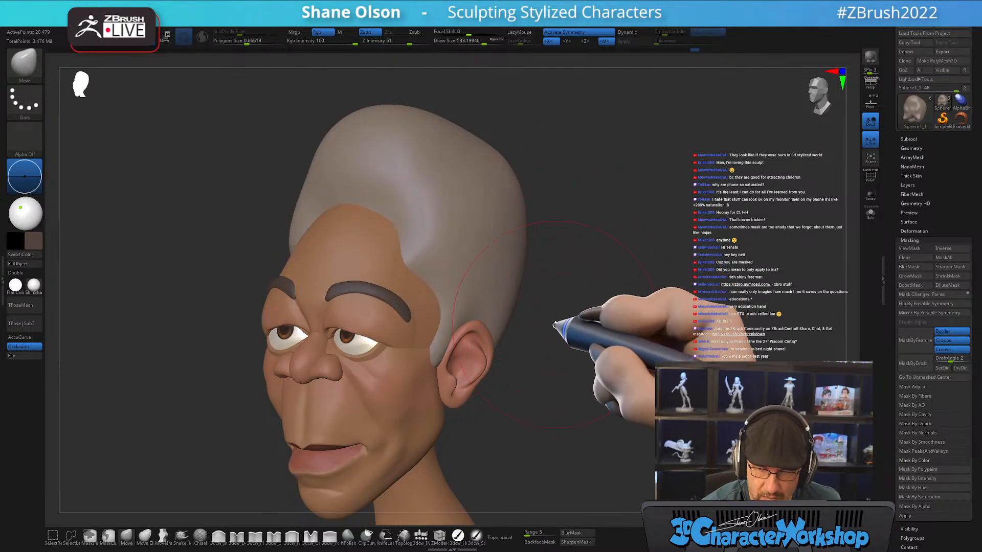
pyautogui.moveTo(555, 324)
pyautogui.mouseDown(button='right')
pyautogui.moveTo(546, 329)
pyautogui.moveTo(605, 296)
pyautogui.moveTo(539, 277)
pyautogui.moveTo(566, 324)
pyautogui.moveTo(603, 322)
pyautogui.moveTo(574, 313)
pyautogui.moveTo(591, 285)
pyautogui.mouseUp(button='right')
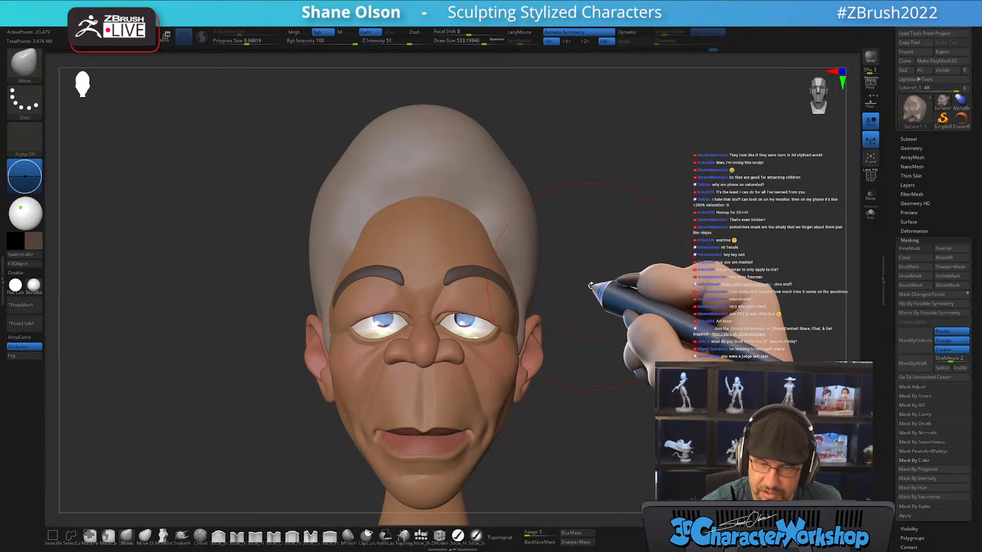
pyautogui.moveTo(519, 276)
pyautogui.mouseDown(button='right')
pyautogui.moveTo(322, 204)
pyautogui.moveTo(329, 198)
pyautogui.moveTo(324, 267)
pyautogui.moveTo(563, 221)
pyautogui.moveTo(559, 279)
pyautogui.moveTo(552, 275)
pyautogui.mouseUp(button='right')
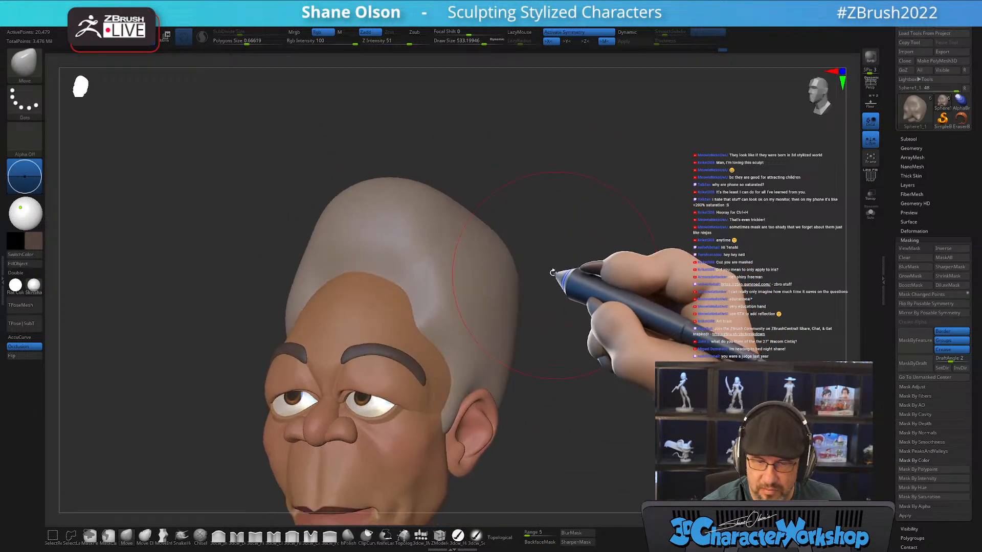
# Reshape the crown and upper back of the head with the Move brush at draw sizes of about 550 and 525
pyautogui.moveTo(456, 204); pyautogui.dragTo(486, 204, button='right')
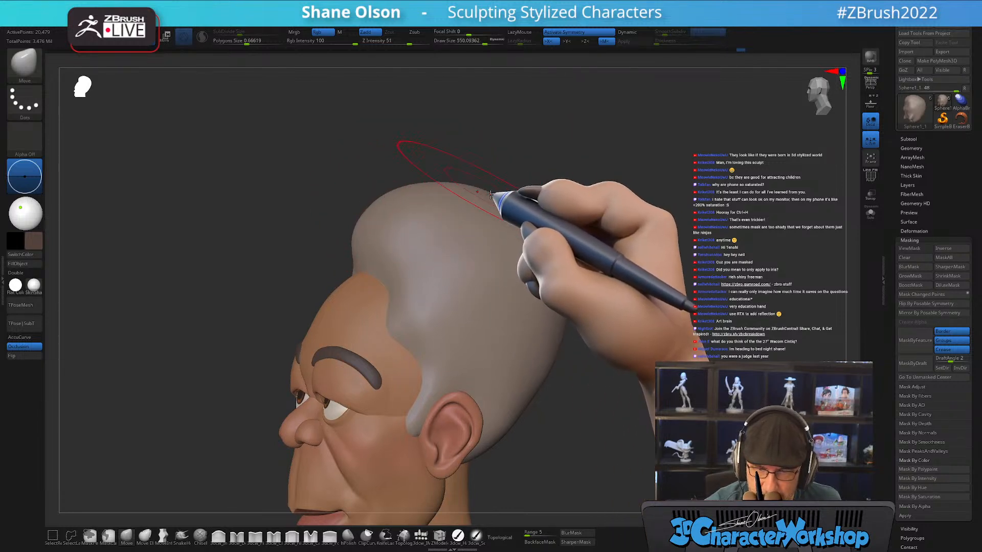
pyautogui.moveTo(556, 261)
pyautogui.mouseDown(button='right')
pyautogui.moveTo(581, 343)
pyautogui.moveTo(565, 285)
pyautogui.moveTo(596, 293)
pyautogui.moveTo(564, 273)
pyautogui.moveTo(595, 321)
pyautogui.moveTo(645, 354)
pyautogui.moveTo(597, 322)
pyautogui.moveTo(578, 334)
pyautogui.moveTo(614, 333)
pyautogui.moveTo(580, 346)
pyautogui.moveTo(575, 335)
pyautogui.mouseUp(button='right')
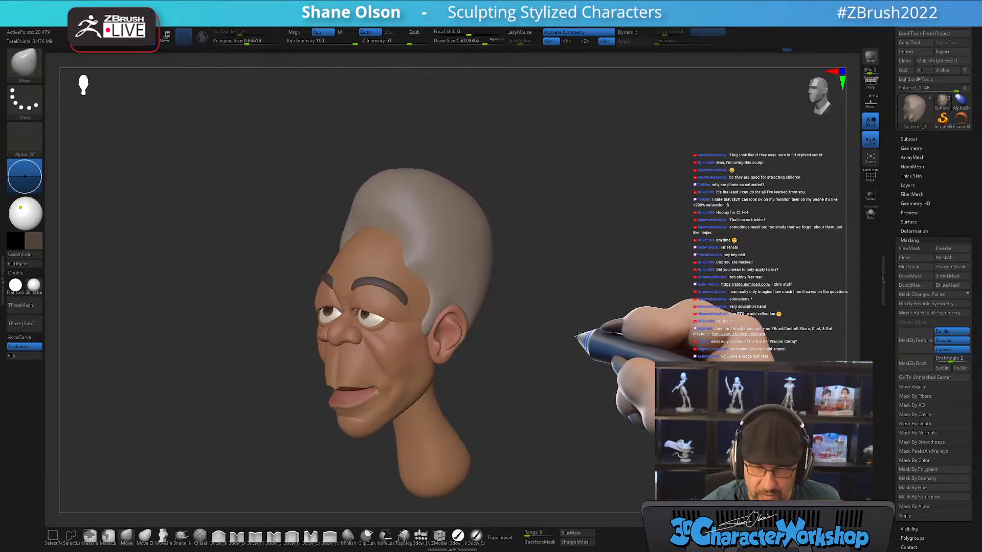
pyautogui.moveTo(539, 249)
pyautogui.mouseDown(button='right')
pyautogui.moveTo(569, 250)
pyautogui.moveTo(553, 247)
pyautogui.mouseUp(button='right')
pyautogui.keyDown('alt'); pyautogui.moveTo(551, 191); pyautogui.dragTo(520, 267, button='right'); pyautogui.keyUp('alt')
pyautogui.press('s')
pyautogui.click(534, 250)
pyautogui.moveTo(458, 215); pyautogui.dragTo(459, 215)
pyautogui.press('s')
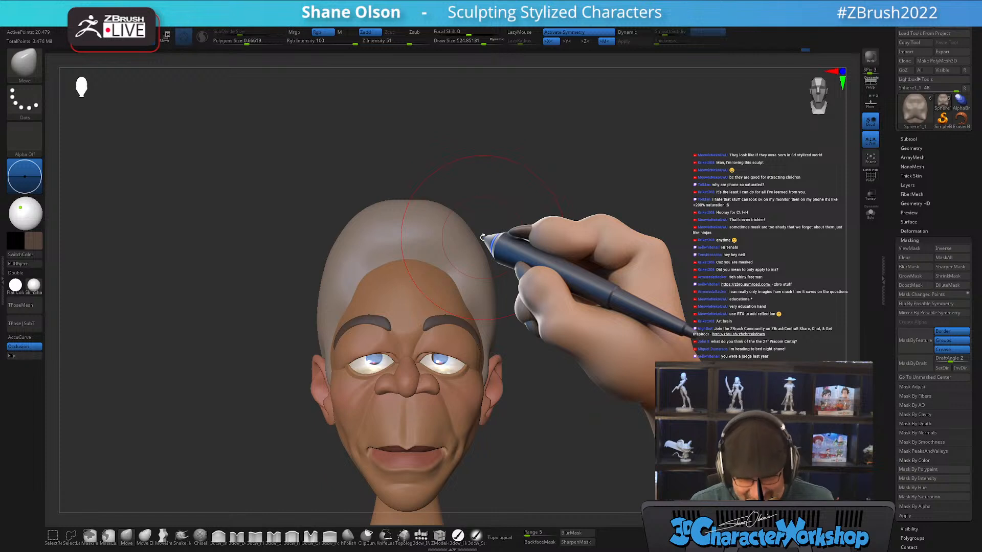
# Reduce the Move brush's draw size to about 245 and adjust the cheek and mouth area of the face
pyautogui.moveTo(559, 379)
pyautogui.mouseDown()
pyautogui.moveTo(565, 390)
pyautogui.moveTo(580, 379)
pyautogui.moveTo(567, 431)
pyautogui.moveTo(582, 366)
pyautogui.mouseUp()
pyautogui.press('s')
pyautogui.press('s')
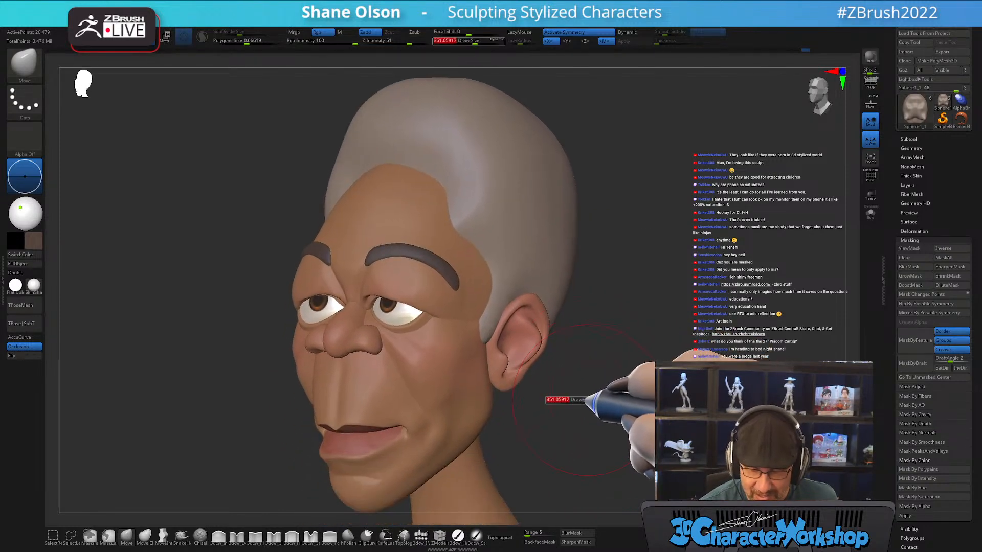
pyautogui.moveTo(585, 400); pyautogui.dragTo(565, 425)
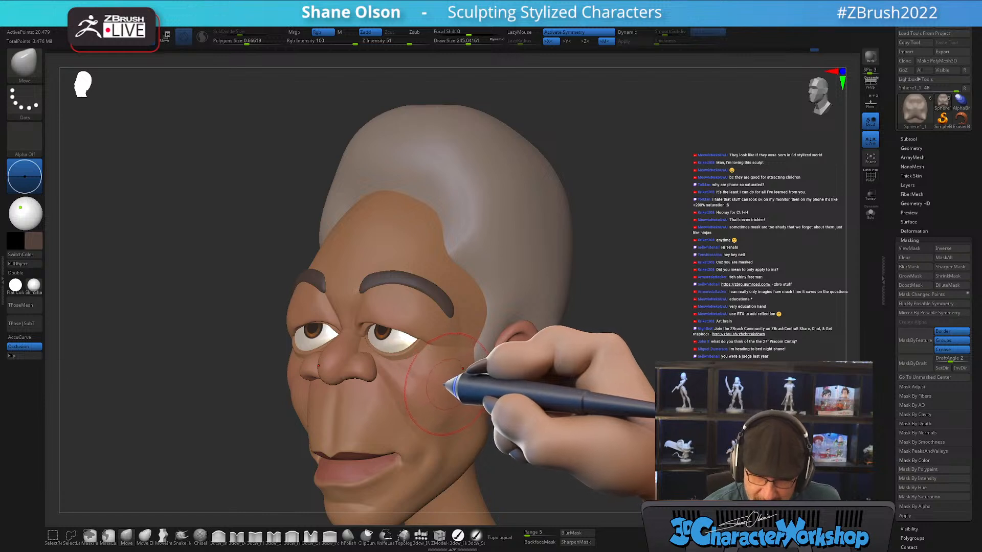
pyautogui.keyDown('alt'); pyautogui.moveTo(357, 446); pyautogui.dragTo(369, 424, button='right'); pyautogui.keyUp('alt')
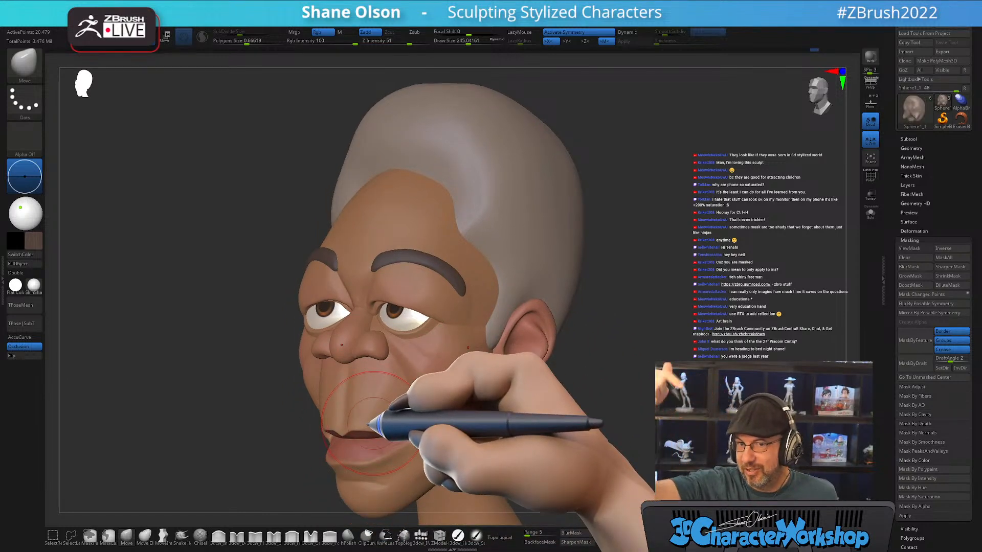
pyautogui.moveTo(565, 409)
pyautogui.mouseDown()
pyautogui.moveTo(579, 445)
pyautogui.moveTo(601, 427)
pyautogui.moveTo(588, 435)
pyautogui.mouseUp()
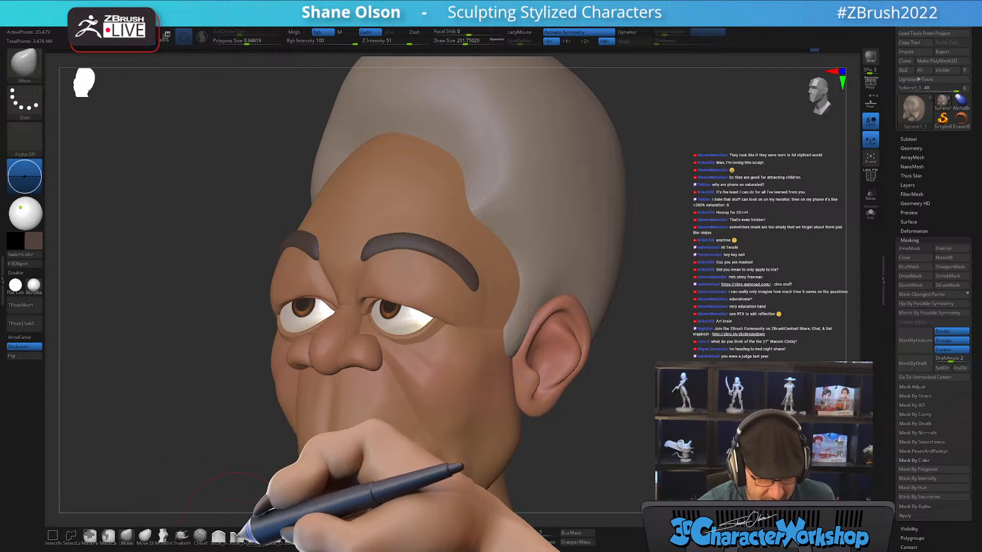
# Make the face subtool active and carve a crease below the cheekbone with the 3dcw_Detail brush at a draw size of about 140
pyautogui.click(237, 536)
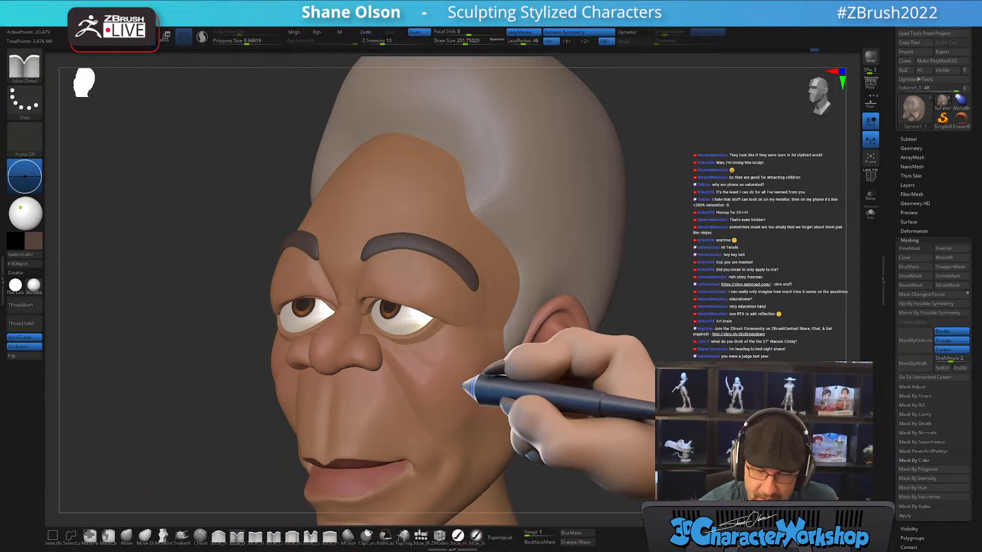
pyautogui.moveTo(466, 382); pyautogui.dragTo(466, 383)
pyautogui.moveTo(465, 383); pyautogui.dragTo(471, 390, button='right')
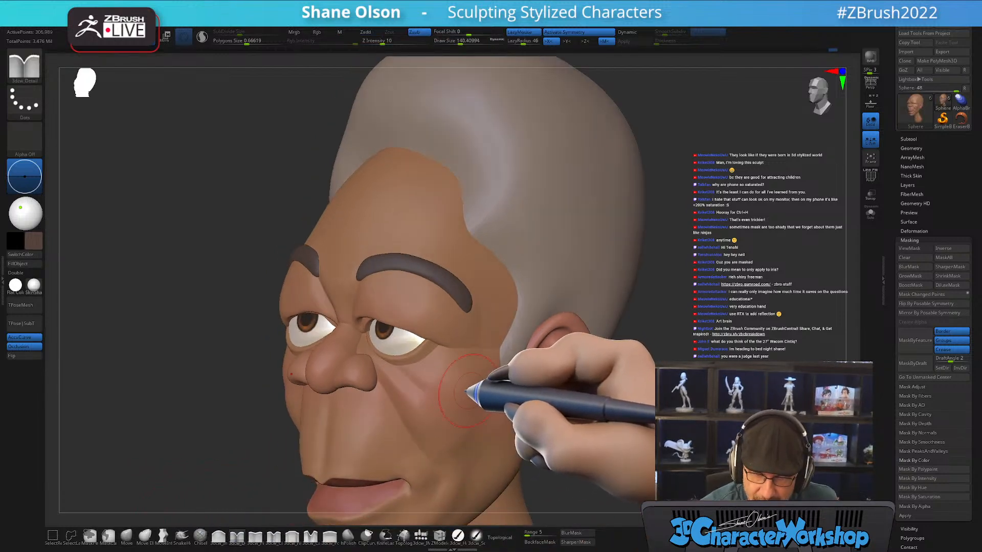
pyautogui.moveTo(413, 387)
pyautogui.mouseDown()
pyautogui.moveTo(464, 404)
pyautogui.moveTo(491, 391)
pyautogui.mouseUp()
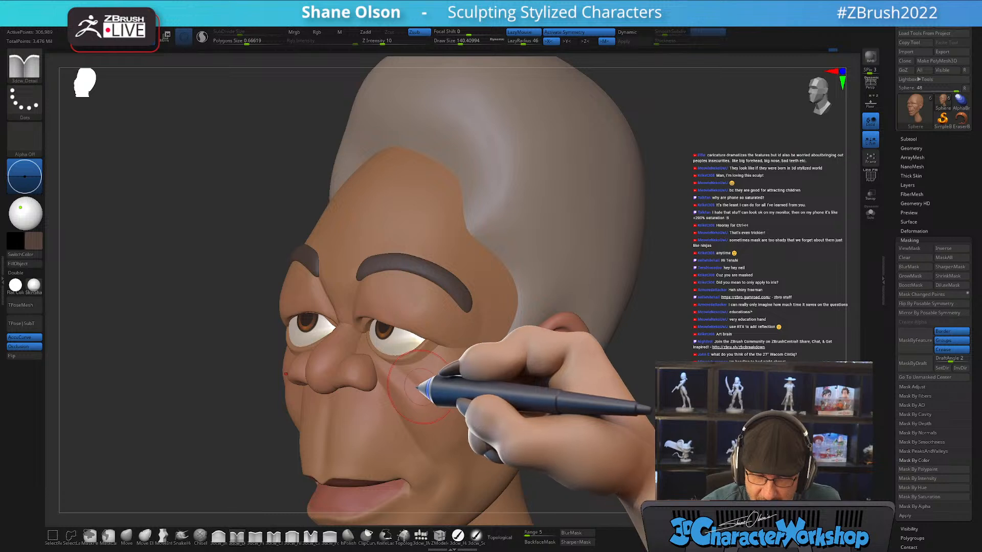
pyautogui.moveTo(665, 415)
pyautogui.keyDown('alt'); pyautogui.mouseDown()
pyautogui.moveTo(658, 422)
pyautogui.moveTo(629, 378)
pyautogui.mouseUp(); pyautogui.keyUp('alt')
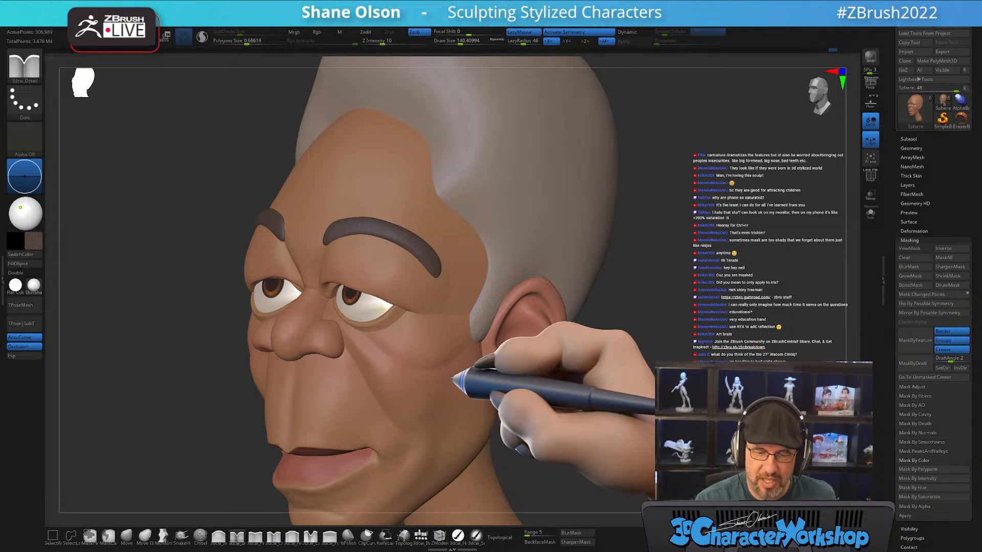
# Add soft volume to the cheek with the 3dcw_Inflate brush at intensity 5 and a draw size of about 128
pyautogui.moveTo(455, 384)
pyautogui.mouseDown(button='right')
pyautogui.moveTo(468, 377)
pyautogui.moveTo(460, 394)
pyautogui.mouseUp(button='right')
pyautogui.click(218, 535)
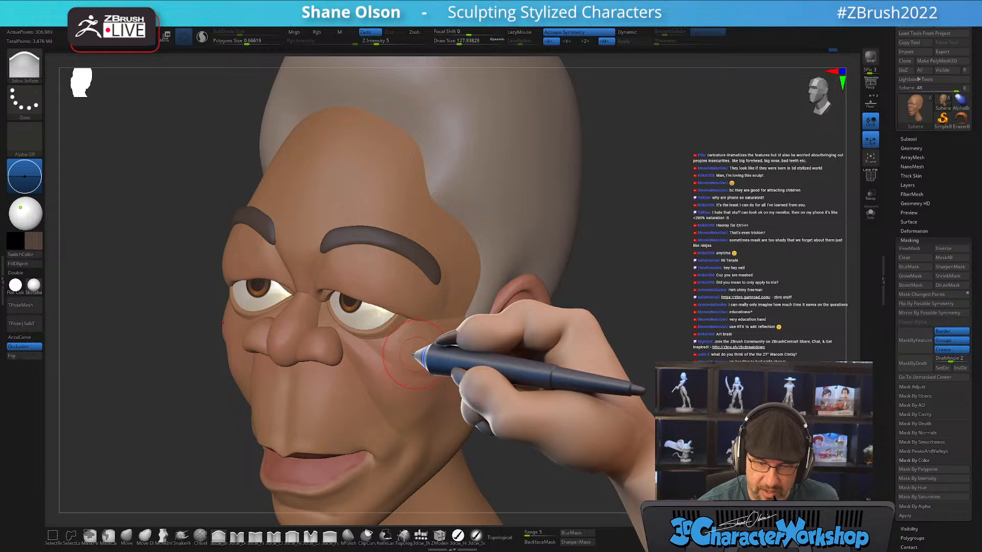
pyautogui.moveTo(443, 344); pyautogui.dragTo(412, 346)
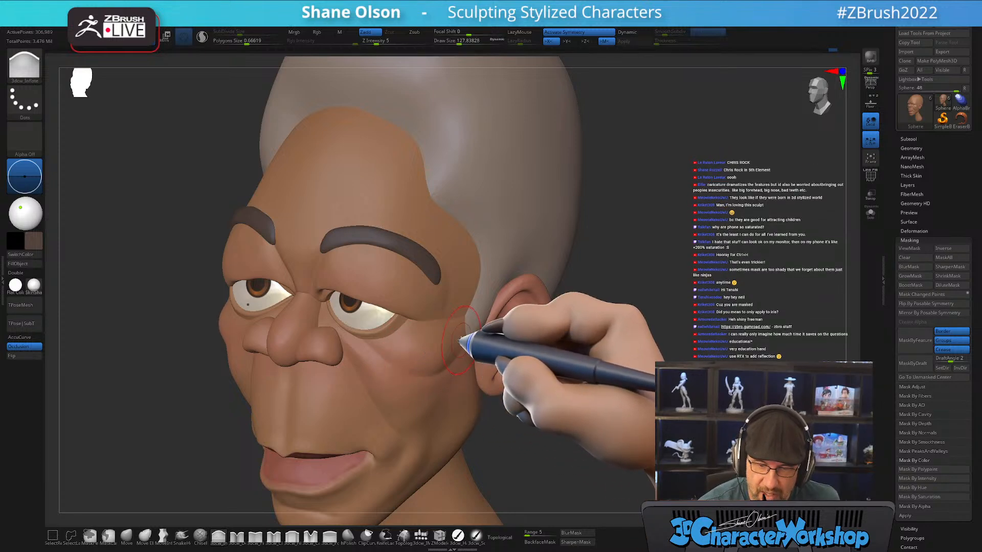
pyautogui.moveTo(462, 339)
pyautogui.mouseDown(button='right')
pyautogui.moveTo(475, 341)
pyautogui.moveTo(472, 333)
pyautogui.moveTo(475, 351)
pyautogui.moveTo(463, 358)
pyautogui.moveTo(455, 390)
pyautogui.moveTo(424, 399)
pyautogui.moveTo(470, 394)
pyautogui.mouseUp(button='right')
pyautogui.keyDown('ctrl'); pyautogui.moveTo(532, 407); pyautogui.dragTo(535, 411, button='right'); pyautogui.keyUp('ctrl')
# Refine and smooth the lower cheek and jaw area, reducing the draw size to about 108 and 90
pyautogui.moveTo(535, 411)
pyautogui.mouseDown(button='right')
pyautogui.moveTo(557, 408)
pyautogui.moveTo(515, 406)
pyautogui.moveTo(566, 411)
pyautogui.moveTo(551, 403)
pyautogui.mouseUp(button='right')
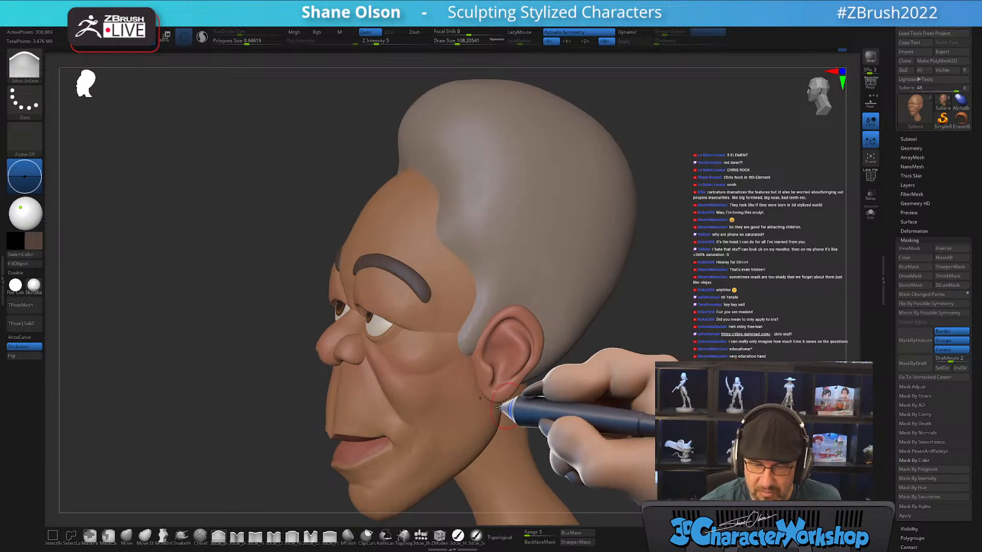
pyautogui.moveTo(449, 413); pyautogui.dragTo(448, 393, button='right')
pyautogui.press('s')
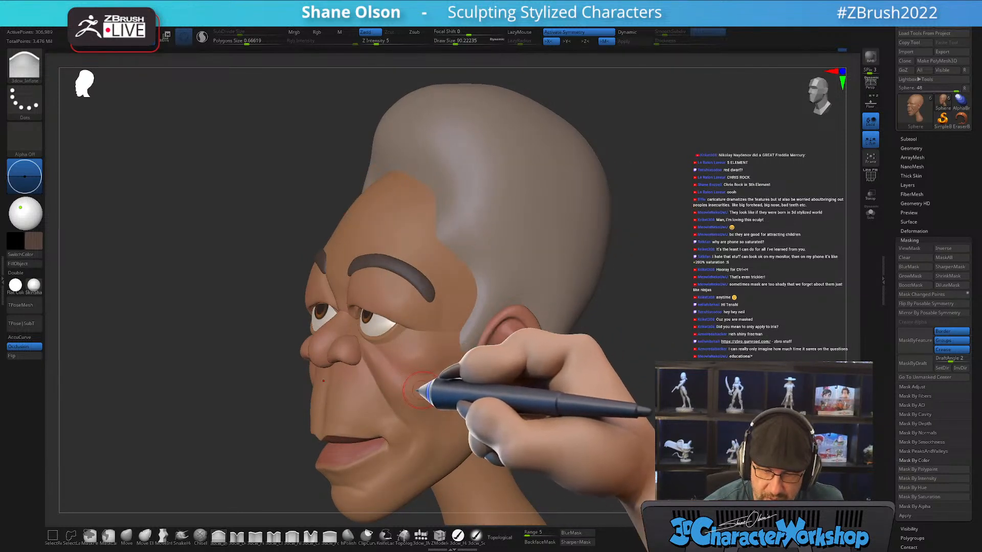
pyautogui.moveTo(449, 400)
pyautogui.mouseDown(button='right')
pyautogui.moveTo(471, 409)
pyautogui.moveTo(449, 373)
pyautogui.mouseUp(button='right')
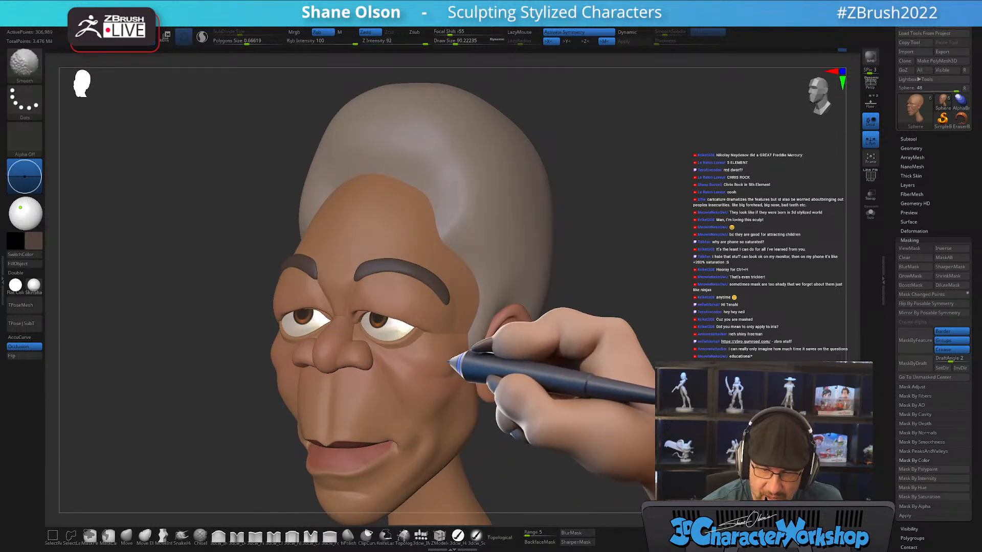
pyautogui.moveTo(566, 384)
pyautogui.mouseDown(button='right')
pyautogui.moveTo(574, 388)
pyautogui.moveTo(561, 369)
pyautogui.mouseUp(button='right')
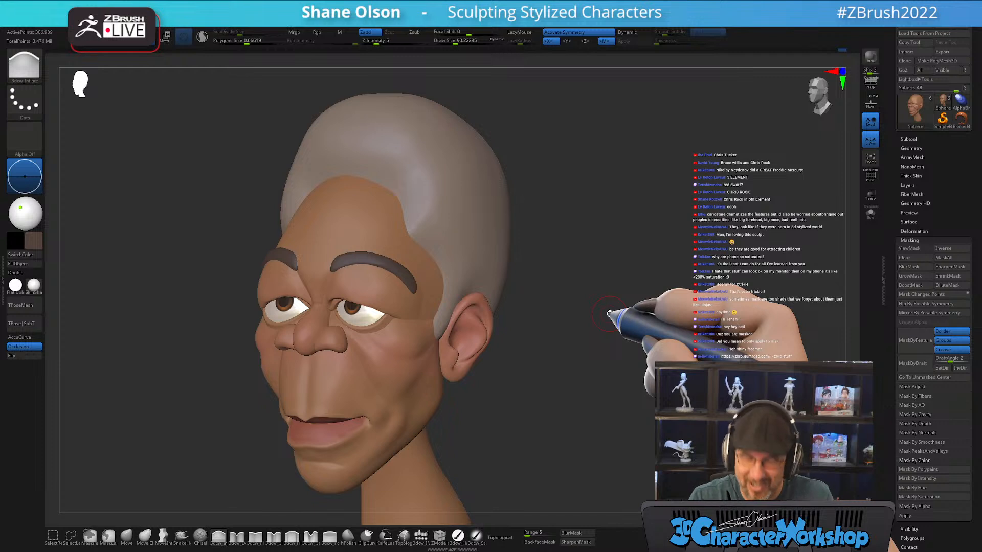
# Make the cranium subtool active and reshape its sides with the Move brush at a draw size of about 468
pyautogui.moveTo(619, 330)
pyautogui.keyDown('shift'); pyautogui.mouseDown()
pyautogui.moveTo(632, 322)
pyautogui.moveTo(621, 307)
pyautogui.mouseUp(); pyautogui.keyUp('shift')
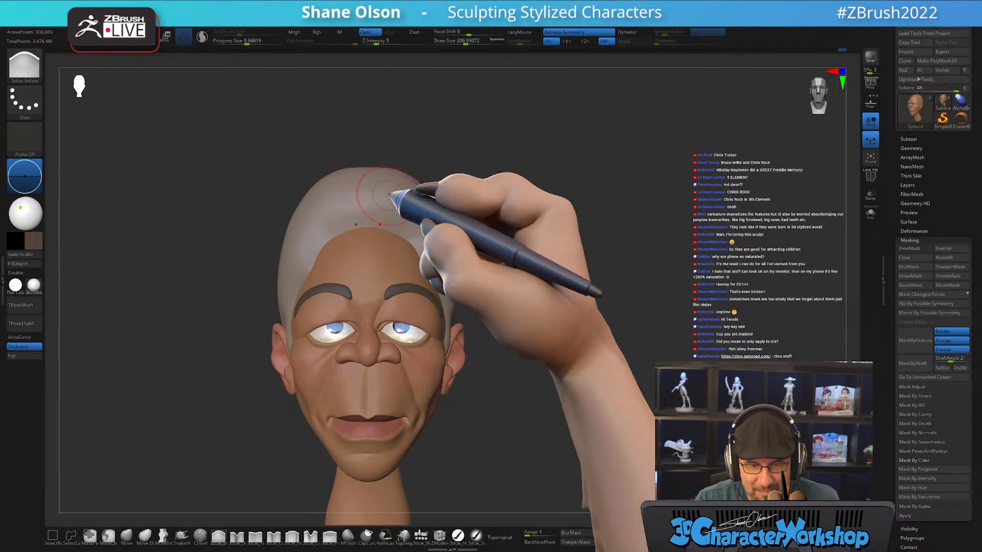
pyautogui.moveTo(642, 267); pyautogui.dragTo(620, 278)
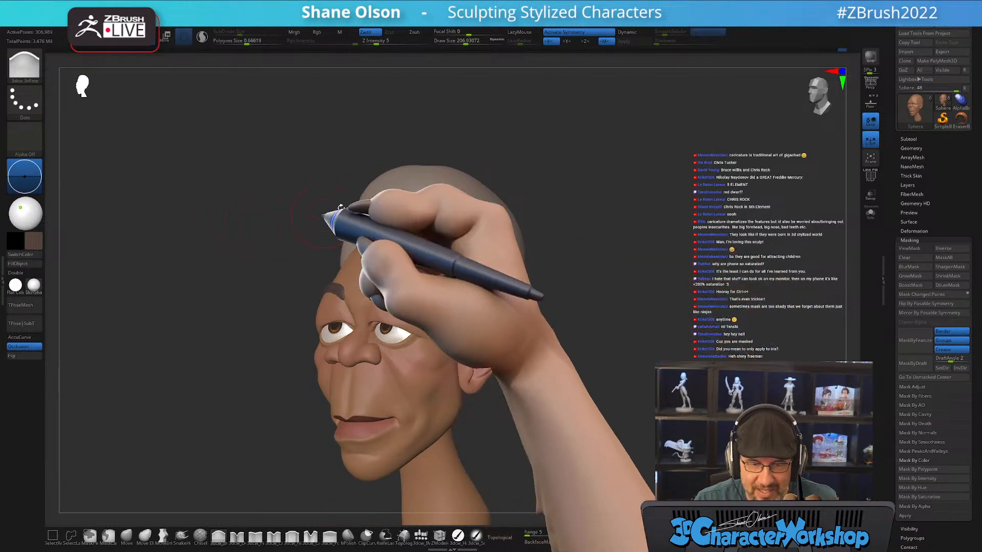
pyautogui.keyDown('alt'); pyautogui.moveTo(584, 214); pyautogui.dragTo(536, 223); pyautogui.keyUp('alt')
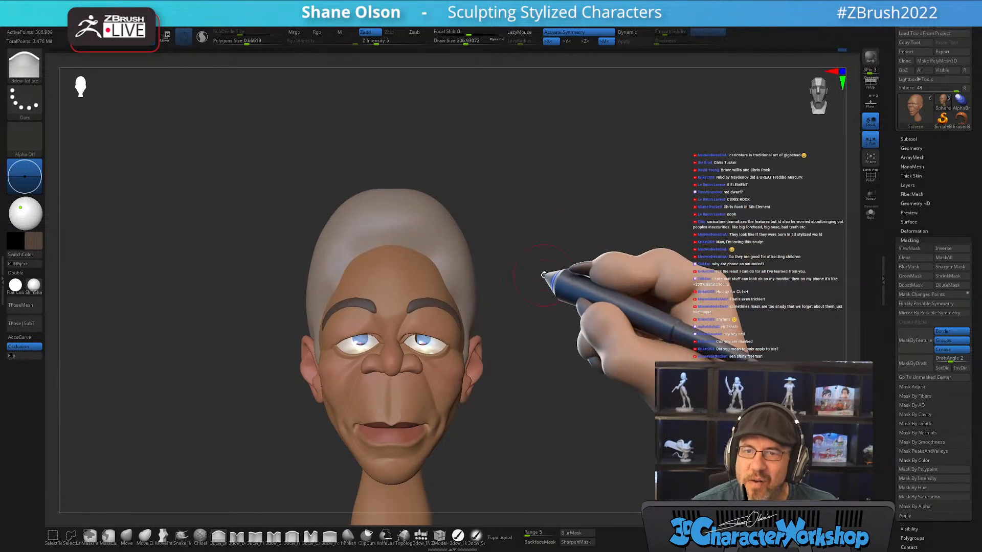
pyautogui.moveTo(578, 223)
pyautogui.keyDown('alt'); pyautogui.mouseDown()
pyautogui.moveTo(587, 212)
pyautogui.moveTo(589, 224)
pyautogui.mouseUp(); pyautogui.keyUp('alt')
pyautogui.keyDown('alt'); pyautogui.click(438, 225); pyautogui.keyUp('alt')
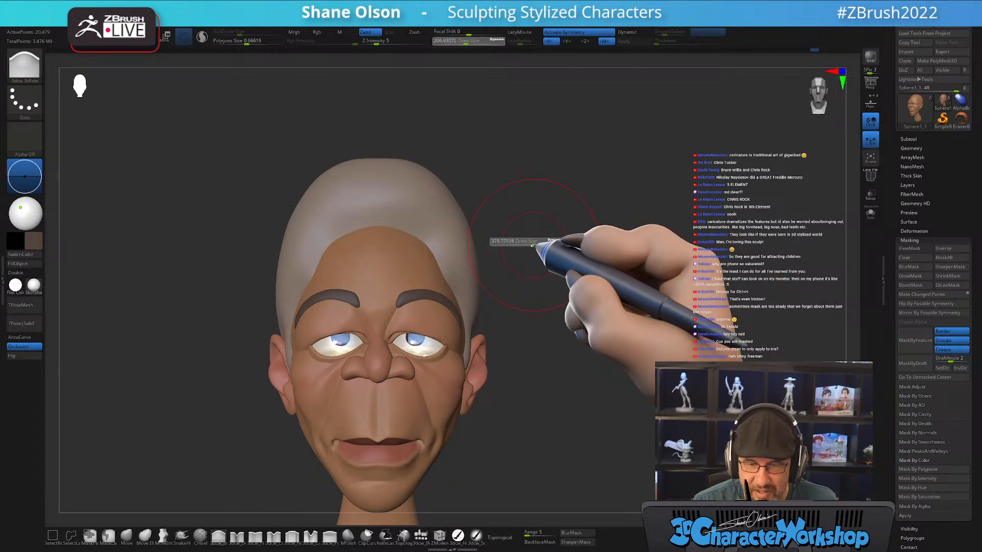
pyautogui.moveTo(532, 245)
pyautogui.mouseDown()
pyautogui.moveTo(553, 241)
pyautogui.moveTo(465, 267)
pyautogui.mouseUp()
pyautogui.click(127, 535)
pyautogui.press('s')
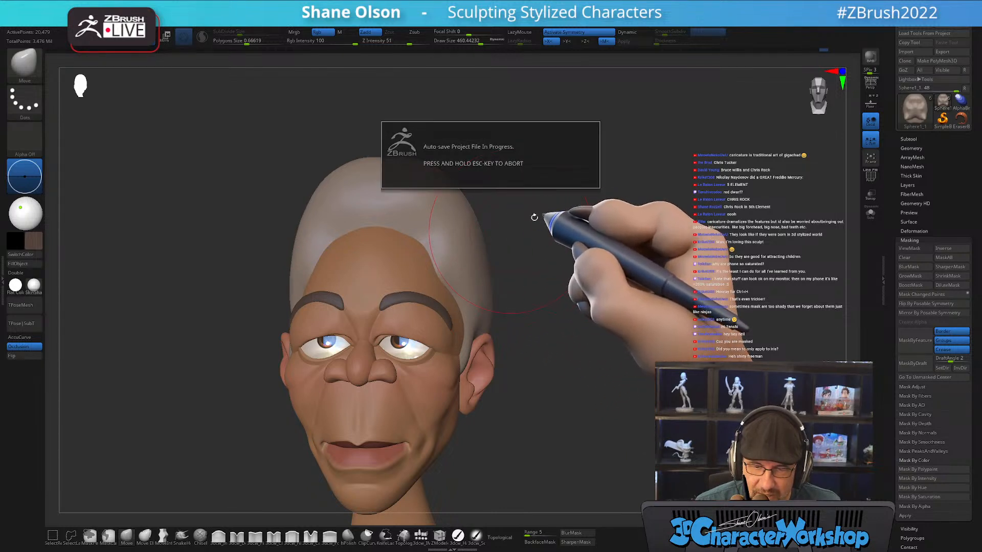
pyautogui.moveTo(532, 215); pyautogui.dragTo(466, 186)
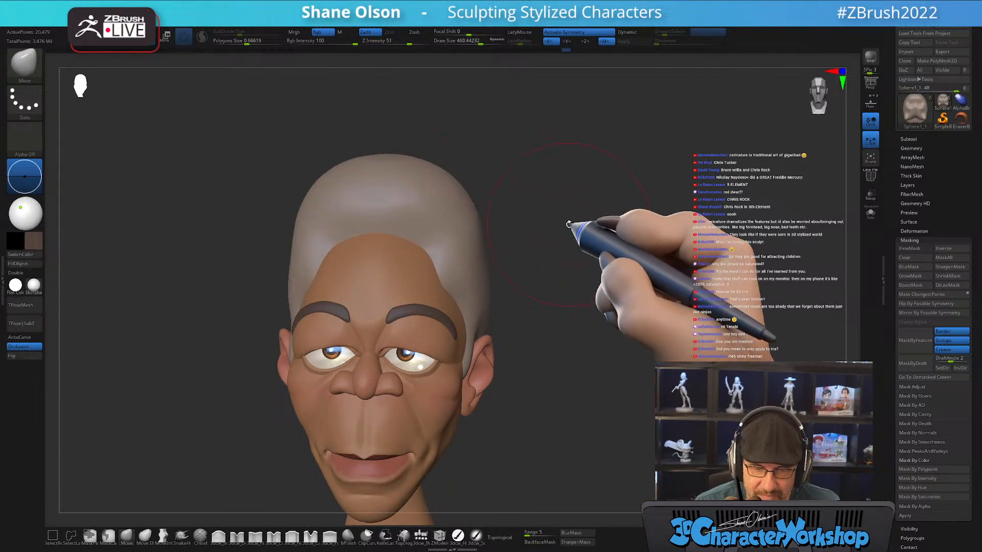
pyautogui.moveTo(574, 222)
pyautogui.mouseDown()
pyautogui.moveTo(583, 221)
pyautogui.moveTo(563, 278)
pyautogui.mouseUp()
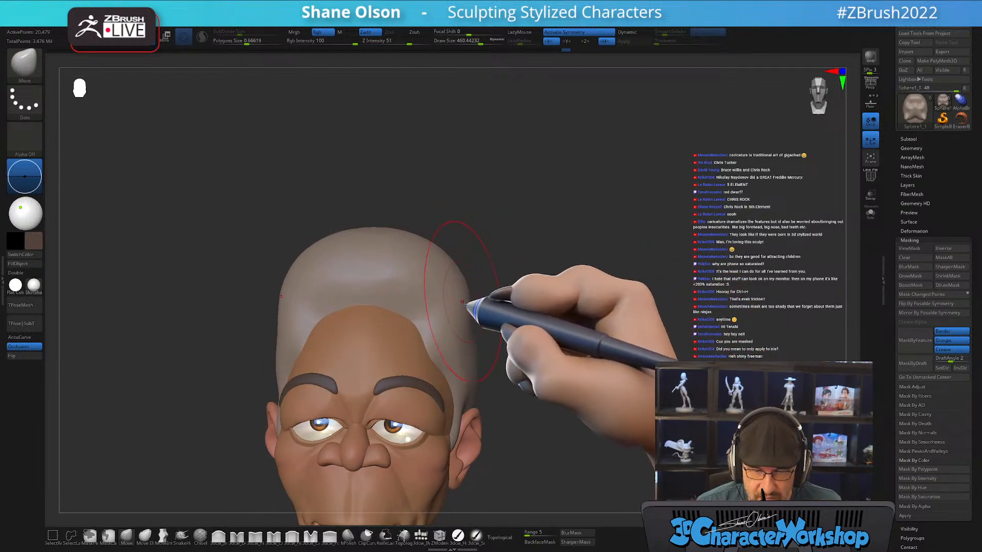
pyautogui.moveTo(476, 307); pyautogui.dragTo(485, 305)
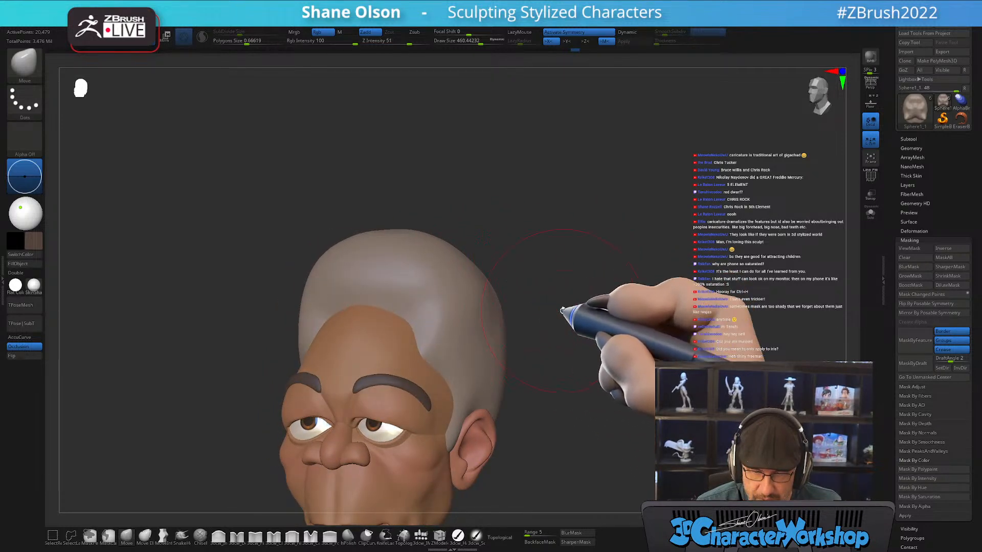
# Reshape the crown and back of the head in profile with the Move brush
pyautogui.moveTo(563, 309); pyautogui.dragTo(541, 306)
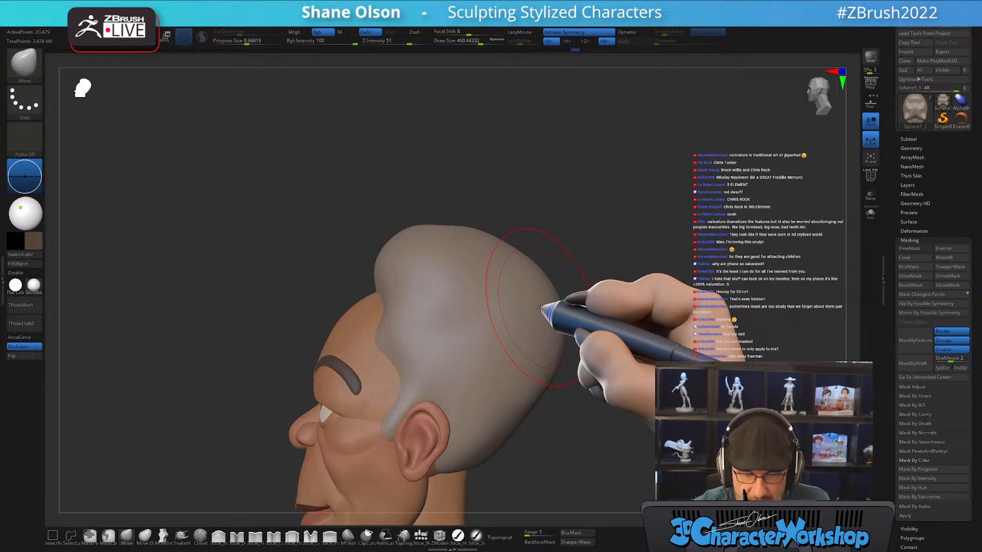
pyautogui.moveTo(593, 238)
pyautogui.mouseDown()
pyautogui.moveTo(576, 250)
pyautogui.moveTo(594, 241)
pyautogui.mouseUp()
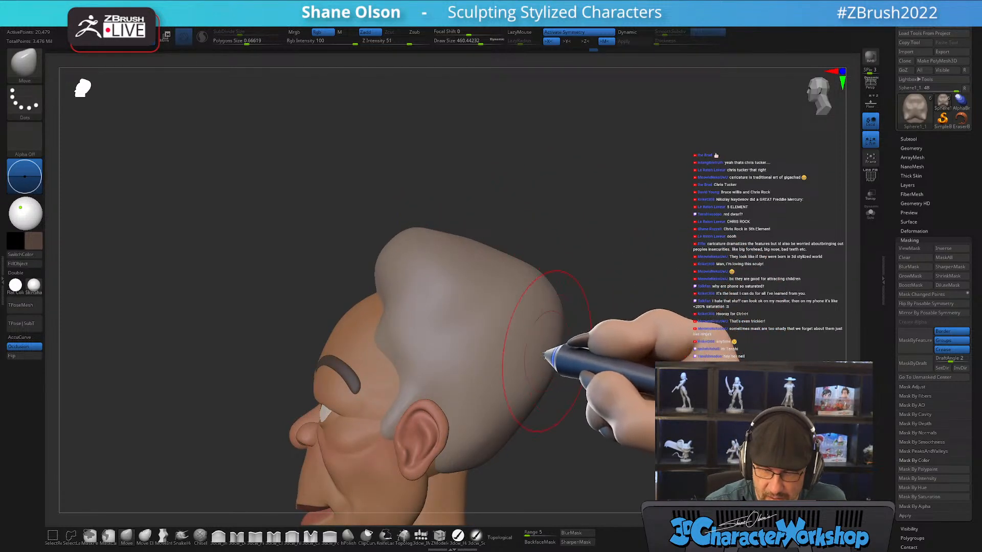
pyautogui.moveTo(543, 362); pyautogui.dragTo(530, 390)
pyautogui.moveTo(582, 365); pyautogui.dragTo(565, 254)
pyautogui.moveTo(580, 296); pyautogui.dragTo(583, 306)
pyautogui.moveTo(556, 259)
pyautogui.mouseDown()
pyautogui.moveTo(543, 248)
pyautogui.moveTo(526, 272)
pyautogui.moveTo(479, 271)
pyautogui.moveTo(513, 258)
pyautogui.moveTo(508, 328)
pyautogui.mouseUp()
# Reduce the draw size to about 365 and smooth the side of the cranium
pyautogui.press('[')
pyautogui.press('[')
pyautogui.press('shift')
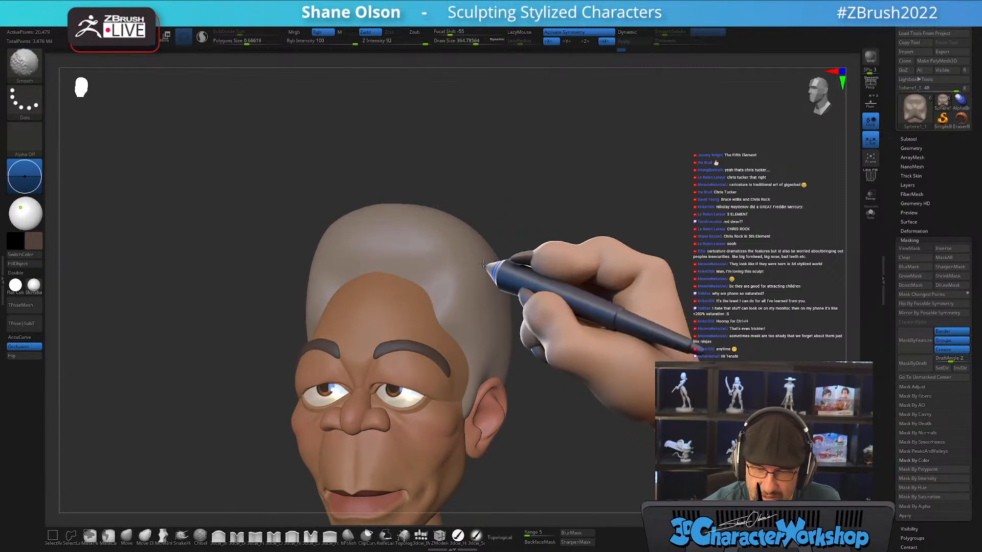
pyautogui.moveTo(545, 286)
pyautogui.mouseDown()
pyautogui.moveTo(569, 348)
pyautogui.moveTo(556, 289)
pyautogui.moveTo(559, 340)
pyautogui.moveTo(563, 322)
pyautogui.moveTo(593, 318)
pyautogui.moveTo(591, 326)
pyautogui.mouseUp()
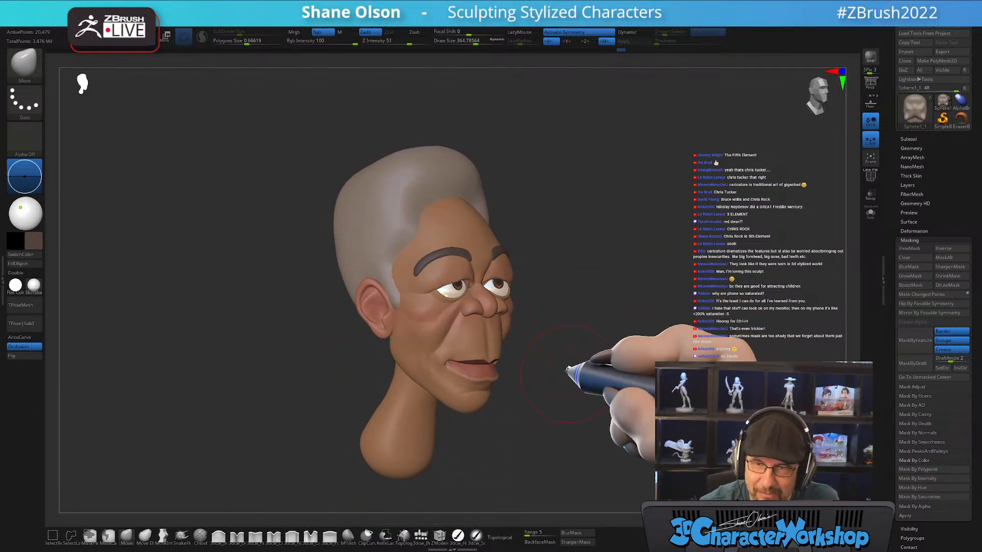
pyautogui.moveTo(608, 401); pyautogui.dragTo(568, 387)
# Refine the head's shape from the front with the Move brush, reducing the draw size to about 228 and 140
pyautogui.keyDown('alt'); pyautogui.moveTo(551, 326); pyautogui.dragTo(551, 354); pyautogui.keyUp('alt')
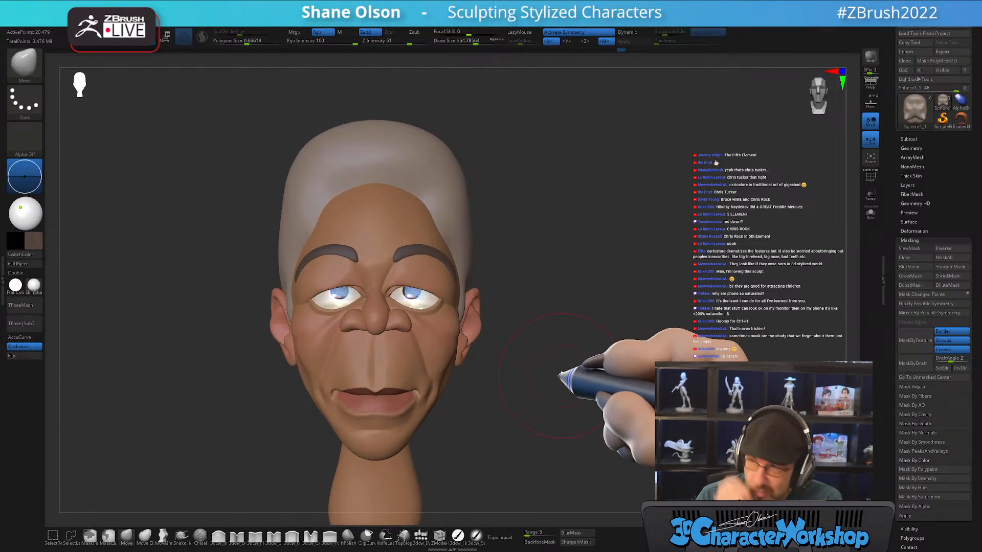
pyautogui.moveTo(490, 373)
pyautogui.keyDown('alt'); pyautogui.mouseDown()
pyautogui.moveTo(505, 381)
pyautogui.moveTo(521, 354)
pyautogui.mouseUp(); pyautogui.keyUp('alt')
pyautogui.press('s')
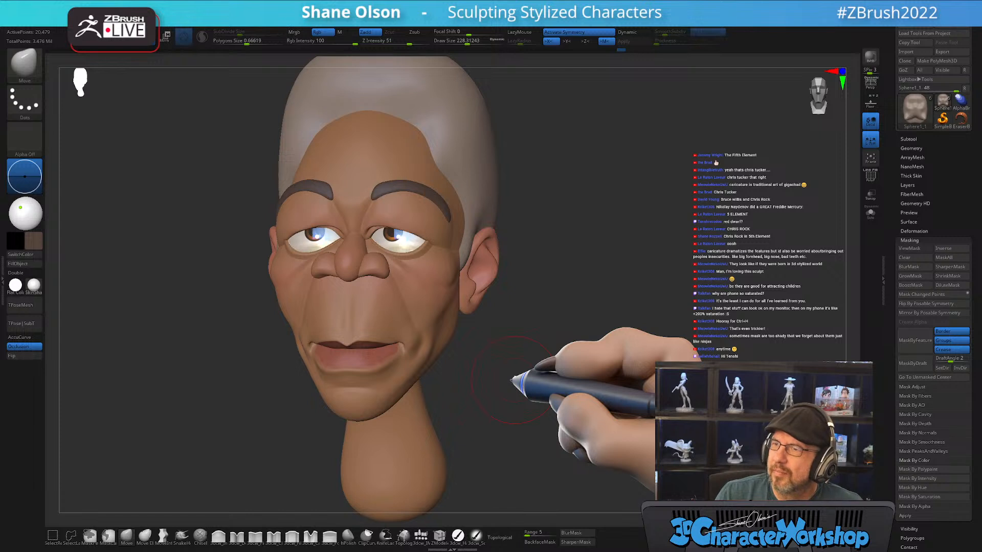
pyautogui.keyDown('alt'); pyautogui.moveTo(516, 388); pyautogui.dragTo(534, 379); pyautogui.keyUp('alt')
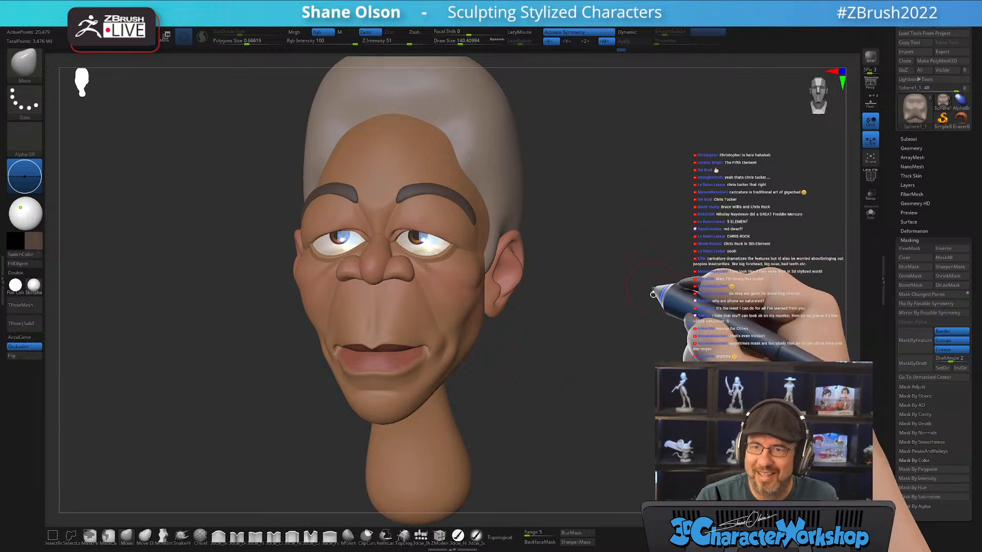
pyautogui.moveTo(626, 320)
pyautogui.keyDown('shift'); pyautogui.mouseDown()
pyautogui.moveTo(634, 323)
pyautogui.moveTo(588, 346)
pyautogui.moveTo(604, 351)
pyautogui.moveTo(565, 322)
pyautogui.moveTo(473, 363)
pyautogui.mouseUp(); pyautogui.keyUp('shift')
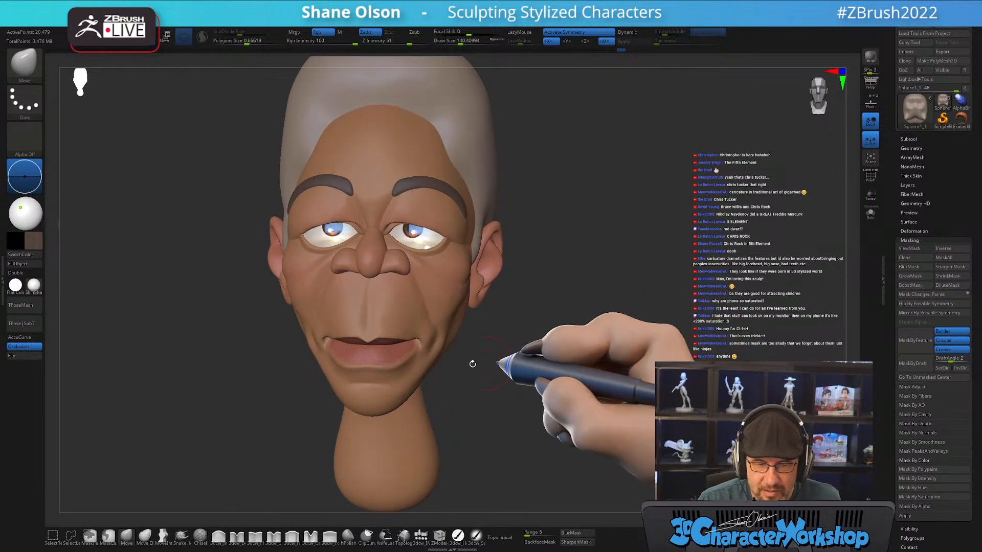
# Make the face subtool active and adjust the lower face with the Move brush at draw sizes of about 97 and 132
pyautogui.keyDown('alt'); pyautogui.click(432, 322); pyautogui.keyUp('alt')
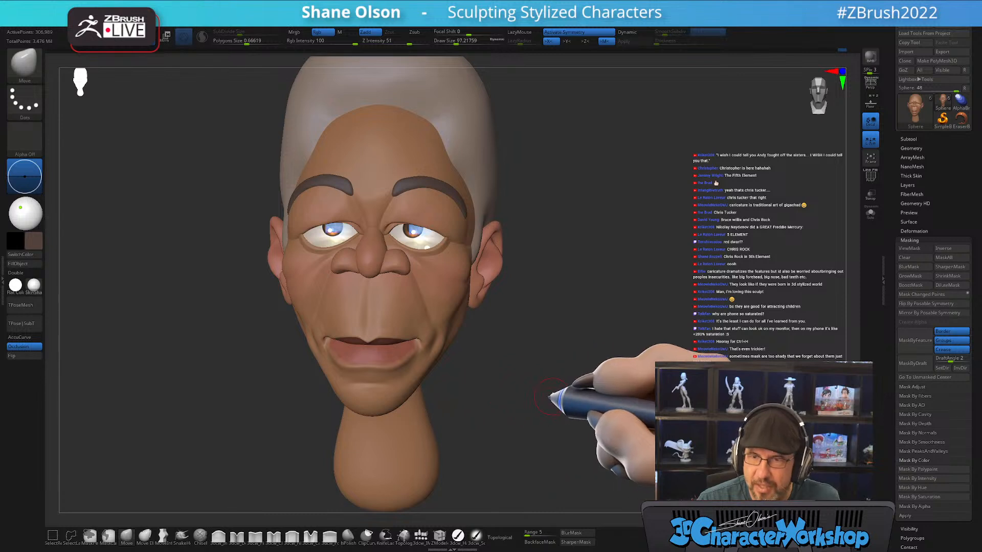
pyautogui.moveTo(550, 396); pyautogui.dragTo(572, 362)
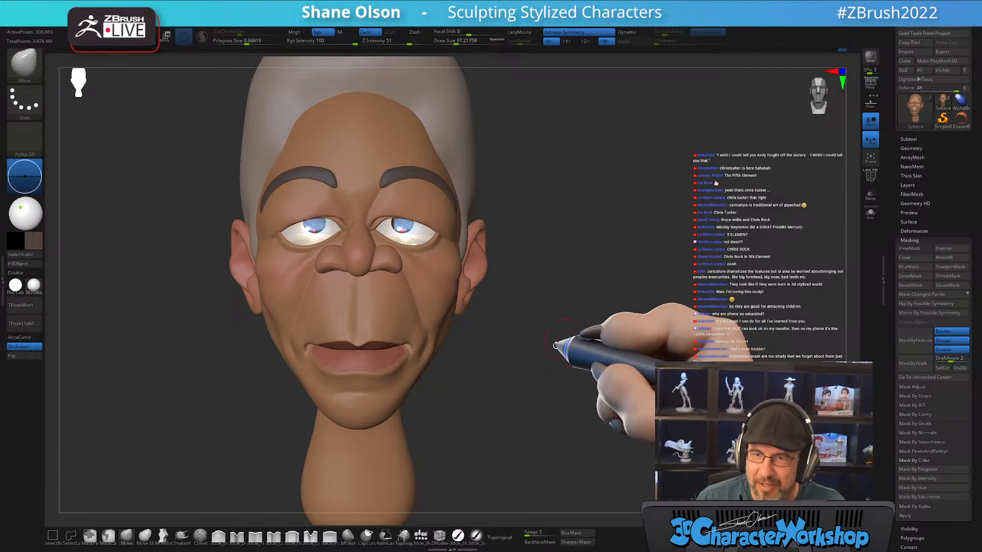
pyautogui.press('s')
pyautogui.moveTo(504, 368); pyautogui.dragTo(519, 346)
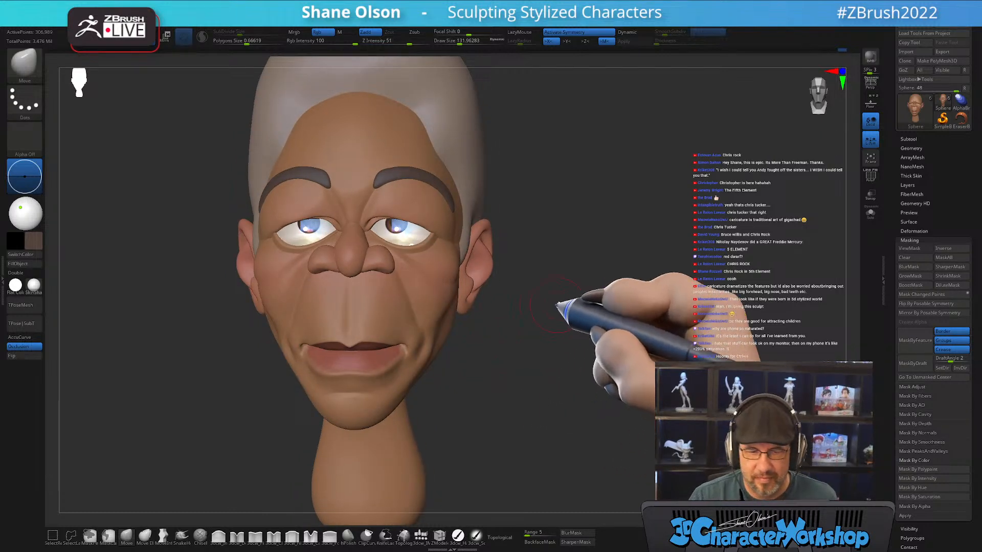
pyautogui.moveTo(566, 307)
pyautogui.mouseDown()
pyautogui.moveTo(548, 324)
pyautogui.moveTo(543, 312)
pyautogui.moveTo(660, 359)
pyautogui.moveTo(650, 324)
pyautogui.moveTo(609, 333)
pyautogui.moveTo(658, 333)
pyautogui.moveTo(651, 344)
pyautogui.moveTo(468, 333)
pyautogui.mouseUp()
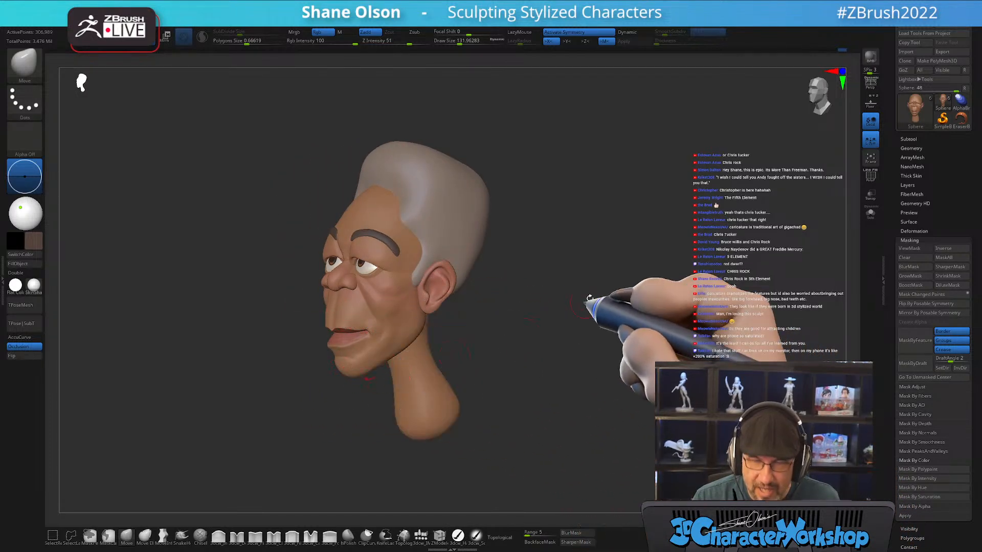
# Refine the cheek and jaw contours with the Move brush, varying the draw size between about 115 and 167
pyautogui.moveTo(587, 298)
pyautogui.keyDown('alt'); pyautogui.mouseDown()
pyautogui.moveTo(565, 324)
pyautogui.moveTo(628, 337)
pyautogui.mouseUp(); pyautogui.keyUp('alt')
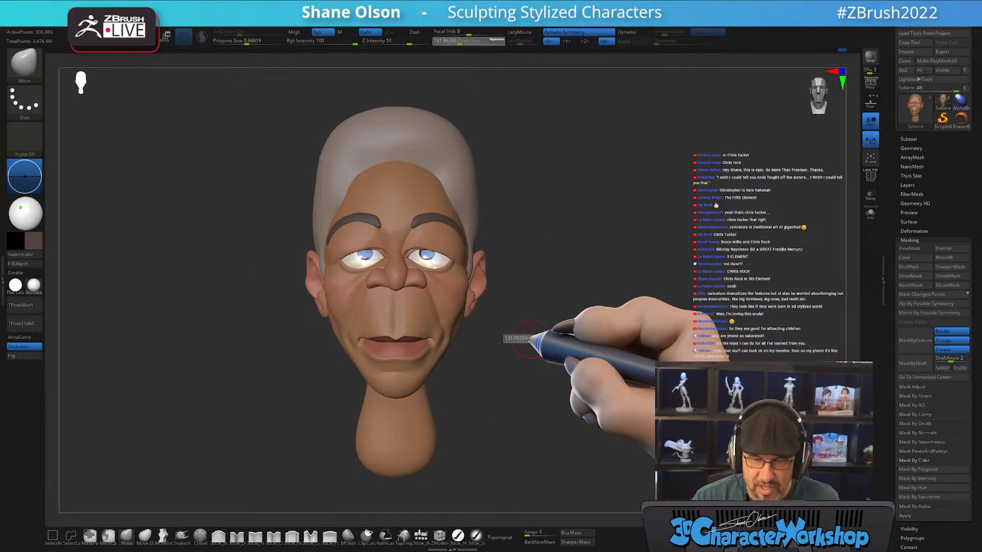
pyautogui.moveTo(529, 339); pyautogui.dragTo(557, 348)
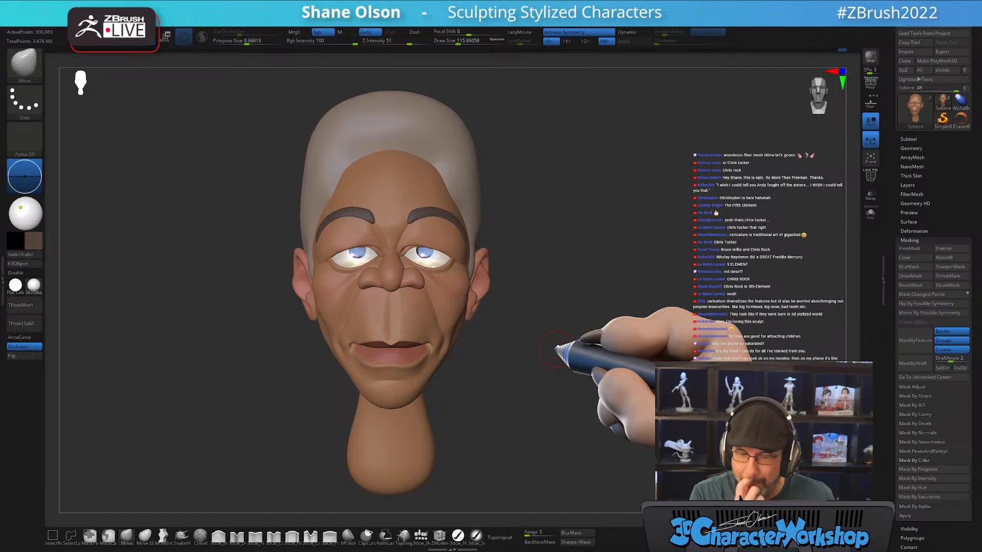
pyautogui.press('s')
pyautogui.moveTo(480, 361); pyautogui.dragTo(526, 356)
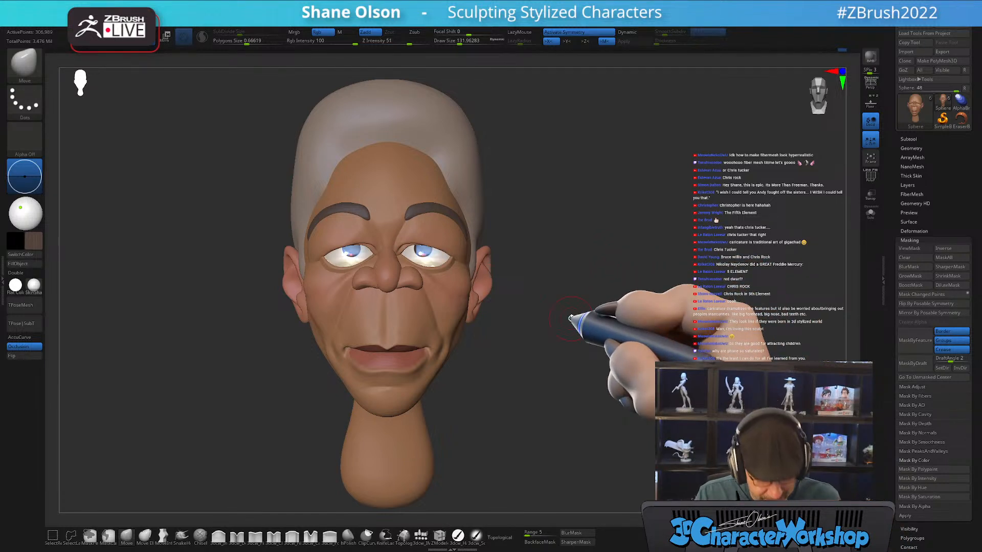
pyautogui.press('s')
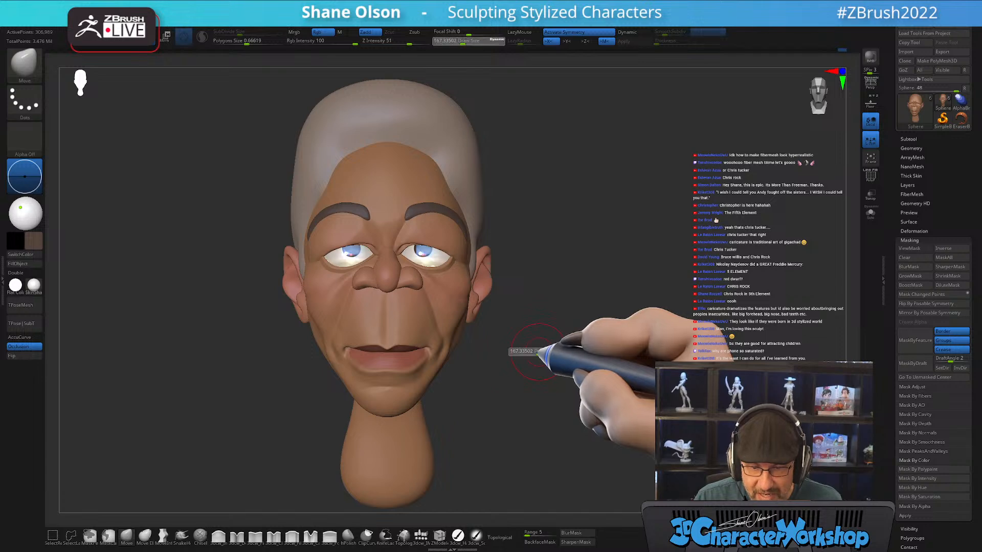
pyautogui.moveTo(537, 352); pyautogui.dragTo(541, 352)
pyautogui.moveTo(616, 229); pyautogui.dragTo(516, 189)
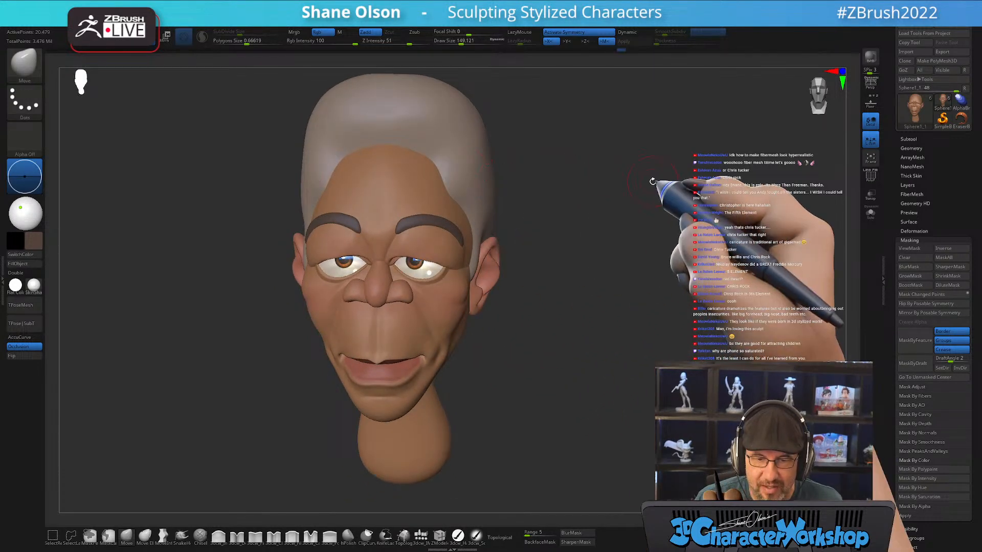
# Adjust the hair cap around the temple with the Move brush, varying the draw size between about 268 and 293
pyautogui.moveTo(653, 187); pyautogui.dragTo(581, 193)
pyautogui.press('s')
pyautogui.moveTo(446, 177); pyautogui.dragTo(442, 170)
pyautogui.press('s')
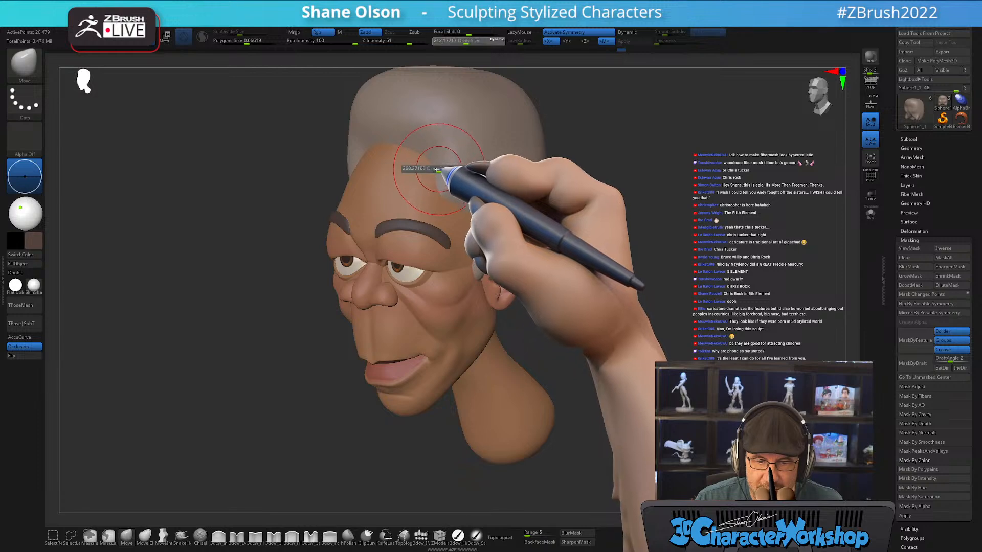
pyautogui.hotkey('shift', 'f')
pyautogui.hotkey('shift', 'f')
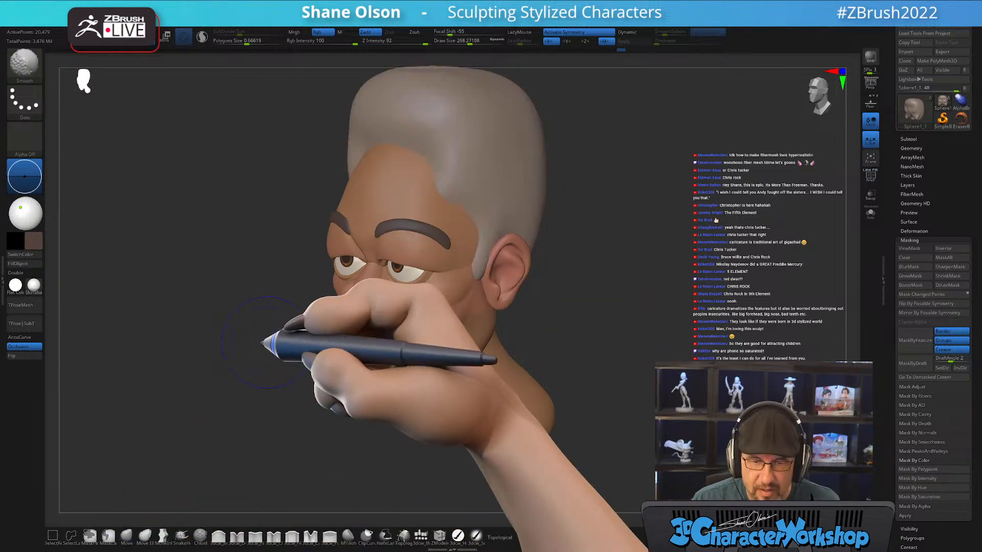
pyautogui.press('s')
pyautogui.moveTo(437, 176); pyautogui.dragTo(444, 166)
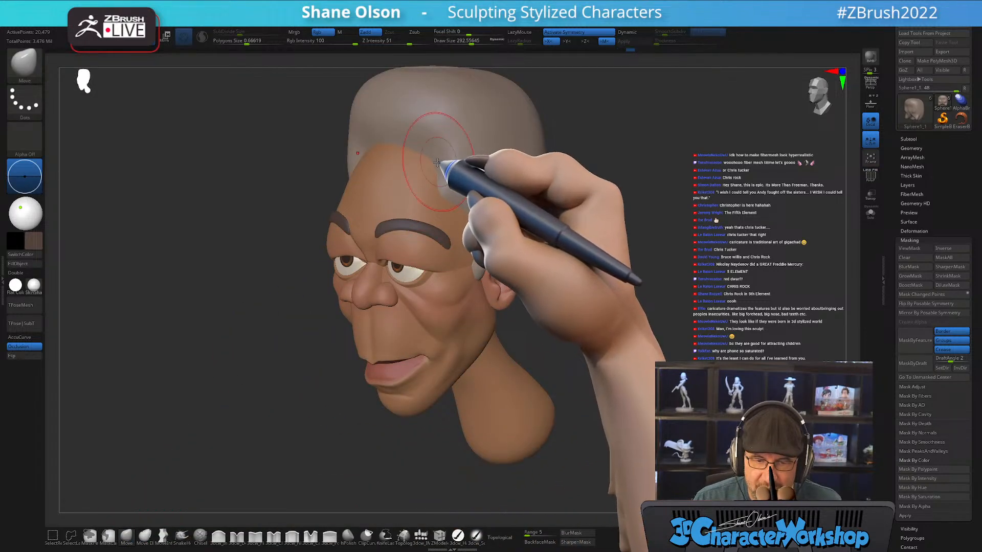
# Refine the hair cap's volume and hairline from the side and front with the Move brush, raising the draw size to about 372
pyautogui.moveTo(574, 203); pyautogui.dragTo(552, 317)
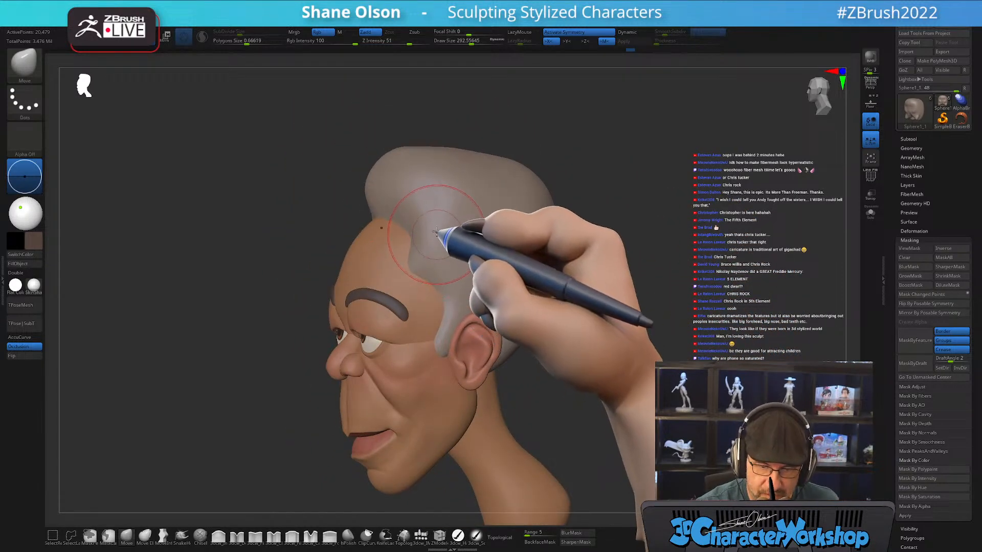
pyautogui.moveTo(453, 228)
pyautogui.mouseDown()
pyautogui.moveTo(448, 252)
pyautogui.moveTo(471, 202)
pyautogui.moveTo(450, 192)
pyautogui.moveTo(456, 187)
pyautogui.moveTo(587, 247)
pyautogui.moveTo(583, 329)
pyautogui.moveTo(557, 283)
pyautogui.moveTo(610, 391)
pyautogui.moveTo(621, 379)
pyautogui.moveTo(581, 305)
pyautogui.moveTo(549, 306)
pyautogui.moveTo(560, 325)
pyautogui.mouseUp()
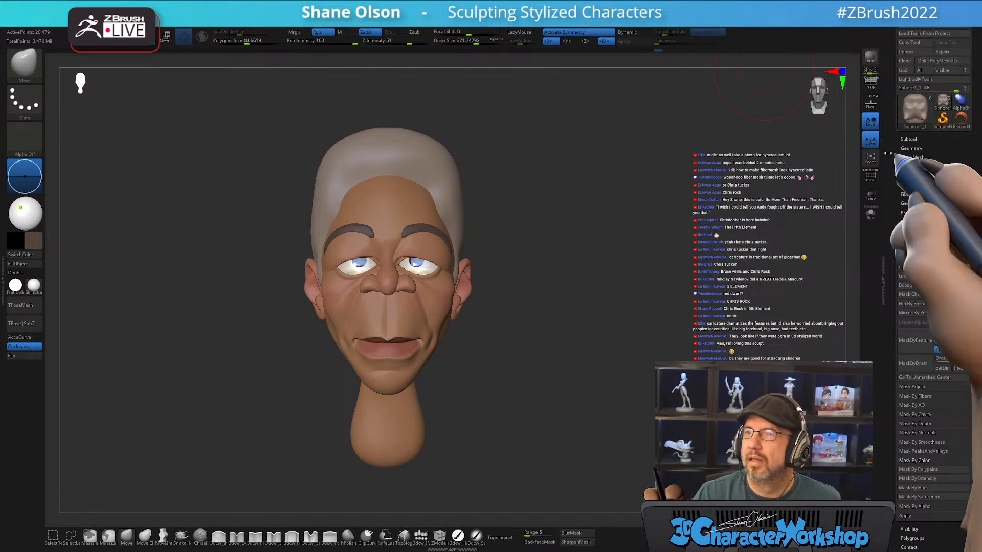
pyautogui.moveTo(572, 233); pyautogui.dragTo(544, 204)
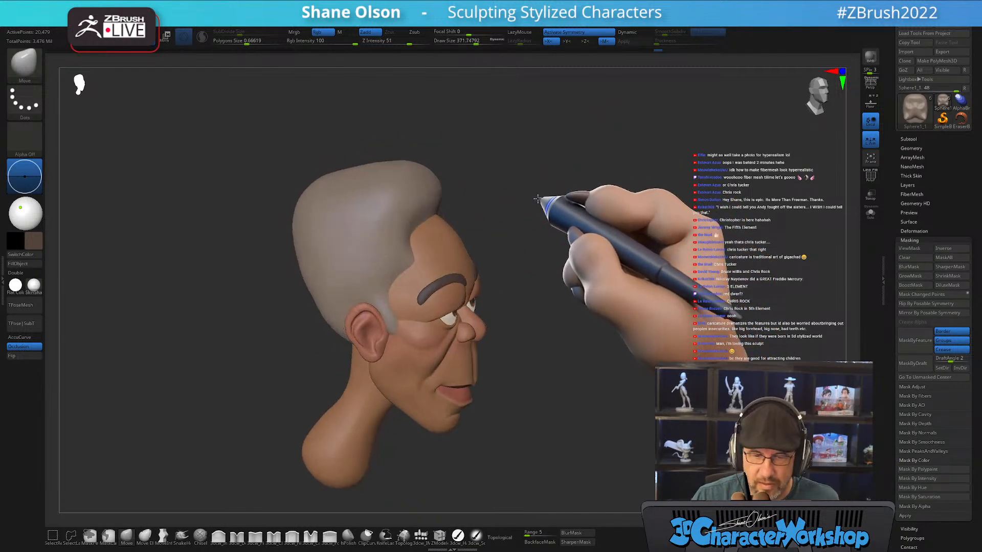
pyautogui.moveTo(428, 172); pyautogui.dragTo(379, 198)
pyautogui.moveTo(511, 255); pyautogui.dragTo(581, 320)
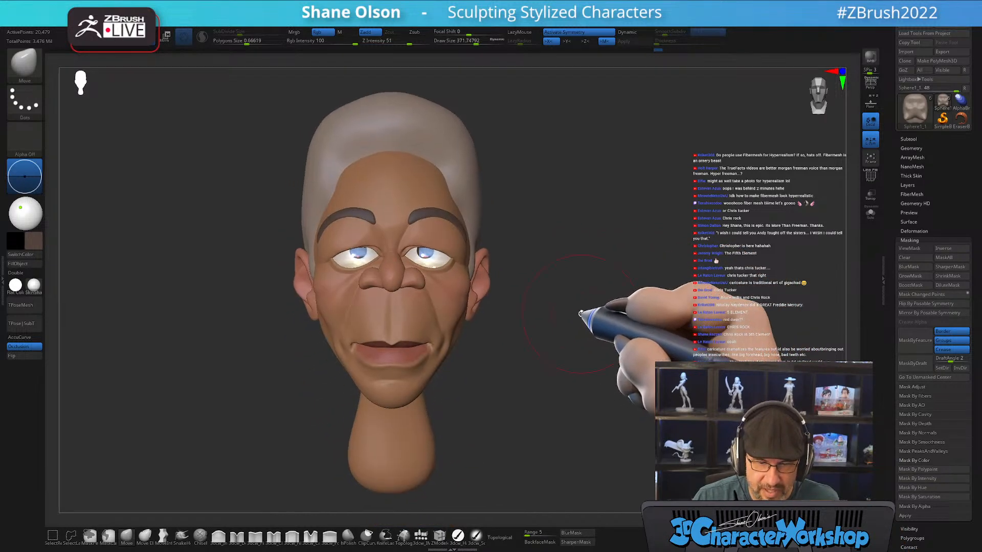
pyautogui.moveTo(605, 231); pyautogui.dragTo(572, 210)
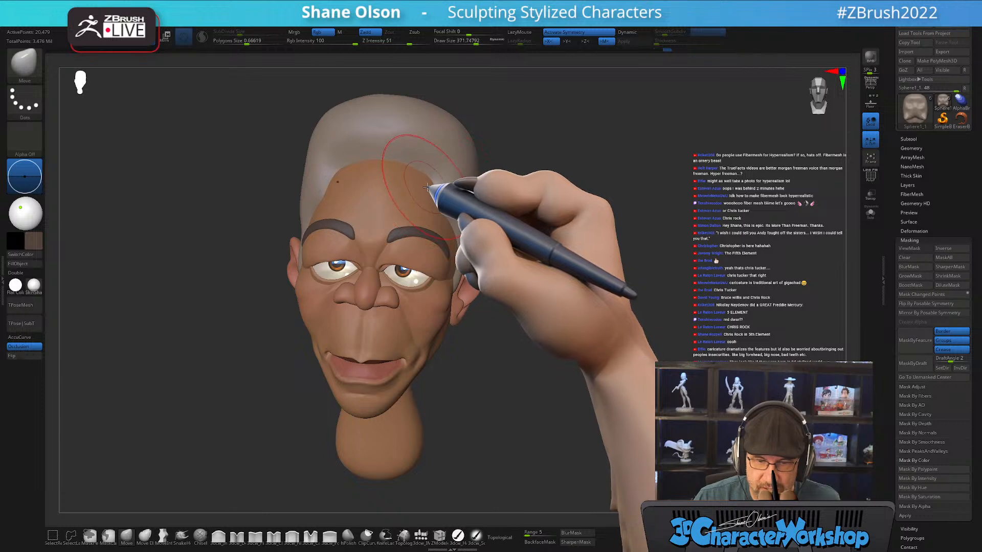
# Make the face subtool active and adjust the face proportions with the Move brush at draw sizes of about 299 and 149
pyautogui.keyDown('alt'); pyautogui.click(431, 188); pyautogui.keyUp('alt')
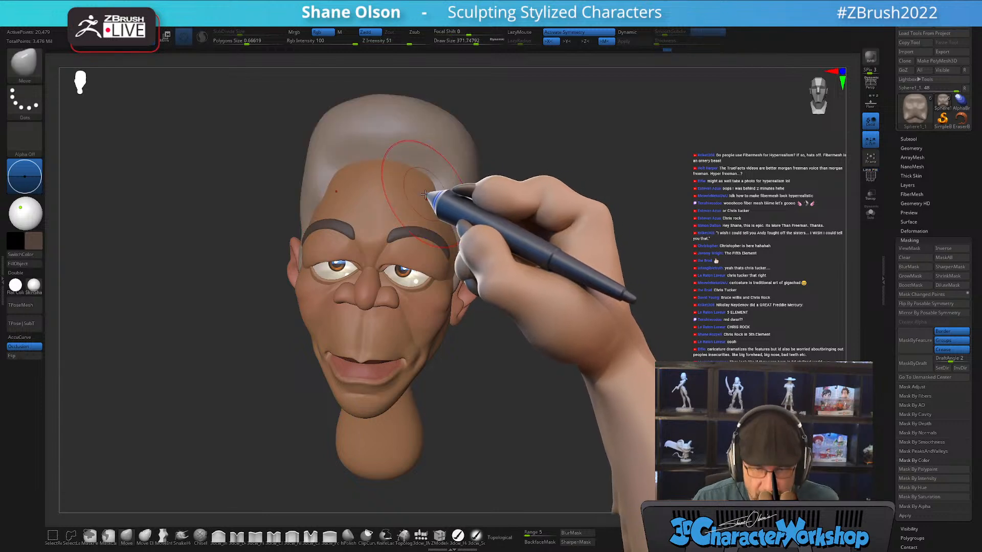
pyautogui.keyDown('shift'); pyautogui.moveTo(559, 219); pyautogui.dragTo(600, 282); pyautogui.keyUp('shift')
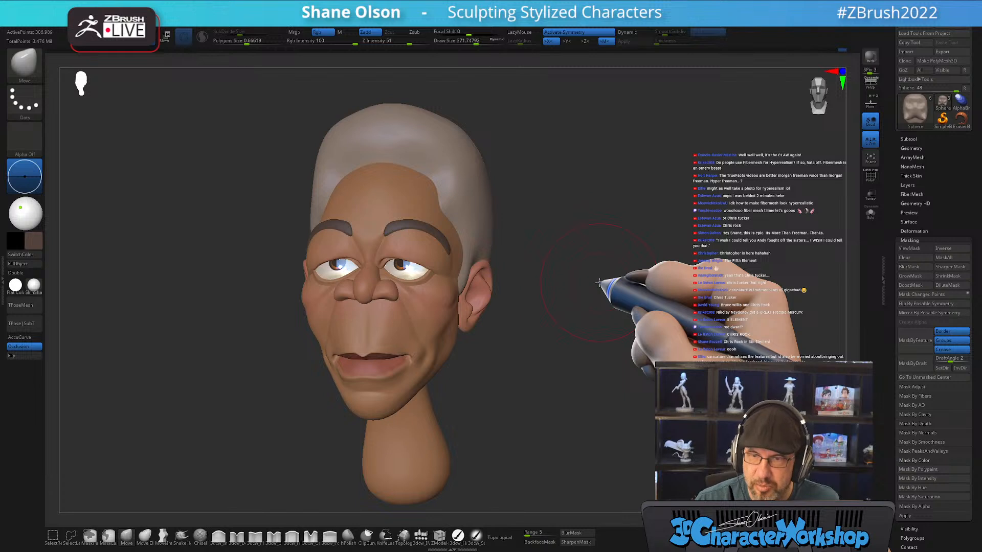
pyautogui.moveTo(567, 346)
pyautogui.mouseDown()
pyautogui.moveTo(537, 328)
pyautogui.moveTo(537, 299)
pyautogui.moveTo(537, 326)
pyautogui.moveTo(521, 329)
pyautogui.moveTo(542, 327)
pyautogui.mouseUp()
pyautogui.press('s')
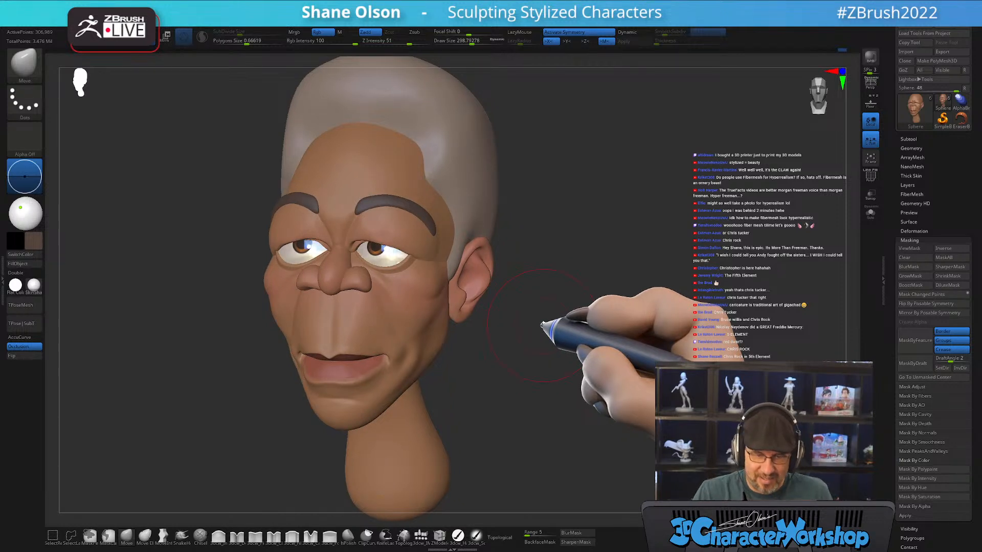
pyautogui.moveTo(532, 390); pyautogui.dragTo(540, 387)
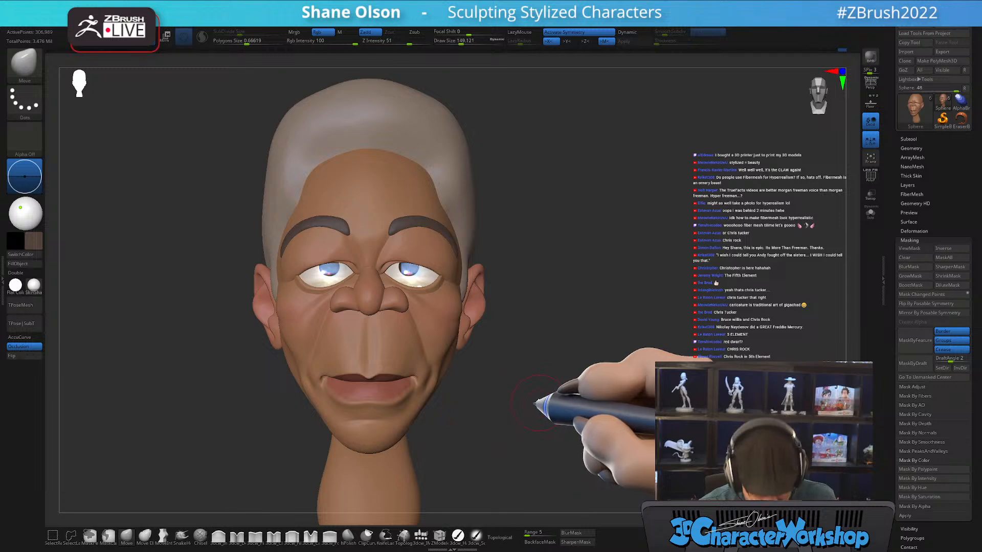
pyautogui.moveTo(538, 404)
pyautogui.keyDown('alt'); pyautogui.mouseDown()
pyautogui.moveTo(550, 392)
pyautogui.moveTo(535, 397)
pyautogui.moveTo(552, 399)
pyautogui.moveTo(561, 346)
pyautogui.moveTo(552, 385)
pyautogui.moveTo(549, 358)
pyautogui.mouseUp(); pyautogui.keyUp('alt')
# Refine the mouth corners and upper lip area with the Move brush, reducing the draw size to about 120 and 62
pyautogui.hotkey('shift', 'f')
pyautogui.hotkey('shift', 'f')
pyautogui.press('[')
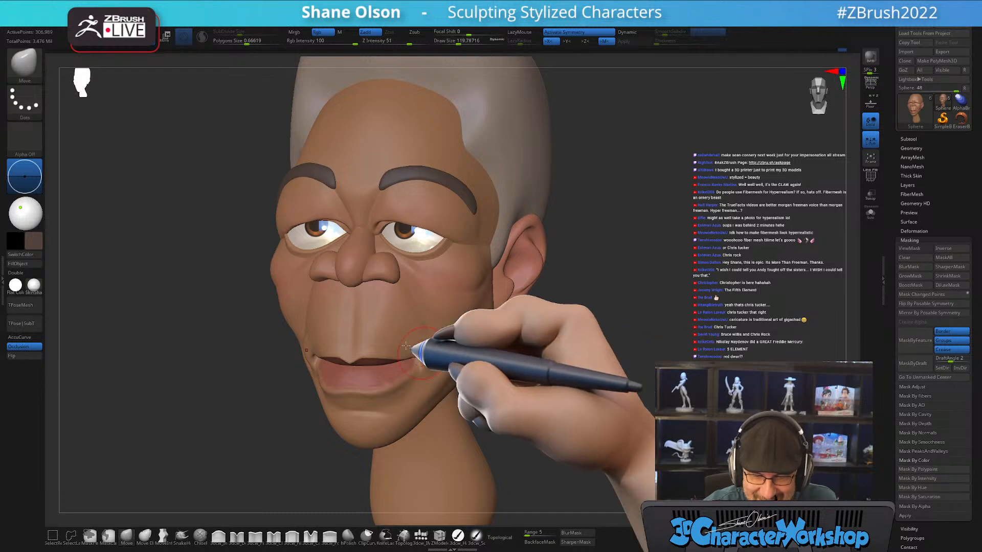
pyautogui.press('[')
pyautogui.moveTo(382, 319)
pyautogui.keyDown('alt'); pyautogui.mouseDown(button='right')
pyautogui.moveTo(393, 307)
pyautogui.moveTo(378, 295)
pyautogui.mouseUp(button='right'); pyautogui.keyUp('alt')
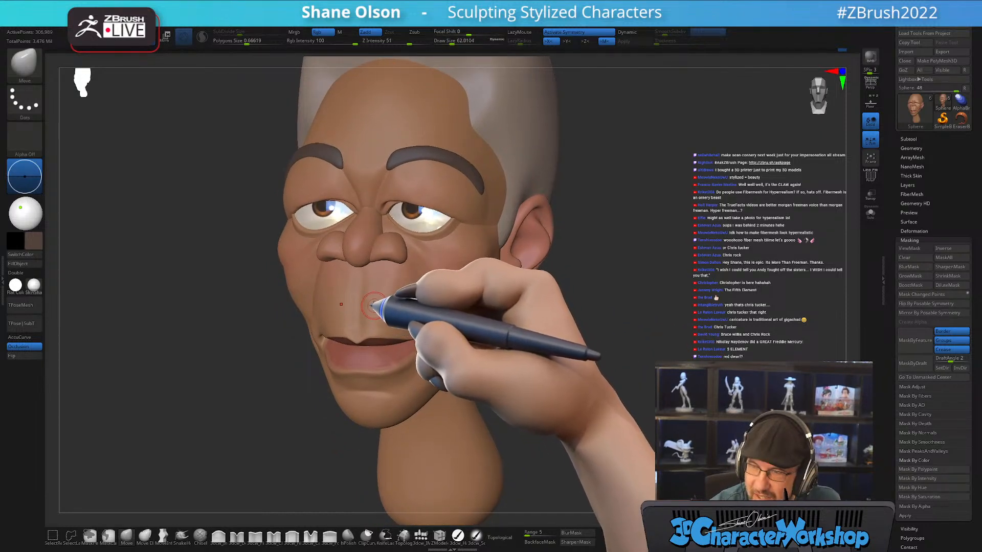
pyautogui.press('ctrl')
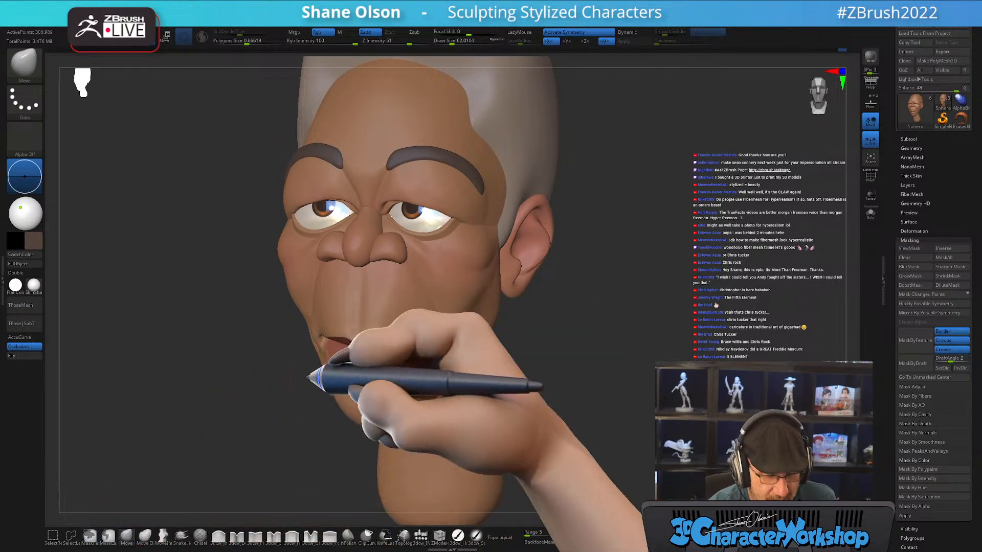
pyautogui.keyDown('alt'); pyautogui.moveTo(582, 280); pyautogui.dragTo(587, 295, button='right'); pyautogui.keyUp('alt')
pyautogui.keyDown('alt'); pyautogui.moveTo(588, 295); pyautogui.dragTo(571, 296); pyautogui.keyUp('alt')
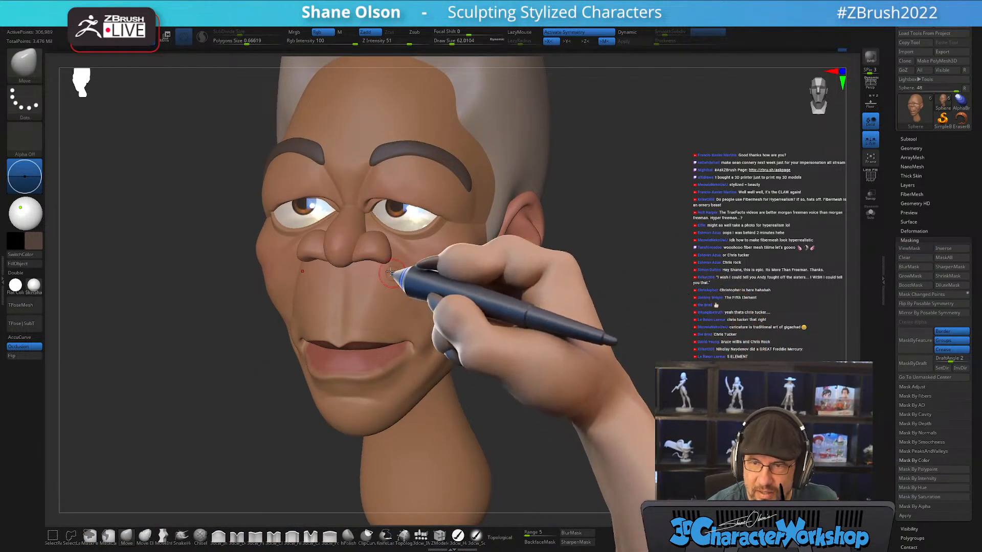
# Paint a symmetrical moustache-shaped mask above the upper lip, extending it outward past the mouth corners
pyautogui.press('ctrl')
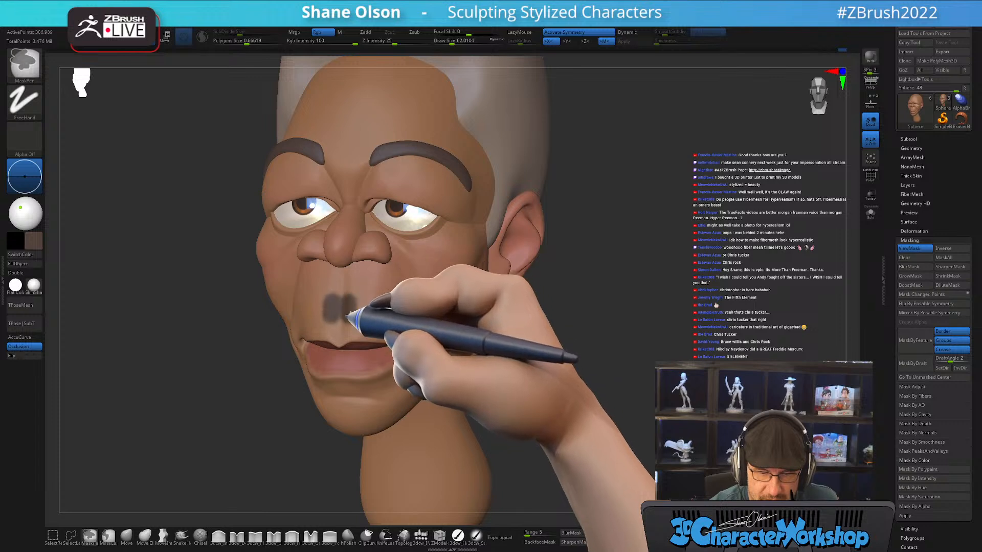
pyautogui.keyDown('alt'); pyautogui.moveTo(366, 288); pyautogui.dragTo(357, 287, button='right'); pyautogui.keyUp('alt')
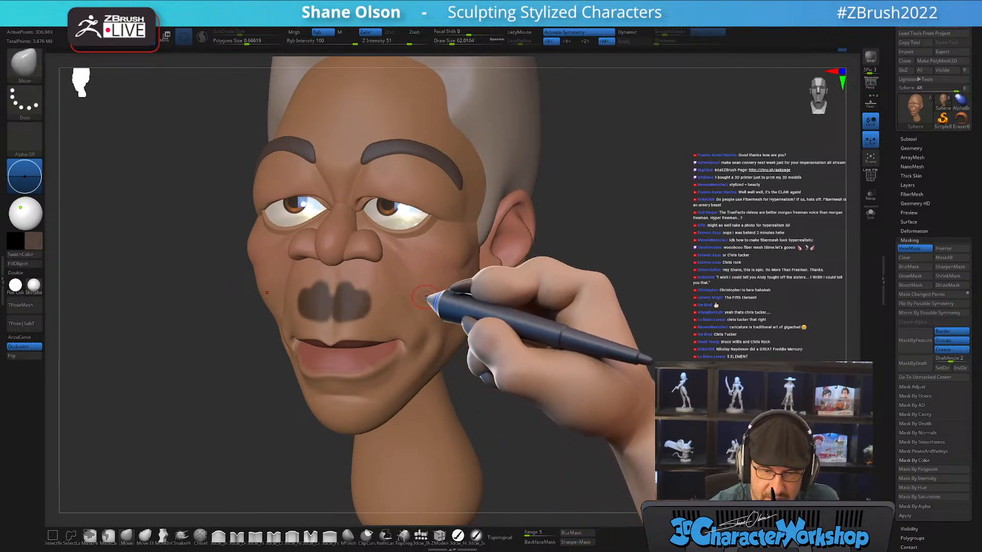
pyautogui.moveTo(434, 312)
pyautogui.mouseDown(button='right')
pyautogui.moveTo(419, 314)
pyautogui.moveTo(431, 313)
pyautogui.mouseUp(button='right')
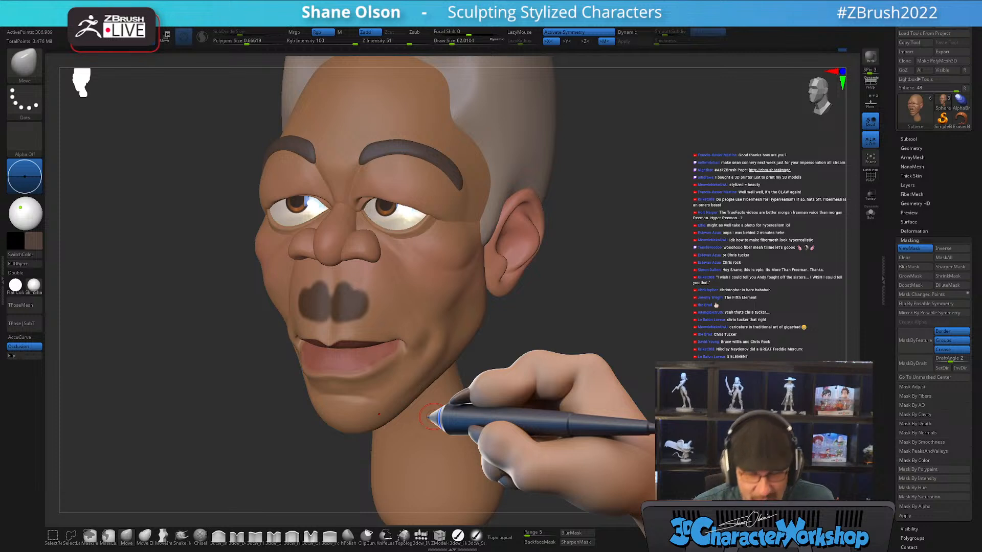
pyautogui.moveTo(412, 314); pyautogui.dragTo(406, 305, button='right')
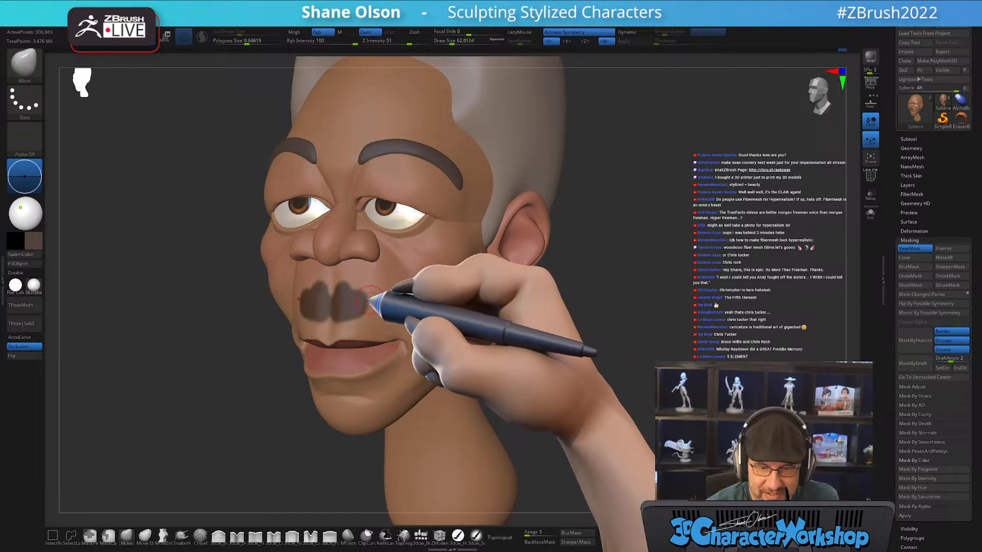
pyautogui.press('ctrl')
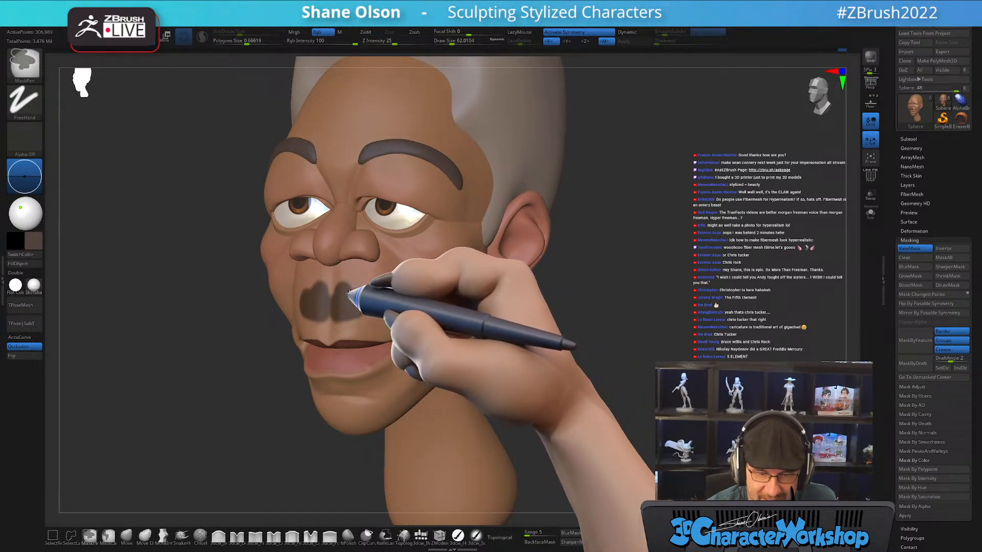
pyautogui.moveTo(432, 300); pyautogui.dragTo(377, 324, button='right')
pyautogui.keyDown('ctrl'); pyautogui.moveTo(329, 322); pyautogui.dragTo(358, 323); pyautogui.keyUp('ctrl')
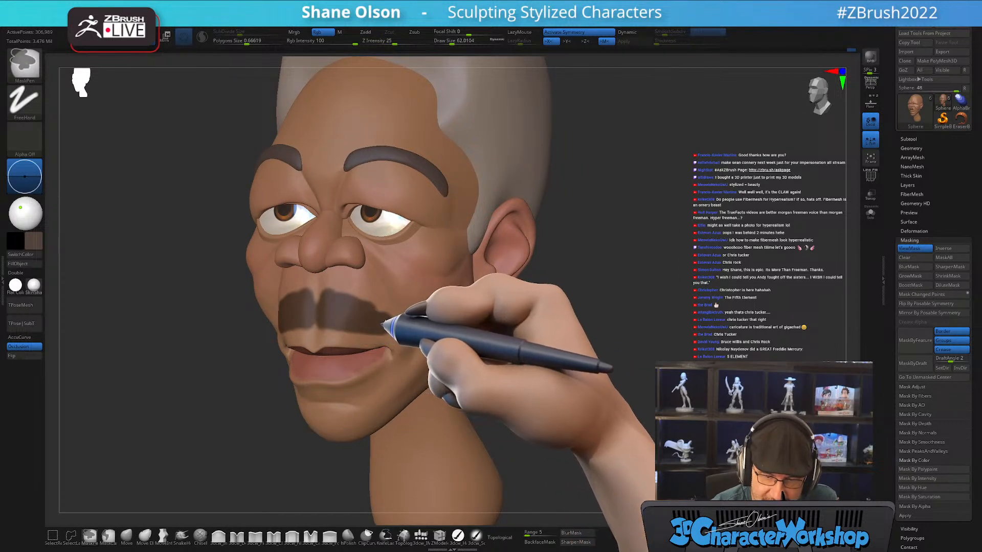
pyautogui.moveTo(345, 311)
pyautogui.mouseDown(button='right')
pyautogui.moveTo(499, 308)
pyautogui.moveTo(485, 310)
pyautogui.moveTo(482, 328)
pyautogui.moveTo(456, 324)
pyautogui.mouseUp(button='right')
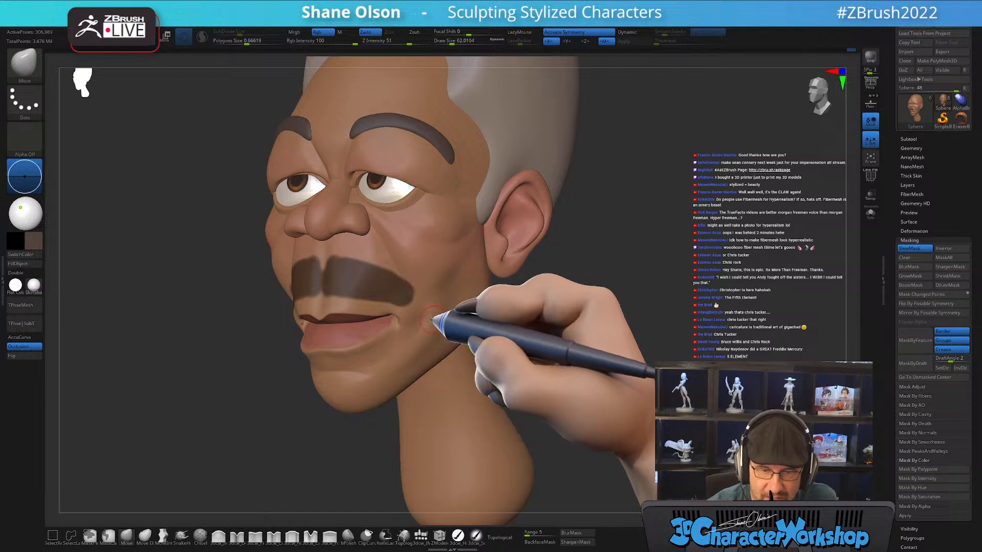
# Paint a rounded goatee mask over the front and underside of the chin
pyautogui.press('ctrl')
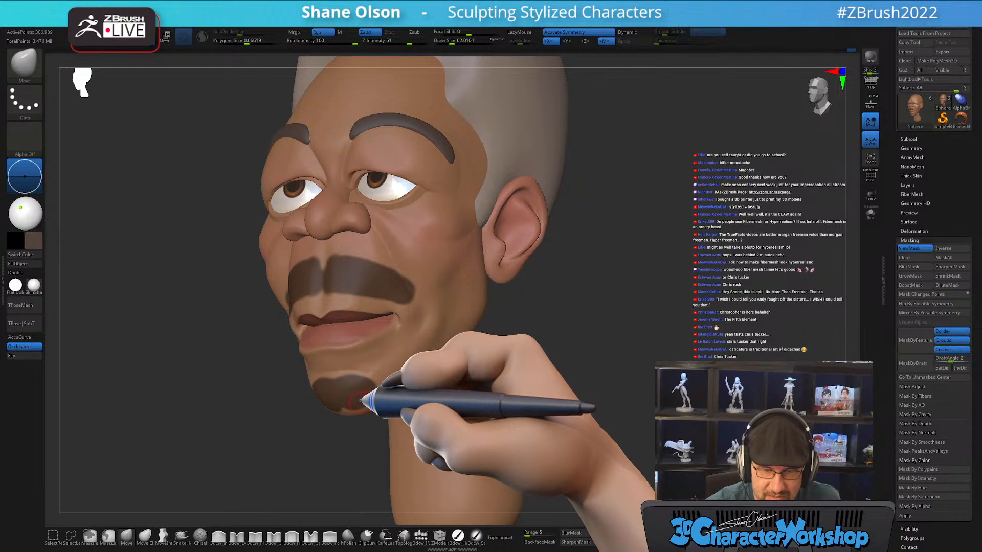
pyautogui.moveTo(371, 375); pyautogui.dragTo(346, 403, button='right')
pyautogui.press('ctrl')
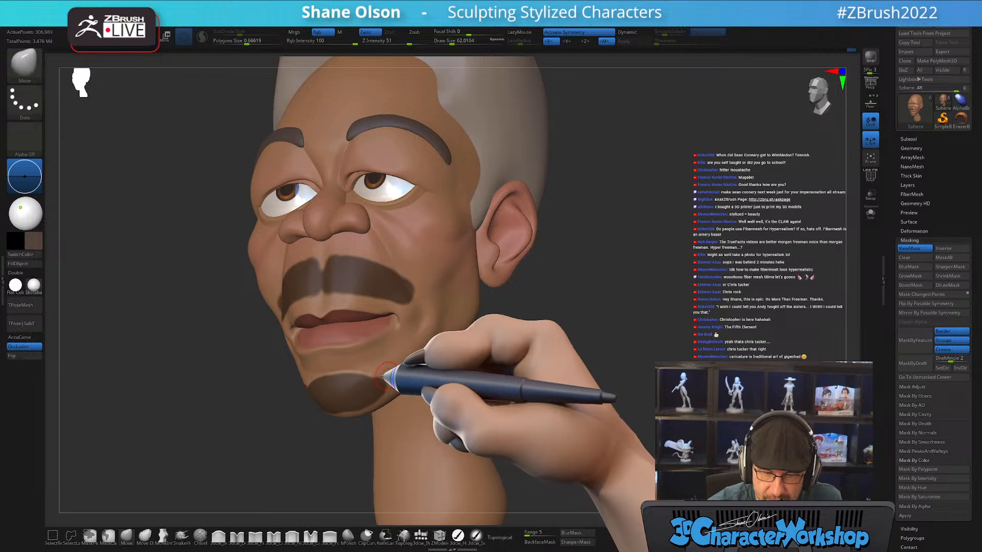
pyautogui.moveTo(380, 374)
pyautogui.mouseDown(button='right')
pyautogui.moveTo(368, 393)
pyautogui.moveTo(356, 387)
pyautogui.mouseUp(button='right')
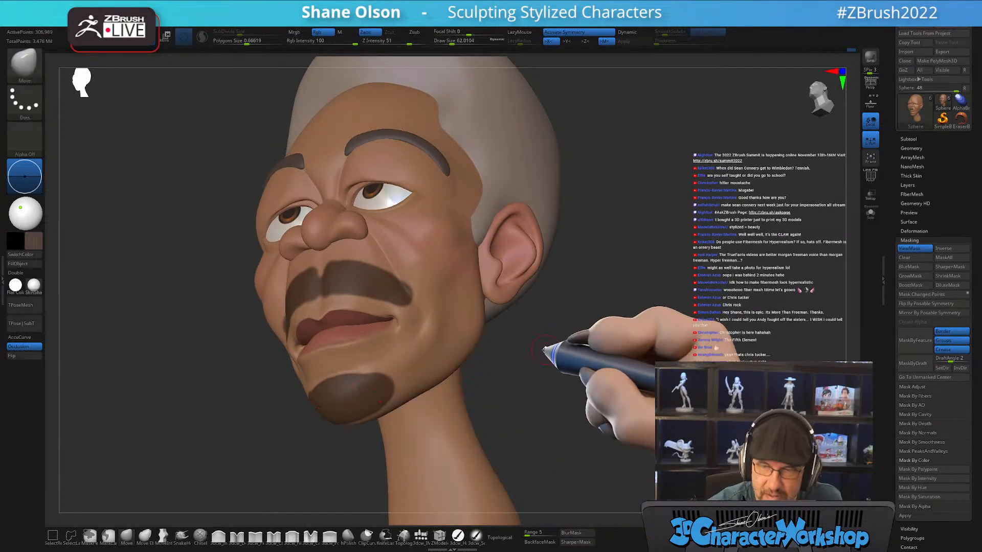
pyautogui.moveTo(547, 346)
pyautogui.mouseDown(button='right')
pyautogui.moveTo(585, 355)
pyautogui.moveTo(568, 358)
pyautogui.mouseUp(button='right')
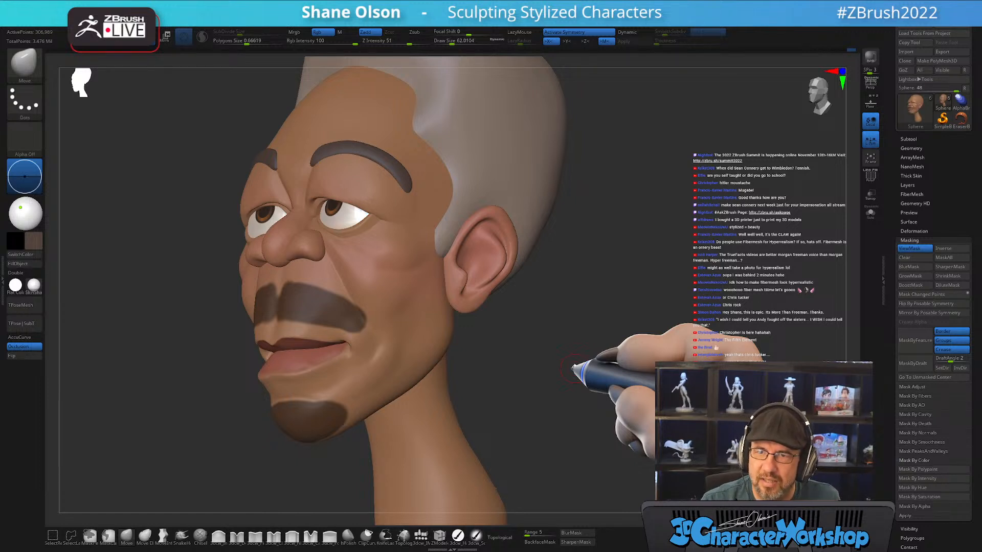
# Reduce the draw size to about 54 and mask a band around the mouth corners, joining the moustache to the goatee
pyautogui.moveTo(574, 366); pyautogui.dragTo(546, 376, button='right')
pyautogui.press('ctrl')
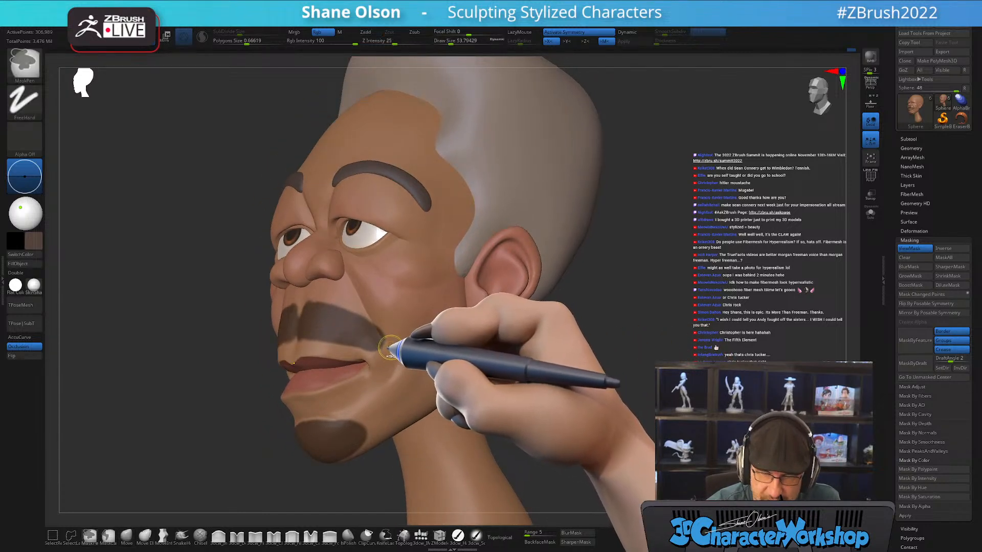
pyautogui.press('ctrl')
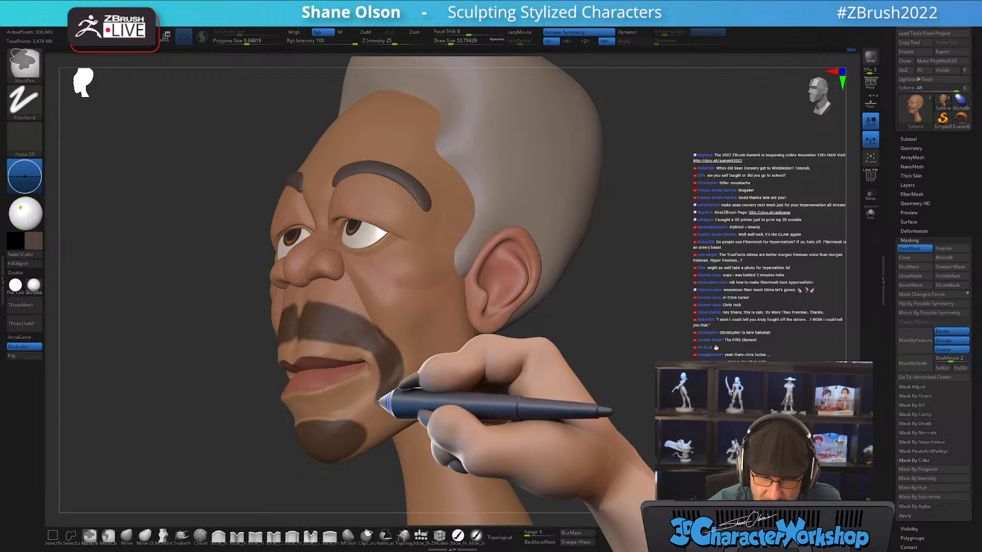
pyautogui.keyDown('ctrl'); pyautogui.moveTo(377, 401); pyautogui.dragTo(352, 445); pyautogui.keyUp('ctrl')
pyautogui.moveTo(398, 398)
pyautogui.mouseDown(button='right')
pyautogui.moveTo(370, 426)
pyautogui.moveTo(386, 409)
pyautogui.mouseUp(button='right')
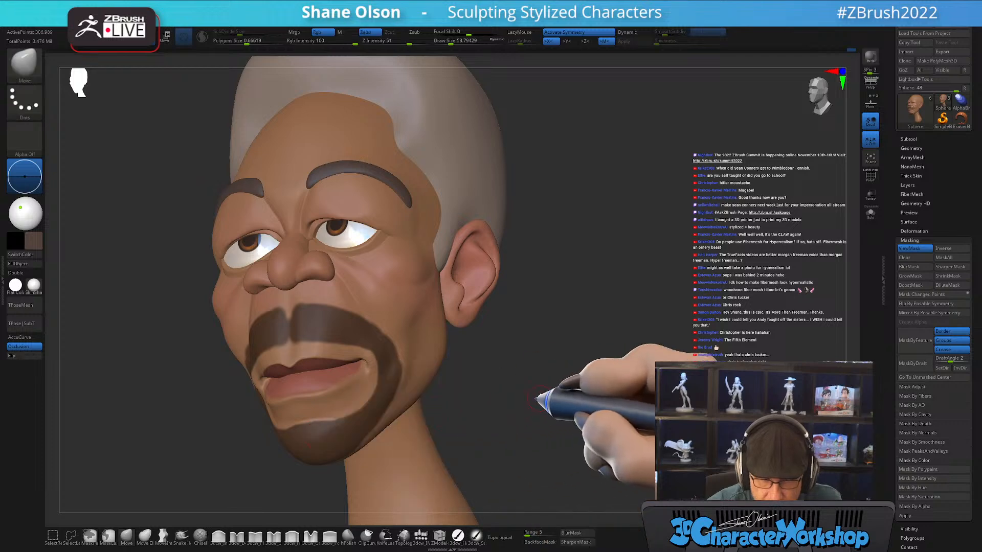
# Refine the outer edges of the goatee mask along the jaw and beside the mouth
pyautogui.moveTo(548, 401)
pyautogui.mouseDown(button='right')
pyautogui.moveTo(405, 350)
pyautogui.moveTo(427, 386)
pyautogui.moveTo(428, 355)
pyautogui.moveTo(412, 375)
pyautogui.moveTo(445, 333)
pyautogui.moveTo(438, 344)
pyautogui.moveTo(422, 339)
pyautogui.moveTo(454, 344)
pyautogui.moveTo(421, 361)
pyautogui.moveTo(413, 315)
pyautogui.moveTo(412, 344)
pyautogui.moveTo(394, 350)
pyautogui.moveTo(358, 334)
pyautogui.moveTo(351, 343)
pyautogui.mouseUp(button='right')
pyautogui.press('ctrl')
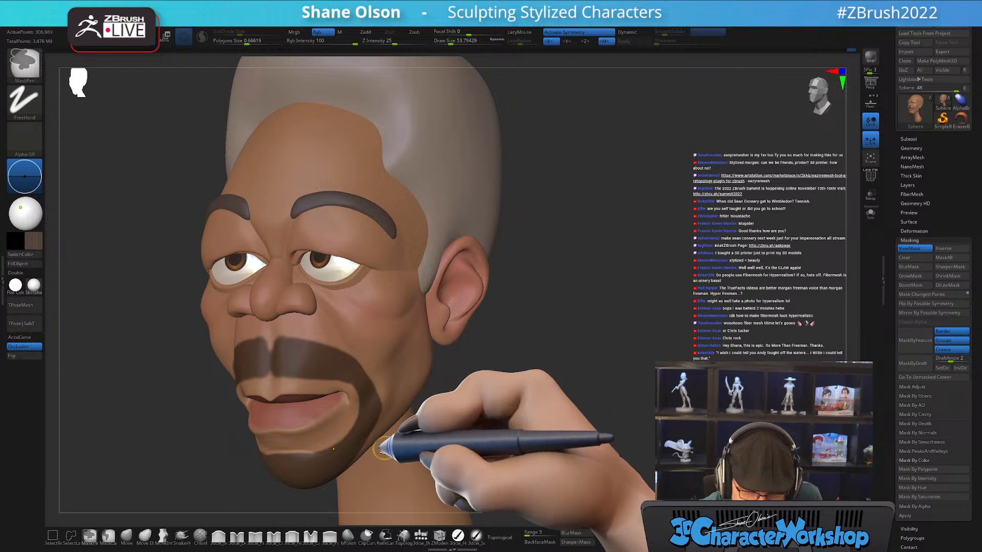
pyautogui.moveTo(570, 402)
pyautogui.mouseDown(button='right')
pyautogui.moveTo(548, 390)
pyautogui.moveTo(574, 385)
pyautogui.moveTo(566, 394)
pyautogui.moveTo(504, 383)
pyautogui.mouseUp(button='right')
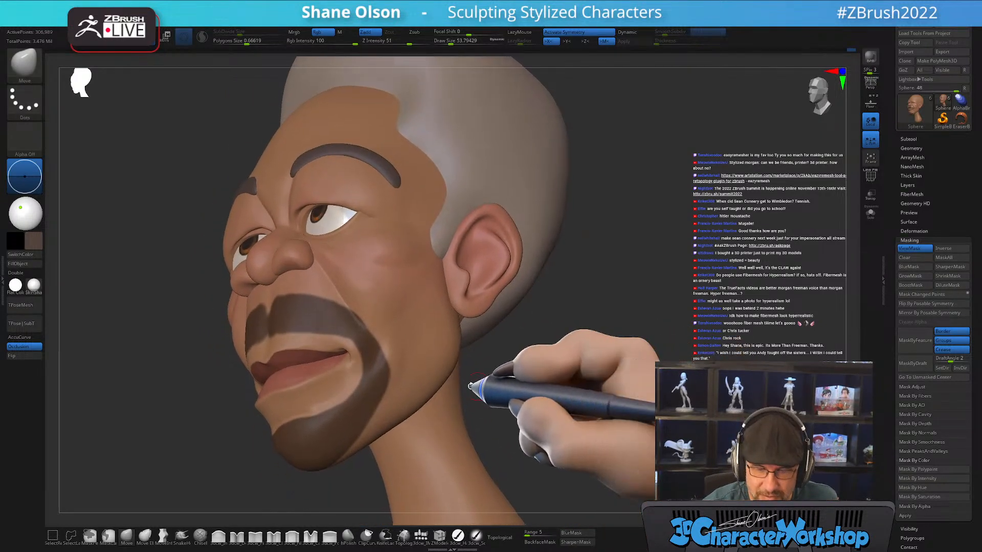
pyautogui.press('ctrl')
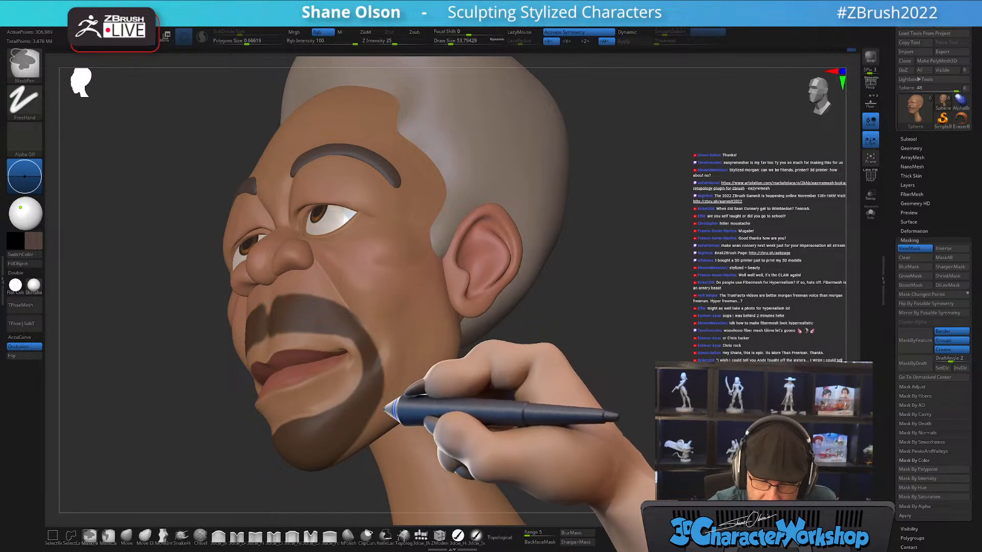
pyautogui.moveTo(591, 405); pyautogui.dragTo(583, 414, button='right')
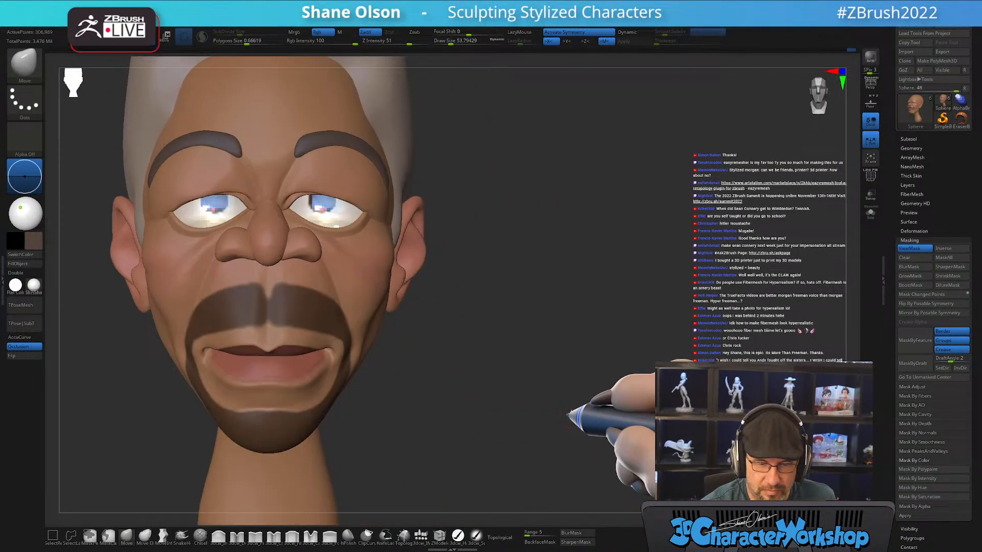
pyautogui.keyDown('alt'); pyautogui.moveTo(565, 411); pyautogui.dragTo(573, 364); pyautogui.keyUp('alt')
pyautogui.keyDown('ctrl'); pyautogui.moveTo(436, 330); pyautogui.dragTo(425, 358, button='right'); pyautogui.keyUp('ctrl')
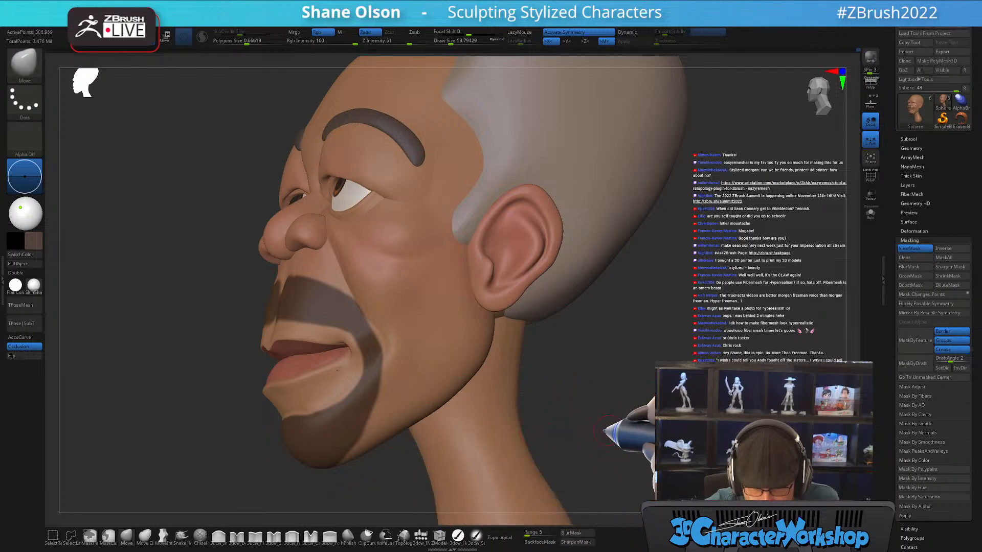
# Trim the upper edge of the moustache mask into two slimmer peaks beneath the nose
pyautogui.moveTo(630, 450)
pyautogui.mouseDown()
pyautogui.moveTo(602, 400)
pyautogui.moveTo(656, 406)
pyautogui.moveTo(402, 364)
pyautogui.moveTo(492, 303)
pyautogui.moveTo(508, 329)
pyautogui.moveTo(510, 321)
pyautogui.moveTo(581, 332)
pyautogui.moveTo(567, 377)
pyautogui.moveTo(546, 373)
pyautogui.moveTo(561, 386)
pyautogui.moveTo(587, 346)
pyautogui.moveTo(588, 377)
pyautogui.moveTo(594, 368)
pyautogui.moveTo(579, 376)
pyautogui.mouseUp()
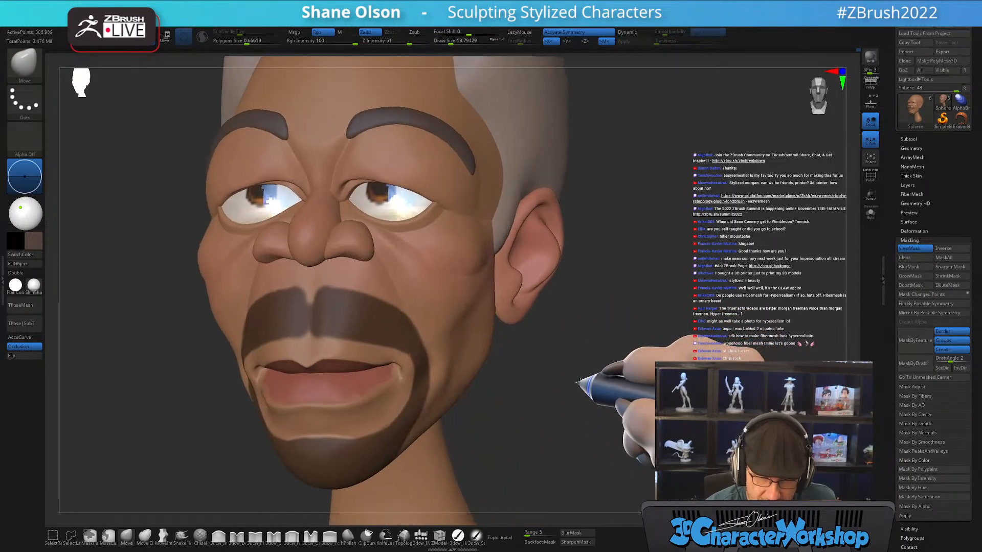
pyautogui.moveTo(351, 278); pyautogui.dragTo(352, 284, button='right')
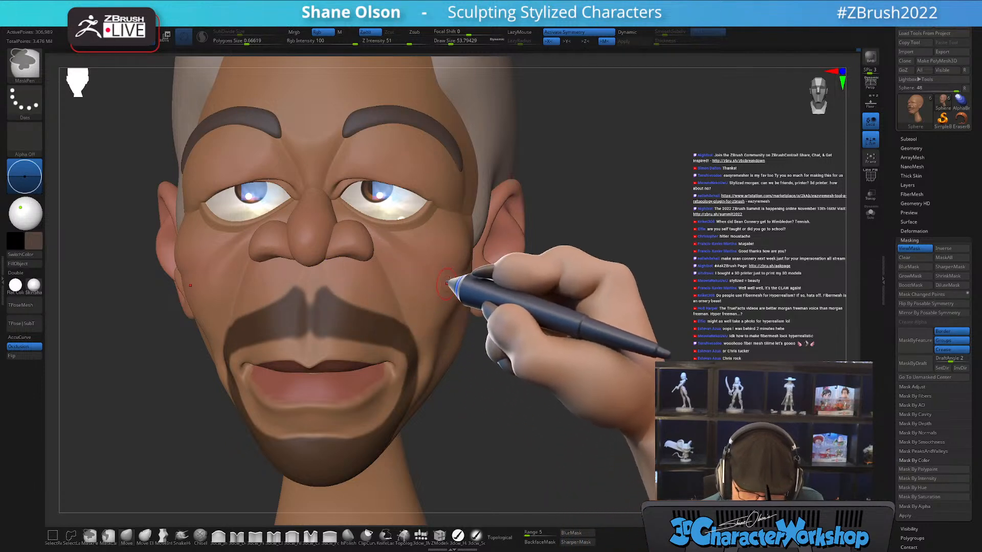
pyautogui.moveTo(455, 281)
pyautogui.mouseDown(button='right')
pyautogui.moveTo(477, 275)
pyautogui.moveTo(482, 284)
pyautogui.moveTo(434, 290)
pyautogui.mouseUp(button='right')
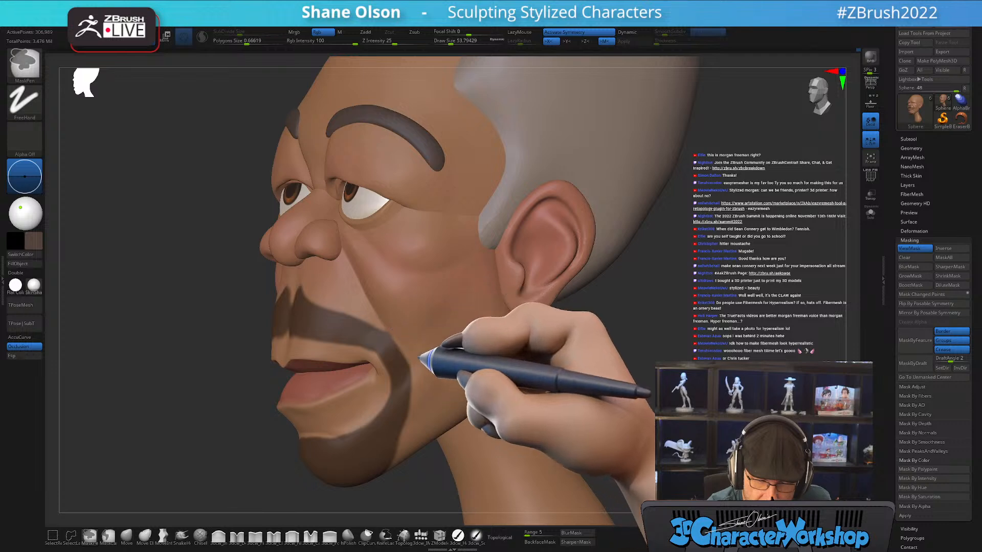
pyautogui.moveTo(581, 351)
pyautogui.mouseDown(button='right')
pyautogui.moveTo(614, 346)
pyautogui.moveTo(602, 361)
pyautogui.moveTo(588, 352)
pyautogui.moveTo(613, 381)
pyautogui.mouseUp(button='right')
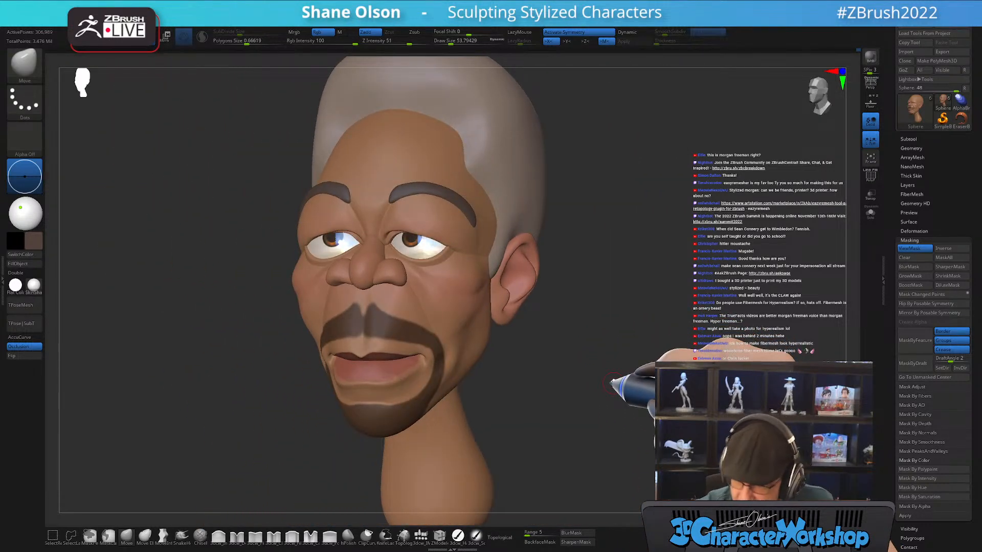
# Preview FiberMesh fibers on the masked moustache and goatee, then clear the mask from the head
pyautogui.moveTo(684, 287); pyautogui.dragTo(665, 265, button='right')
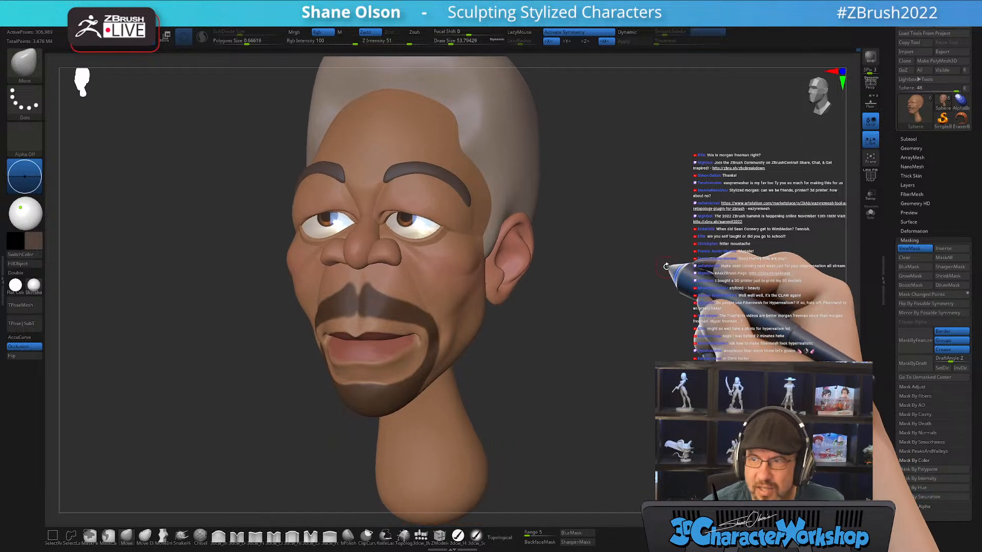
pyautogui.moveTo(587, 284); pyautogui.dragTo(665, 273, button='right')
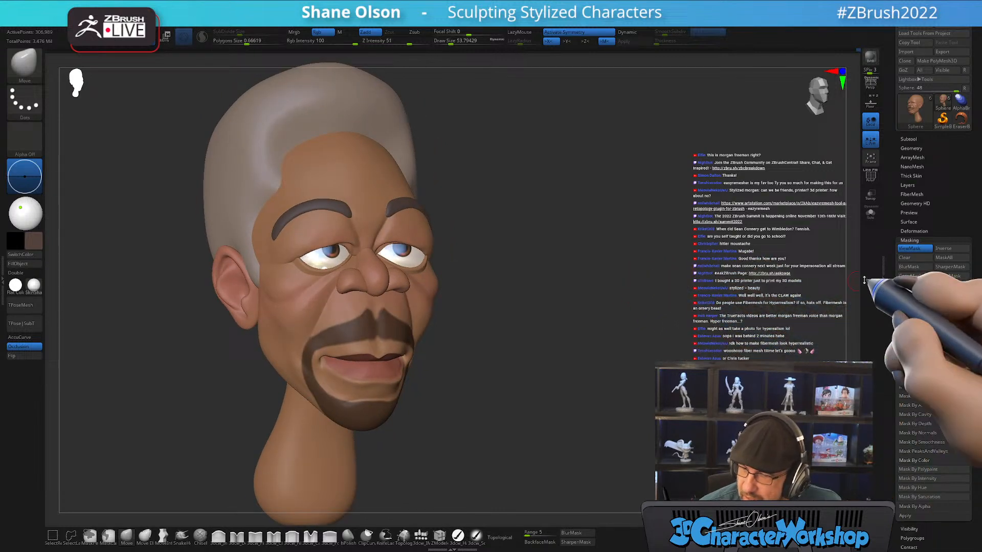
pyautogui.click(926, 238)
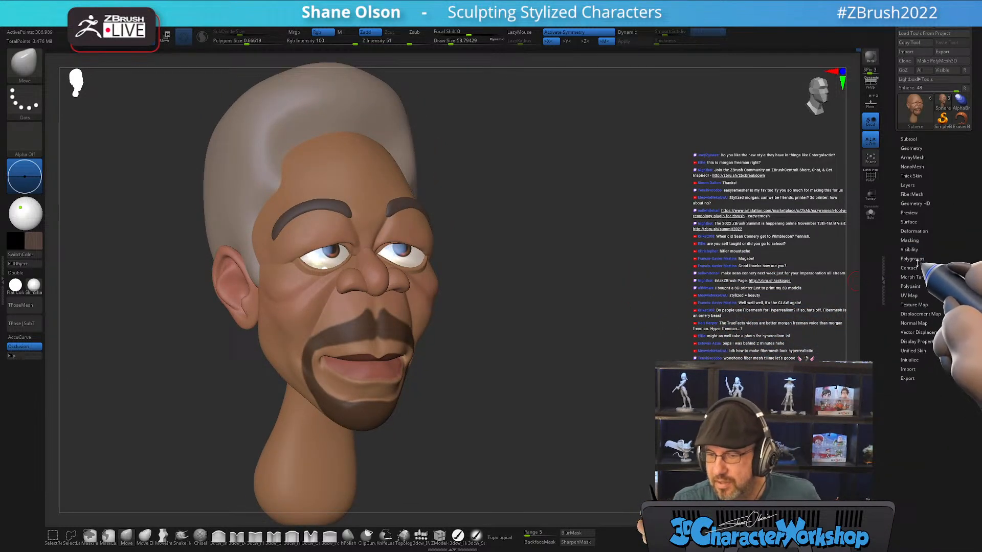
pyautogui.click(911, 194)
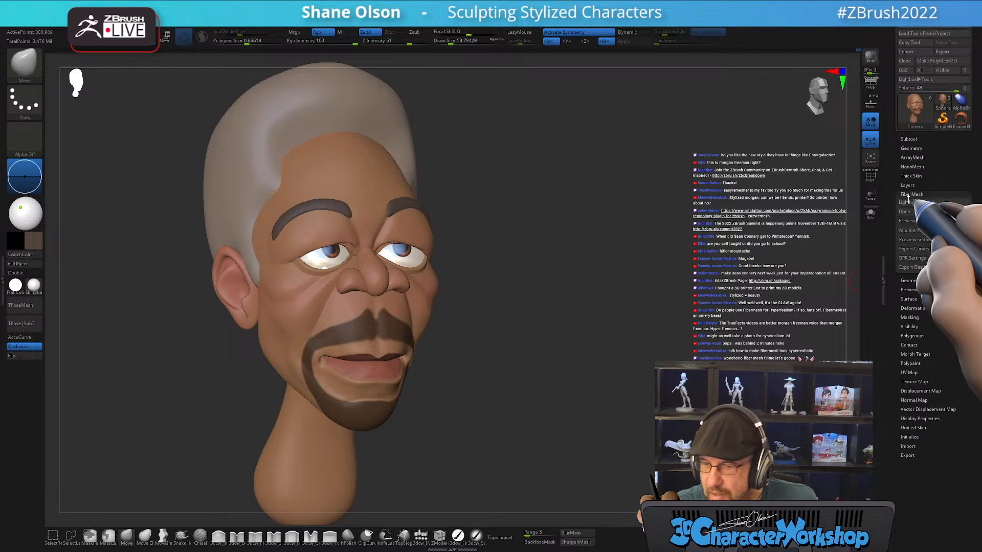
pyautogui.click(907, 220)
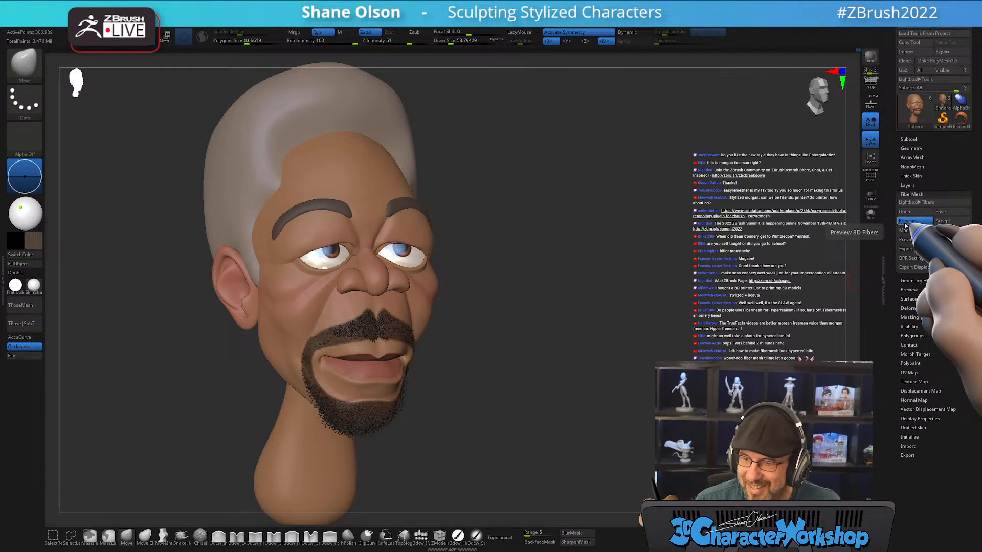
pyautogui.keyDown('ctrl'); pyautogui.moveTo(514, 274); pyautogui.dragTo(521, 275); pyautogui.keyUp('ctrl')
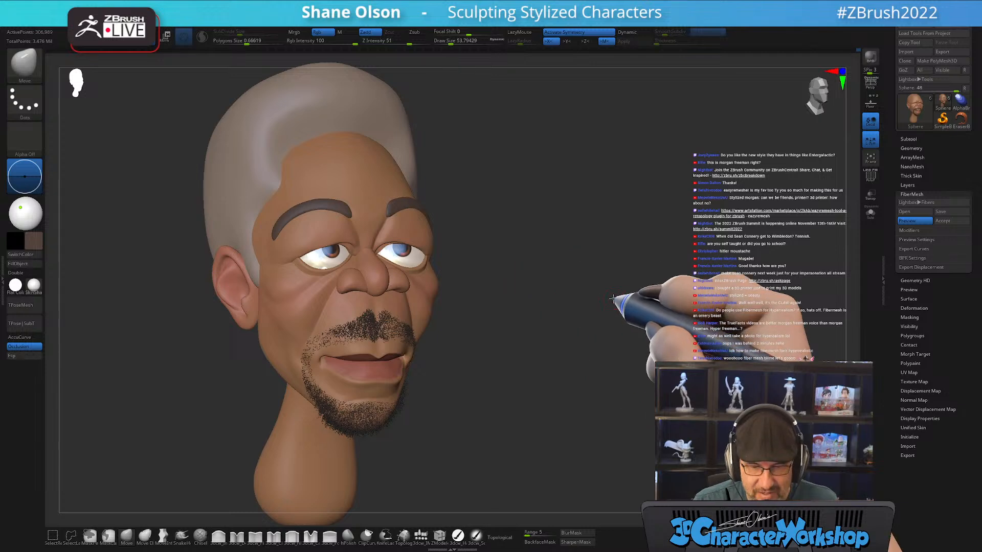
# Increase the facial hair fibers' Length to about 243.89 and reduce MaxFibers to about 4.16
pyautogui.keyDown('alt'); pyautogui.moveTo(616, 299); pyautogui.dragTo(641, 300); pyautogui.keyUp('alt')
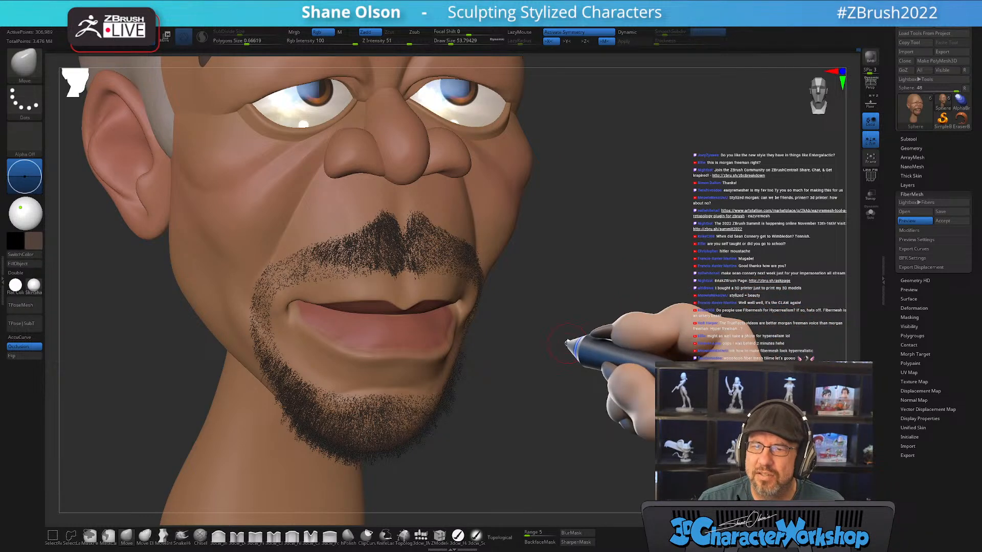
pyautogui.moveTo(580, 324); pyautogui.dragTo(628, 243)
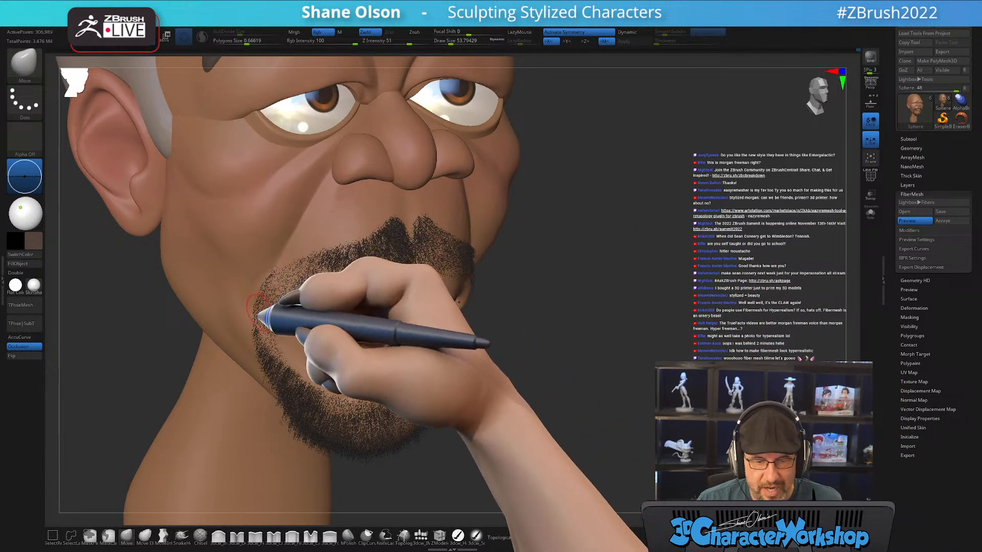
pyautogui.moveTo(647, 324); pyautogui.dragTo(657, 329)
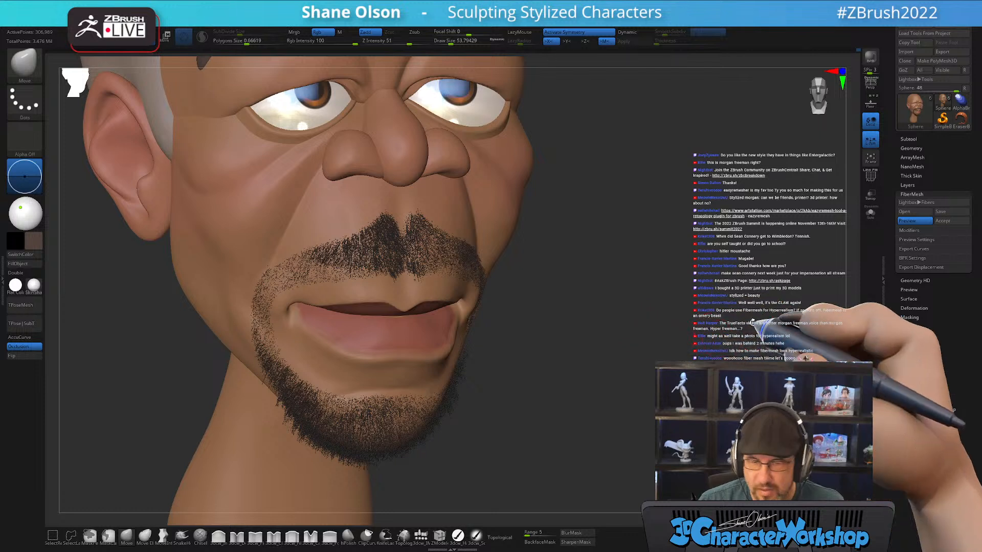
pyautogui.click(908, 230)
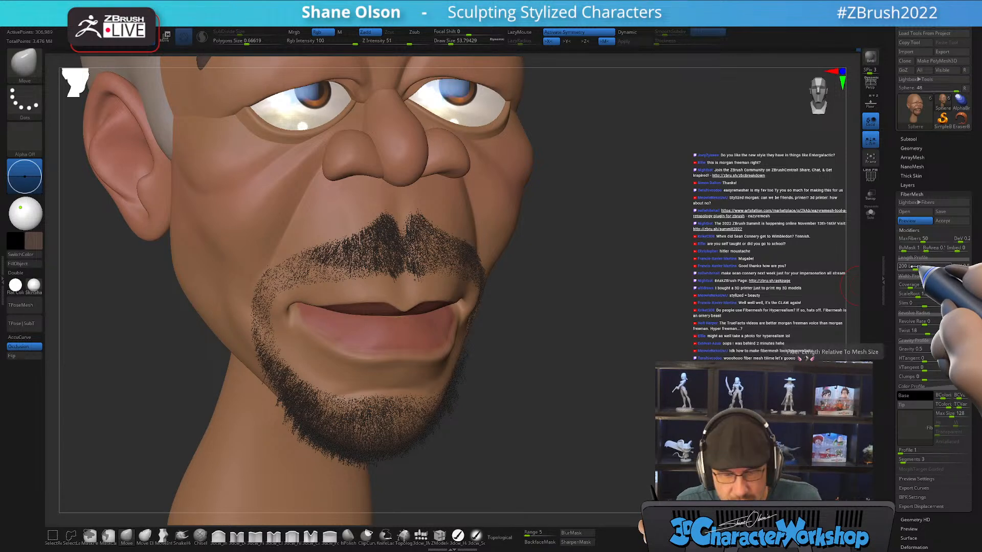
pyautogui.click(914, 267)
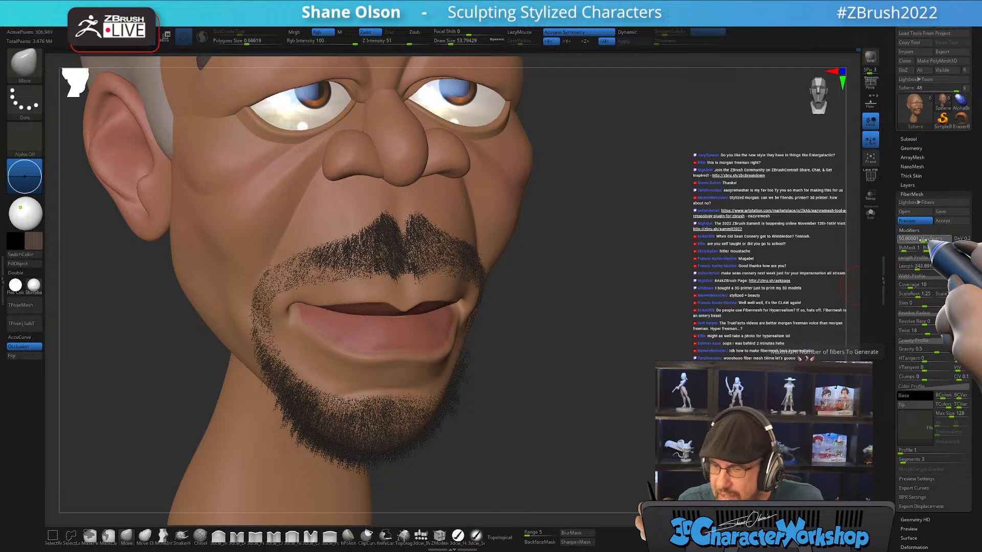
pyautogui.moveTo(924, 239); pyautogui.dragTo(916, 240)
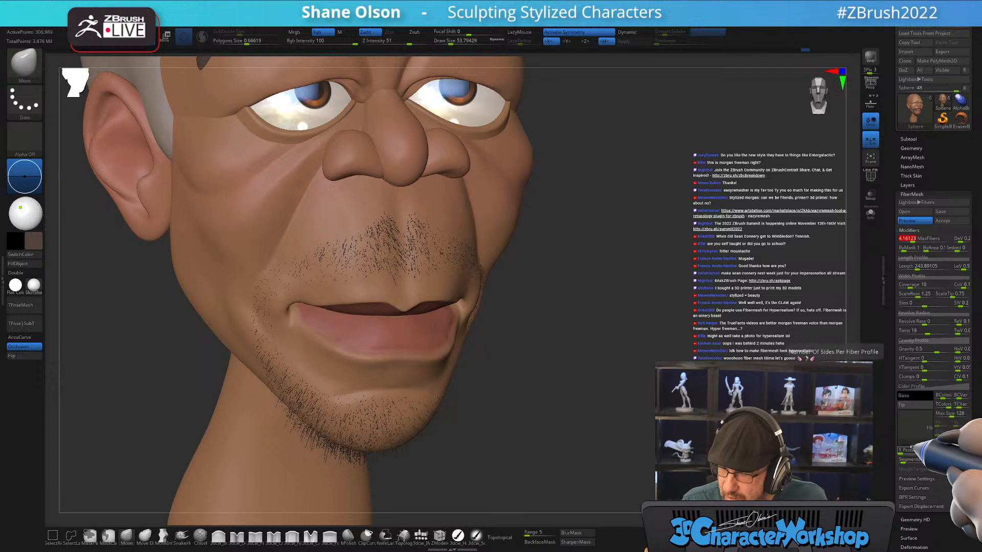
# Set the fiber Profile to 4 and raise Coverage to 5000, dismissing the single-sided fiber note
pyautogui.click(908, 449)
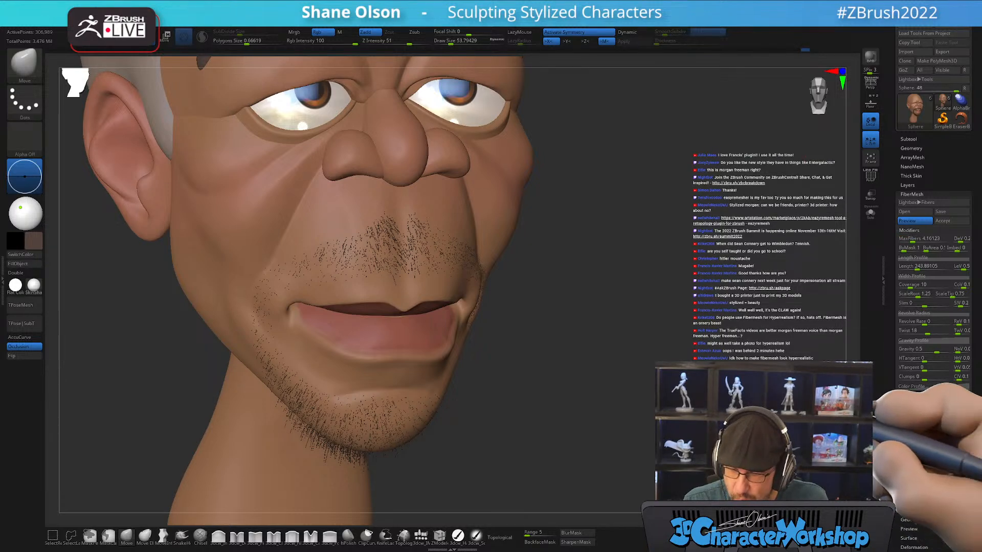
pyautogui.moveTo(622, 390); pyautogui.dragTo(635, 396)
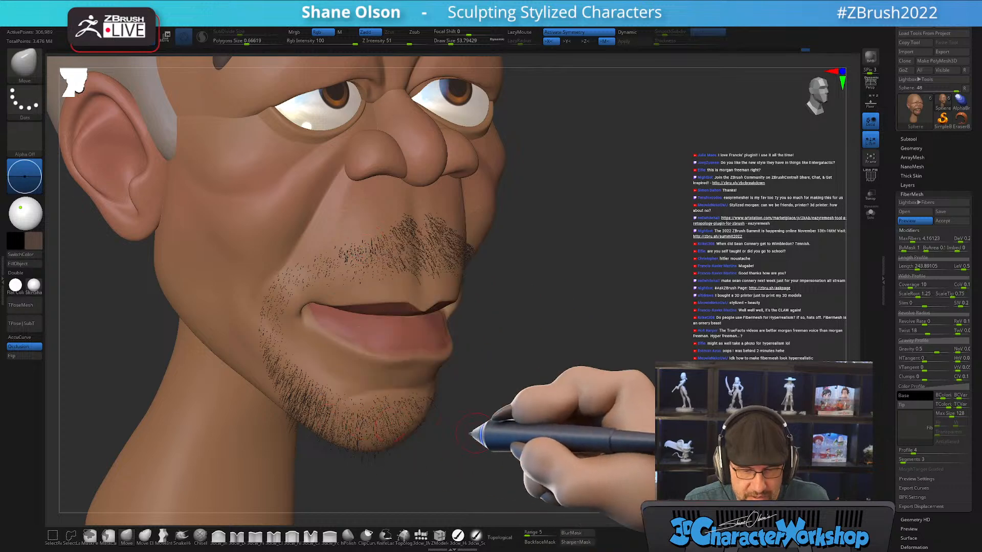
pyautogui.moveTo(910, 285); pyautogui.dragTo(927, 284)
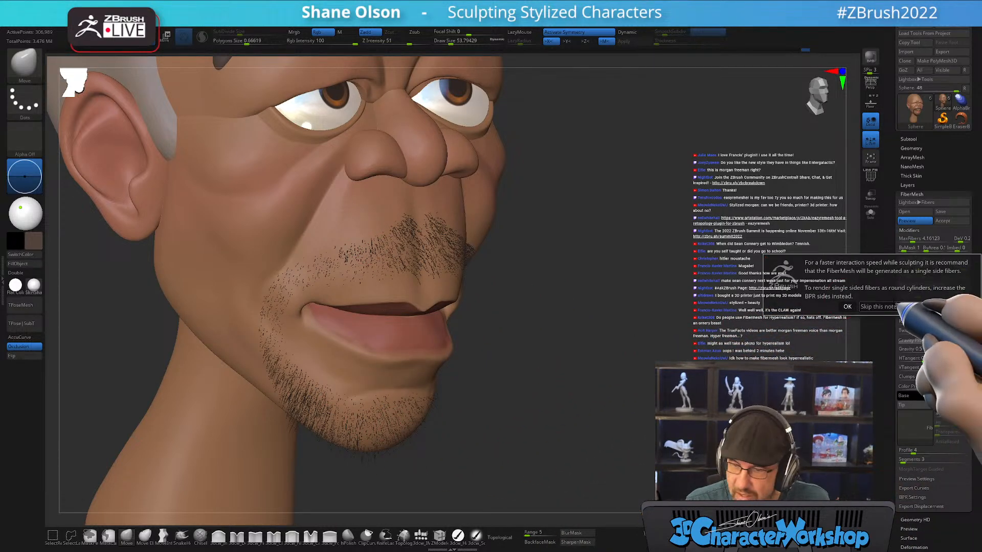
pyautogui.click(895, 307)
pyautogui.moveTo(688, 341); pyautogui.dragTo(668, 337)
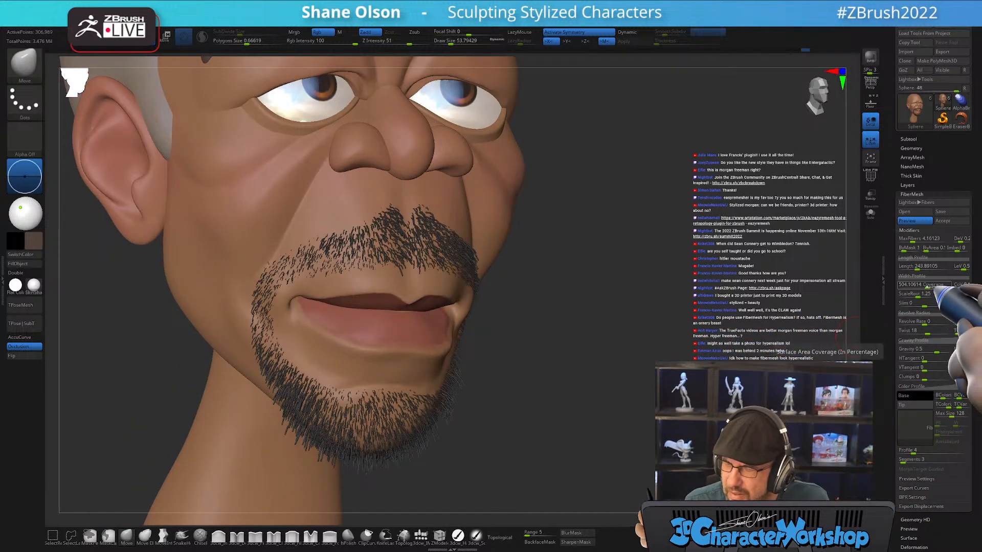
pyautogui.moveTo(929, 285); pyautogui.dragTo(946, 292)
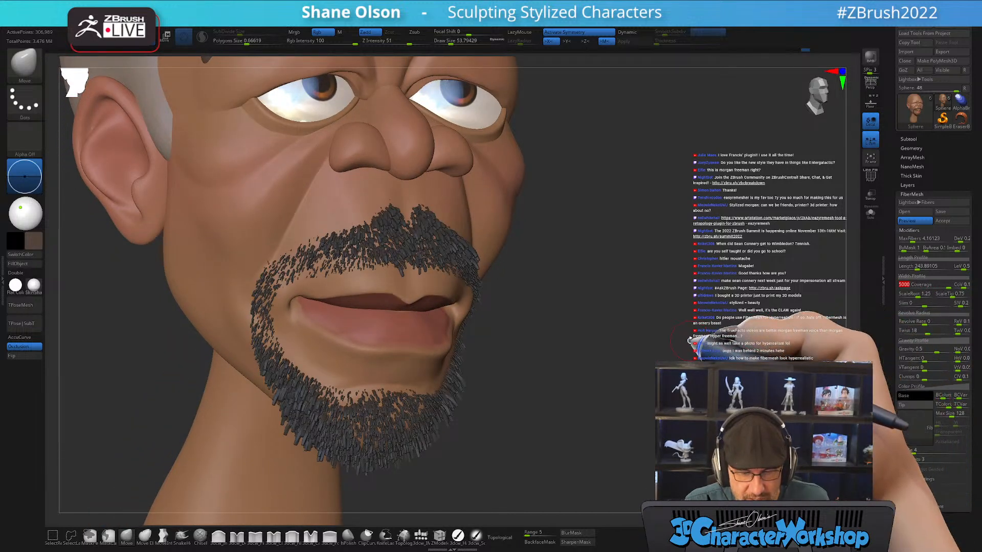
# Thin out the moustache and goatee by reducing MaxFibers to about 1.55
pyautogui.moveTo(690, 340); pyautogui.dragTo(659, 345)
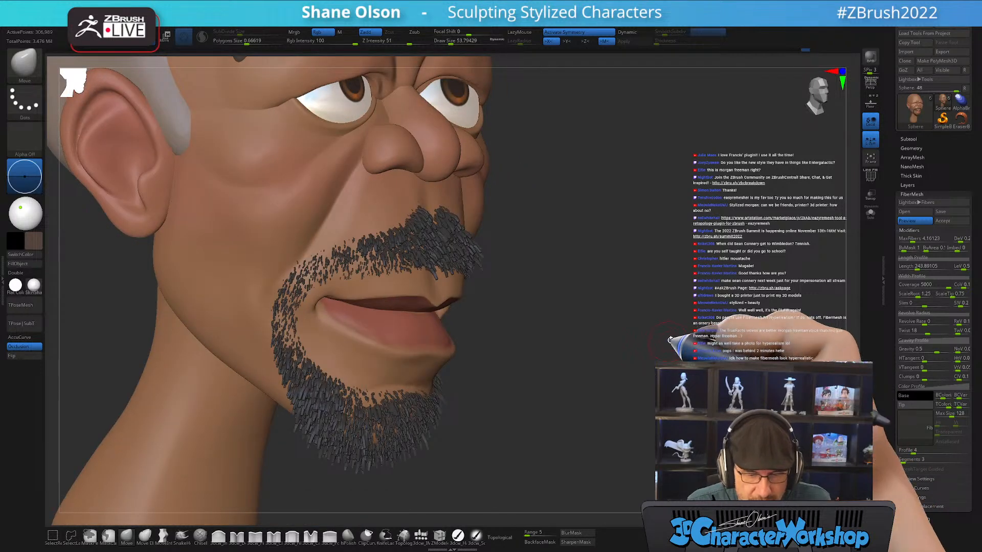
pyautogui.moveTo(673, 344); pyautogui.dragTo(661, 313)
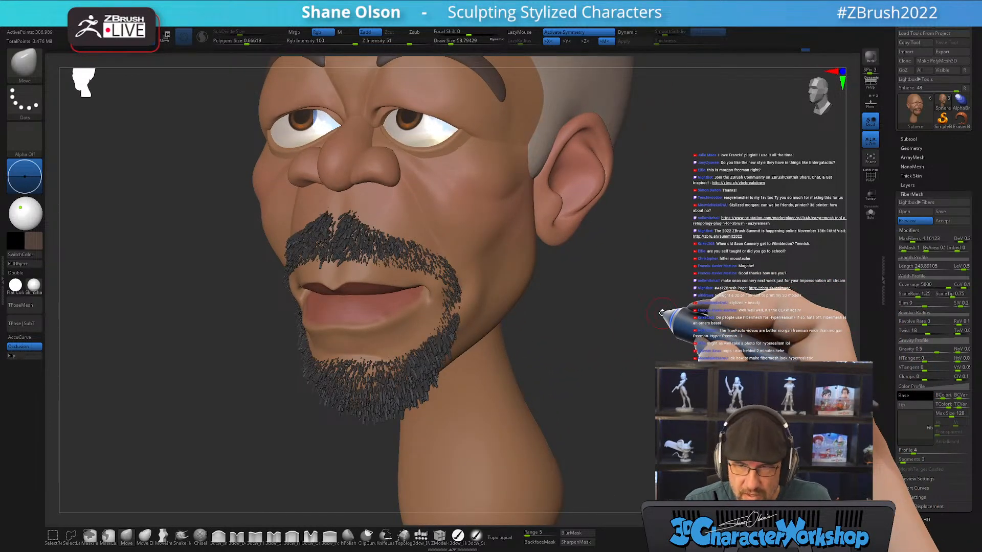
pyautogui.moveTo(658, 322); pyautogui.dragTo(645, 331)
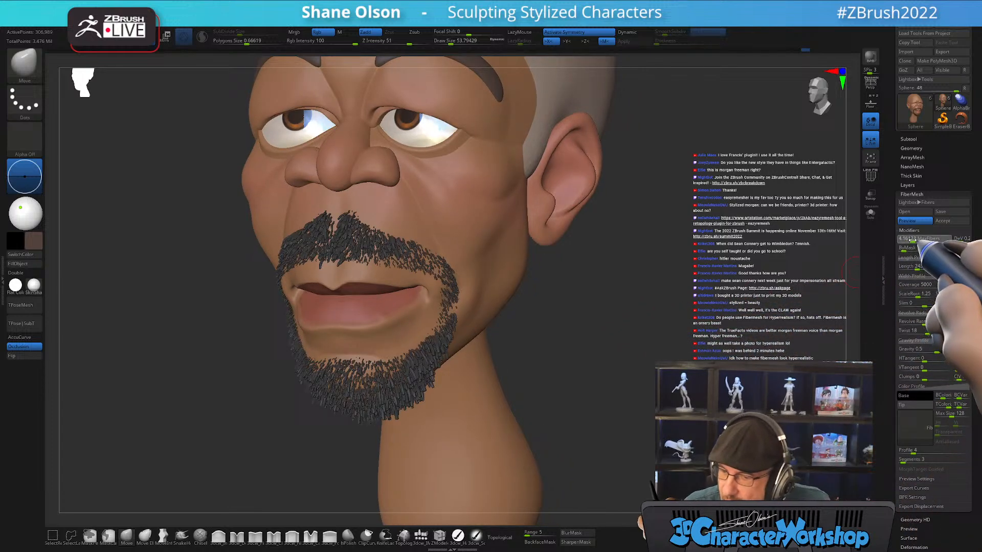
pyautogui.moveTo(916, 244); pyautogui.dragTo(913, 245)
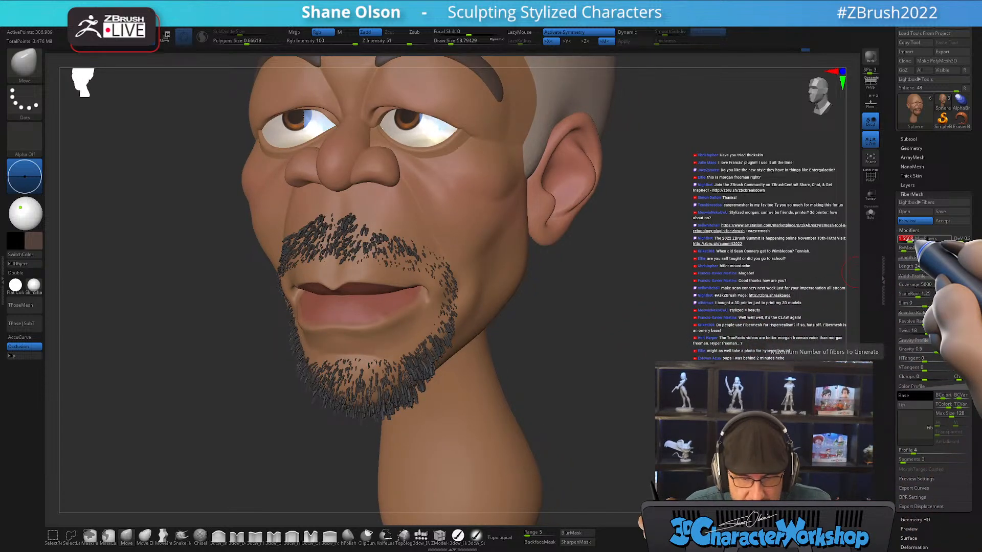
# Change the Tip color of the facial hair fibers to light grey
pyautogui.moveTo(637, 324); pyautogui.dragTo(616, 319)
pyautogui.moveTo(581, 348)
pyautogui.mouseDown()
pyautogui.moveTo(588, 403)
pyautogui.moveTo(576, 346)
pyautogui.moveTo(601, 348)
pyautogui.mouseUp()
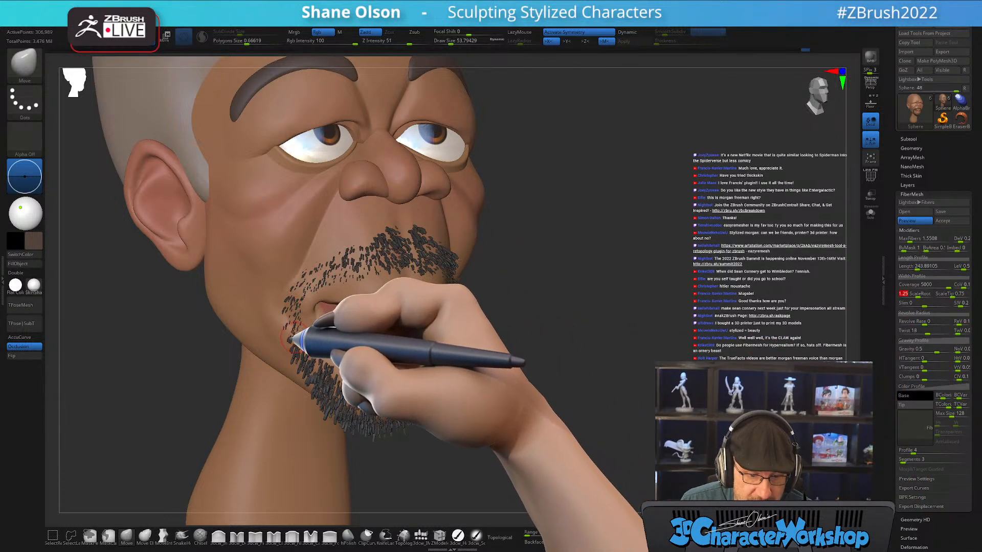
pyautogui.moveTo(577, 372); pyautogui.dragTo(587, 377)
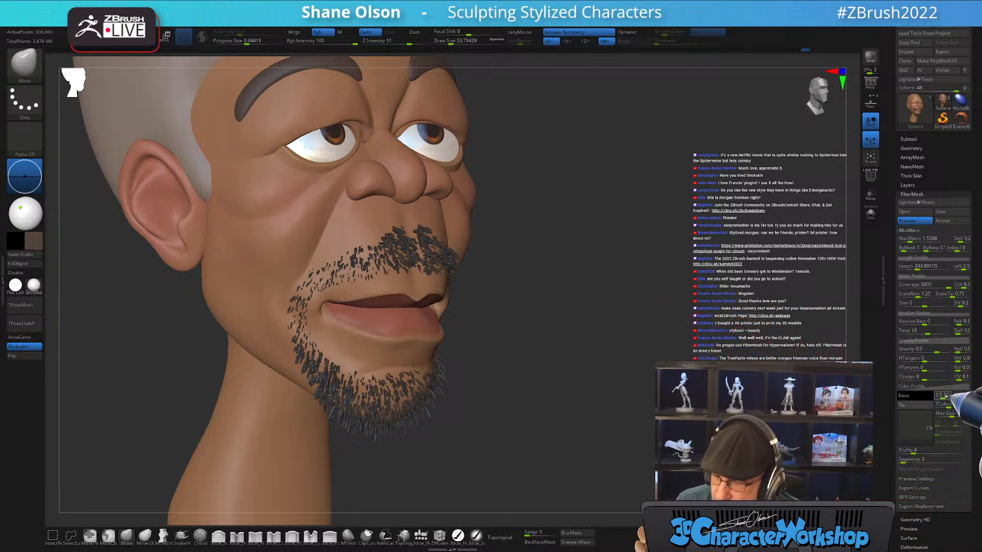
pyautogui.click(920, 407)
pyautogui.click(842, 390)
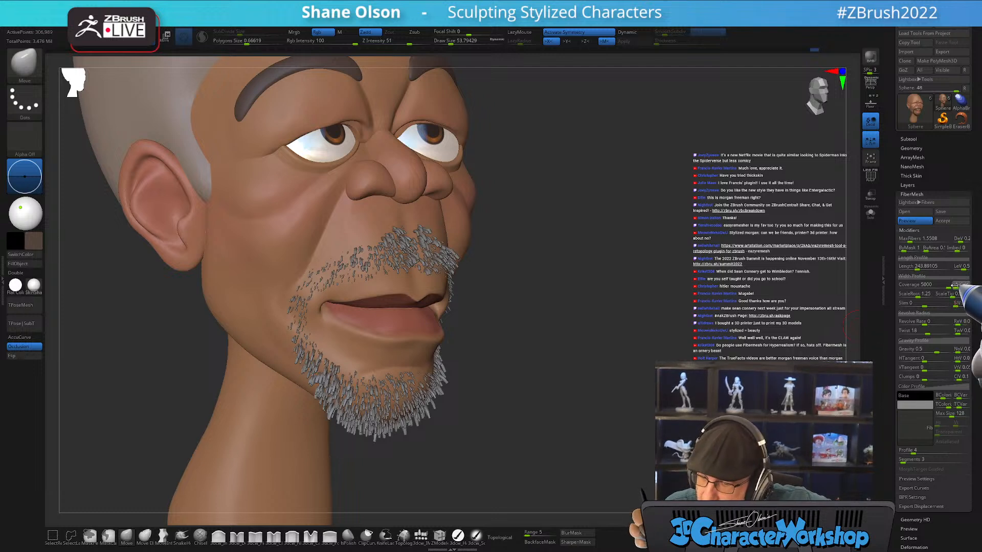
# Set the fibers' coverage and slim variations to 0 and ScaleRoot to 0.01
pyautogui.moveTo(954, 286); pyautogui.dragTo(961, 286)
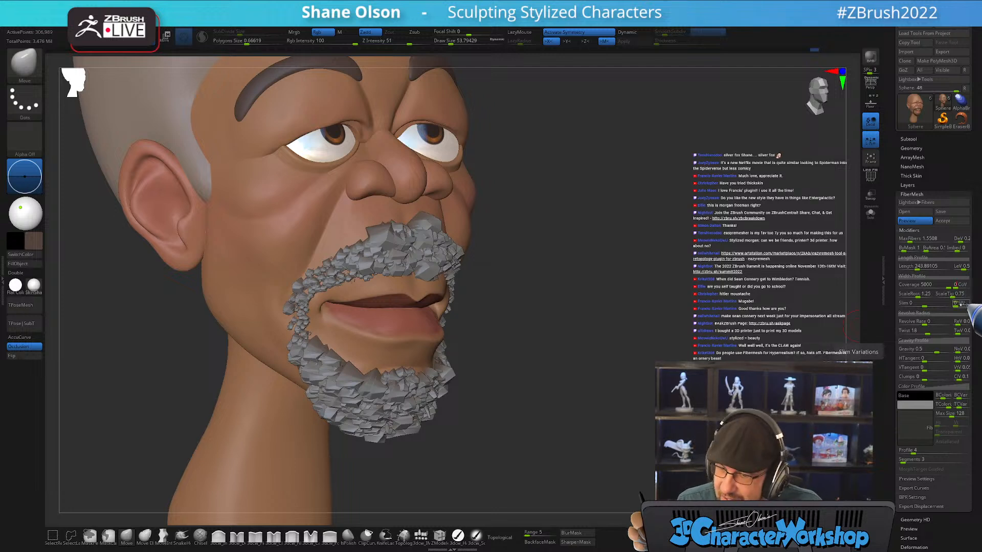
pyautogui.moveTo(961, 304); pyautogui.dragTo(963, 308)
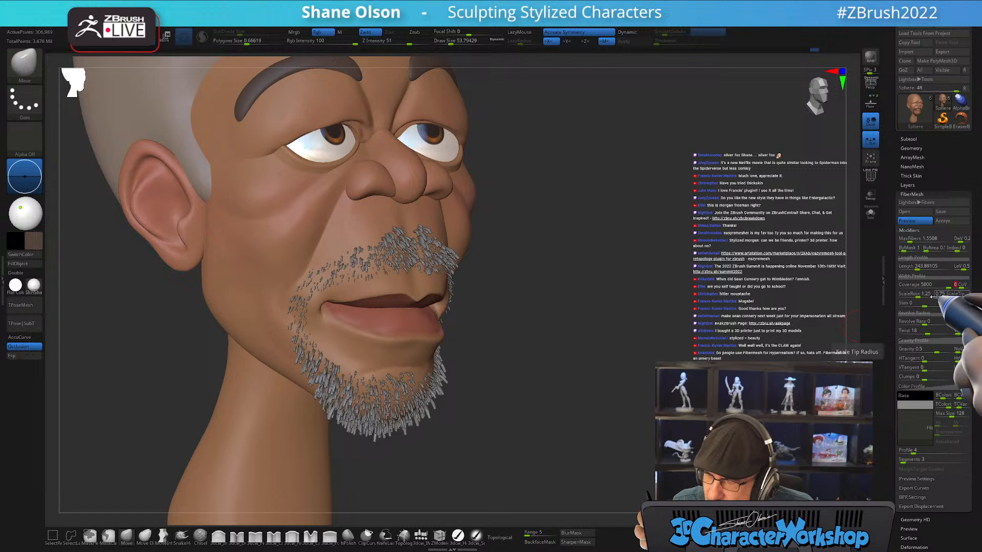
pyautogui.moveTo(916, 295); pyautogui.dragTo(727, 293)
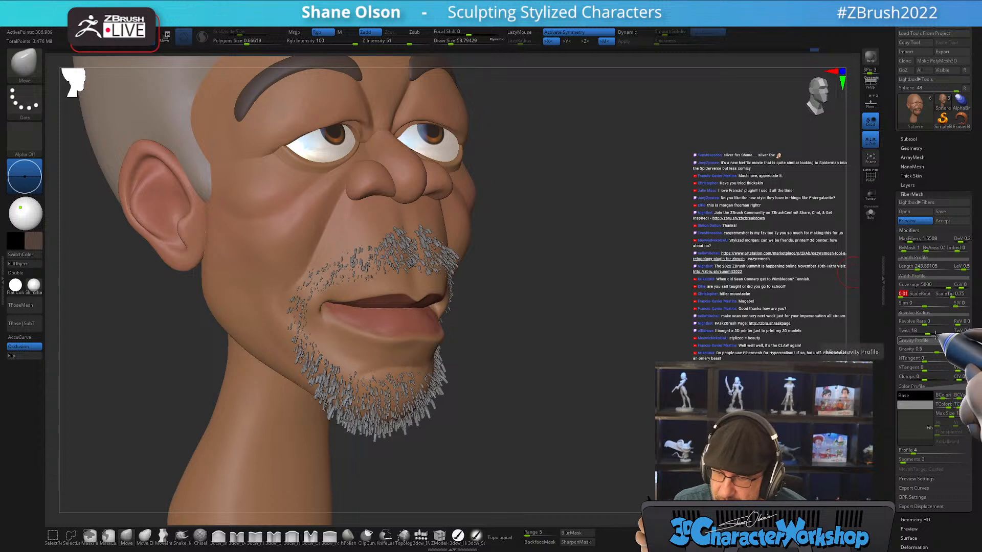
# Set the facial hair fibers' Twist to 0 and confirm their Coverage at 5000
pyautogui.moveTo(928, 332); pyautogui.dragTo(926, 332)
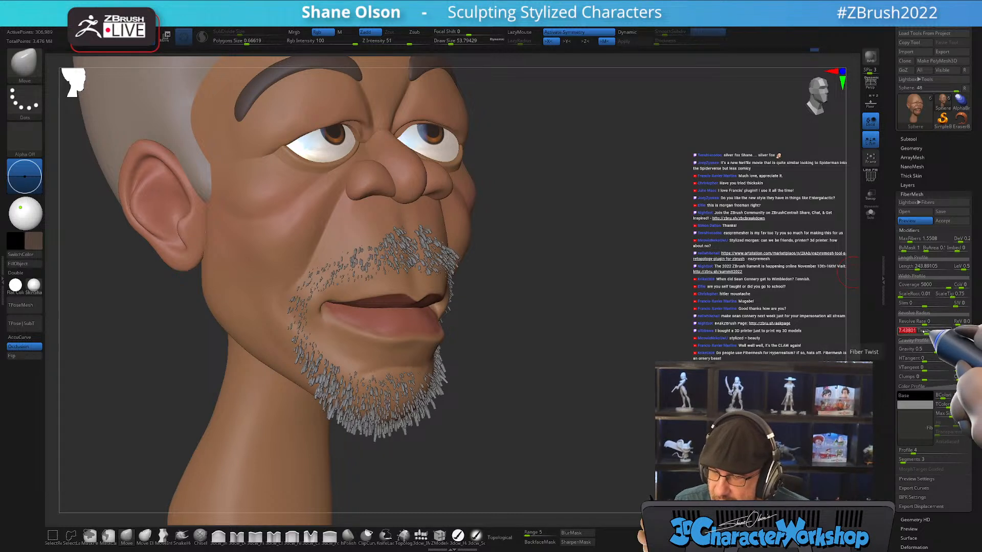
pyautogui.write('0')
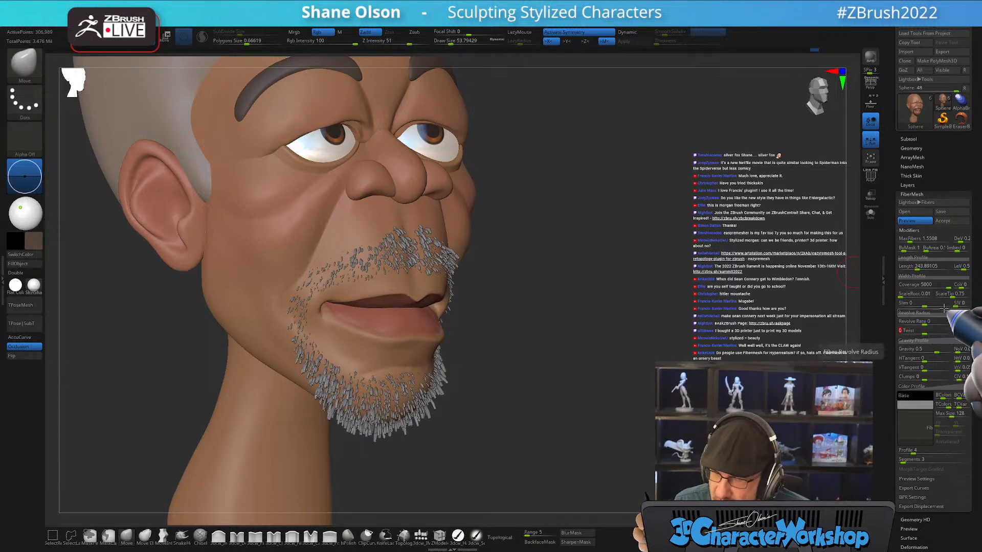
pyautogui.click(922, 284)
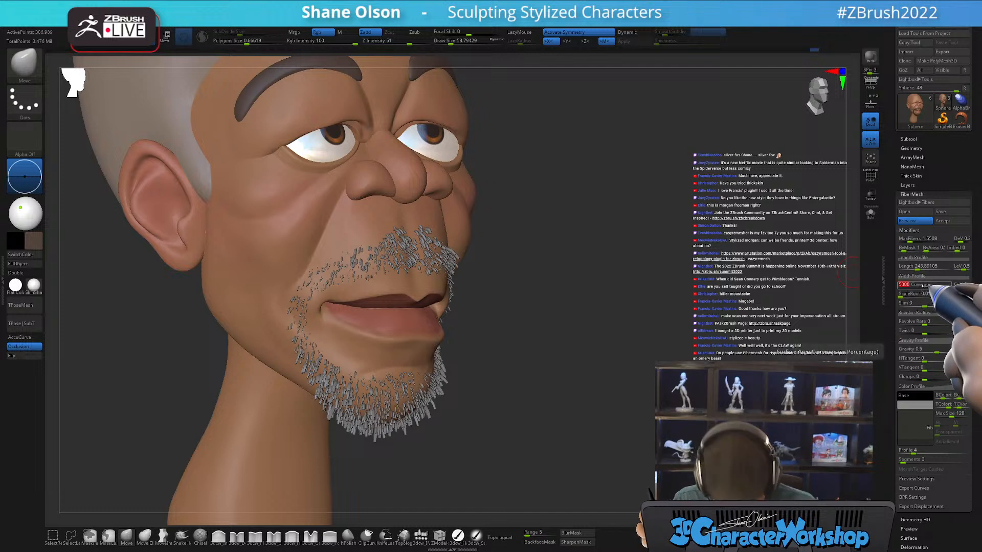
pyautogui.press('Return')
# Set the fibers' coverage variation and length variation to 0
pyautogui.click(962, 285)
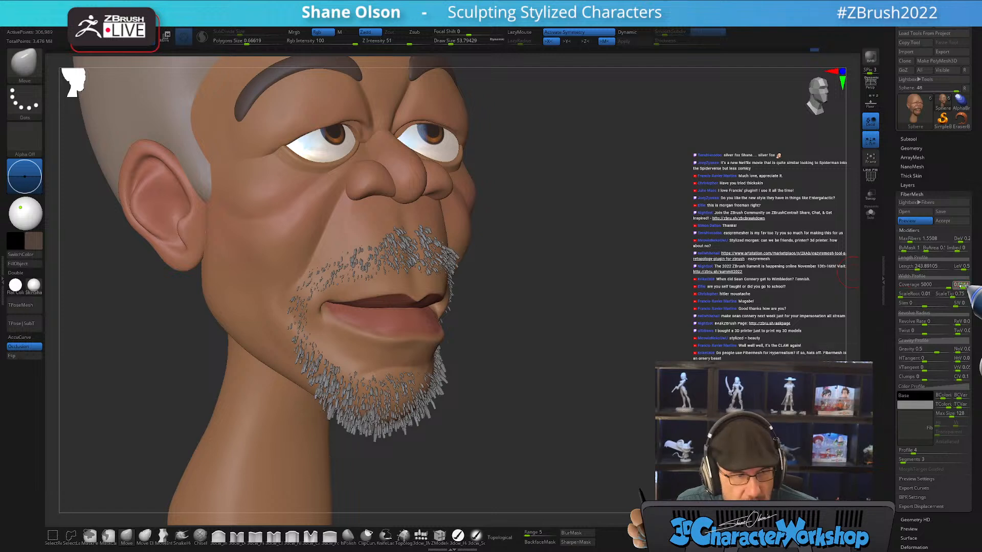
pyautogui.moveTo(962, 287); pyautogui.dragTo(969, 293)
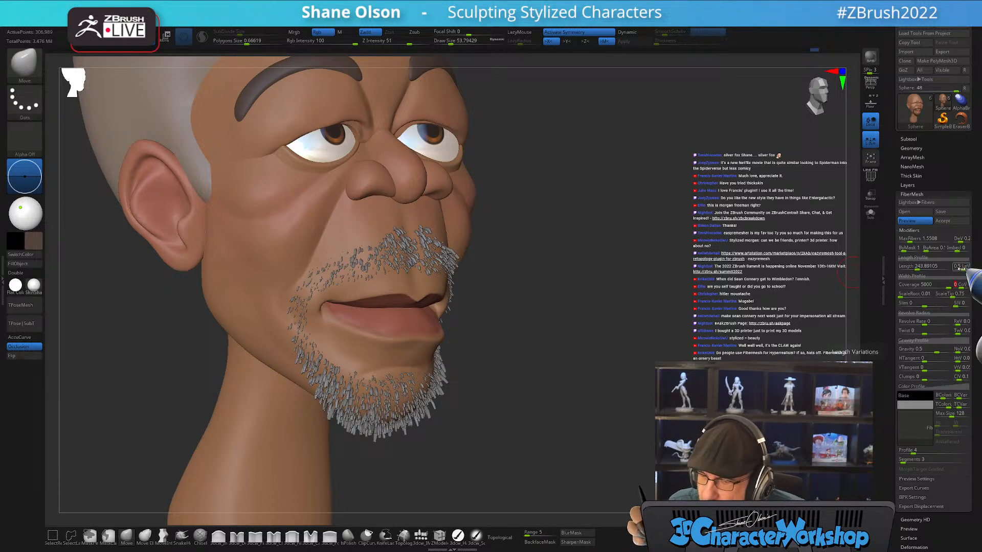
pyautogui.click(960, 266)
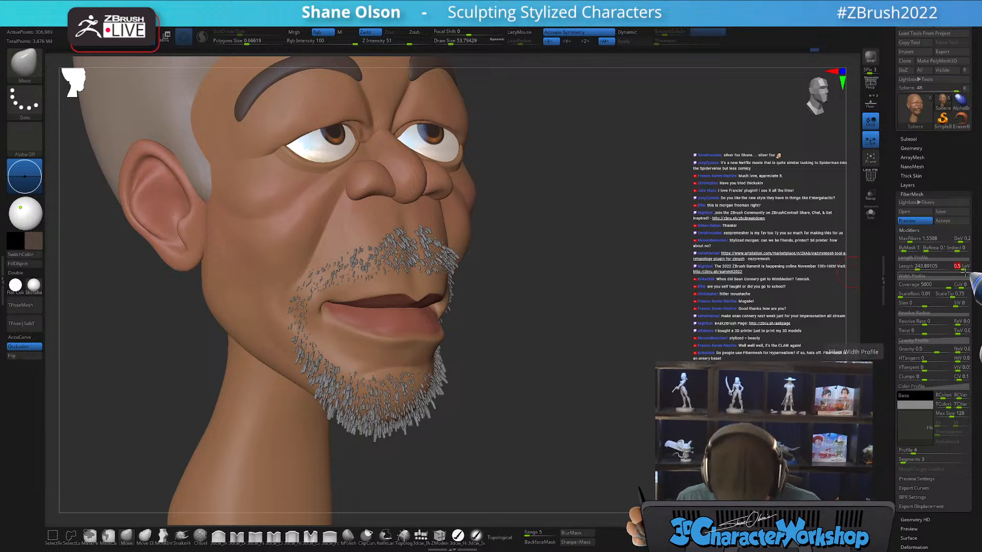
pyautogui.write('0')
pyautogui.press('Return')
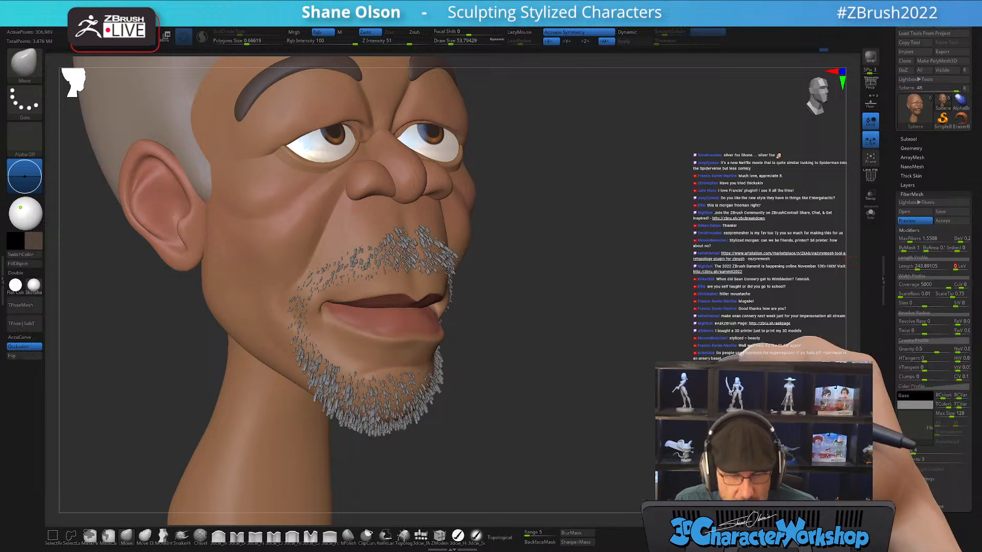
# Inspect the goatee from both sides and try a very low and a 1.33 ByMask modulation on the fibers
pyautogui.moveTo(660, 395); pyautogui.dragTo(726, 394)
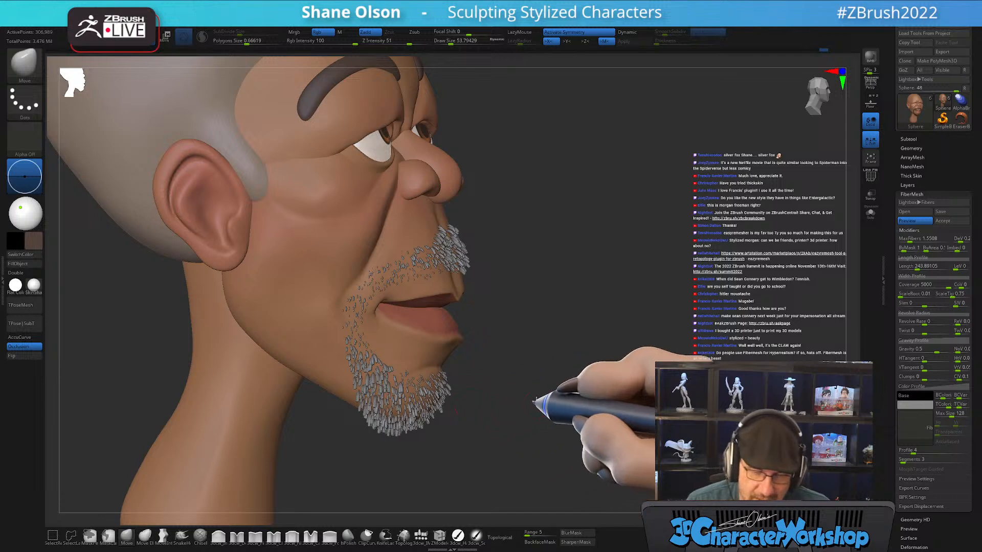
pyautogui.moveTo(537, 405); pyautogui.dragTo(329, 442)
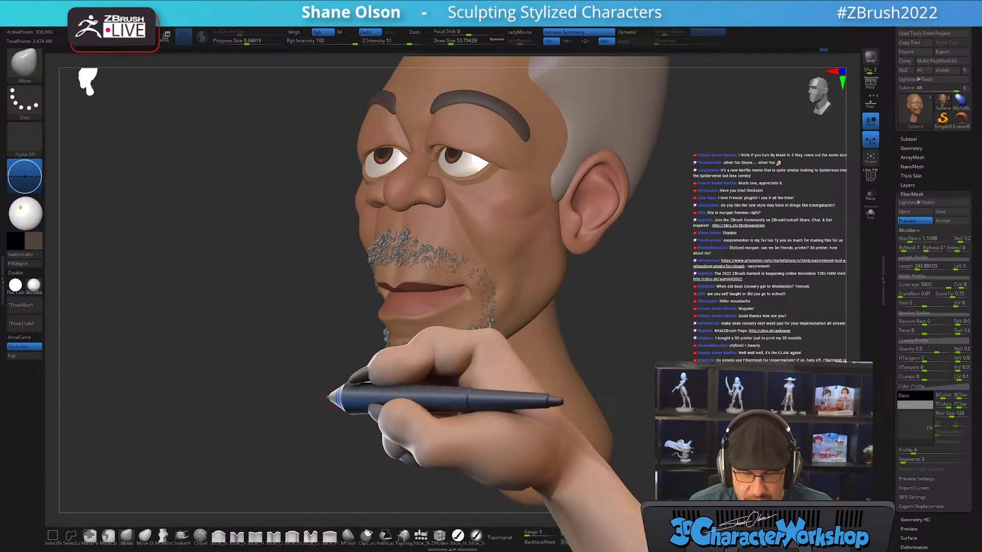
pyautogui.moveTo(329, 398); pyautogui.dragTo(642, 401)
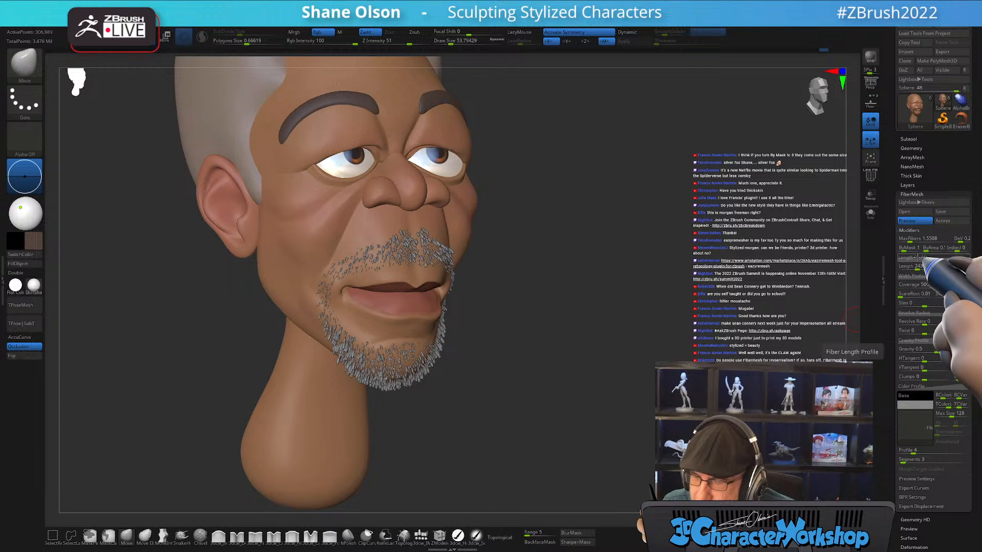
pyautogui.click(909, 249)
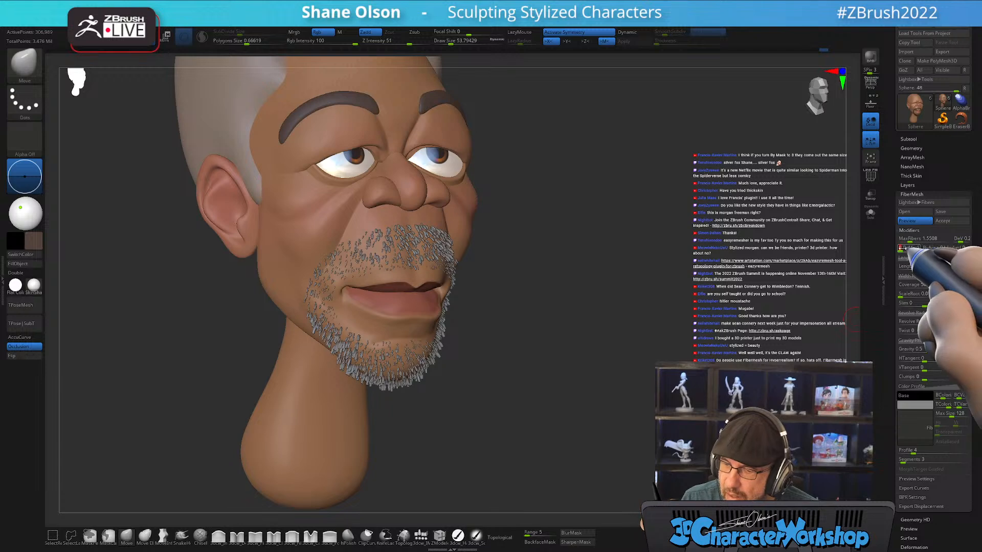
pyautogui.click(905, 248)
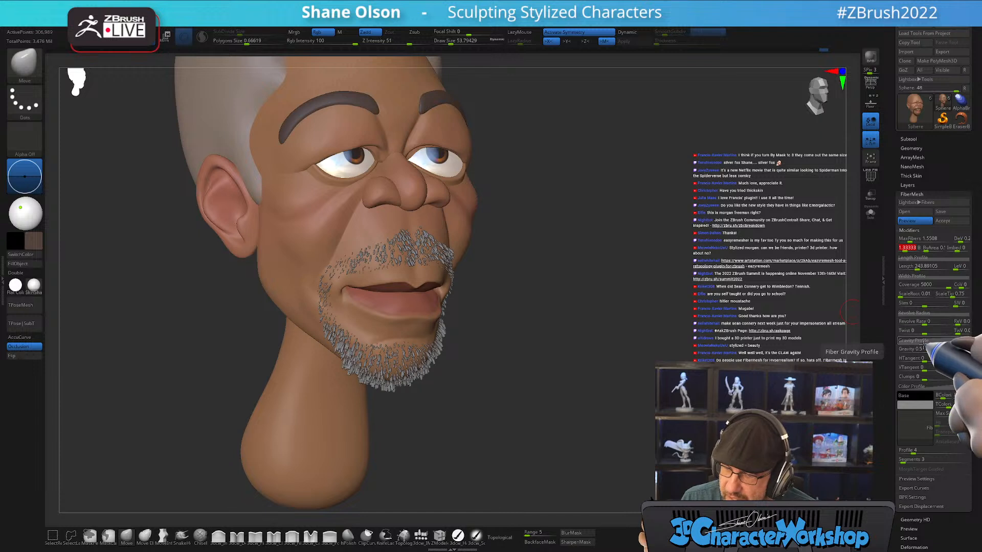
# Set the fibers' VTangent, Clumps and Density variations to 0
pyautogui.click(956, 368)
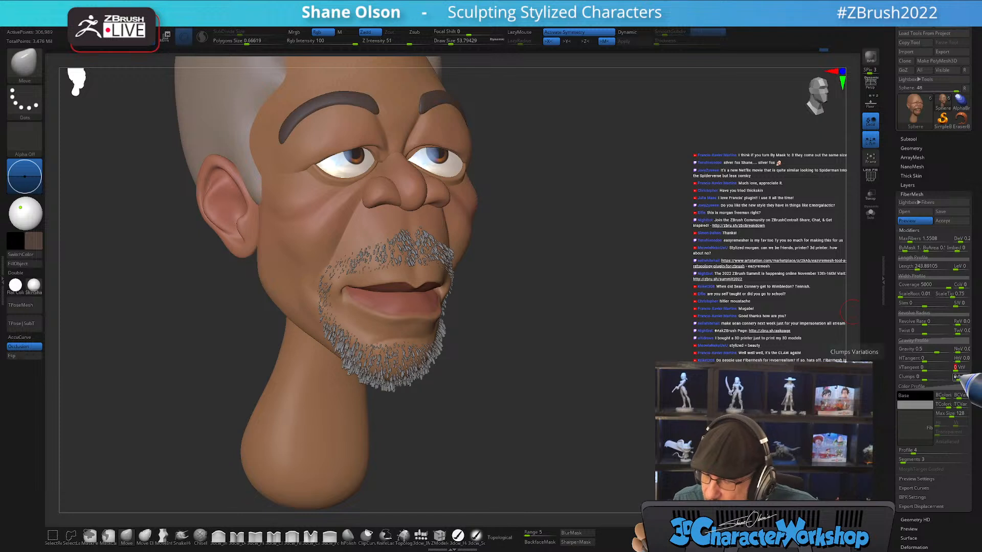
pyautogui.click(956, 377)
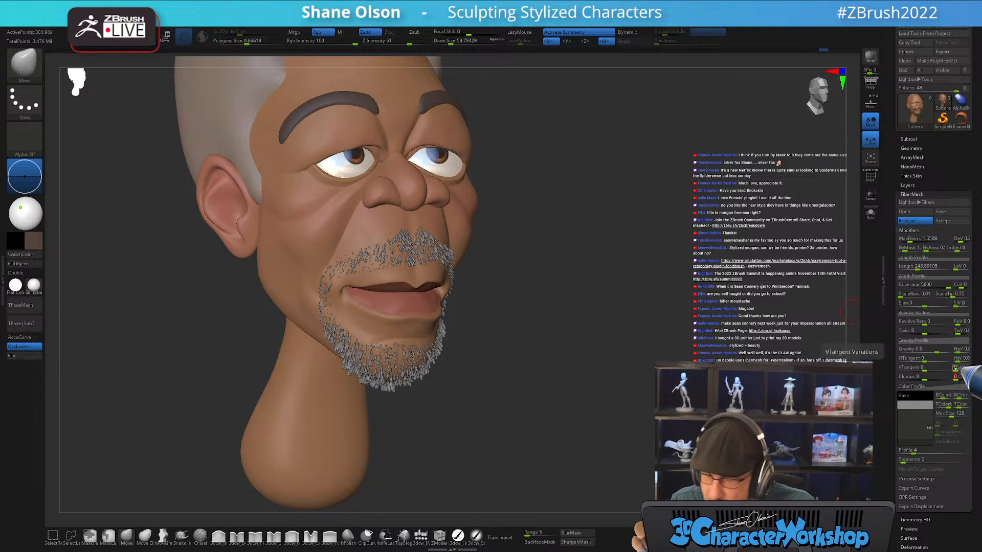
pyautogui.click(948, 414)
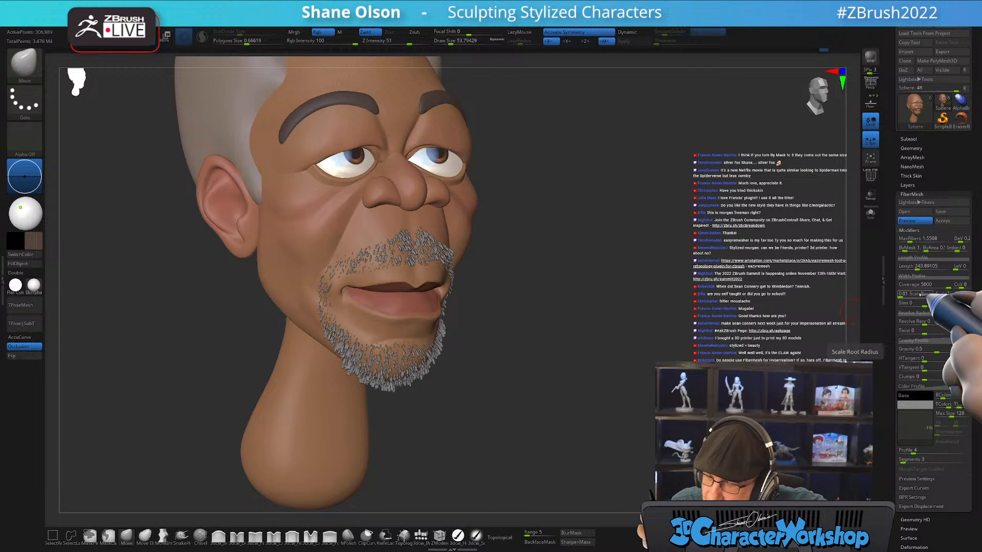
pyautogui.click(957, 238)
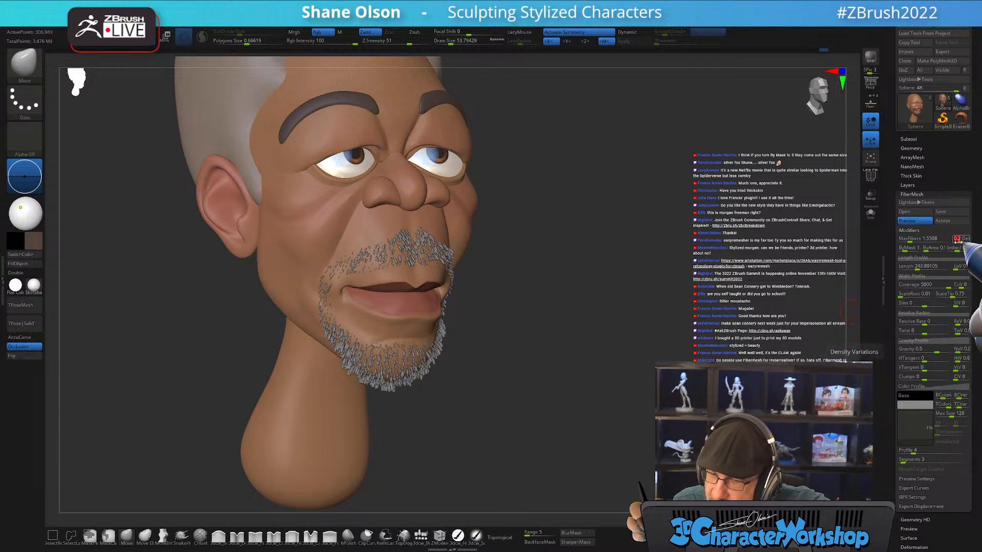
pyautogui.press('Return')
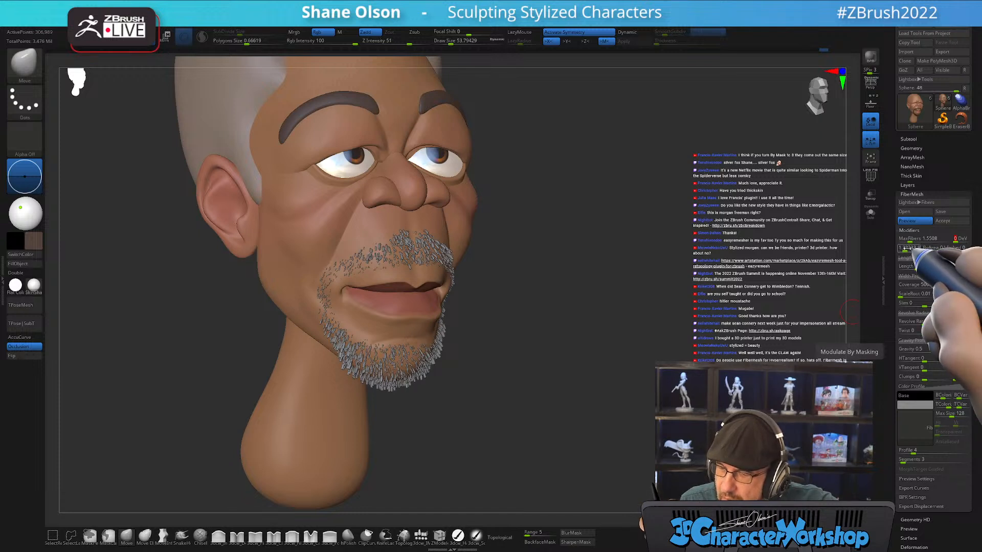
# Compare the fibers with ByMask modulation at 0 and 1, and leave ByMask at 1
pyautogui.click(904, 249)
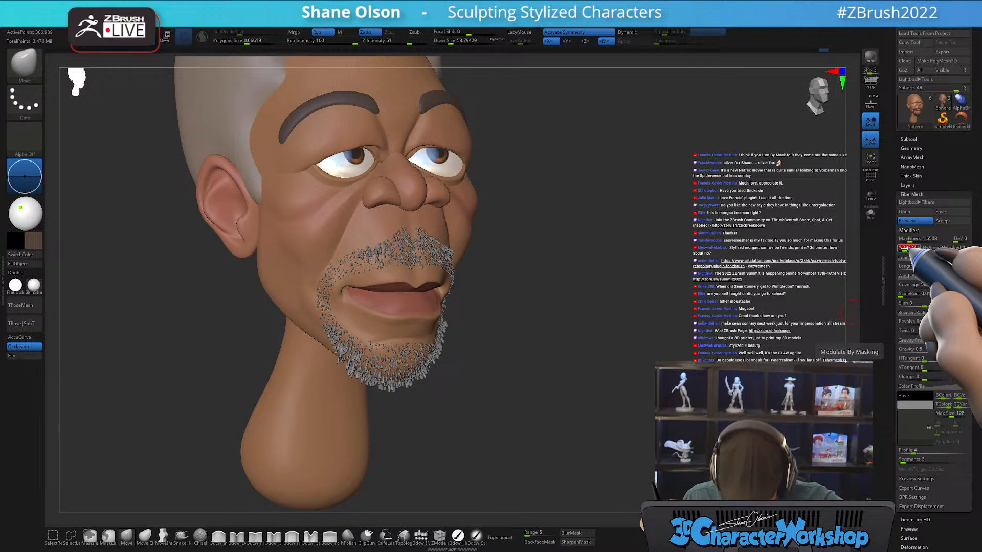
pyautogui.write('1')
pyautogui.press('Return')
pyautogui.write('0')
pyautogui.press('Return')
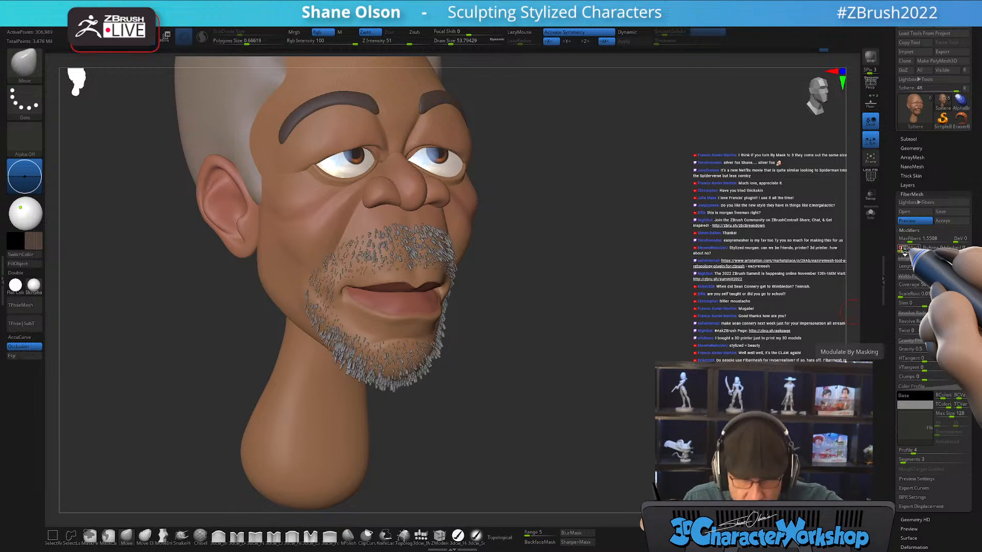
pyautogui.write('1')
pyautogui.press('Return')
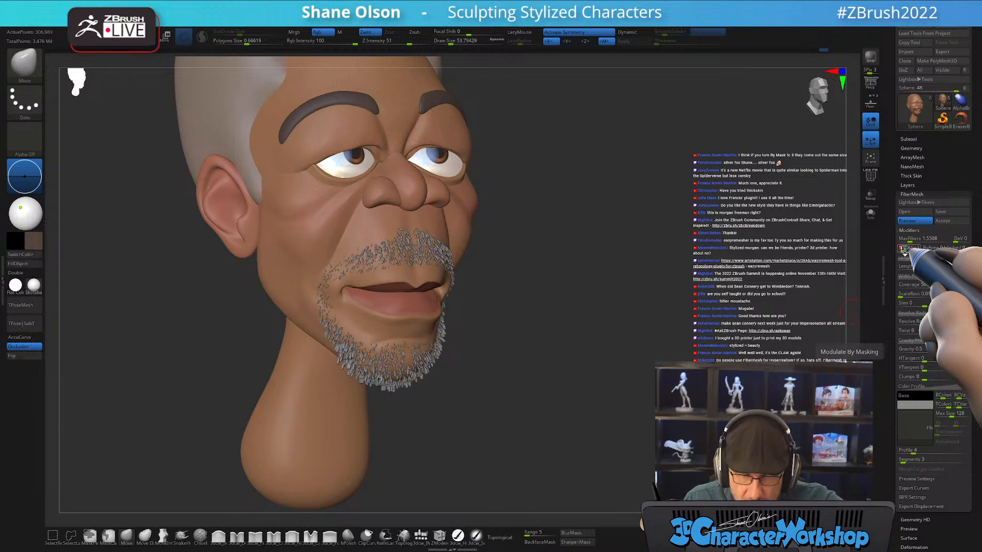
# Try ByArea modulation of 0 and about 0.78 on the facial hair fibers
pyautogui.click(930, 251)
pyautogui.write('0')
pyautogui.press('Return')
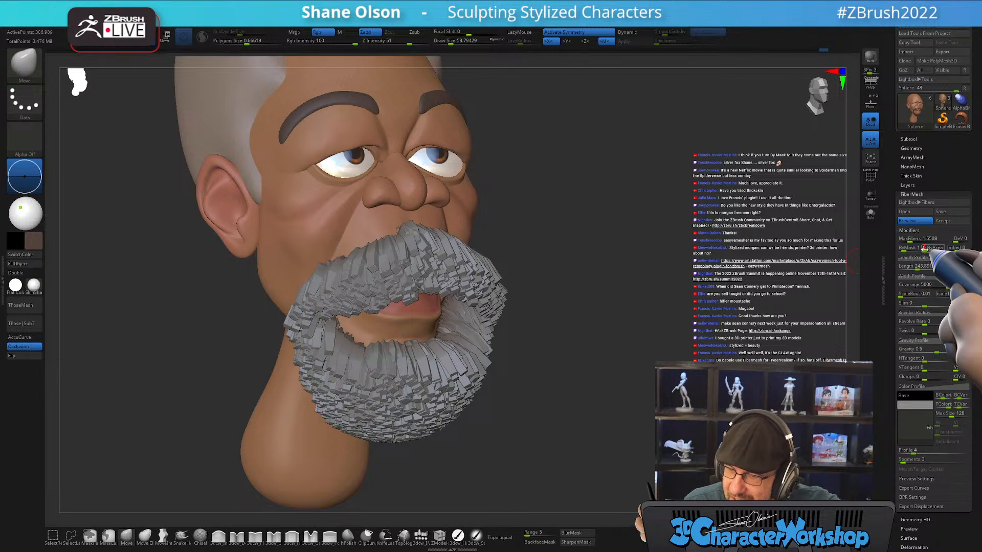
pyautogui.moveTo(924, 250); pyautogui.dragTo(927, 251)
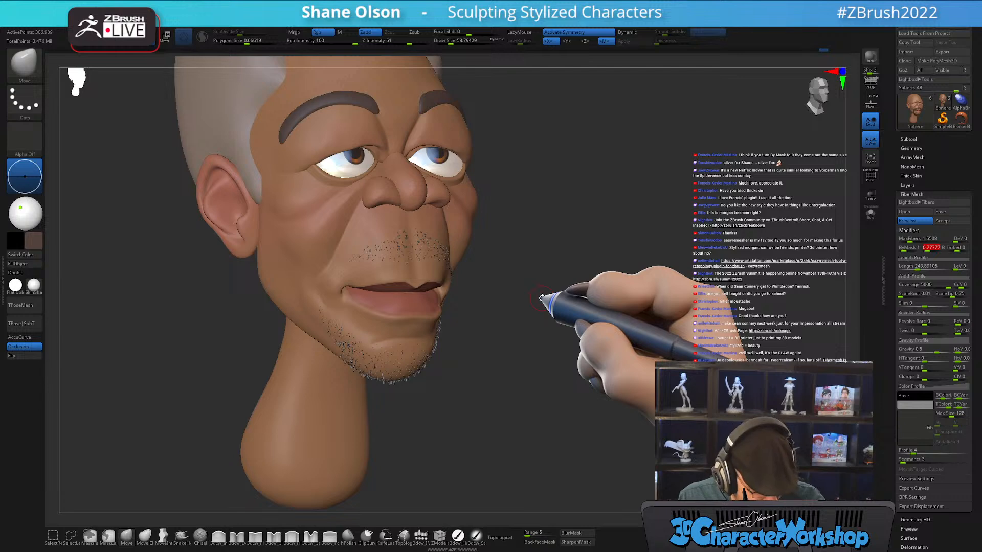
pyautogui.click(927, 248)
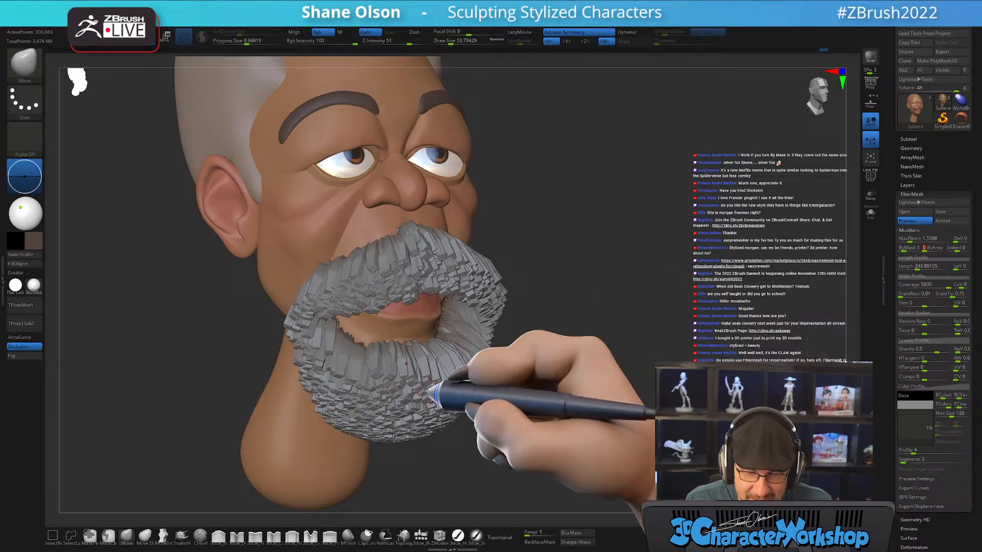
pyautogui.moveTo(619, 347); pyautogui.dragTo(657, 354)
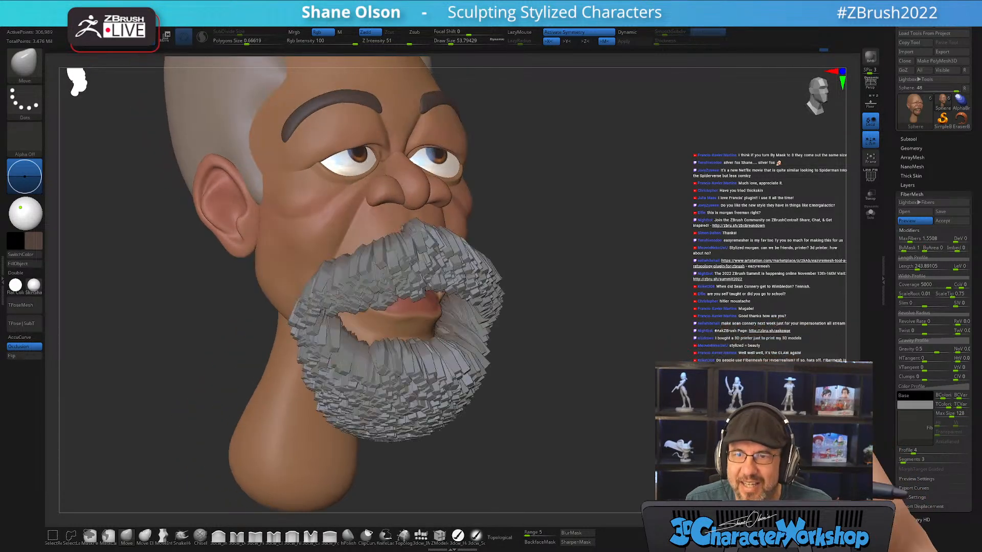
# Test the fibers' ByArea modulation at 0.5, 0.03 and 0.9
pyautogui.click(934, 248)
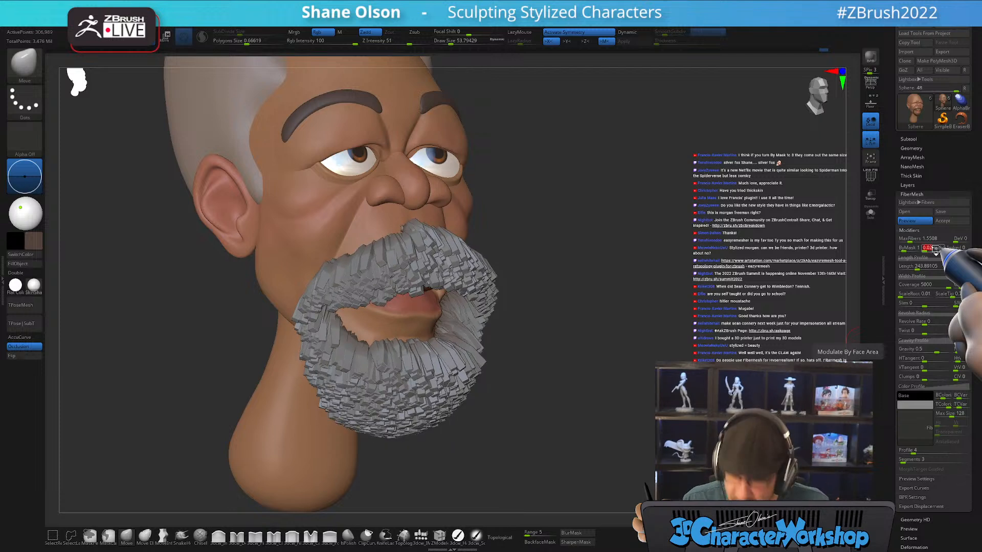
pyautogui.write('0.5')
pyautogui.press('Return')
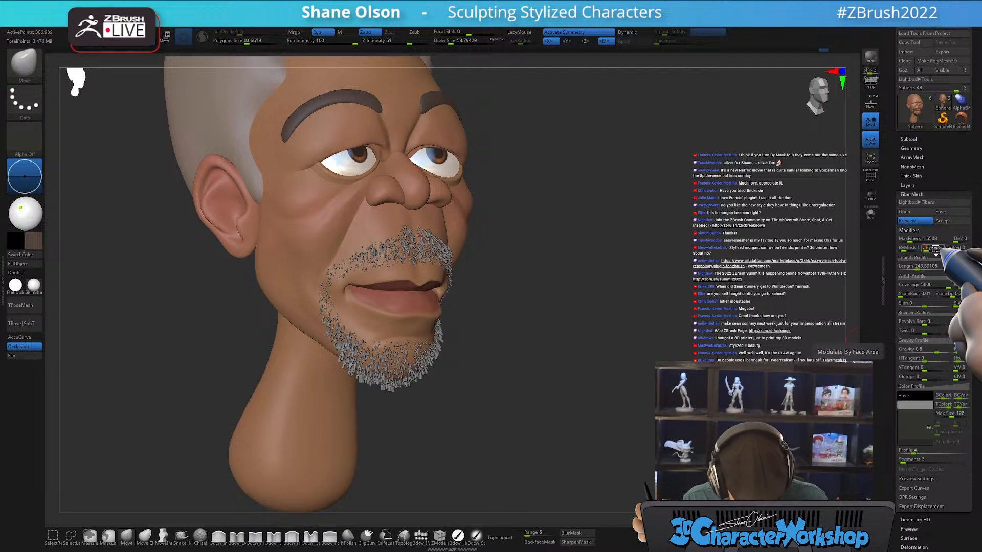
pyautogui.press('Return')
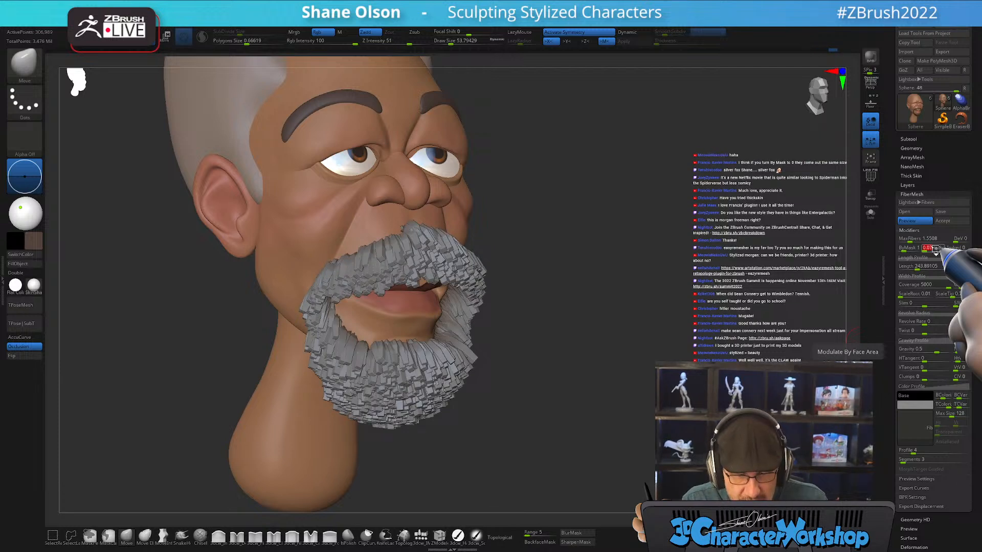
pyautogui.write('.03')
pyautogui.press('Return')
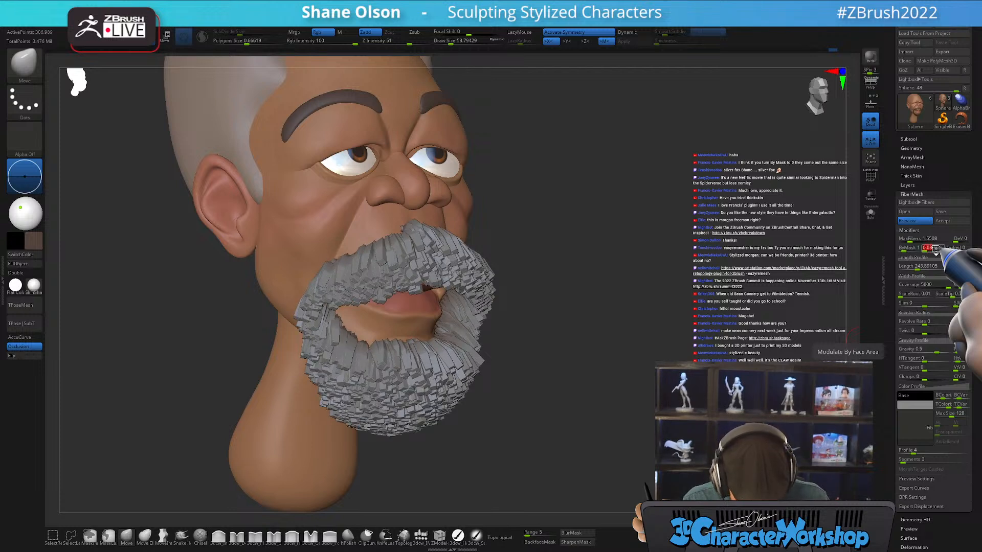
pyautogui.write('0.9')
pyautogui.press('Return')
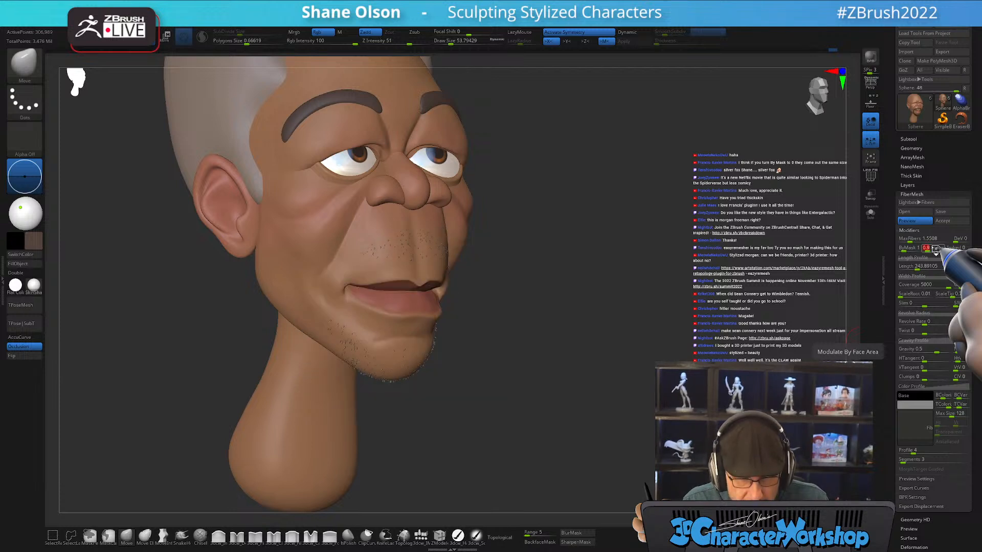
# Try ByArea modulation at 0.3 and settle on 0.2 for fuller moustache and goatee fibers
pyautogui.write('0.3')
pyautogui.press('Return')
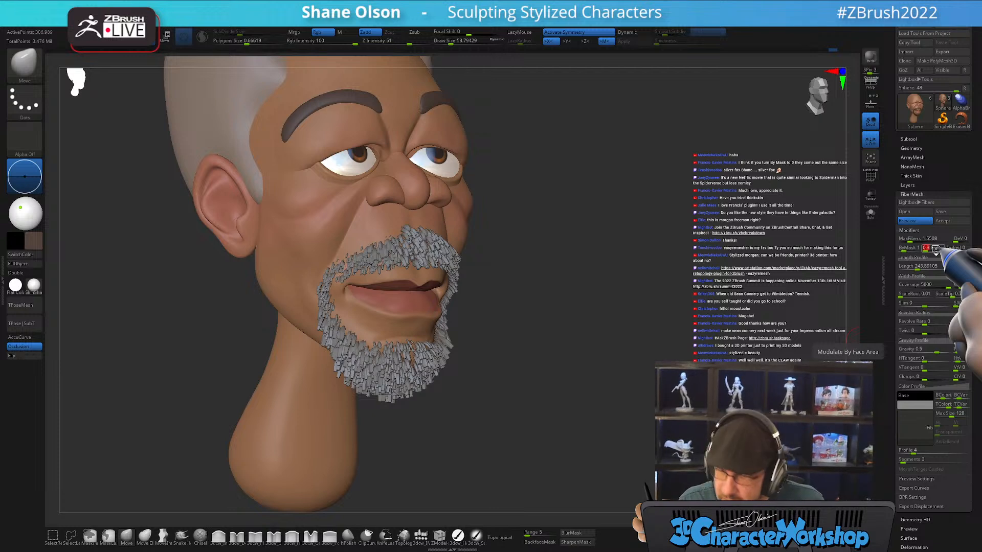
pyautogui.press('Return')
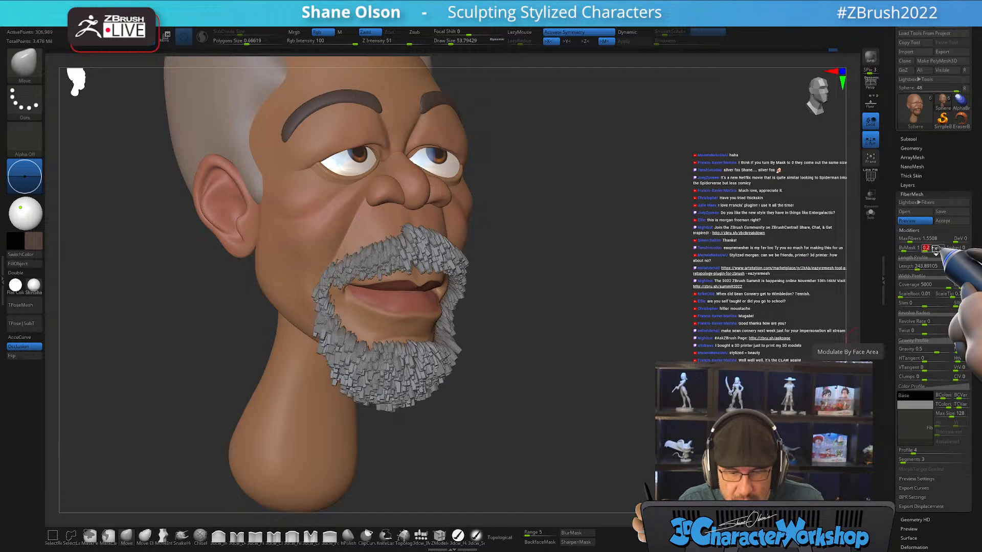
# Shorten the facial hair by reducing the fiber Length to about 61, and check the stubble around the mouth up close
pyautogui.click(915, 267)
pyautogui.moveTo(915, 267); pyautogui.dragTo(908, 267)
pyautogui.moveTo(511, 340); pyautogui.dragTo(622, 293)
pyautogui.moveTo(607, 329); pyautogui.dragTo(634, 332)
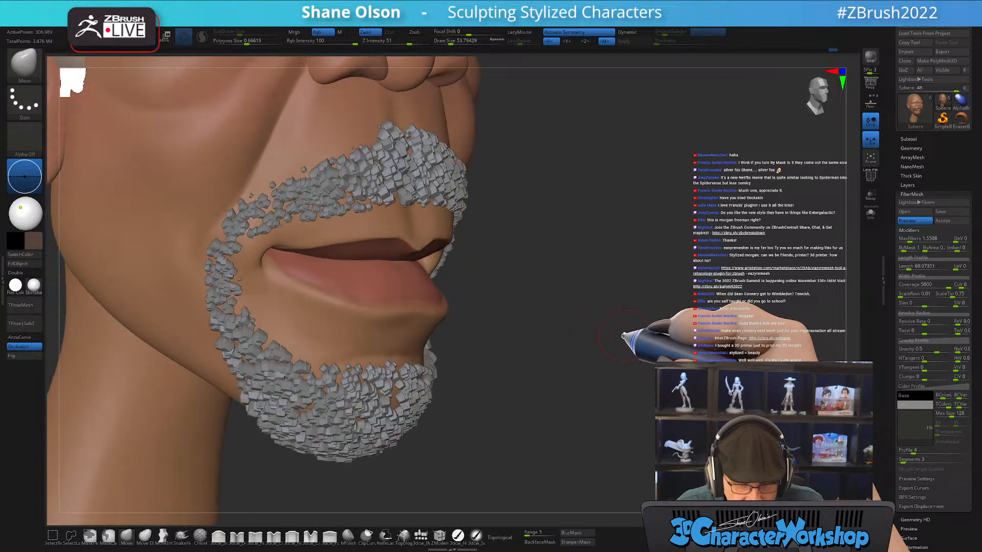
pyautogui.moveTo(578, 317); pyautogui.dragTo(576, 324)
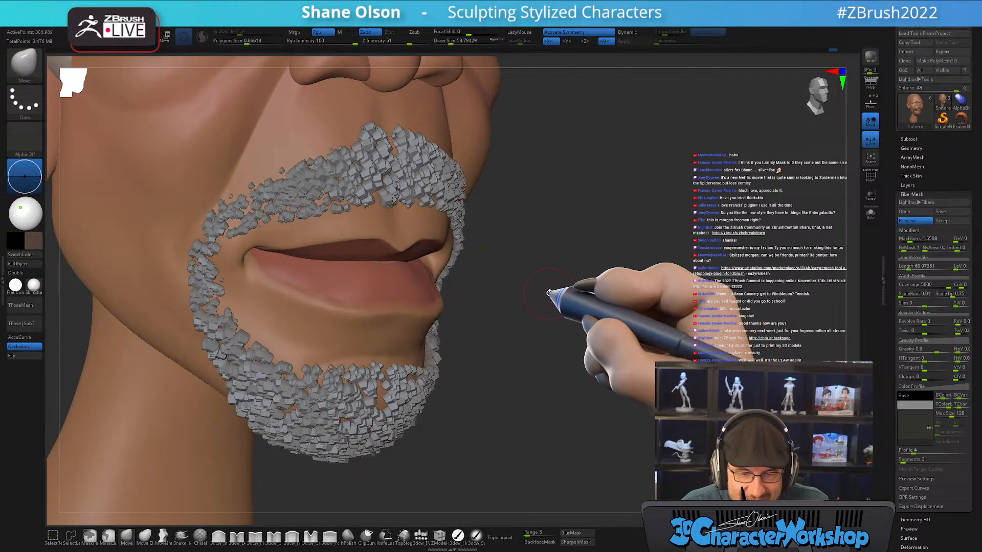
# Test the facial hair fibers at several ByArea modulation values including 0.3, and return to 0.2
pyautogui.click(926, 248)
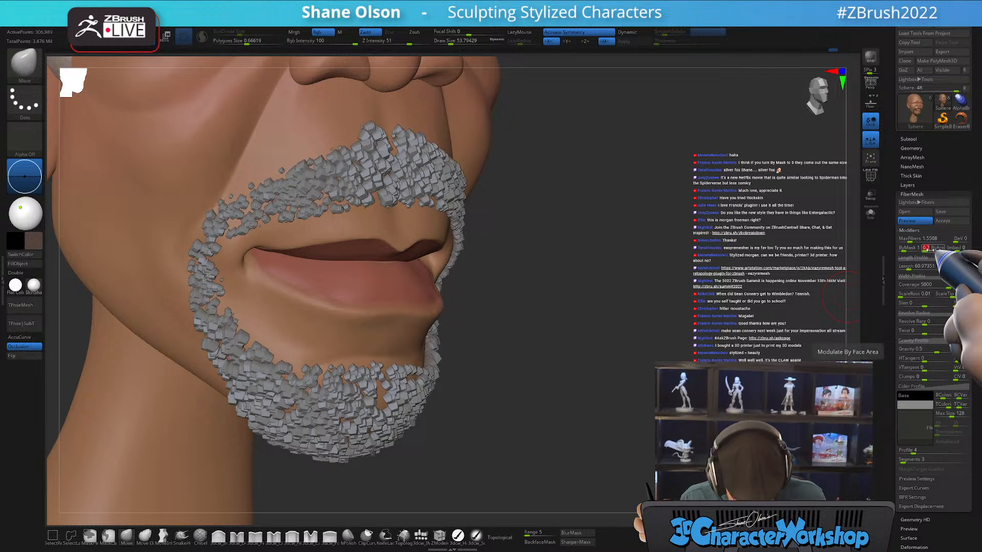
pyautogui.moveTo(929, 250); pyautogui.dragTo(930, 251)
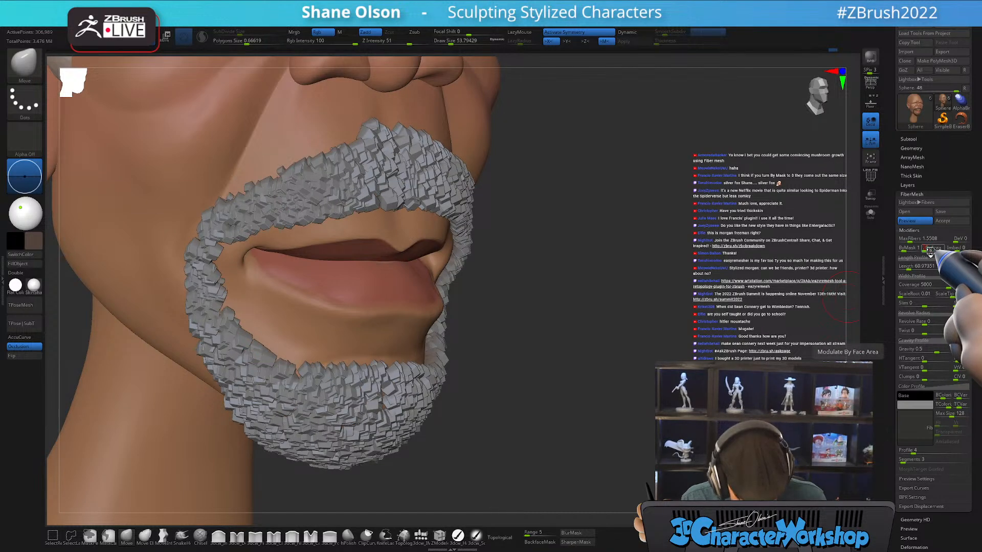
pyautogui.press('Return')
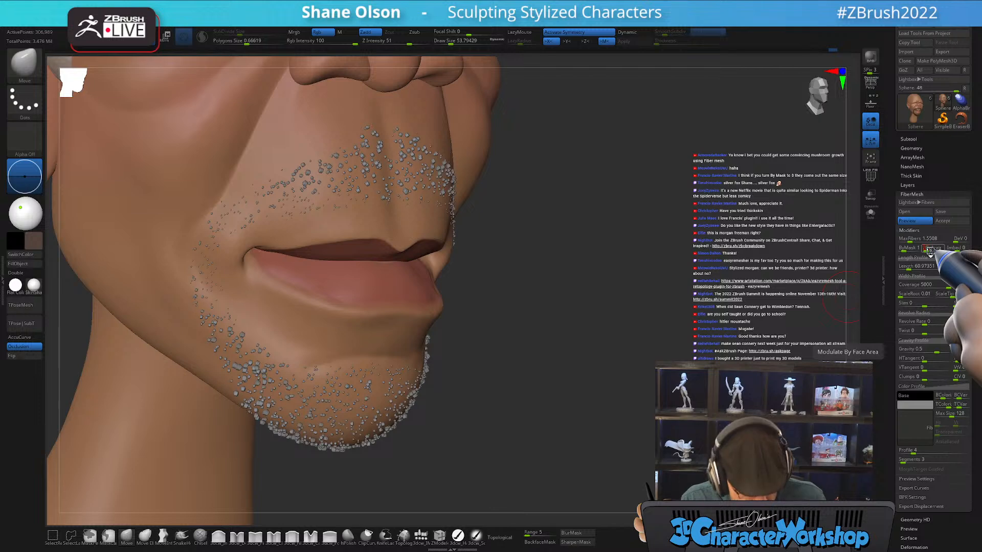
pyautogui.write('.3')
pyautogui.press('Return')
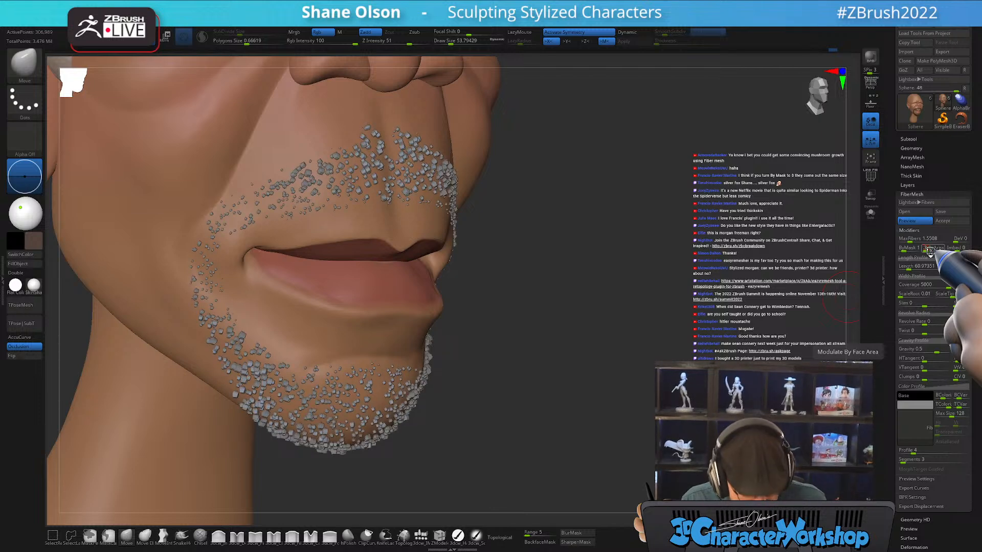
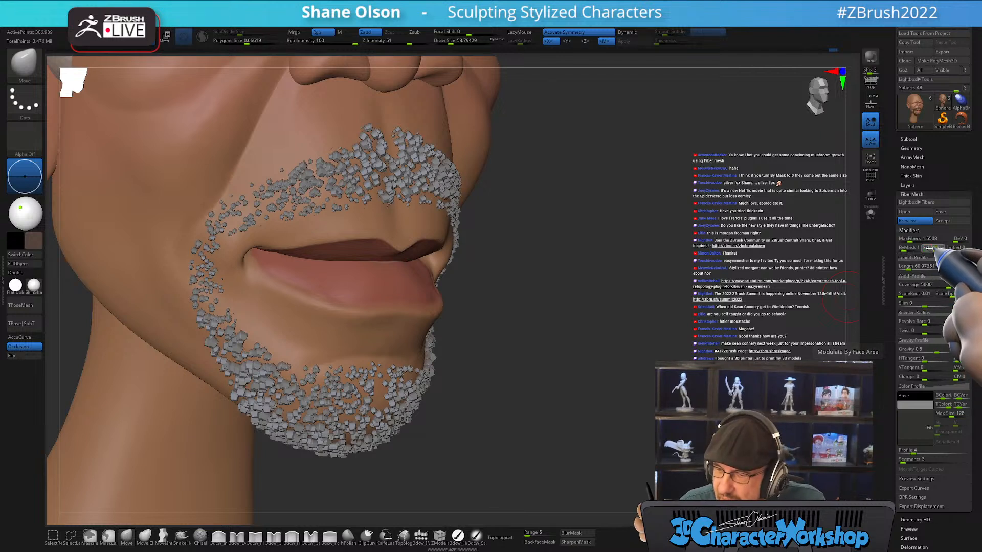
pyautogui.moveTo(931, 248); pyautogui.dragTo(931, 251)
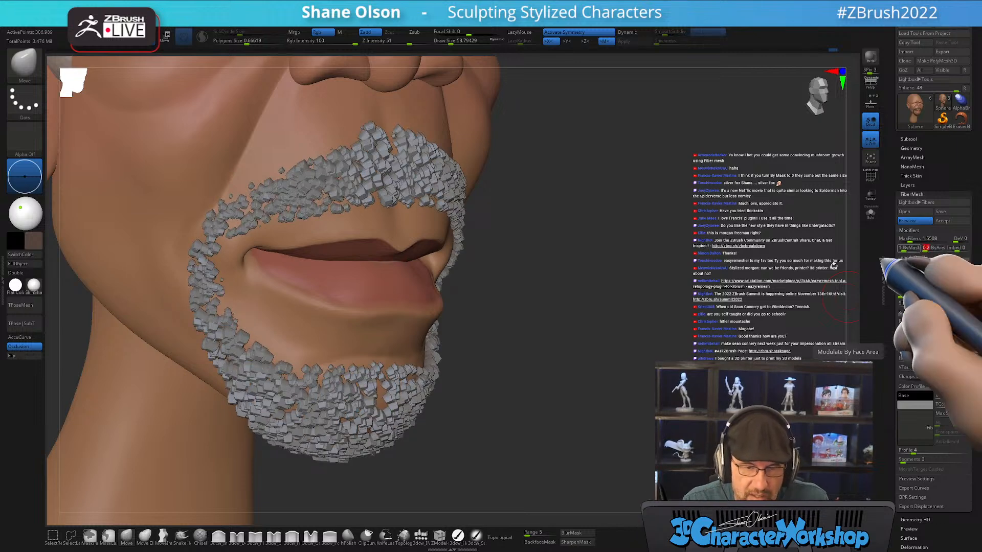
# Lengthen the facial hair fibers to about 98.8, try ByArea modulation at 0.4 and 0.45, and settle on 0.35
pyautogui.moveTo(636, 350); pyautogui.dragTo(606, 353)
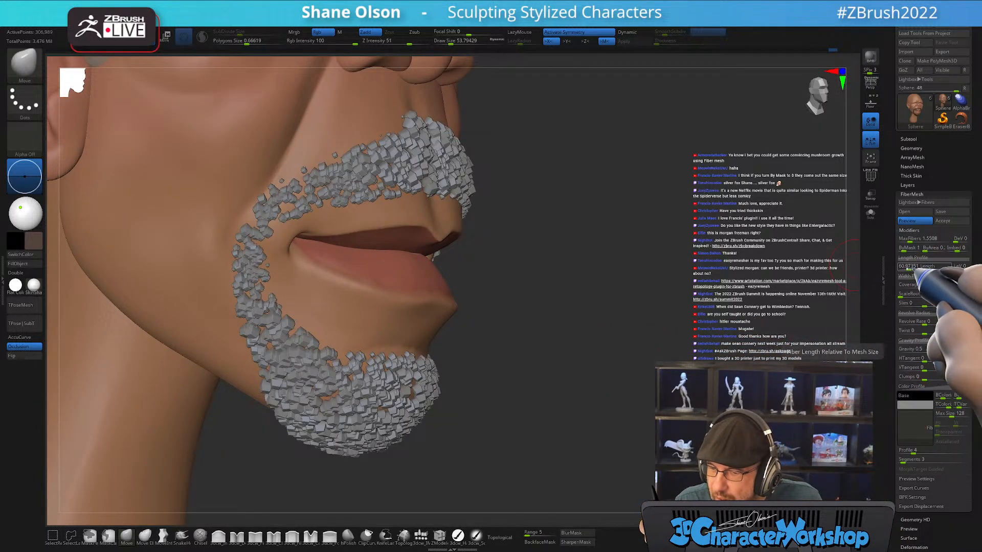
pyautogui.moveTo(915, 266); pyautogui.dragTo(920, 267)
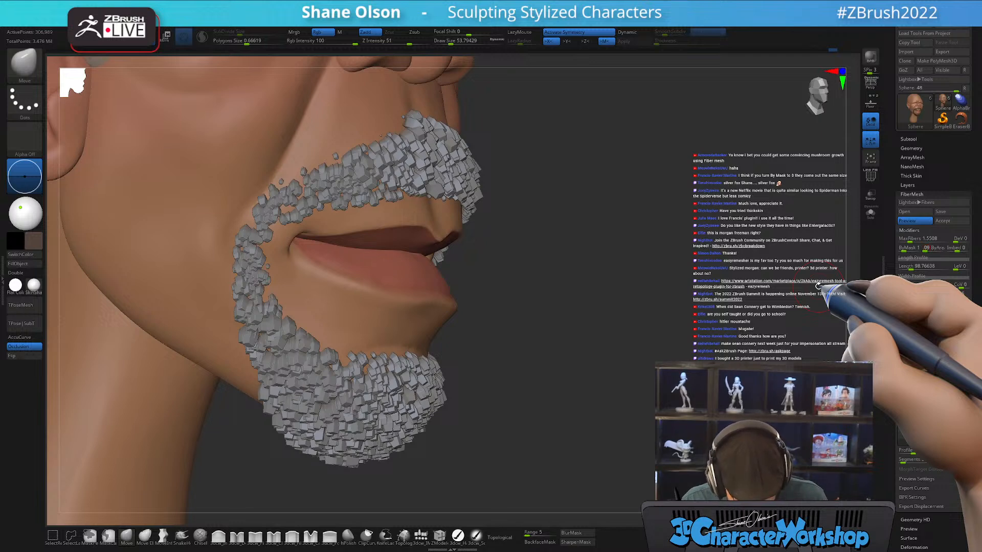
pyautogui.press('Return')
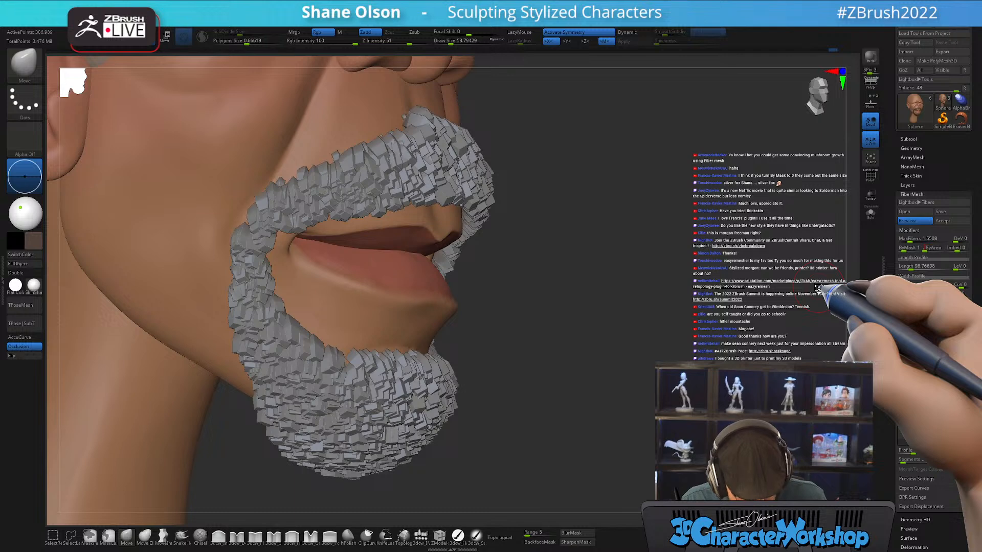
pyautogui.press('Return')
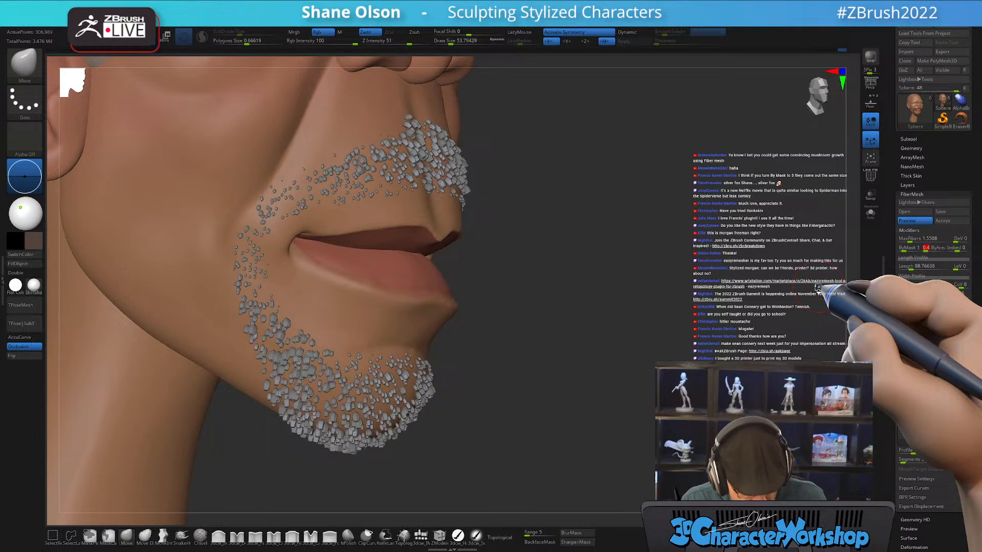
pyautogui.write('.45')
pyautogui.press('Return')
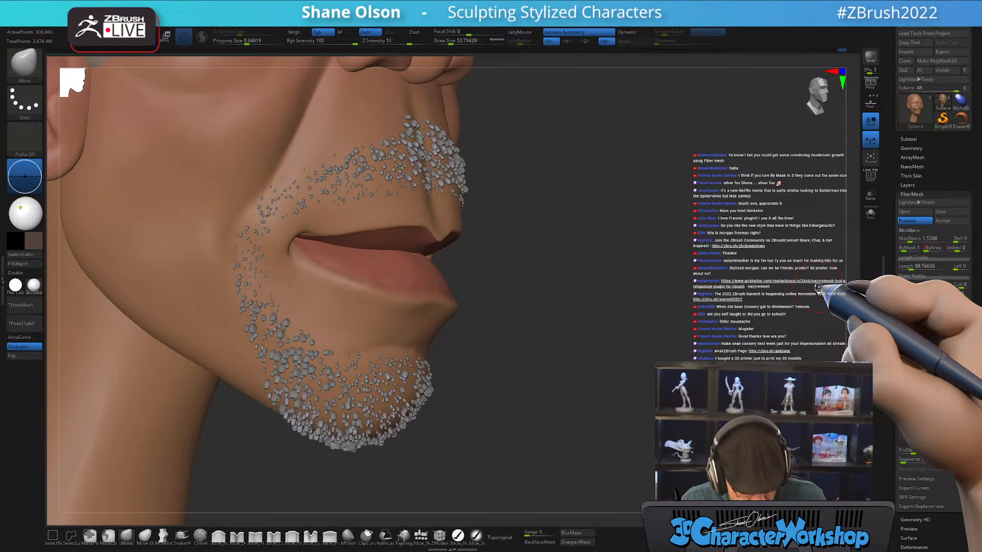
pyautogui.write('.35')
pyautogui.press('Return')
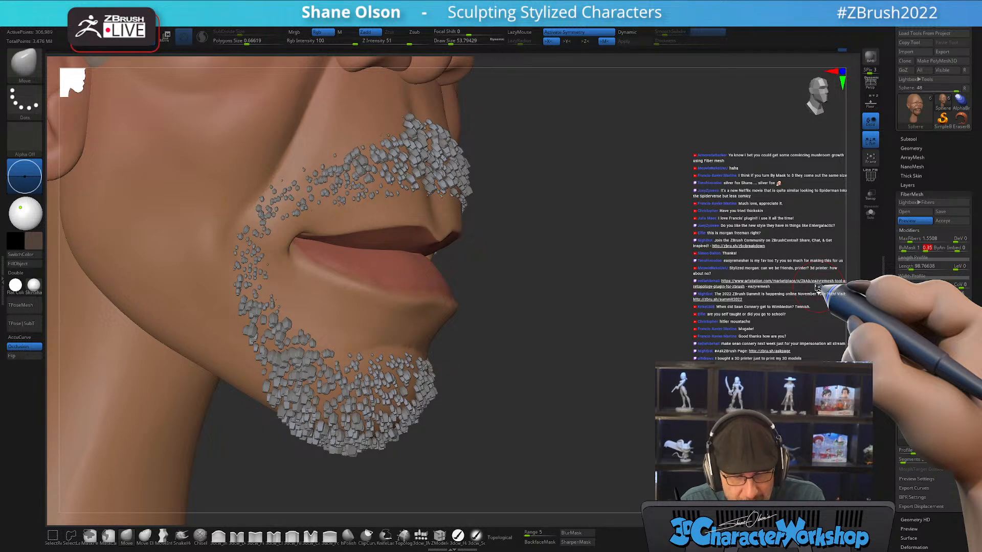
# Check the facial hair from the side and at full-head distance, and save the tool as a new Caricature version in the ZTLs folder
pyautogui.moveTo(757, 314); pyautogui.dragTo(762, 327)
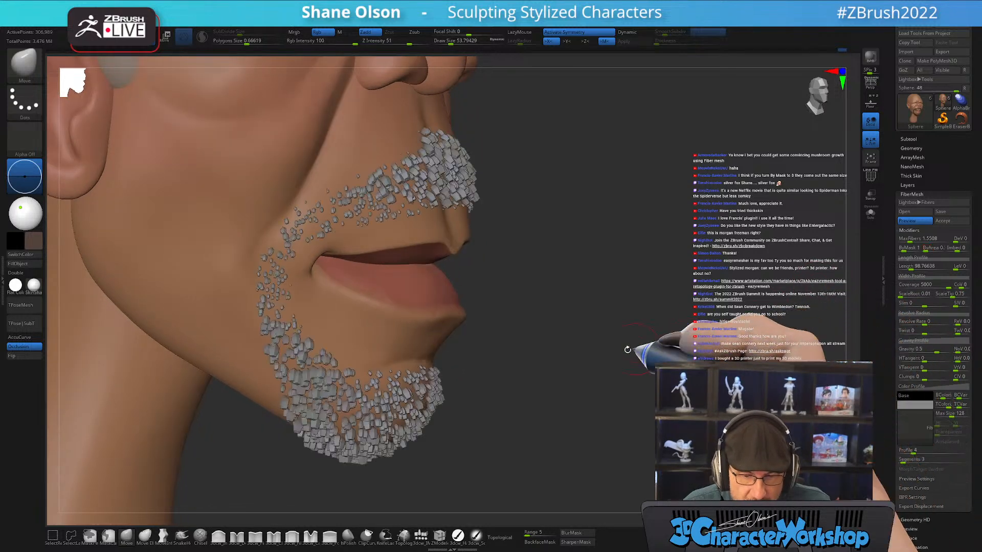
pyautogui.moveTo(624, 344); pyautogui.dragTo(552, 362)
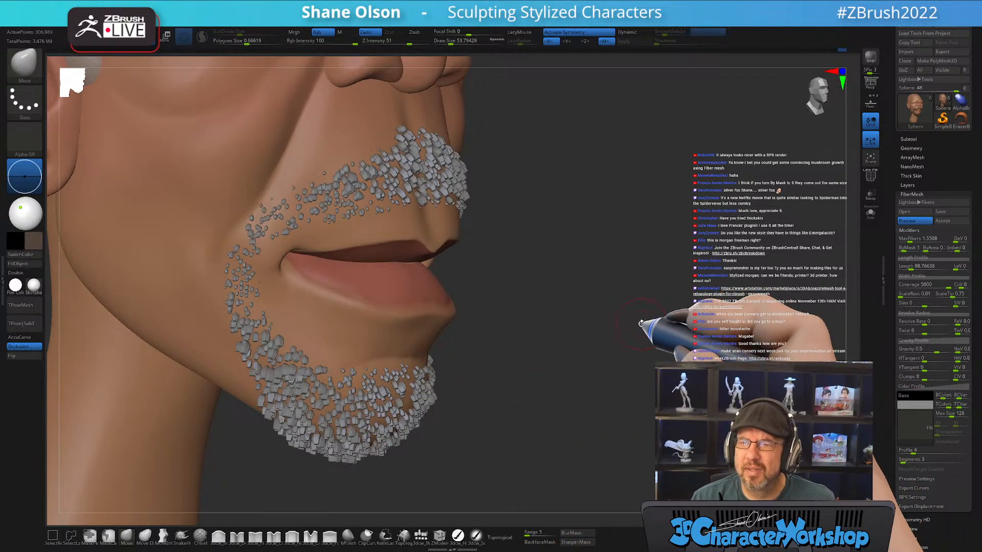
pyautogui.moveTo(643, 330)
pyautogui.mouseDown()
pyautogui.moveTo(635, 307)
pyautogui.moveTo(648, 295)
pyautogui.moveTo(685, 335)
pyautogui.moveTo(657, 329)
pyautogui.moveTo(644, 338)
pyautogui.moveTo(630, 324)
pyautogui.moveTo(488, 348)
pyautogui.moveTo(565, 324)
pyautogui.mouseUp()
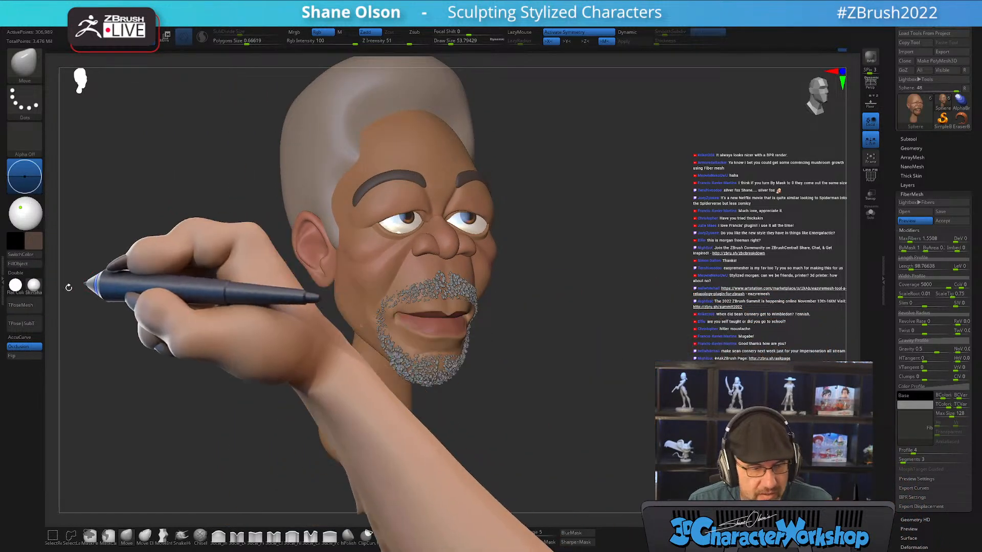
pyautogui.click(3, 284)
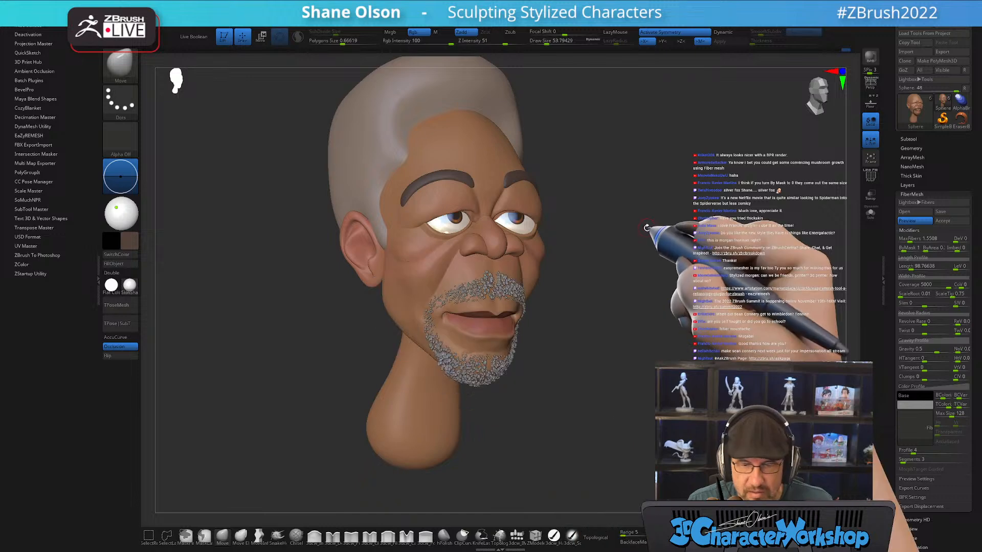
pyautogui.keyDown('alt'); pyautogui.moveTo(645, 220); pyautogui.dragTo(641, 235); pyautogui.keyUp('alt')
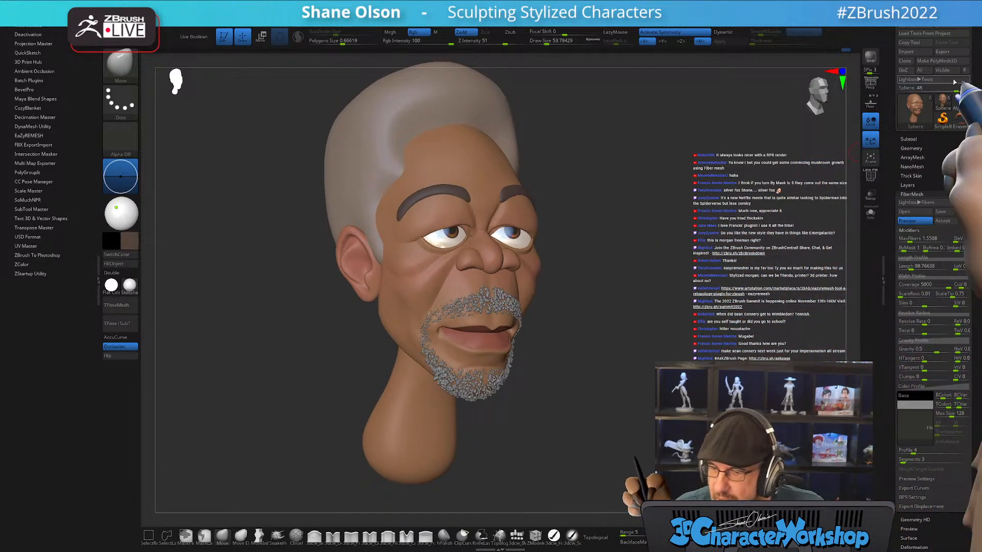
pyautogui.click(948, 24)
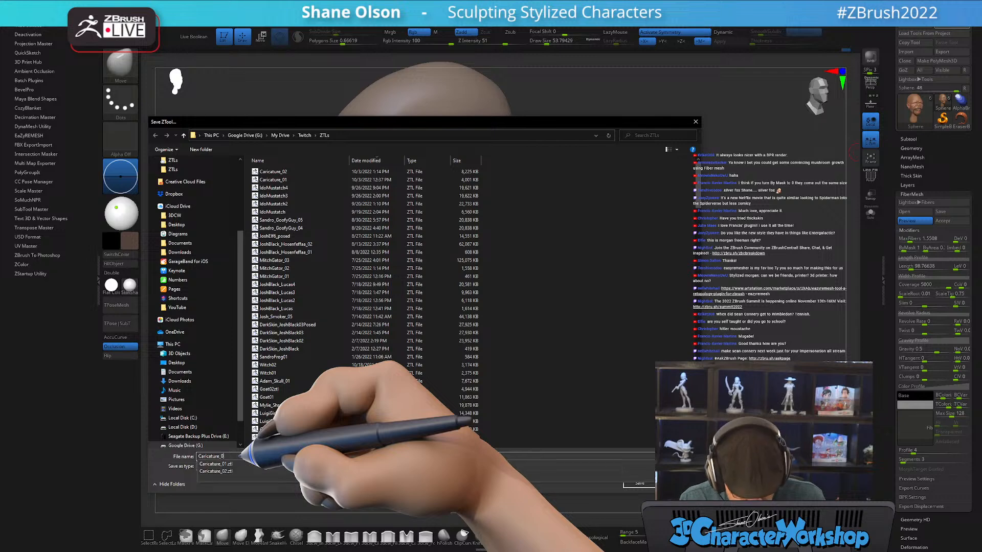
pyautogui.press('Return')
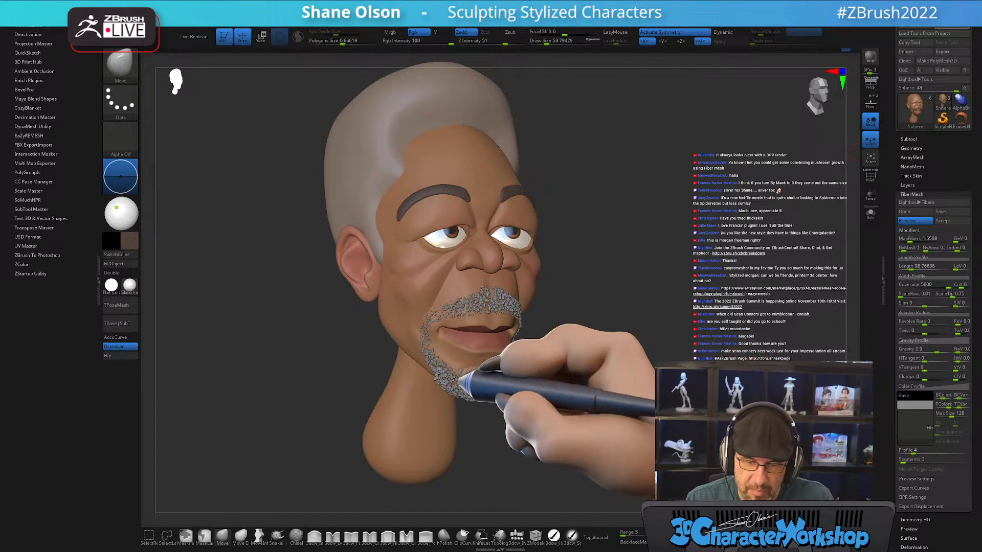
# Turn the FiberMesh preview back on and make a BPR render of the head with Occlusion disabled
pyautogui.hotkey('ctrl', 'z')
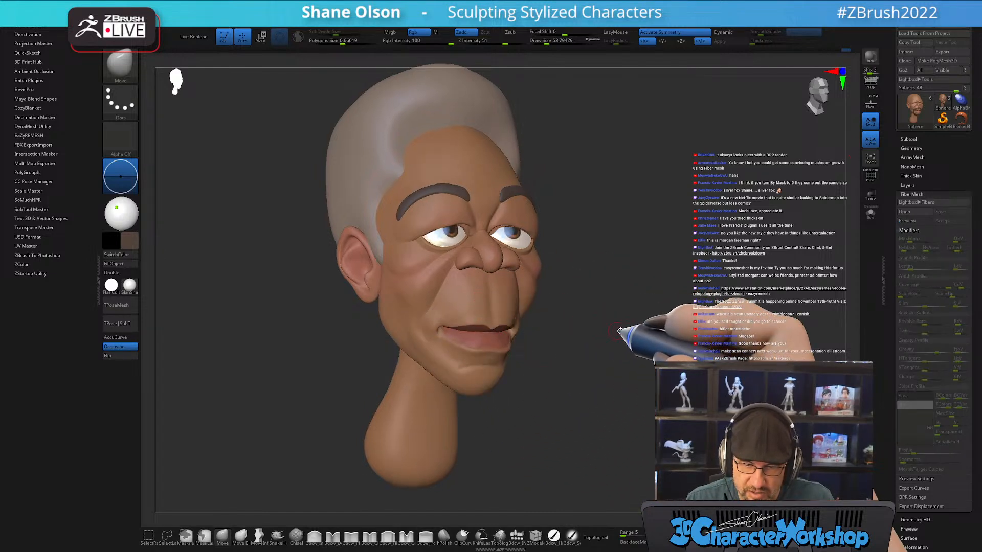
pyautogui.click(910, 222)
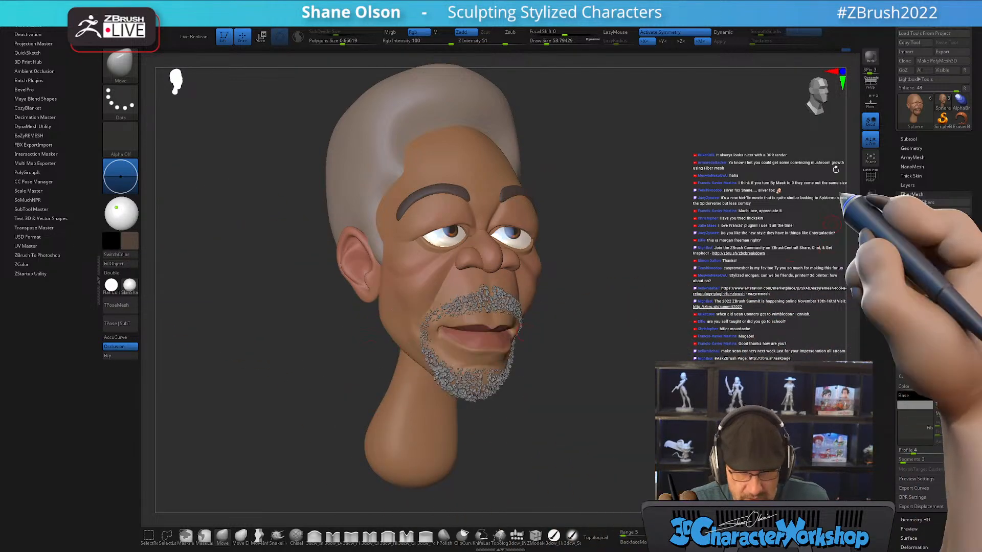
pyautogui.click(870, 57)
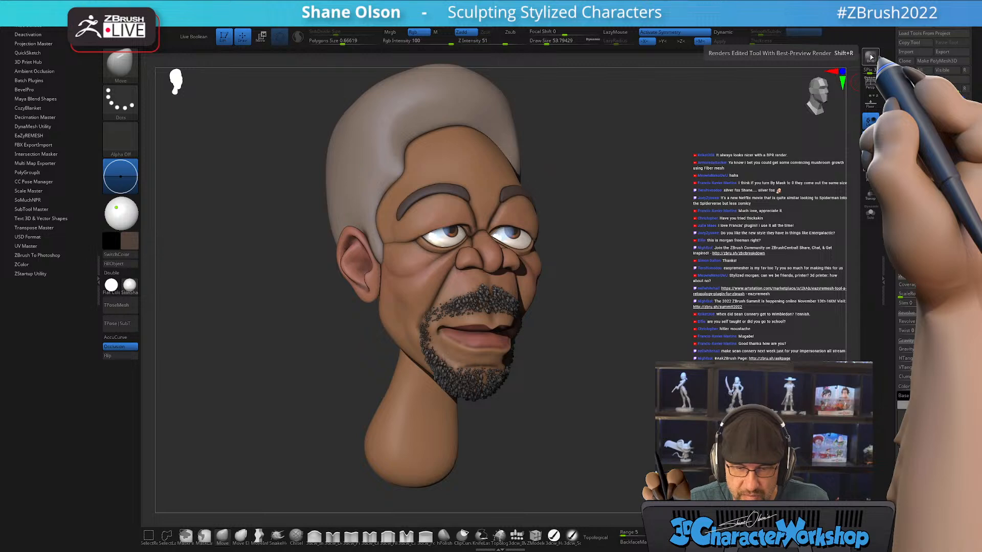
pyautogui.click(123, 347)
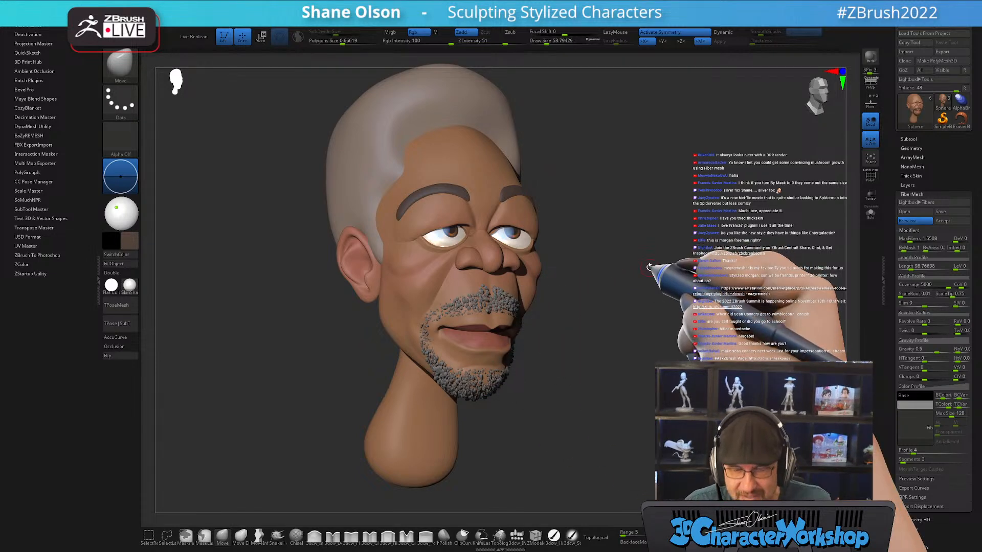
# Set the fiber Length to about 137.2 and check the moustache and goatee from the front and three-quarter views
pyautogui.keyDown('alt'); pyautogui.moveTo(648, 267); pyautogui.dragTo(664, 301); pyautogui.keyUp('alt')
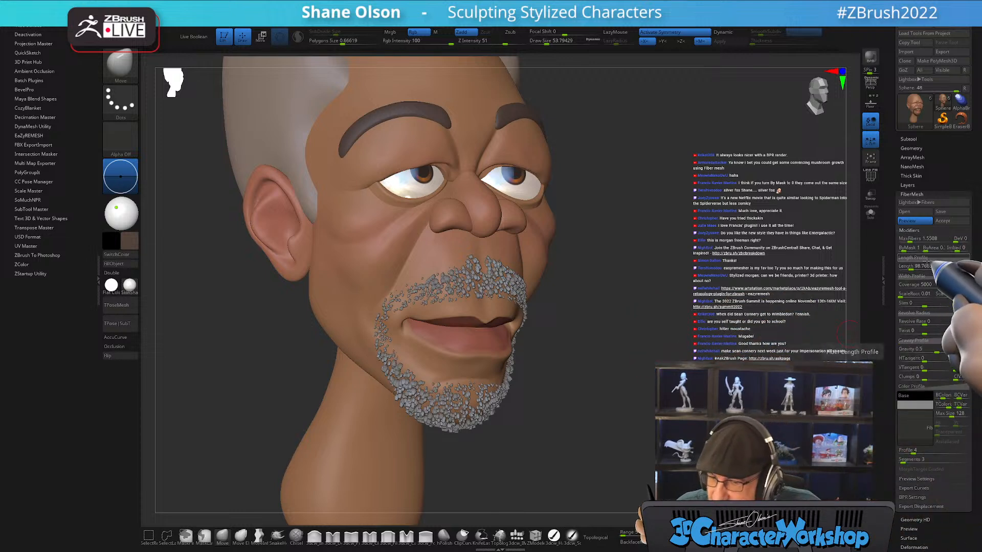
pyautogui.click(909, 267)
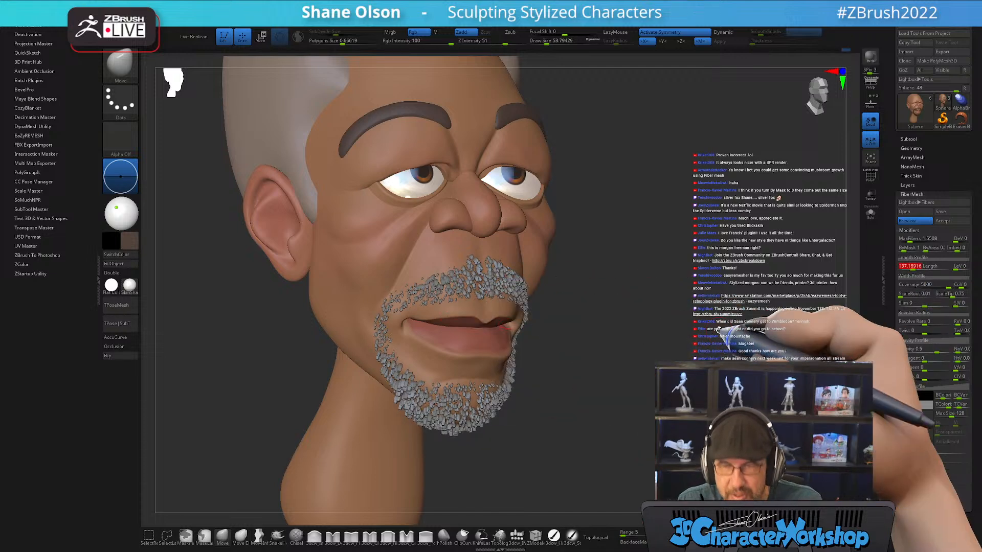
pyautogui.moveTo(718, 329); pyautogui.dragTo(680, 306)
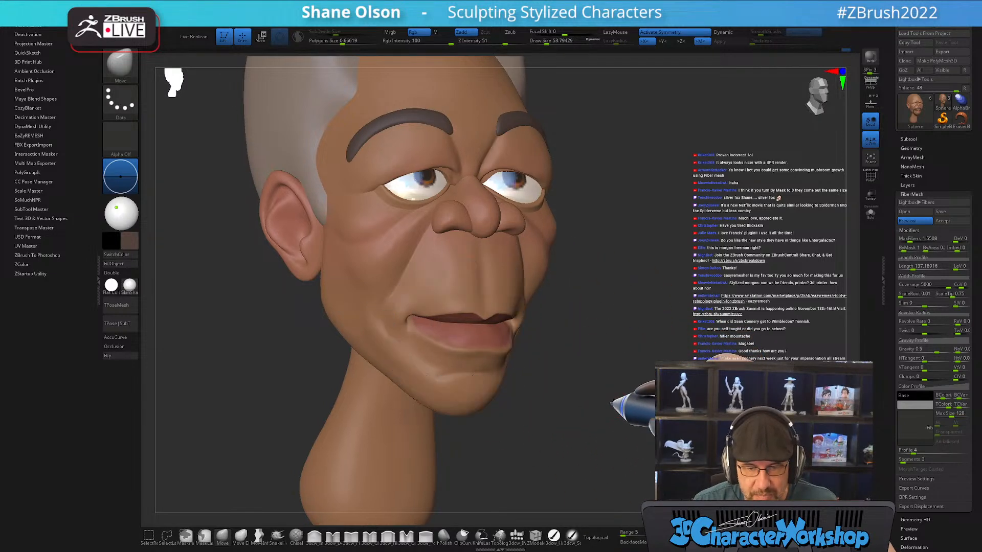
pyautogui.moveTo(613, 391); pyautogui.dragTo(731, 392)
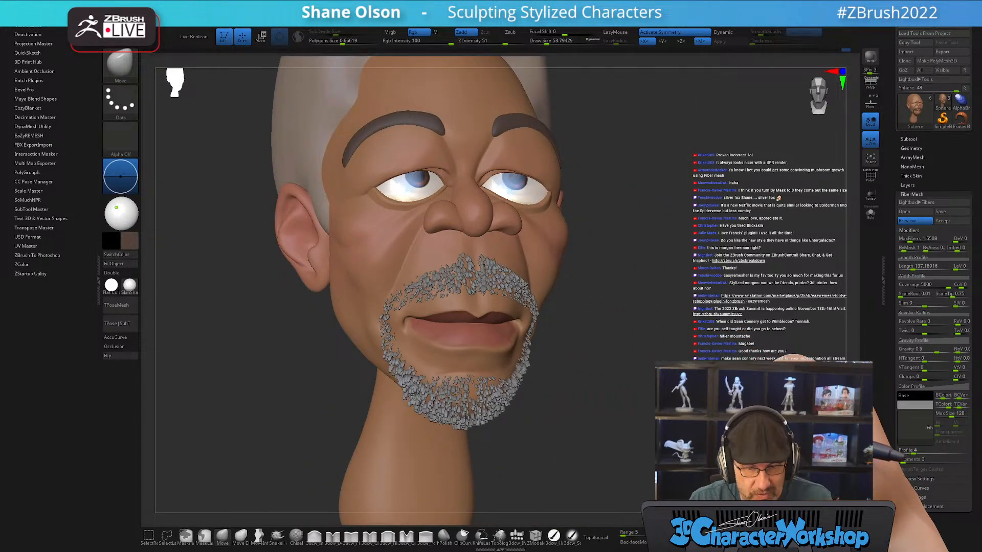
pyautogui.moveTo(637, 396); pyautogui.dragTo(667, 398)
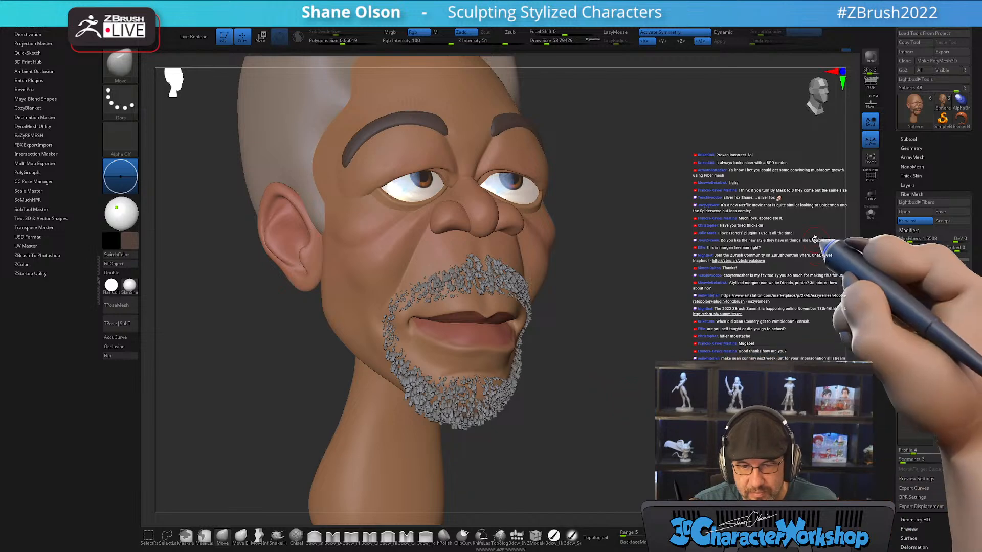
# Turn off the FiberMesh preview and examine the clean-shaven face from the front and both three-quarter sides
pyautogui.click(904, 220)
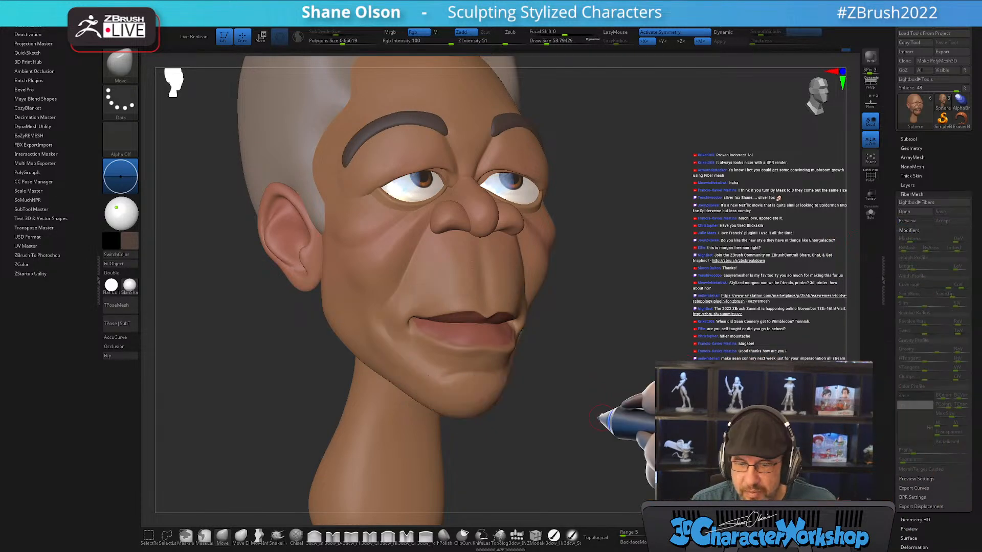
pyautogui.moveTo(625, 357); pyautogui.dragTo(564, 346)
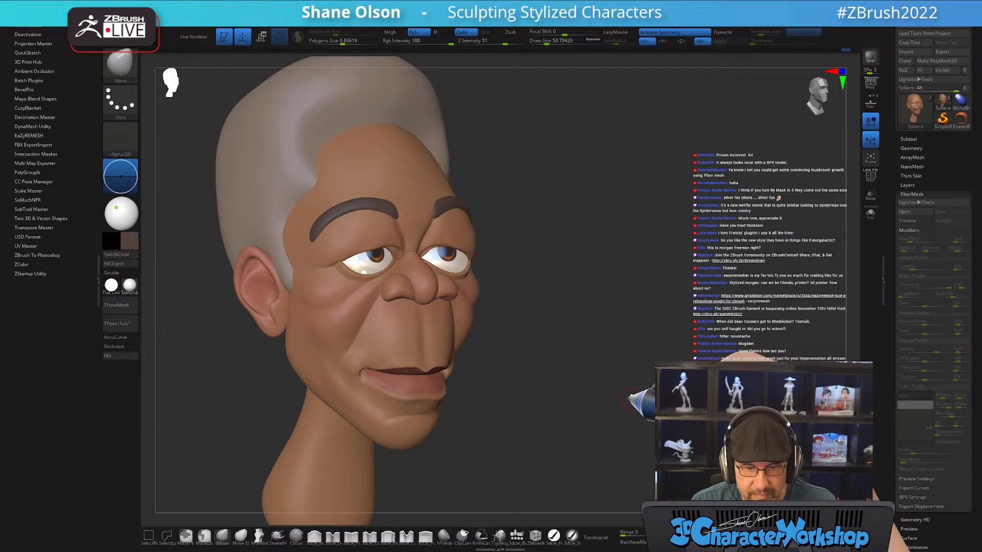
pyautogui.keyDown('alt'); pyautogui.moveTo(630, 398); pyautogui.dragTo(648, 379); pyautogui.keyUp('alt')
pyautogui.moveTo(587, 390); pyautogui.dragTo(427, 332)
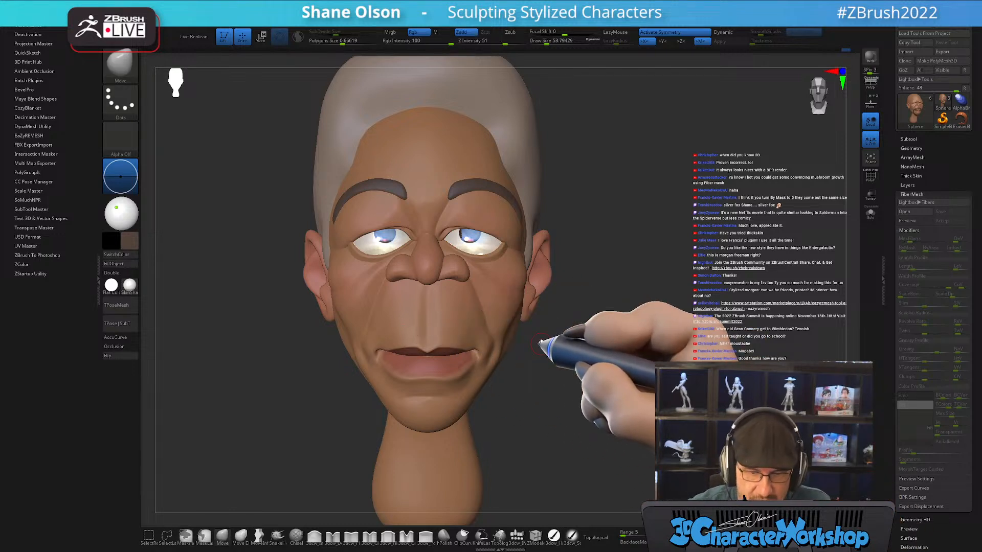
pyautogui.moveTo(541, 341); pyautogui.dragTo(585, 451)
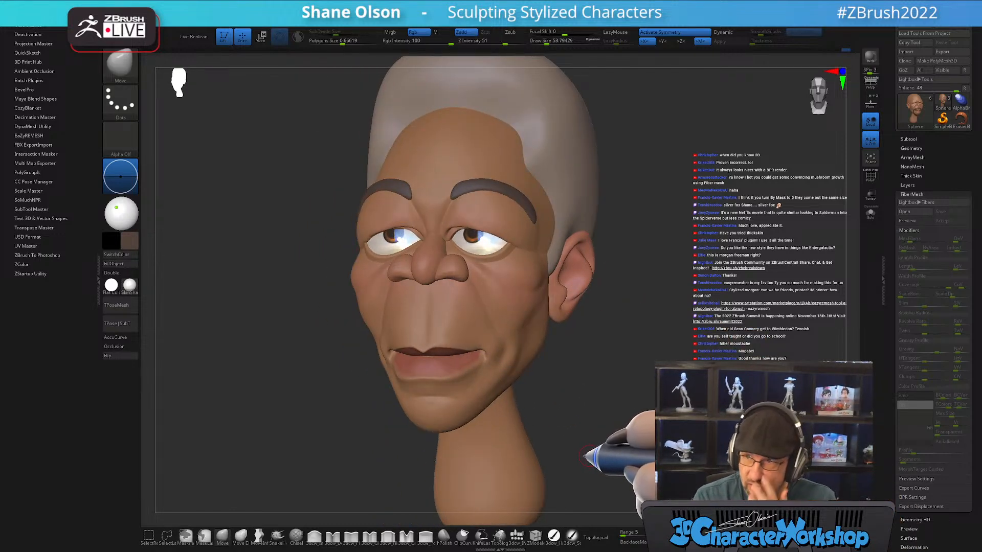
pyautogui.moveTo(578, 357); pyautogui.dragTo(637, 338)
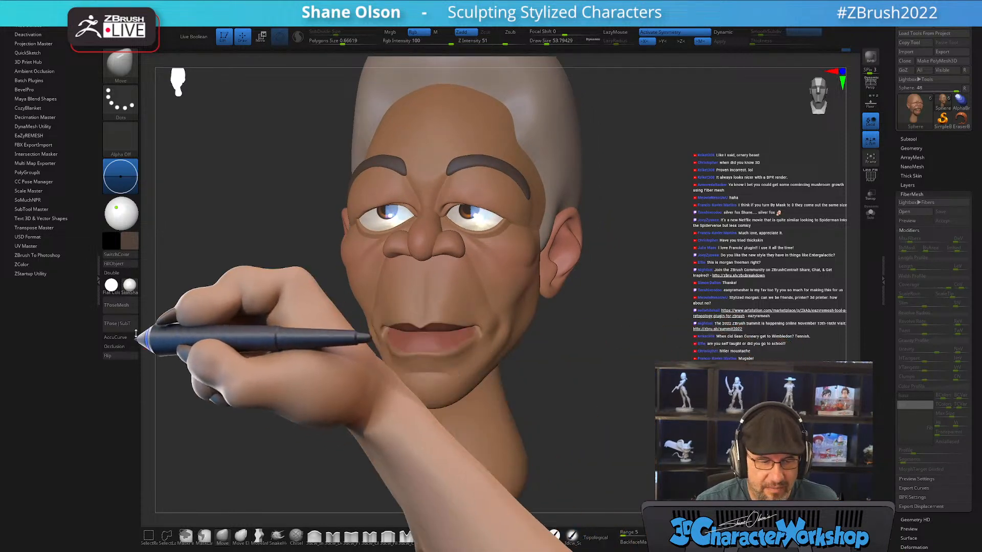
# Close the plugin tray, face the head from the front, and switch to the Topology brush with a draw size of about 39
pyautogui.click(98, 278)
pyautogui.moveTo(565, 390); pyautogui.dragTo(582, 368)
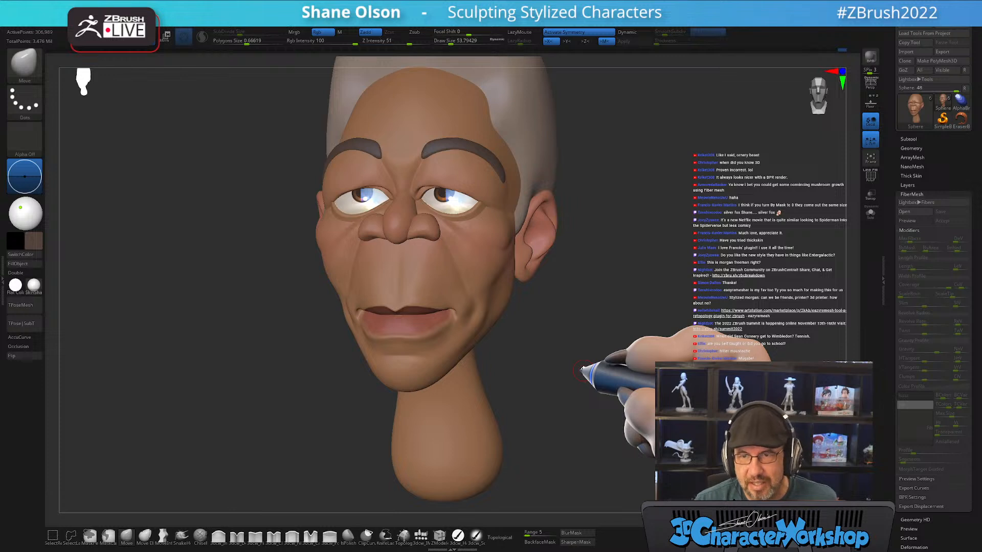
pyautogui.moveTo(553, 361); pyautogui.dragTo(572, 344)
pyautogui.moveTo(535, 394)
pyautogui.keyDown('shift'); pyautogui.mouseDown()
pyautogui.moveTo(548, 371)
pyautogui.moveTo(544, 393)
pyautogui.moveTo(559, 390)
pyautogui.mouseUp(); pyautogui.keyUp('shift')
pyautogui.click(403, 535)
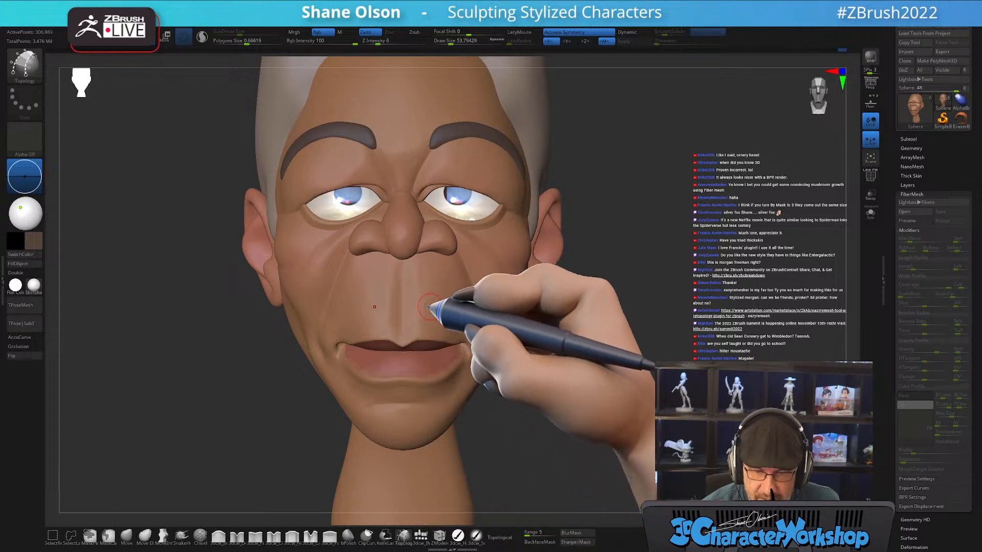
pyautogui.hotkey('shift', 'f')
pyautogui.hotkey('shift', 'f')
pyautogui.moveTo(431, 310); pyautogui.dragTo(429, 310)
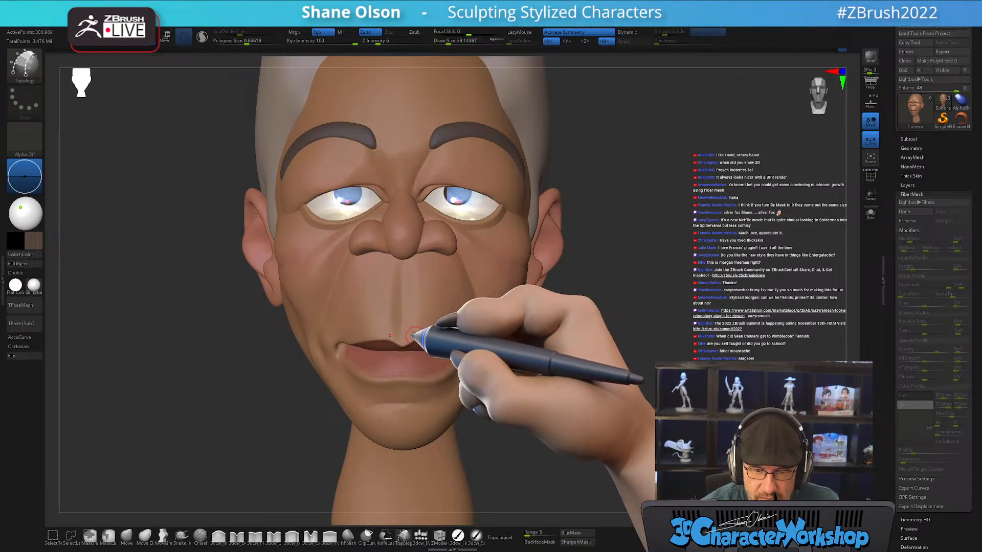
# Draw symmetrical topology curves across the moustache area, from the centre of the upper lip out around the mouth corner
pyautogui.moveTo(402, 278); pyautogui.dragTo(402, 333)
pyautogui.moveTo(588, 347)
pyautogui.mouseDown()
pyautogui.moveTo(620, 399)
pyautogui.moveTo(655, 404)
pyautogui.moveTo(611, 389)
pyautogui.mouseUp()
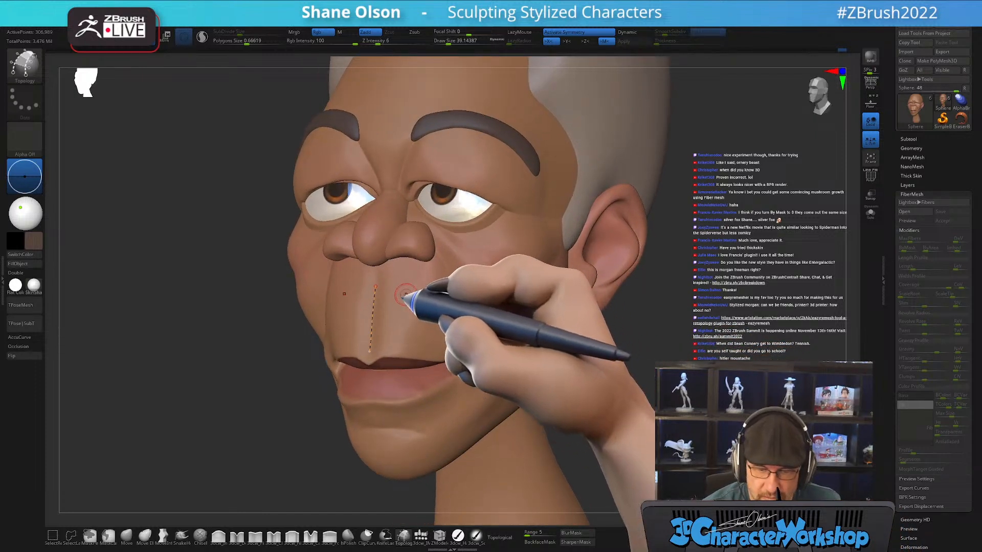
pyautogui.moveTo(402, 285); pyautogui.dragTo(400, 329)
pyautogui.moveTo(547, 333); pyautogui.dragTo(497, 336, button='right')
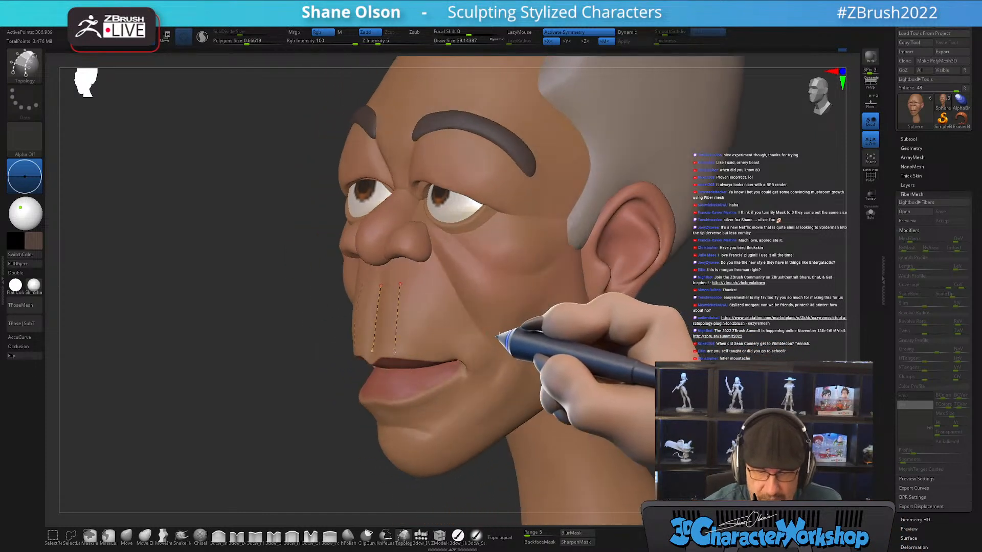
pyautogui.moveTo(431, 291); pyautogui.dragTo(422, 347)
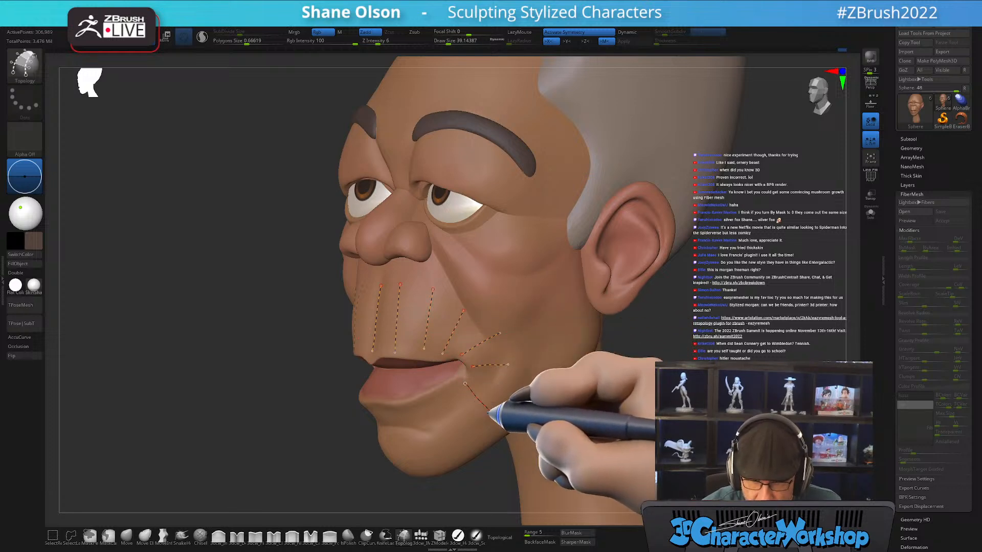
# Undo and redraw the topology curve below the mouth corner, continuing the row of short curves down toward the chin
pyautogui.moveTo(498, 423); pyautogui.dragTo(496, 381, button='right')
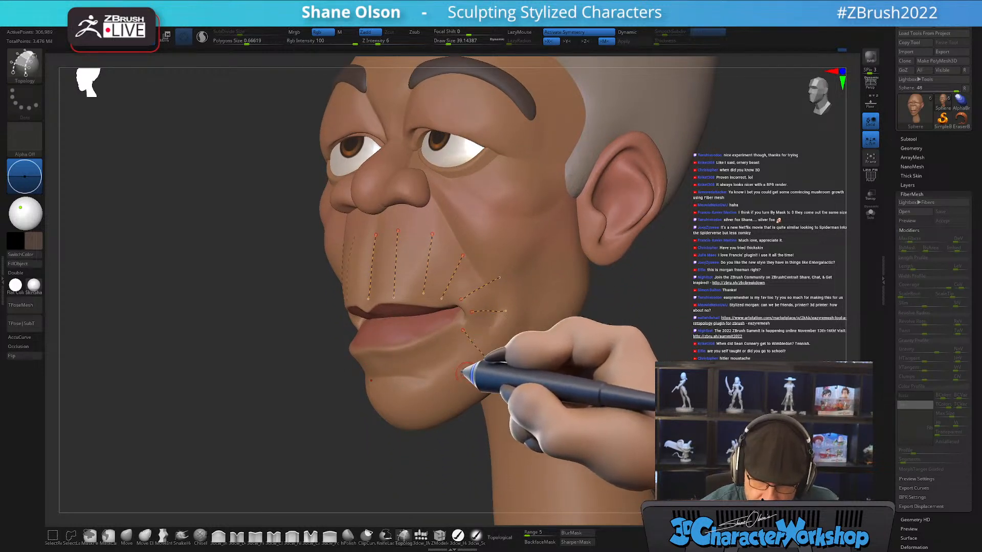
pyautogui.hotkey('ctrl', 'z')
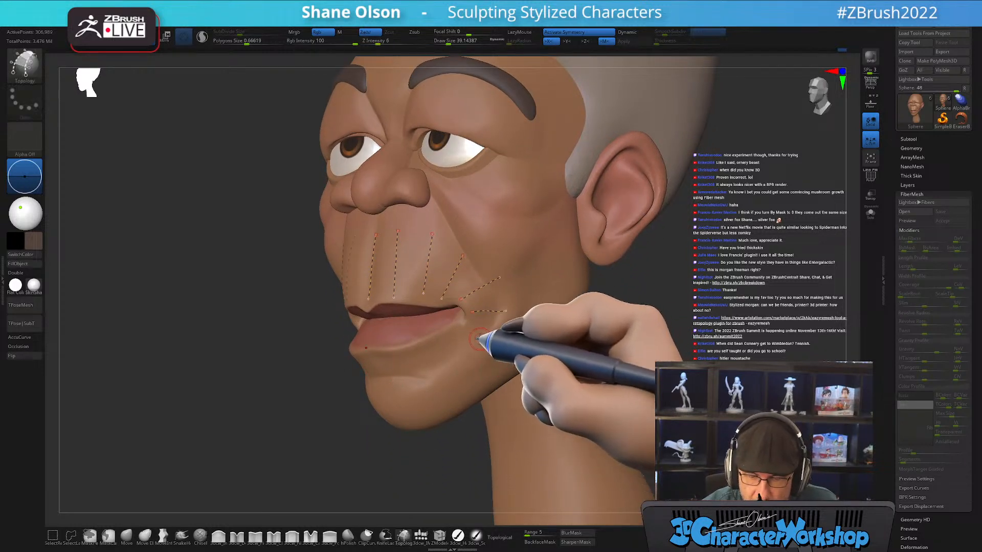
pyautogui.moveTo(466, 333); pyautogui.dragTo(470, 335)
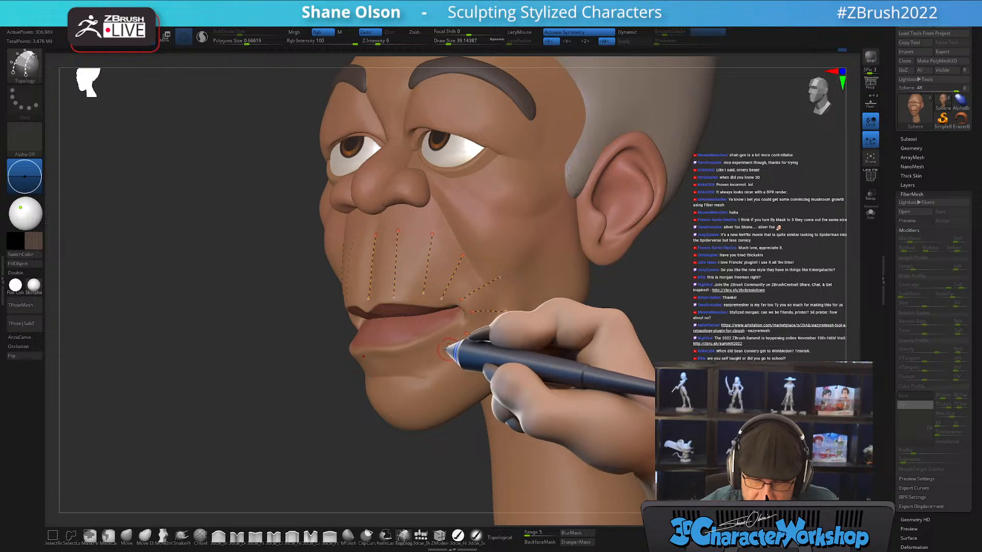
# Redraw the vertical topology curve down the chin's centre to its underside and add matching curves across the side of the chin
pyautogui.moveTo(527, 331); pyautogui.dragTo(563, 354, button='right')
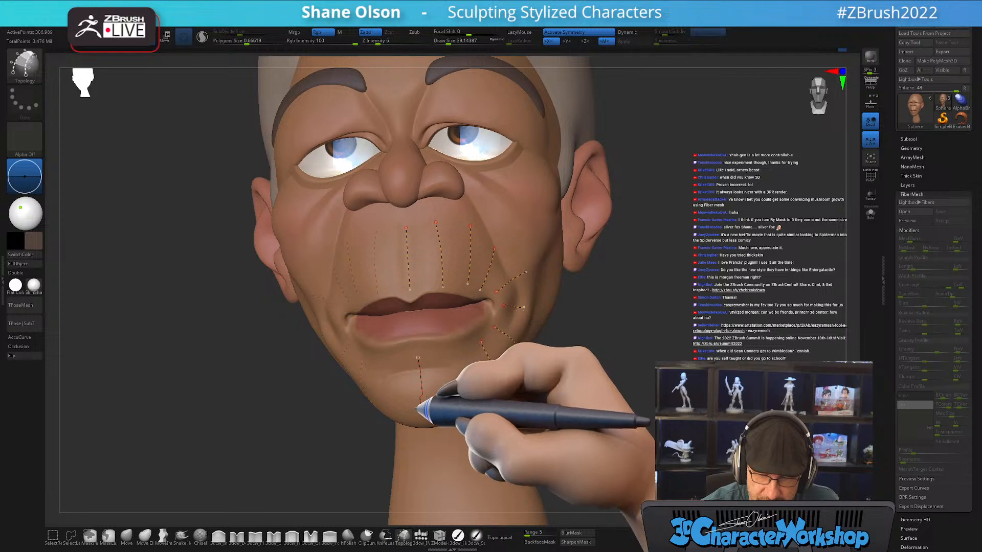
pyautogui.hotkey('ctrl', 'z')
pyautogui.moveTo(417, 354); pyautogui.dragTo(417, 369)
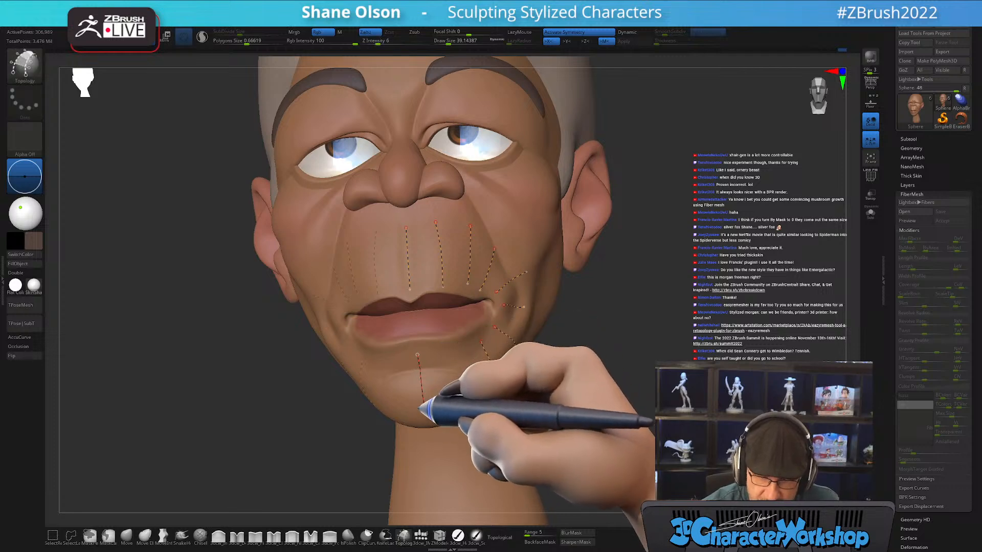
pyautogui.moveTo(426, 403); pyautogui.dragTo(464, 408, button='right')
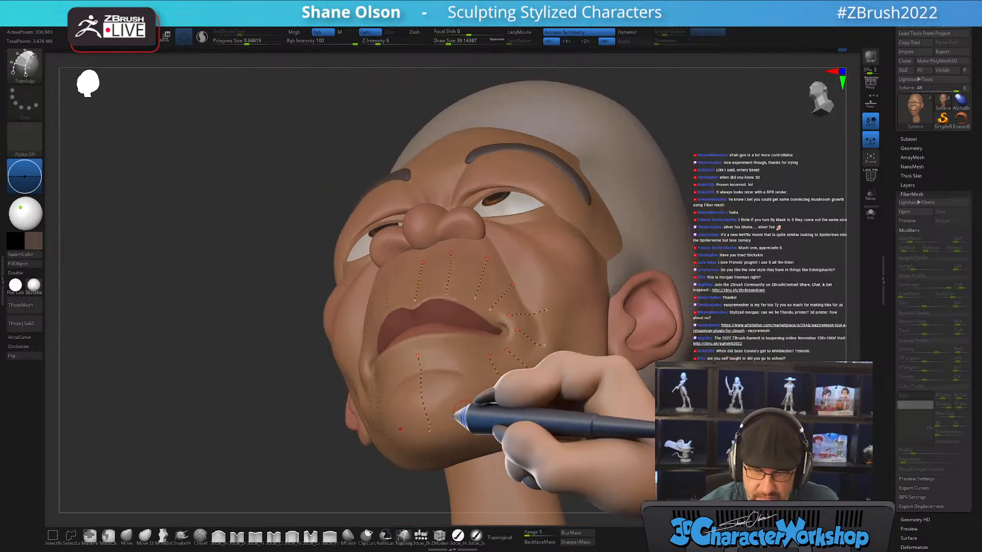
pyautogui.hotkey('ctrl', 'z')
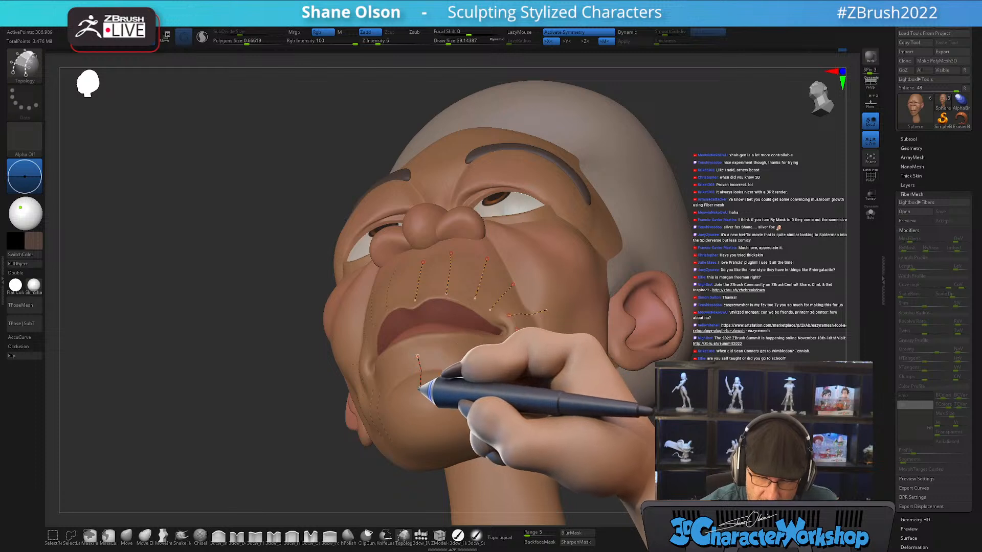
pyautogui.hotkey('ctrl', 'z')
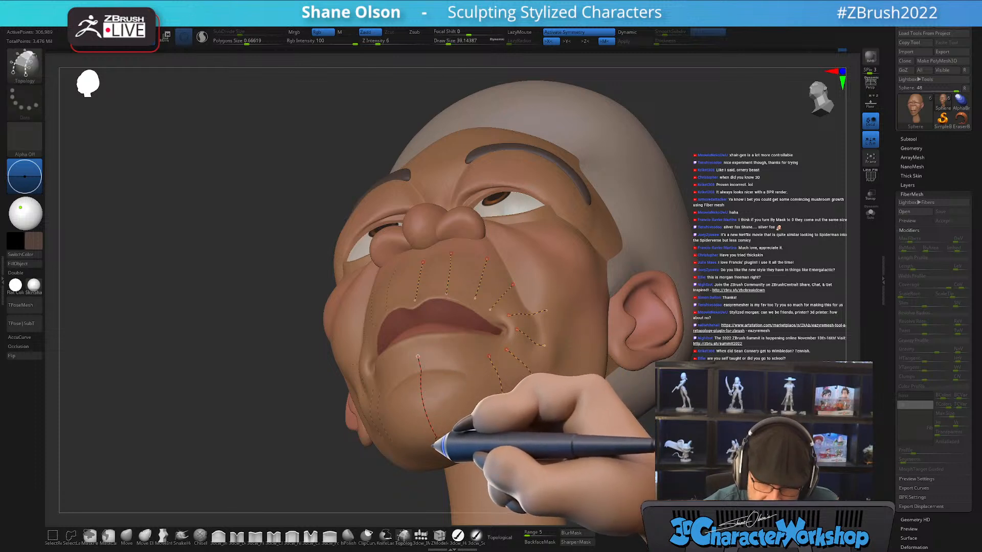
pyautogui.moveTo(543, 379); pyautogui.dragTo(446, 364, button='right')
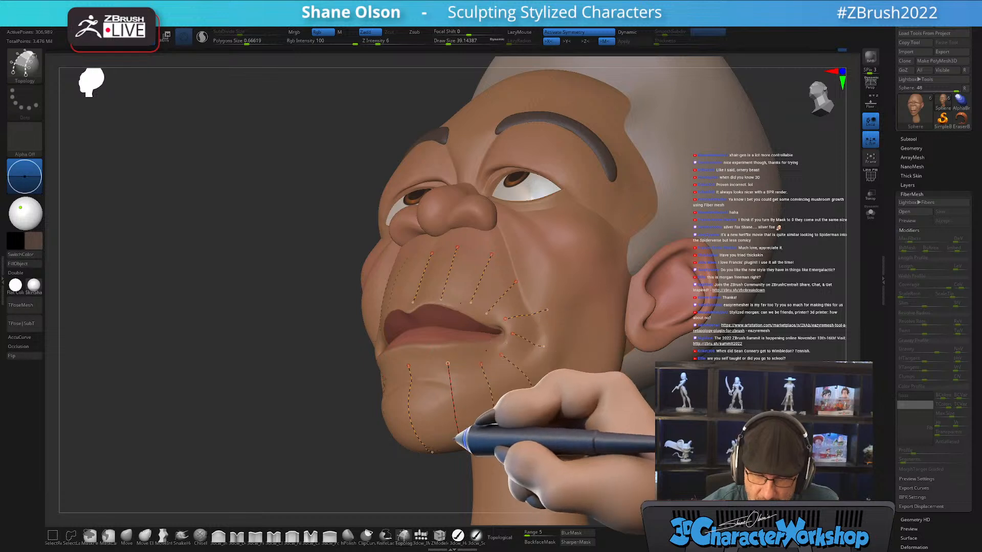
# Connect the short curves with an inner loop around the mouth and an outer loop along the moustache, cheek and chin
pyautogui.moveTo(615, 387); pyautogui.dragTo(526, 328, button='right')
pyautogui.moveTo(568, 296); pyautogui.dragTo(494, 278, button='right')
pyautogui.moveTo(407, 306); pyautogui.dragTo(428, 305)
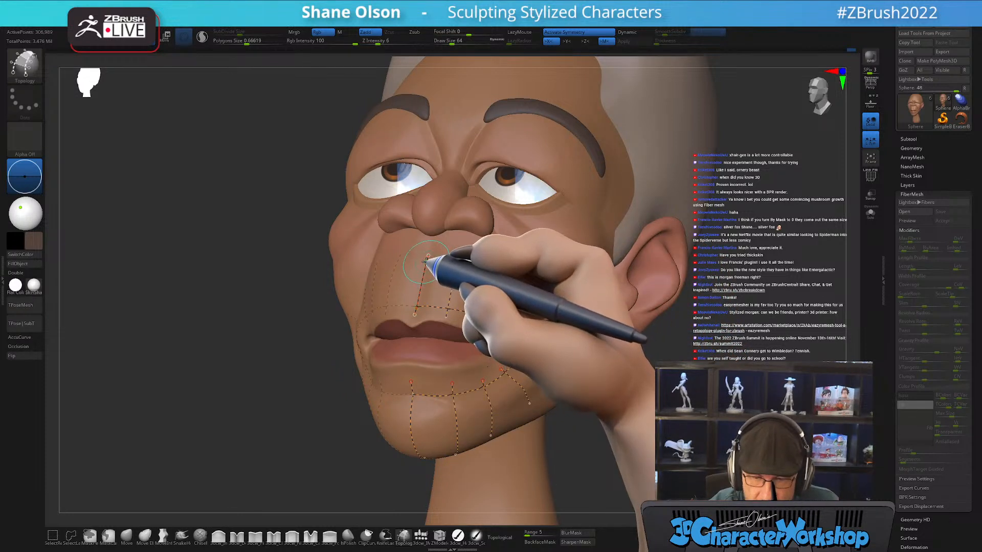
pyautogui.moveTo(425, 261)
pyautogui.mouseDown()
pyautogui.moveTo(513, 289)
pyautogui.moveTo(521, 306)
pyautogui.mouseUp()
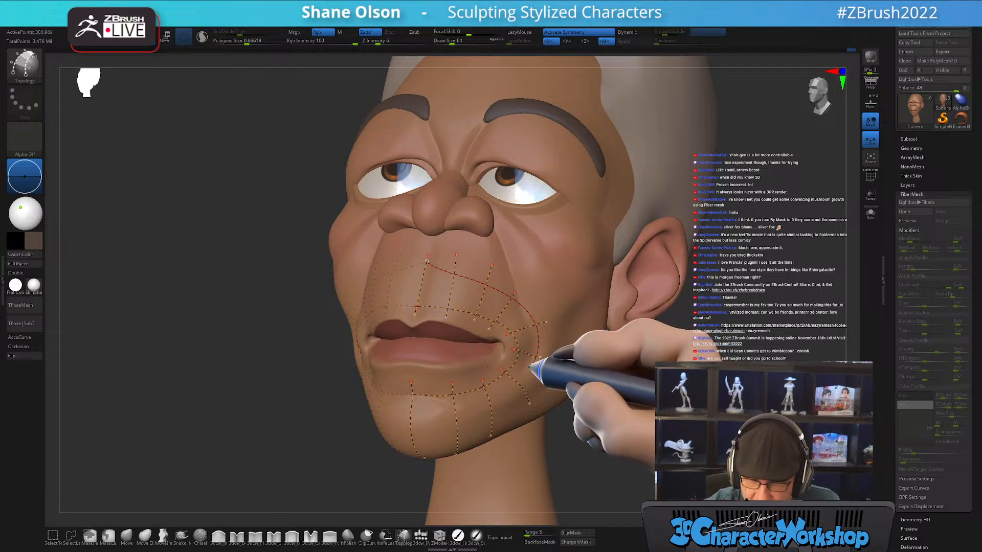
pyautogui.moveTo(497, 412)
pyautogui.mouseDown()
pyautogui.moveTo(446, 447)
pyautogui.moveTo(410, 453)
pyautogui.mouseUp()
pyautogui.moveTo(560, 422); pyautogui.dragTo(649, 409)
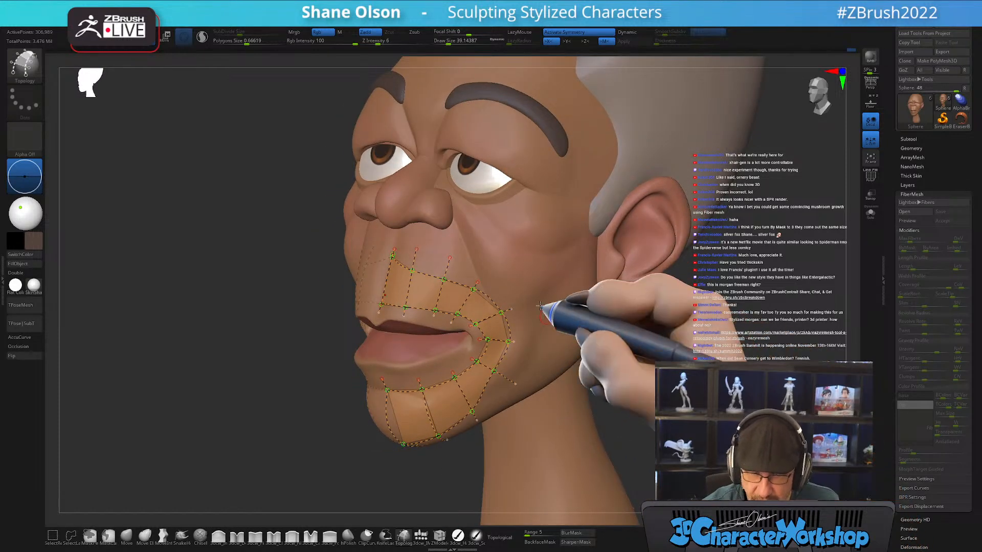
# Generate the facial-hair mesh from the topology curves, split it into its own subtool and make that subtool active
pyautogui.click(587, 348)
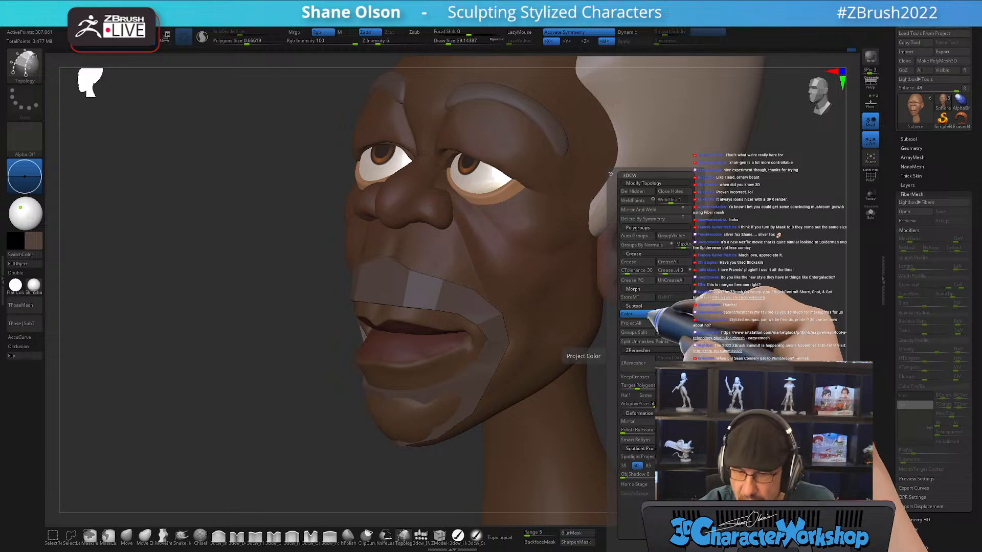
pyautogui.keyDown('ctrl'); pyautogui.click(745, 225); pyautogui.keyUp('ctrl')
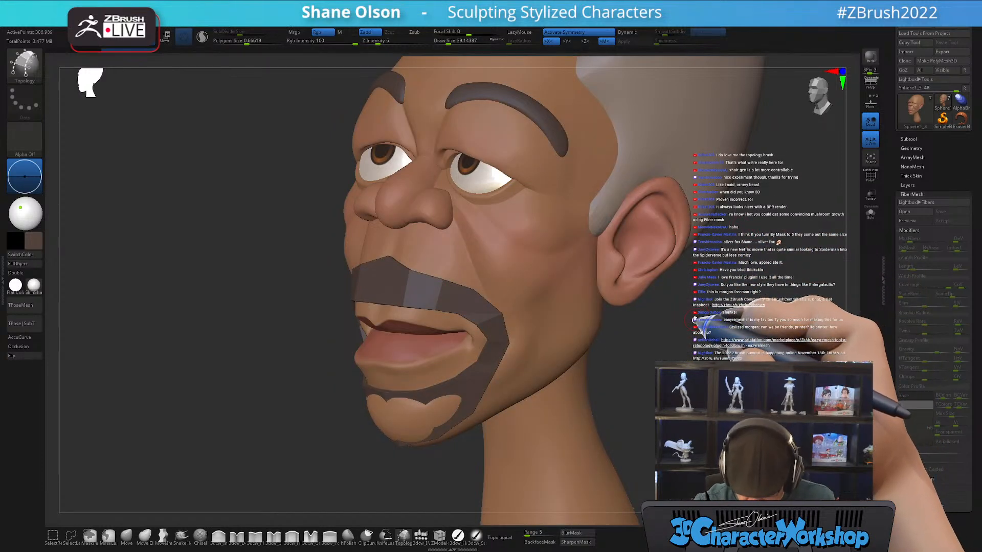
pyautogui.press('Down')
pyautogui.moveTo(683, 381); pyautogui.dragTo(722, 357)
pyautogui.keyDown('shift'); pyautogui.moveTo(634, 370); pyautogui.dragTo(627, 377); pyautogui.keyUp('shift')
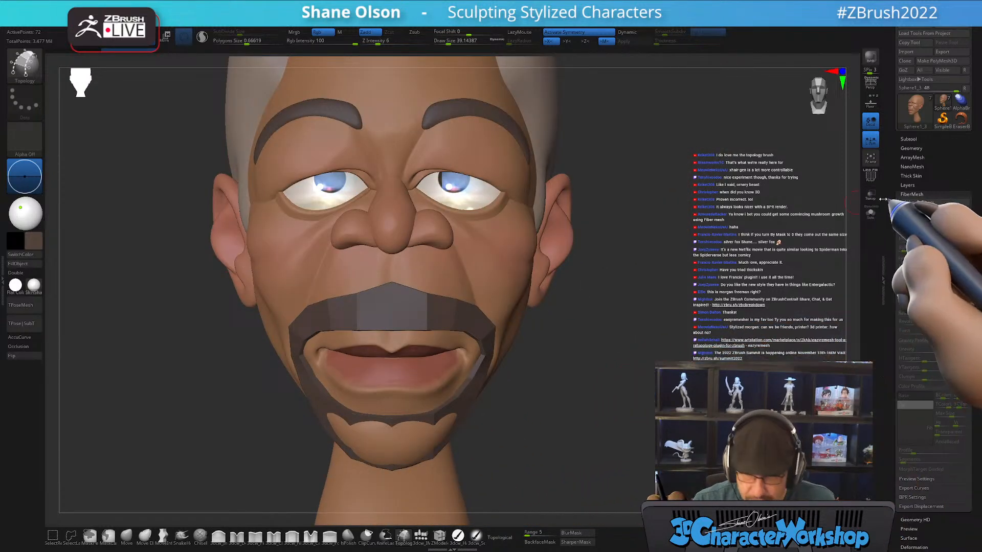
# Uncrease all edges of the facial-hair mesh and isolate it with its polyframe shown
pyautogui.press('ctrl')
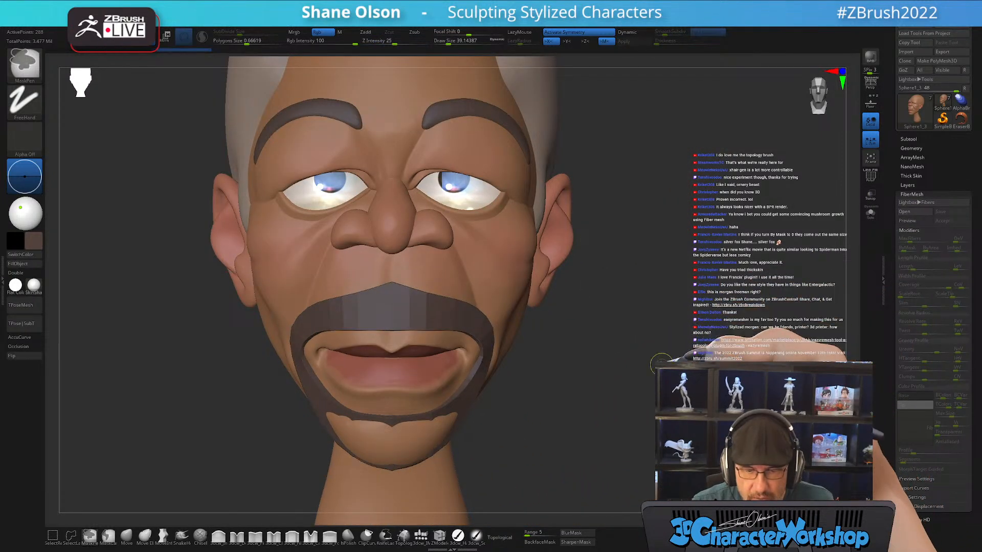
pyautogui.moveTo(657, 366); pyautogui.dragTo(643, 364)
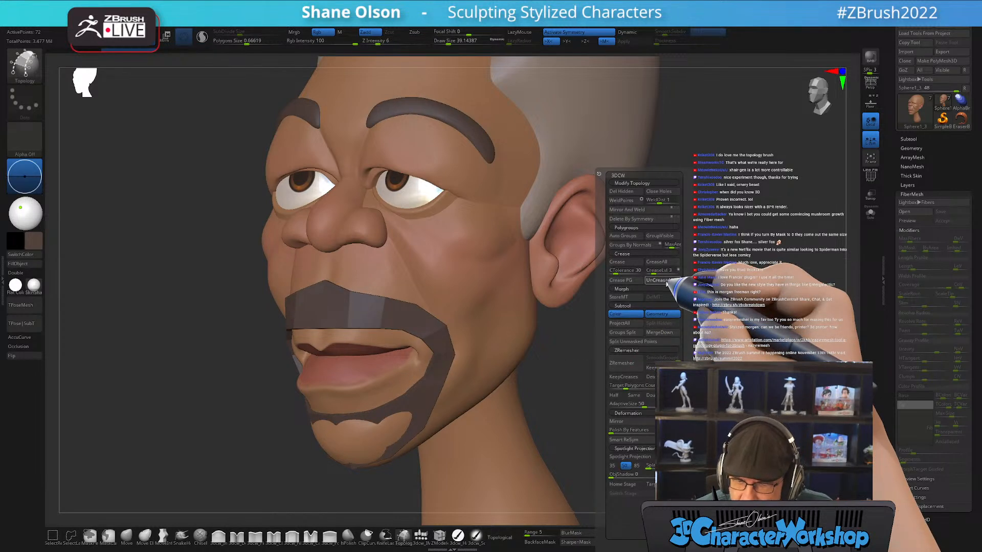
pyautogui.hotkey('shift', 'f')
pyautogui.moveTo(654, 341); pyautogui.dragTo(639, 342)
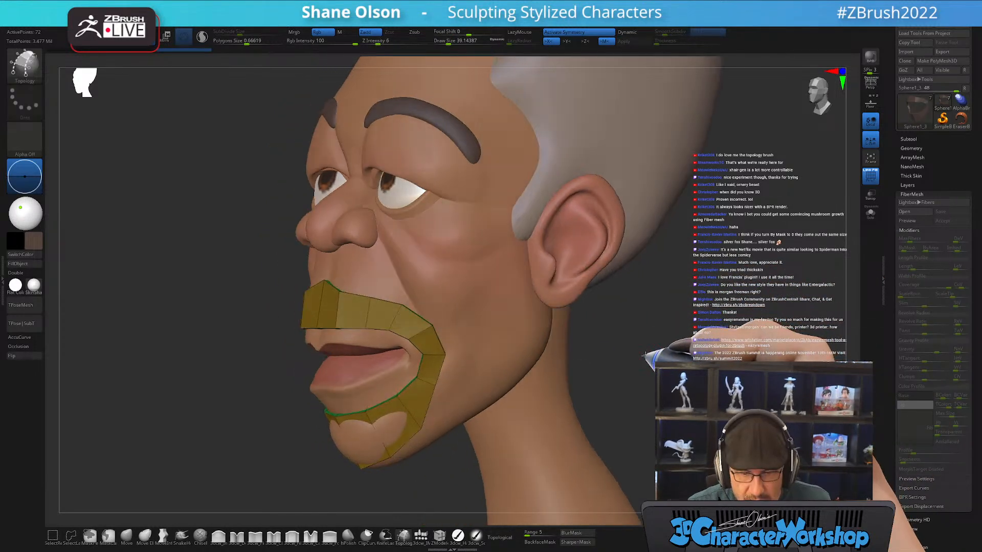
pyautogui.click(870, 213)
# Insert an edge loop around the middle of the facial-hair band with the ZModeler brush
pyautogui.moveTo(696, 296); pyautogui.dragTo(449, 448)
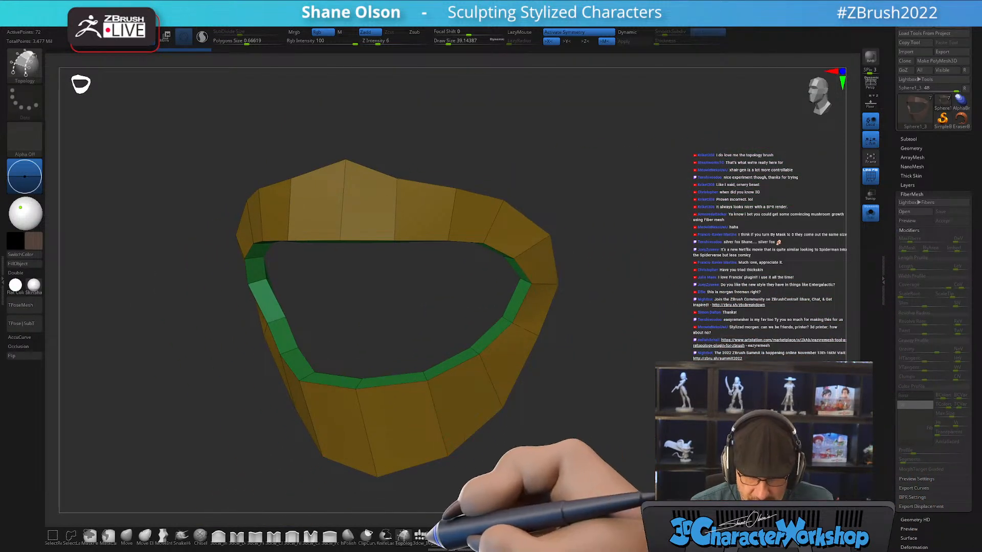
pyautogui.click(437, 415)
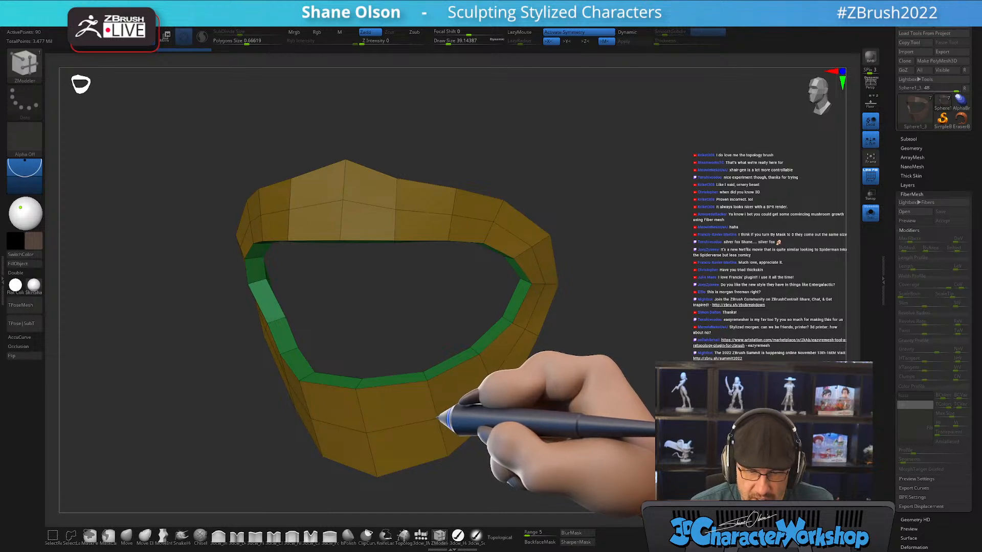
pyautogui.moveTo(608, 417); pyautogui.dragTo(585, 413)
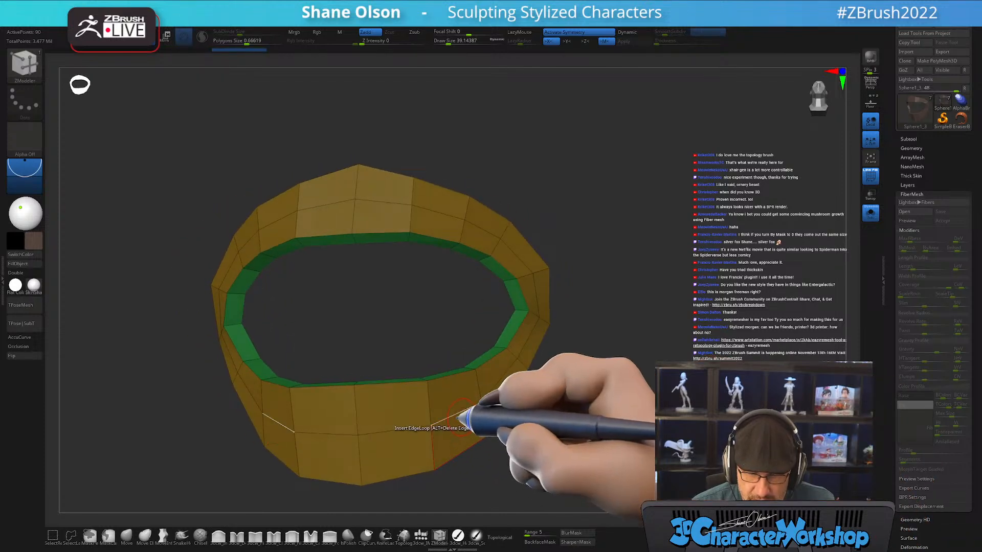
# Set the ZModeler edge action to Transpose with the EdgeLoop Complete target and apply it to the band's middle loop
pyautogui.press('space')
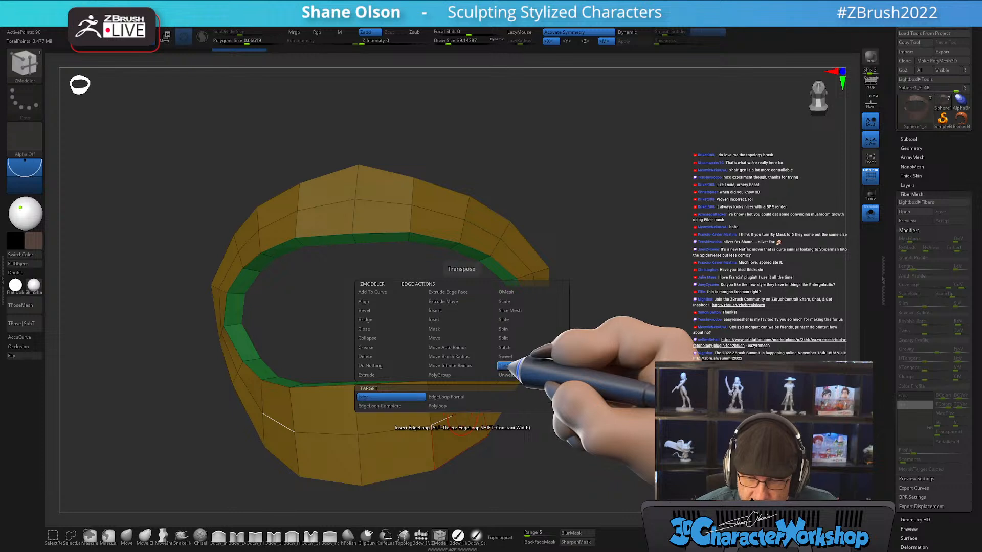
pyautogui.click(393, 406)
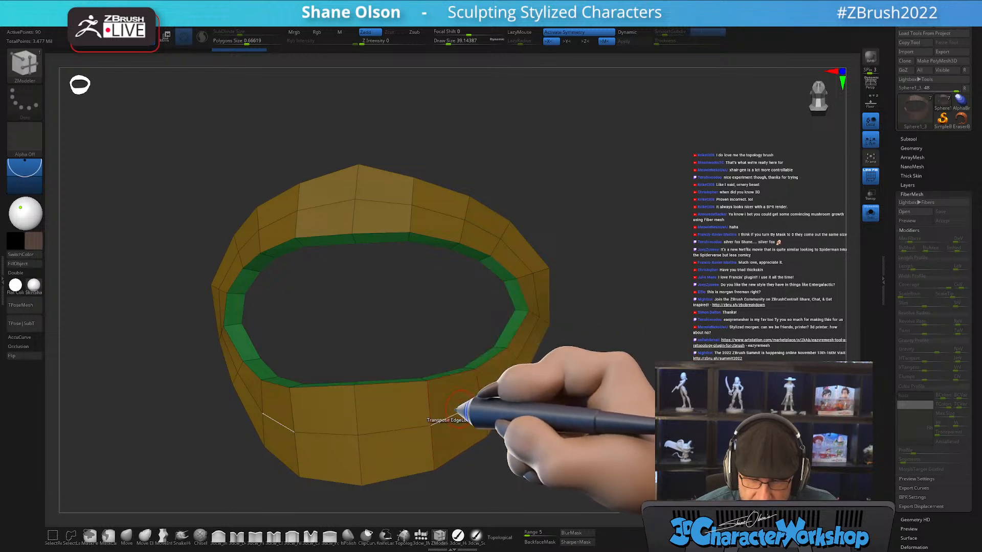
pyautogui.click(454, 414)
pyautogui.moveTo(664, 428); pyautogui.dragTo(626, 430)
pyautogui.moveTo(487, 419); pyautogui.dragTo(496, 420)
pyautogui.moveTo(662, 435); pyautogui.dragTo(621, 435)
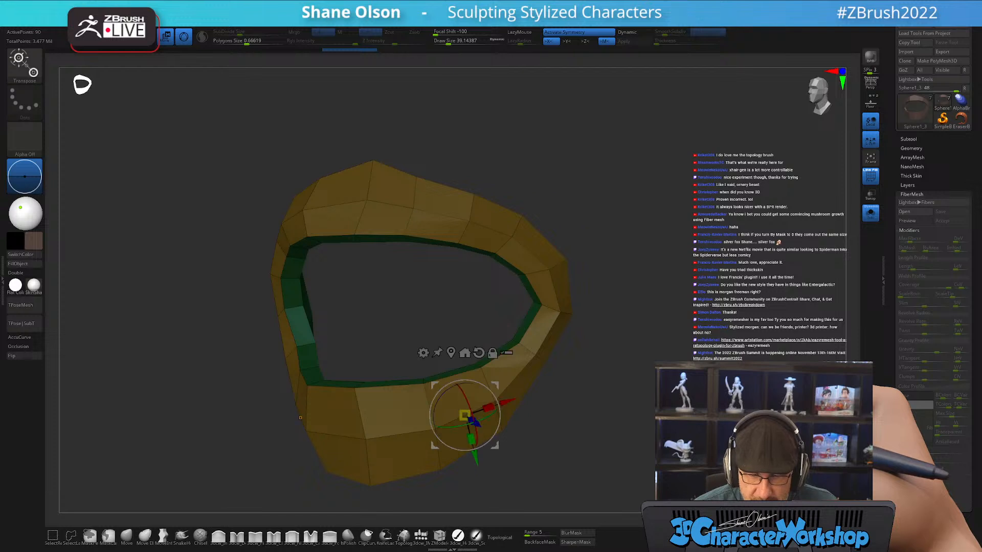
# Reset the gizmo orientation in the side view and move the middle edge loop forward by about 0.05 to thicken the band
pyautogui.moveTo(300, 417); pyautogui.dragTo(282, 400)
pyautogui.moveTo(639, 407); pyautogui.dragTo(603, 415)
pyautogui.click(476, 351)
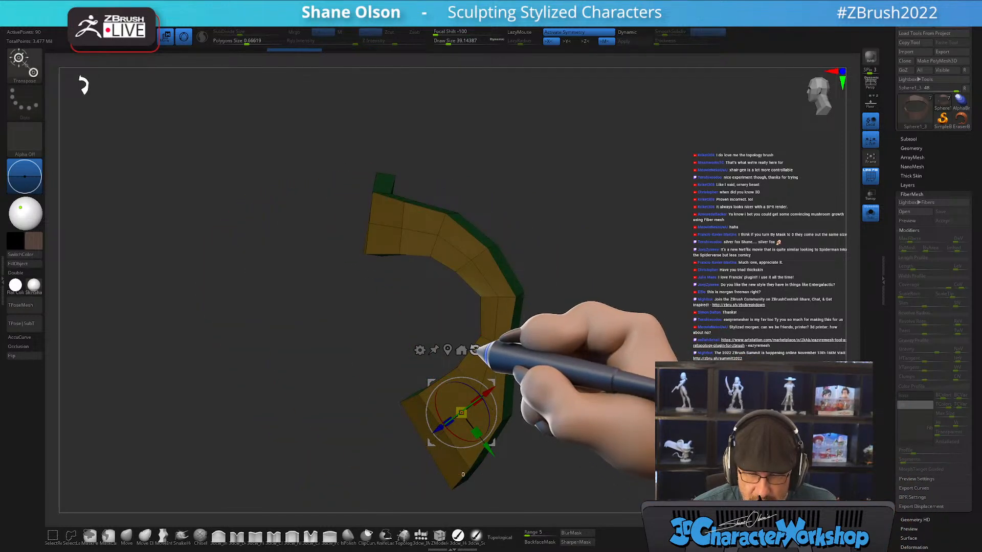
pyautogui.moveTo(412, 415); pyautogui.dragTo(402, 417)
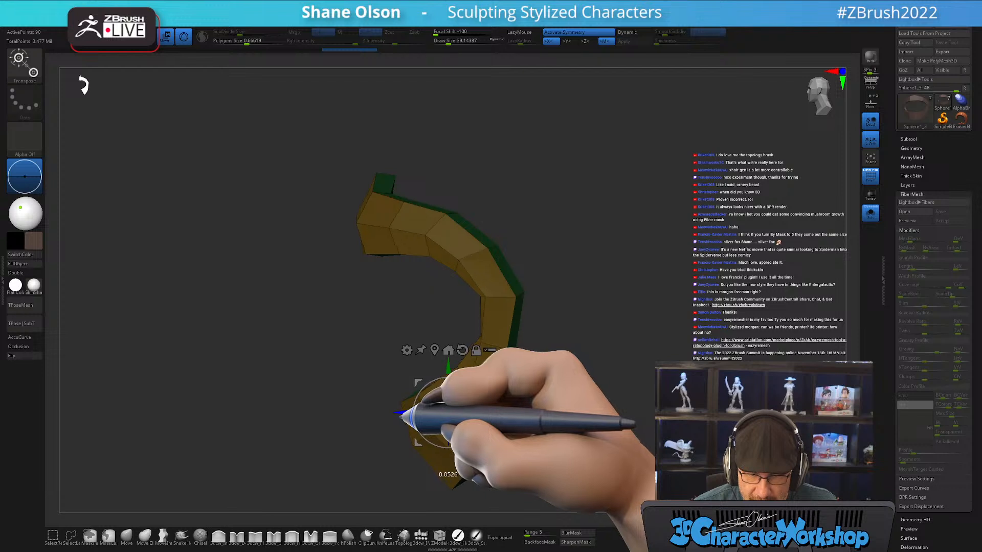
# Return to Draw mode, clear the mask and subdivide the facial-hair mesh twice
pyautogui.moveTo(565, 351); pyautogui.dragTo(609, 354)
pyautogui.moveTo(607, 387)
pyautogui.keyDown('alt'); pyautogui.mouseDown()
pyautogui.moveTo(612, 348)
pyautogui.moveTo(620, 391)
pyautogui.mouseUp(); pyautogui.keyUp('alt')
pyautogui.press('q')
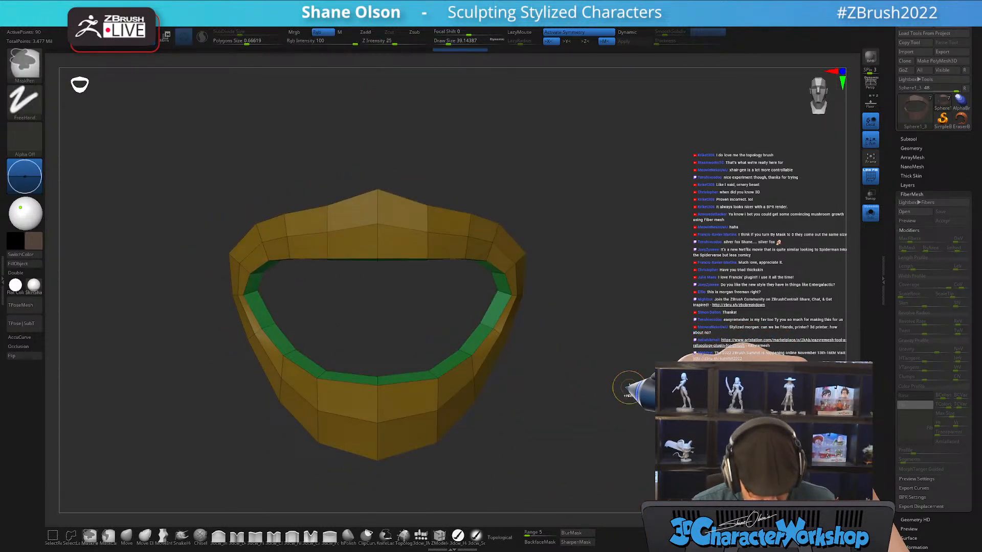
pyautogui.hotkey('ctrl', 'd')
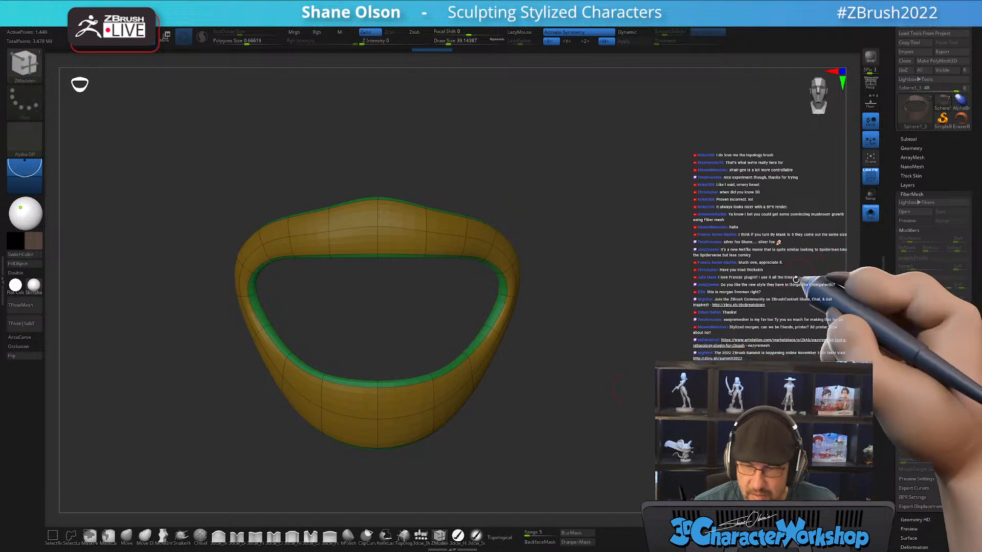
pyautogui.moveTo(729, 360); pyautogui.dragTo(712, 365)
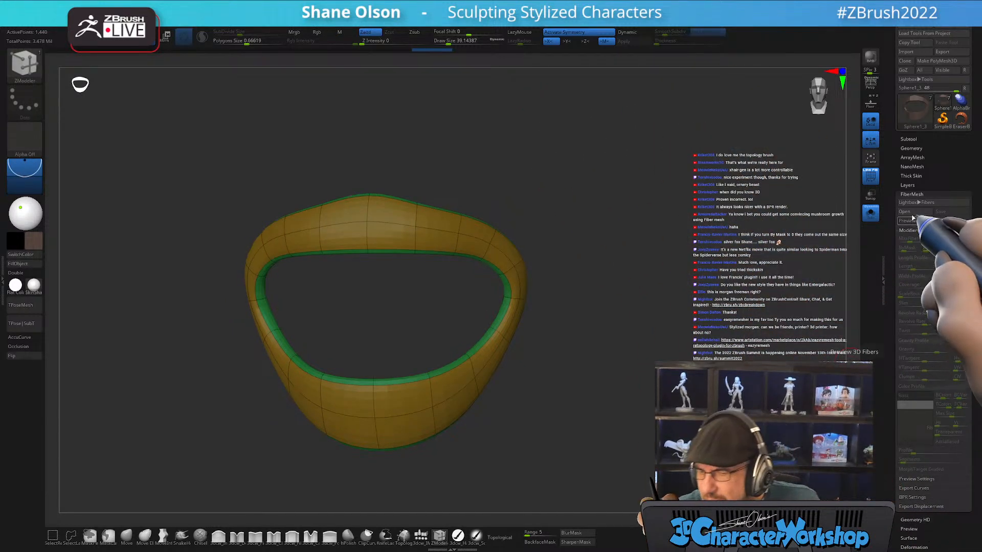
# Delete the facial-hair mesh's lower subdivision levels and show the rest of the head again
pyautogui.click(915, 194)
pyautogui.click(914, 139)
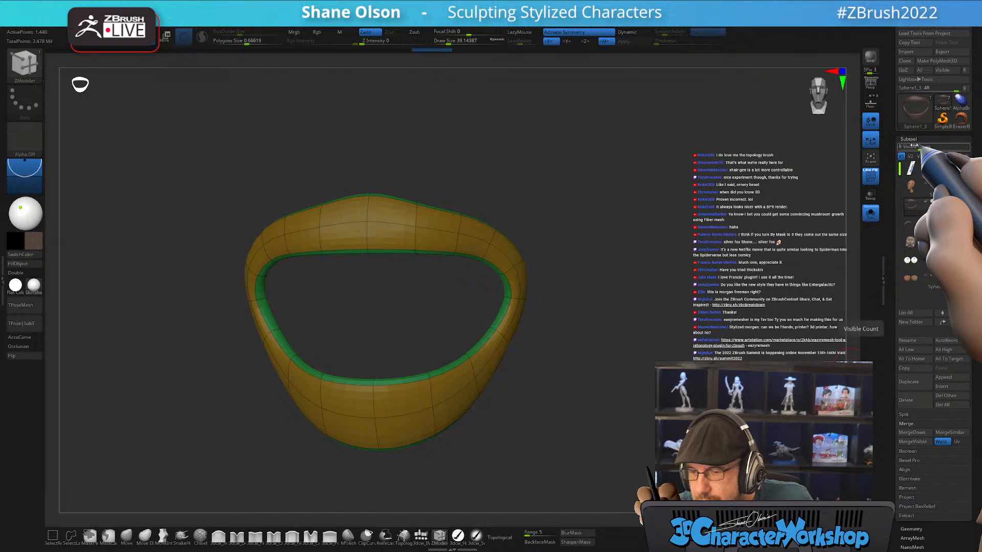
pyautogui.click(916, 138)
pyautogui.click(910, 148)
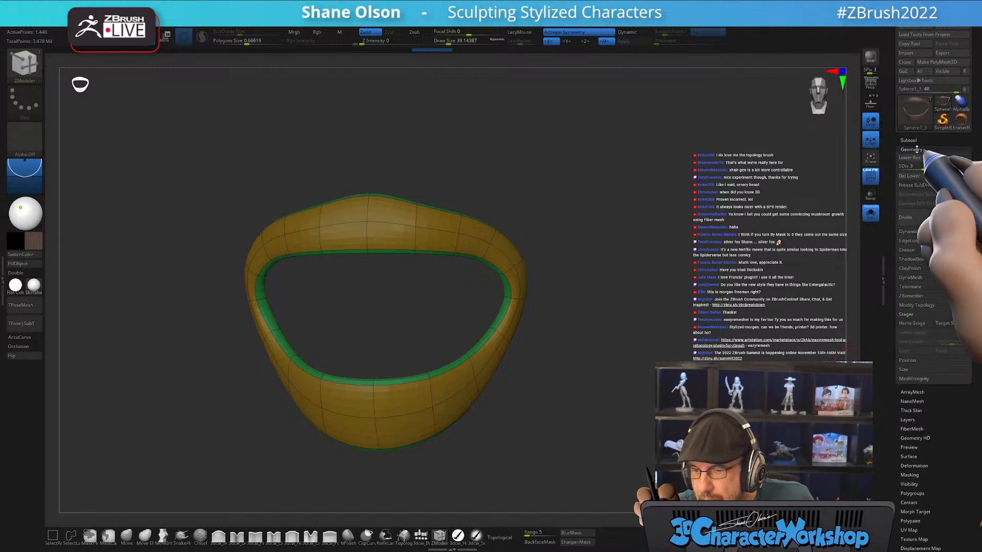
pyautogui.click(904, 217)
pyautogui.moveTo(649, 394); pyautogui.dragTo(647, 334)
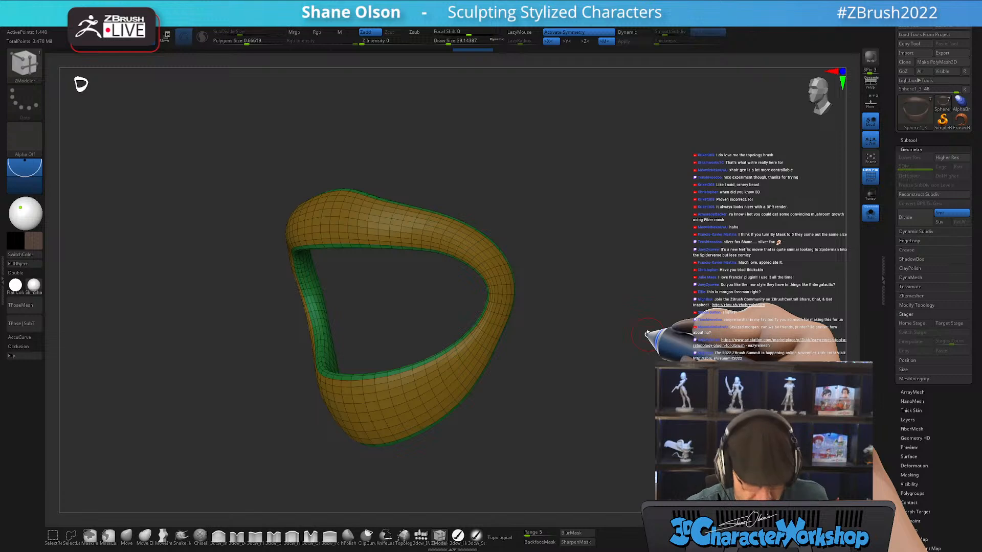
pyautogui.click(870, 212)
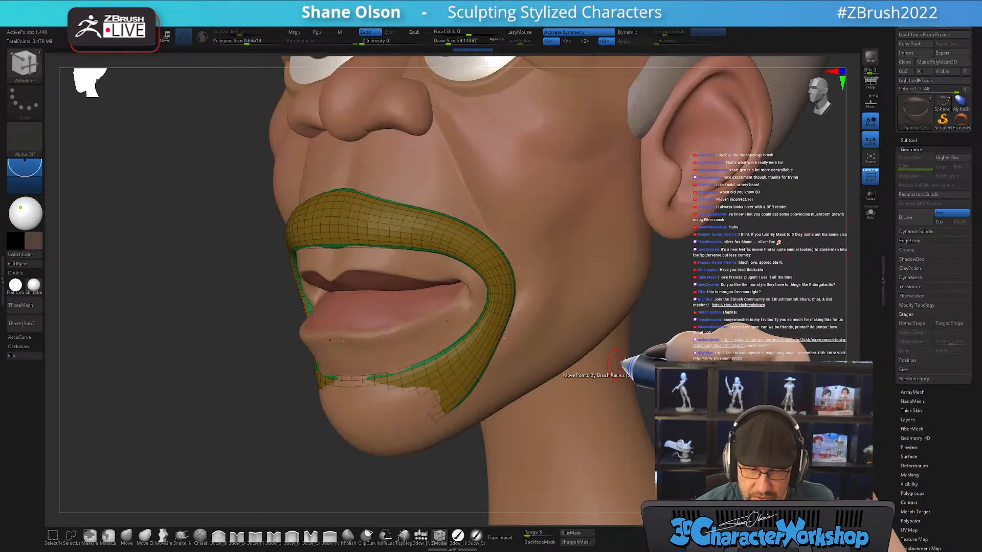
# Inflate the goatee out over the chin with the Inflate brush at draw size about 234, and smooth it
pyautogui.keyDown('alt'); pyautogui.moveTo(327, 456); pyautogui.dragTo(336, 411); pyautogui.keyUp('alt')
pyautogui.click(217, 535)
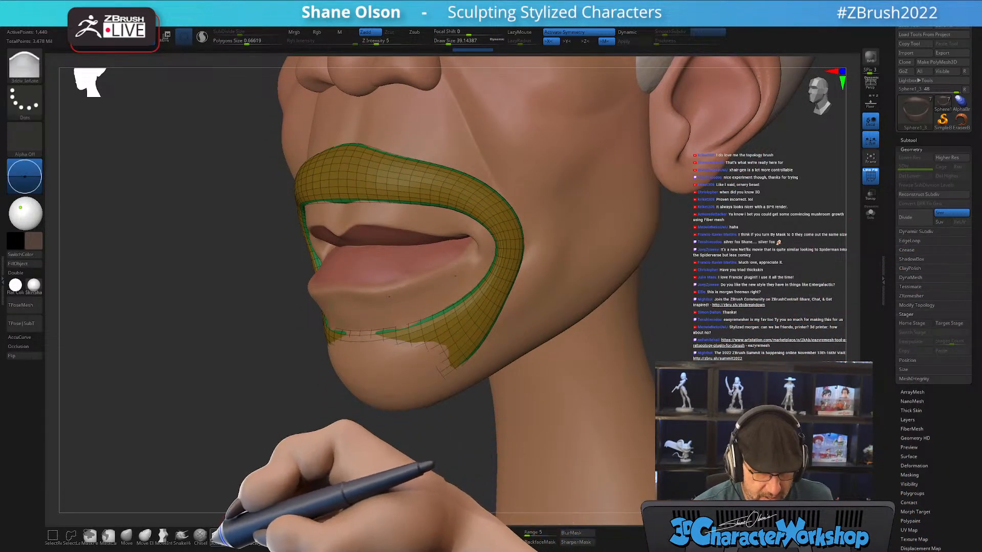
pyautogui.moveTo(398, 418)
pyautogui.keyDown('alt'); pyautogui.mouseDown()
pyautogui.moveTo(398, 448)
pyautogui.moveTo(383, 436)
pyautogui.mouseUp(); pyautogui.keyUp('alt')
pyautogui.press(']')
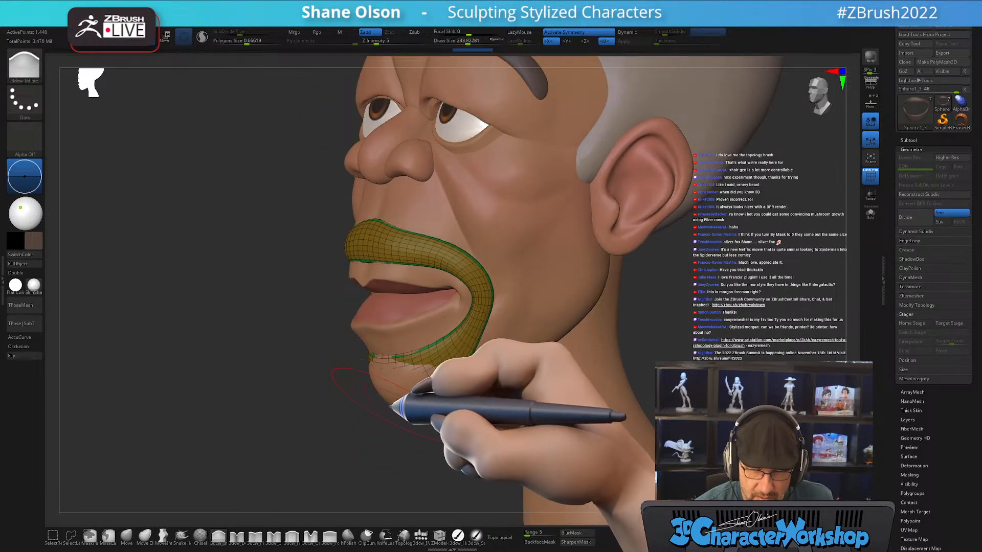
pyautogui.moveTo(390, 378)
pyautogui.mouseDown()
pyautogui.moveTo(393, 396)
pyautogui.moveTo(426, 379)
pyautogui.mouseUp()
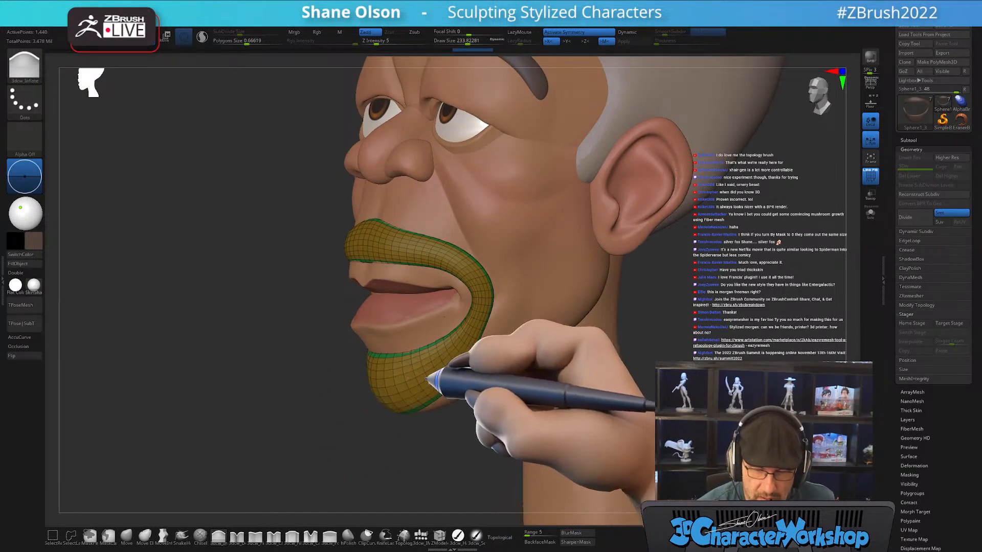
pyautogui.keyDown('shift'); pyautogui.moveTo(449, 438); pyautogui.dragTo(460, 434); pyautogui.keyUp('shift')
pyautogui.moveTo(565, 407)
pyautogui.mouseDown()
pyautogui.moveTo(560, 417)
pyautogui.moveTo(555, 386)
pyautogui.moveTo(521, 380)
pyautogui.mouseUp()
# Hide the wireframe and reshape the moustache into a taller, fuller arch with the Move brush at draw size 112
pyautogui.hotkey('shift', 'f')
pyautogui.click(130, 534)
pyautogui.moveTo(588, 362)
pyautogui.mouseDown()
pyautogui.moveTo(574, 360)
pyautogui.moveTo(505, 406)
pyautogui.moveTo(512, 419)
pyautogui.mouseUp()
pyautogui.press('s')
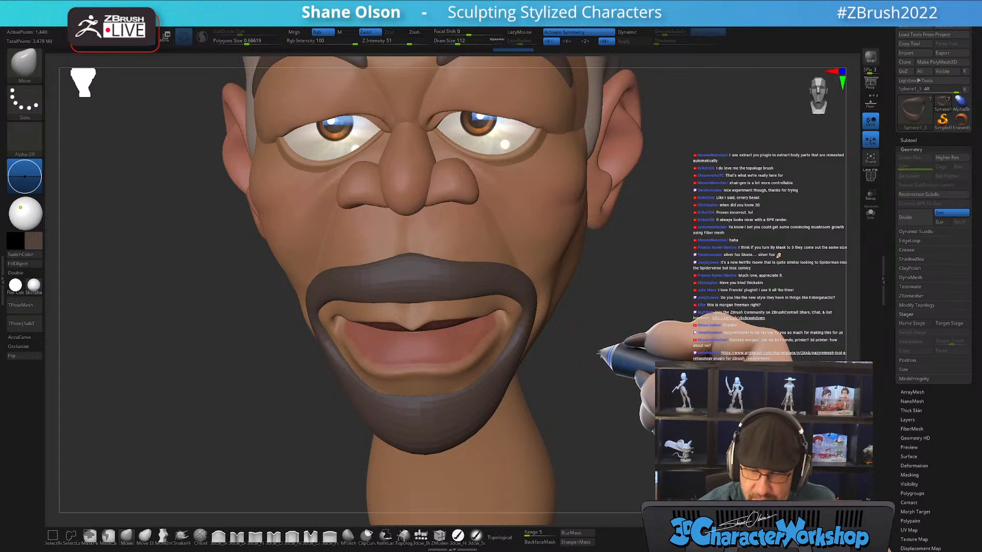
pyautogui.keyDown('alt'); pyautogui.moveTo(599, 353); pyautogui.dragTo(590, 397); pyautogui.keyUp('alt')
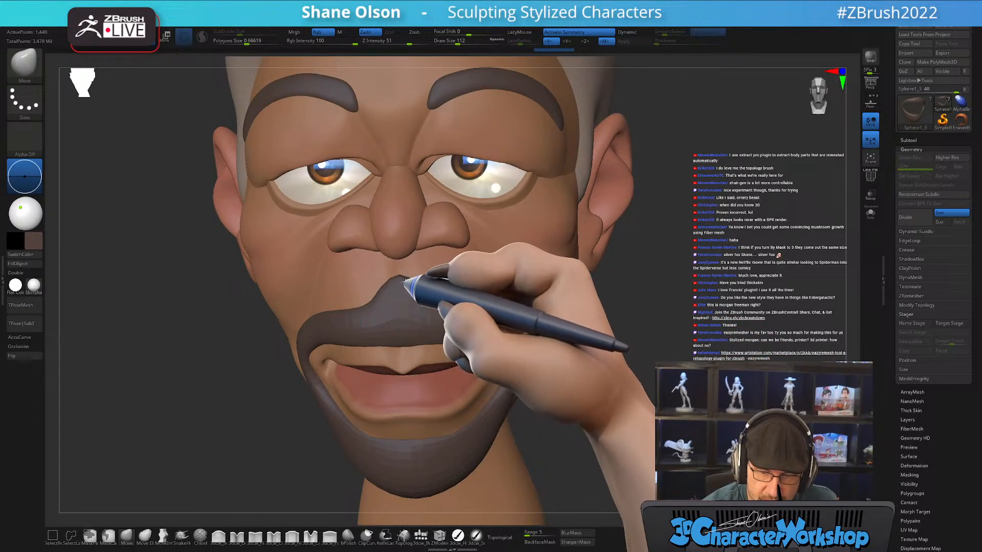
pyautogui.moveTo(499, 295)
pyautogui.mouseDown()
pyautogui.moveTo(461, 300)
pyautogui.moveTo(416, 288)
pyautogui.moveTo(439, 303)
pyautogui.moveTo(517, 291)
pyautogui.moveTo(518, 313)
pyautogui.moveTo(583, 378)
pyautogui.moveTo(584, 345)
pyautogui.mouseUp()
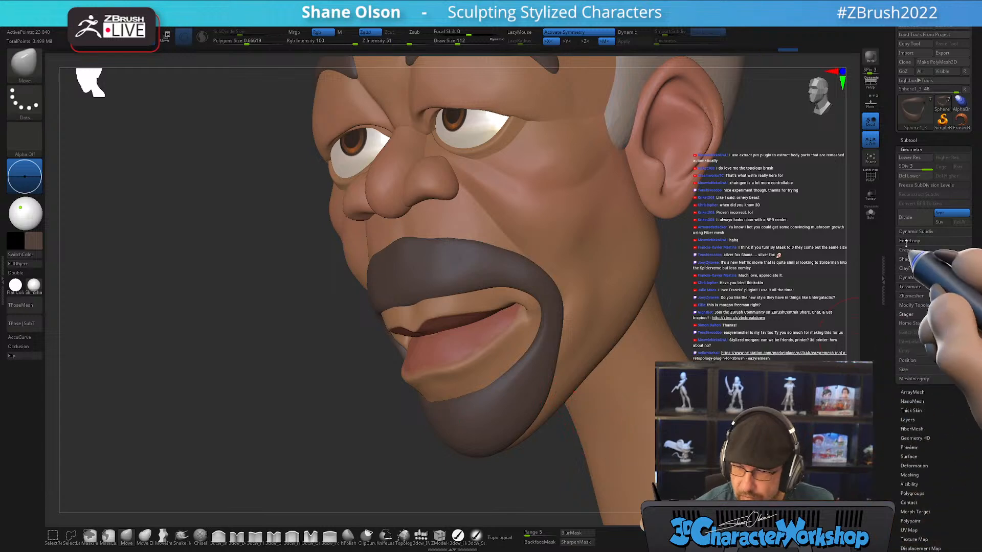
# Subdivide the facial-hair mesh twice more and delete its lower subdivision levels
pyautogui.click(918, 176)
pyautogui.keyDown('alt'); pyautogui.moveTo(432, 345); pyautogui.dragTo(546, 319, button='right'); pyautogui.keyUp('alt')
pyautogui.moveTo(608, 343)
pyautogui.mouseDown(button='right')
pyautogui.moveTo(585, 355)
pyautogui.moveTo(602, 338)
pyautogui.mouseUp(button='right')
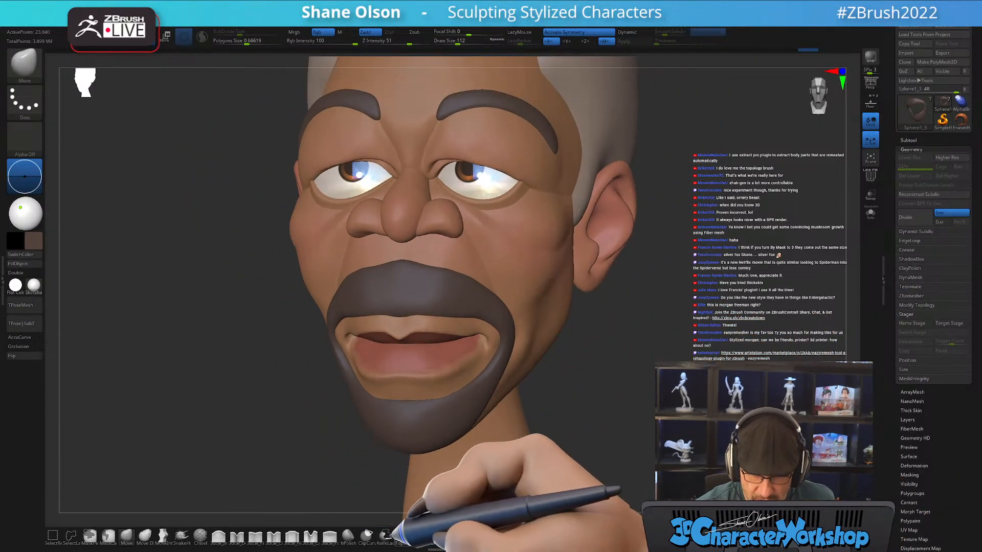
# Choose the carve brush, reduce its draw size to about 49 and try a strand groove across the moustache
pyautogui.click(310, 535)
pyautogui.press('[')
pyautogui.press('[')
pyautogui.press('[')
pyautogui.press('[')
pyautogui.press('[')
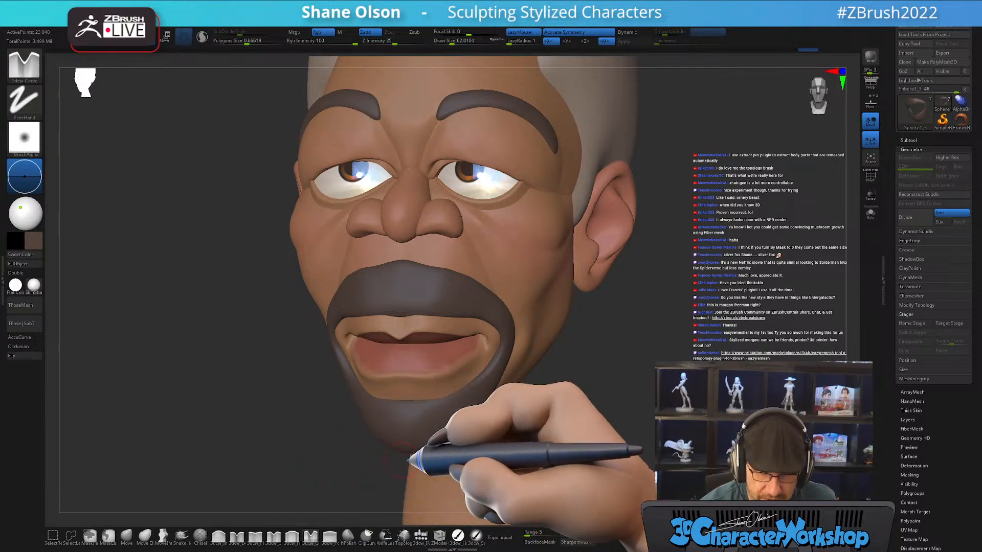
pyautogui.moveTo(657, 377)
pyautogui.mouseDown(button='right')
pyautogui.moveTo(601, 376)
pyautogui.moveTo(620, 372)
pyautogui.mouseUp(button='right')
pyautogui.moveTo(396, 258); pyautogui.dragTo(413, 290, button='right')
pyautogui.press('[')
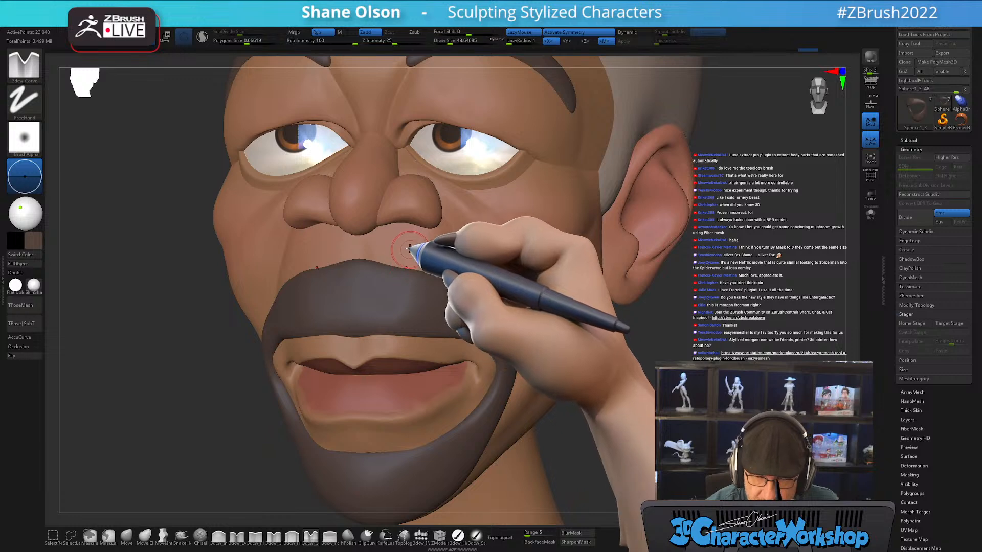
pyautogui.moveTo(415, 267); pyautogui.dragTo(423, 323)
pyautogui.moveTo(515, 301)
pyautogui.mouseDown(button='right')
pyautogui.moveTo(535, 280)
pyautogui.moveTo(529, 298)
pyautogui.mouseUp(button='right')
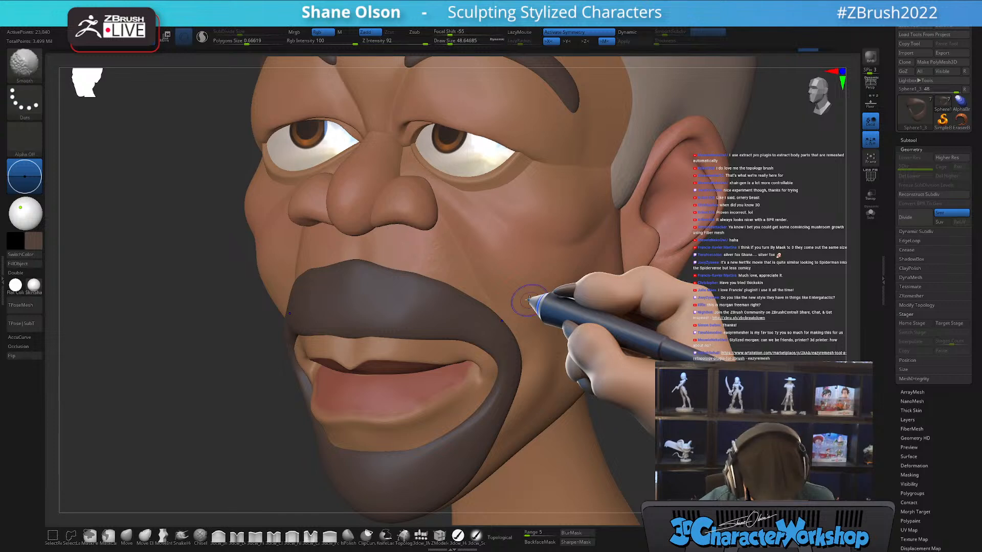
# Increase the facial-hair mesh's density by setting the polygon size to 0.20524, checking it with the wireframe displayed
pyautogui.hotkey('shift', 'f')
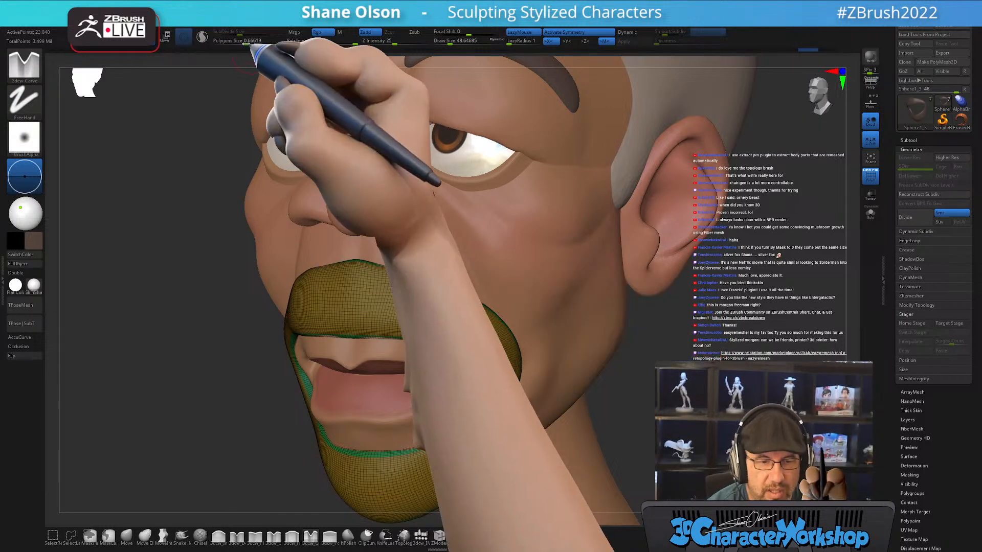
pyautogui.moveTo(251, 43); pyautogui.dragTo(242, 45)
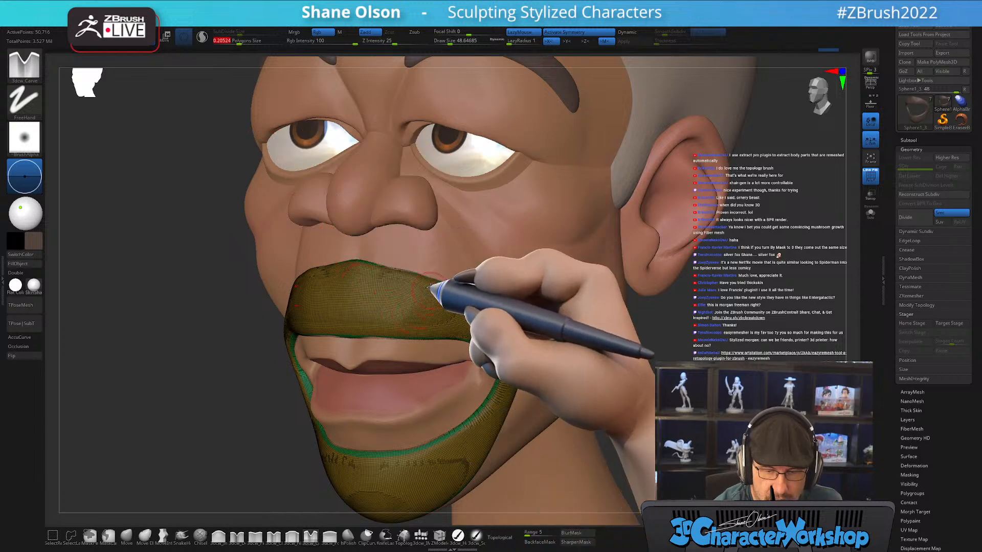
pyautogui.hotkey('shift', 'f')
# Undo the test stroke, turn off symmetry and carve hair grooves from the moustache's centre across the character's left half
pyautogui.moveTo(488, 344)
pyautogui.mouseDown(button='right')
pyautogui.moveTo(502, 333)
pyautogui.moveTo(483, 374)
pyautogui.moveTo(494, 375)
pyautogui.mouseUp(button='right')
pyautogui.hotkey('ctrl', 'z')
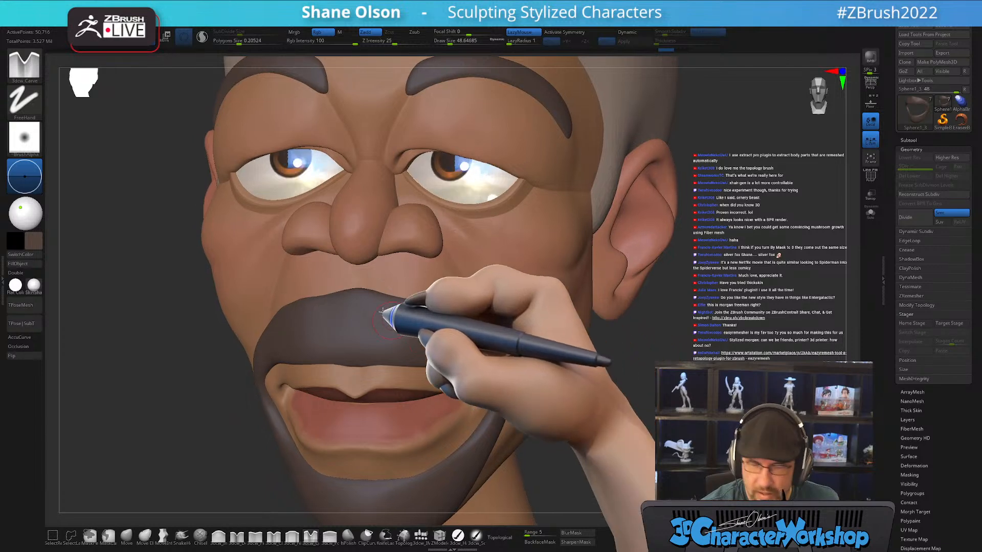
pyautogui.moveTo(390, 322)
pyautogui.mouseDown(button='right')
pyautogui.moveTo(369, 279)
pyautogui.moveTo(394, 285)
pyautogui.moveTo(369, 306)
pyautogui.mouseUp(button='right')
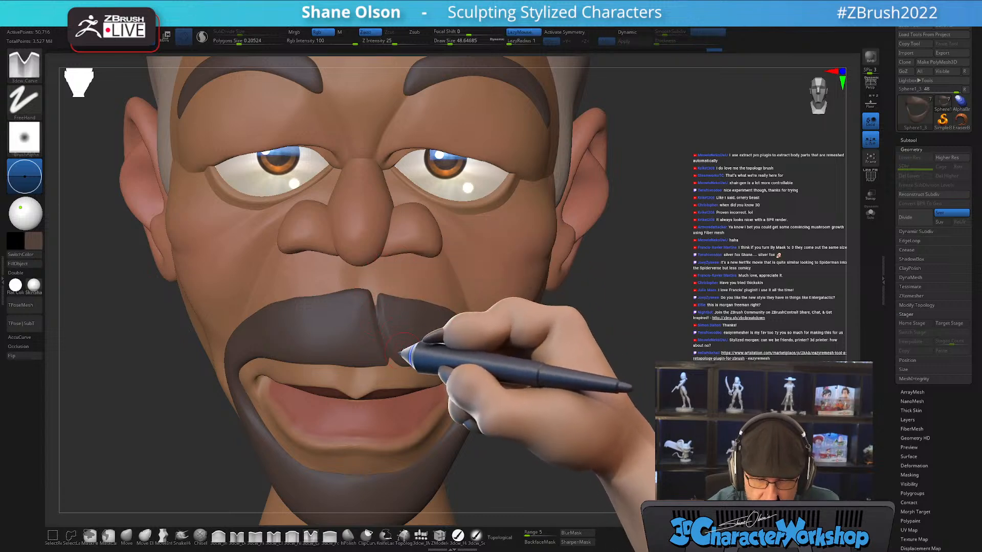
pyautogui.moveTo(402, 348)
pyautogui.mouseDown(button='right')
pyautogui.moveTo(400, 321)
pyautogui.moveTo(409, 330)
pyautogui.mouseUp(button='right')
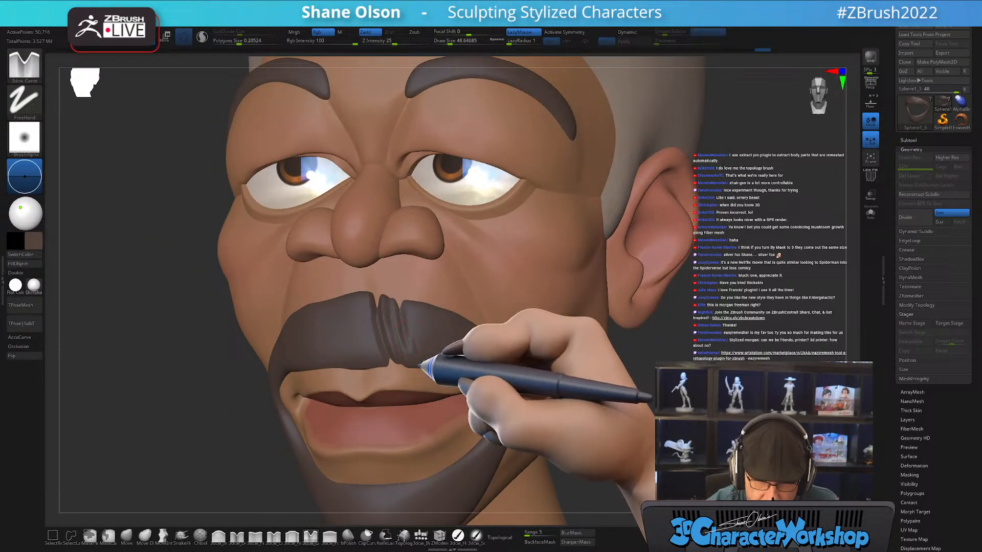
pyautogui.moveTo(461, 306)
pyautogui.mouseDown(button='right')
pyautogui.moveTo(450, 349)
pyautogui.moveTo(412, 329)
pyautogui.moveTo(437, 296)
pyautogui.mouseUp(button='right')
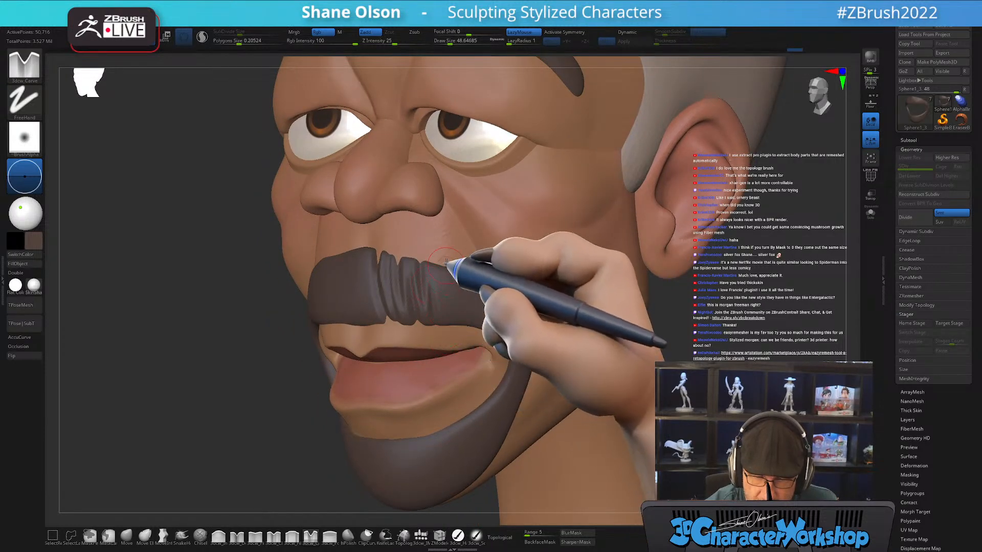
pyautogui.moveTo(464, 255)
pyautogui.mouseDown(button='right')
pyautogui.moveTo(460, 292)
pyautogui.moveTo(504, 311)
pyautogui.moveTo(499, 302)
pyautogui.mouseUp(button='right')
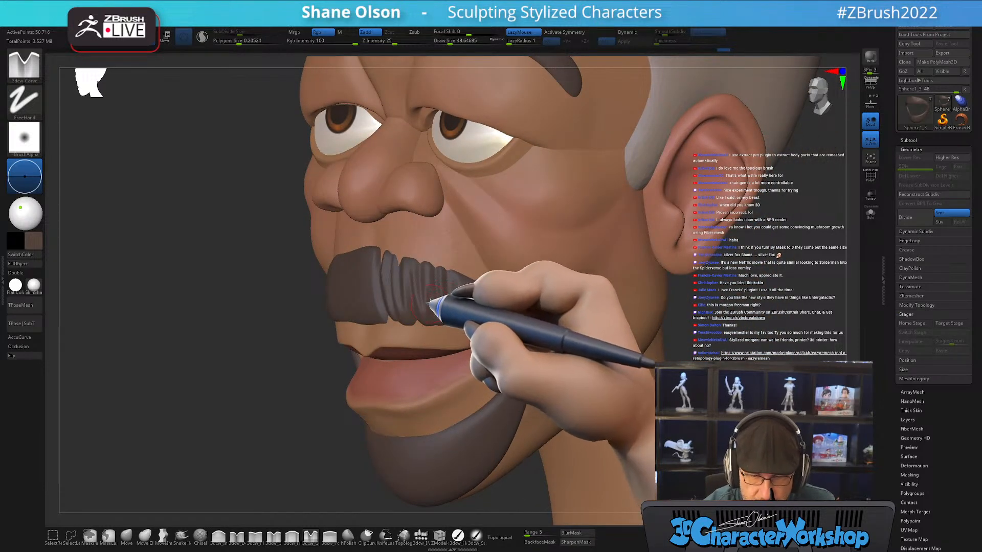
pyautogui.moveTo(466, 340)
pyautogui.mouseDown(button='right')
pyautogui.moveTo(494, 335)
pyautogui.moveTo(460, 277)
pyautogui.mouseUp(button='right')
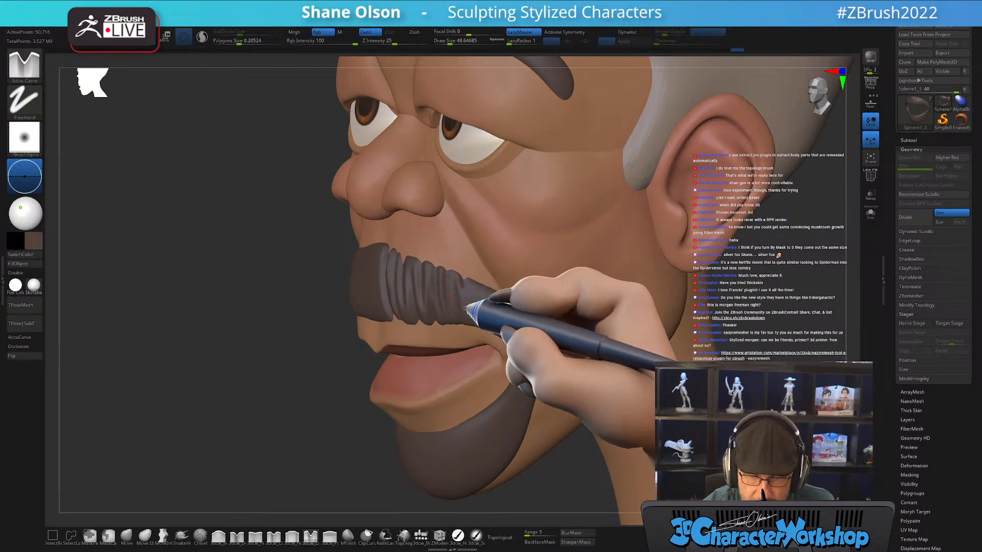
pyautogui.moveTo(518, 293)
pyautogui.mouseDown(button='right')
pyautogui.moveTo(596, 344)
pyautogui.moveTo(620, 324)
pyautogui.moveTo(508, 281)
pyautogui.moveTo(502, 231)
pyautogui.mouseUp(button='right')
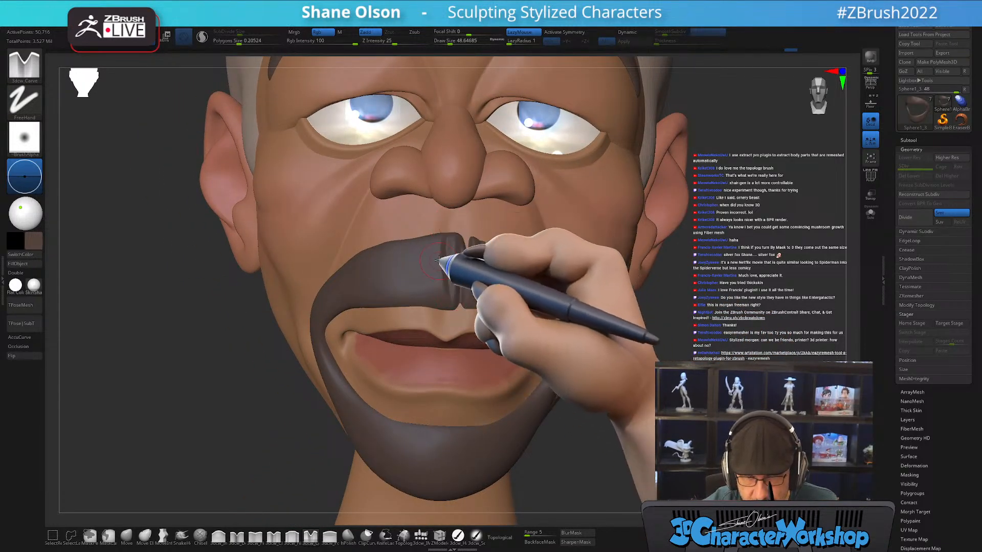
# Carve matching hair grooves from the moustache's centre outward across the character's right half
pyautogui.moveTo(620, 255)
pyautogui.mouseDown(button='right')
pyautogui.moveTo(566, 259)
pyautogui.moveTo(427, 225)
pyautogui.mouseUp(button='right')
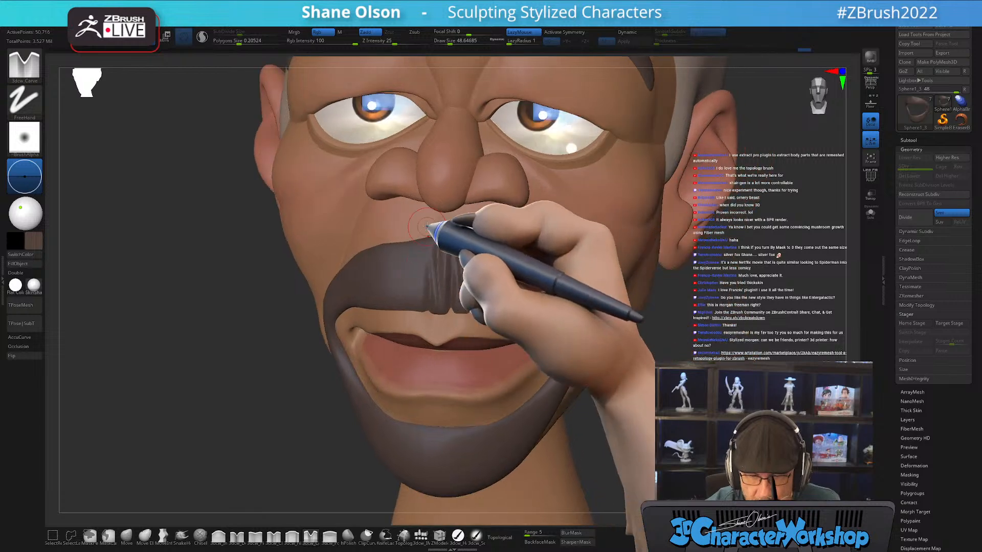
pyautogui.moveTo(411, 304)
pyautogui.mouseDown(button='right')
pyautogui.moveTo(491, 245)
pyautogui.moveTo(452, 254)
pyautogui.mouseUp(button='right')
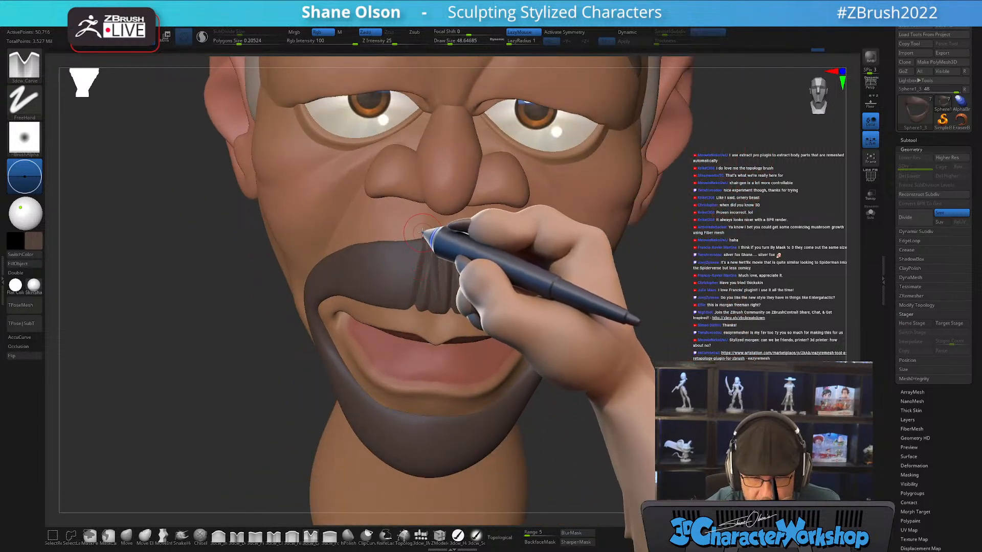
pyautogui.moveTo(494, 326)
pyautogui.mouseDown(button='right')
pyautogui.moveTo(650, 329)
pyautogui.moveTo(635, 333)
pyautogui.moveTo(625, 359)
pyautogui.moveTo(665, 358)
pyautogui.mouseUp(button='right')
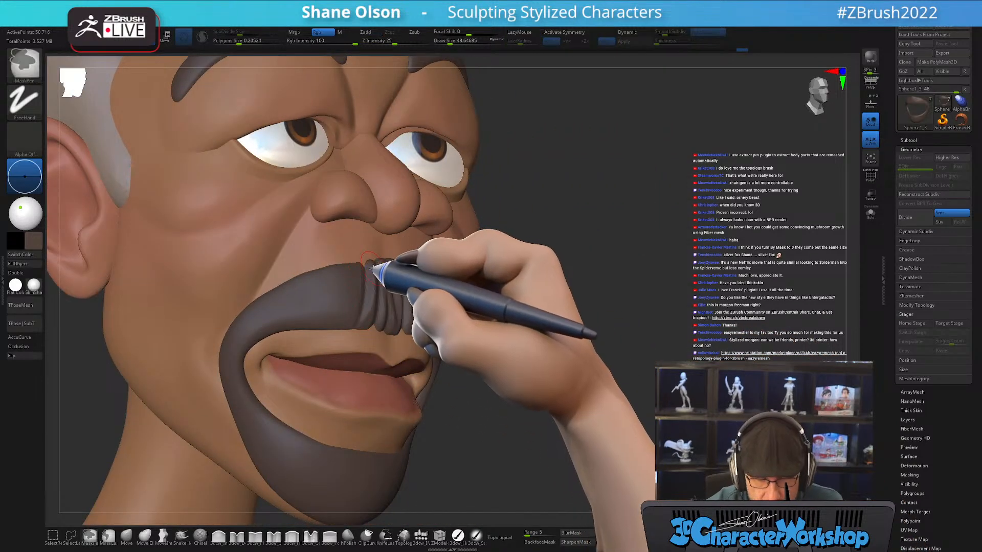
pyautogui.moveTo(371, 266); pyautogui.dragTo(361, 274, button='right')
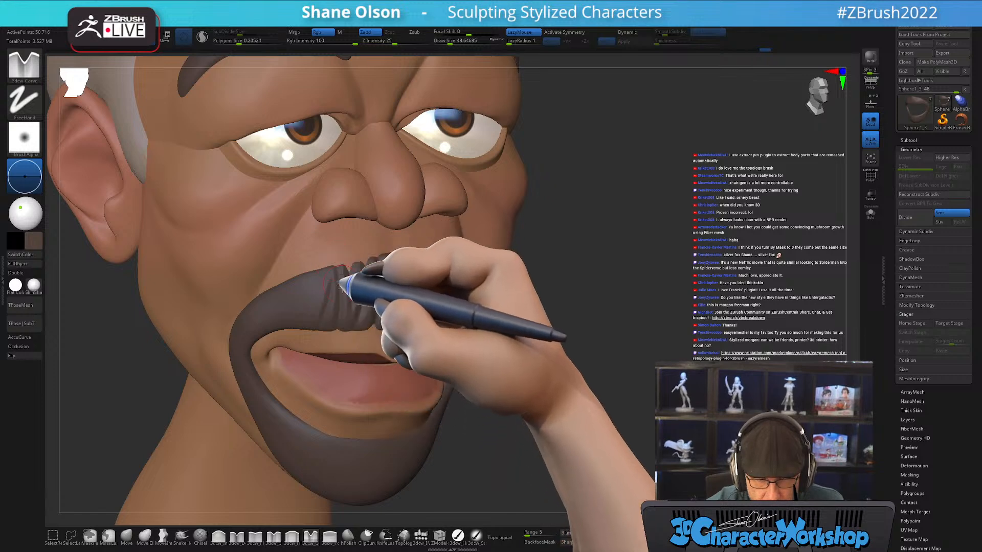
pyautogui.moveTo(516, 364)
pyautogui.mouseDown(button='right')
pyautogui.moveTo(499, 350)
pyautogui.moveTo(434, 368)
pyautogui.mouseUp(button='right')
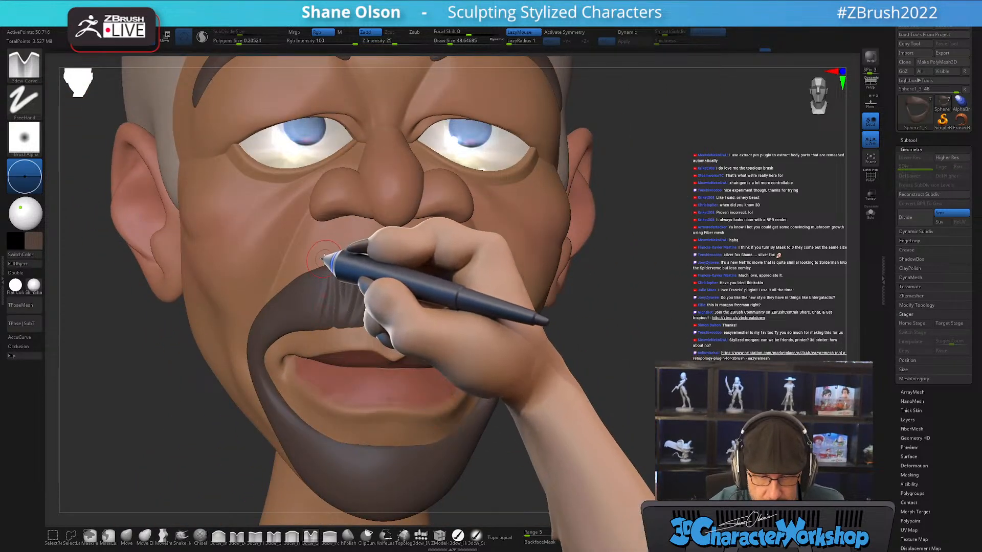
pyautogui.moveTo(341, 251)
pyautogui.mouseDown(button='right')
pyautogui.moveTo(346, 263)
pyautogui.moveTo(320, 254)
pyautogui.mouseUp(button='right')
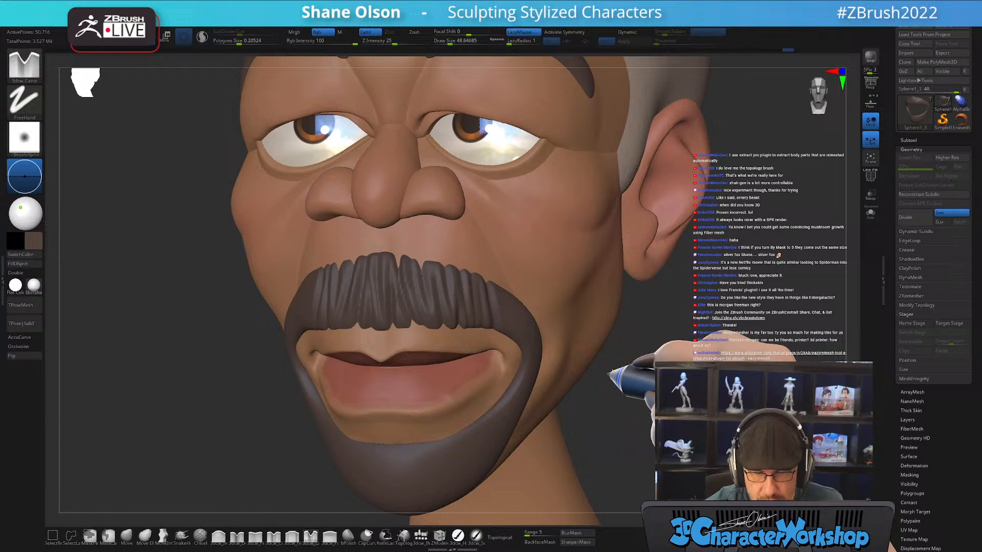
# Continue the carved hair grooves toward the moustache's corner on the character's right side
pyautogui.moveTo(588, 371); pyautogui.dragTo(636, 383)
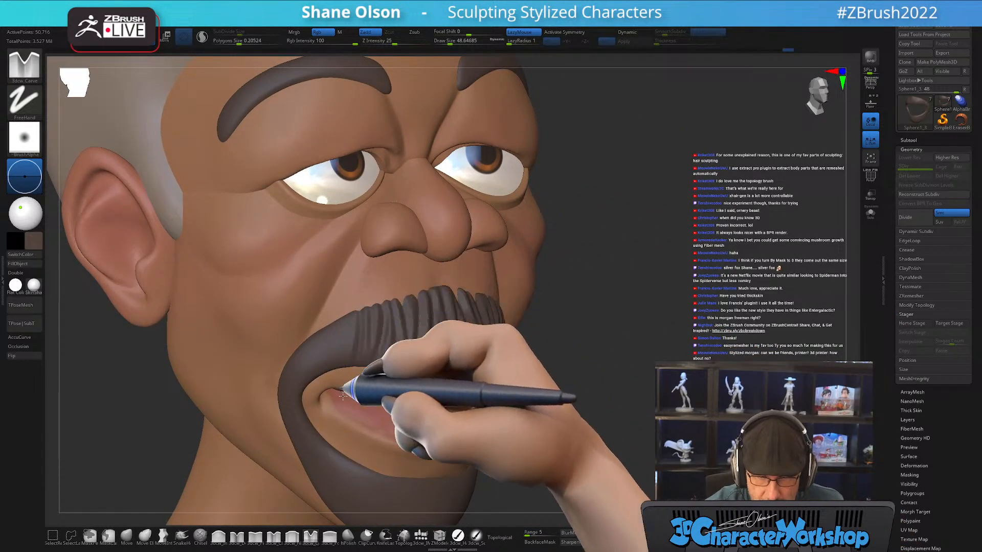
pyautogui.moveTo(621, 392); pyautogui.dragTo(639, 384)
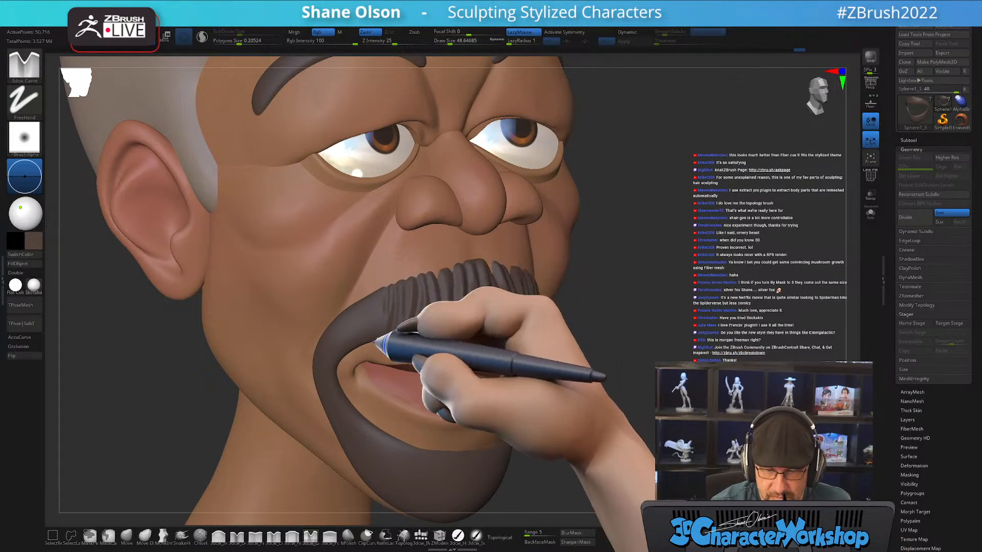
pyautogui.moveTo(376, 284); pyautogui.dragTo(373, 339)
pyautogui.moveTo(634, 352)
pyautogui.mouseDown()
pyautogui.moveTo(611, 351)
pyautogui.moveTo(624, 359)
pyautogui.moveTo(596, 372)
pyautogui.mouseUp()
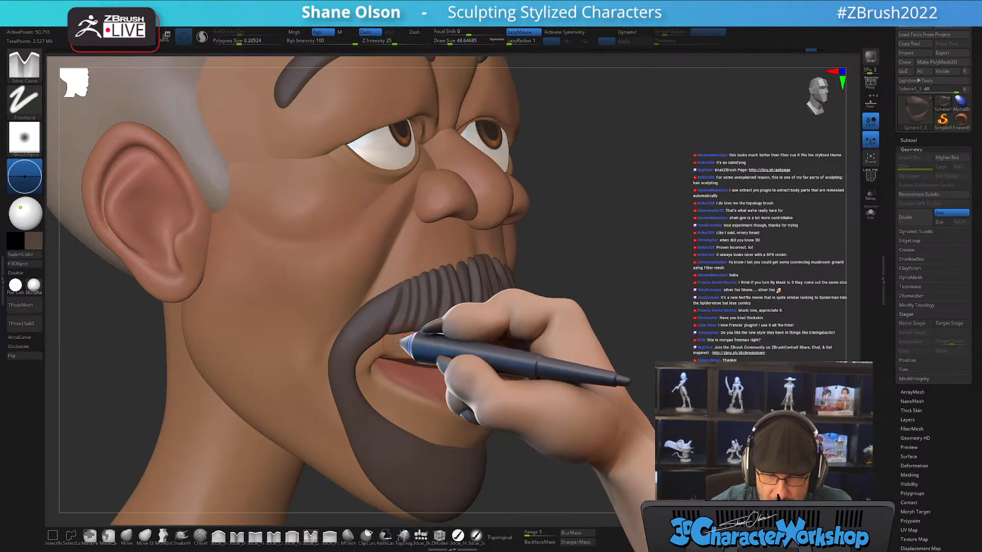
pyautogui.moveTo(621, 375); pyautogui.dragTo(598, 409)
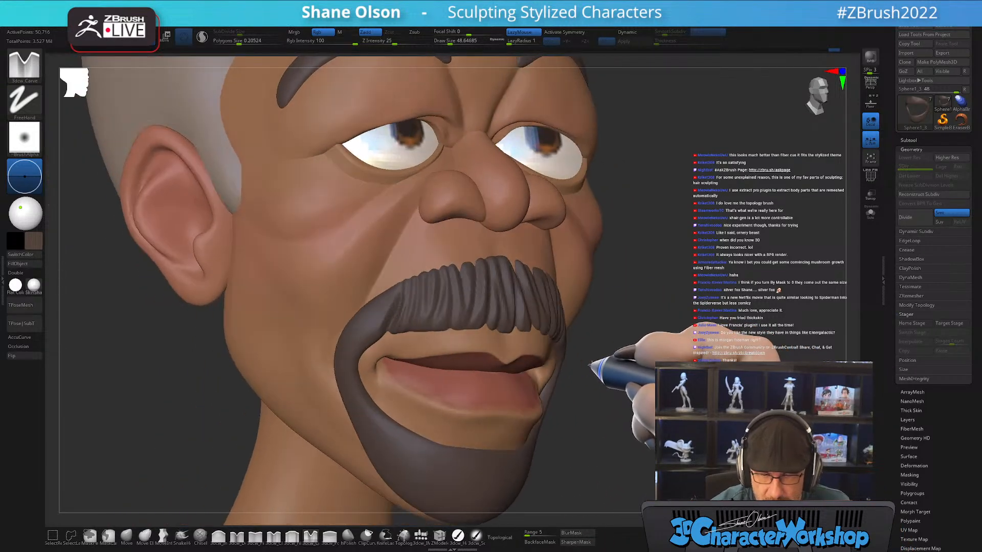
pyautogui.moveTo(443, 339)
pyautogui.mouseDown(button='right')
pyautogui.moveTo(427, 339)
pyautogui.moveTo(440, 339)
pyautogui.mouseUp(button='right')
pyautogui.moveTo(647, 381)
pyautogui.mouseDown()
pyautogui.moveTo(611, 387)
pyautogui.moveTo(656, 387)
pyautogui.mouseUp()
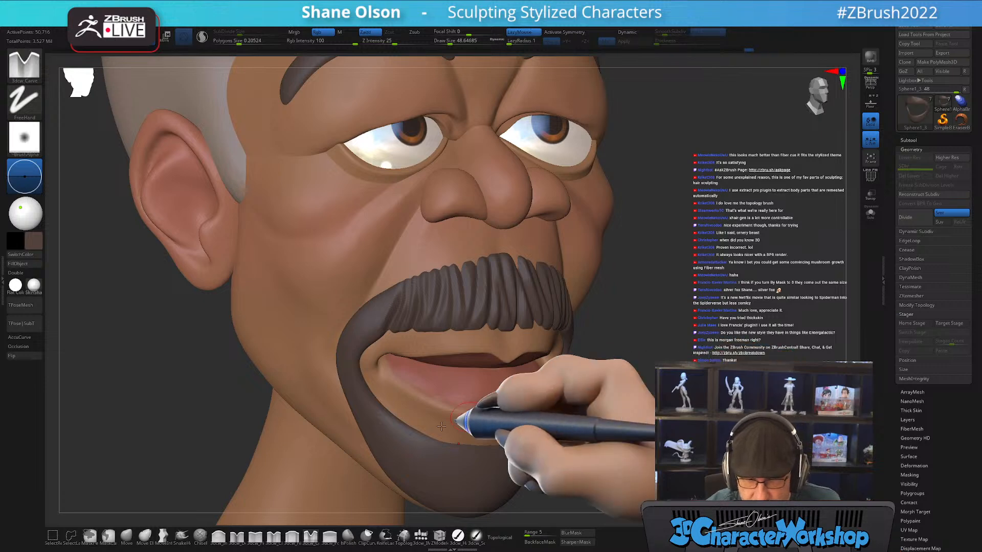
# Using the Move brush with AccuCurve on, pull the strand tips along the moustache's lower edge into points on the character's left half
pyautogui.press('b')
pyautogui.press('m')
pyautogui.press('v')
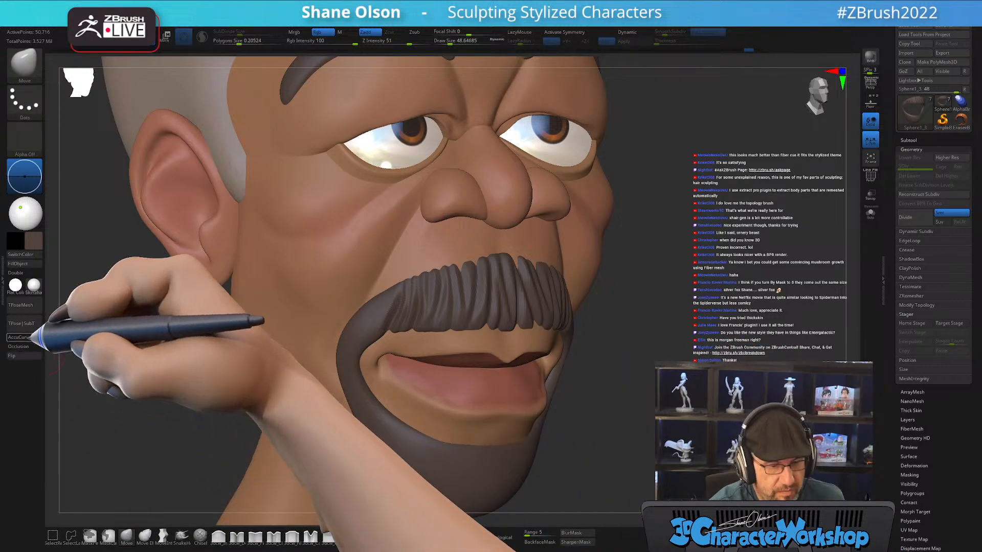
pyautogui.click(32, 338)
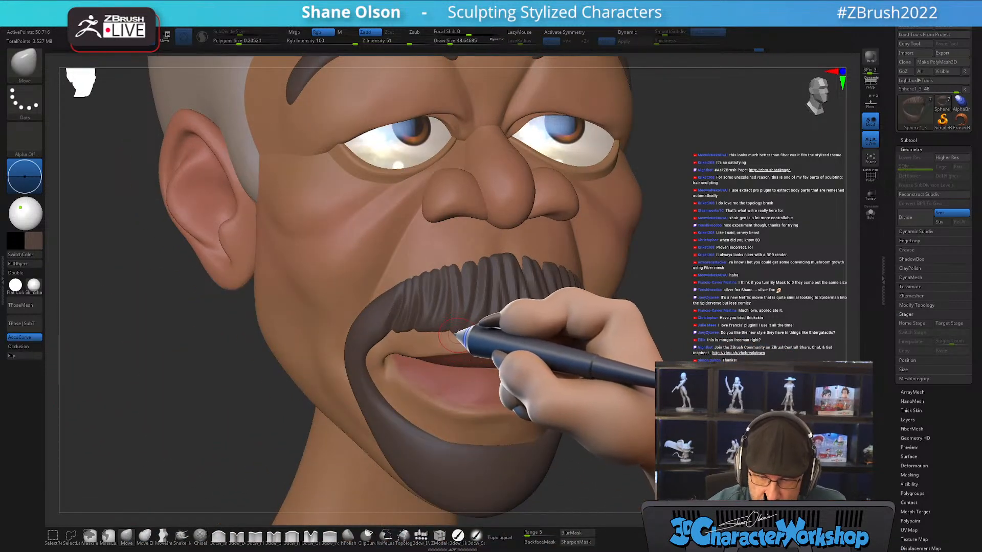
pyautogui.keyDown('shift'); pyautogui.moveTo(480, 338); pyautogui.dragTo(533, 332, button='right'); pyautogui.keyUp('shift')
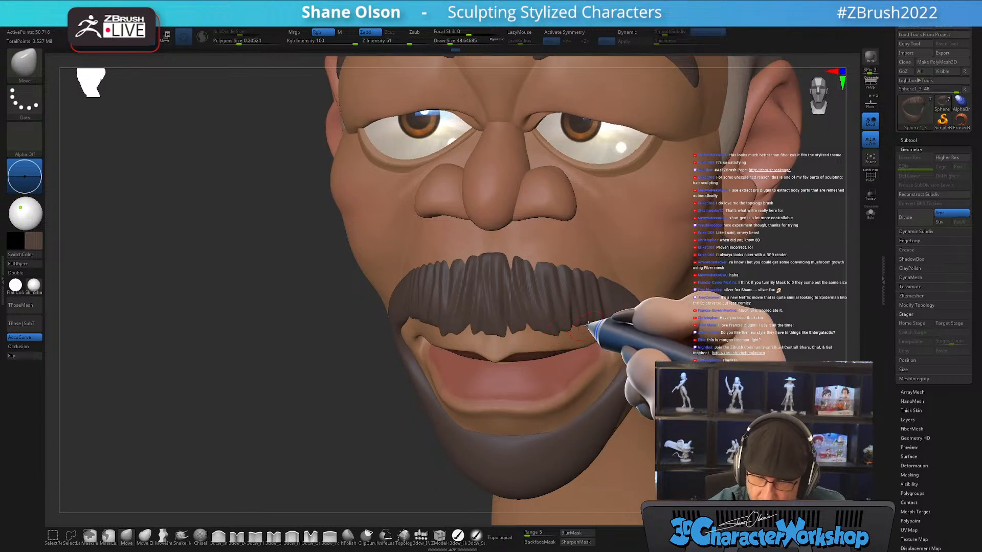
pyautogui.moveTo(675, 321); pyautogui.dragTo(650, 319, button='right')
pyautogui.press('[')
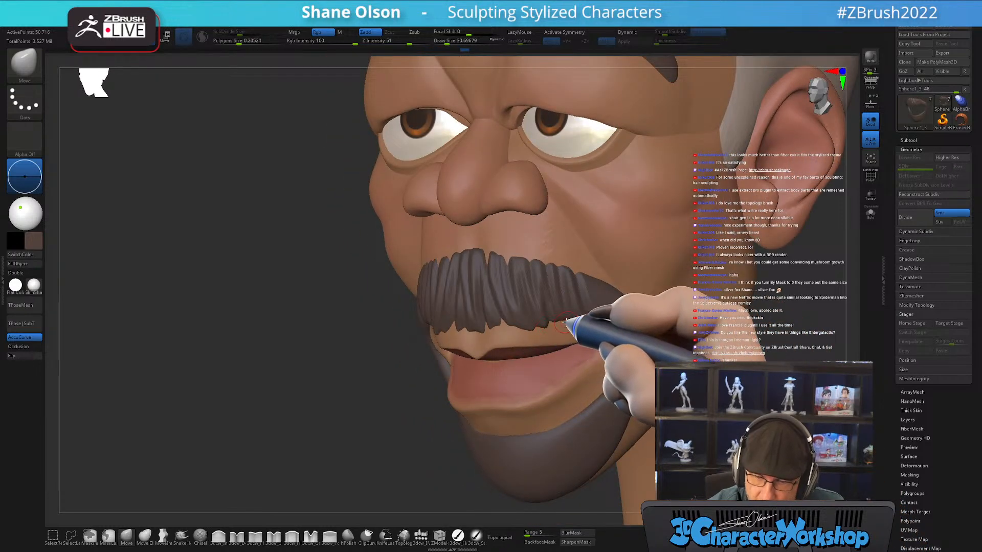
pyautogui.moveTo(566, 321); pyautogui.dragTo(557, 326, button='right')
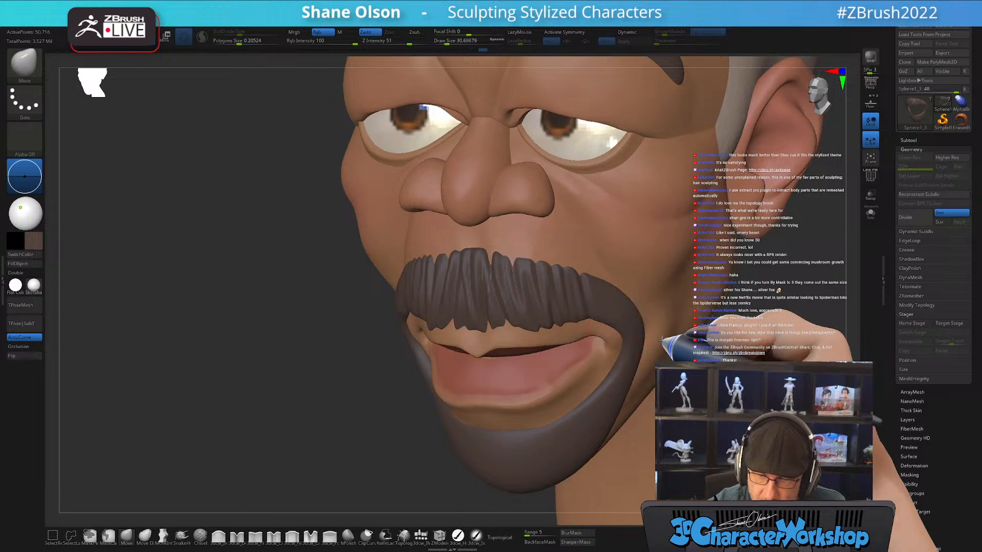
# Sharpen the strand tips along the moustache's upper and lower edges on the character's right half, and turn AccuCurve off
pyautogui.moveTo(708, 360); pyautogui.dragTo(818, 369, button='right')
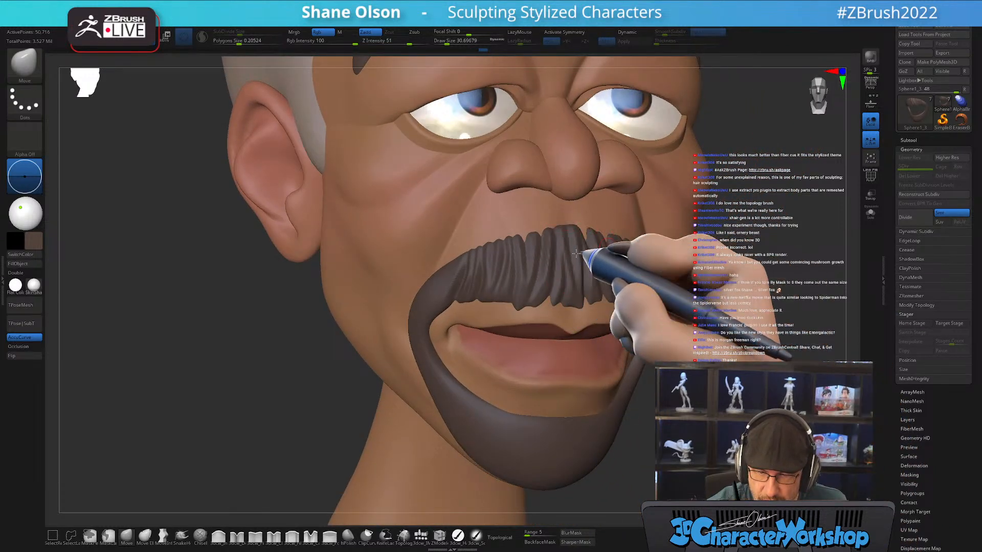
pyautogui.moveTo(498, 313)
pyautogui.mouseDown(button='right')
pyautogui.moveTo(532, 336)
pyautogui.moveTo(486, 311)
pyautogui.moveTo(526, 320)
pyautogui.moveTo(477, 311)
pyautogui.mouseUp(button='right')
pyautogui.moveTo(762, 378); pyautogui.dragTo(665, 394, button='right')
pyautogui.moveTo(531, 321); pyautogui.dragTo(559, 412, button='right')
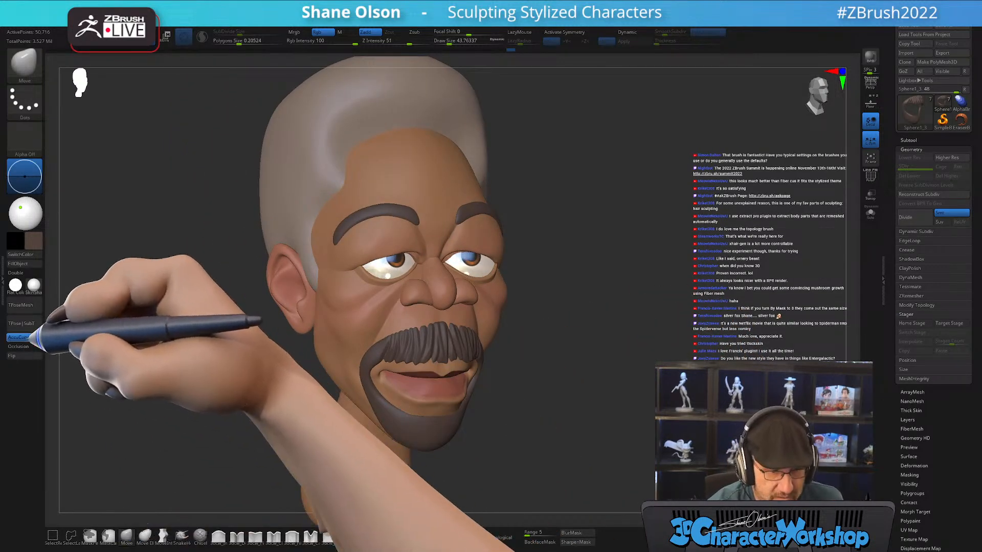
pyautogui.click(28, 338)
# Set the Move brush's draw size to about 54 and reshape the moustache's upper edge on both sides
pyautogui.keyDown('ctrl'); pyautogui.moveTo(566, 355); pyautogui.dragTo(577, 399, button='right'); pyautogui.keyUp('ctrl')
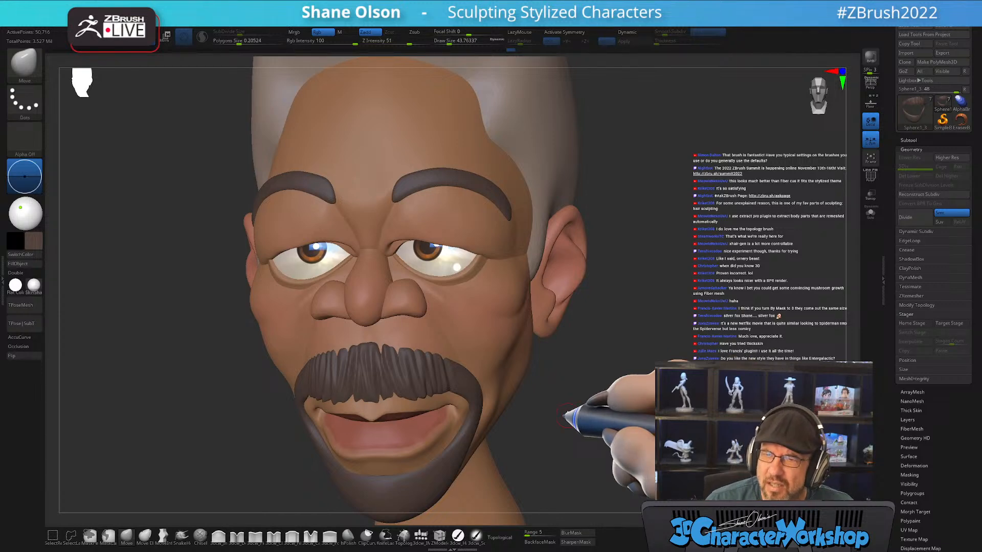
pyautogui.keyDown('alt'); pyautogui.moveTo(548, 359); pyautogui.dragTo(526, 372, button='right'); pyautogui.keyUp('alt')
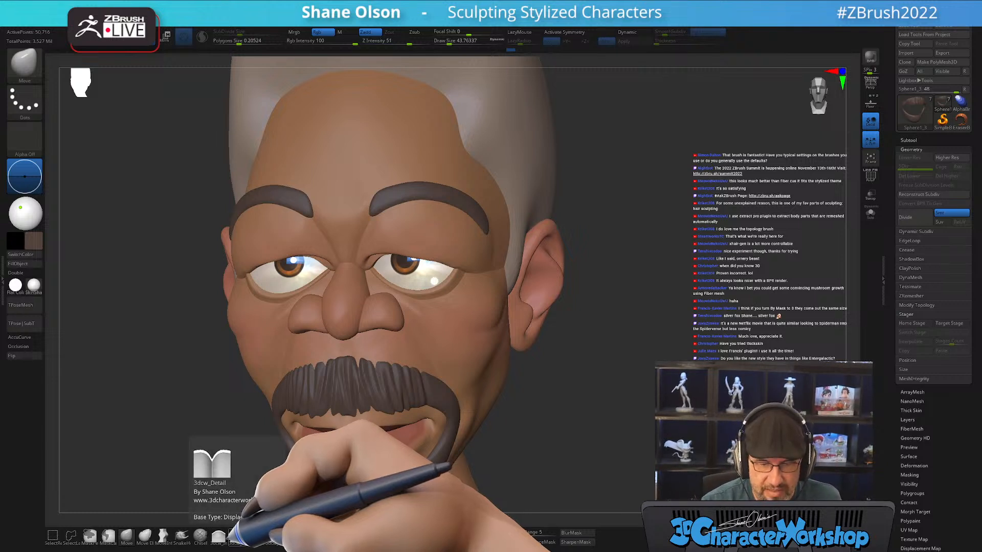
pyautogui.moveTo(365, 359); pyautogui.dragTo(364, 370, button='right')
pyautogui.press('s')
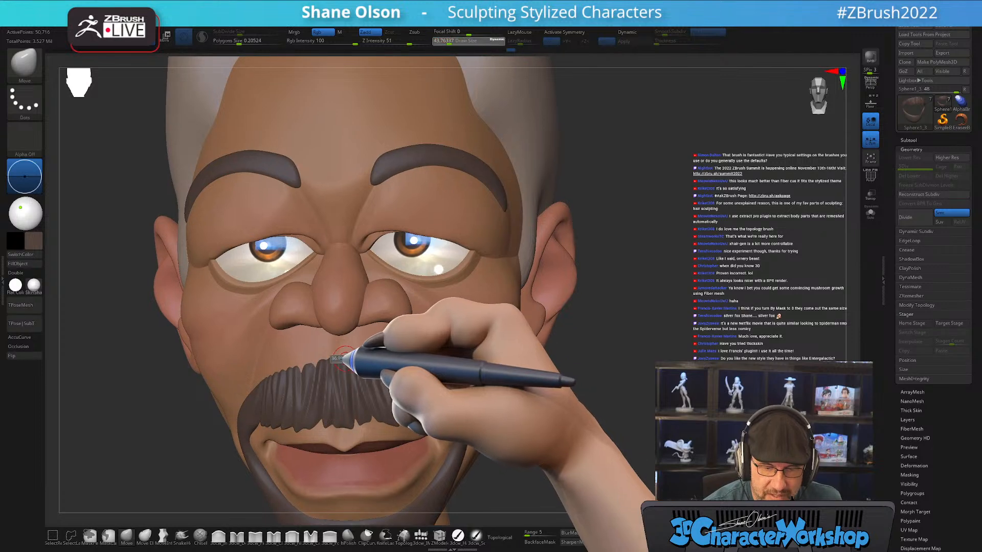
pyautogui.moveTo(343, 358); pyautogui.dragTo(337, 359)
pyautogui.moveTo(337, 364)
pyautogui.mouseDown(button='right')
pyautogui.moveTo(391, 344)
pyautogui.moveTo(350, 352)
pyautogui.mouseUp(button='right')
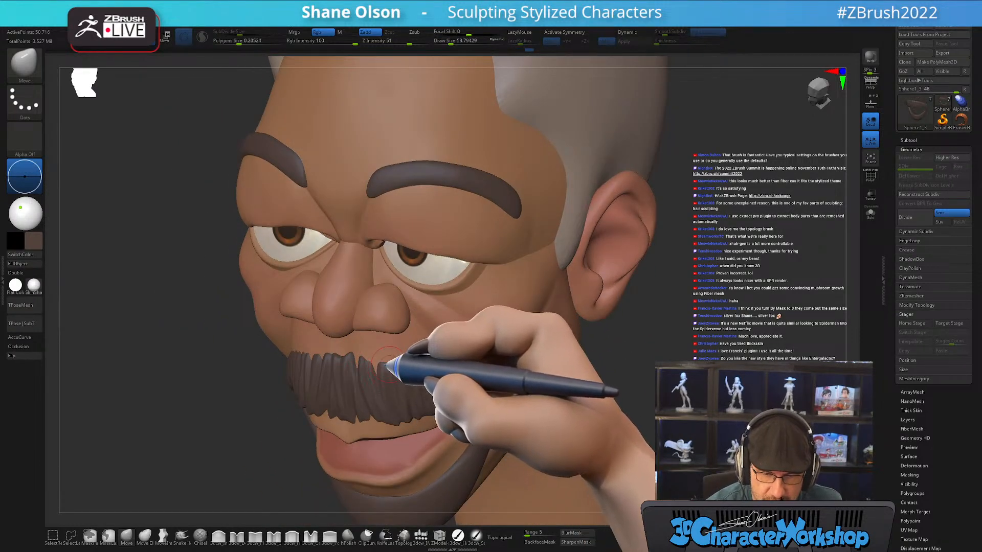
pyautogui.moveTo(449, 353)
pyautogui.mouseDown(button='right')
pyautogui.moveTo(408, 368)
pyautogui.moveTo(428, 377)
pyautogui.moveTo(449, 346)
pyautogui.moveTo(438, 344)
pyautogui.mouseUp(button='right')
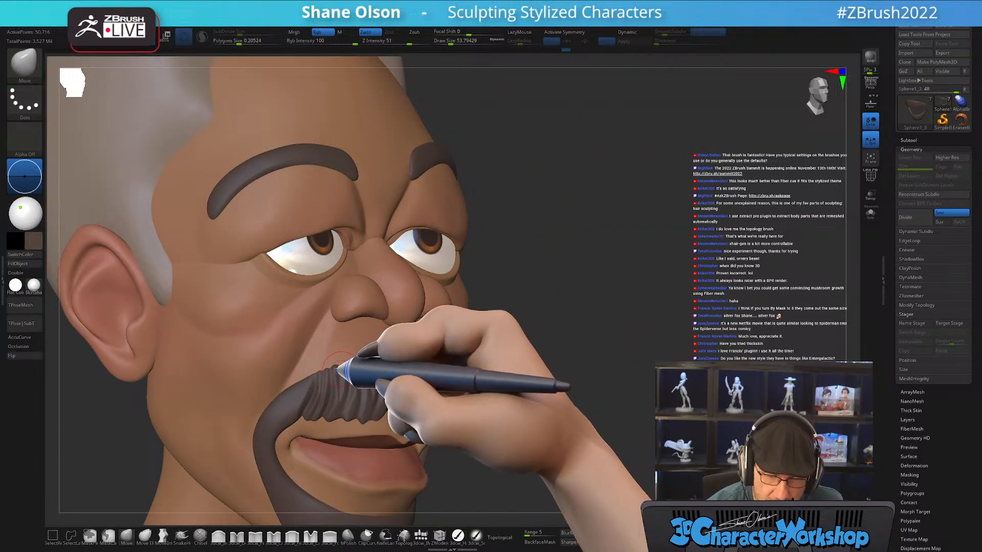
pyautogui.moveTo(512, 403); pyautogui.dragTo(549, 413, button='right')
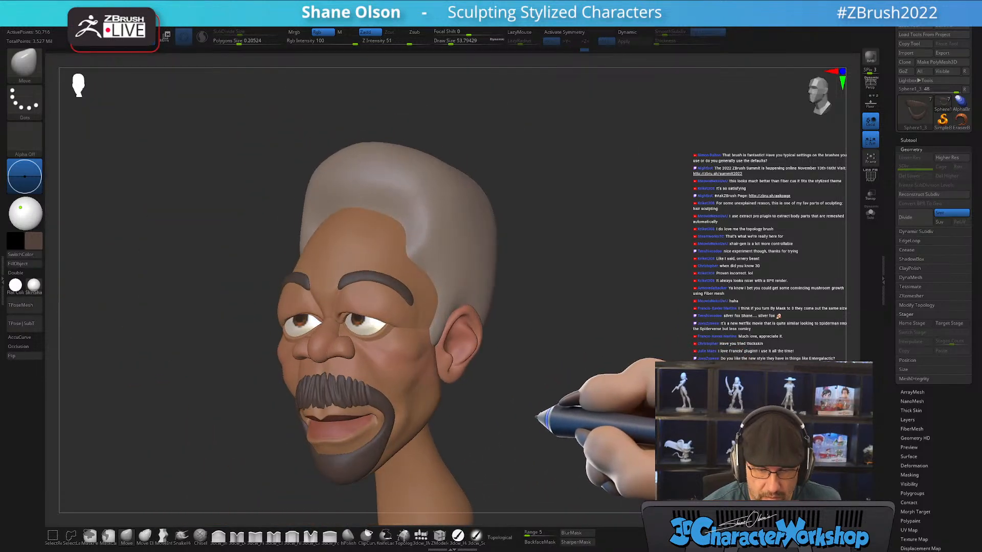
# Adjust the moustache's overall silhouette from both three-quarter views with a Move brush of about 154 draw size, peaking its upper centre
pyautogui.moveTo(346, 393); pyautogui.dragTo(349, 393)
pyautogui.moveTo(361, 387)
pyautogui.keyDown('alt'); pyautogui.mouseDown(button='right')
pyautogui.moveTo(449, 379)
pyautogui.moveTo(341, 378)
pyautogui.moveTo(513, 387)
pyautogui.moveTo(499, 399)
pyautogui.mouseUp(button='right'); pyautogui.keyUp('alt')
pyautogui.moveTo(398, 386); pyautogui.dragTo(402, 379)
pyautogui.moveTo(404, 379); pyautogui.dragTo(476, 353, button='right')
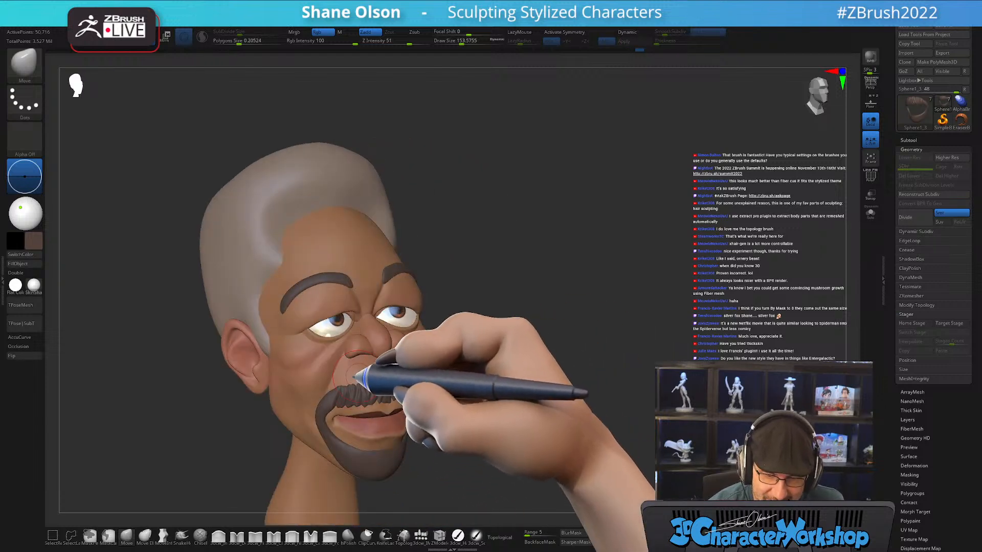
pyautogui.moveTo(352, 375); pyautogui.dragTo(338, 385)
pyautogui.moveTo(341, 384); pyautogui.dragTo(547, 415, button='right')
pyautogui.keyDown('alt'); pyautogui.moveTo(514, 348); pyautogui.dragTo(521, 307, button='right'); pyautogui.keyUp('alt')
# With the 3dcw_Carve brush at a draw size of about 33, carve hair grooves around the moustache's corner on the character's left side
pyautogui.click(311, 535)
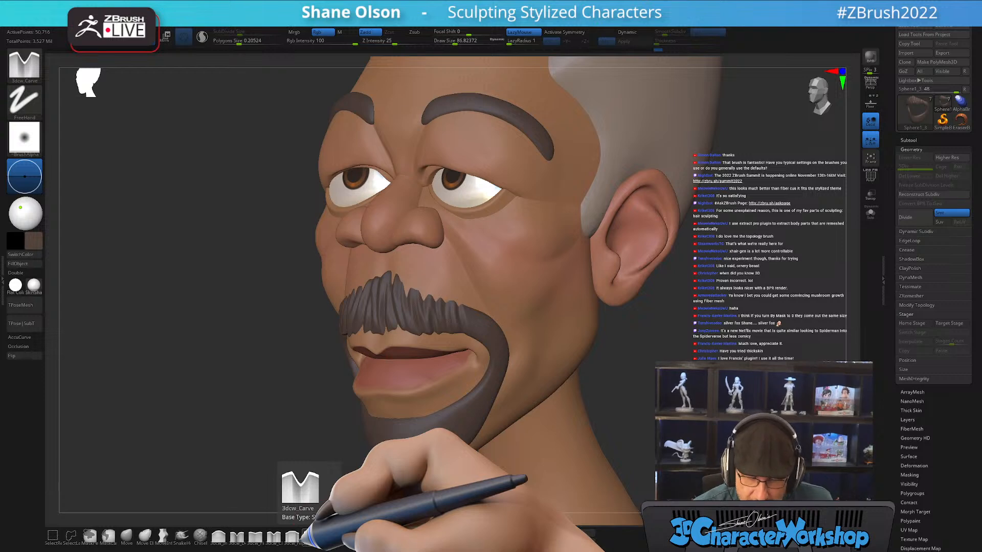
pyautogui.press('s')
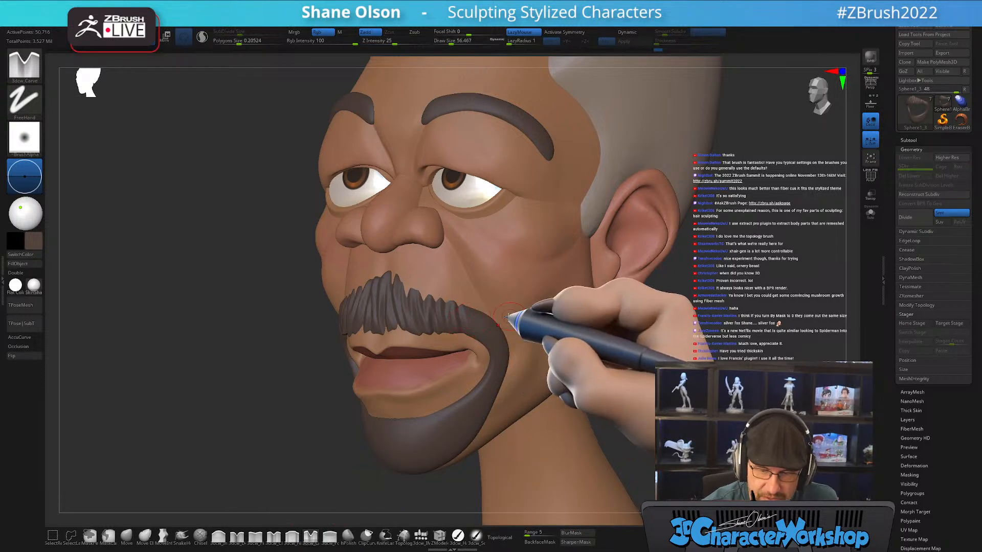
pyautogui.keyDown('ctrl'); pyautogui.moveTo(505, 317); pyautogui.dragTo(500, 350, button='right'); pyautogui.keyUp('ctrl')
pyautogui.press('s')
pyautogui.moveTo(493, 300); pyautogui.dragTo(466, 317, button='right')
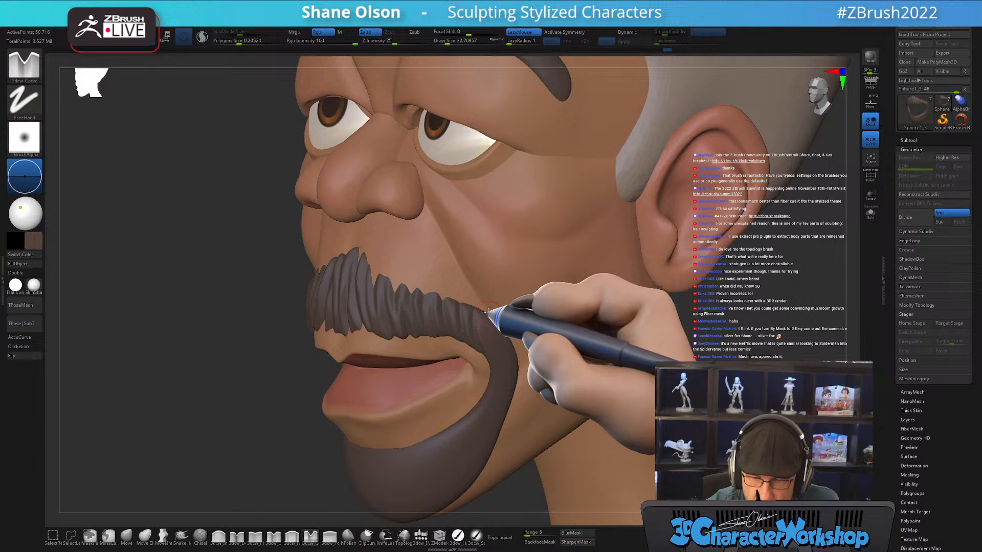
pyautogui.moveTo(512, 310)
pyautogui.mouseDown(button='right')
pyautogui.moveTo(534, 318)
pyautogui.moveTo(485, 338)
pyautogui.mouseUp(button='right')
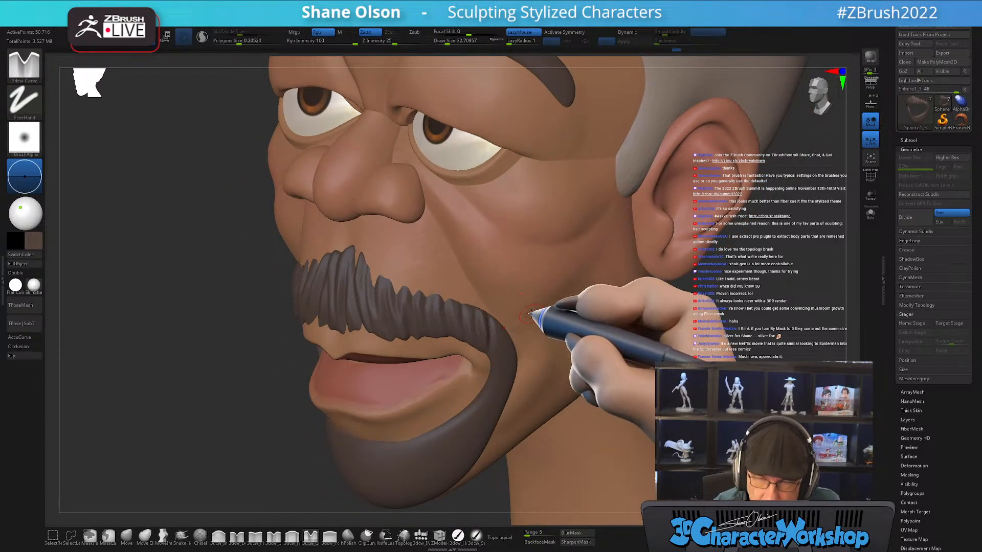
# Carve hair grooves into the goatee from the chin's centre toward the character's left side with a draw size of about 39
pyautogui.moveTo(532, 310)
pyautogui.mouseDown(button='right')
pyautogui.moveTo(535, 323)
pyautogui.moveTo(489, 321)
pyautogui.moveTo(527, 313)
pyautogui.moveTo(513, 340)
pyautogui.moveTo(400, 391)
pyautogui.moveTo(450, 401)
pyautogui.moveTo(437, 380)
pyautogui.mouseUp(button='right')
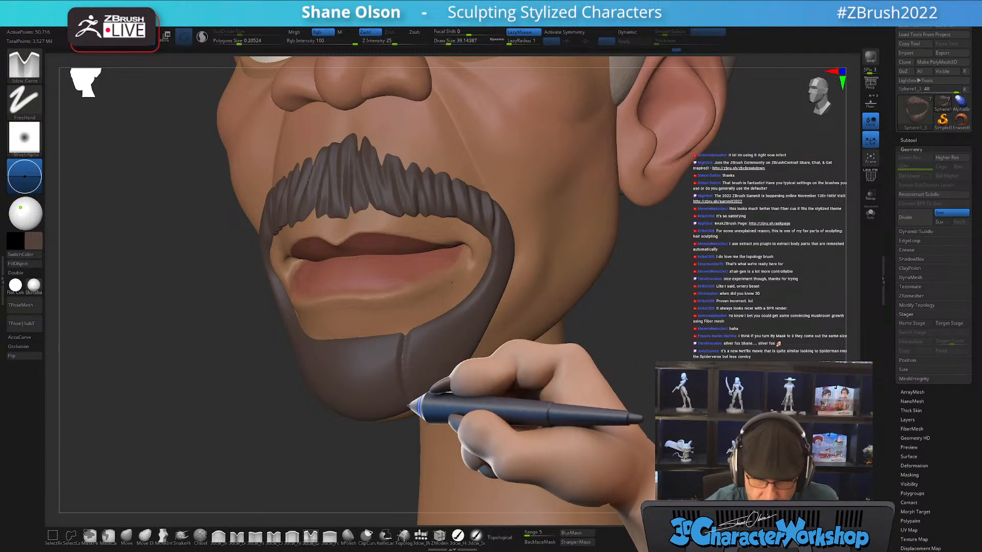
pyautogui.moveTo(437, 347)
pyautogui.mouseDown(button='right')
pyautogui.moveTo(453, 344)
pyautogui.moveTo(423, 377)
pyautogui.mouseUp(button='right')
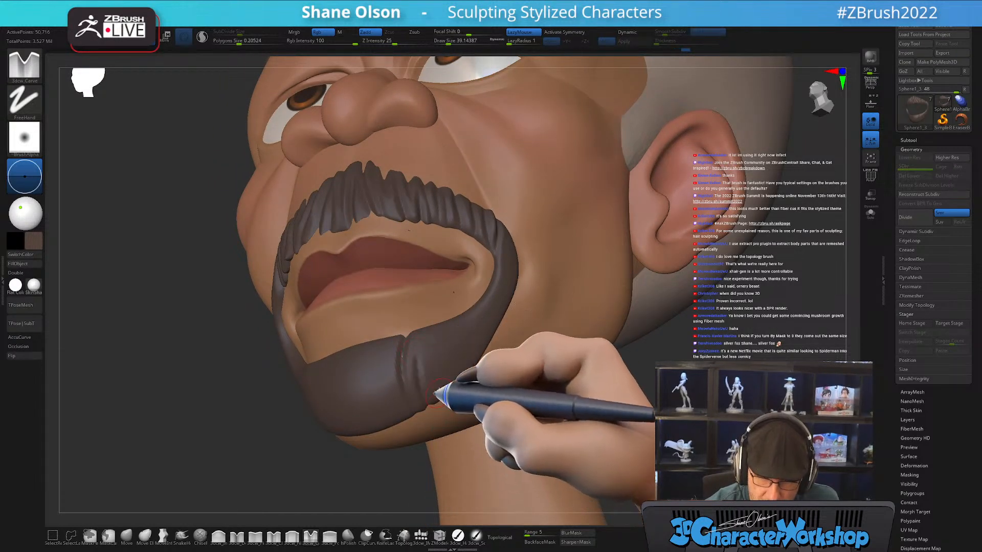
pyautogui.moveTo(437, 423)
pyautogui.mouseDown(button='right')
pyautogui.moveTo(445, 358)
pyautogui.moveTo(425, 327)
pyautogui.moveTo(448, 352)
pyautogui.mouseUp(button='right')
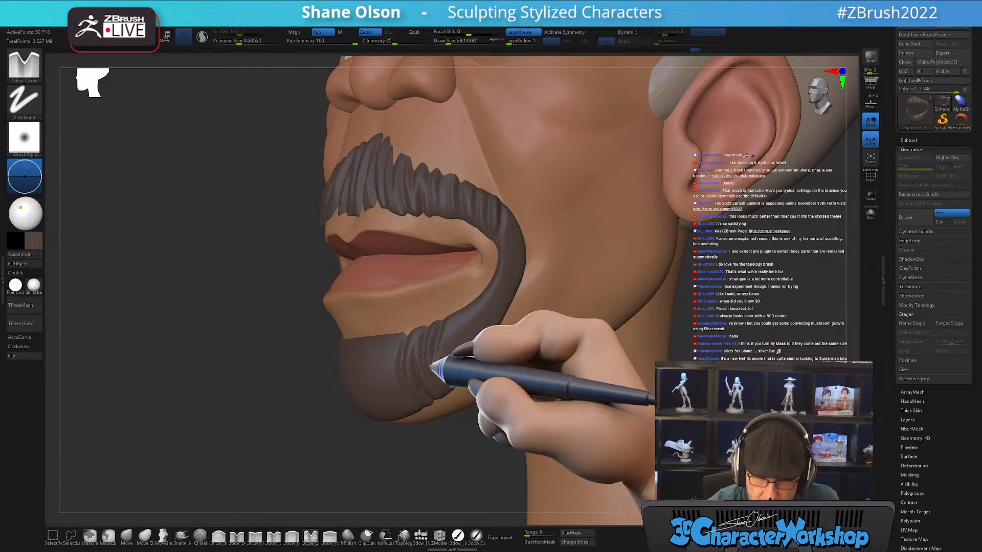
pyautogui.moveTo(442, 378)
pyautogui.mouseDown(button='right')
pyautogui.moveTo(456, 400)
pyautogui.moveTo(471, 389)
pyautogui.moveTo(463, 348)
pyautogui.mouseUp(button='right')
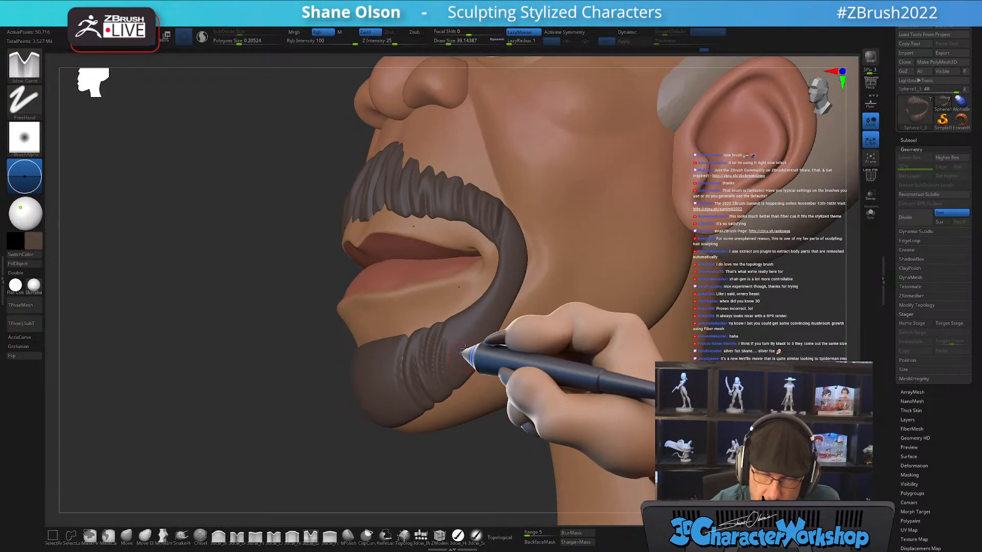
pyautogui.moveTo(473, 305); pyautogui.dragTo(453, 326, button='right')
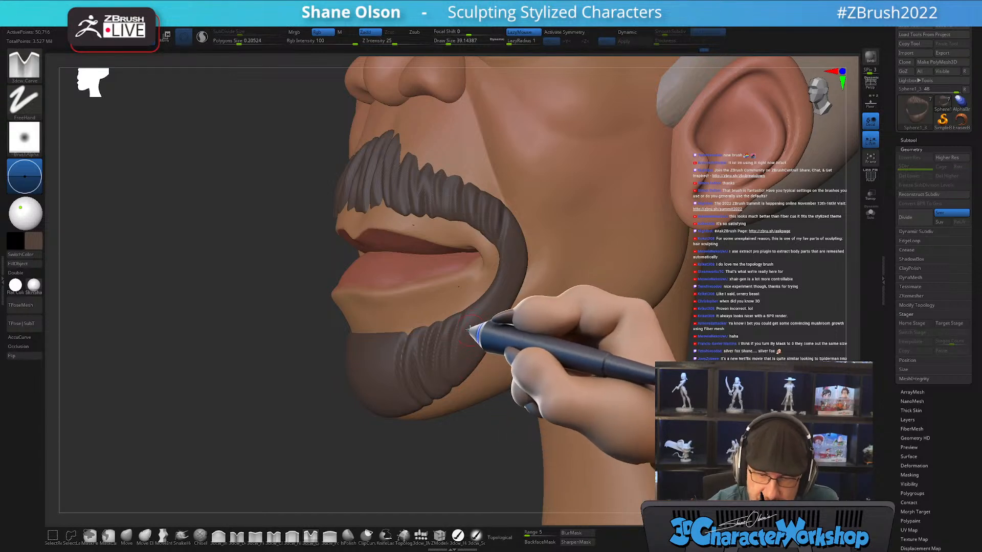
# Carve hair grooves up the beard strip beside the mouth on the character's left side, joining the goatee's strands to the moustache's
pyautogui.moveTo(495, 333)
pyautogui.mouseDown(button='right')
pyautogui.moveTo(499, 344)
pyautogui.moveTo(511, 331)
pyautogui.moveTo(510, 342)
pyautogui.moveTo(491, 307)
pyautogui.moveTo(519, 304)
pyautogui.moveTo(566, 274)
pyautogui.moveTo(513, 258)
pyautogui.mouseUp(button='right')
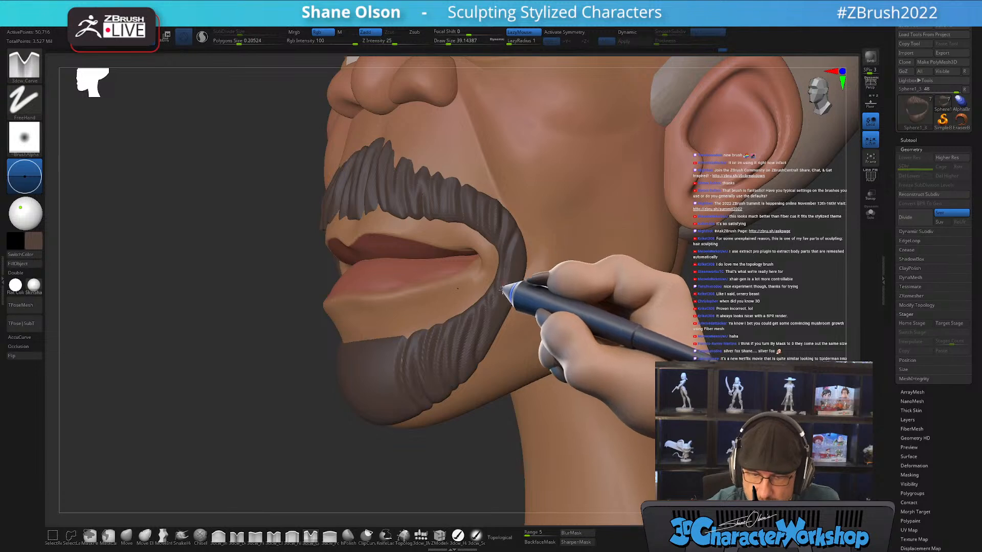
pyautogui.moveTo(541, 259); pyautogui.dragTo(526, 236, button='right')
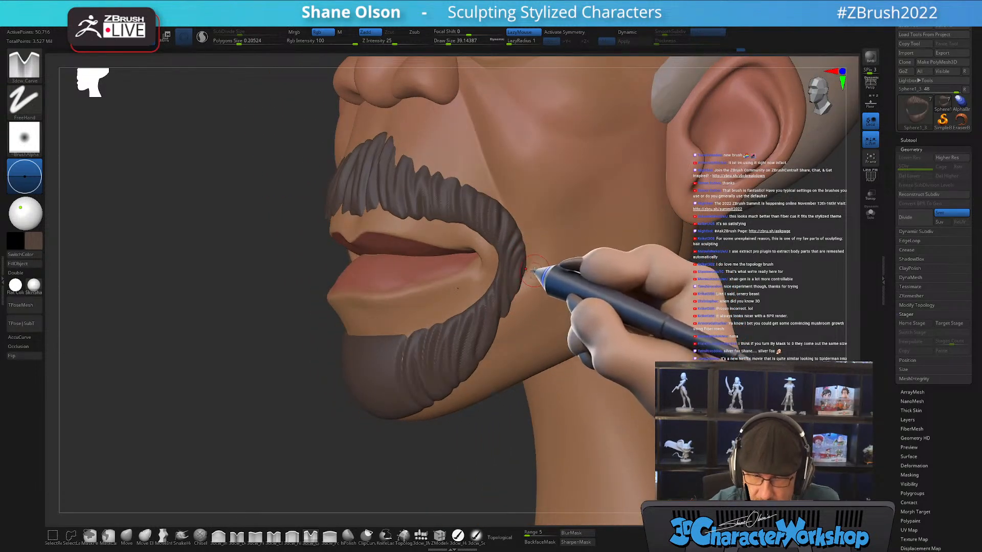
pyautogui.moveTo(533, 270)
pyautogui.mouseDown(button='right')
pyautogui.moveTo(526, 280)
pyautogui.moveTo(581, 274)
pyautogui.moveTo(559, 280)
pyautogui.mouseUp(button='right')
pyautogui.press('ctrl')
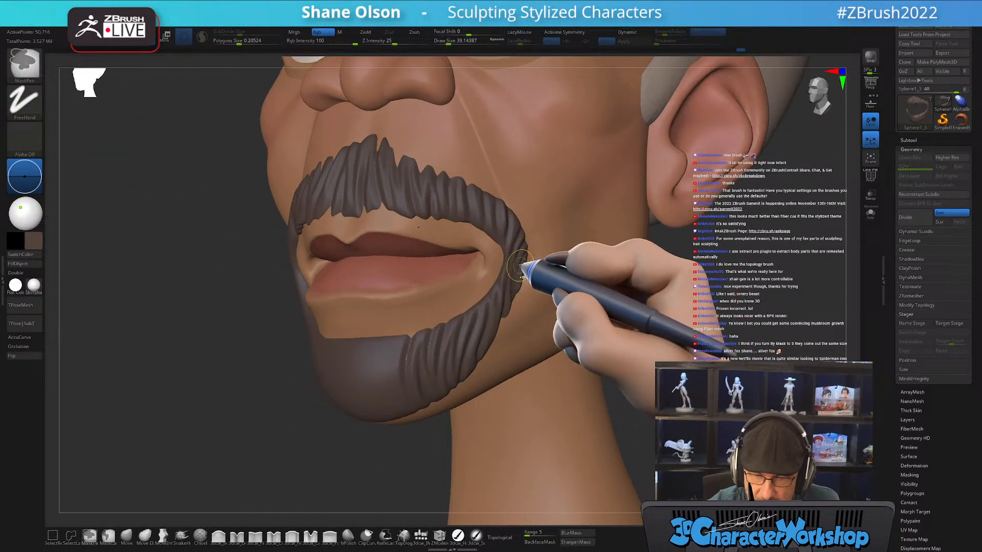
pyautogui.moveTo(558, 245)
pyautogui.mouseDown(button='right')
pyautogui.moveTo(550, 265)
pyautogui.moveTo(521, 272)
pyautogui.mouseUp(button='right')
pyautogui.moveTo(519, 237)
pyautogui.mouseDown(button='right')
pyautogui.moveTo(557, 267)
pyautogui.moveTo(531, 282)
pyautogui.mouseUp(button='right')
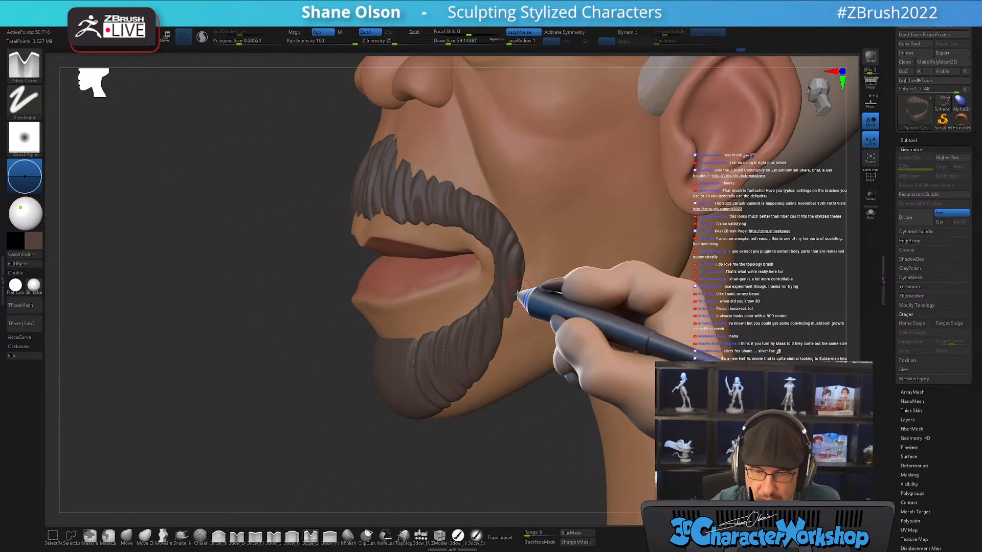
# Carve vertical hair grooves across the front of the goatee, from the chin's centre toward the character's right side
pyautogui.moveTo(554, 247)
pyautogui.mouseDown(button='right')
pyautogui.moveTo(591, 284)
pyautogui.moveTo(574, 281)
pyautogui.moveTo(592, 317)
pyautogui.moveTo(537, 335)
pyautogui.mouseUp(button='right')
pyautogui.press('ctrl')
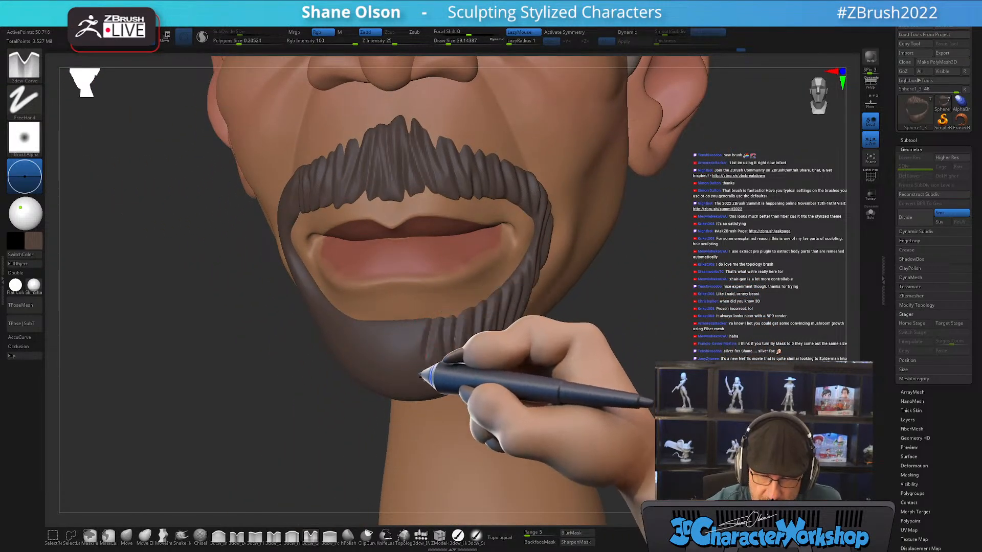
pyautogui.moveTo(457, 348)
pyautogui.mouseDown(button='right')
pyautogui.moveTo(460, 338)
pyautogui.moveTo(460, 357)
pyautogui.moveTo(412, 340)
pyautogui.moveTo(484, 363)
pyautogui.moveTo(466, 354)
pyautogui.mouseUp(button='right')
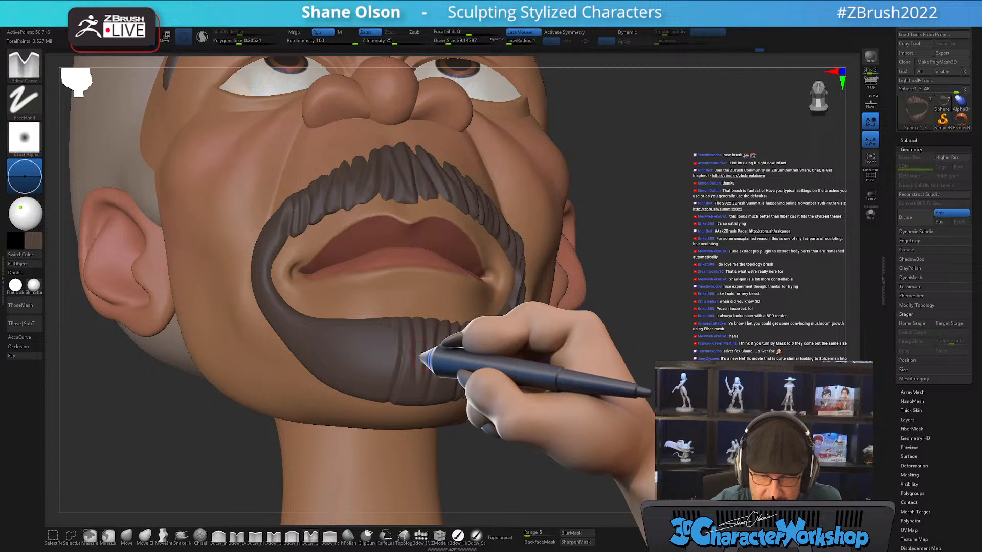
pyautogui.moveTo(432, 343); pyautogui.dragTo(390, 313, button='right')
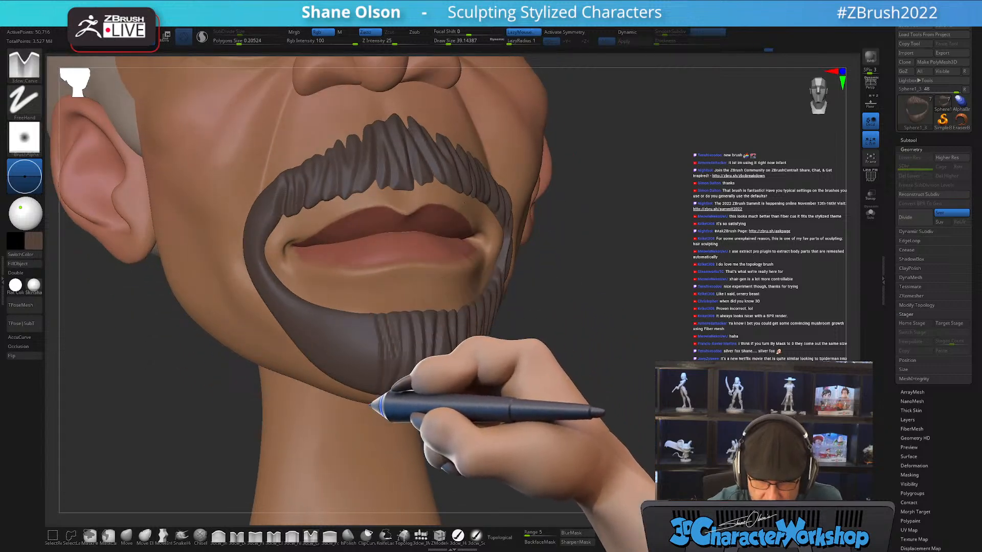
pyautogui.moveTo(511, 393); pyautogui.dragTo(452, 355)
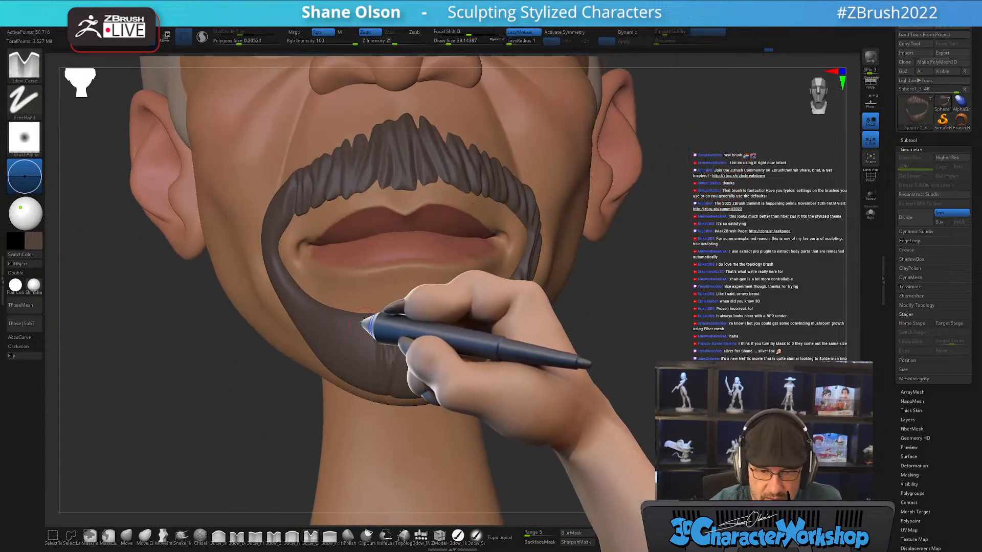
pyautogui.moveTo(373, 326); pyautogui.dragTo(358, 376, button='right')
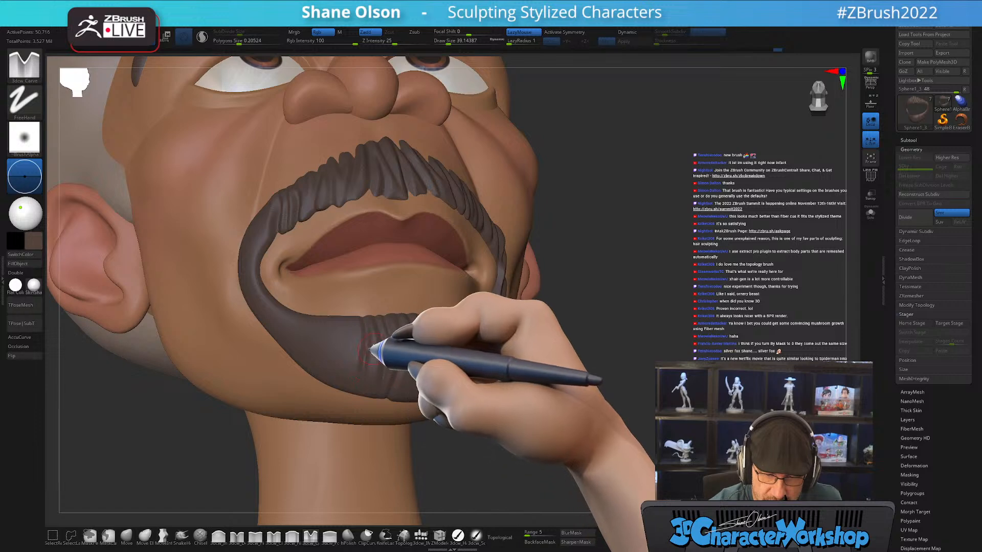
pyautogui.moveTo(463, 349); pyautogui.dragTo(508, 390, button='right')
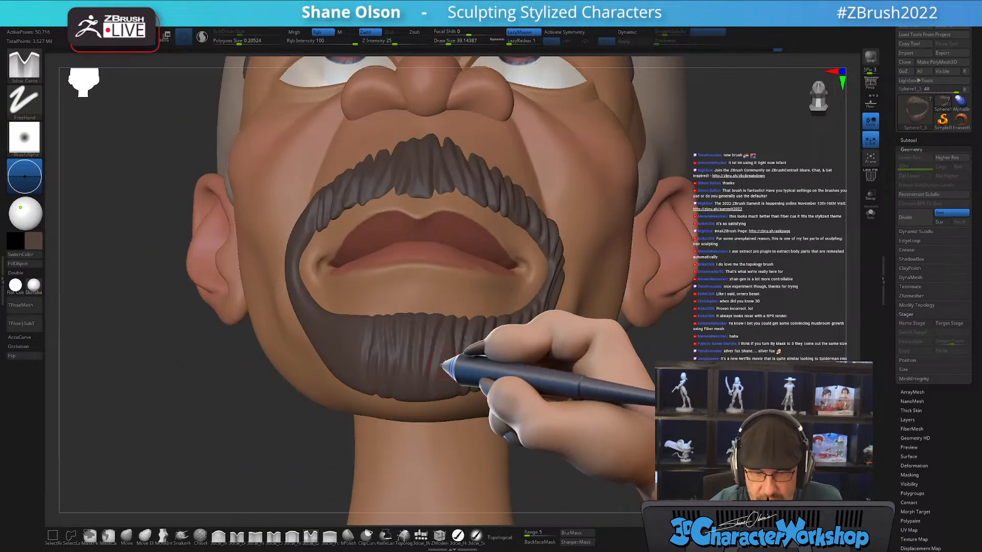
# Carve hair grooves along the side of the goatee and the narrow beard strip up to the moustache's corner on the character's left side
pyautogui.moveTo(462, 419); pyautogui.dragTo(542, 341, button='right')
pyautogui.keyDown('ctrl'); pyautogui.moveTo(428, 329); pyautogui.dragTo(426, 362, button='right'); pyautogui.keyUp('ctrl')
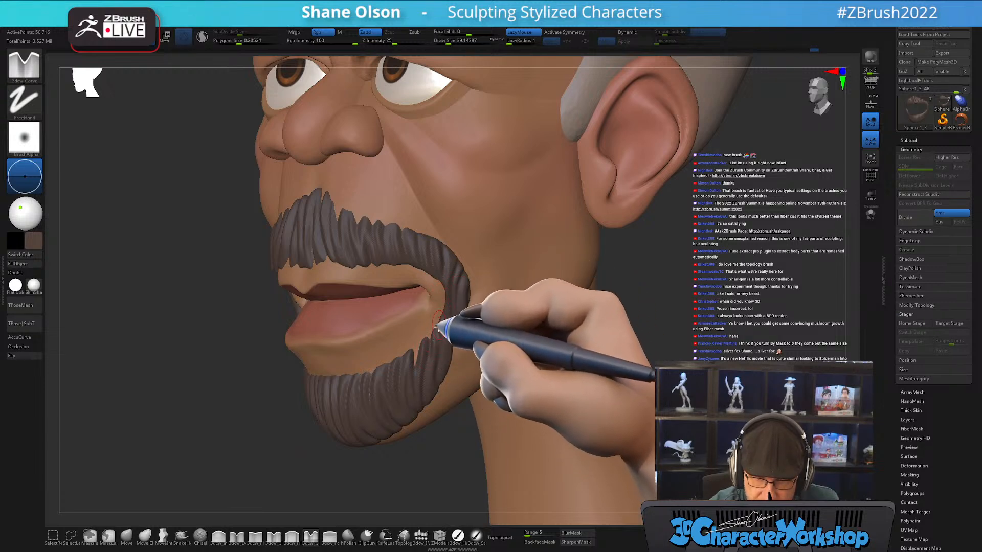
pyautogui.moveTo(437, 322)
pyautogui.mouseDown(button='right')
pyautogui.moveTo(429, 344)
pyautogui.moveTo(381, 346)
pyautogui.moveTo(407, 346)
pyautogui.mouseUp(button='right')
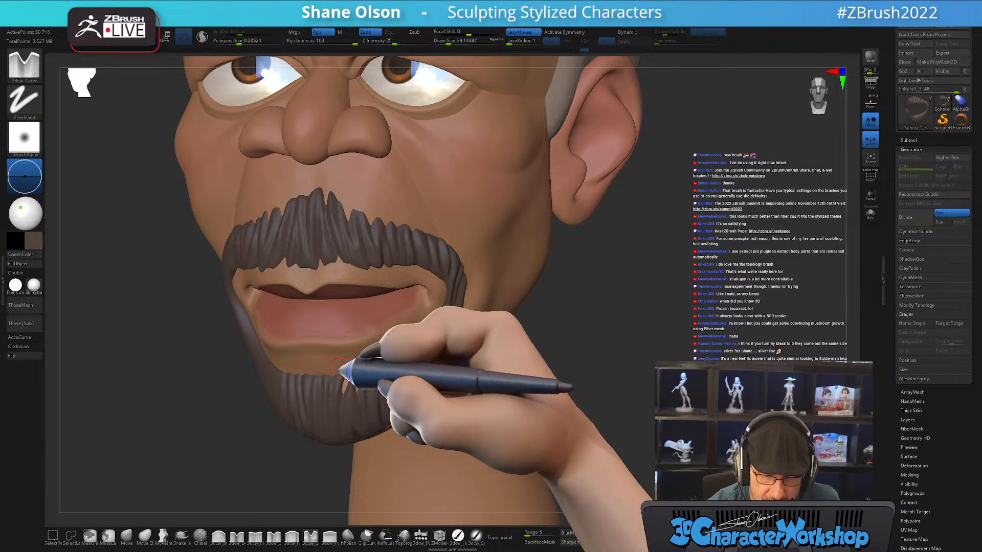
pyautogui.moveTo(450, 329); pyautogui.dragTo(437, 330, button='right')
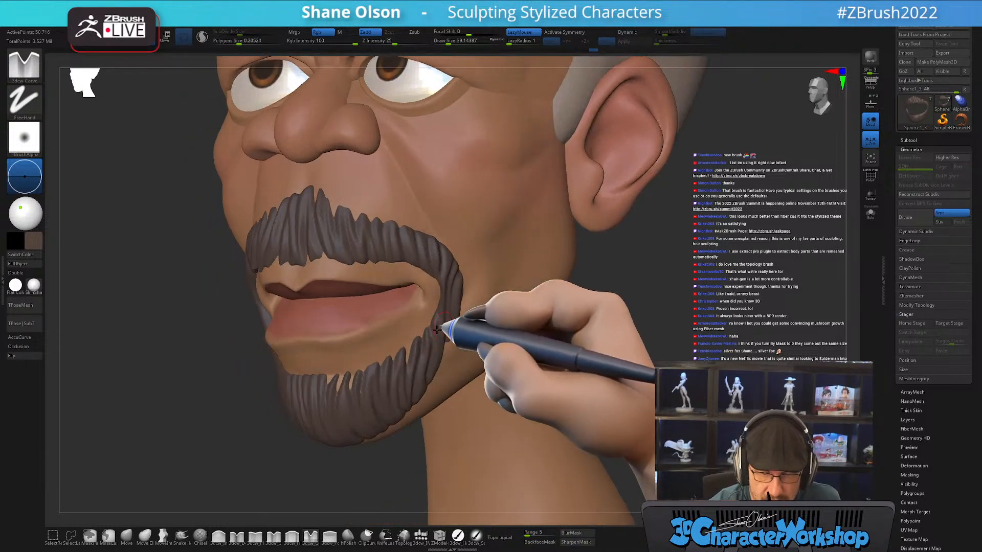
pyautogui.moveTo(526, 335)
pyautogui.mouseDown(button='right')
pyautogui.moveTo(509, 333)
pyautogui.moveTo(521, 335)
pyautogui.mouseUp(button='right')
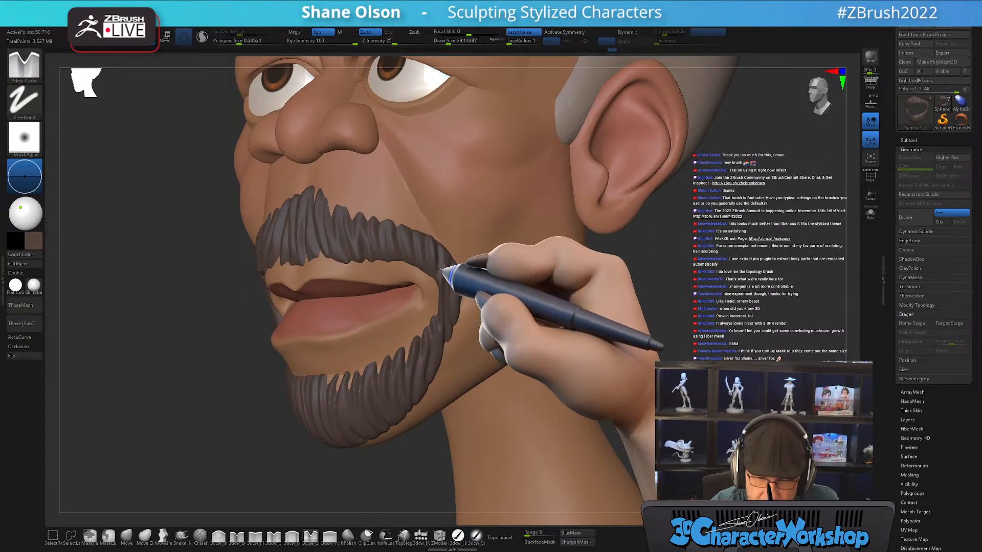
pyautogui.moveTo(635, 285); pyautogui.dragTo(616, 302, button='right')
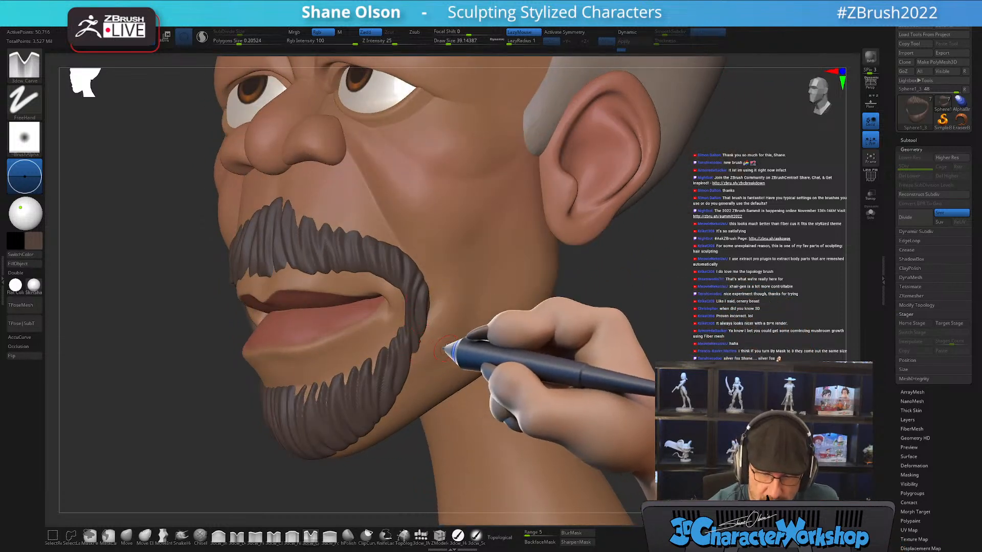
pyautogui.moveTo(643, 350); pyautogui.dragTo(617, 355)
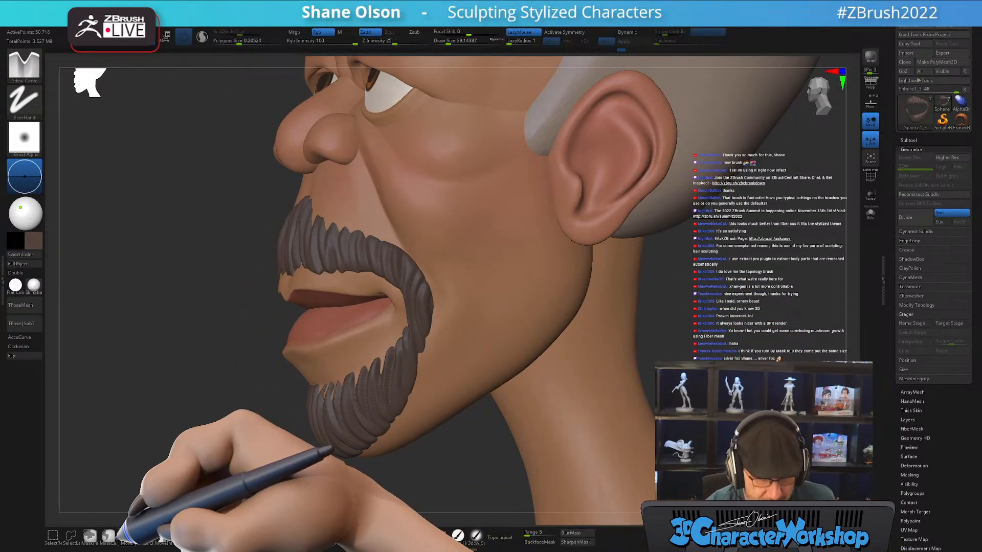
# With the Move brush at a draw size of about 136, reshape the strip beside the mouth to separate the moustache's tip from the goatee
pyautogui.click(126, 536)
pyautogui.moveTo(197, 448)
pyautogui.mouseDown()
pyautogui.moveTo(473, 317)
pyautogui.moveTo(426, 296)
pyautogui.moveTo(482, 344)
pyautogui.moveTo(424, 306)
pyautogui.mouseUp()
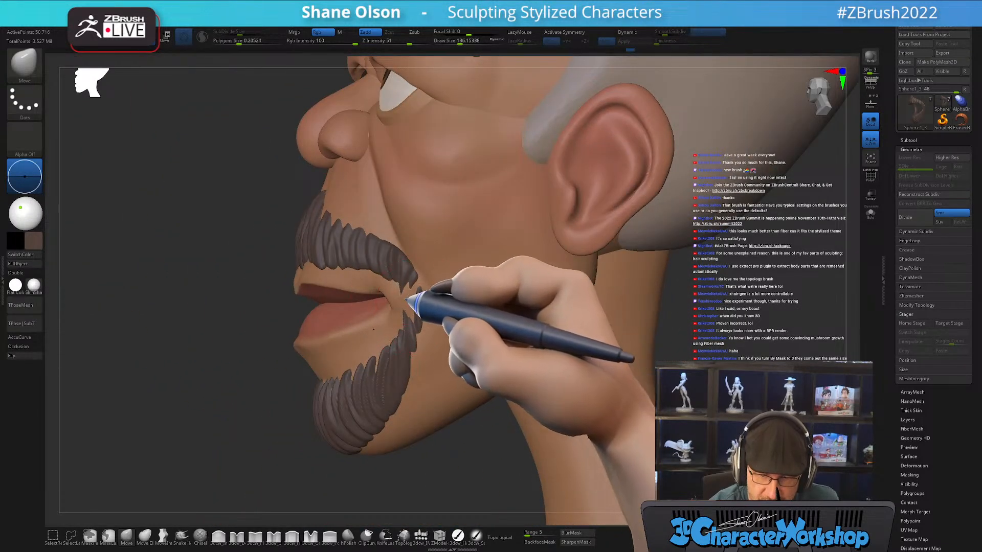
pyautogui.moveTo(436, 296)
pyautogui.mouseDown(button='right')
pyautogui.moveTo(469, 301)
pyautogui.moveTo(455, 317)
pyautogui.moveTo(422, 305)
pyautogui.mouseUp(button='right')
# Reduce the Move brush to a draw size of about 46 and adjust the strand tips along the goatee's upper edge
pyautogui.press('[')
pyautogui.moveTo(473, 329); pyautogui.dragTo(527, 335, button='right')
pyautogui.moveTo(469, 328); pyautogui.dragTo(390, 318, button='right')
pyautogui.press('[')
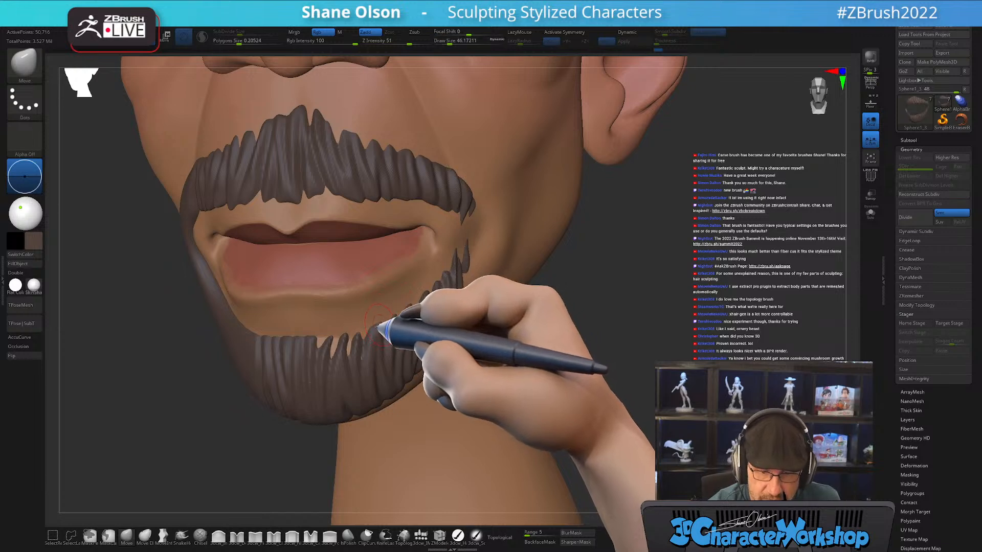
pyautogui.moveTo(381, 326); pyautogui.dragTo(384, 321)
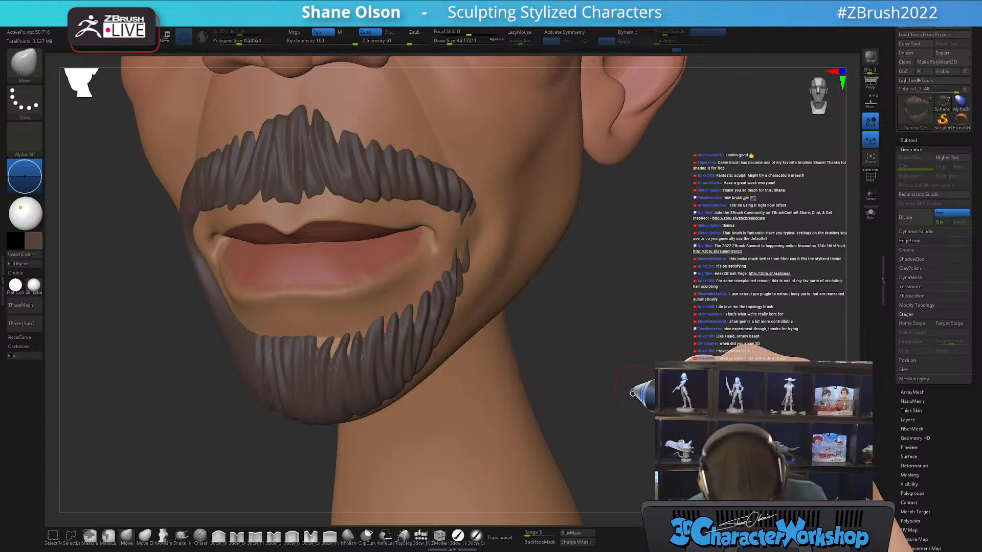
# Examine the whole head from a three-quarter view to judge how the moustache and goatee fit the face
pyautogui.keyDown('alt'); pyautogui.moveTo(637, 401); pyautogui.dragTo(657, 327); pyautogui.keyUp('alt')
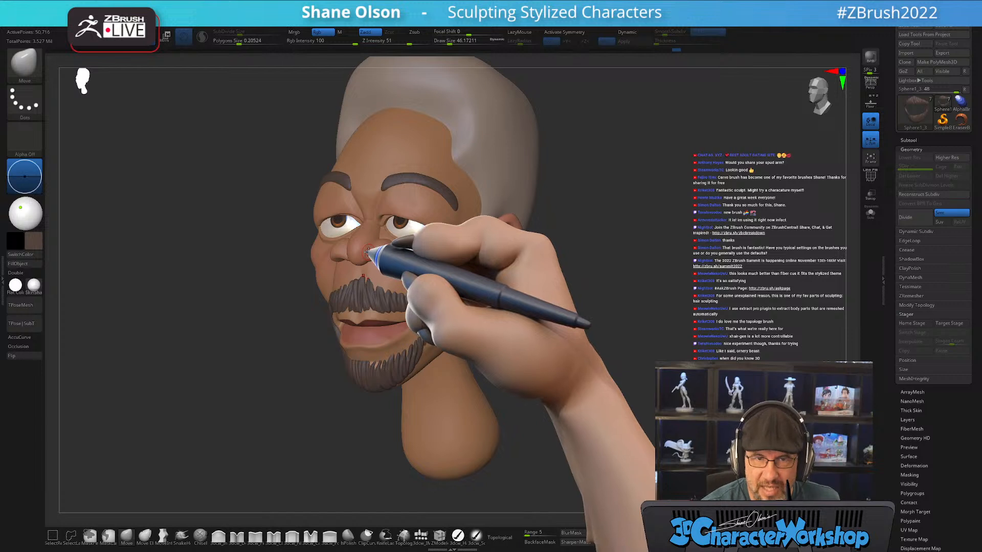
pyautogui.moveTo(673, 281); pyautogui.dragTo(535, 349)
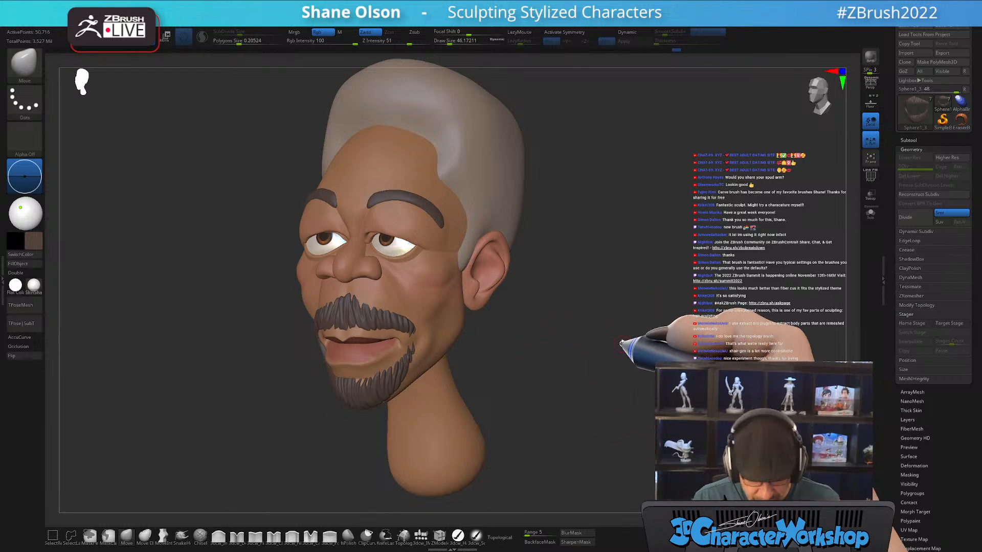
pyautogui.keyDown('alt'); pyautogui.moveTo(629, 288); pyautogui.dragTo(635, 301); pyautogui.keyUp('alt')
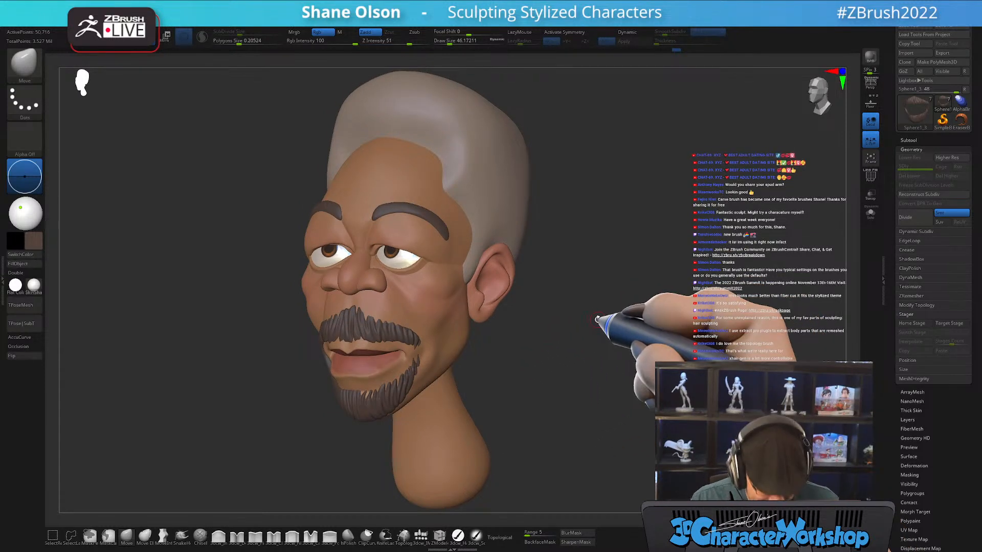
pyautogui.press(']')
pyautogui.moveTo(637, 252); pyautogui.dragTo(610, 270)
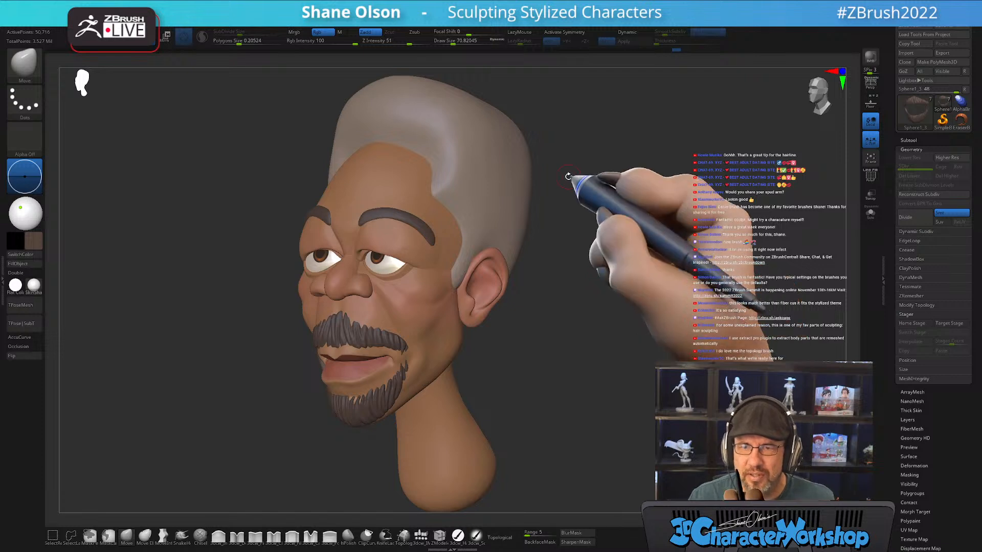
pyautogui.moveTo(587, 206); pyautogui.dragTo(612, 217)
pyautogui.moveTo(612, 255)
pyautogui.mouseDown()
pyautogui.moveTo(635, 268)
pyautogui.moveTo(607, 261)
pyautogui.mouseUp()
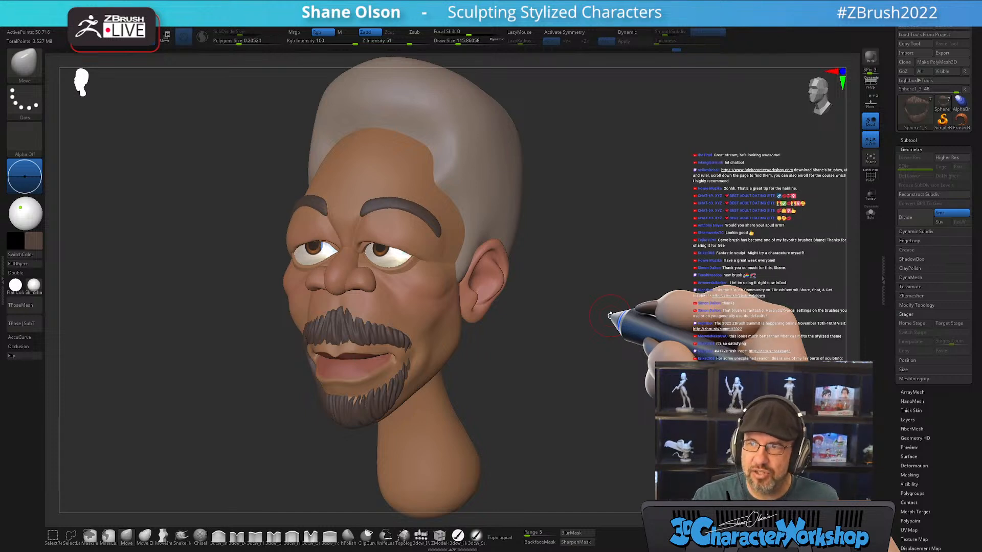
# Make the head mesh at the hairline active instead of the facial hair and review the face from slightly different angles
pyautogui.keyDown('alt'); pyautogui.click(444, 152); pyautogui.keyUp('alt')
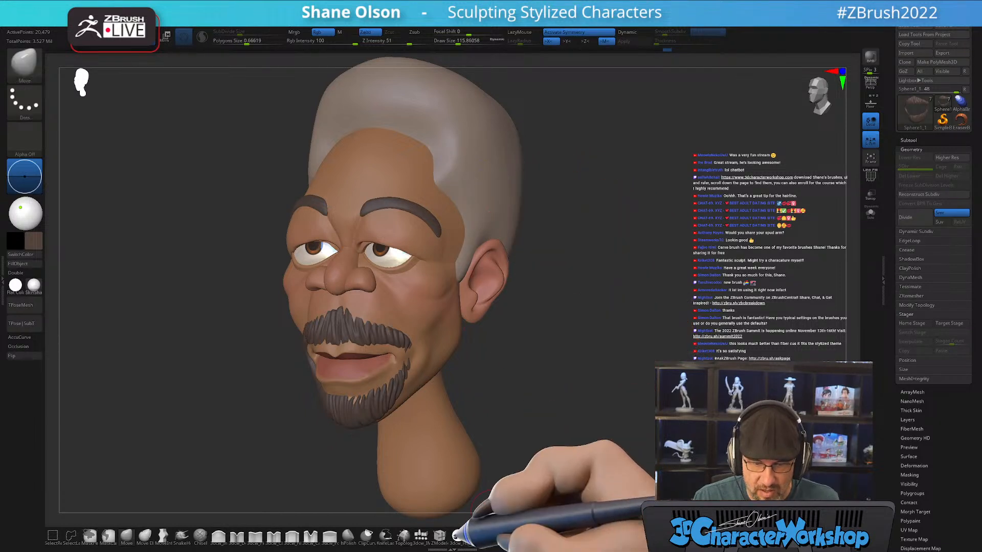
pyautogui.click(455, 535)
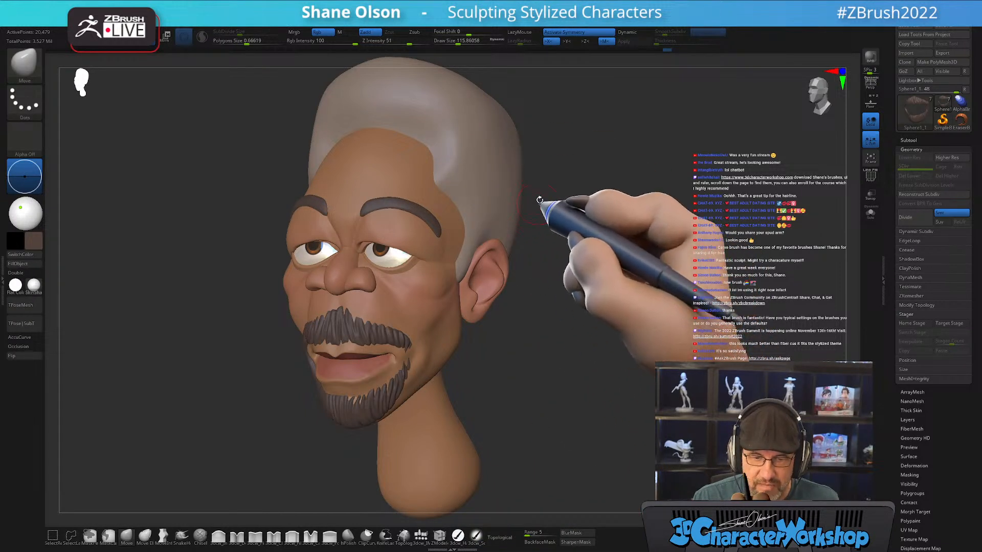
pyautogui.moveTo(624, 356); pyautogui.dragTo(632, 358)
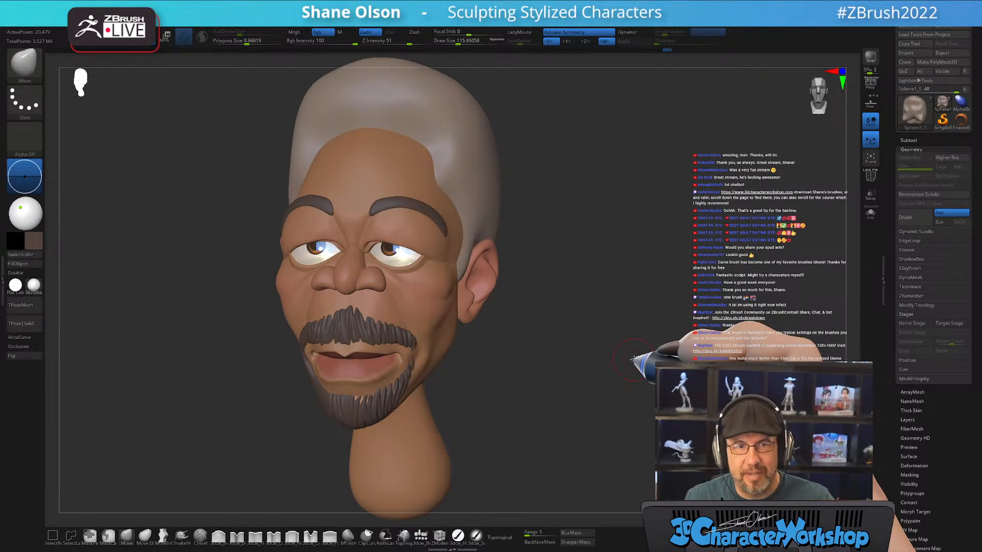
pyautogui.moveTo(637, 353); pyautogui.dragTo(628, 338)
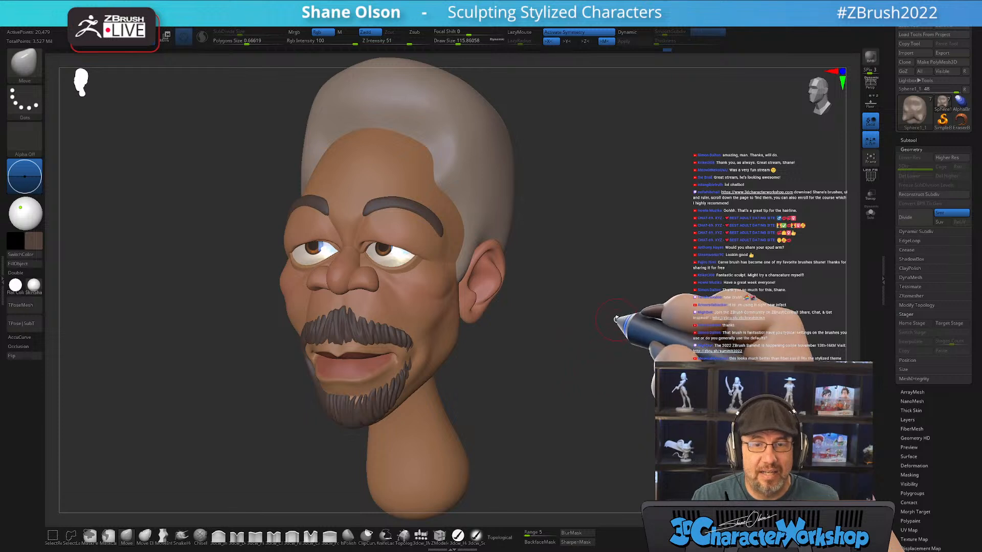
pyautogui.moveTo(596, 259); pyautogui.dragTo(586, 251)
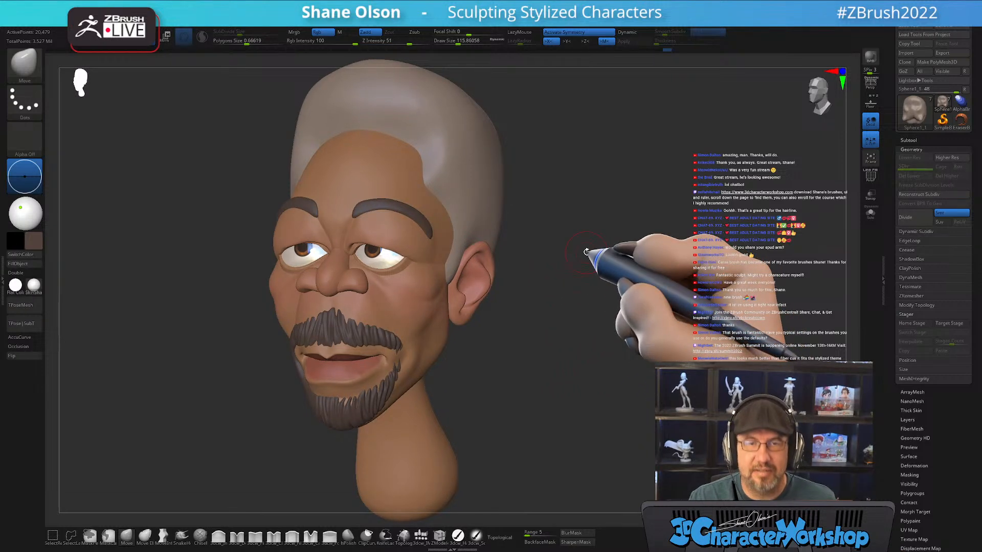